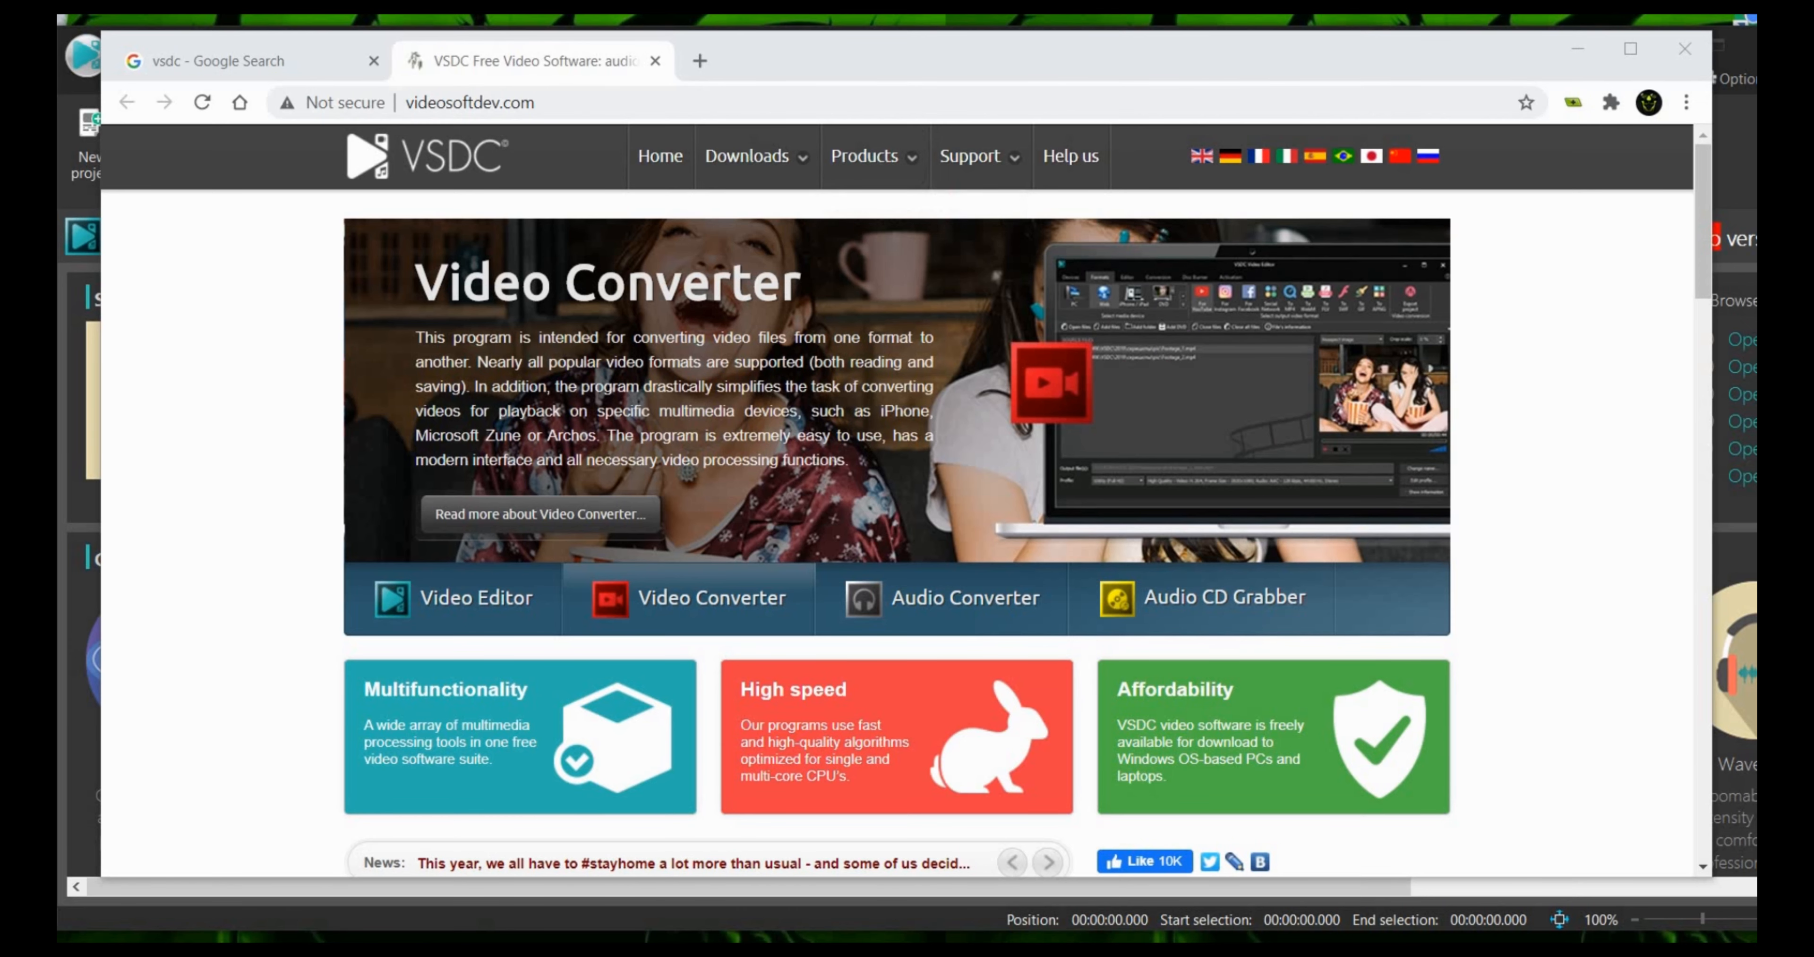
Step: Close the browser window showing the VSDC website and dismiss the Pro upgrade offer in the video editor
mouse_move(746, 155)
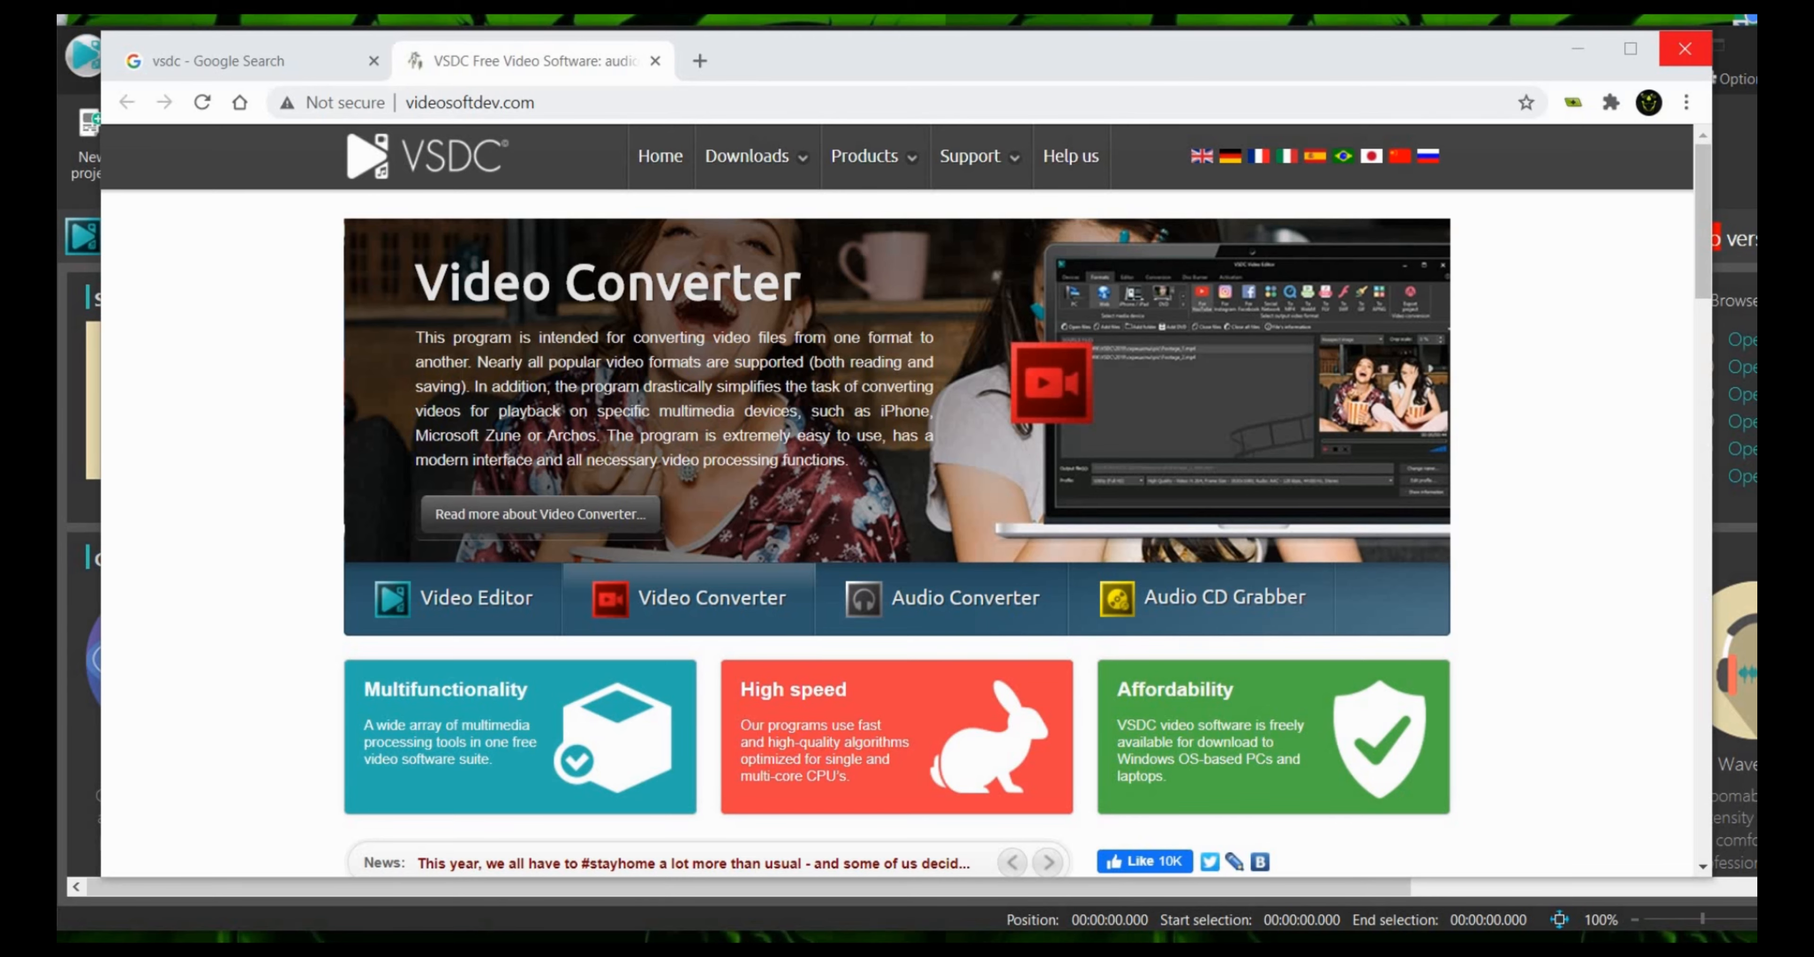
click(1685, 48)
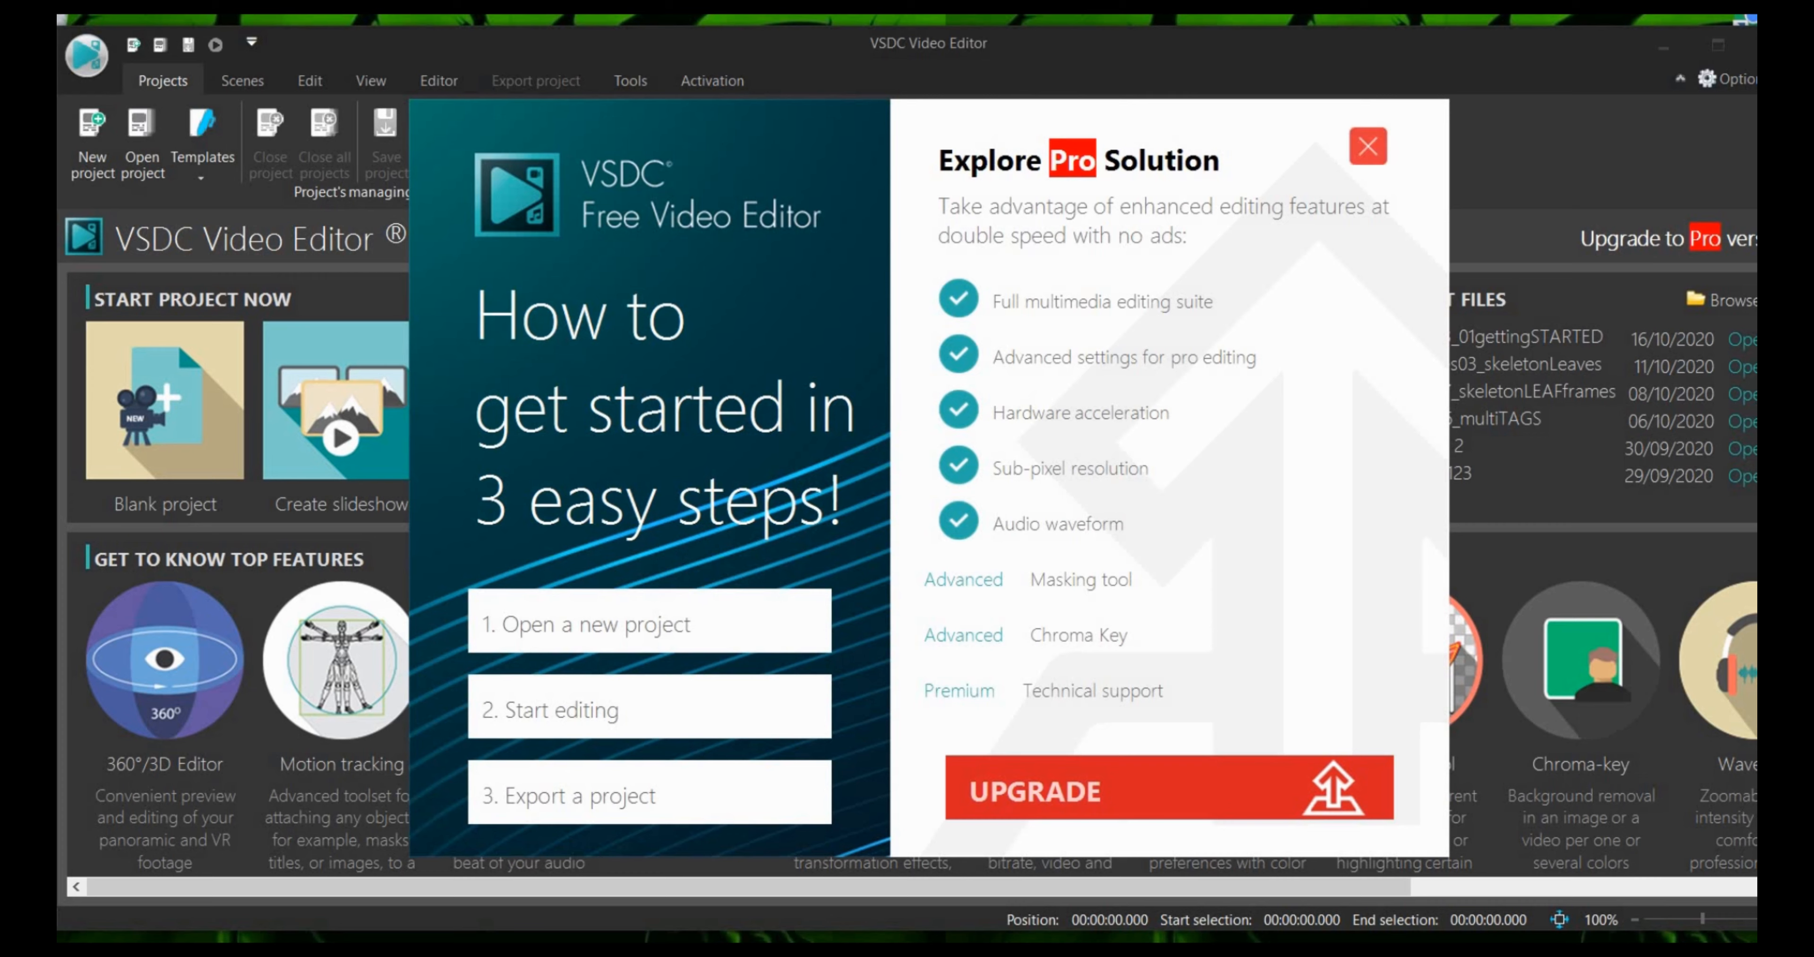
click(1368, 147)
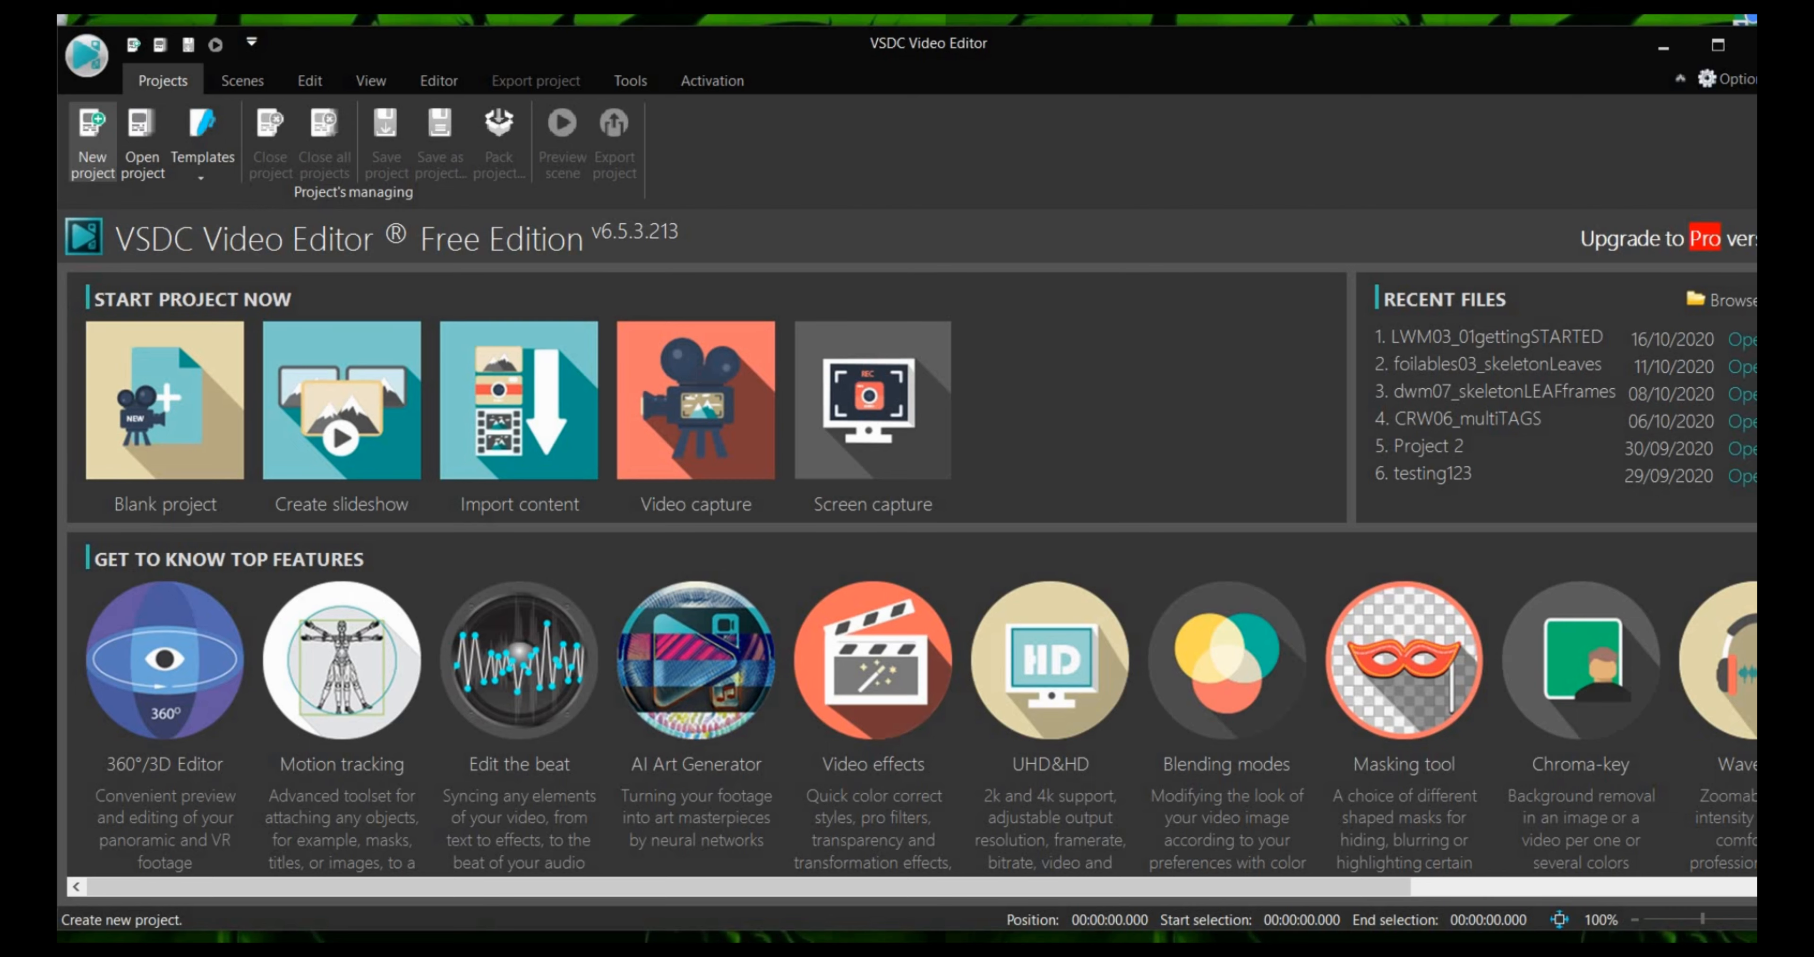
Step: Start a blank project and title it "lwm03_owto edit on pc 03"
click(92, 141)
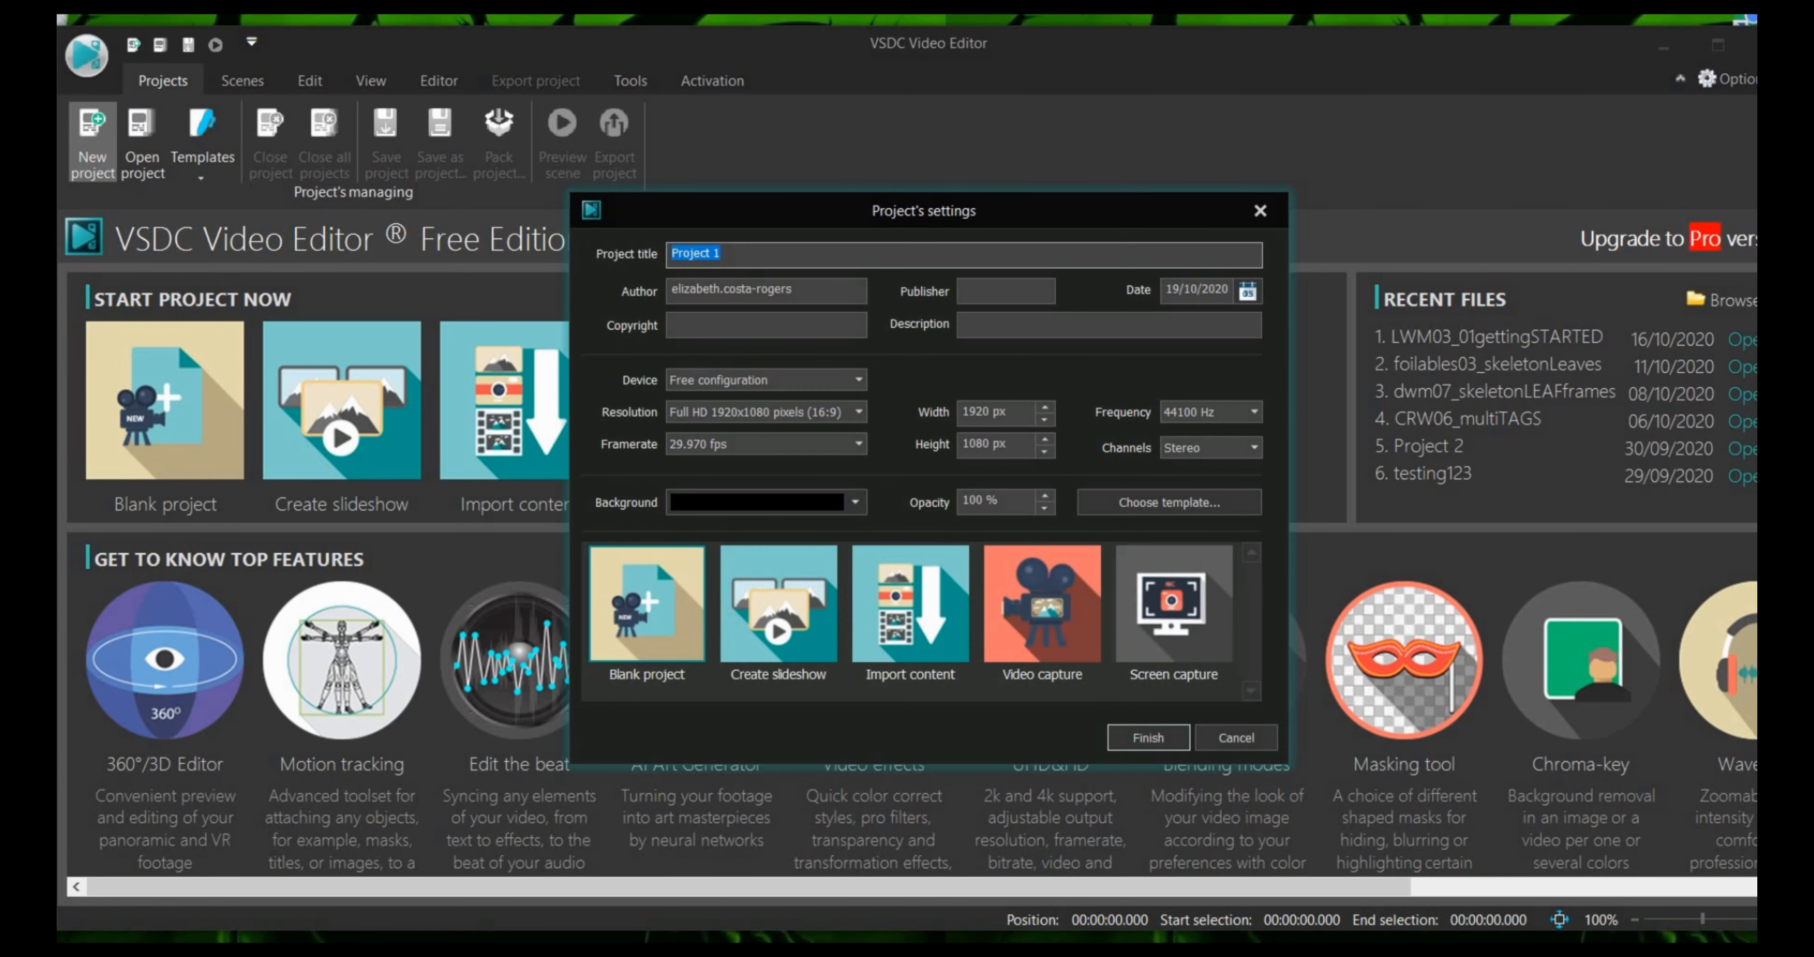
click(1261, 210)
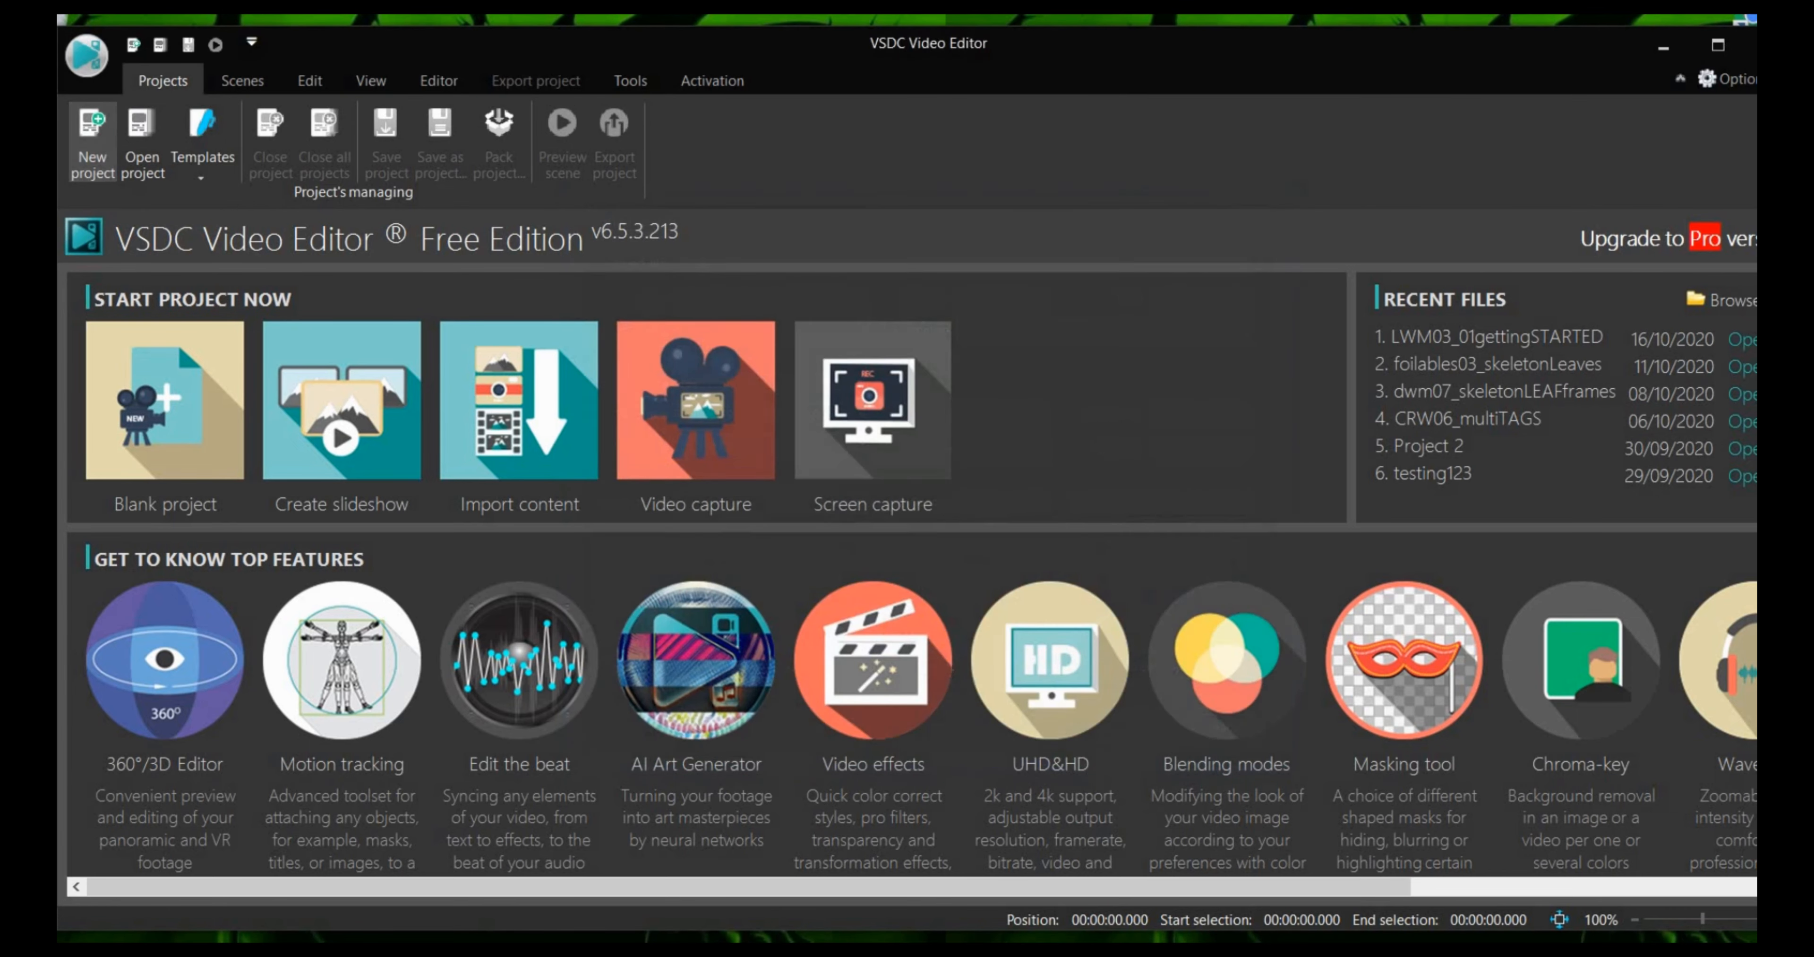
click(165, 401)
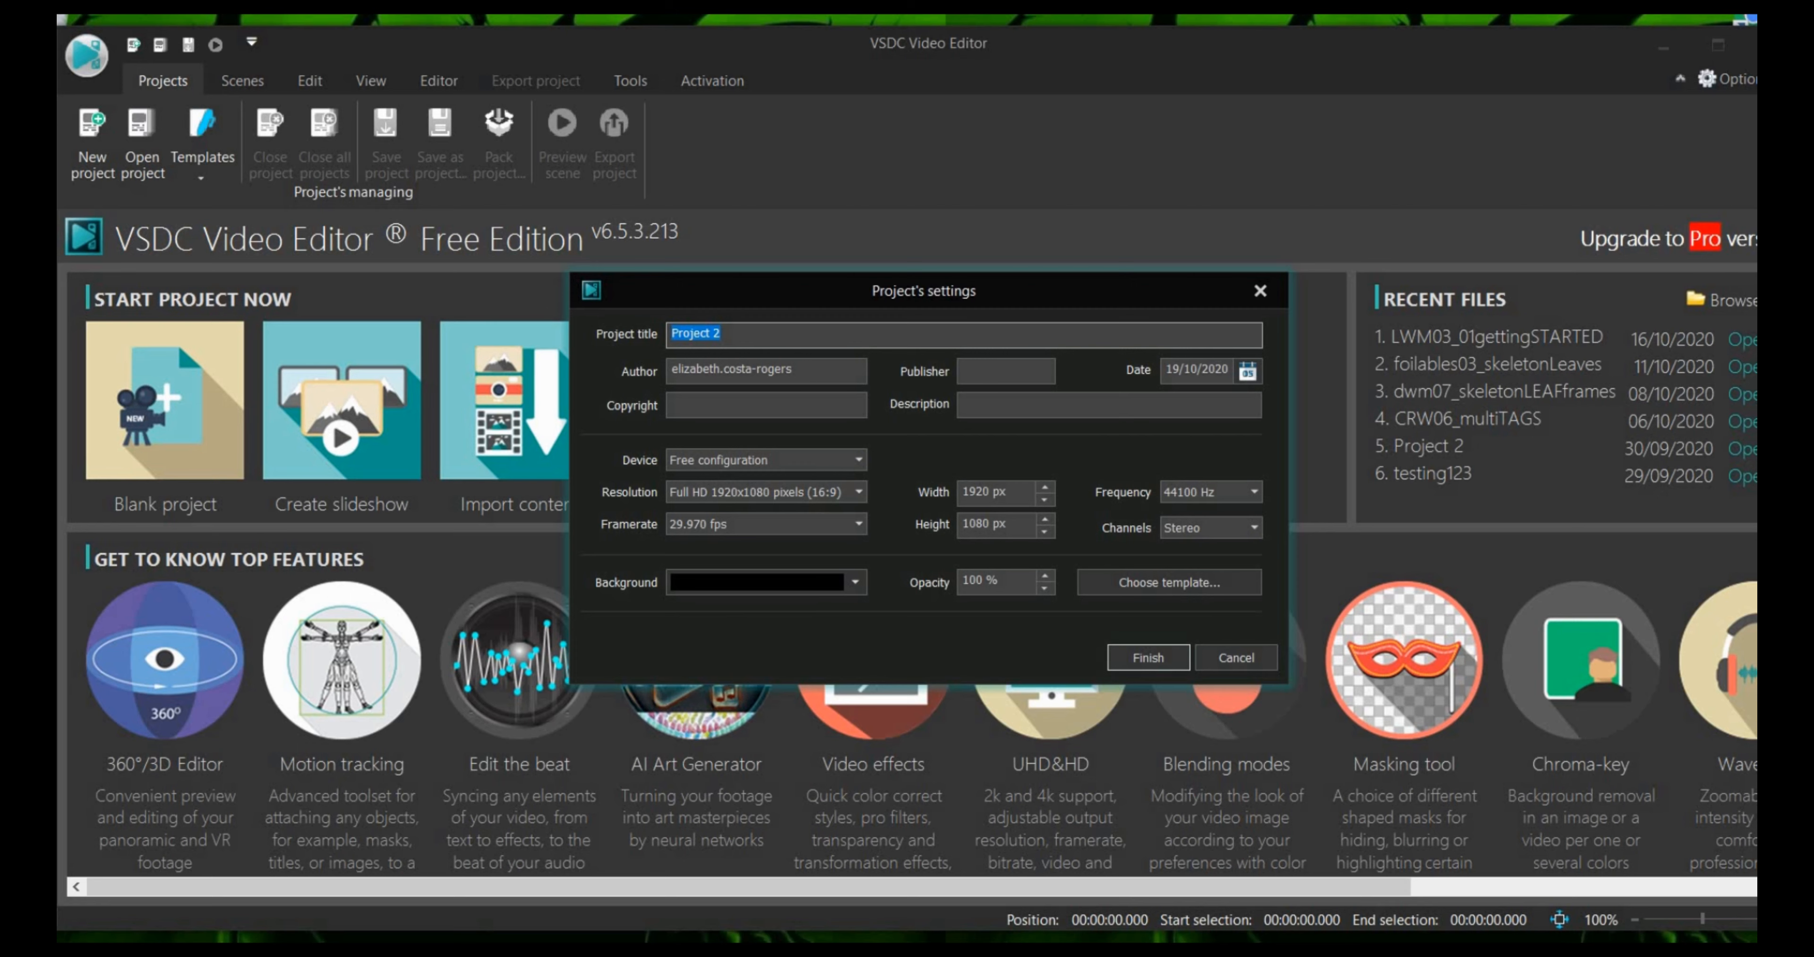
click(732, 335)
key(BackSpace)
key(BackSpace)
key(BackSpace)
key(BackSpace)
key(BackSpace)
key(BackSpace)
key(BackSpace)
key(BackSpace)
key(BackSpace)
text(lwm03)
text(_owto edit on pc 03)
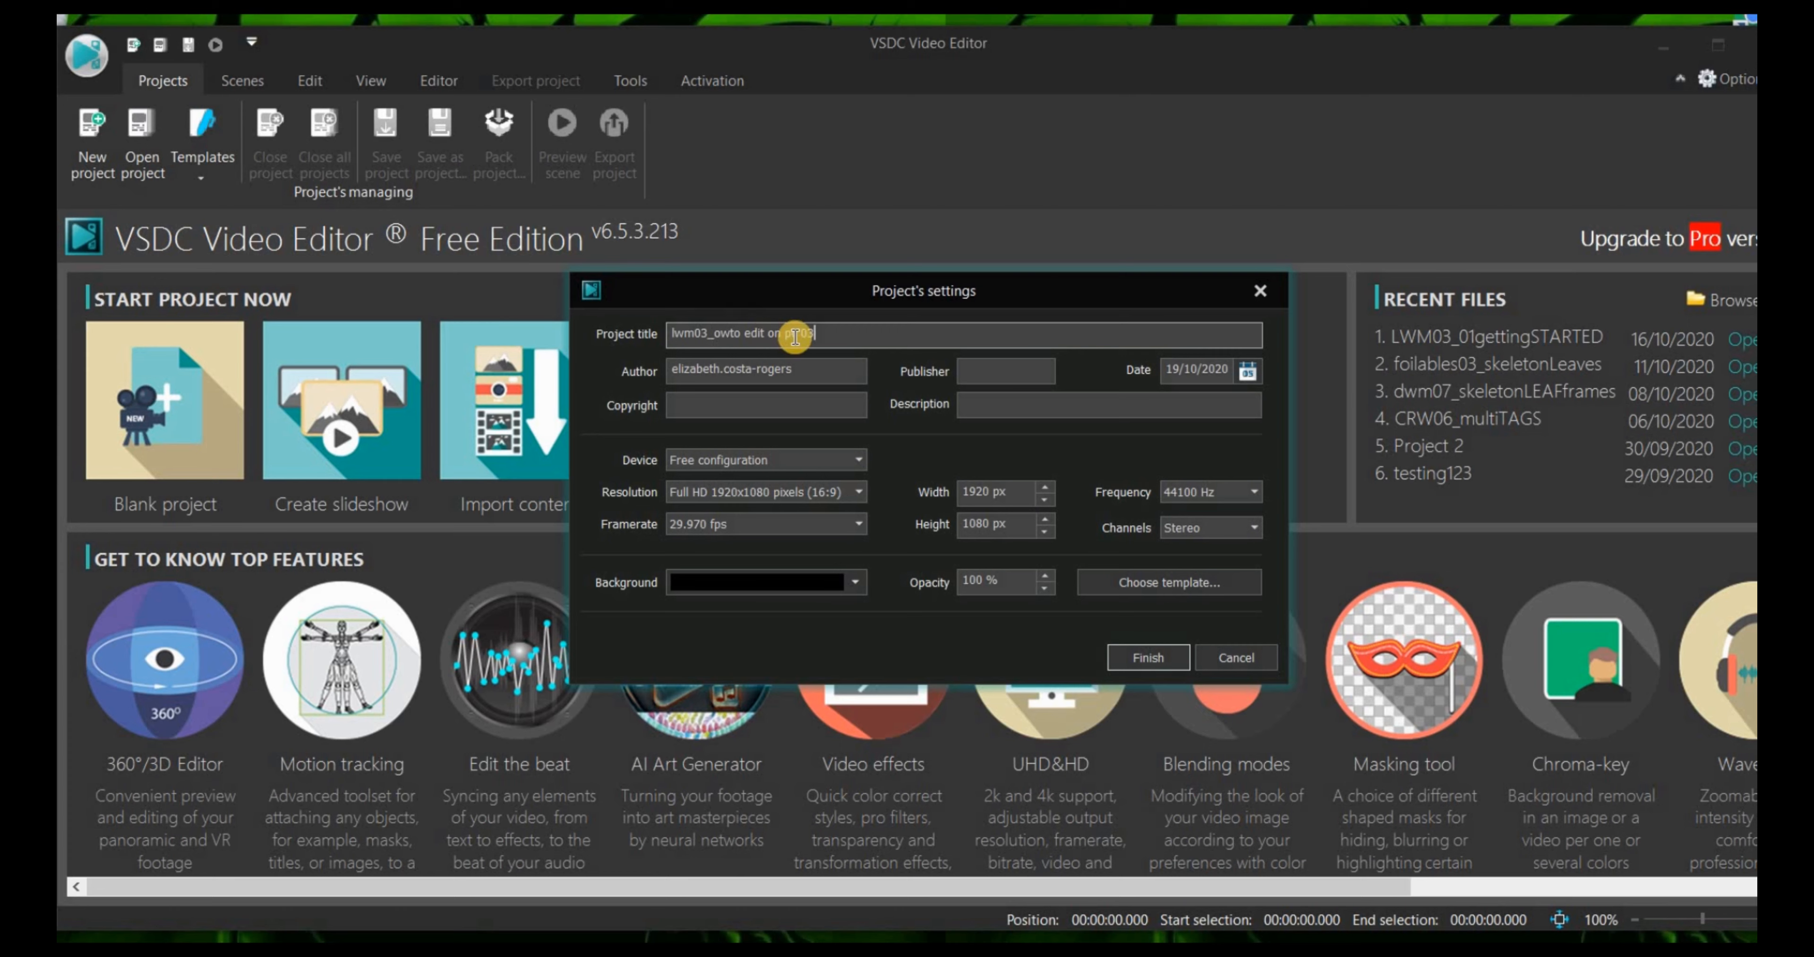
click(730, 367)
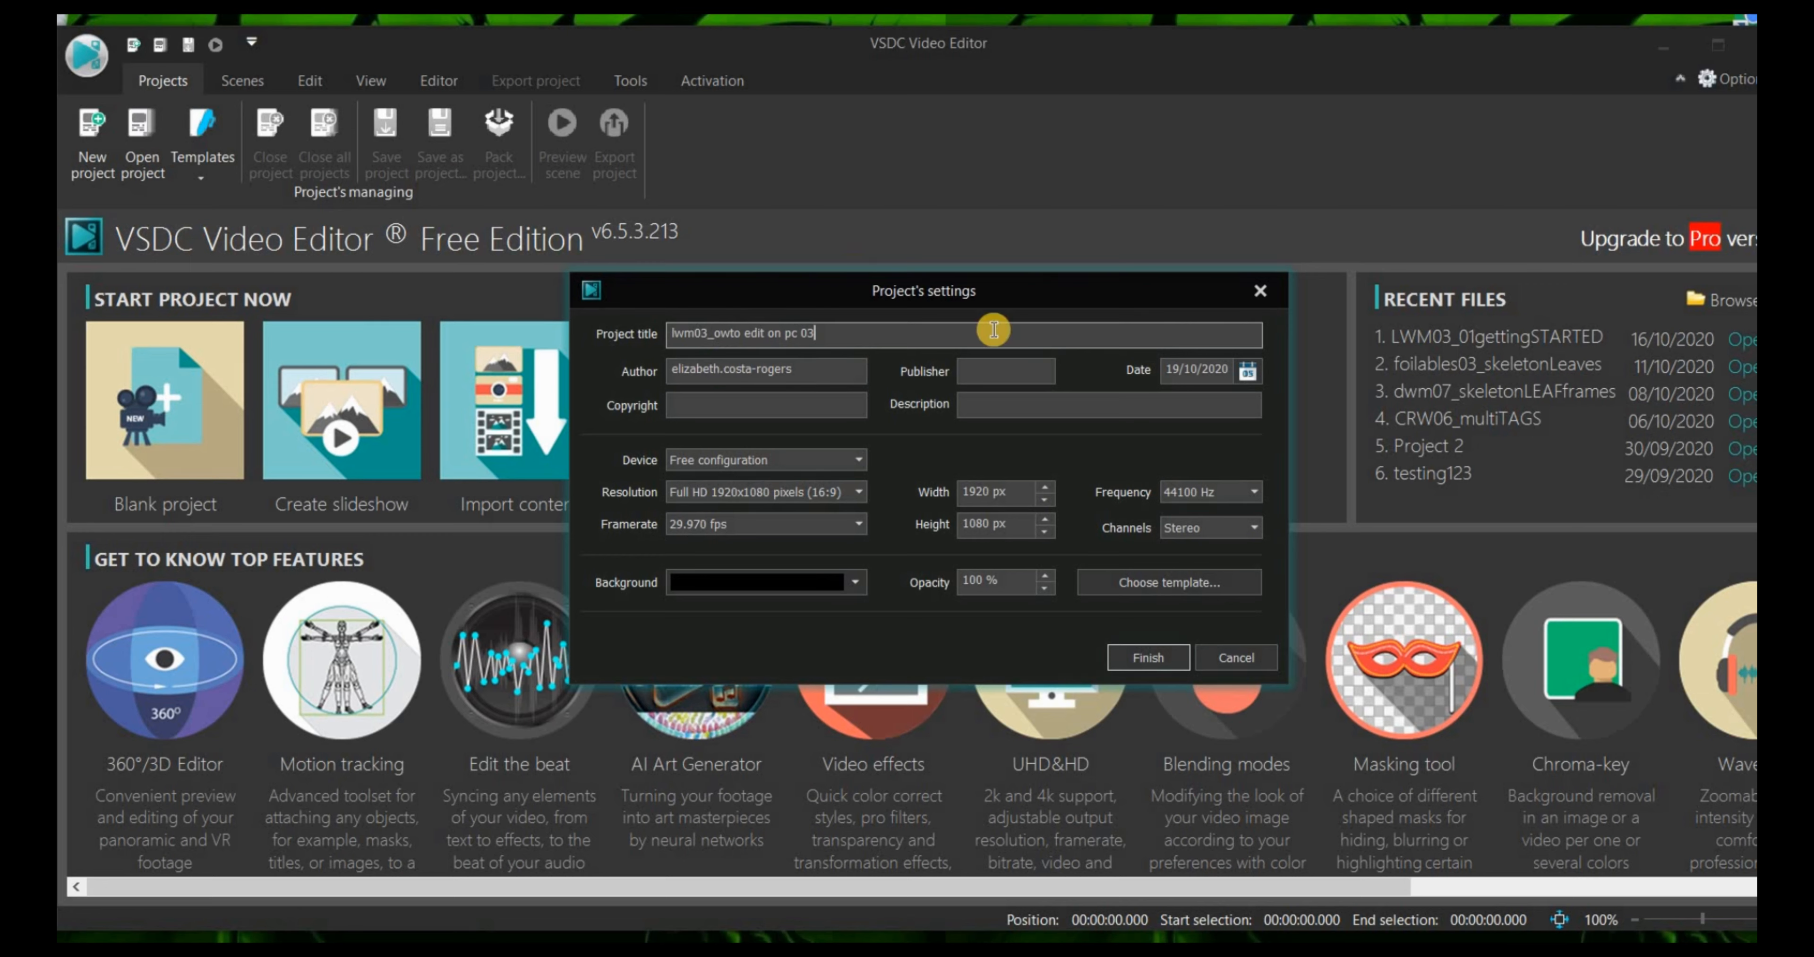
click(687, 396)
click(845, 325)
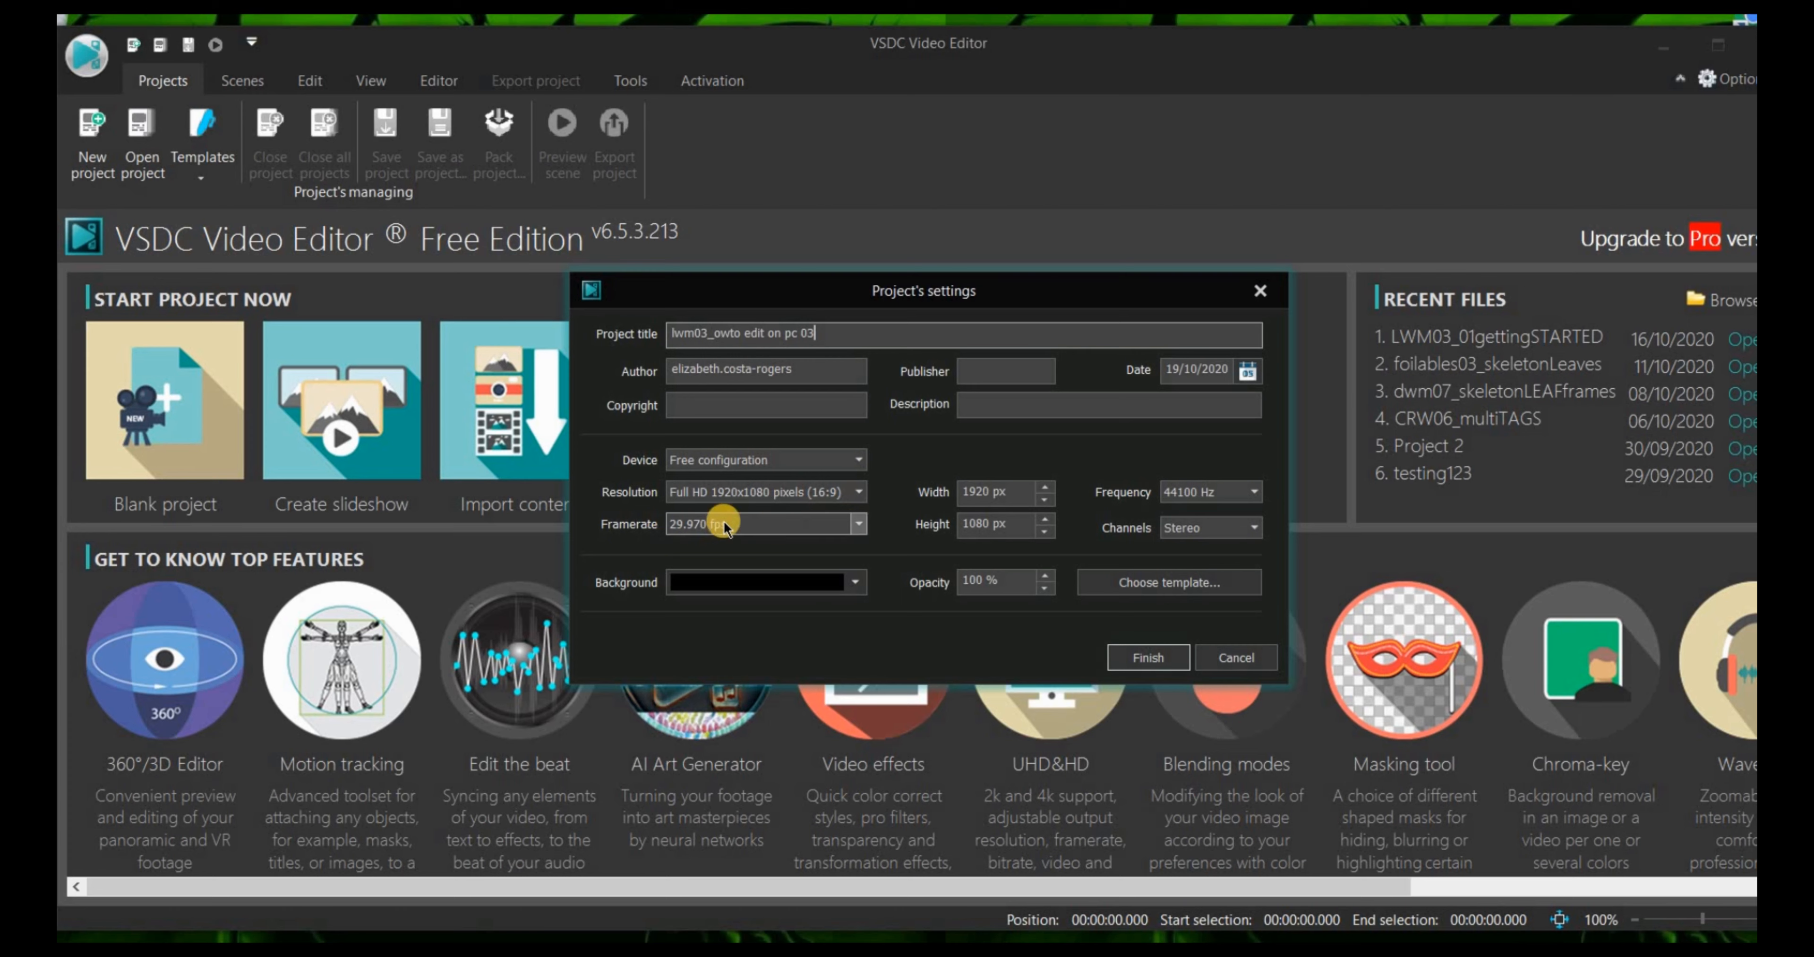
Step: Choose a framerate of 29.970 fps and create the project
click(858, 523)
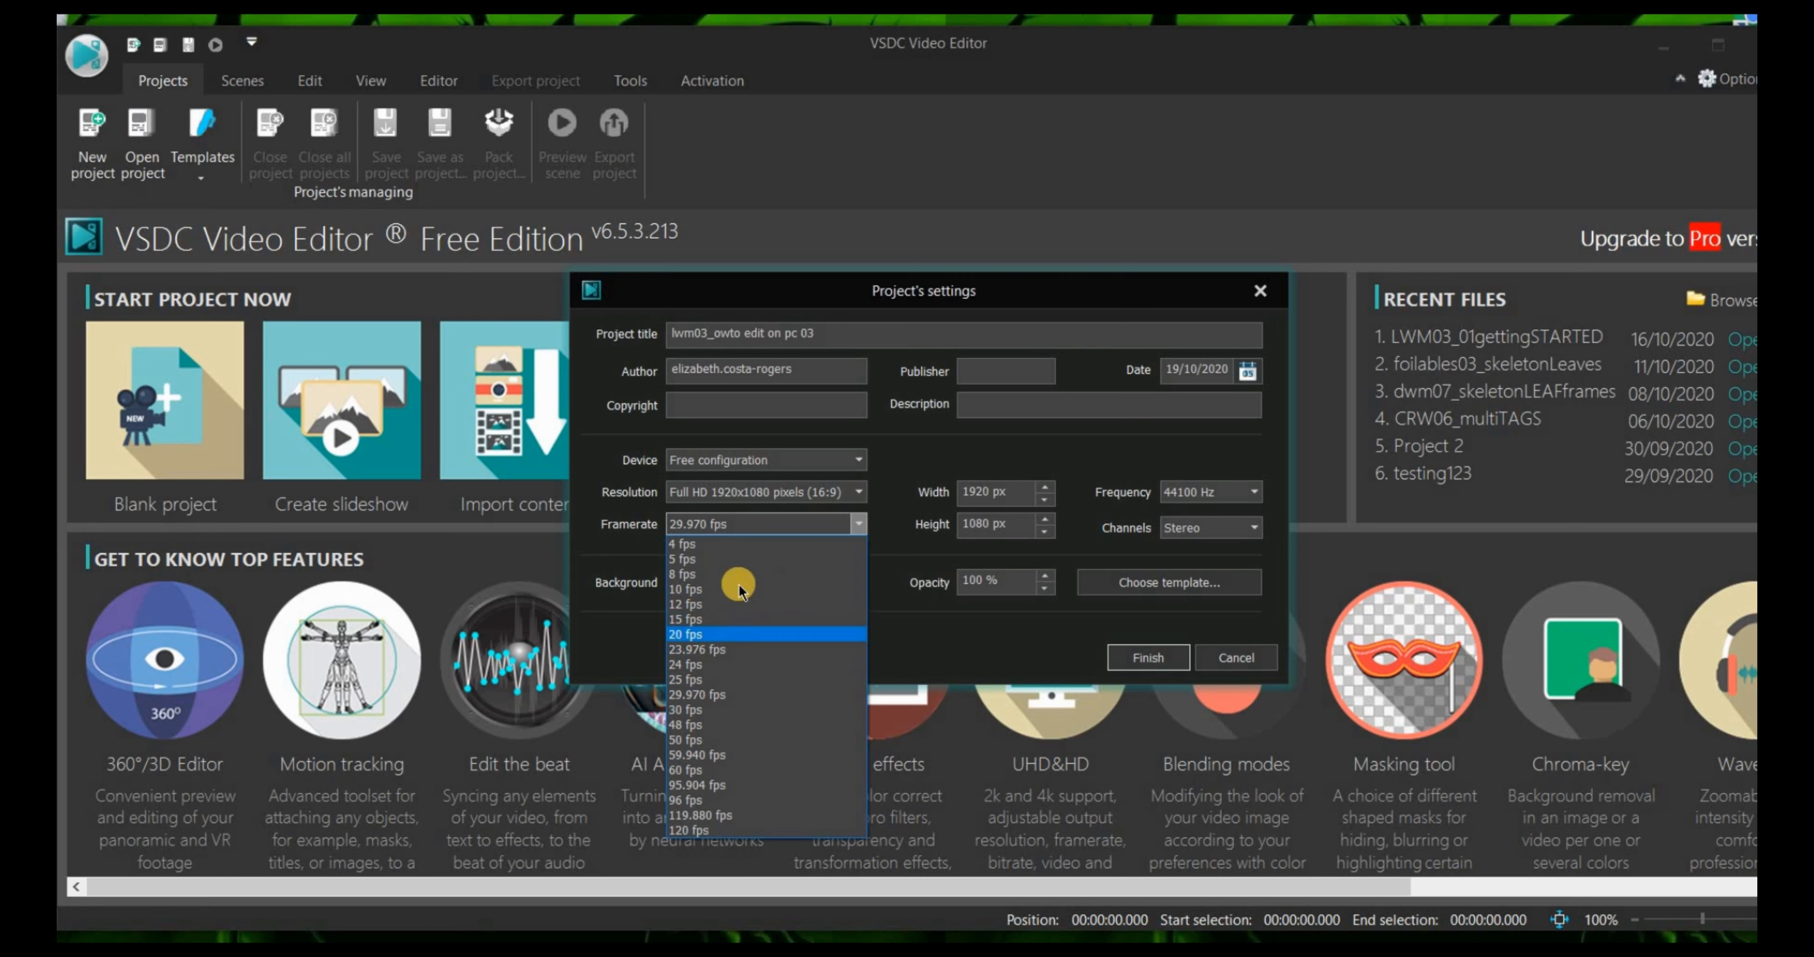
click(726, 694)
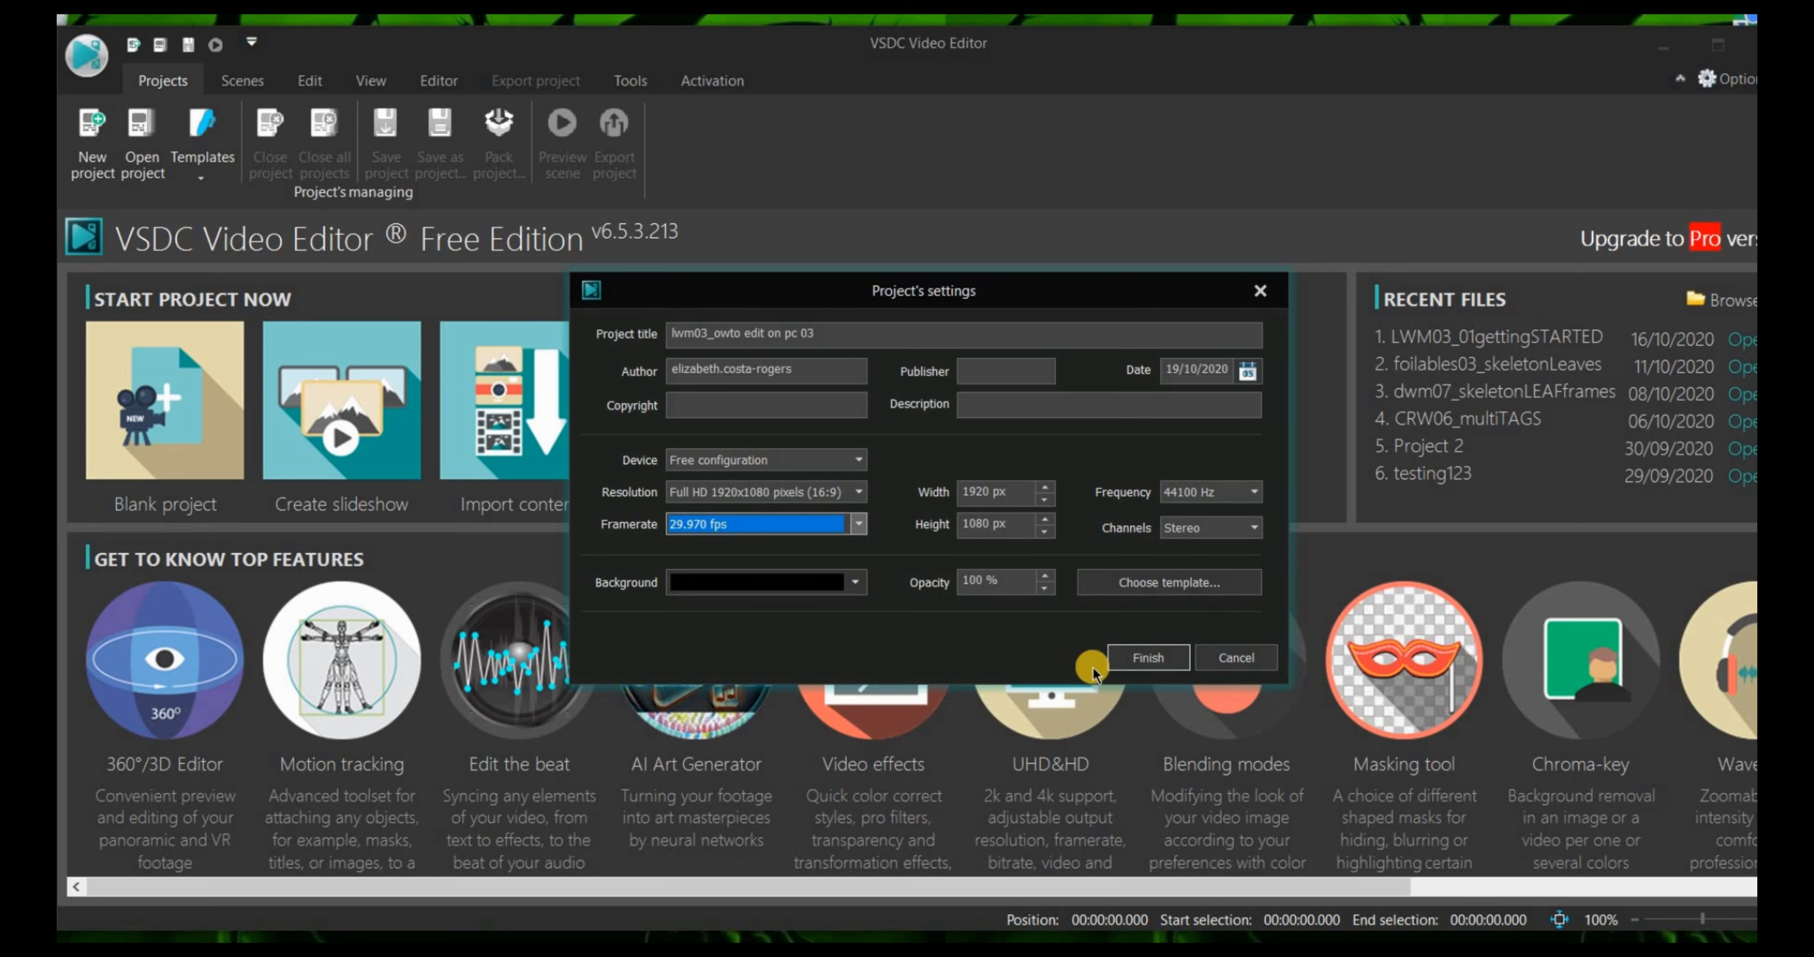
click(1147, 657)
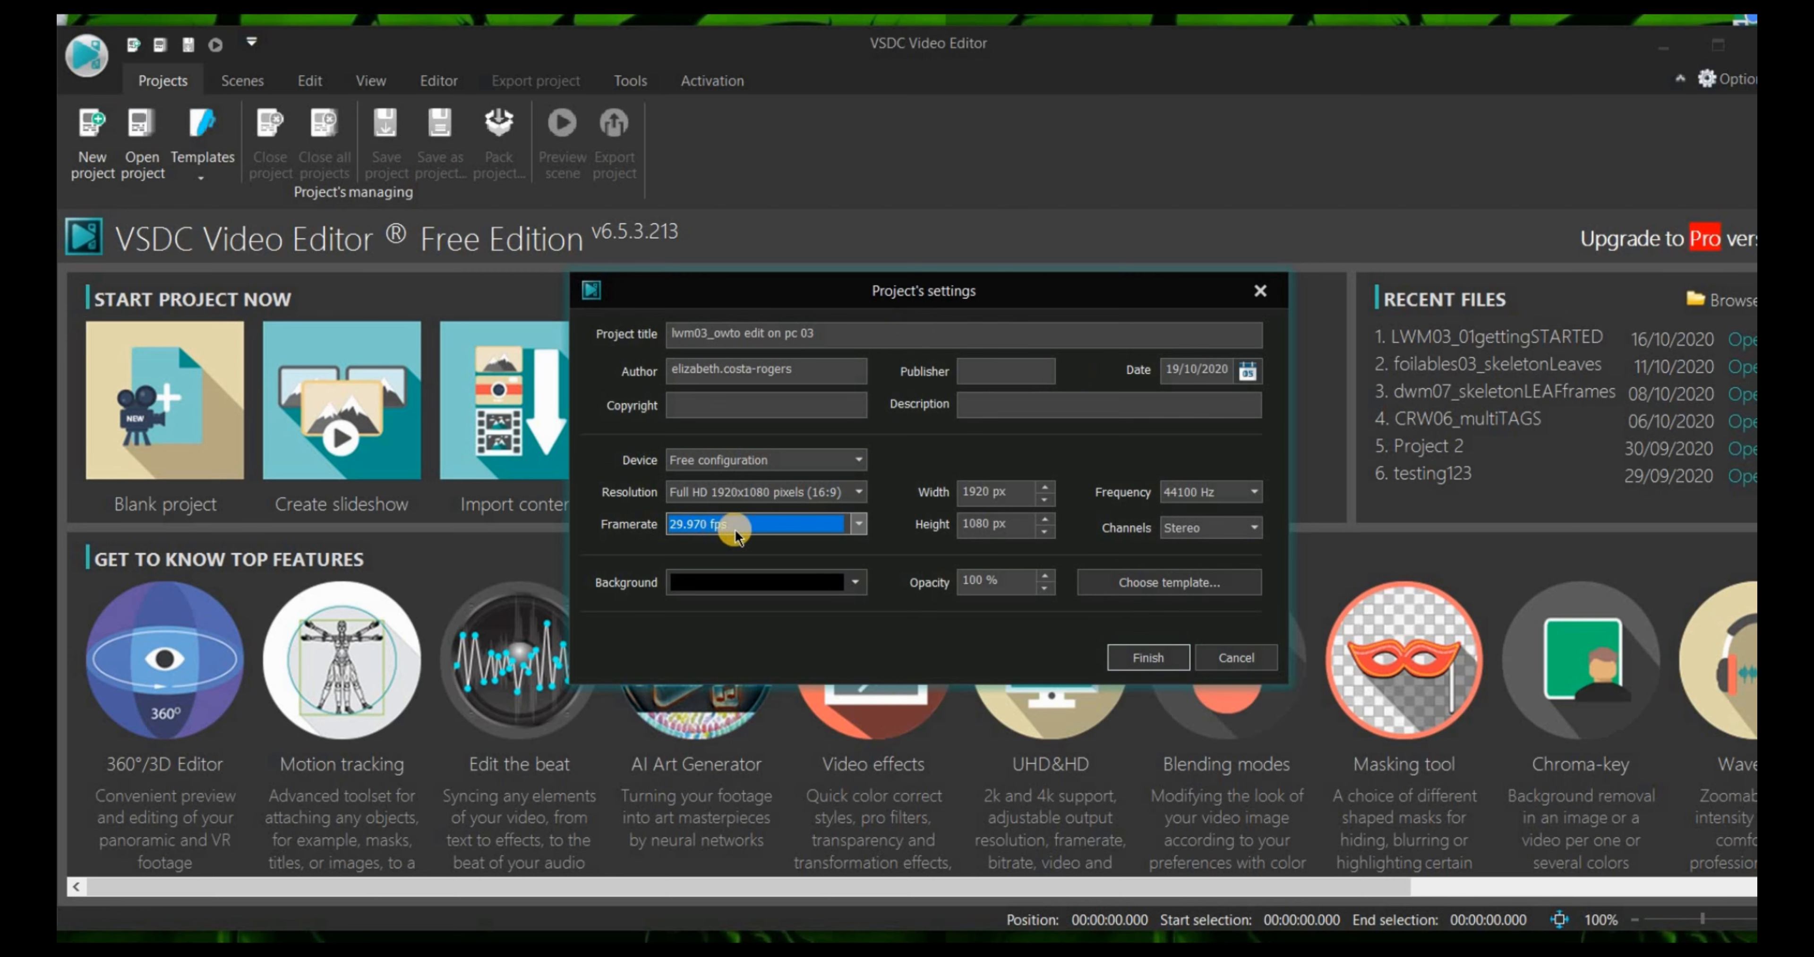
click(1136, 660)
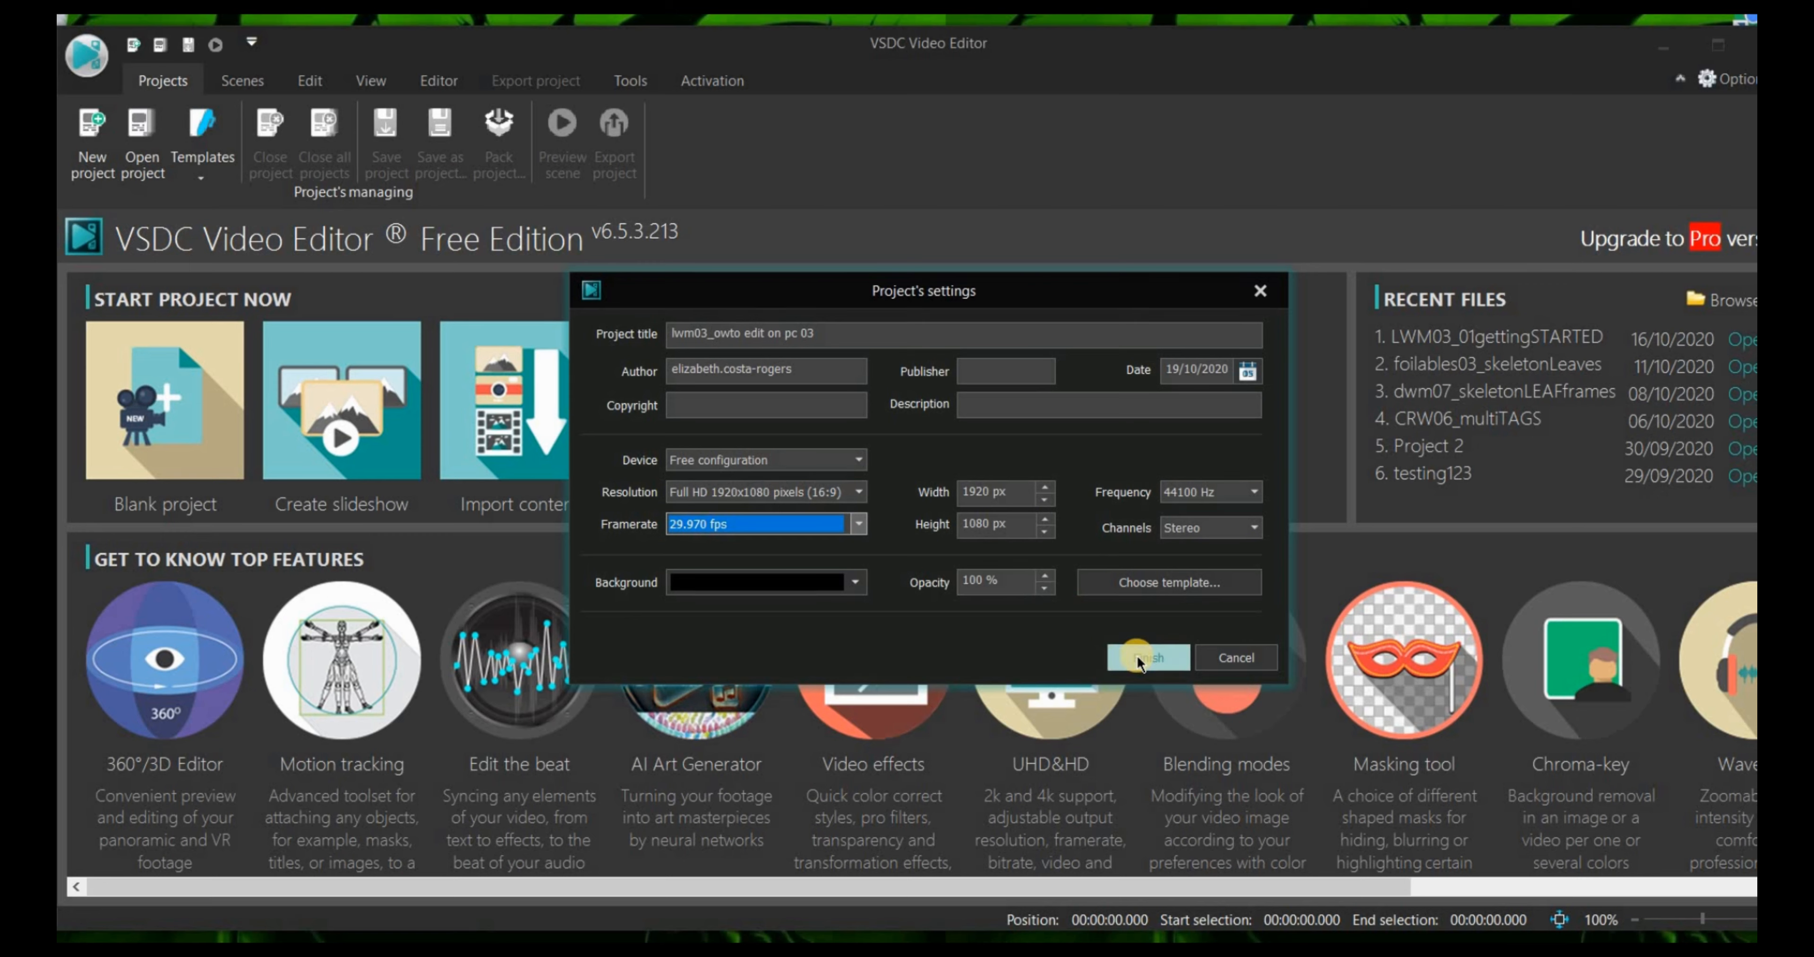
click(1136, 659)
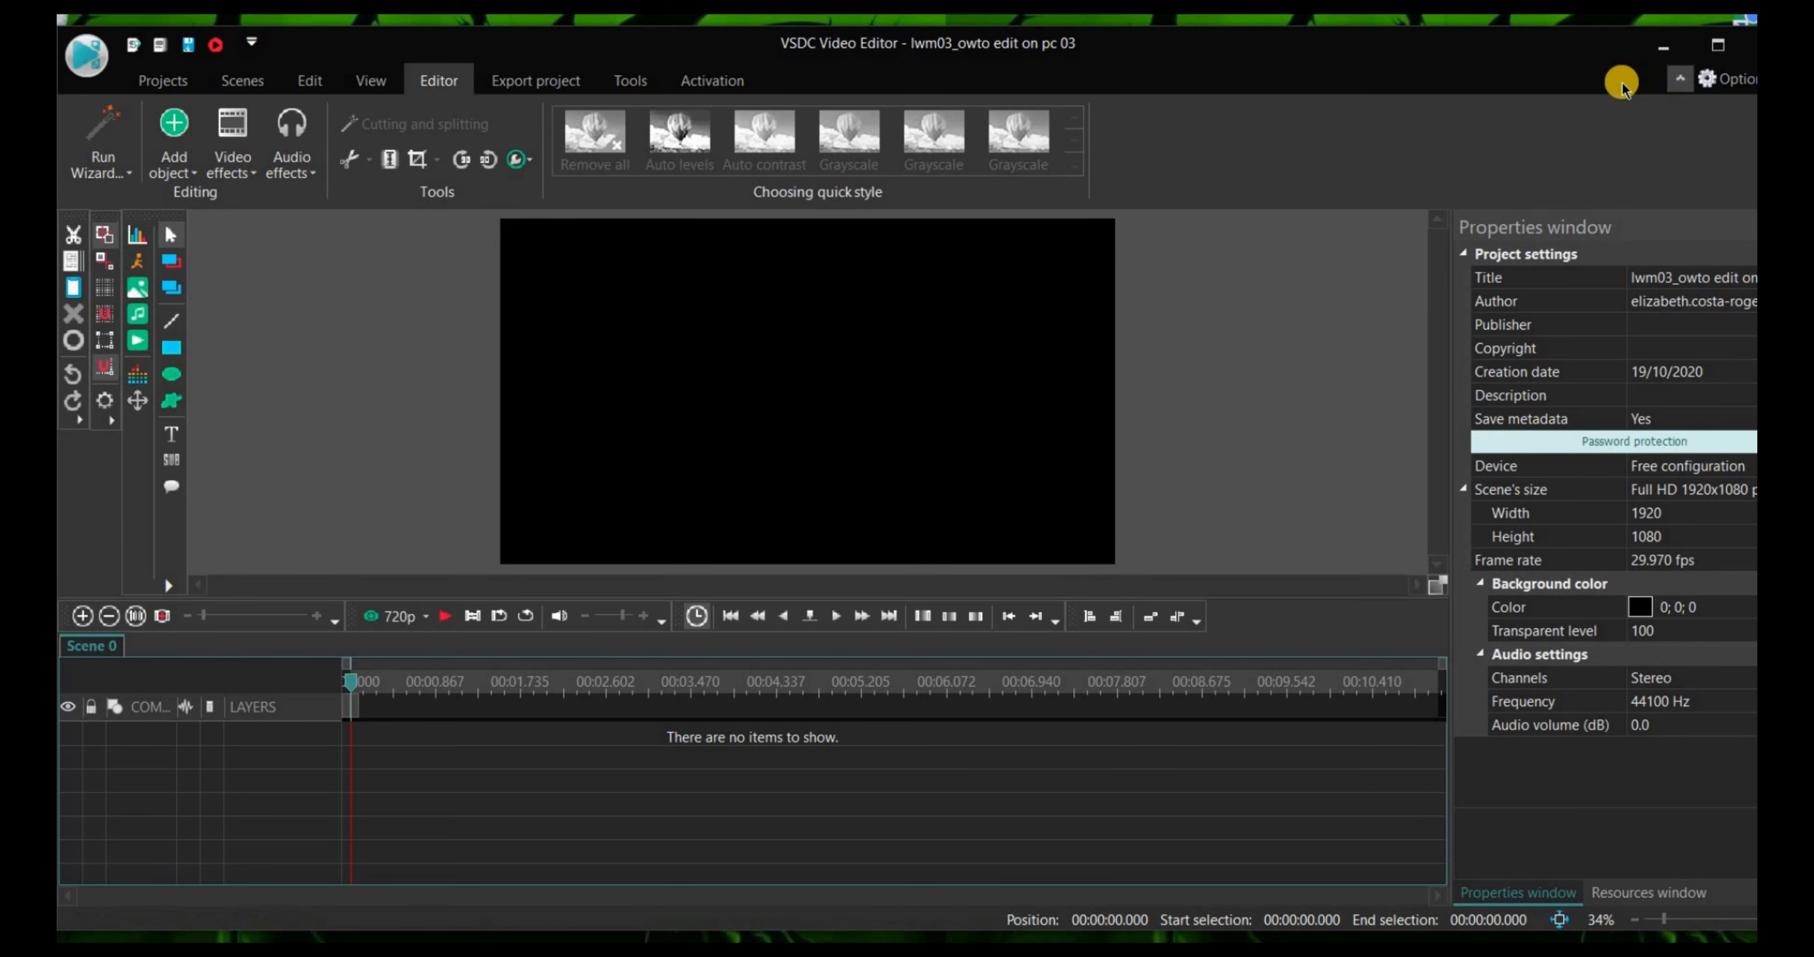
Step: Restore the editor window, narrow it slightly and reposition it so the whole interface fits on the screen
double_click(1569, 60)
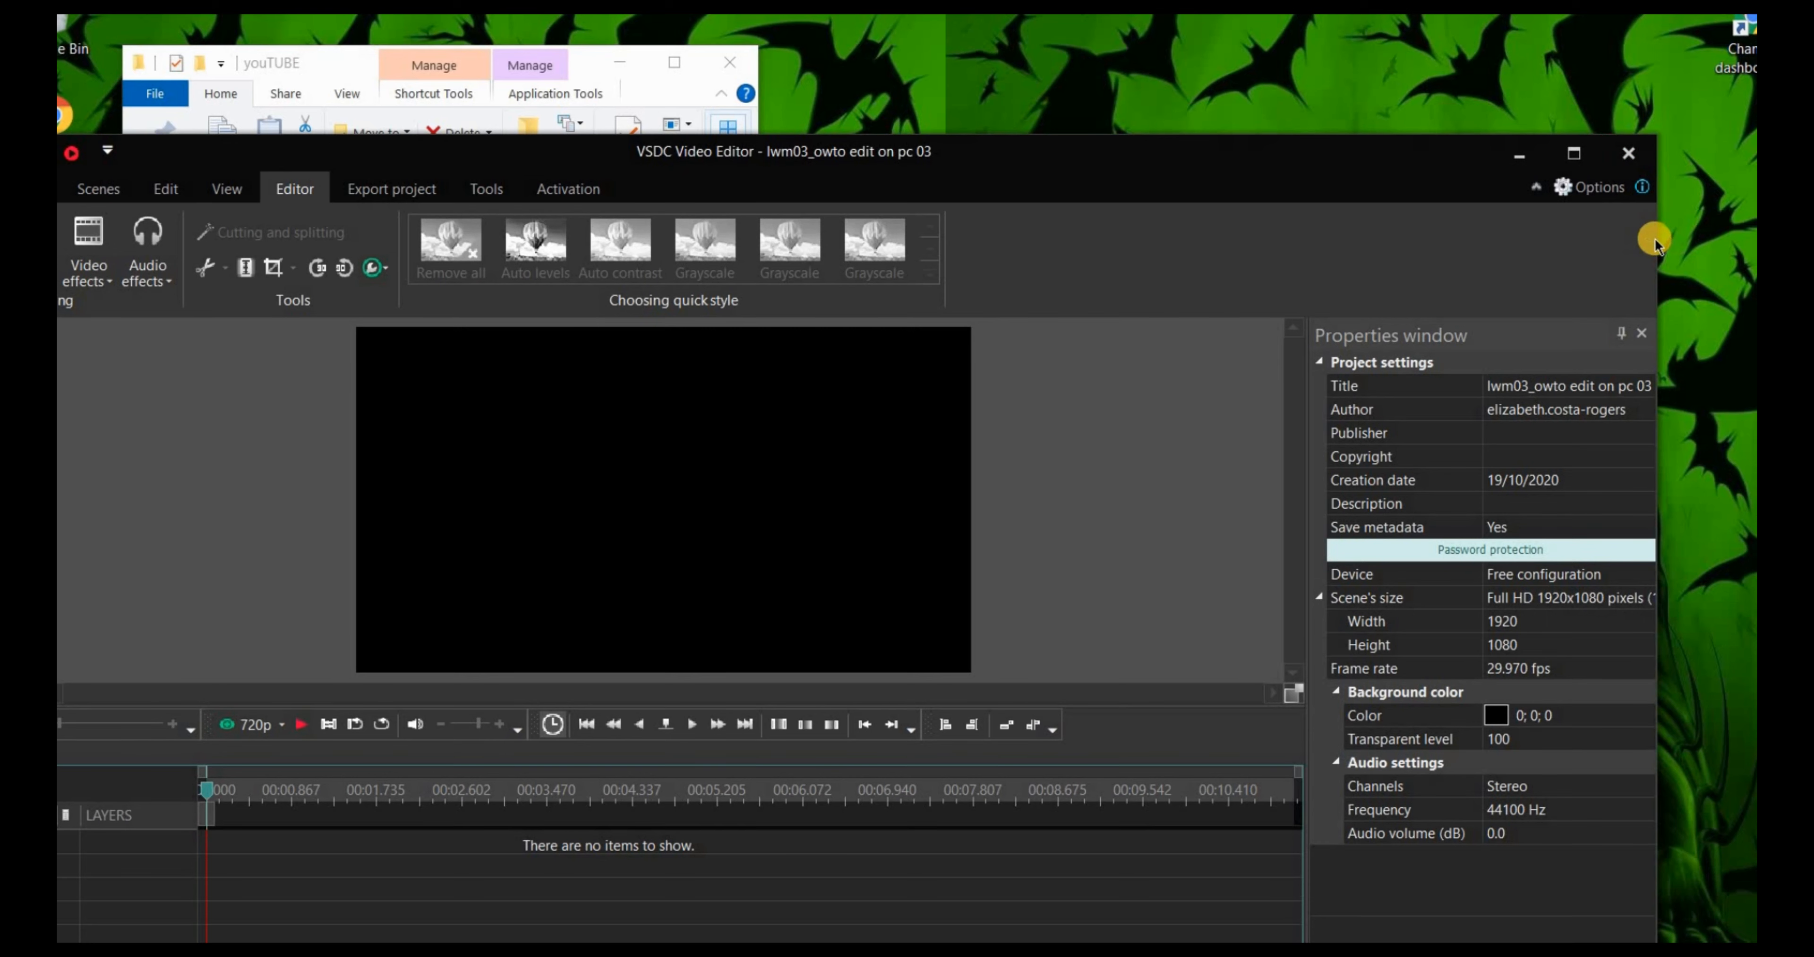
drag(1659, 239, 1598, 239)
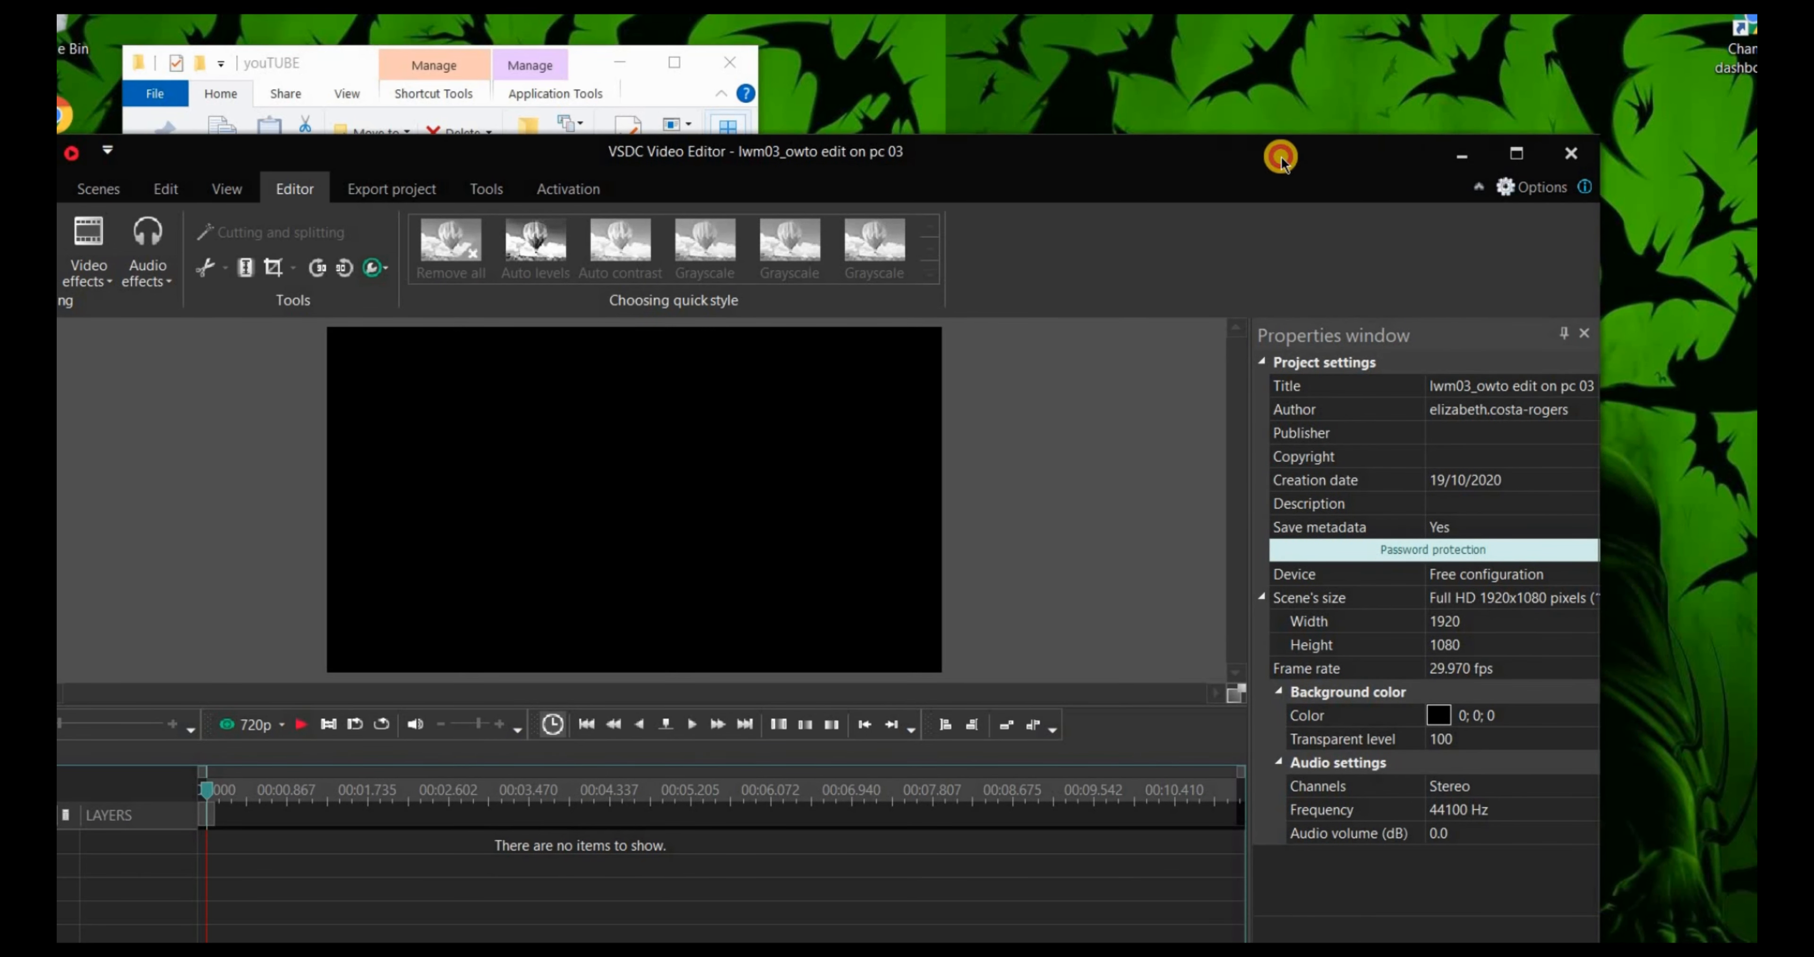
click(1379, 98)
drag(1378, 98, 1424, 53)
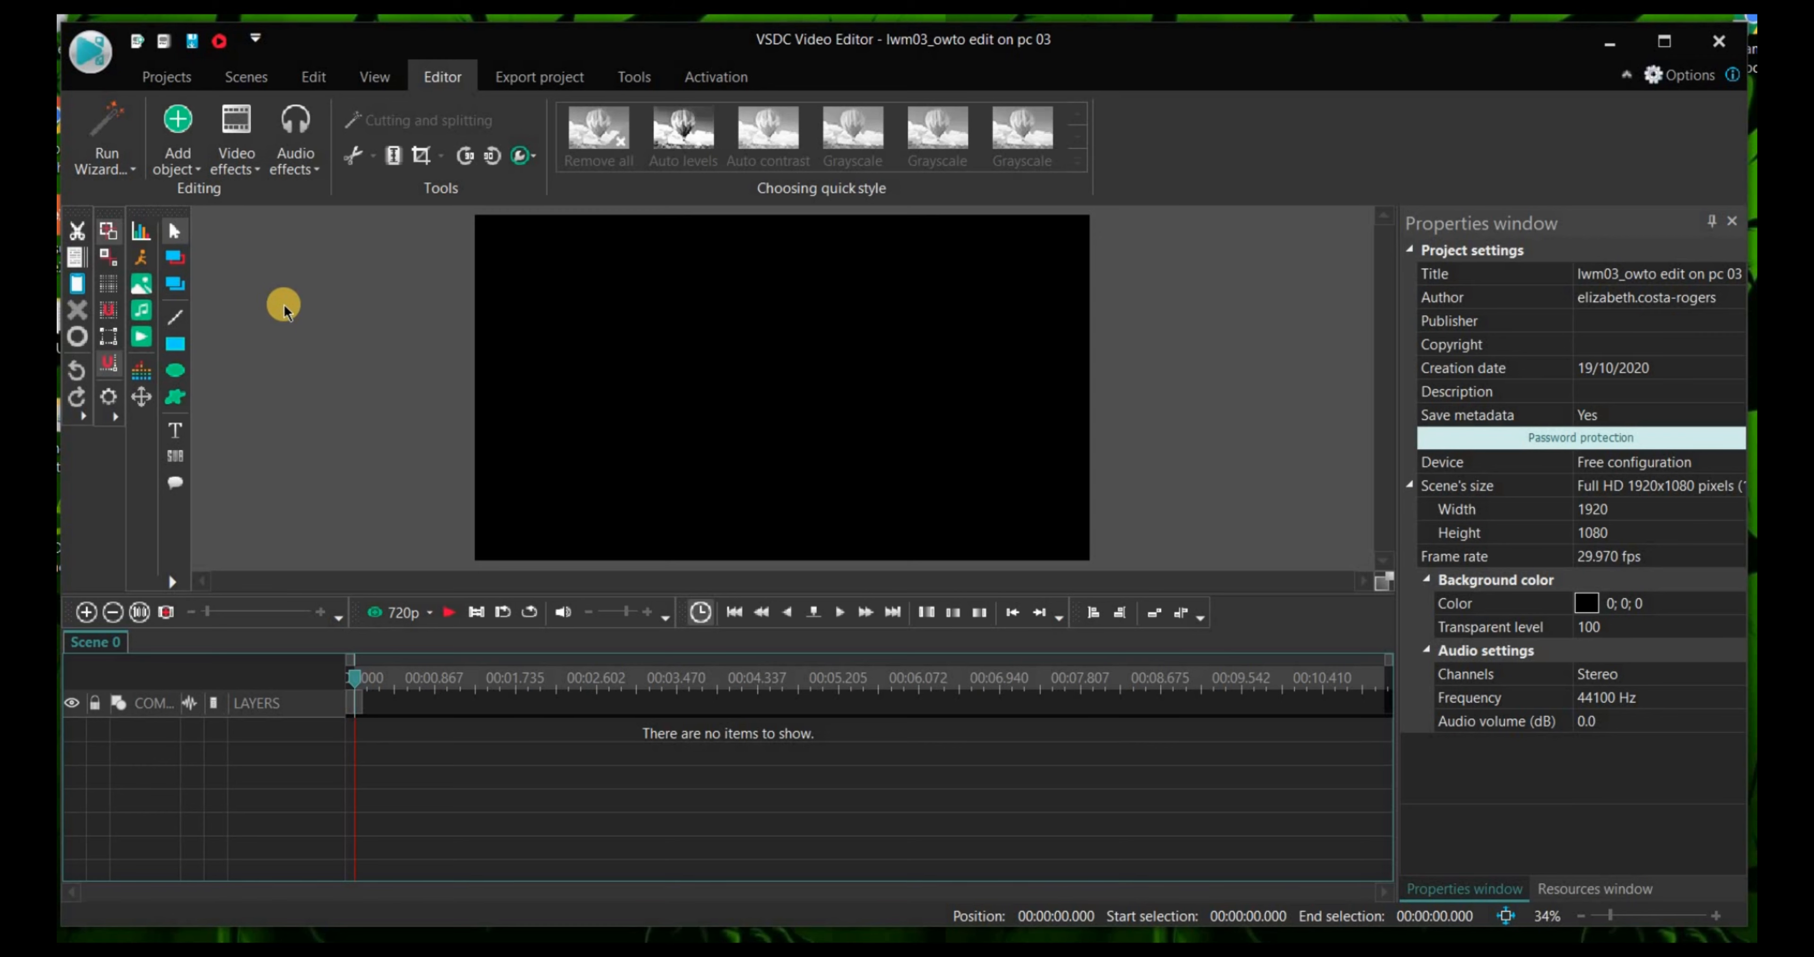
Step: Review the object types that can be added and the editing, scene and project management commands
drag(178, 122, 183, 170)
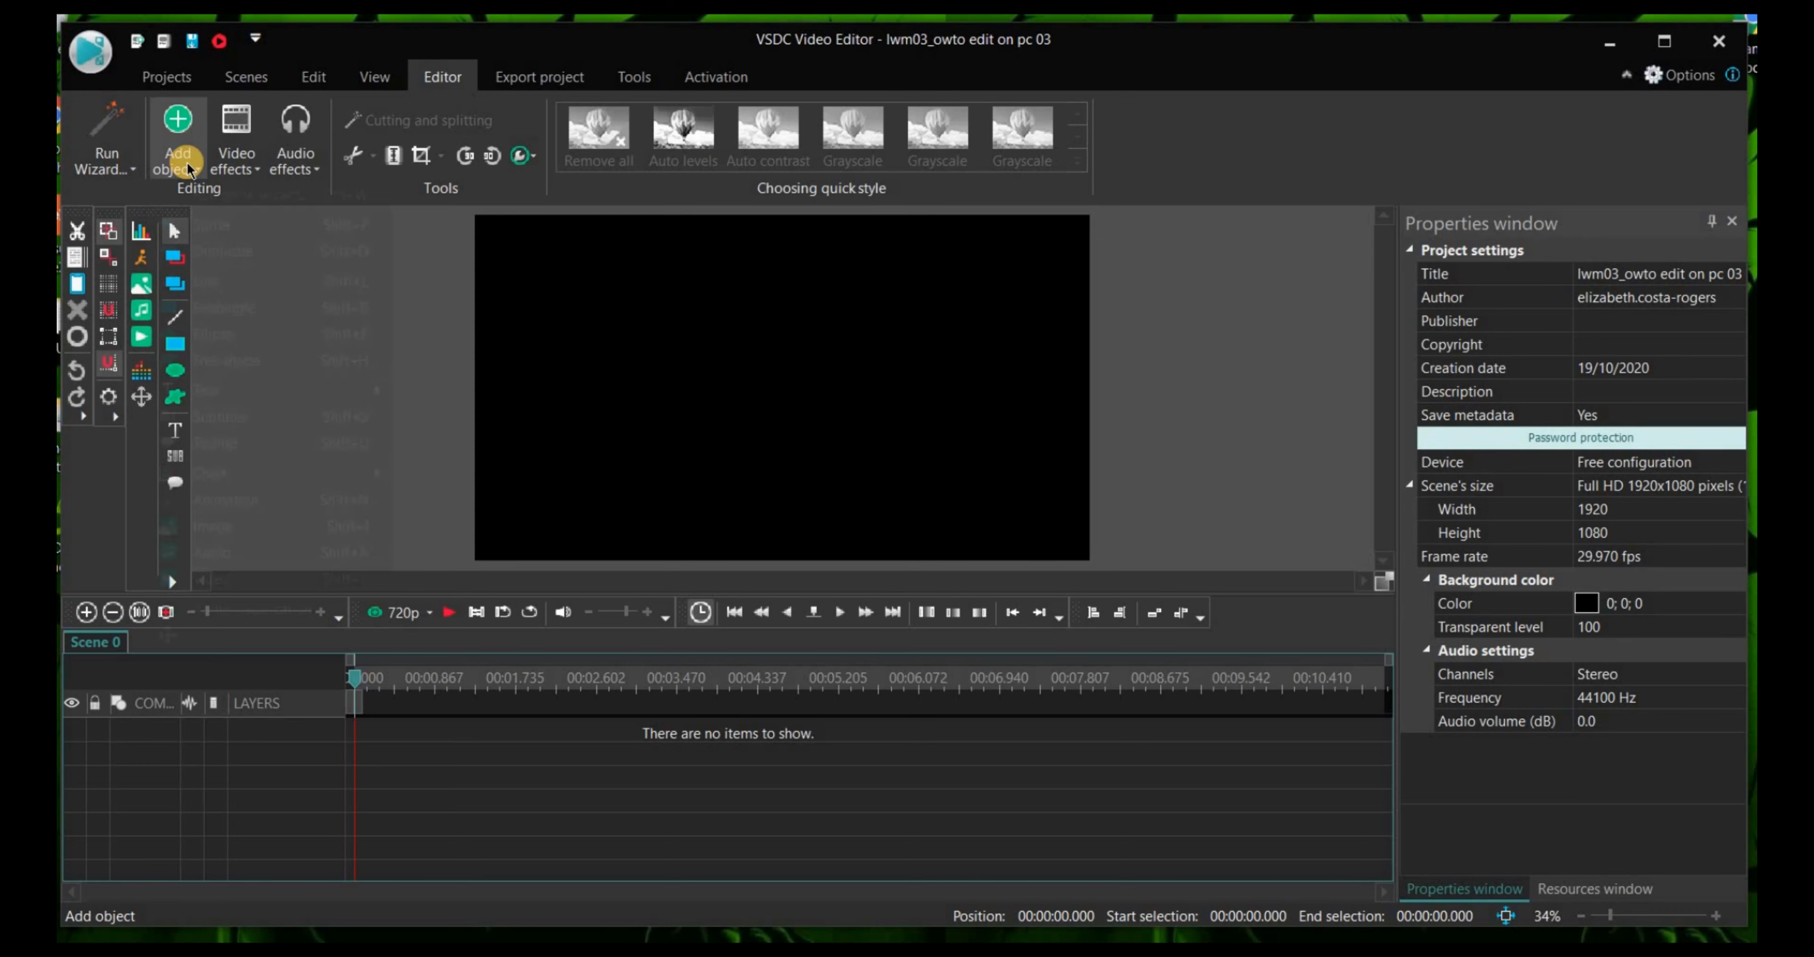
click(189, 168)
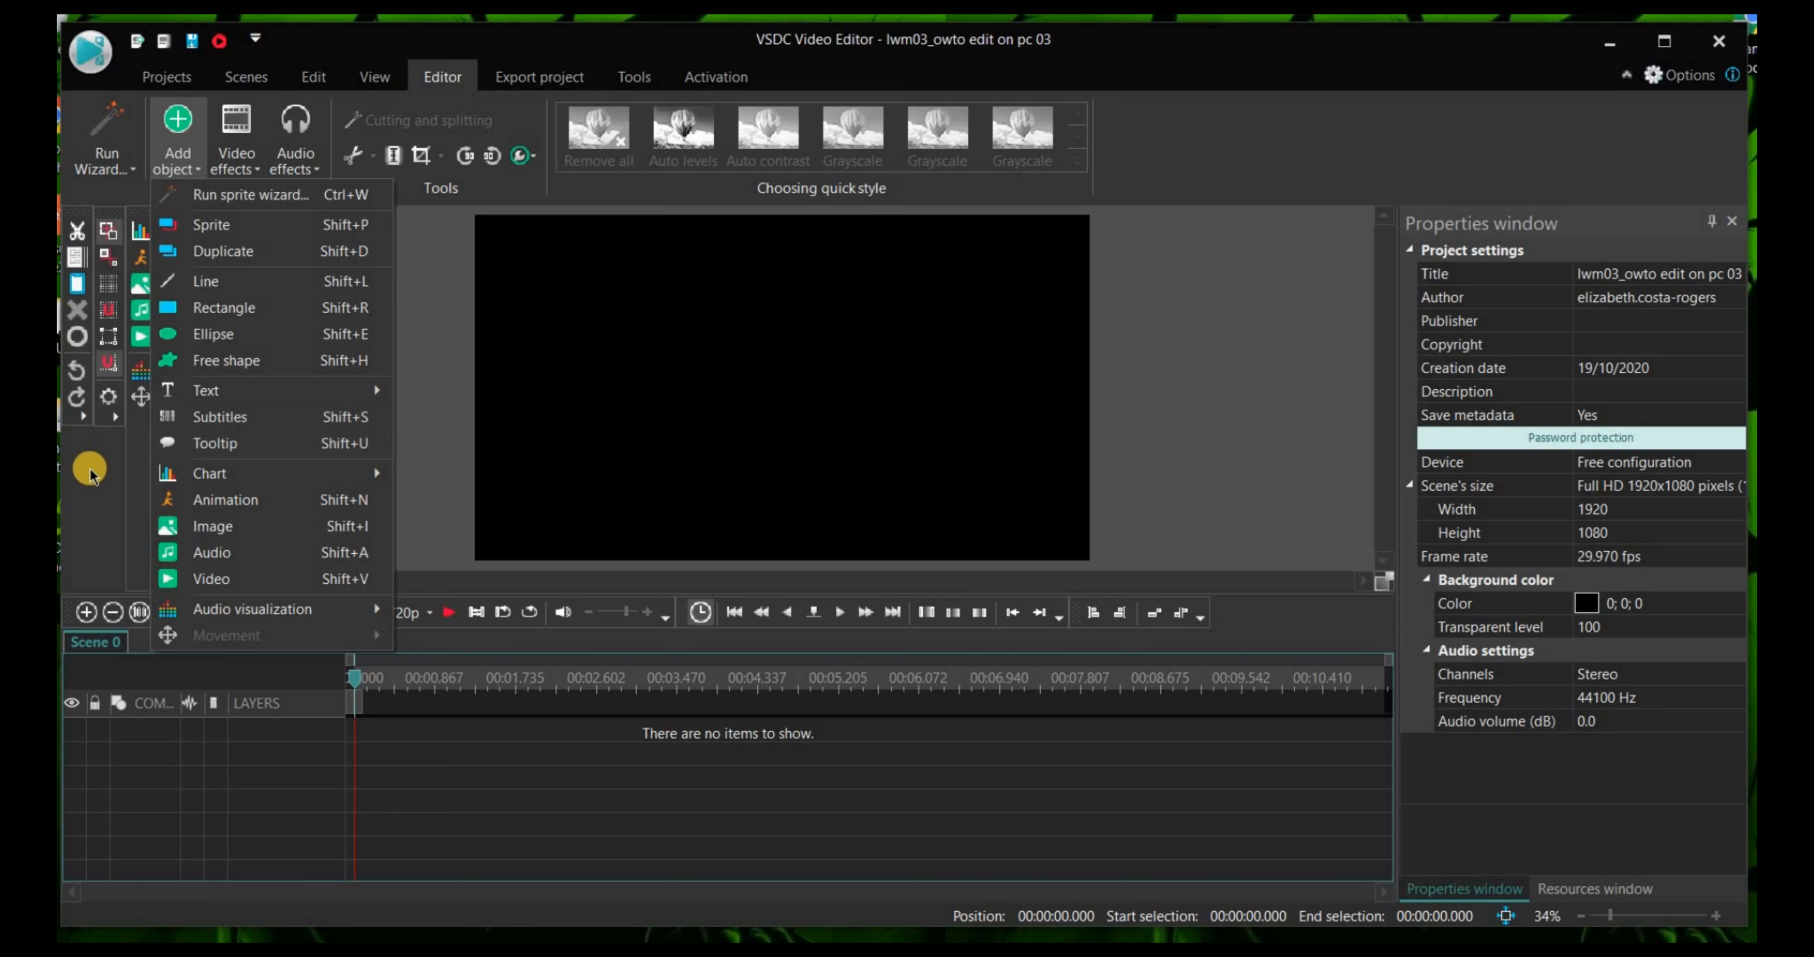
click(234, 184)
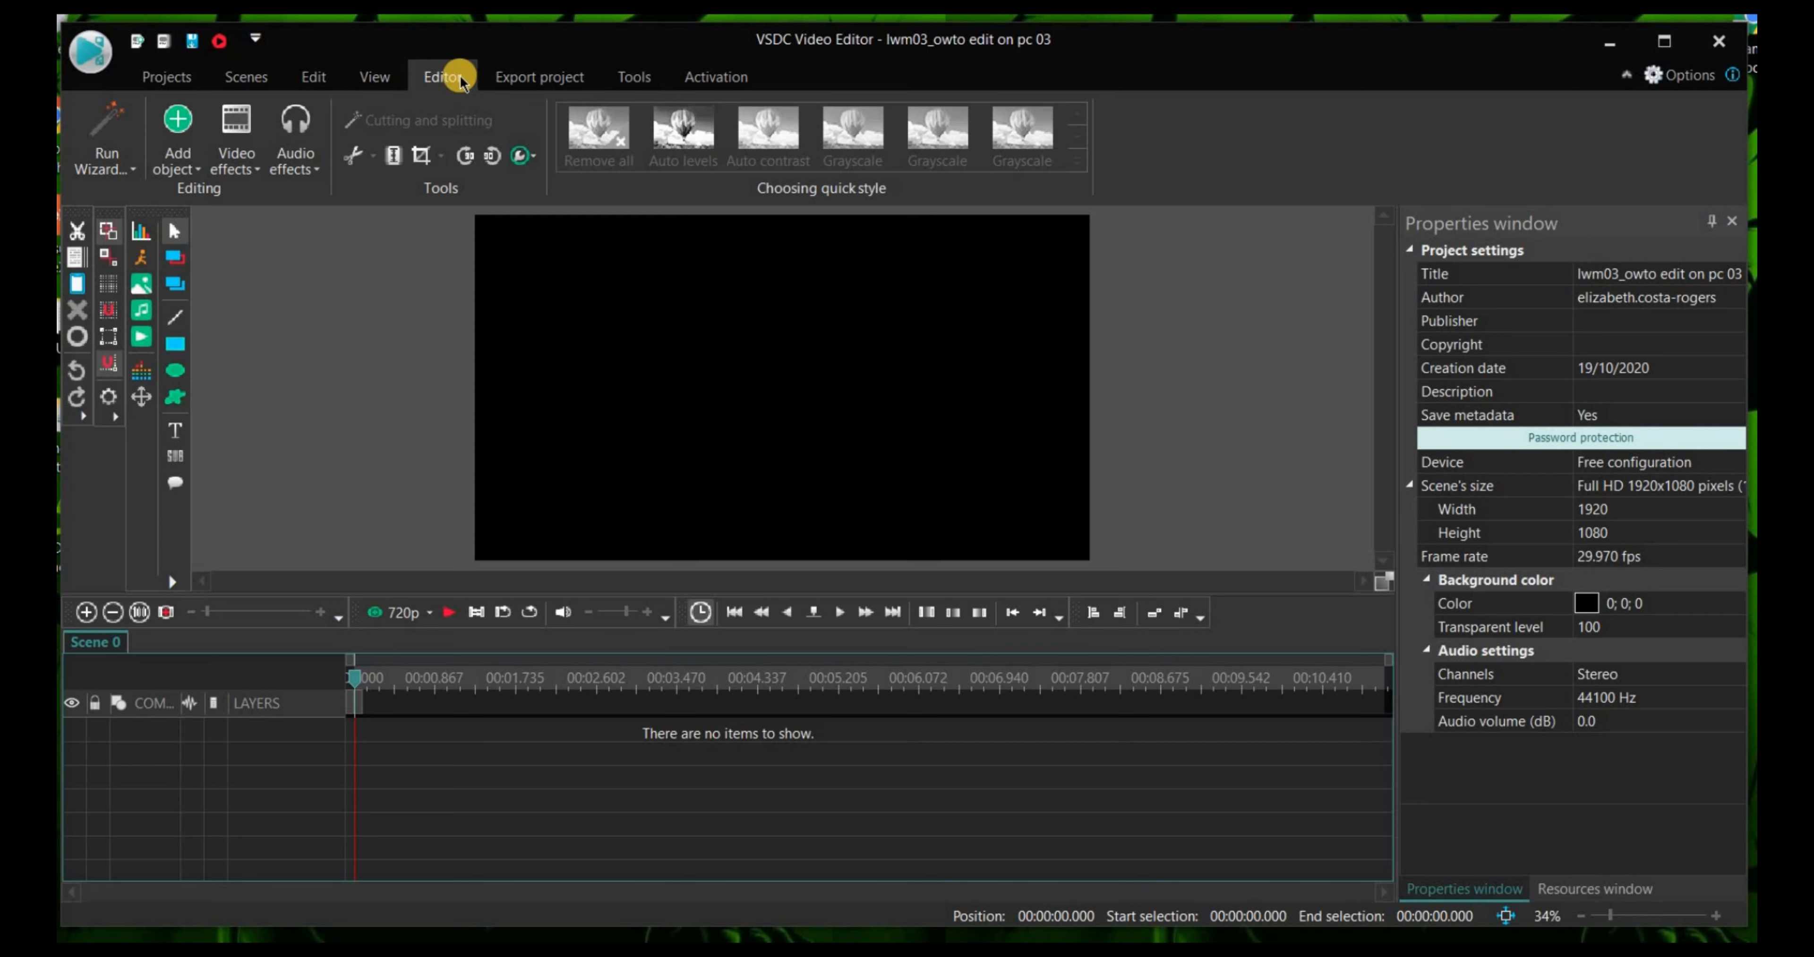
click(307, 77)
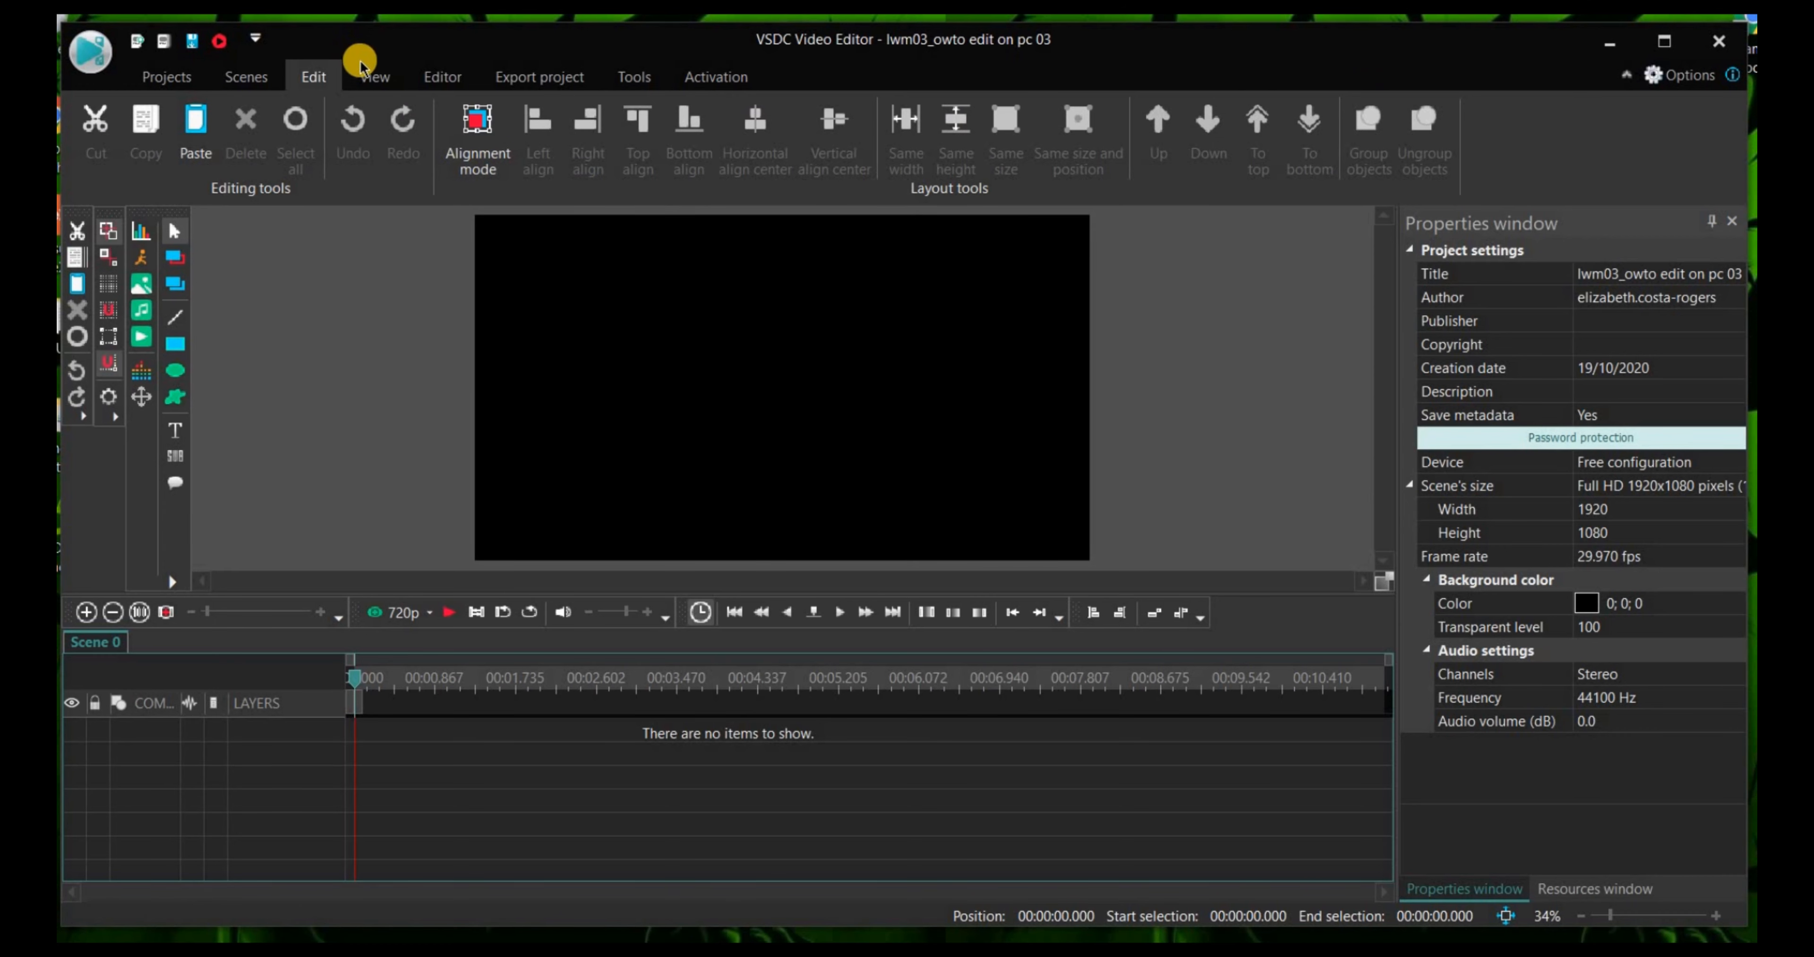
click(245, 74)
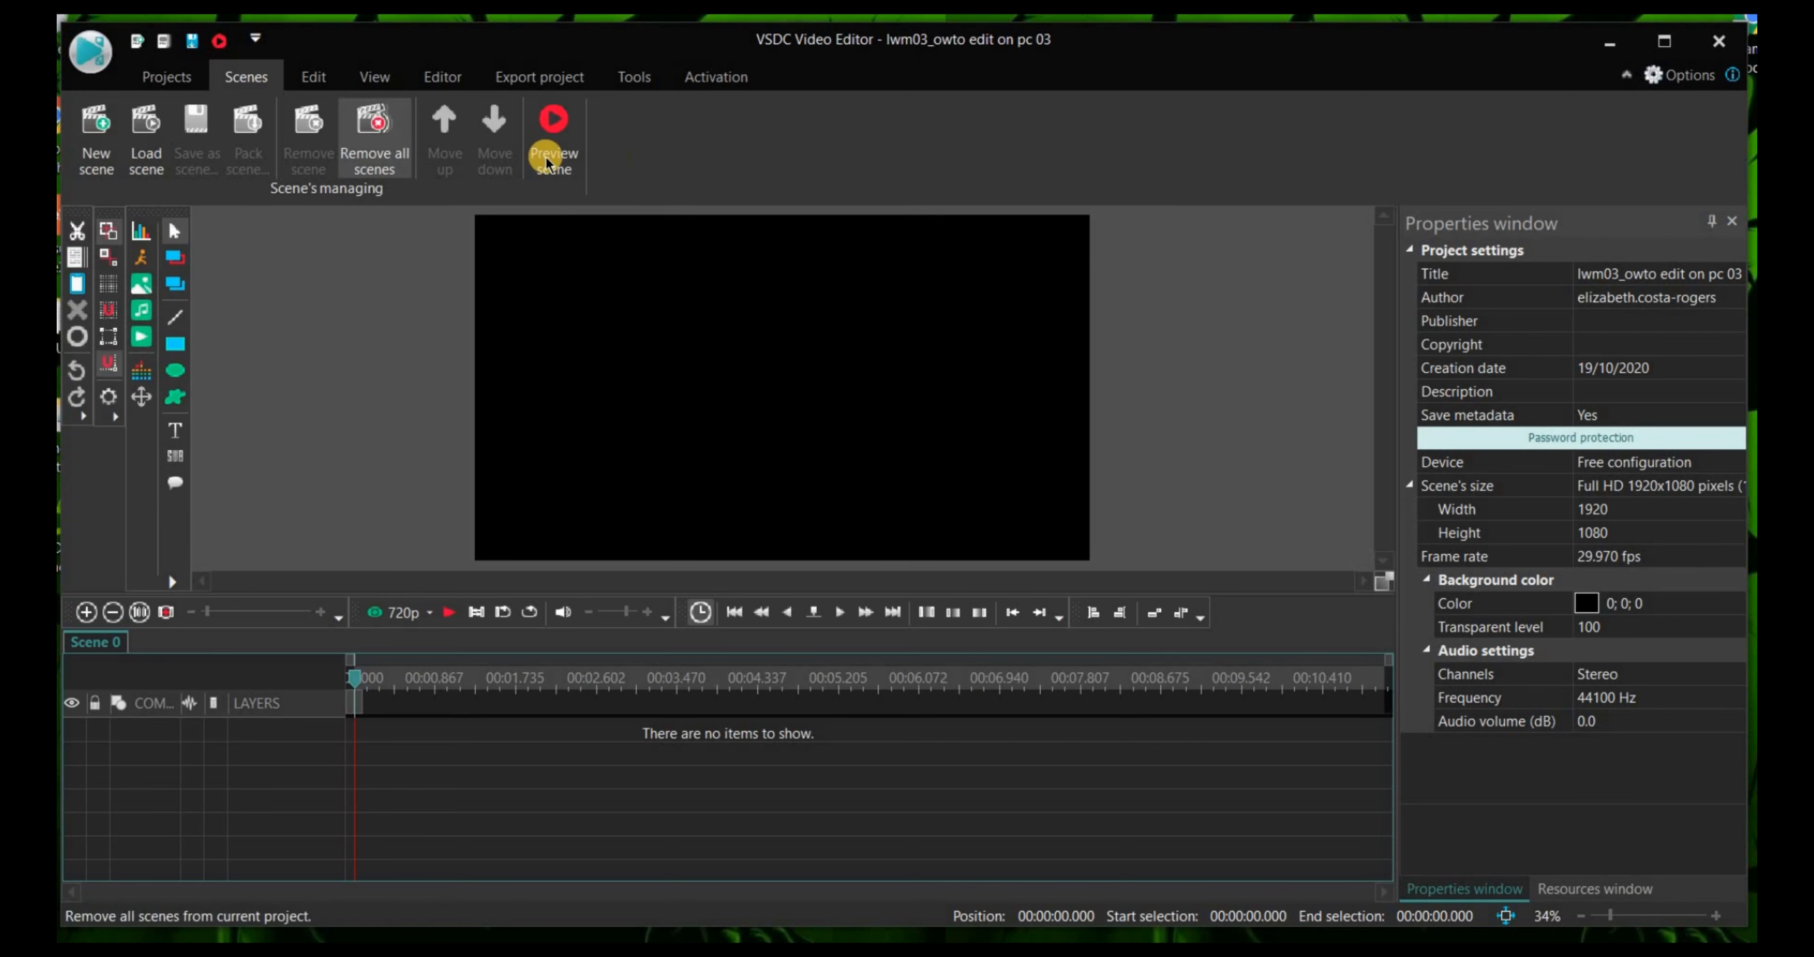
click(188, 77)
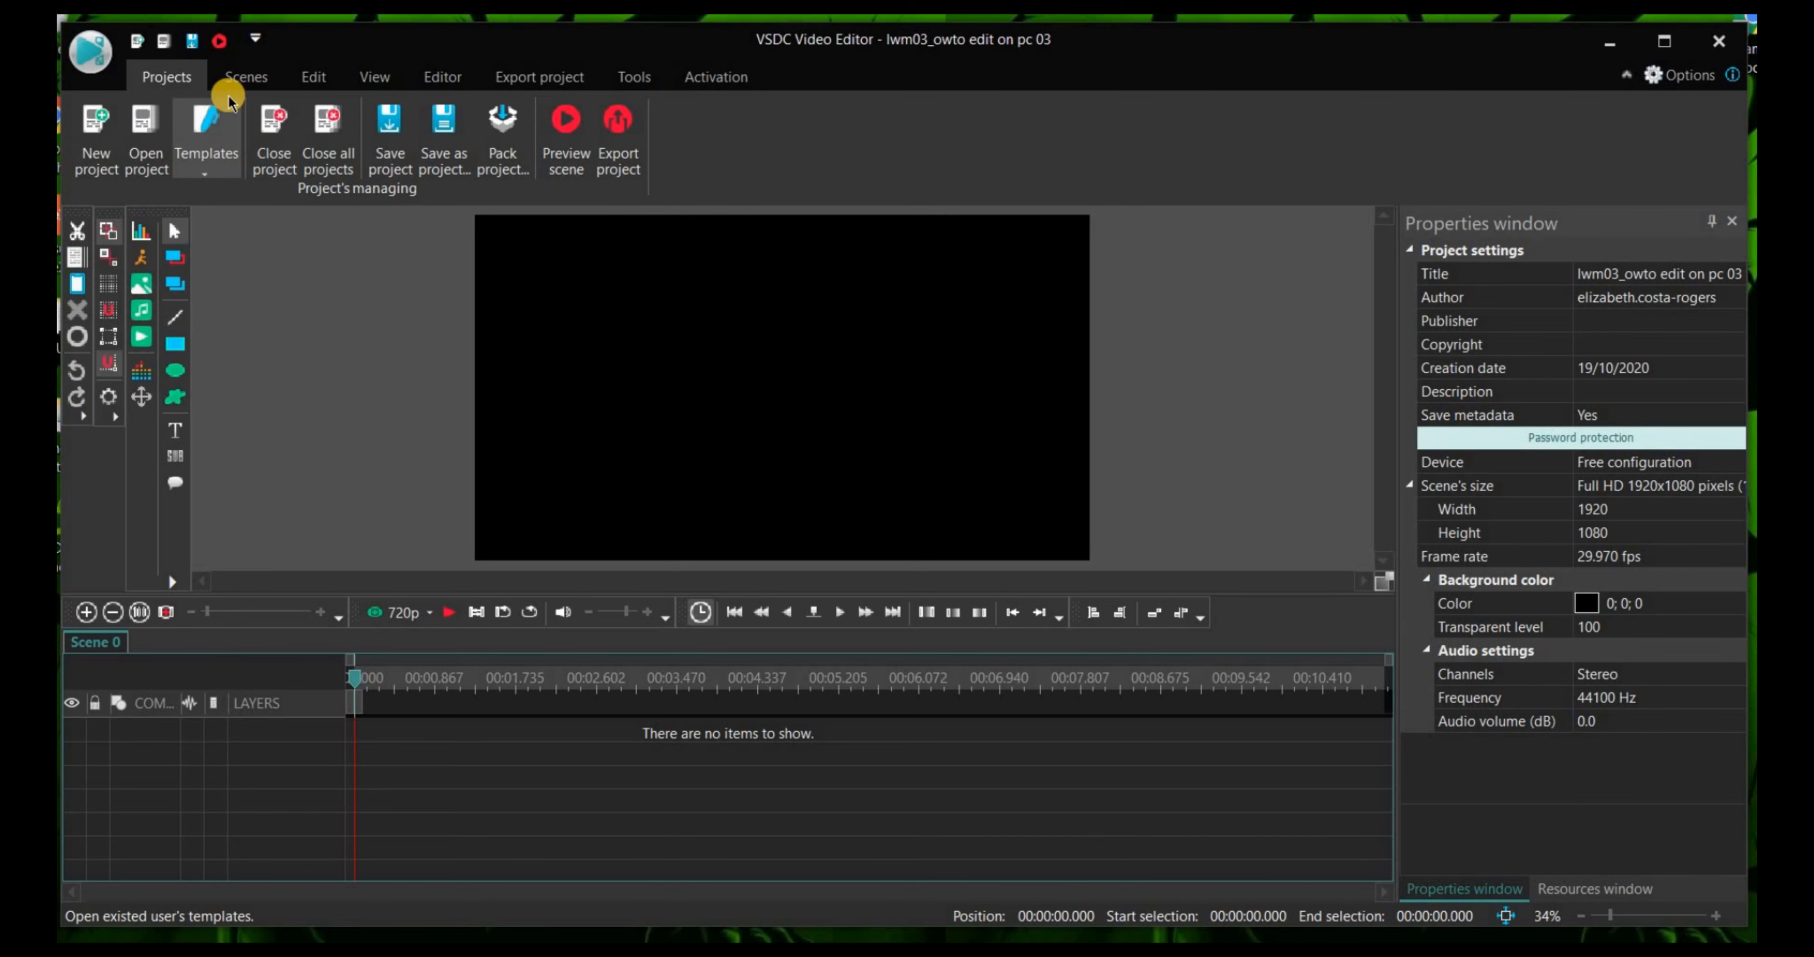
Step: Review the export formats, the conversion settings with their PC shutdown modes, the bundled applications and the activation options
click(512, 79)
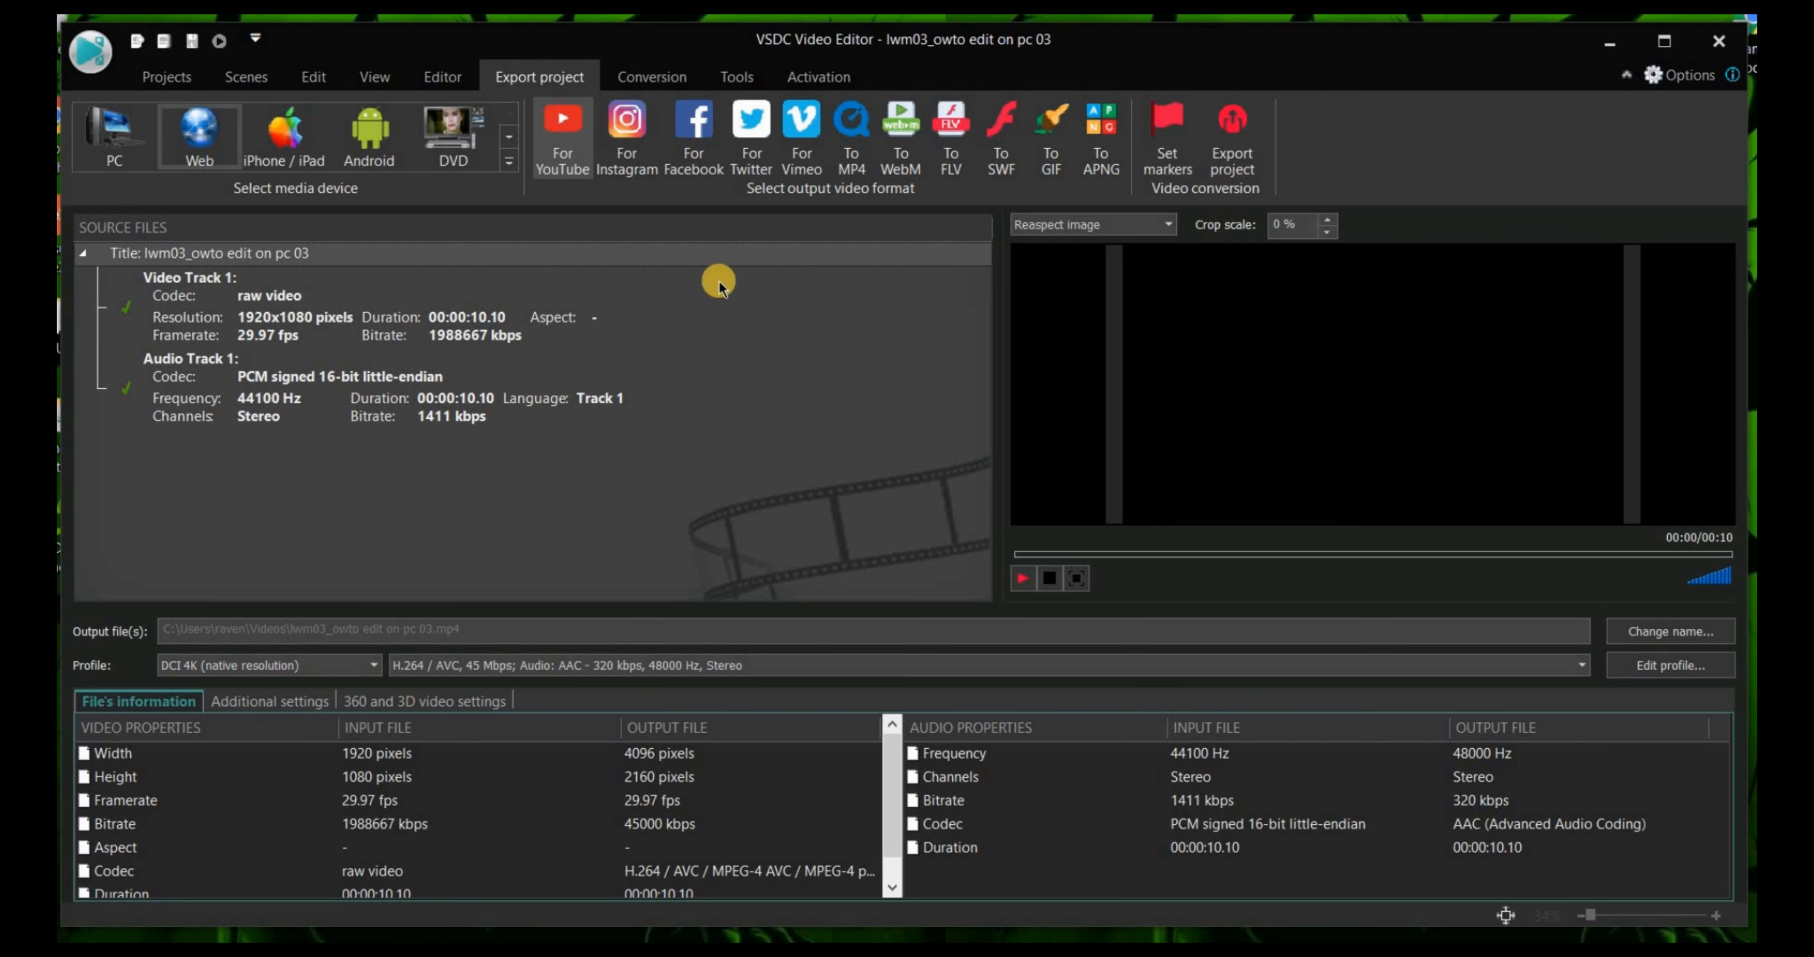
click(652, 78)
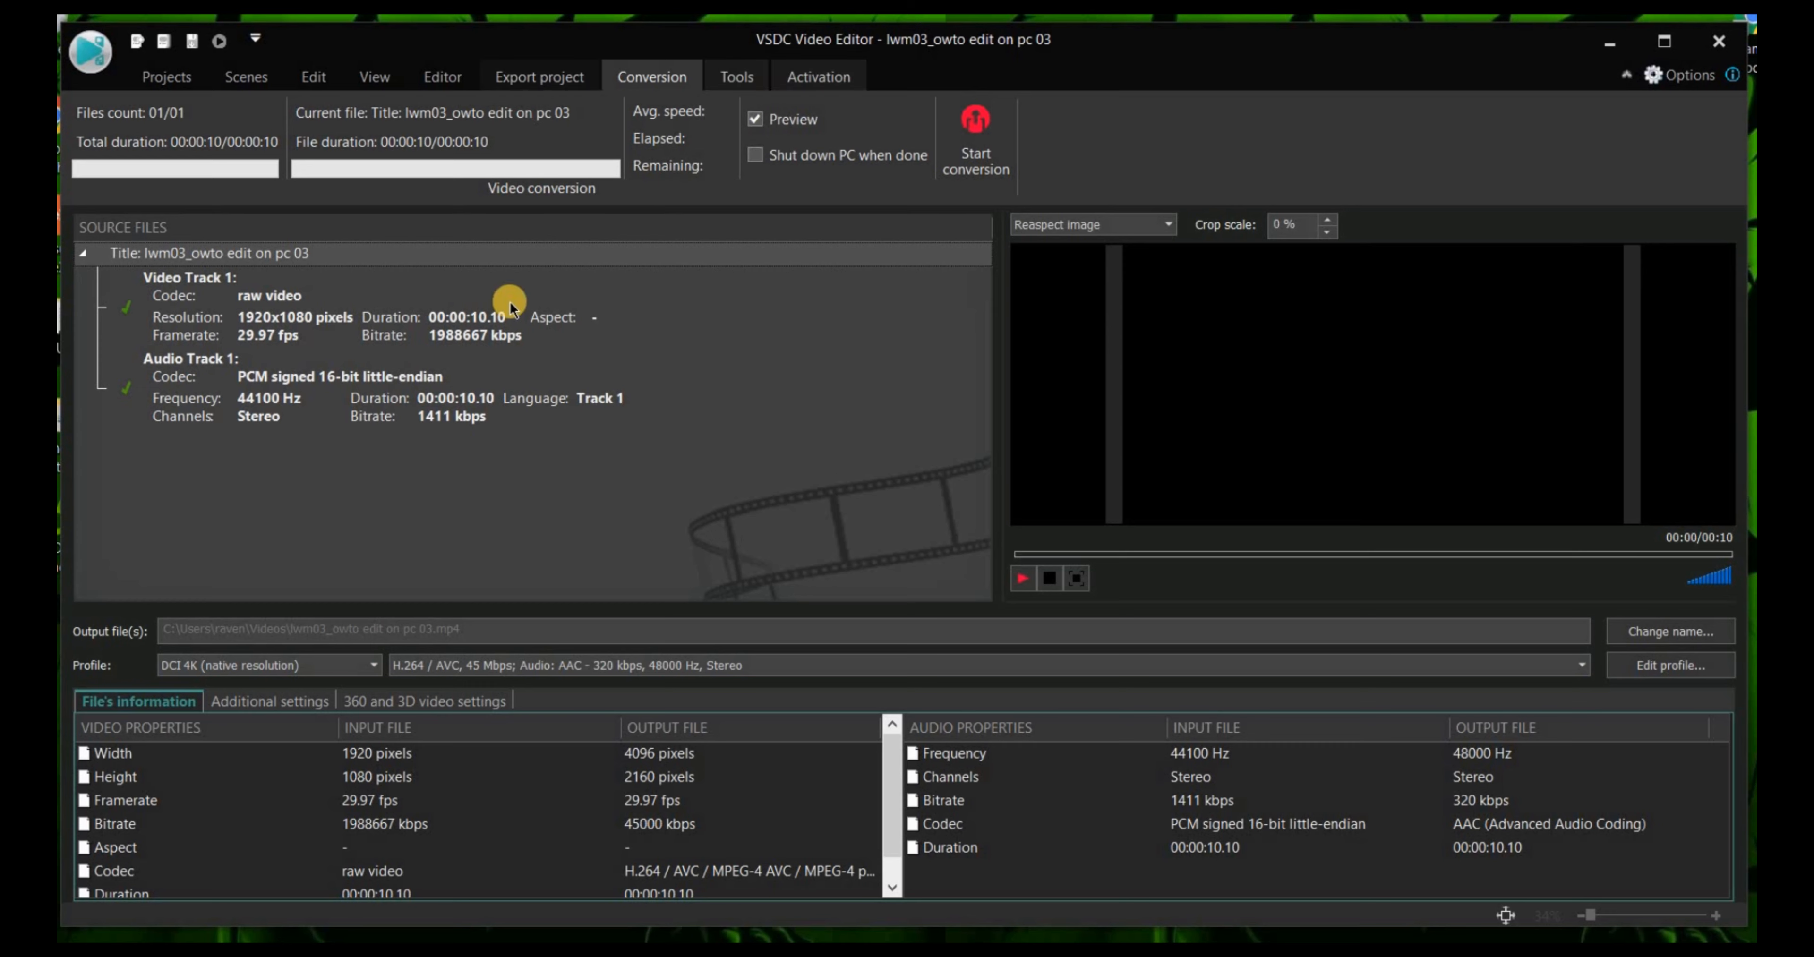
click(758, 161)
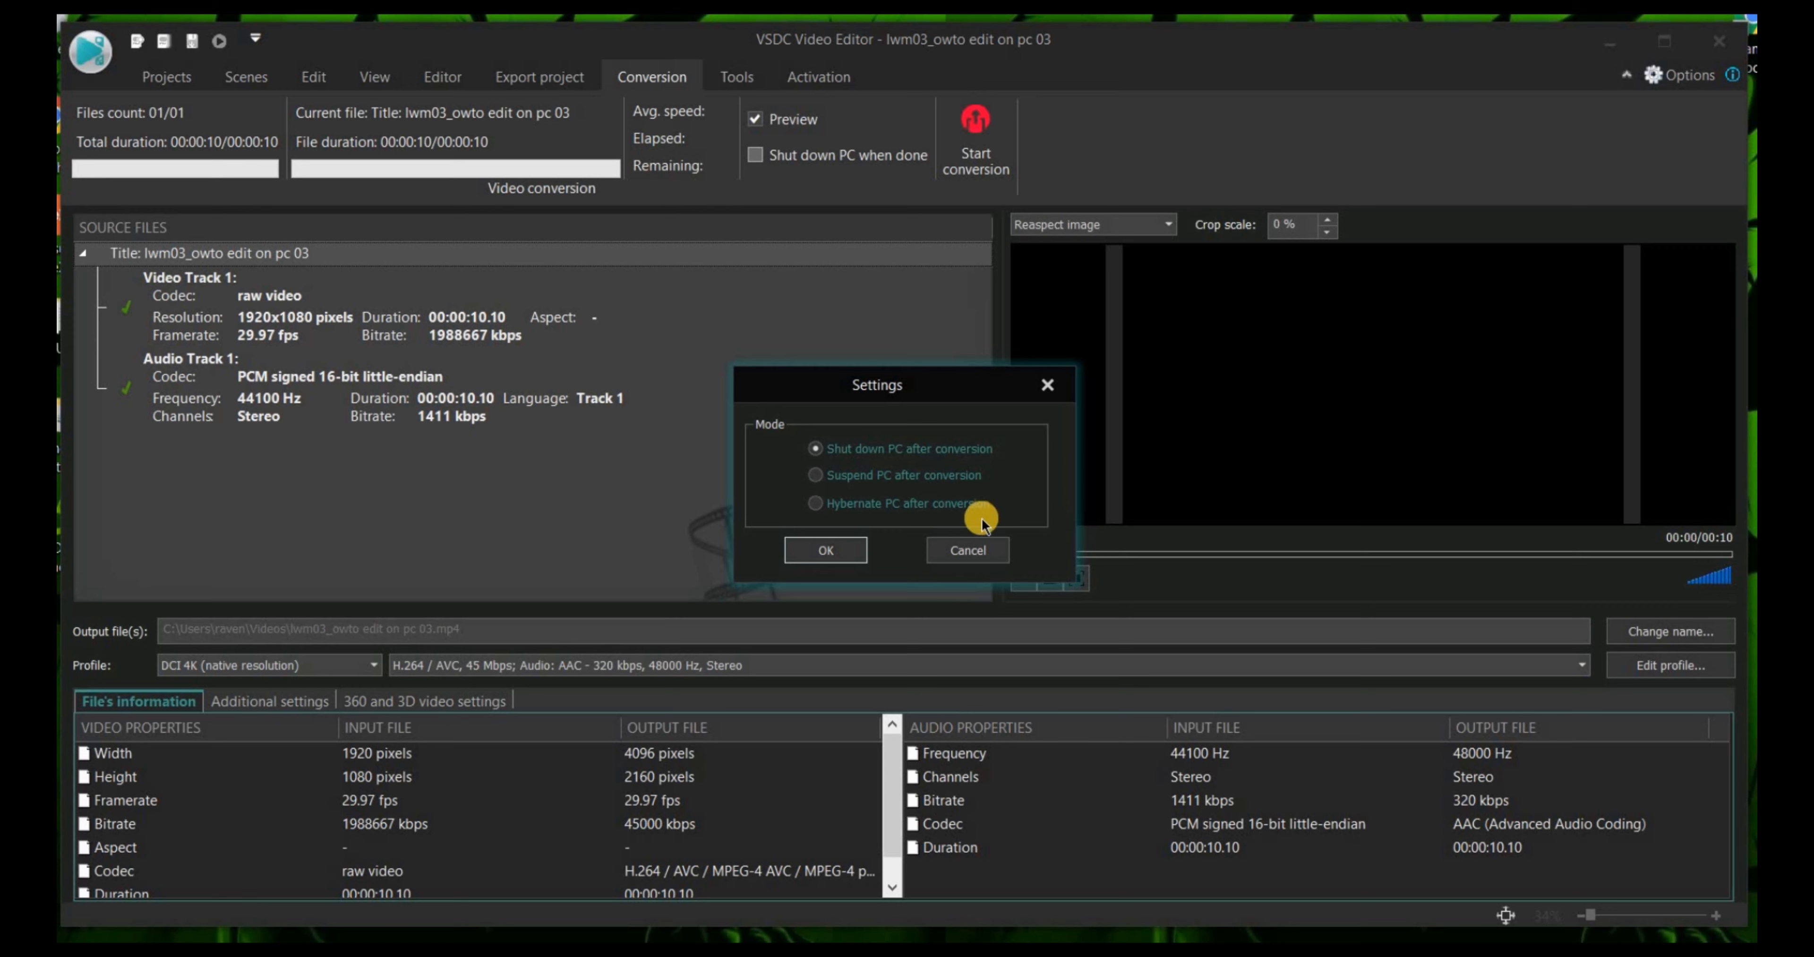
click(987, 556)
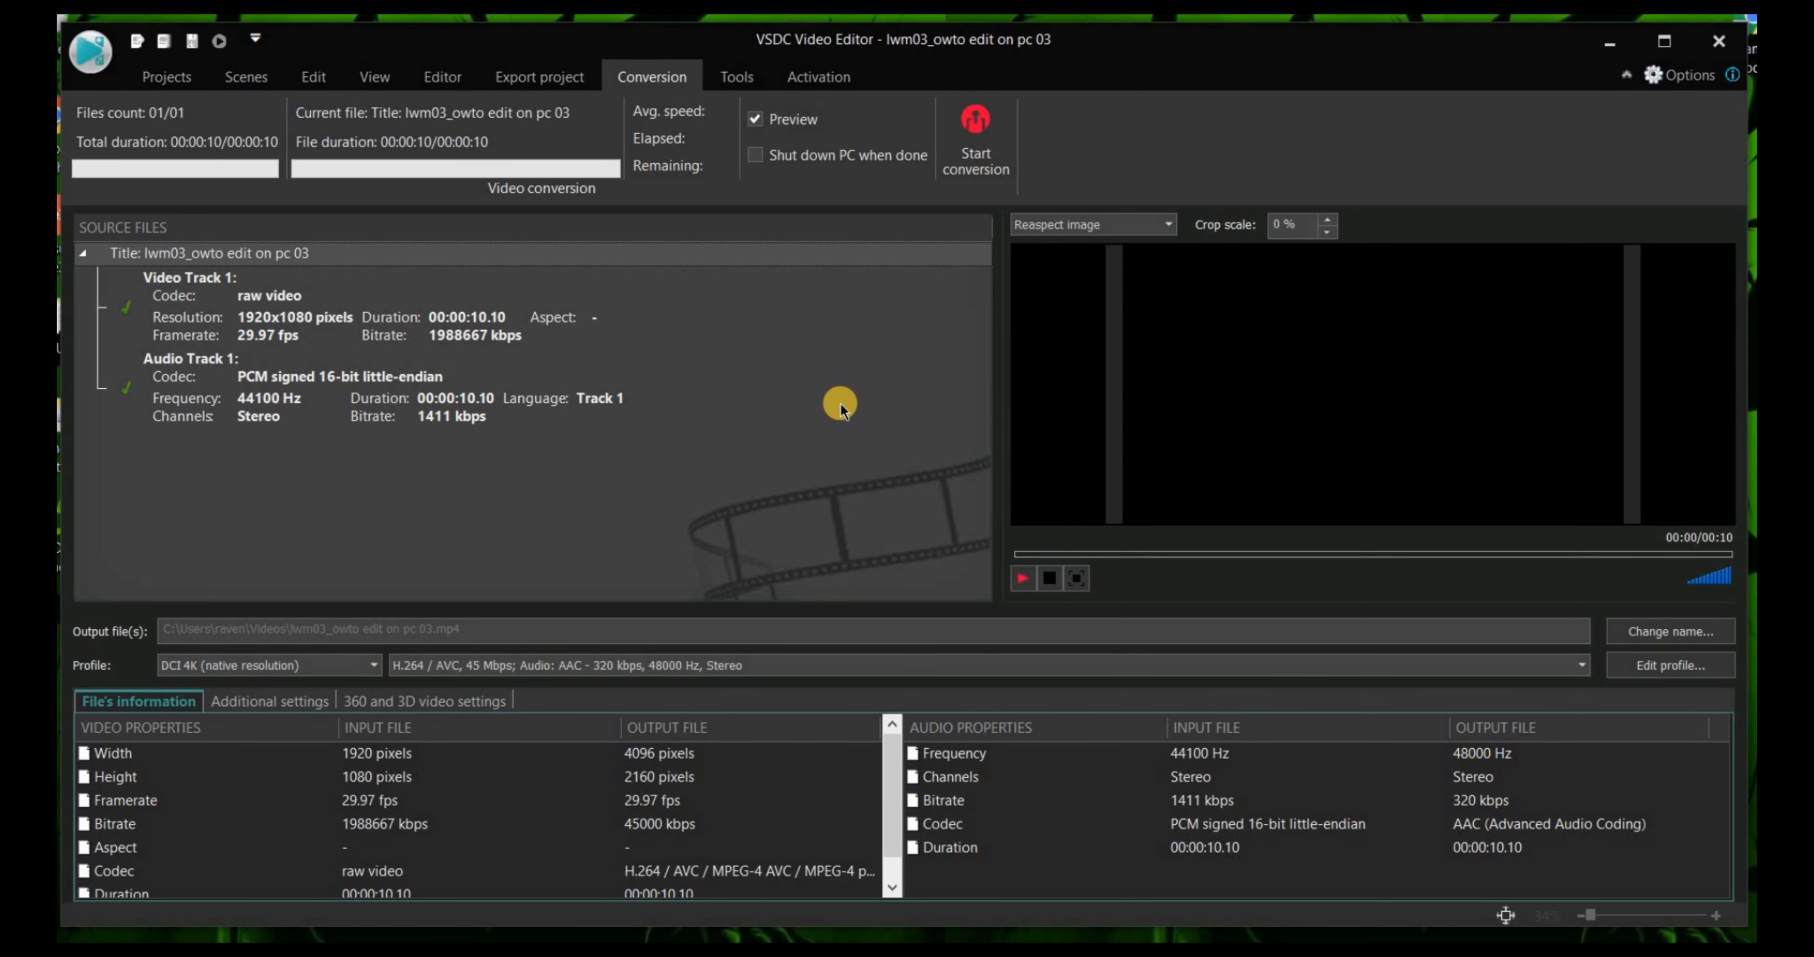
click(730, 79)
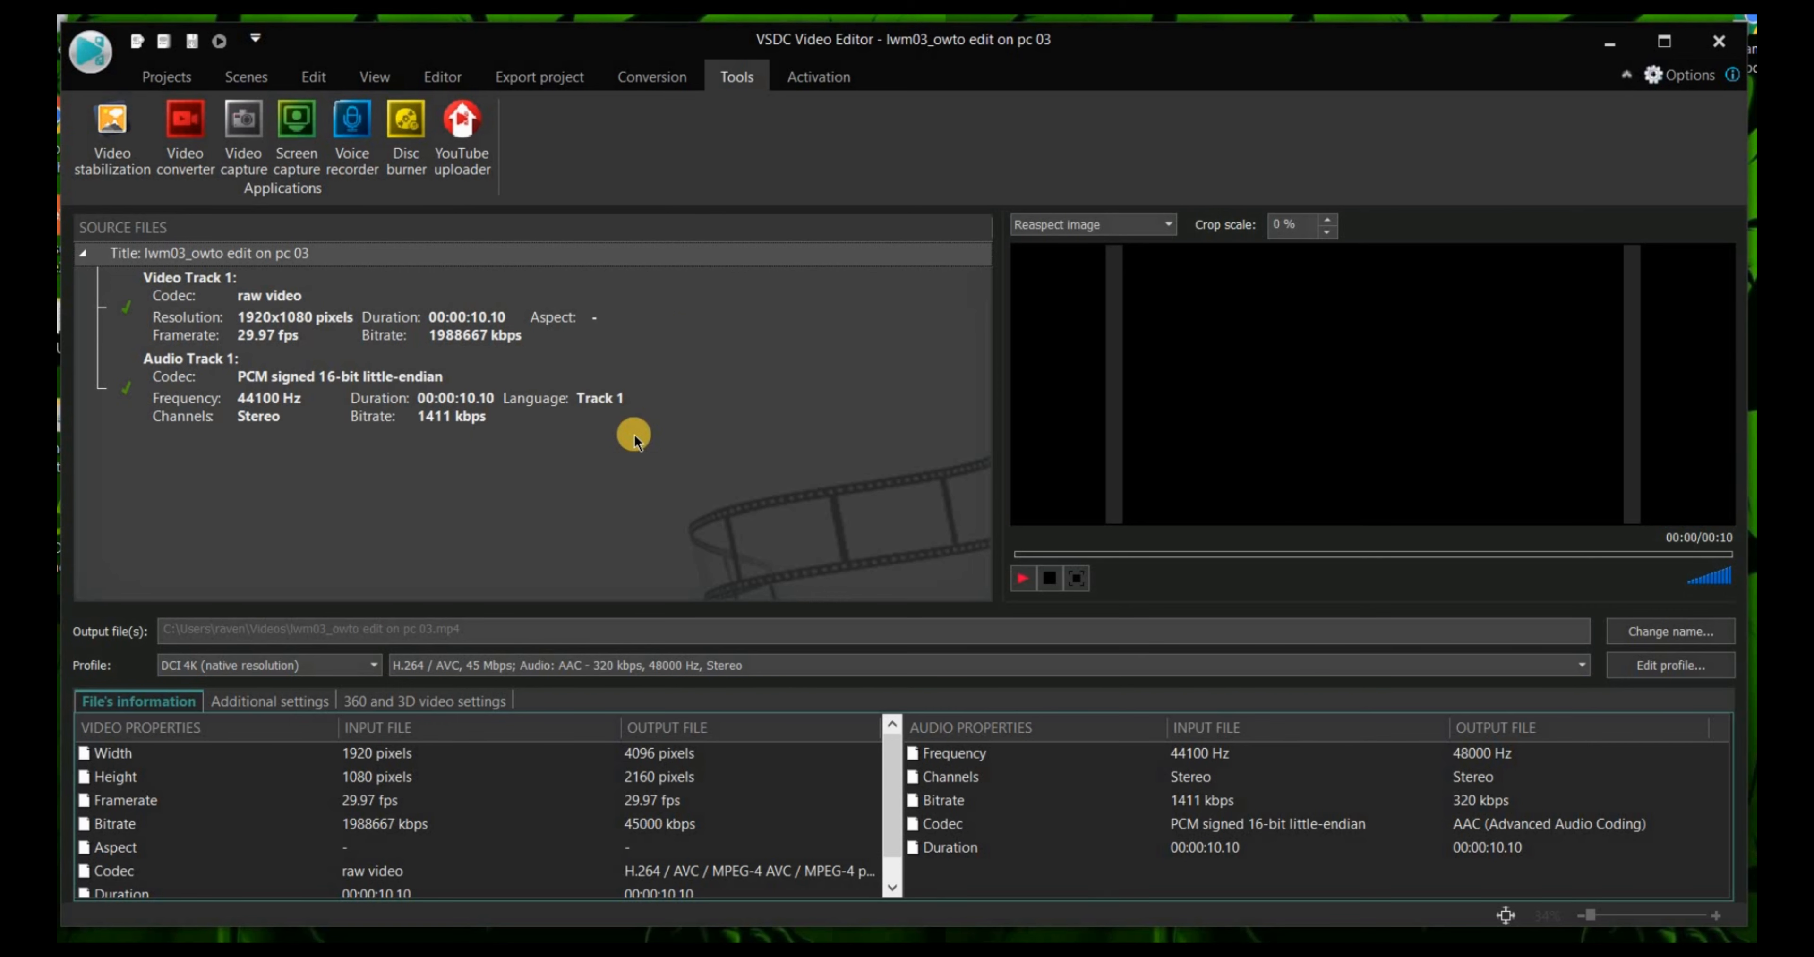
click(657, 75)
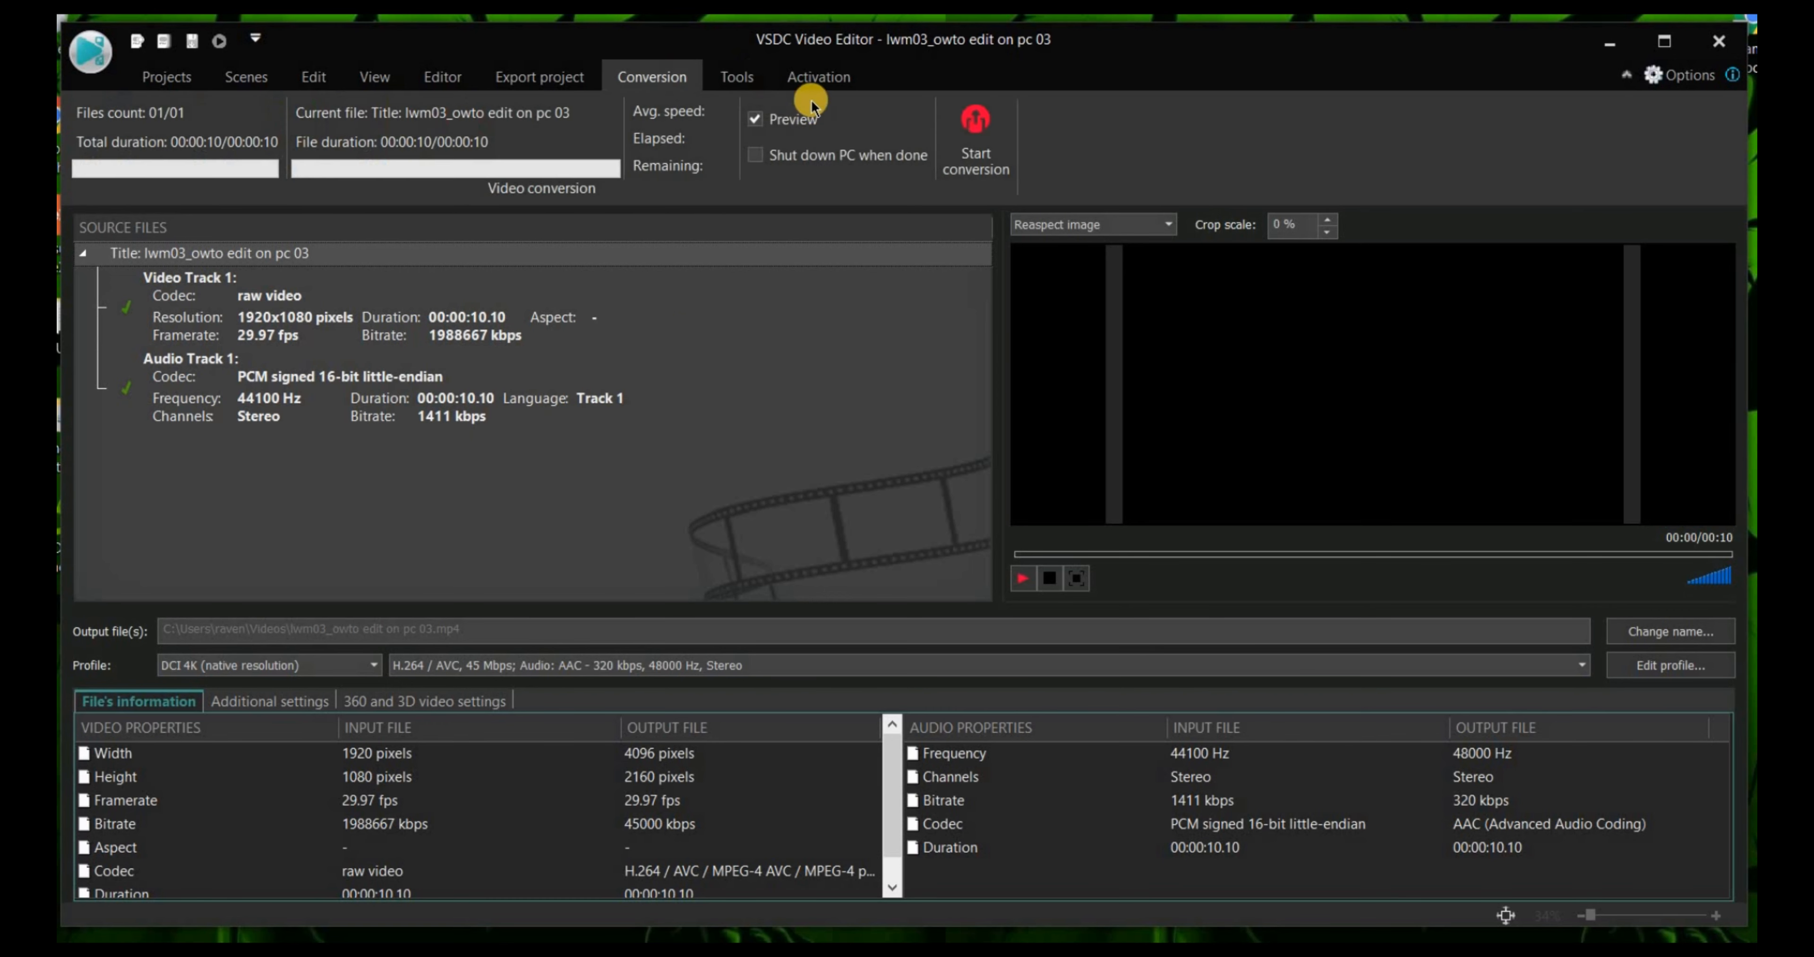
click(815, 158)
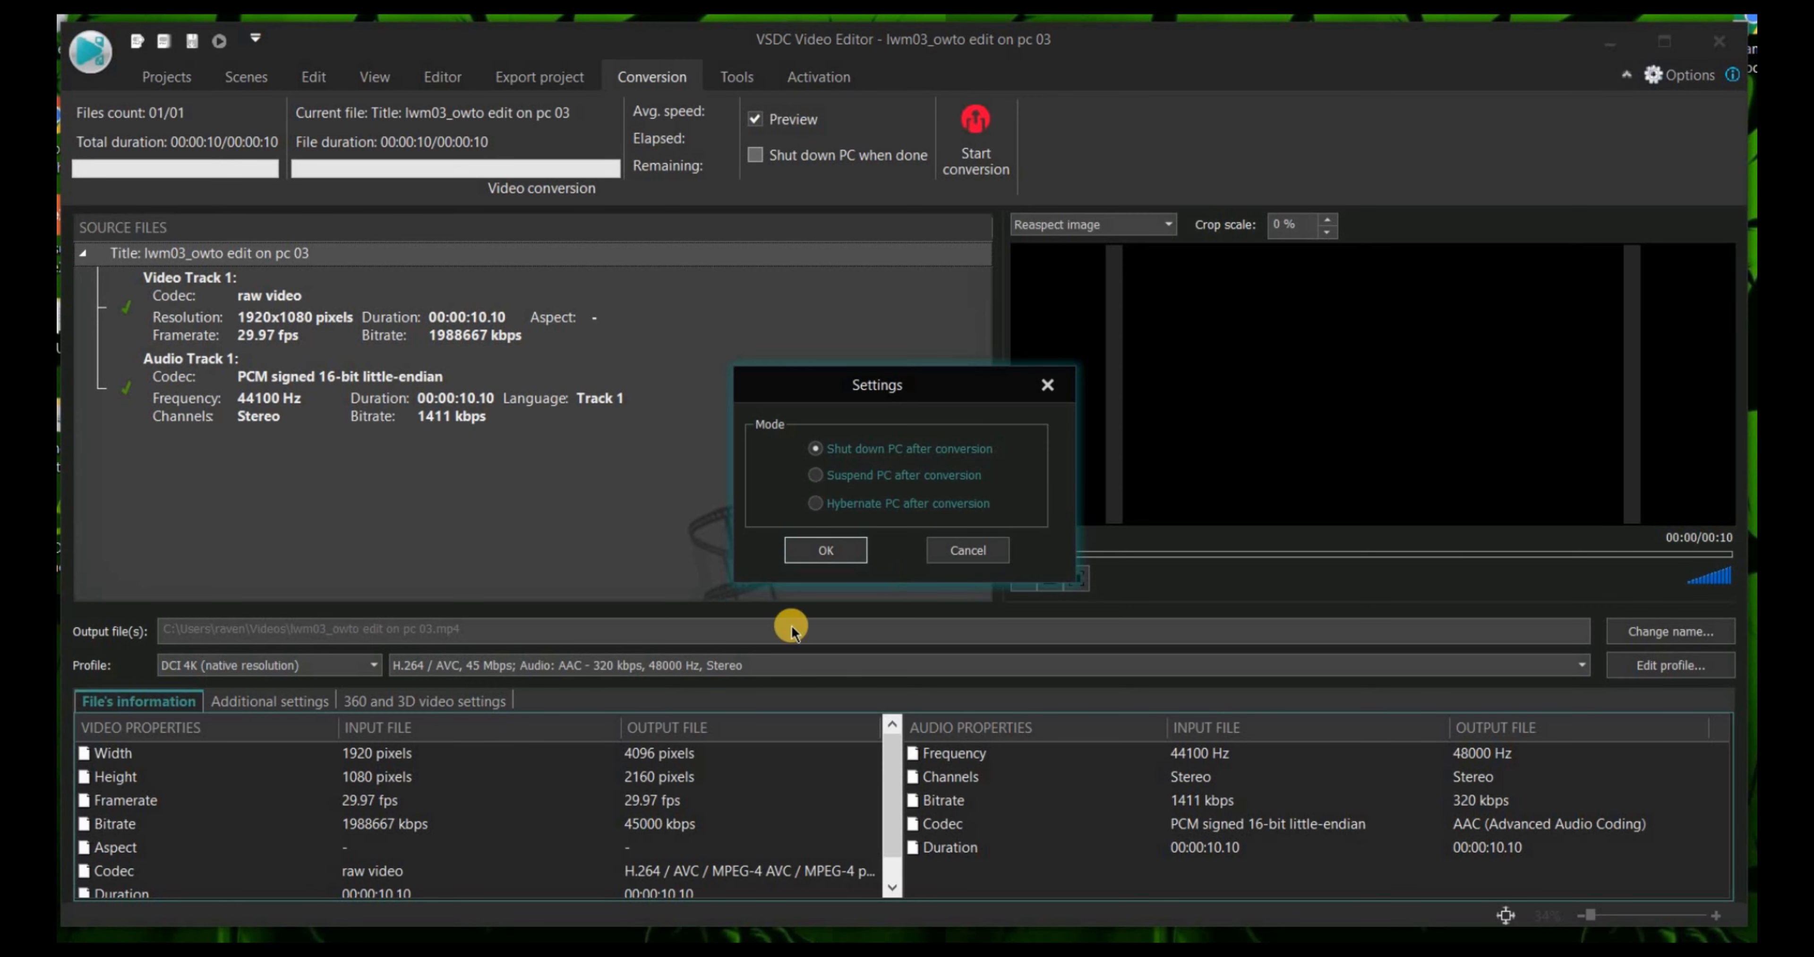
click(958, 553)
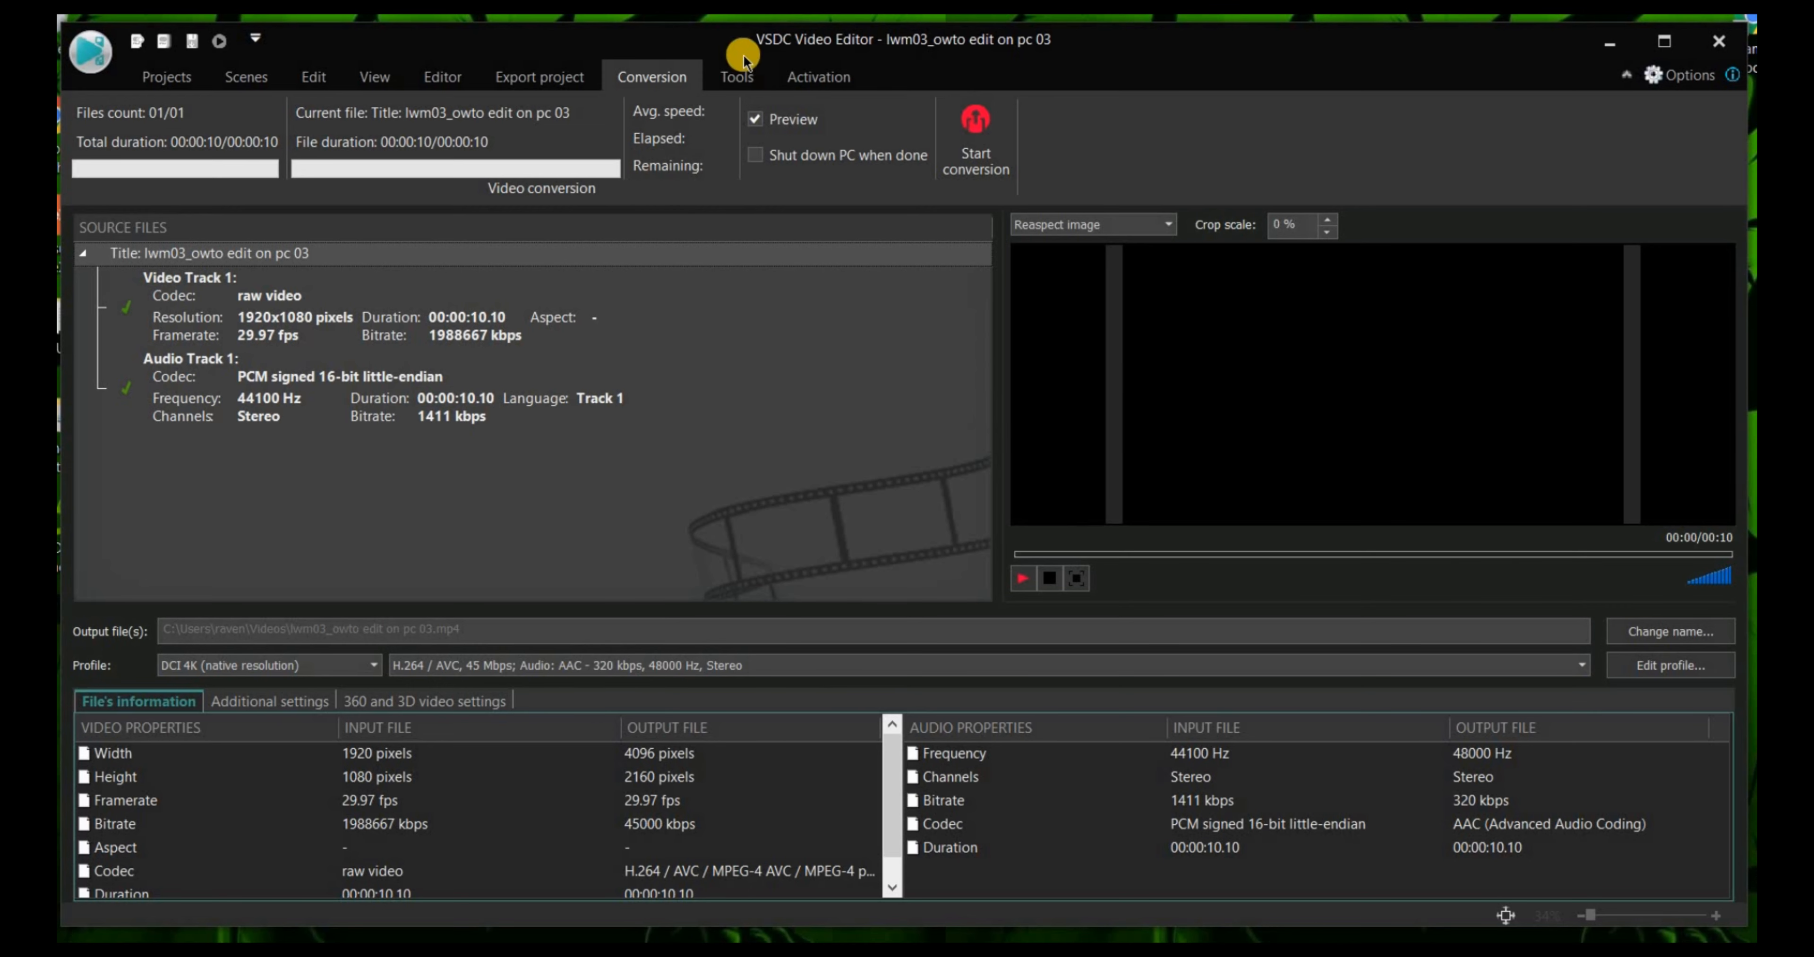
click(739, 75)
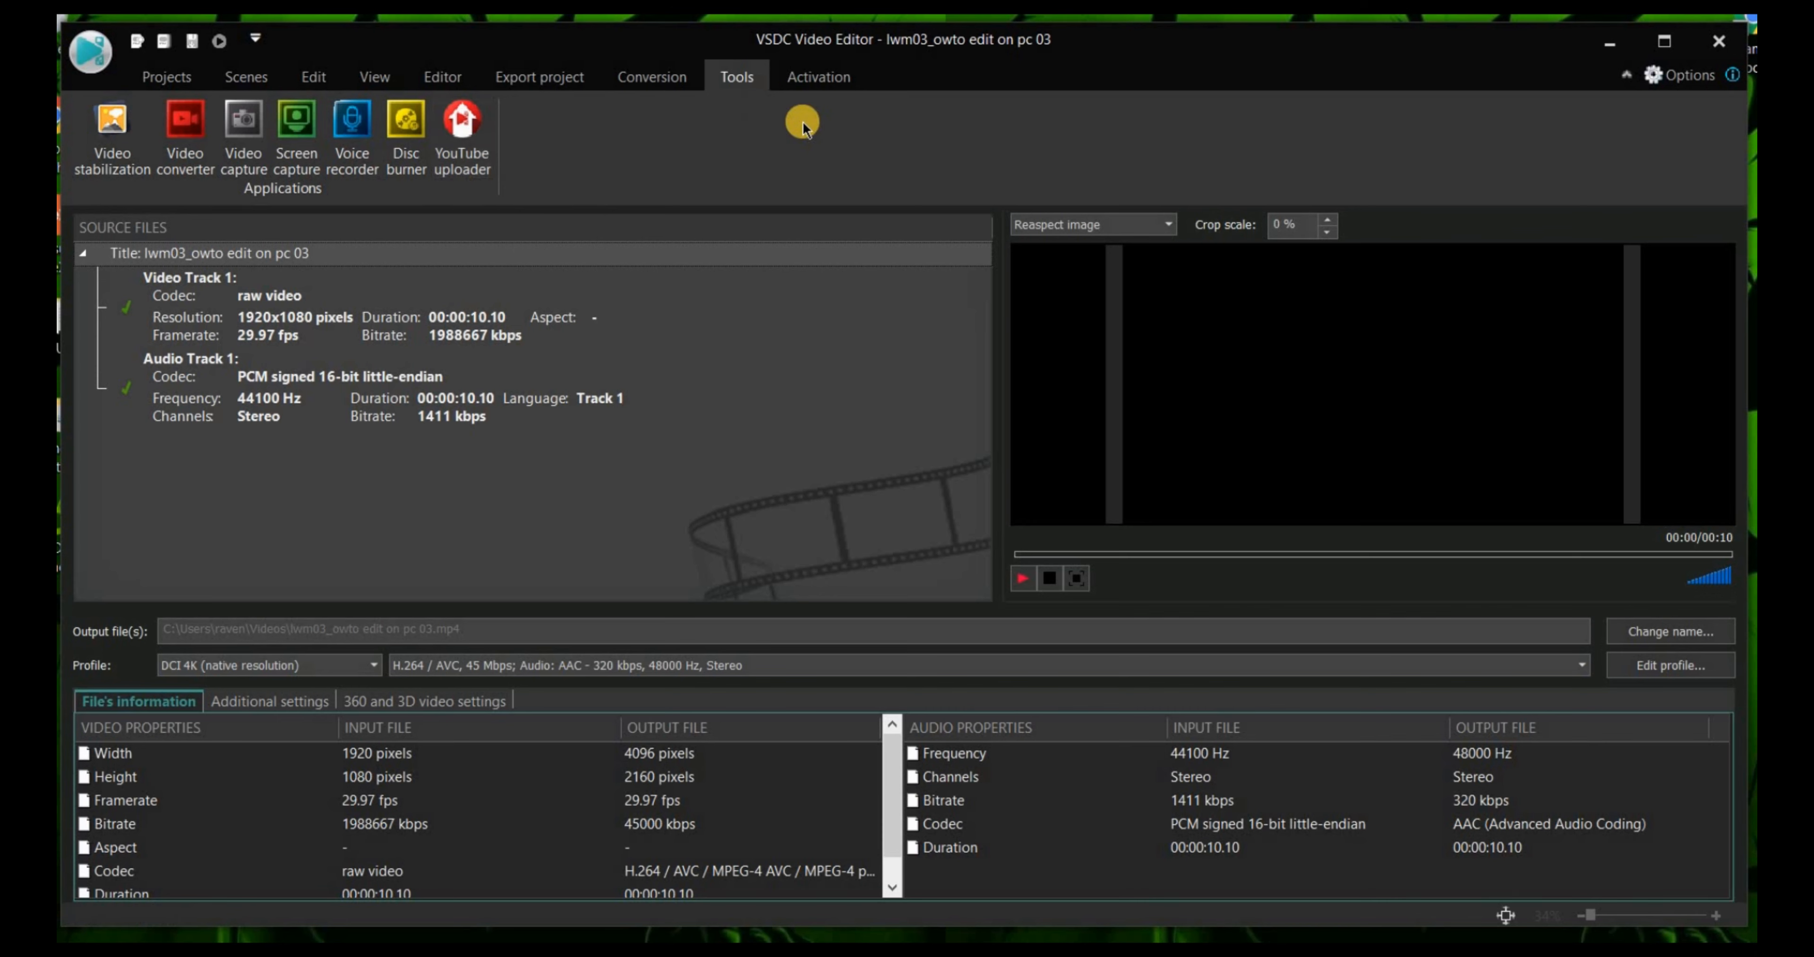
click(824, 79)
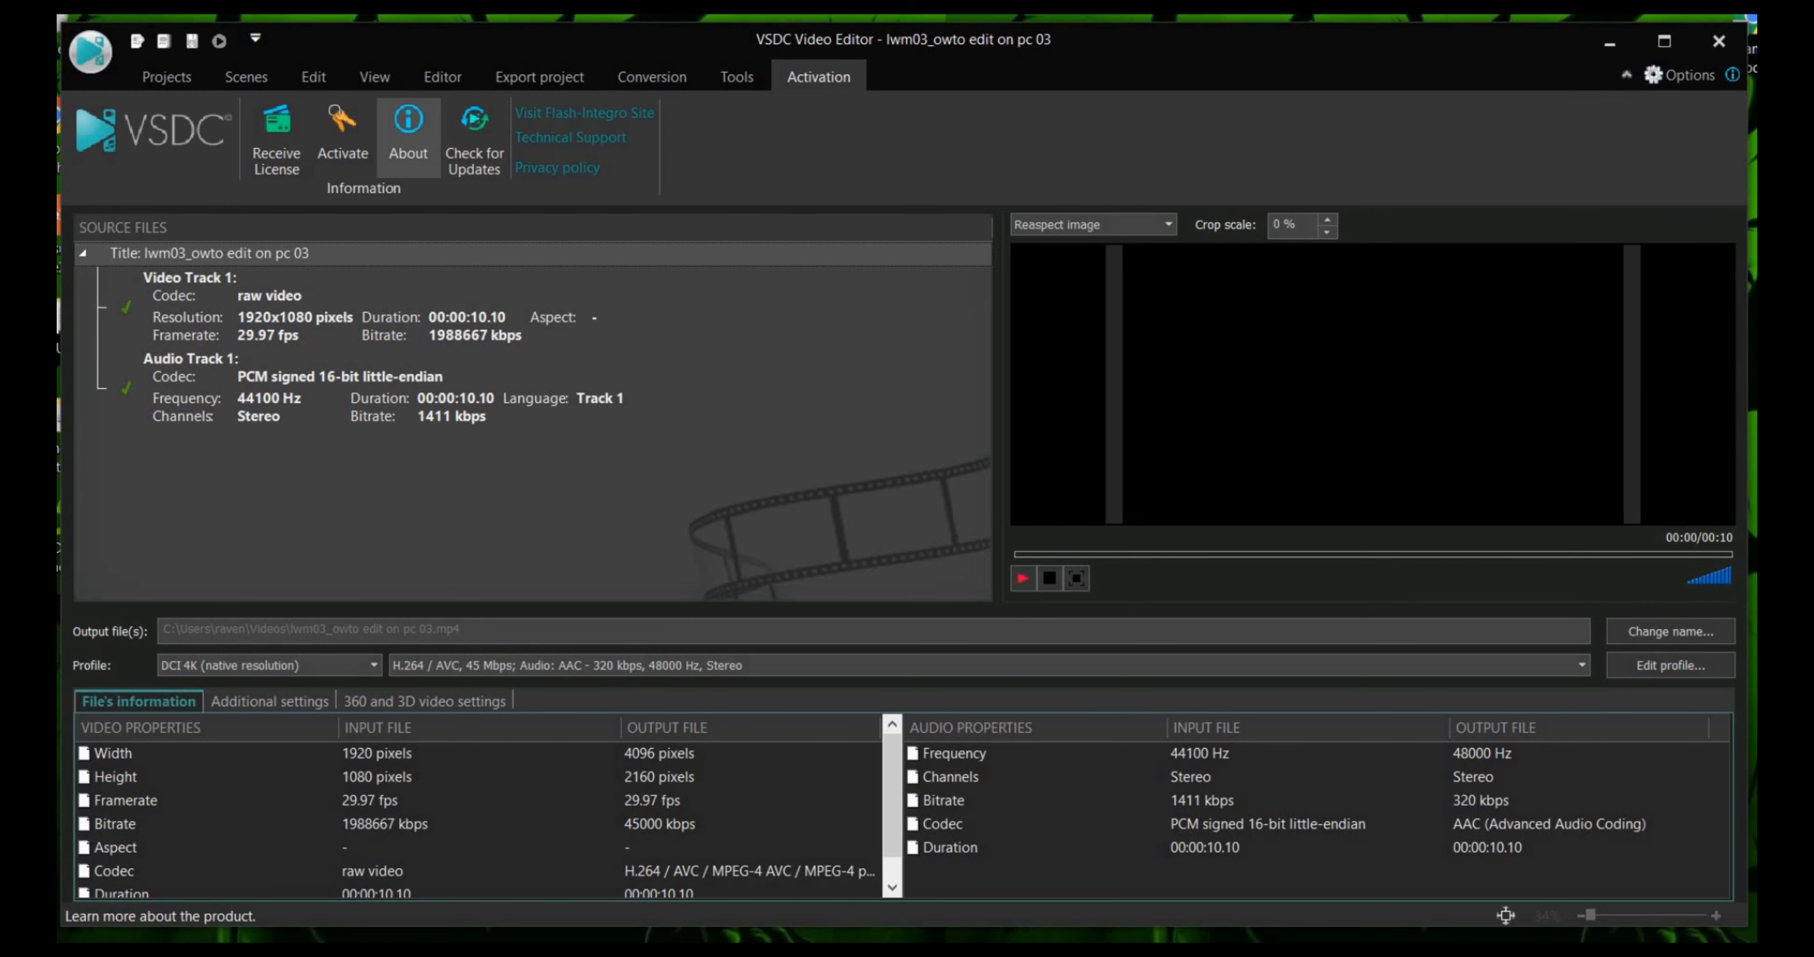
Step: Add the video 007ytINTRO_oct2020.mp4 from the Desktop's youTUBE folder to the scene, starting from the cursor position on a new layer
click(426, 77)
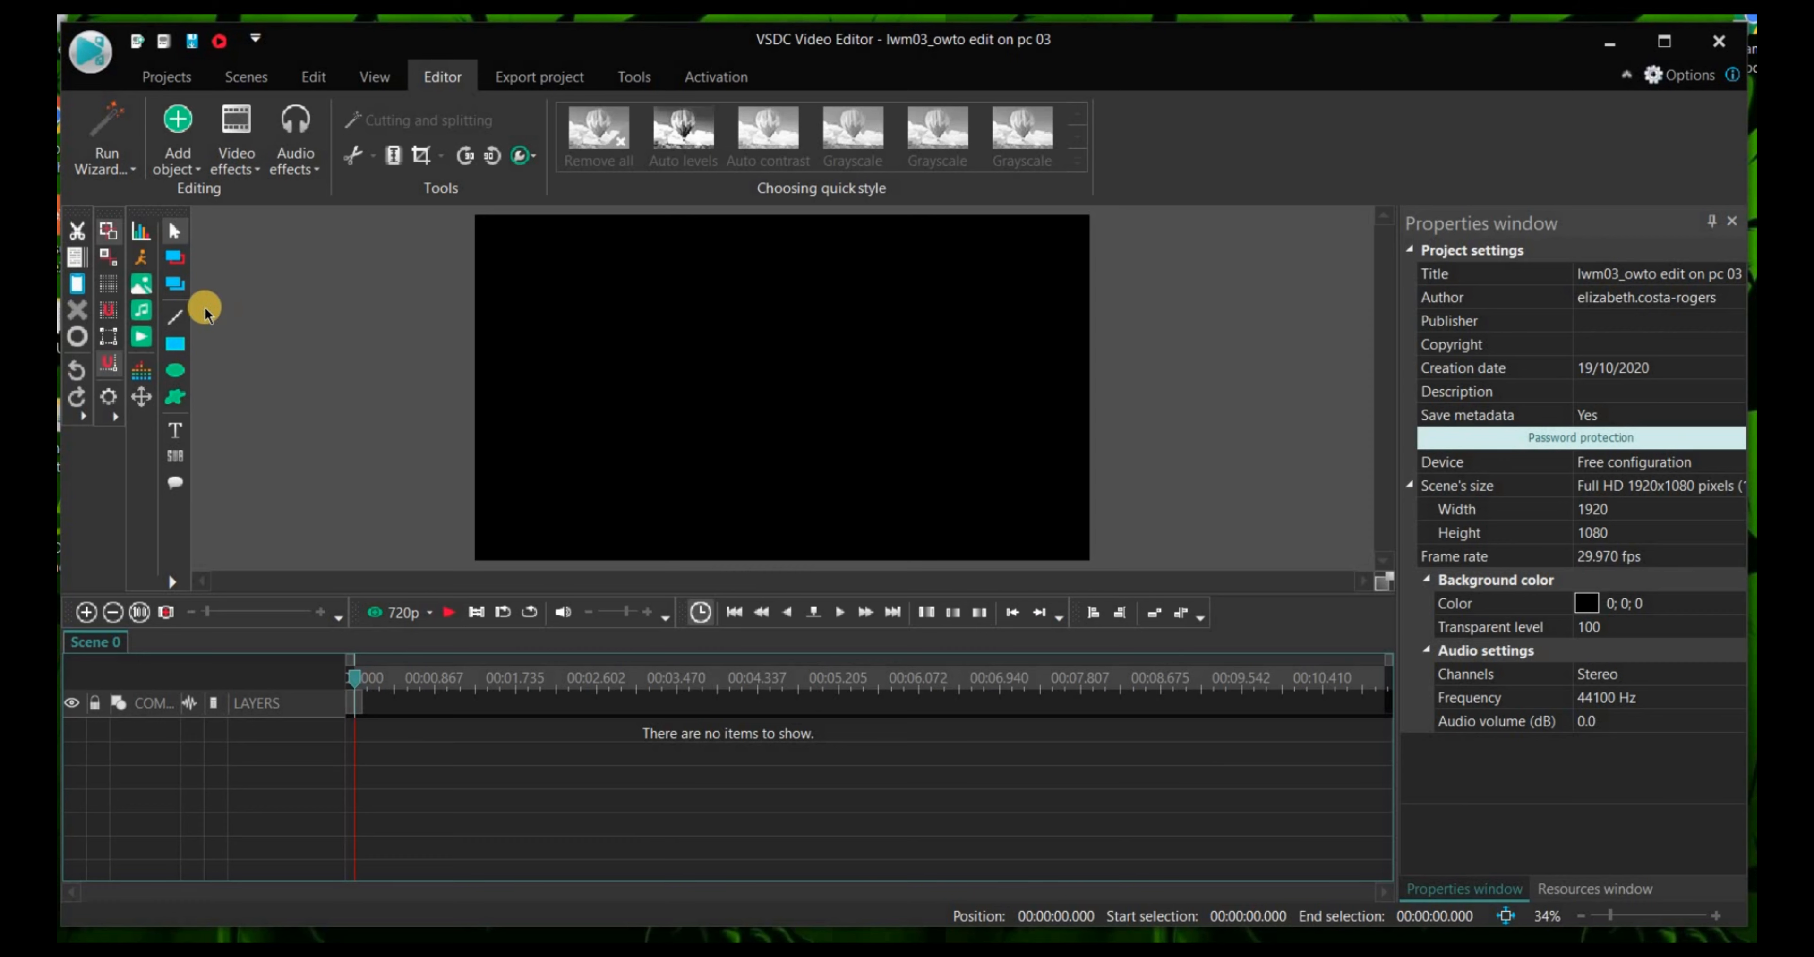
click(143, 336)
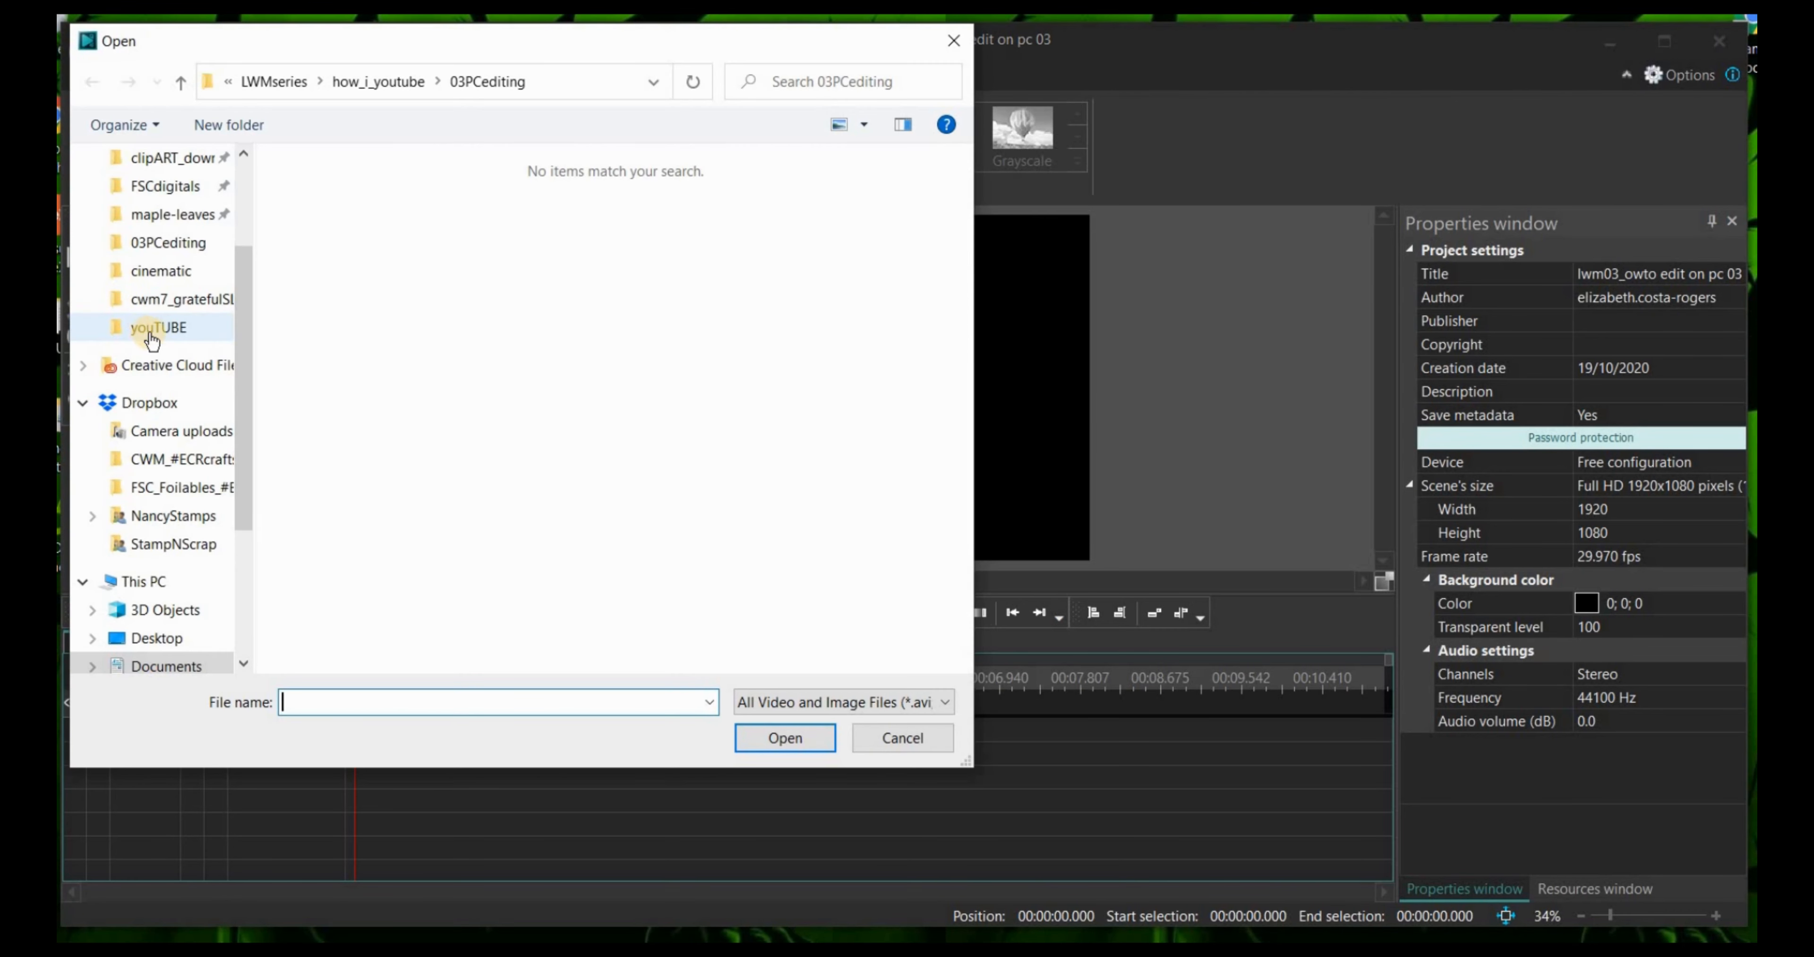
drag(246, 311, 247, 203)
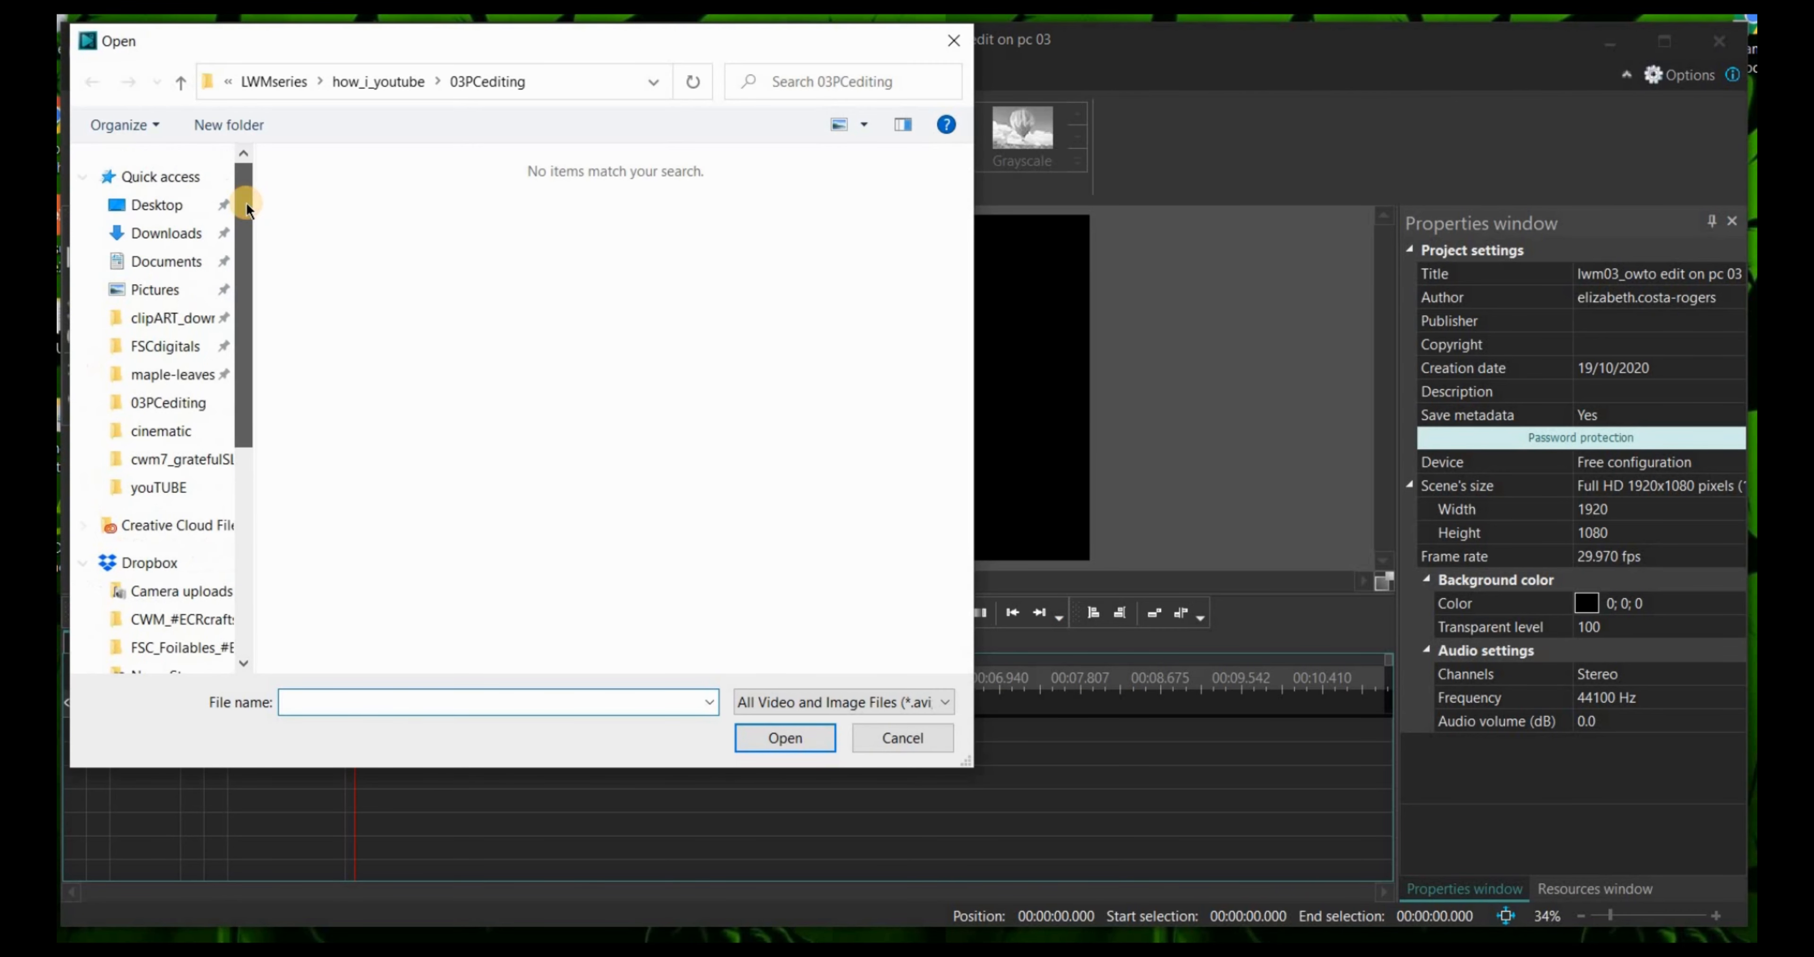
click(178, 215)
click(353, 197)
double_click(352, 197)
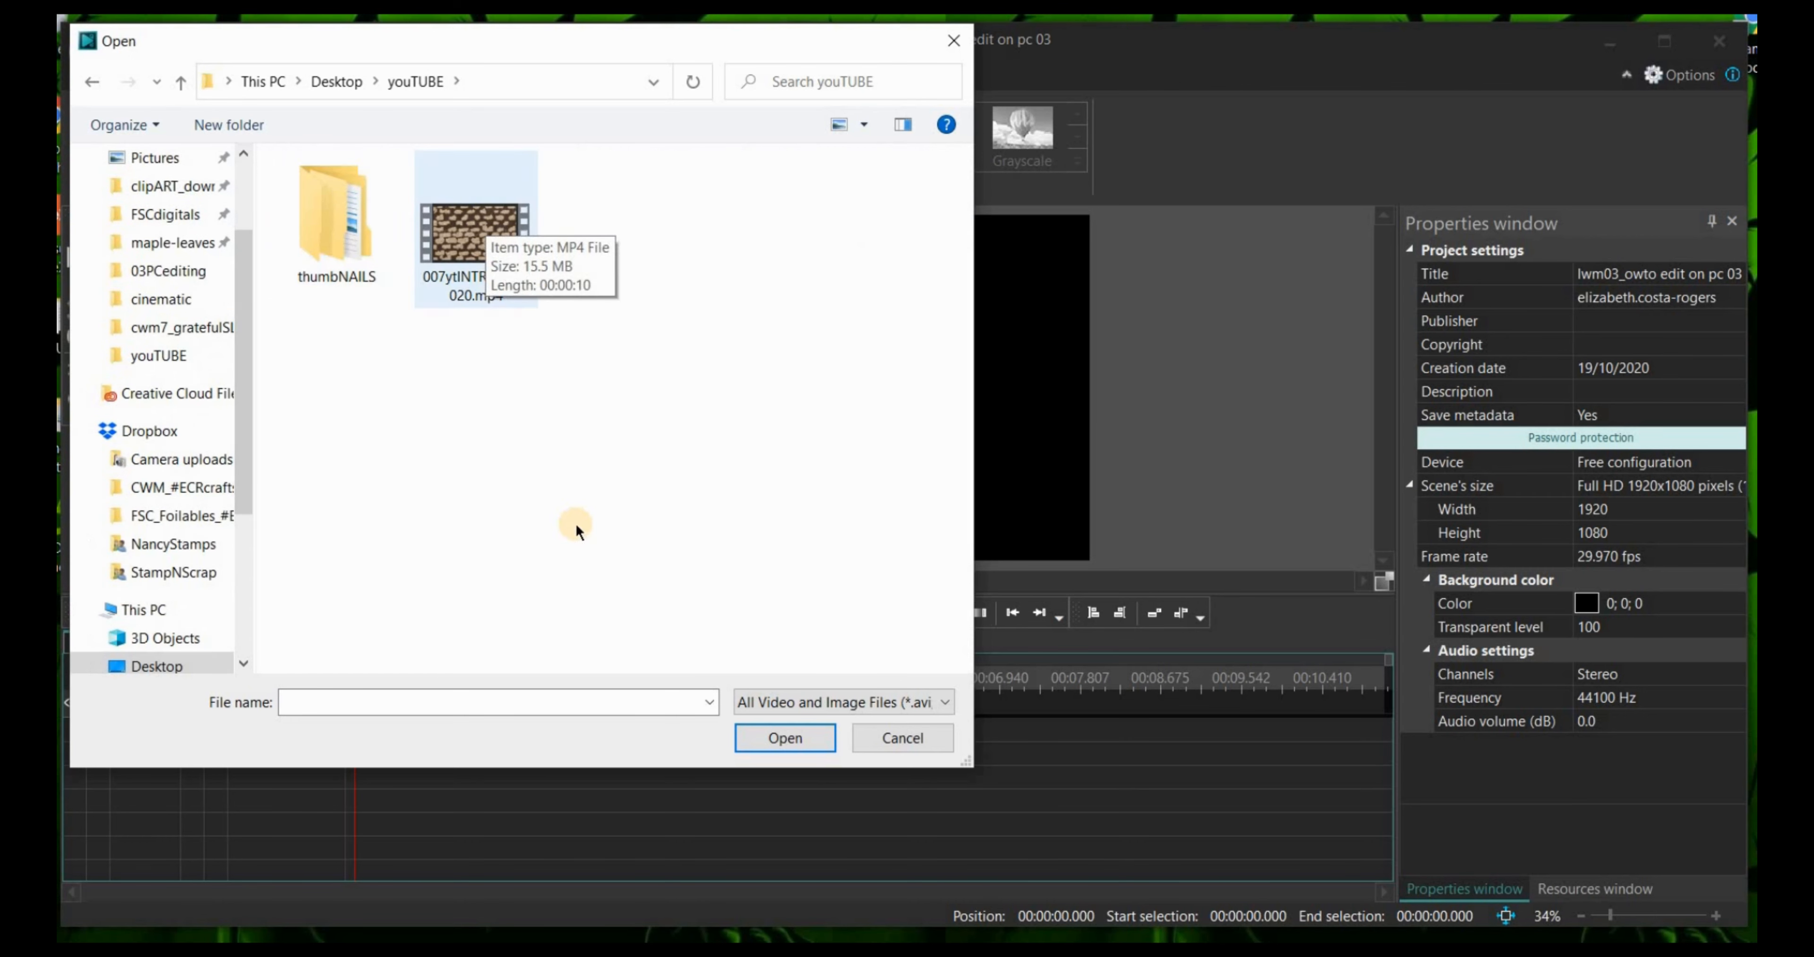
click(502, 228)
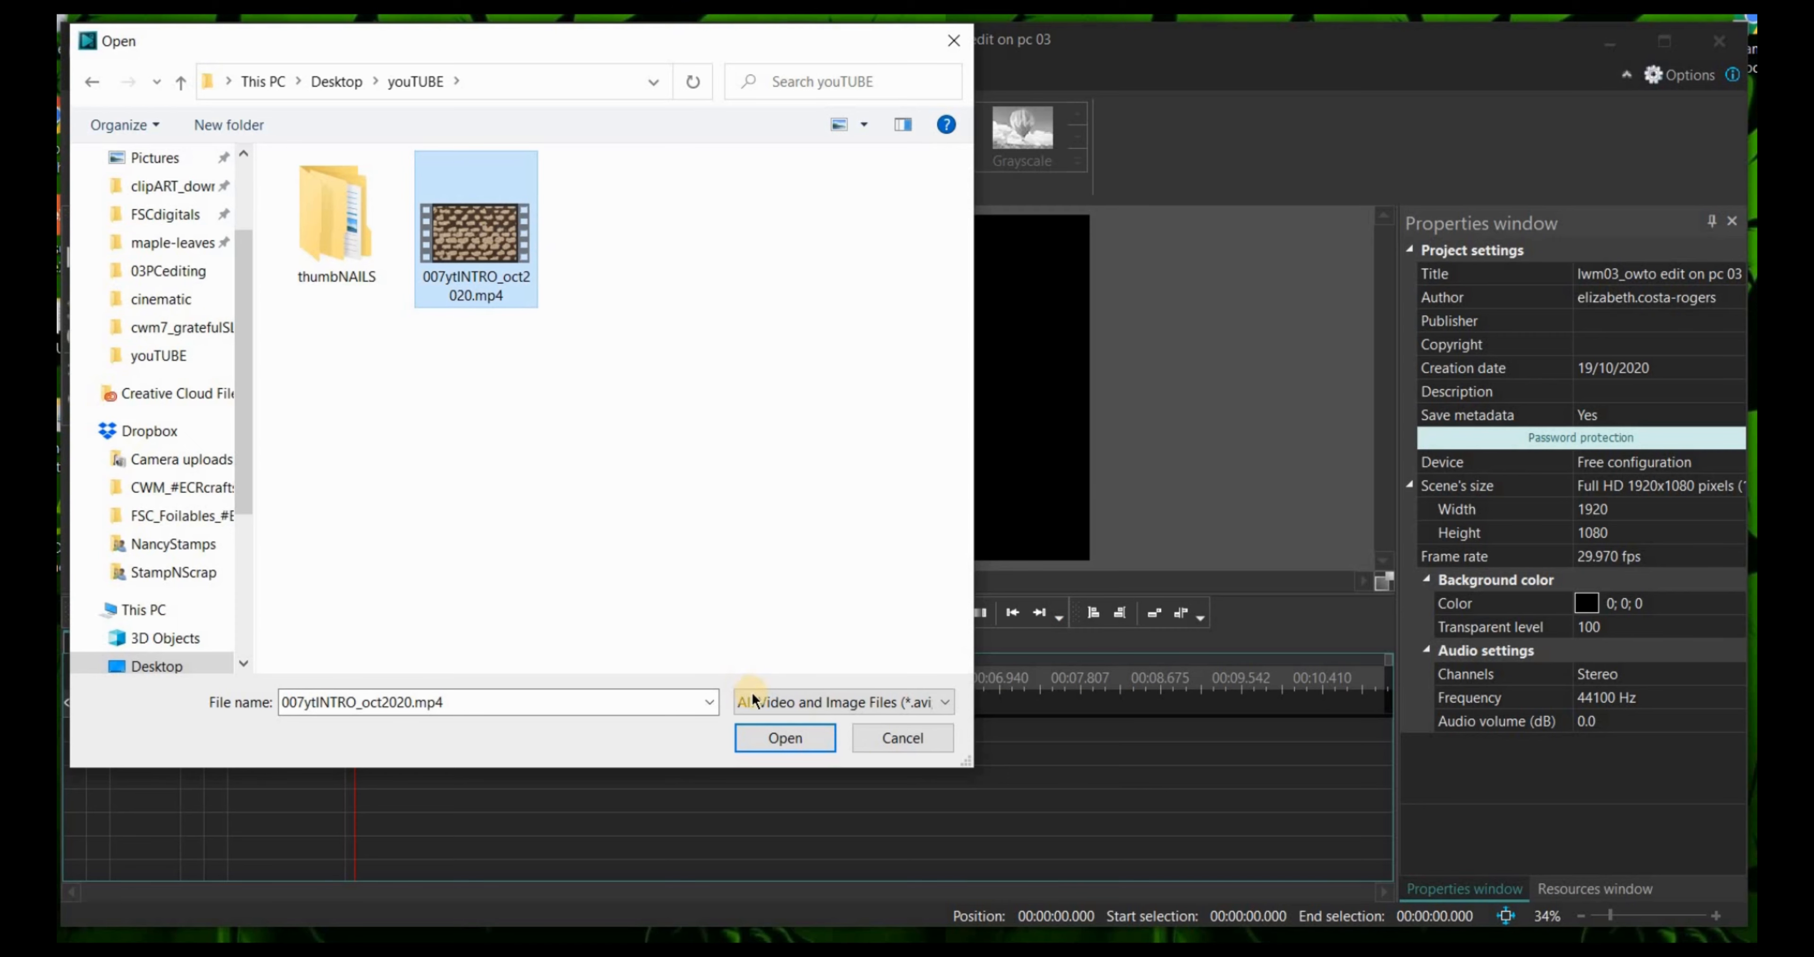
click(777, 737)
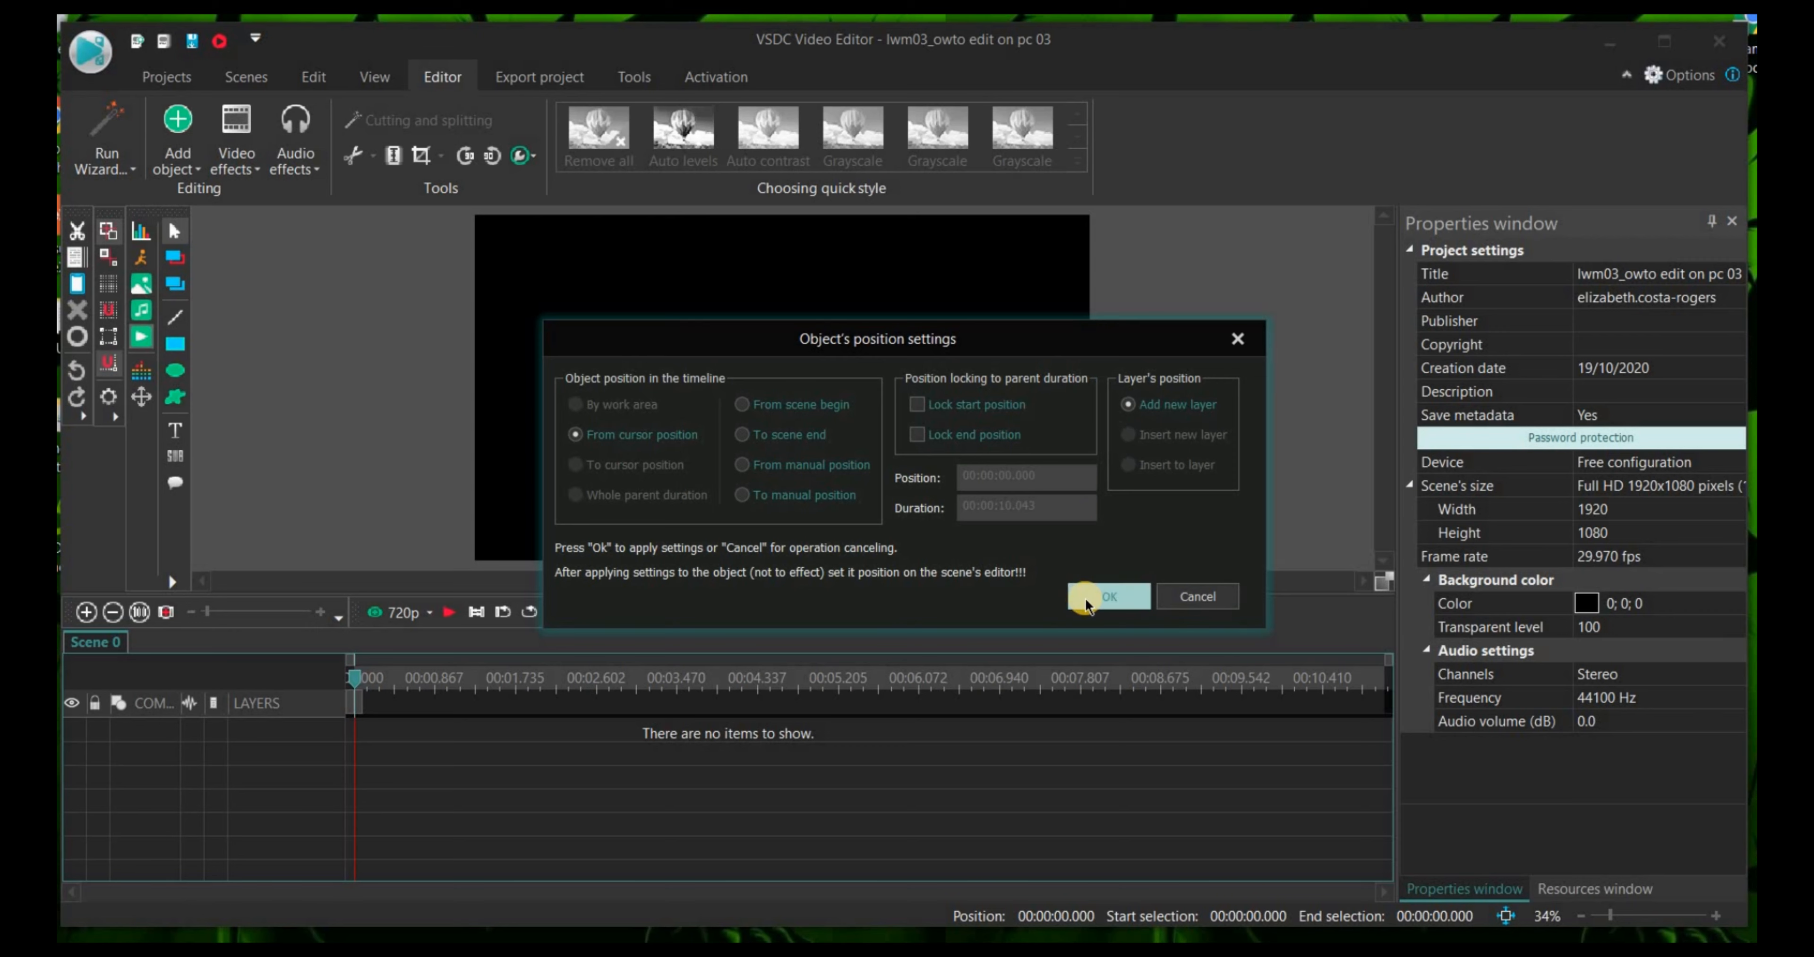
click(1108, 596)
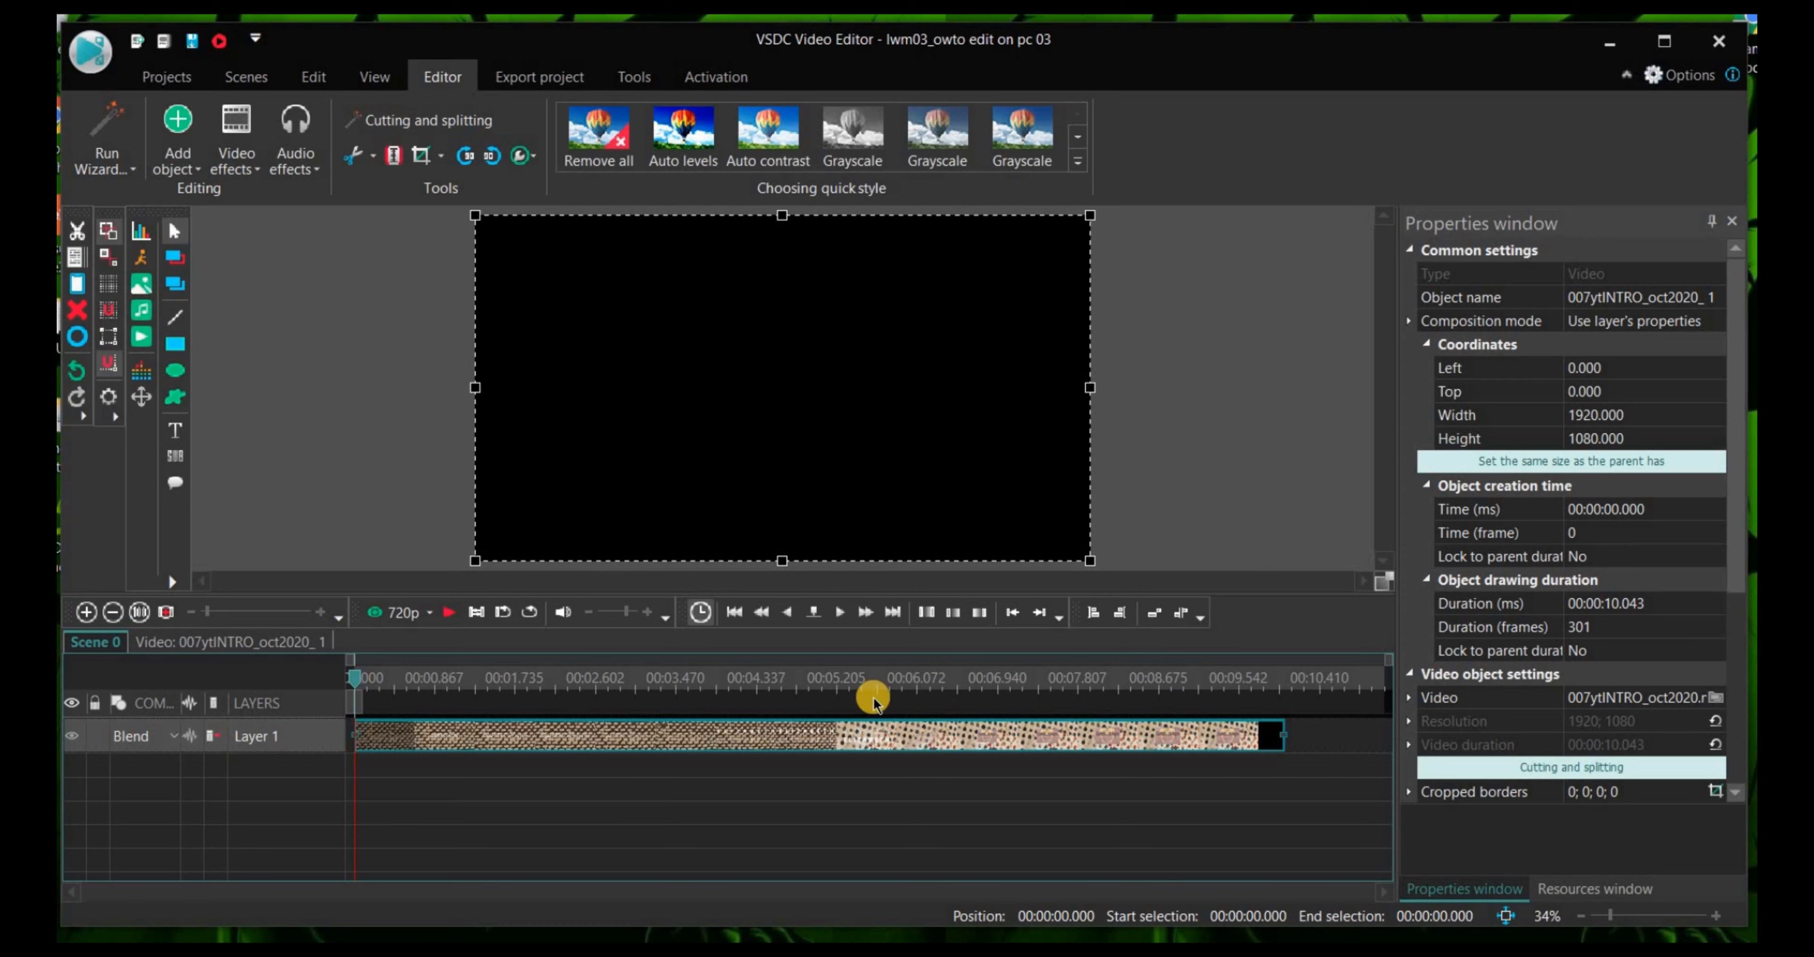
Step: Play the intro clip in the scene preview and pause it partway through its second half
click(609, 616)
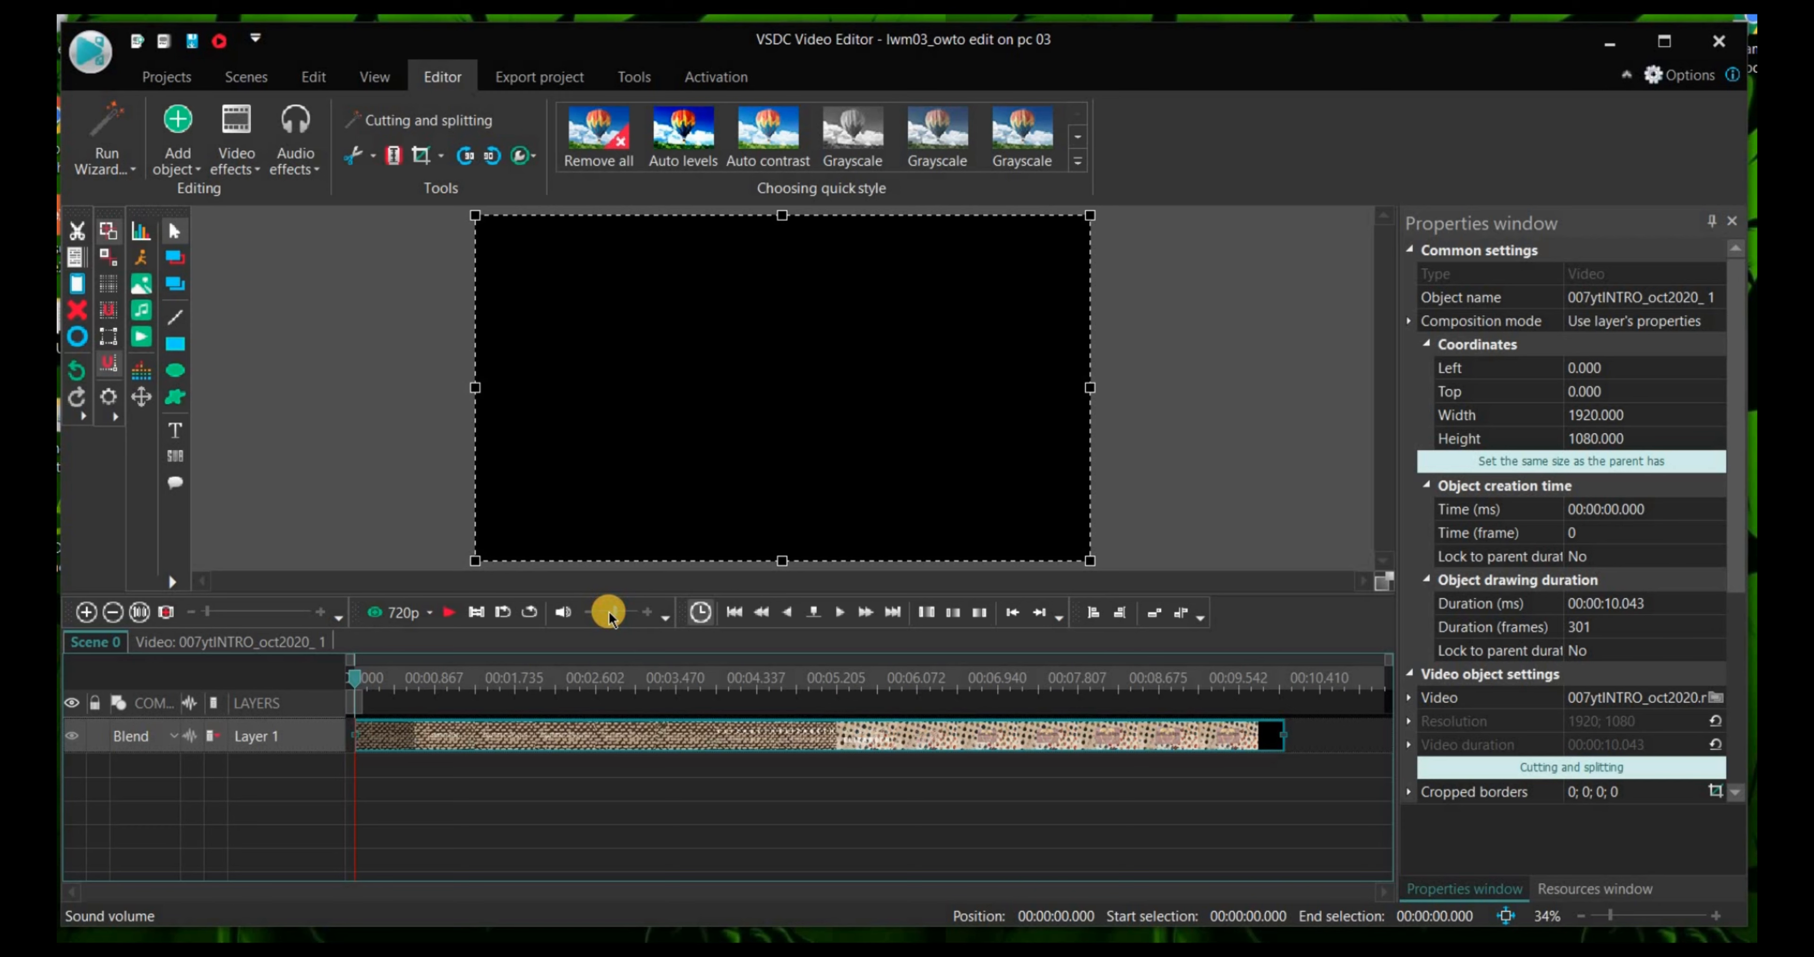
click(451, 612)
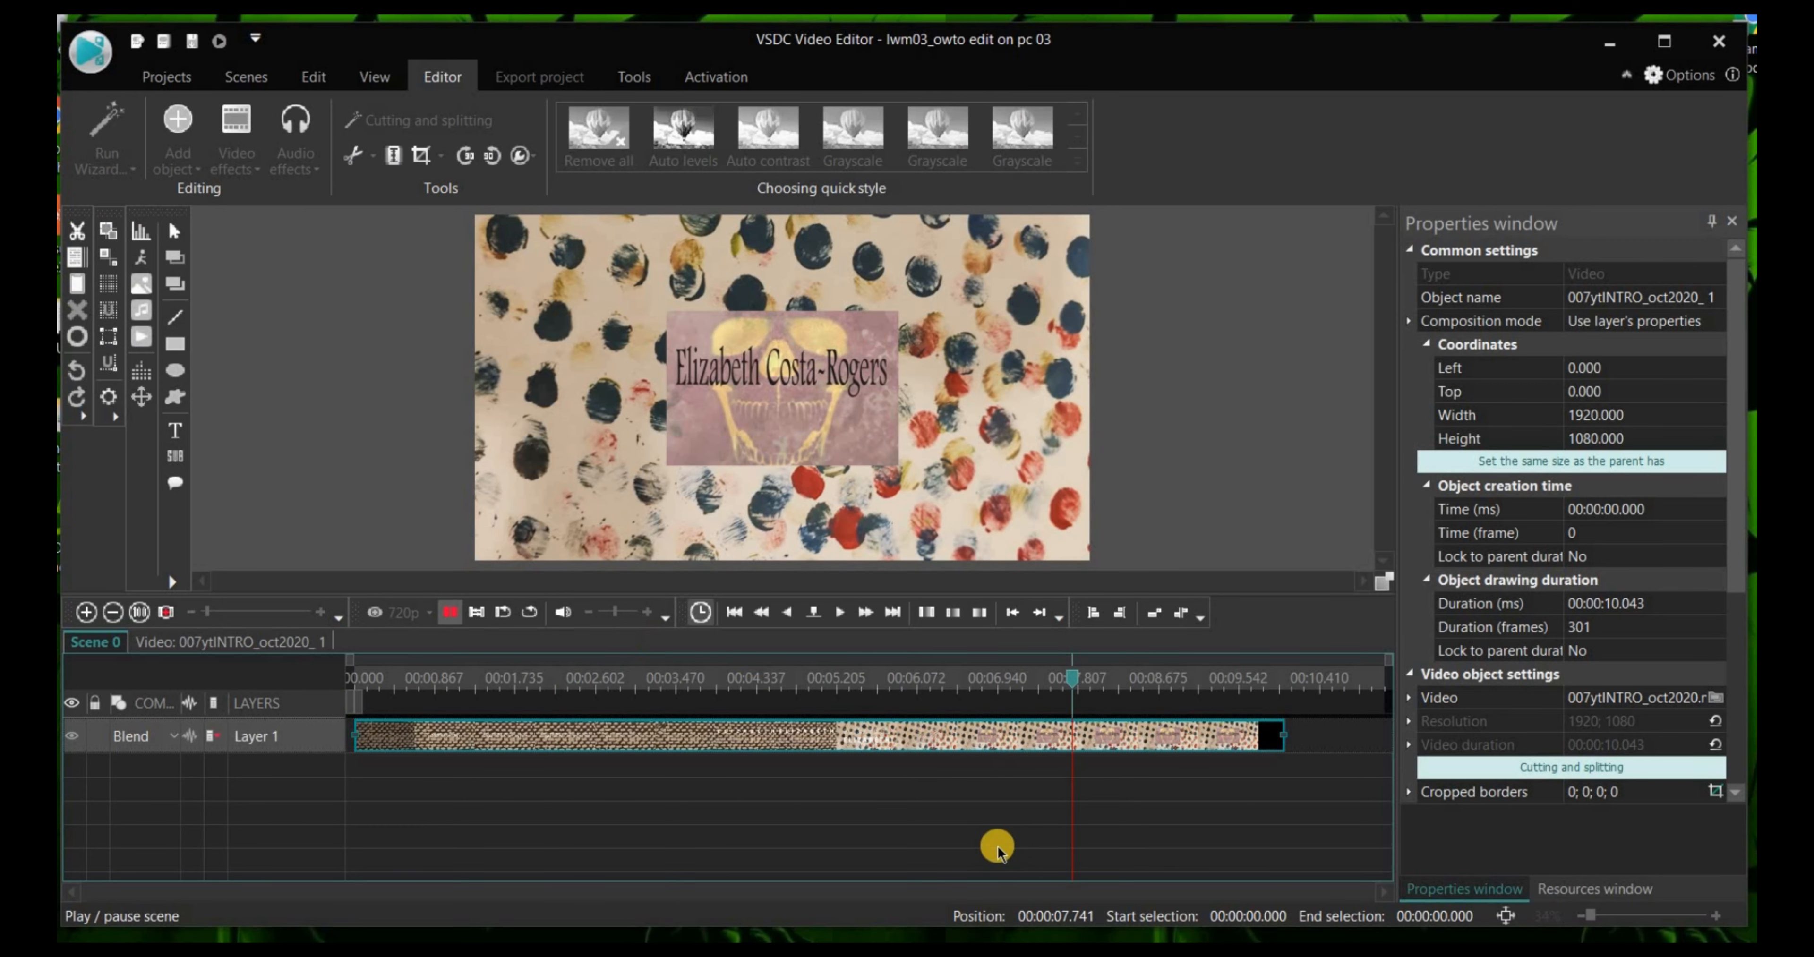
key(space)
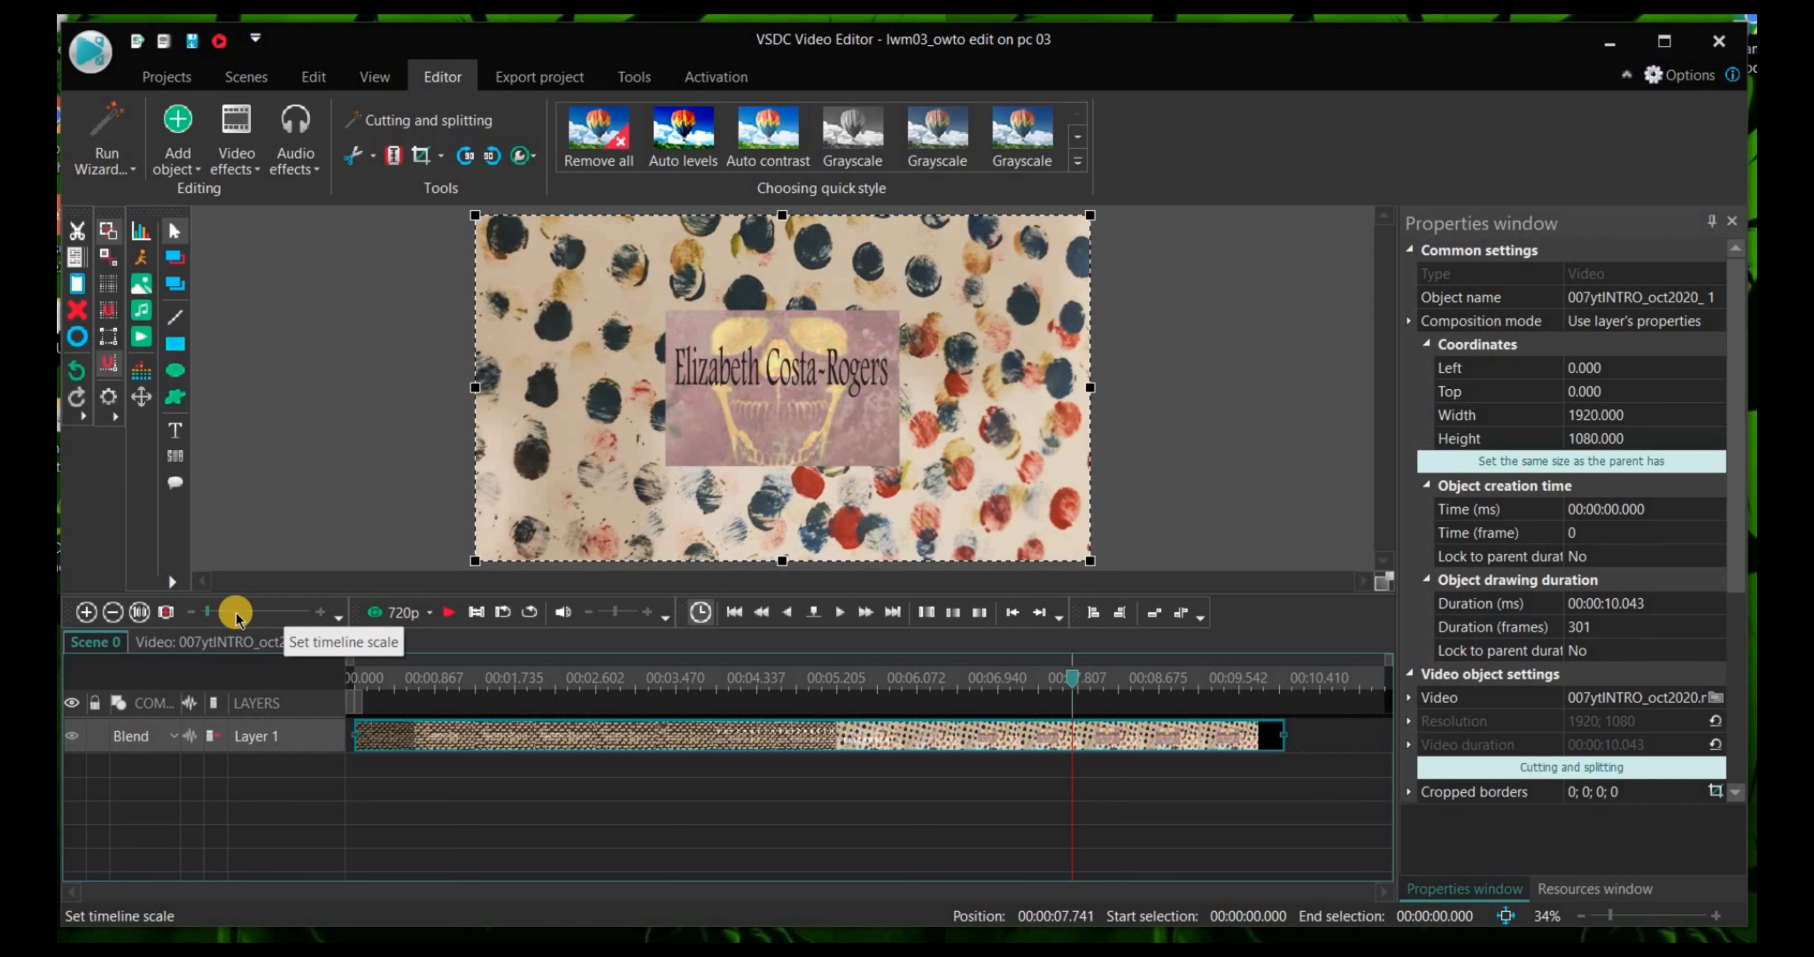
Step: Magnify the timeline scale and look along the later part of the intro clip in close-up
click(284, 616)
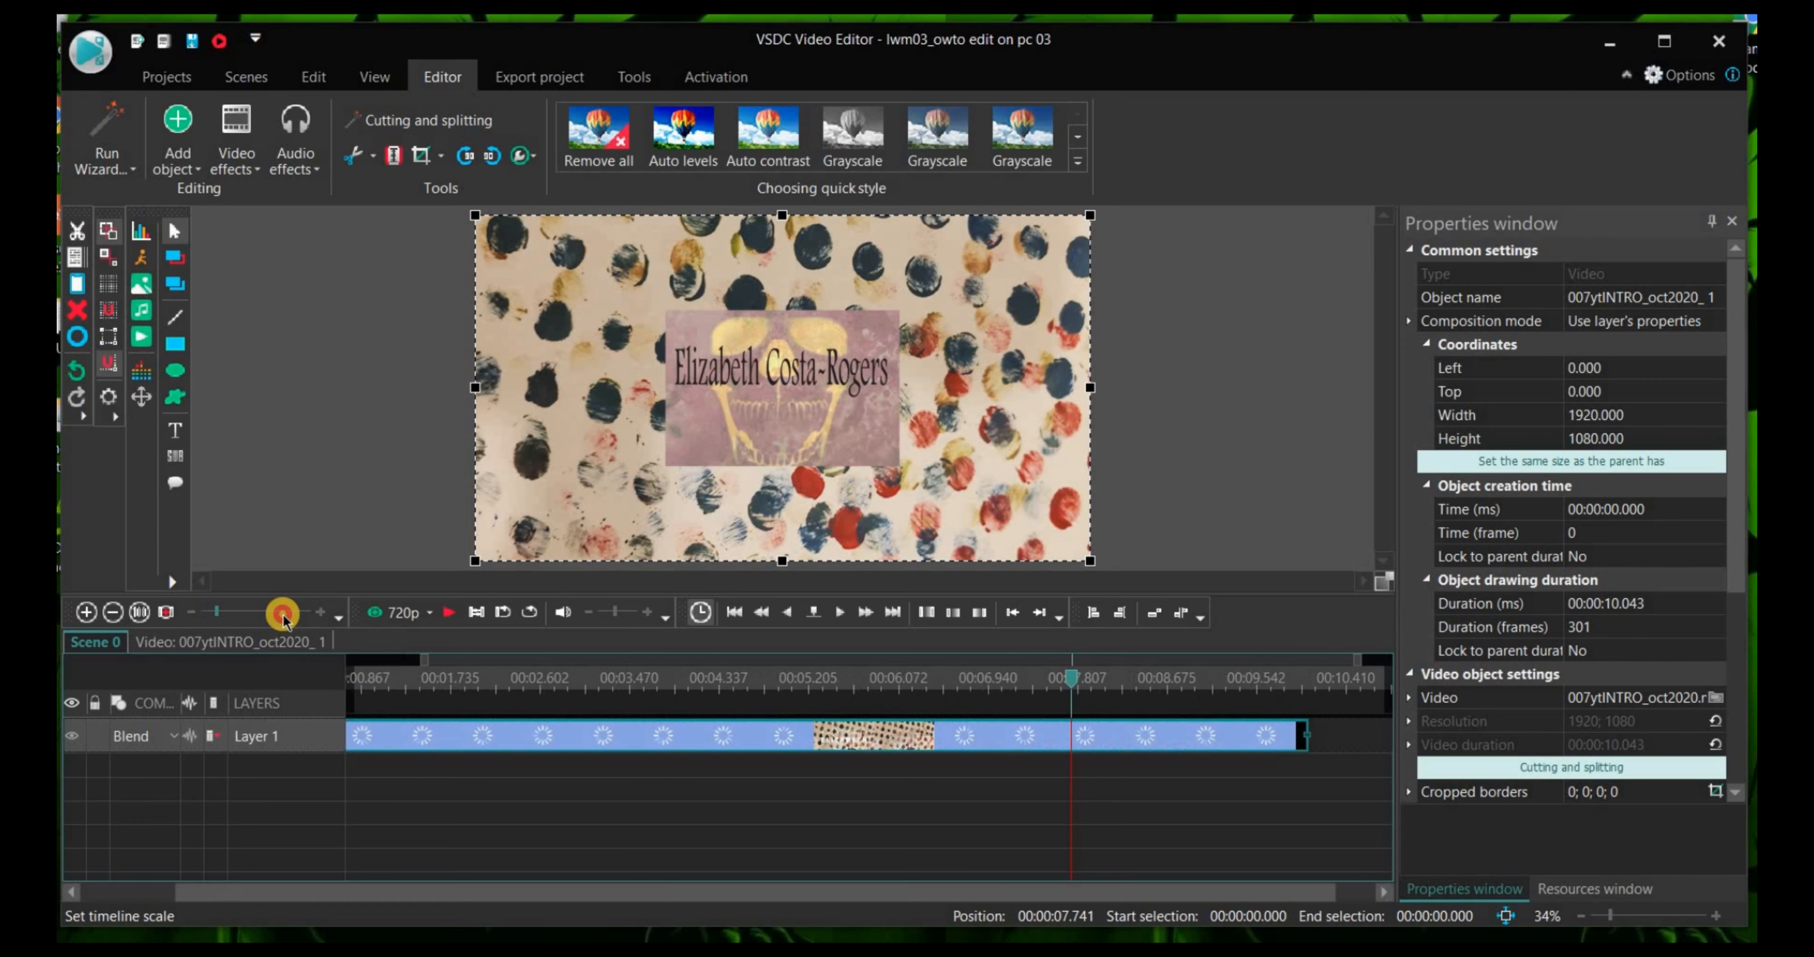
click(284, 615)
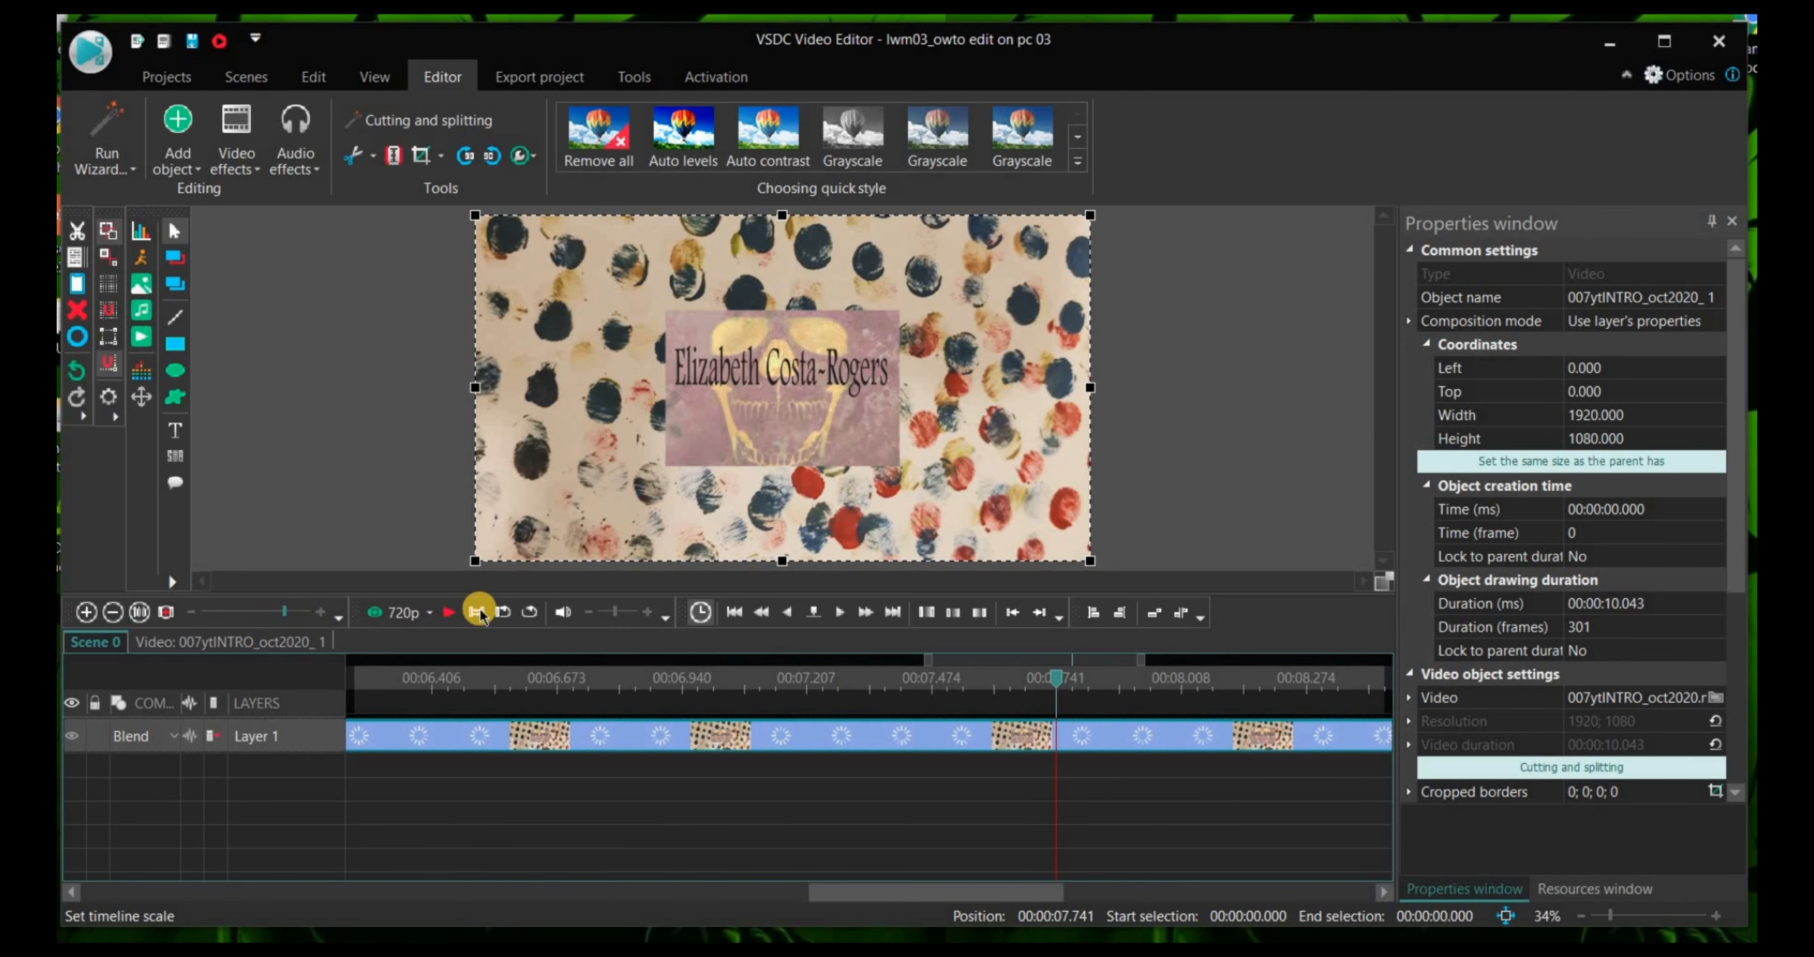
drag(983, 898, 1077, 897)
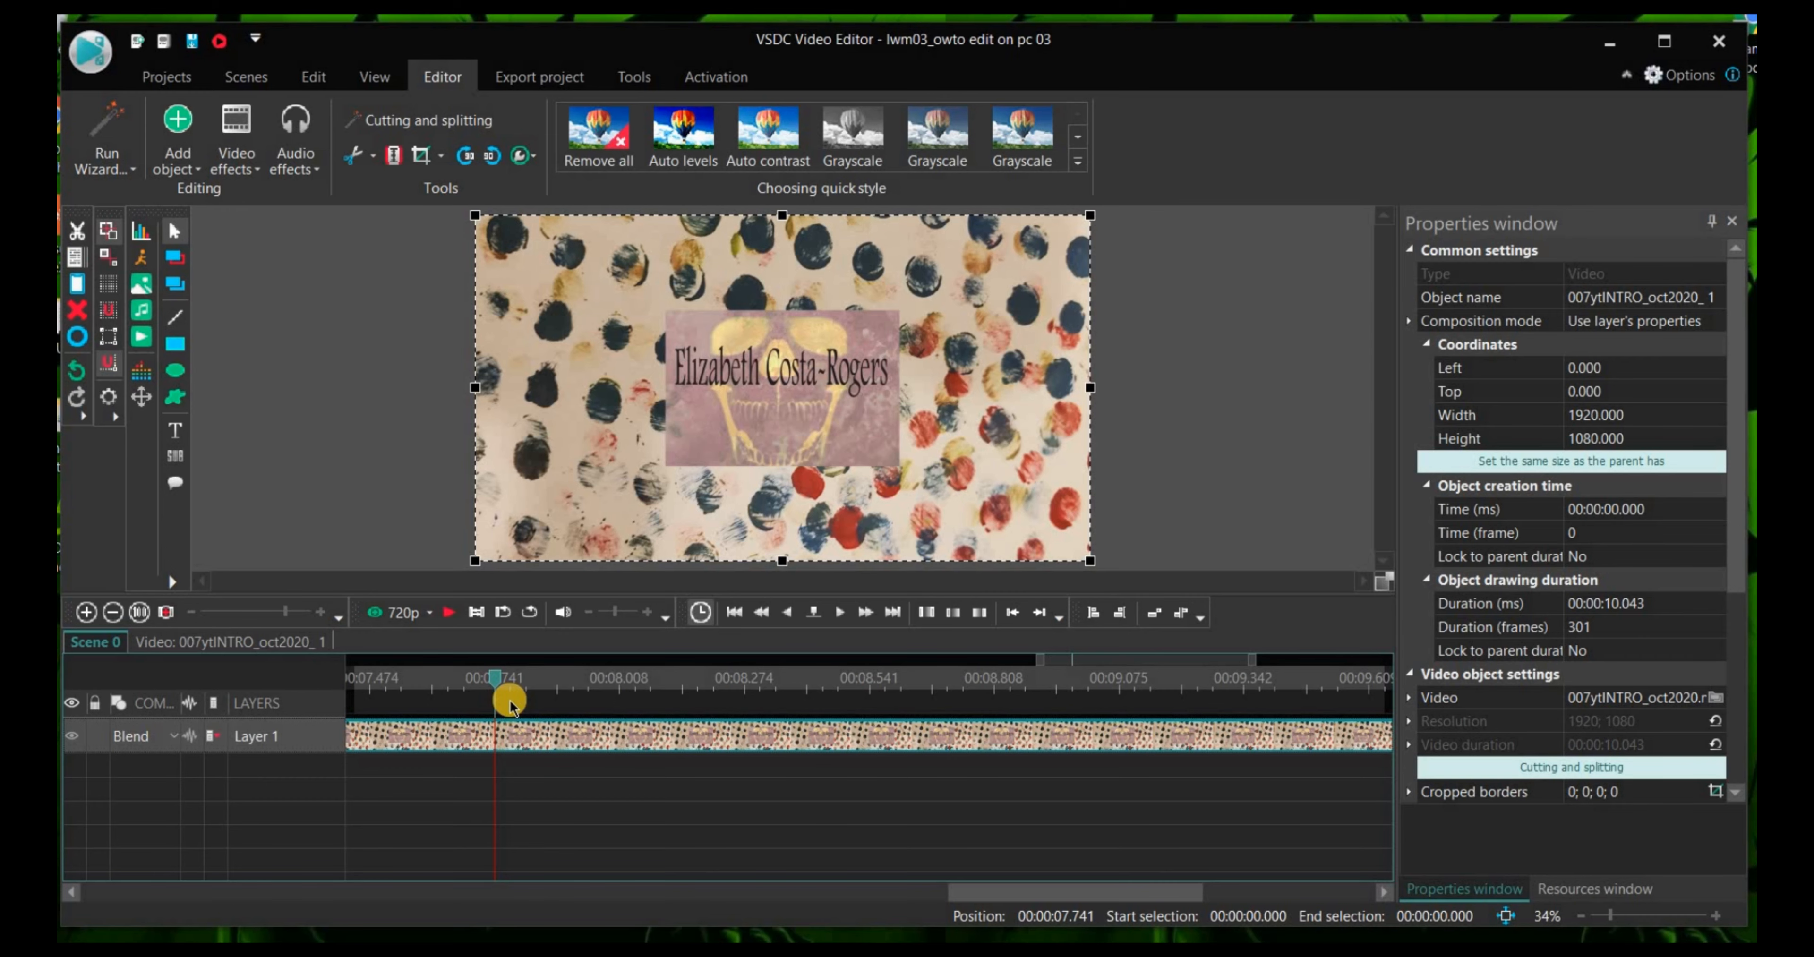
Step: Save the project as "lwm03_owto edit on pc 03.vproj" in Documents/LWMseries/how_i_youtube/03PCediting
key(ctrl+s)
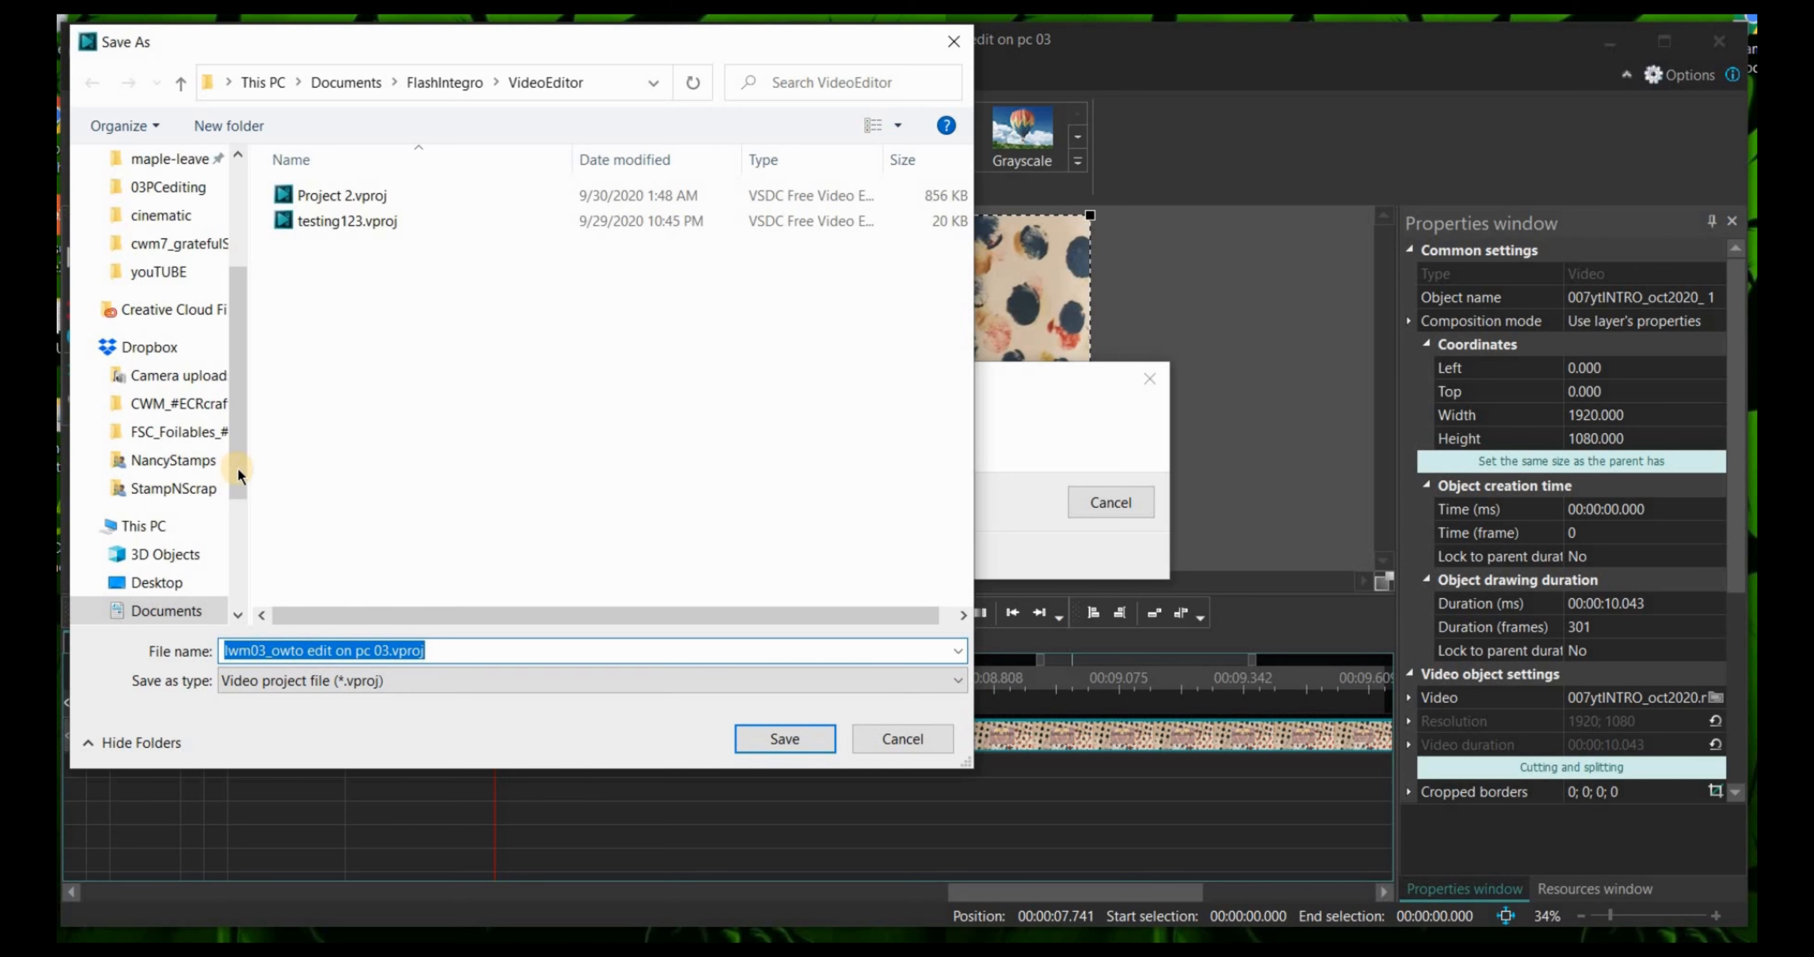
drag(244, 381, 214, 299)
click(182, 266)
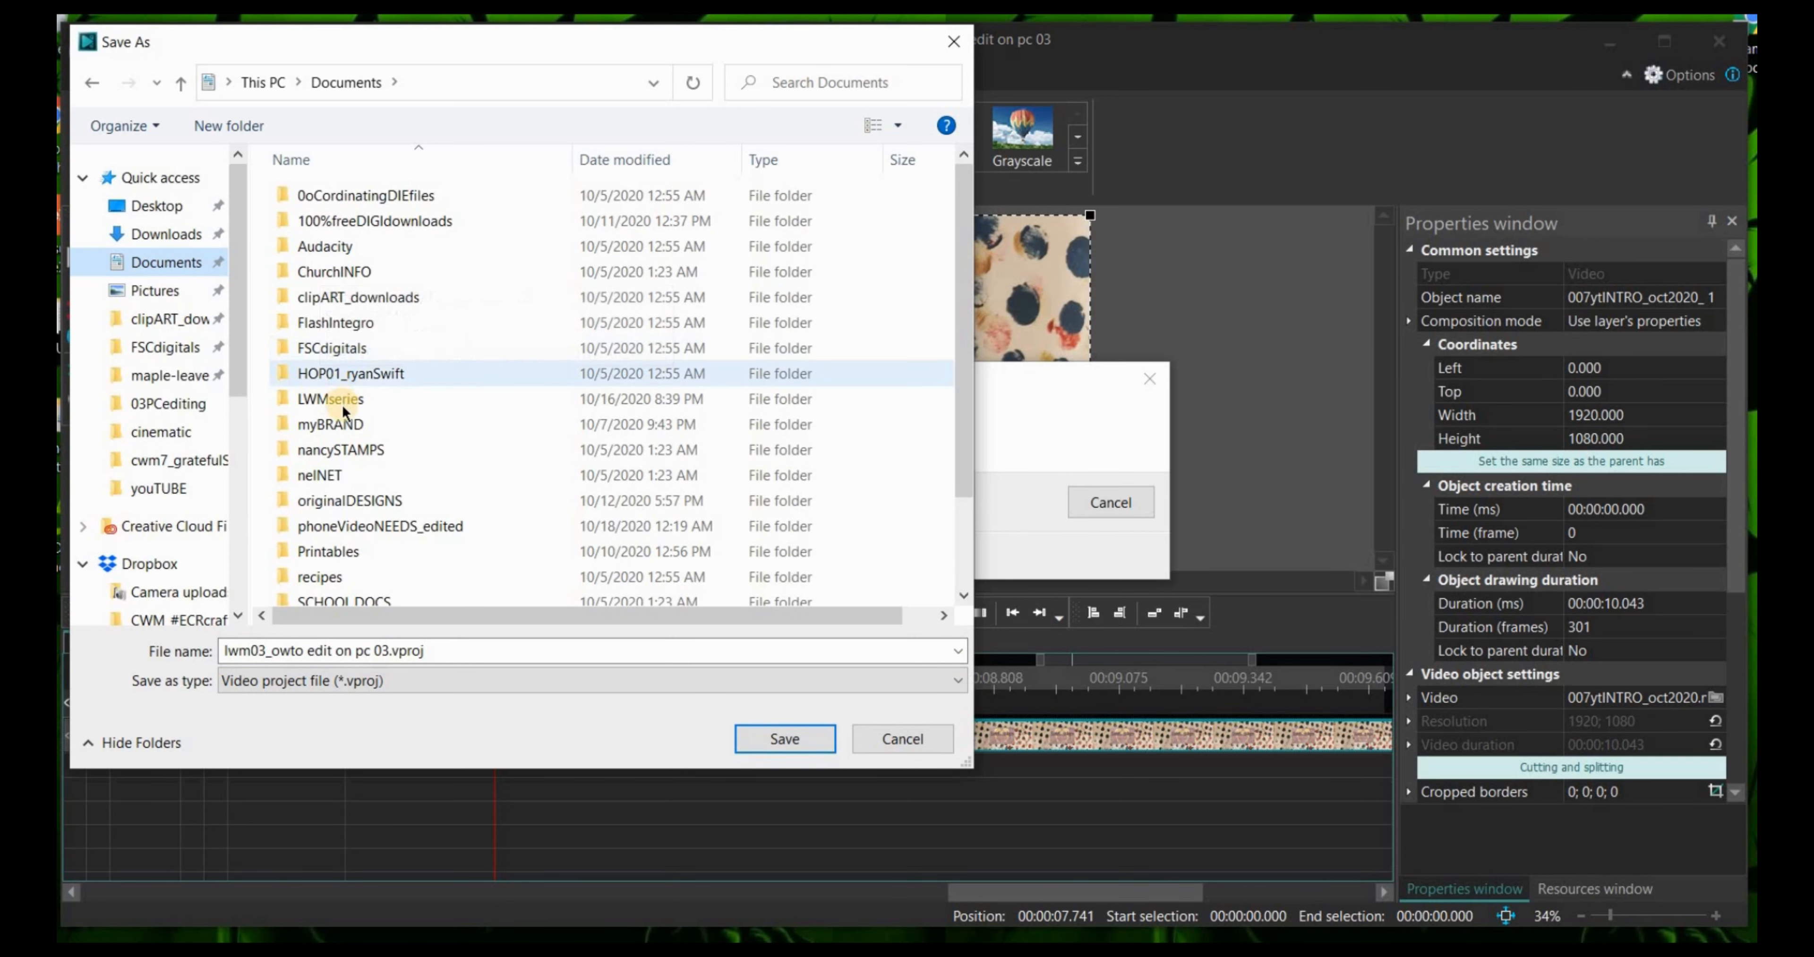
click(342, 407)
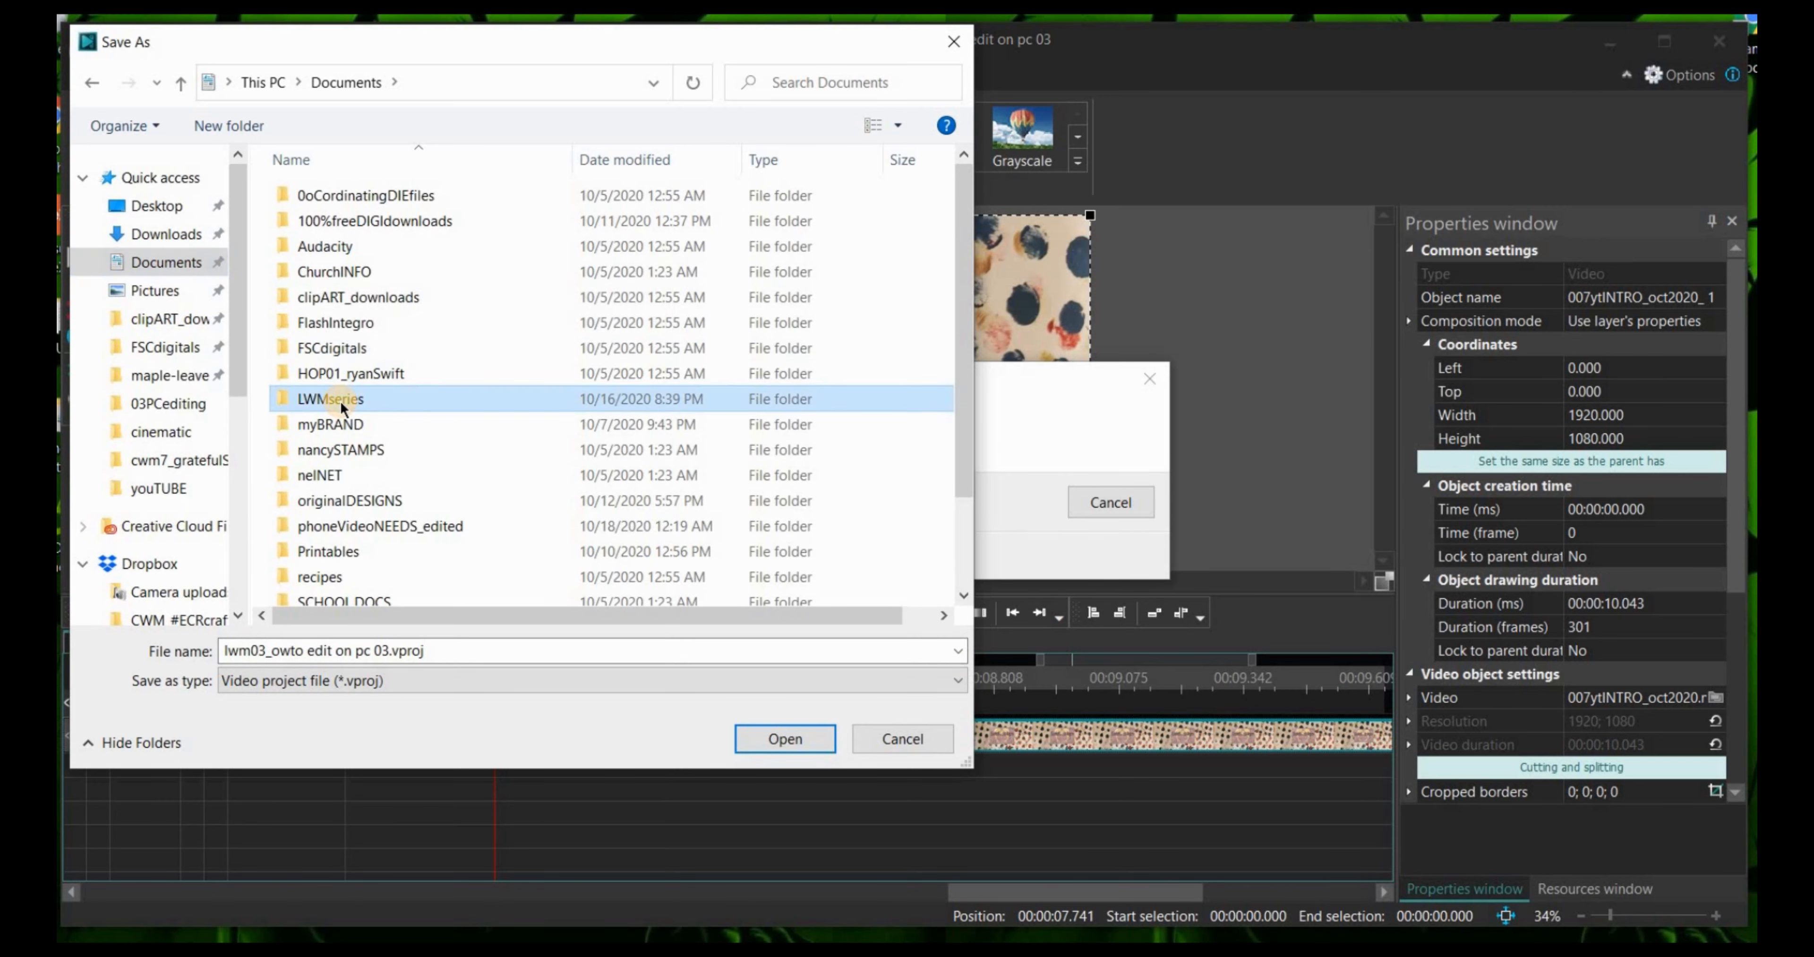
double_click(342, 406)
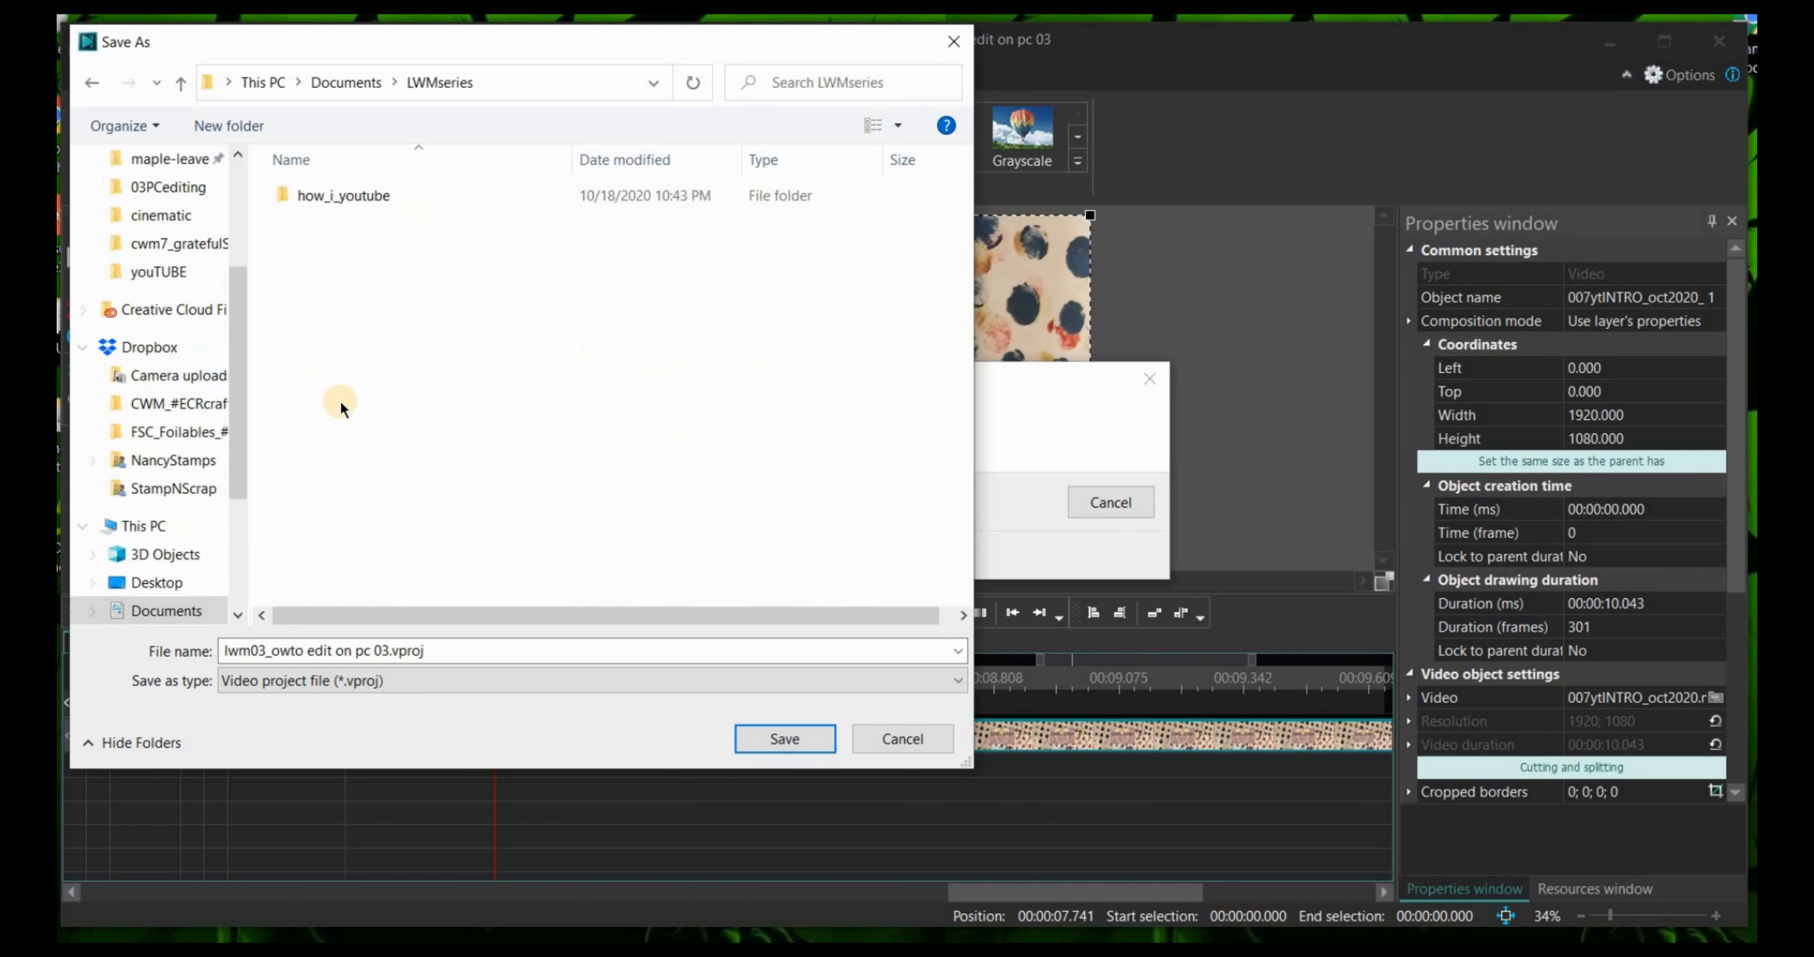
double_click(328, 195)
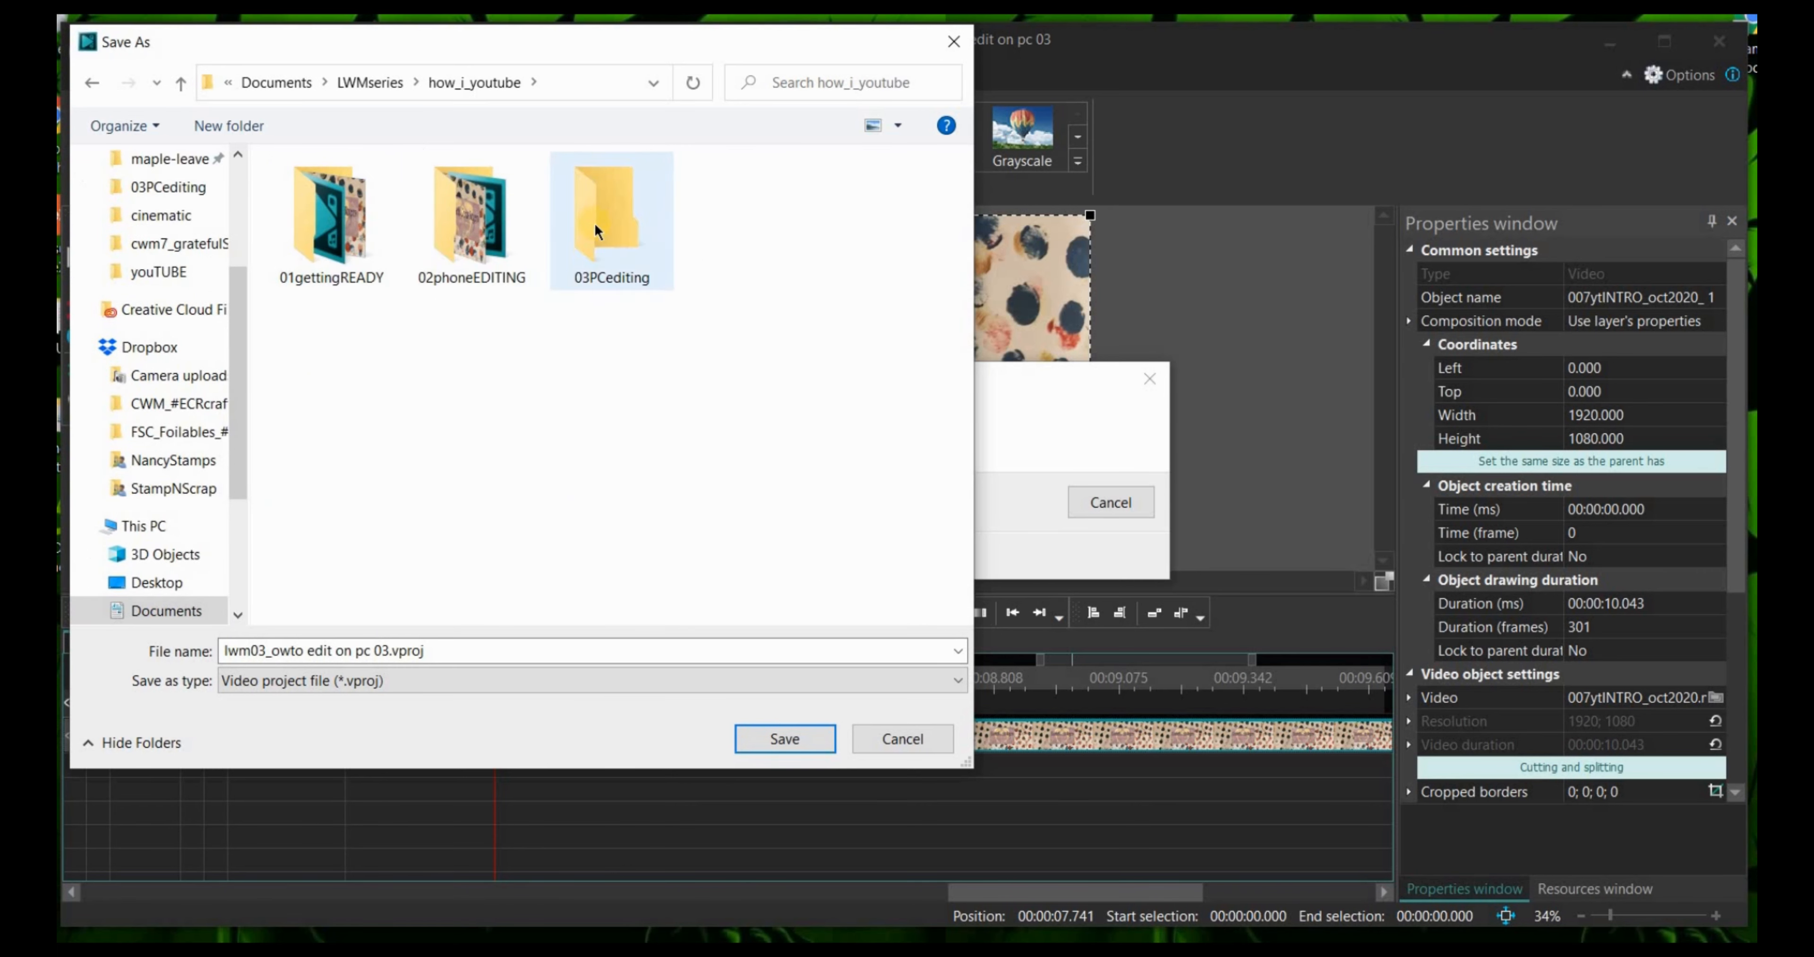
double_click(593, 222)
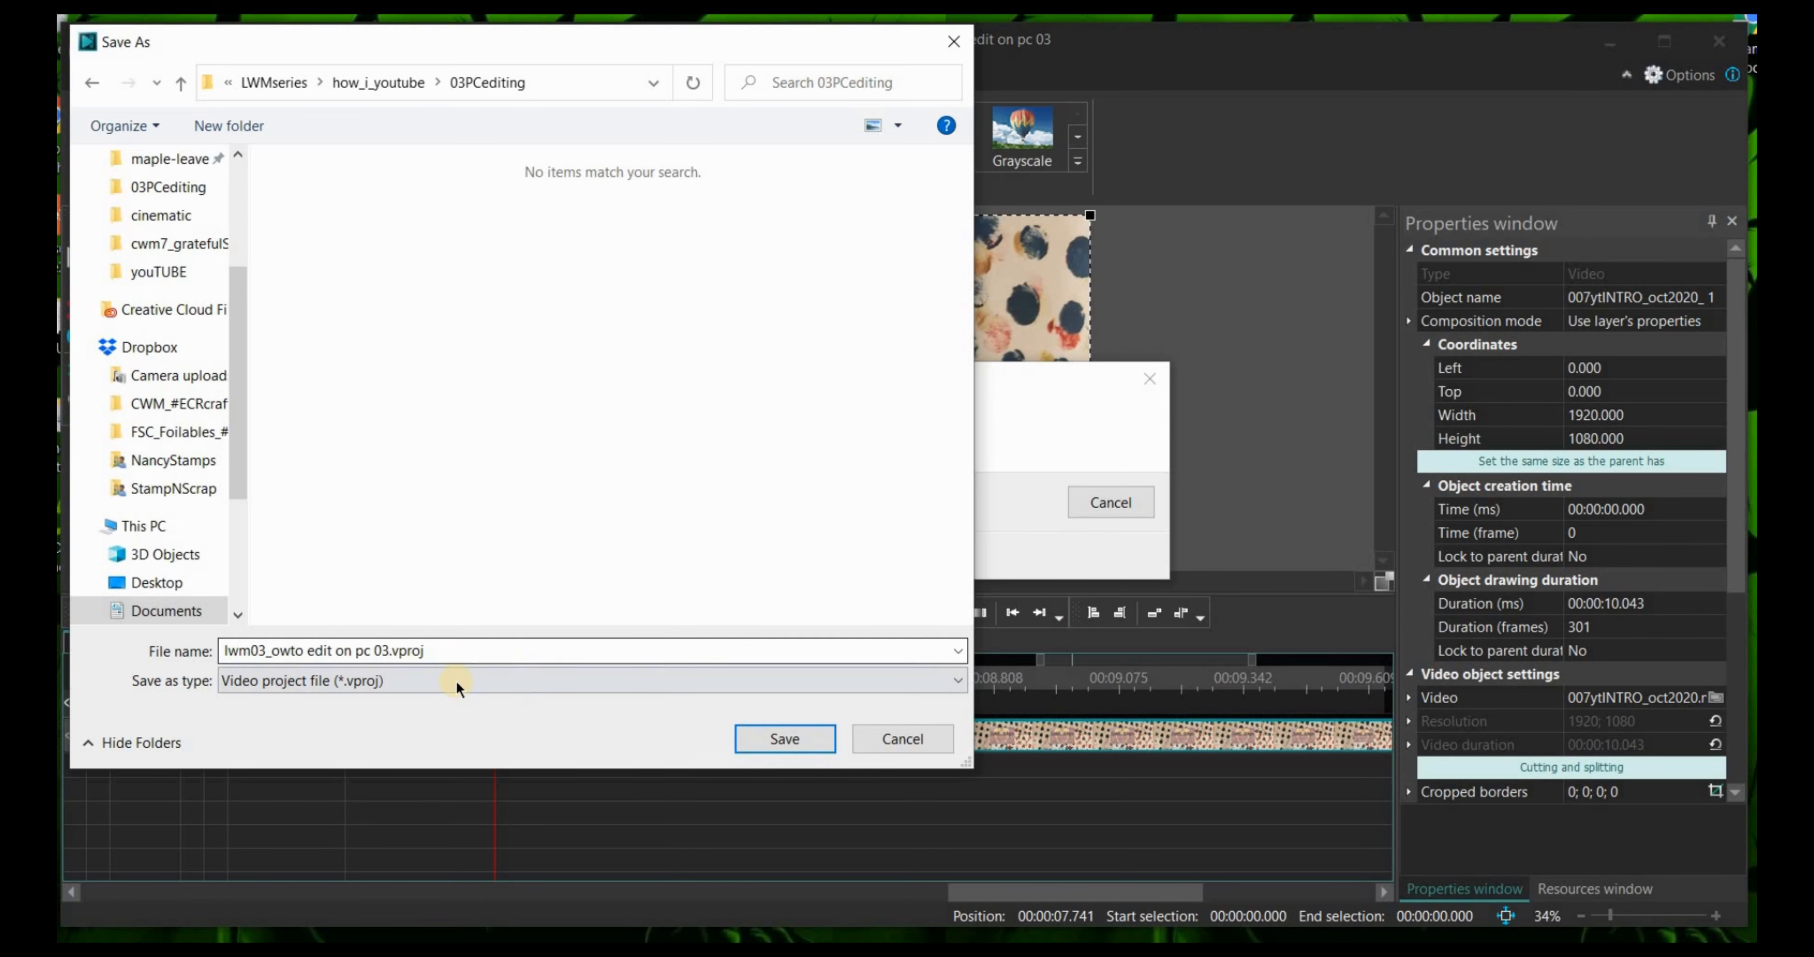
click(274, 650)
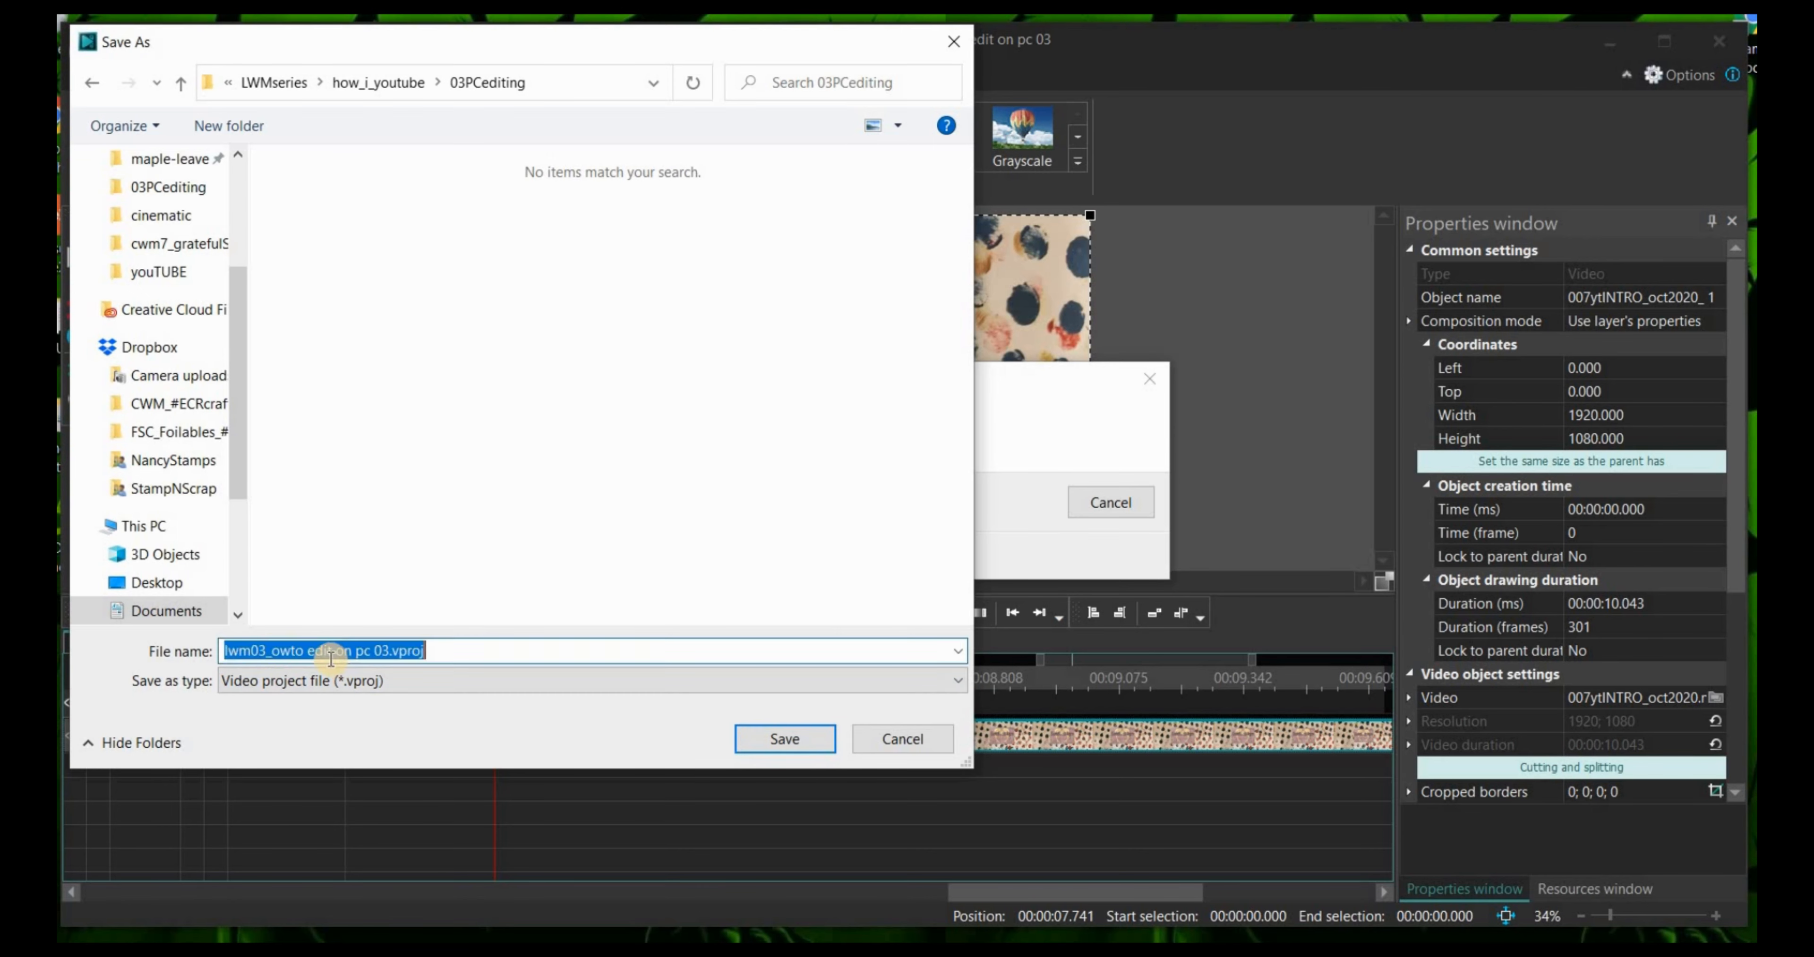
click(785, 736)
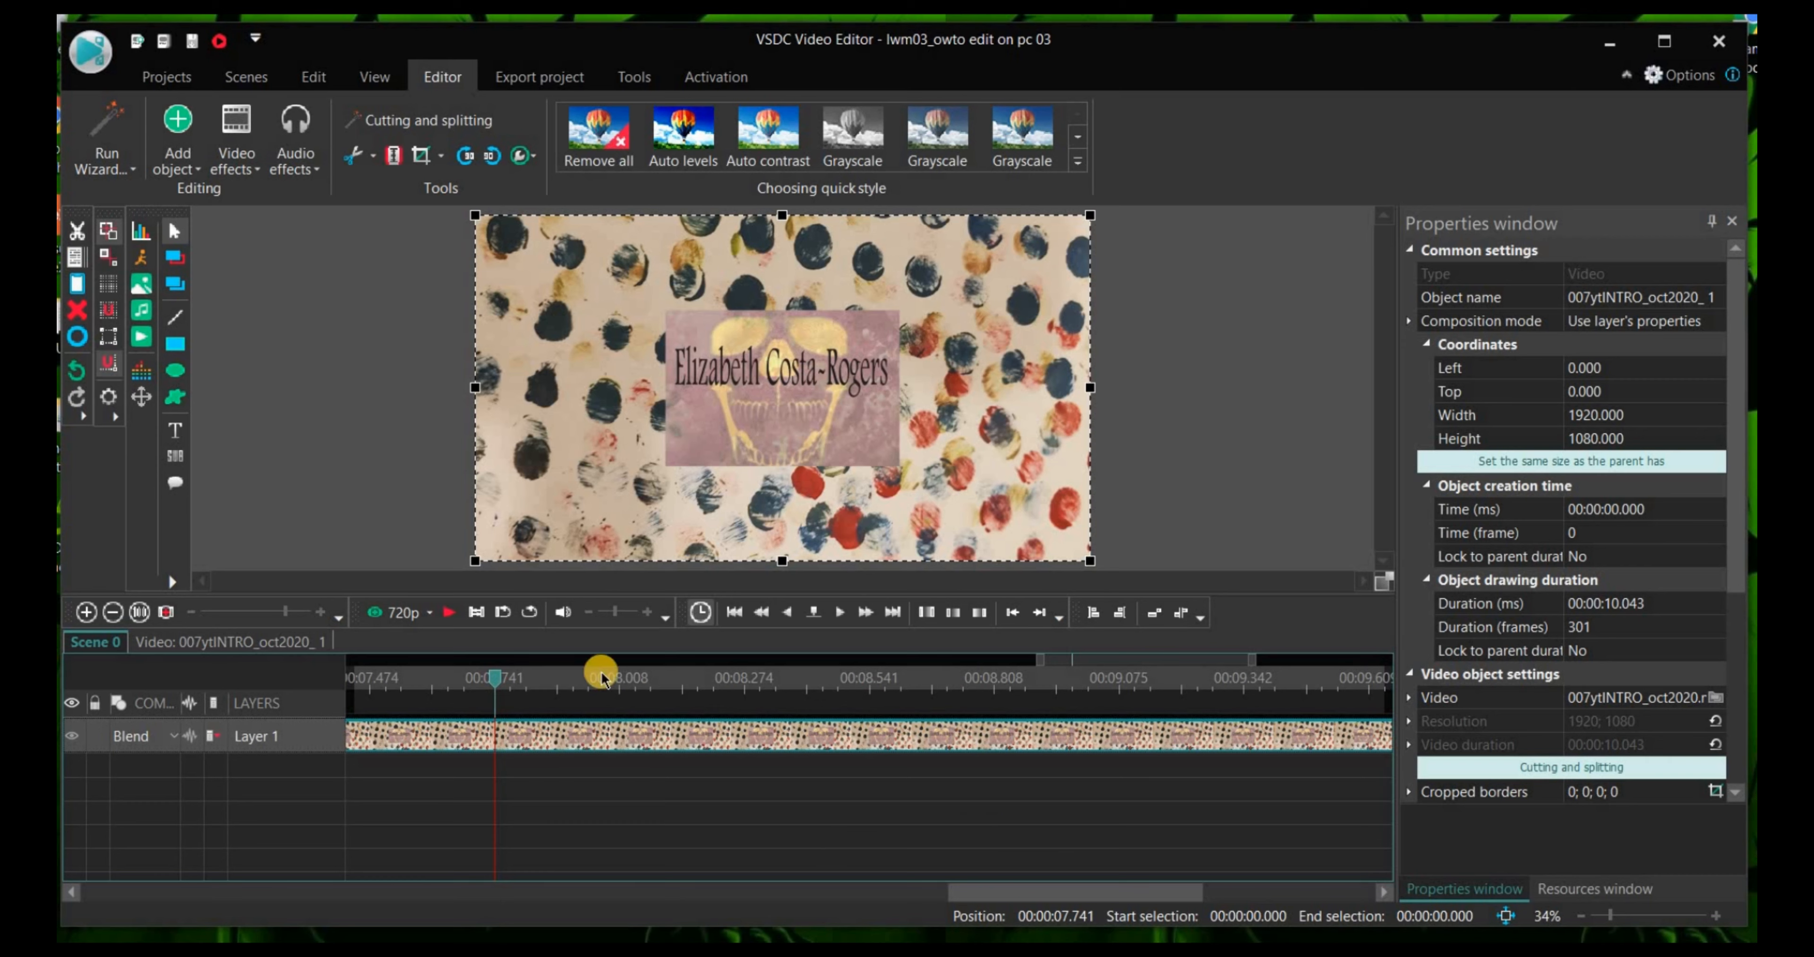
Step: Reduce the timeline scale to show the whole intro clip and place the timeline cursor at its end, 00:00:10.043
click(209, 613)
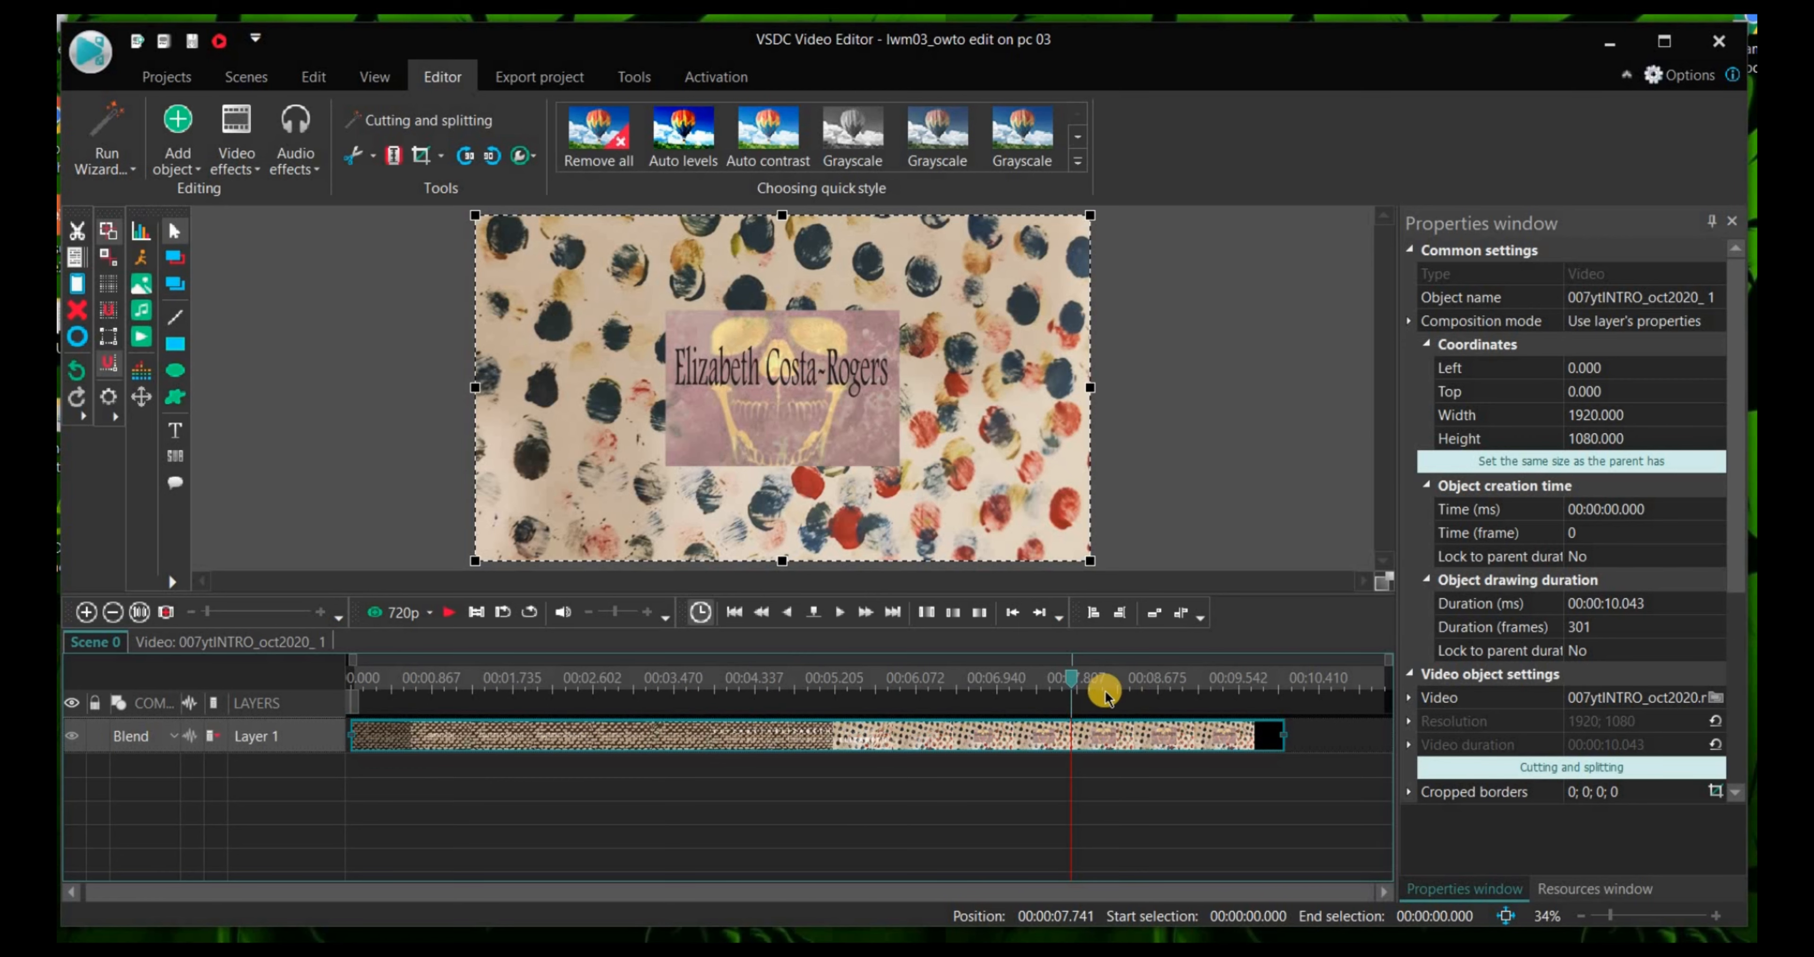
click(1255, 693)
drag(1257, 695, 1285, 697)
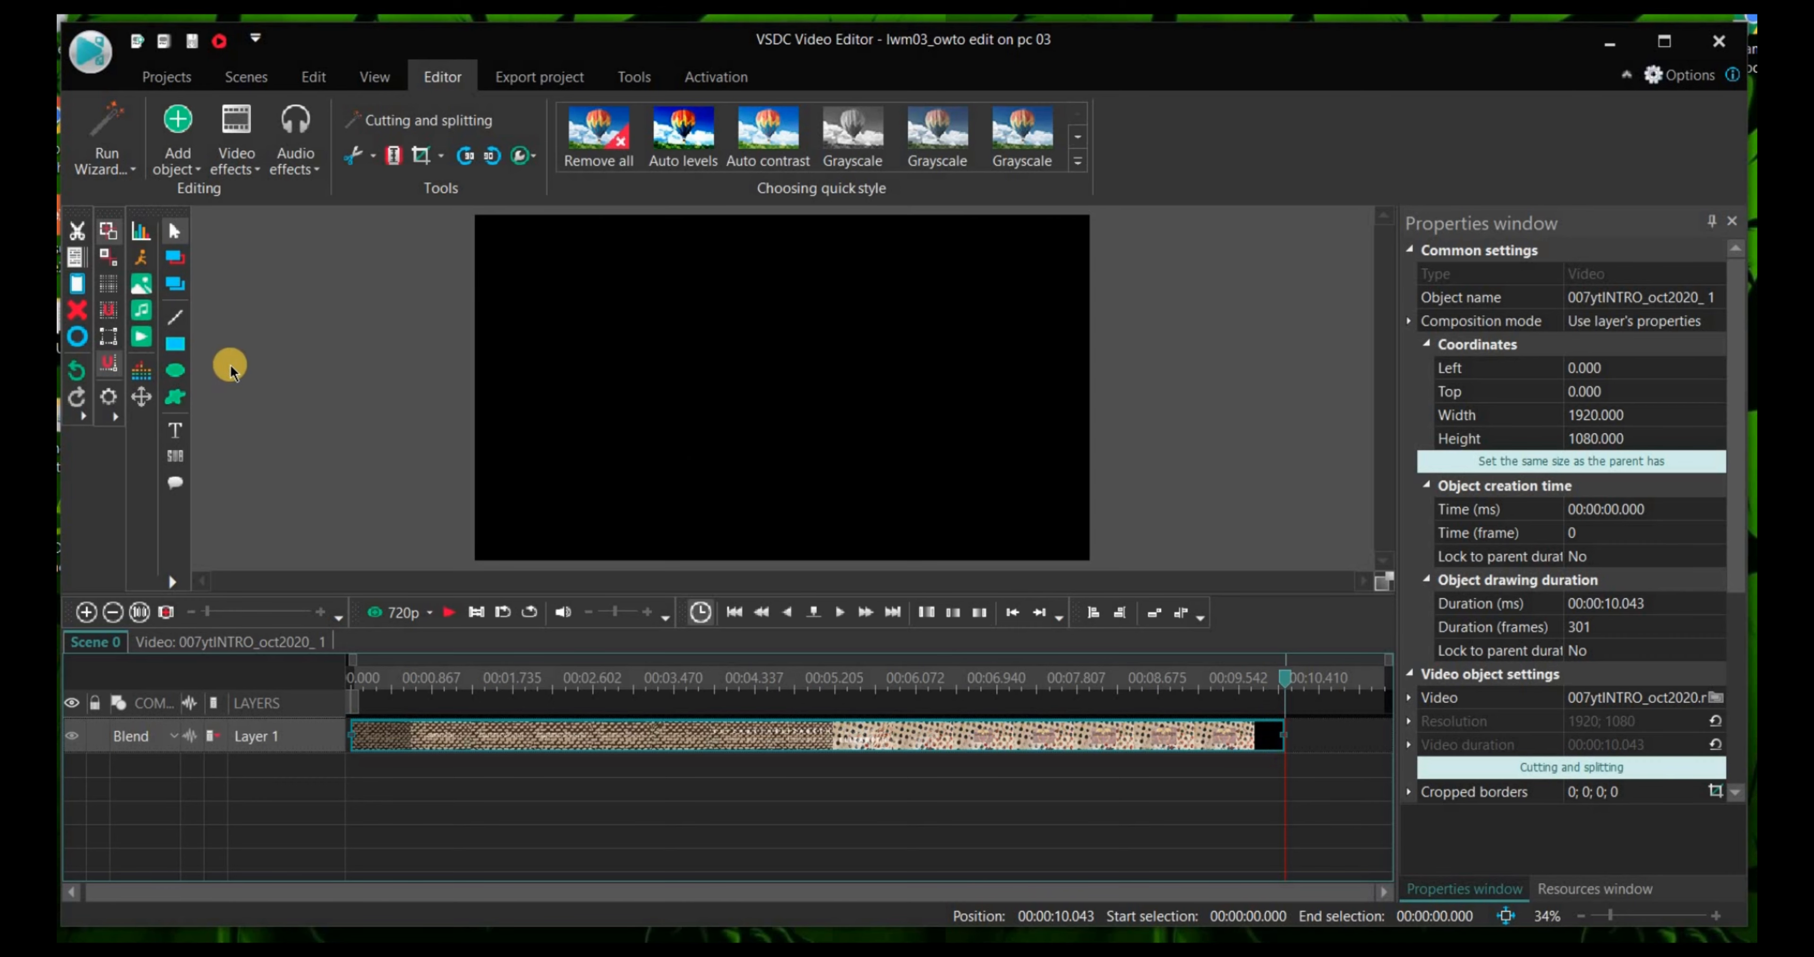
click(146, 335)
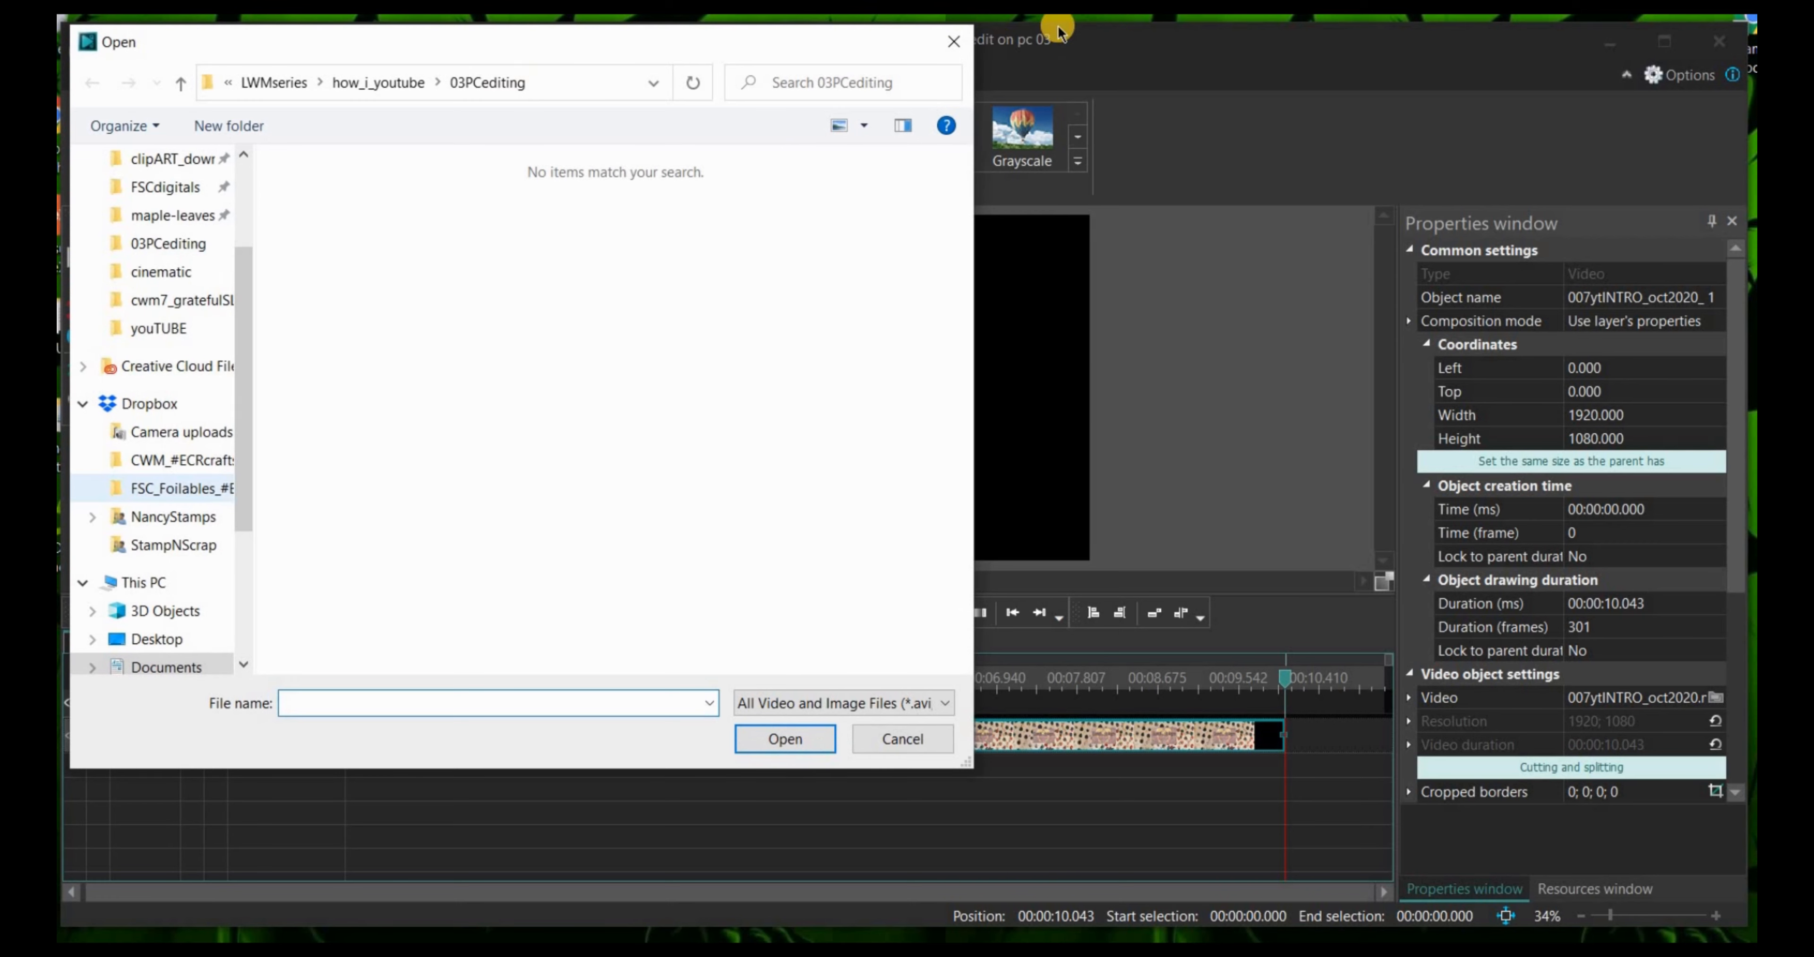
click(954, 41)
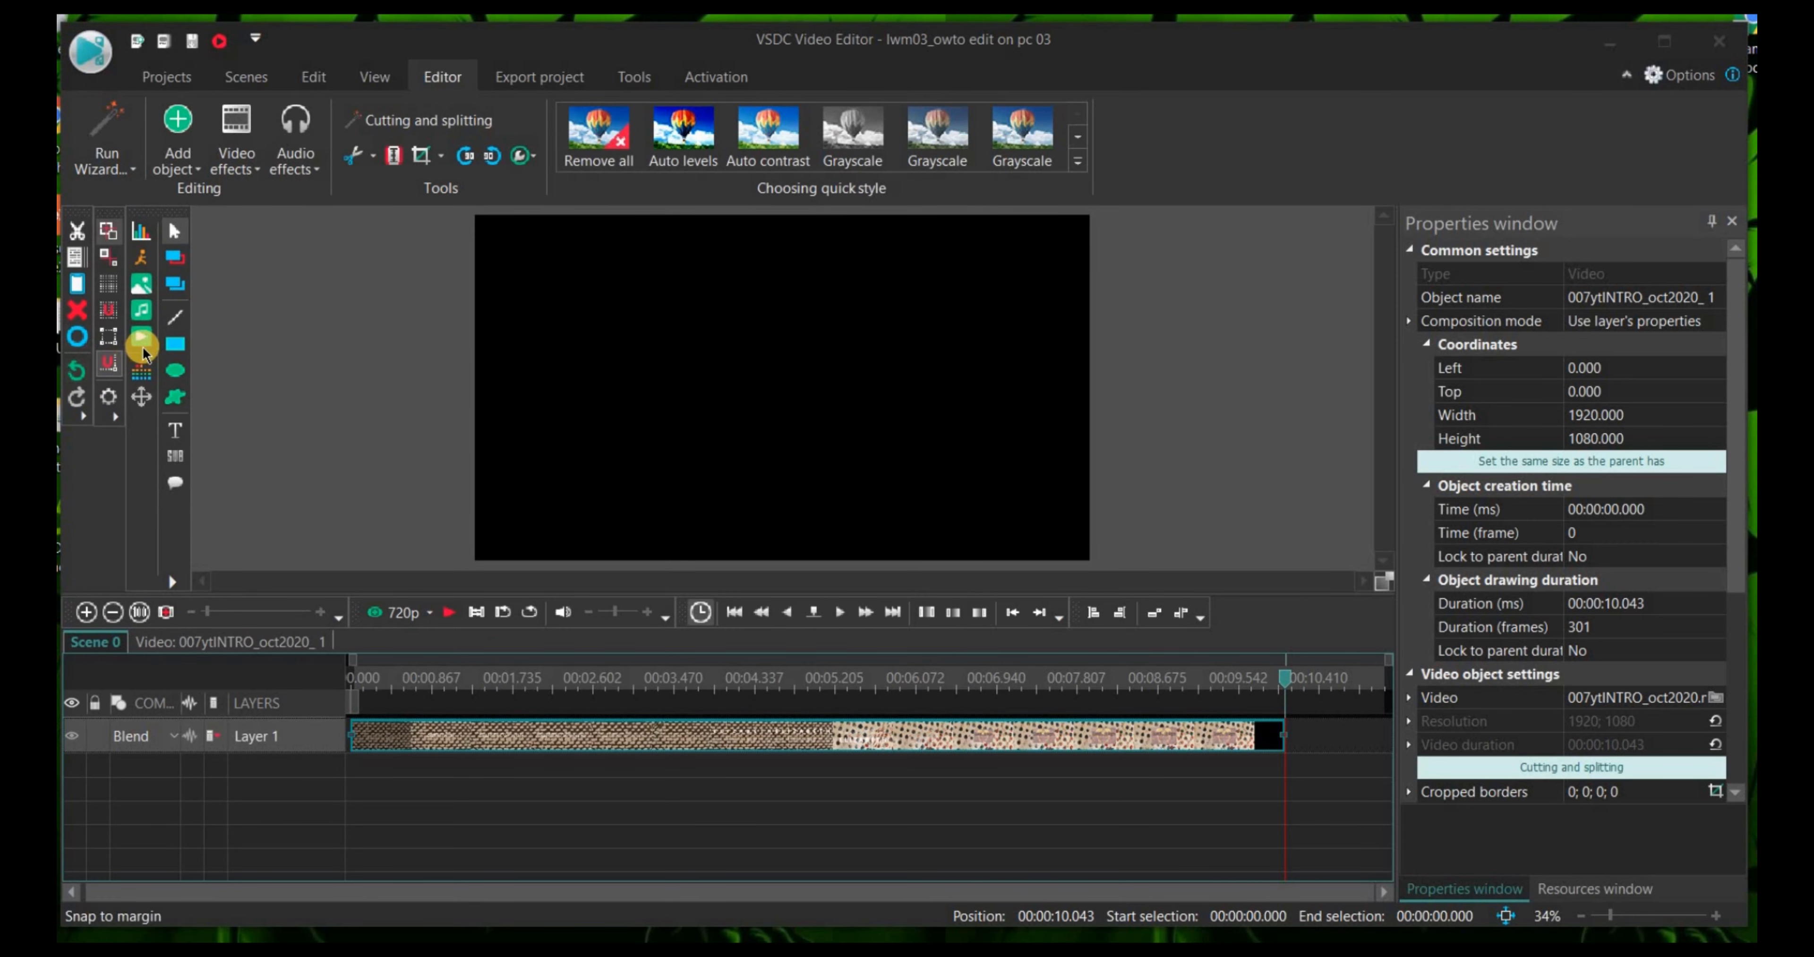
click(180, 165)
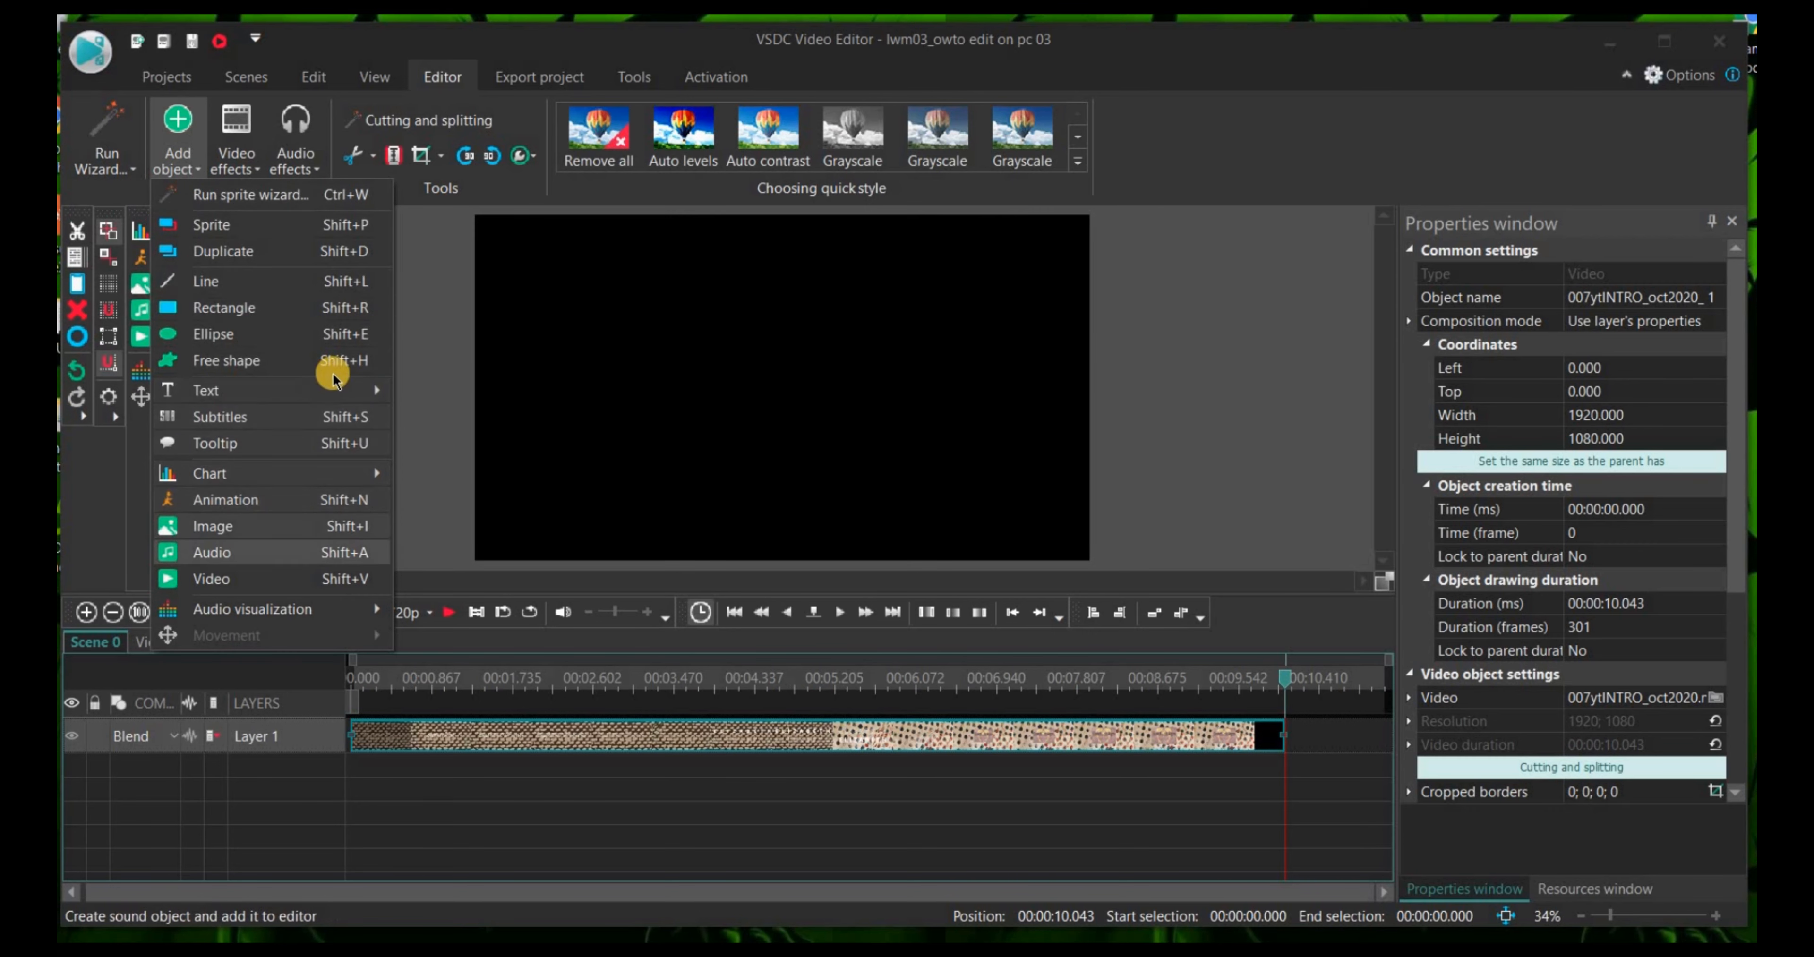
click(218, 361)
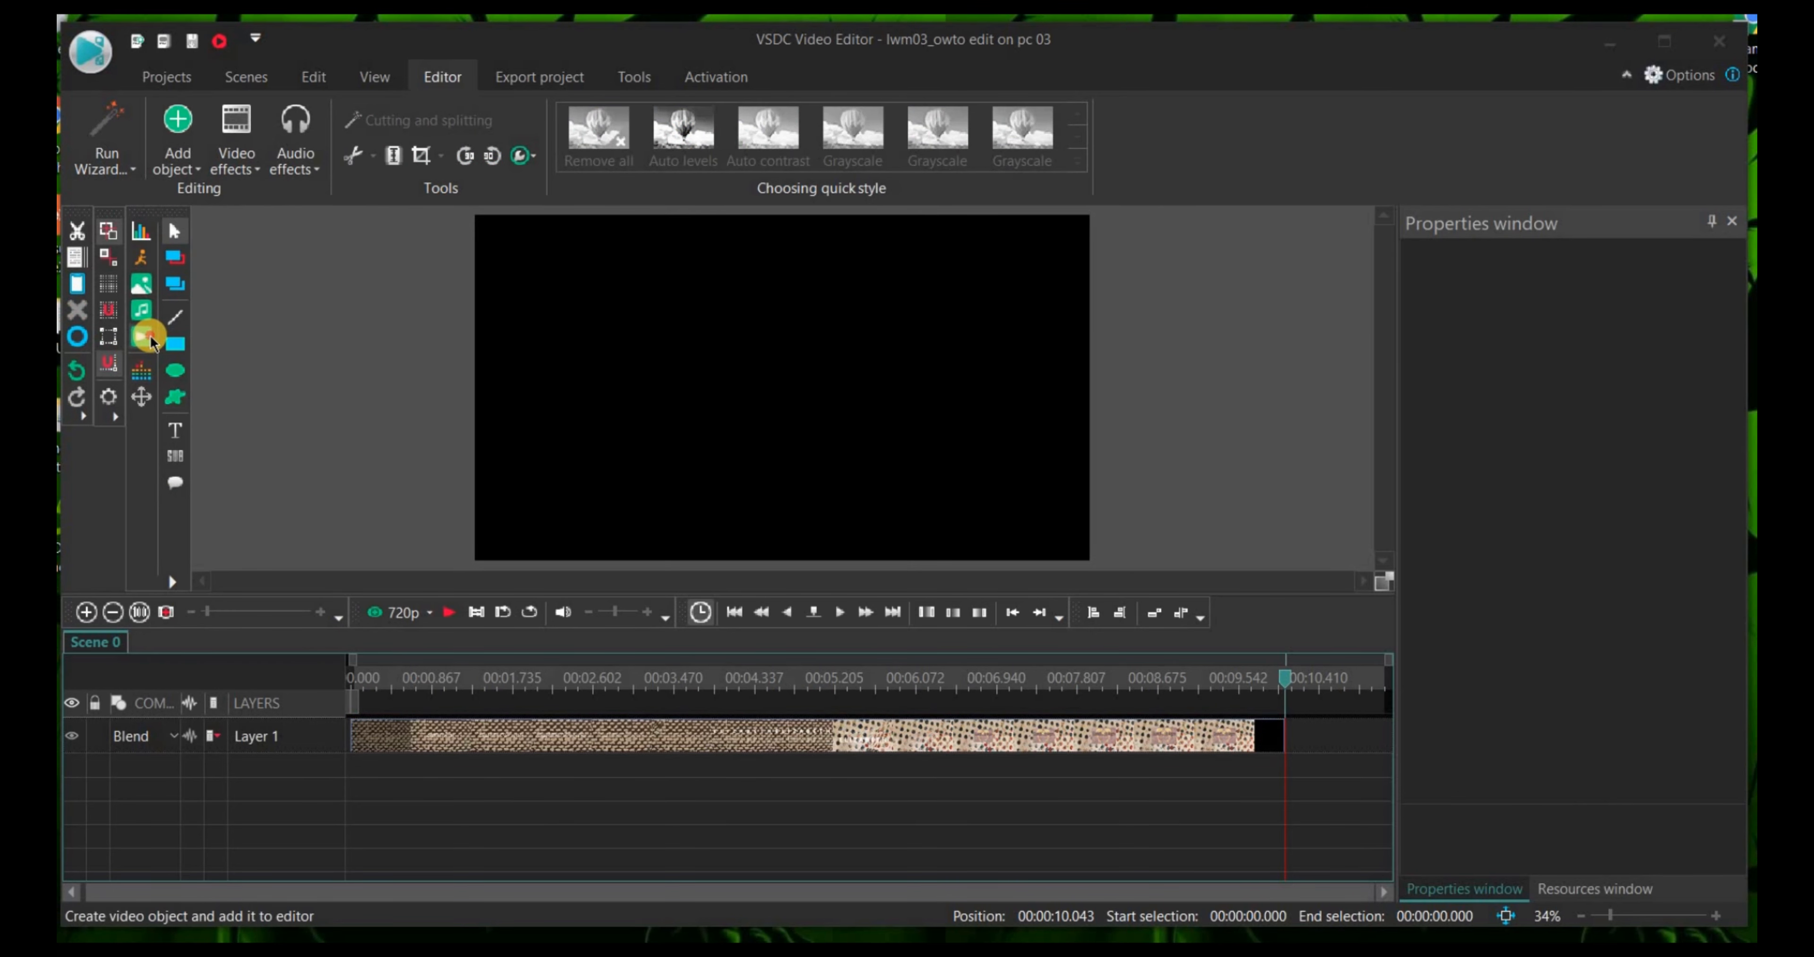
Step: Load 20201017_205651.mp4 as a new video object from Documents/phoneVideoNEEDS_edited/cwm7_gratefulSLIMLINE
click(150, 342)
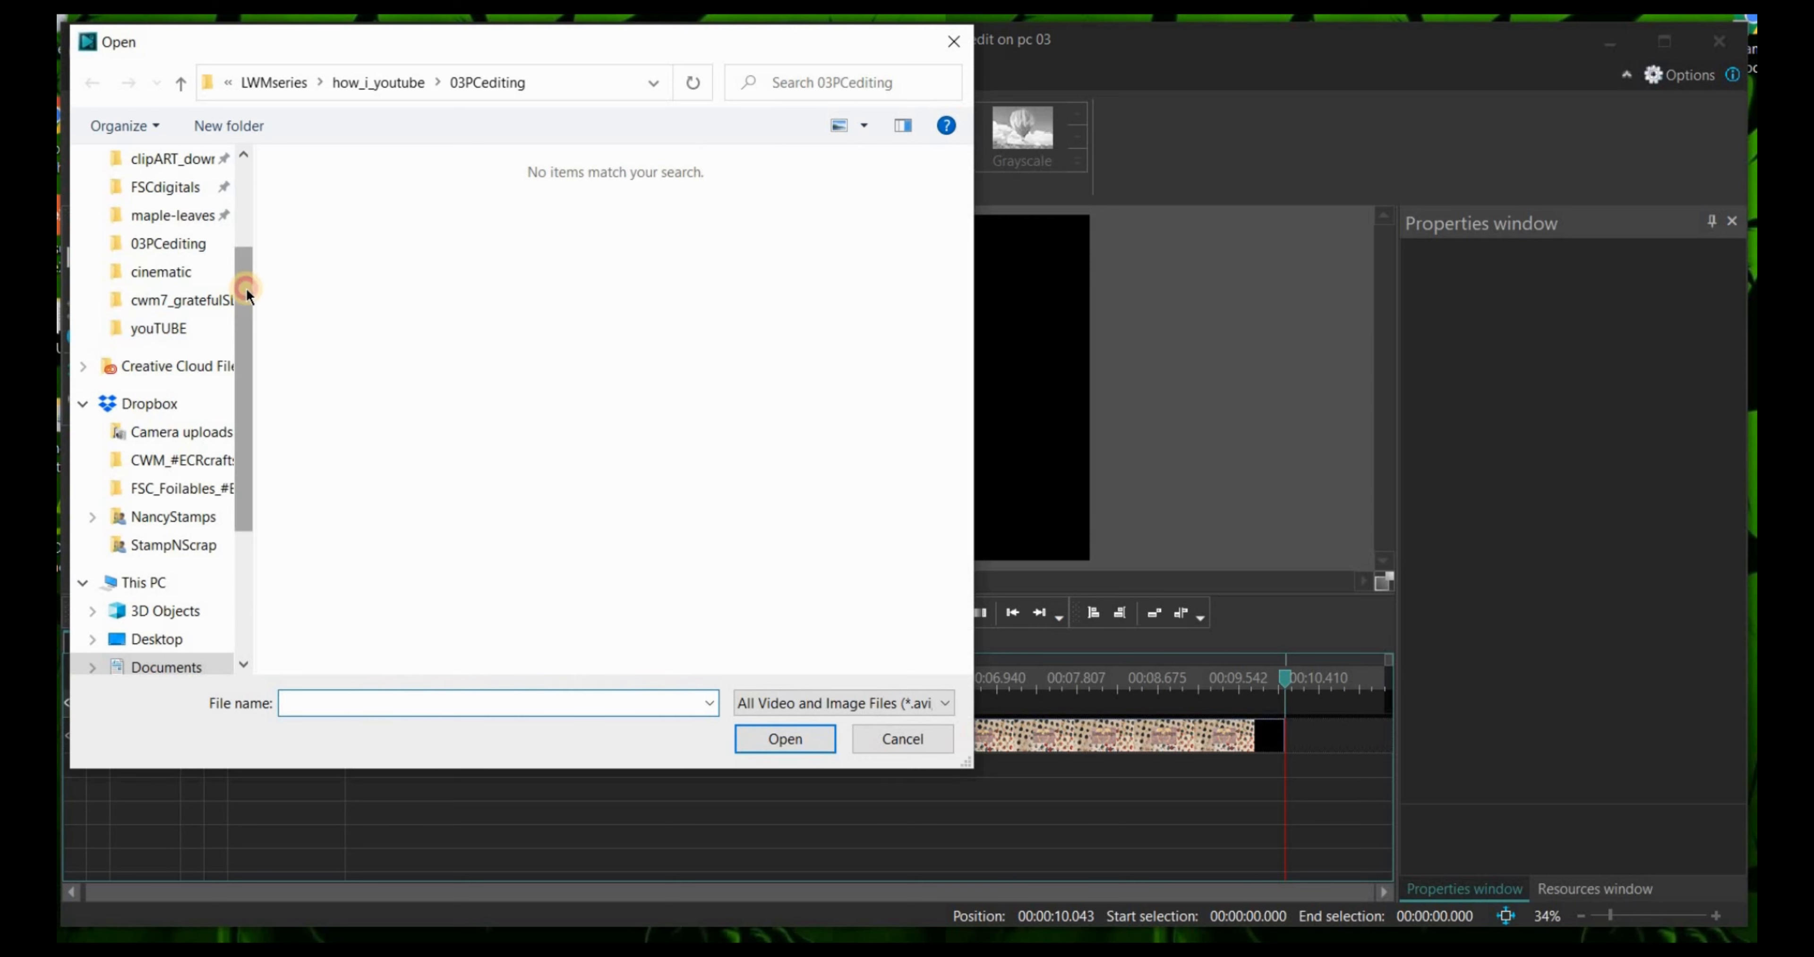
drag(244, 279, 242, 232)
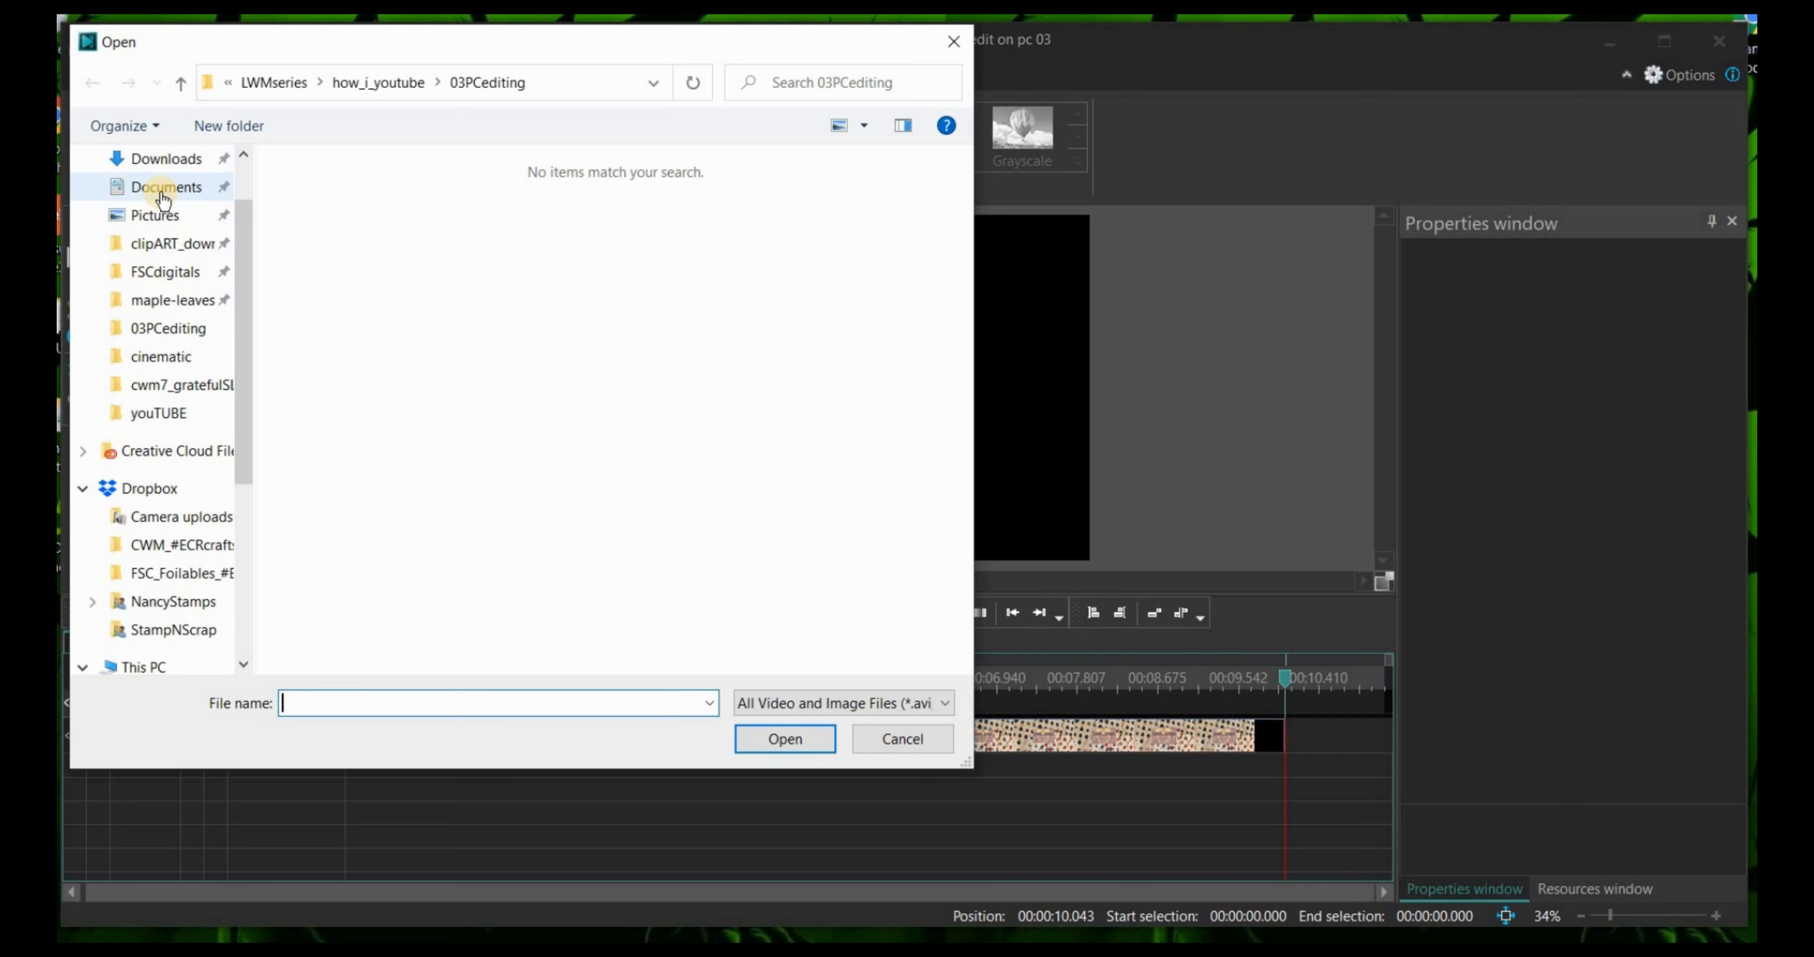
click(163, 199)
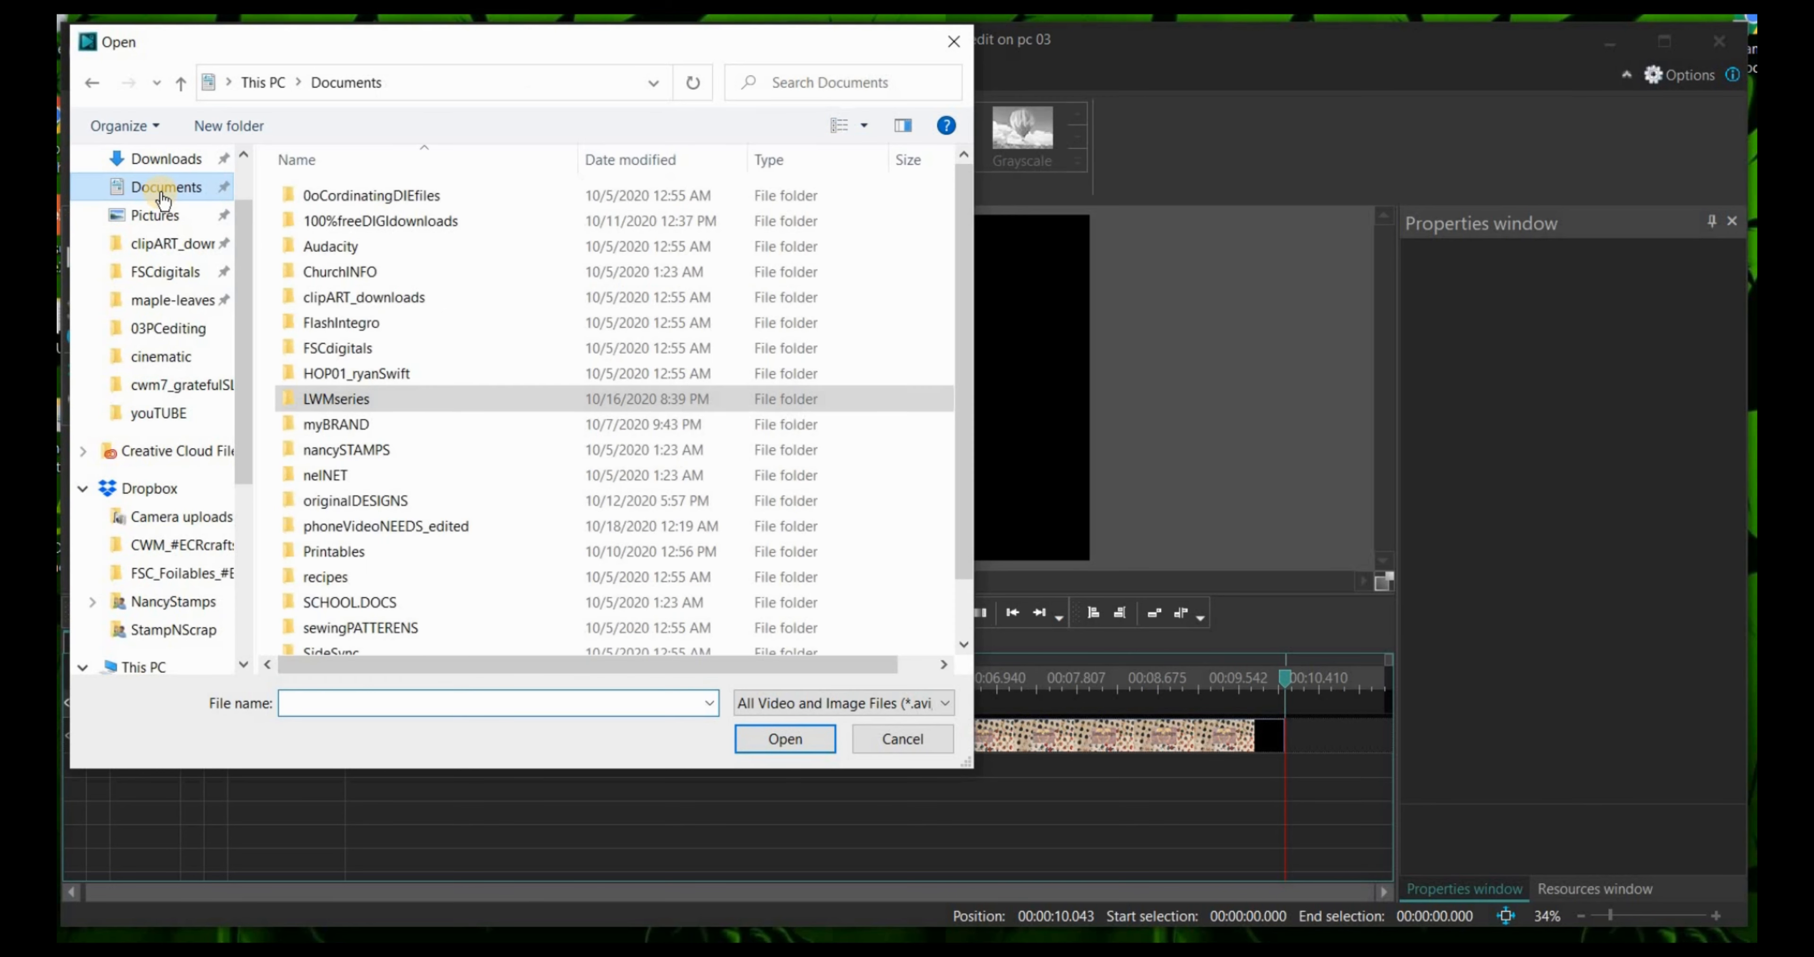
double_click(424, 525)
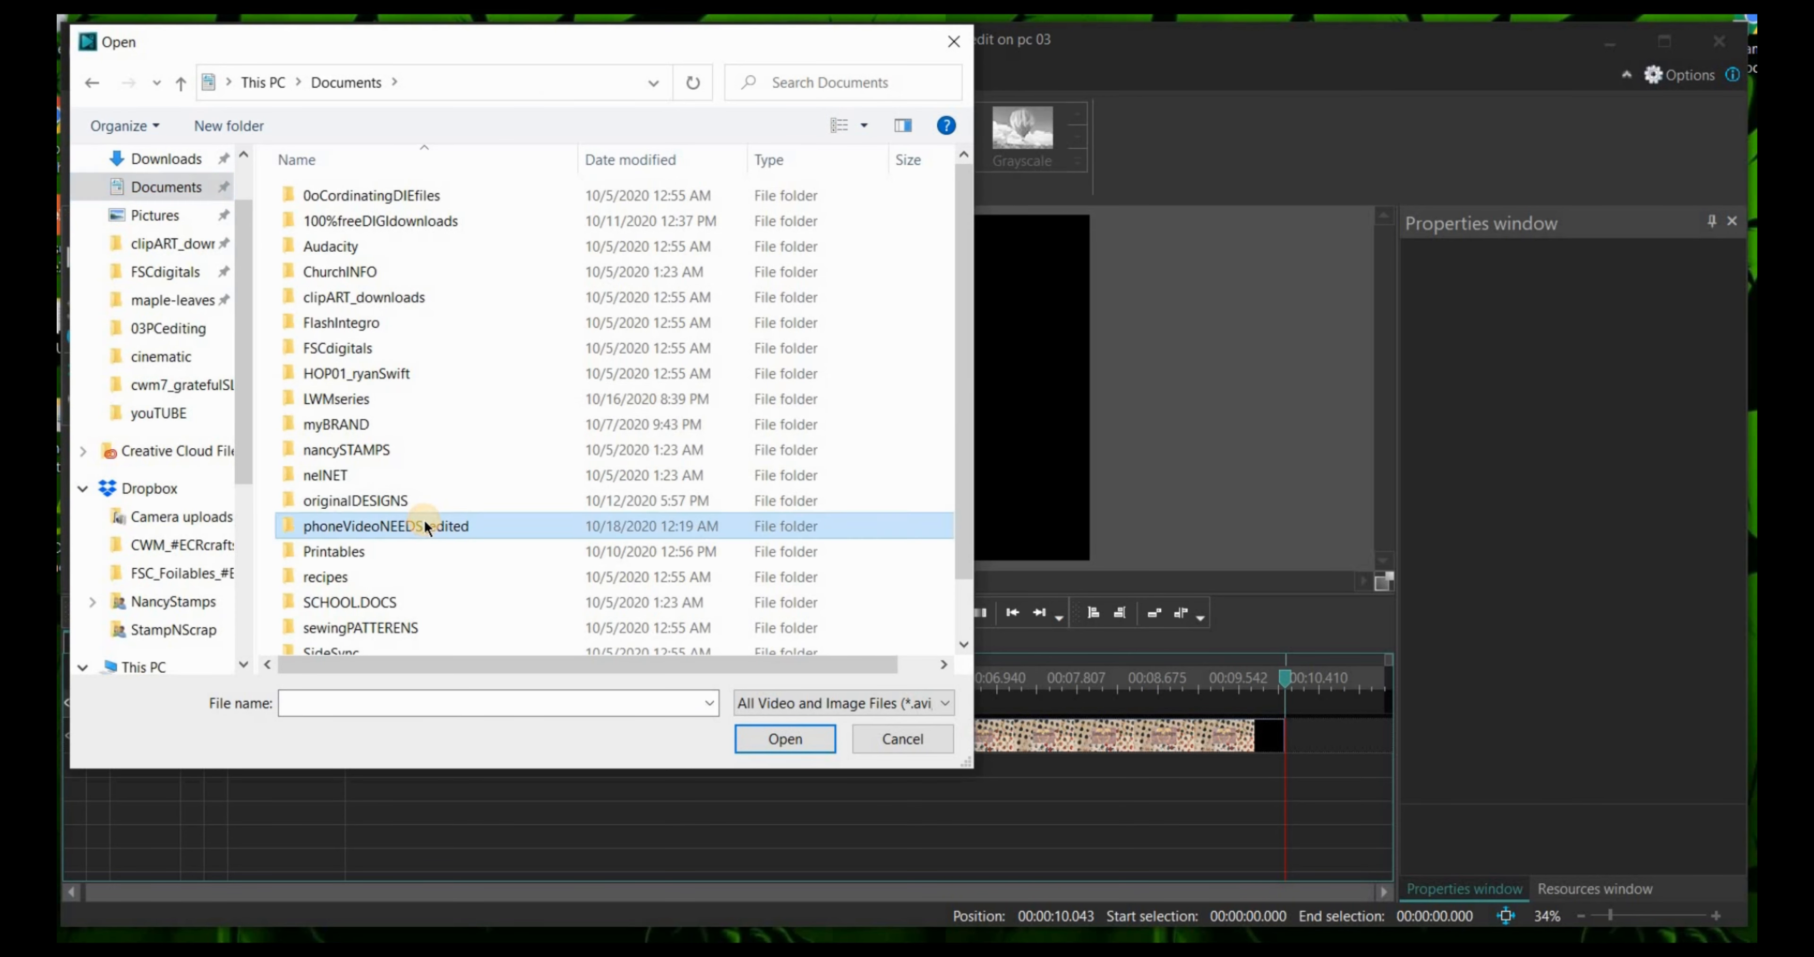
double_click(321, 242)
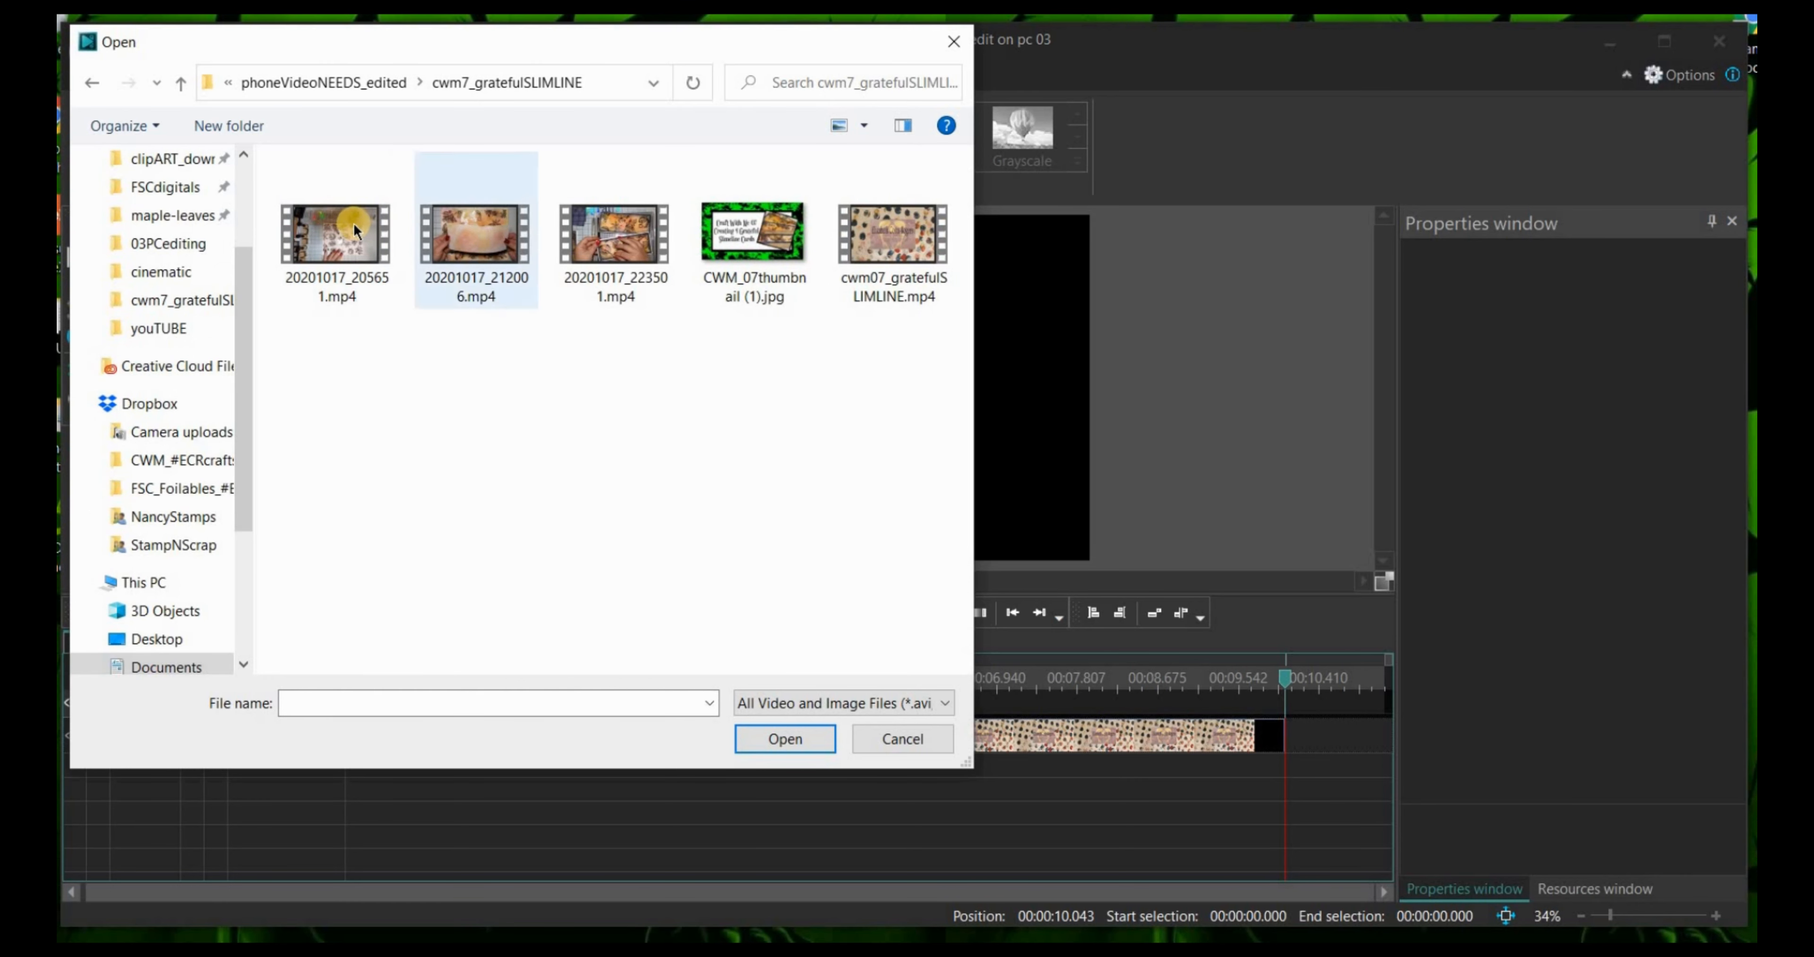
click(378, 239)
click(782, 739)
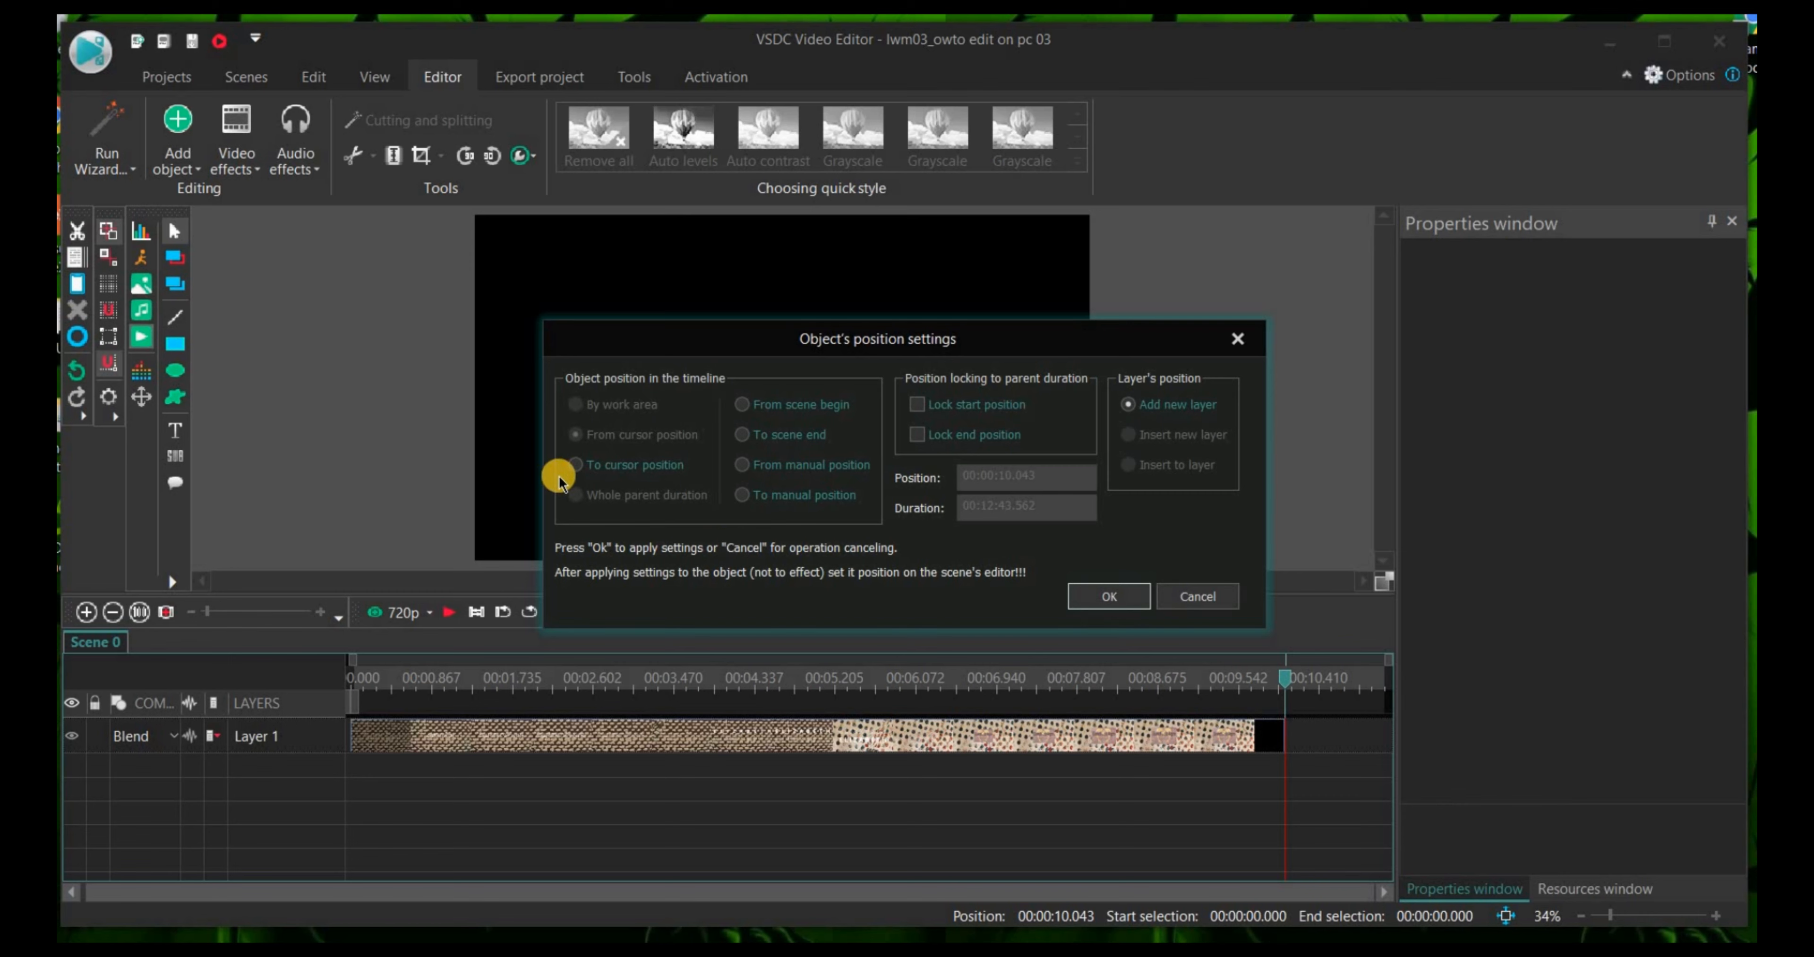
Step: Set the new video object's timeline position to "To cursor position" on a new layer and apply the settings
click(576, 438)
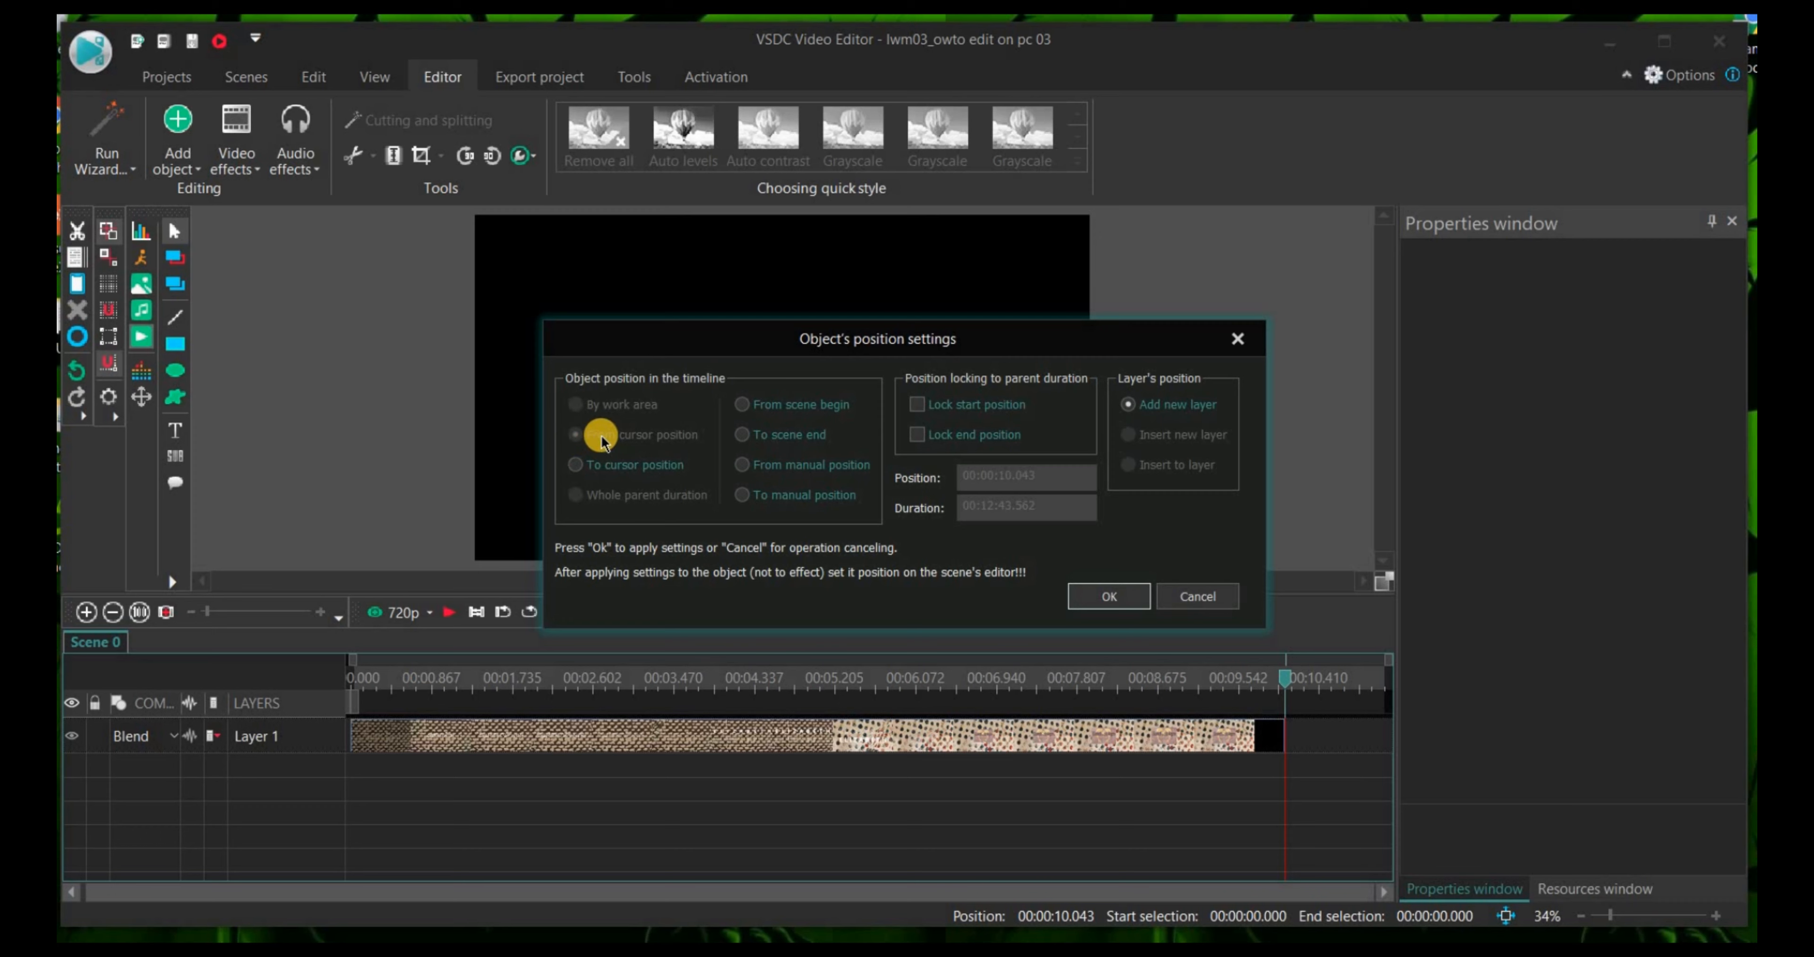
click(576, 466)
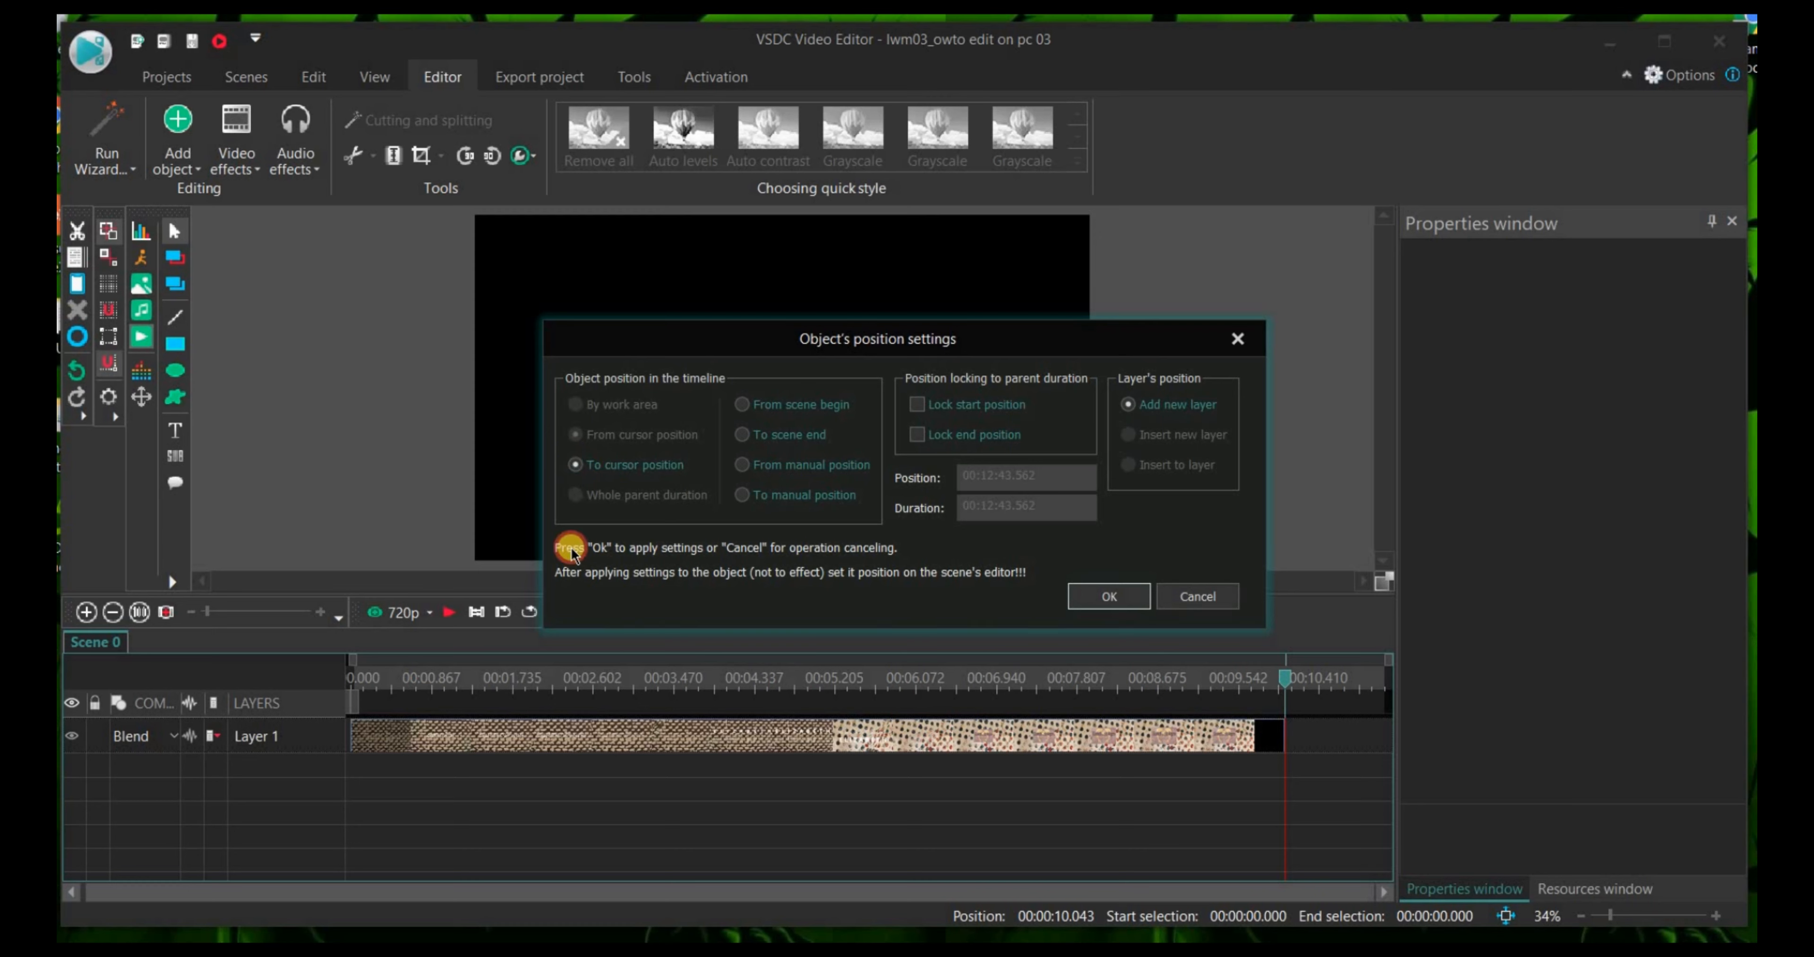
click(570, 468)
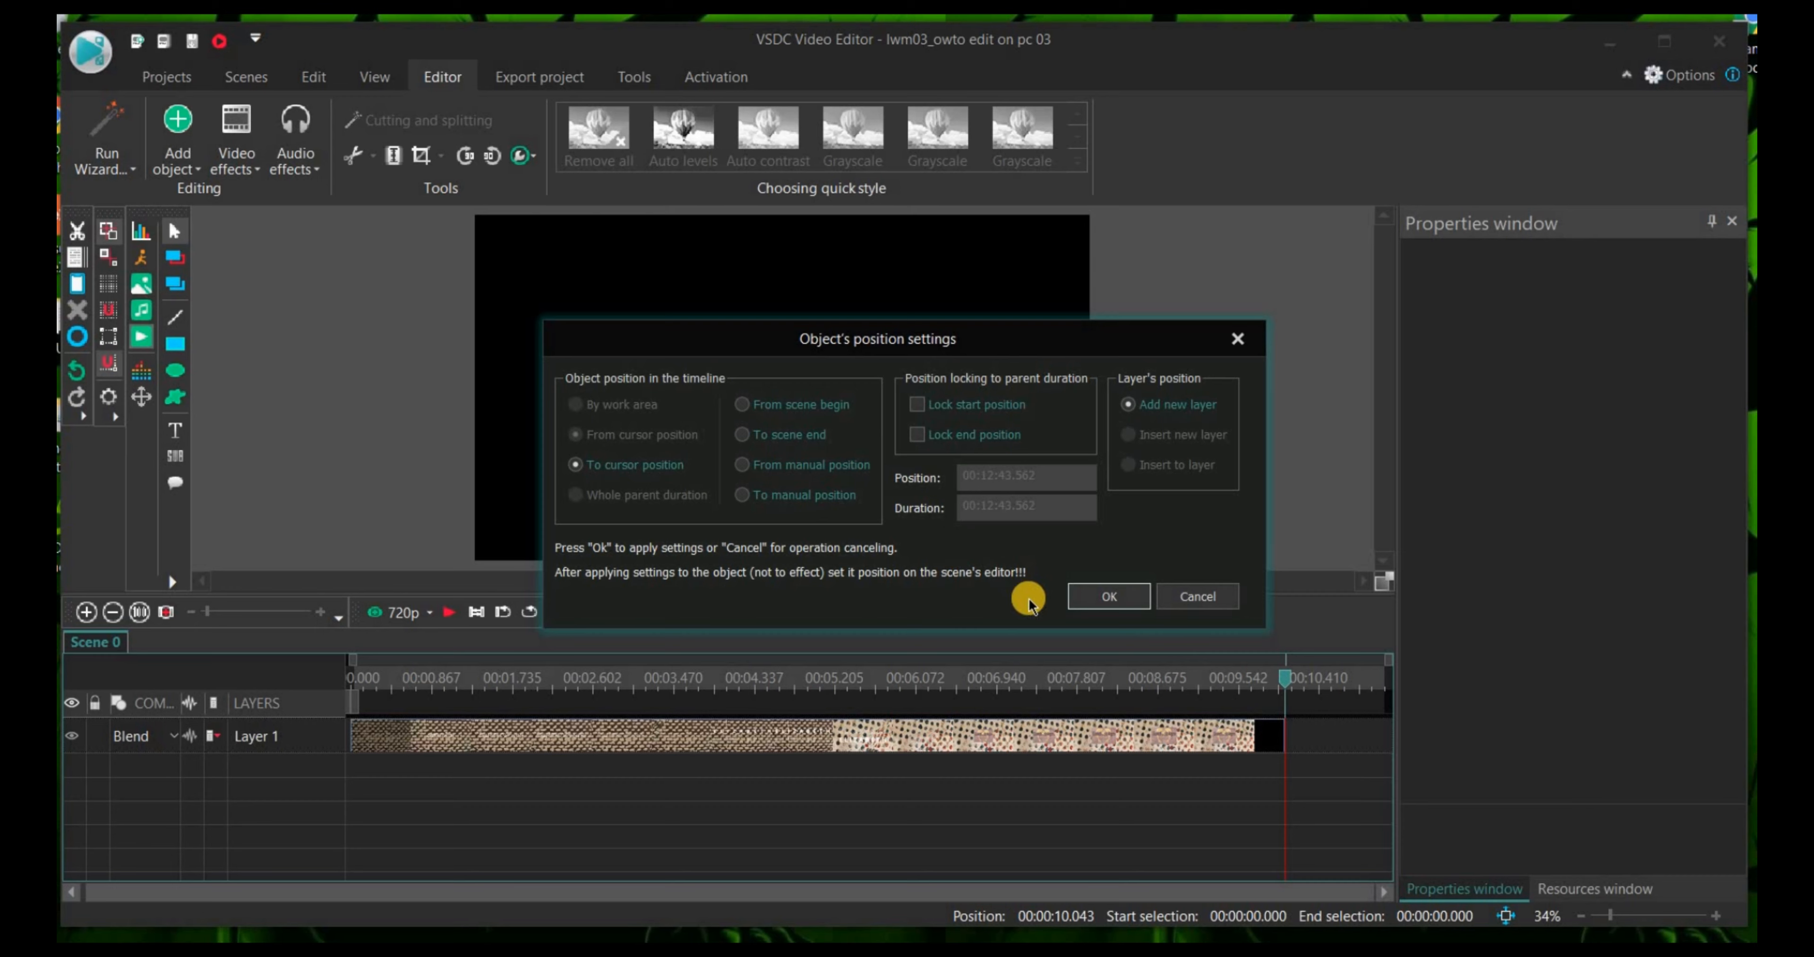
click(1120, 595)
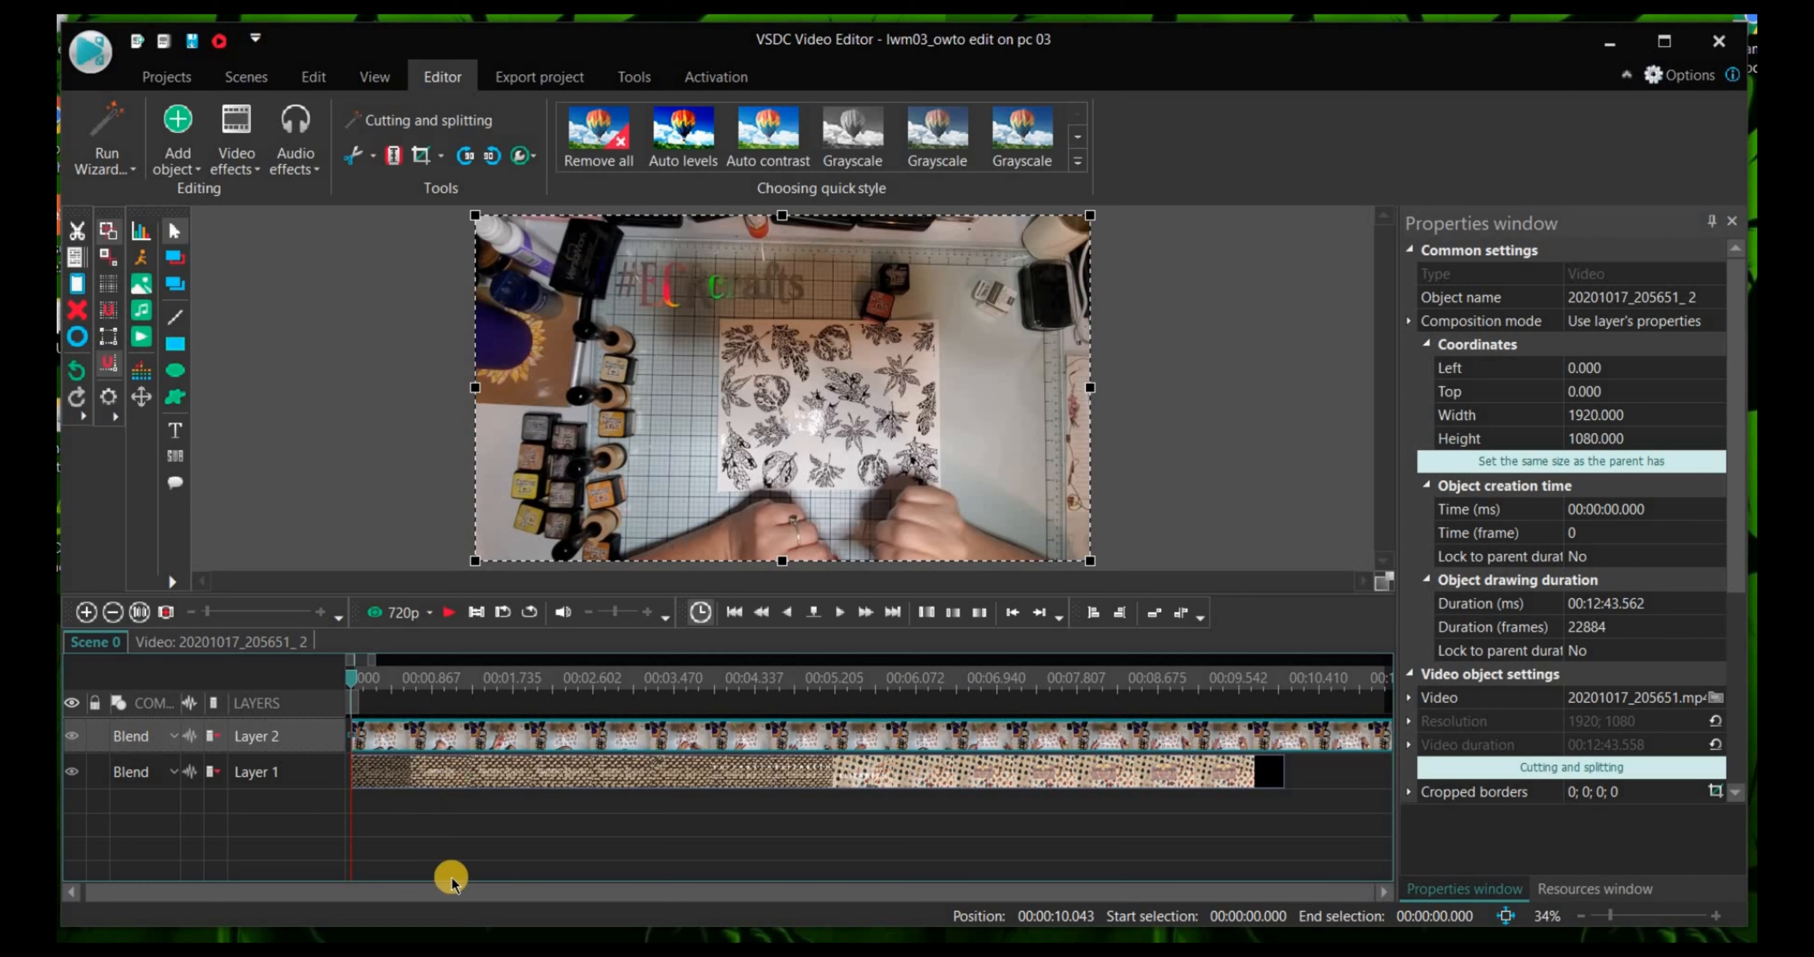
Step: Compress the timeline scale and move the phone clip down onto Layer 1, directly after the intro clip
drag(443, 895, 378, 879)
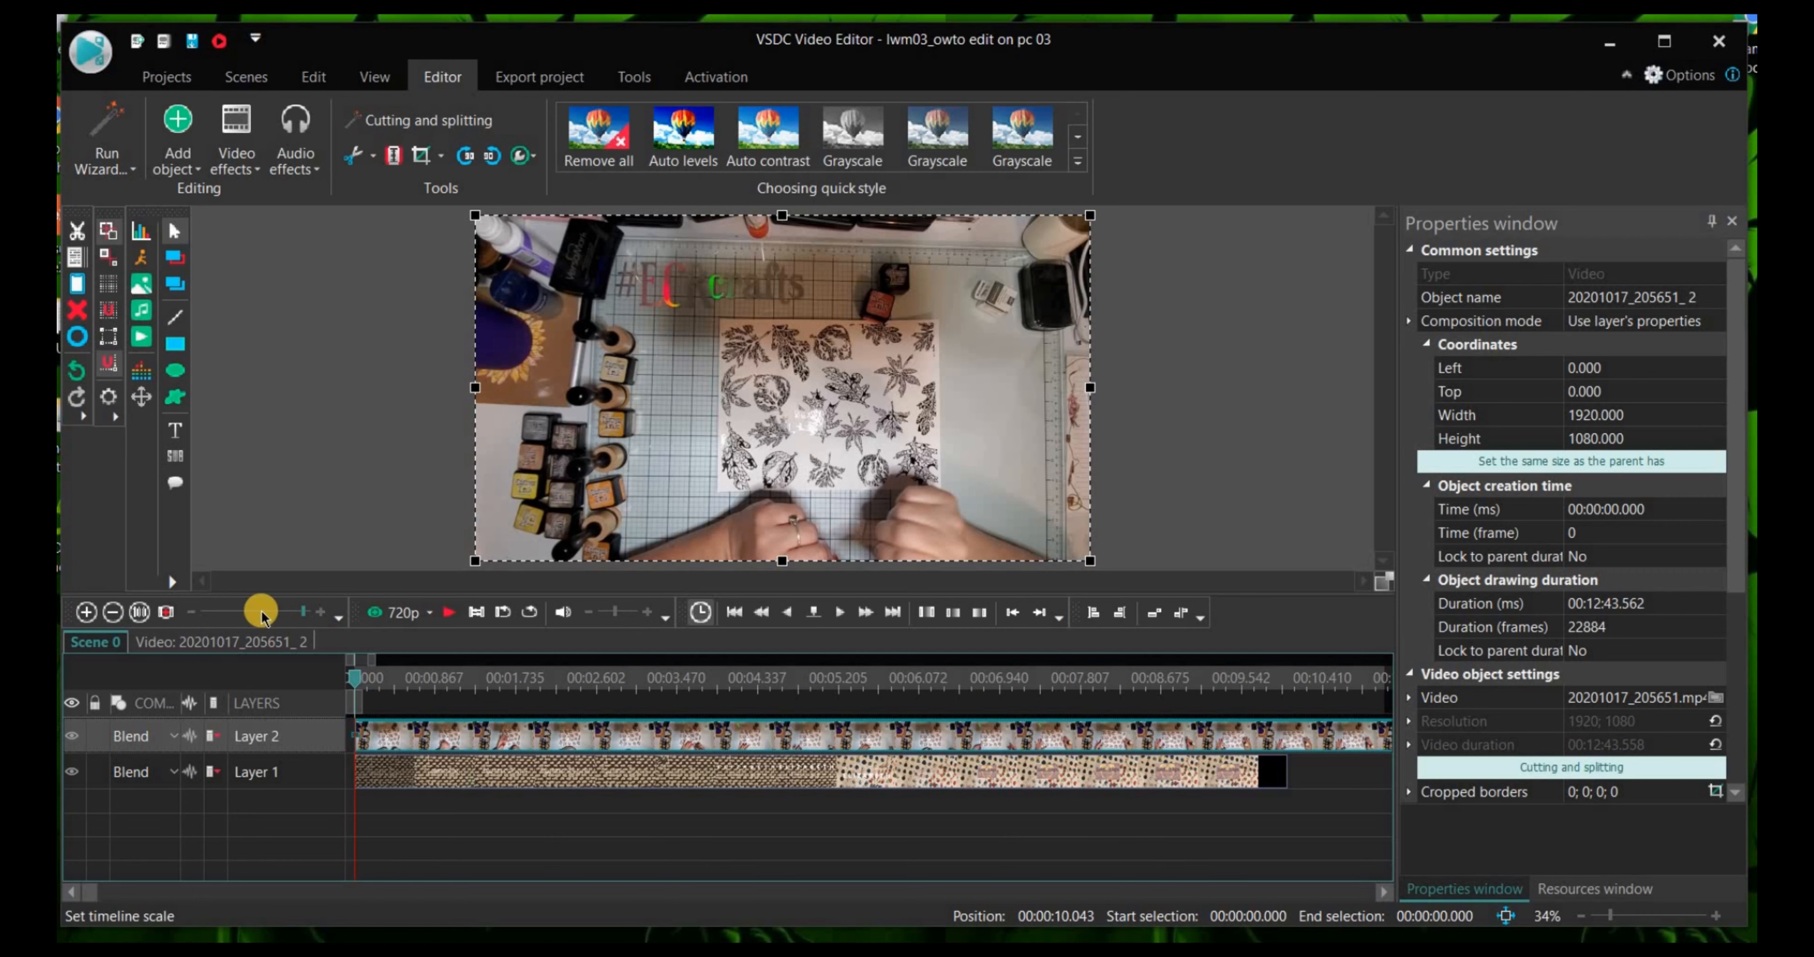
drag(261, 611, 294, 614)
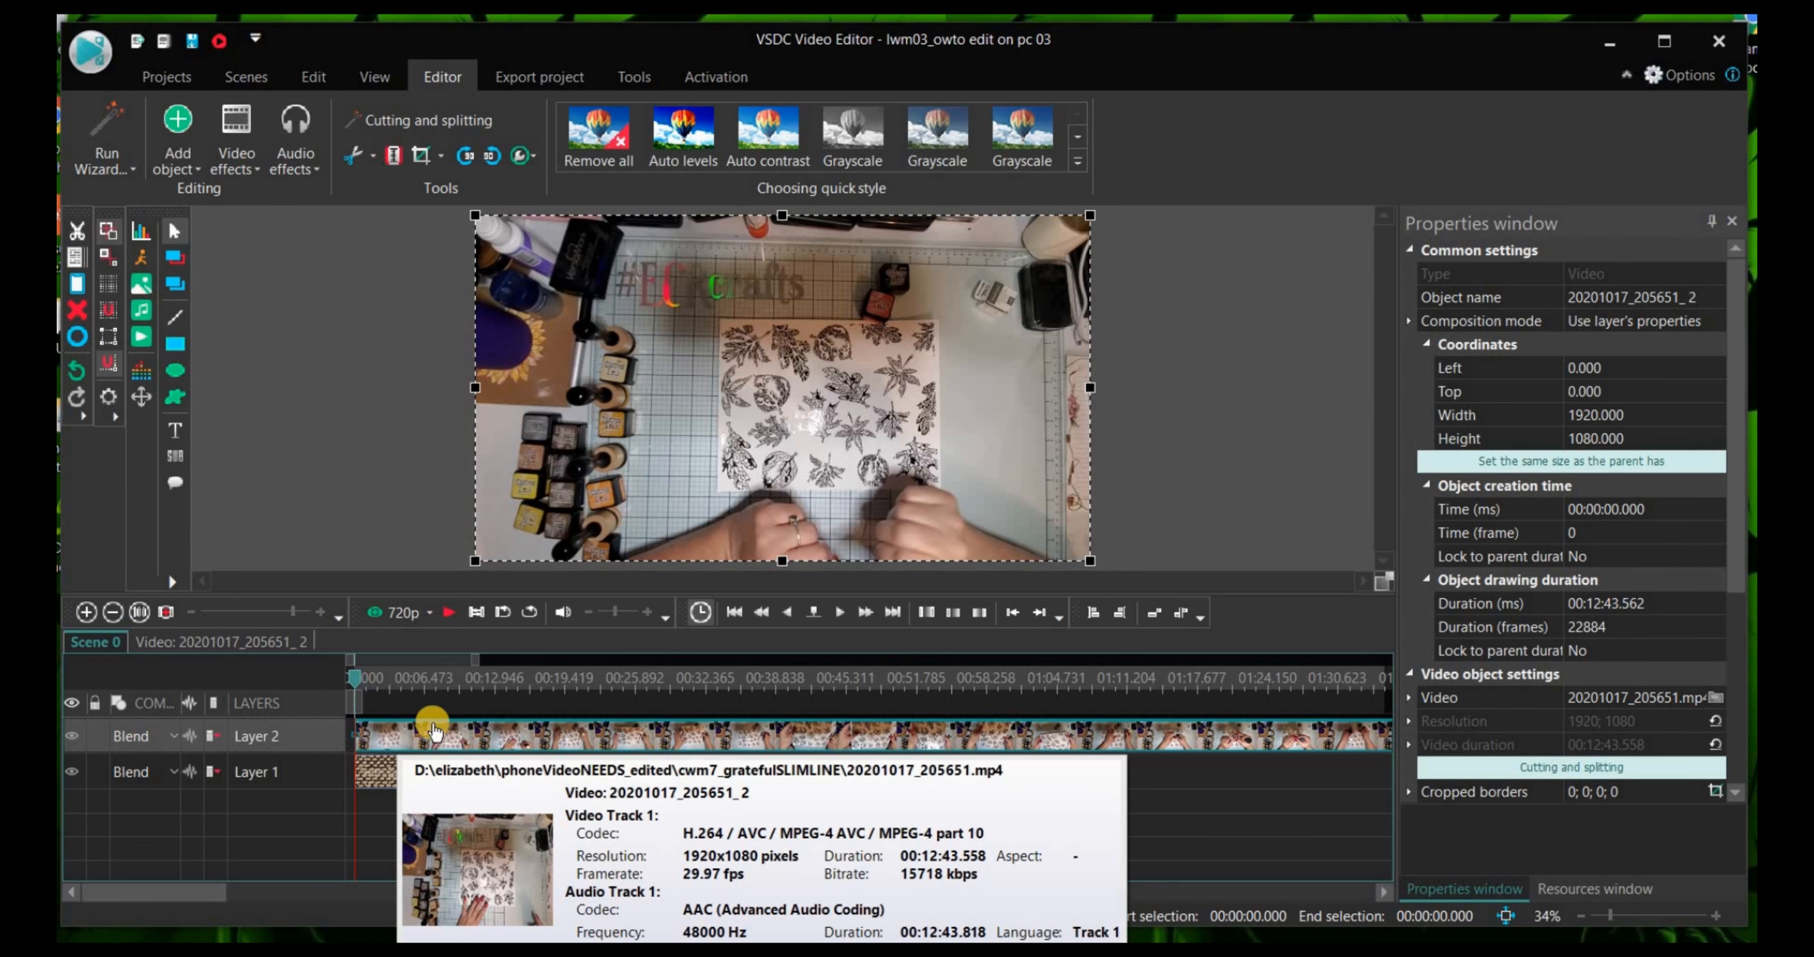
drag(507, 756, 510, 760)
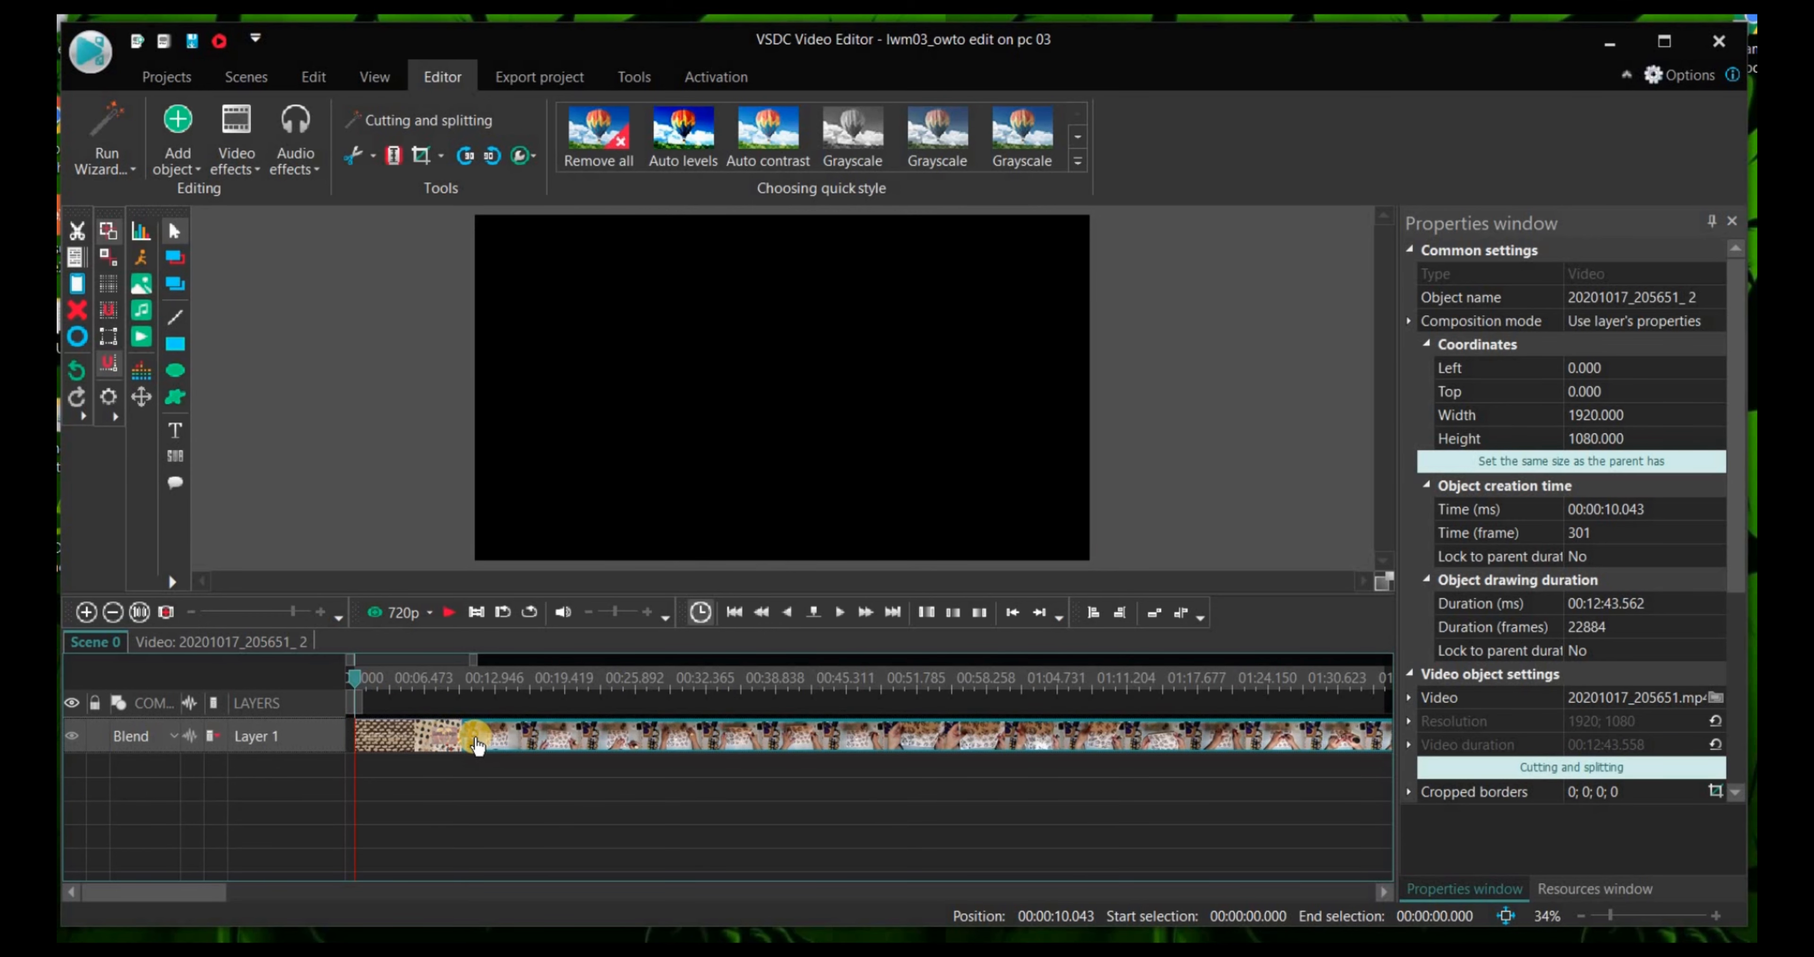
Step: Delete the phone clip that follows the intro on Layer 1
mouse_move(476, 745)
mouse_move(534, 747)
mouse_down()
mouse_move(520, 819)
mouse_move(533, 745)
mouse_up()
key(Delete)
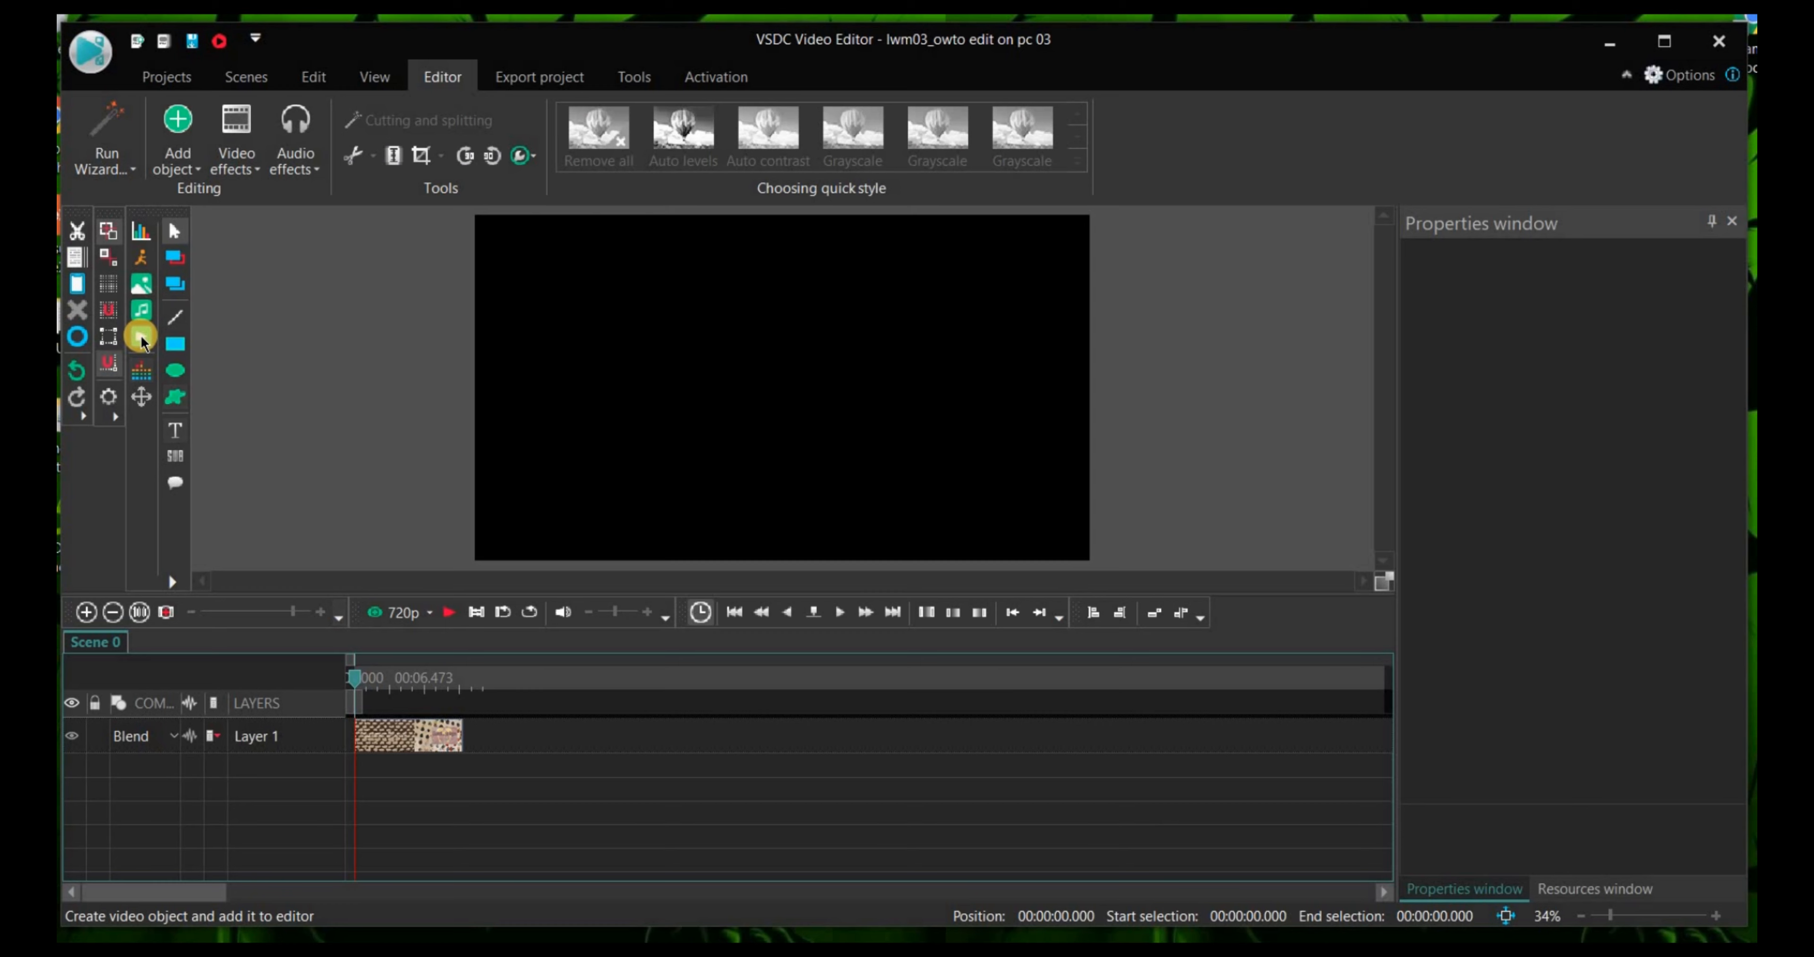
Step: Try adding 20201017_205651.mp4 on a new layer with "To scene end" and both position locks, and delete it again
click(142, 338)
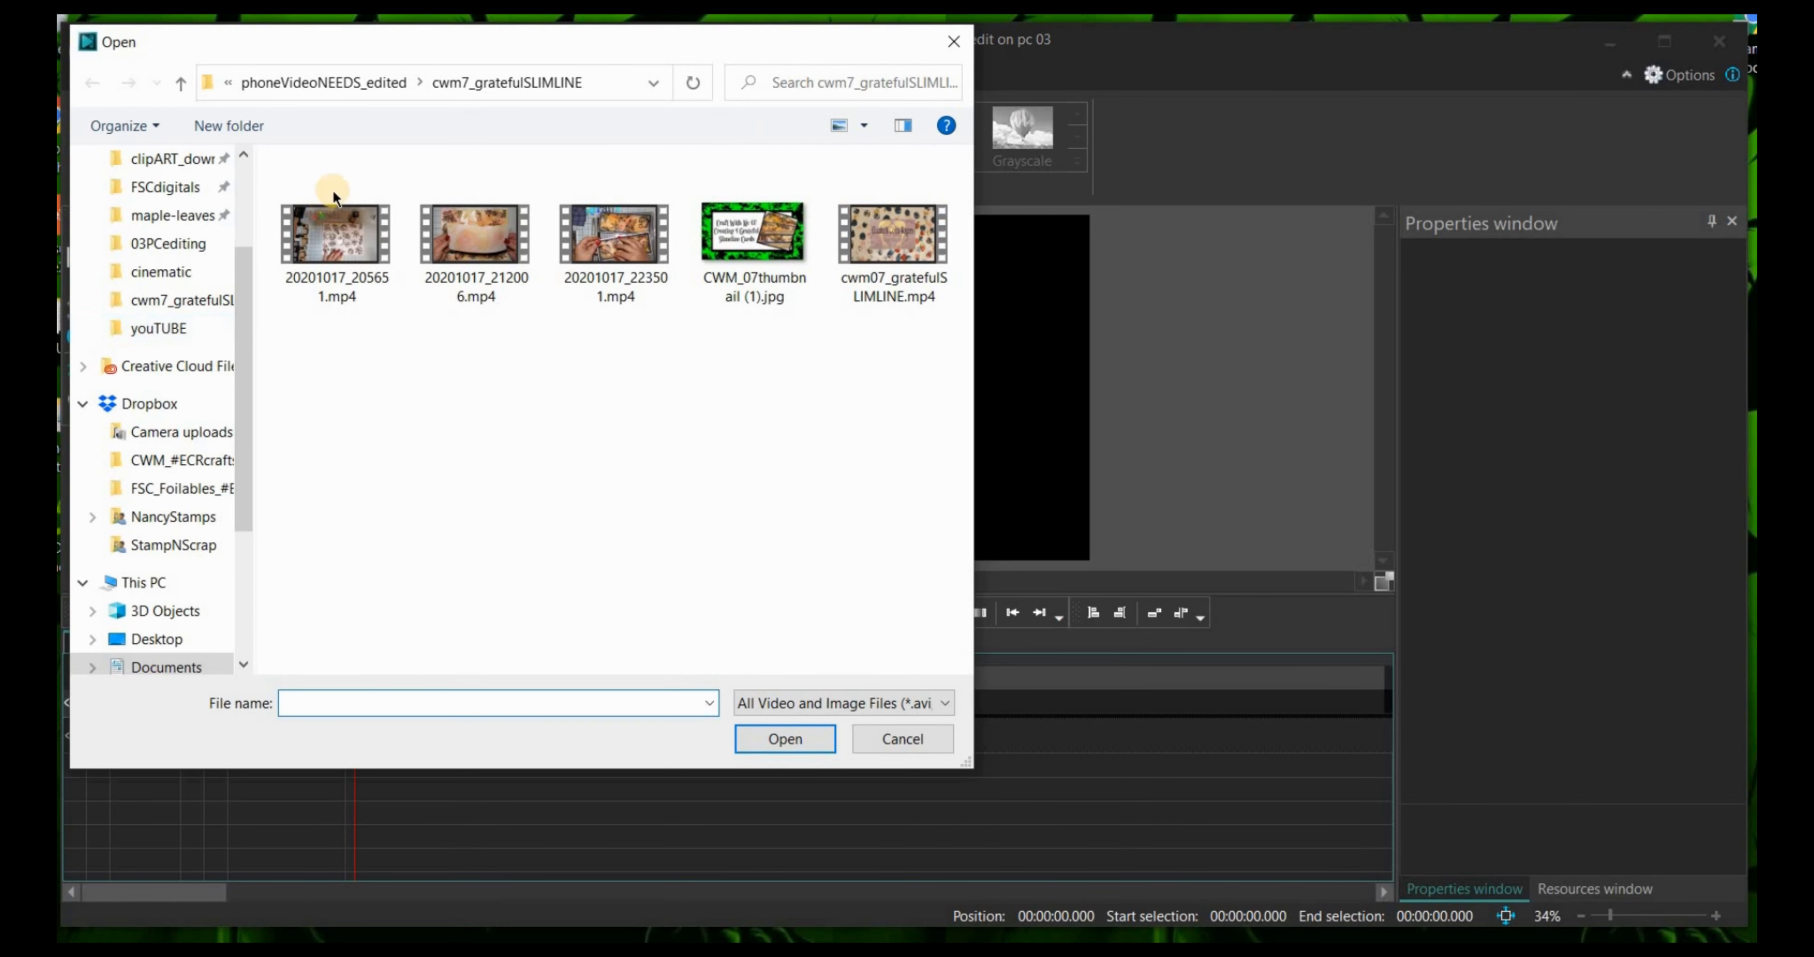
click(345, 243)
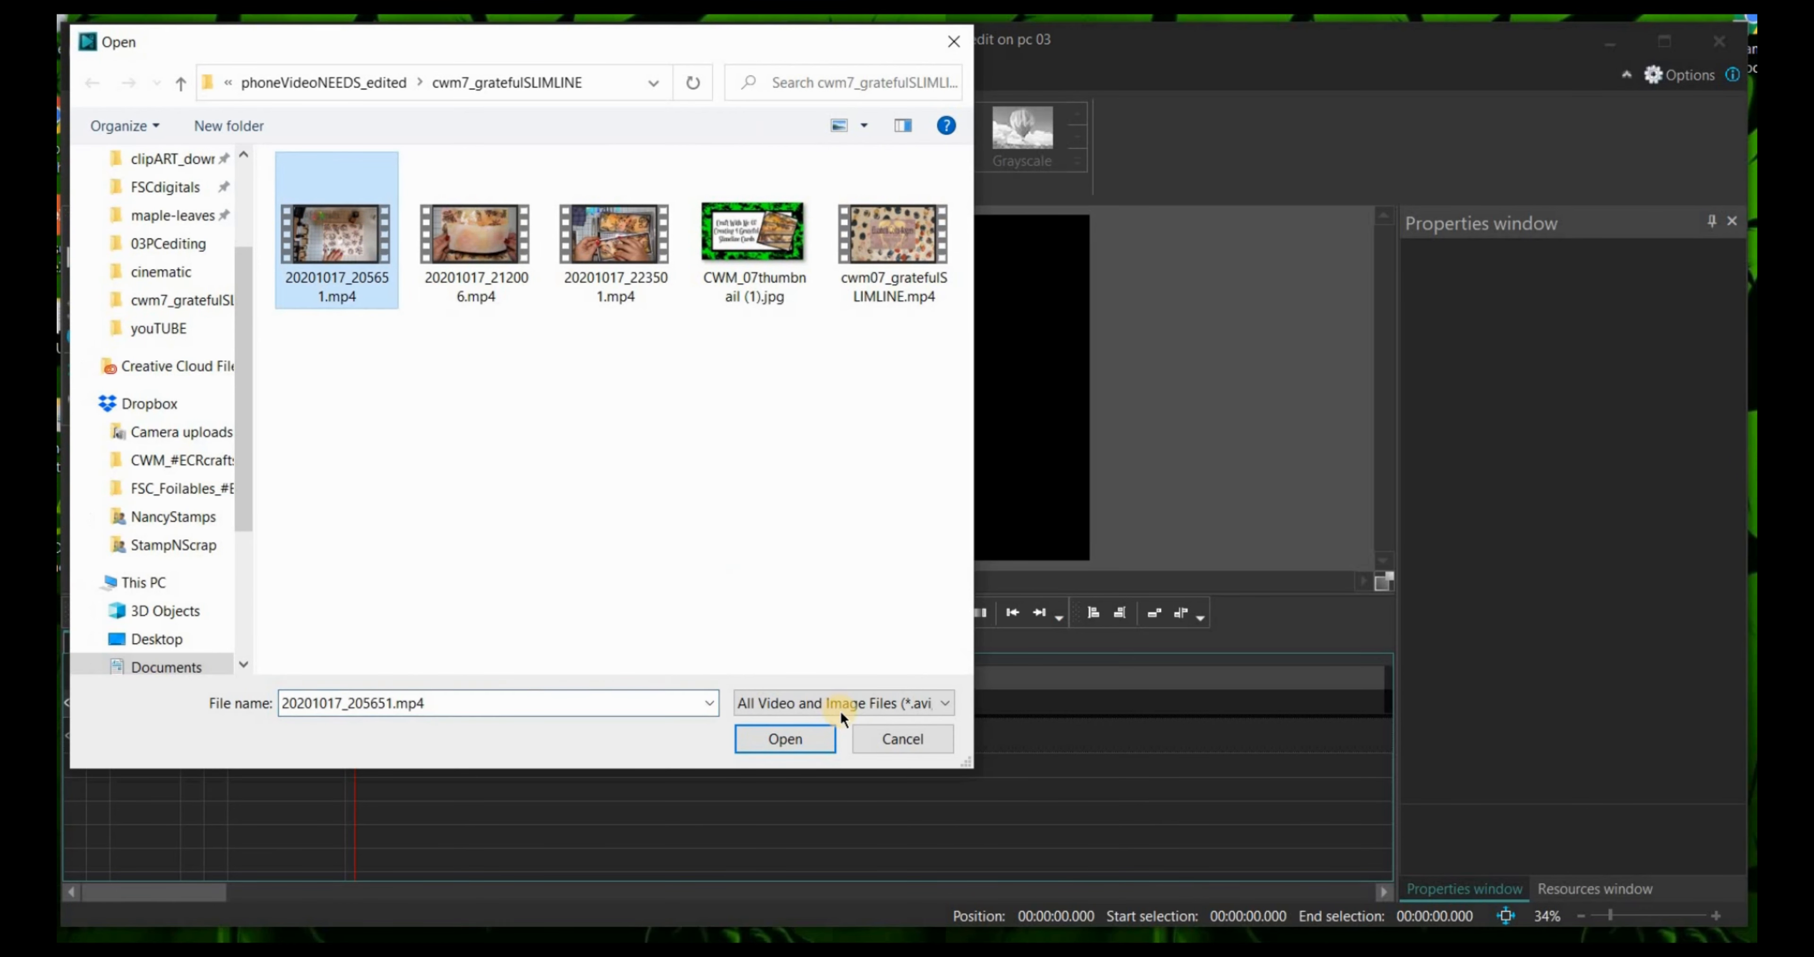
click(798, 733)
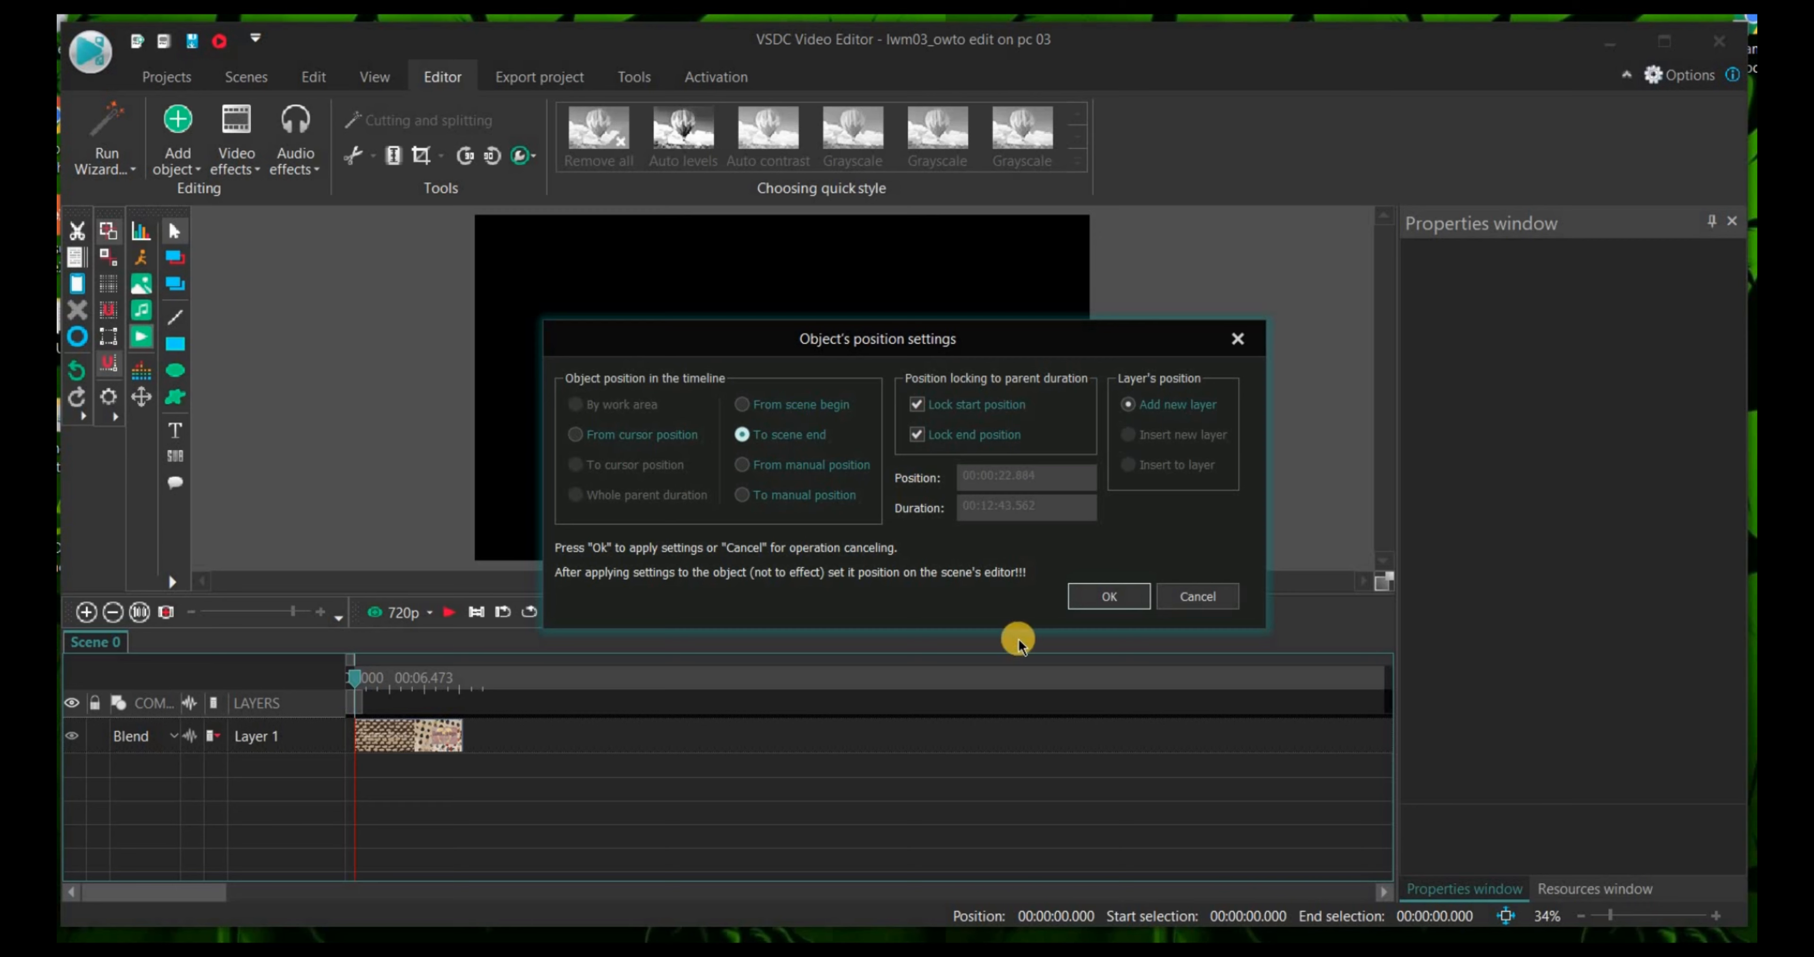
click(1109, 595)
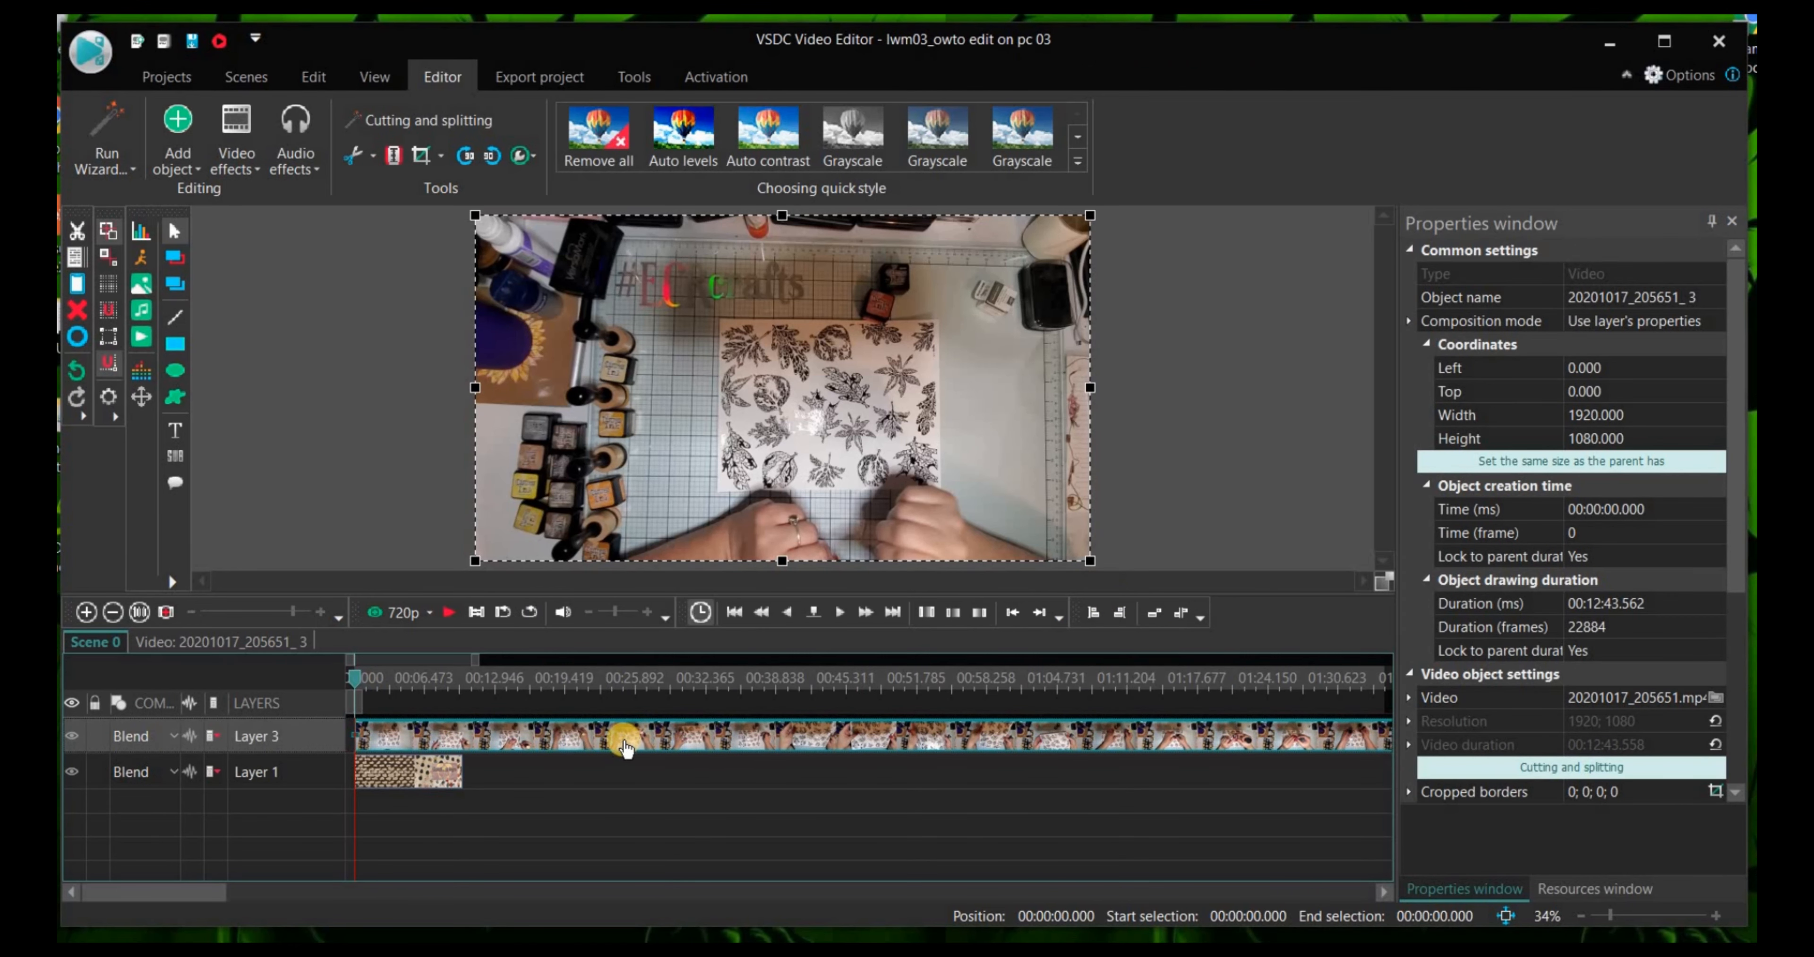
key(Delete)
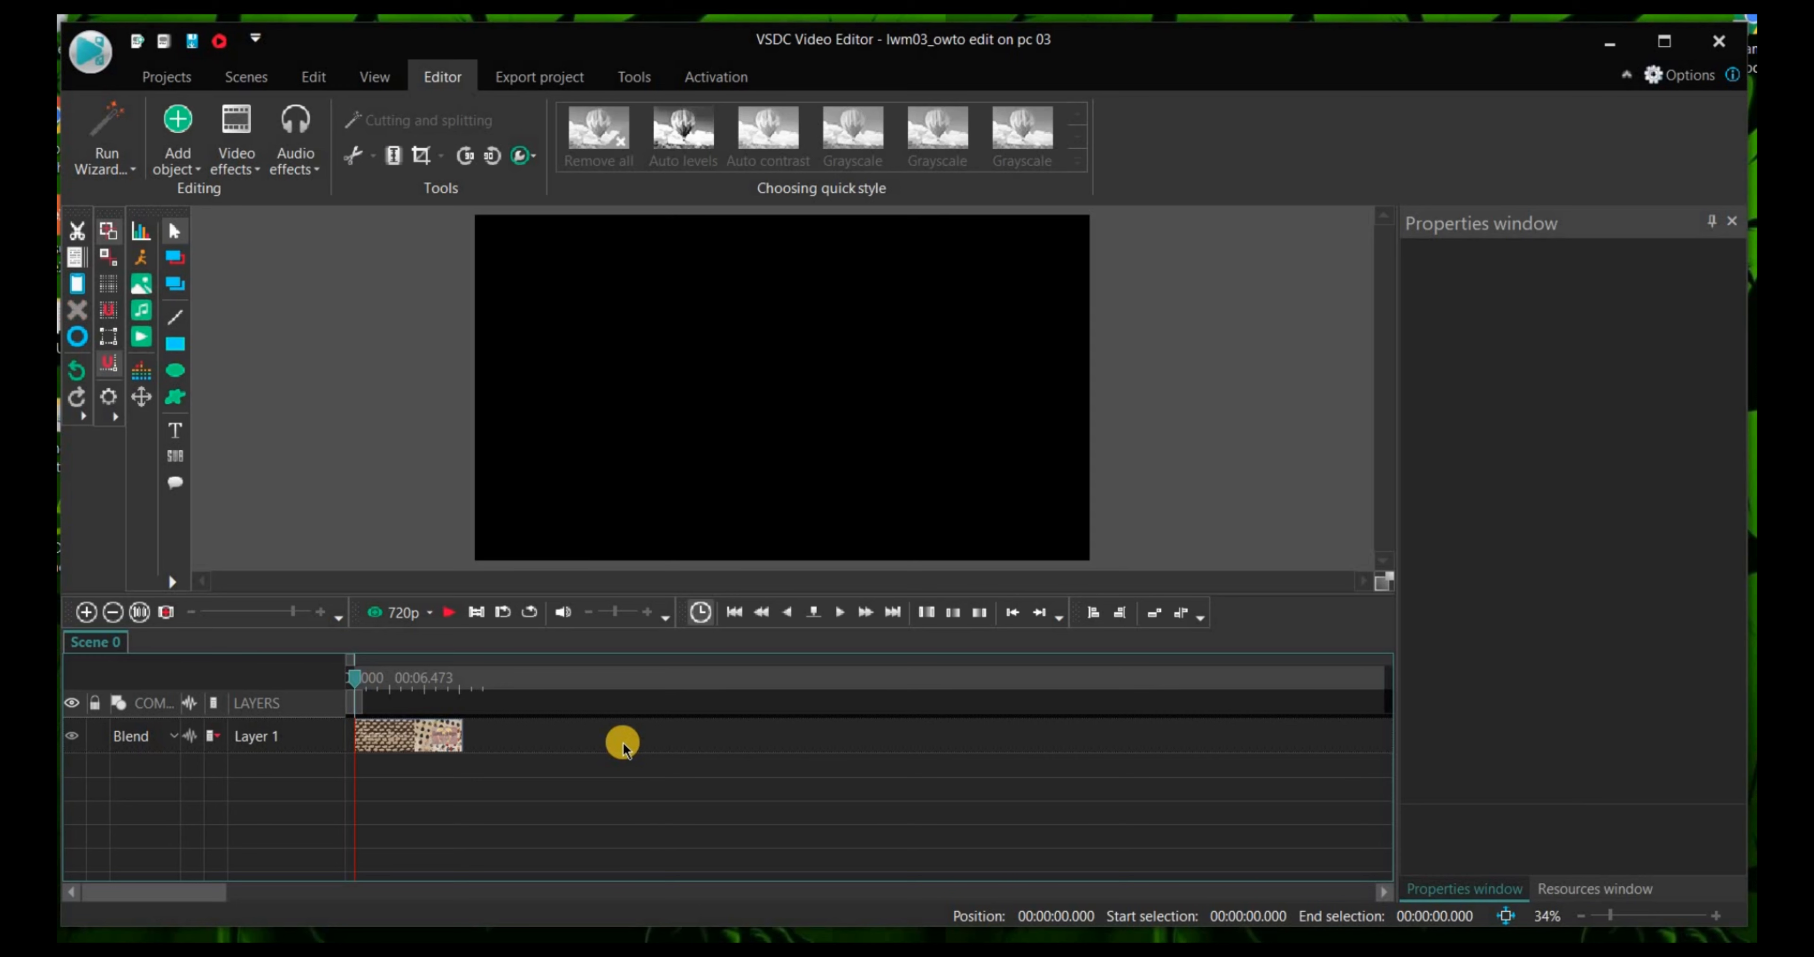
Step: Select the intro clip on Layer 1 and place the timeline cursor at its end, about 00:00:10
click(429, 746)
drag(355, 686, 464, 684)
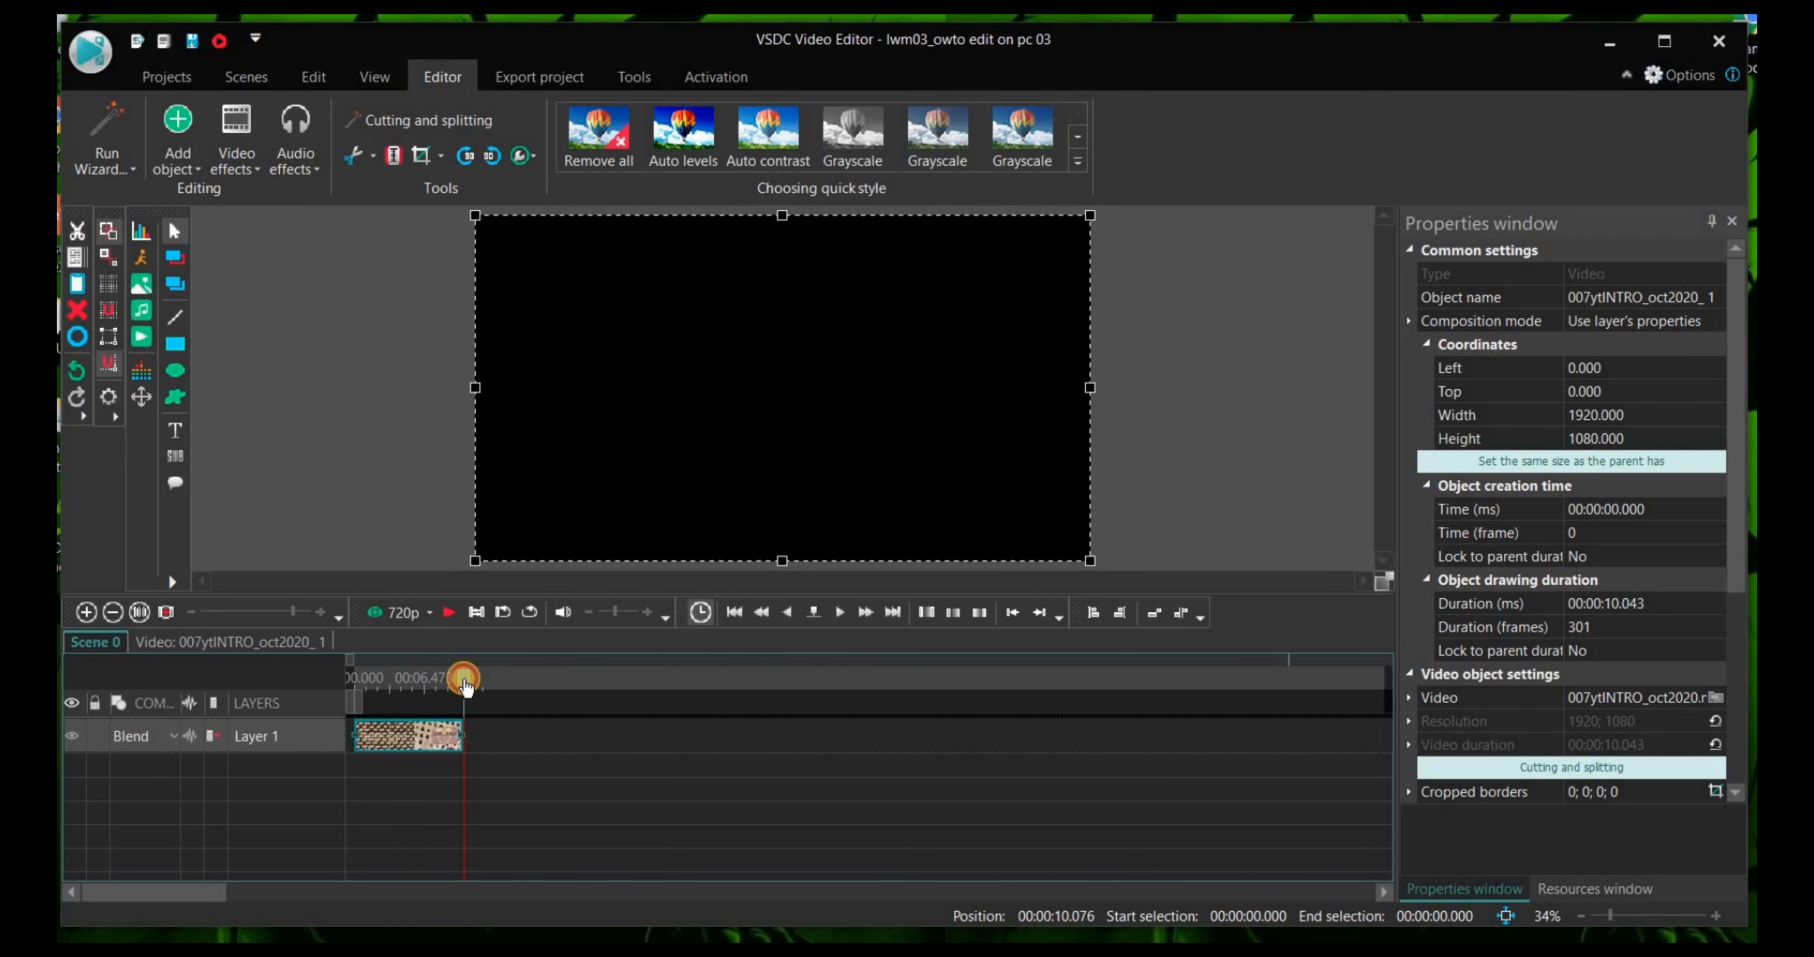
drag(463, 685, 461, 684)
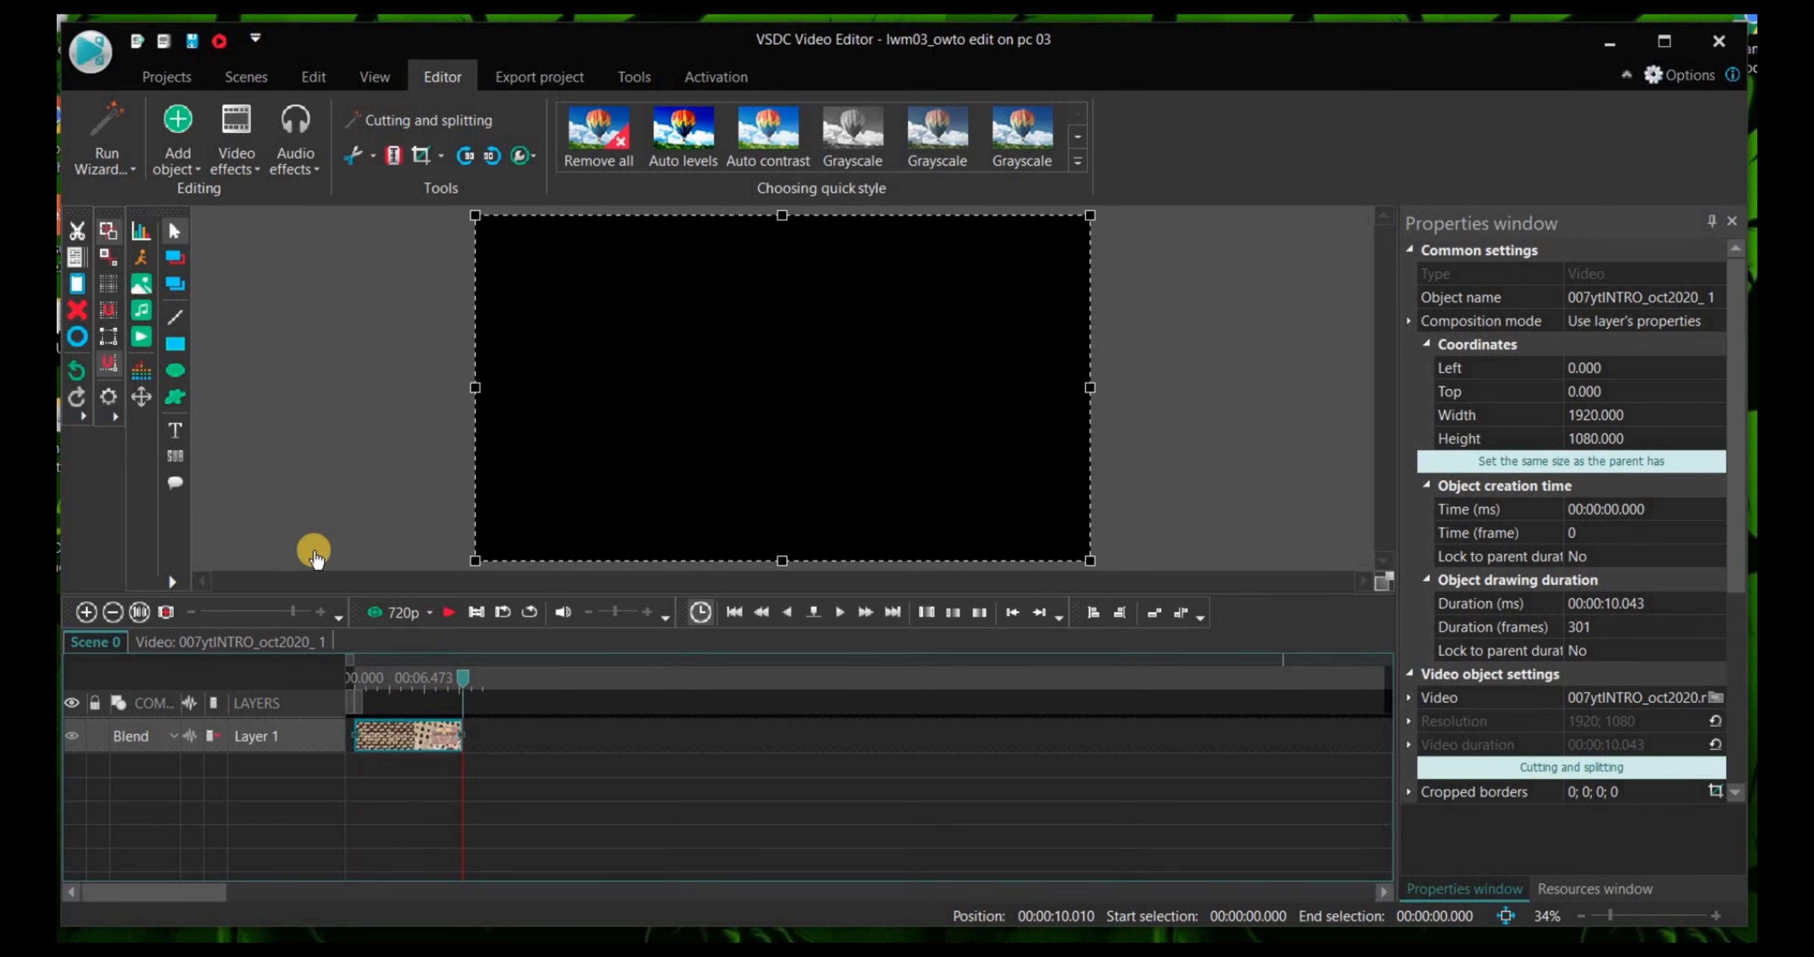
Step: Add 20201017_205651.mp4 after the intro clip, positioned from the cursor and inserted into the same layer
click(149, 334)
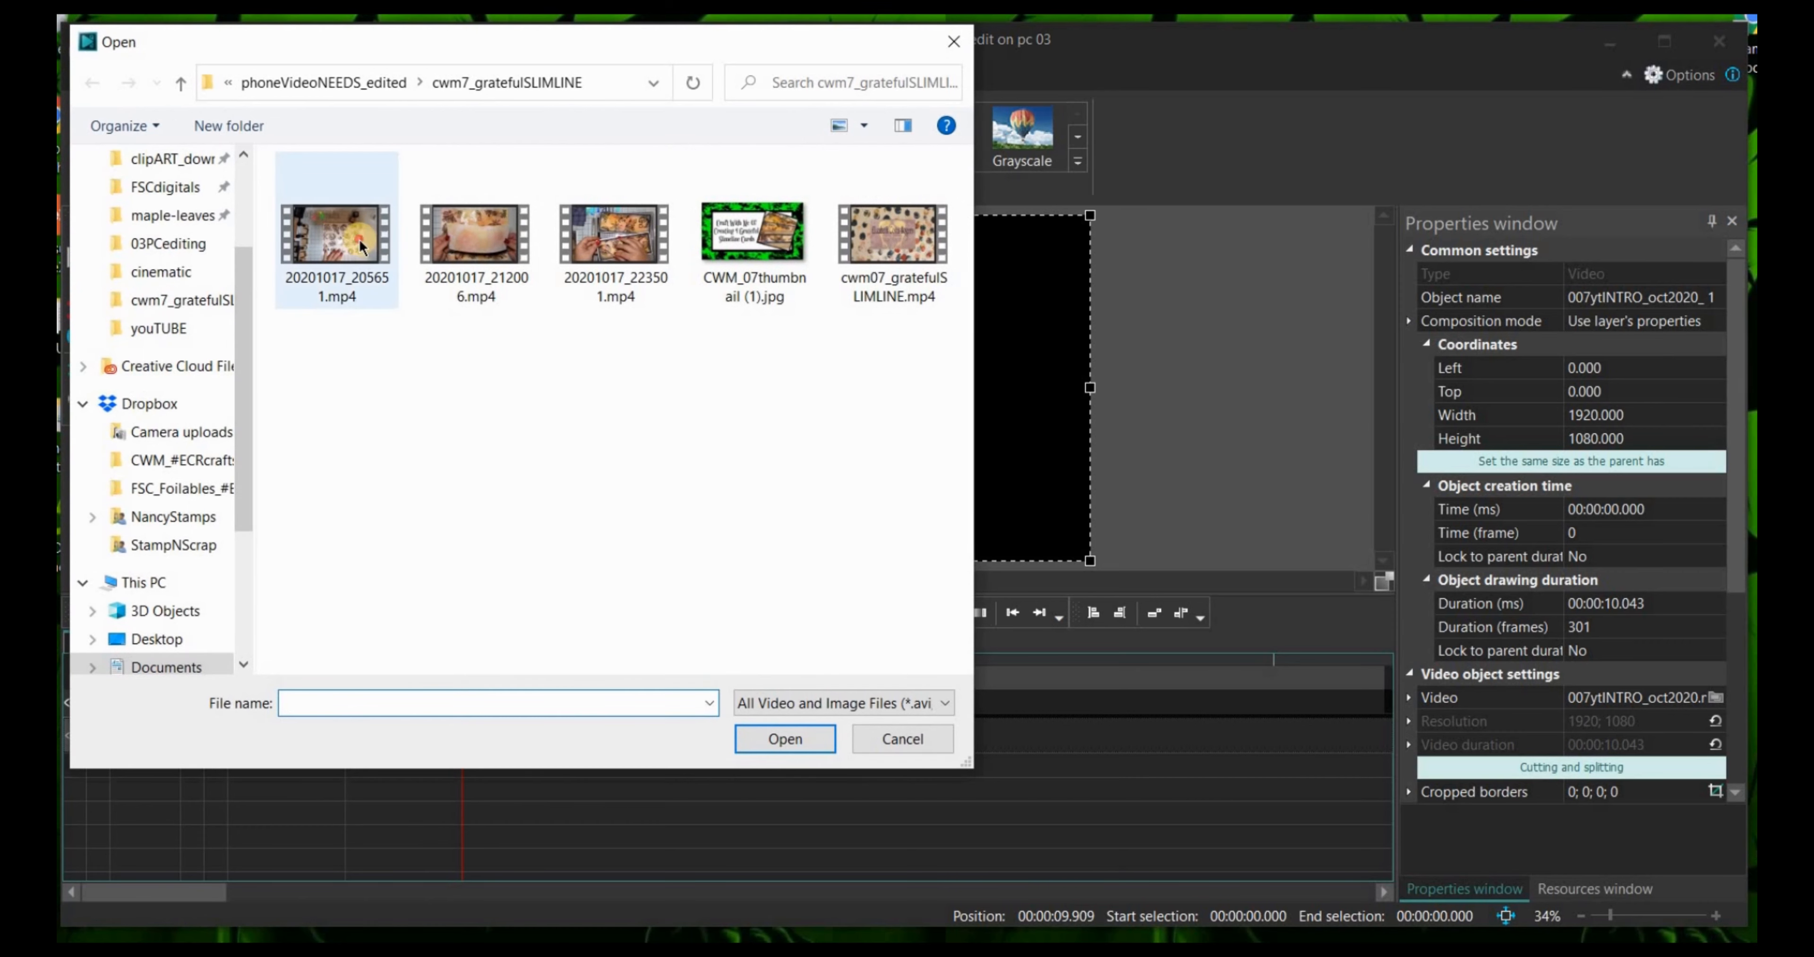
click(358, 239)
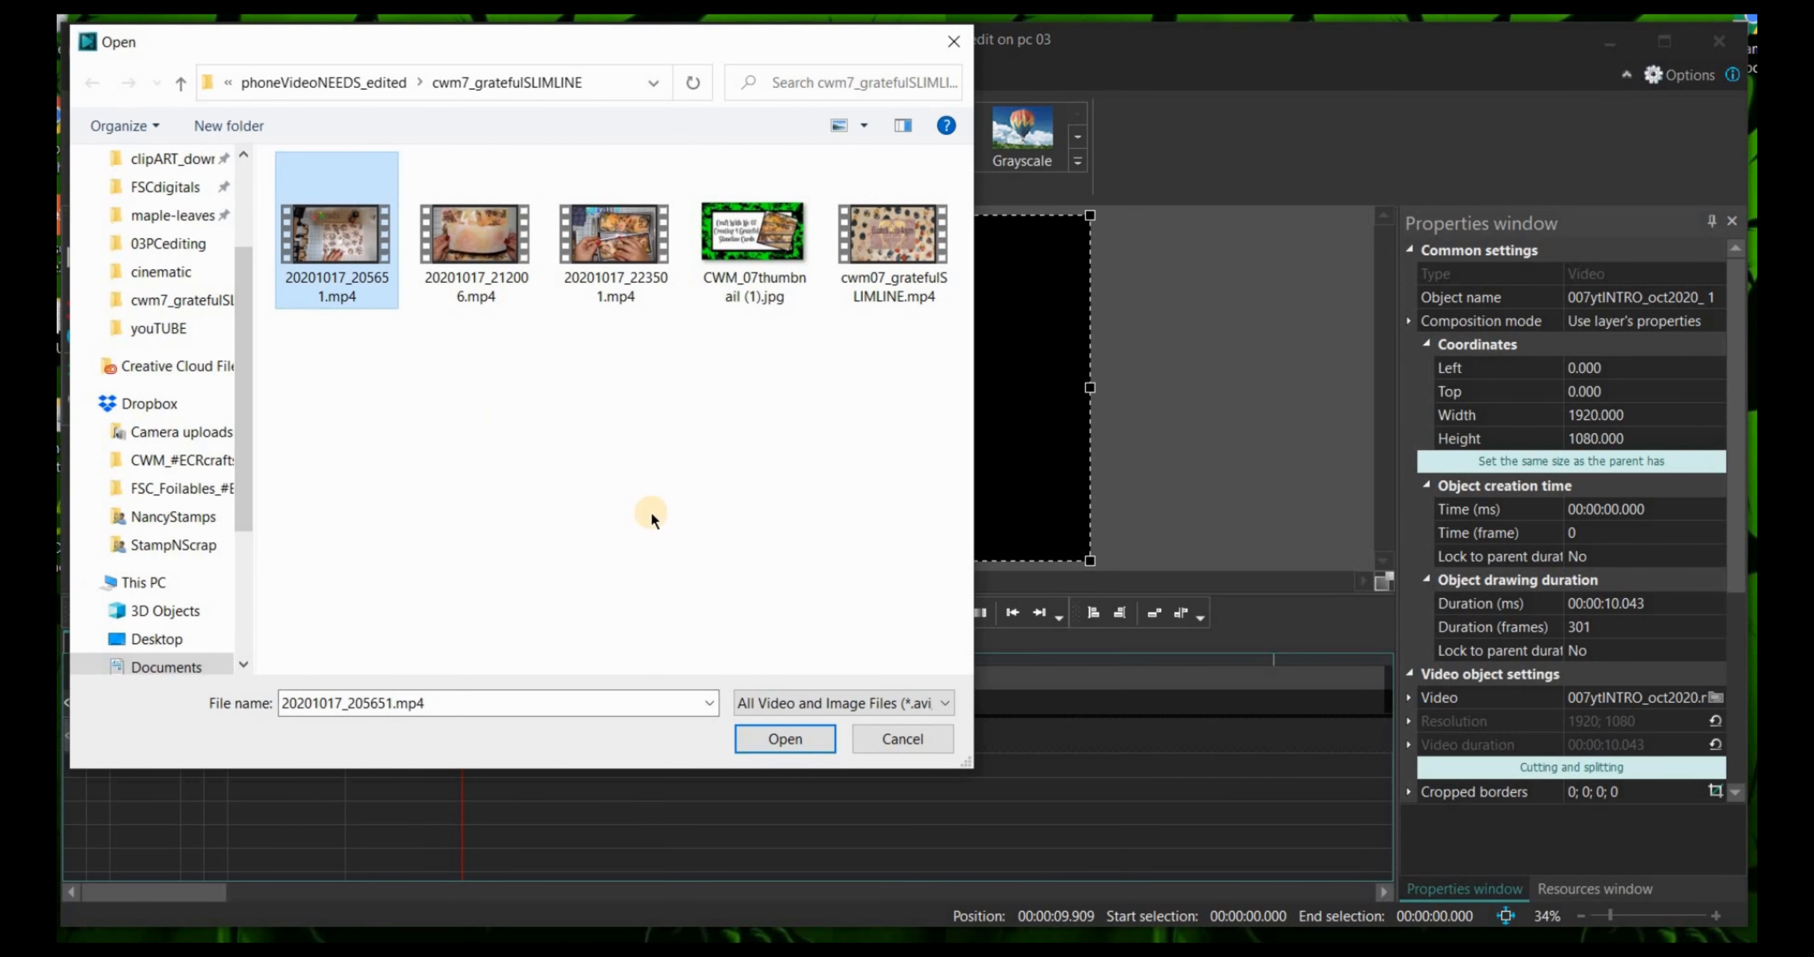
click(760, 740)
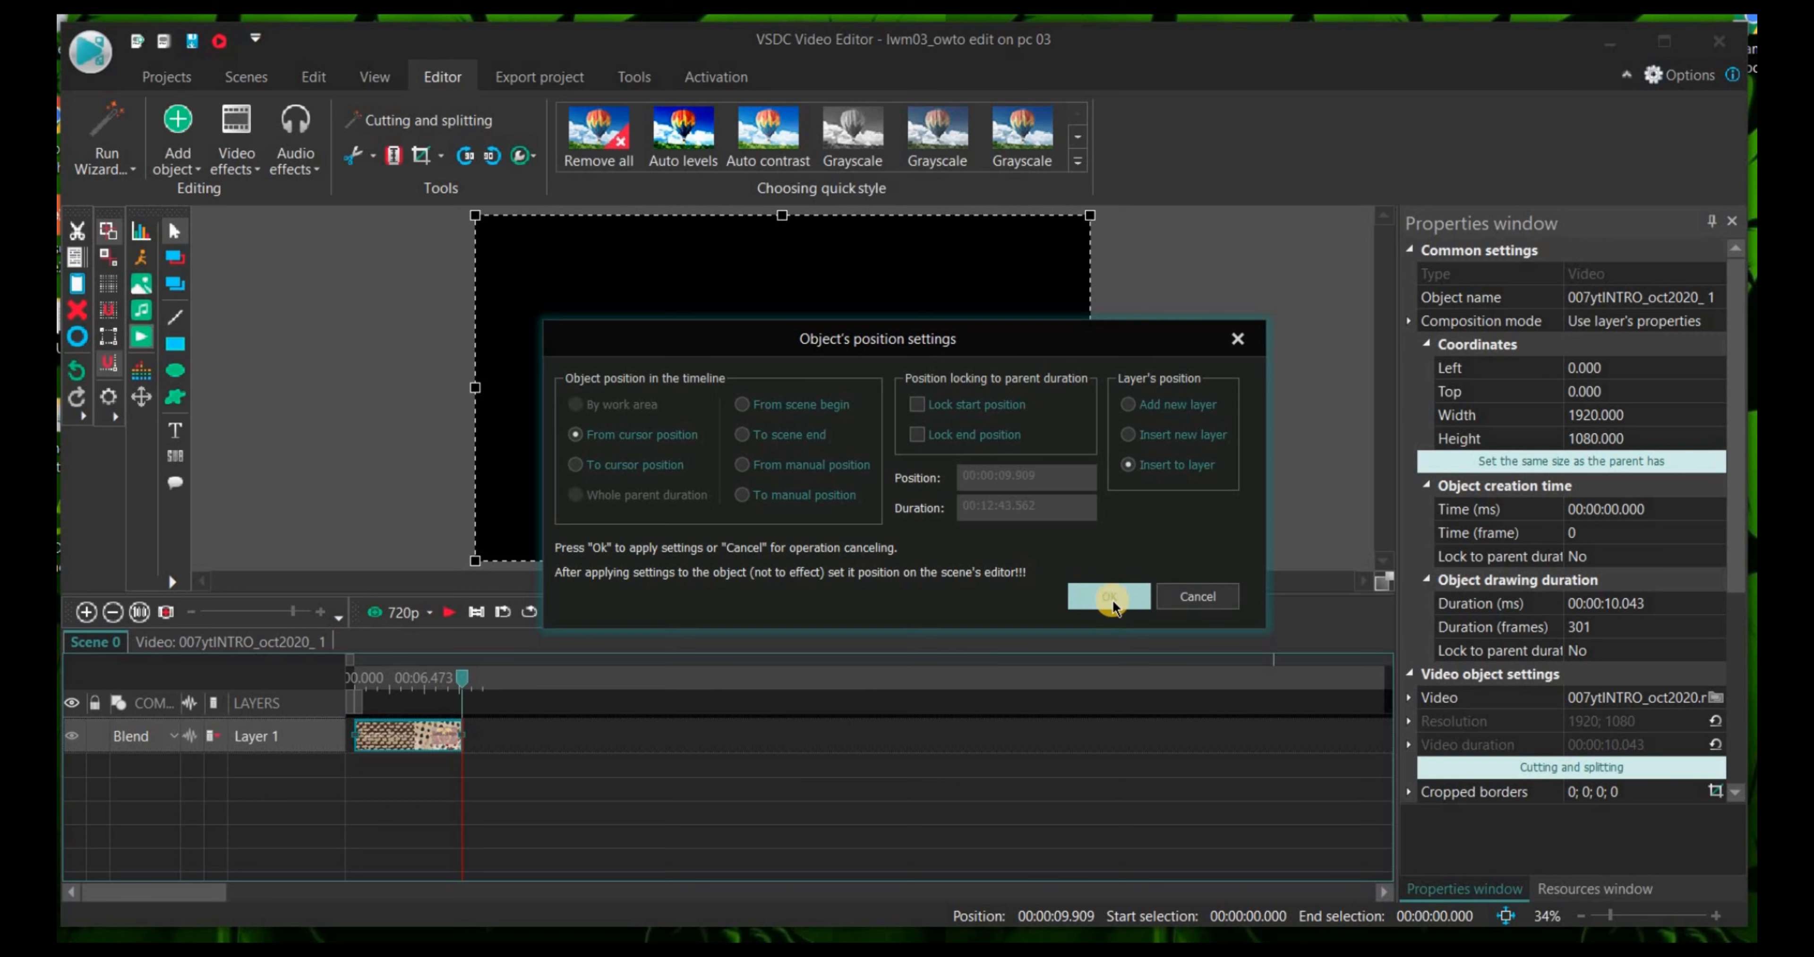
click(1111, 599)
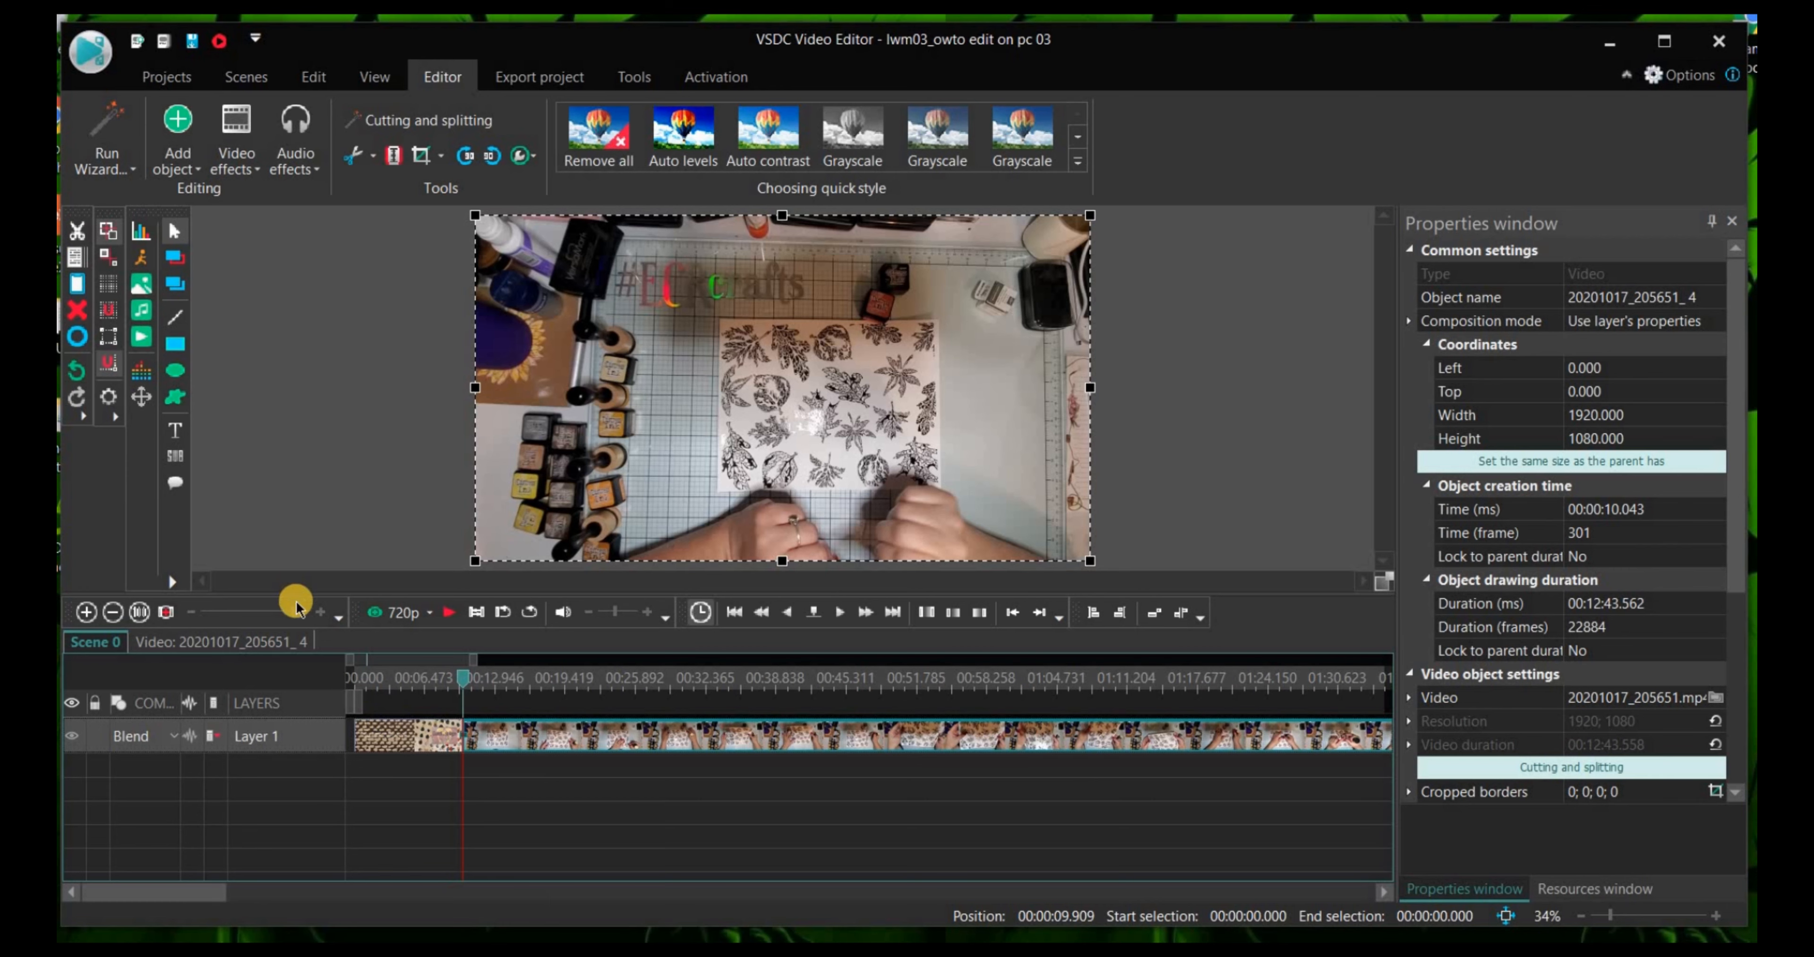
Step: Show the whole phone clip on the timeline, sample several of its frames, and place the cursor near its end at 00:12:48.534
drag(297, 613, 206, 612)
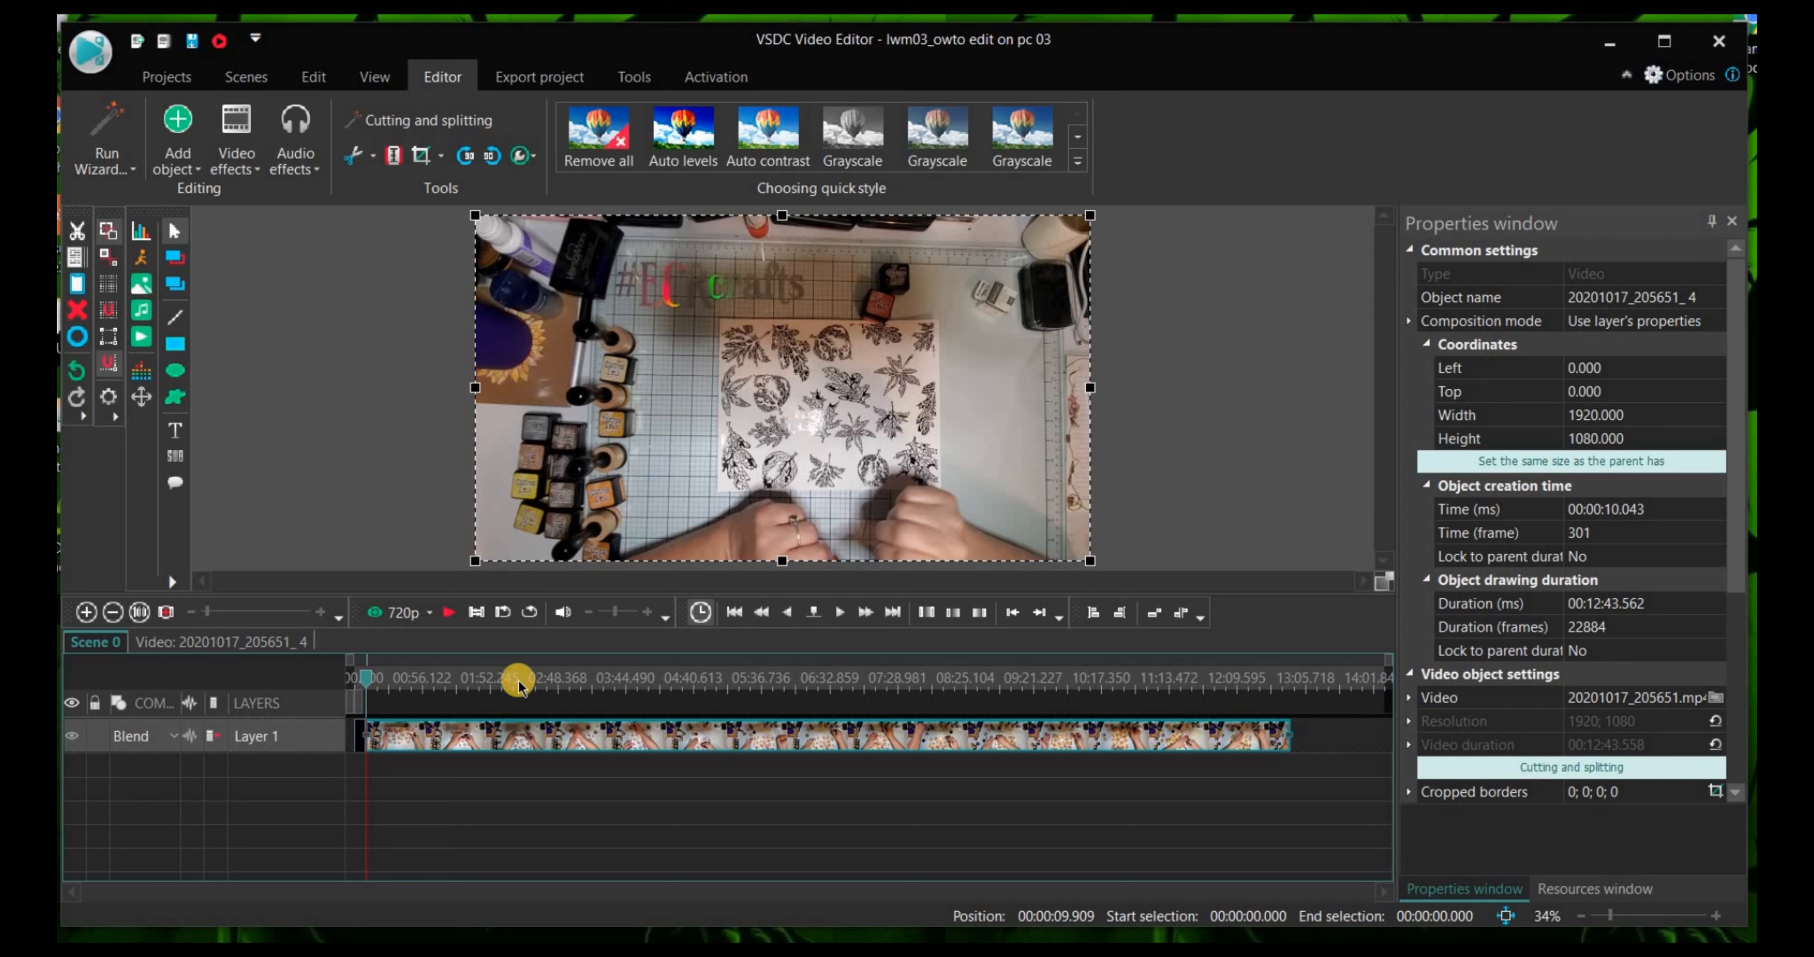
click(577, 686)
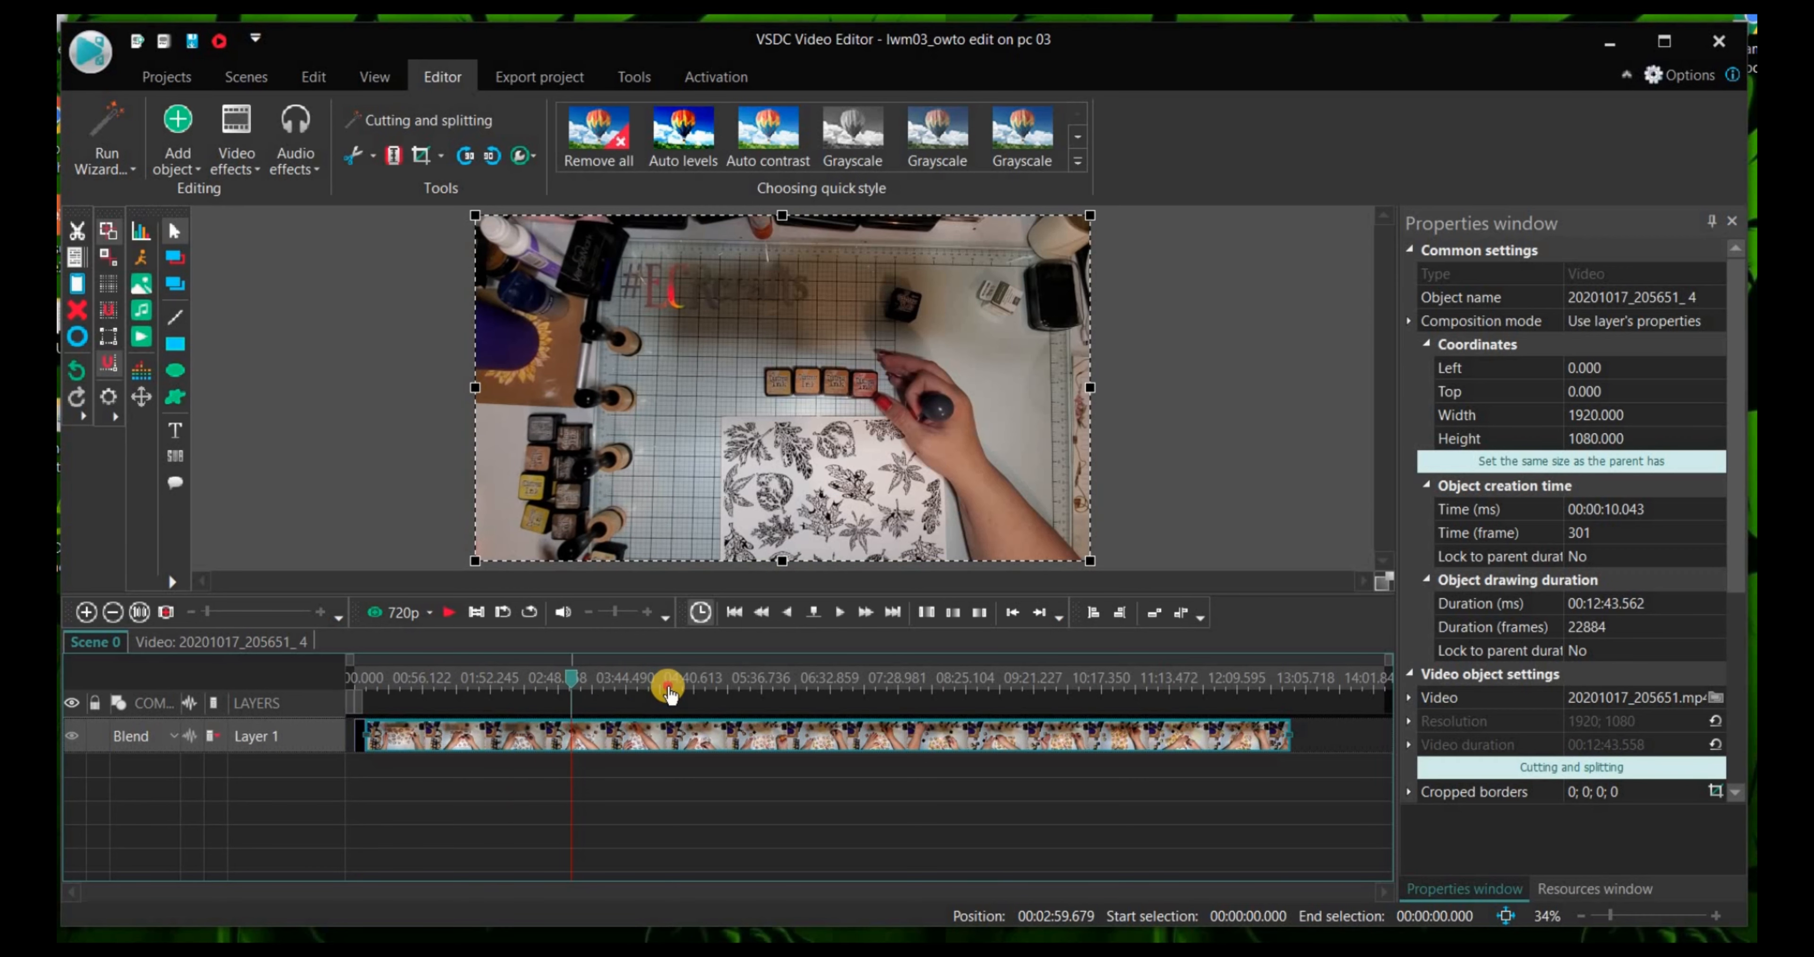
click(667, 686)
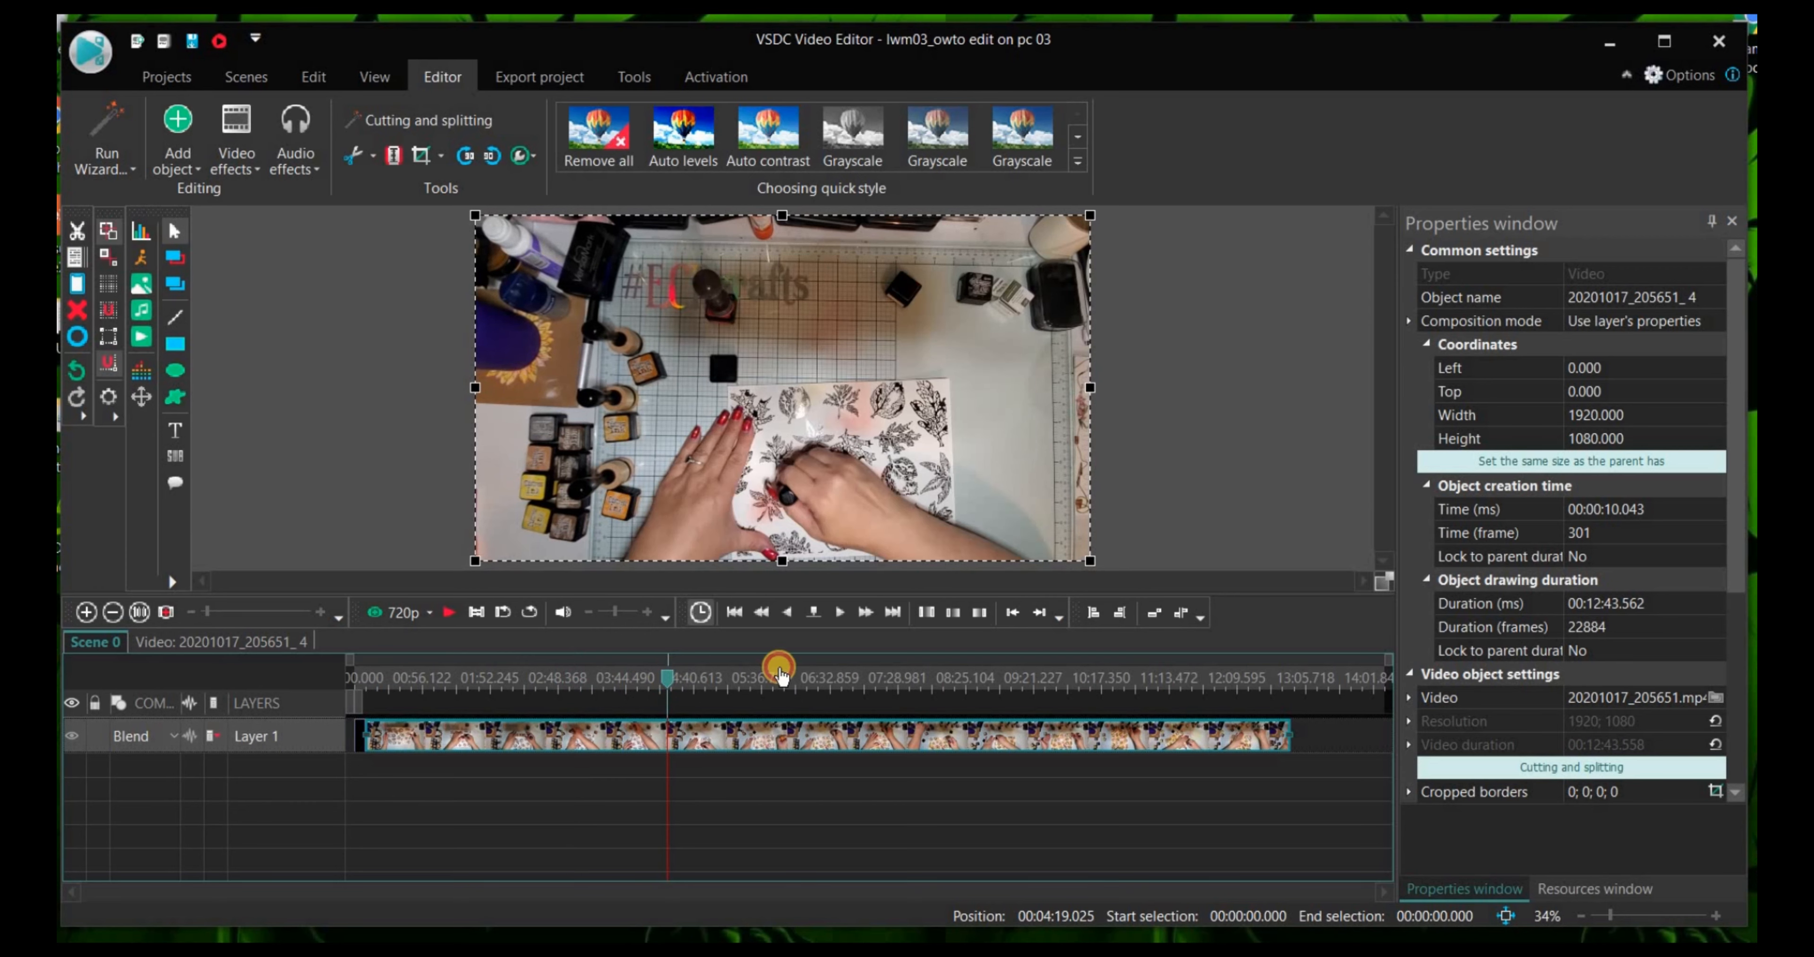
click(1092, 680)
mouse_move(1241, 661)
mouse_down()
mouse_move(1284, 658)
mouse_move(1292, 672)
mouse_move(1263, 687)
mouse_up()
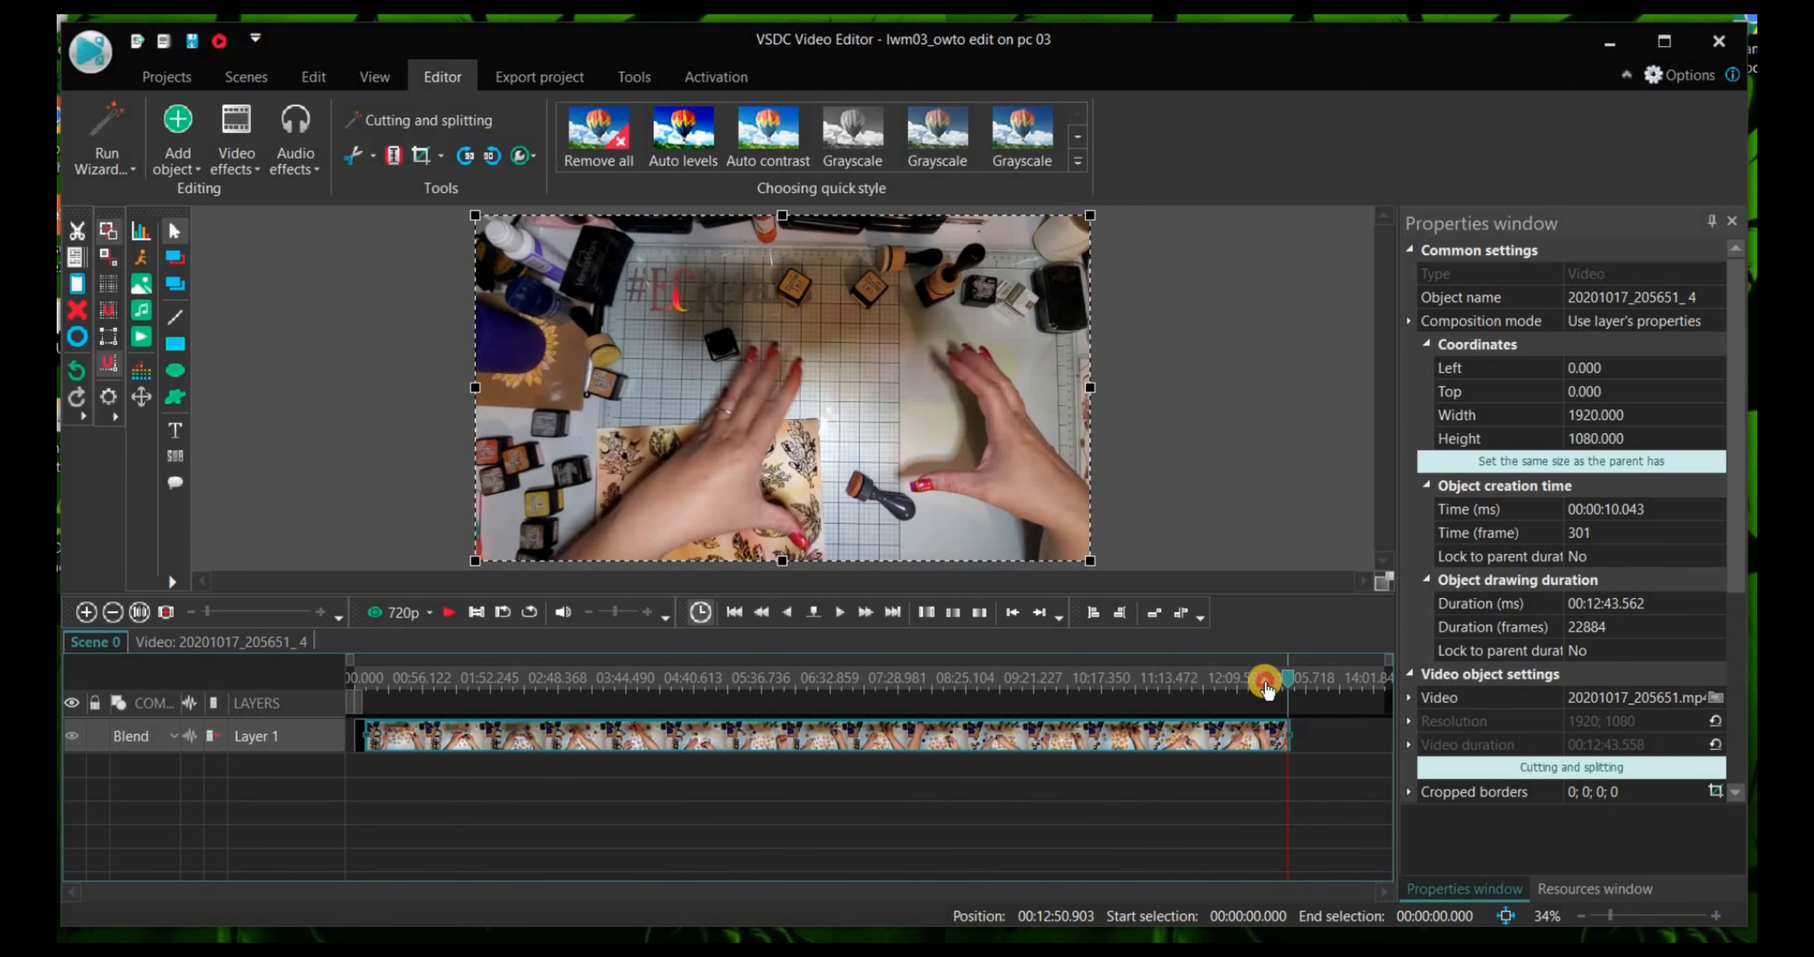
click(1295, 680)
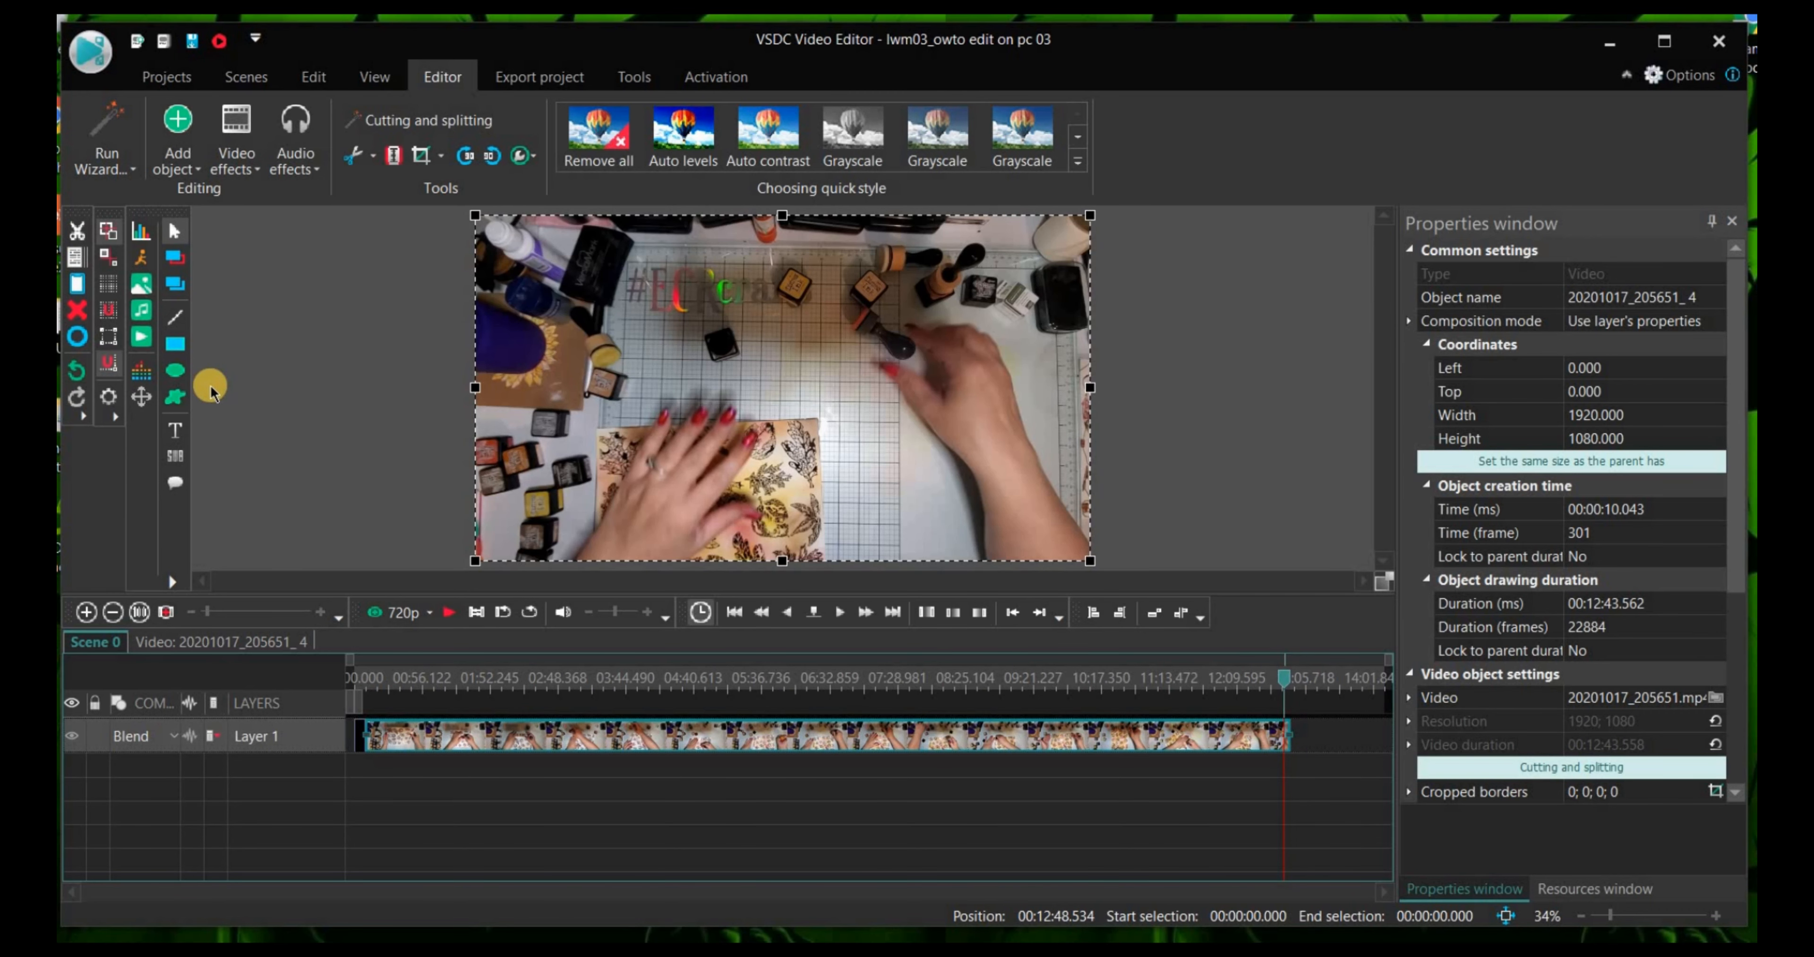
Step: Import 20201017_212006.mp4 and 20201017_223501.mp4 together as a video sequence from the cwm7_gratefulSLIMLINE folder
click(147, 335)
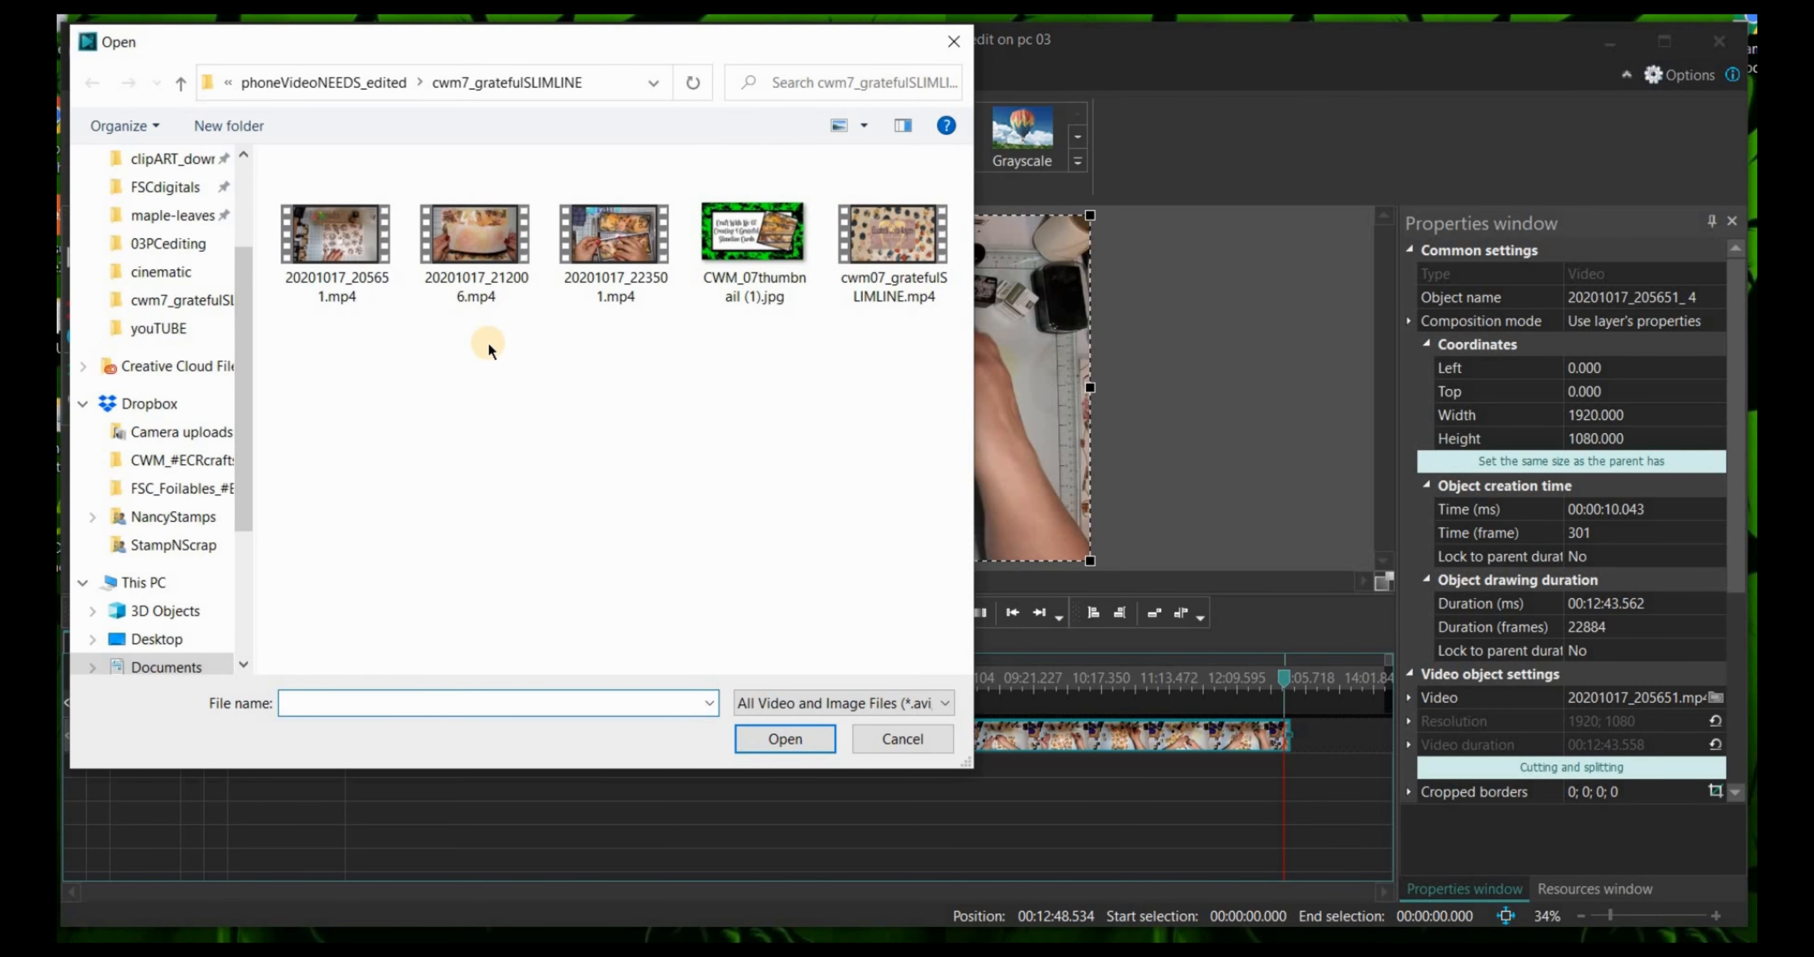
click(477, 251)
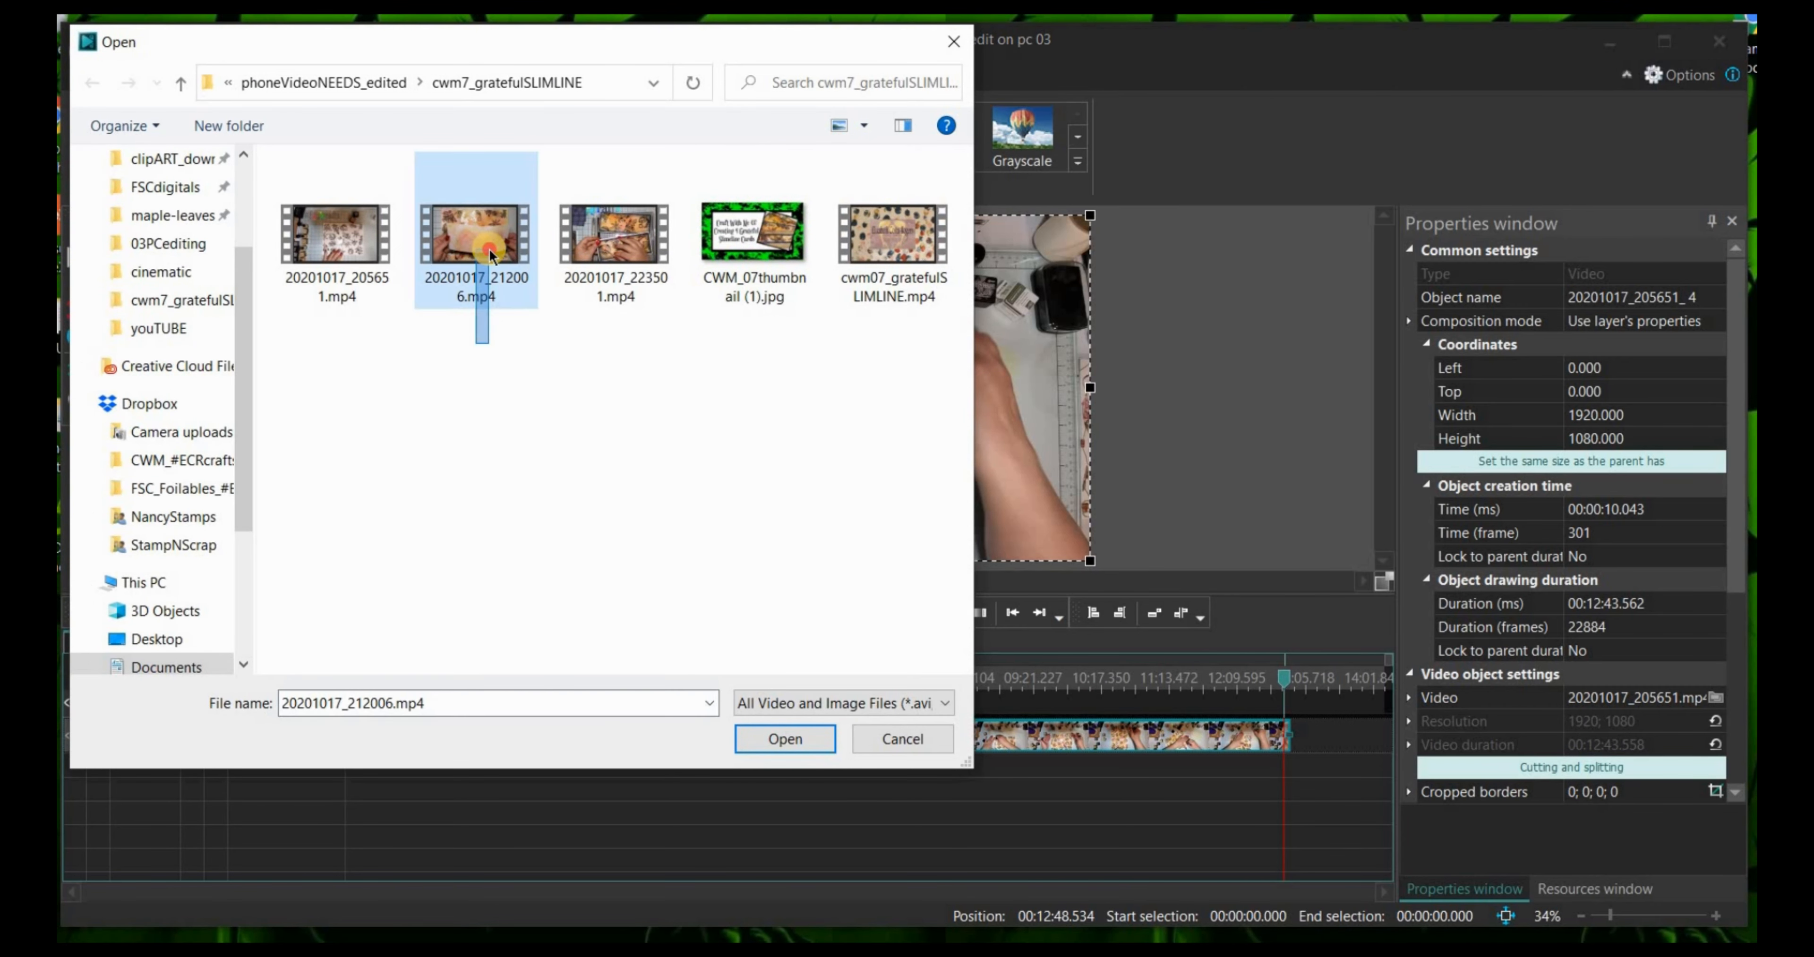
drag(488, 344, 621, 257)
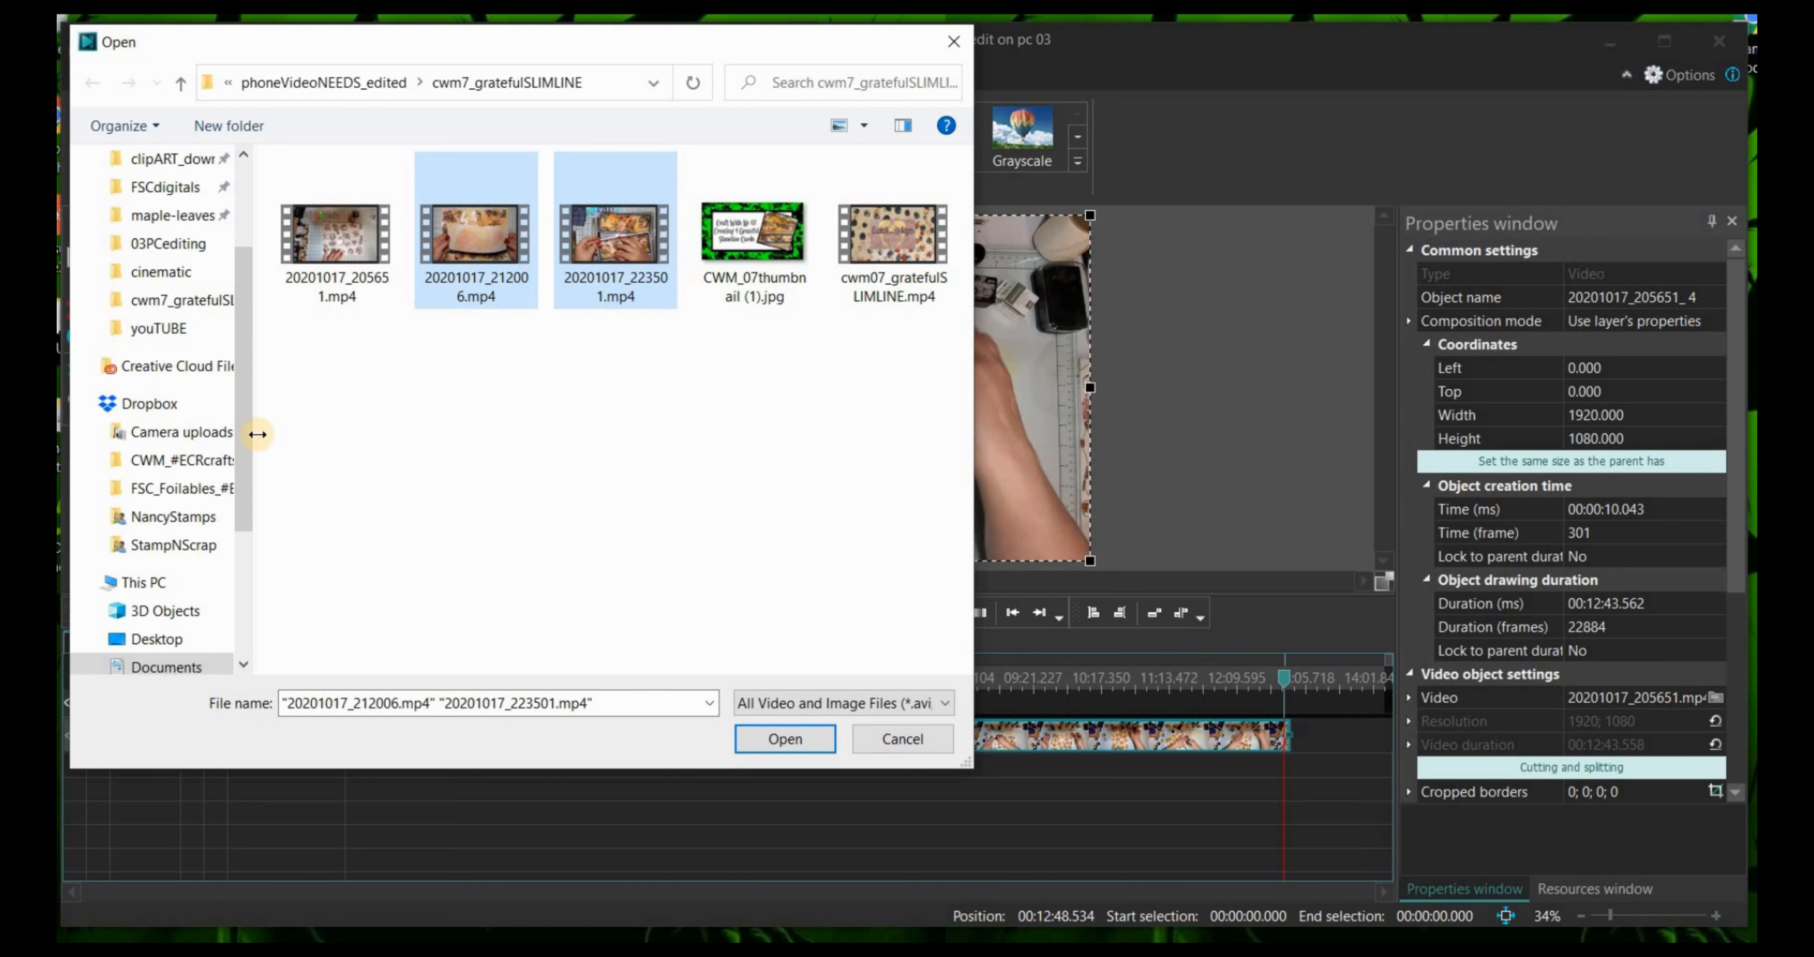
drag(321, 388, 626, 285)
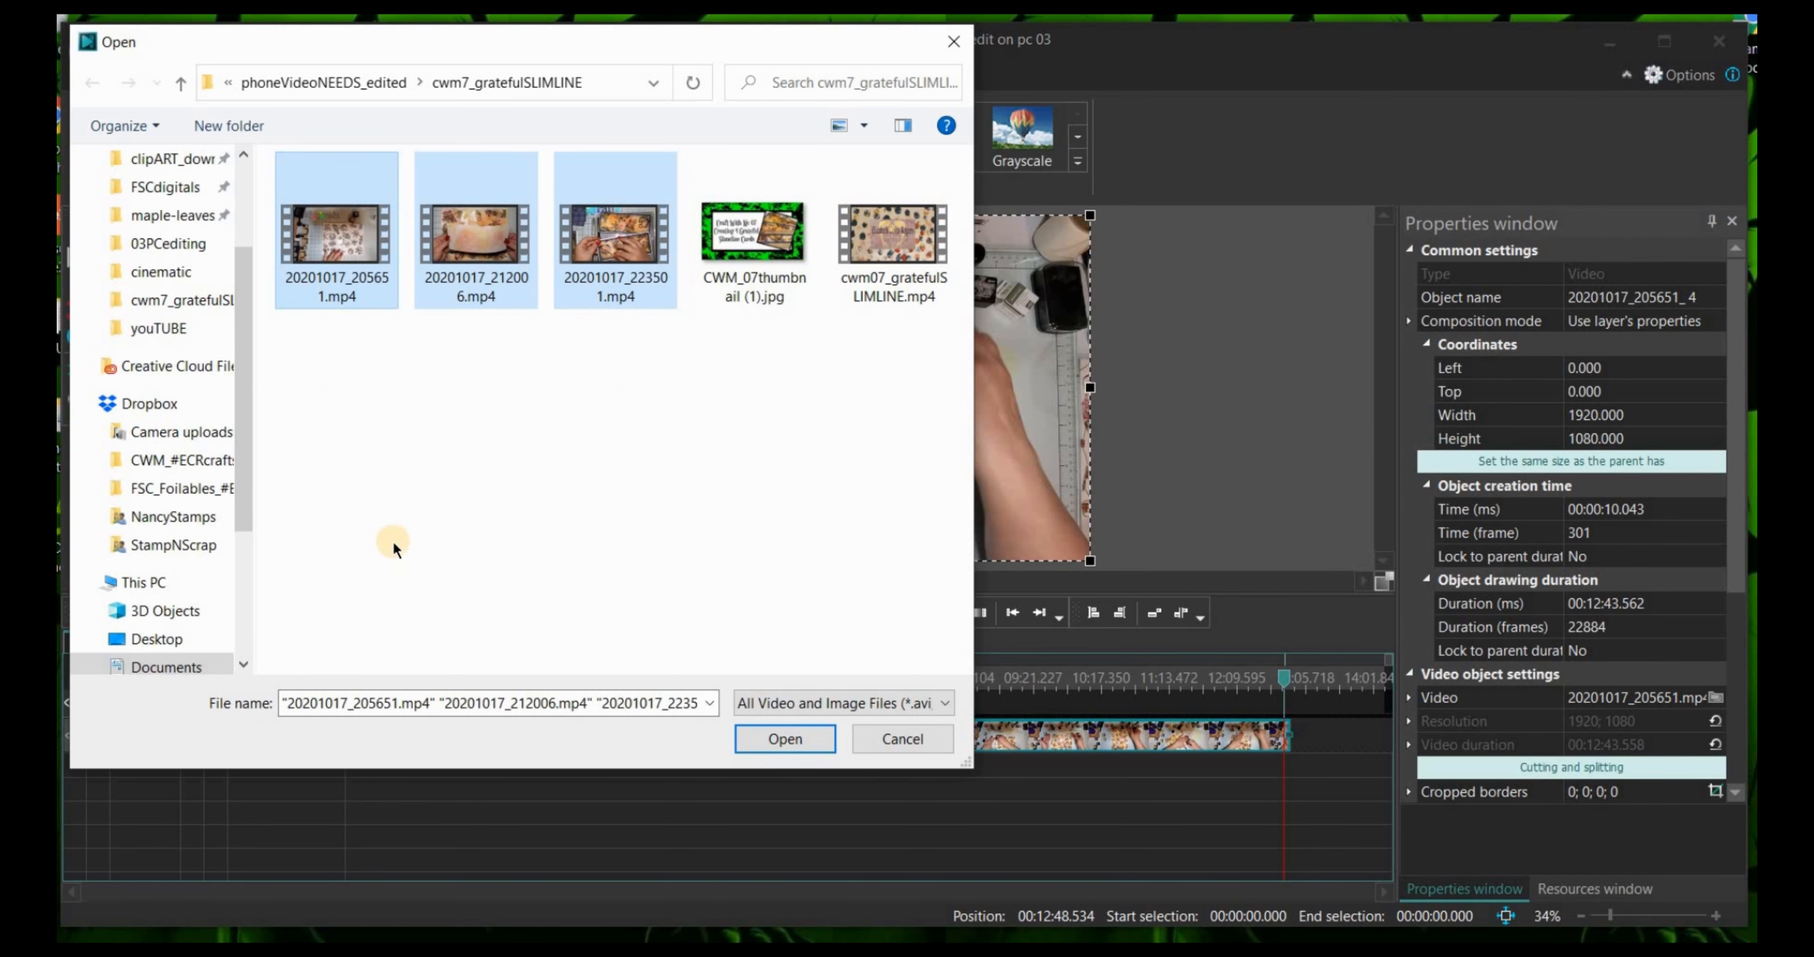
drag(477, 361, 638, 236)
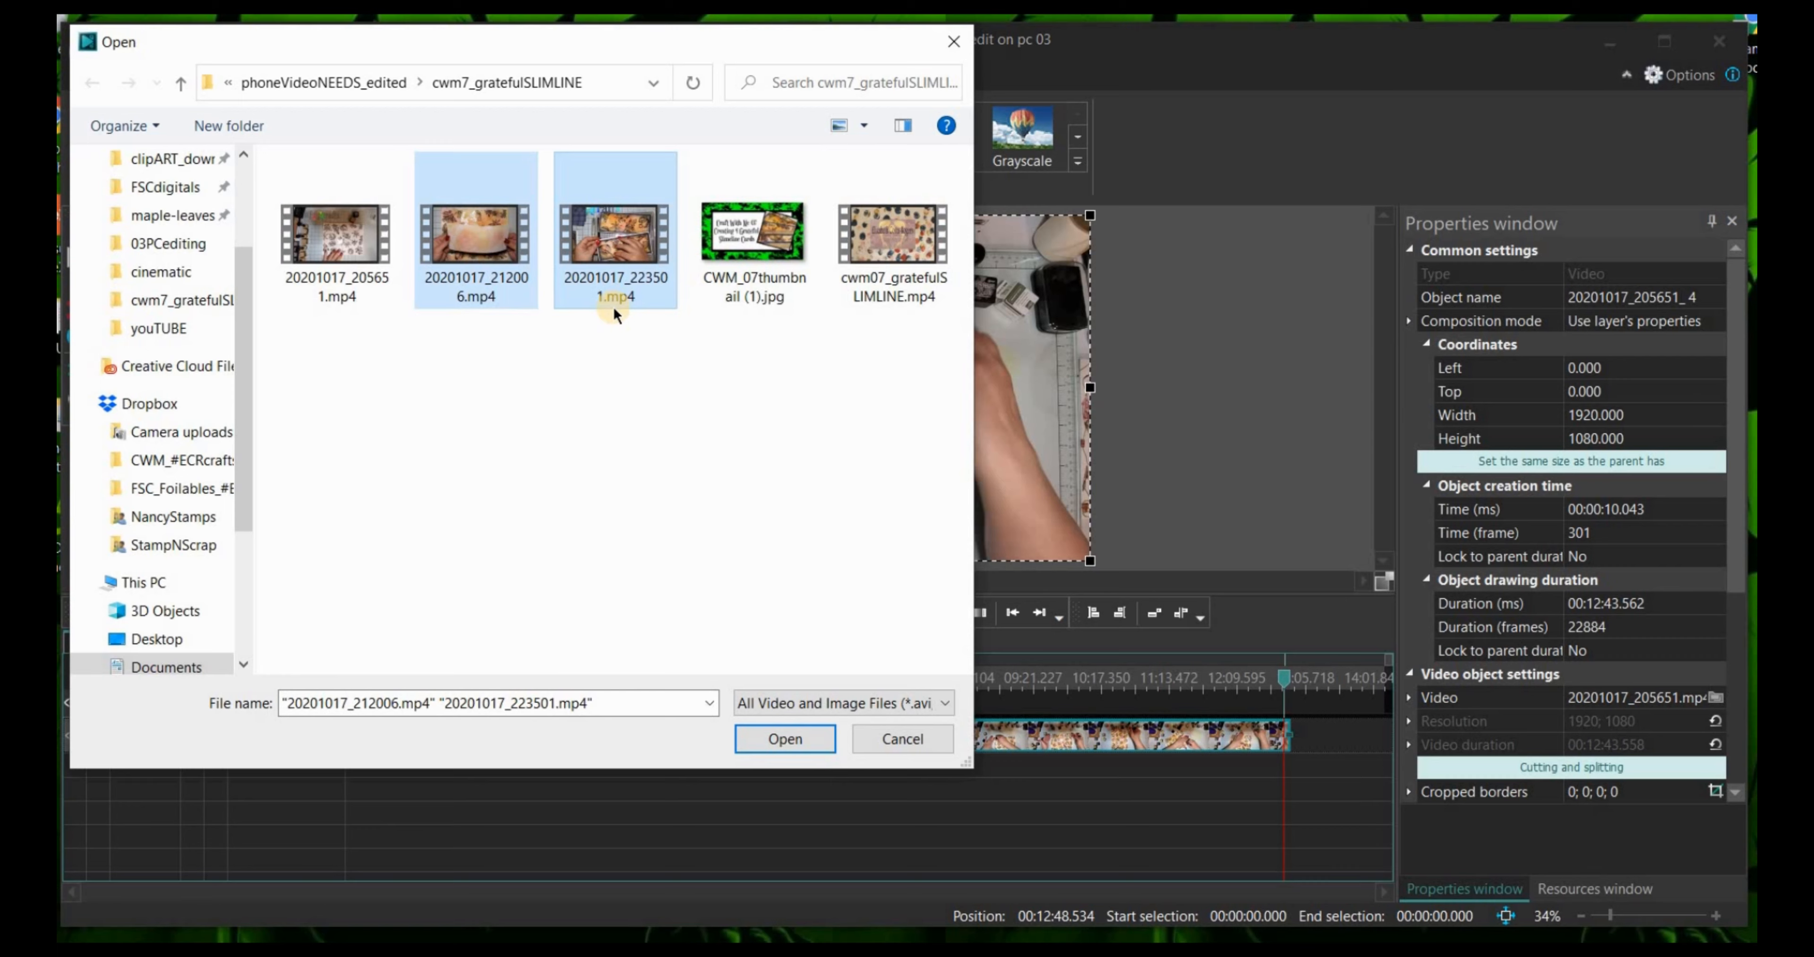
click(785, 739)
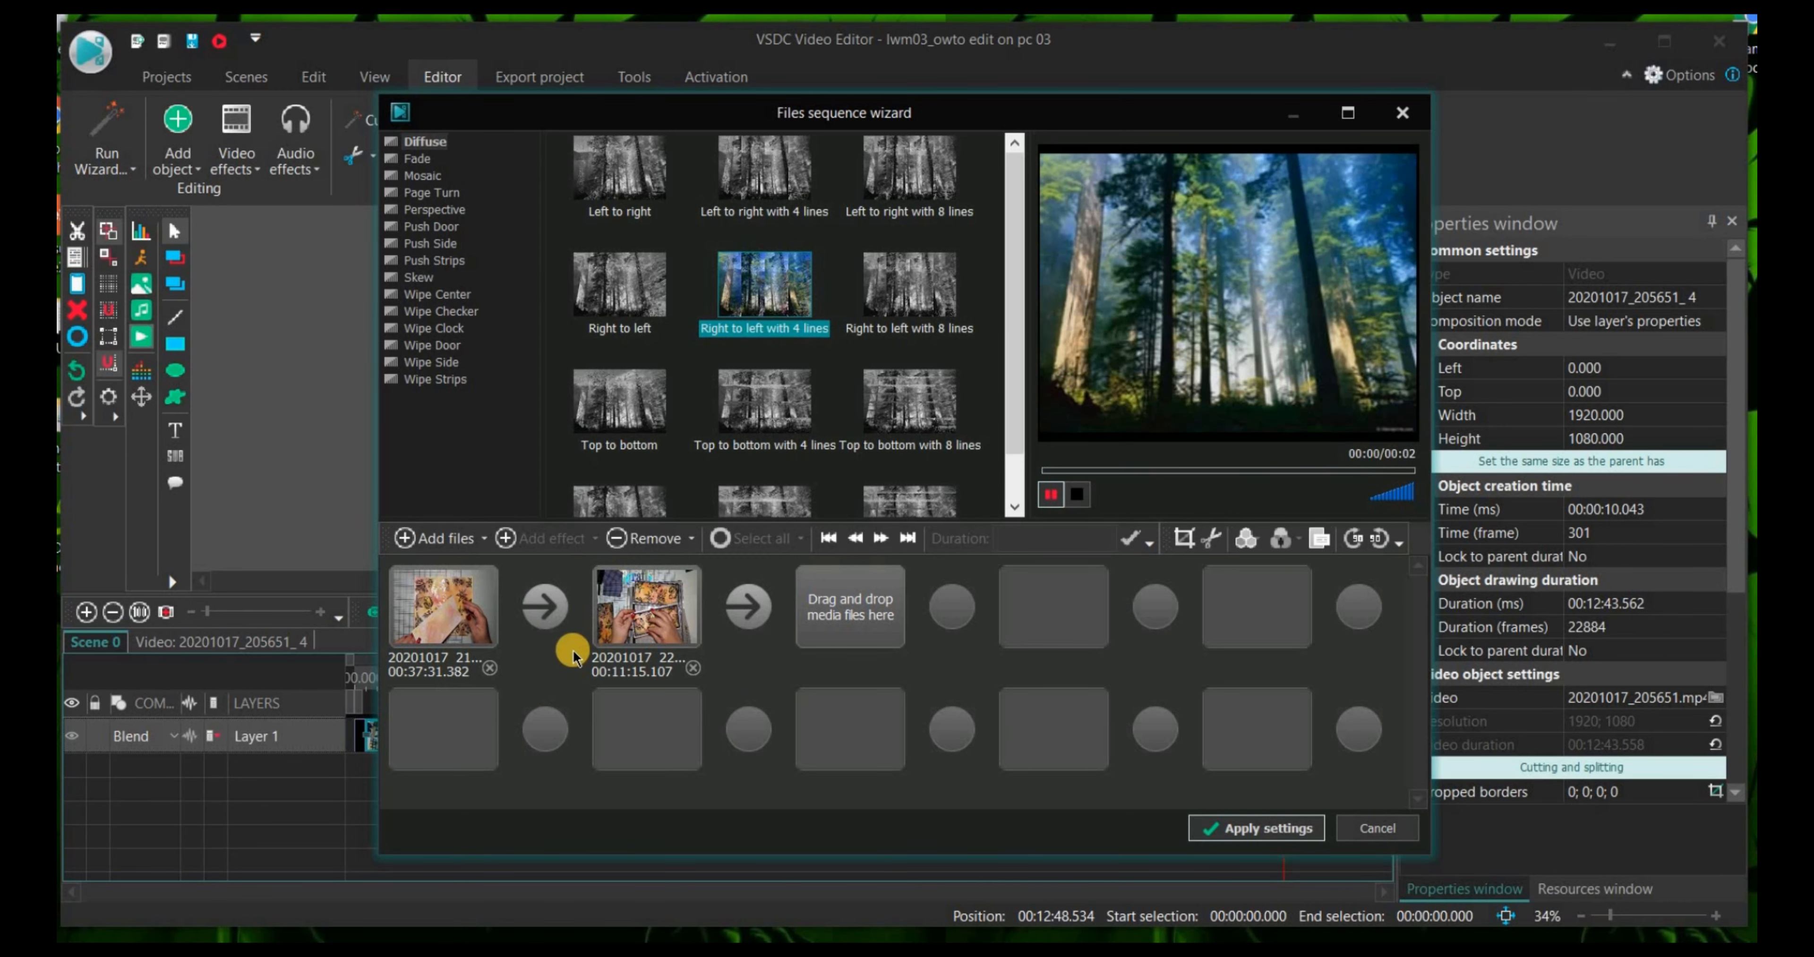
Step: Put the 20201017_223501 clip ahead of the 20201017_212006 clip in the file sequence and apply it to the timeline
click(656, 619)
drag(657, 619, 451, 605)
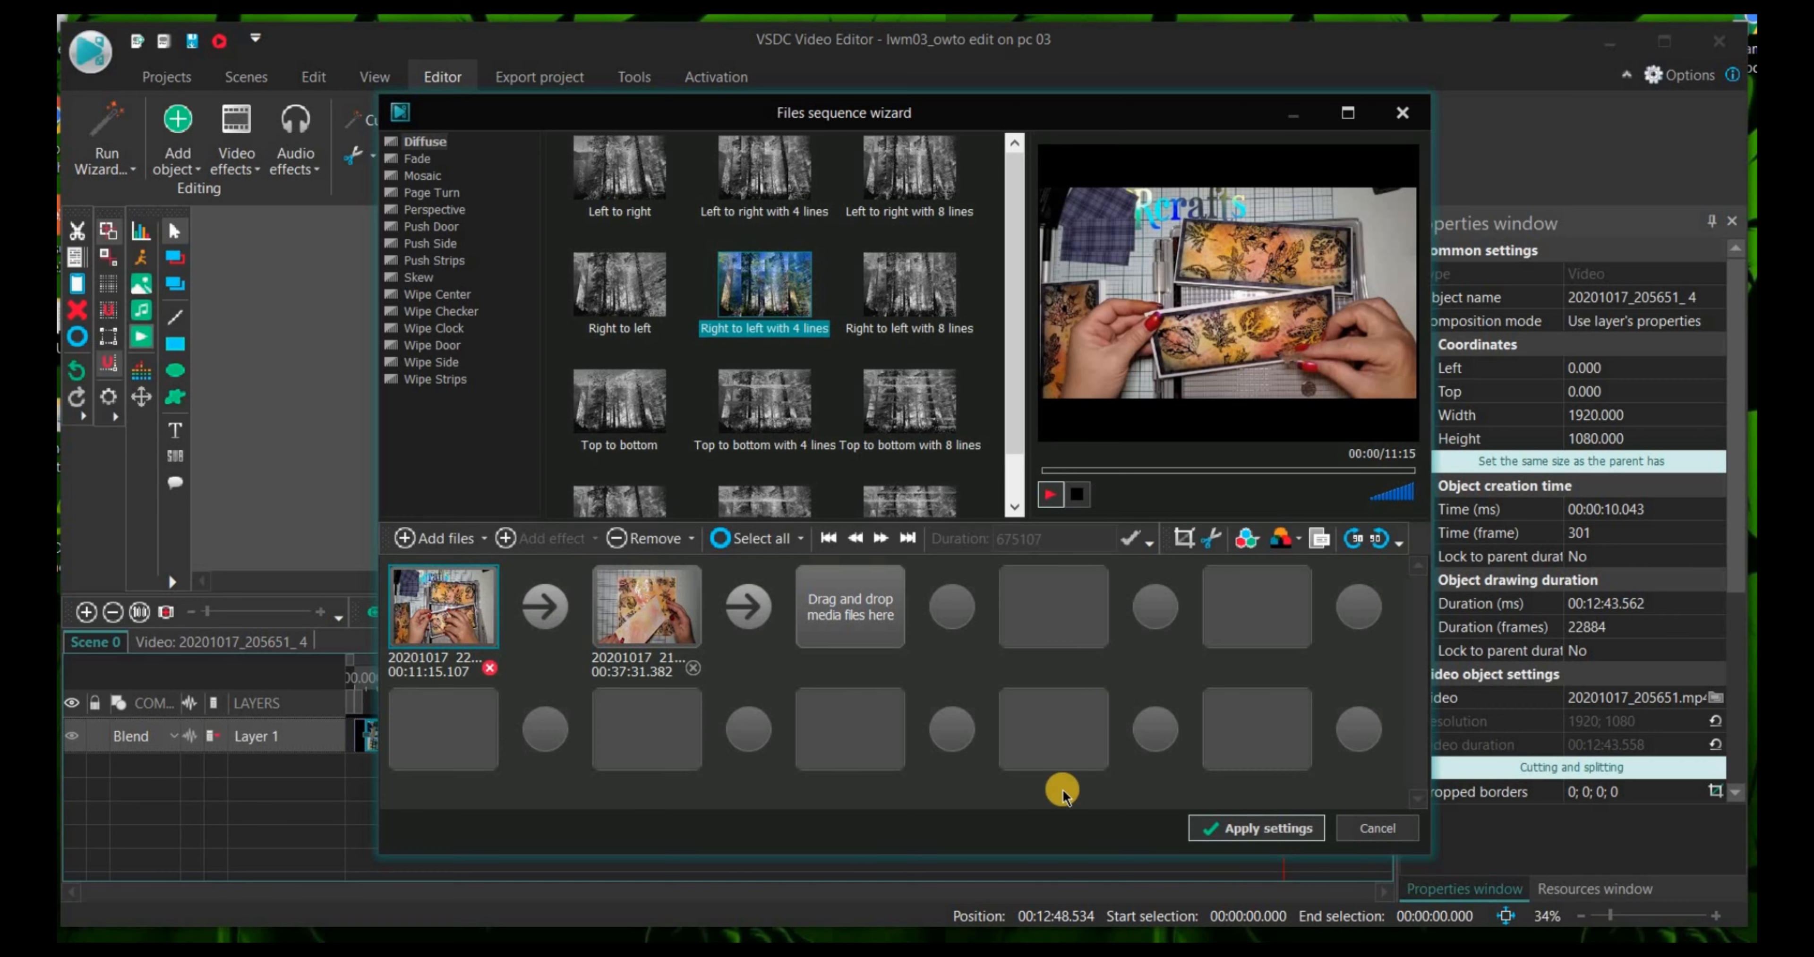
click(1231, 830)
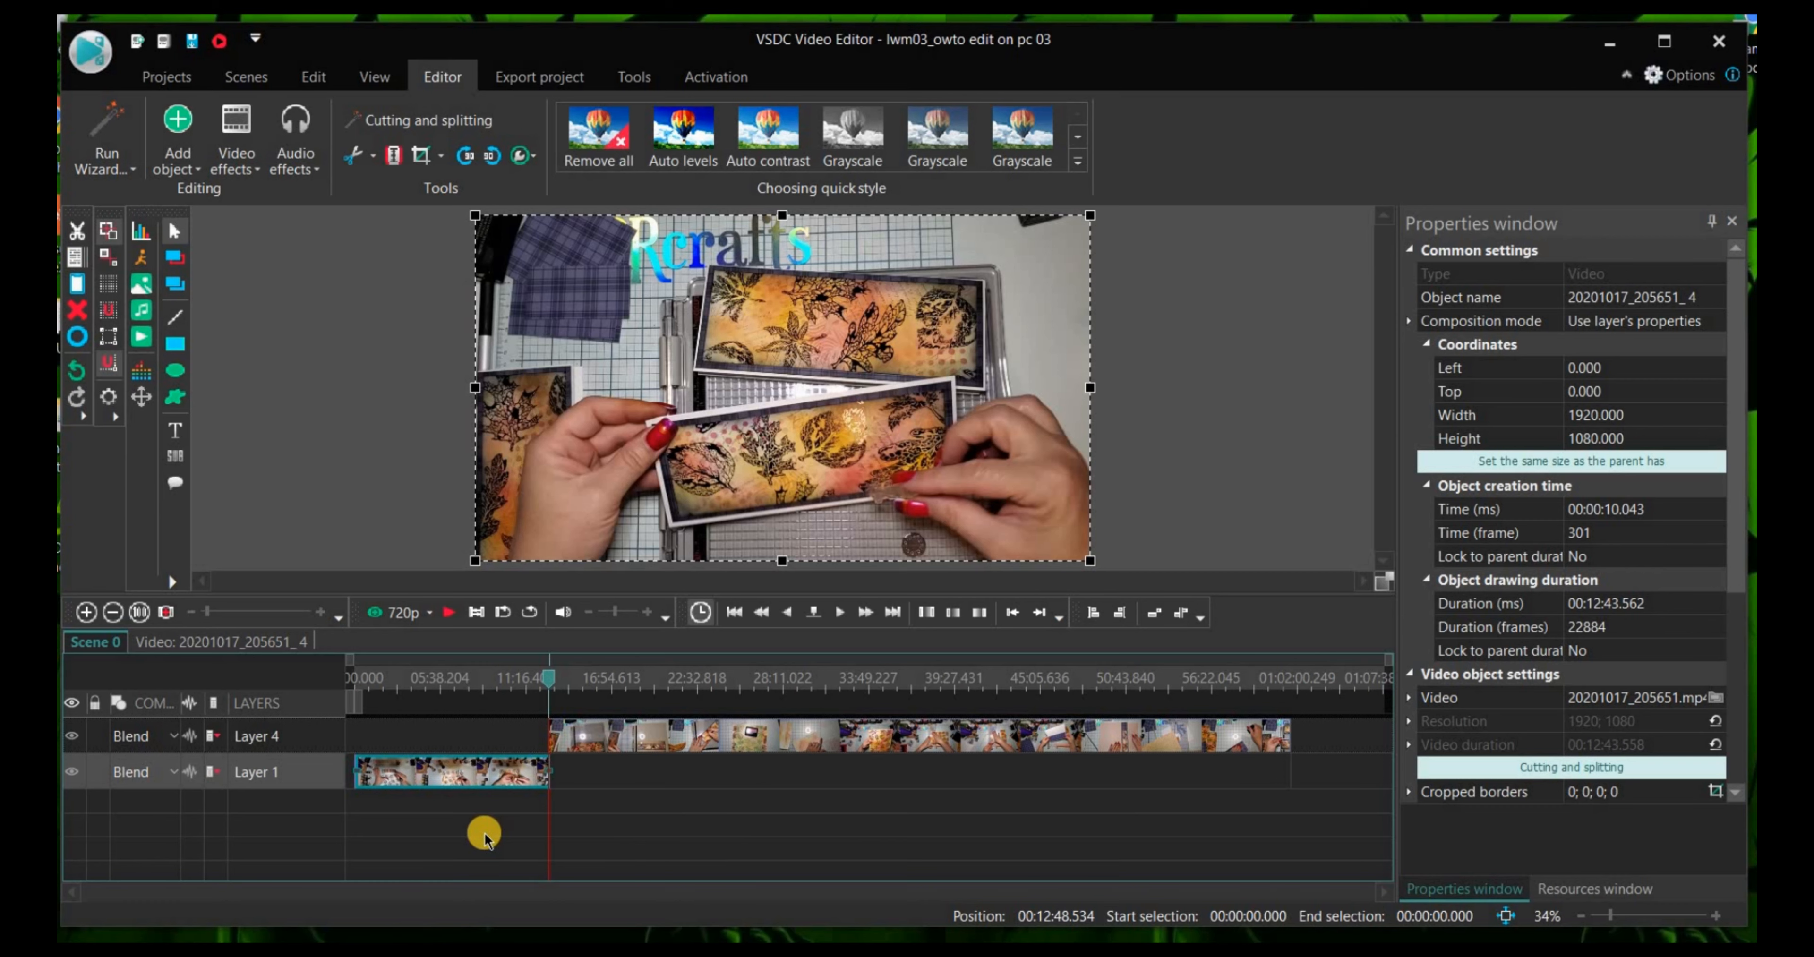
Step: Return the timeline cursor to the beginning of the scene at 00:00:00.000
click(541, 677)
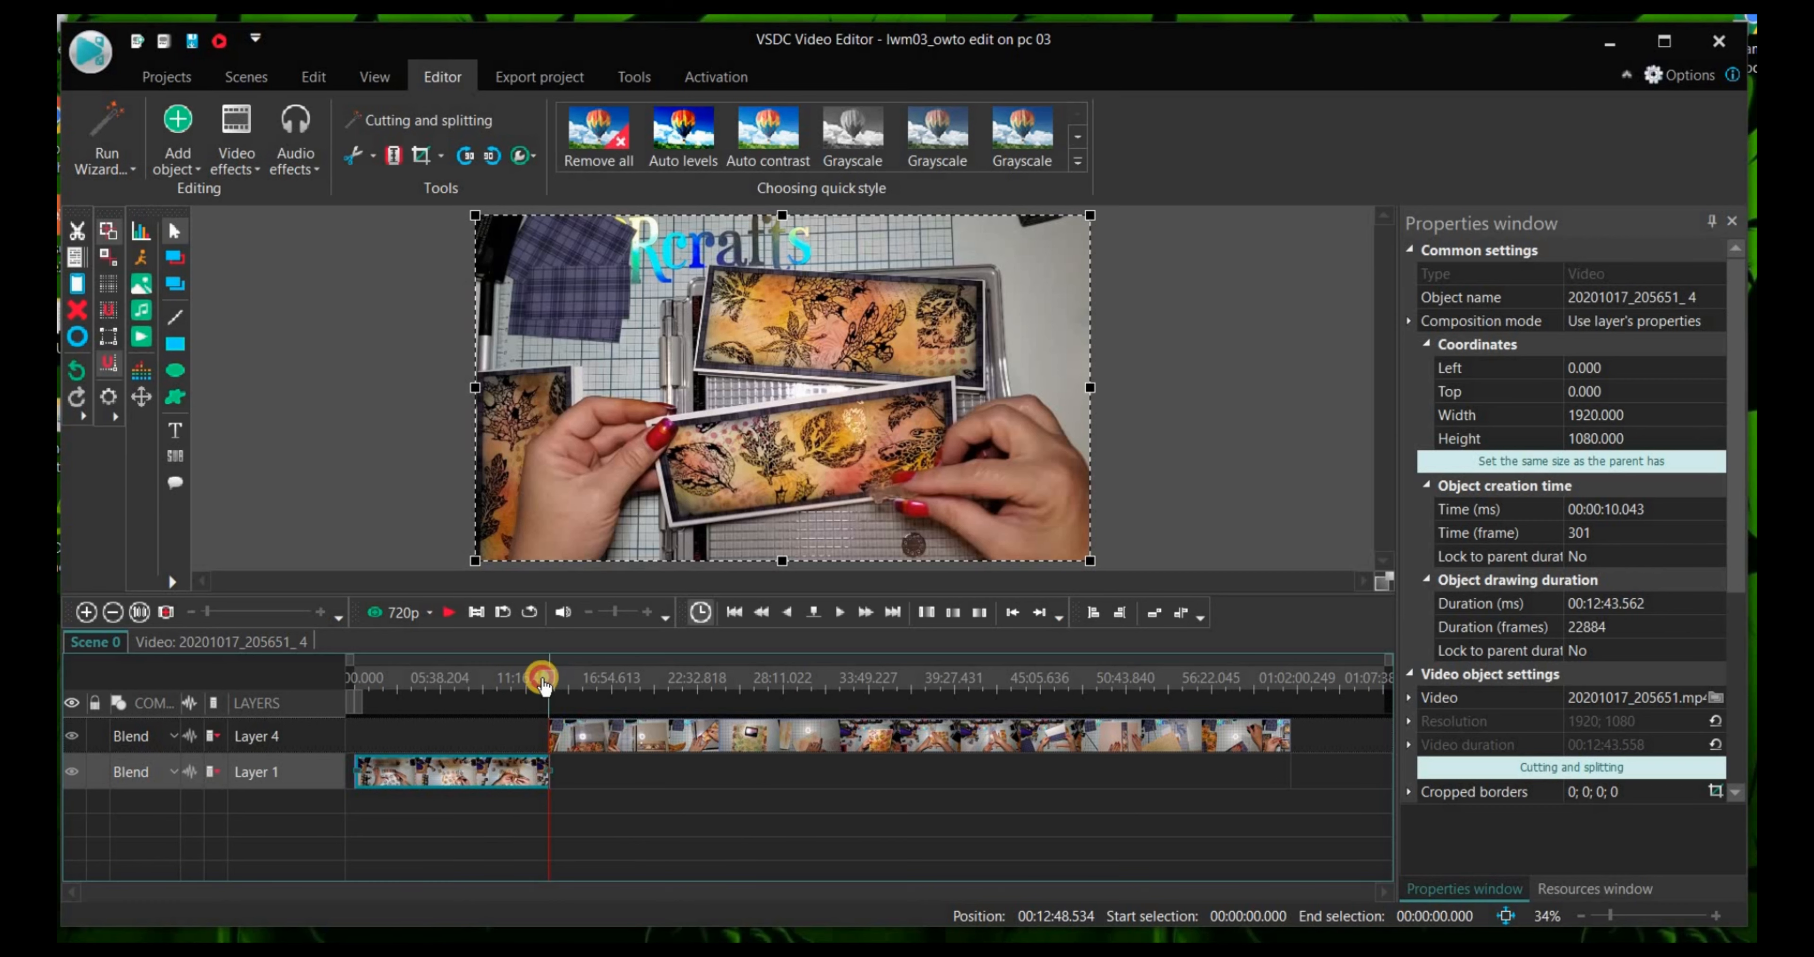
click(456, 681)
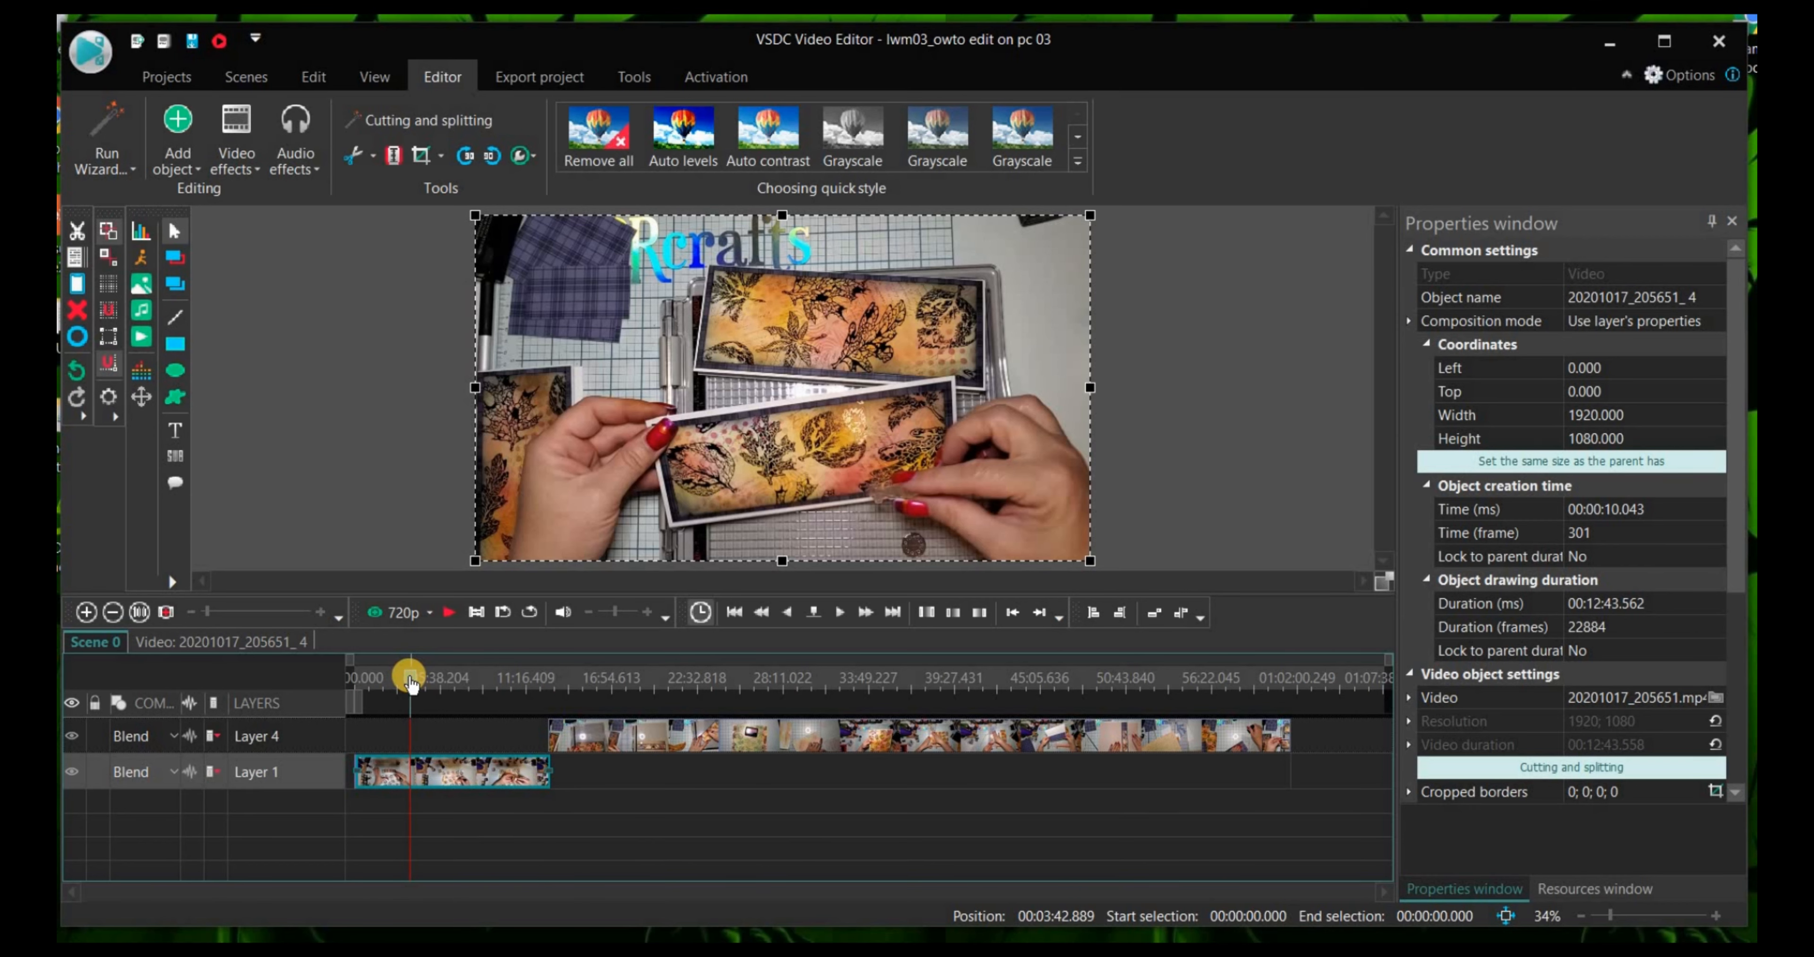
drag(412, 683, 348, 679)
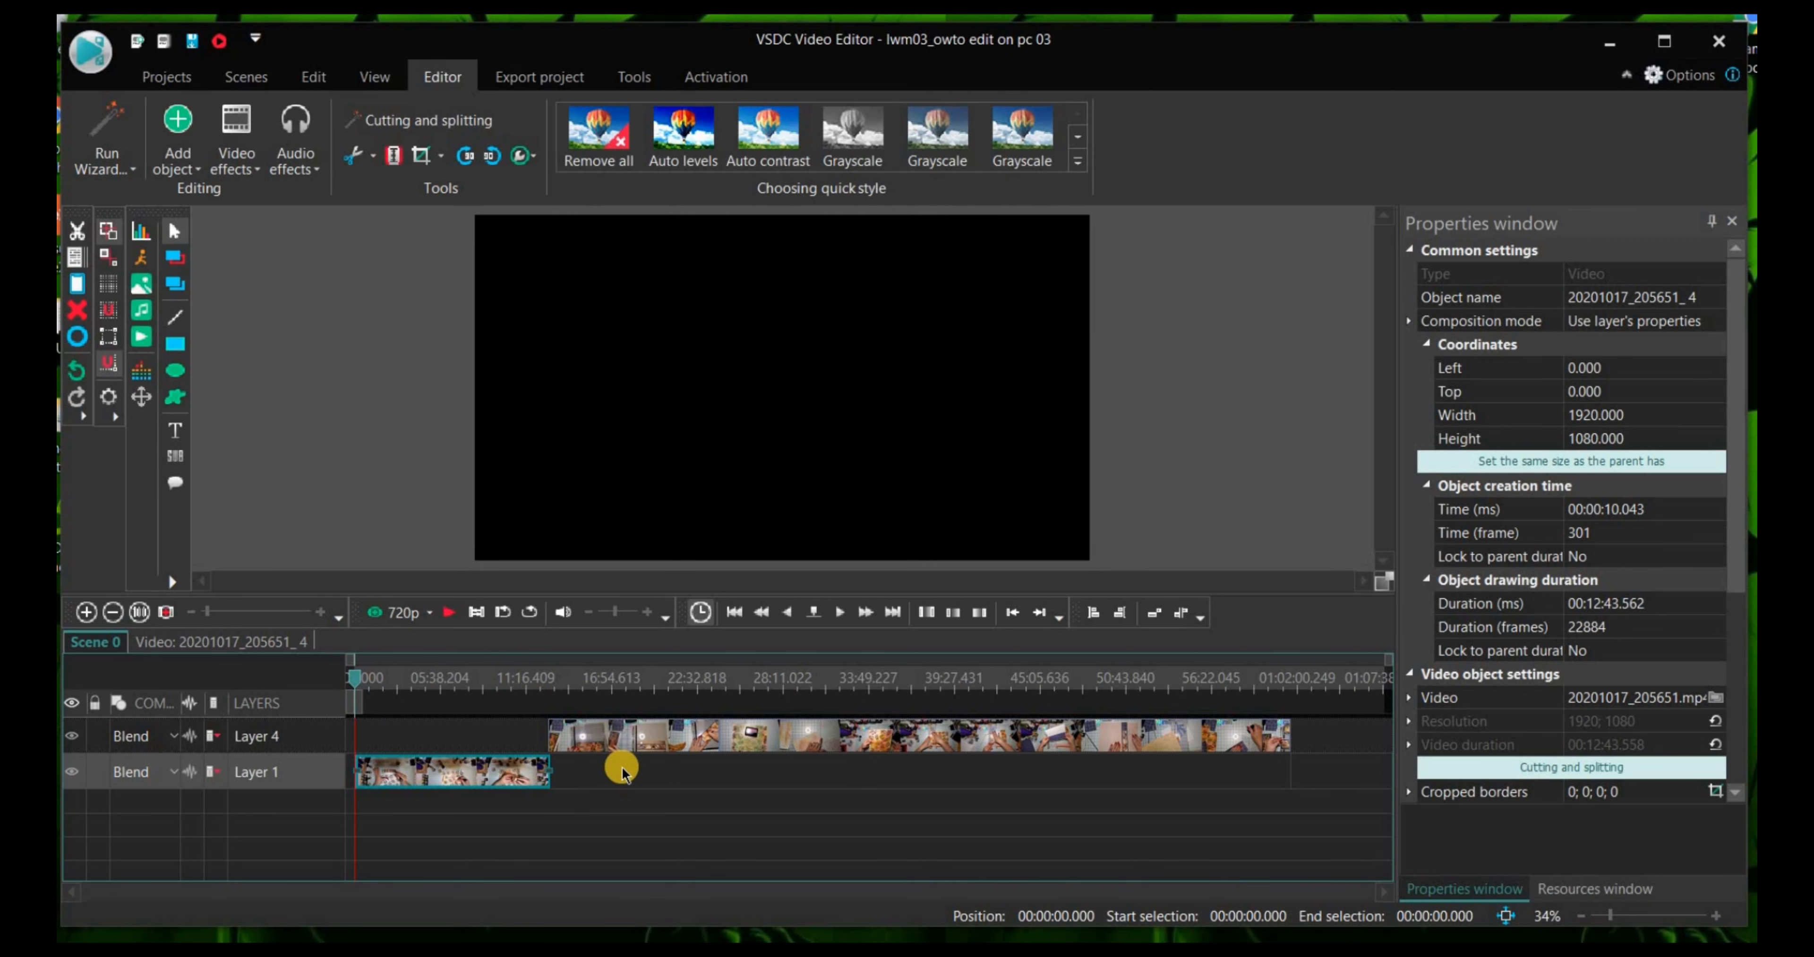
Step: Move the 20201017_223501 and 20201017_212006 clips from Layer 4 down to Layer 1, behind the first phone clip
click(640, 743)
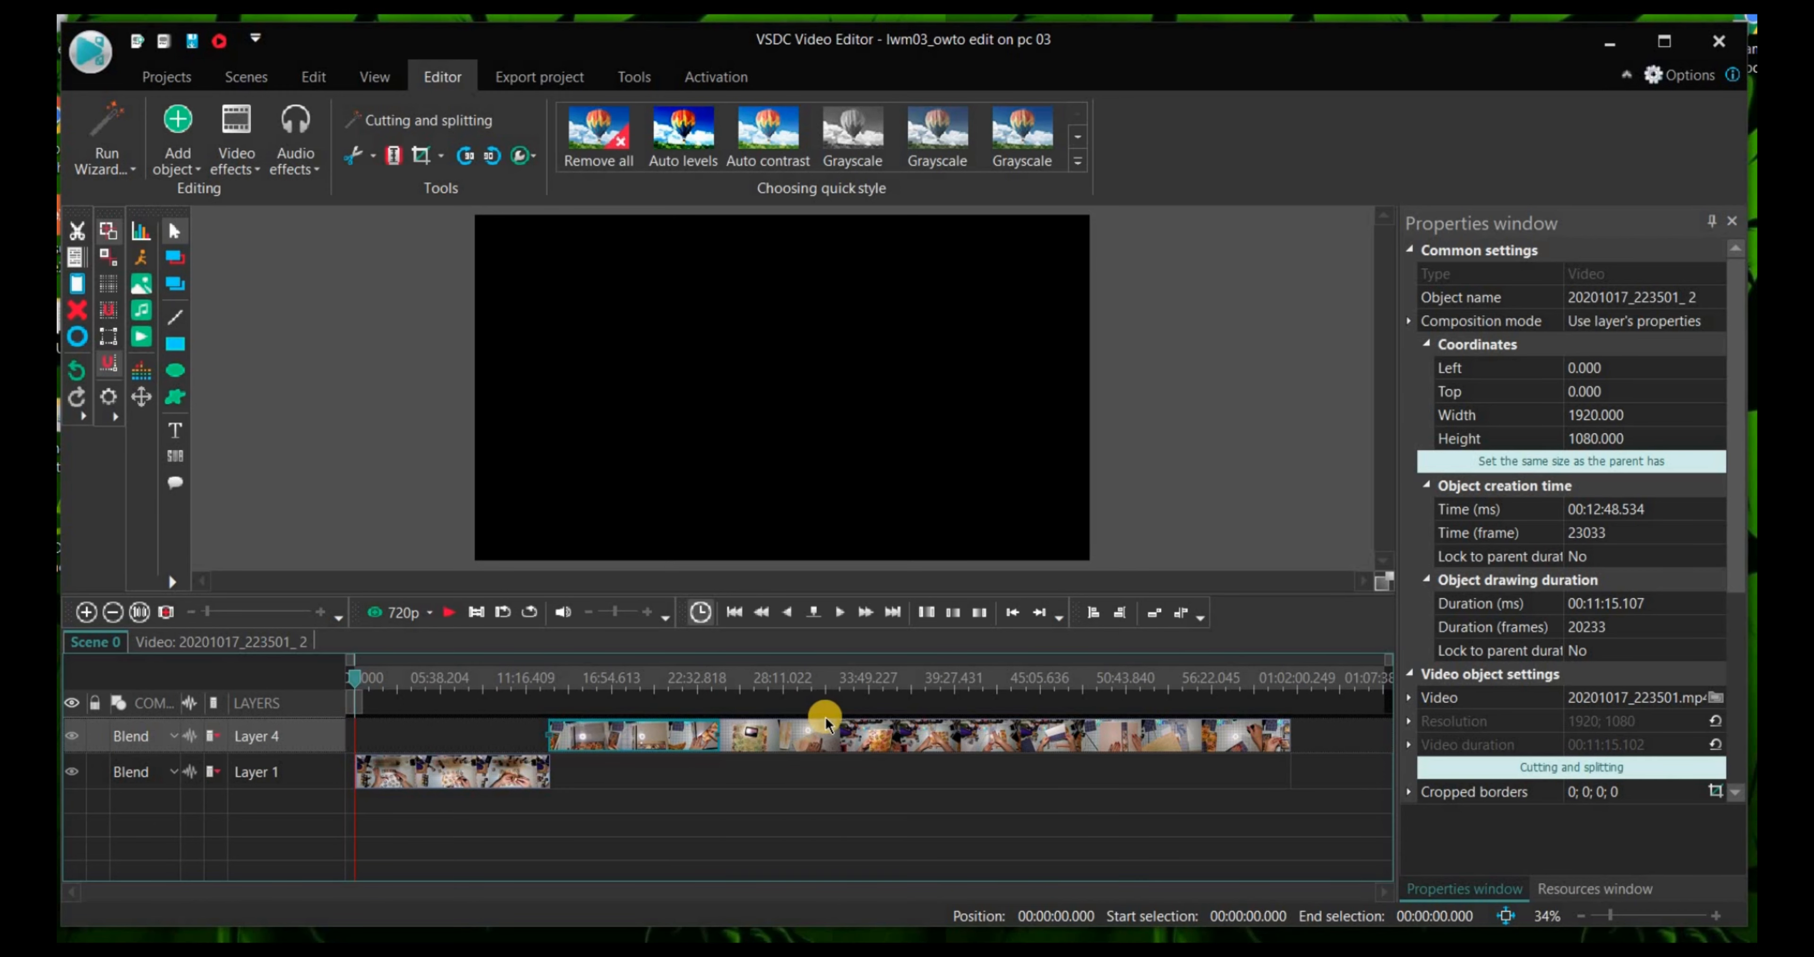
click(840, 737)
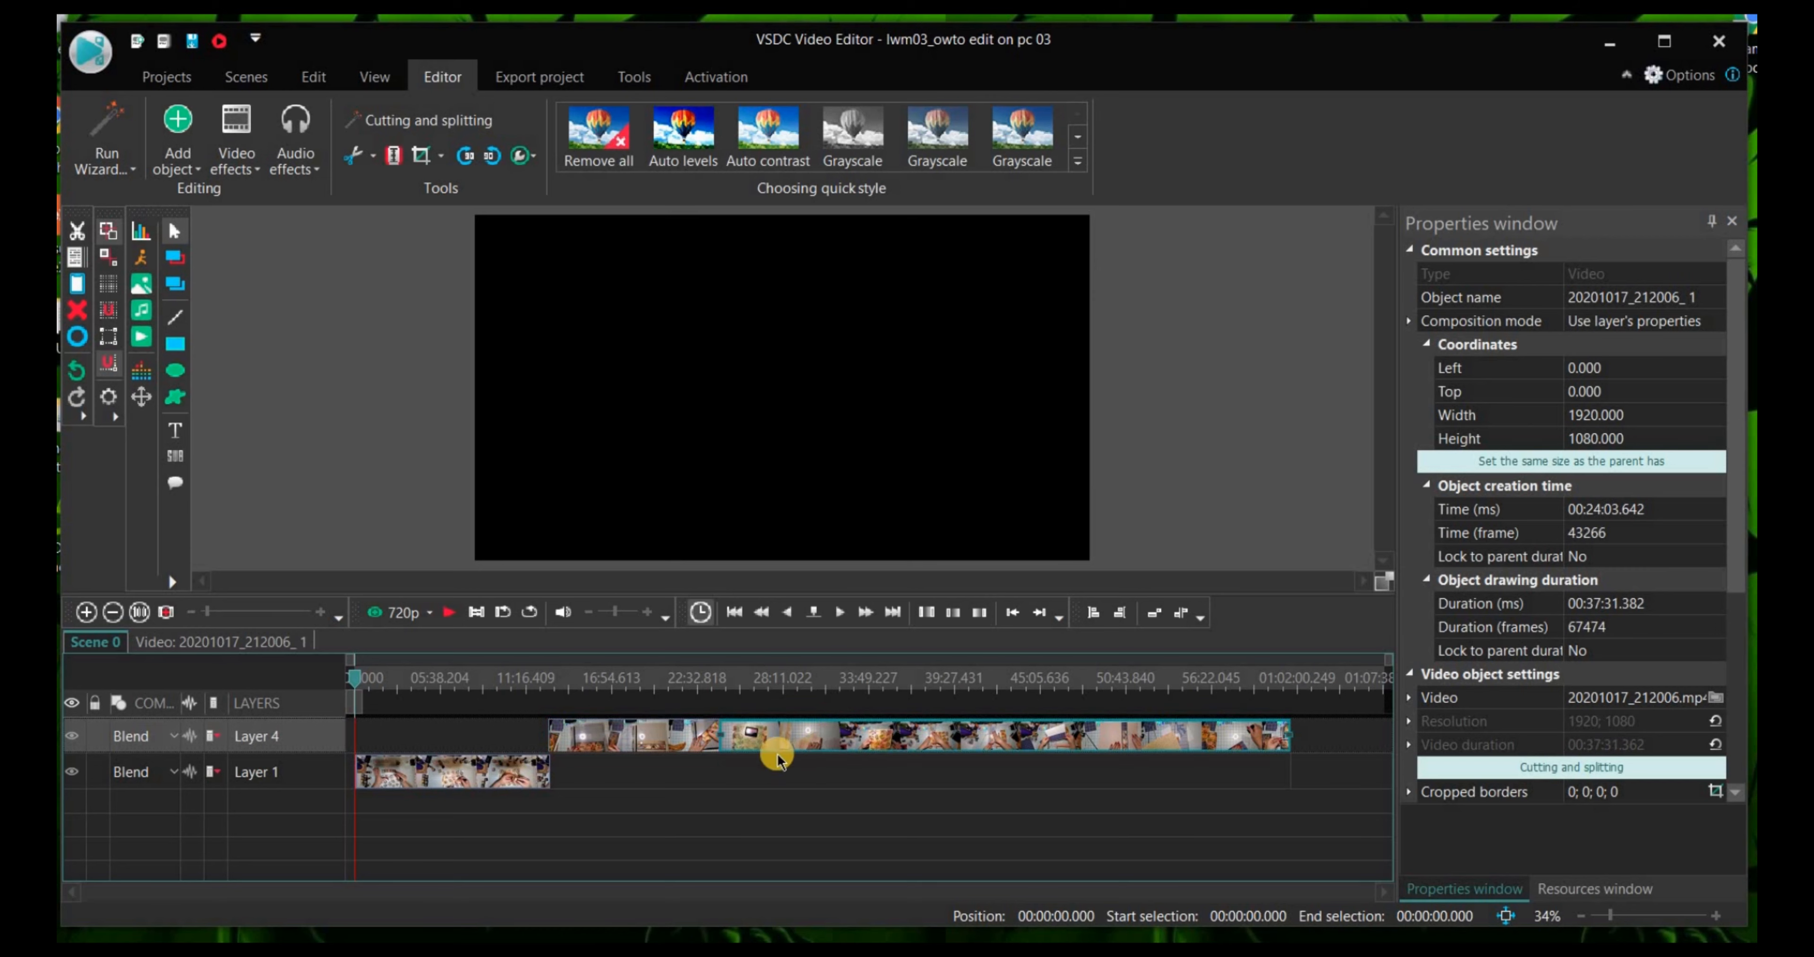
drag(650, 741, 648, 777)
drag(810, 739, 811, 762)
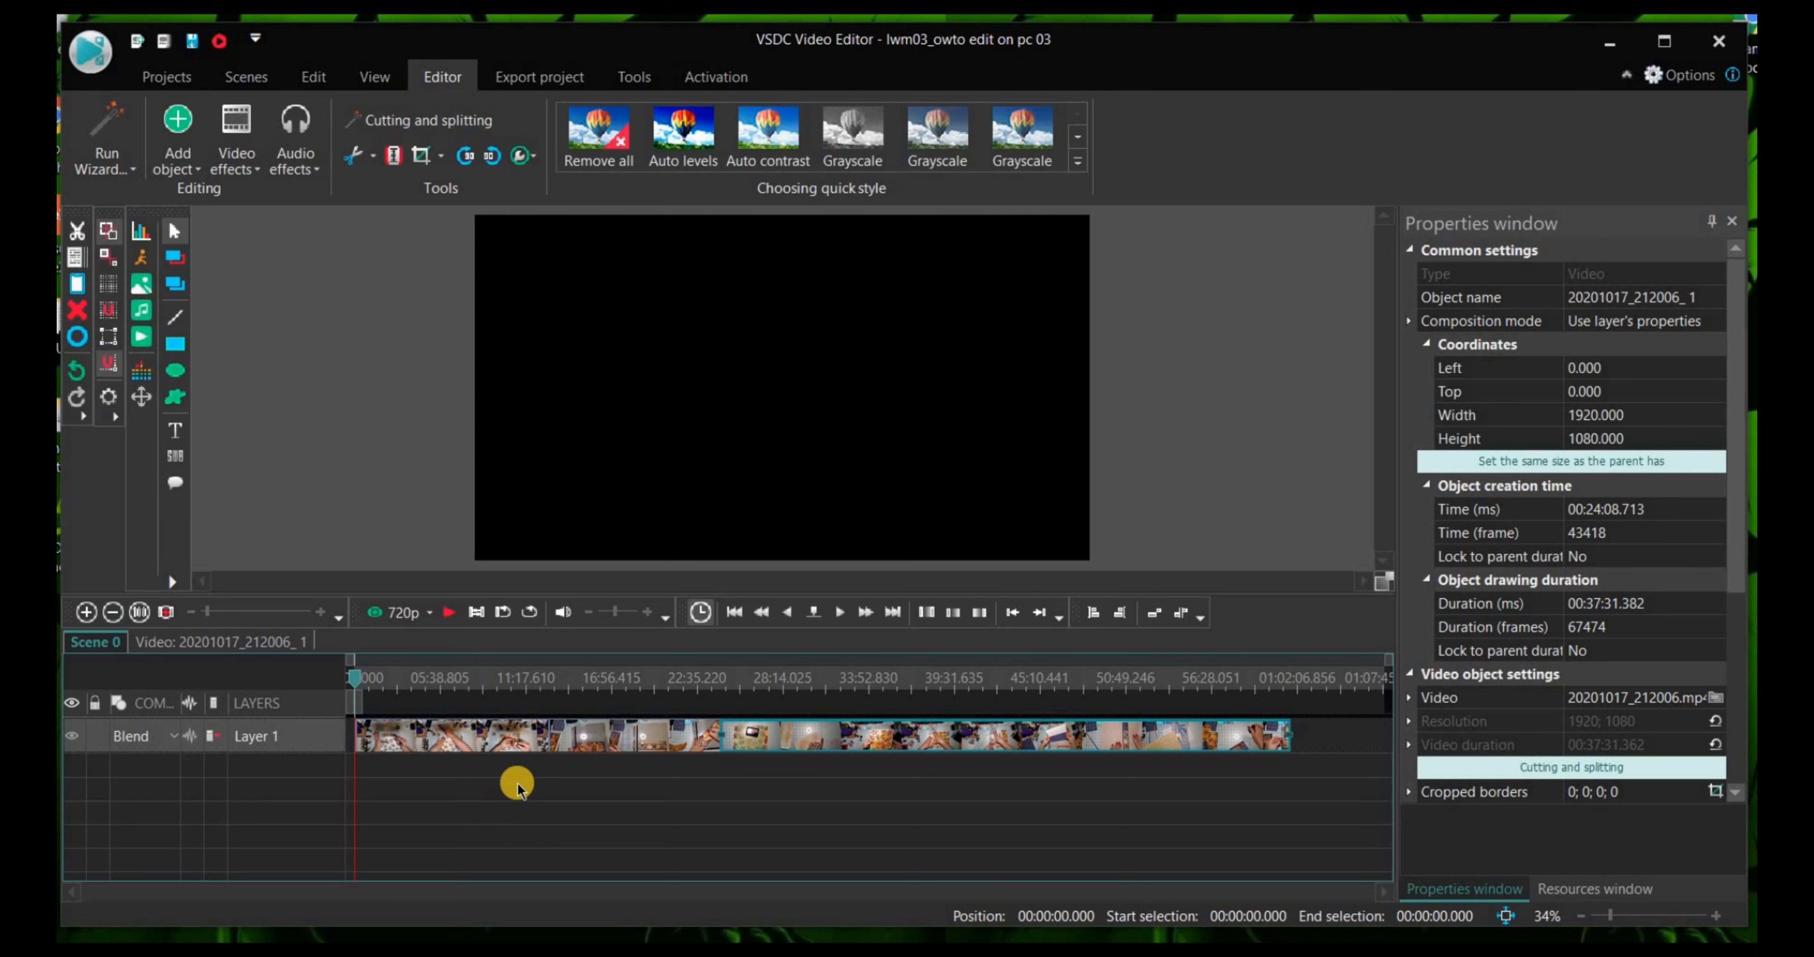
Step: Move the 20201017_223501 clip off Layer 1 onto its own new layer below, keeping its place in the sequence
click(504, 741)
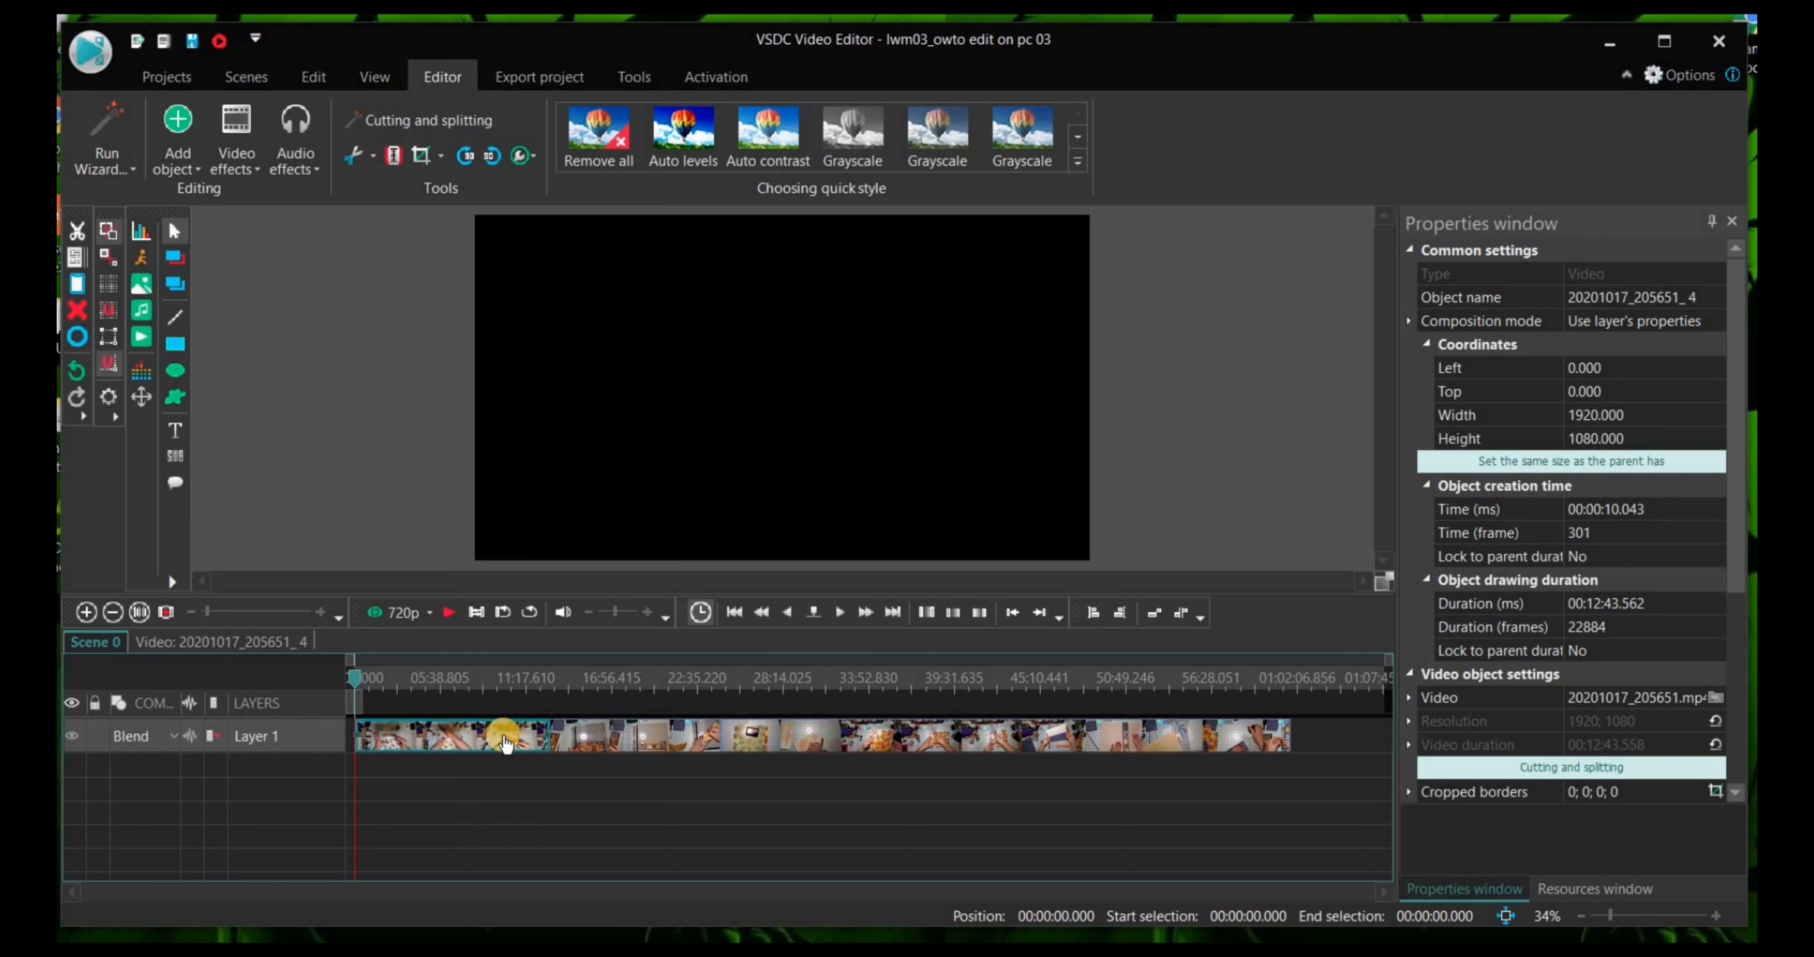
drag(668, 736, 669, 768)
mouse_move(821, 747)
mouse_down()
mouse_move(817, 765)
mouse_move(814, 737)
mouse_up()
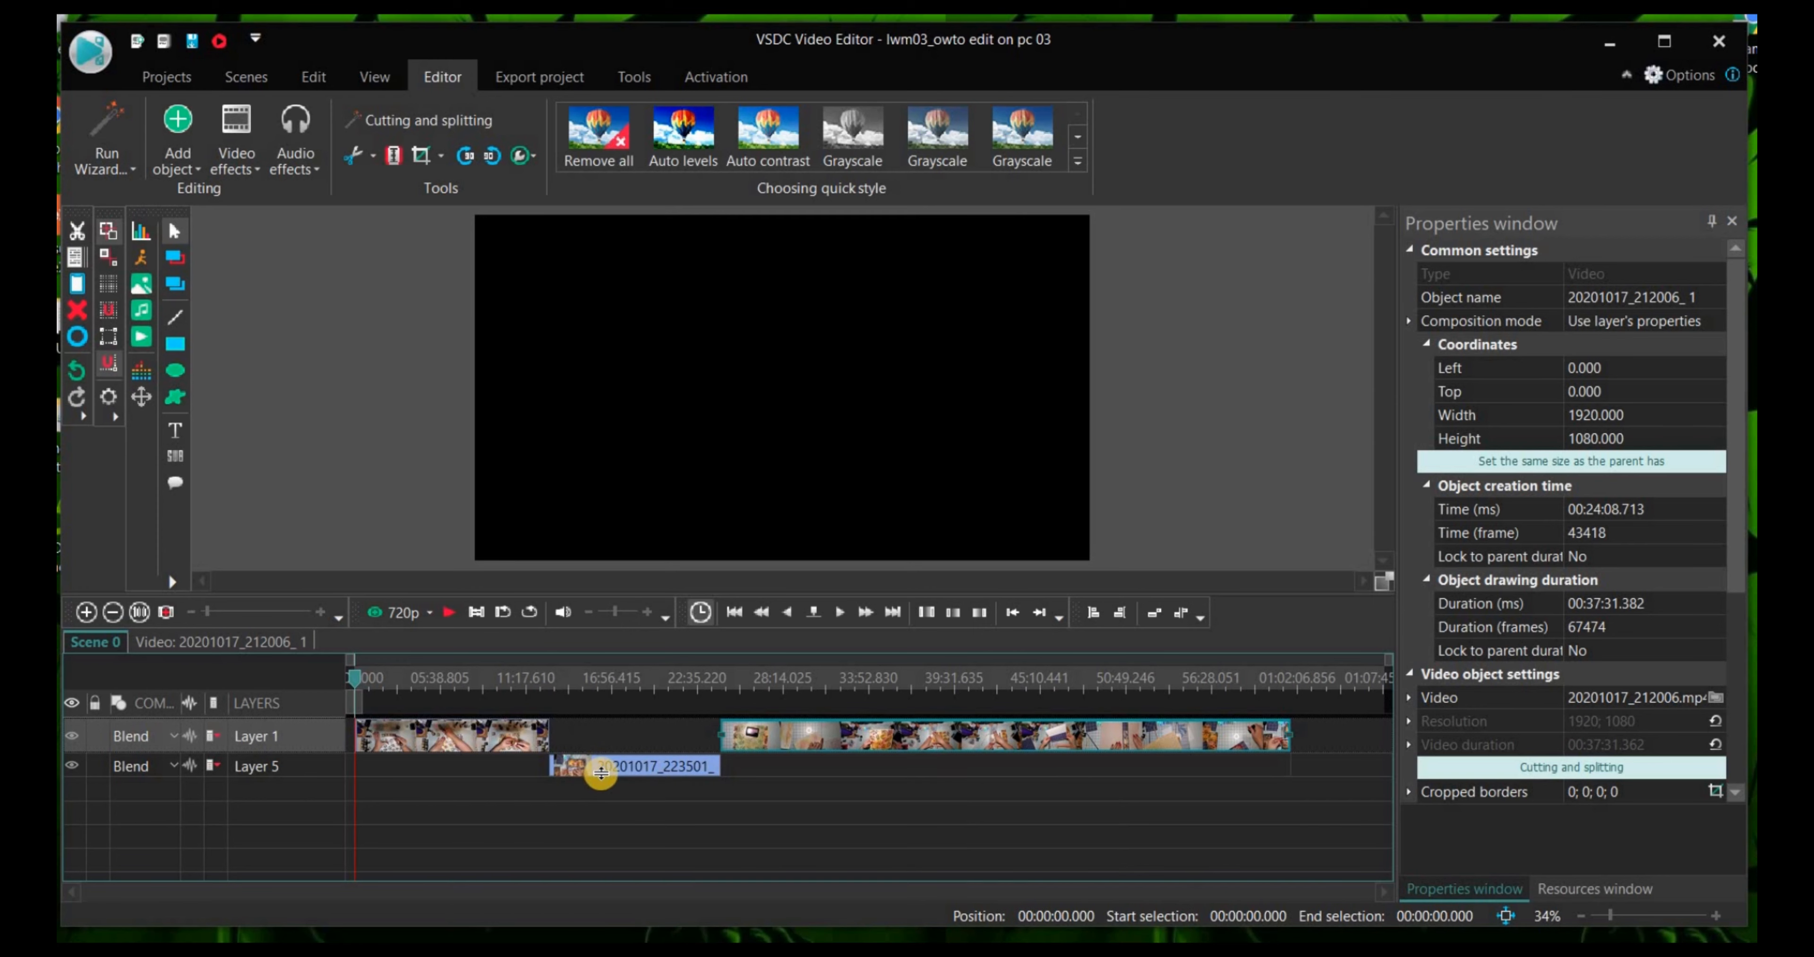
Step: Mute the 20201017_223501 clip on Layer 5 by setting its audio track to "Don't use audio"
click(606, 767)
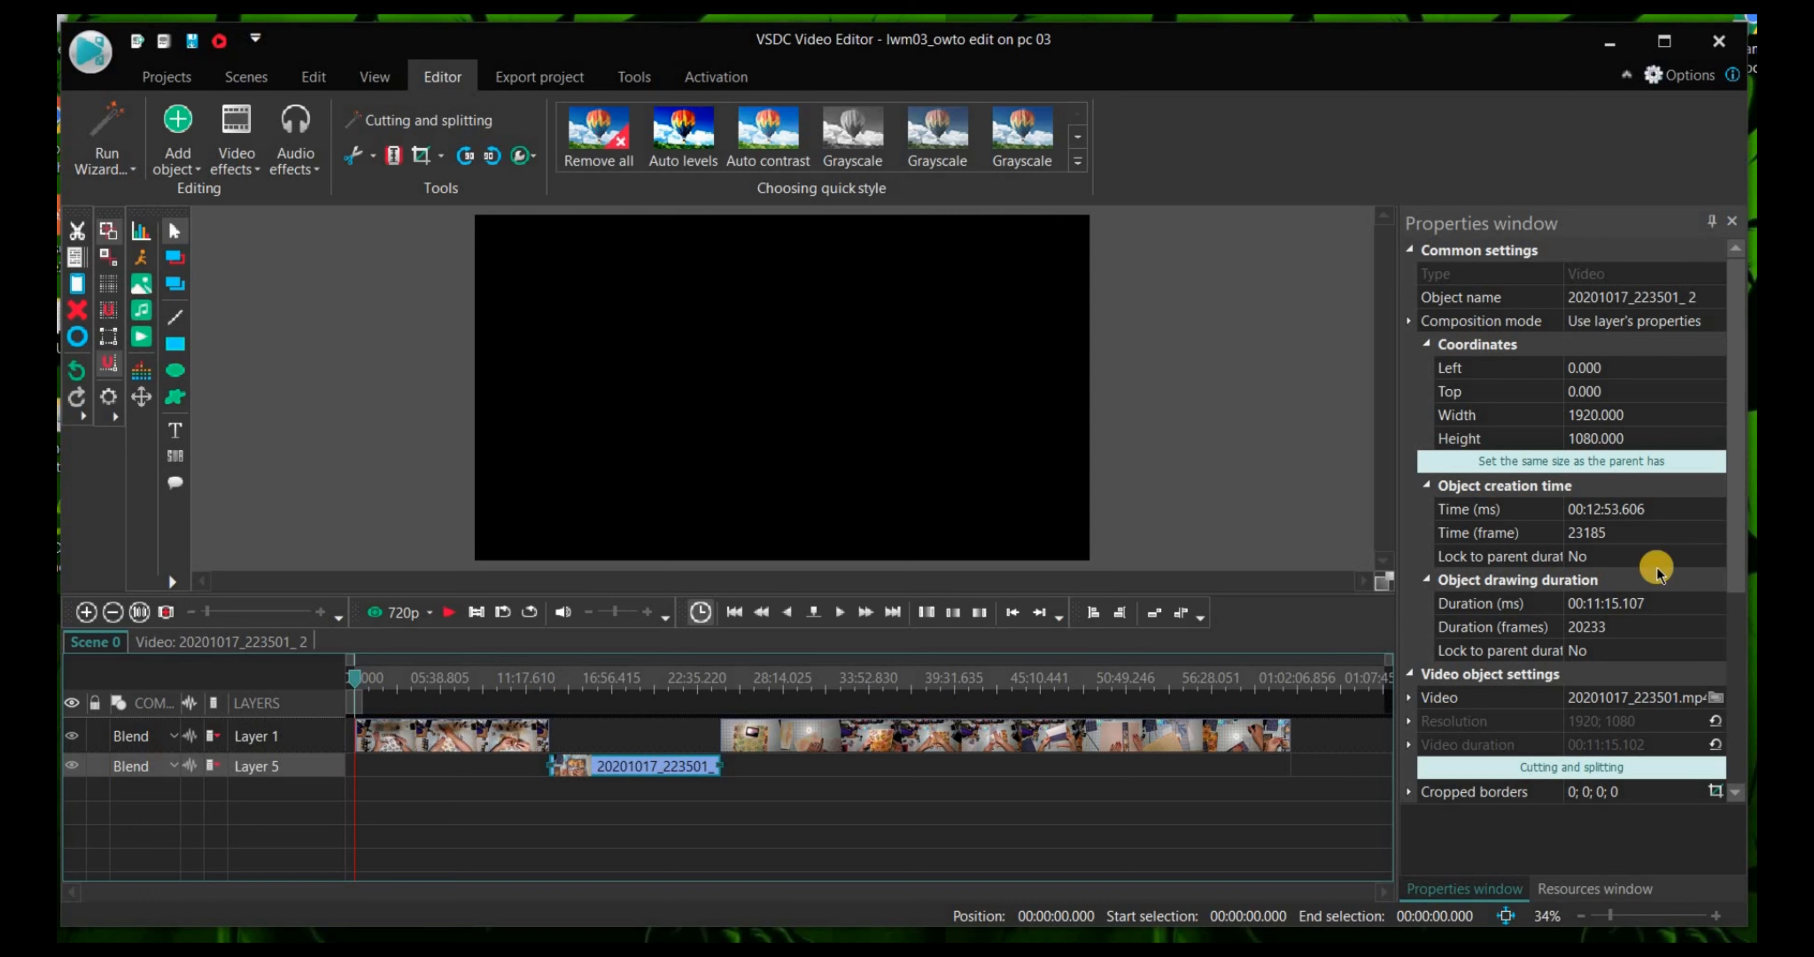
drag(1733, 457, 1729, 623)
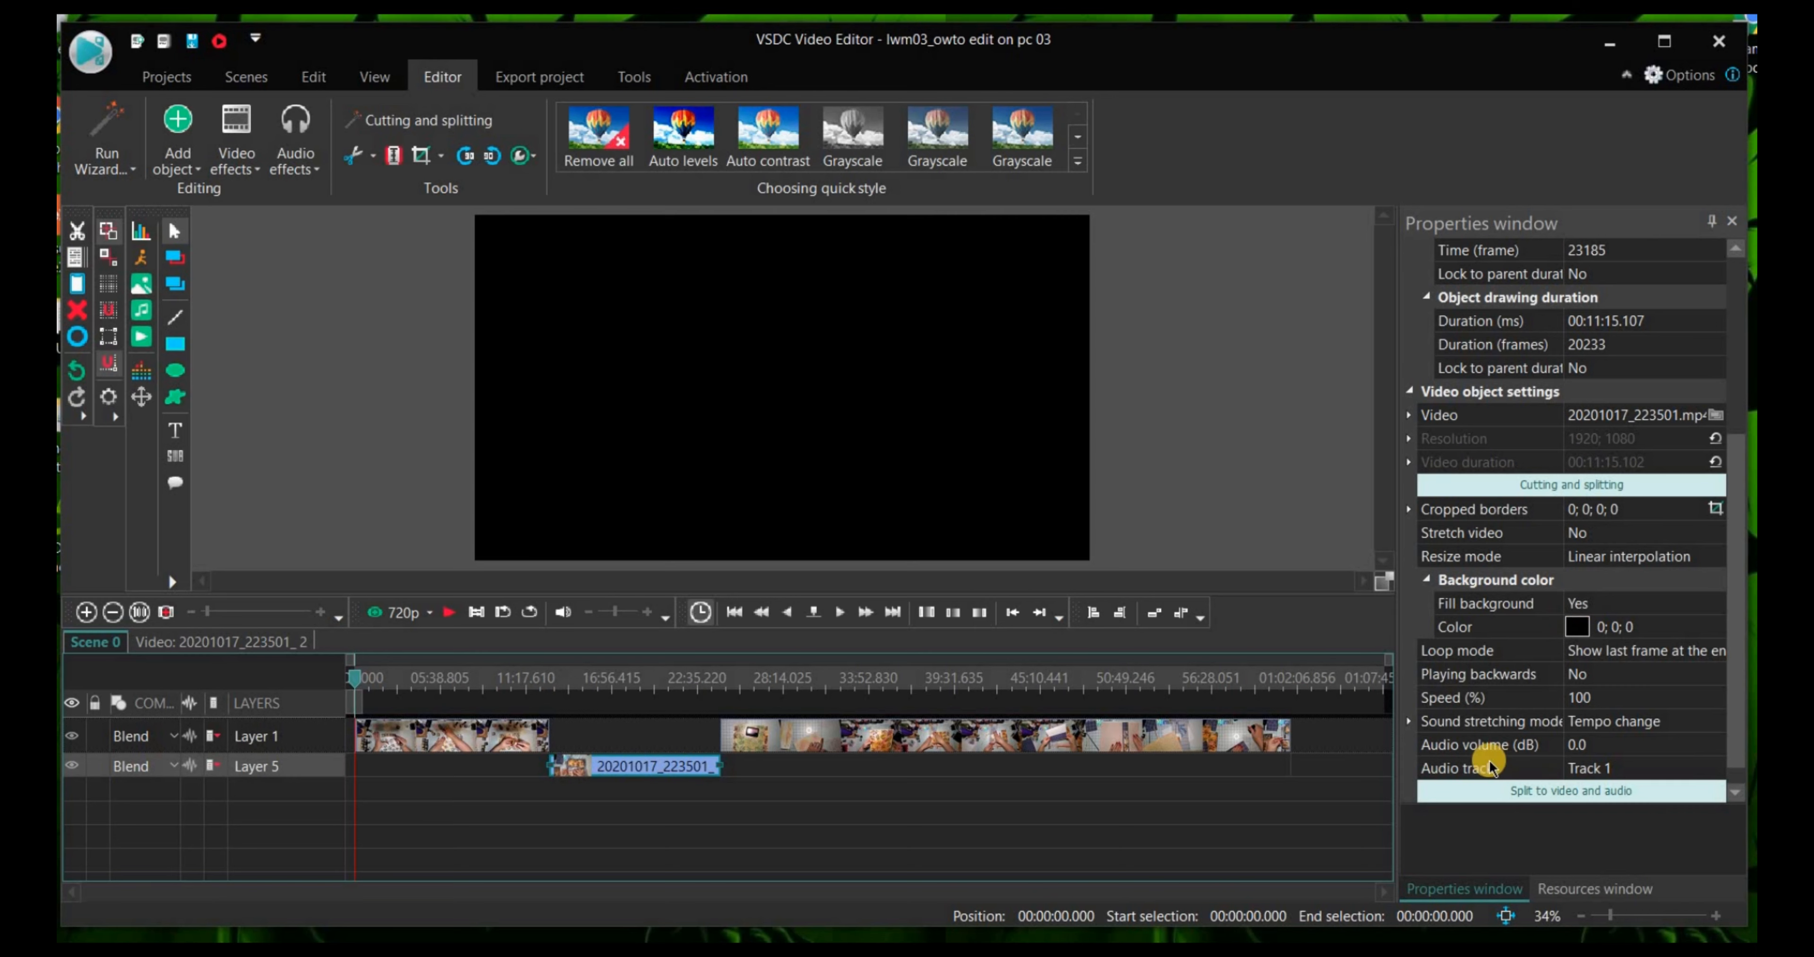
click(1611, 767)
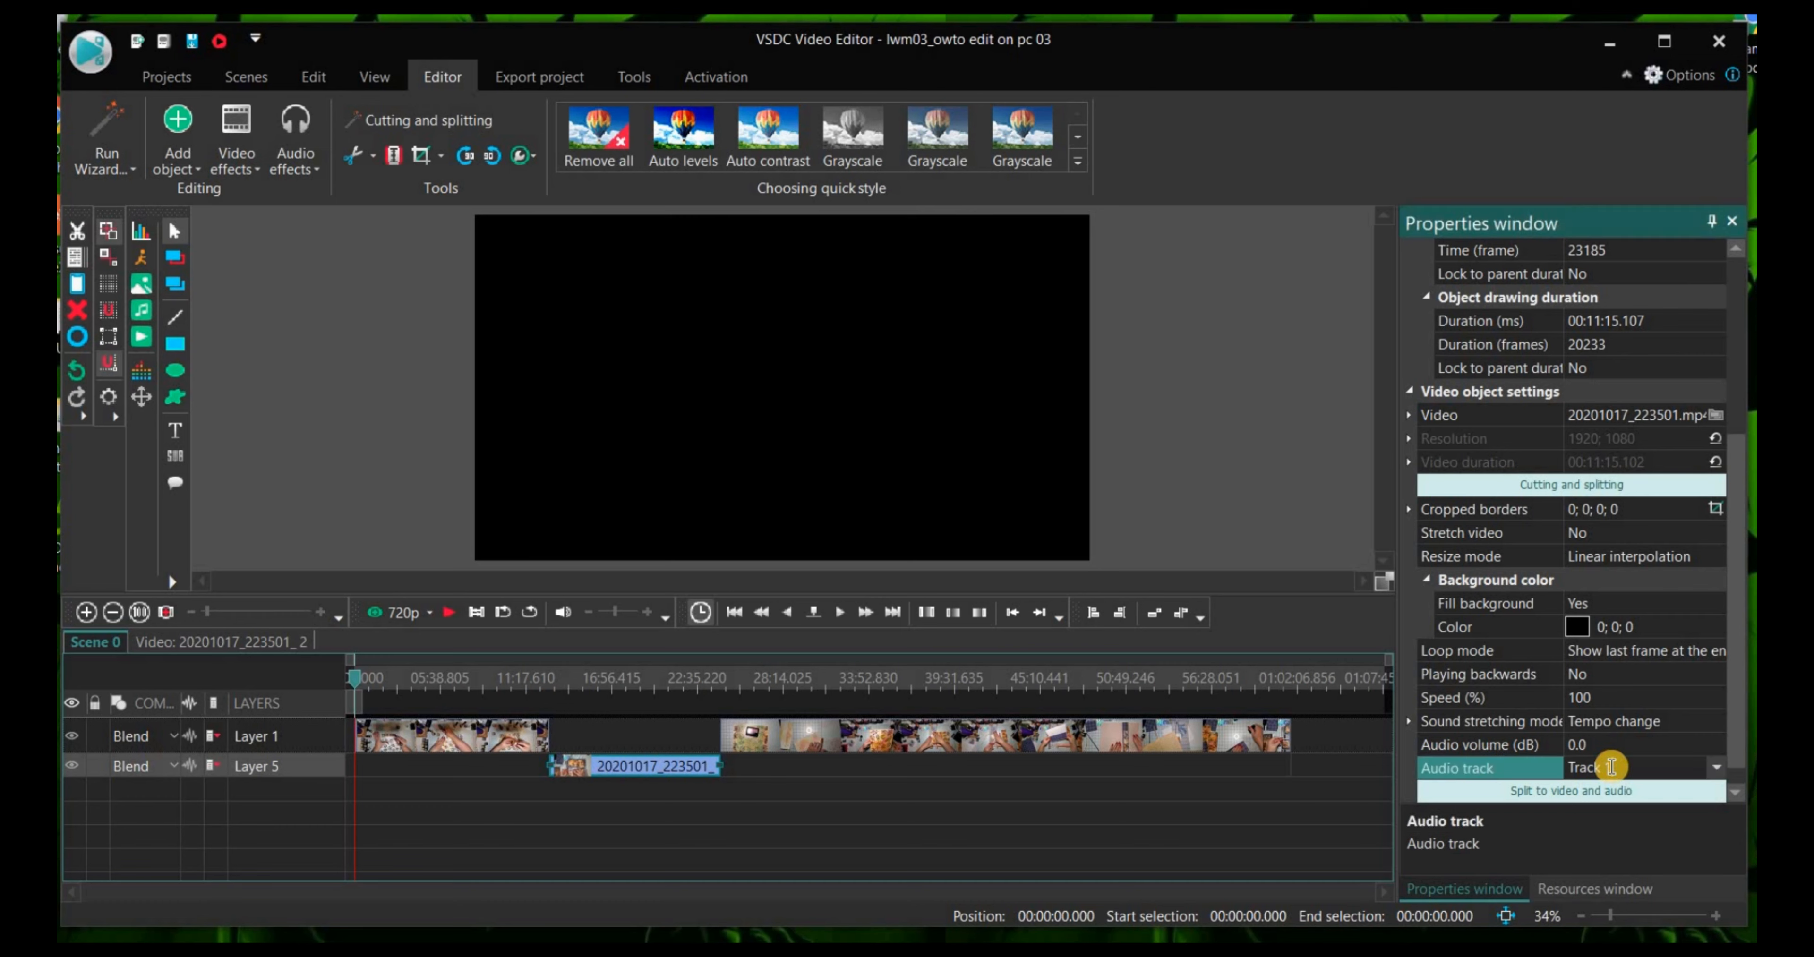
click(1717, 771)
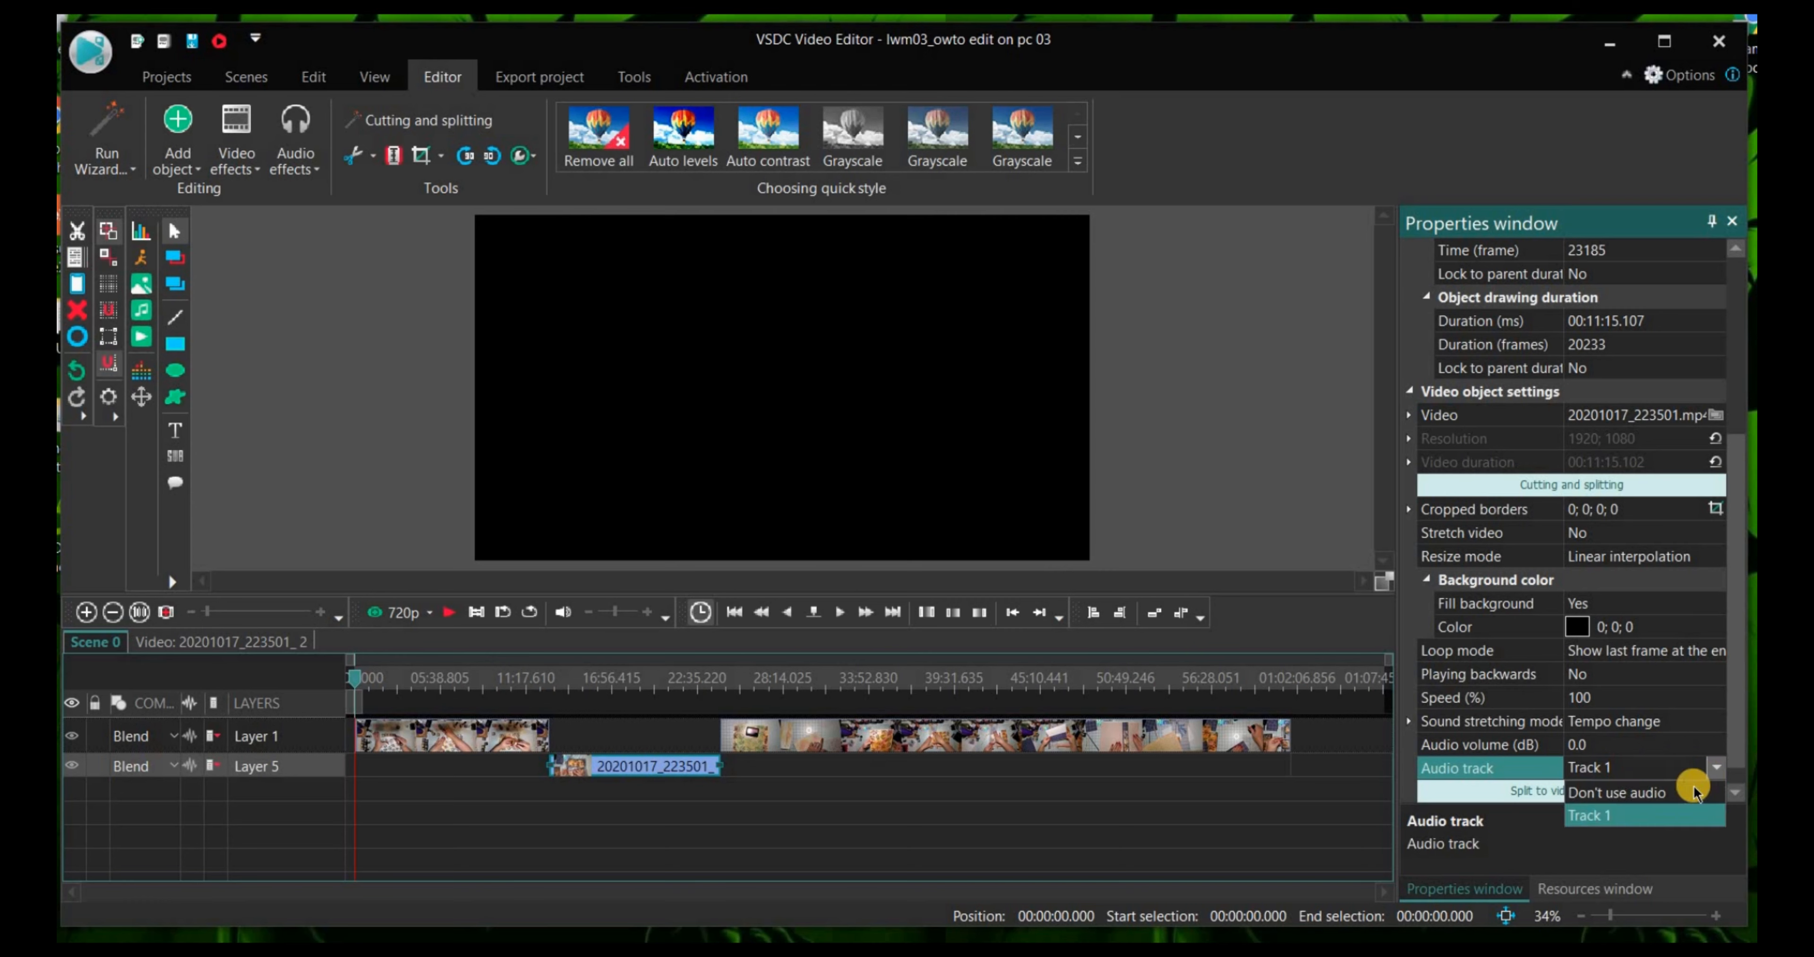
click(1665, 795)
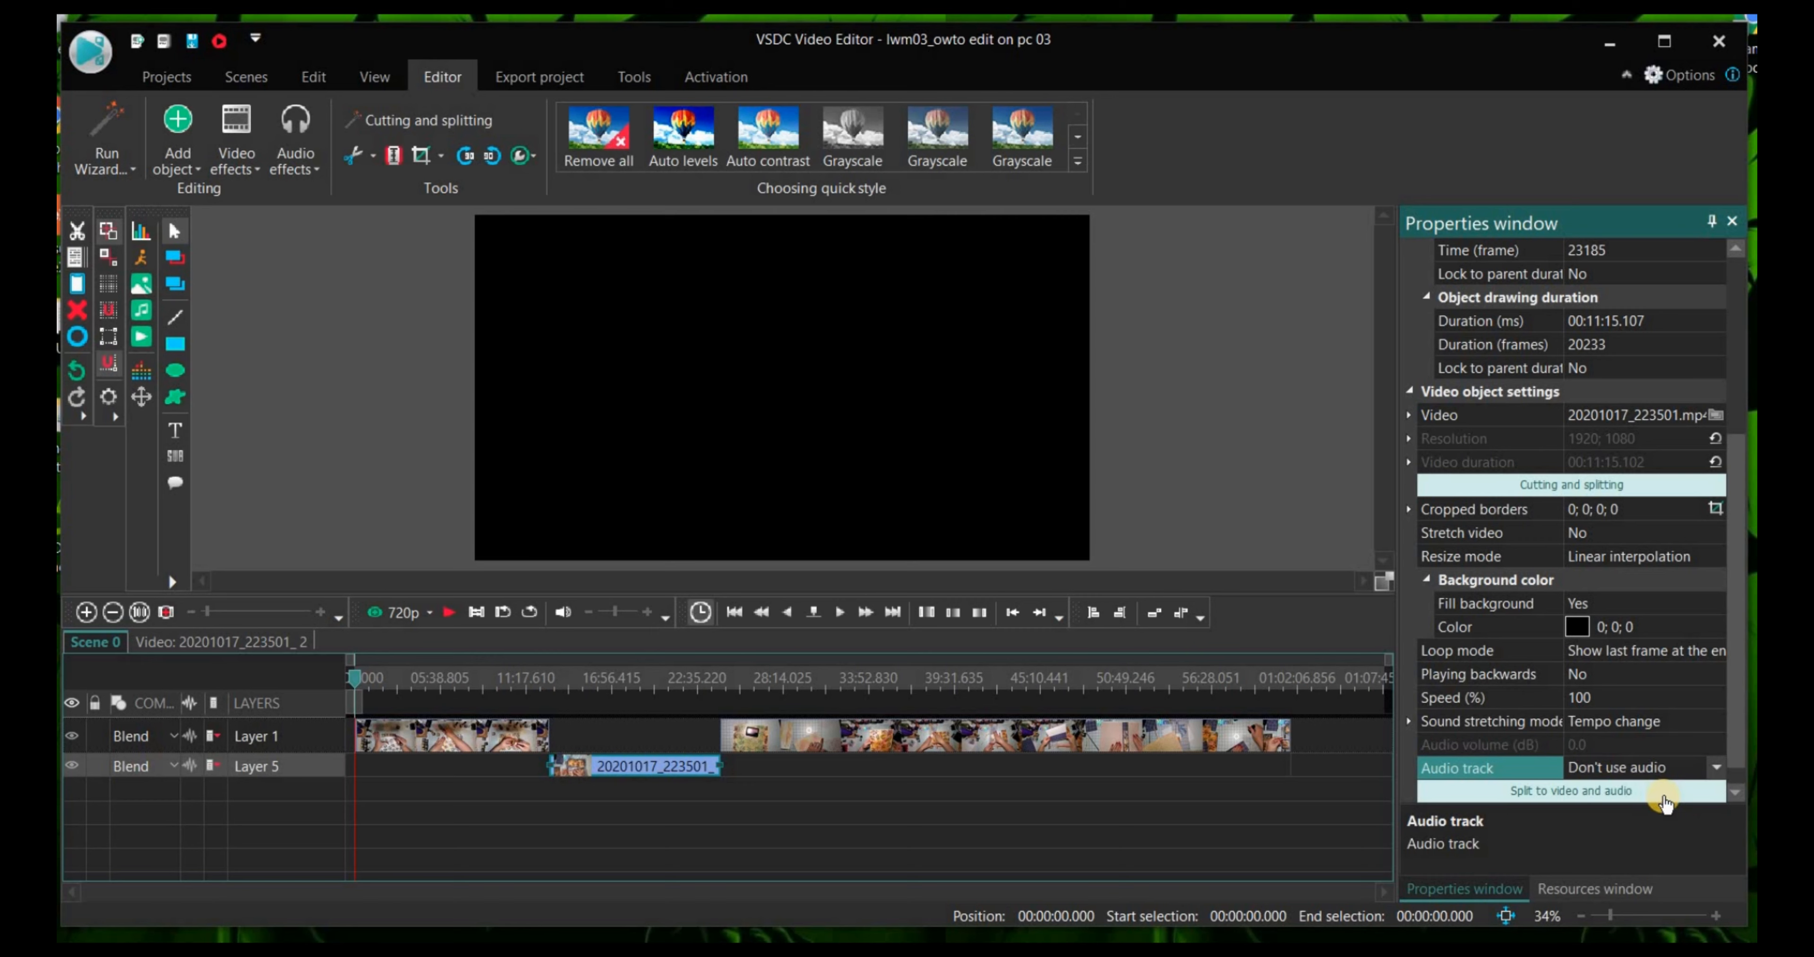
mouse_move(639, 772)
click(636, 766)
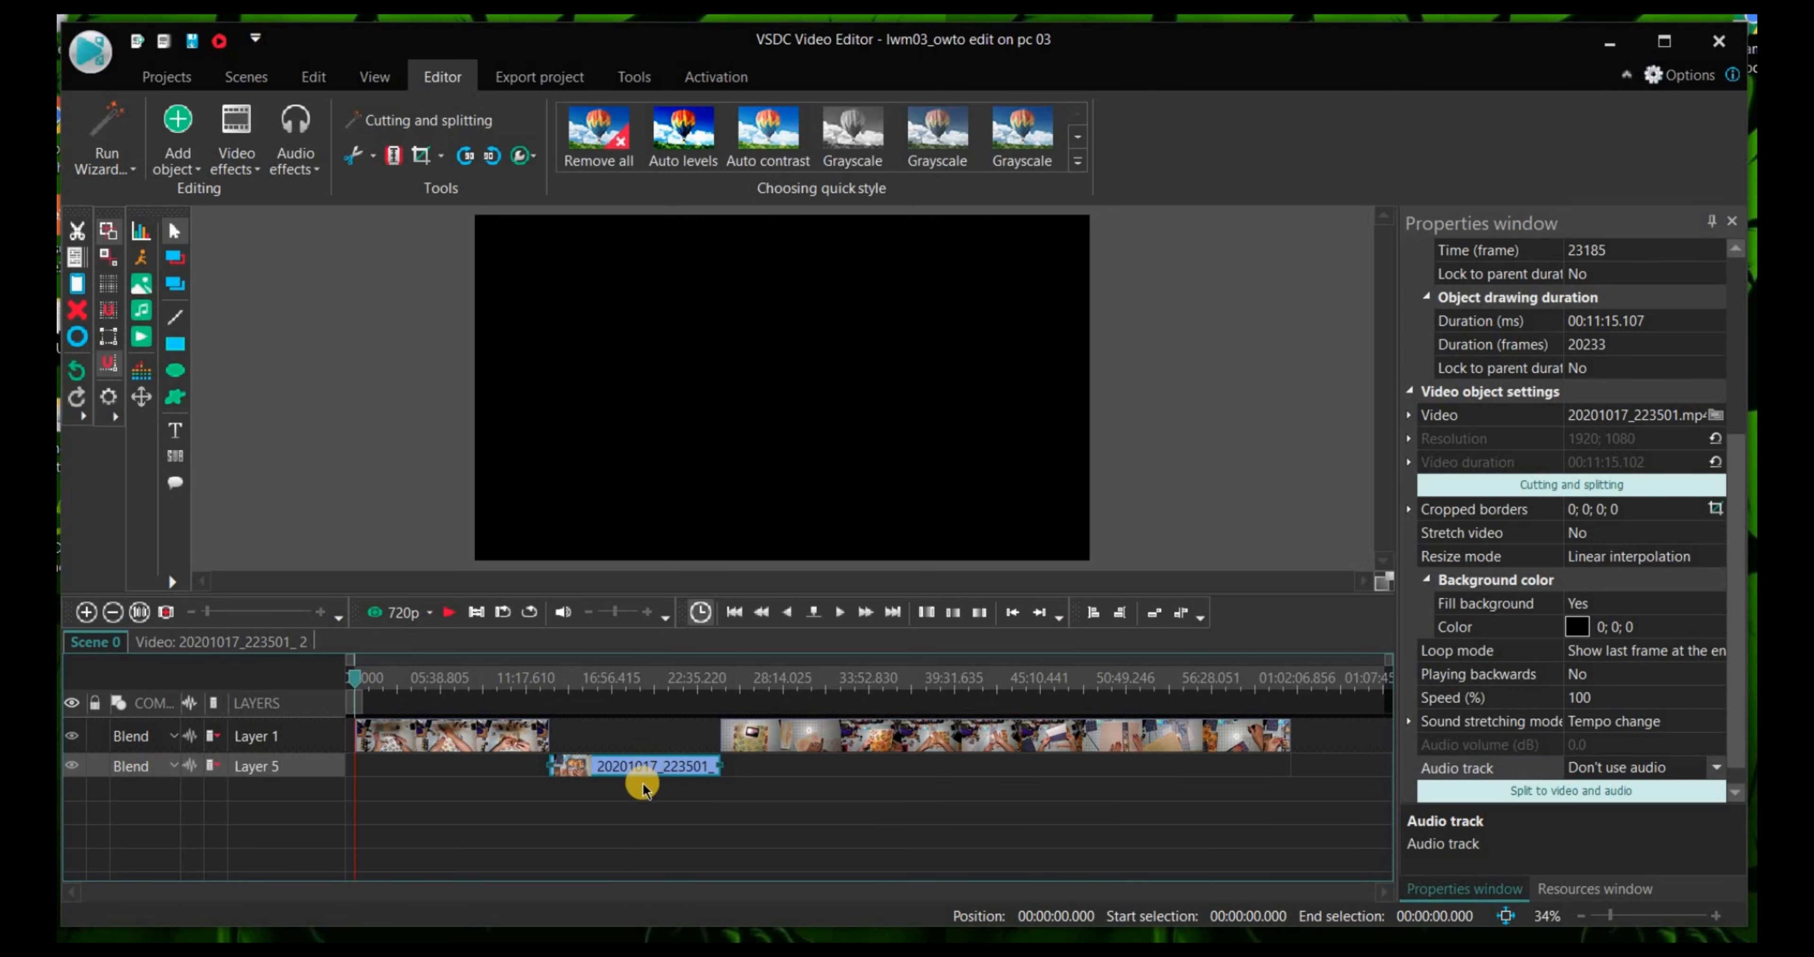
Step: Try selecting the first phone clip and the 20201017_212006 clip on Layer 1 together, and clear the selection again
click(631, 734)
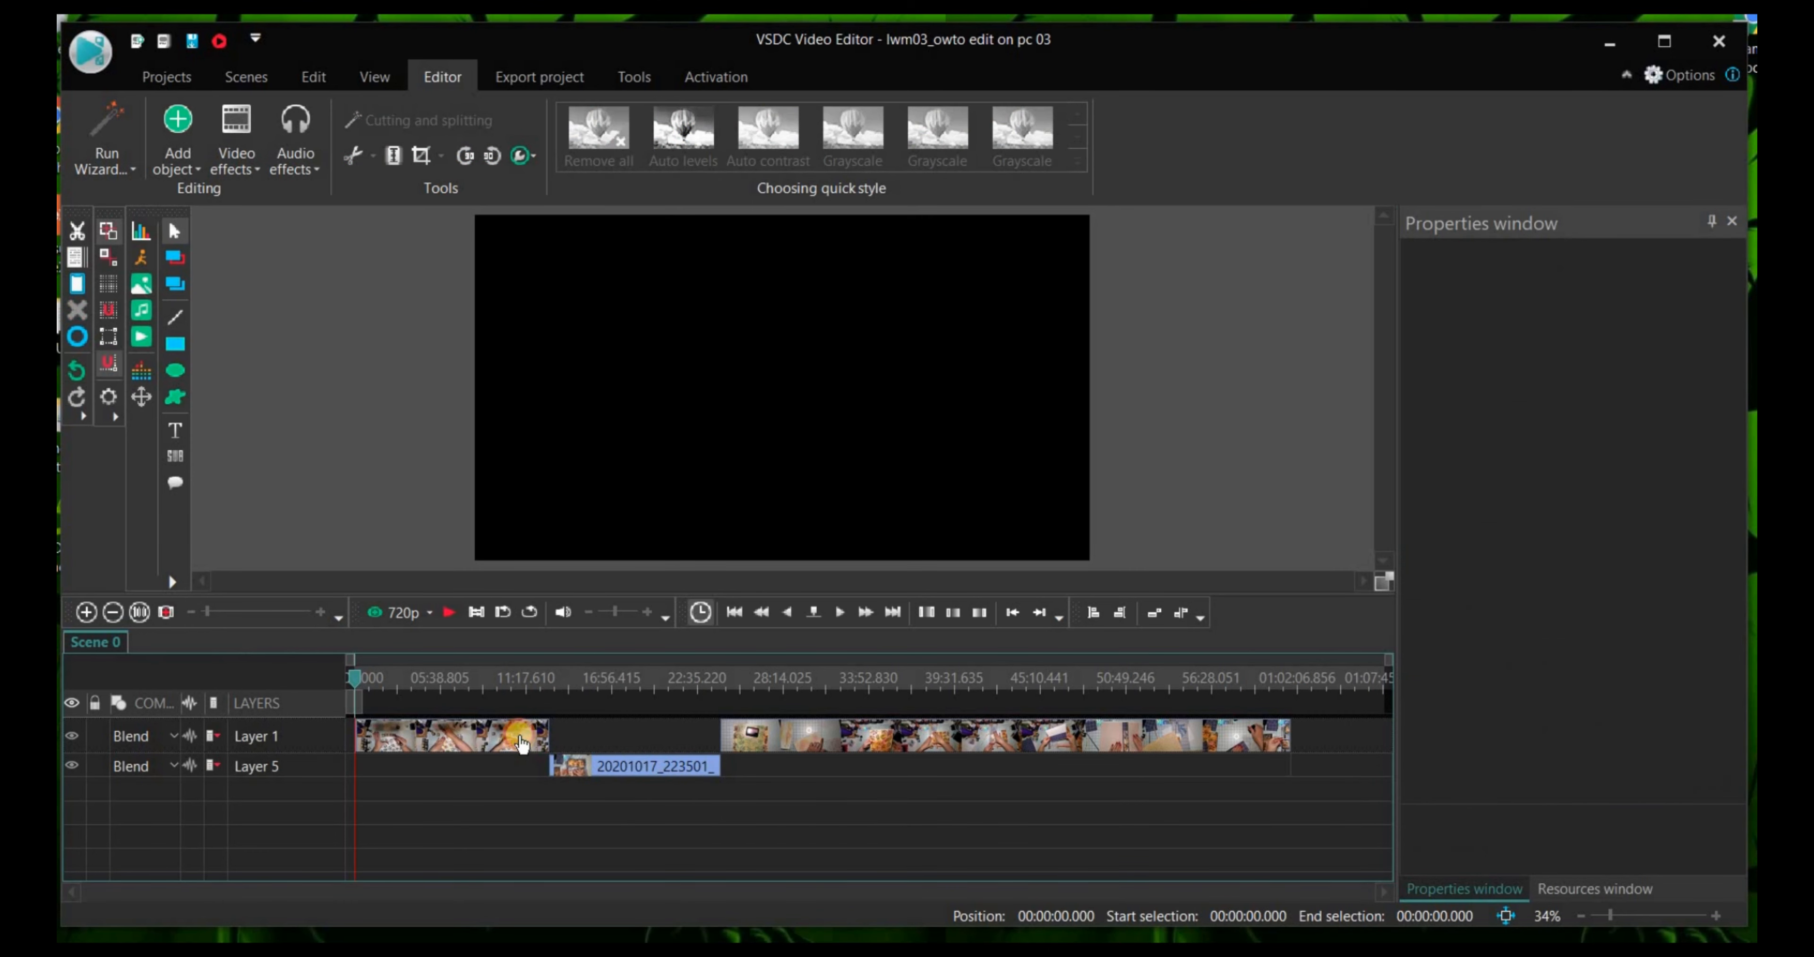
click(539, 737)
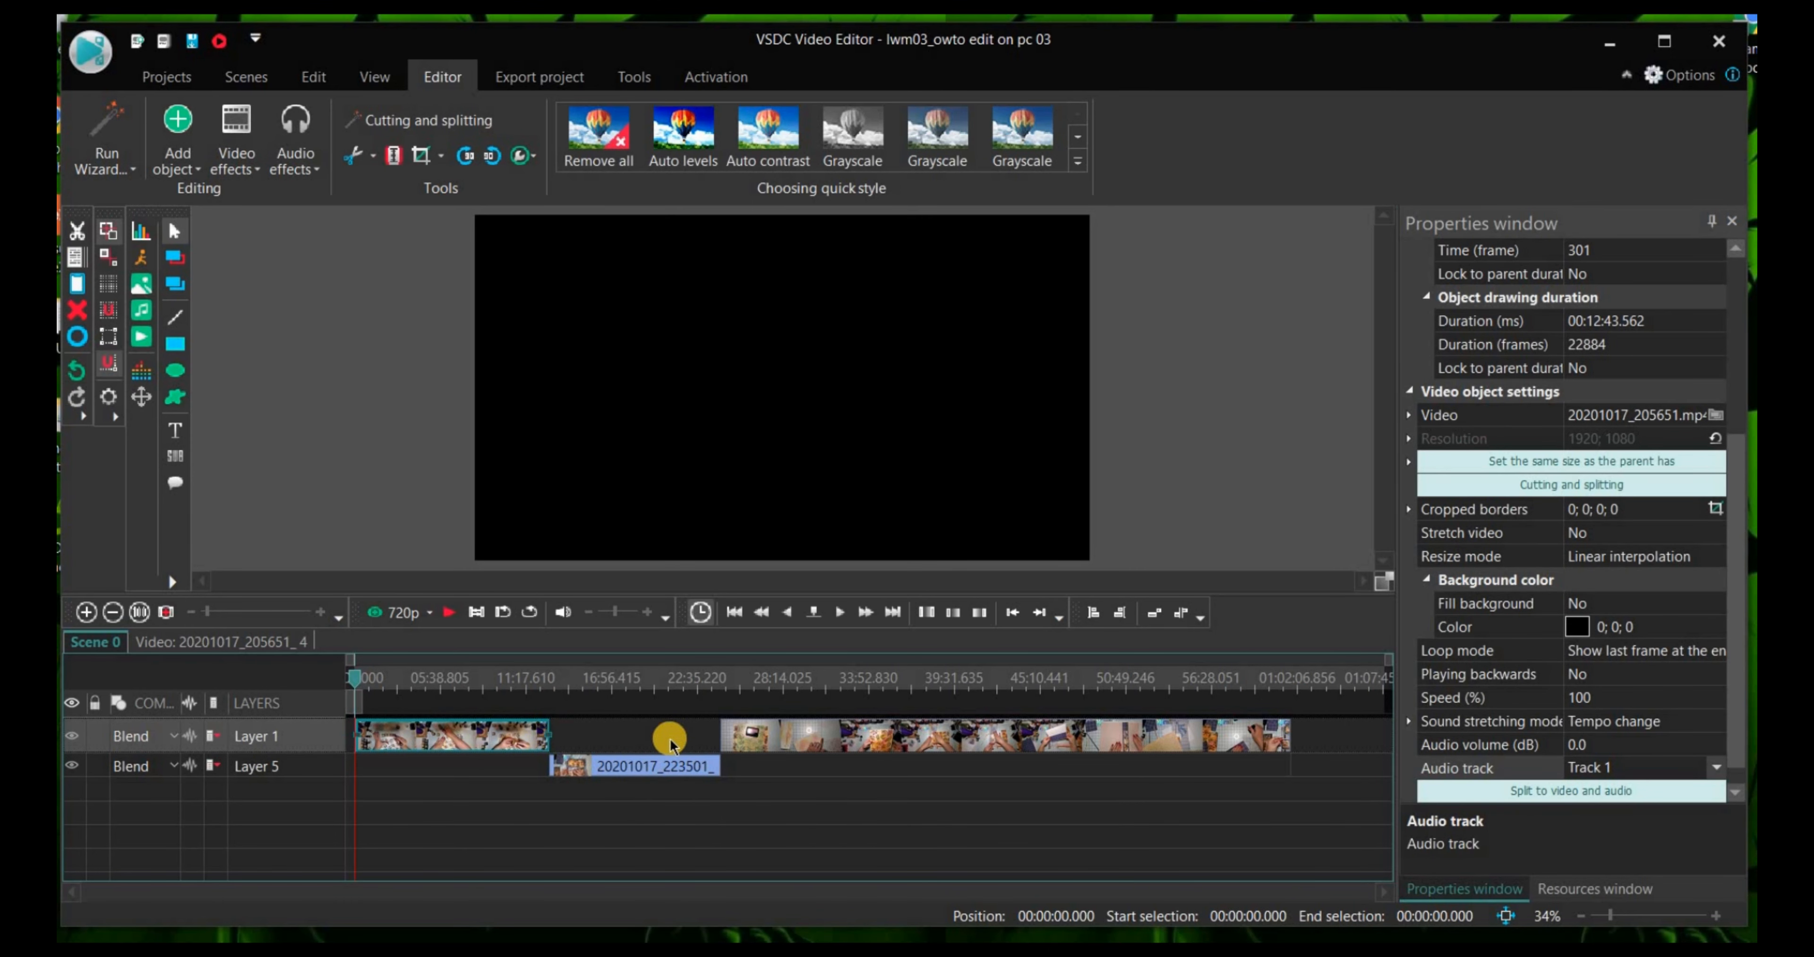
ctrl+click(750, 736)
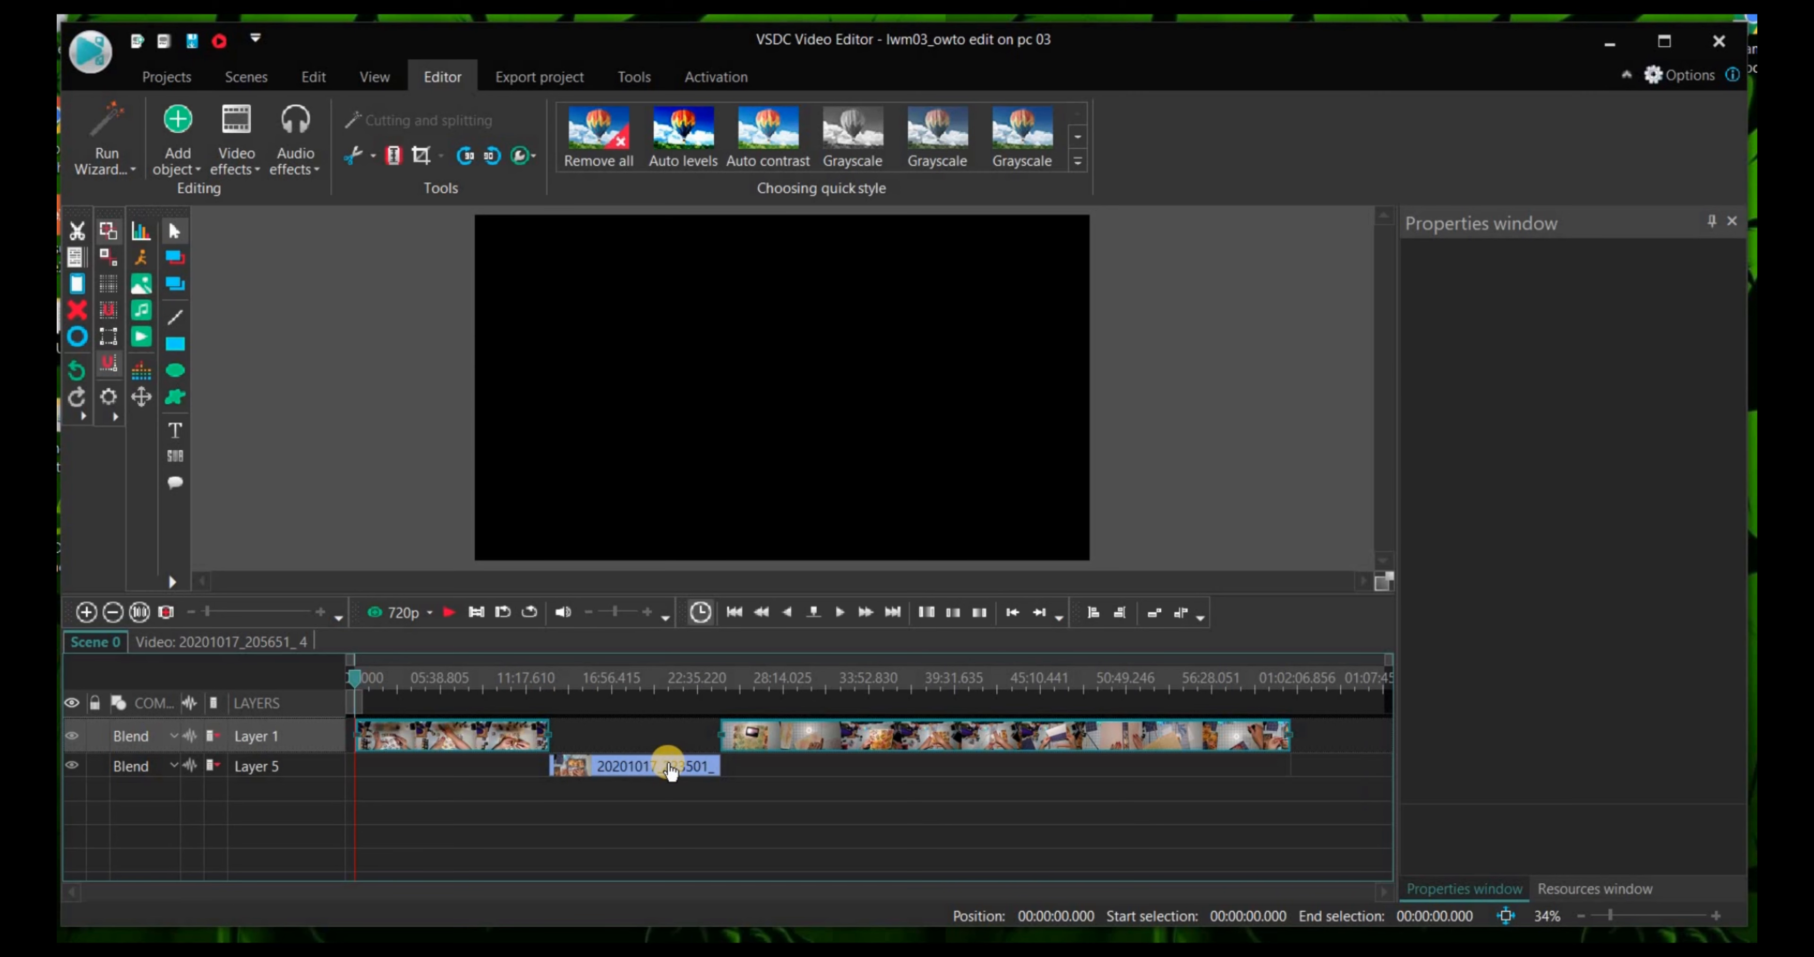
click(753, 820)
click(495, 738)
click(853, 728)
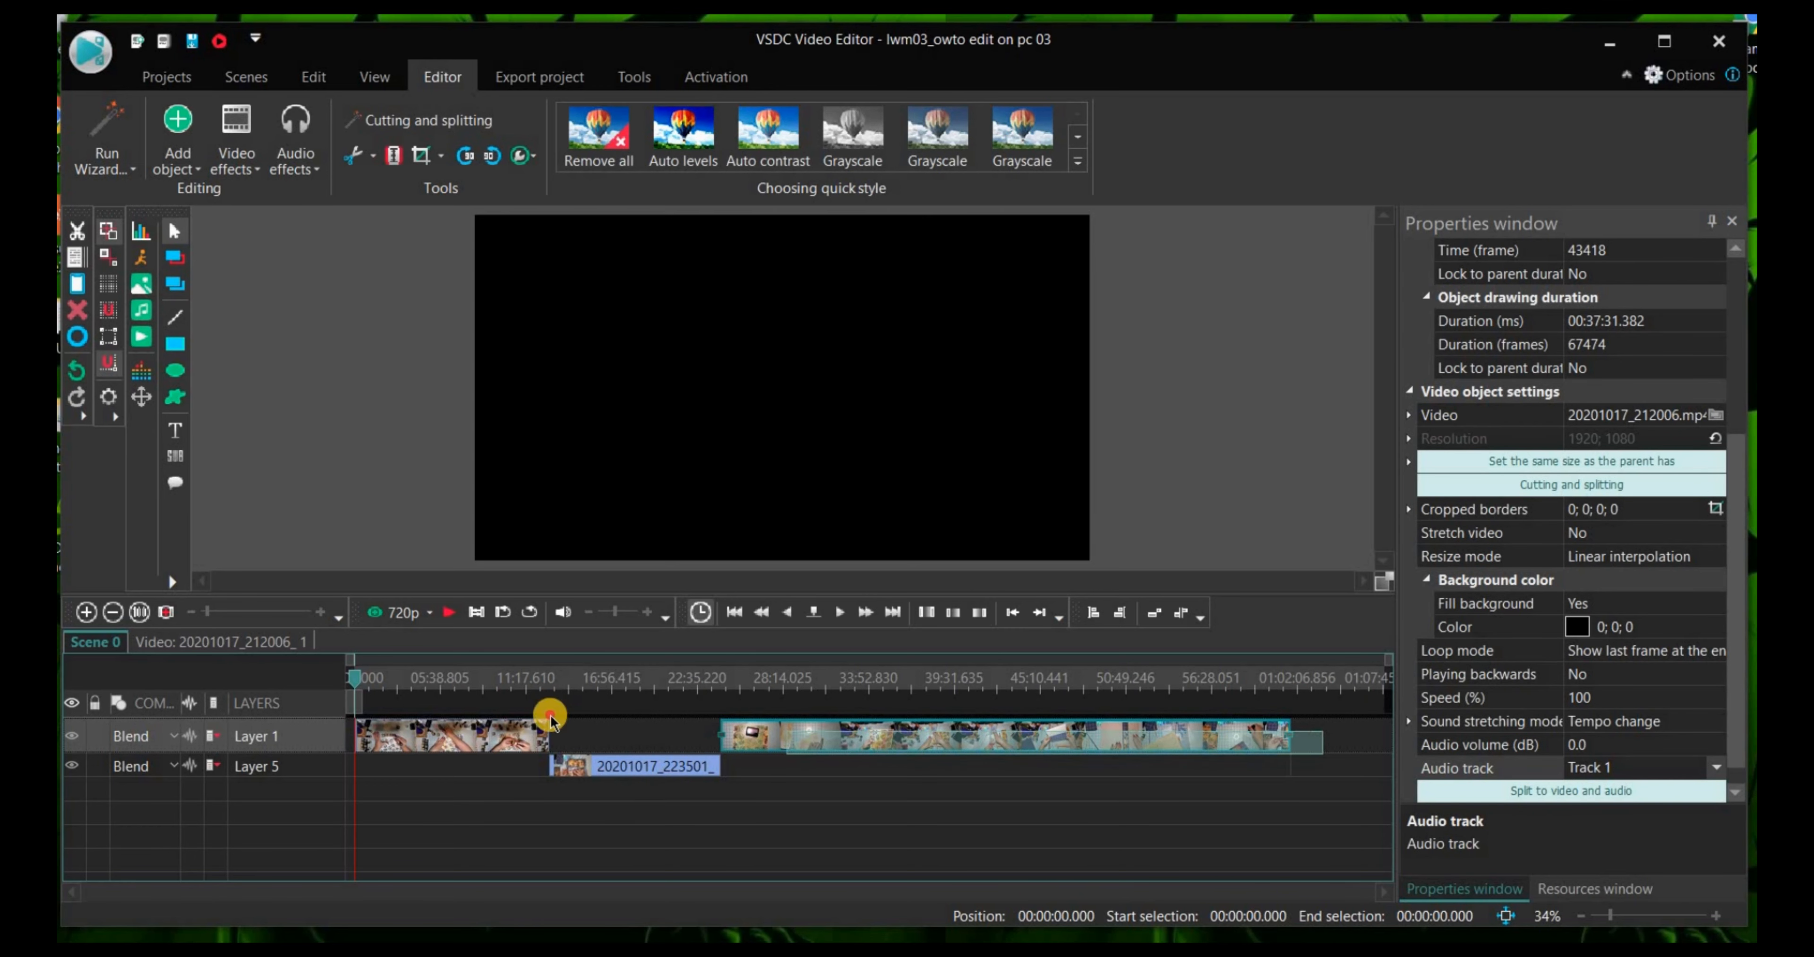
click(508, 719)
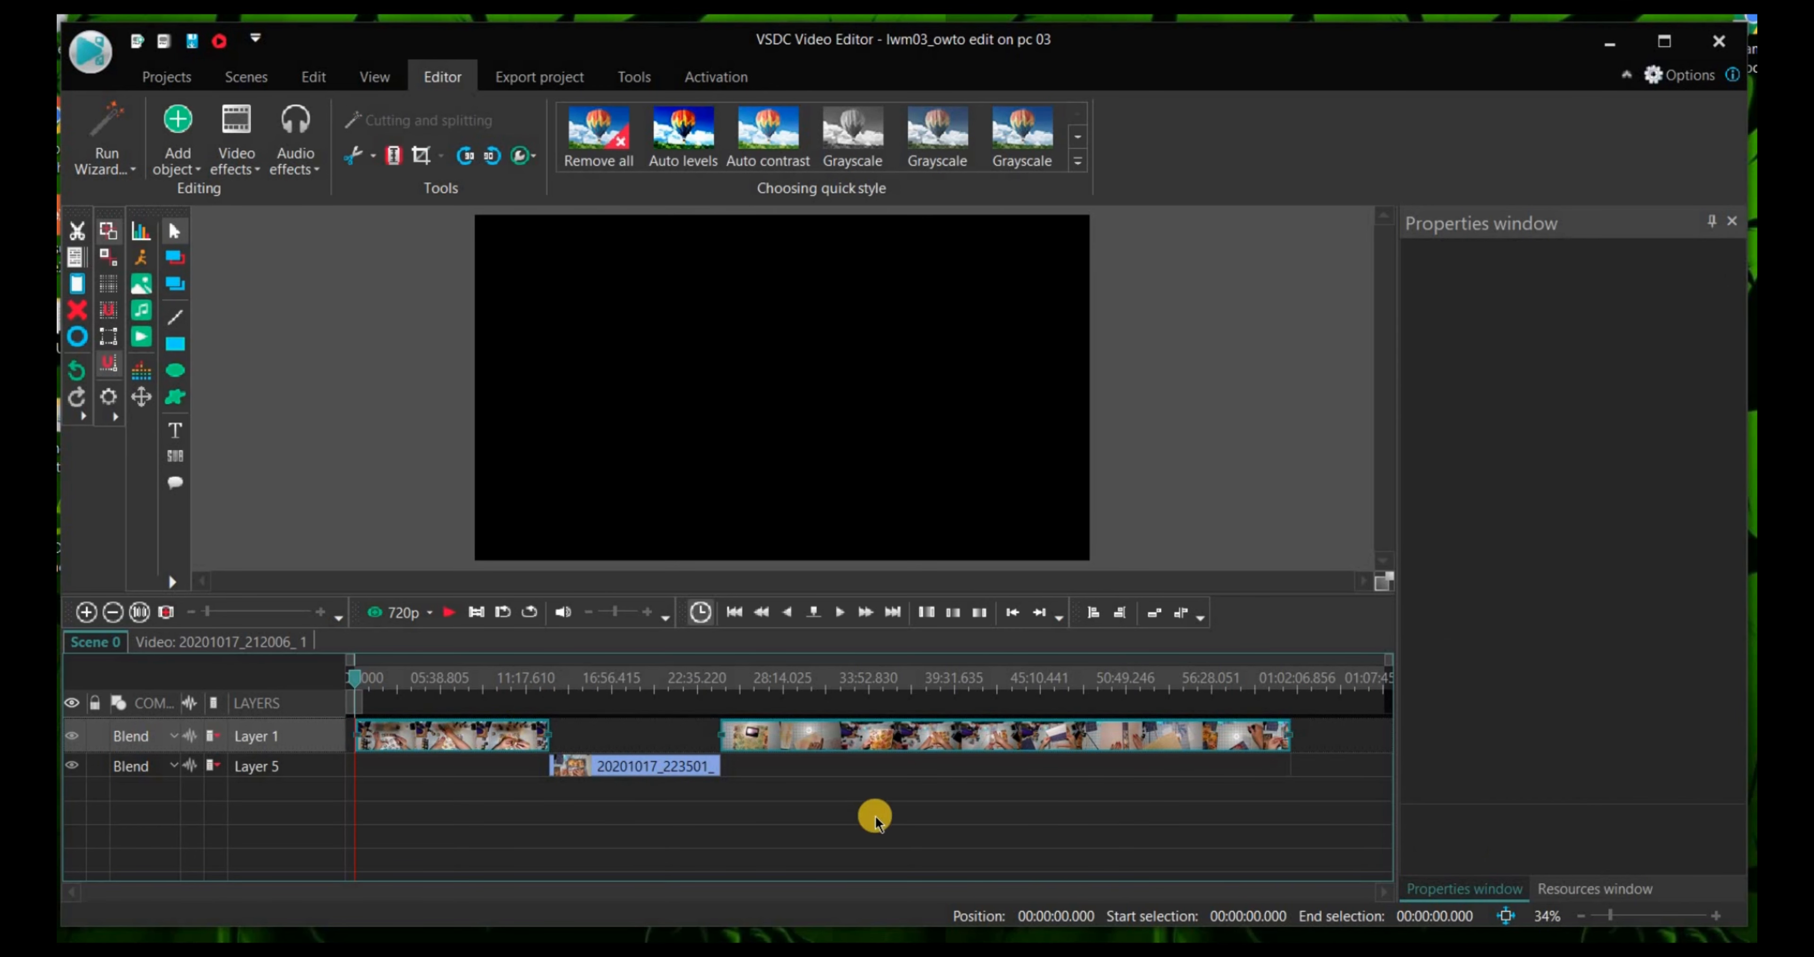
click(852, 815)
click(852, 819)
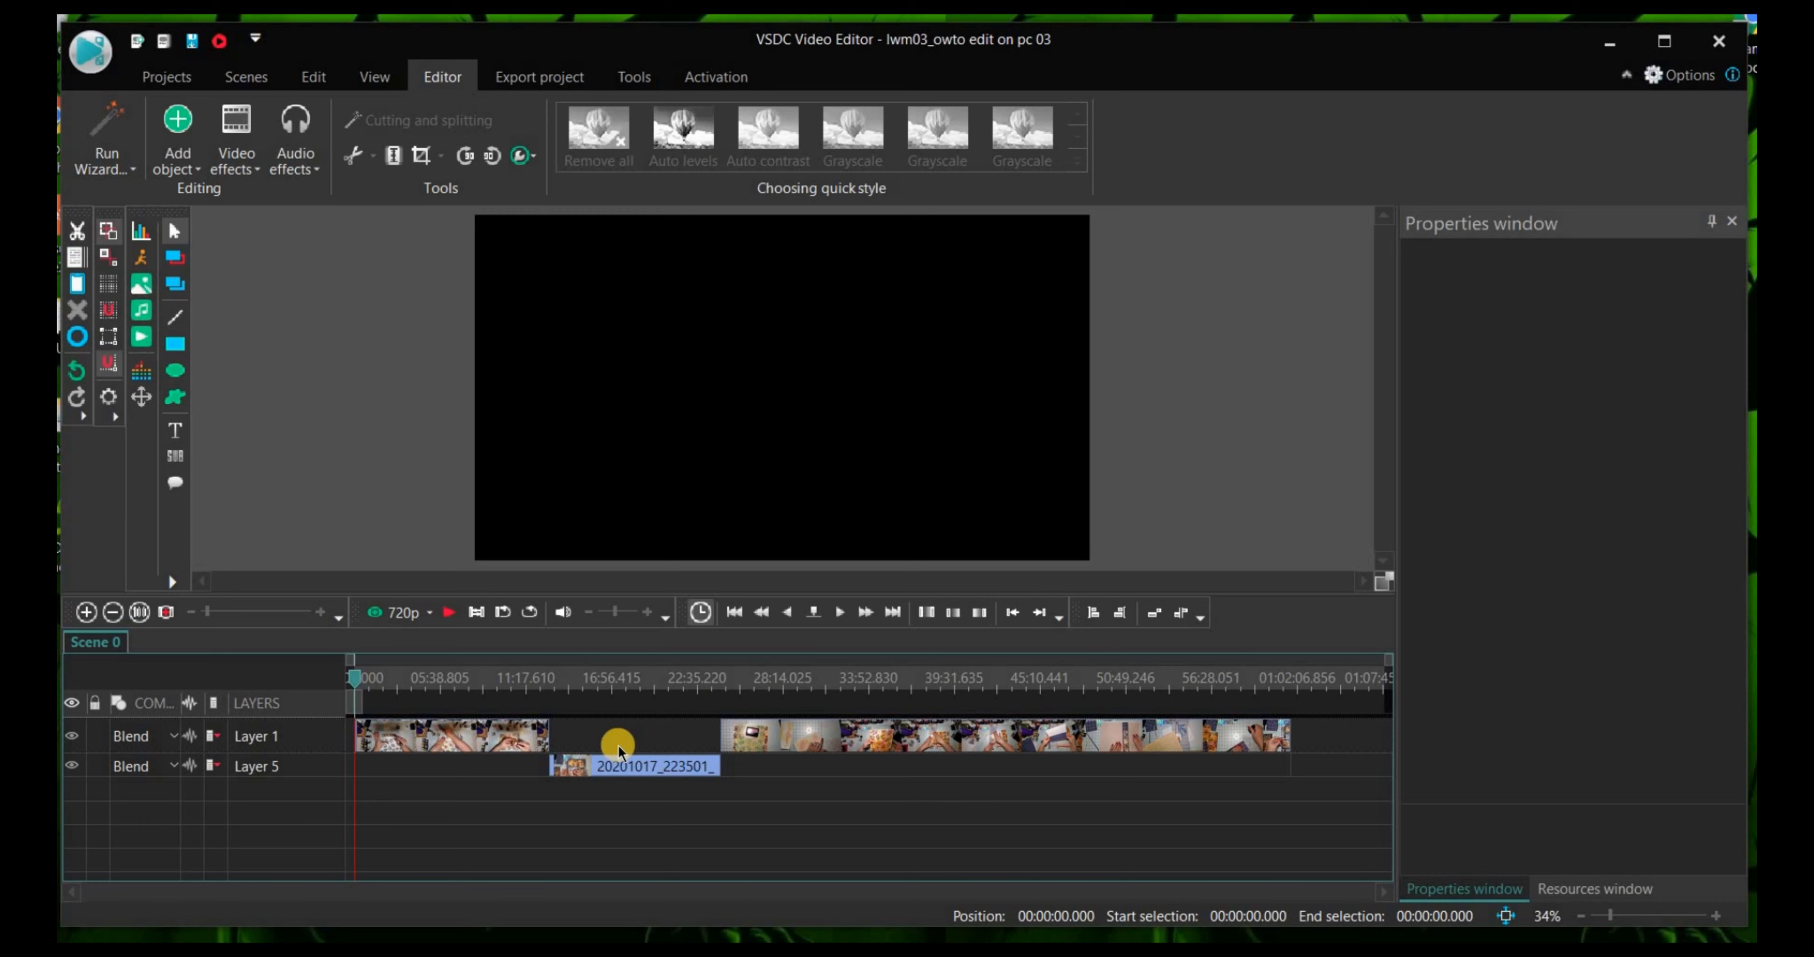
Step: Check the audio track setting of both phone clips on Layer 1 and of the clip on Layer 5
click(432, 746)
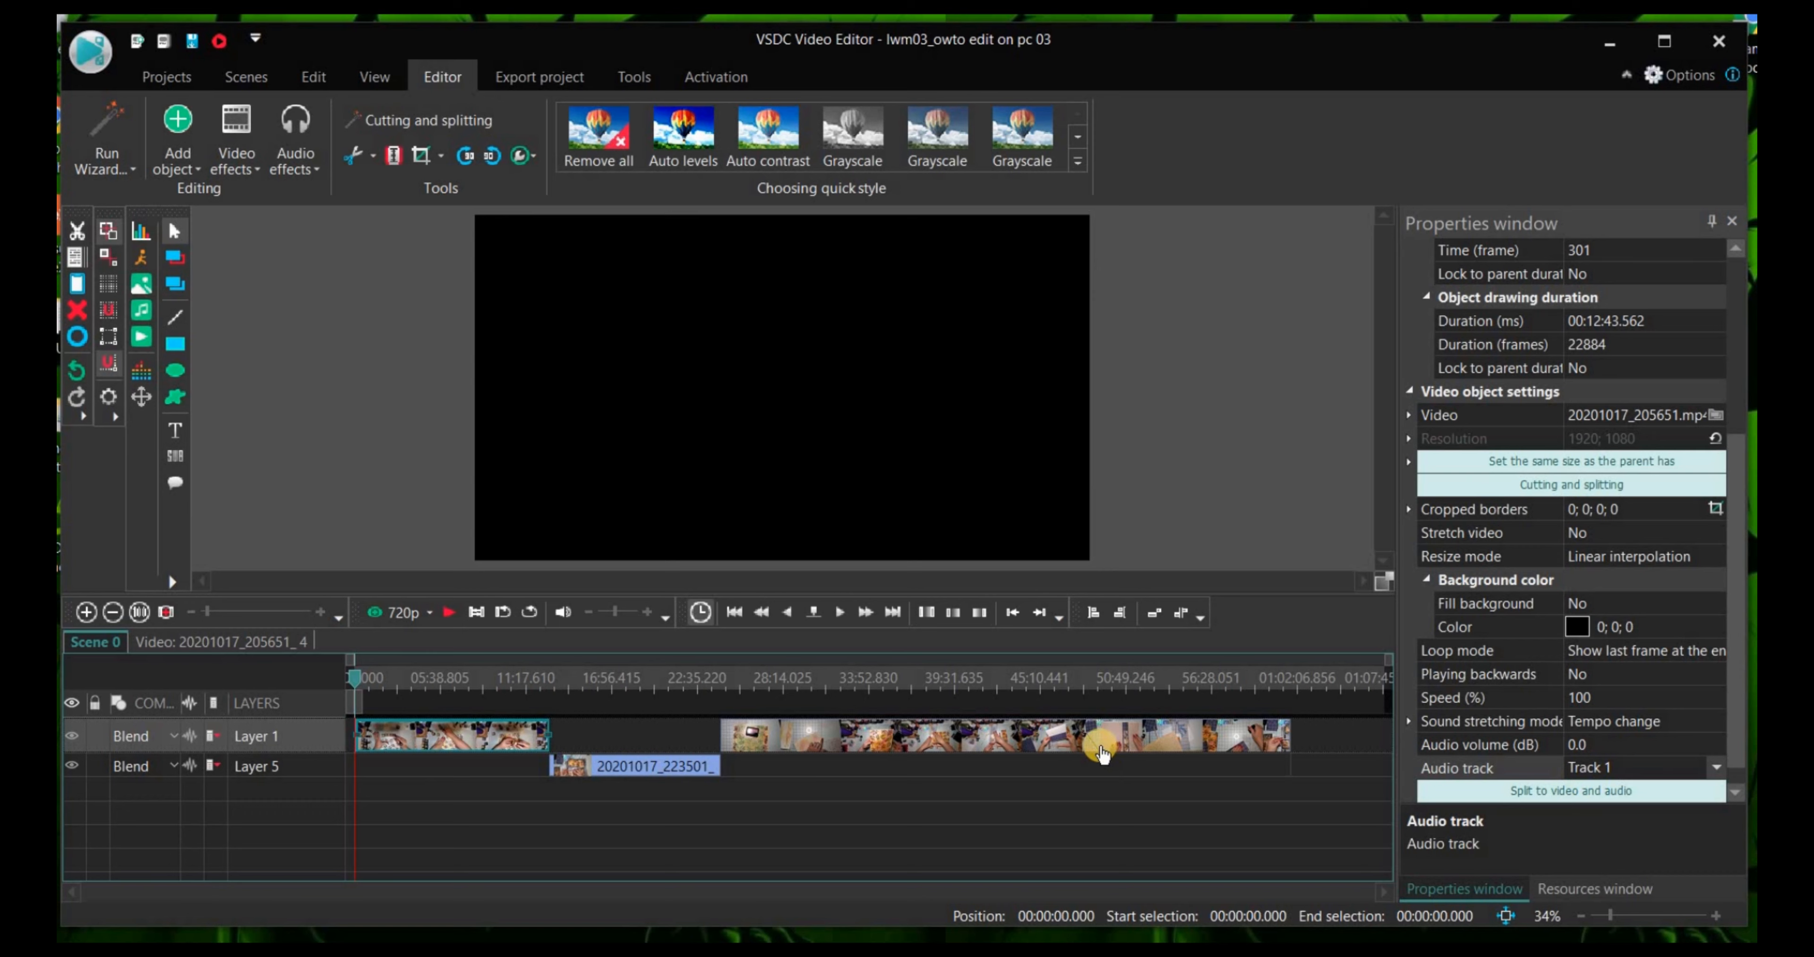
click(1098, 749)
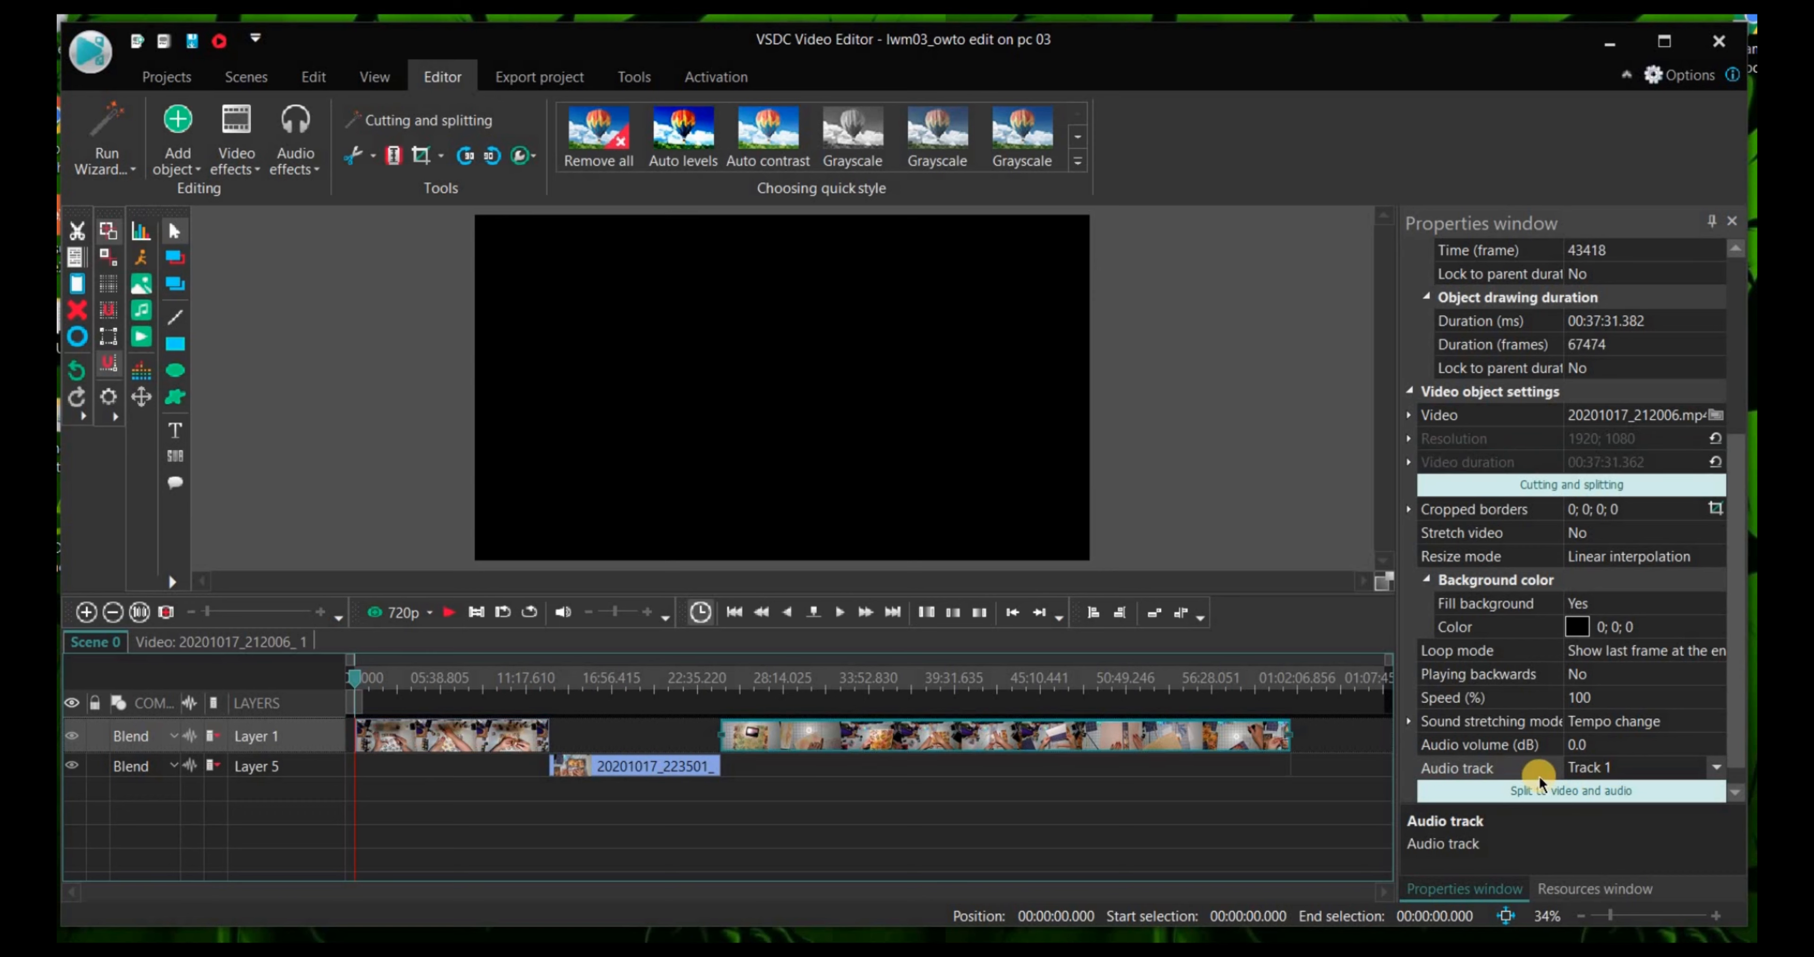
click(576, 772)
click(1631, 767)
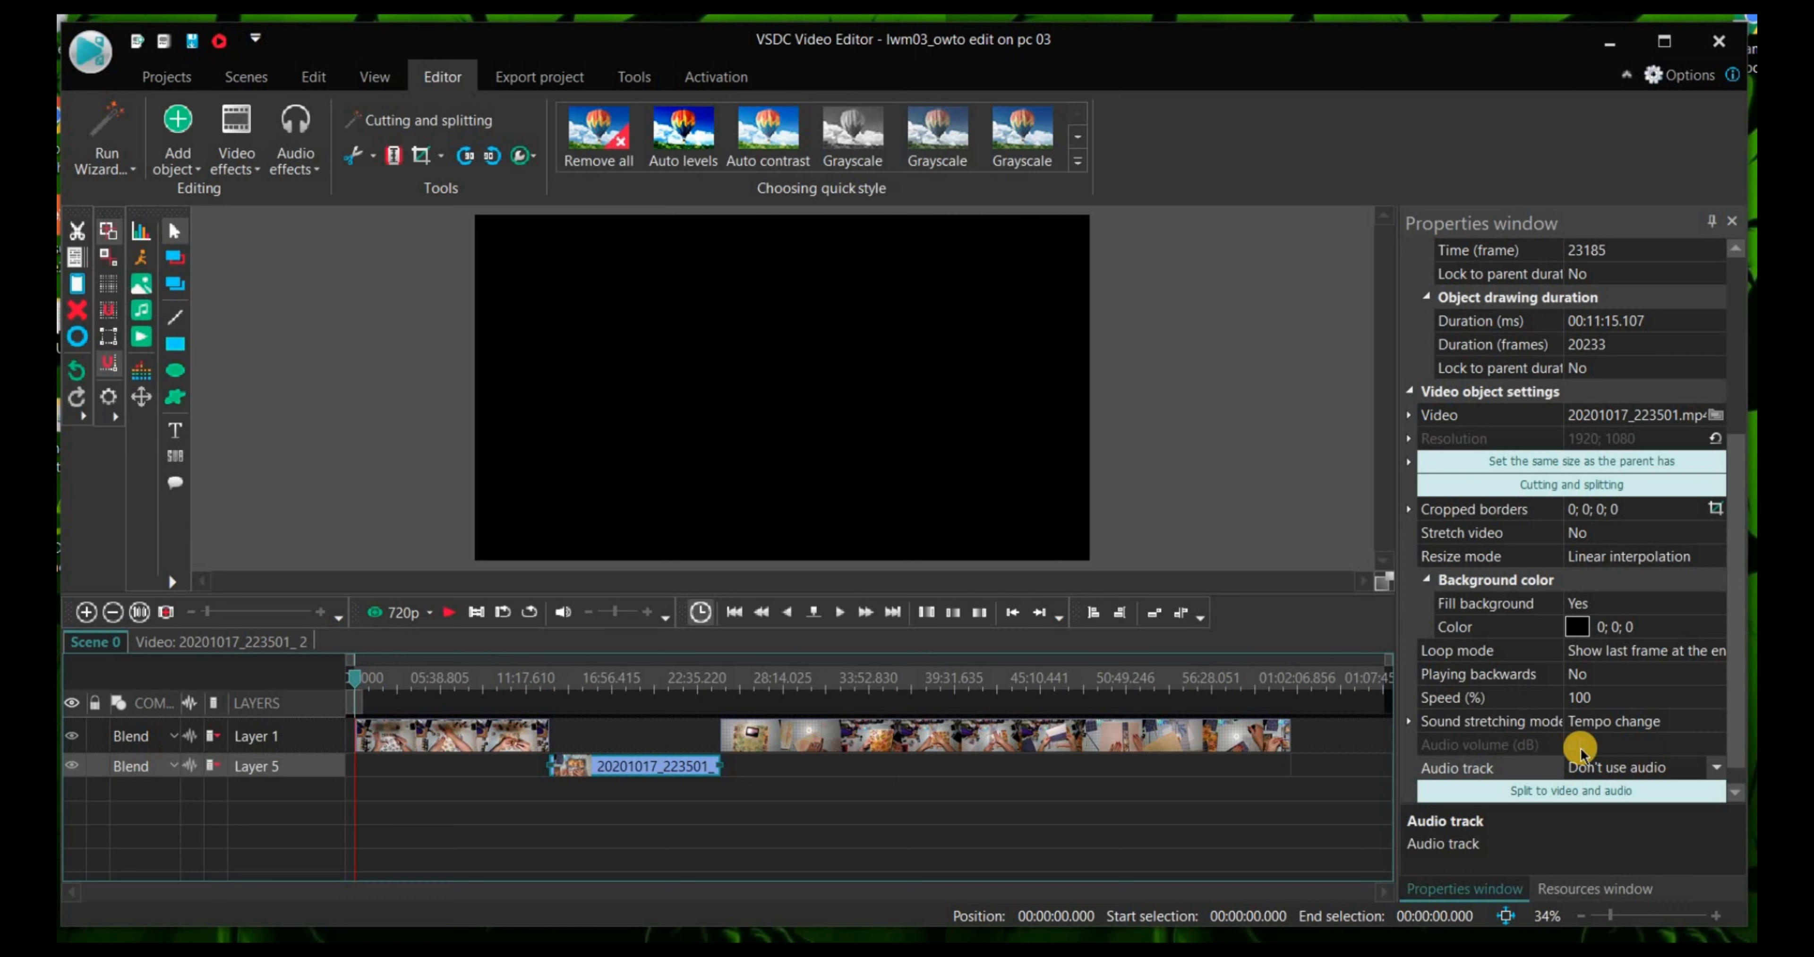
Step: Set the playback speed of the 20201017_223501 clip on Layer 5 to 50%
click(1600, 698)
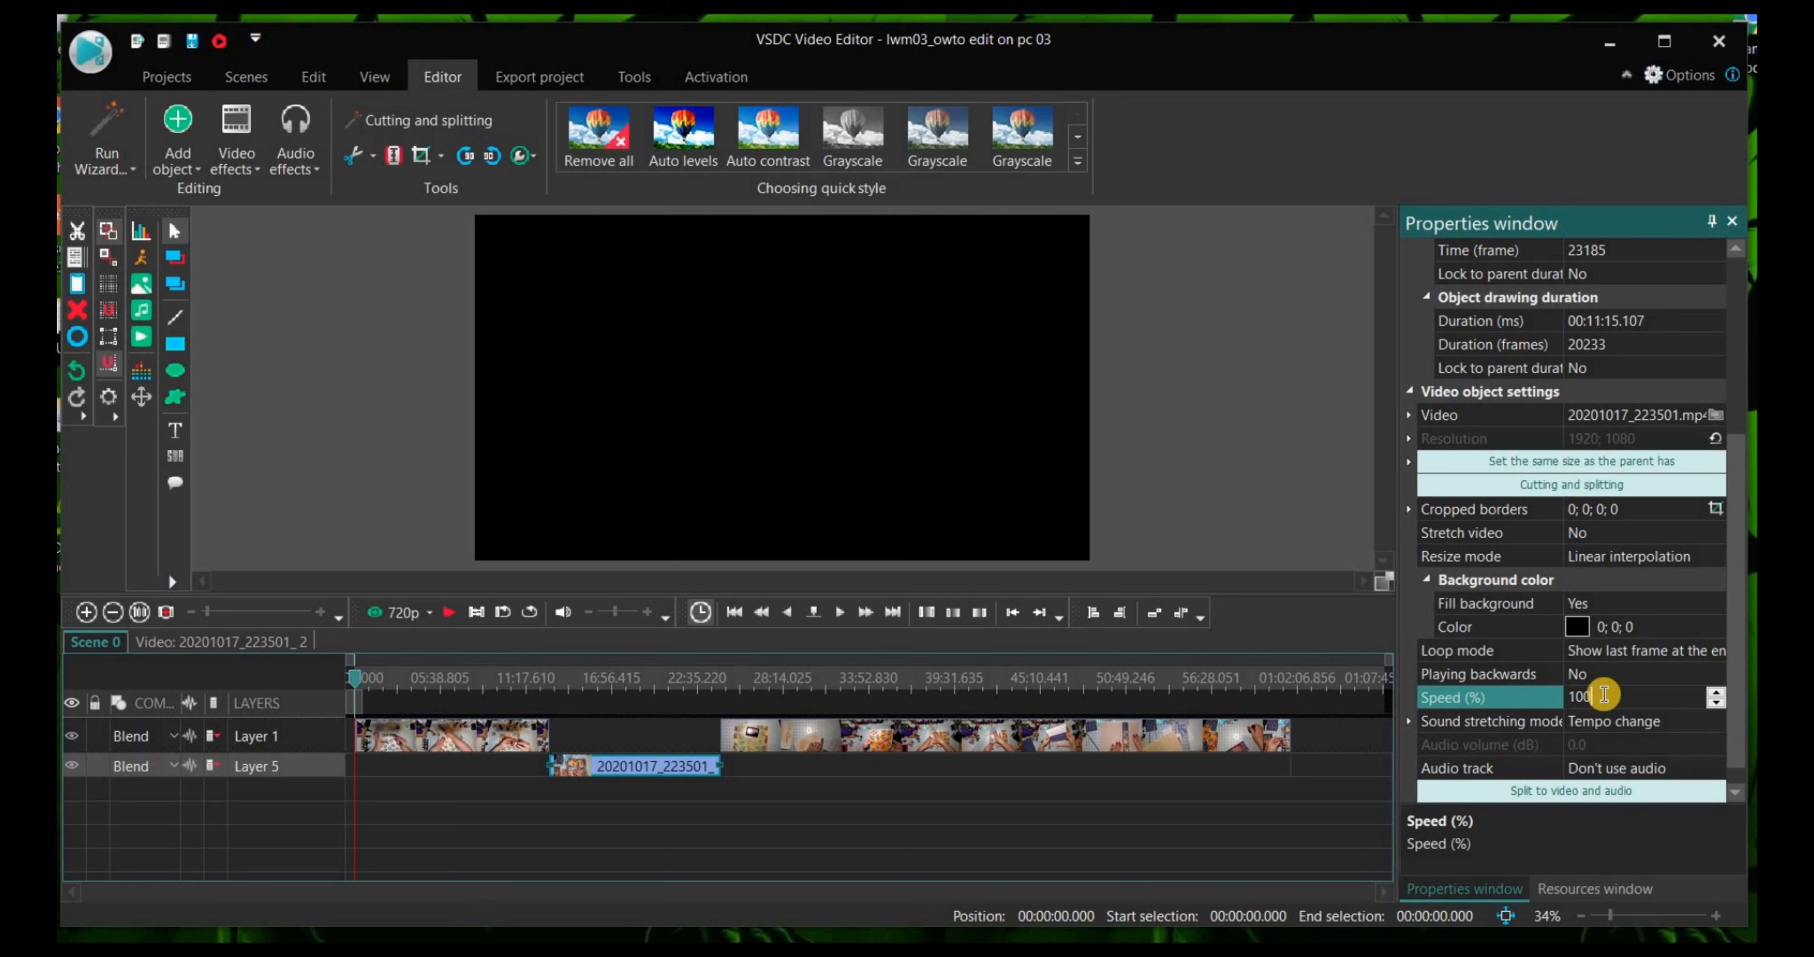
click(1719, 706)
click(1719, 705)
click(1720, 706)
click(1719, 705)
click(1719, 705)
click(1719, 705)
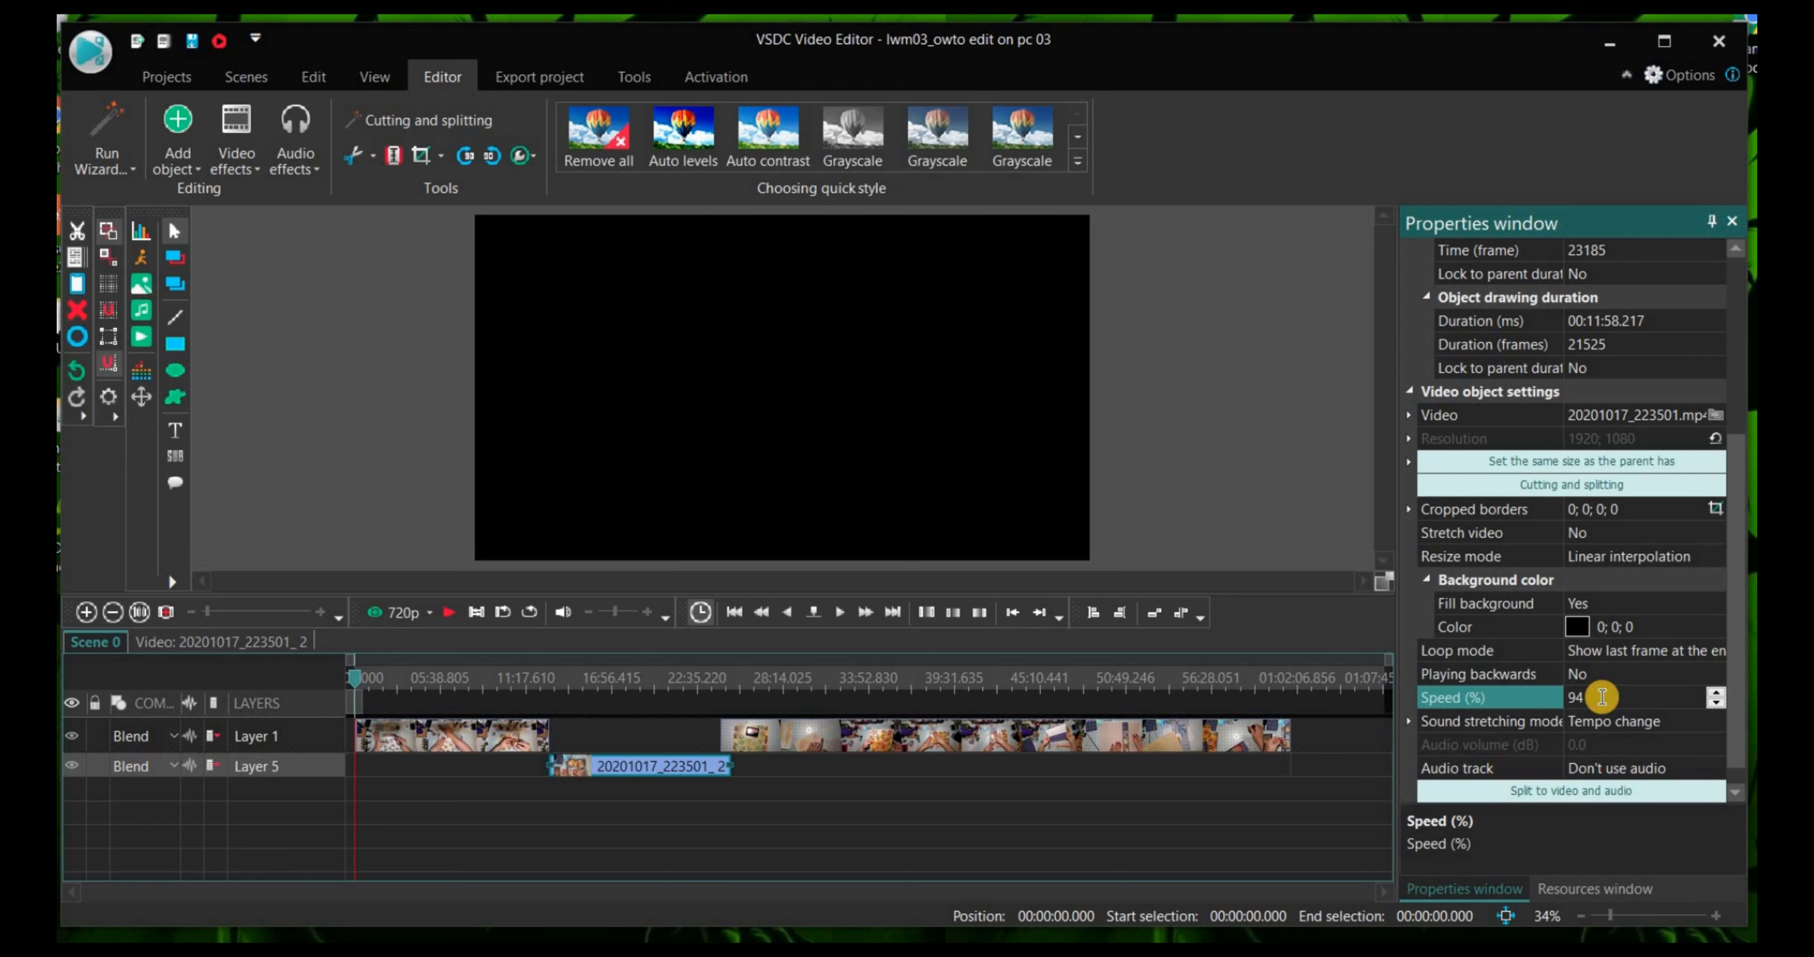
click(1514, 700)
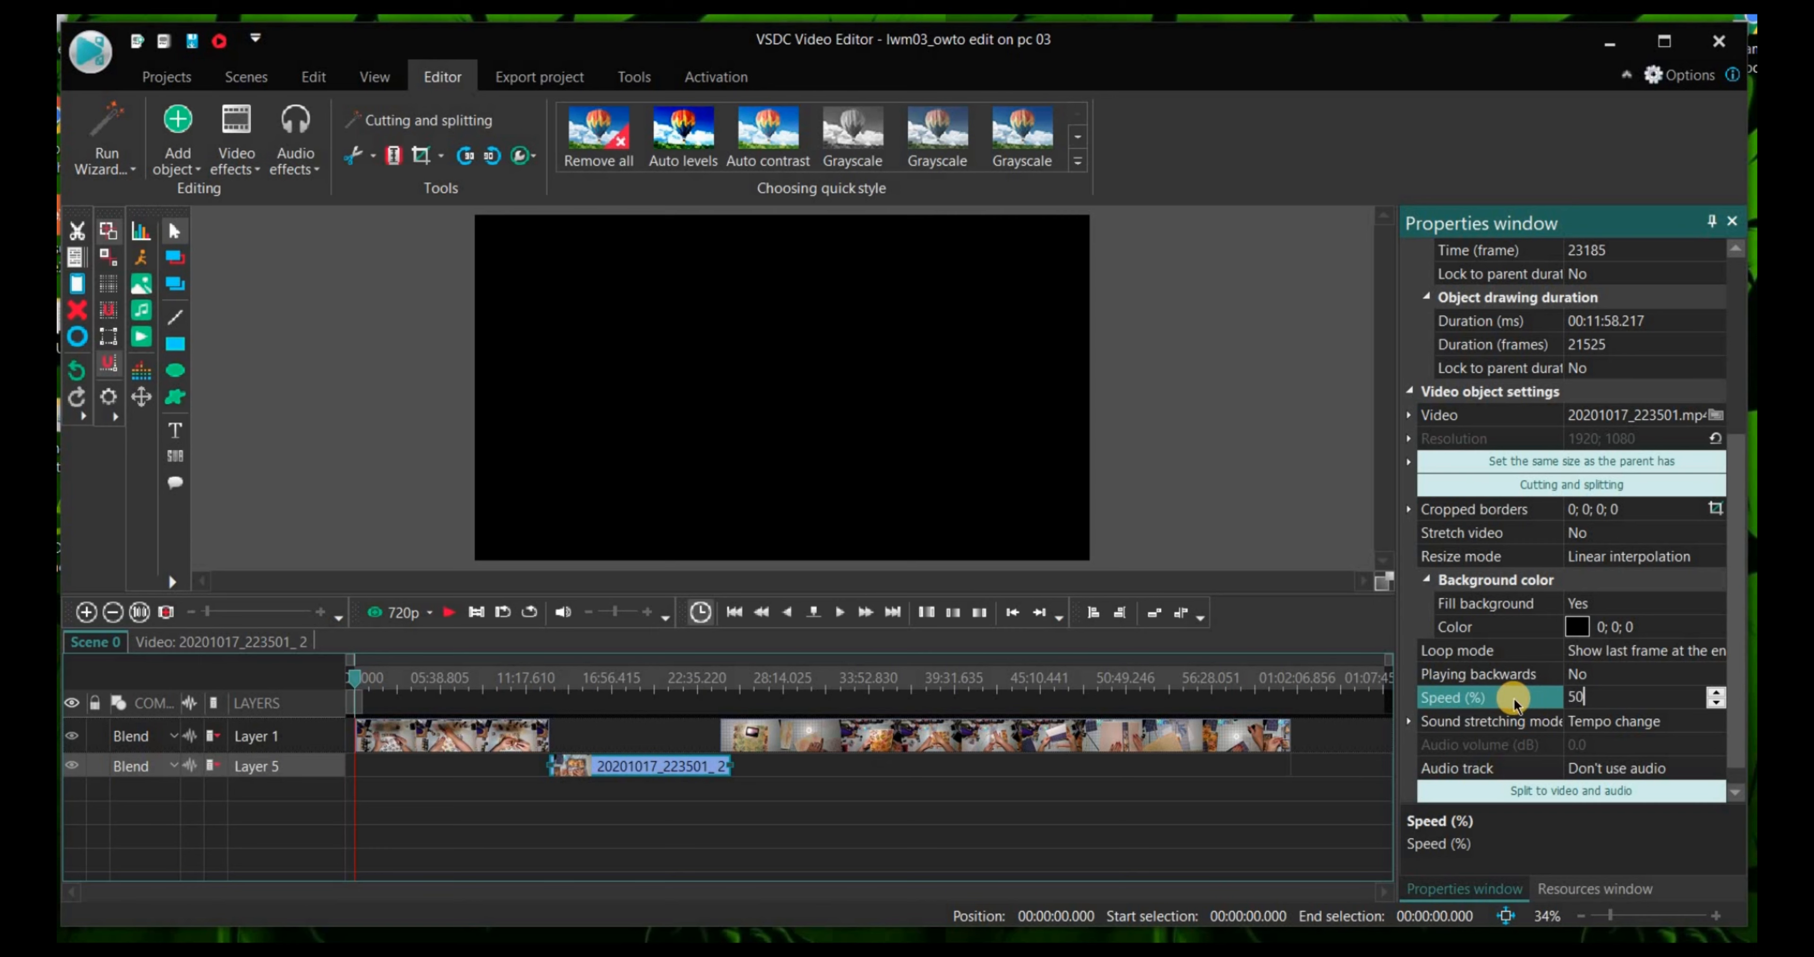
key(Return)
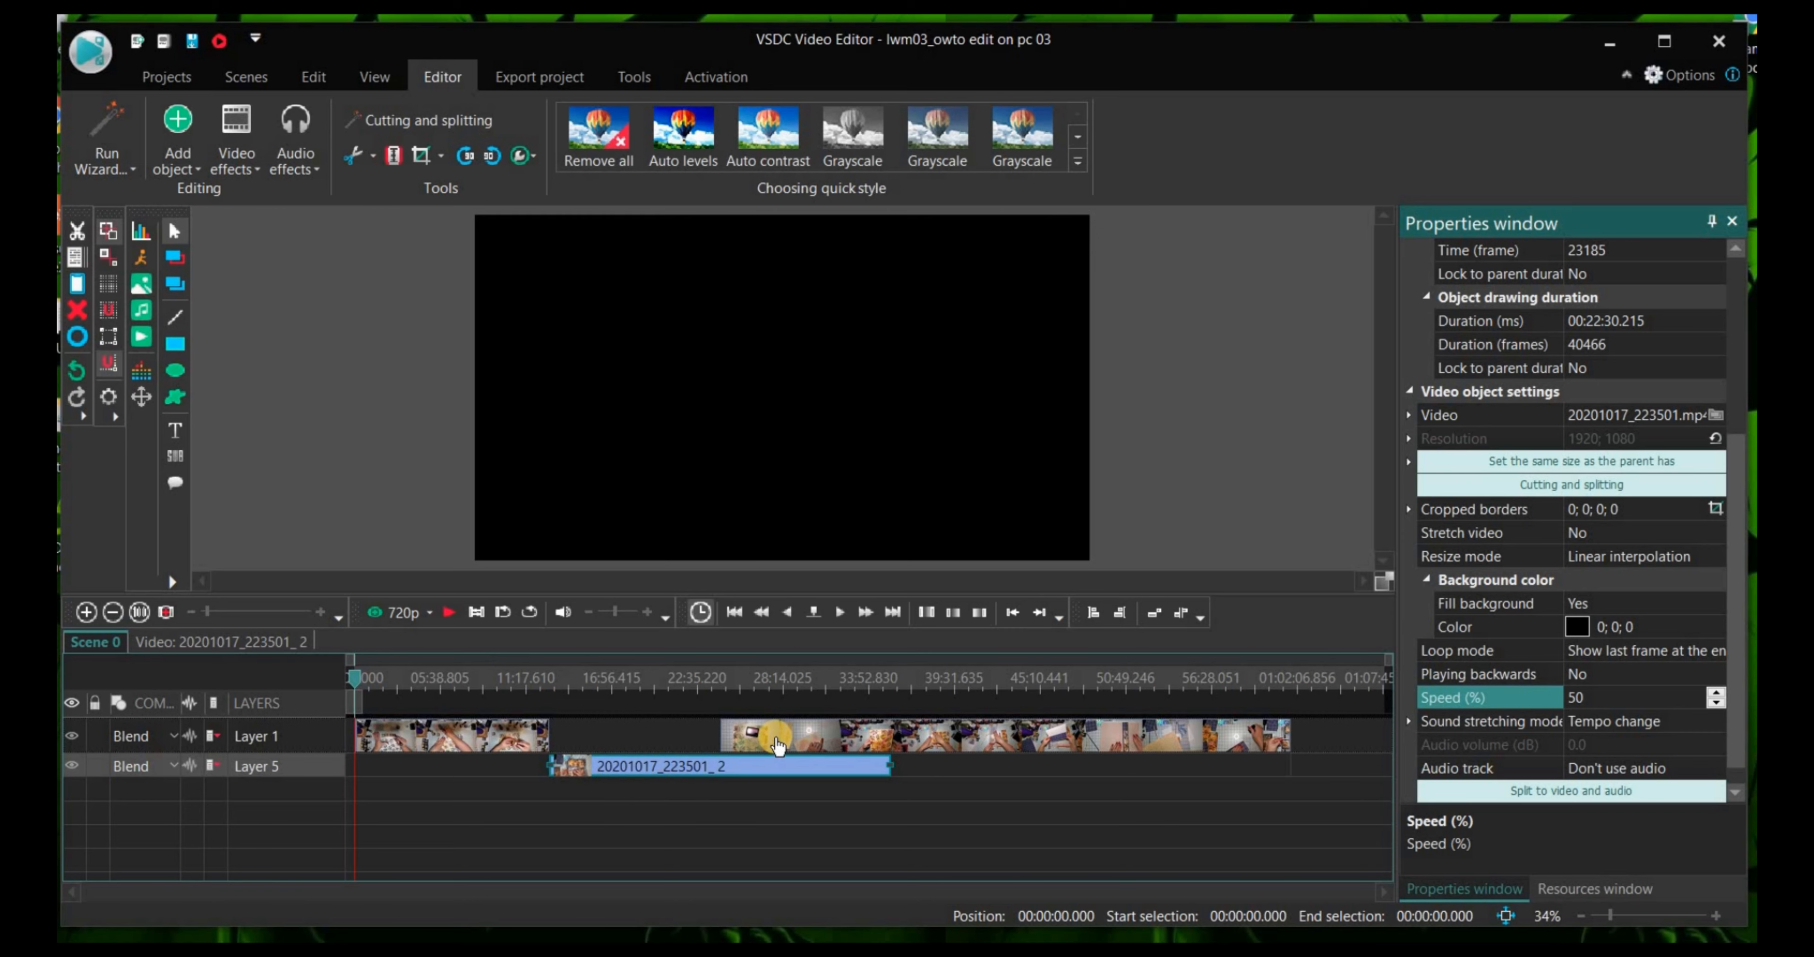
Step: Try moving the 20201017_212006 clip onto Layer 5 behind the 20201017_223501 clip, and return it to Layer 1
drag(776, 744, 906, 775)
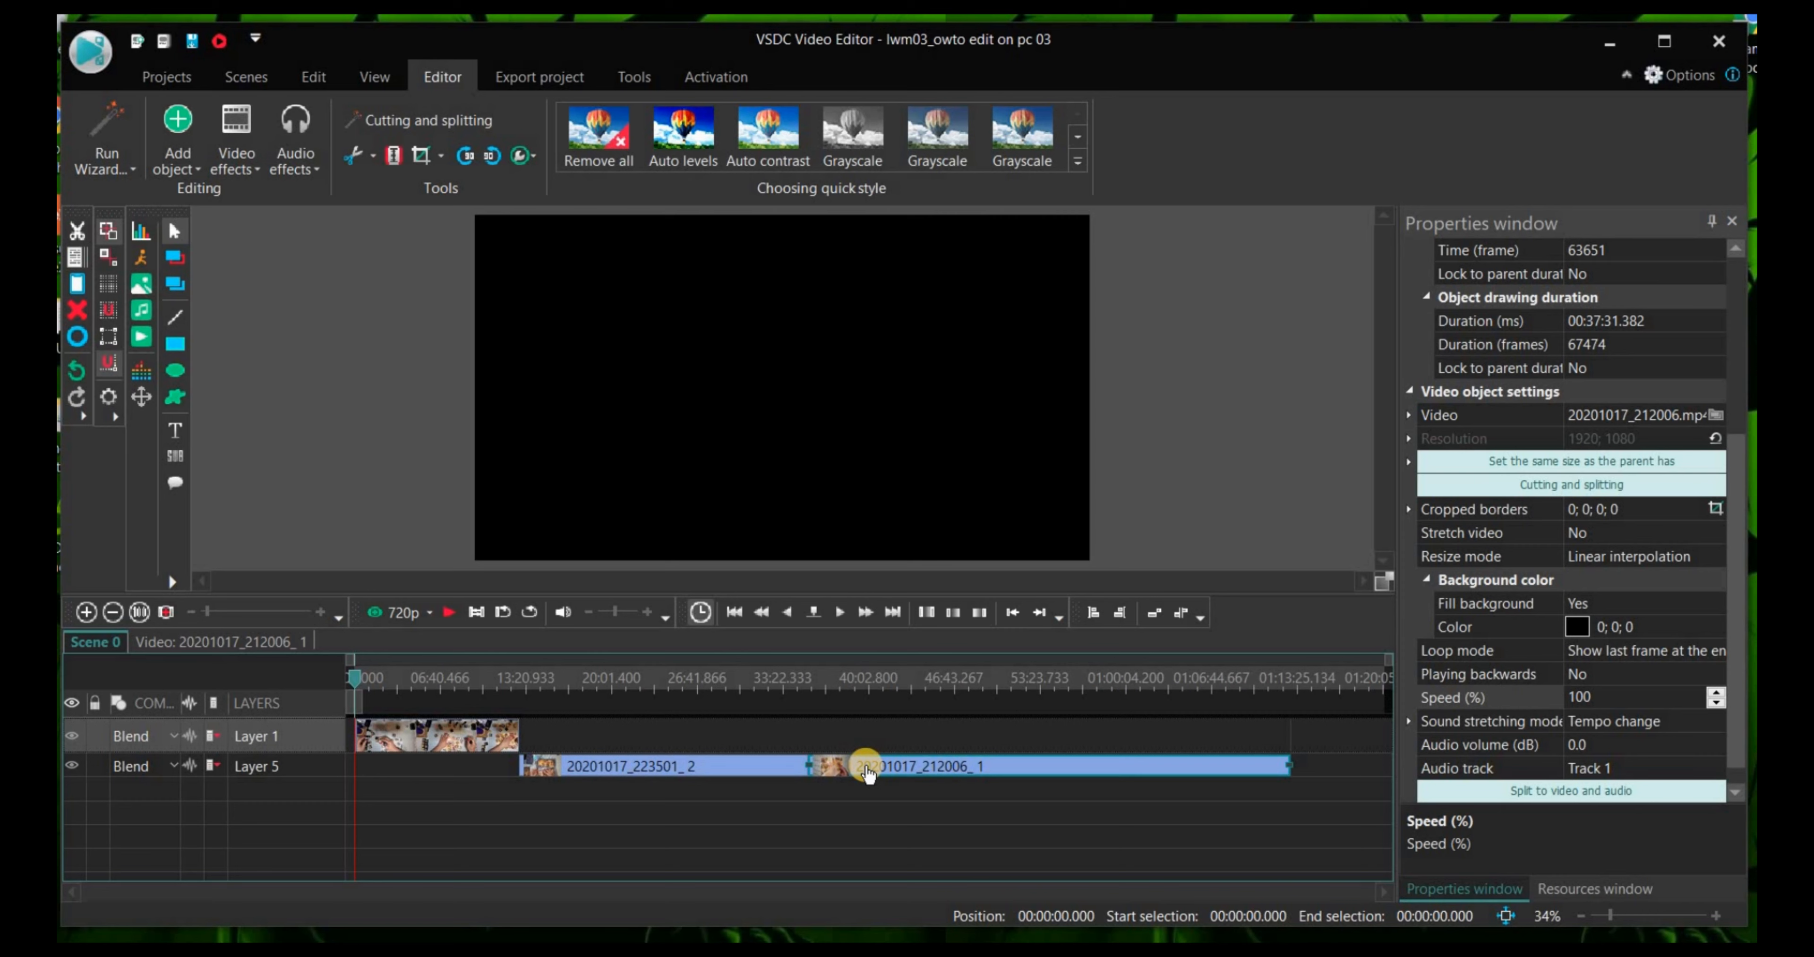
mouse_move(868, 774)
drag(868, 774, 719, 732)
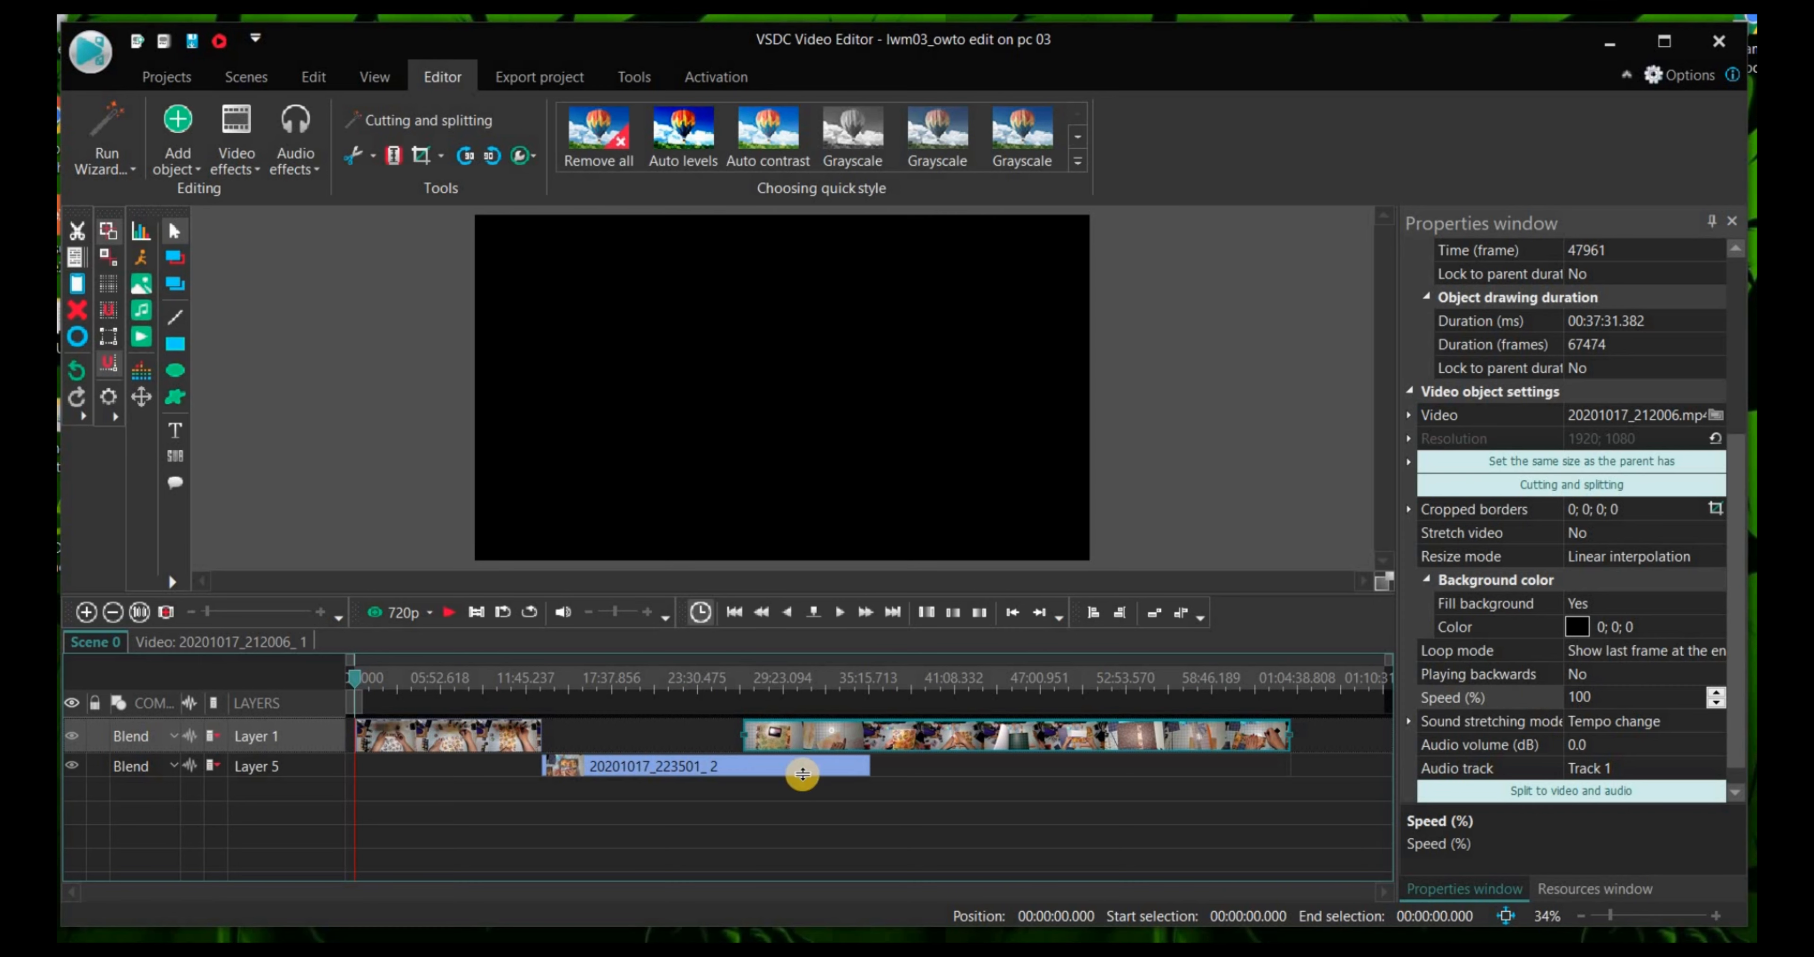
Step: Set the playback speed of the 20201017_223501 clip on Layer 5 to 100%
click(802, 773)
click(789, 772)
click(1622, 696)
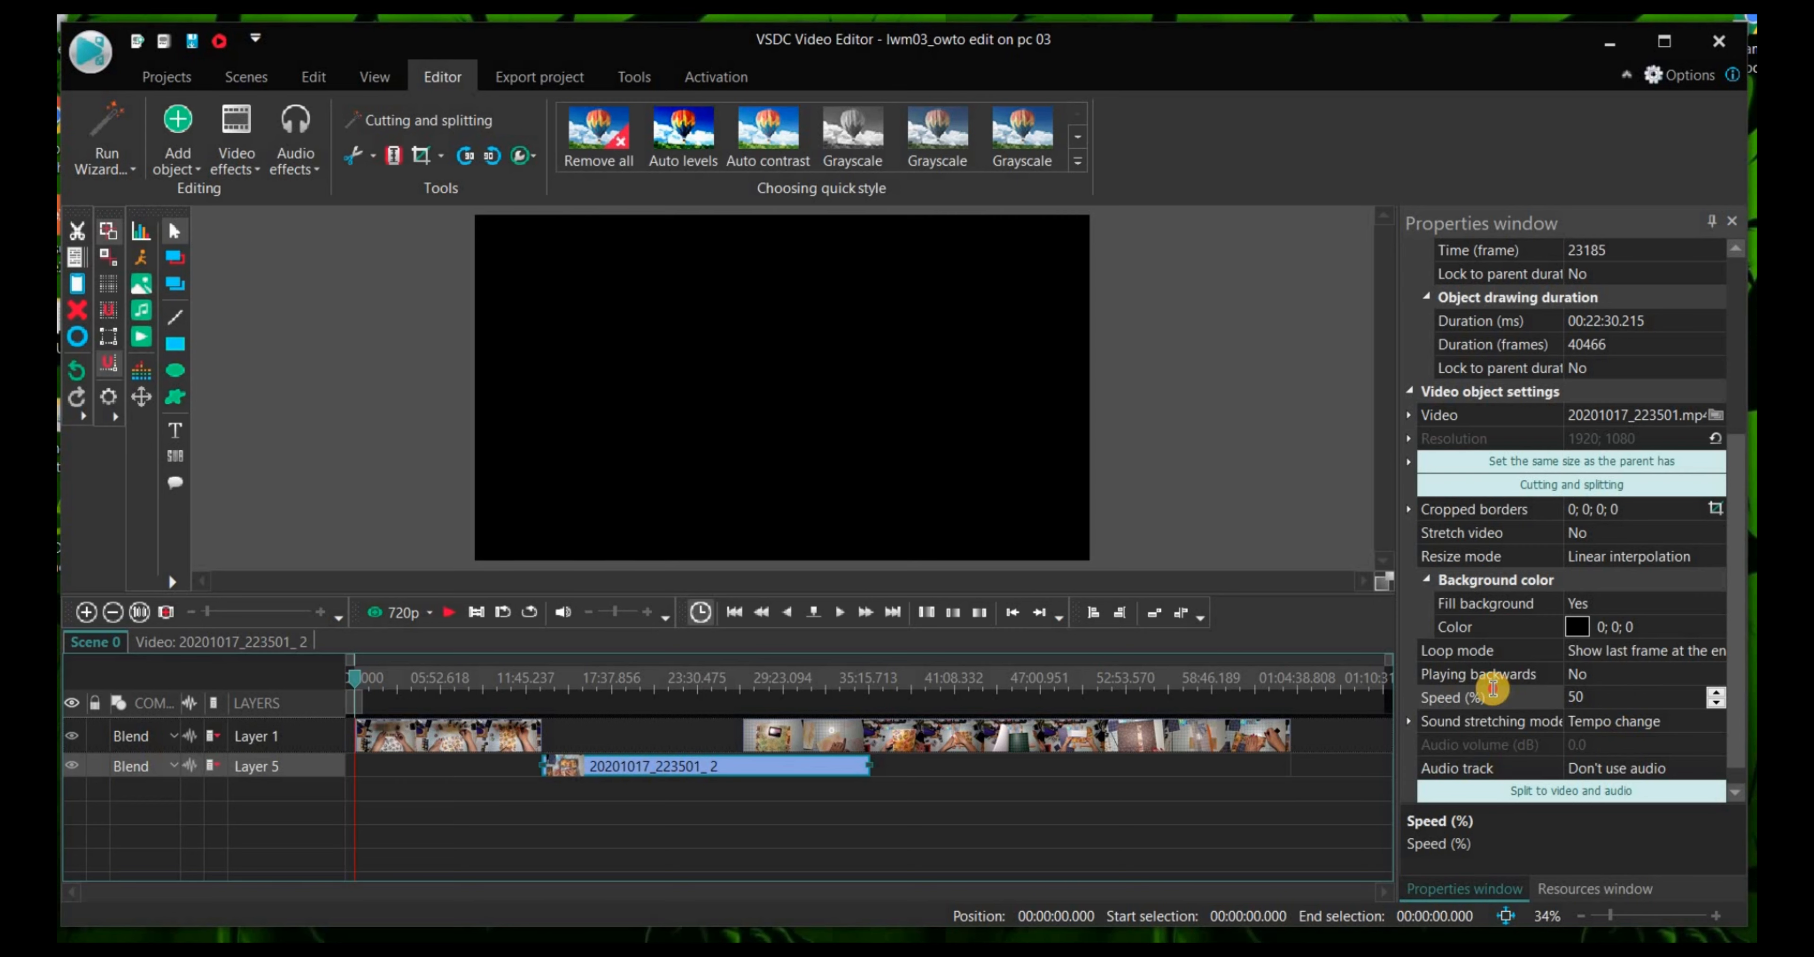
click(1493, 695)
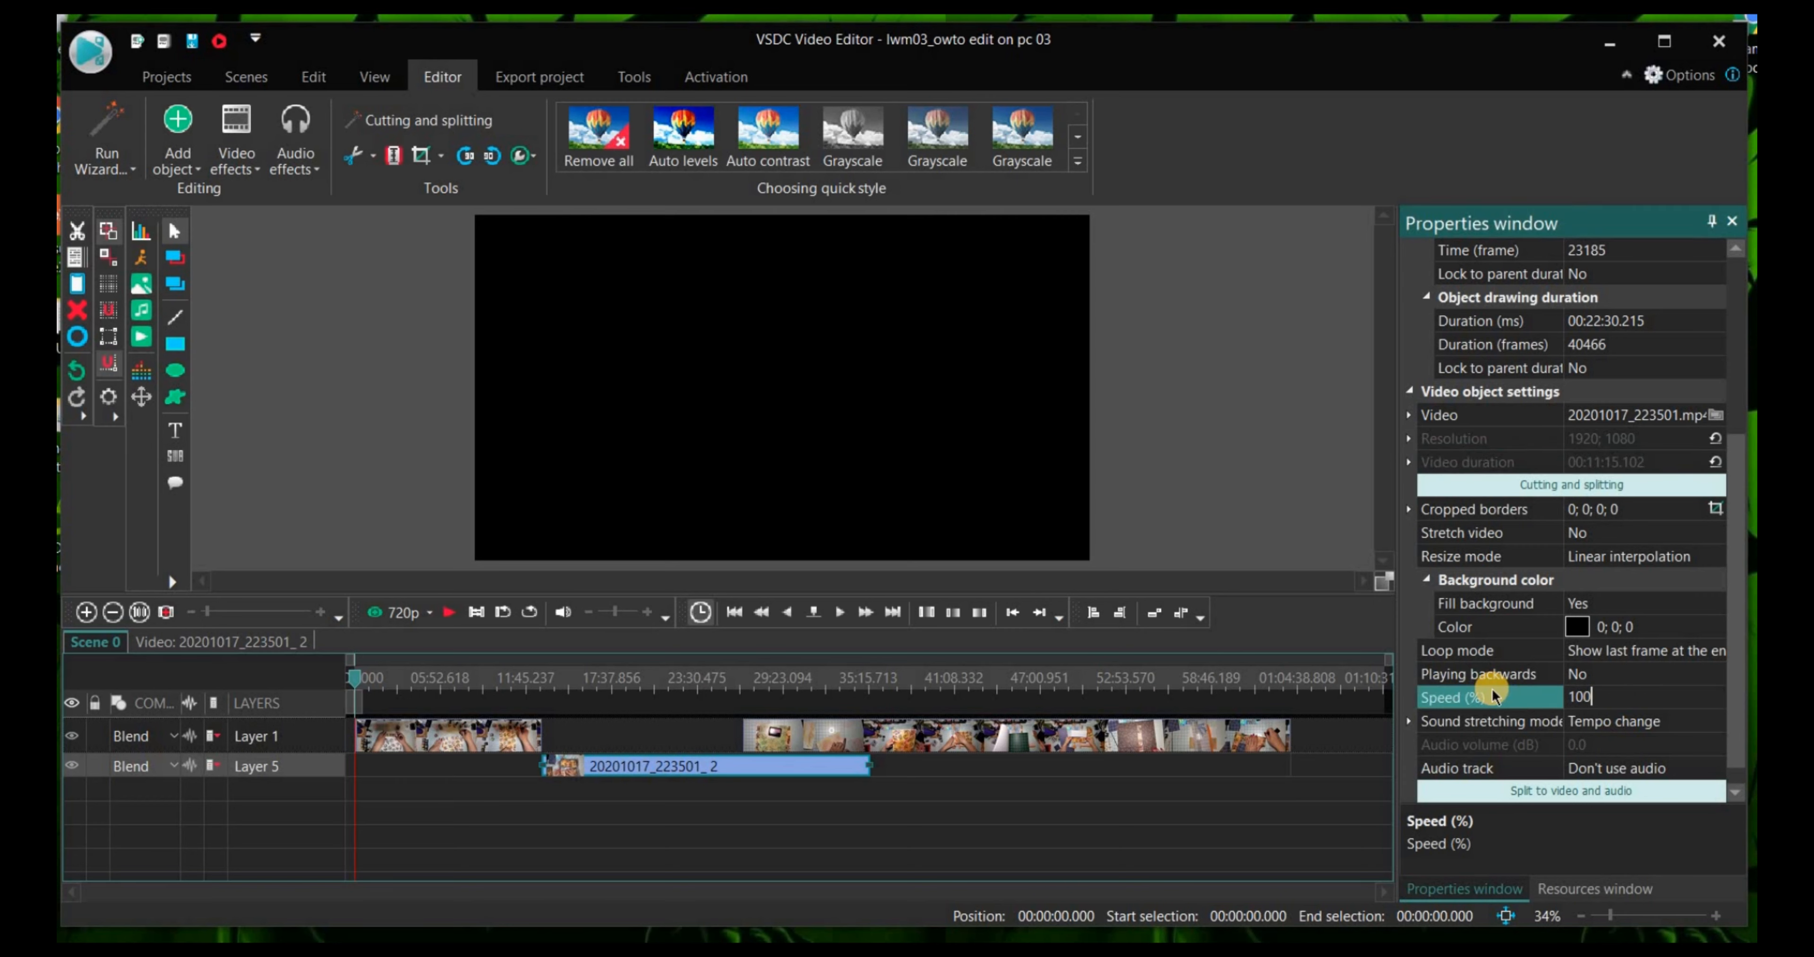
text(100)
click(1493, 695)
Step: Set the 20201017_223501 clip's playback speed to 500% and move the clip onto Layer 1 directly behind the first phone clip
click(1631, 697)
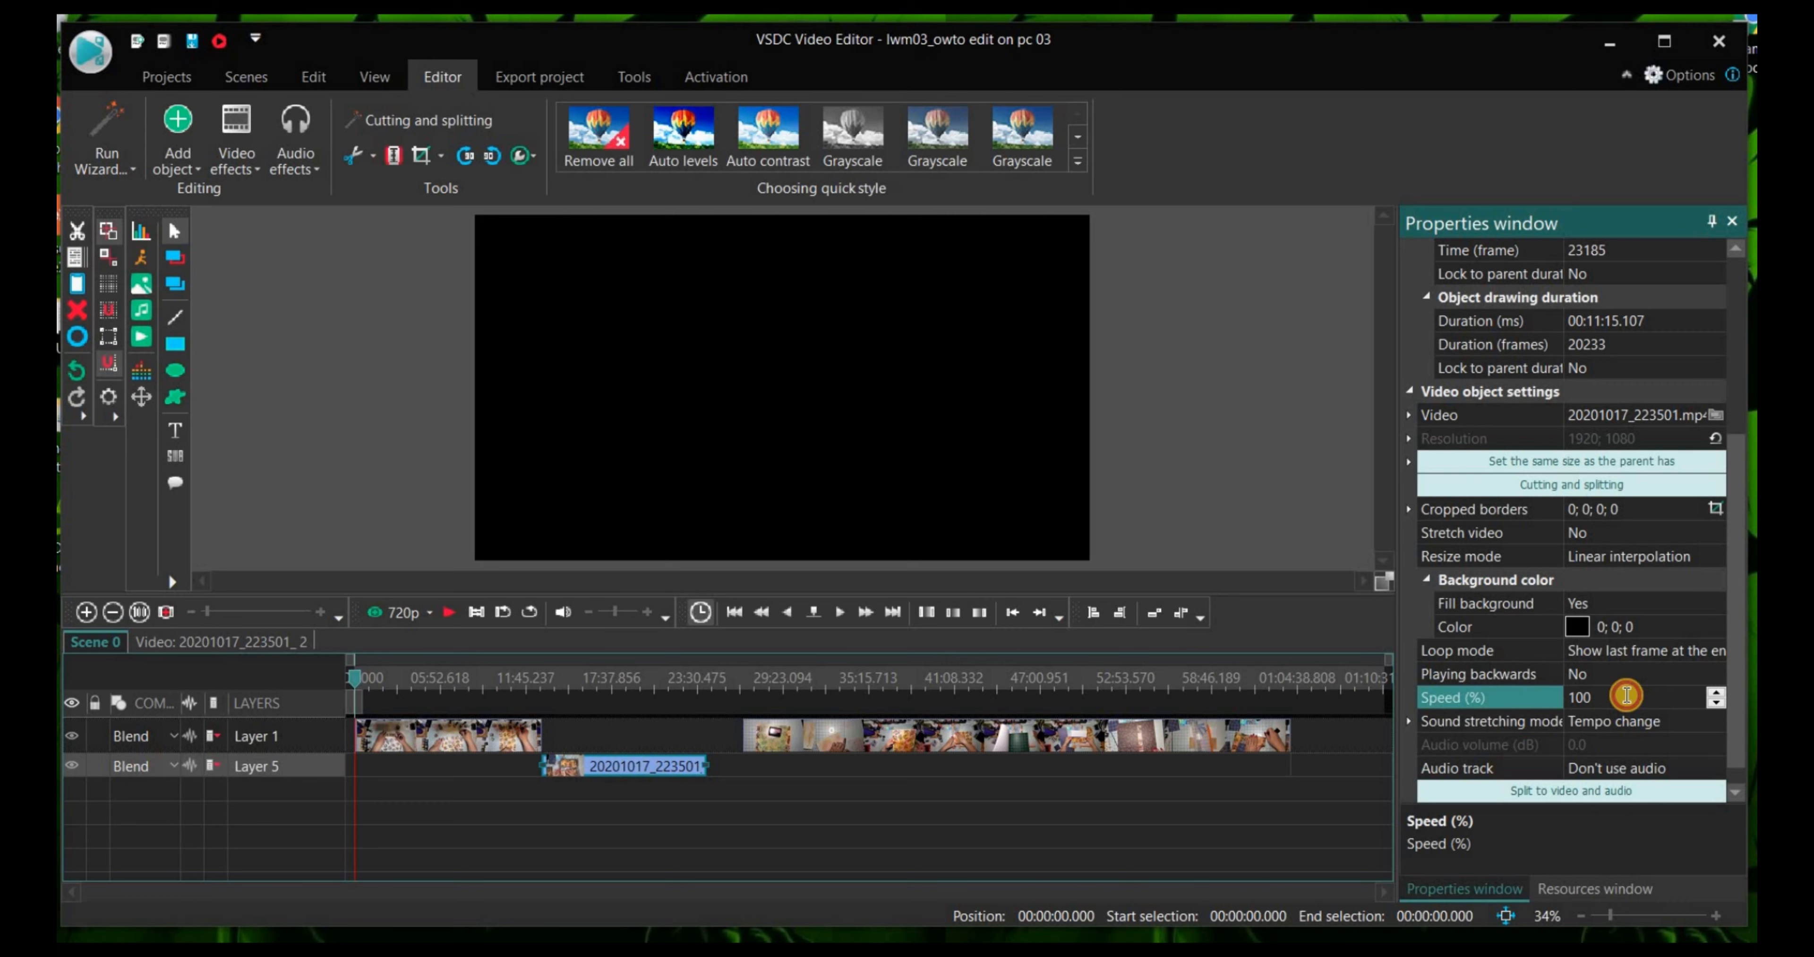
click(1553, 702)
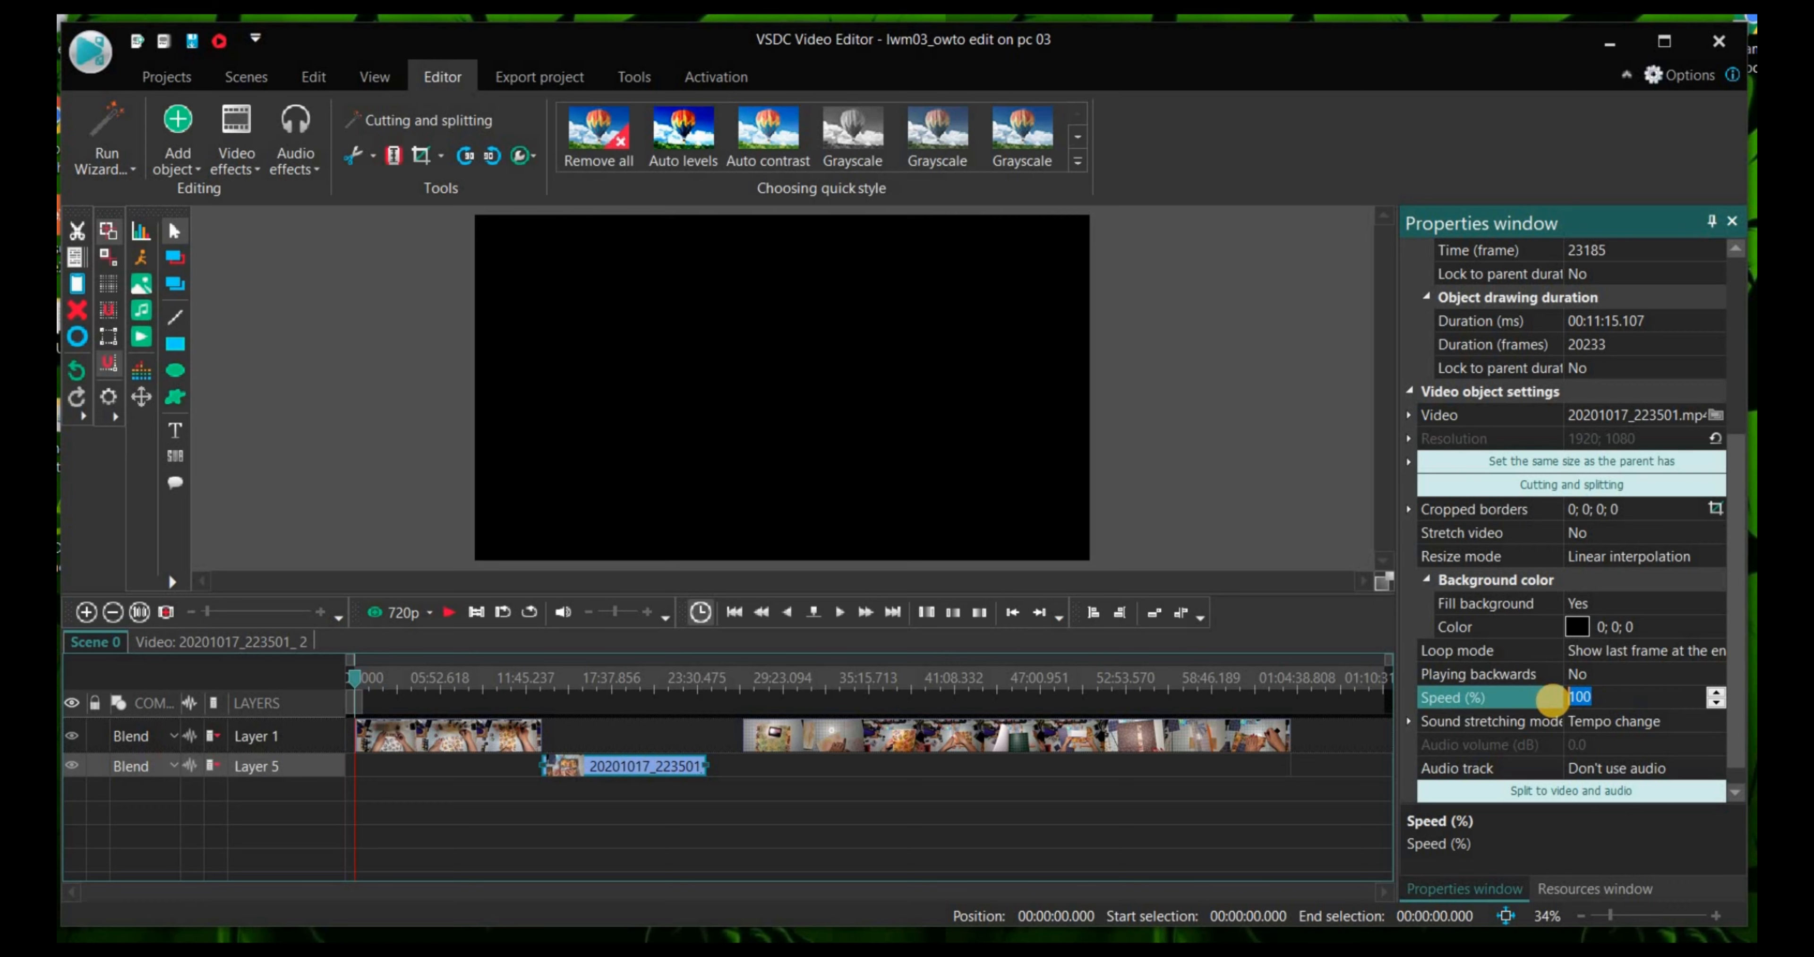
key(Return)
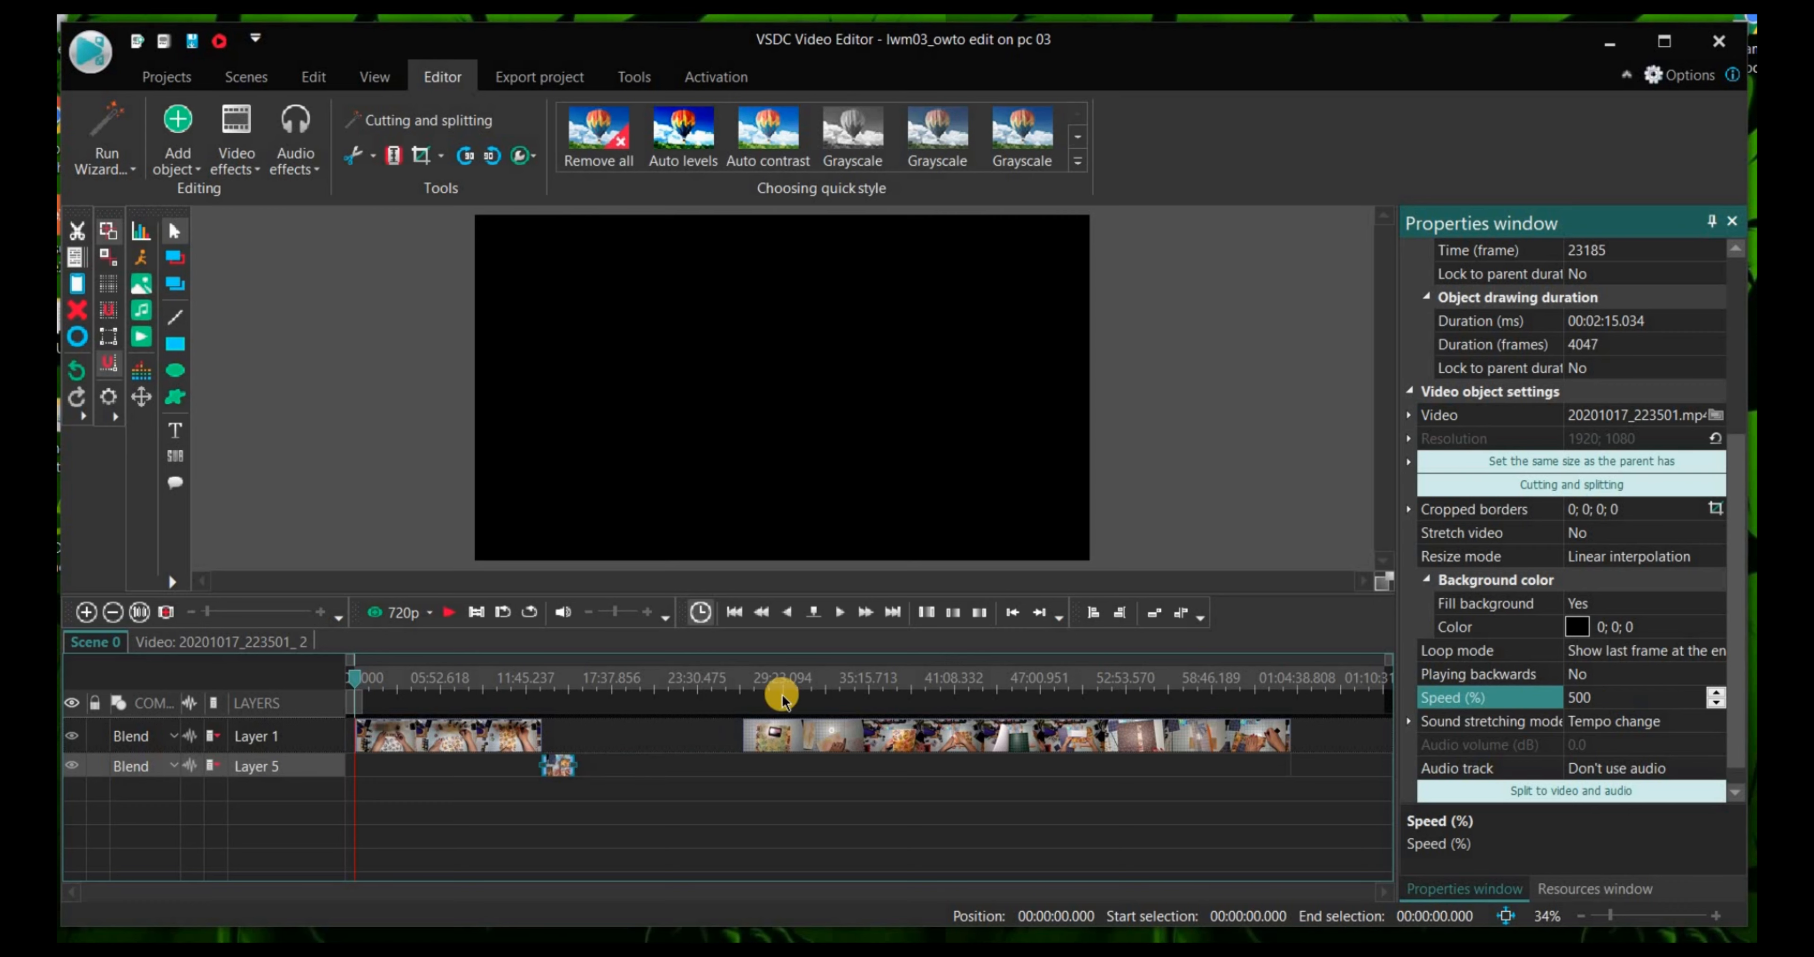
drag(557, 776, 556, 737)
Step: Preview the transition from the first phone clip into the sped-up clip, starting at about 00:12:46, and stop playback
click(538, 680)
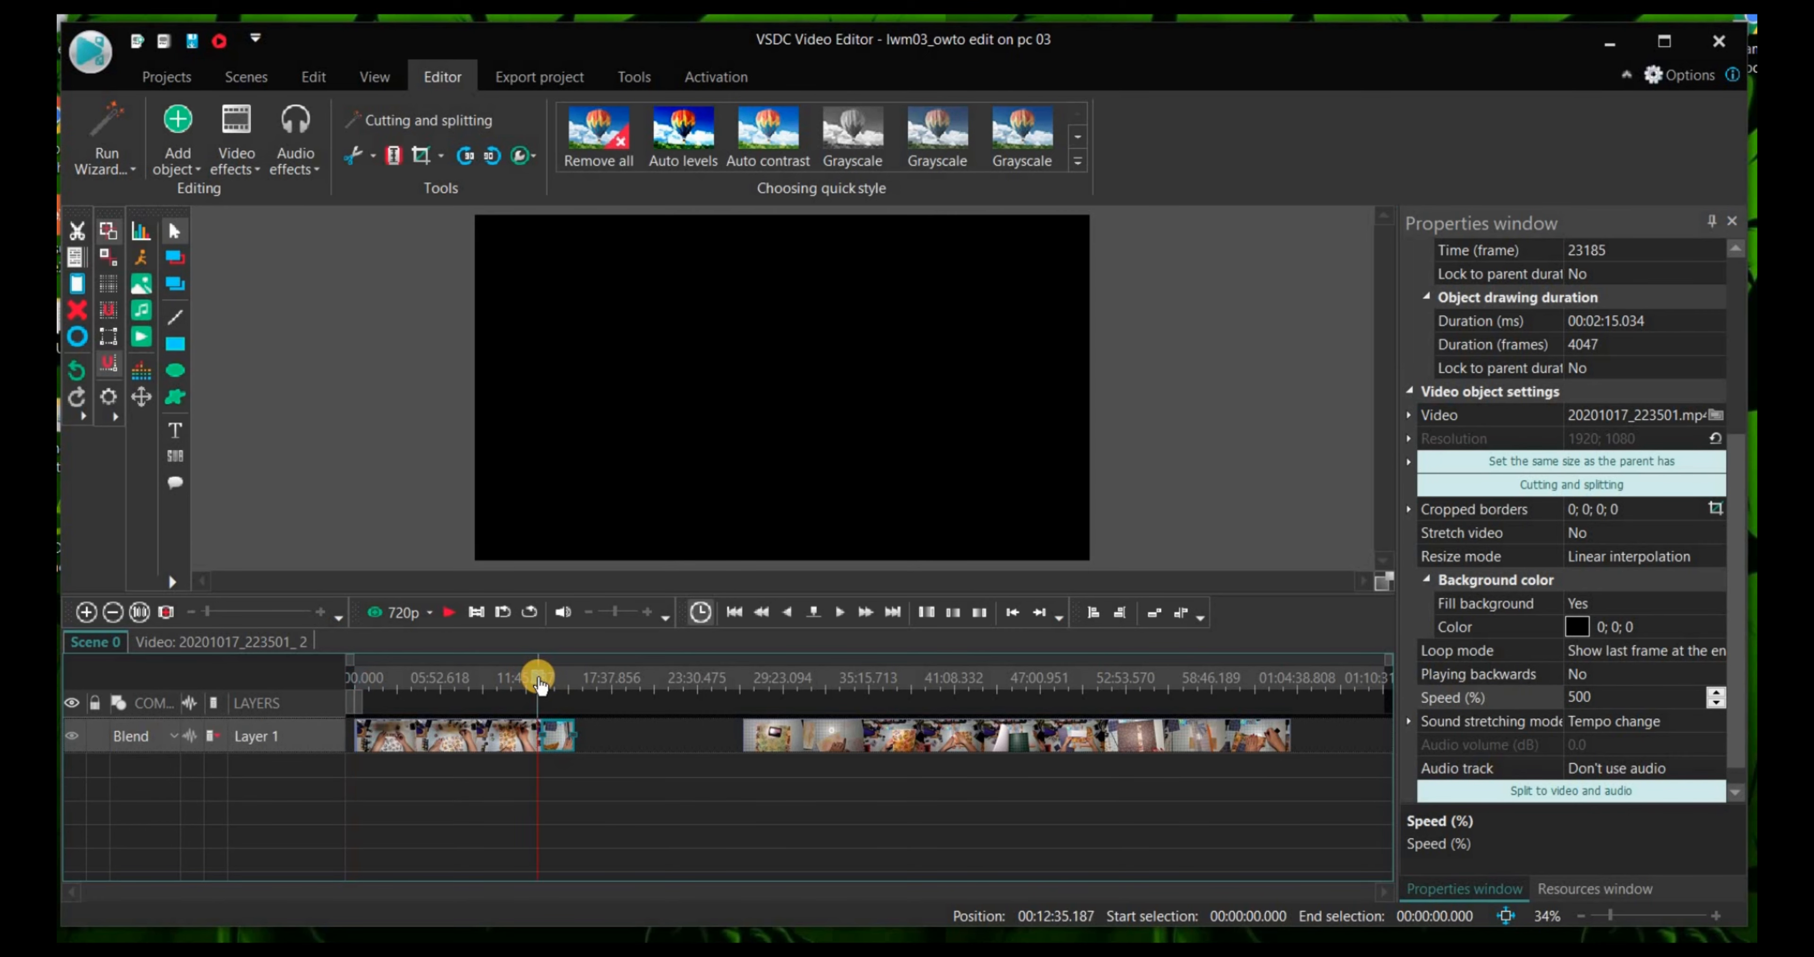
click(541, 682)
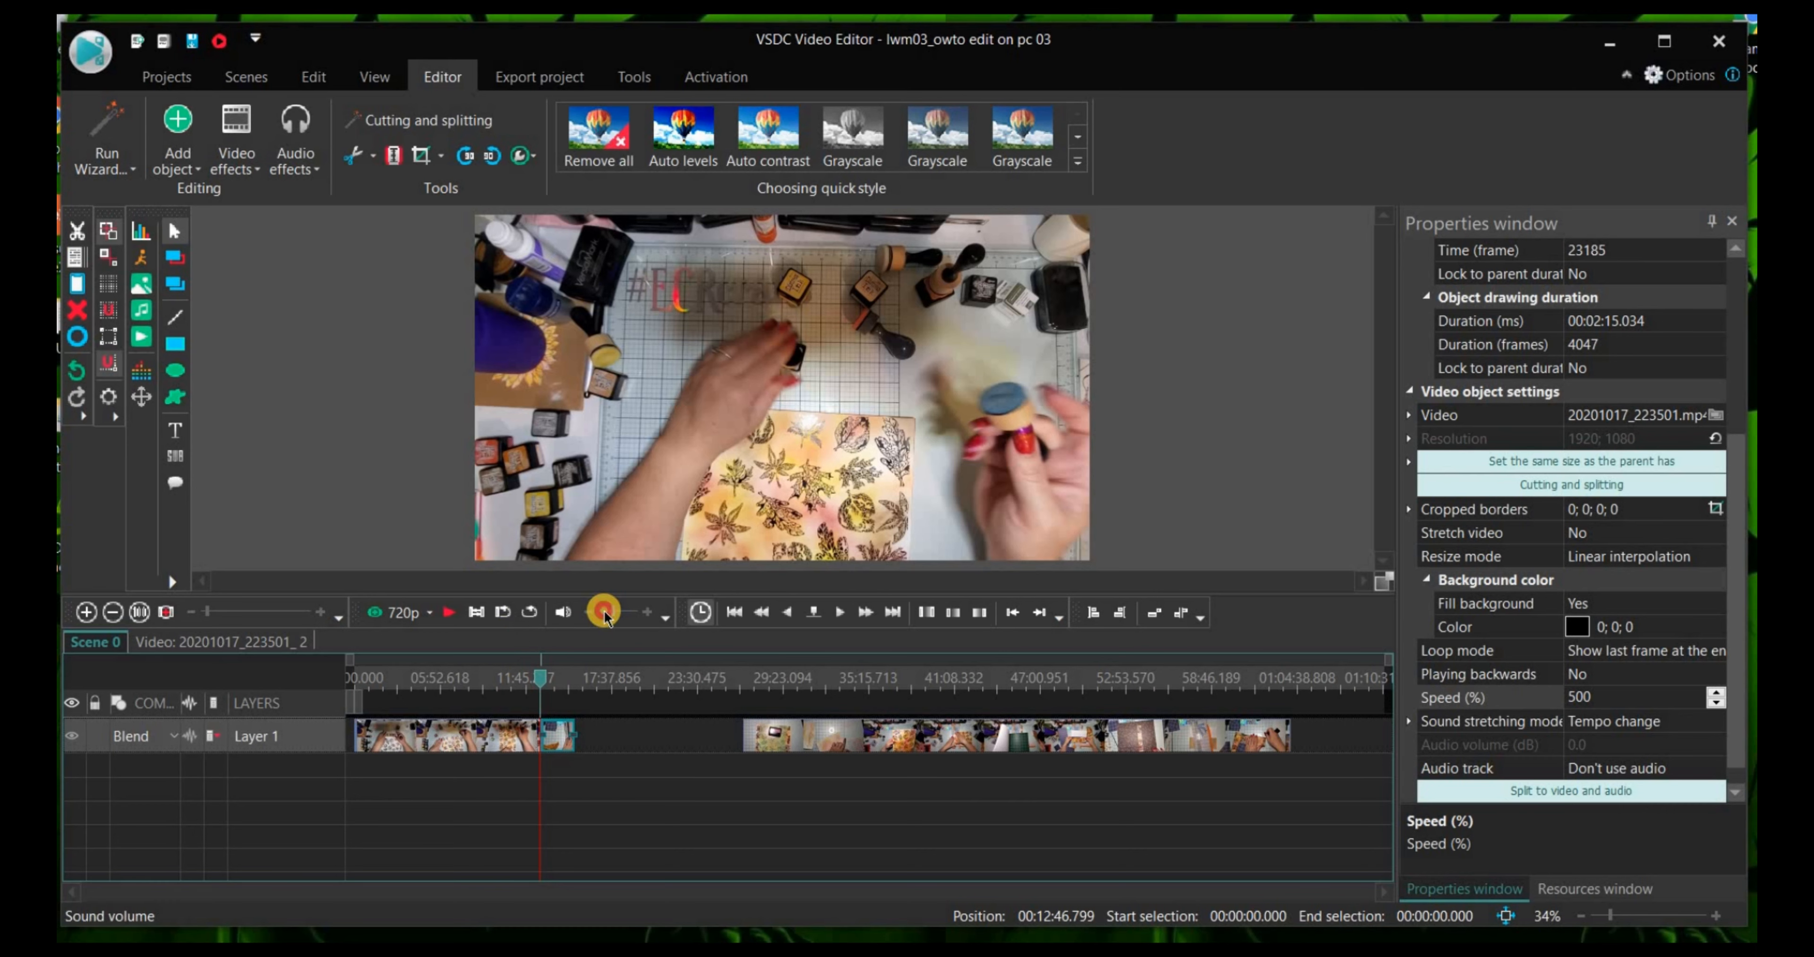
click(446, 614)
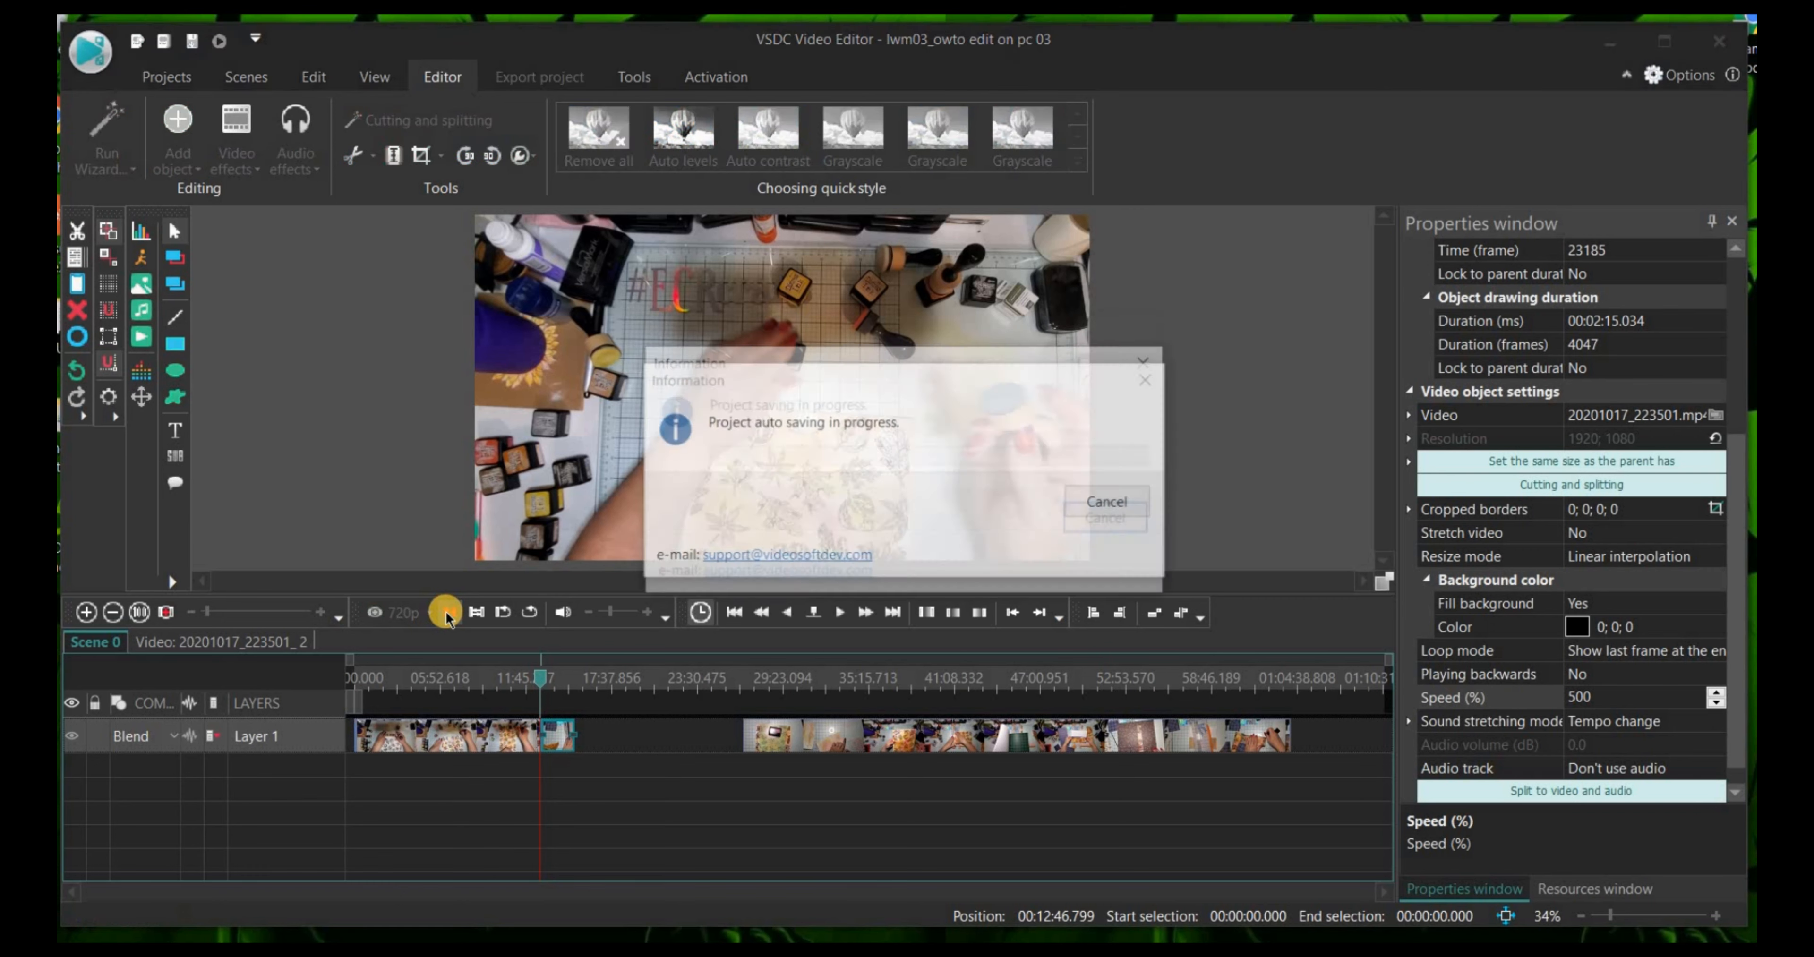
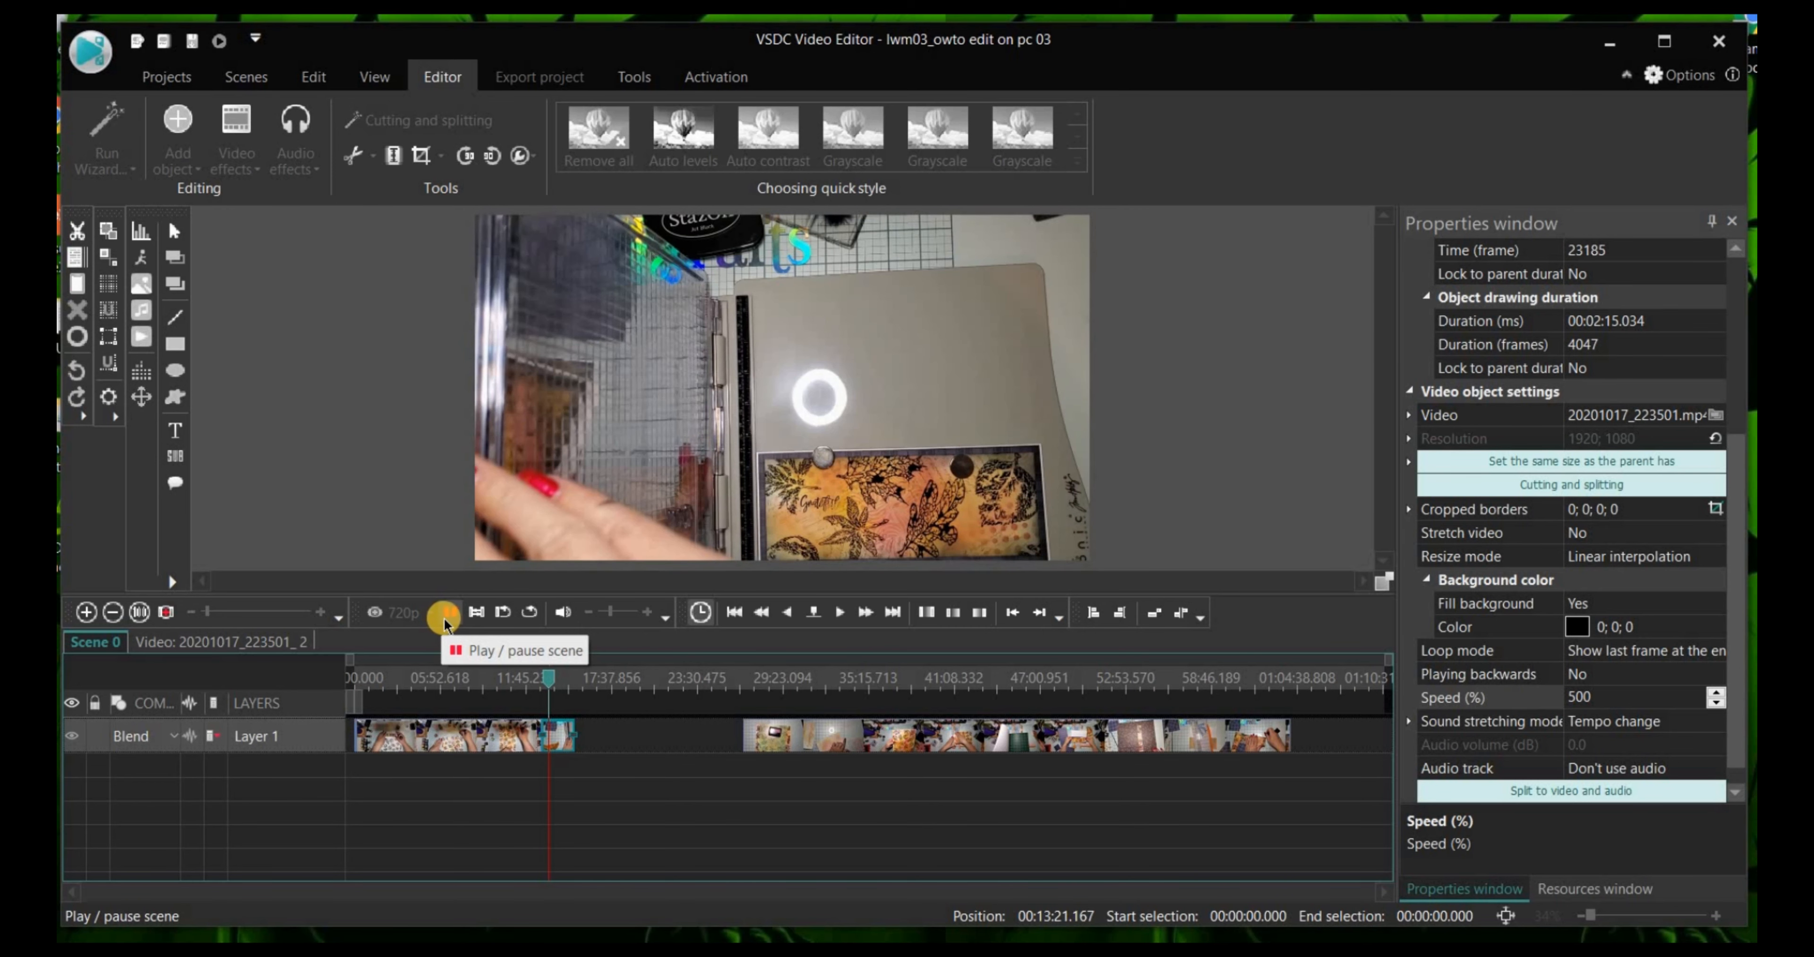
click(445, 619)
Step: Close the gap on Layer 1 by moving the 20201017_212006 clip directly against the end of the sped-up 20201017_223501 clip
click(560, 745)
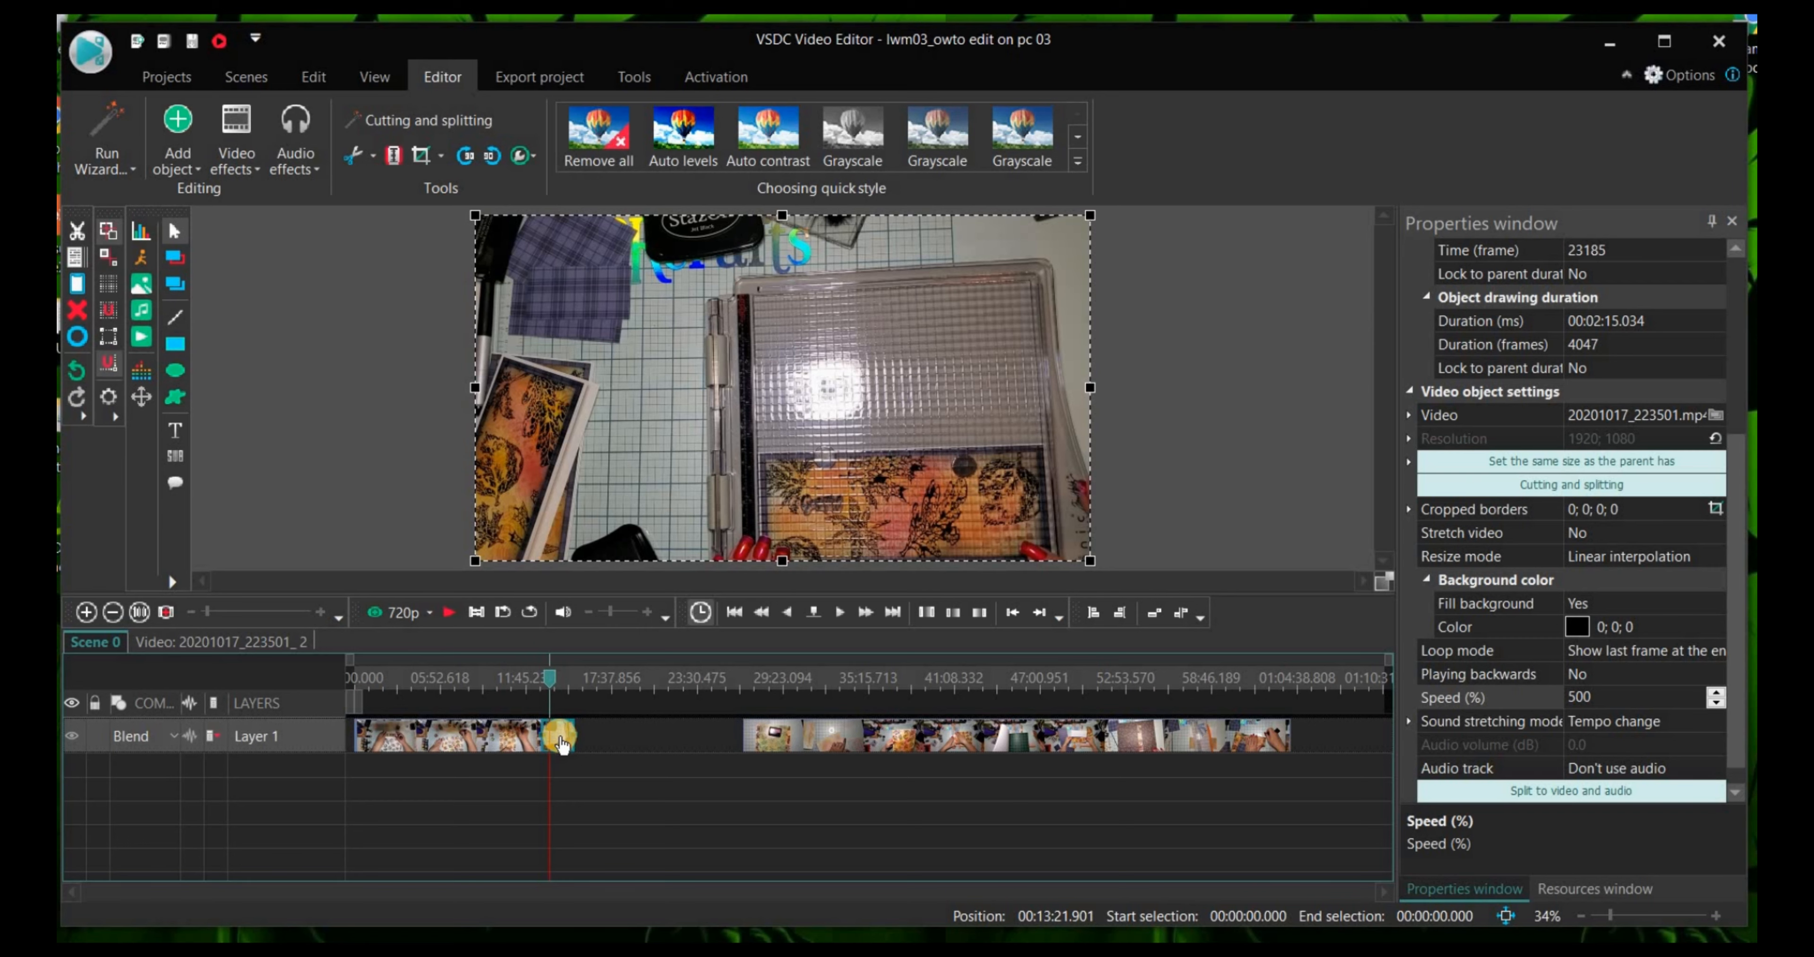
mouse_move(557, 743)
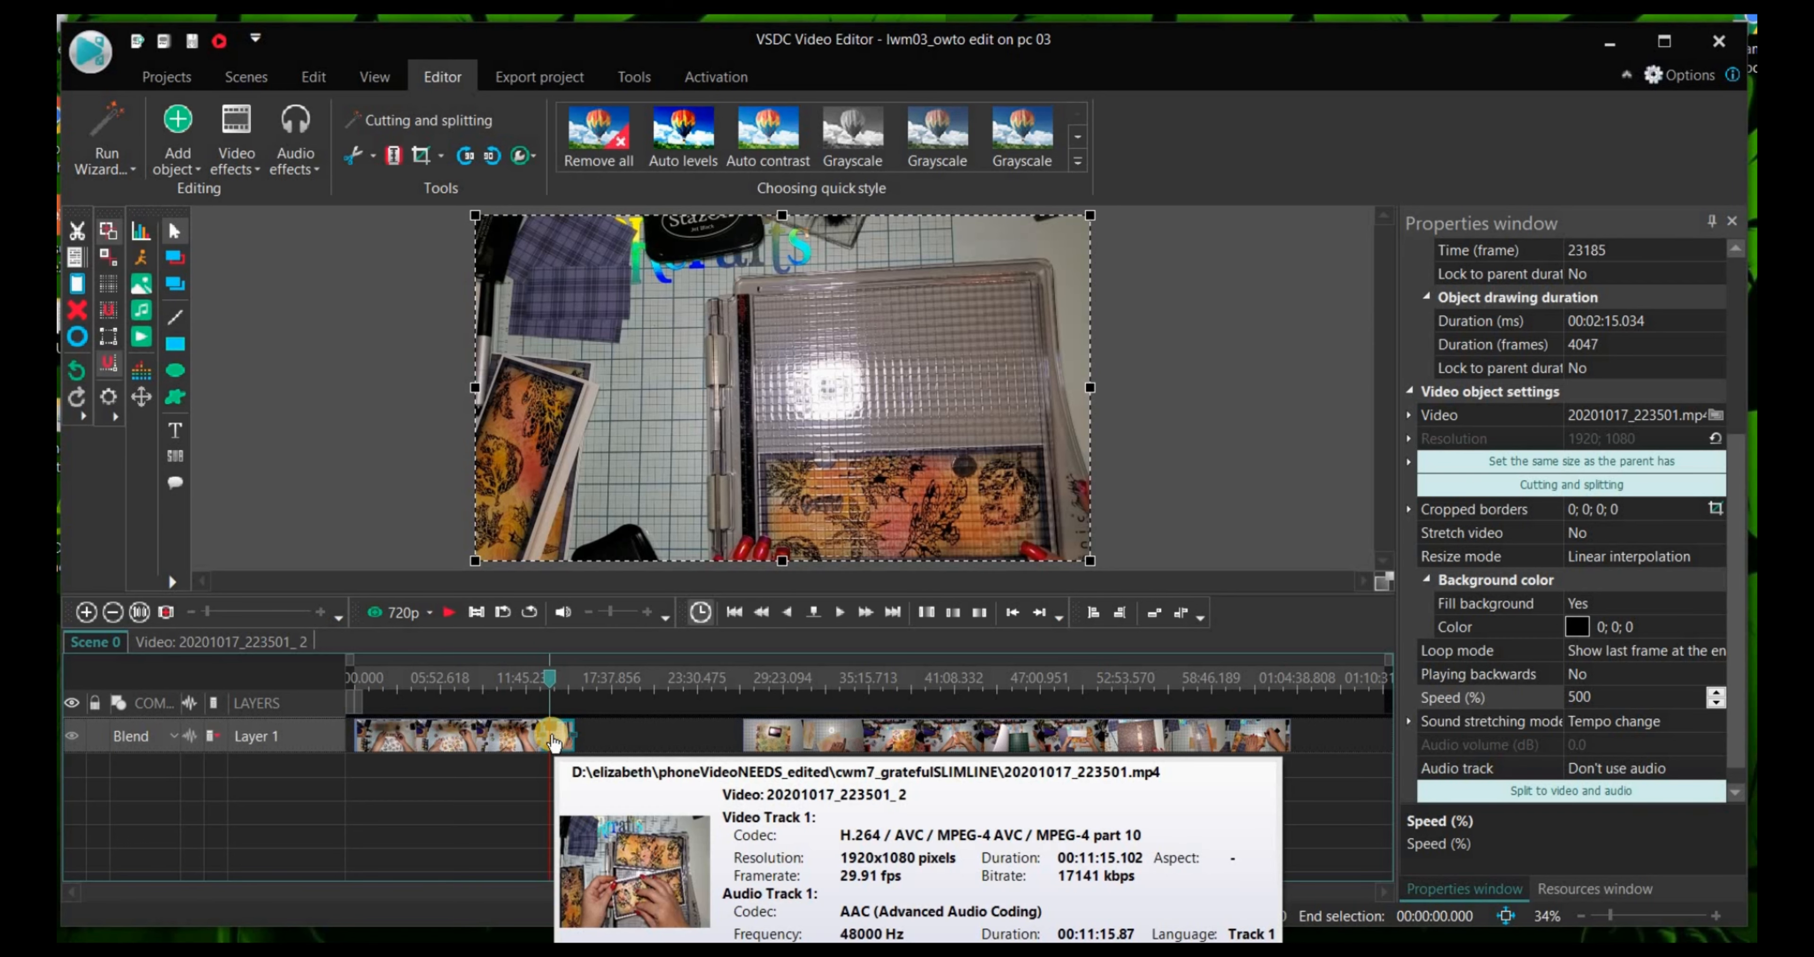
drag(785, 739, 604, 739)
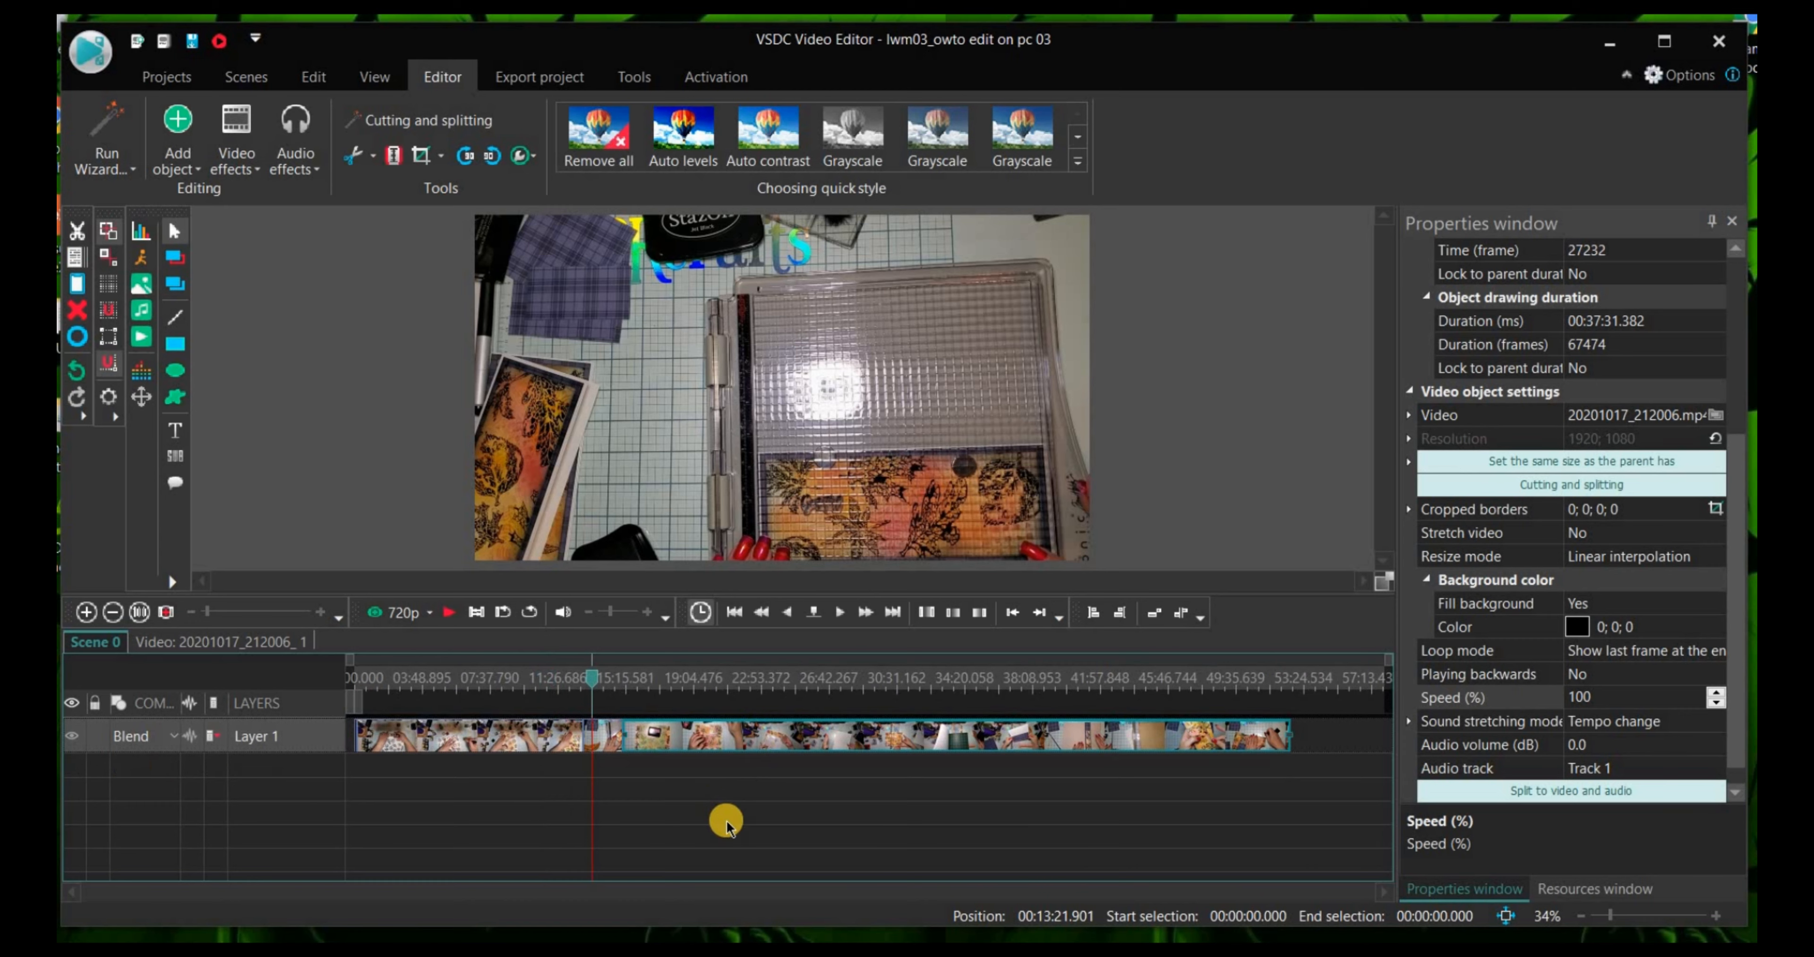
Step: Place the playhead at about 00:12:33, shortly before the sped-up clip, and select that clip
mouse_move(591, 686)
mouse_down()
mouse_move(683, 686)
mouse_move(560, 682)
mouse_up()
click(577, 686)
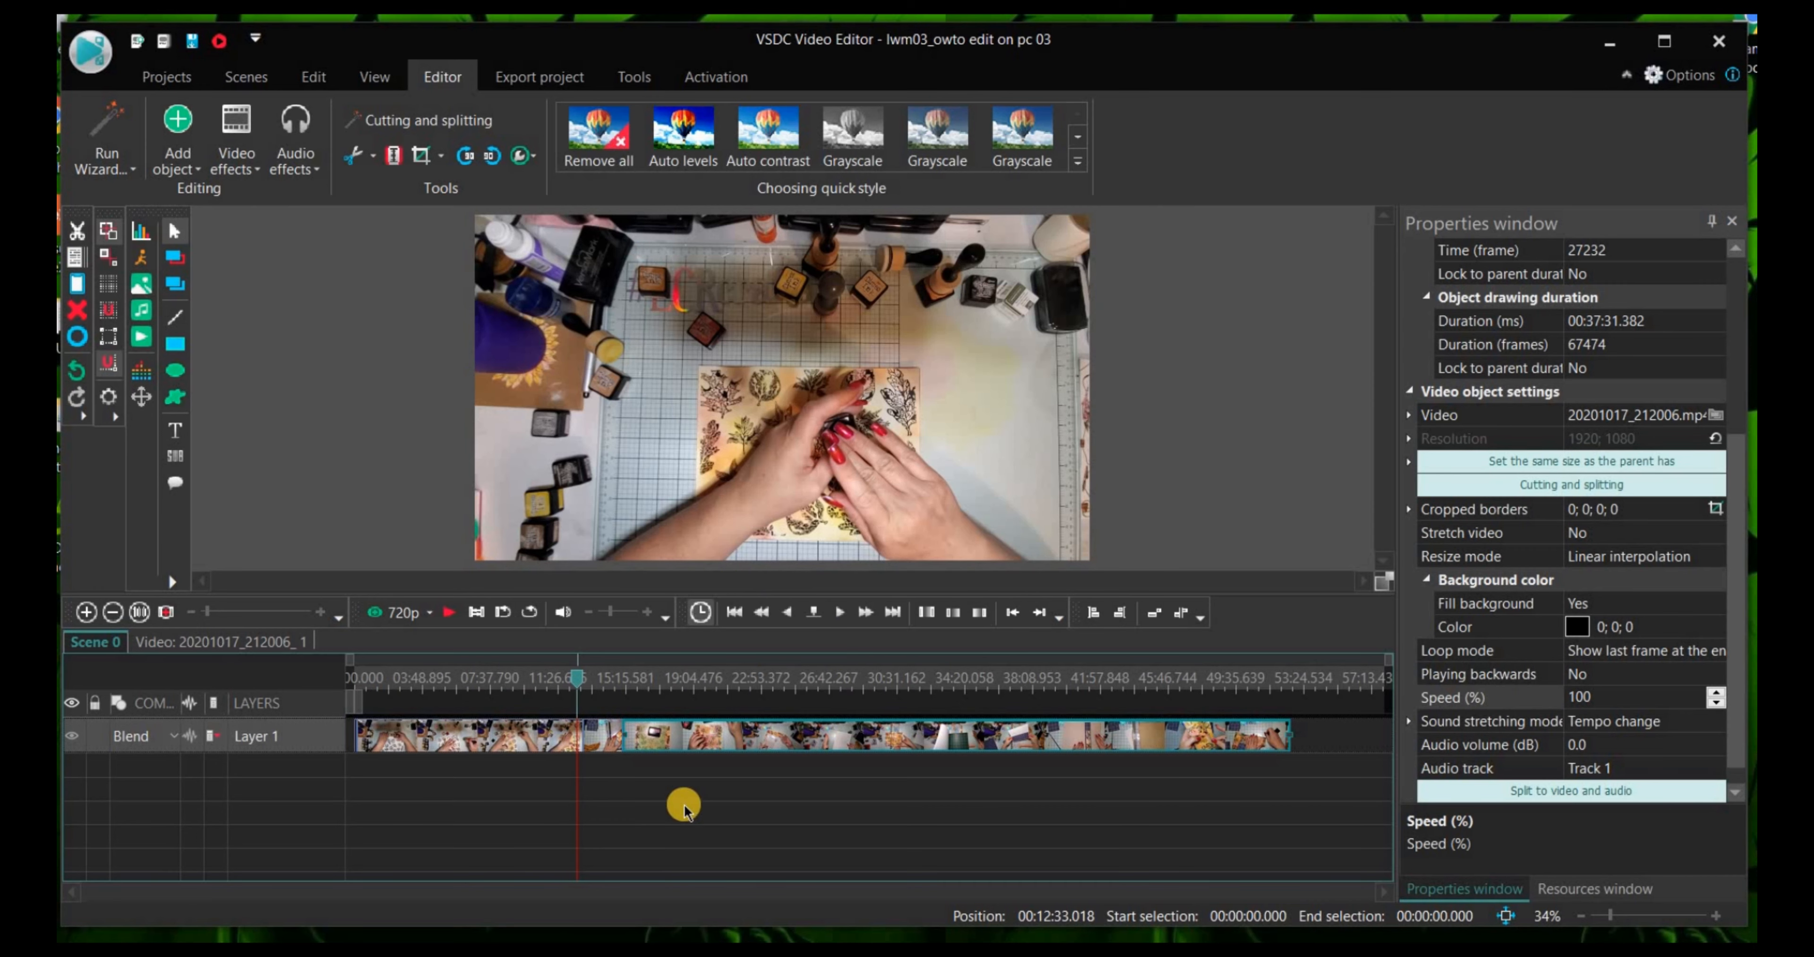
click(603, 748)
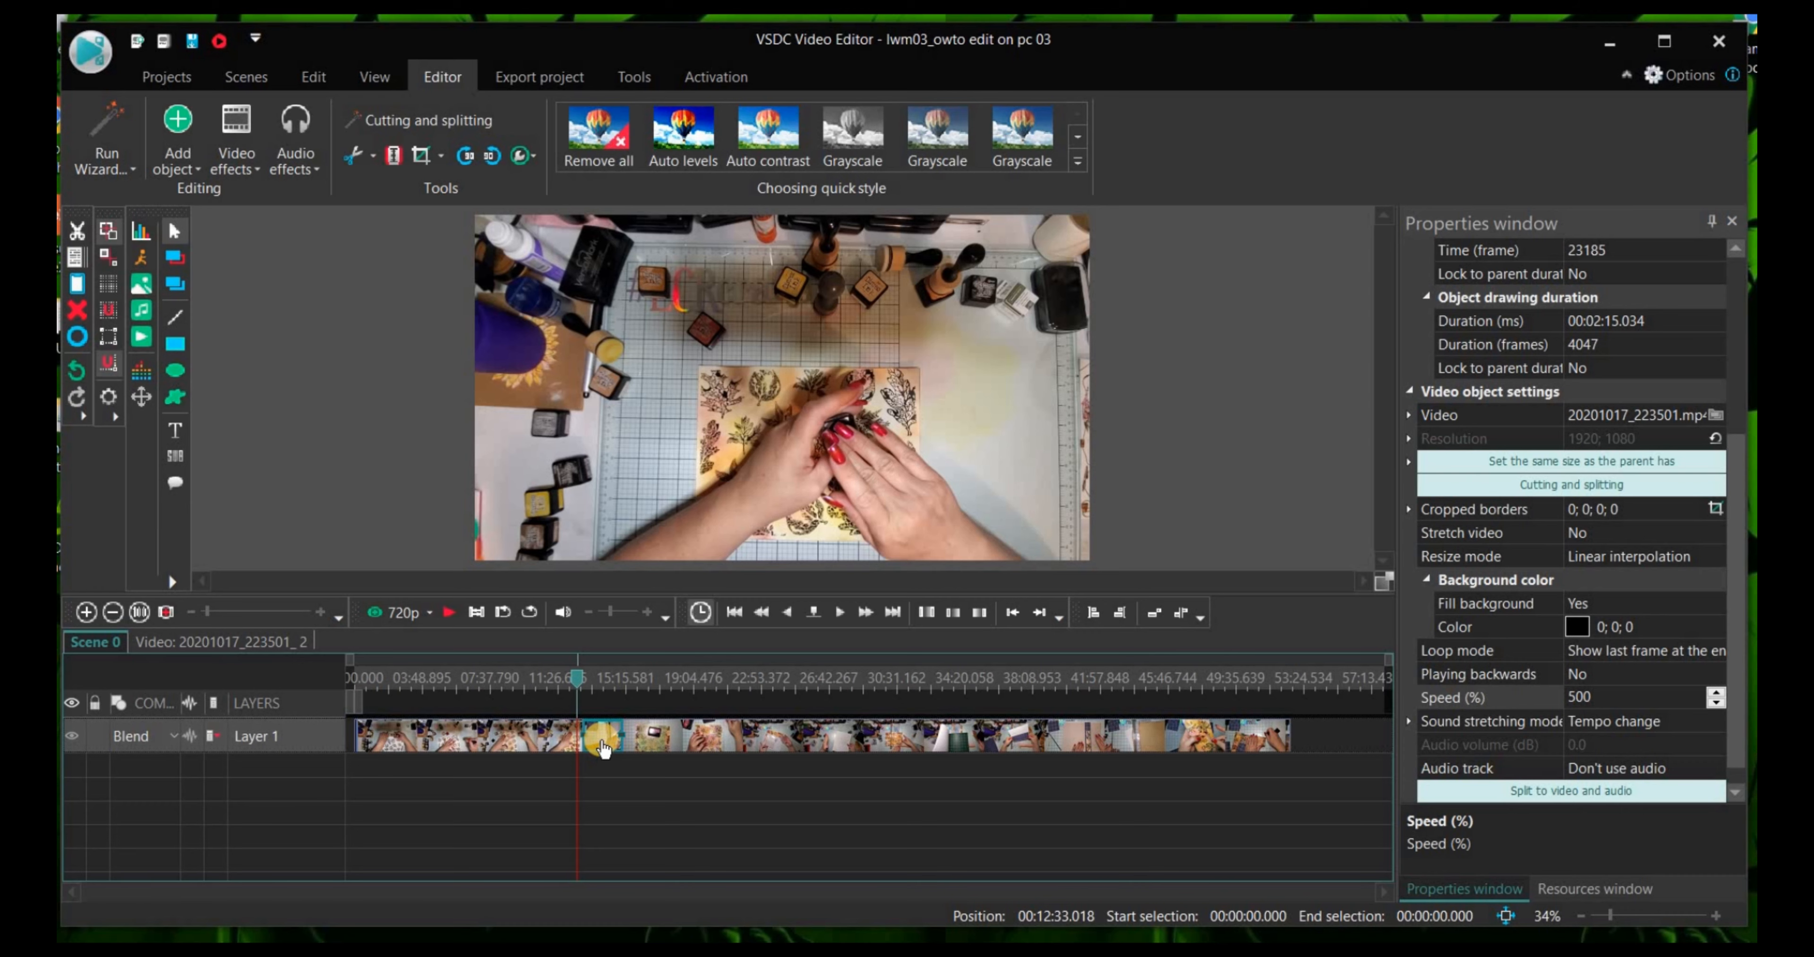
Step: Start adding an audio object and browse to the BENSOUND_COM folder in Downloads
click(141, 315)
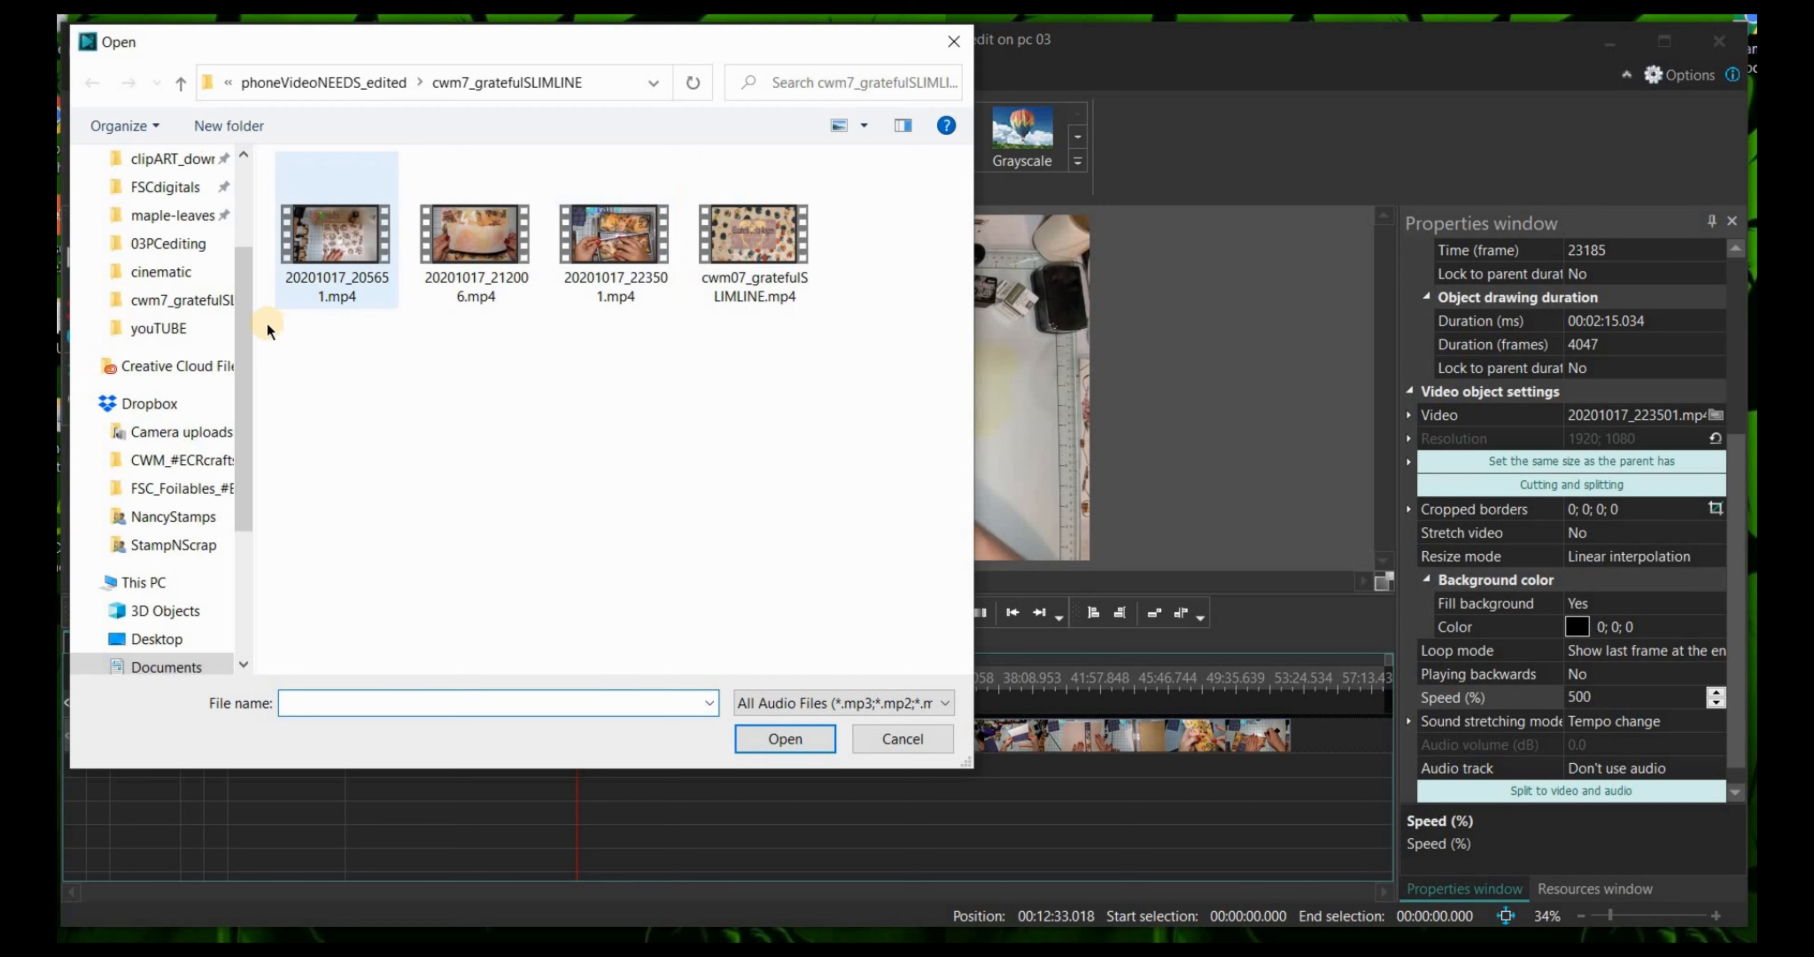
scroll(237, 205, up, 1)
scroll(237, 205, up, 2)
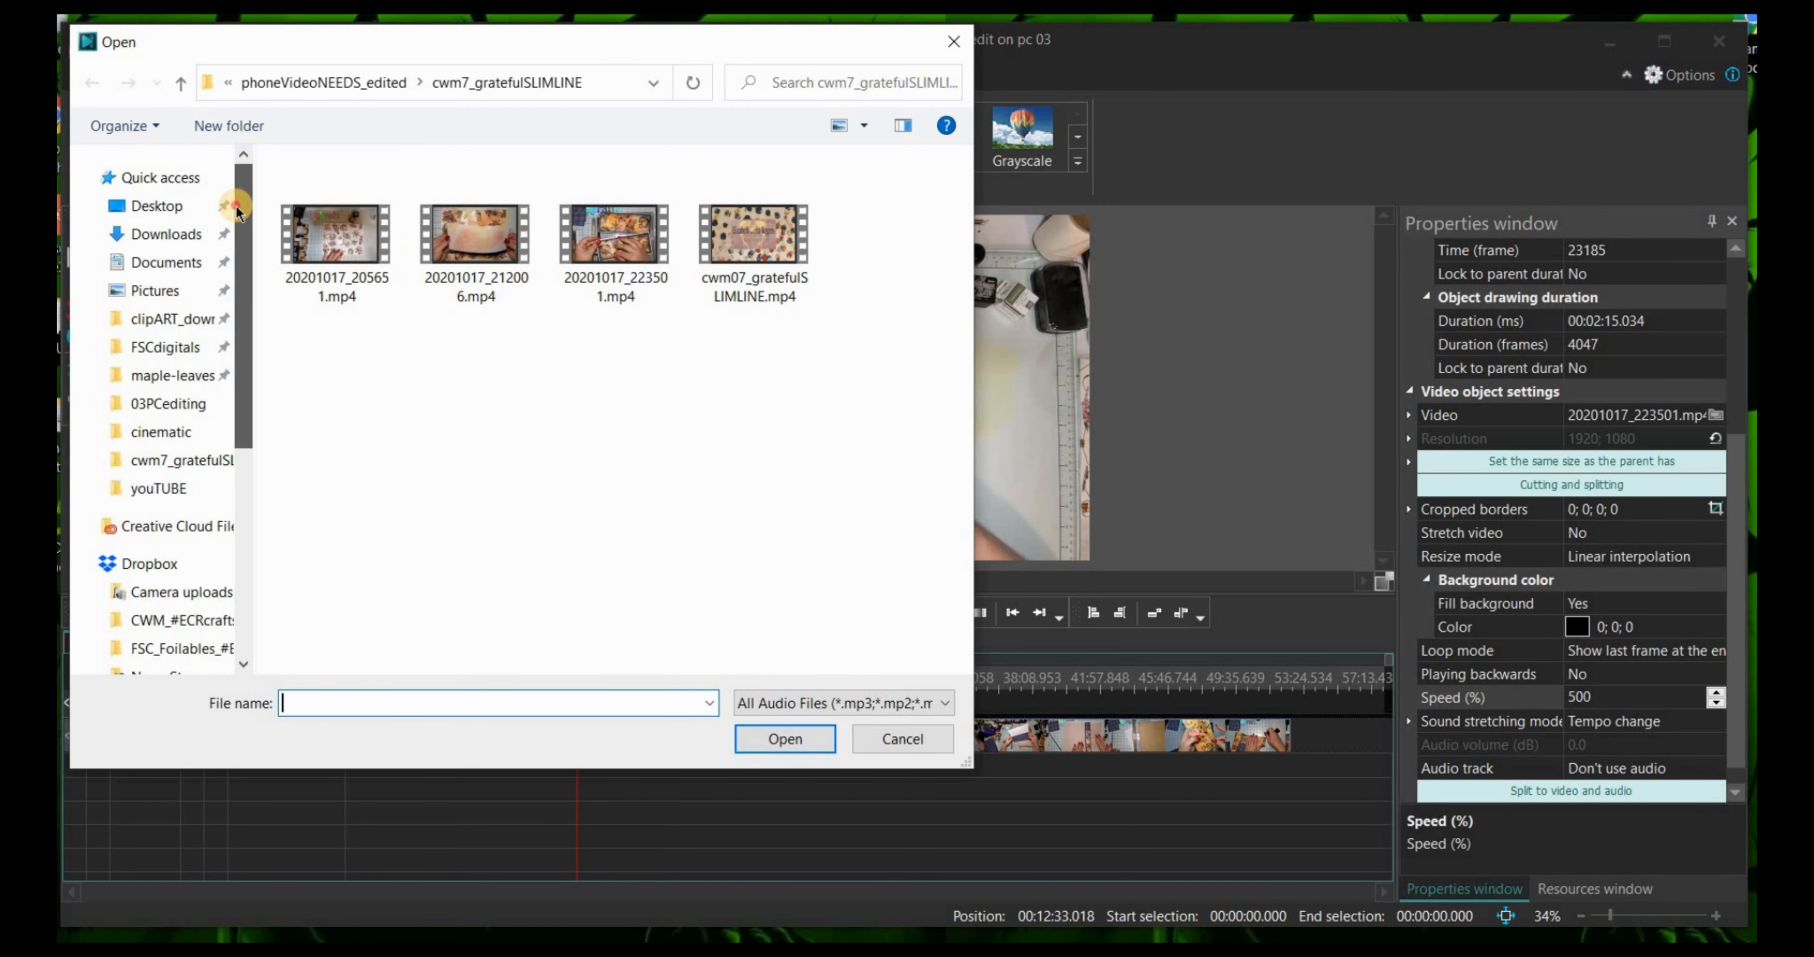
click(182, 241)
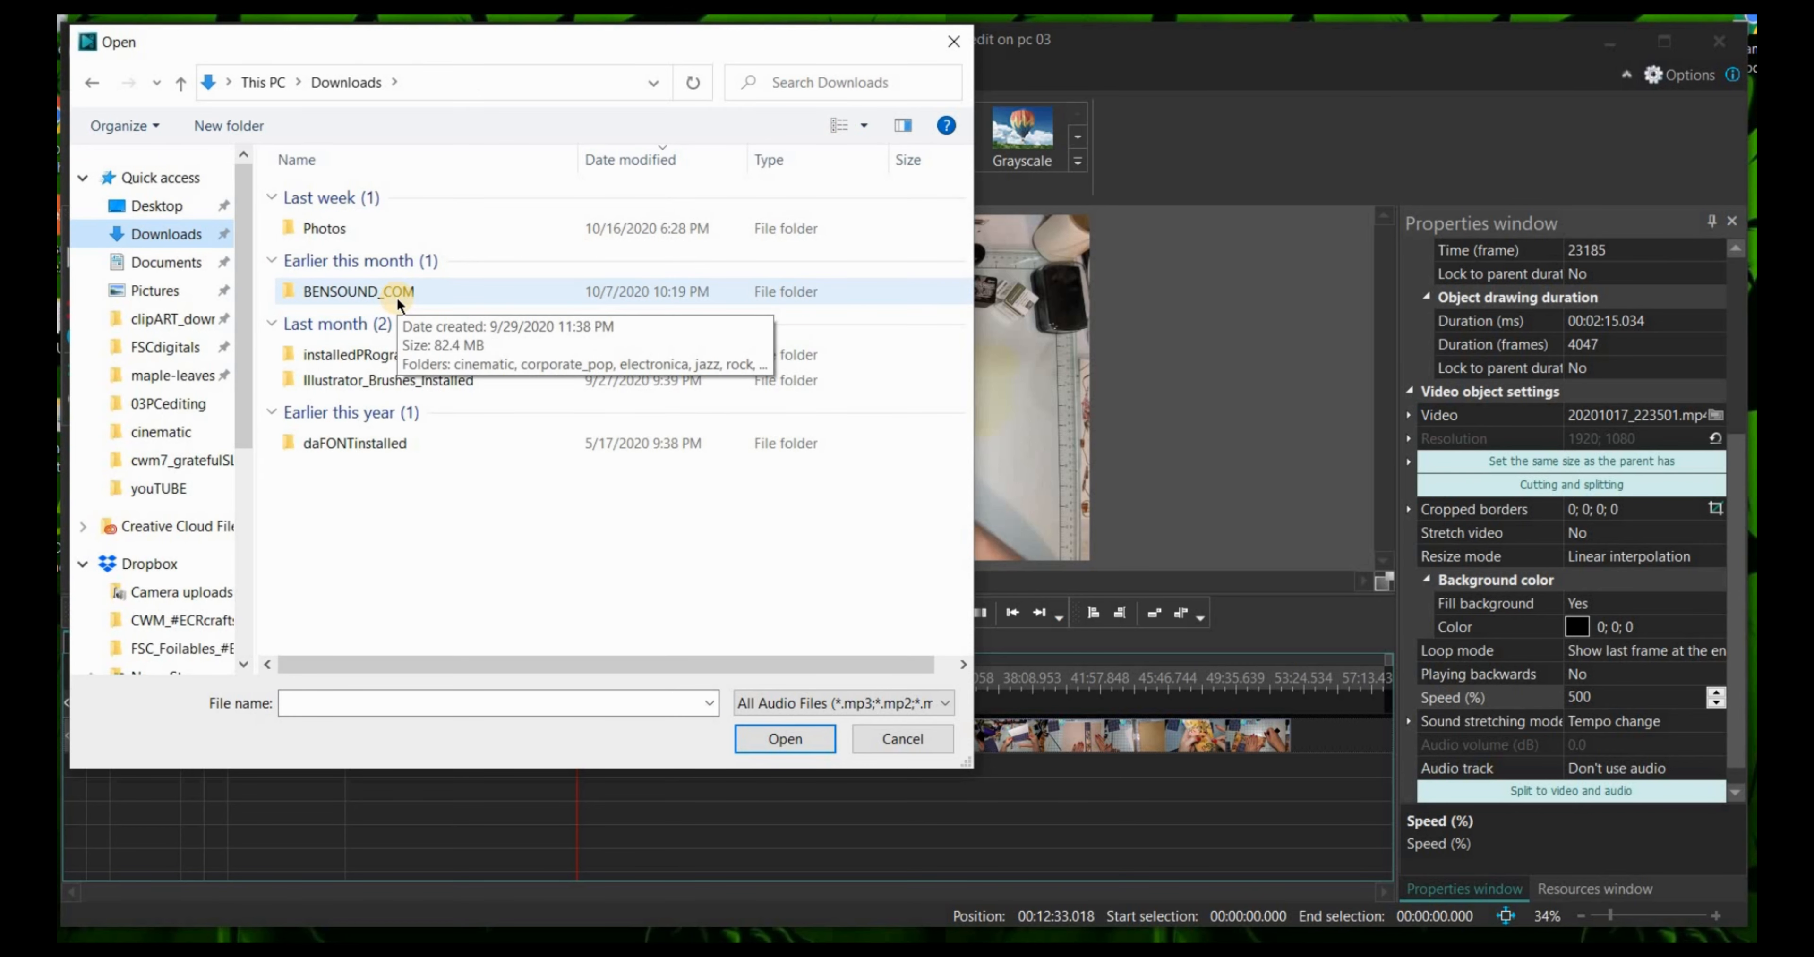
click(397, 297)
double_click(397, 298)
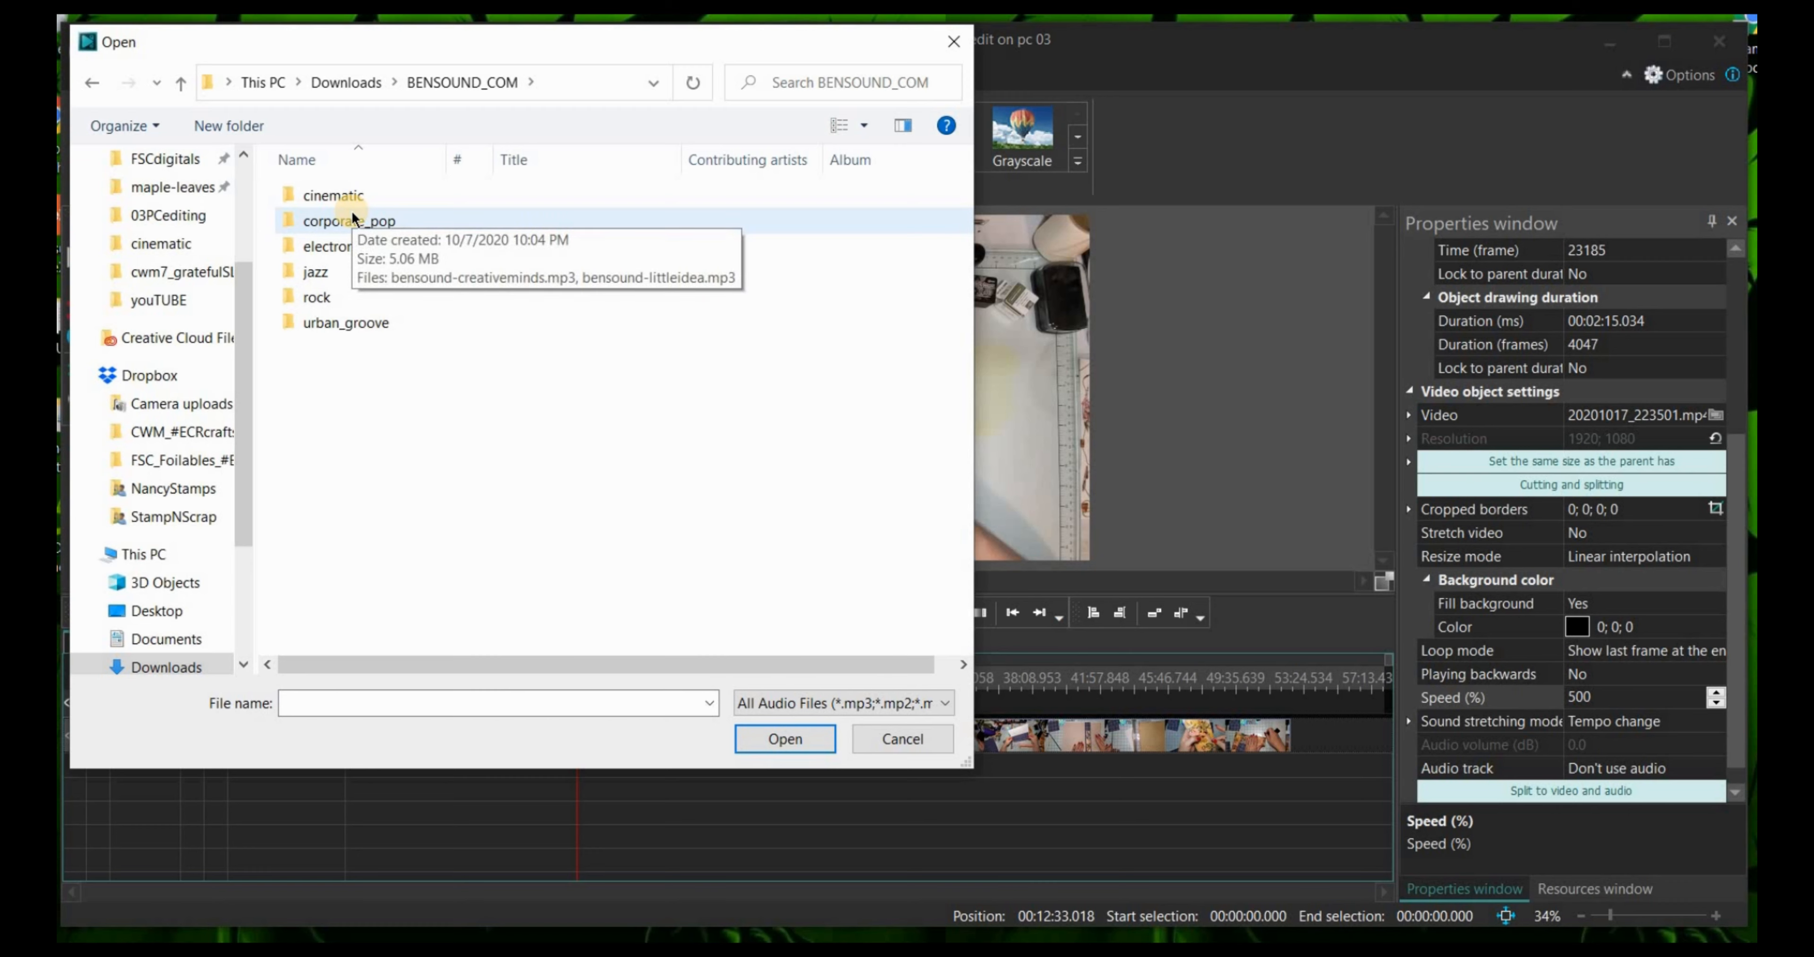
Step: Import bensound-pianomoment.mp3 from the cinematic folder, placing it from the cursor position on a newly added layer
click(345, 197)
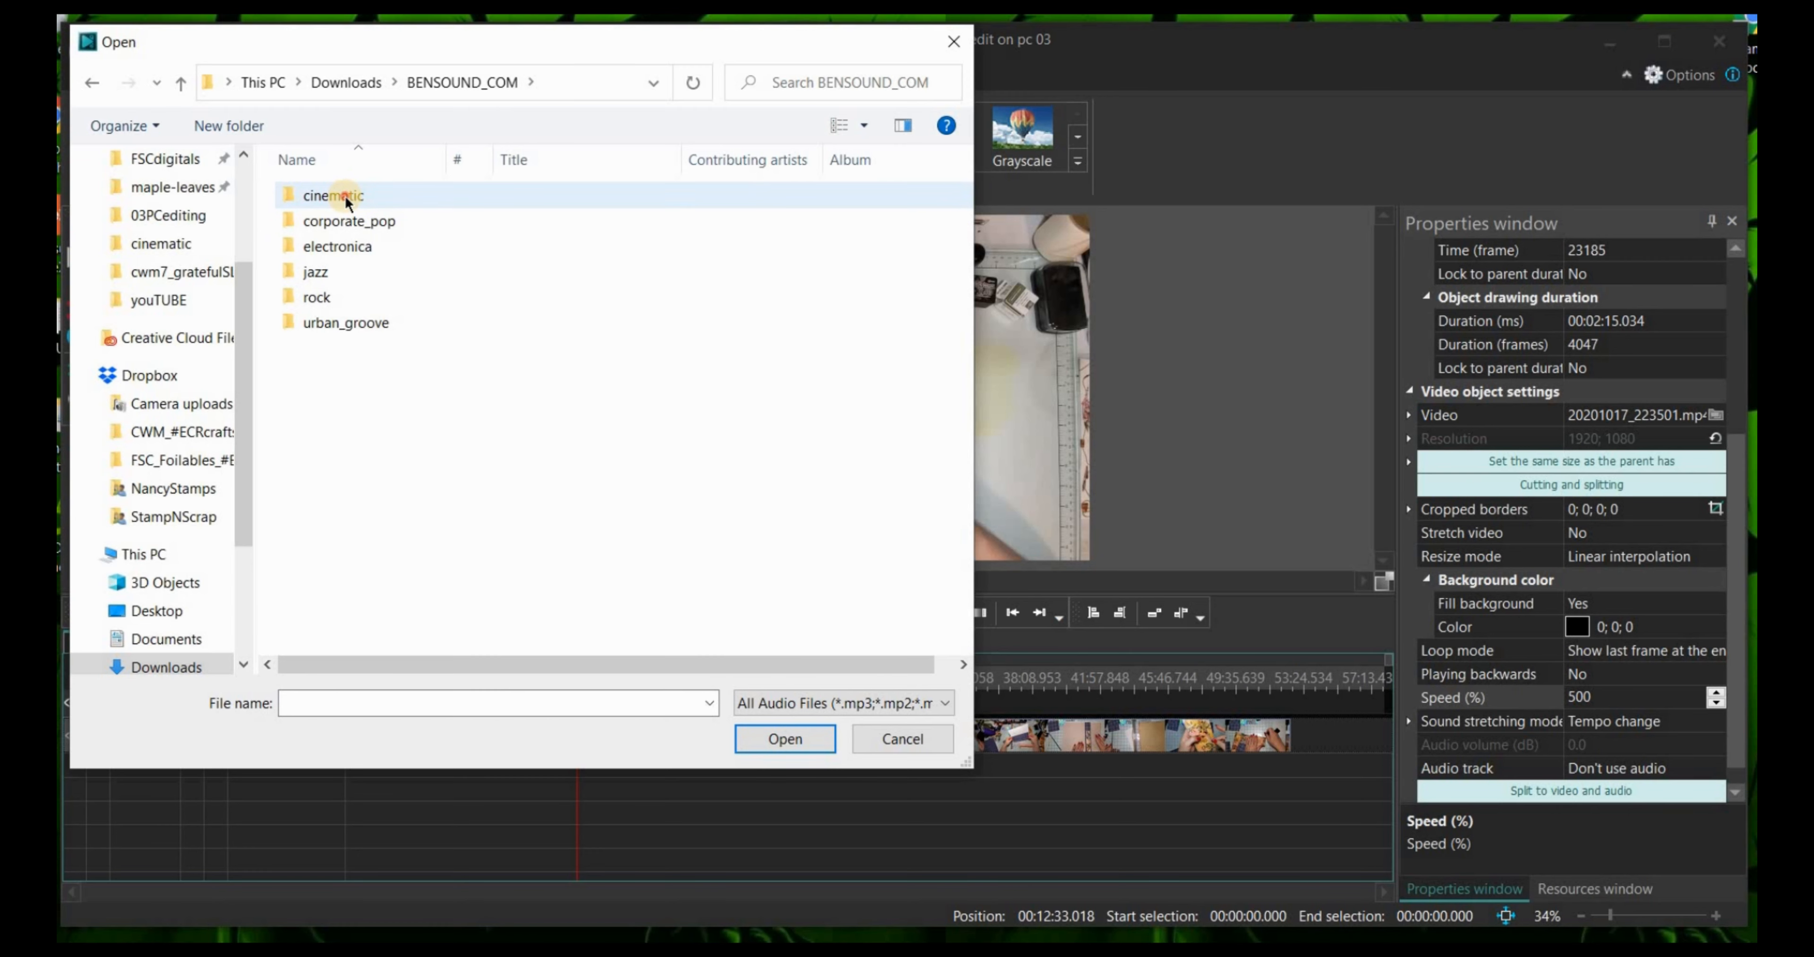
click(347, 247)
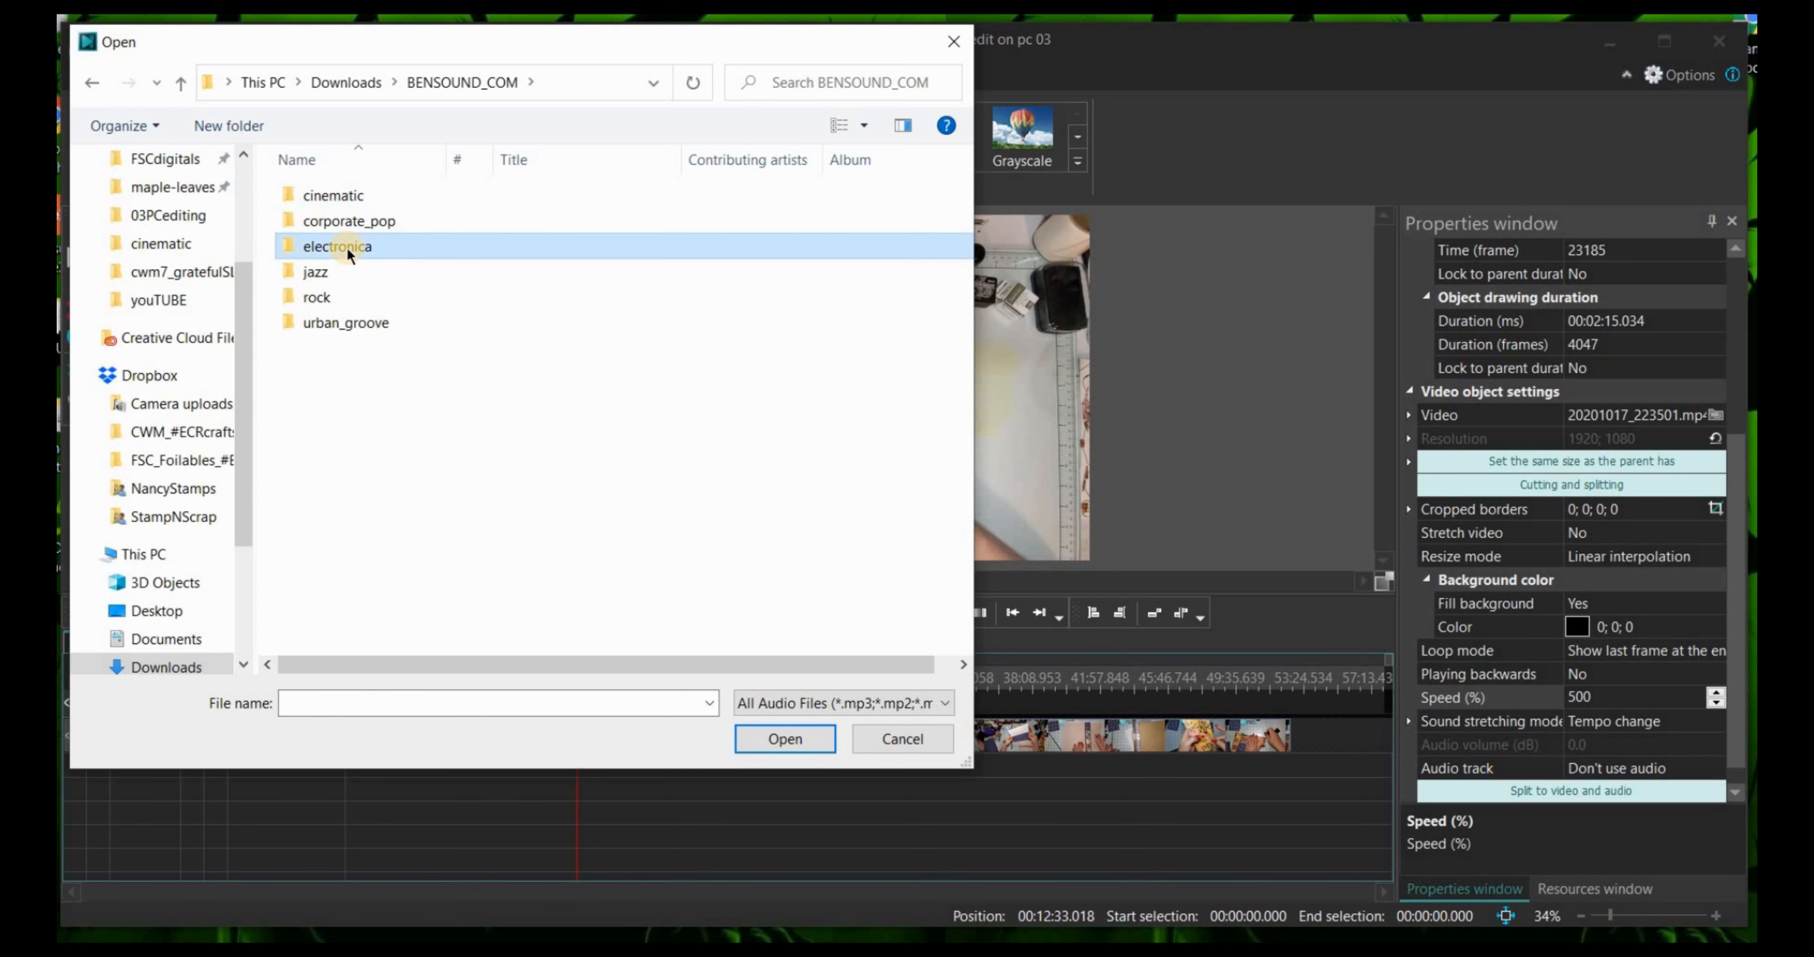
double_click(349, 190)
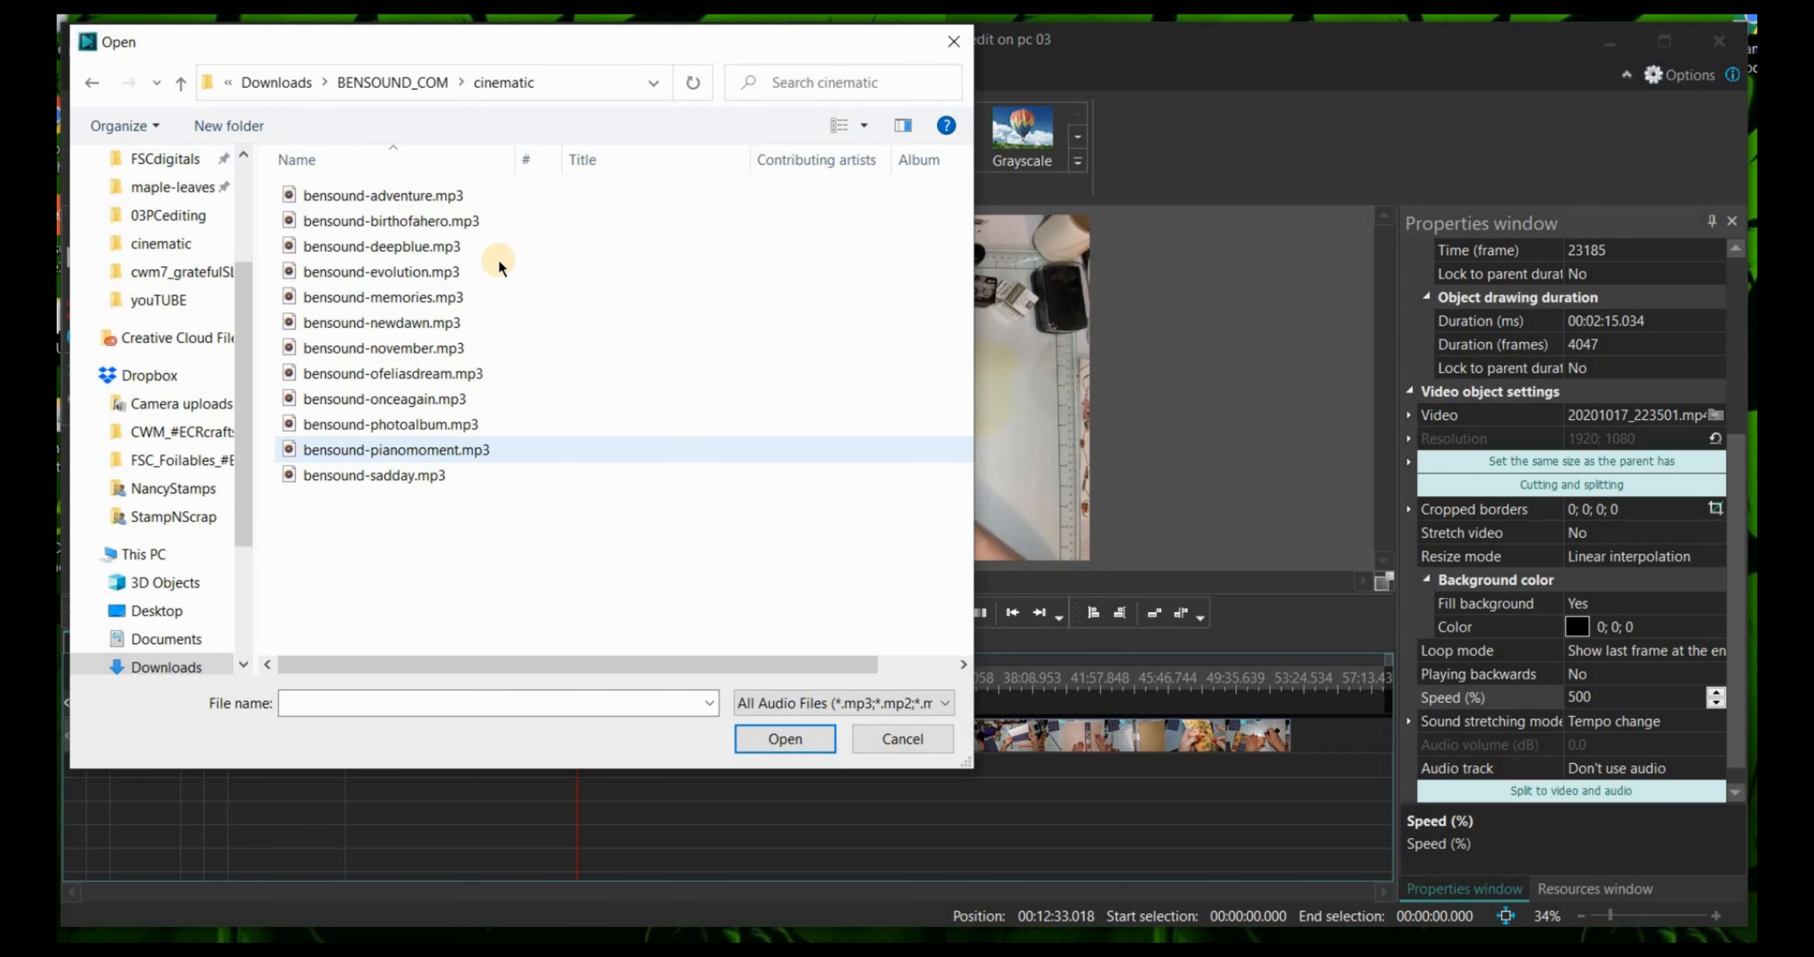
click(441, 449)
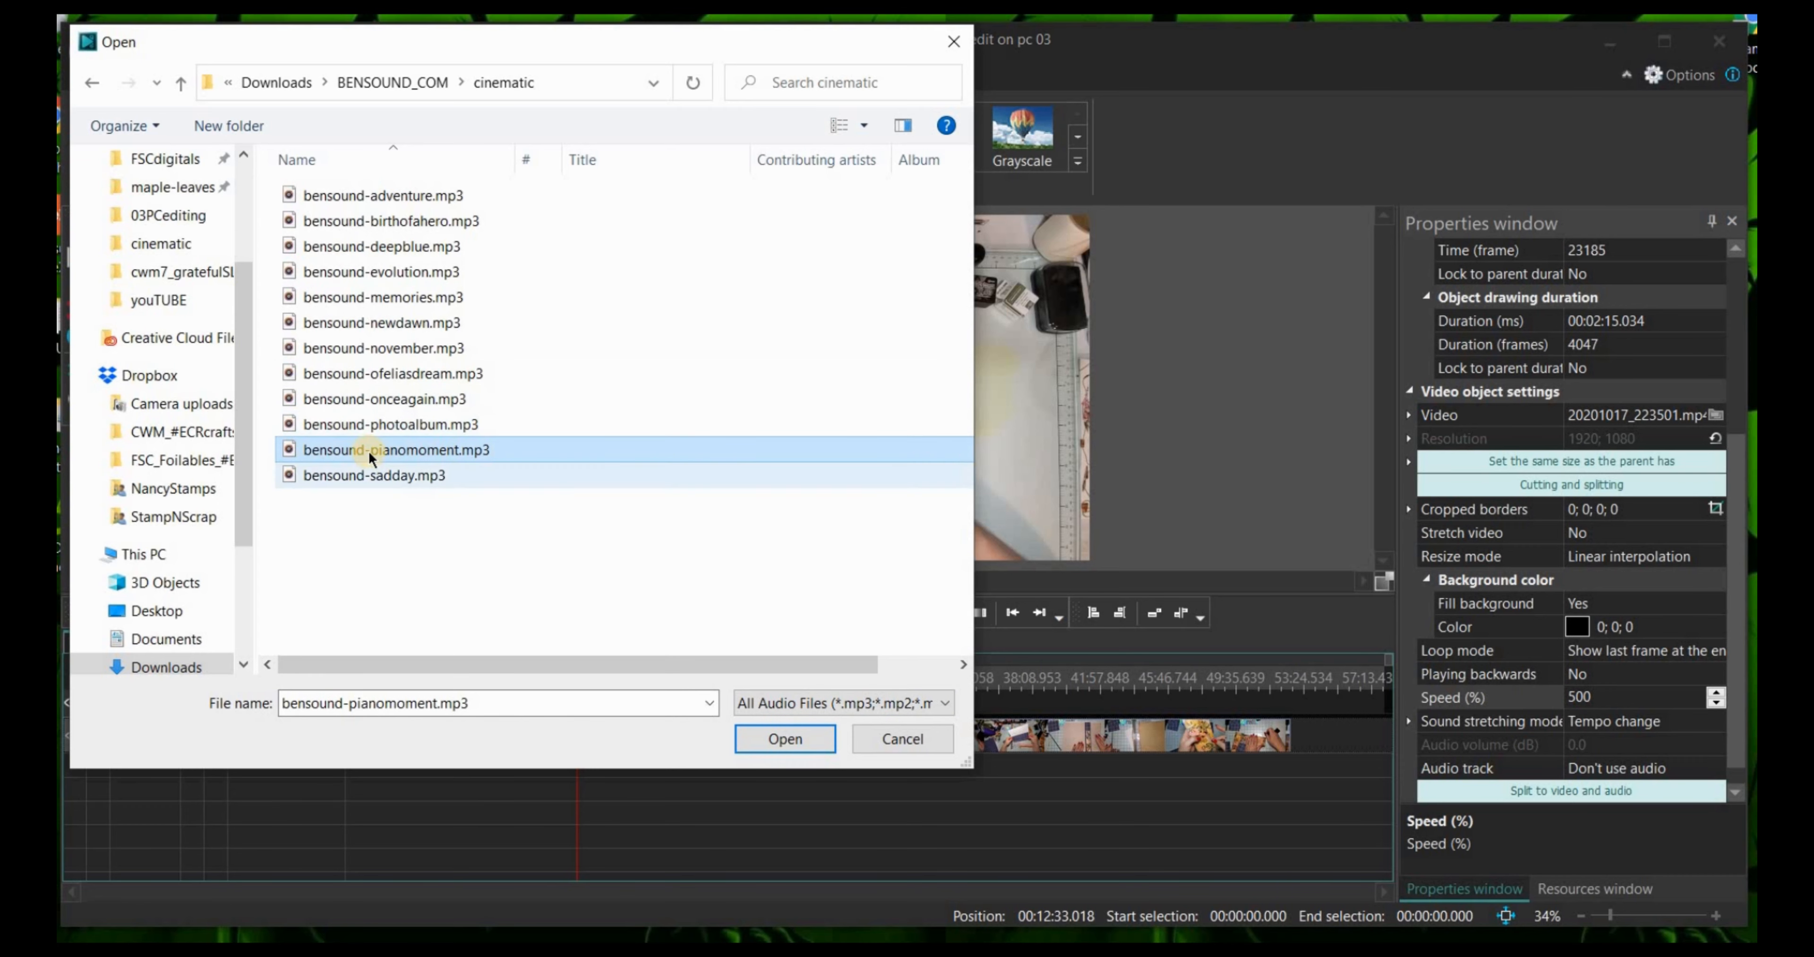
mouse_move(367, 450)
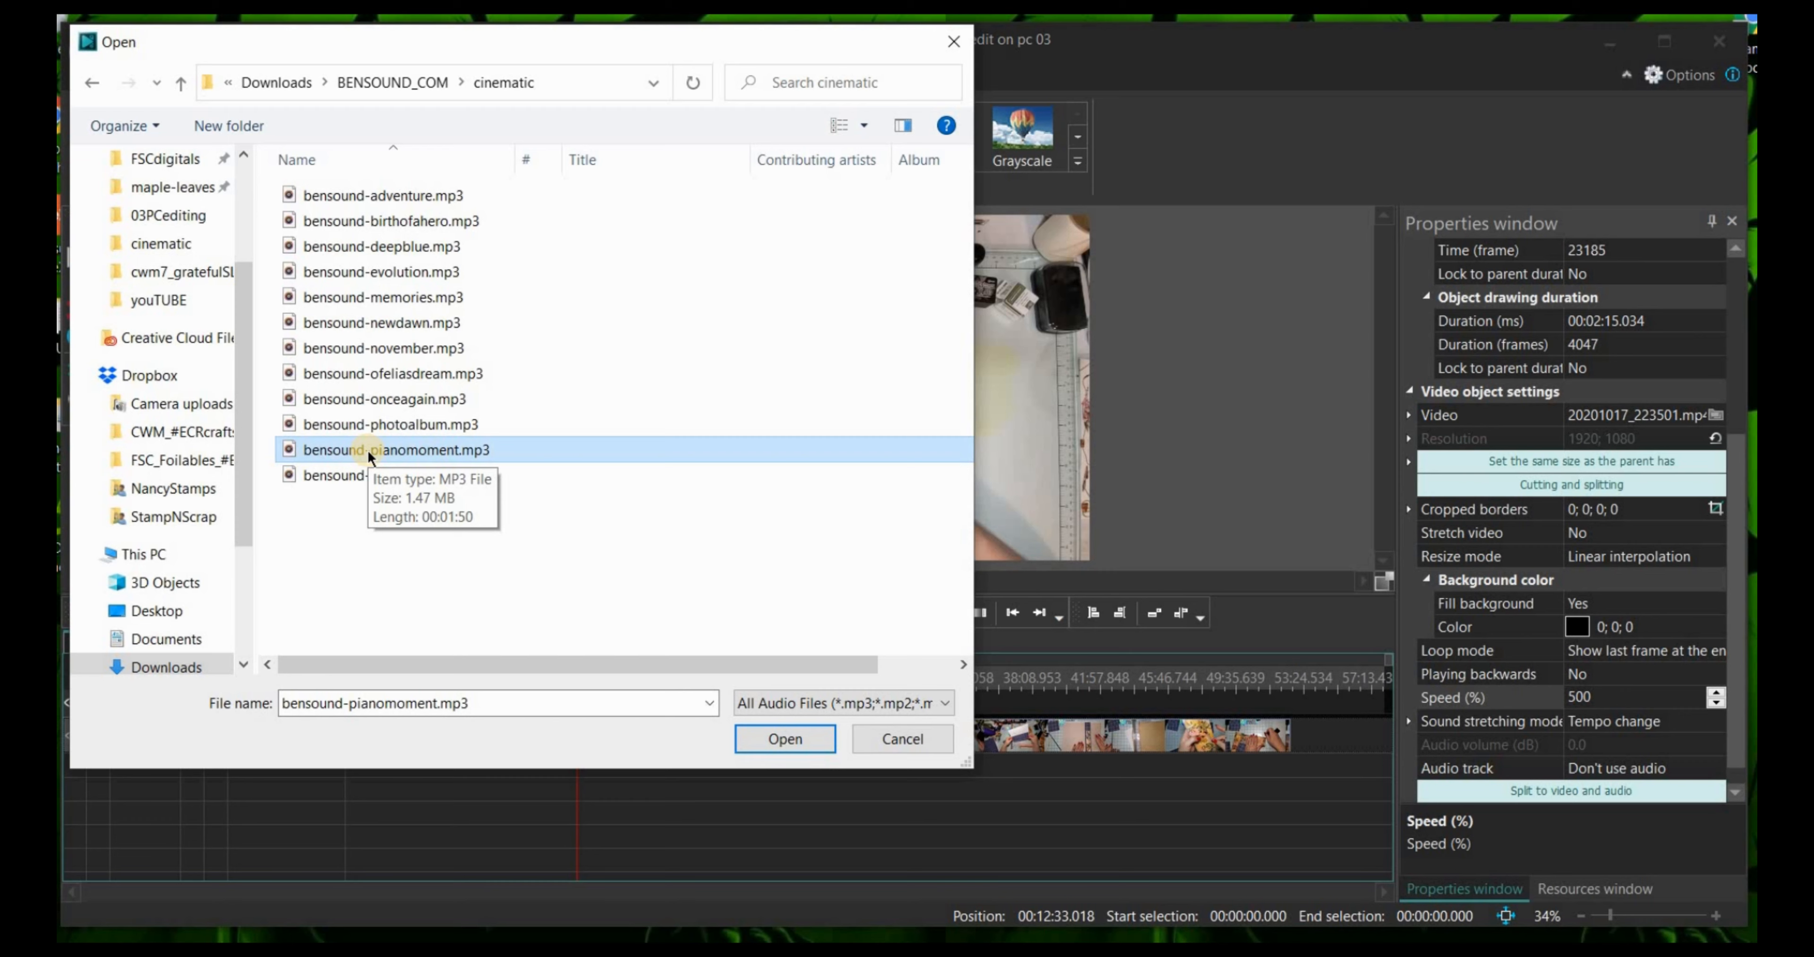
click(787, 740)
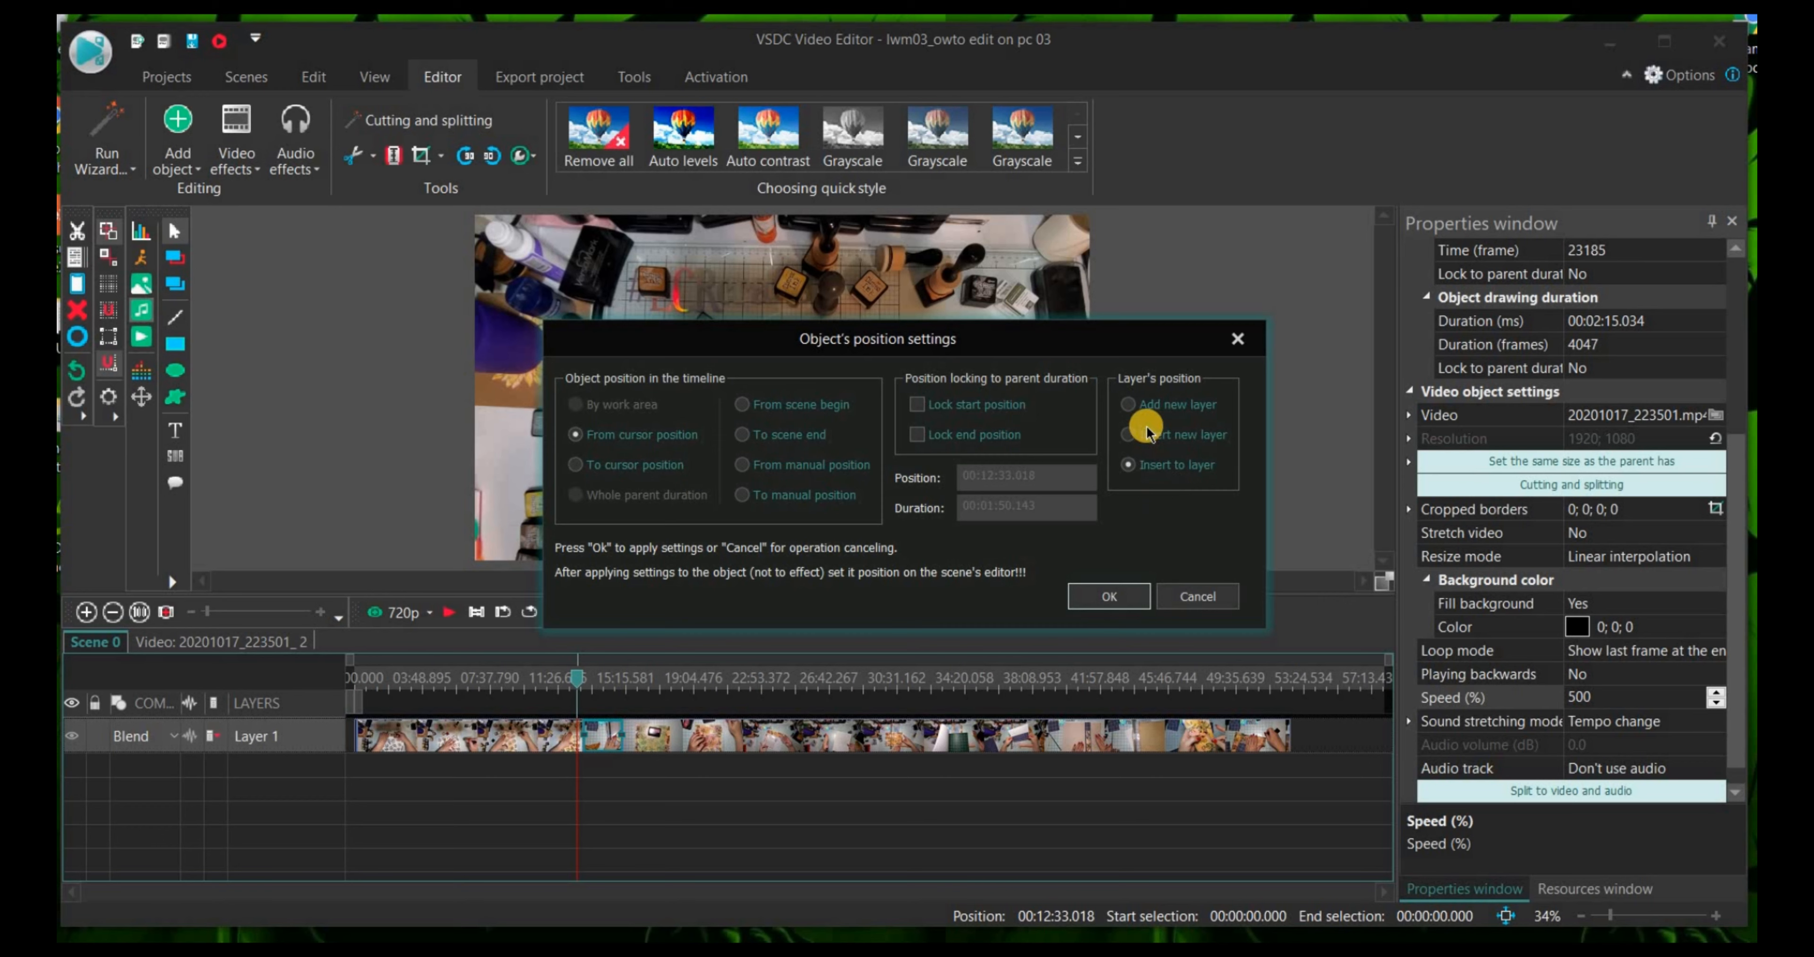
click(1129, 405)
click(1103, 598)
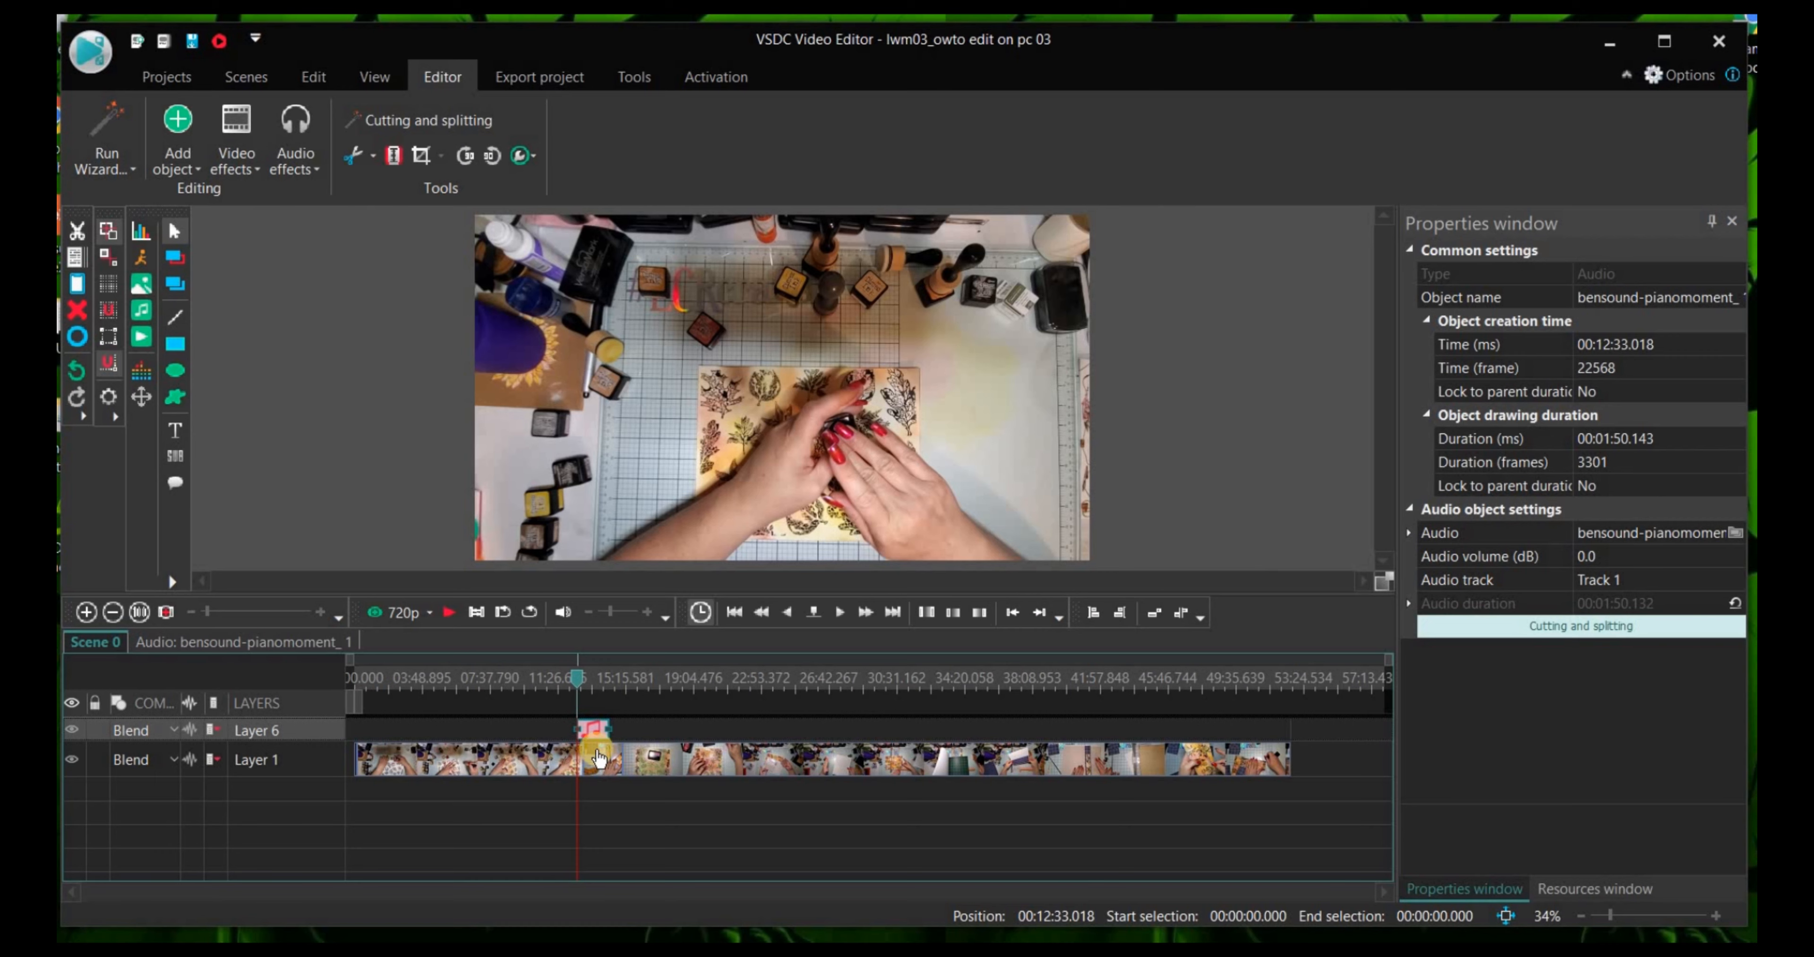
Step: Compare the position and length of the piano music on Layer 6 with the sped-up clip on Layer 1
click(606, 767)
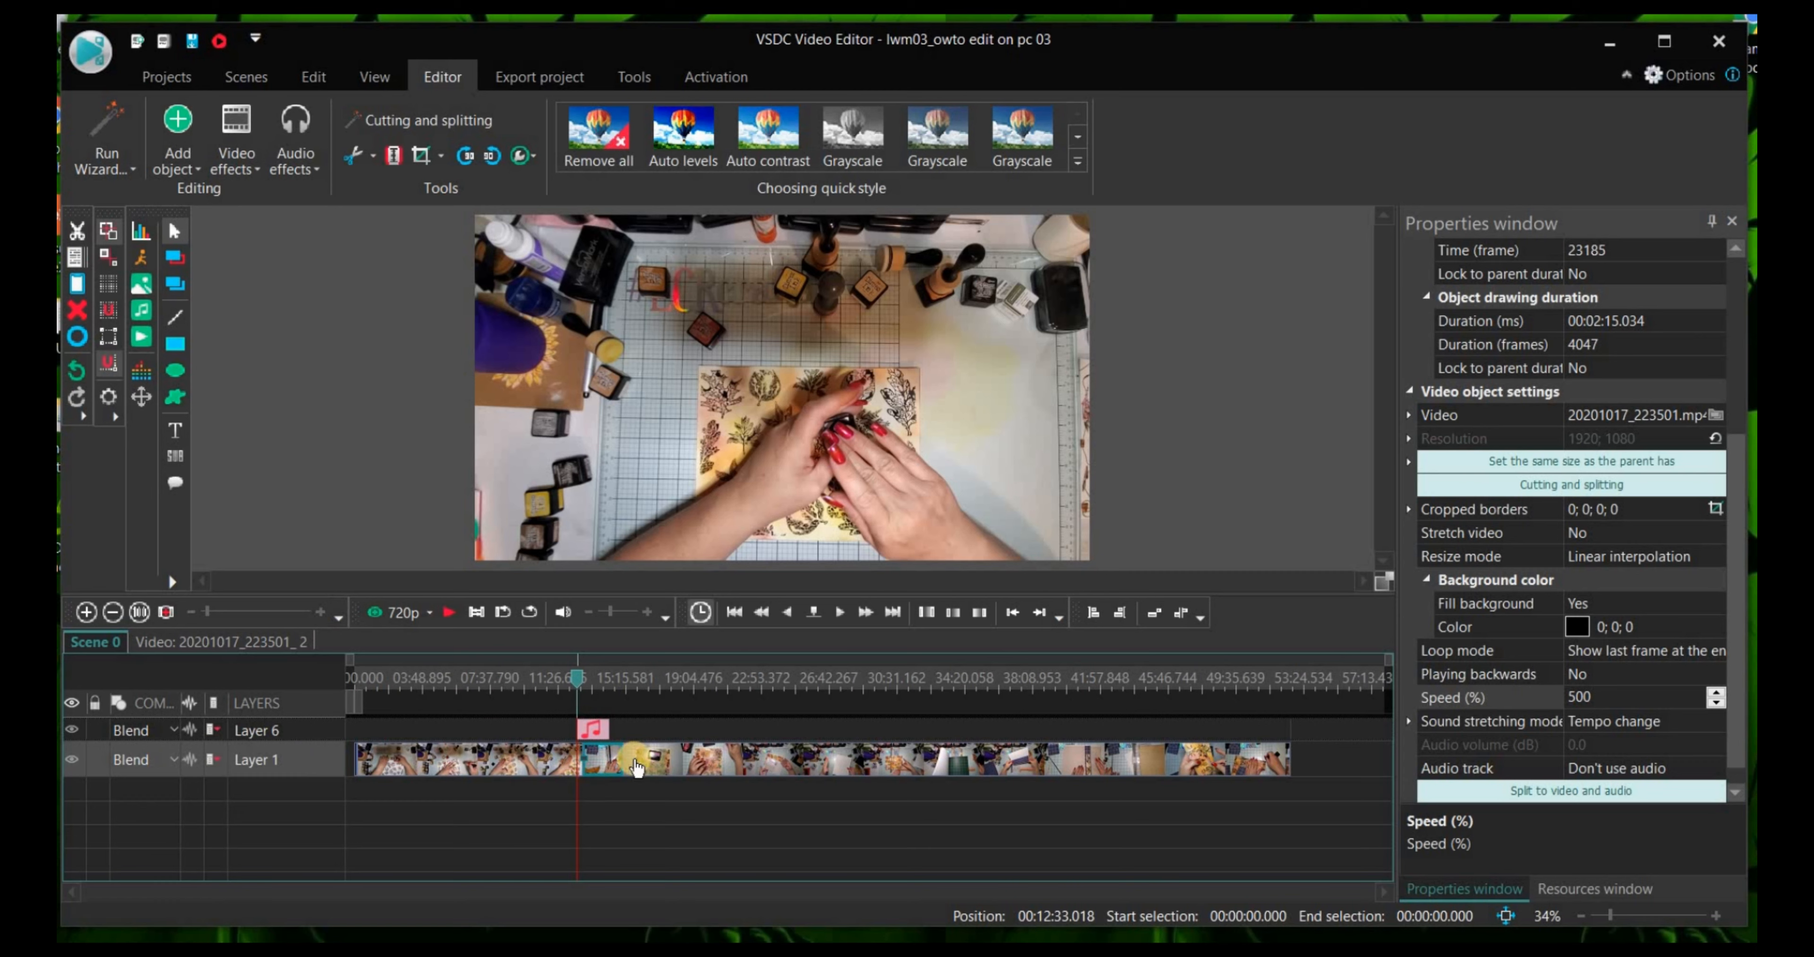
drag(574, 678, 1223, 672)
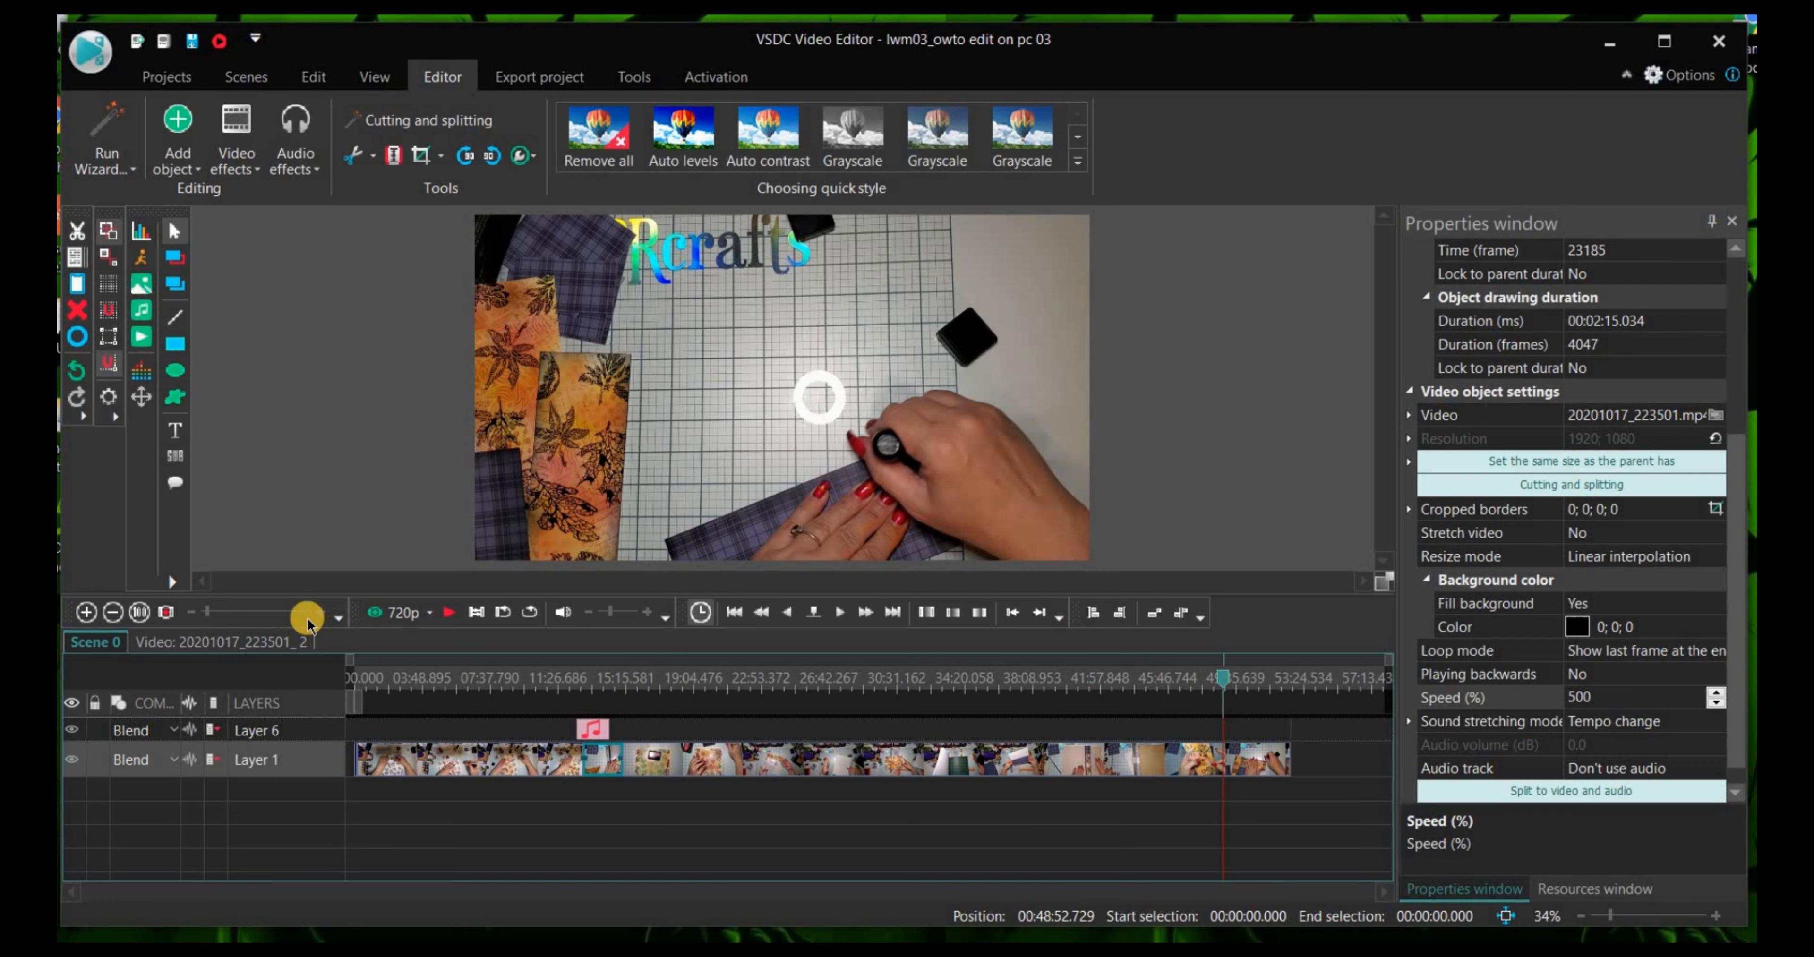
click(288, 613)
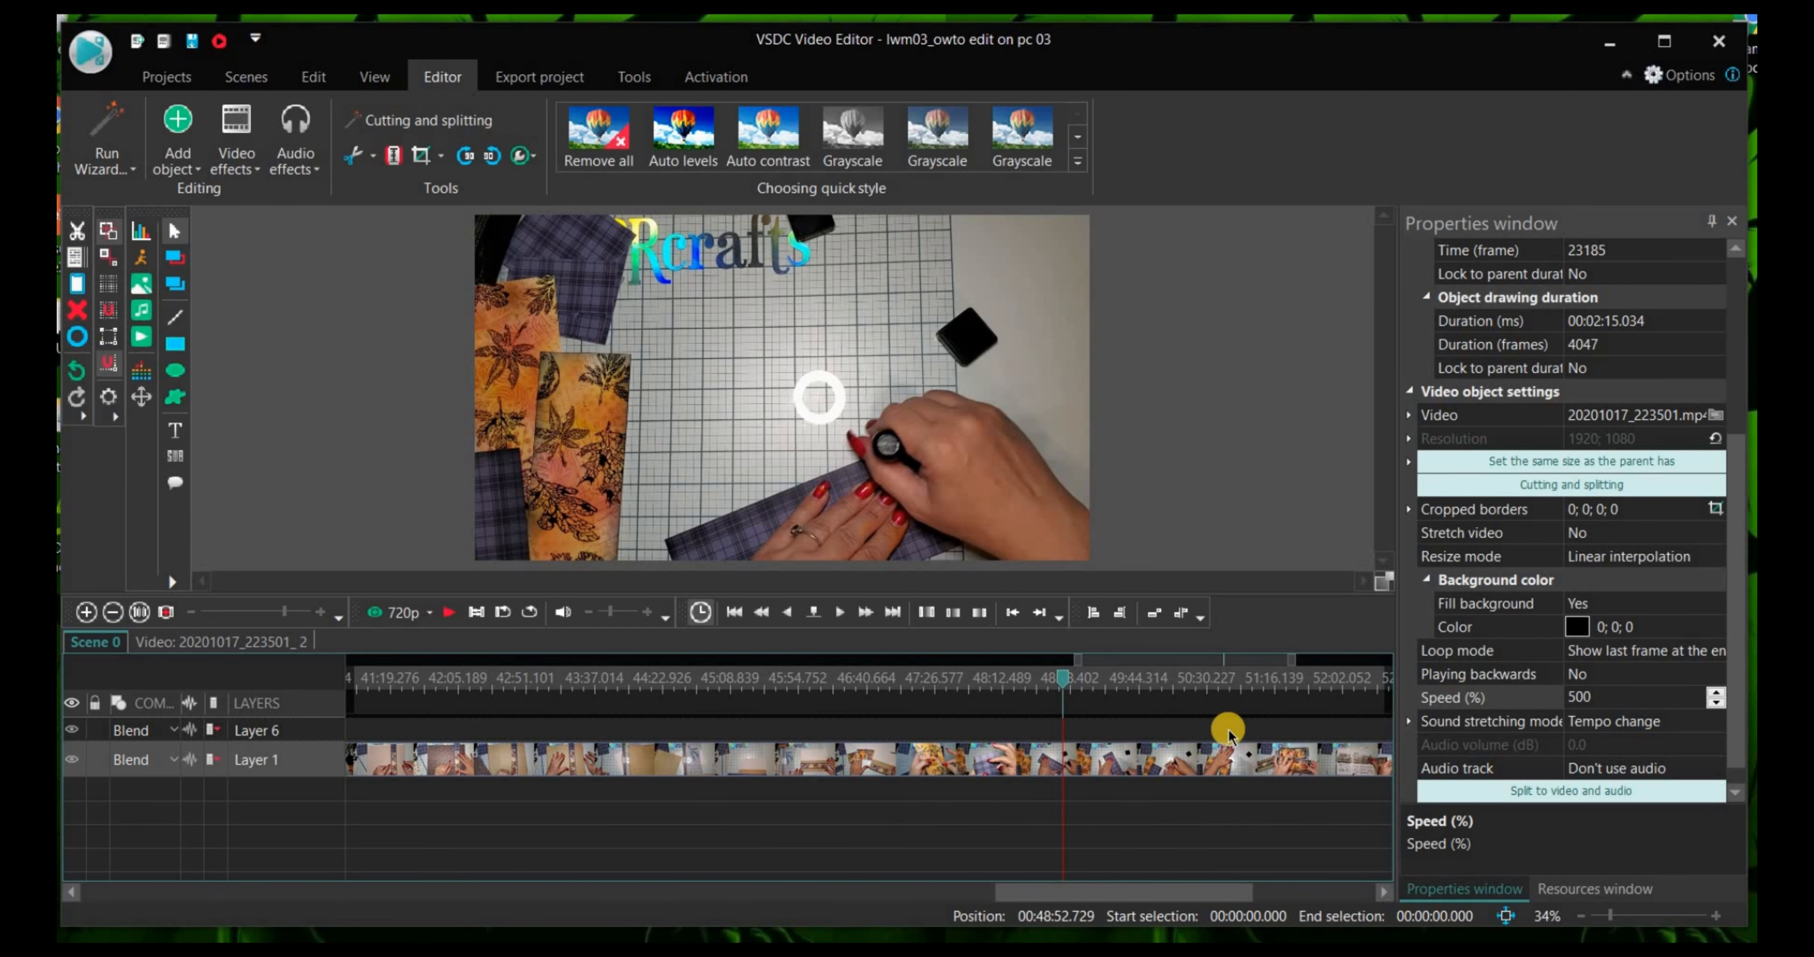
click(1180, 894)
drag(1180, 894, 514, 878)
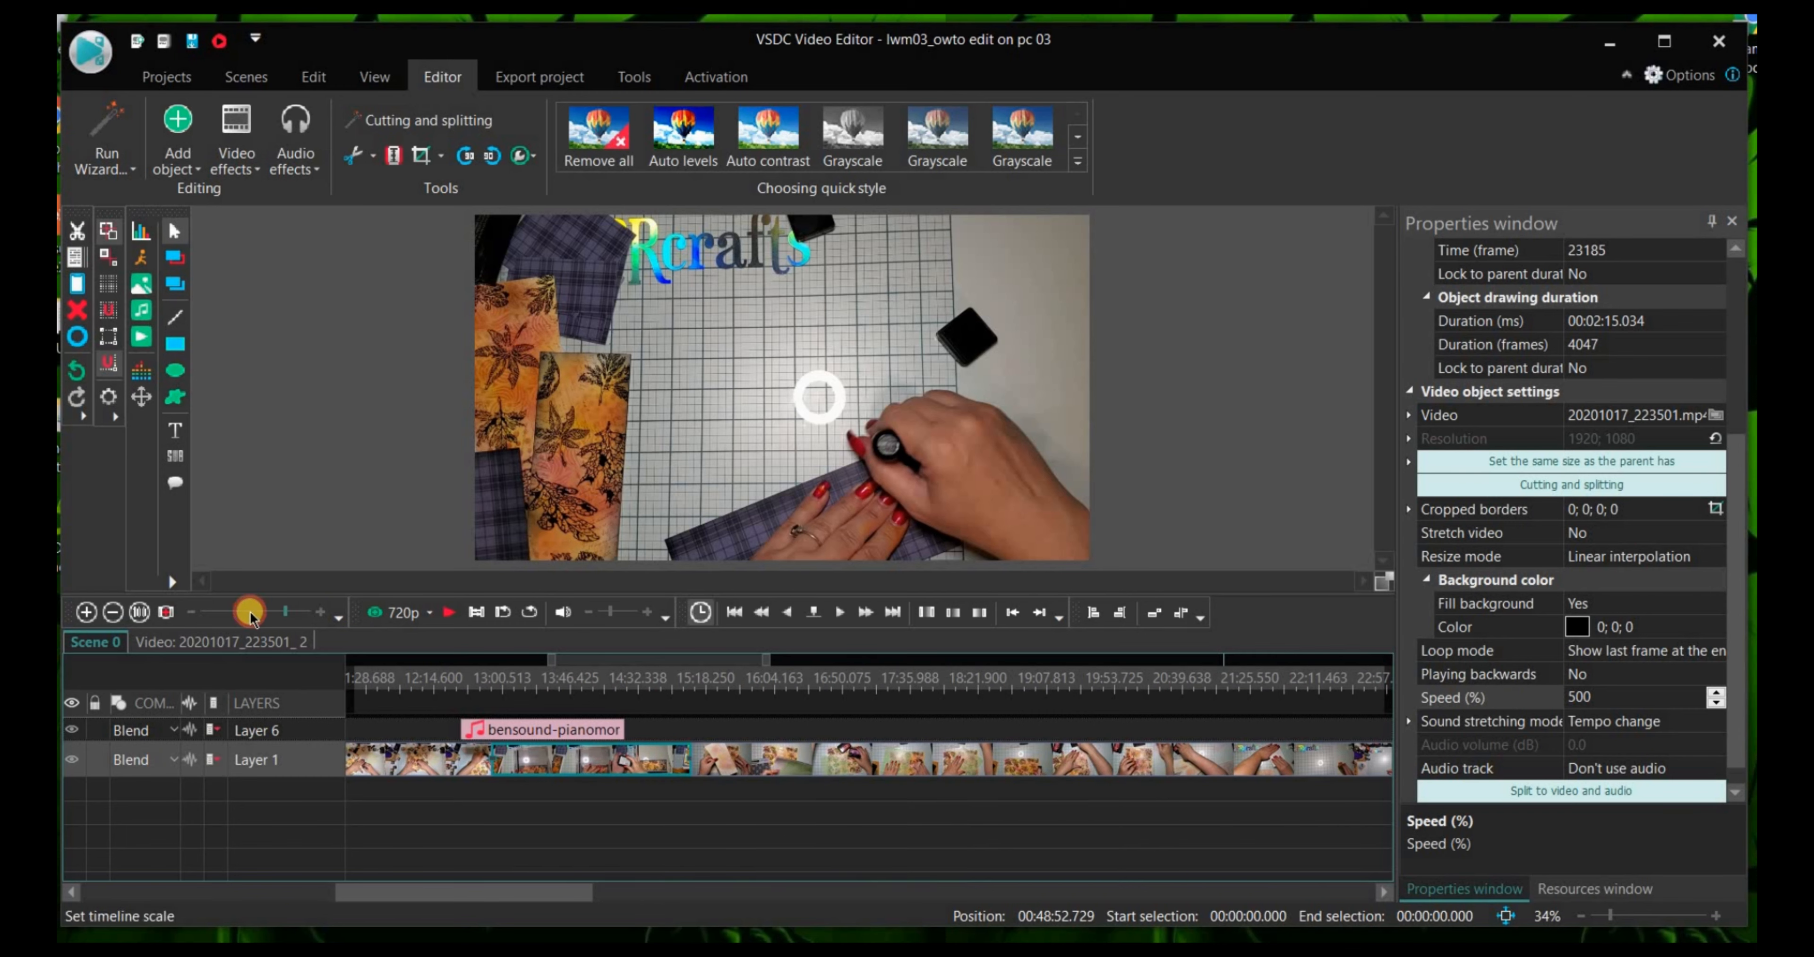
drag(259, 614, 184, 615)
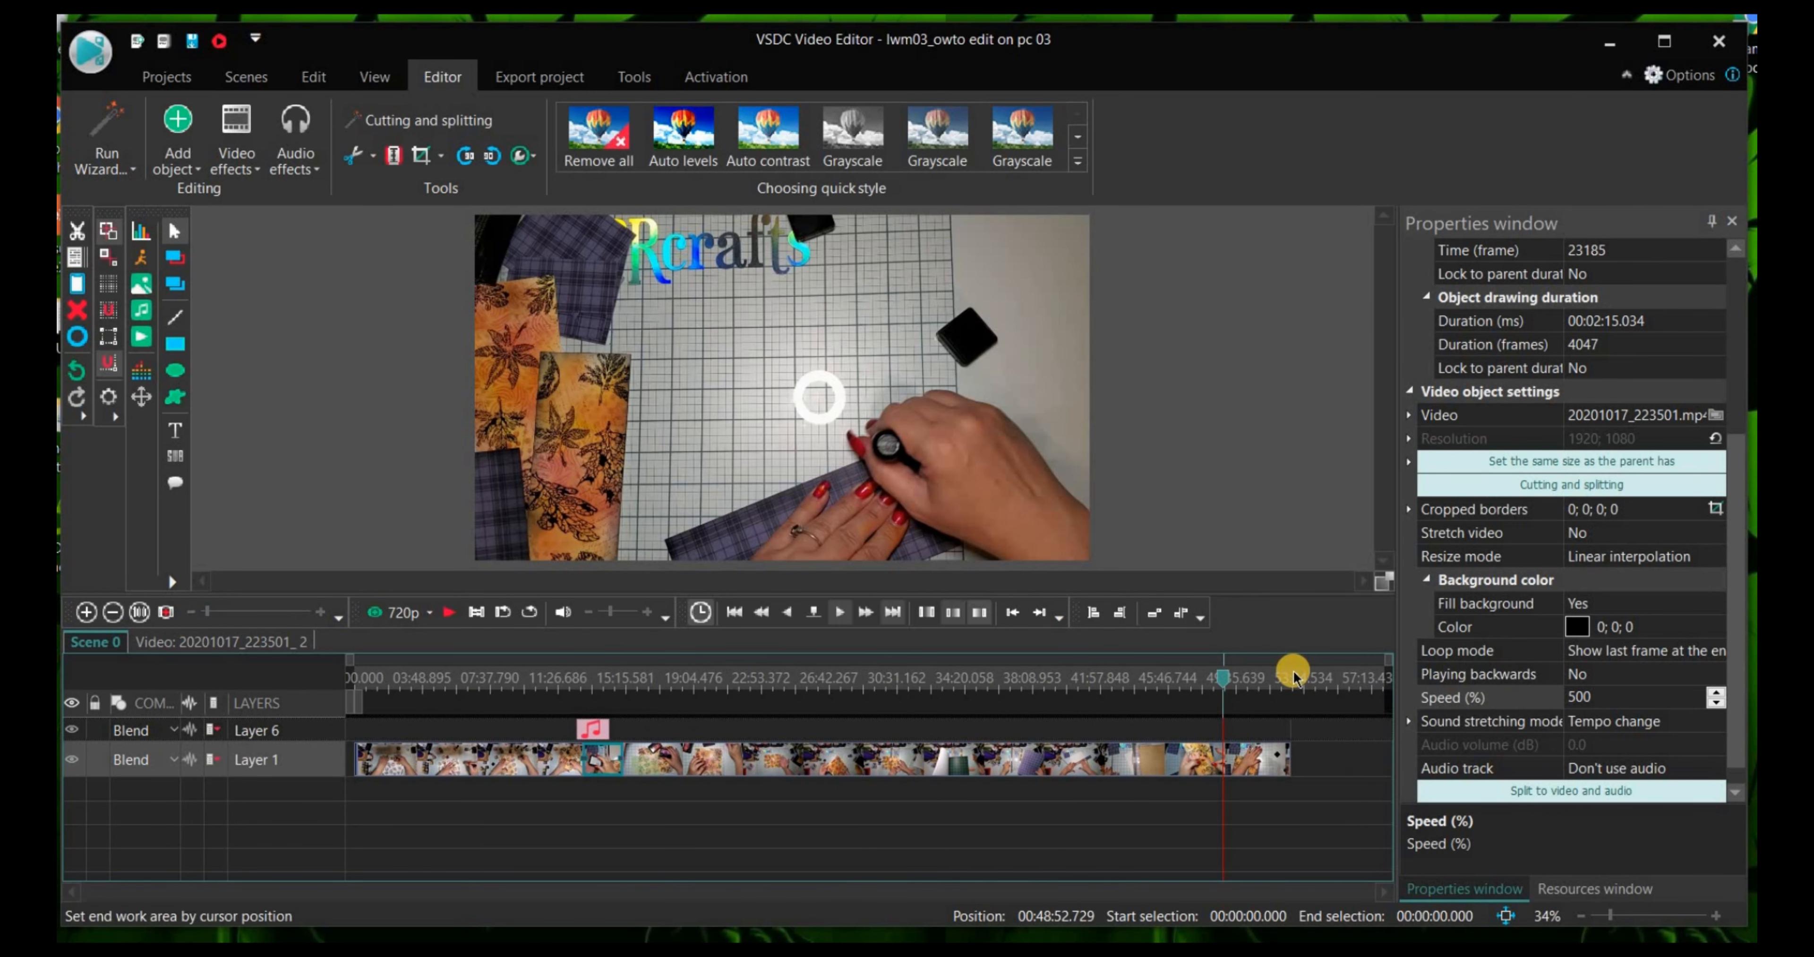
Step: Place the playhead at about 00:12:58 and move the piano music on Layer 6 to start there
drag(1223, 680, 718, 673)
click(591, 668)
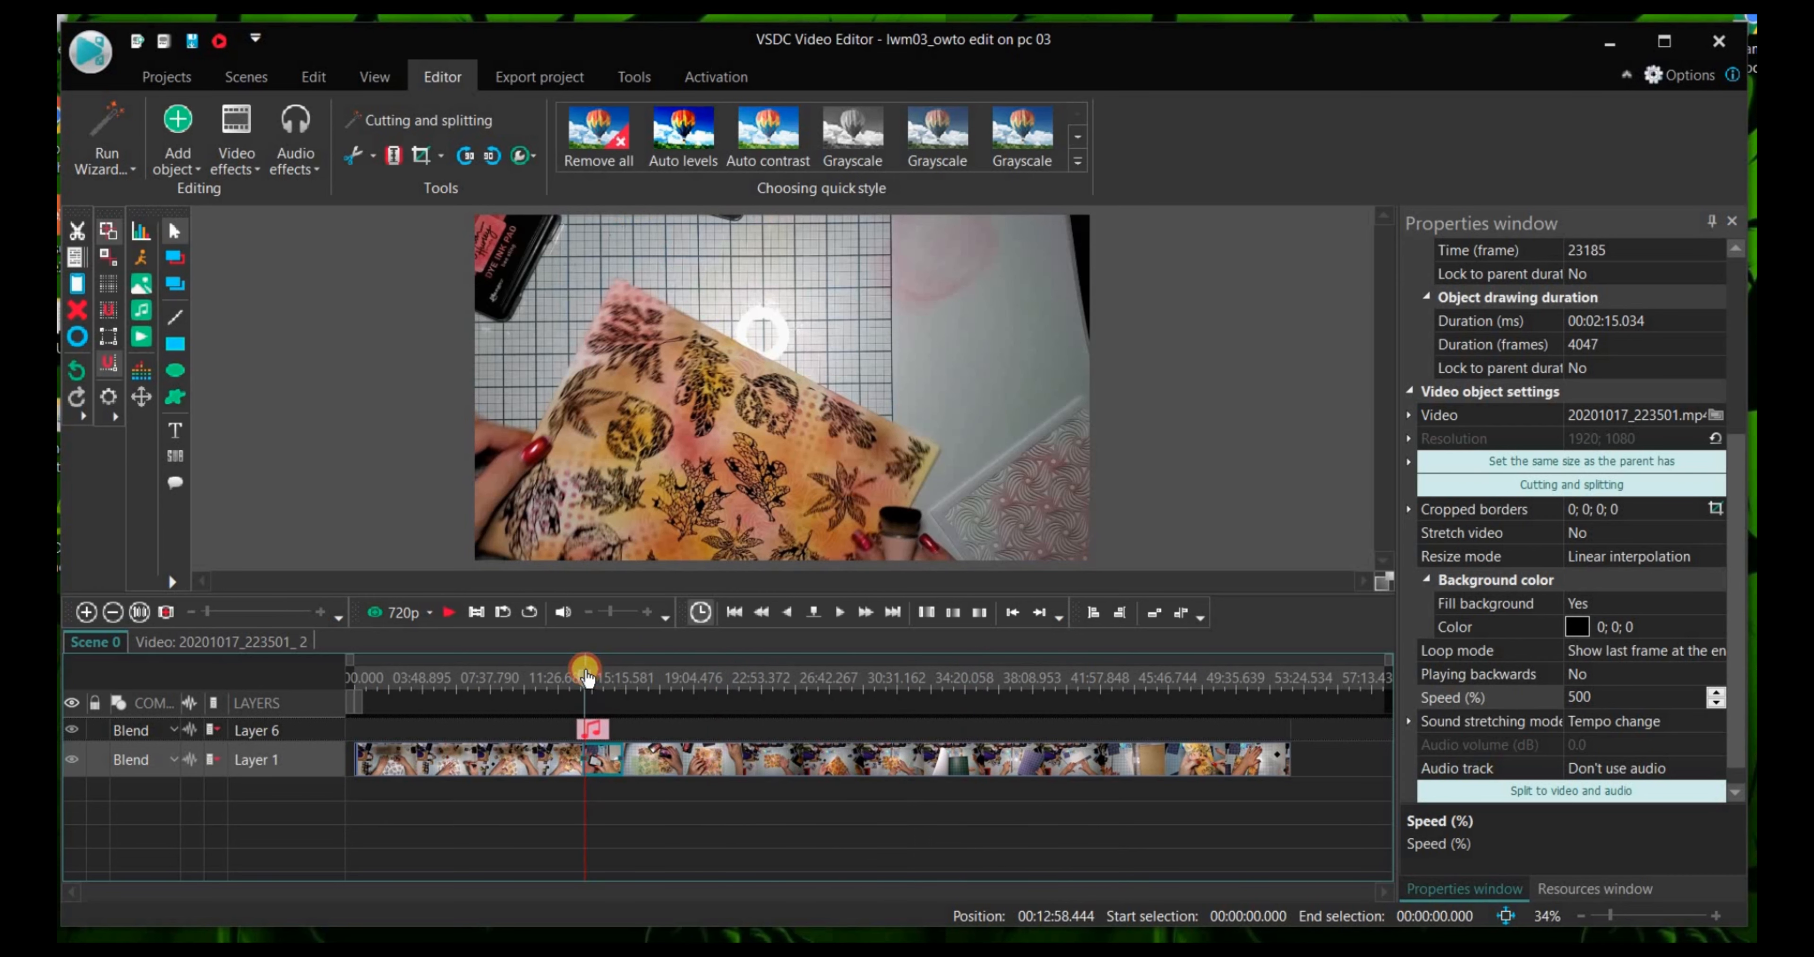
click(584, 741)
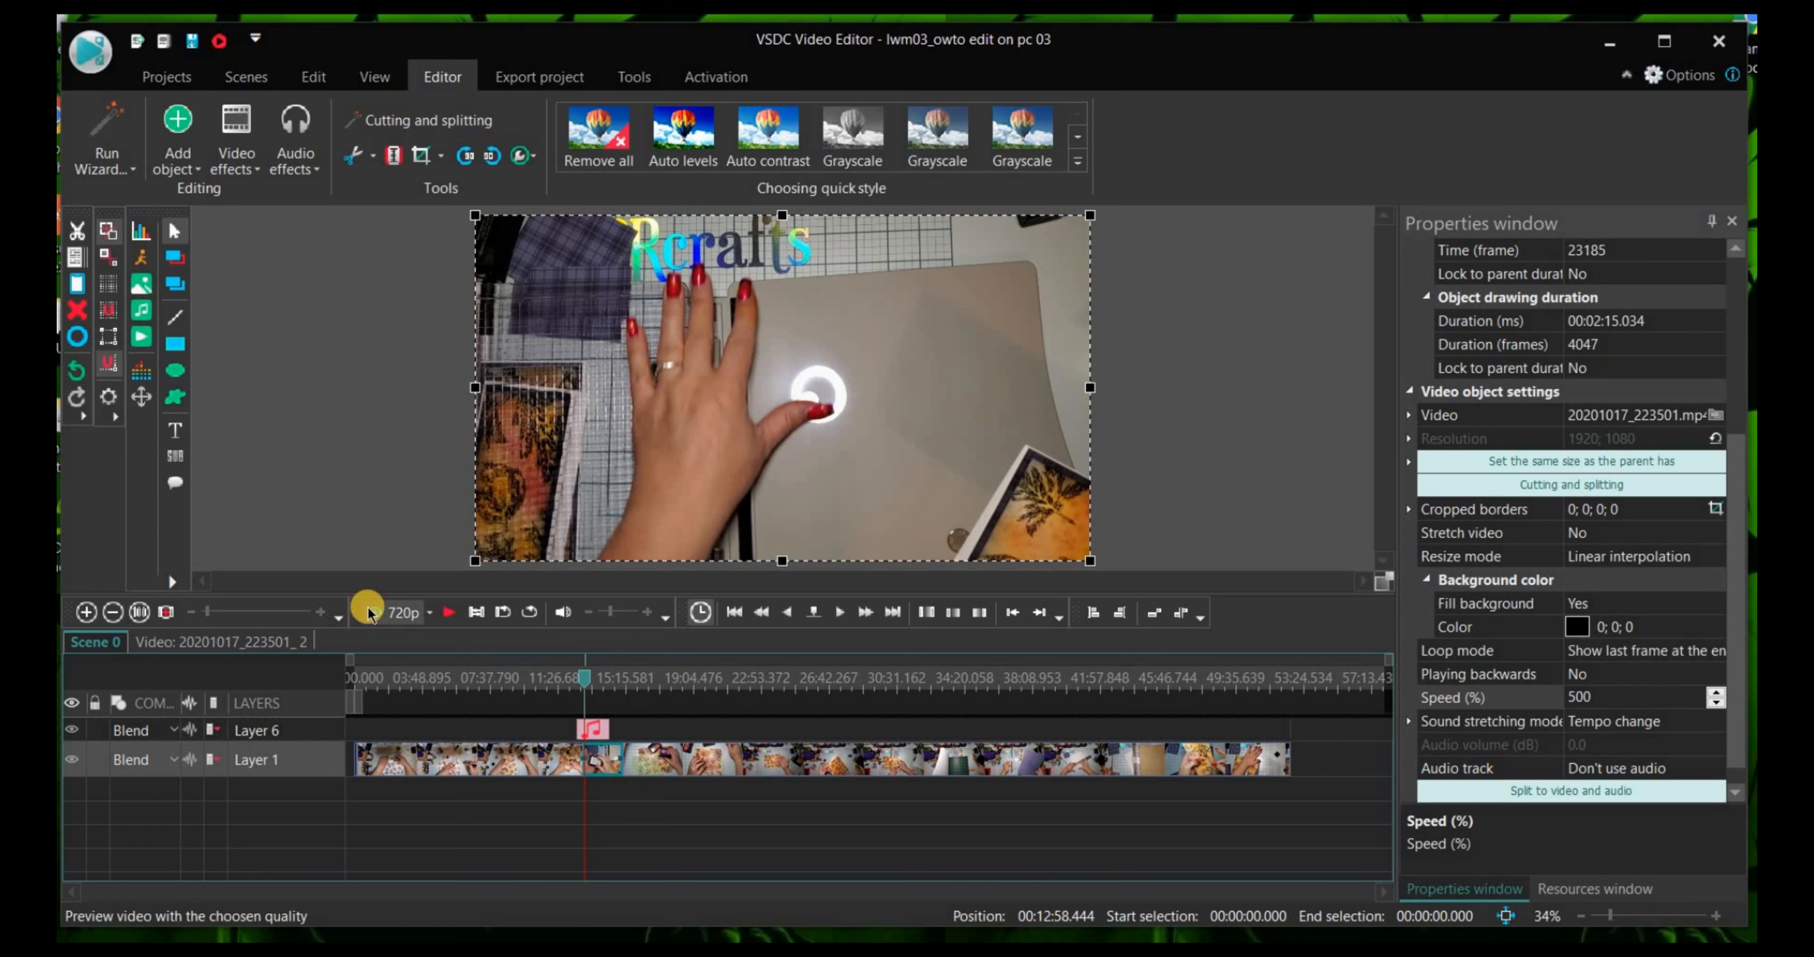
mouse_move(258, 613)
mouse_down()
mouse_move(304, 614)
mouse_move(268, 615)
mouse_up()
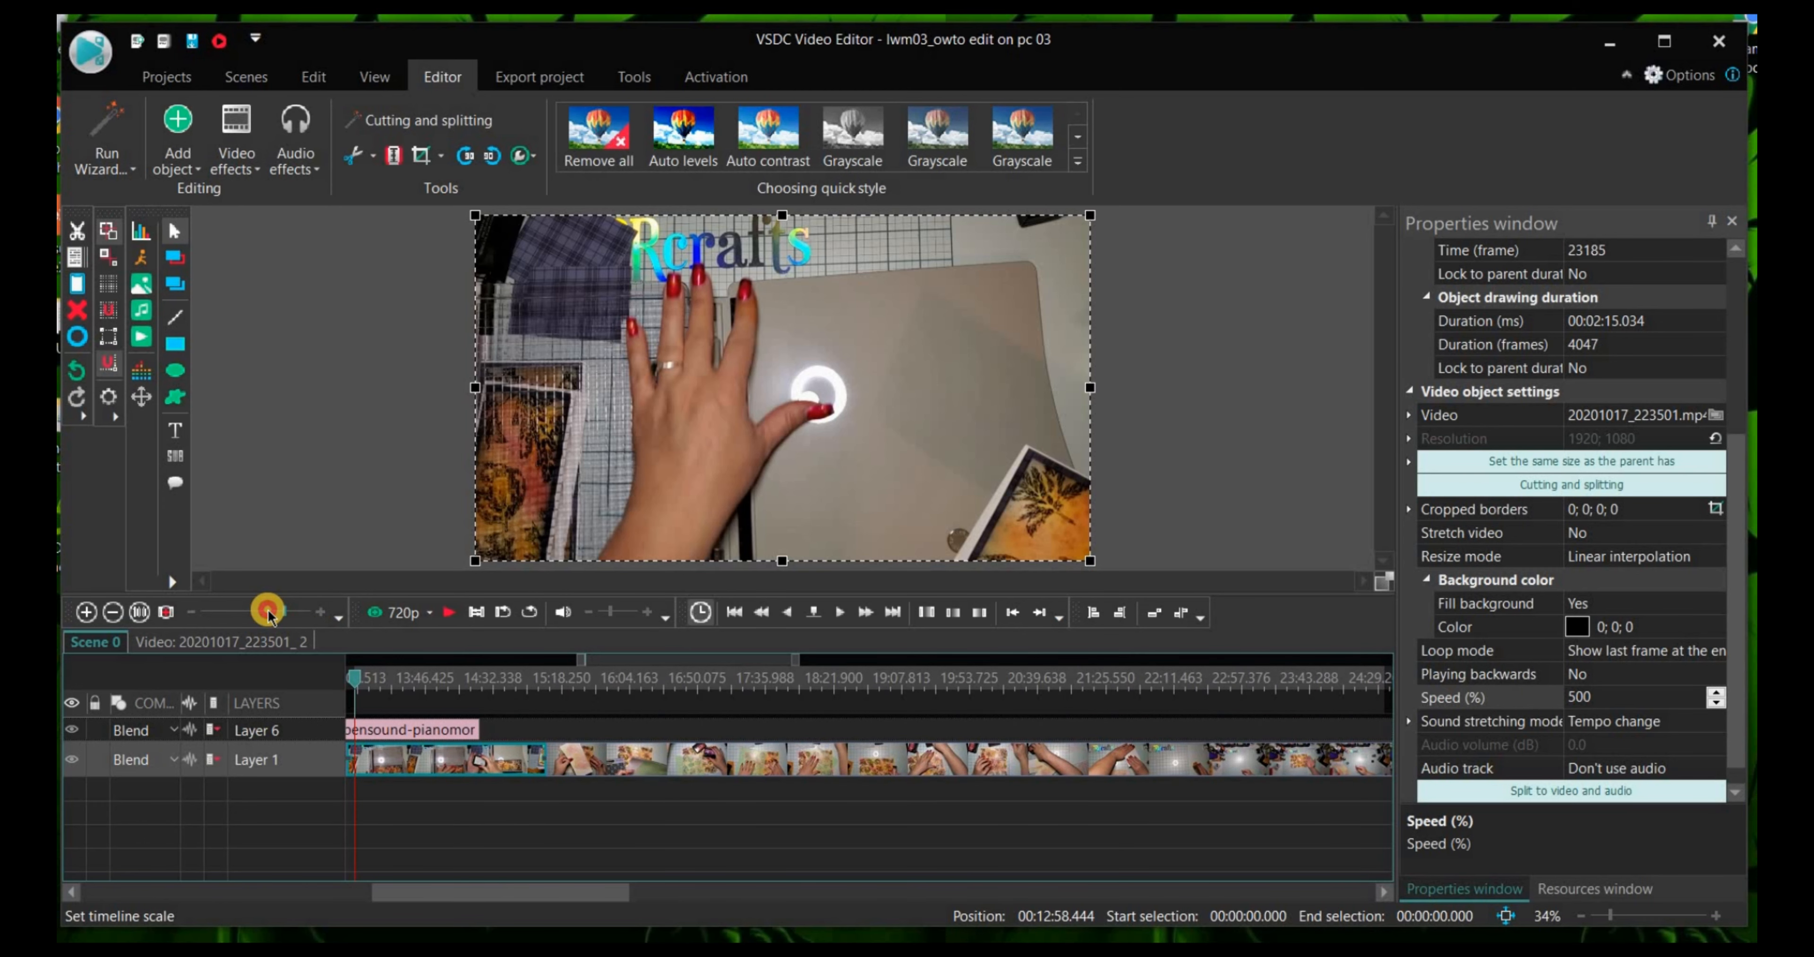
click(269, 615)
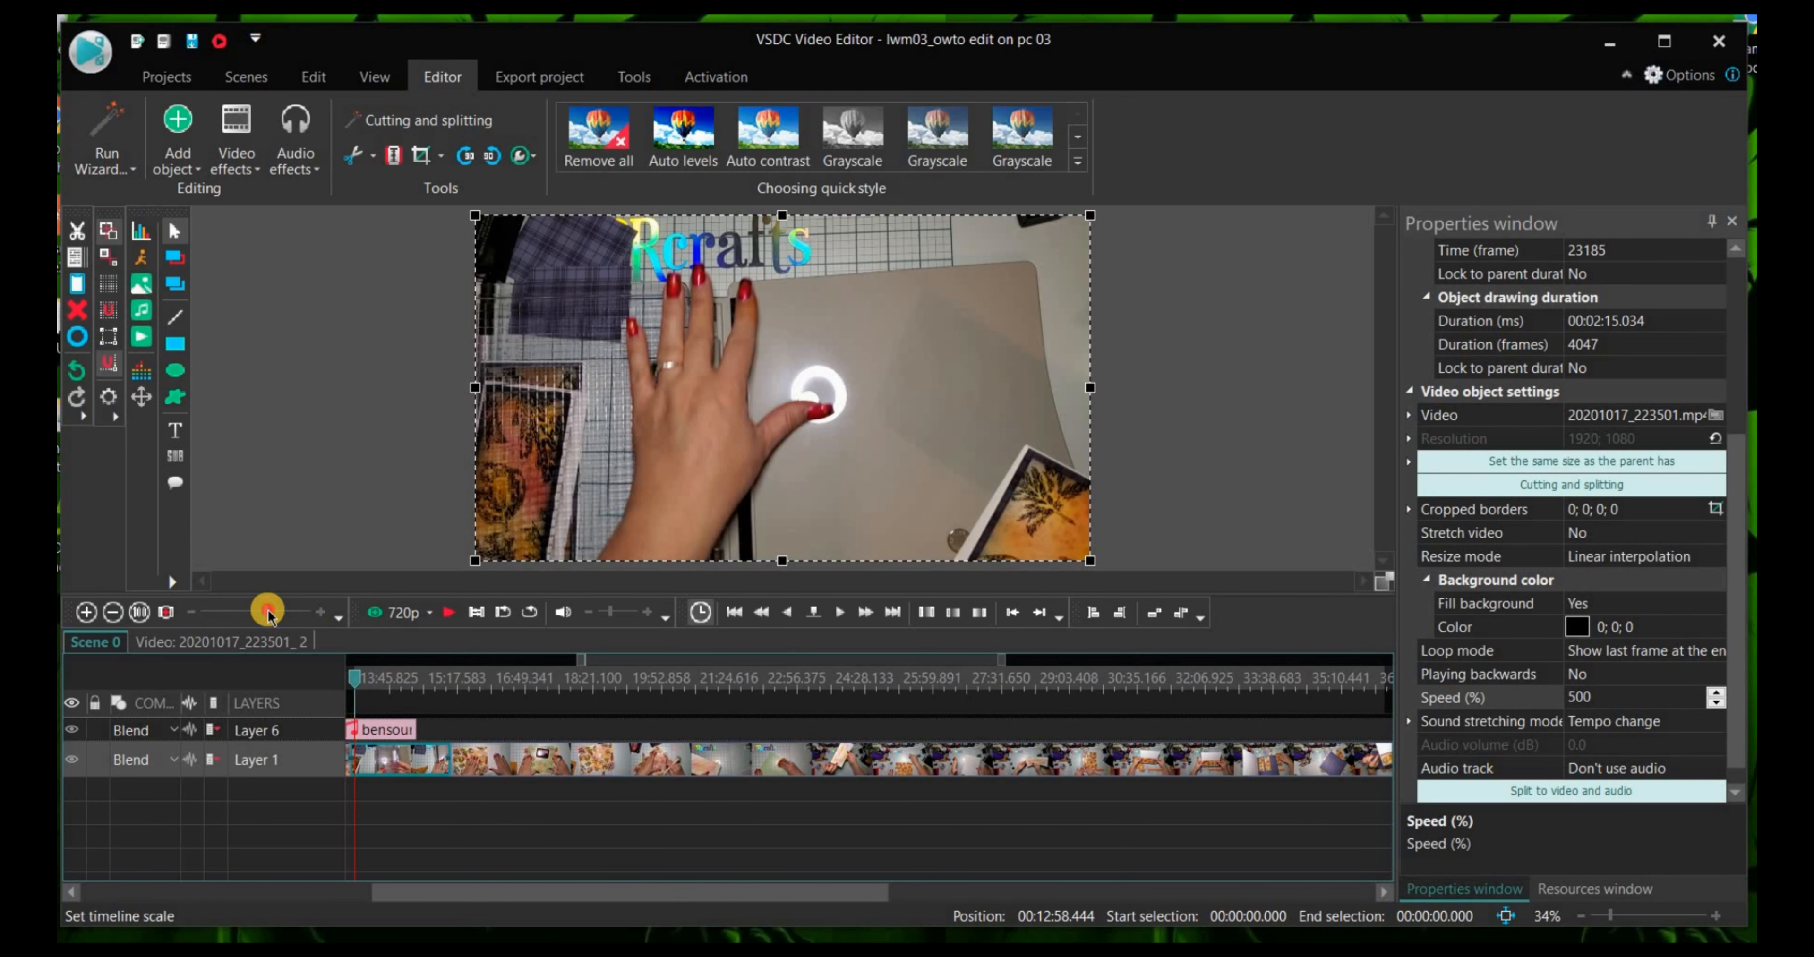
click(239, 616)
click(234, 615)
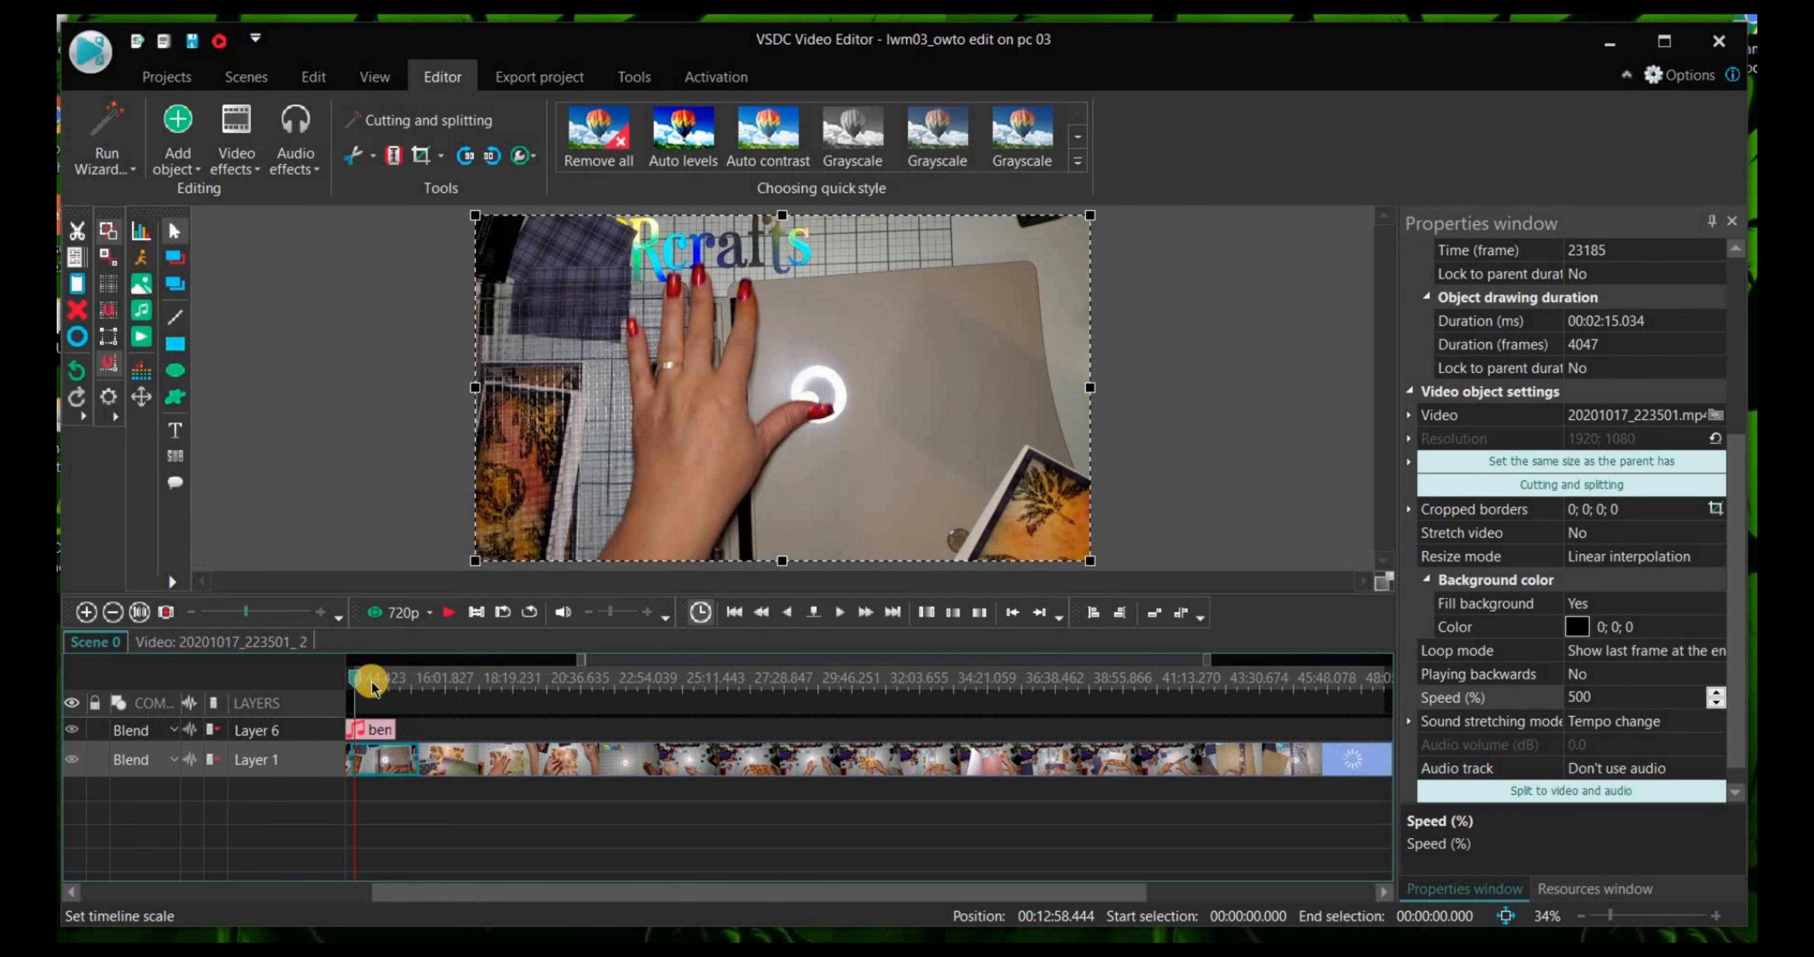
drag(569, 892, 451, 880)
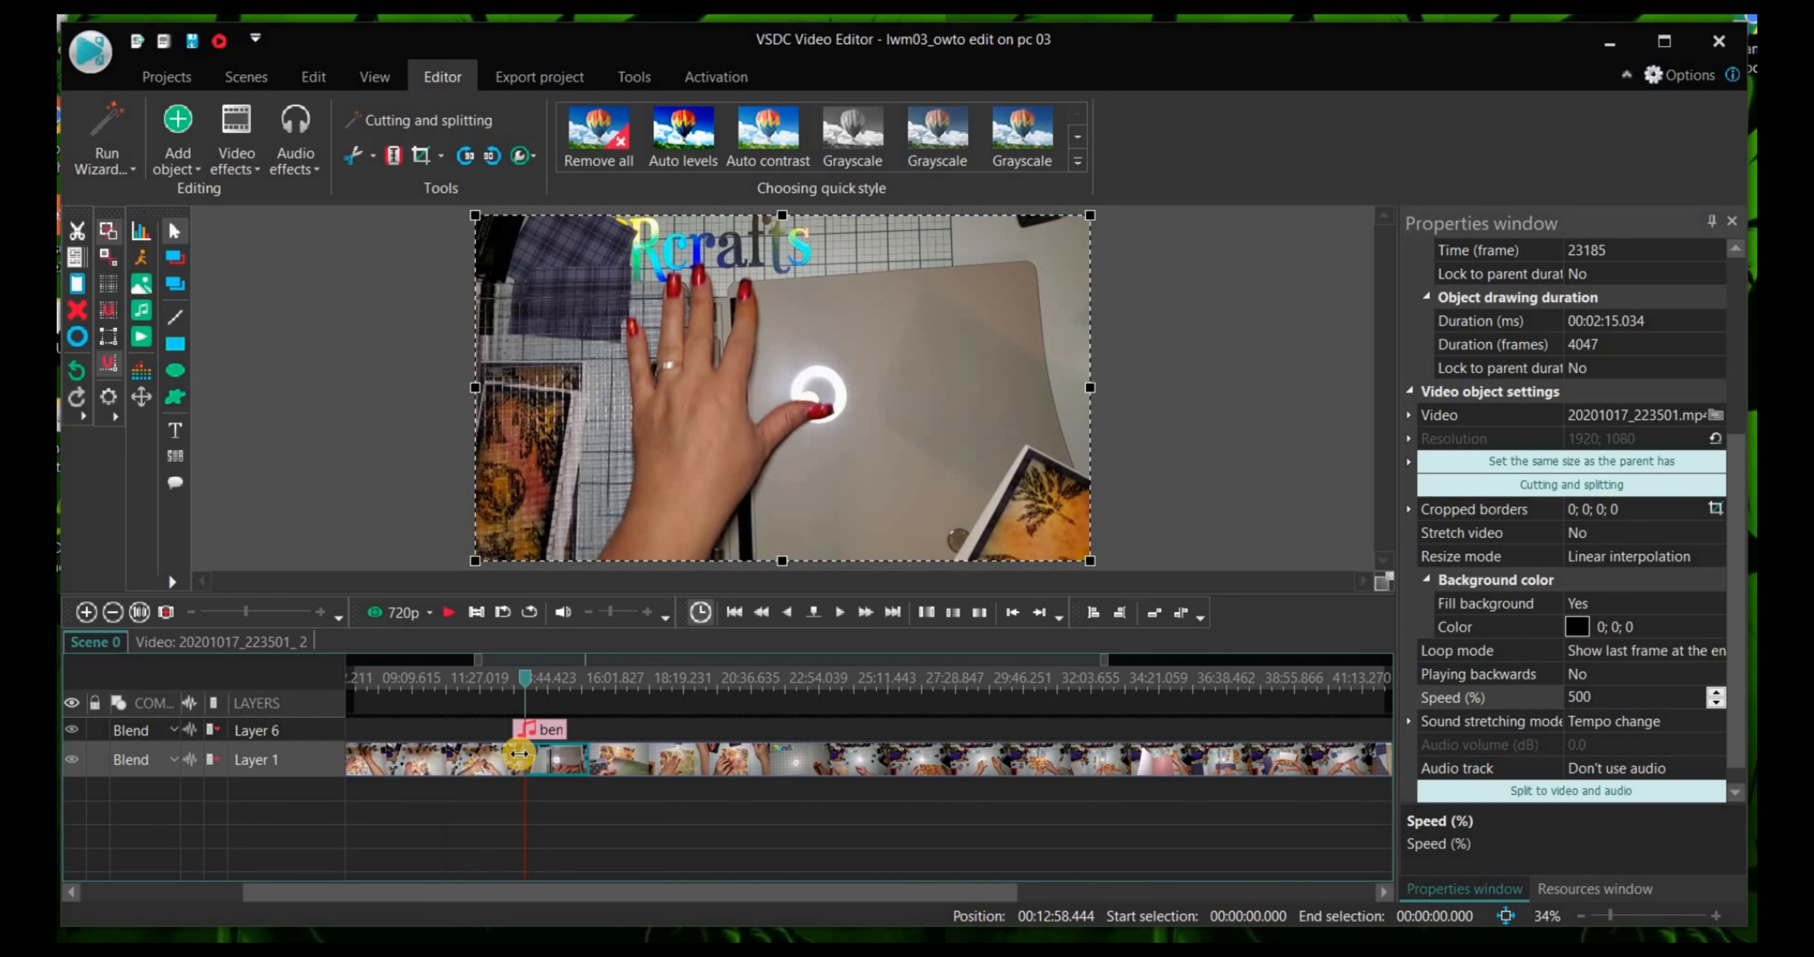
mouse_move(556, 735)
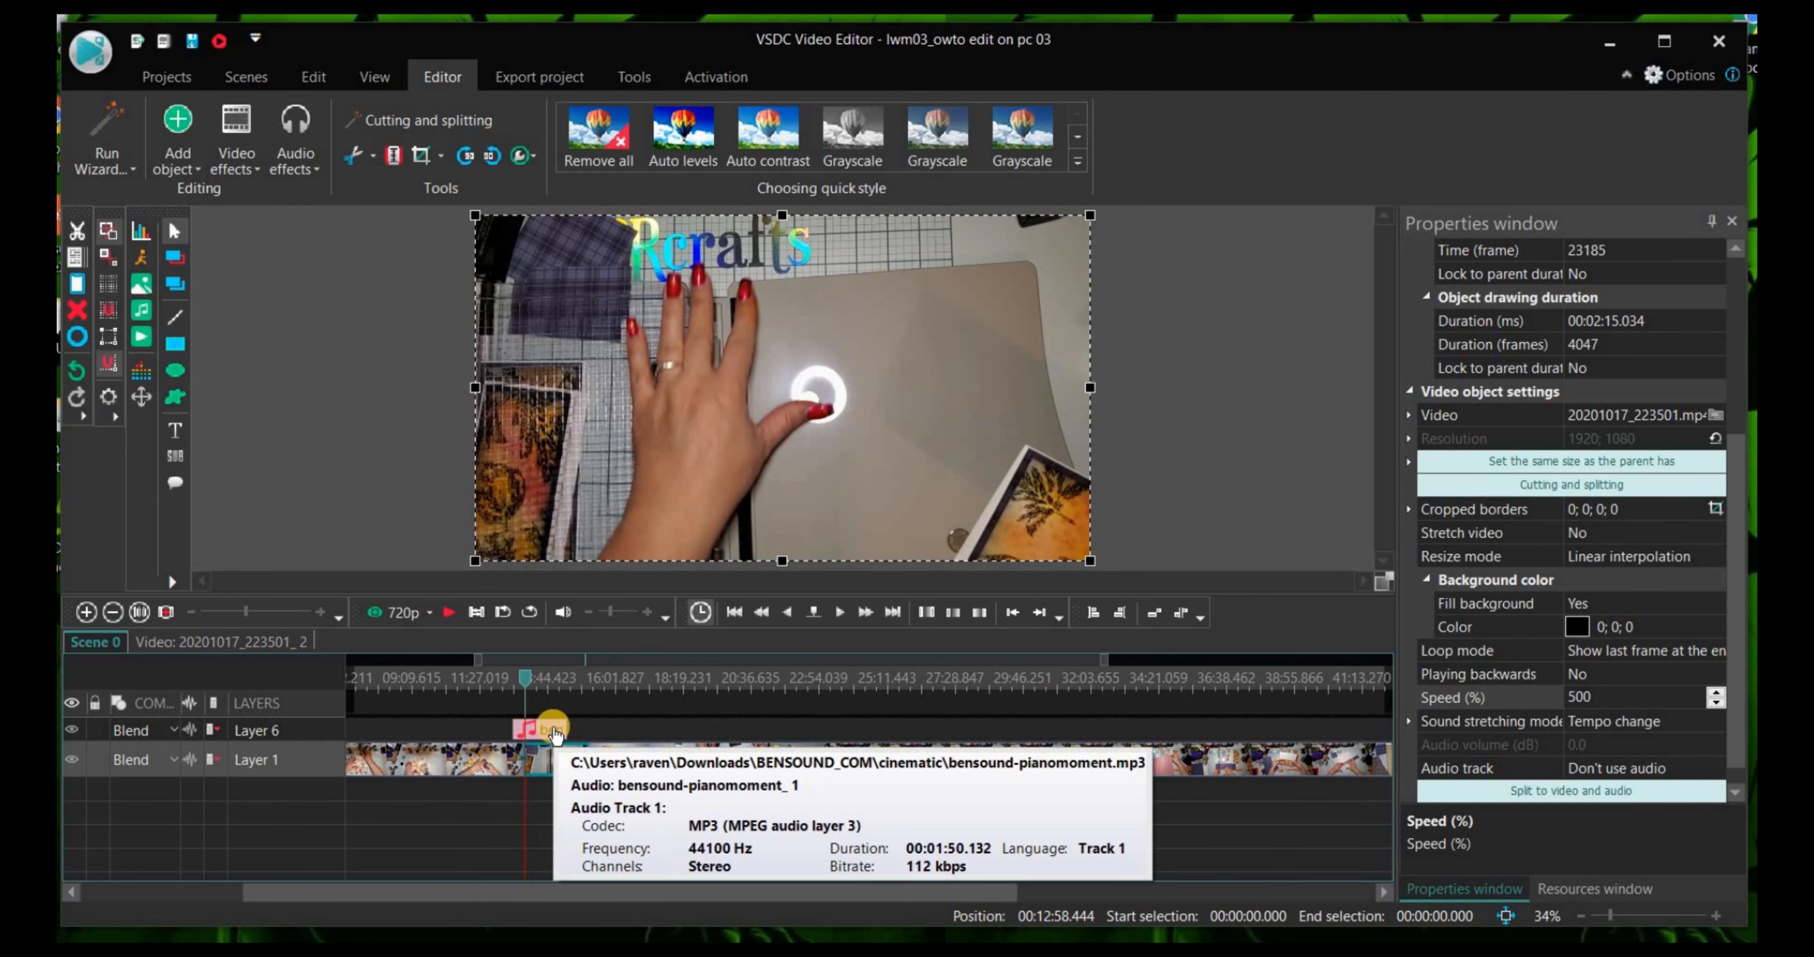
mouse_move(546, 734)
mouse_down()
mouse_move(717, 712)
mouse_move(553, 741)
mouse_up()
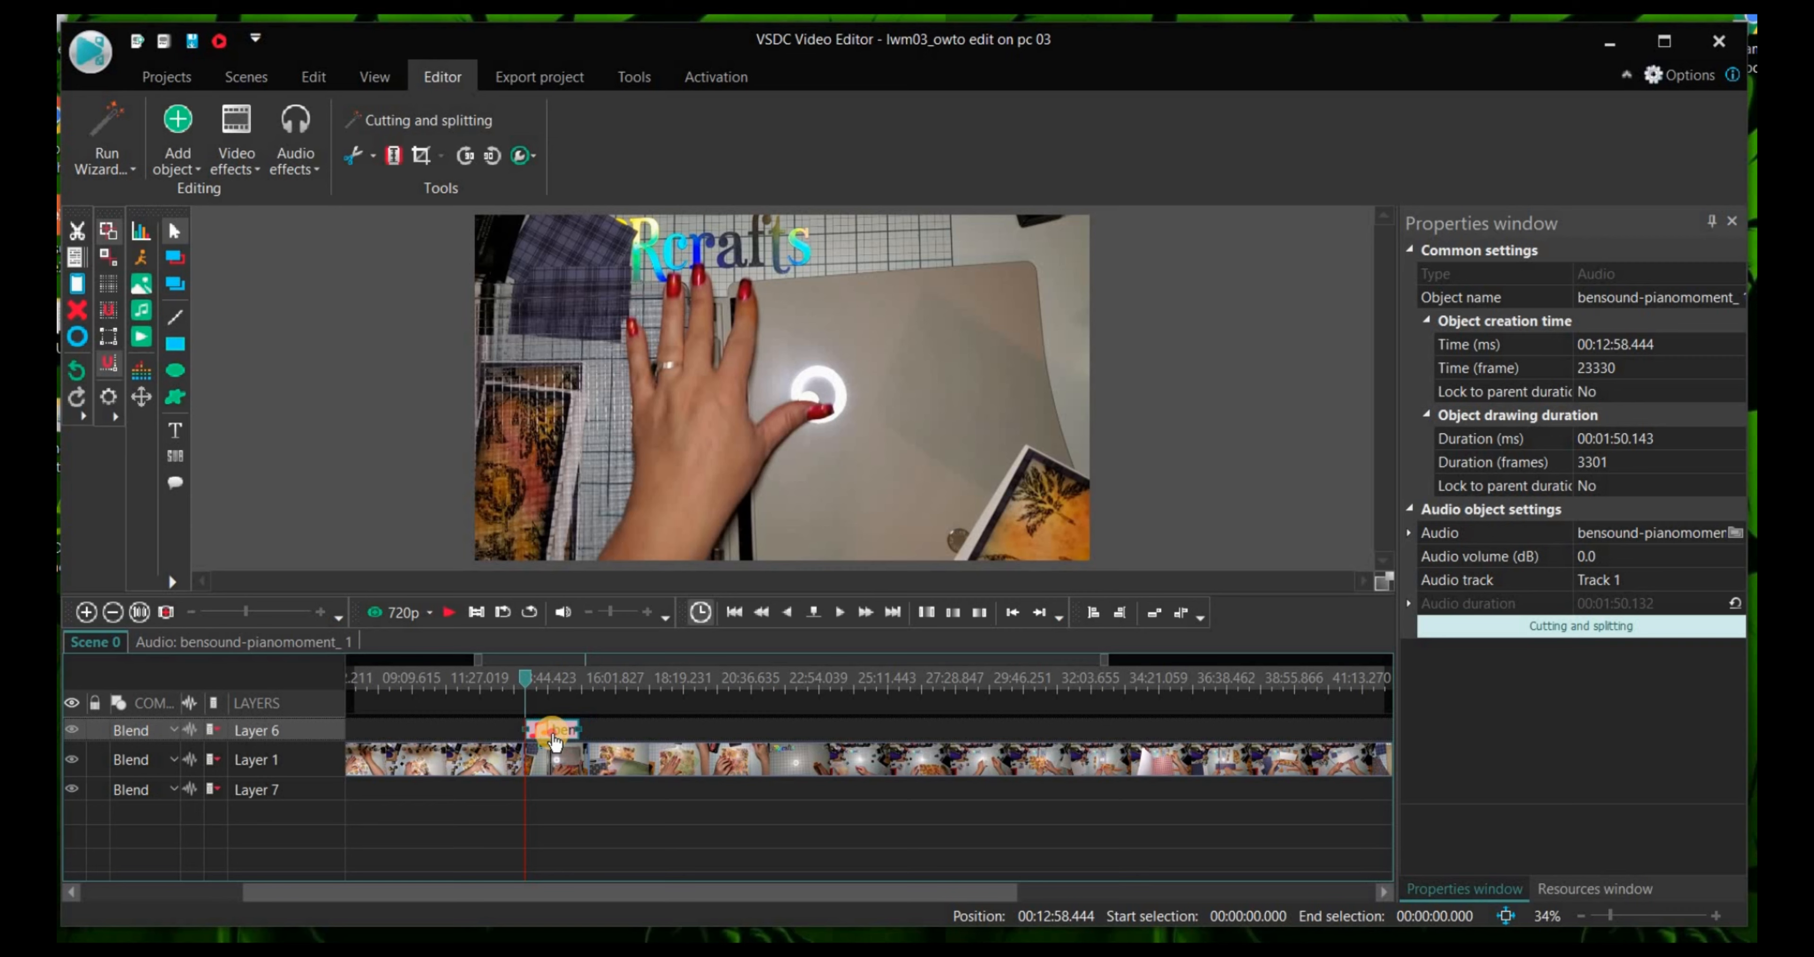
drag(553, 739, 553, 739)
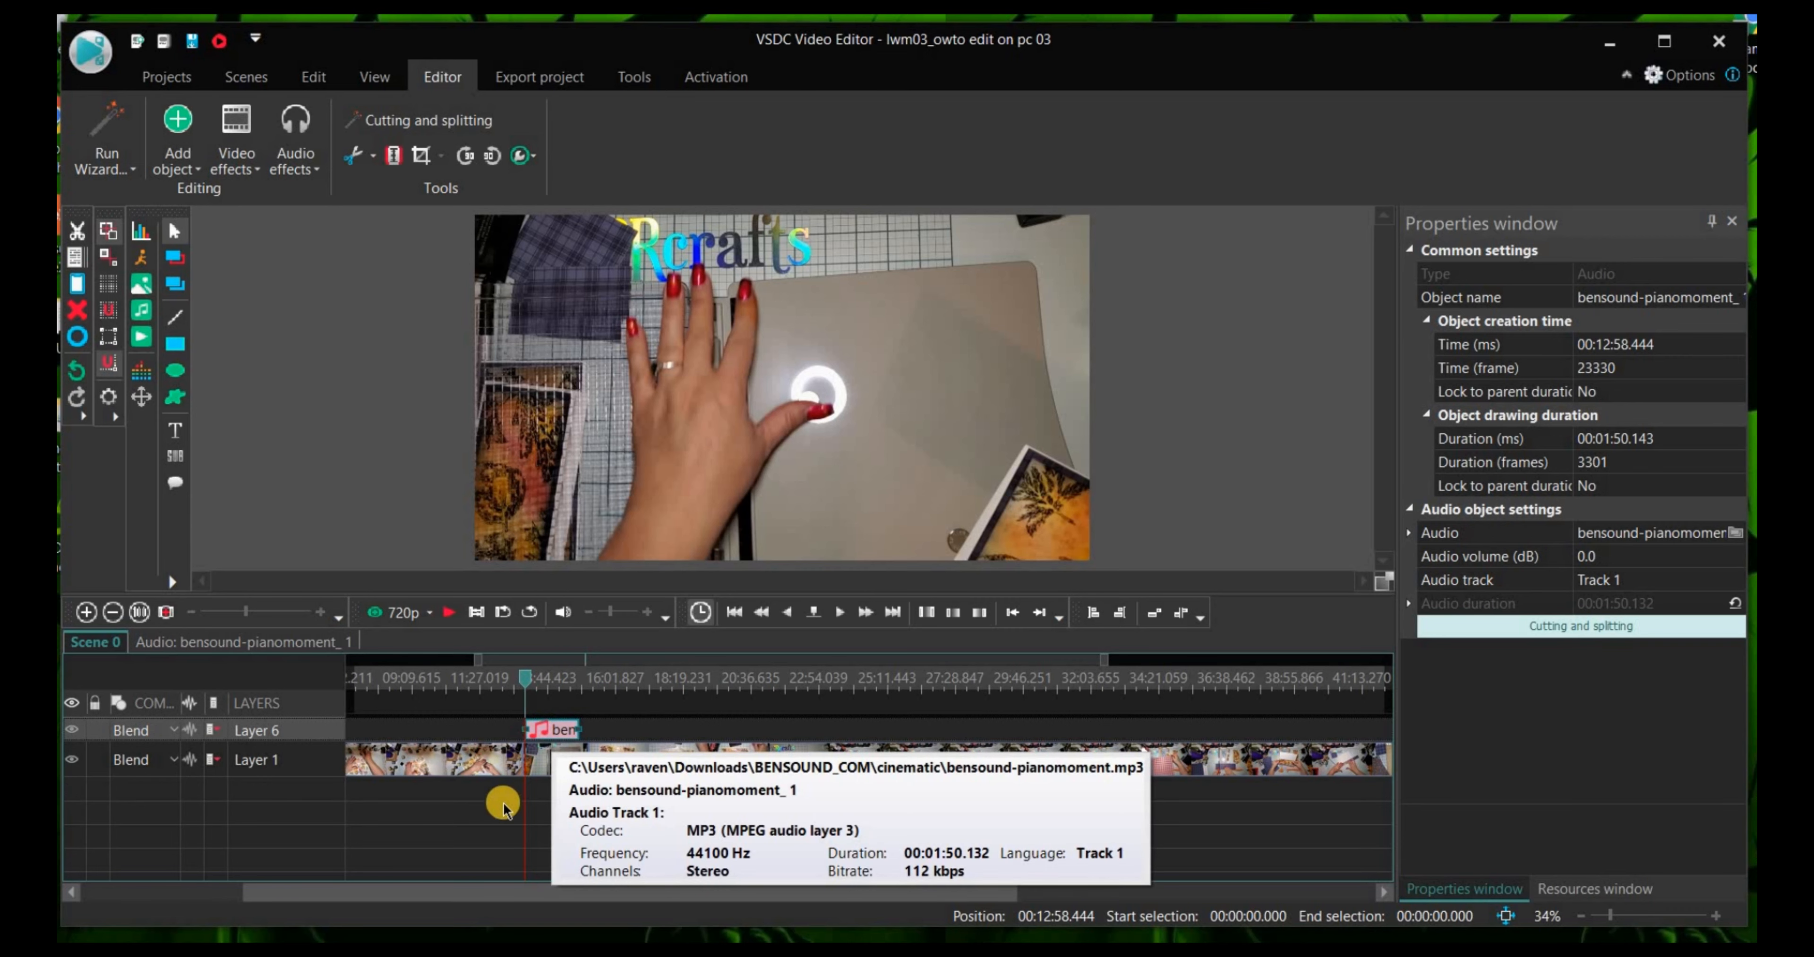
Step: Align the start of the piano music on Layer 6 with the start of the sped-up clip at 00:12:53.606
click(289, 613)
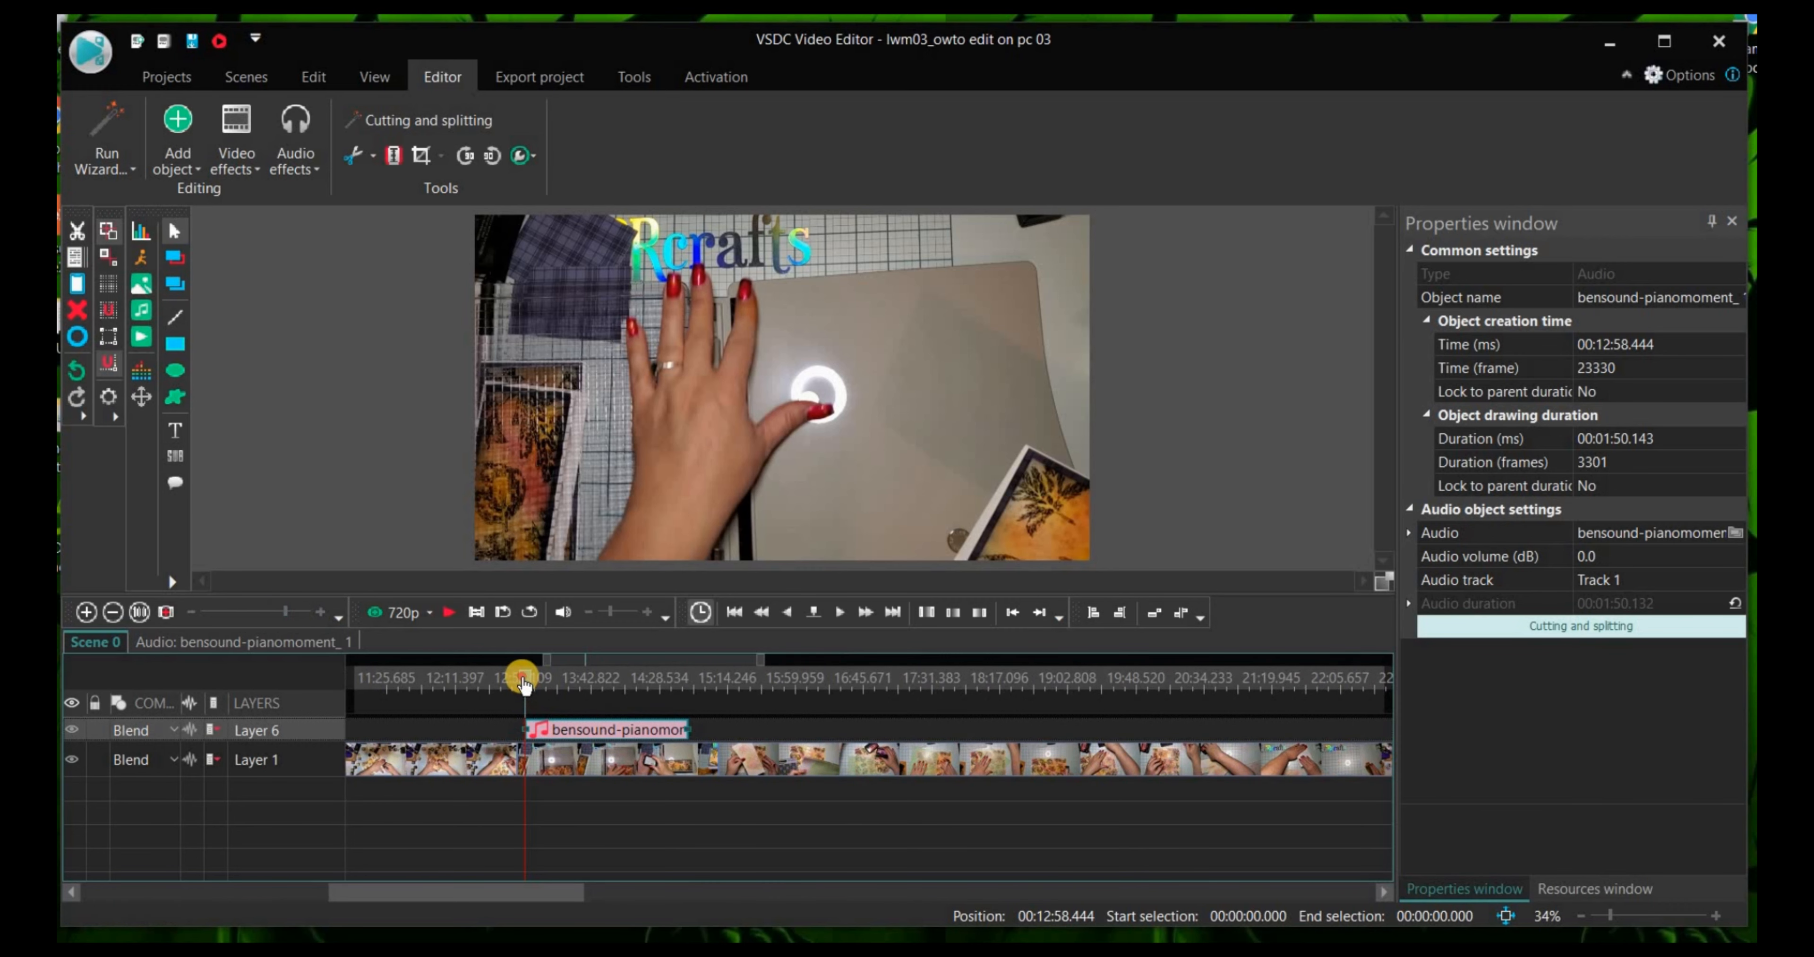
drag(519, 679, 506, 680)
click(585, 775)
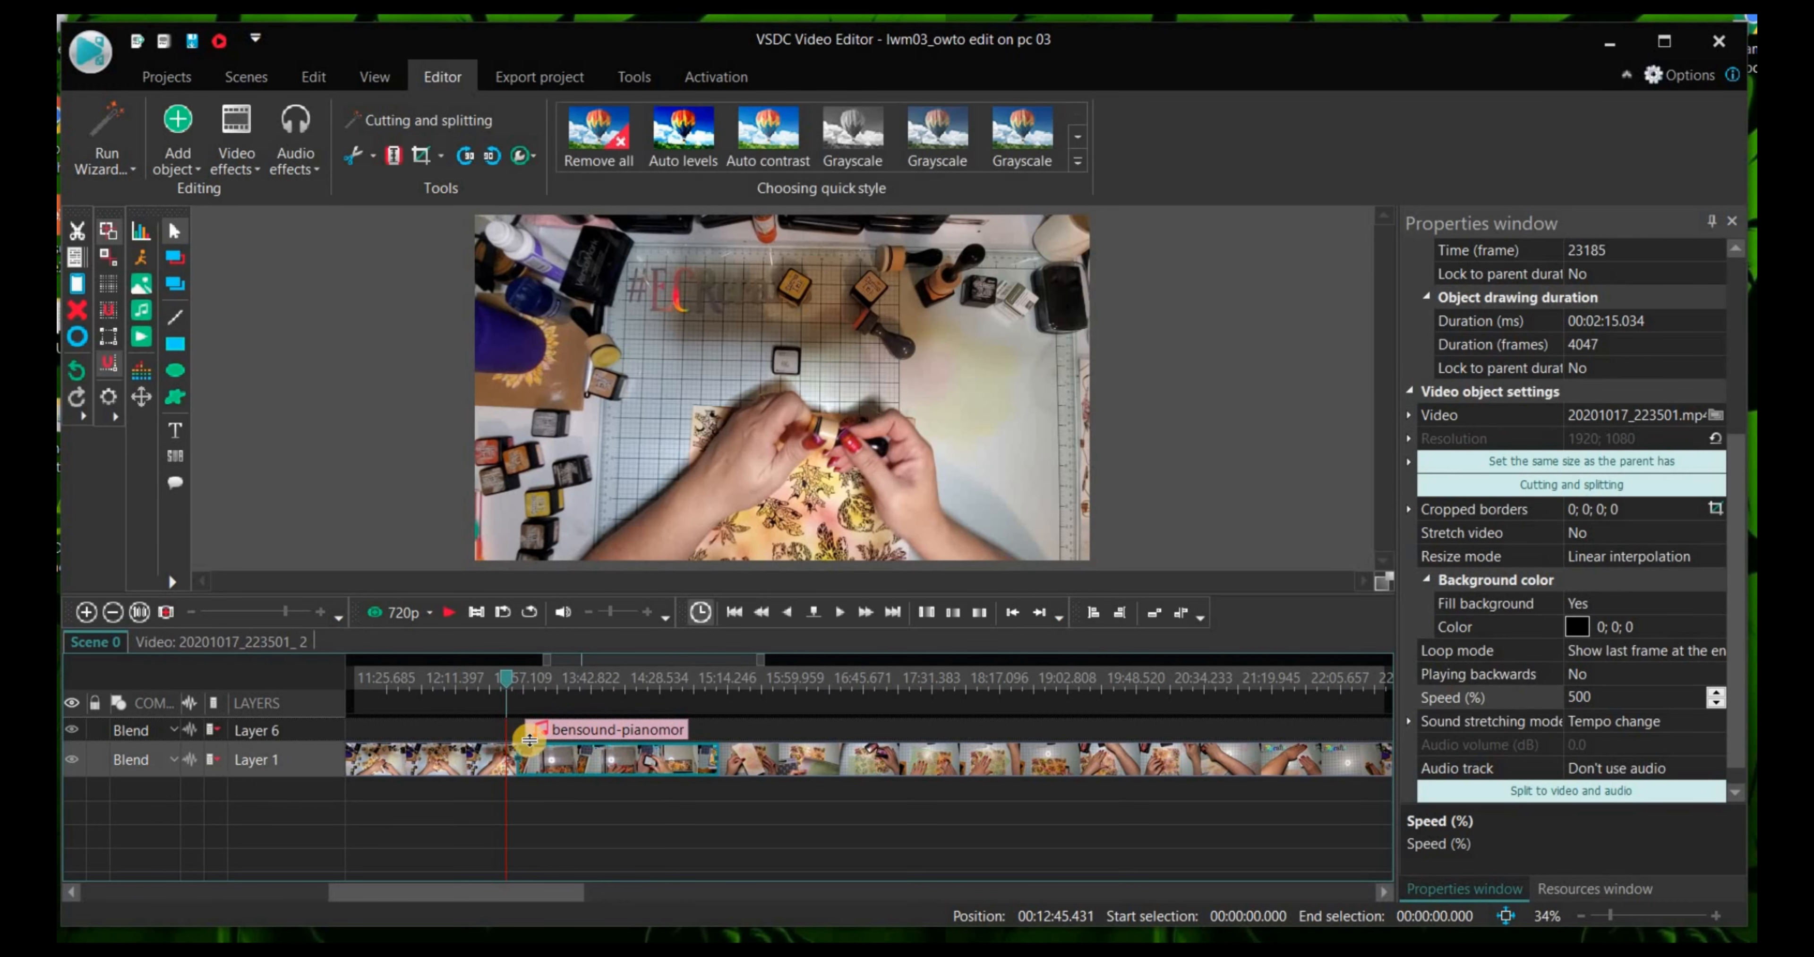
drag(557, 737, 549, 734)
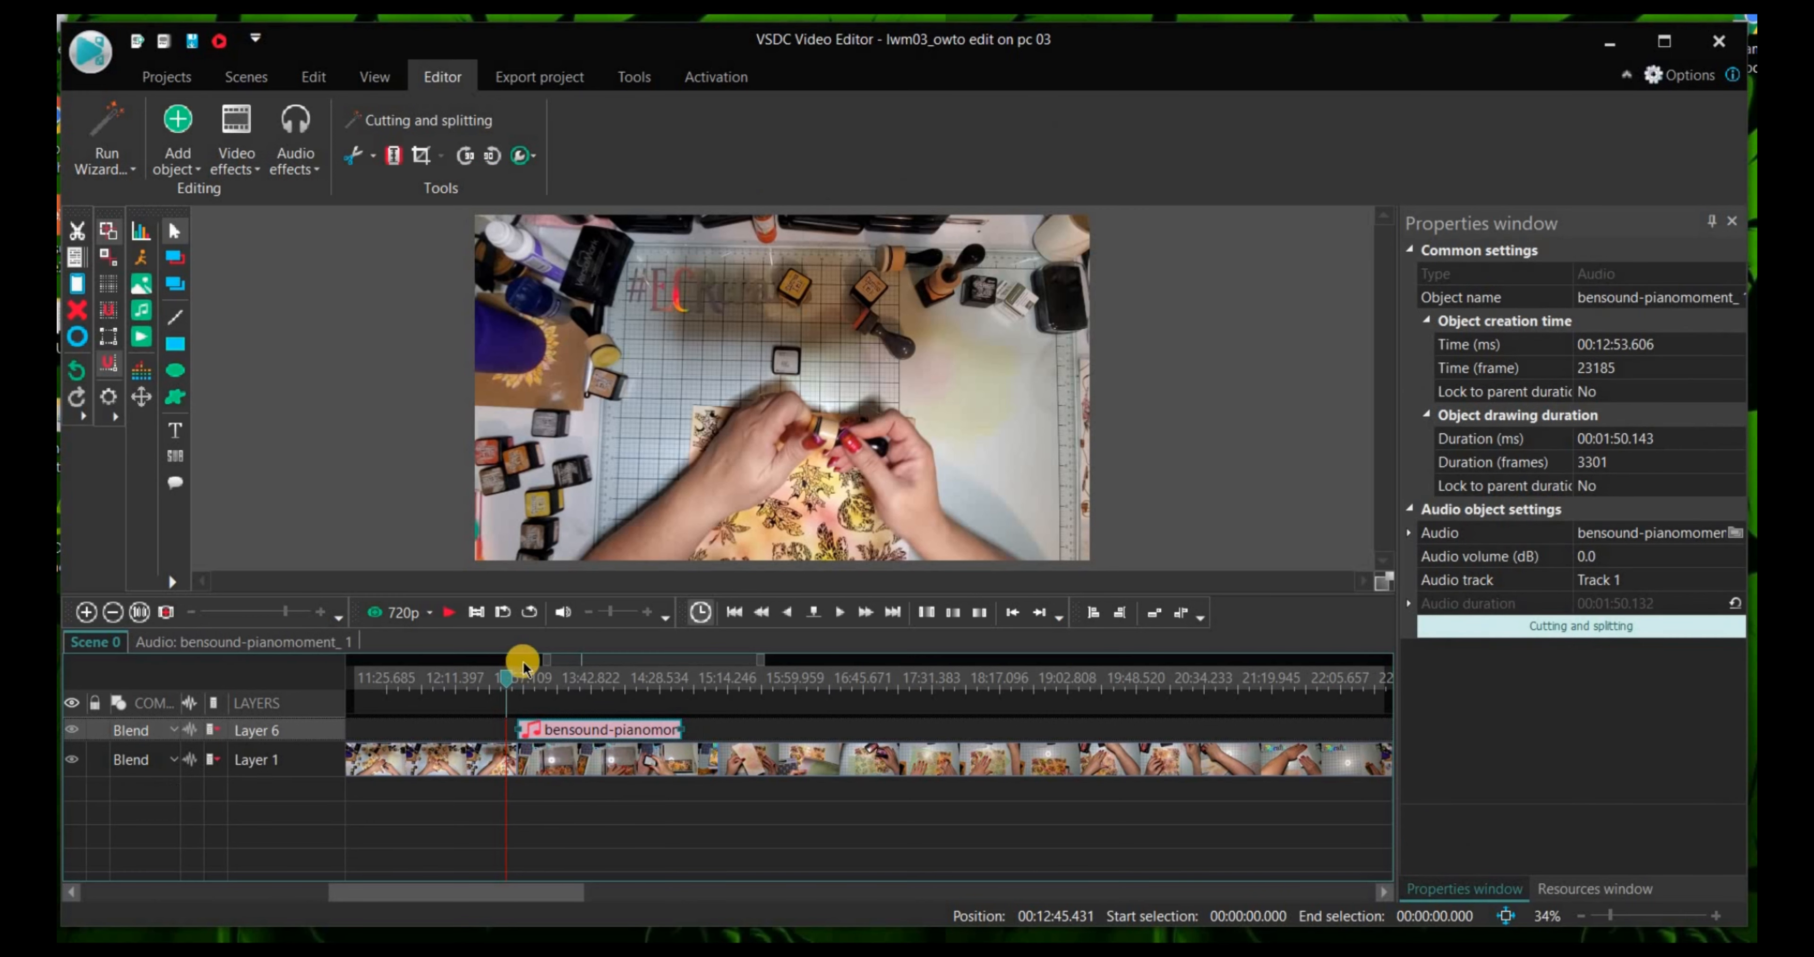
Step: Preview the sped-up clip with its music, playing from about 00:12:52 to 00:13:22
drag(510, 682, 518, 686)
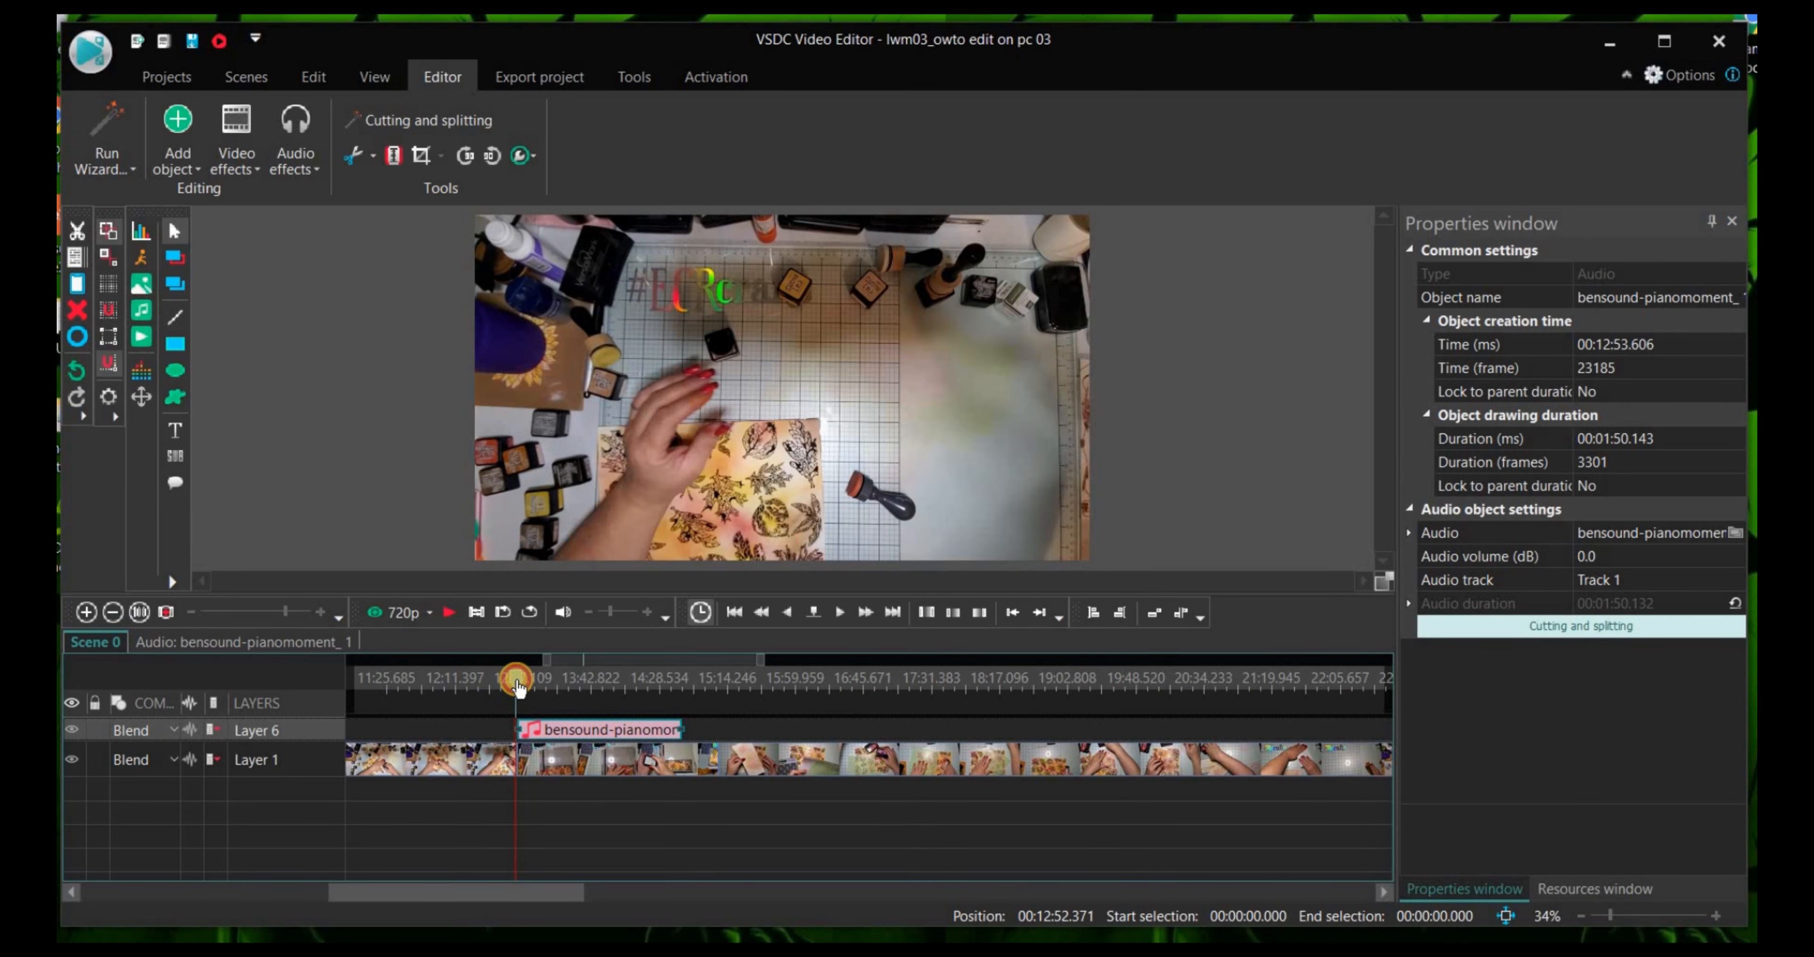
click(449, 613)
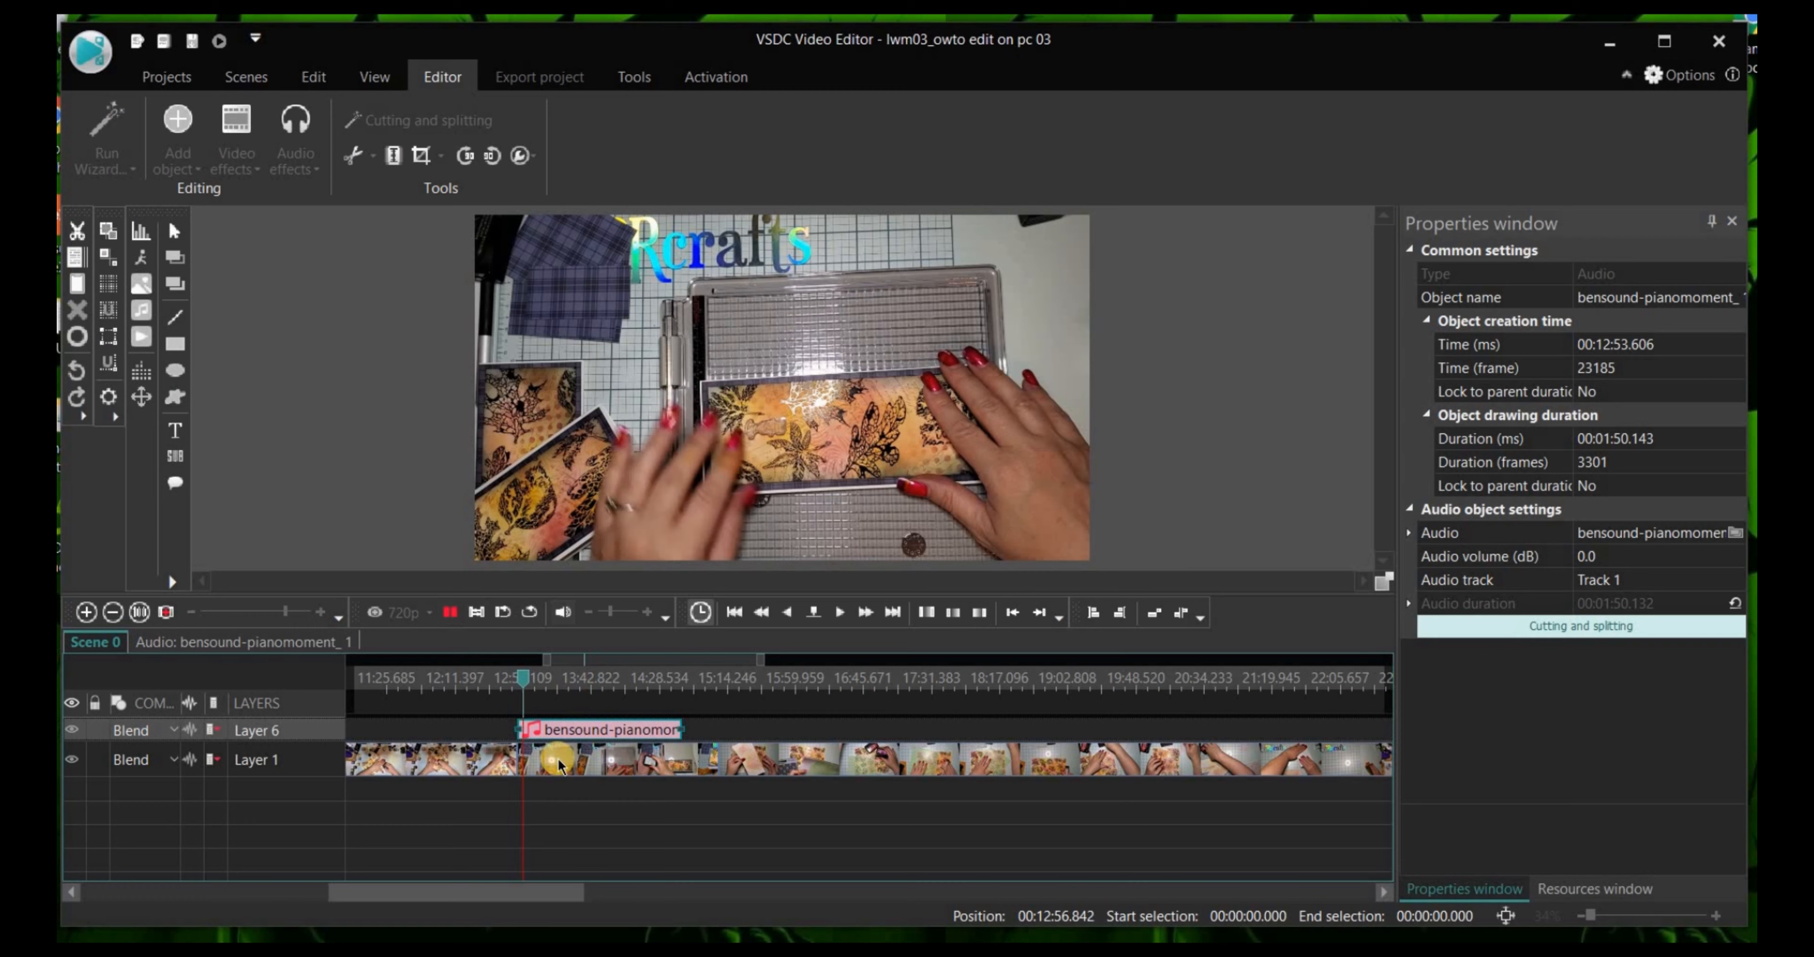
mouse_move(609, 757)
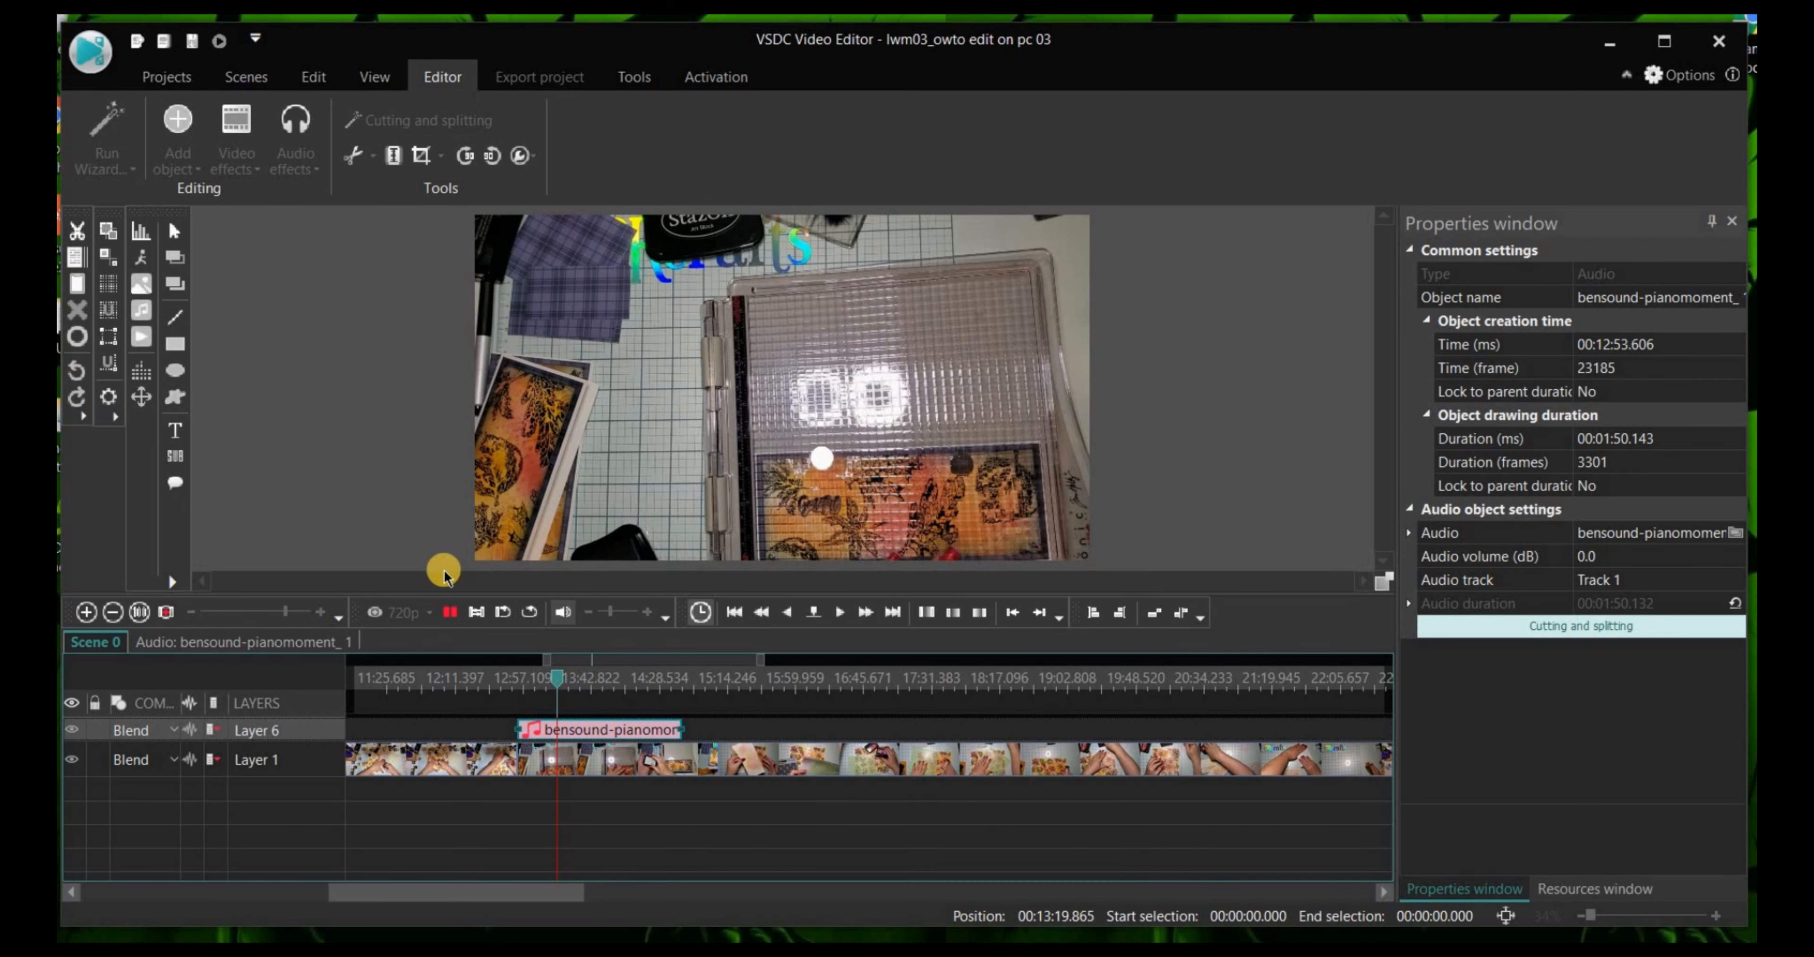
click(448, 616)
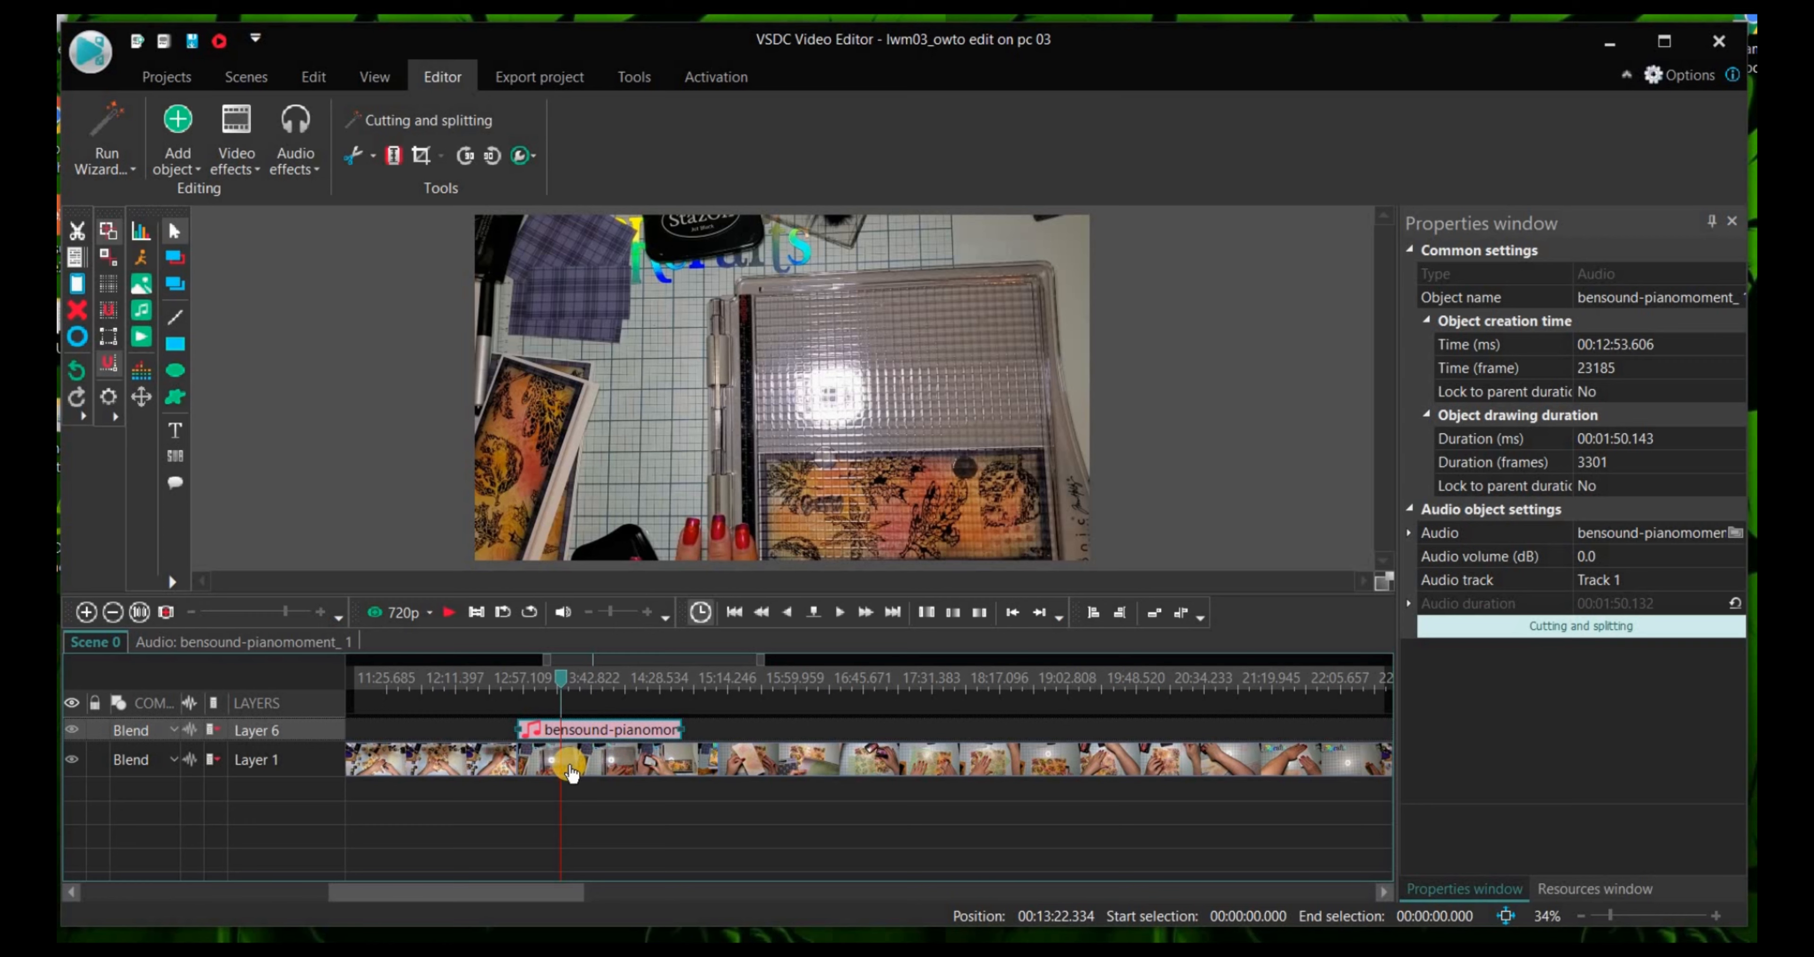
Step: Move the piano music to a new layer below Layer 1 and add an empty layer above the video clips
mouse_move(699, 773)
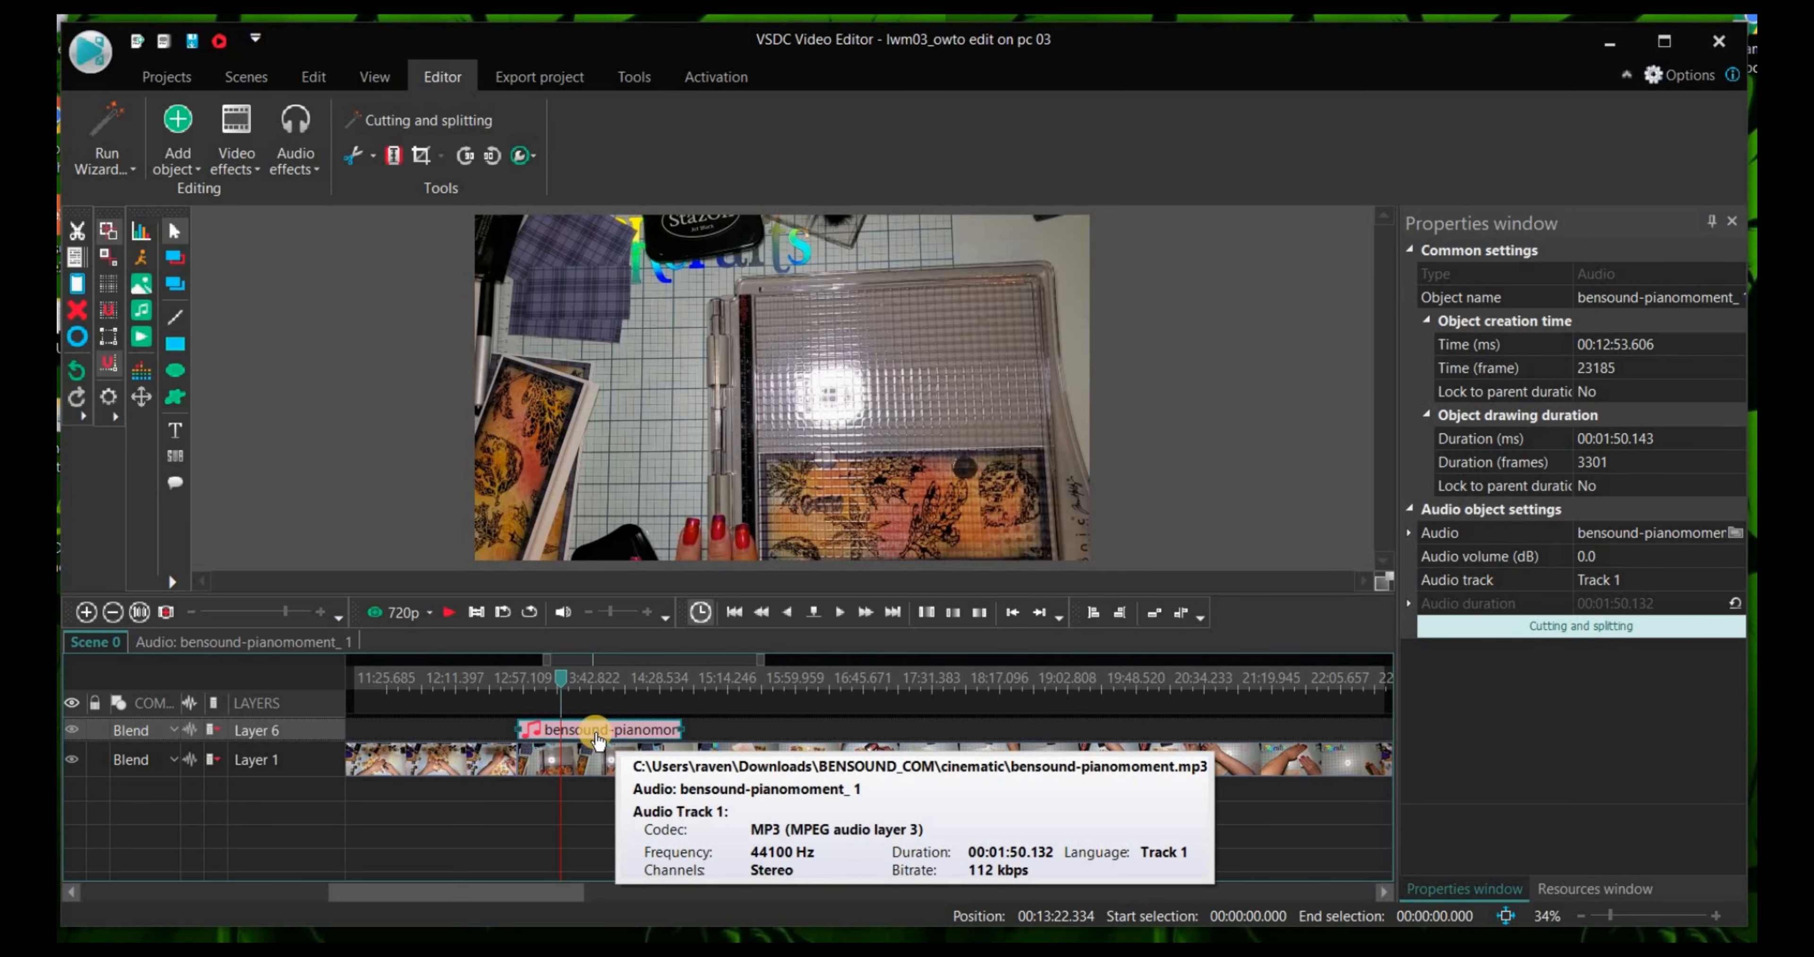
drag(597, 739, 600, 798)
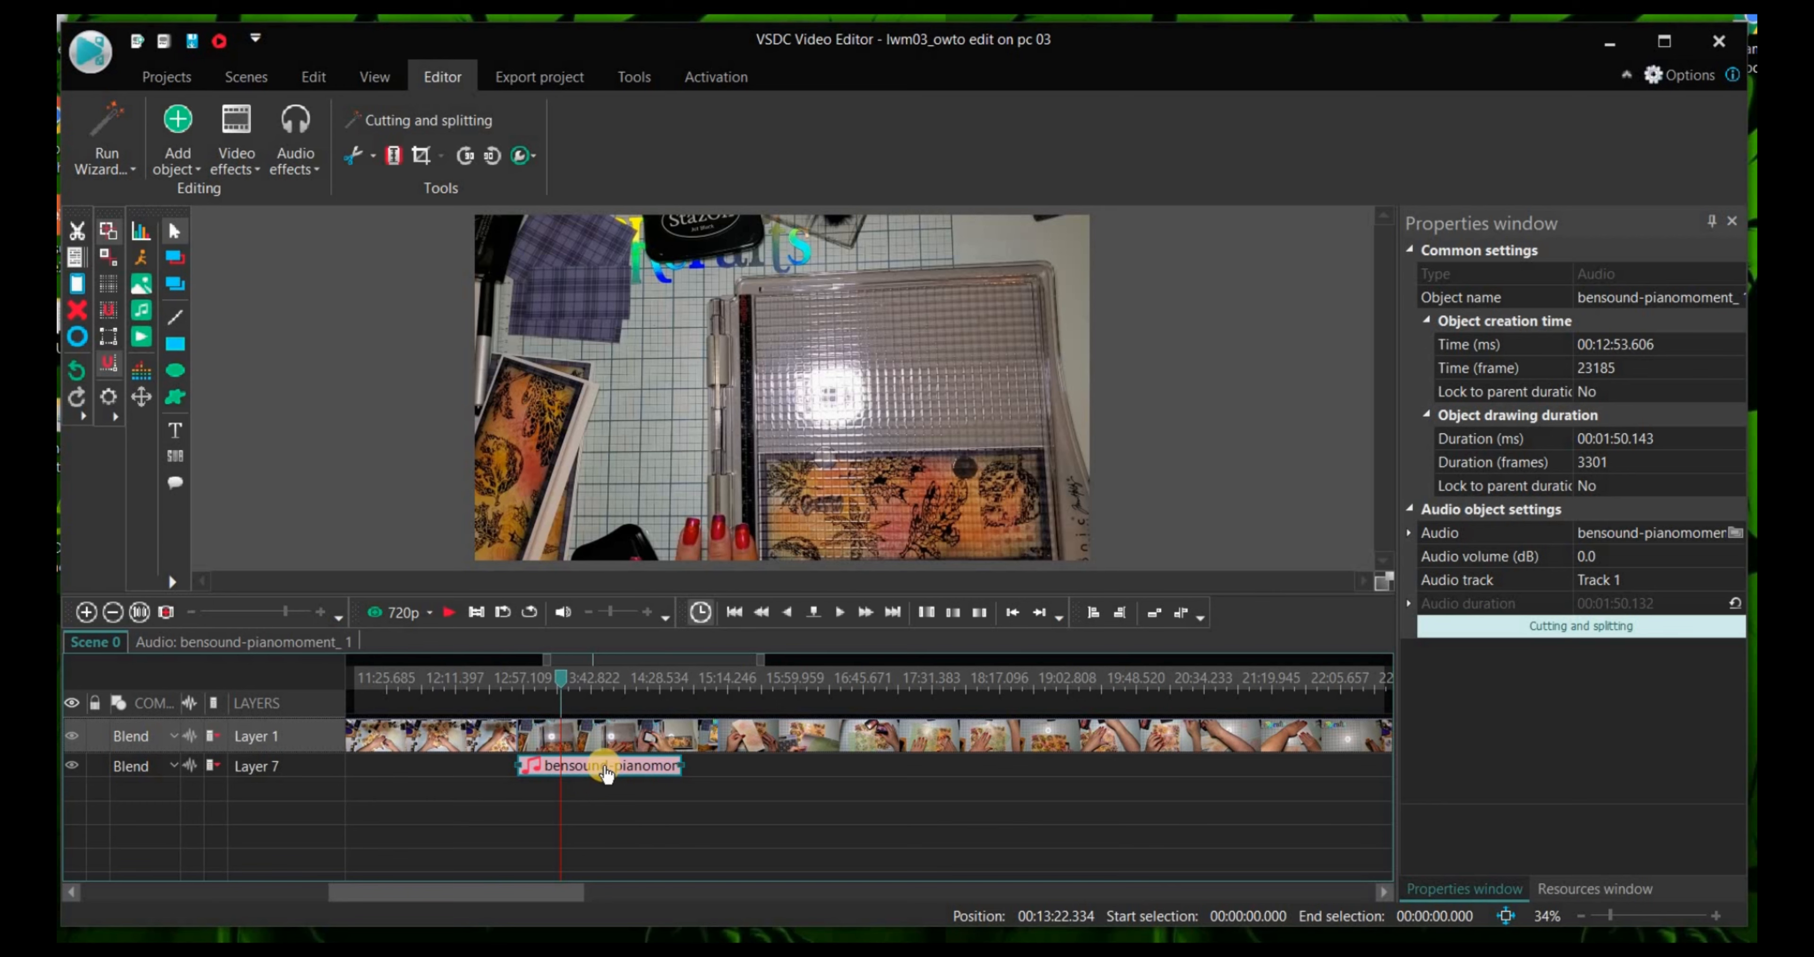
mouse_move(608, 772)
mouse_down()
mouse_move(603, 696)
mouse_move(601, 778)
mouse_up()
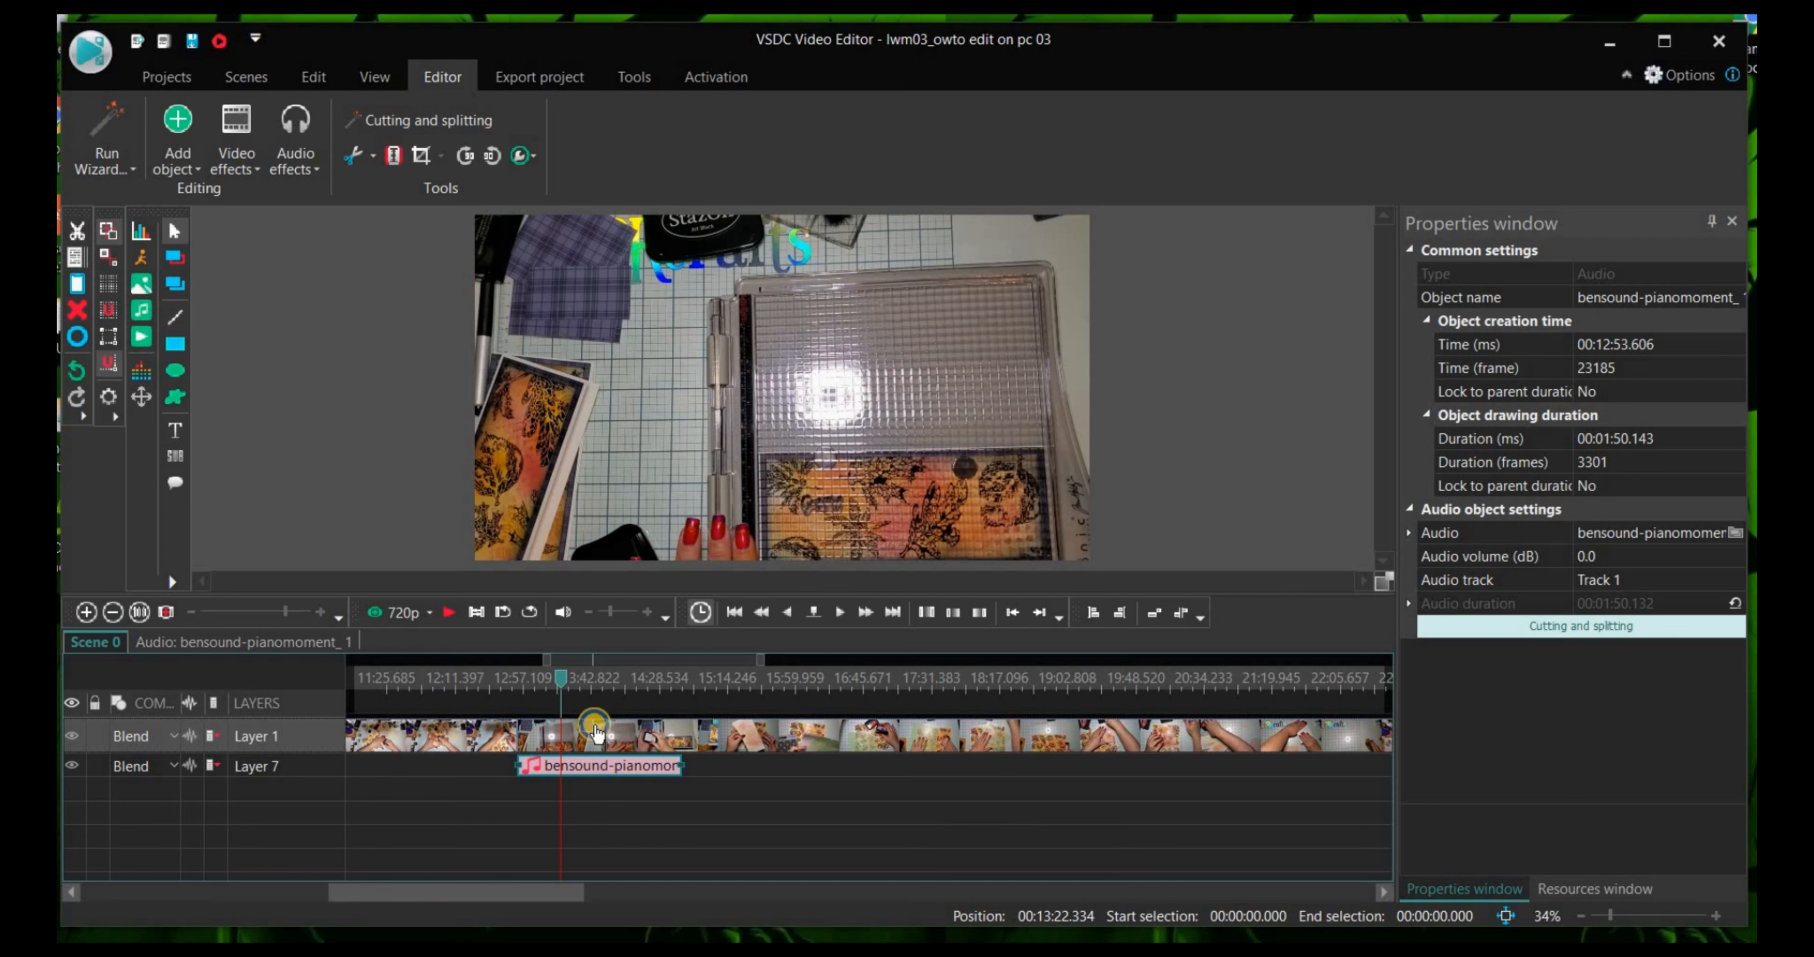
right_click(596, 731)
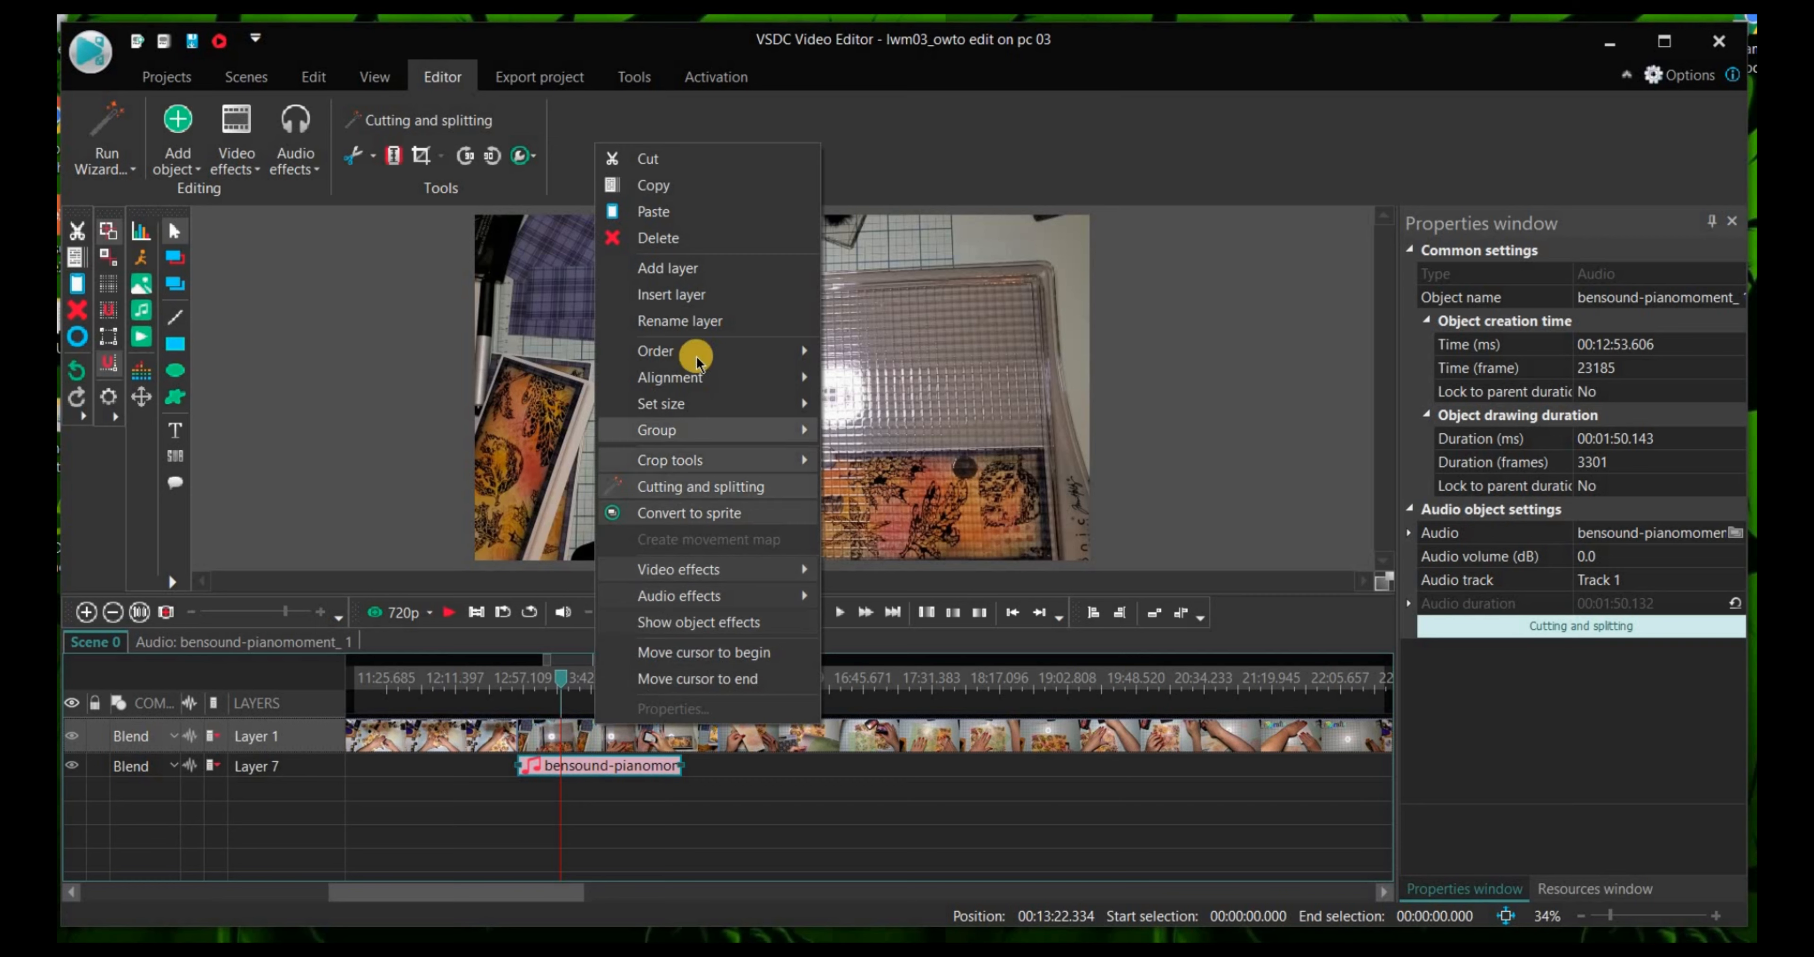
click(683, 270)
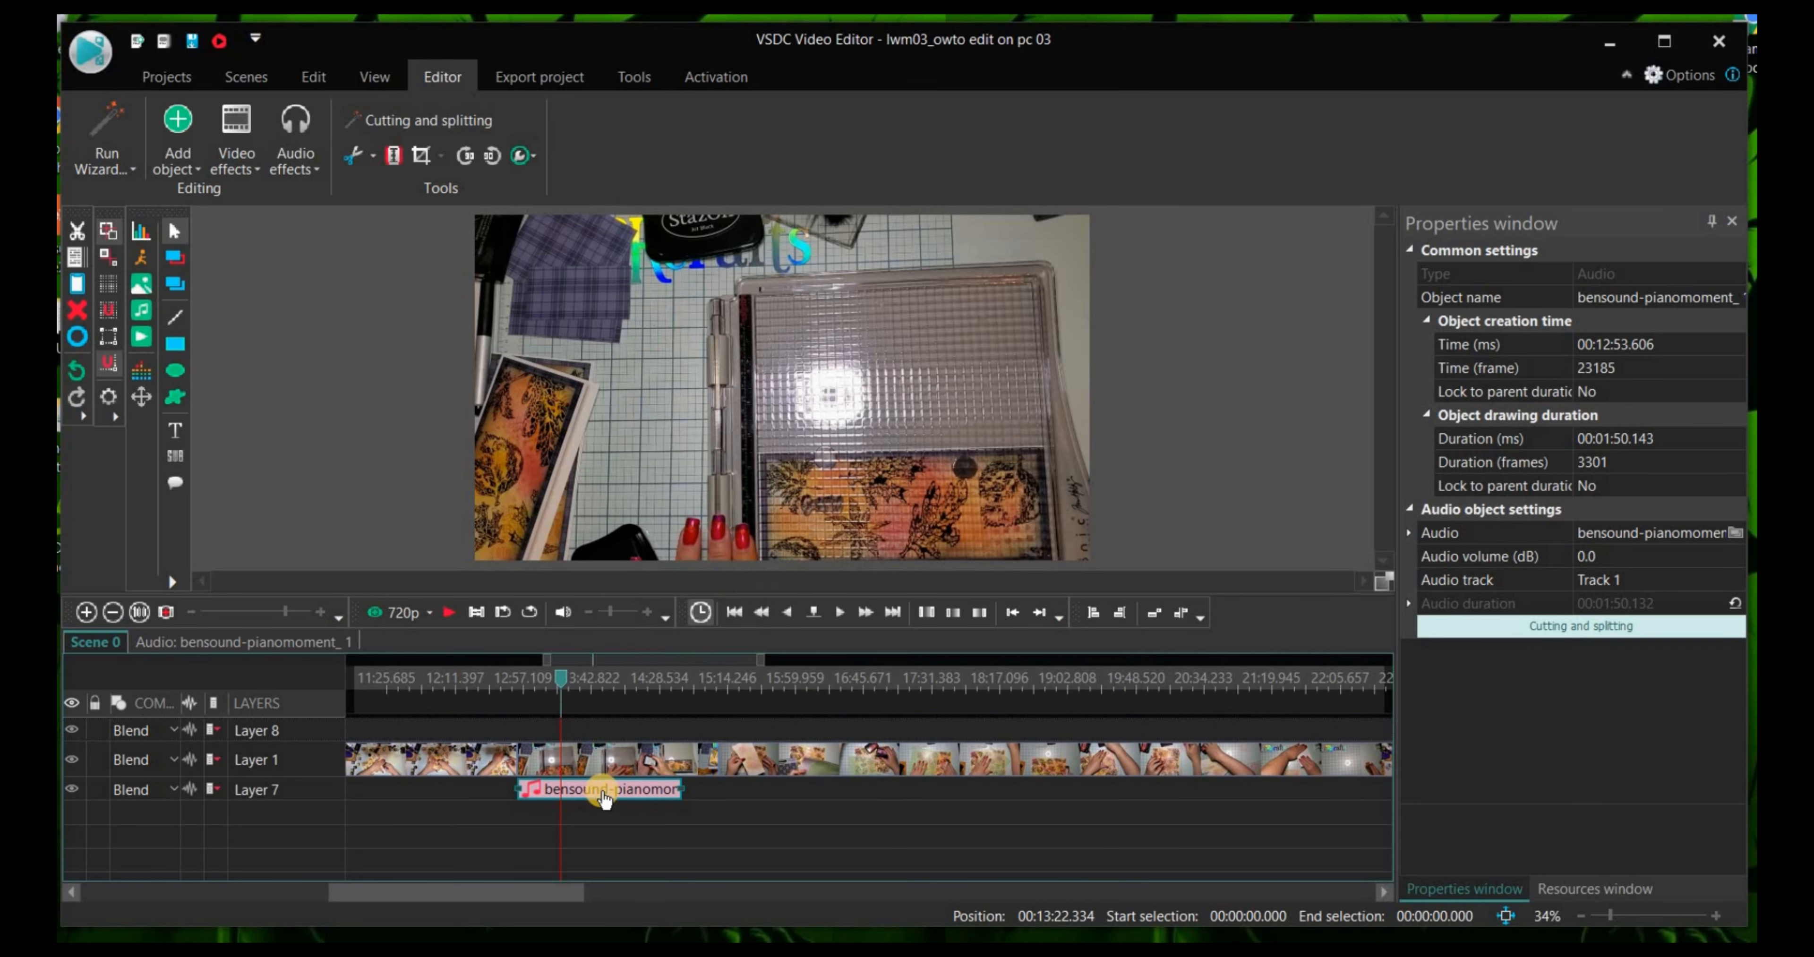
mouse_move(604, 801)
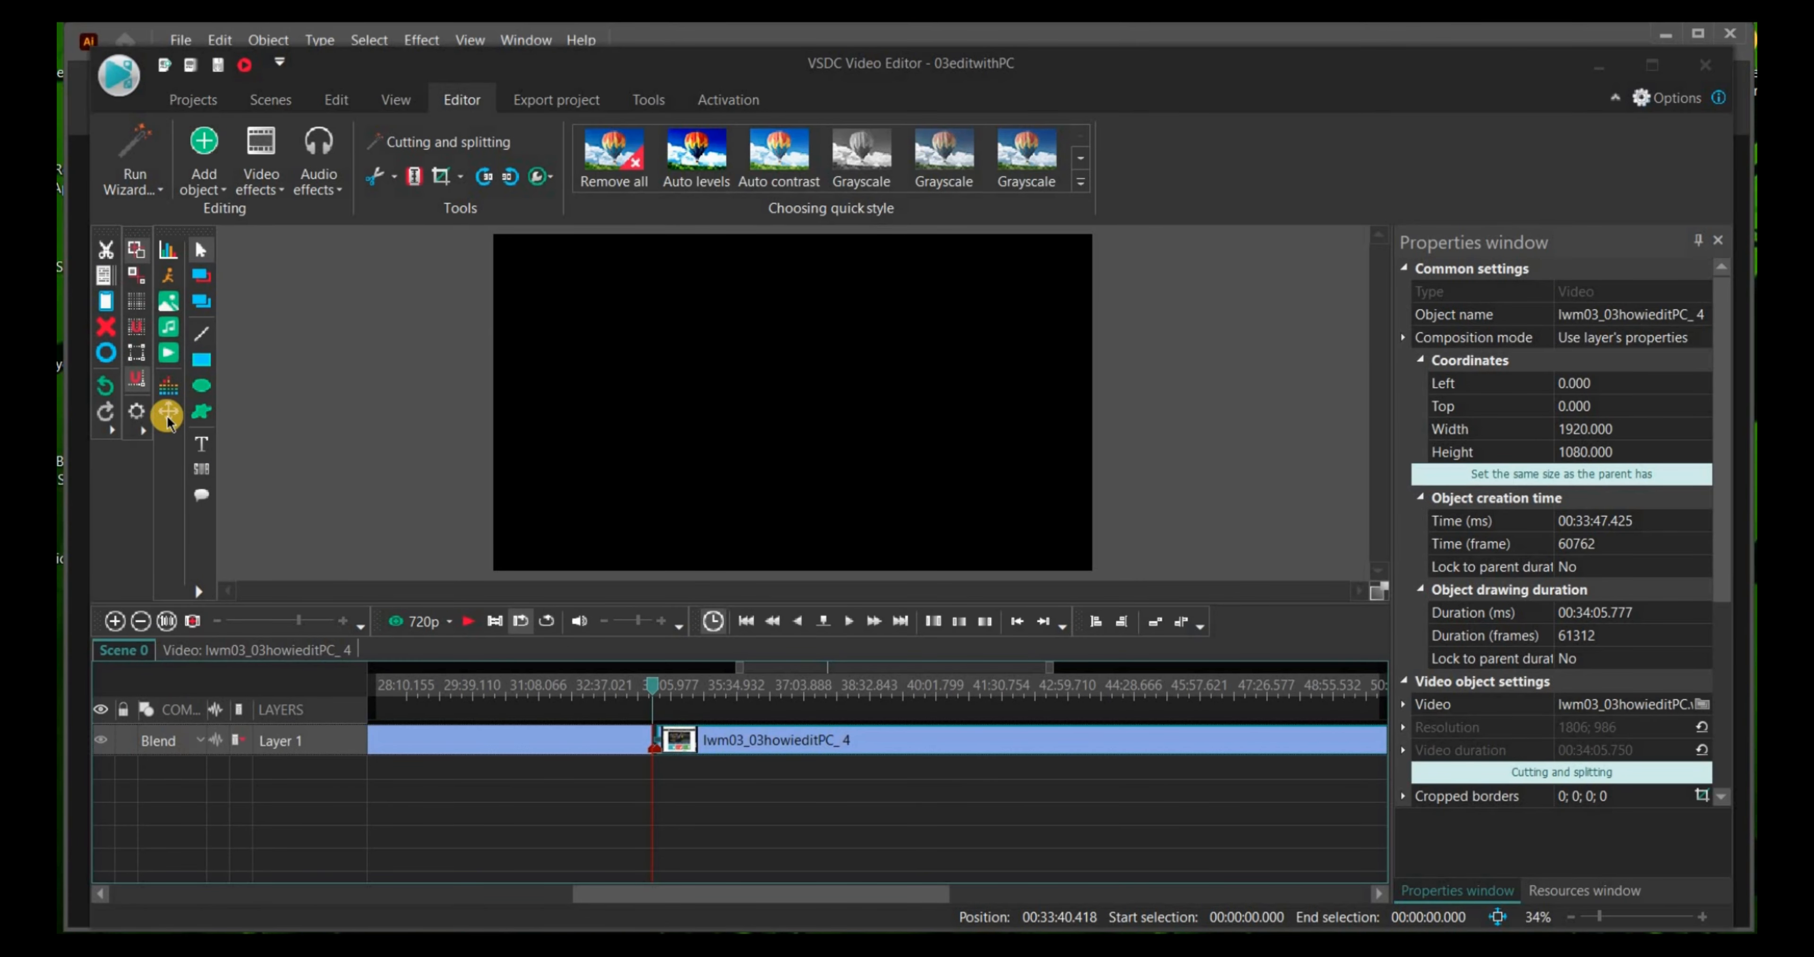
Step: In the 03editwithPC project, add the image LWM_03editonPCthumbnails.jpg with position From cursor position and Insert to layer
click(165, 307)
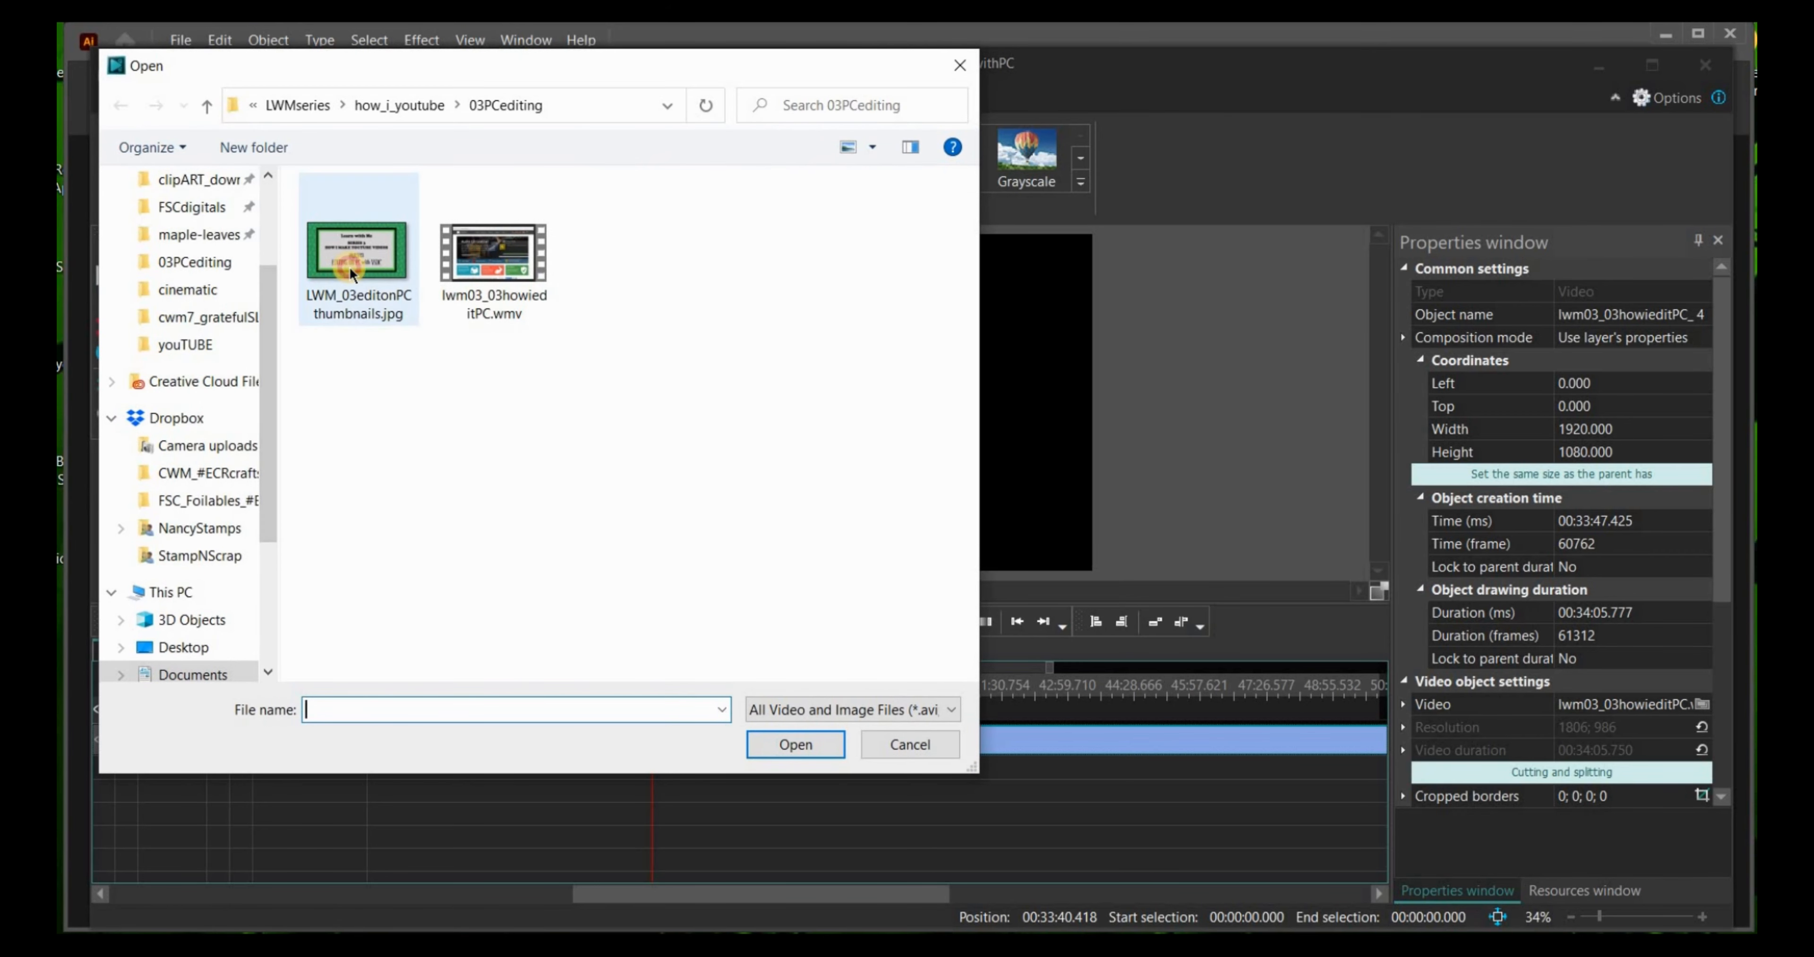
click(359, 253)
click(807, 750)
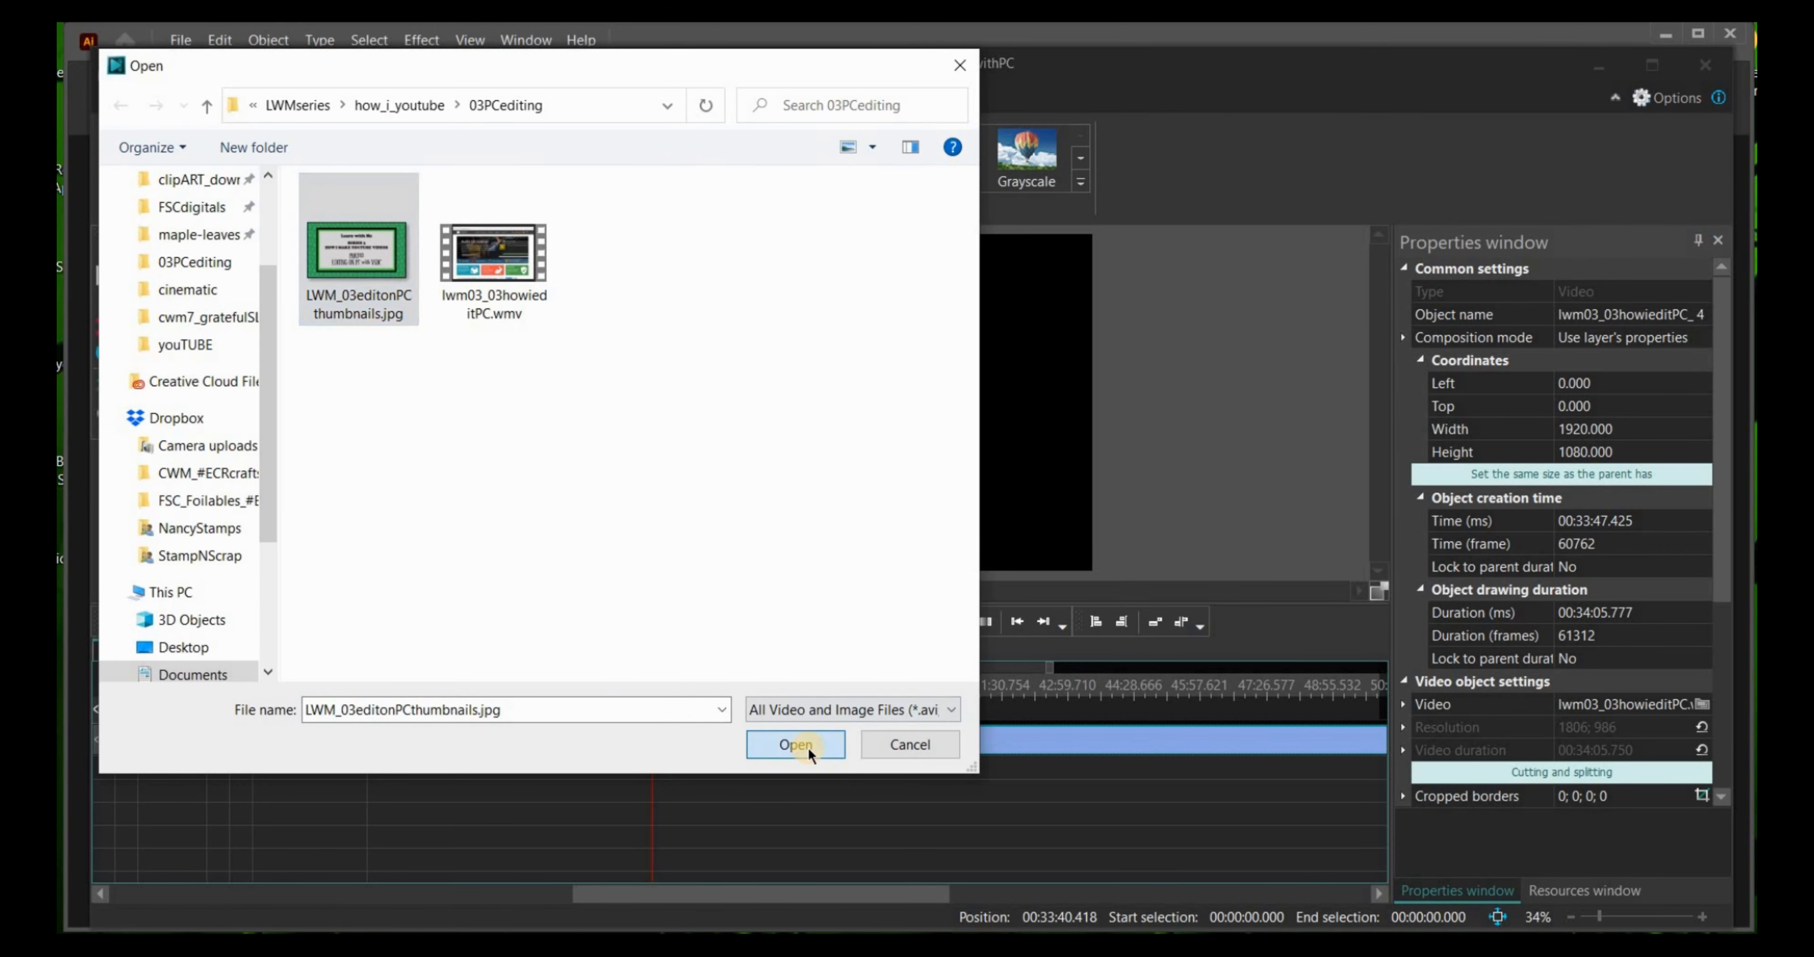
click(1102, 606)
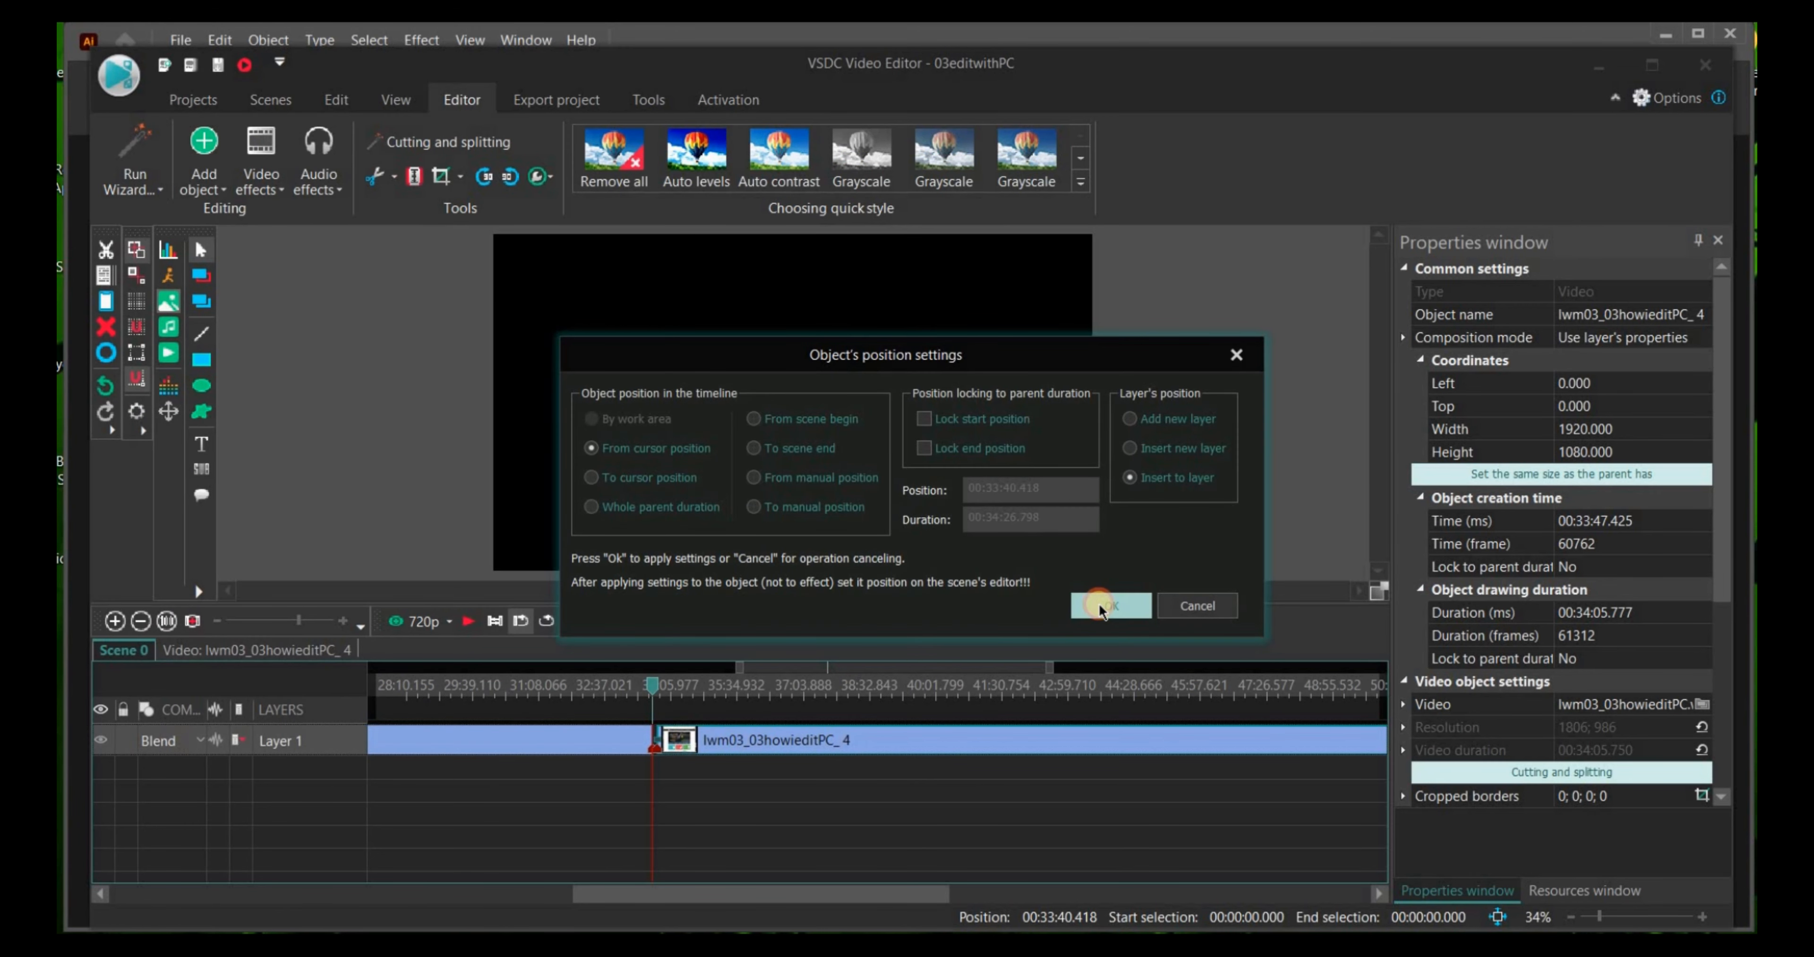
Step: Shorten the thumbnail image to about 00:12:11 and place it beneath the video on a new layer, starting at about 00:37:14
drag(1369, 741, 383, 735)
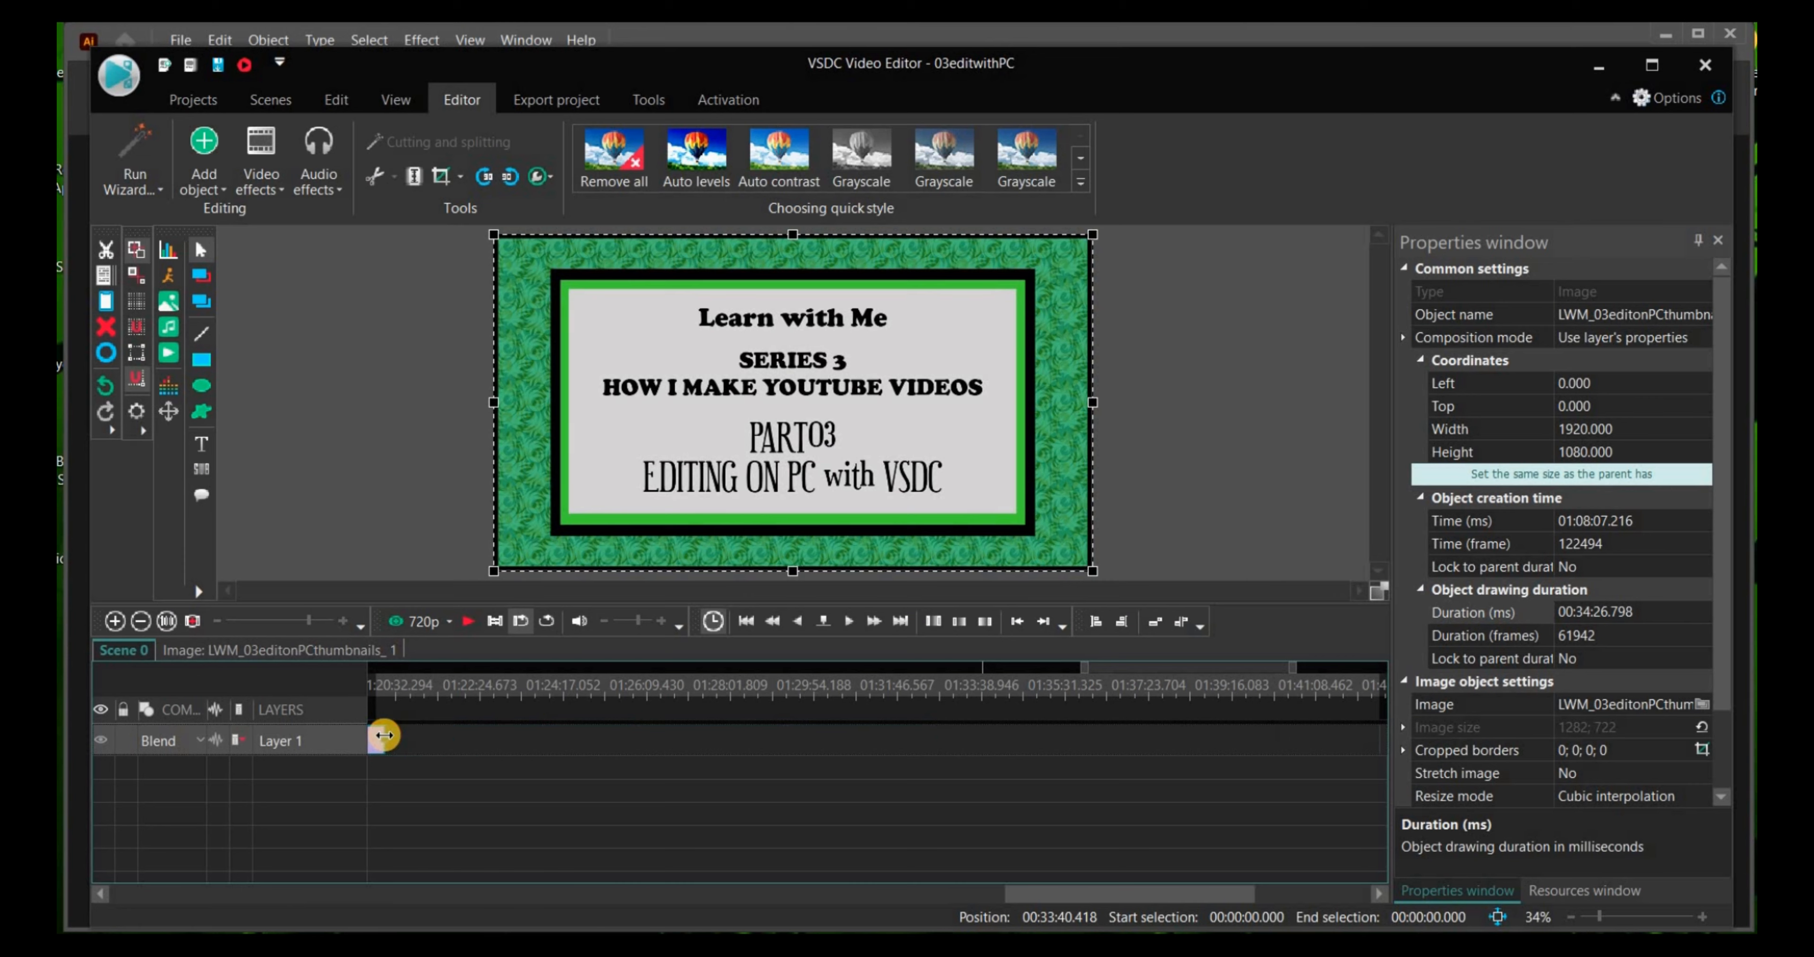
click(263, 620)
click(265, 621)
click(264, 621)
click(264, 621)
drag(1184, 752, 666, 823)
drag(1058, 704, 657, 674)
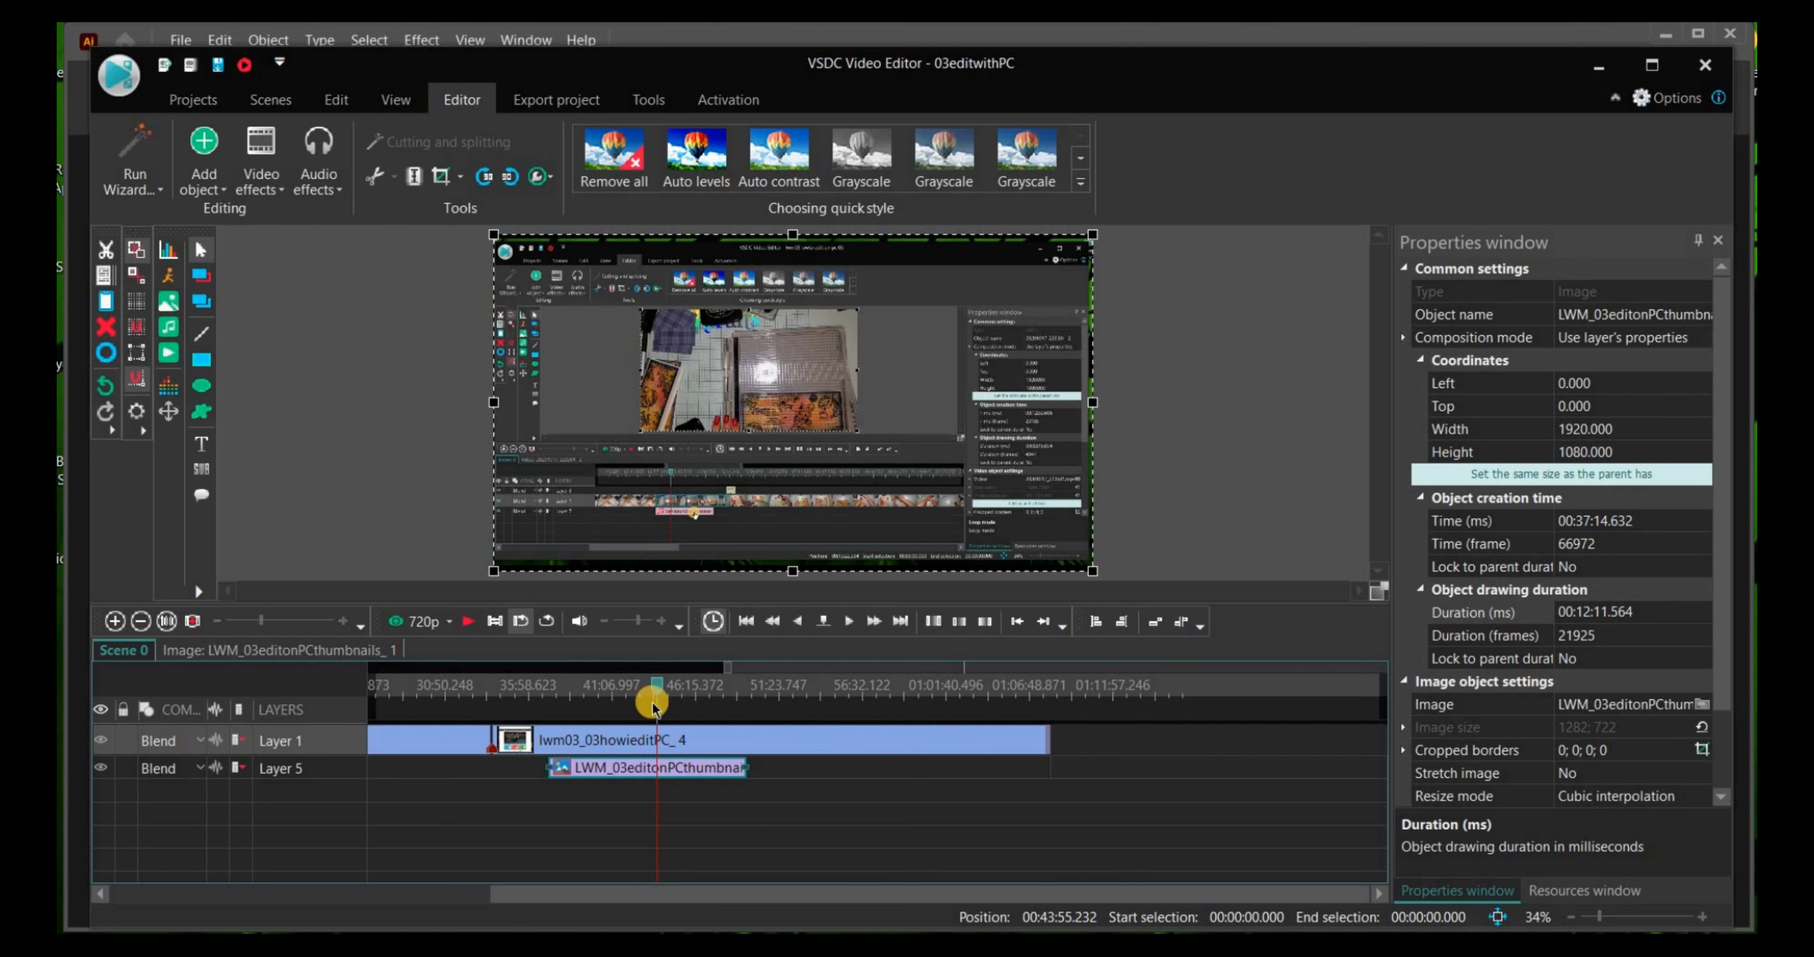
Step: Move the thumbnail image to the end of the video on Layer 1 and place the playhead at about 00:57:28
drag(622, 778, 1126, 735)
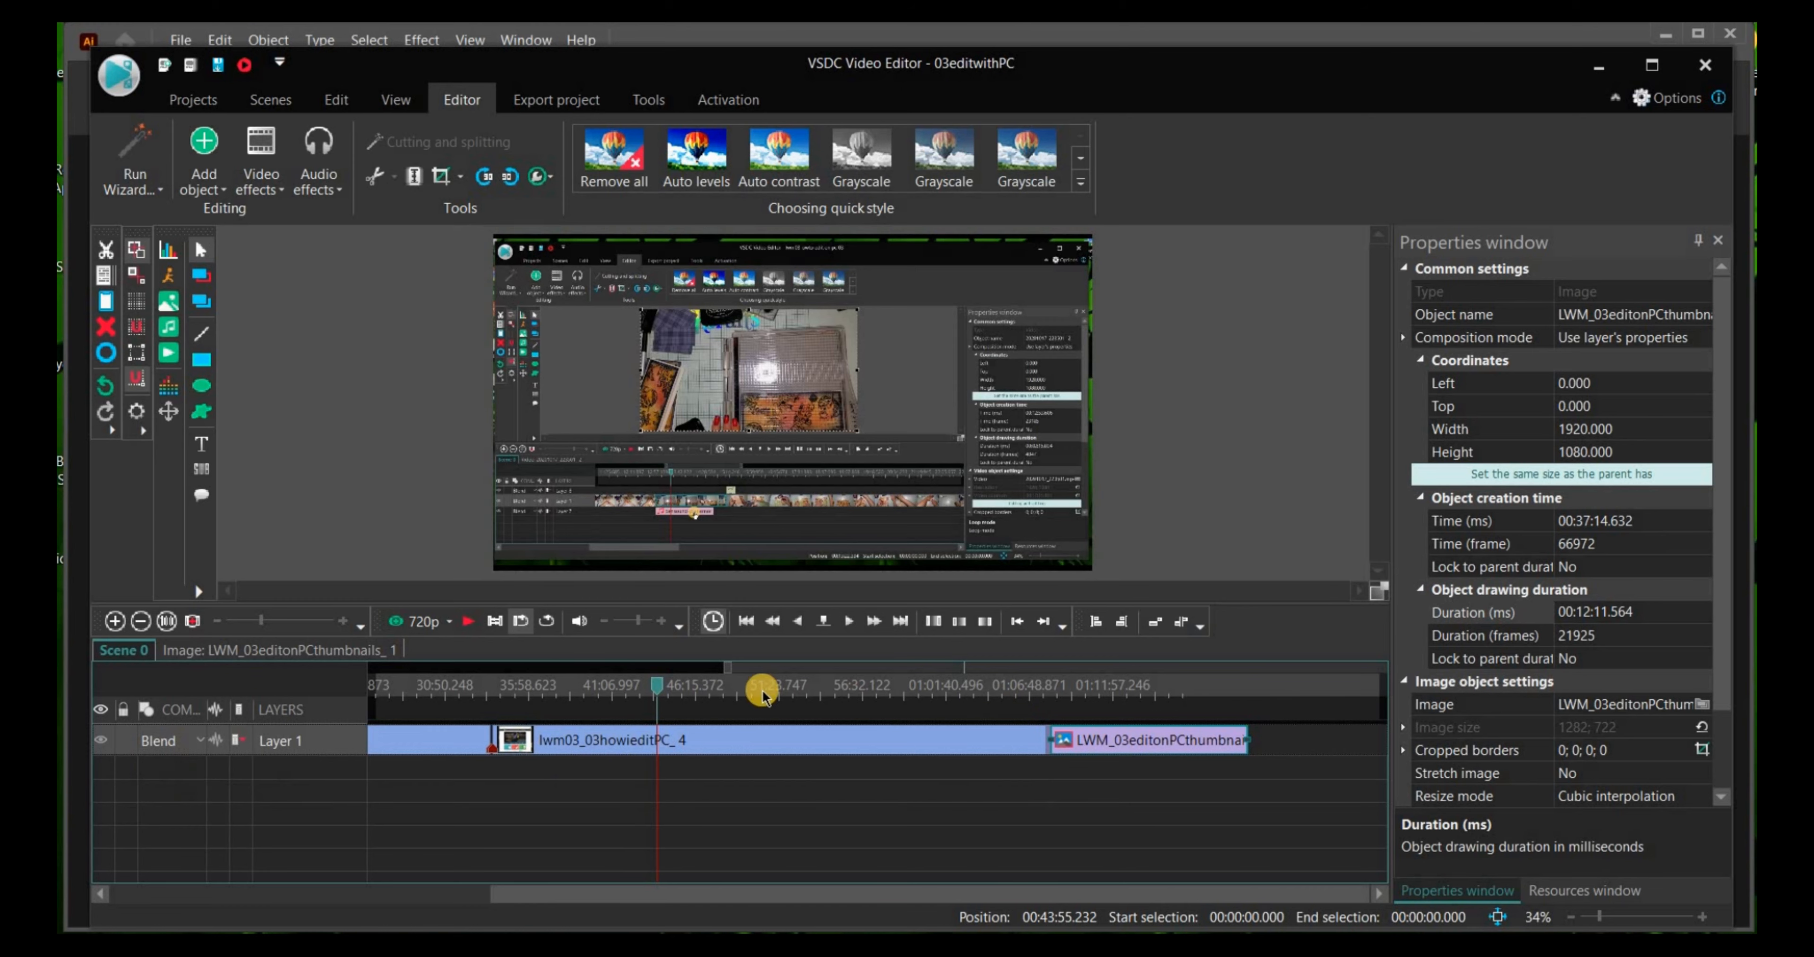
click(1086, 695)
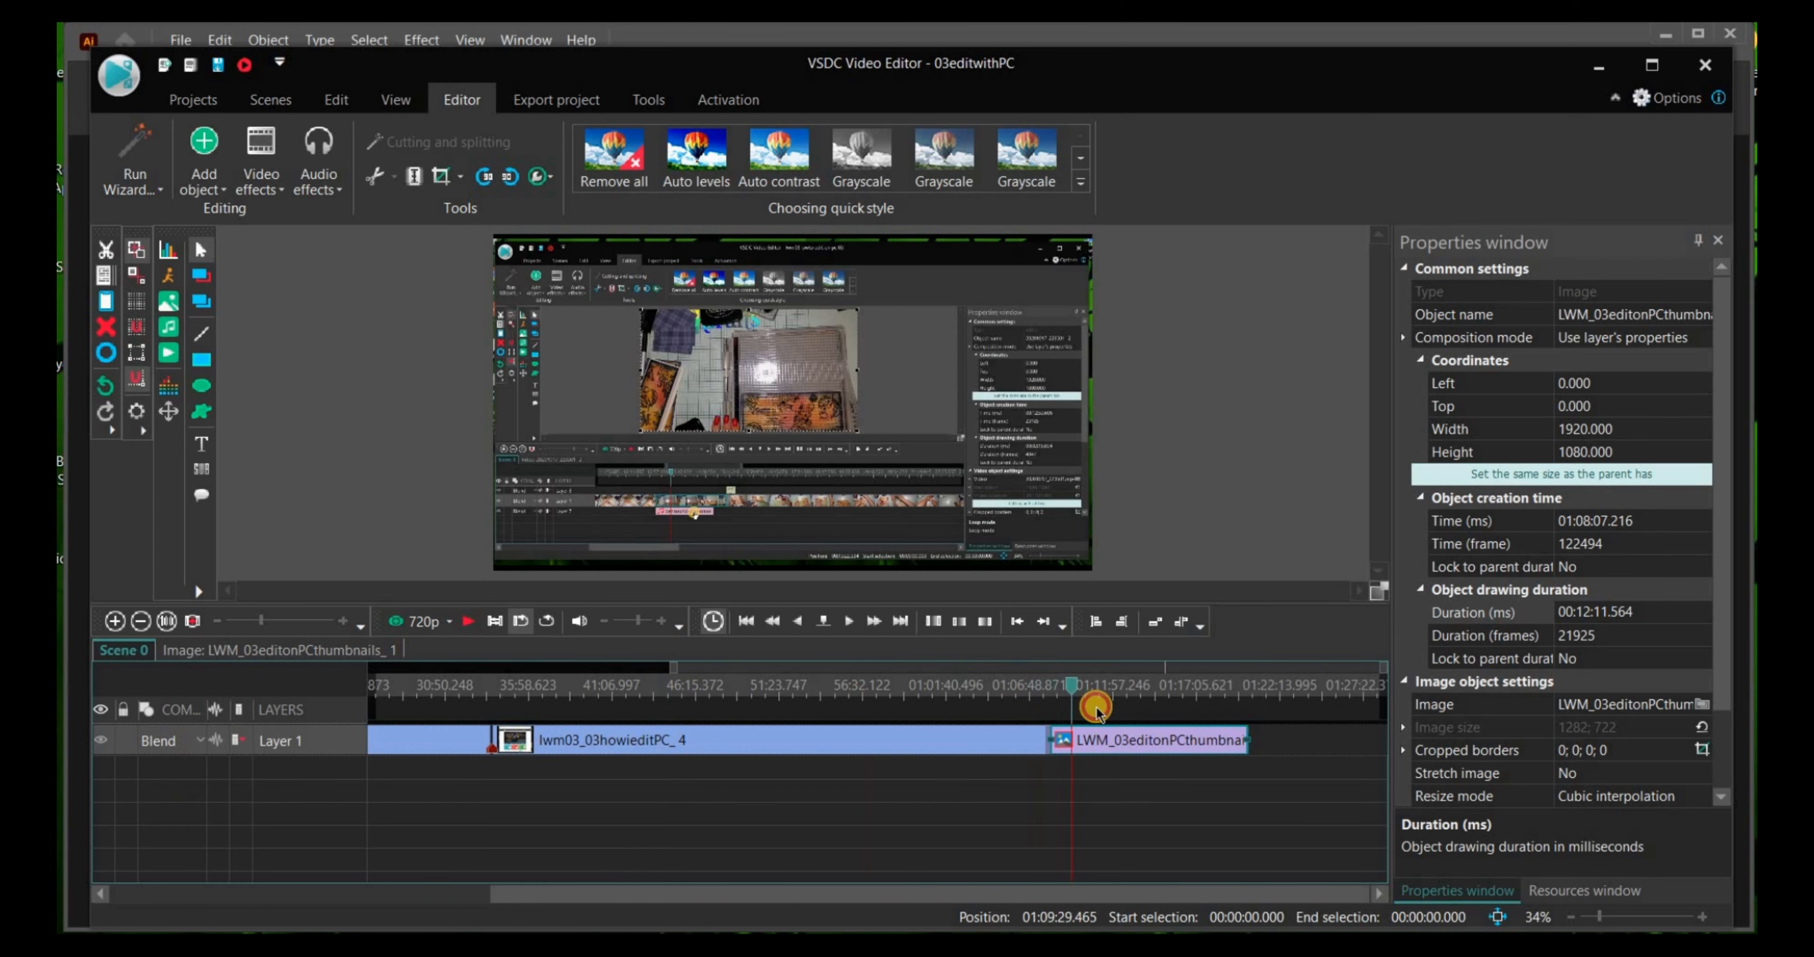
drag(1092, 682, 749, 777)
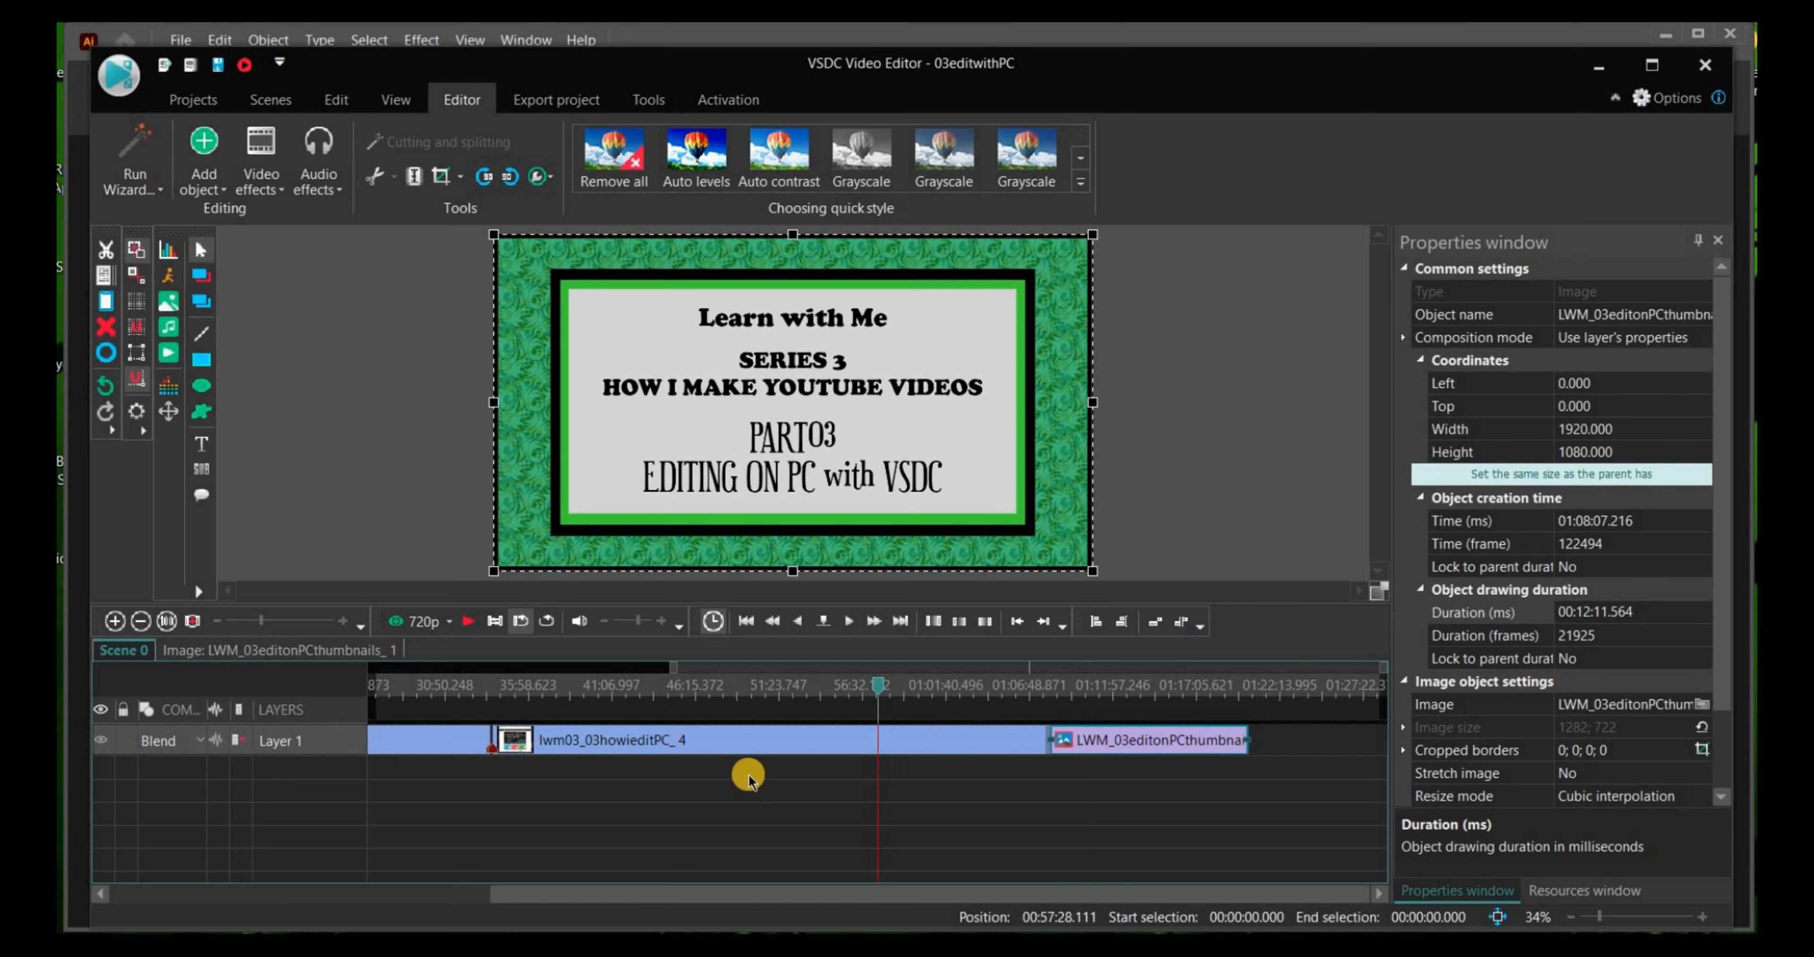
Step: Create a layer above Layer 1 and move the thumbnail image onto it, overlapping the video from about 00:50:57
right_click(746, 755)
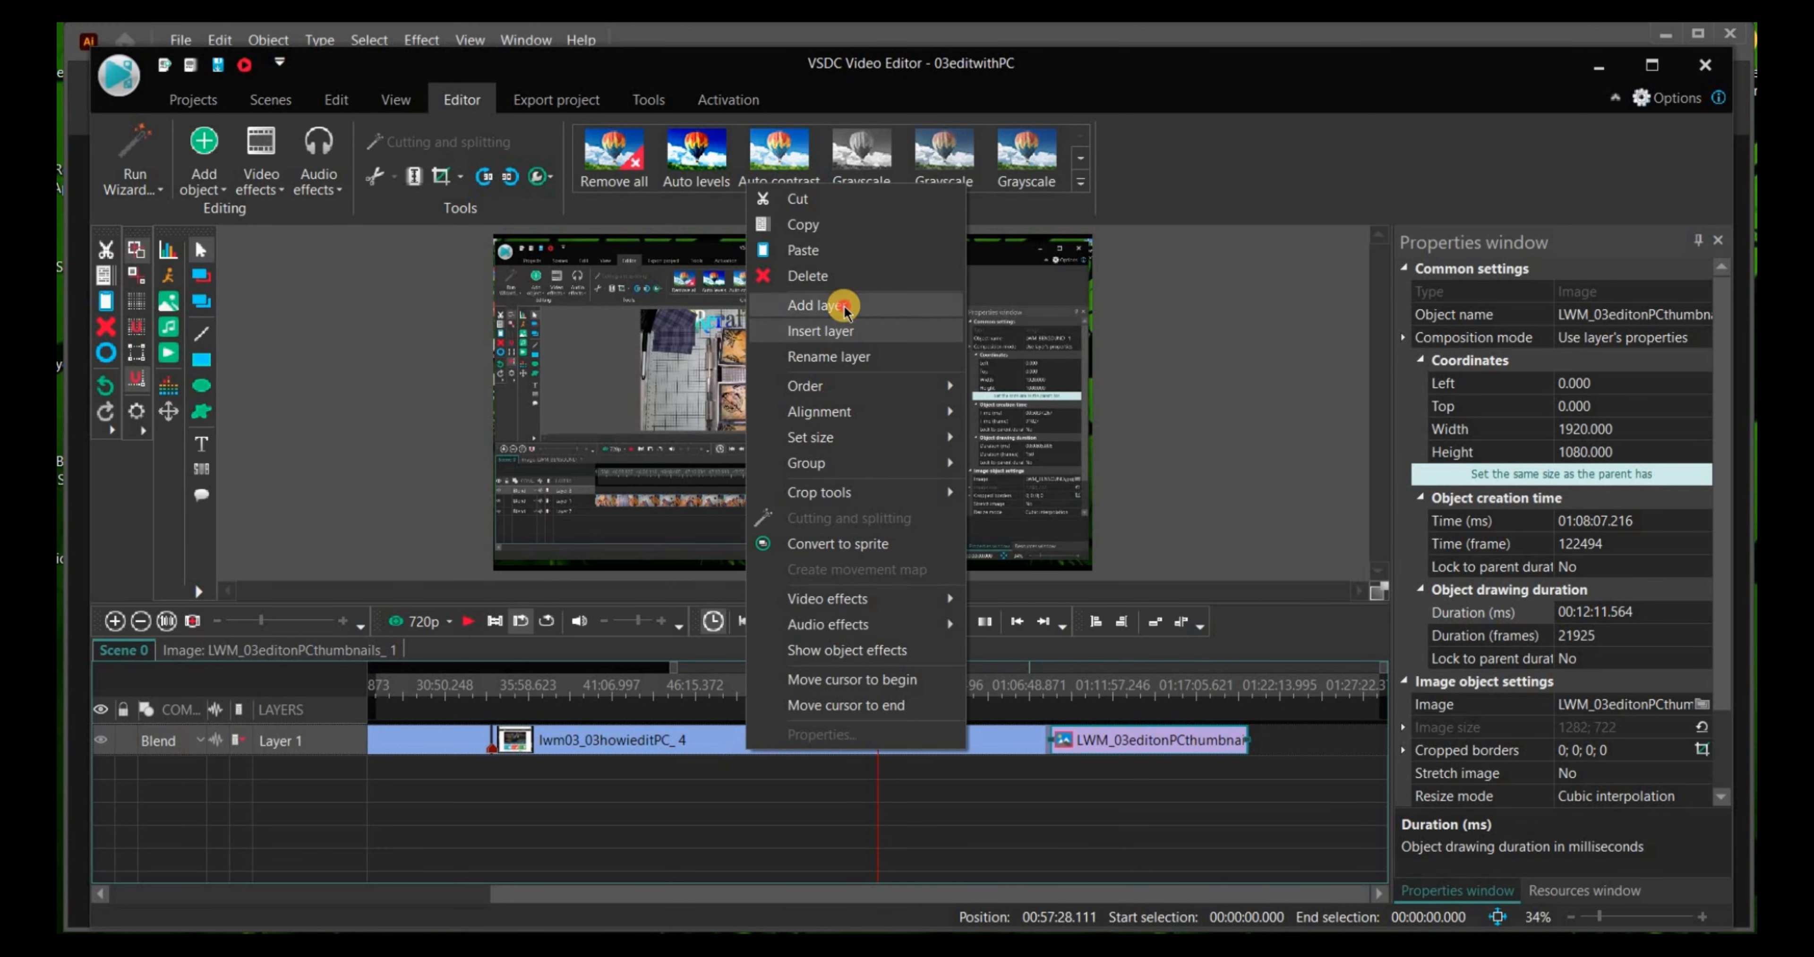
click(841, 330)
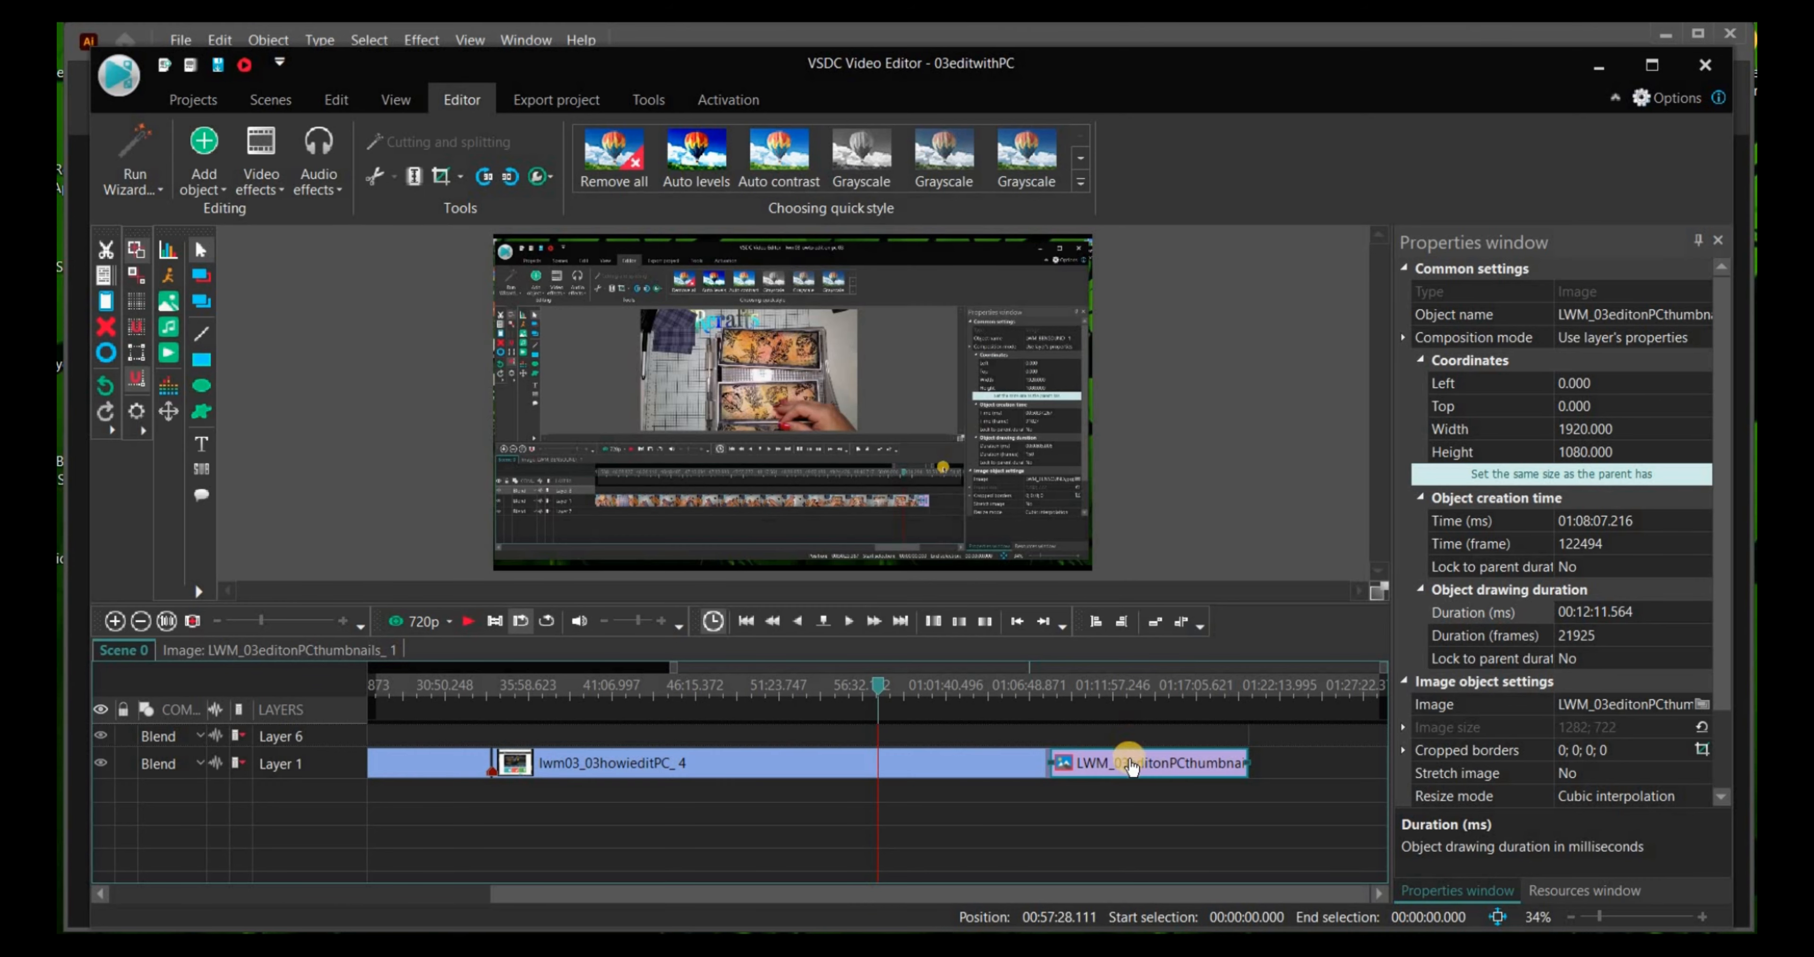
drag(1131, 766, 854, 713)
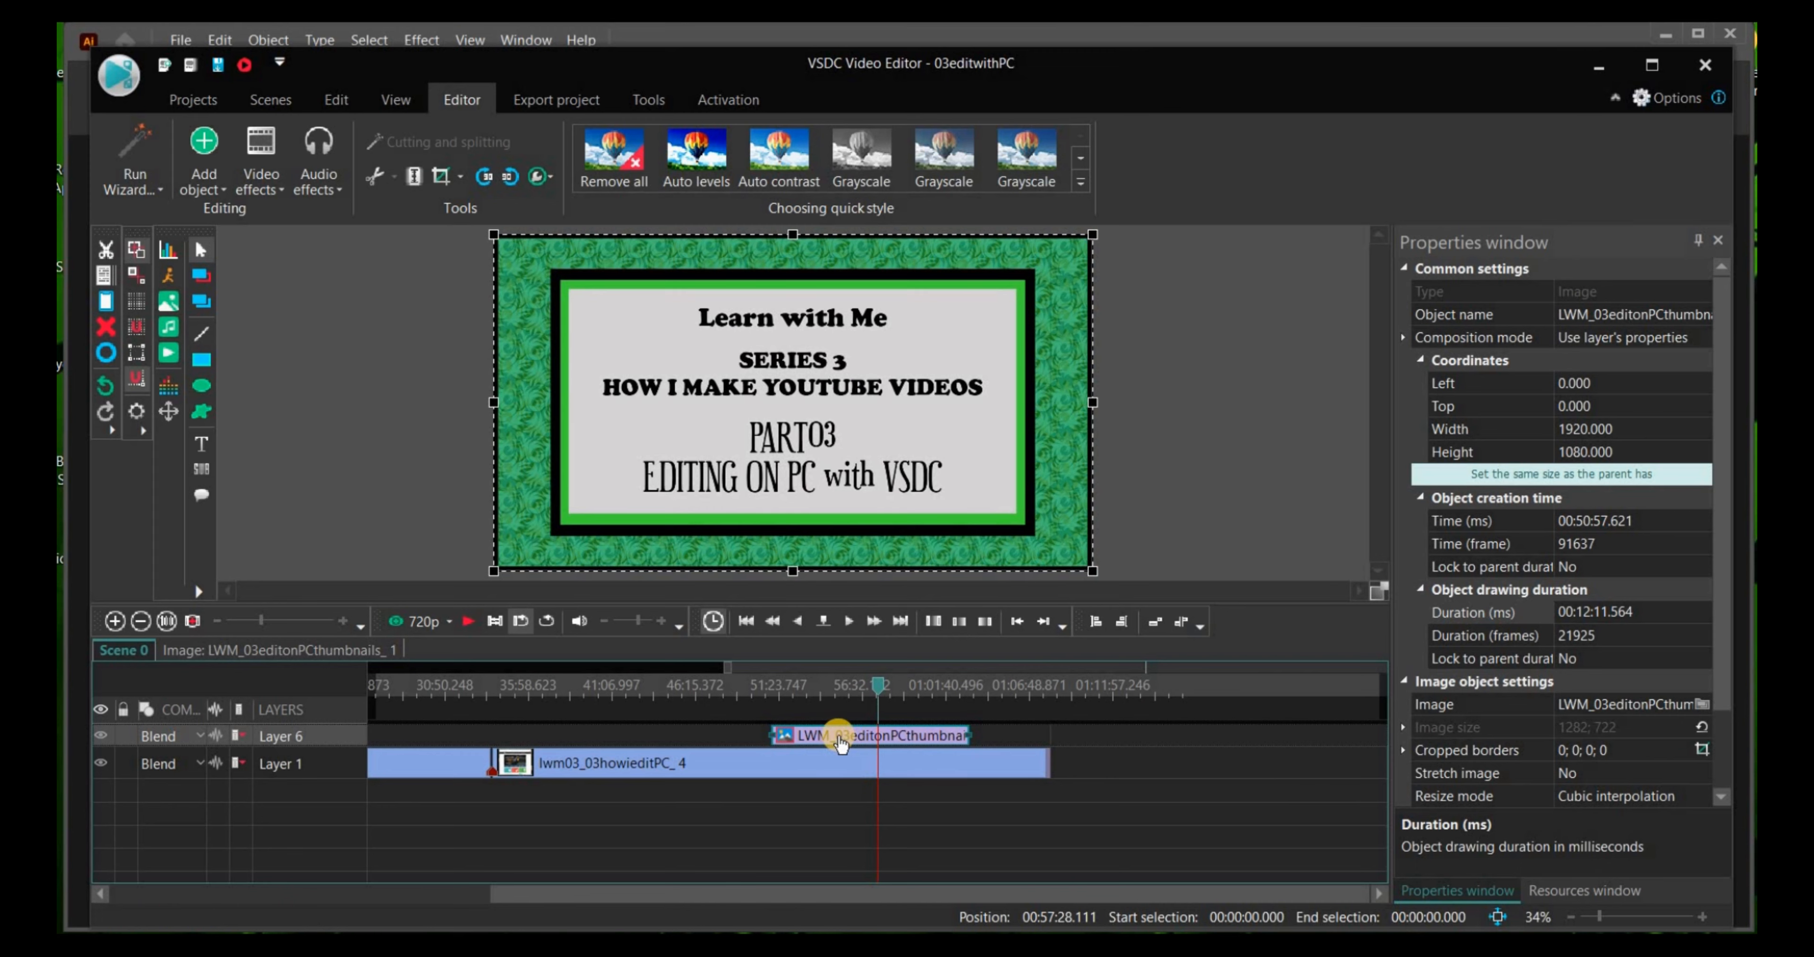
mouse_move(840, 743)
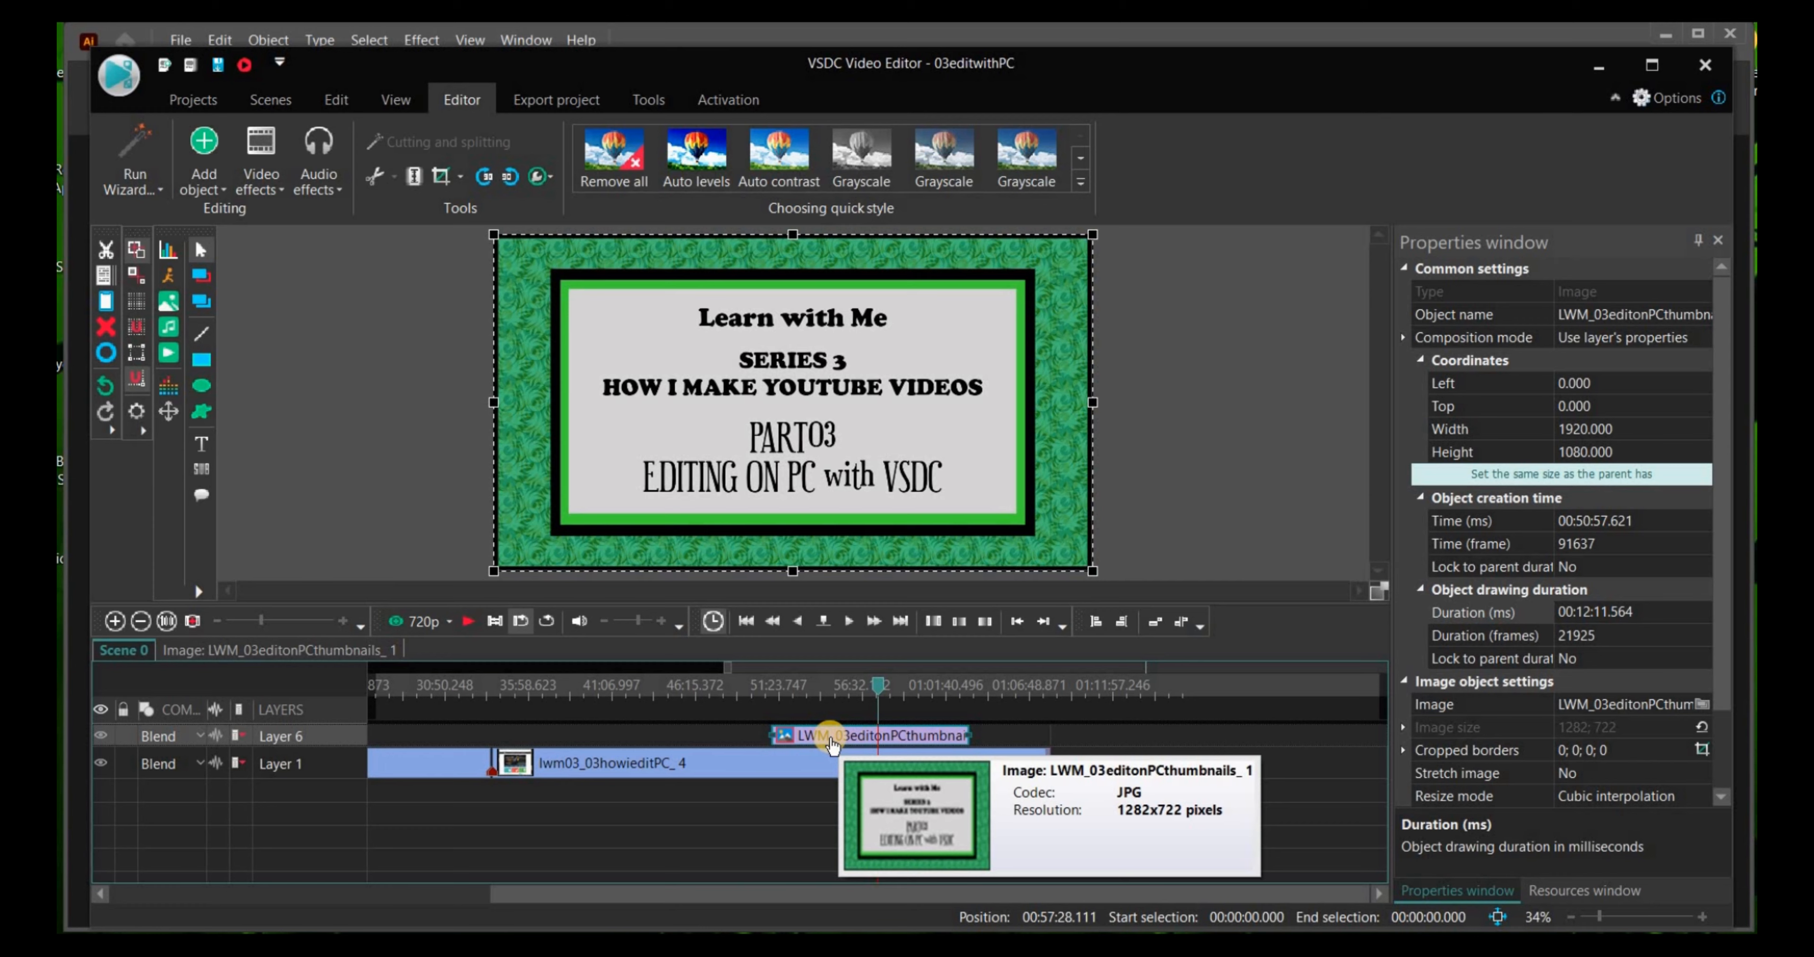
drag(832, 745, 833, 802)
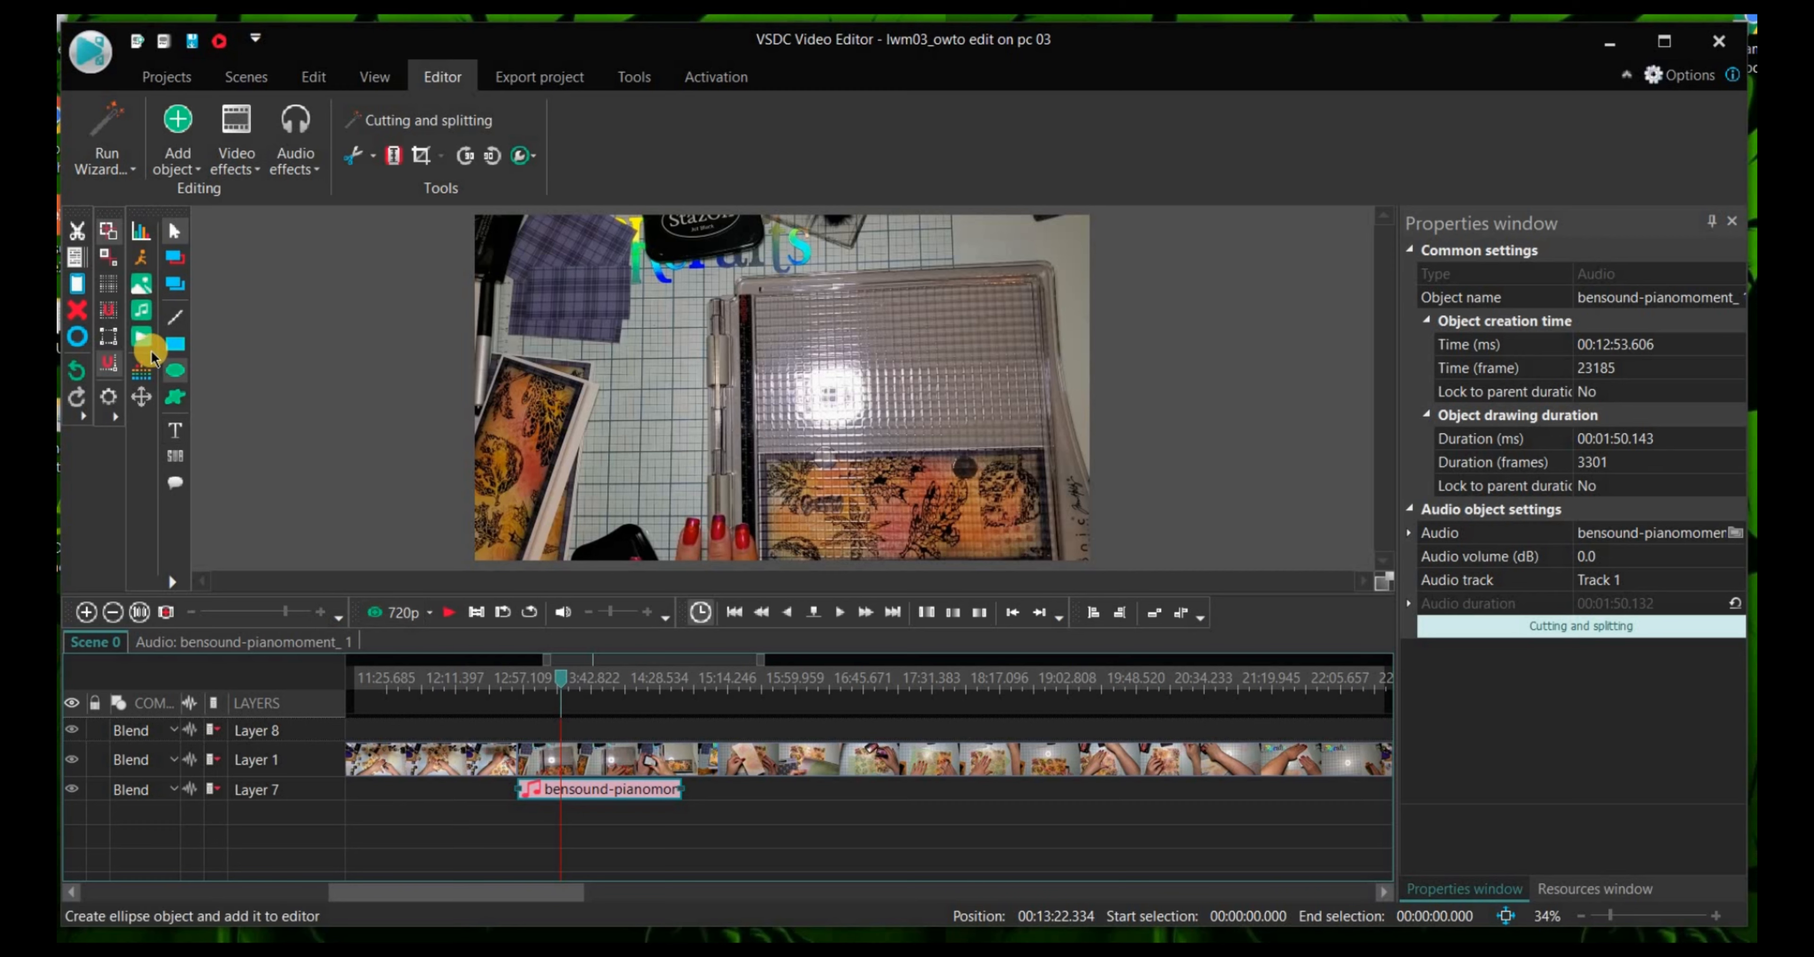
Step: Insert a text object from manual position 00:13:22.334 with a duration of 00:00:17.688 on a new layer
click(183, 436)
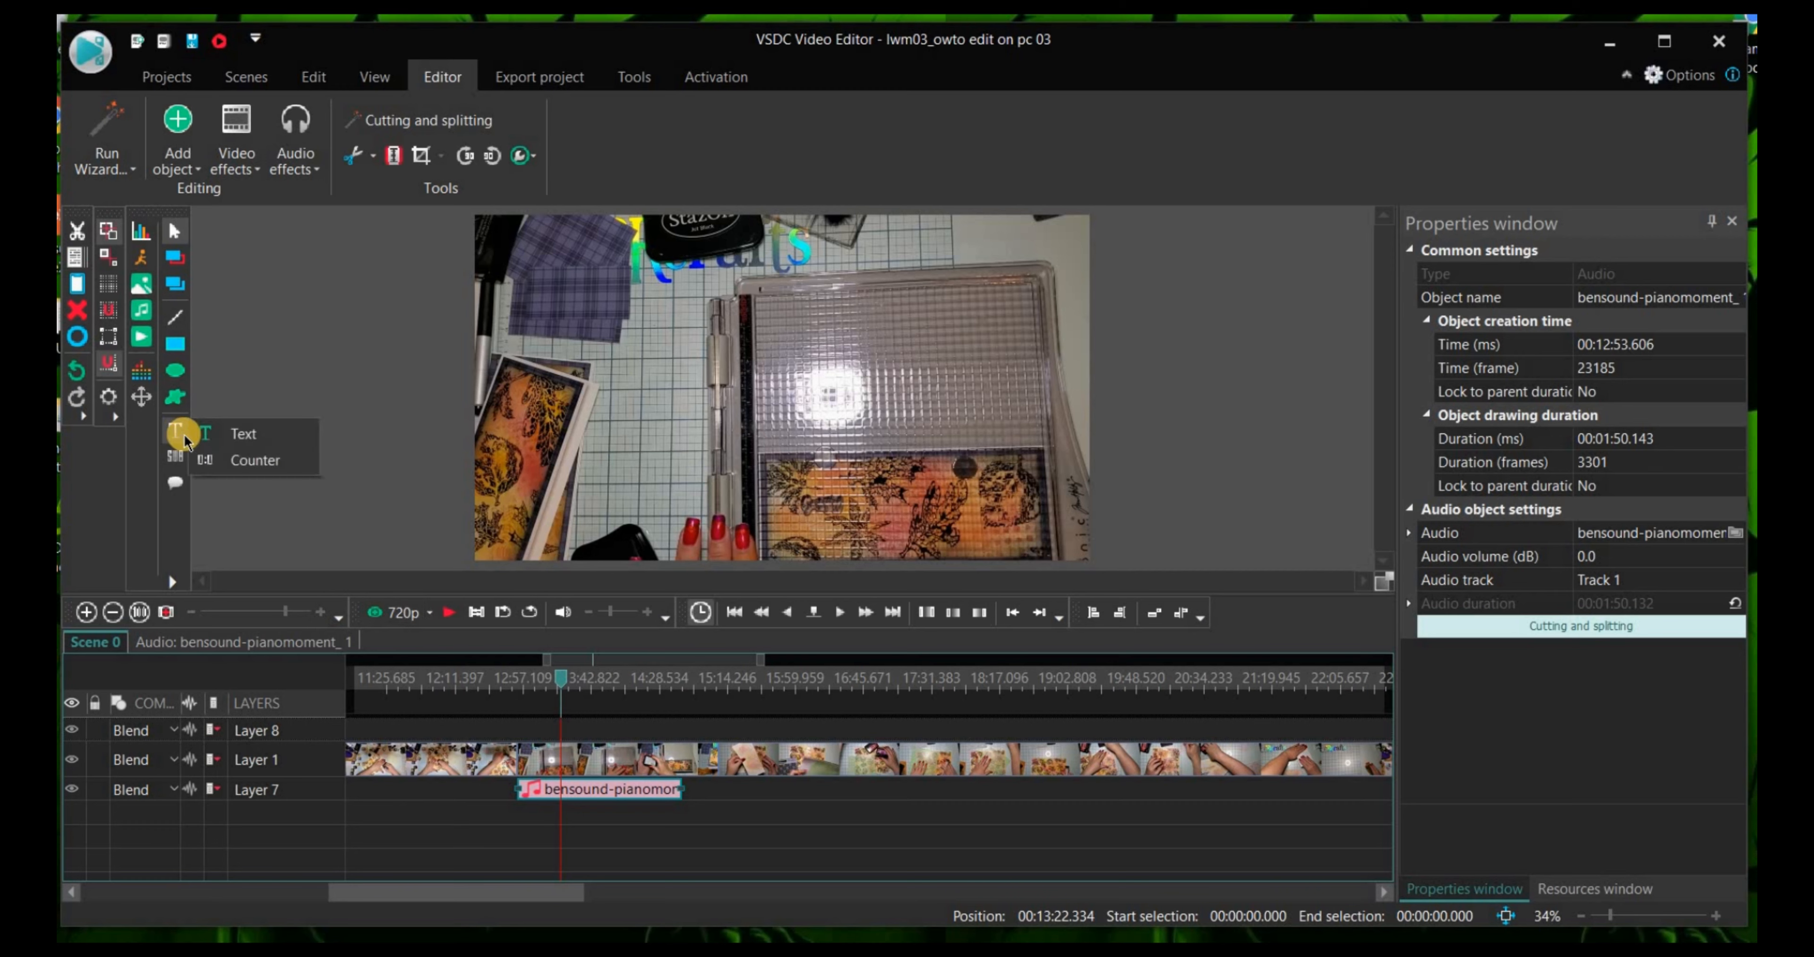
click(243, 434)
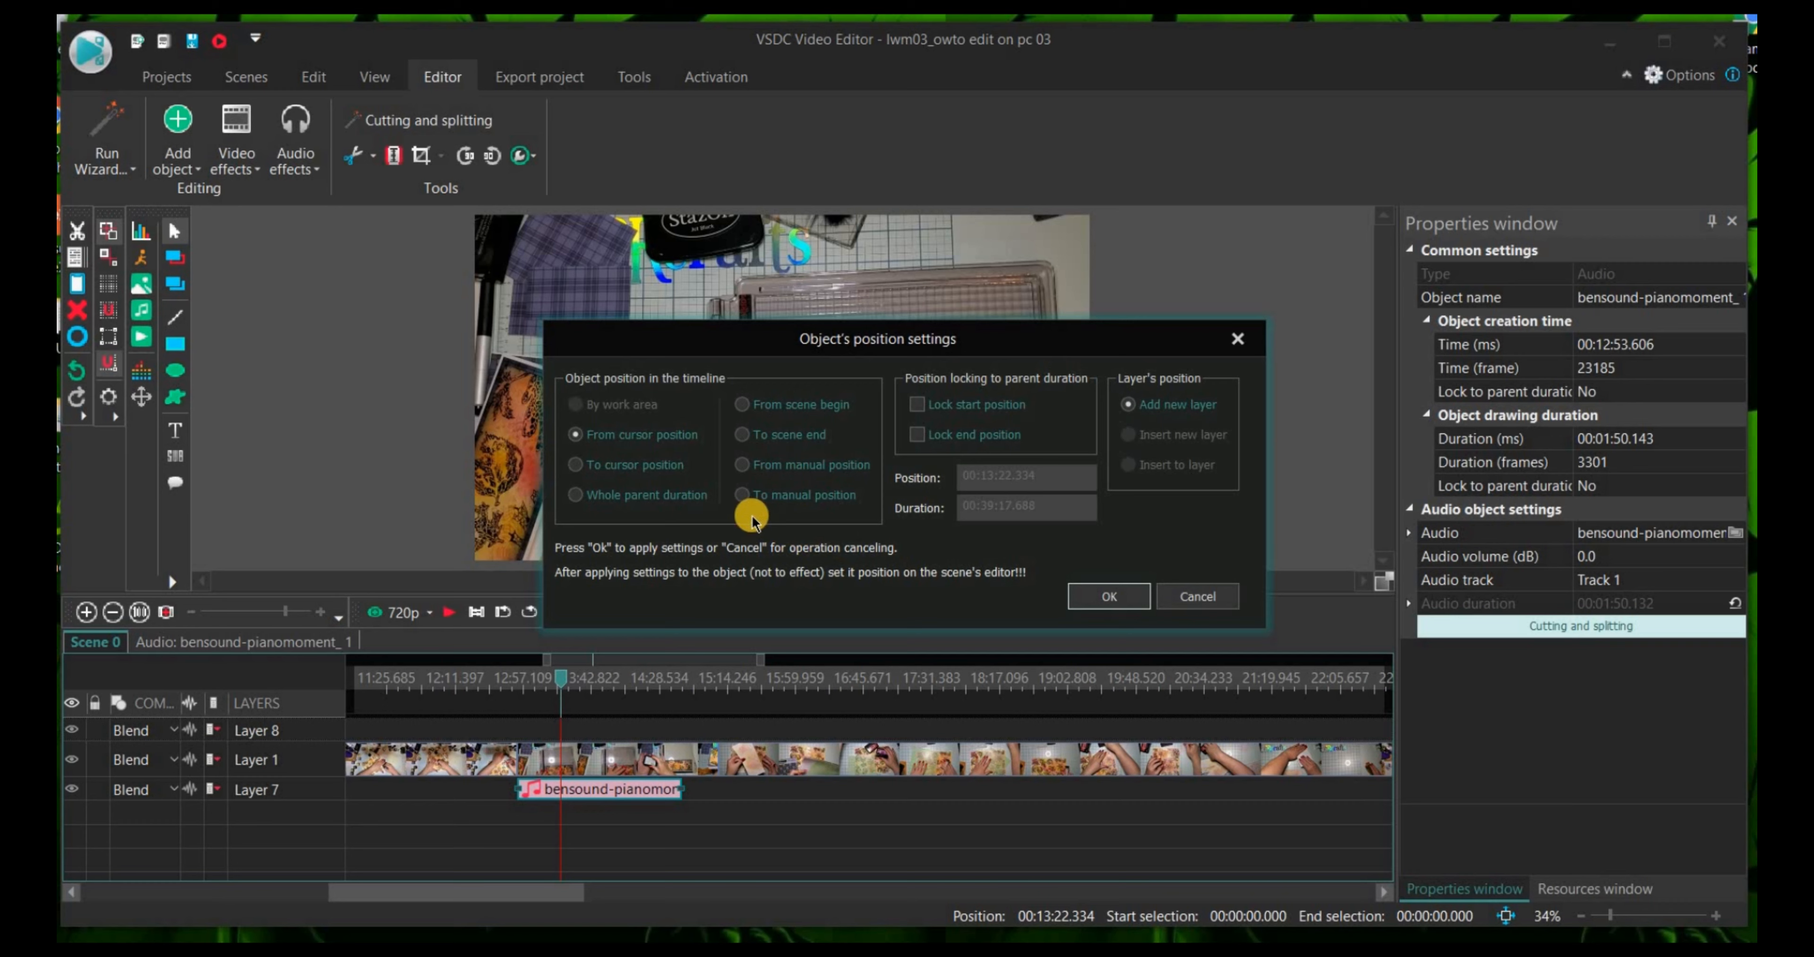
click(594, 438)
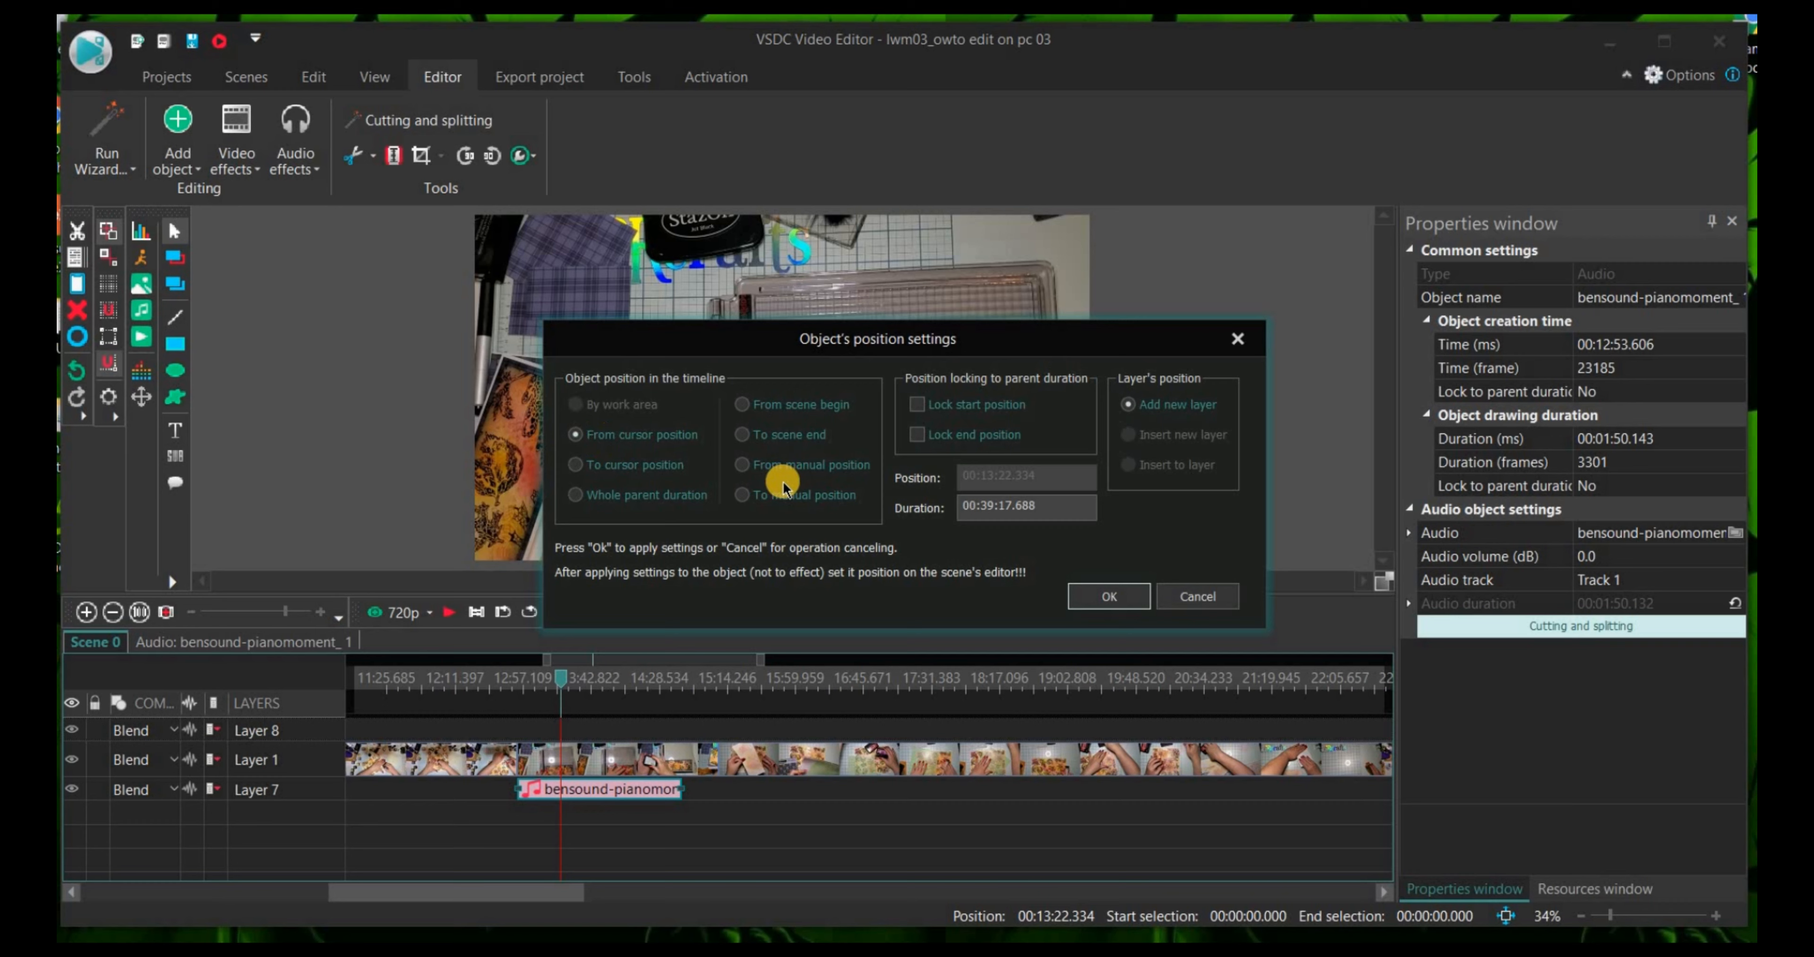
click(784, 501)
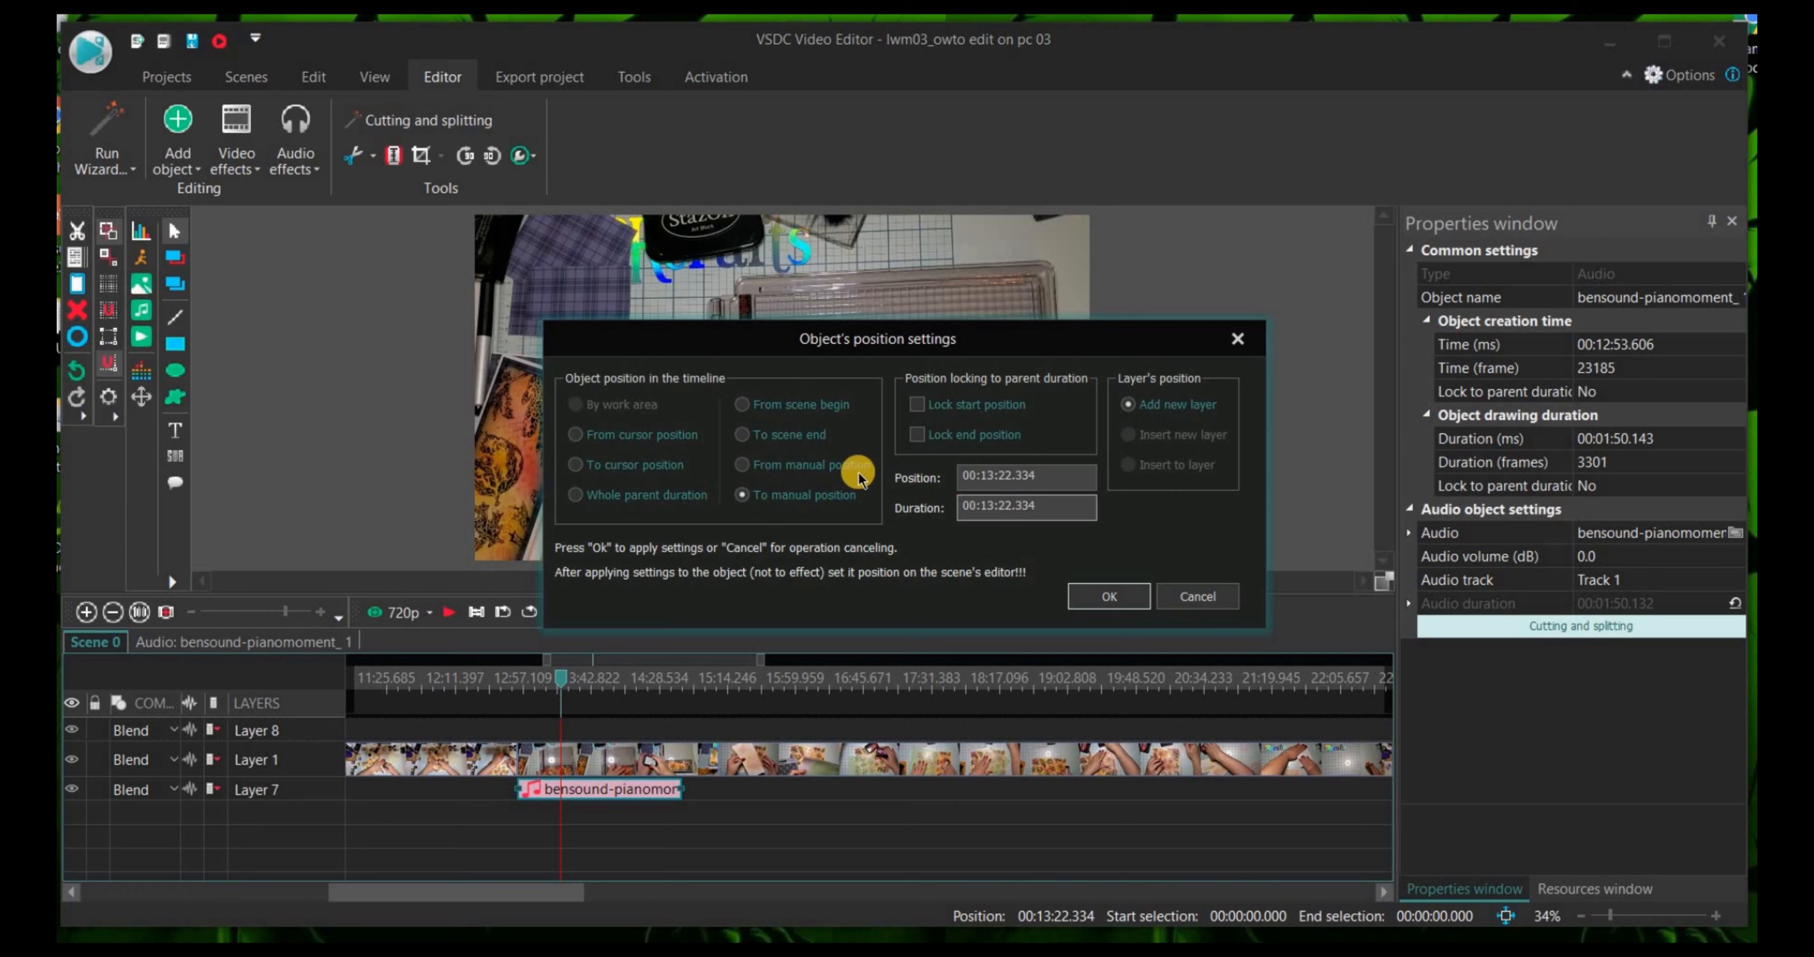
click(838, 469)
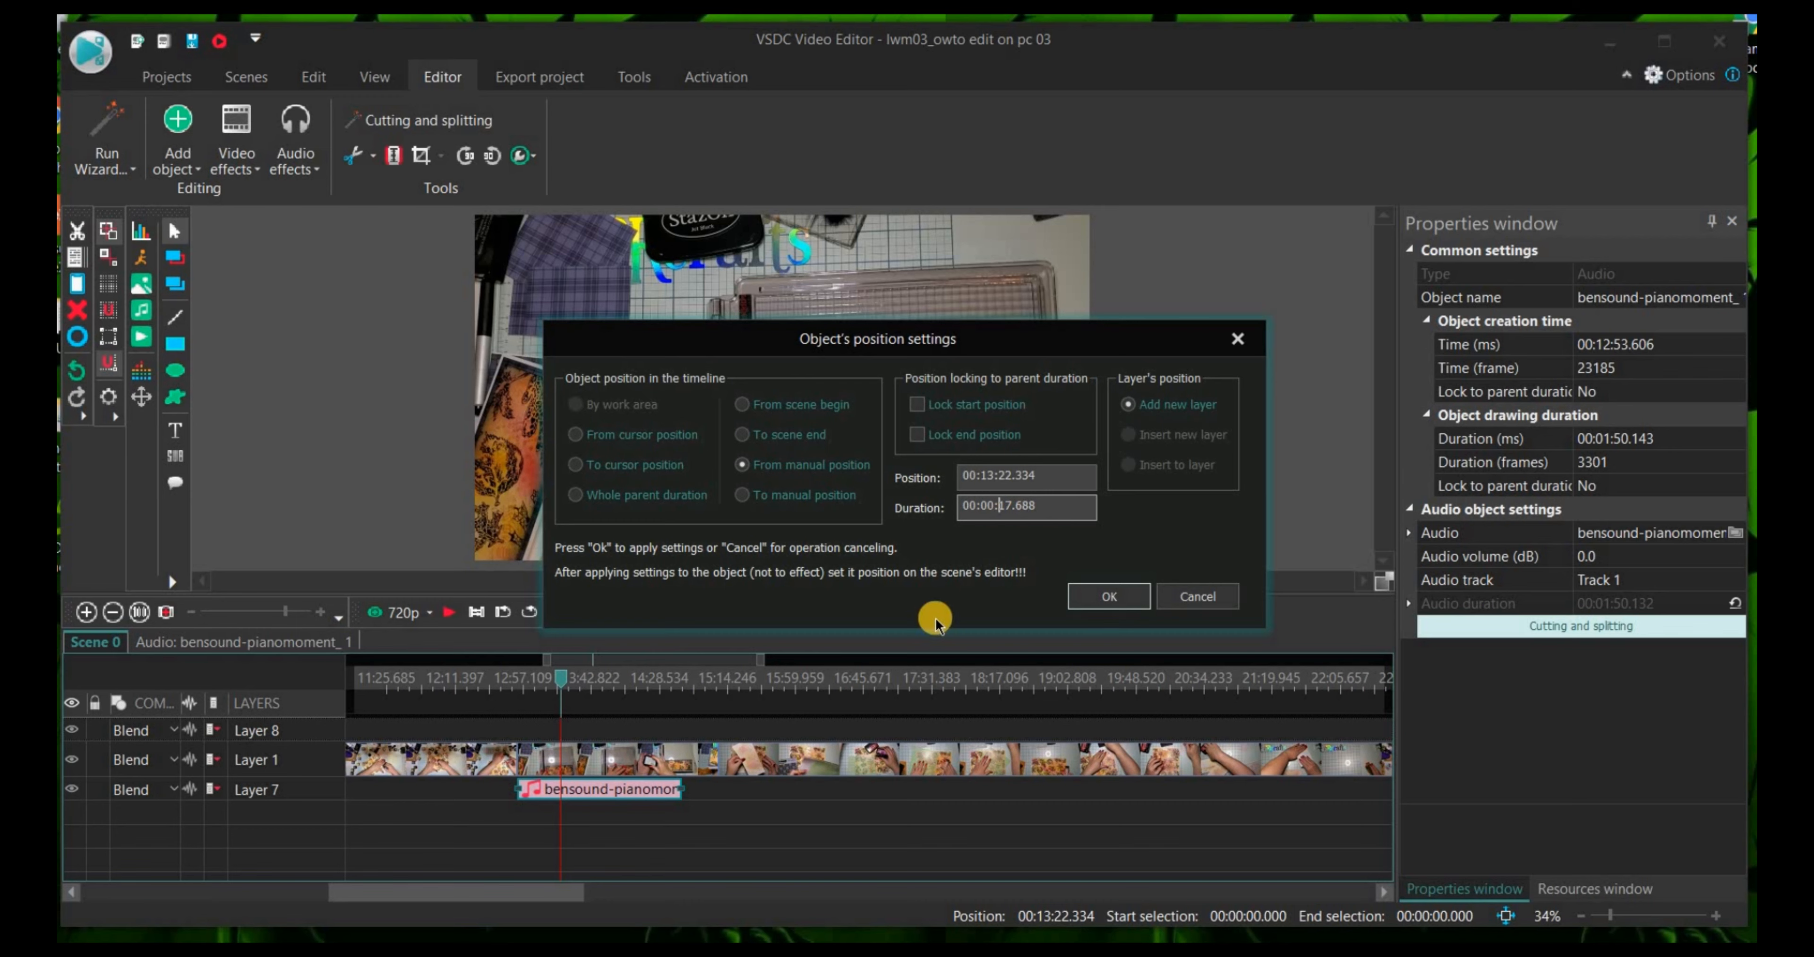
click(1102, 612)
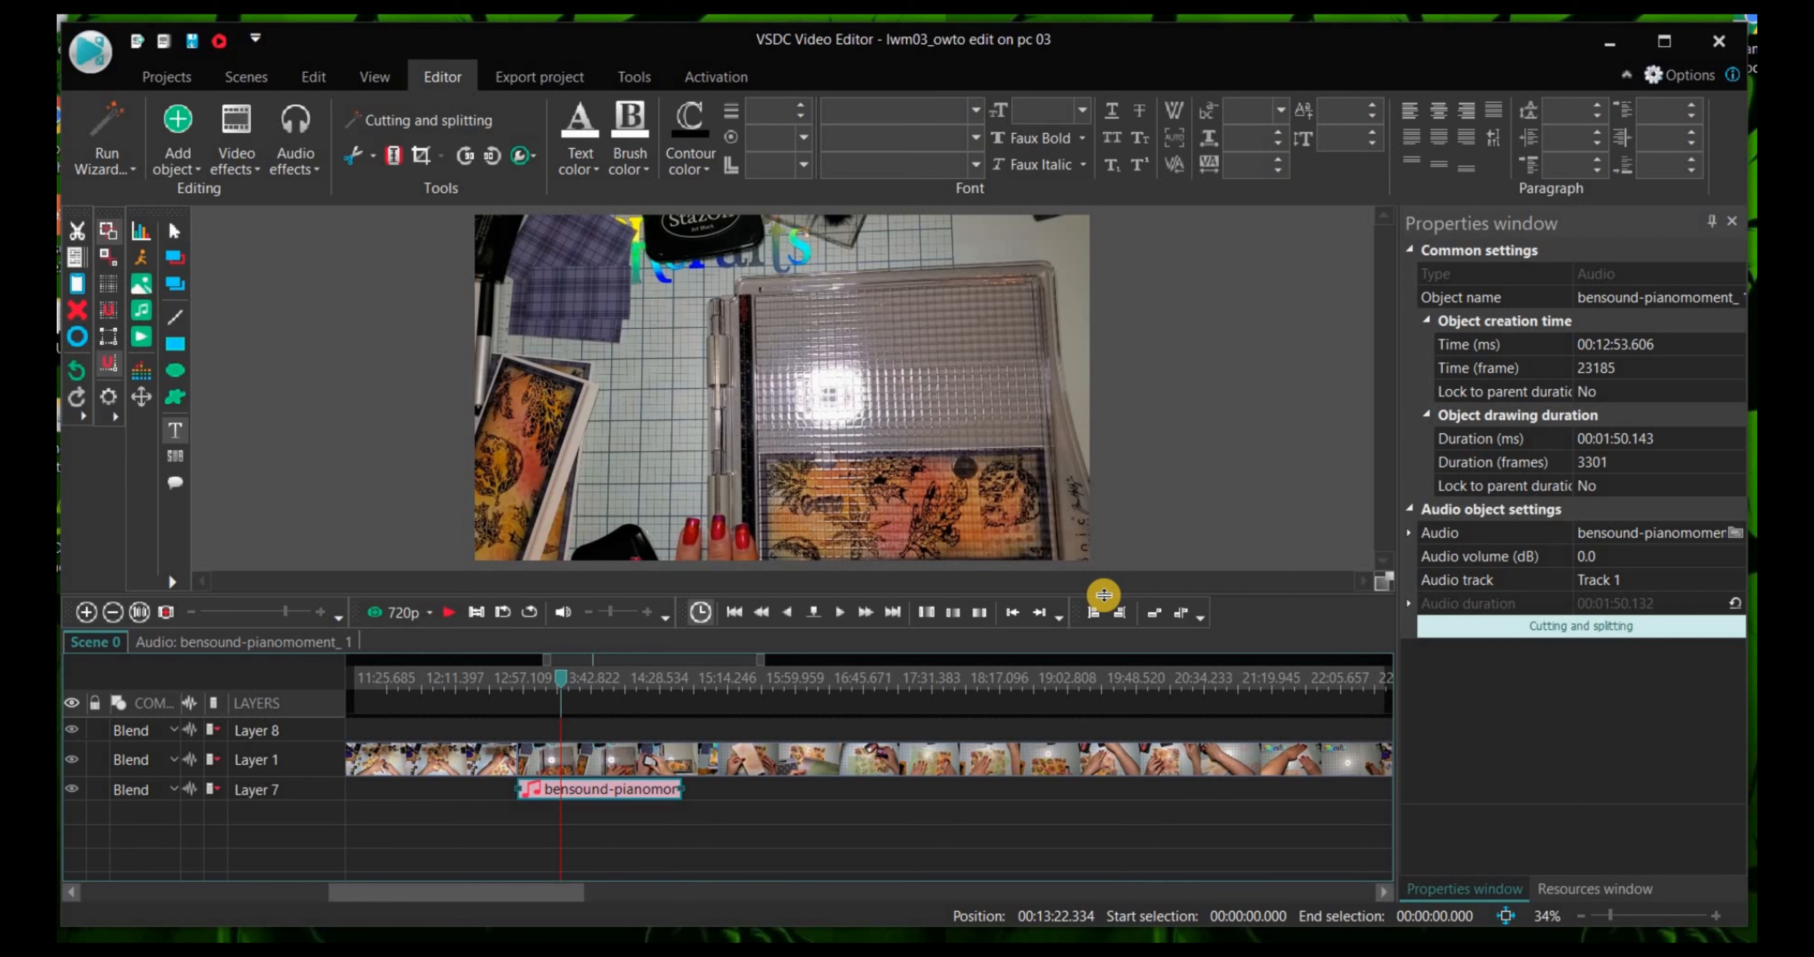
Step: Draw a text box about 1700 by 305 across the upper part of the video frame and enter "hello neighbor"
click(898, 732)
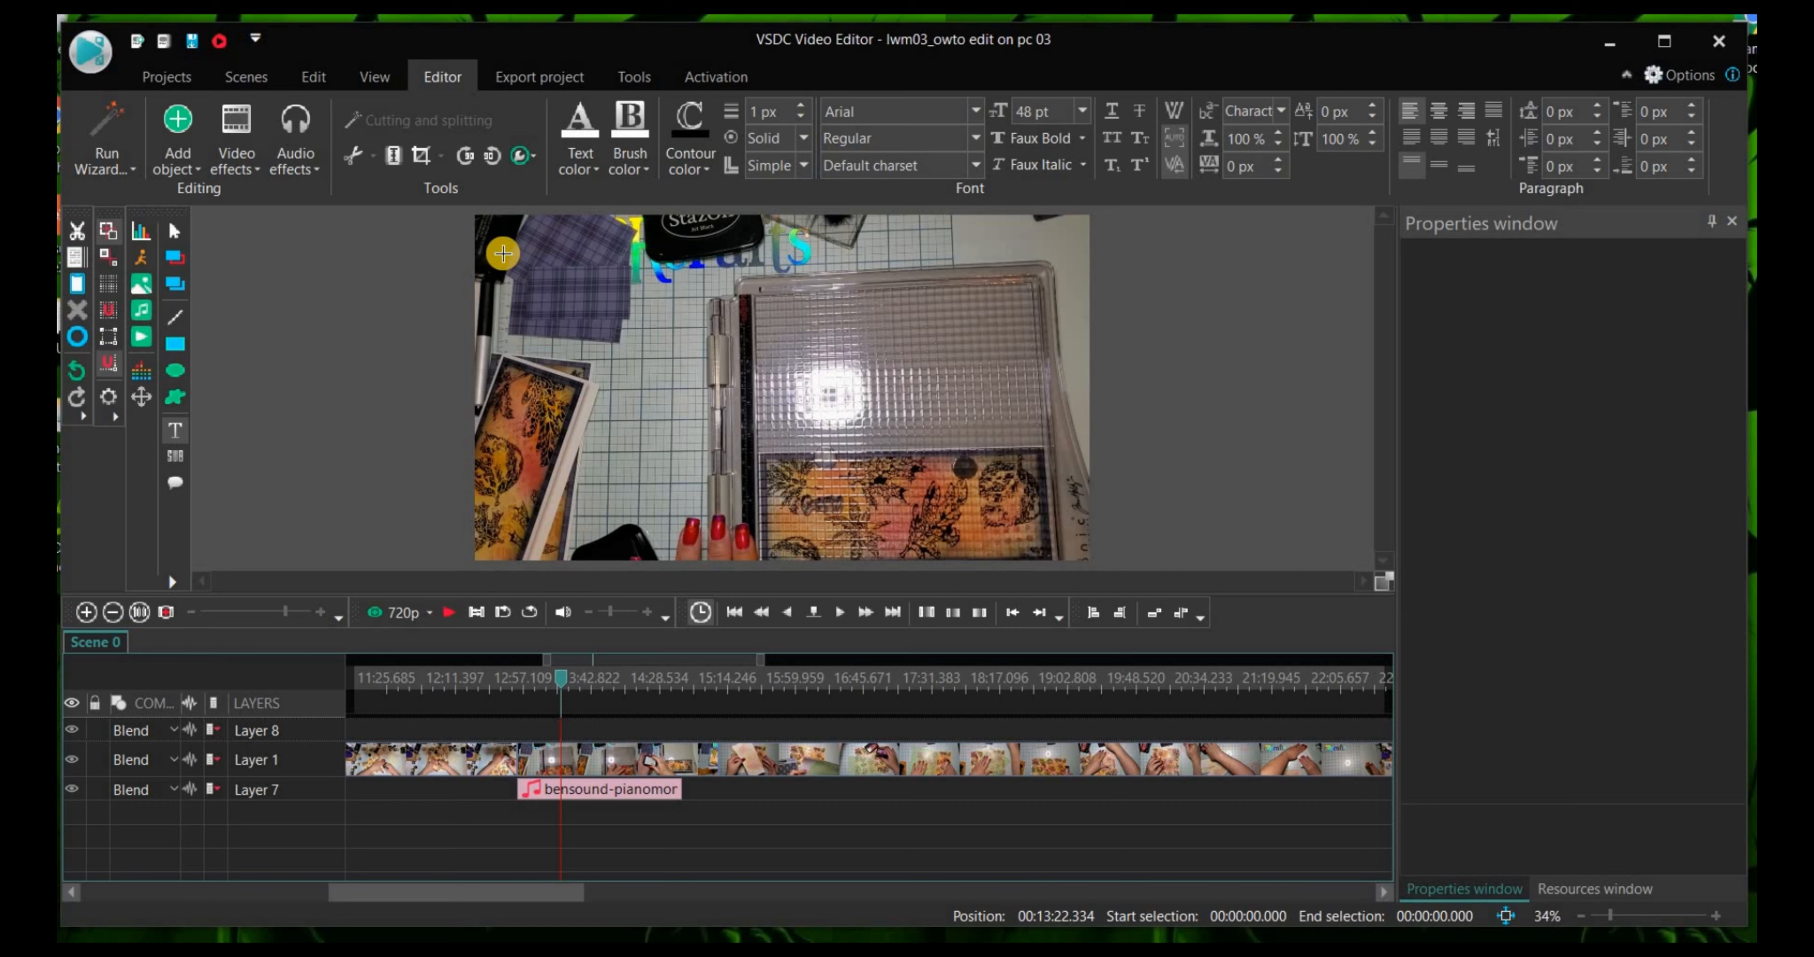
click(503, 254)
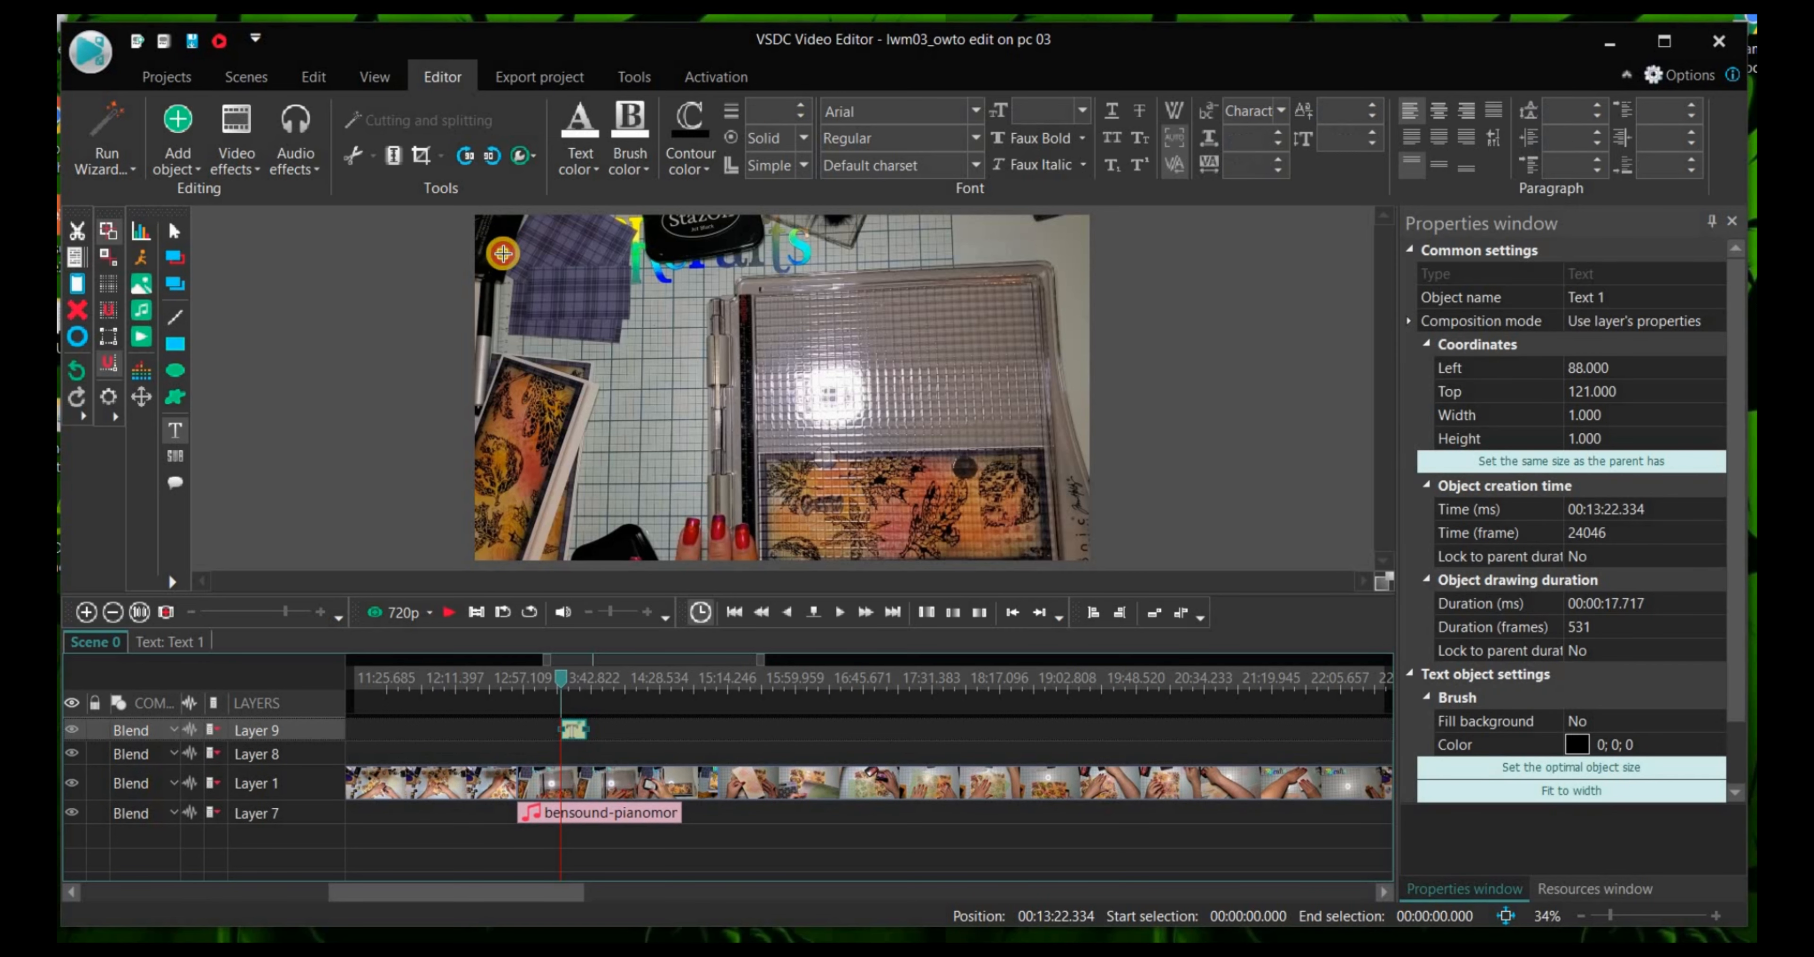
drag(511, 254, 1047, 351)
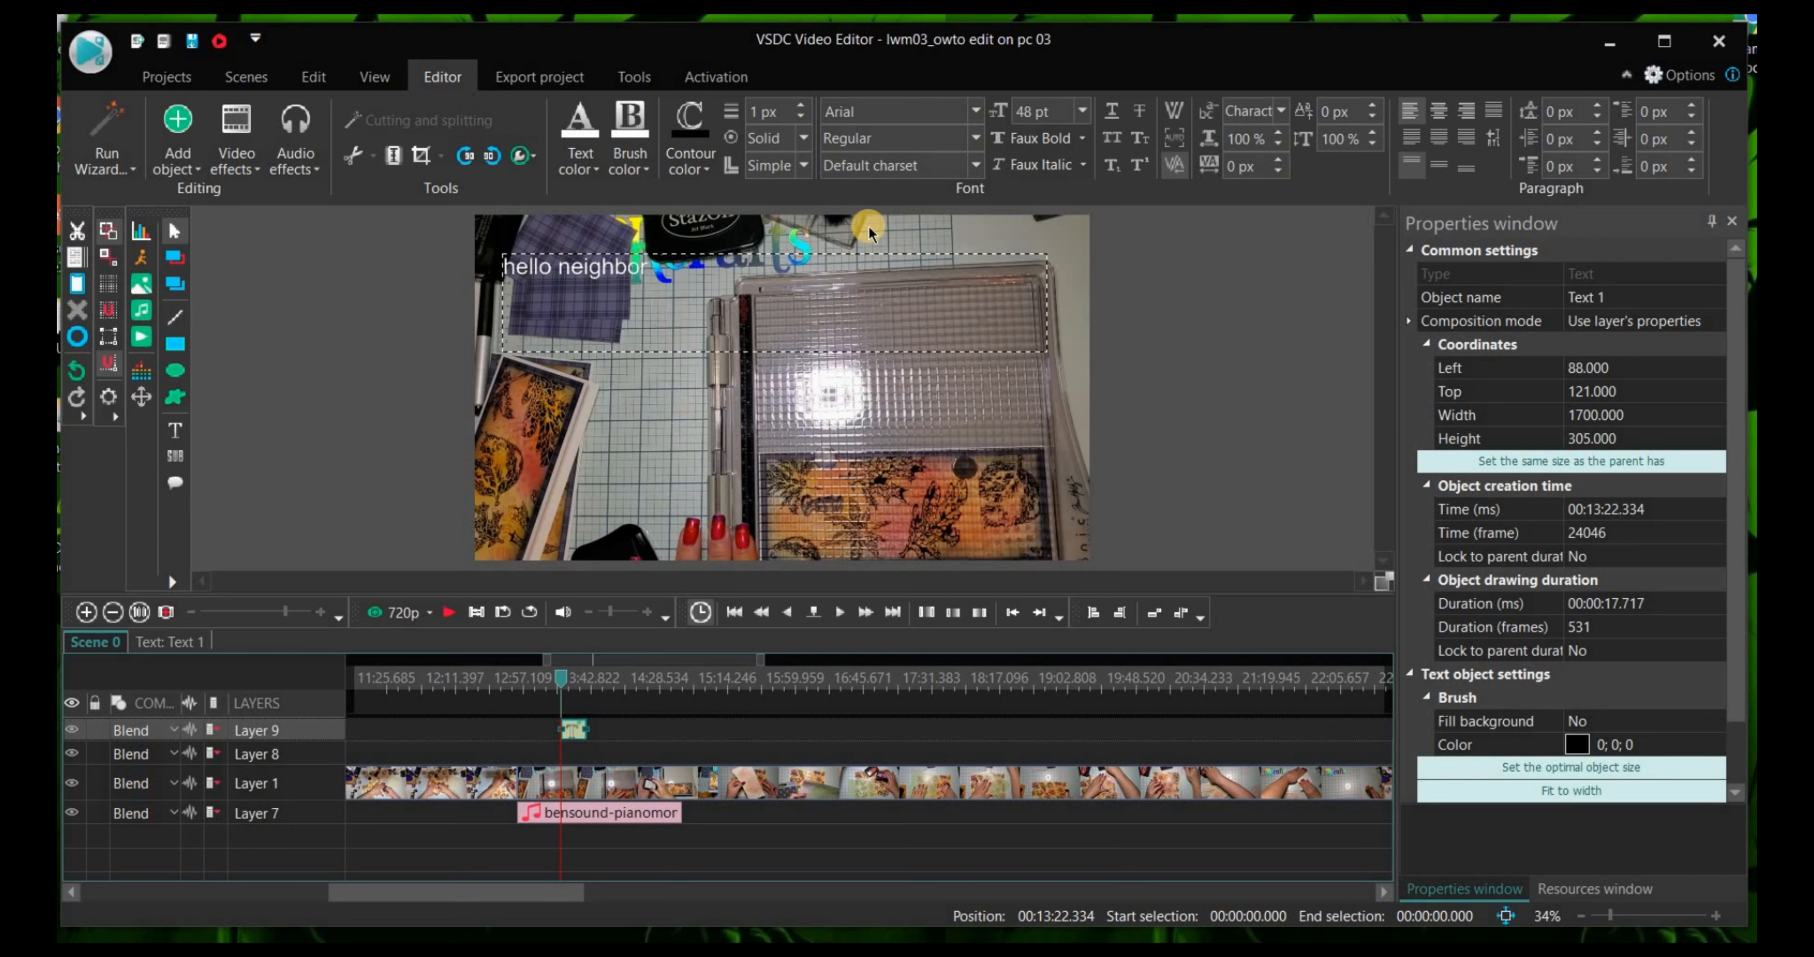
Step: Try a blue text colour on filler letters added after "hello neighbor" and delete the filler letters
click(576, 169)
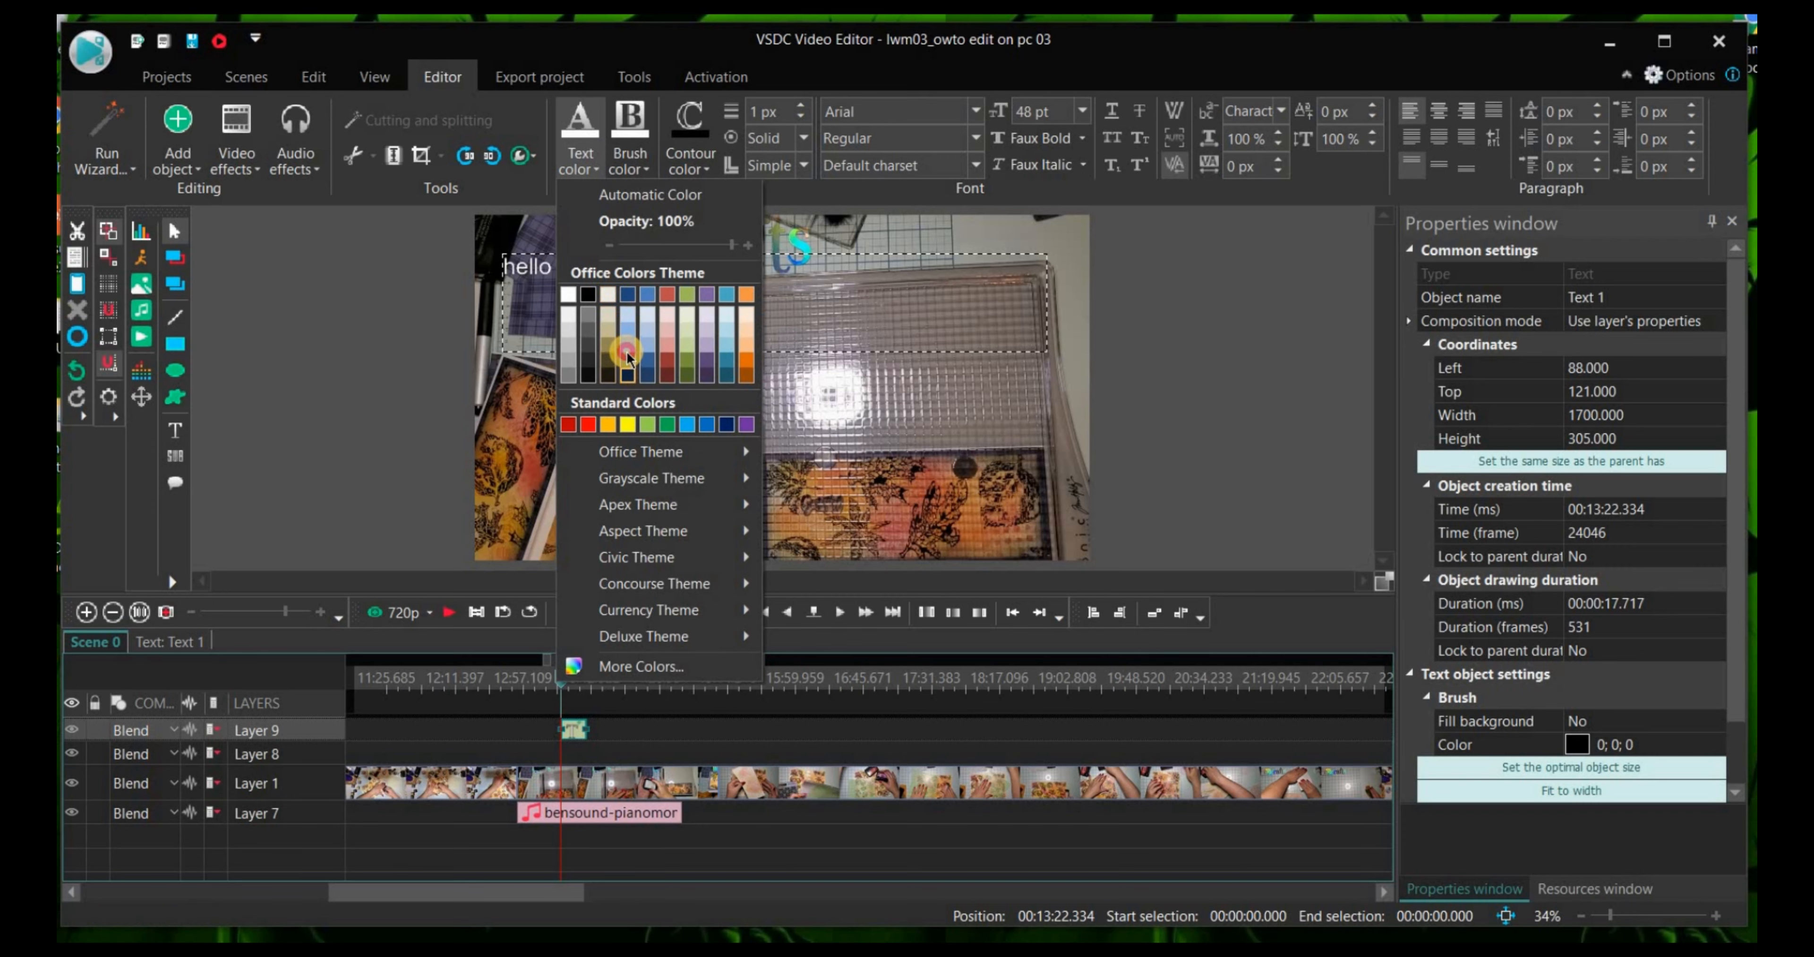
click(627, 353)
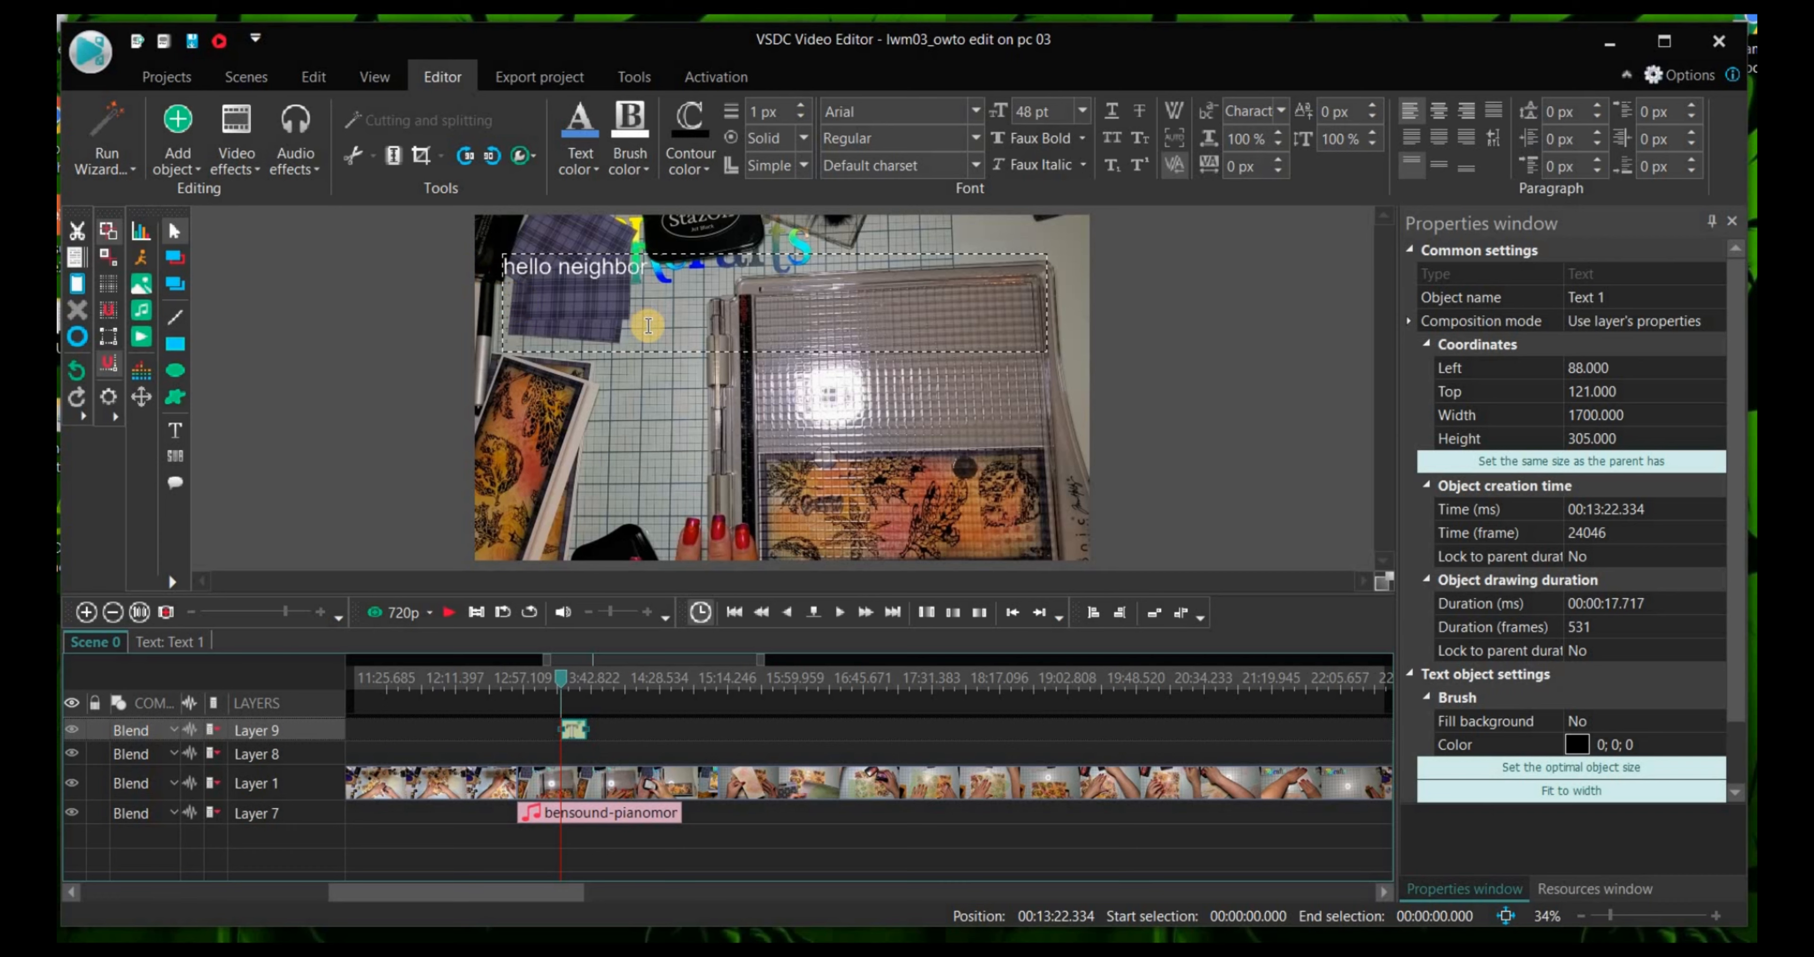
key(ctrl+s)
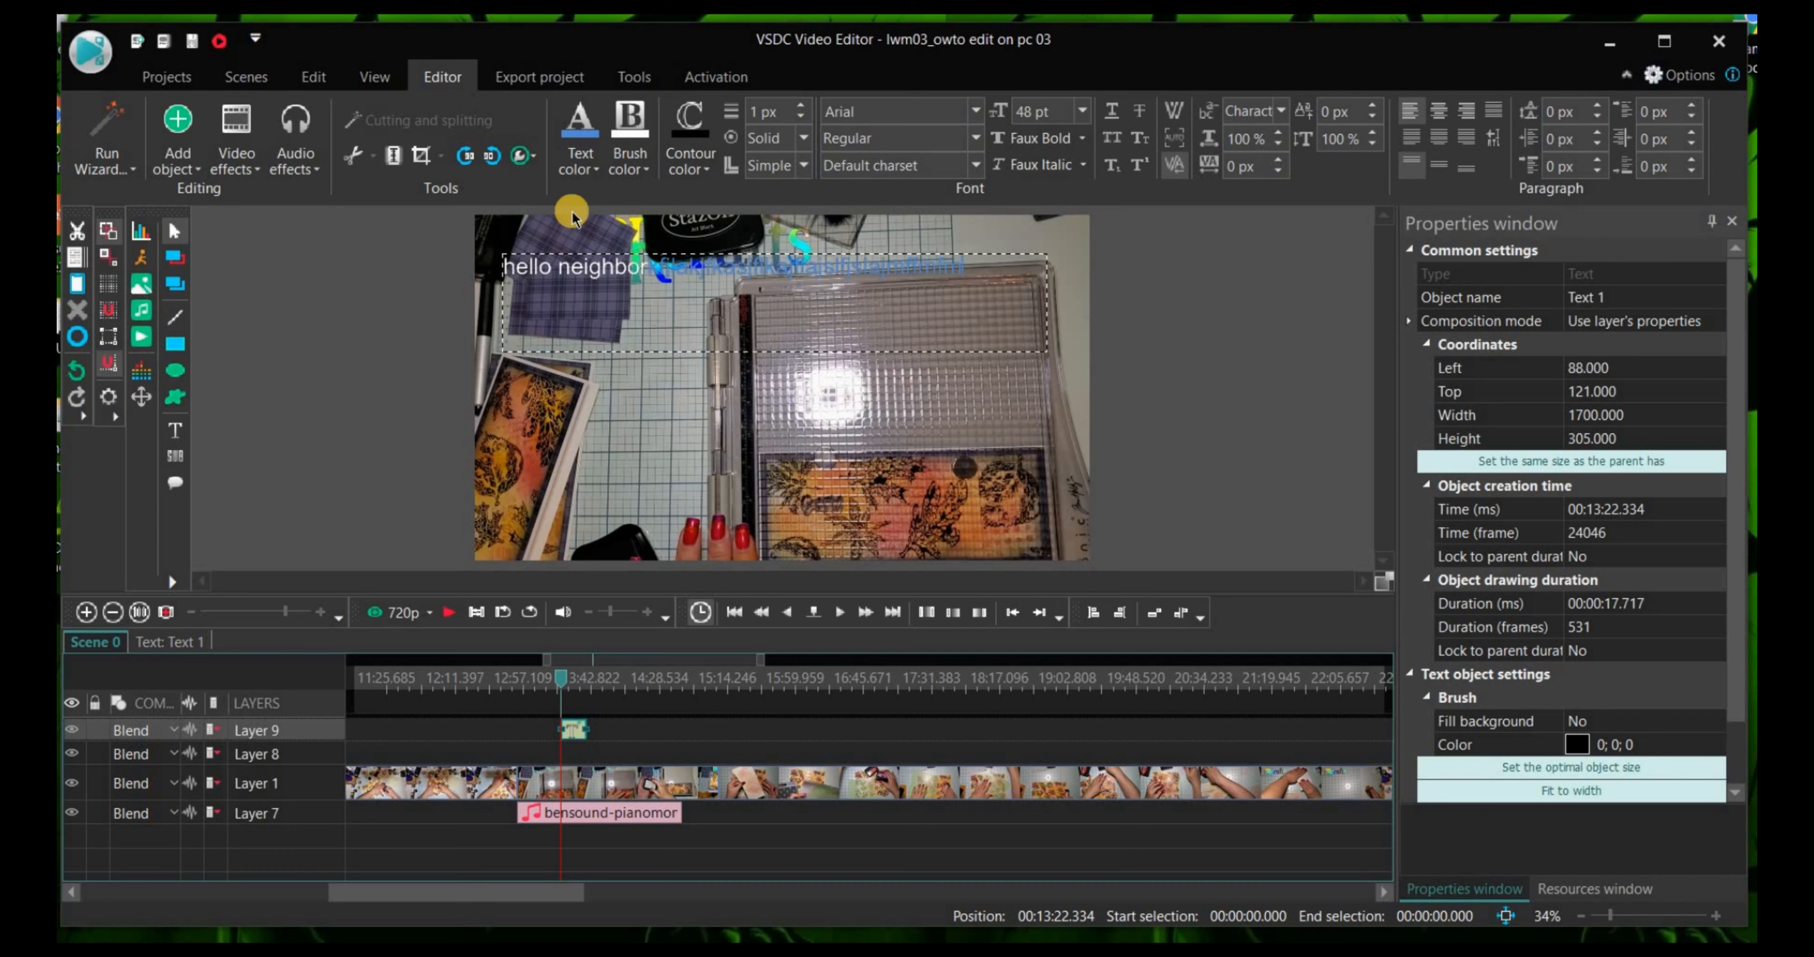
click(579, 171)
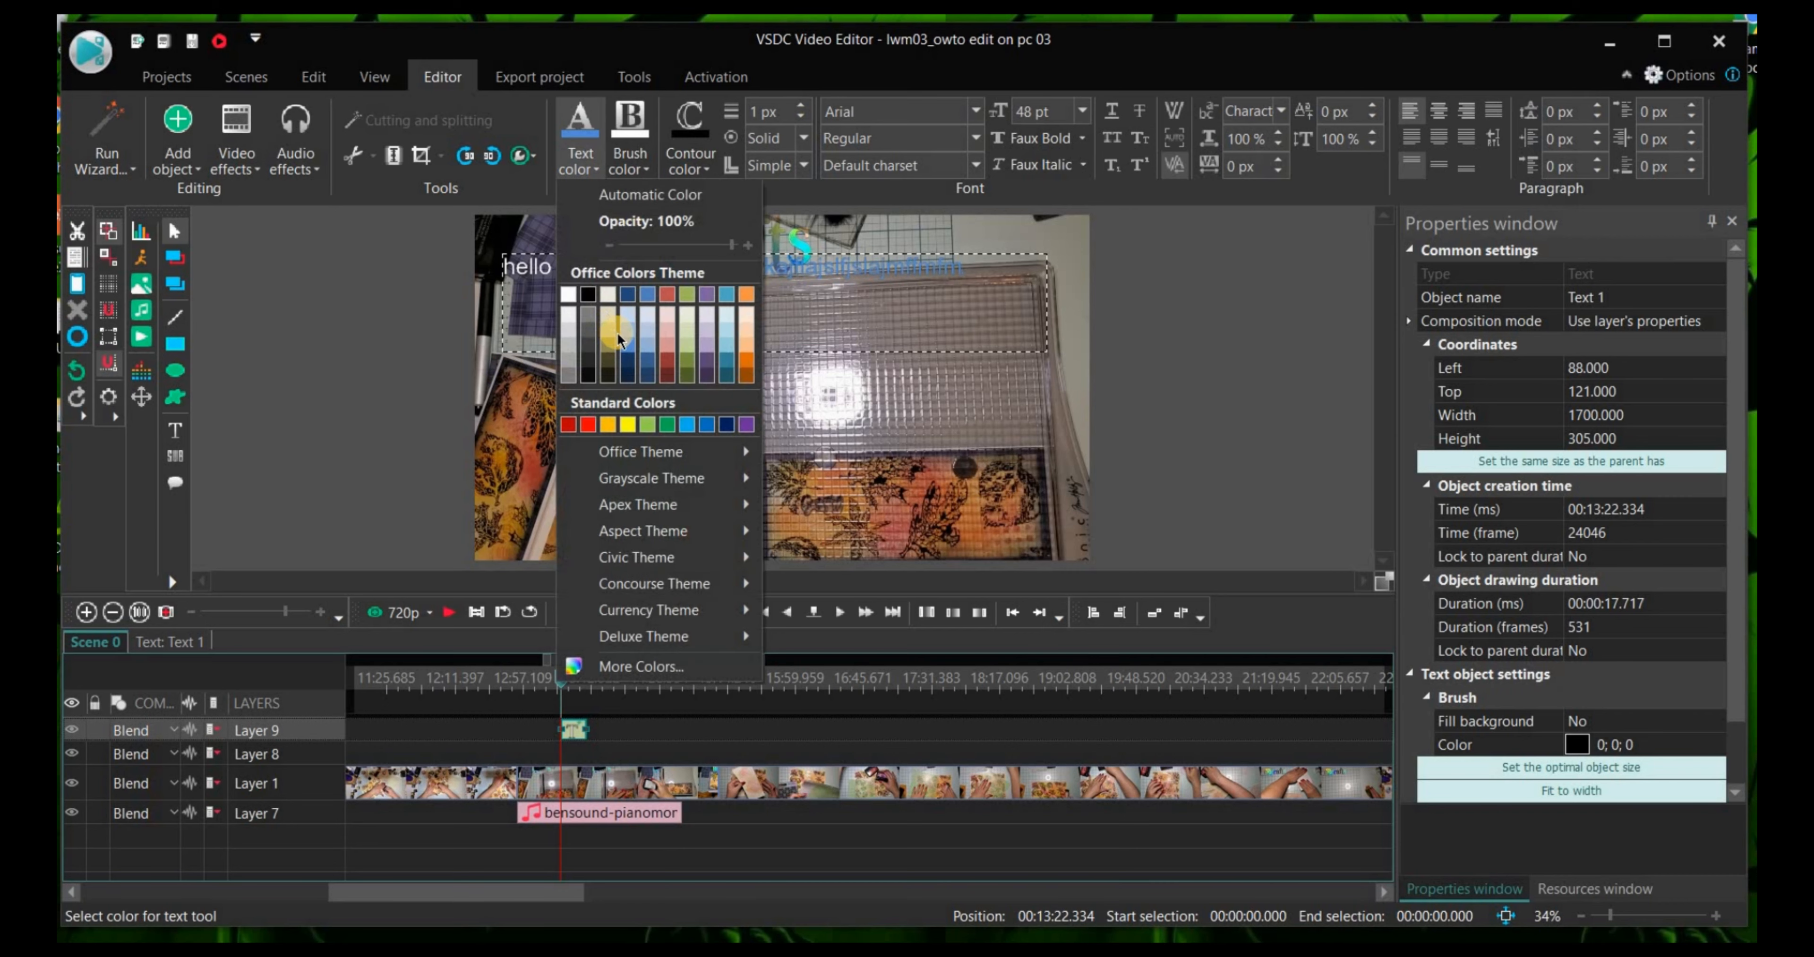
click(585, 321)
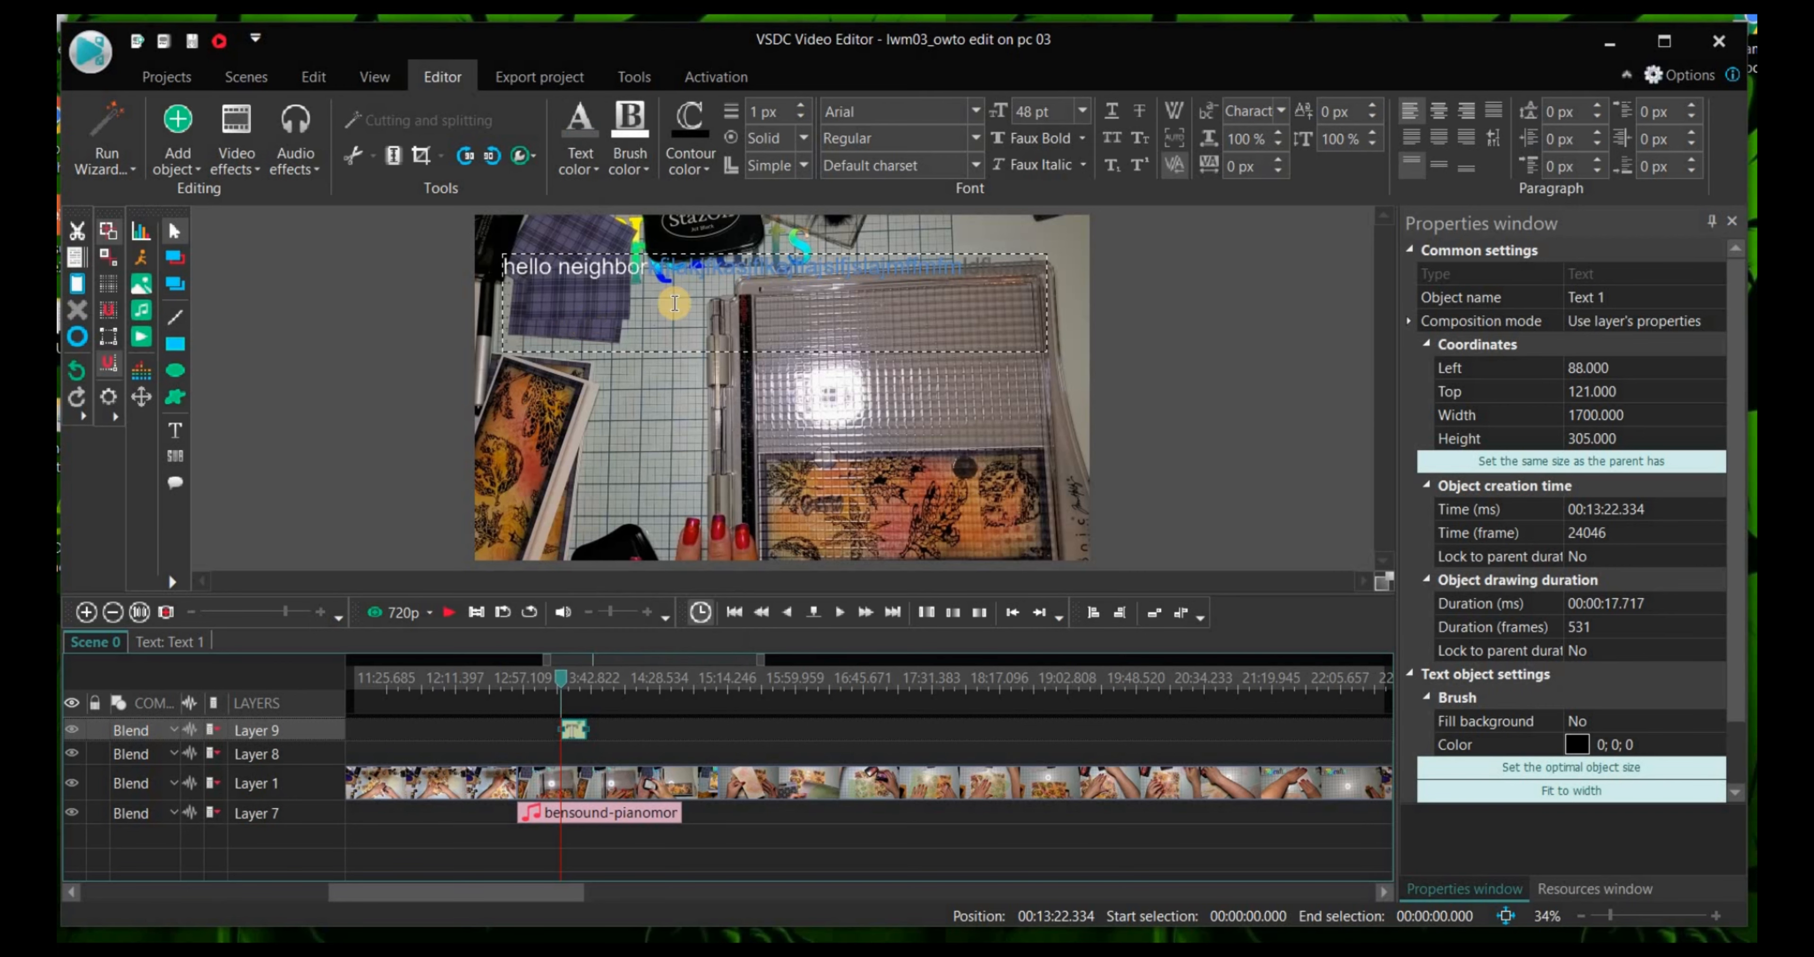
drag(647, 270, 992, 273)
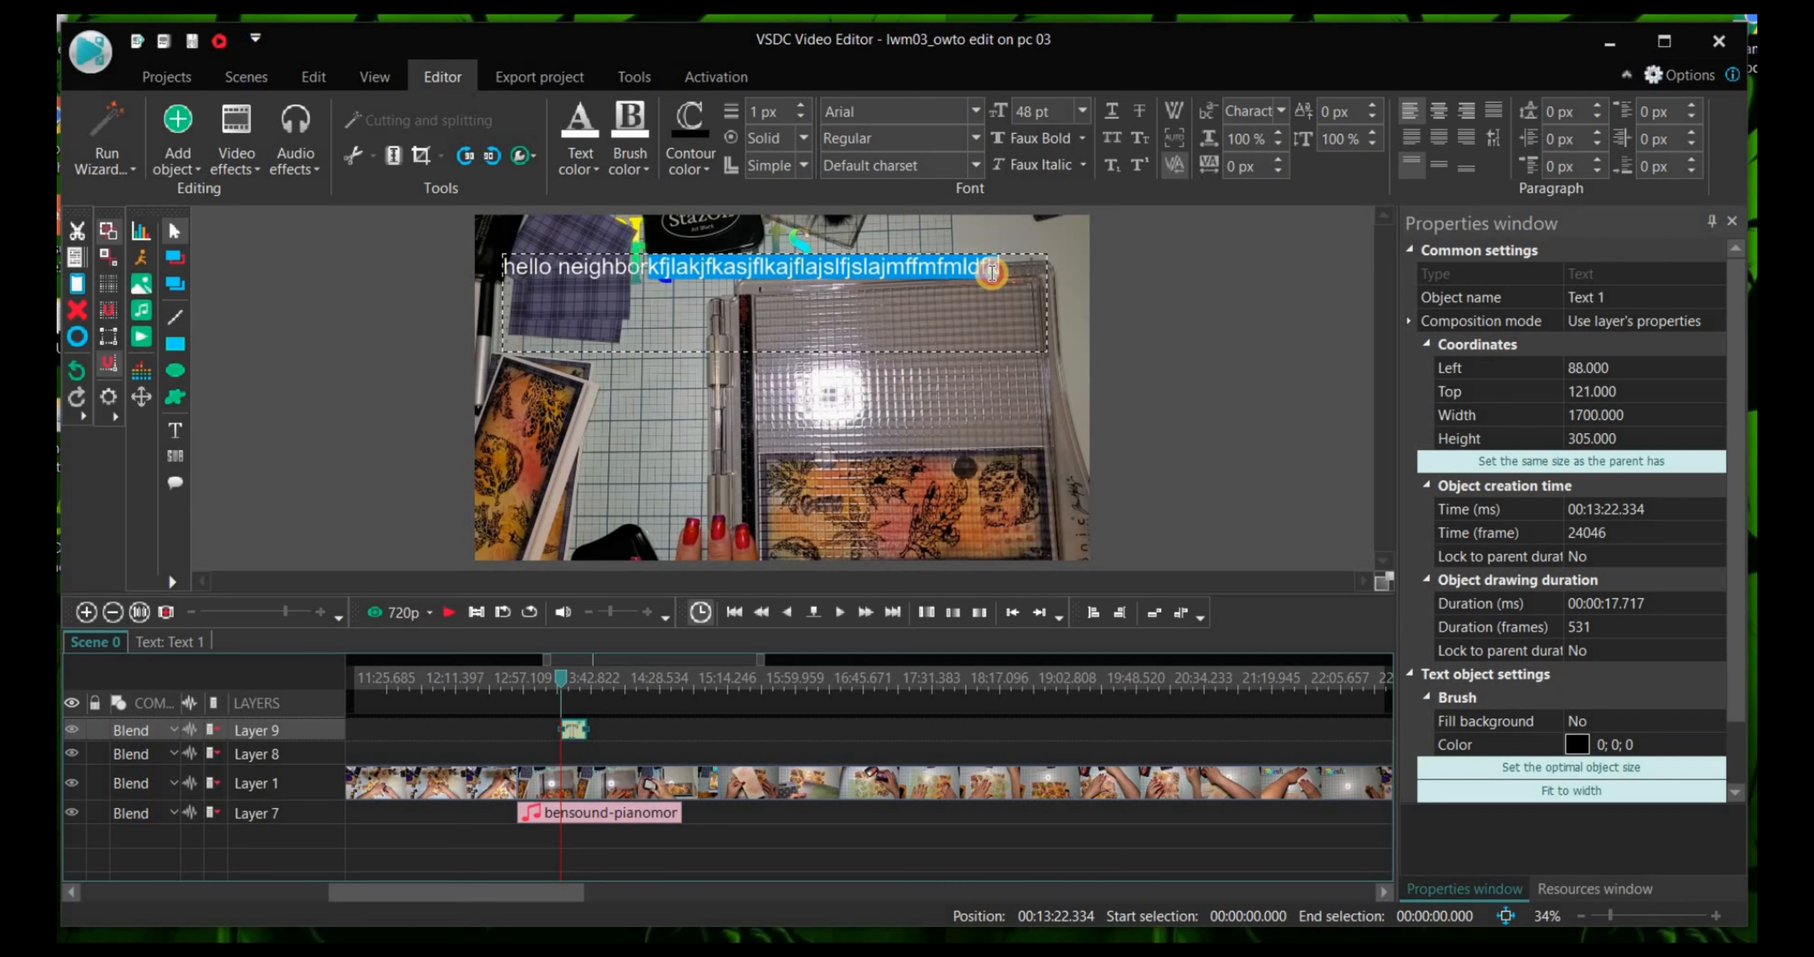
drag(992, 273, 1093, 268)
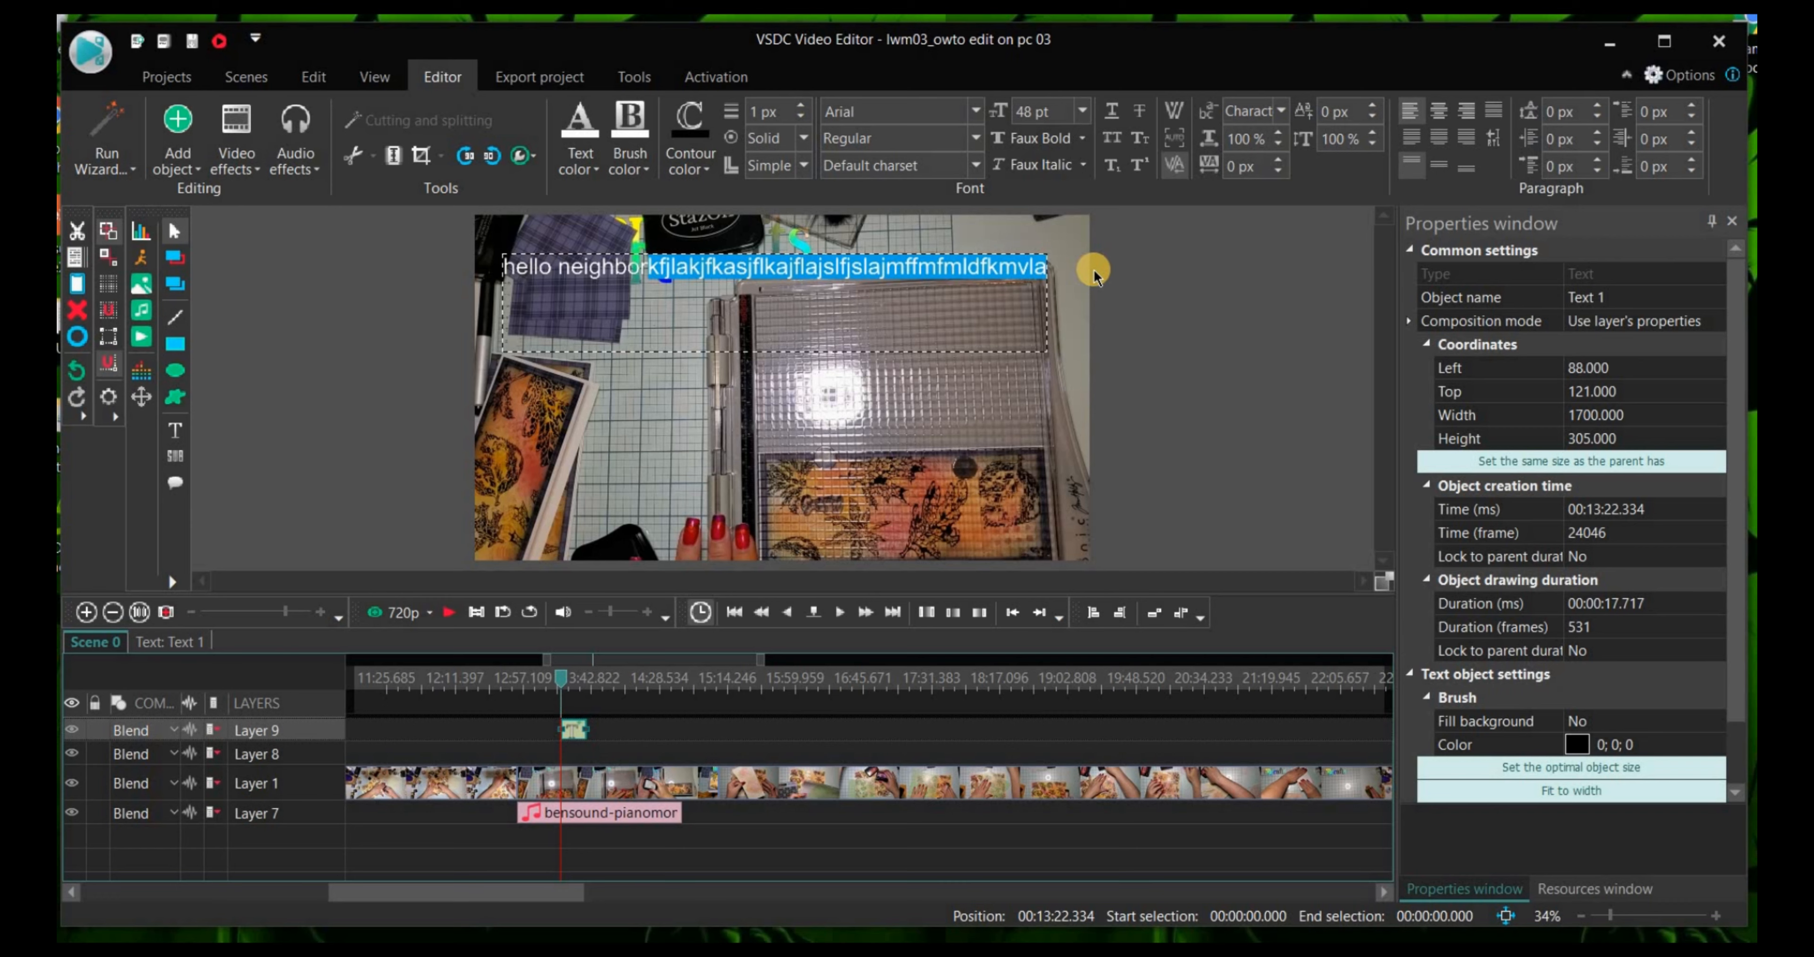
key(Delete)
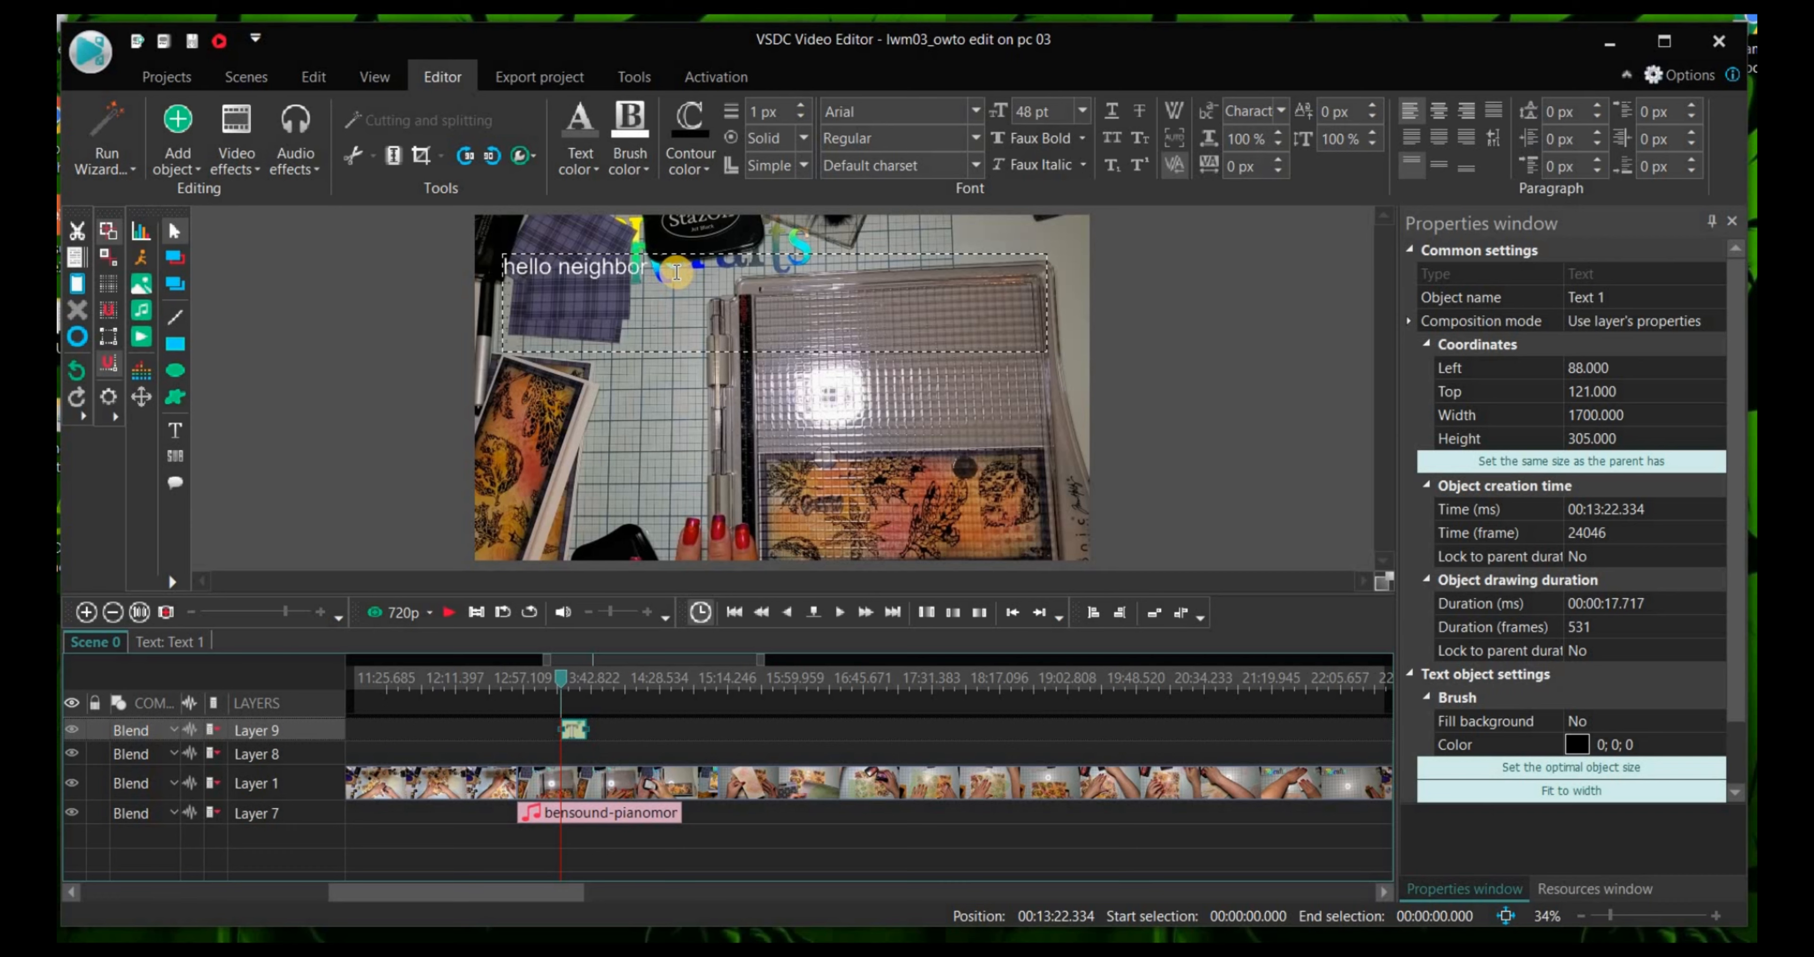
Step: Change the colour of the words "hello neighbor" to standard red
drag(665, 272, 483, 267)
click(579, 164)
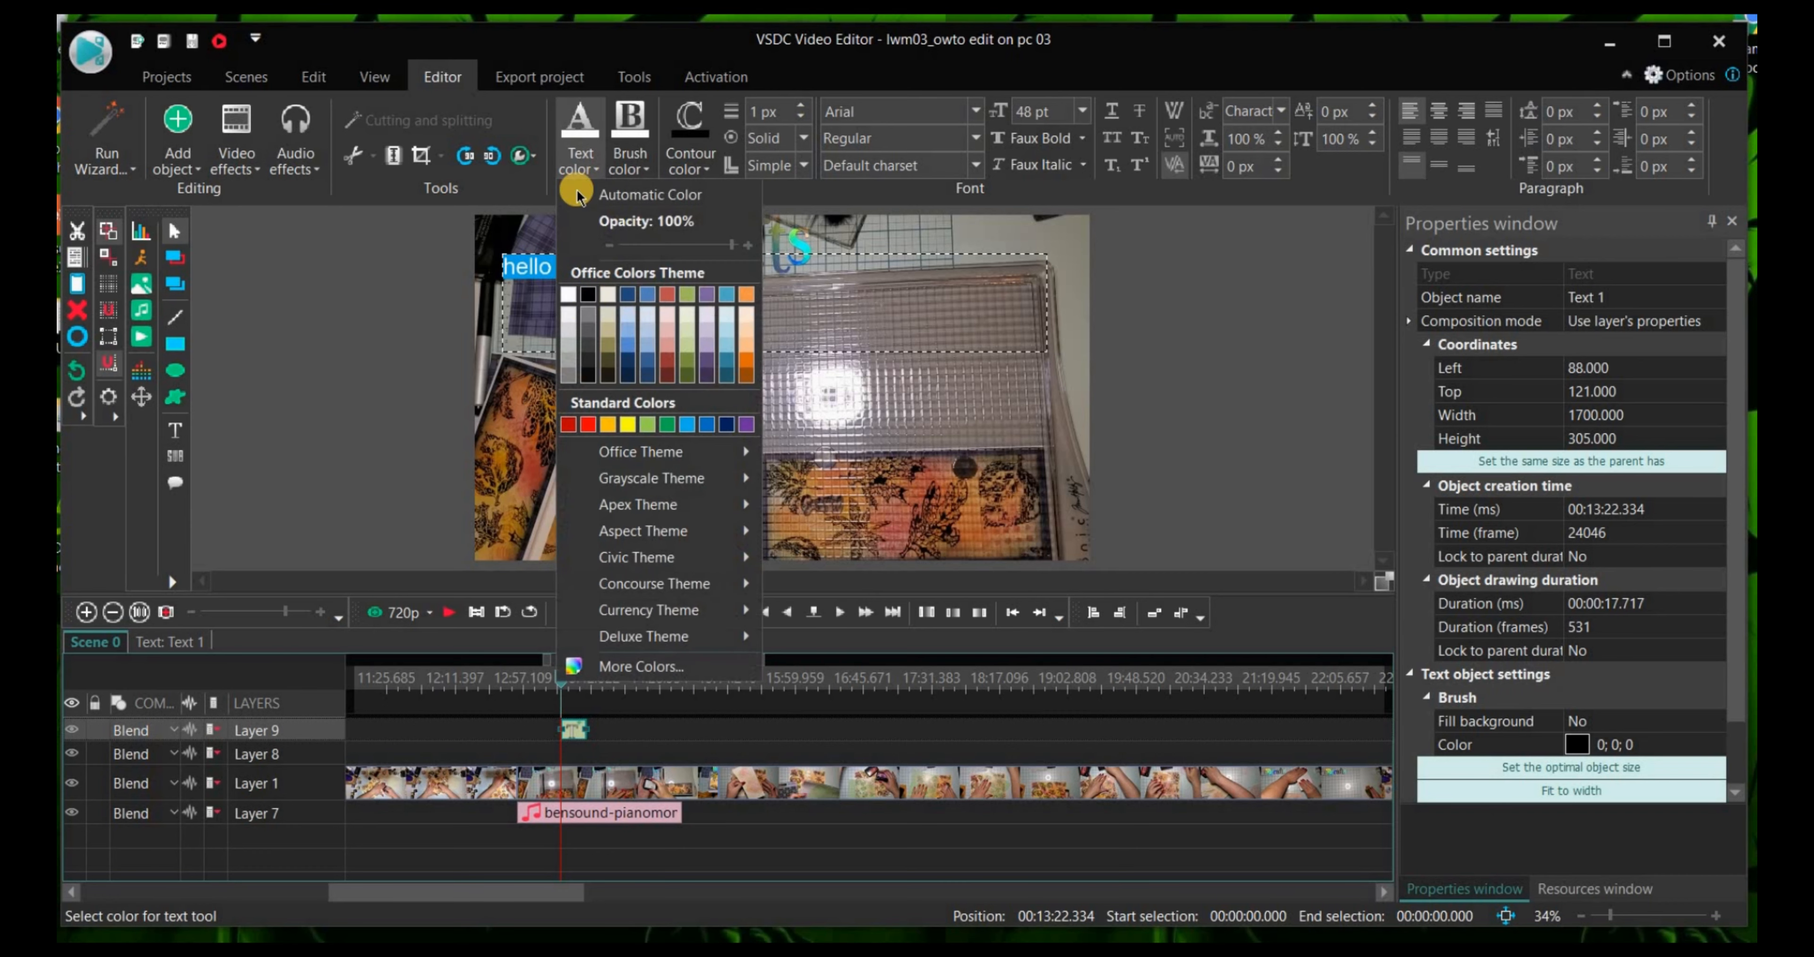
click(588, 424)
click(594, 397)
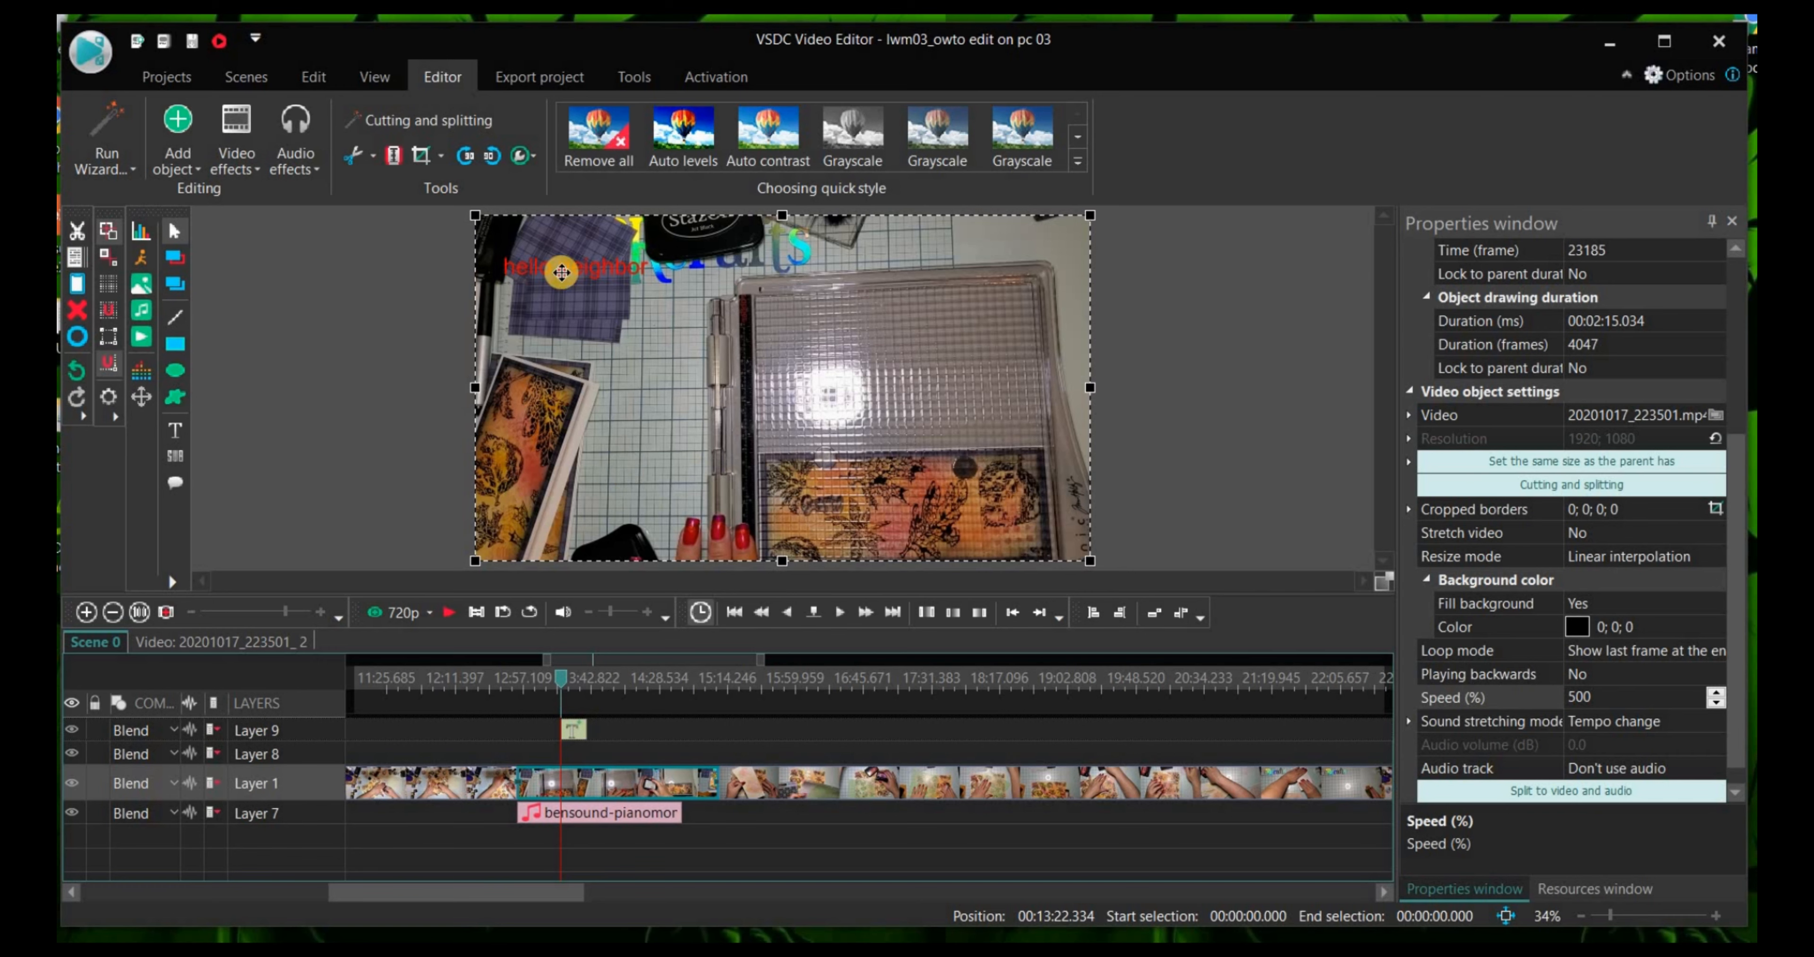
Step: Try olive green and light tan as colours for the whole text object and return it to standard red
click(561, 273)
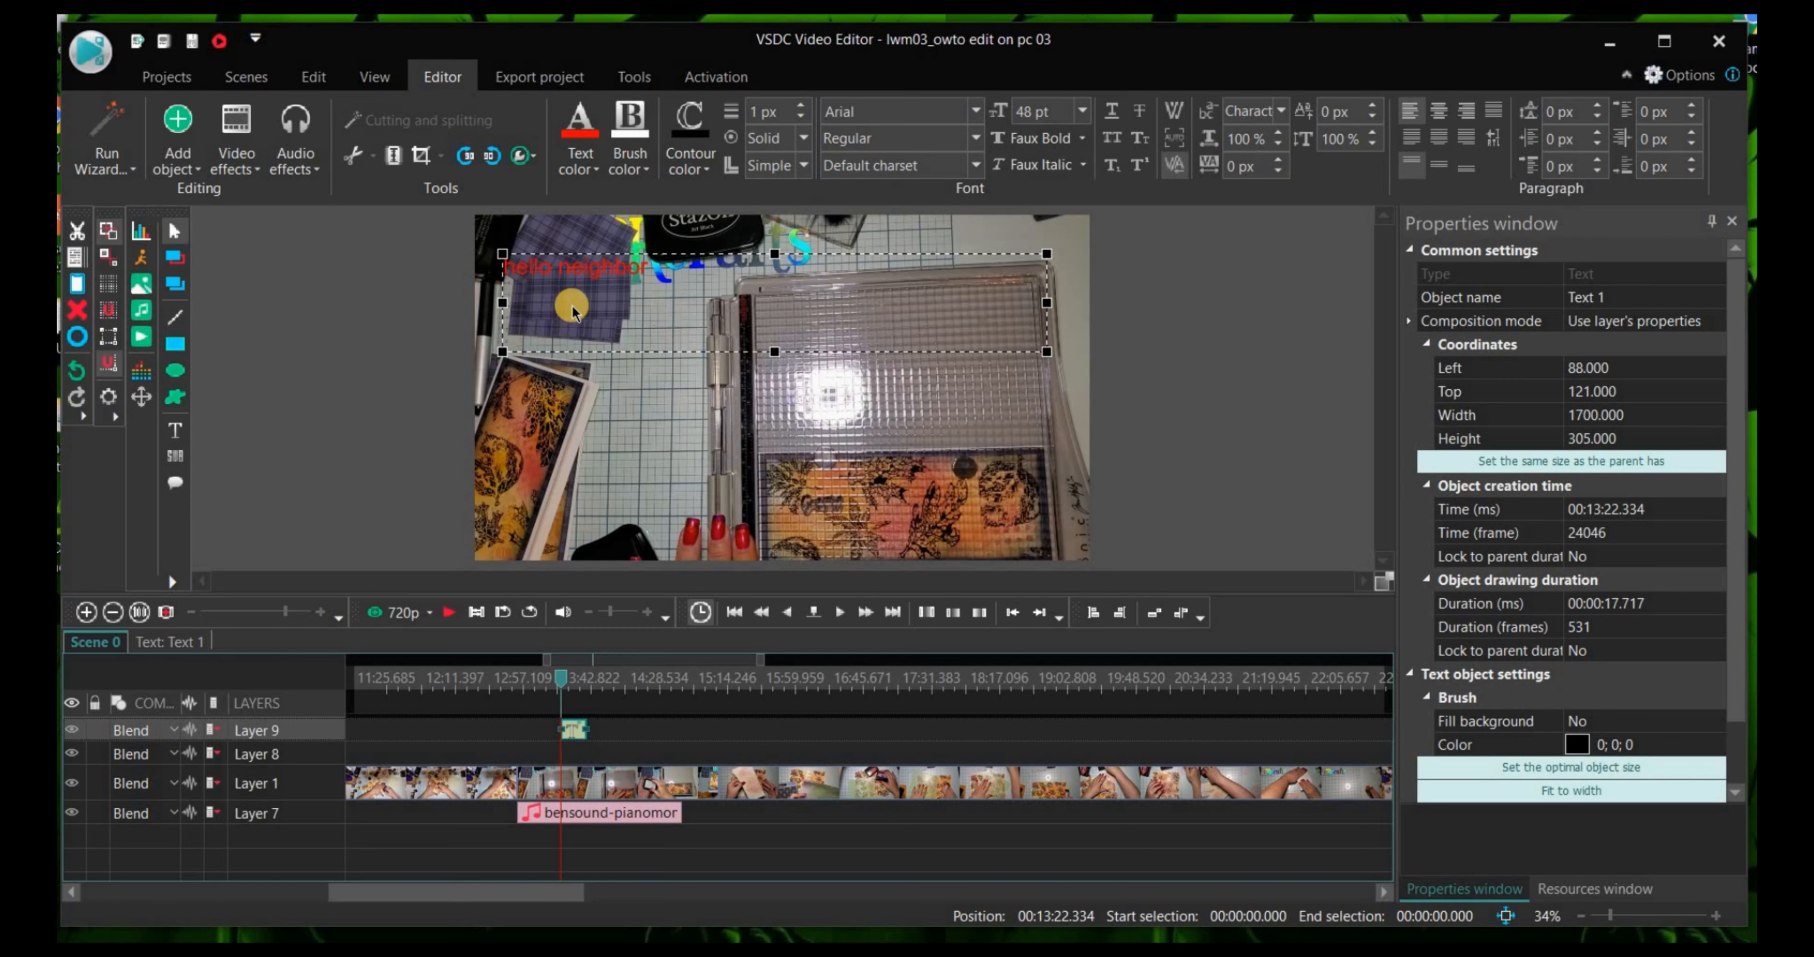
double_click(652, 260)
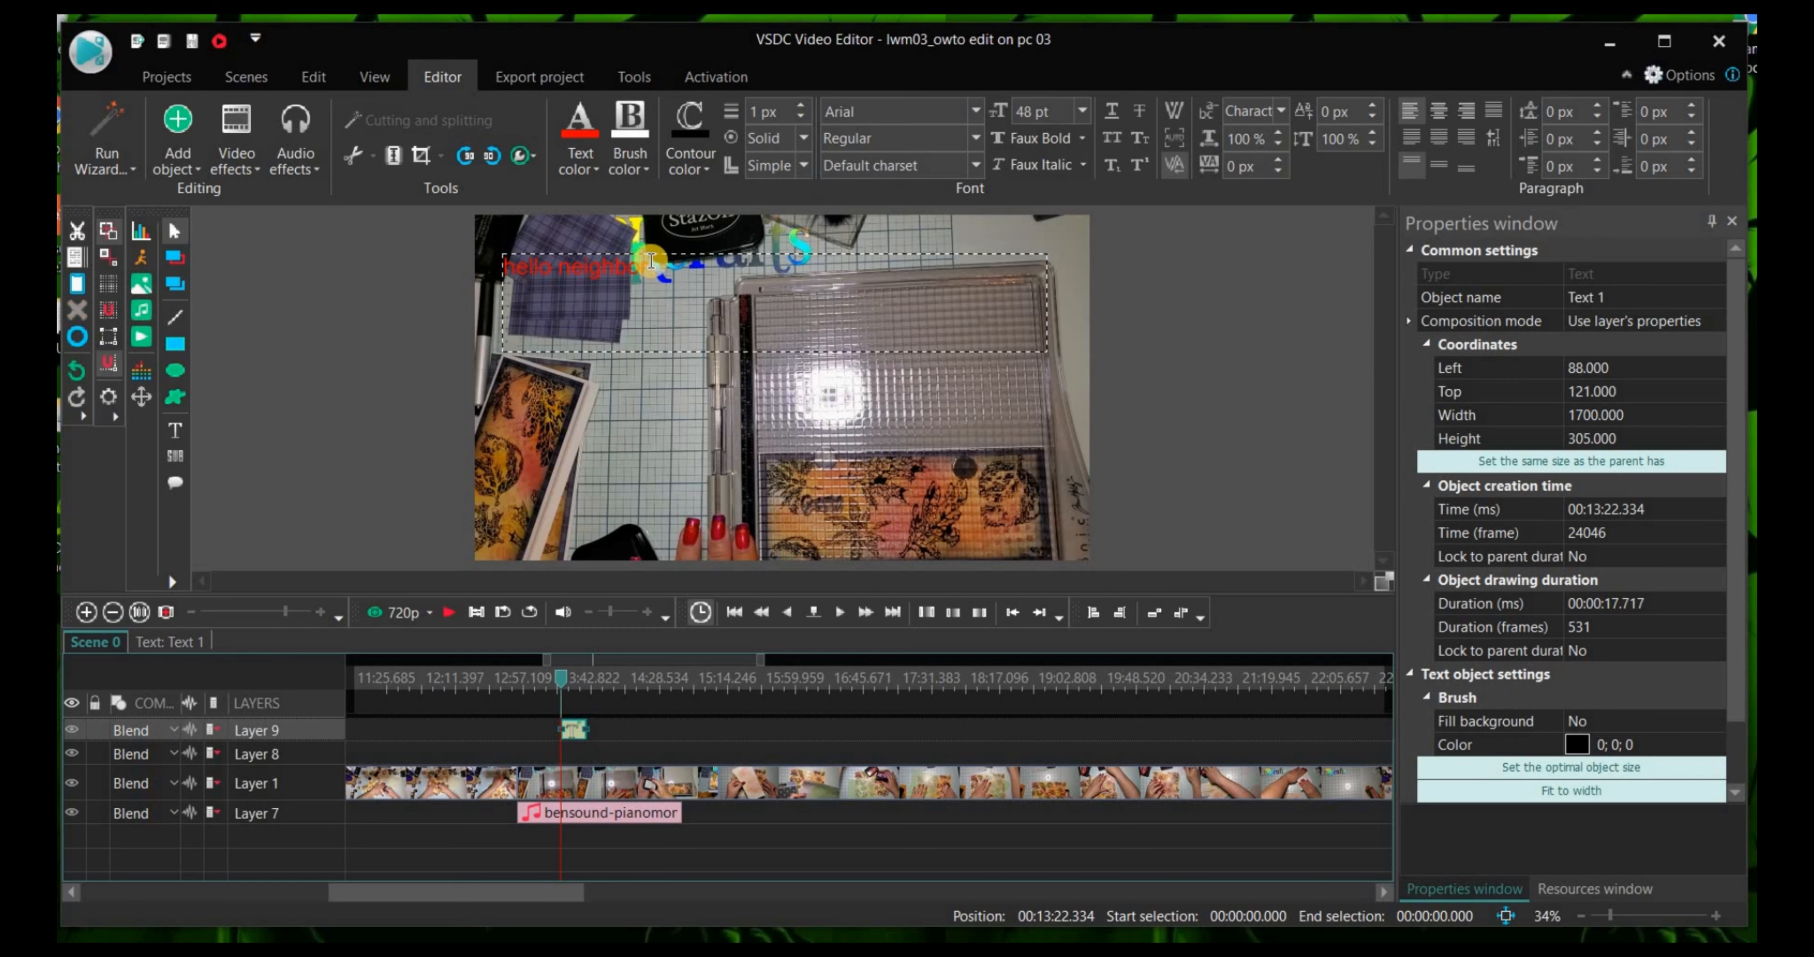
drag(655, 274, 479, 279)
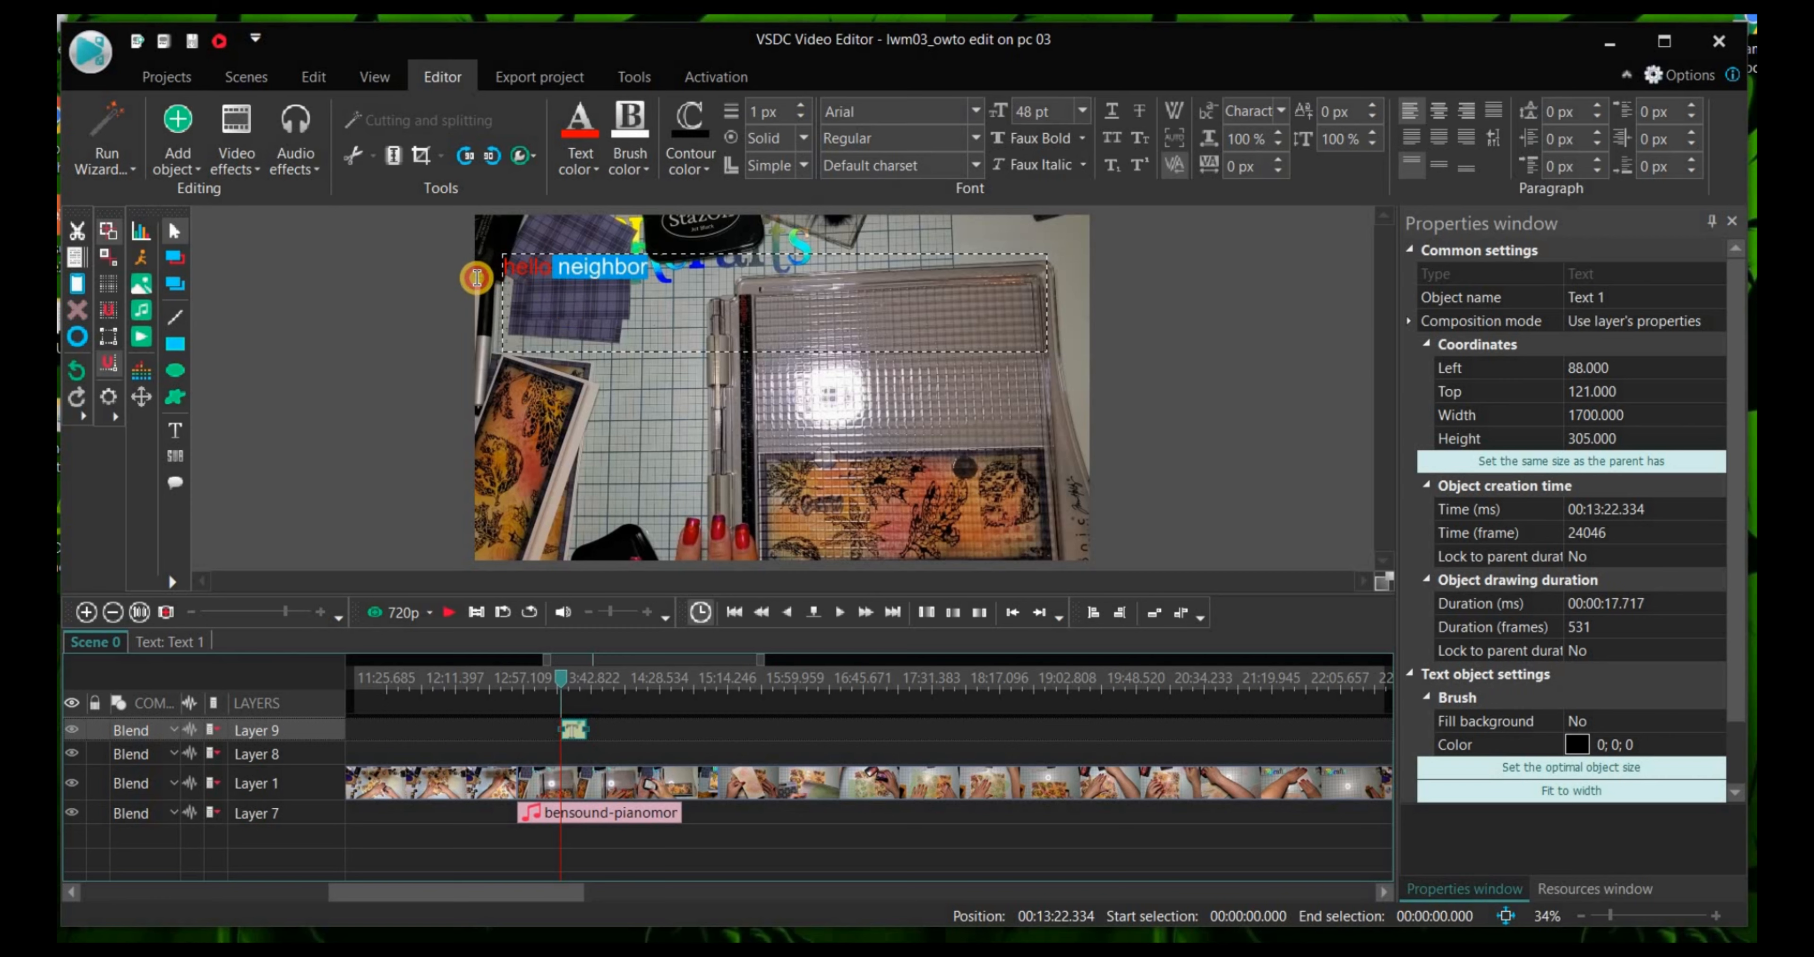
click(645, 418)
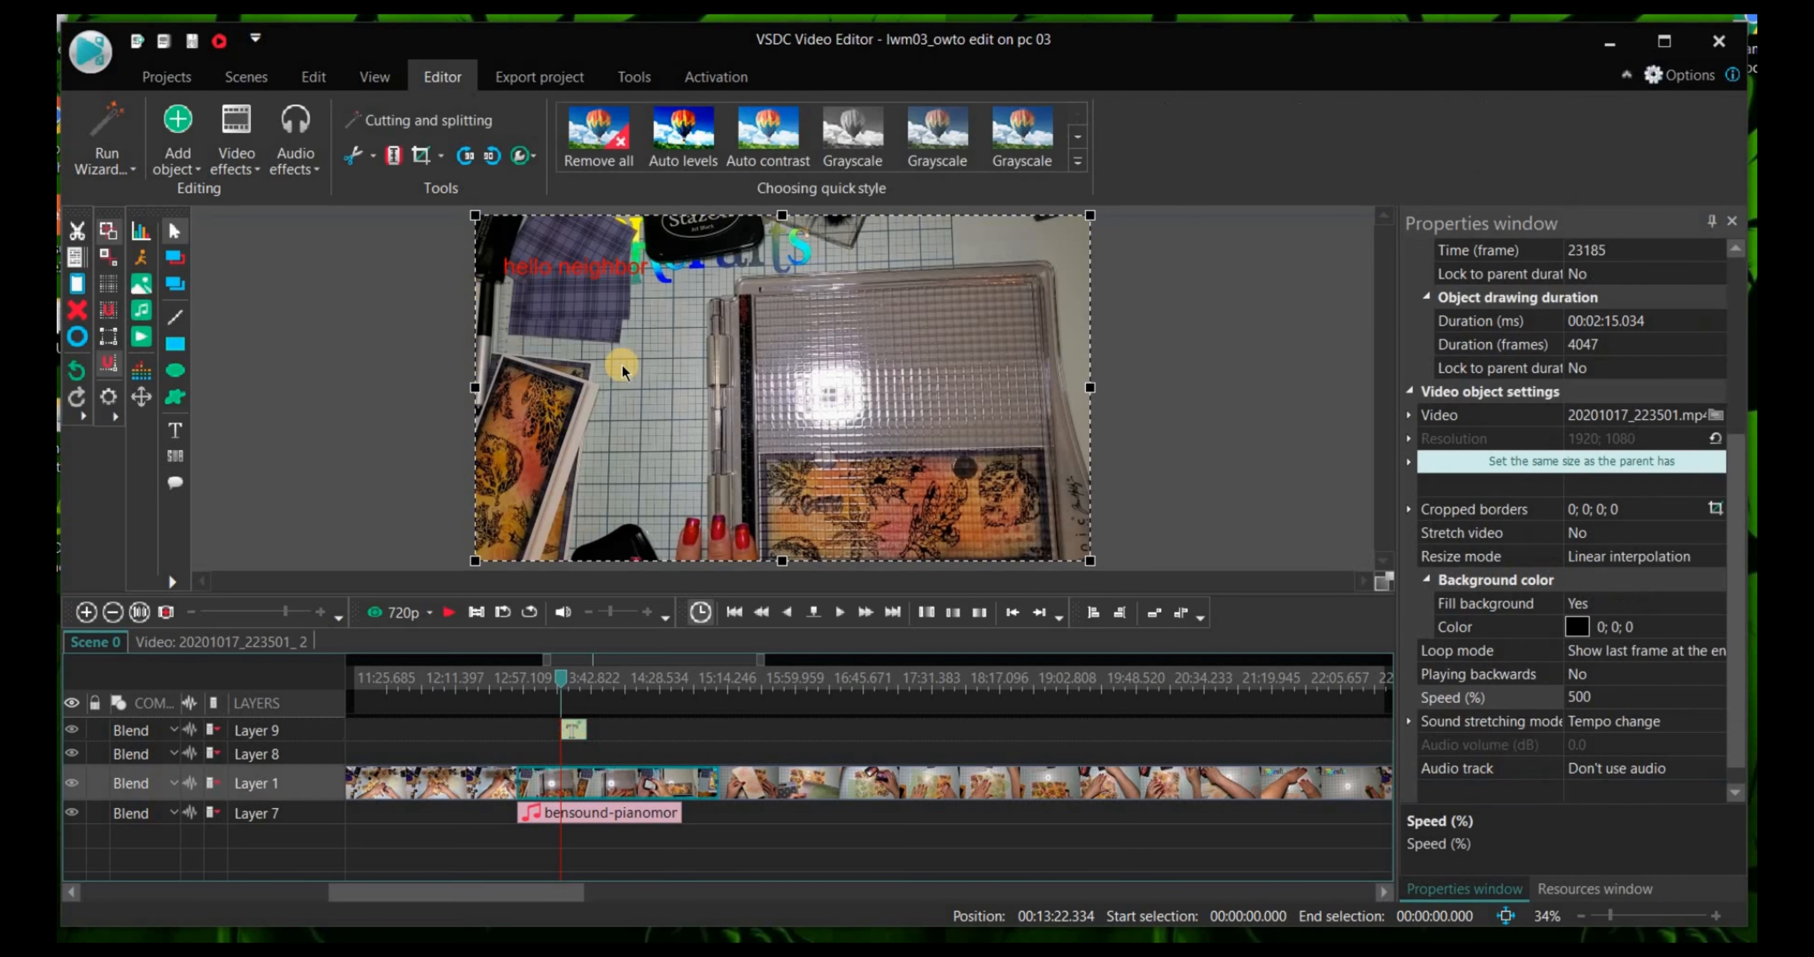
click(553, 271)
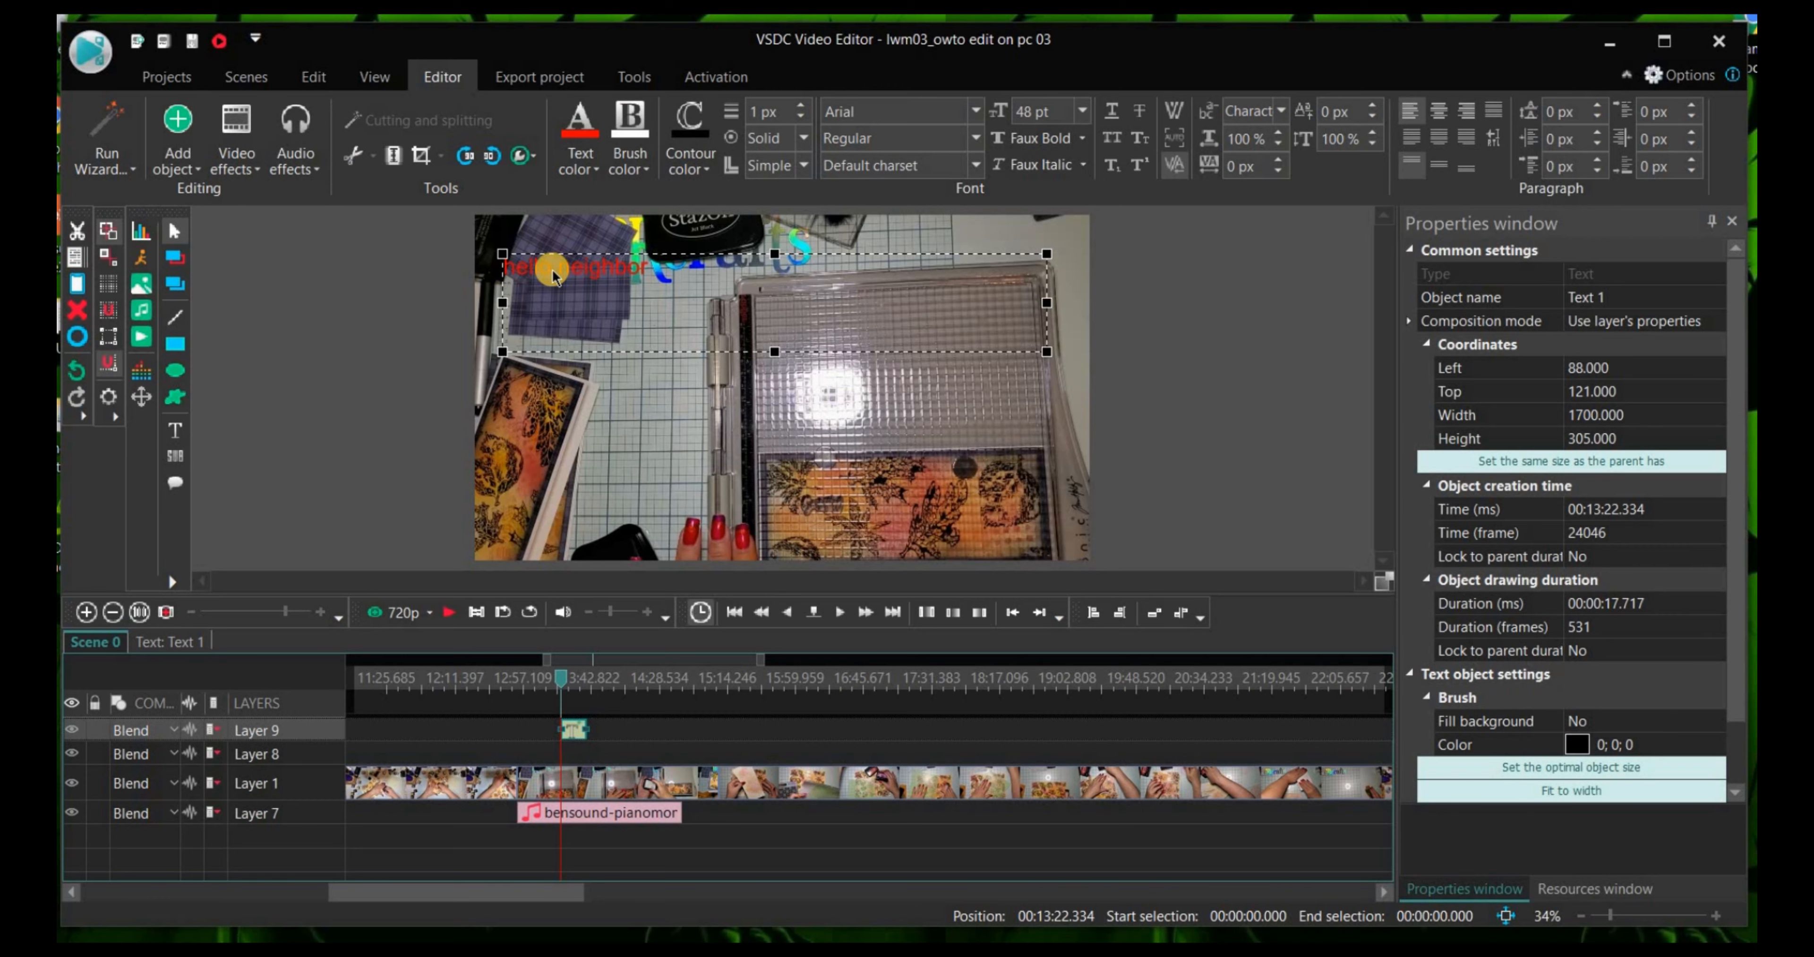
click(580, 167)
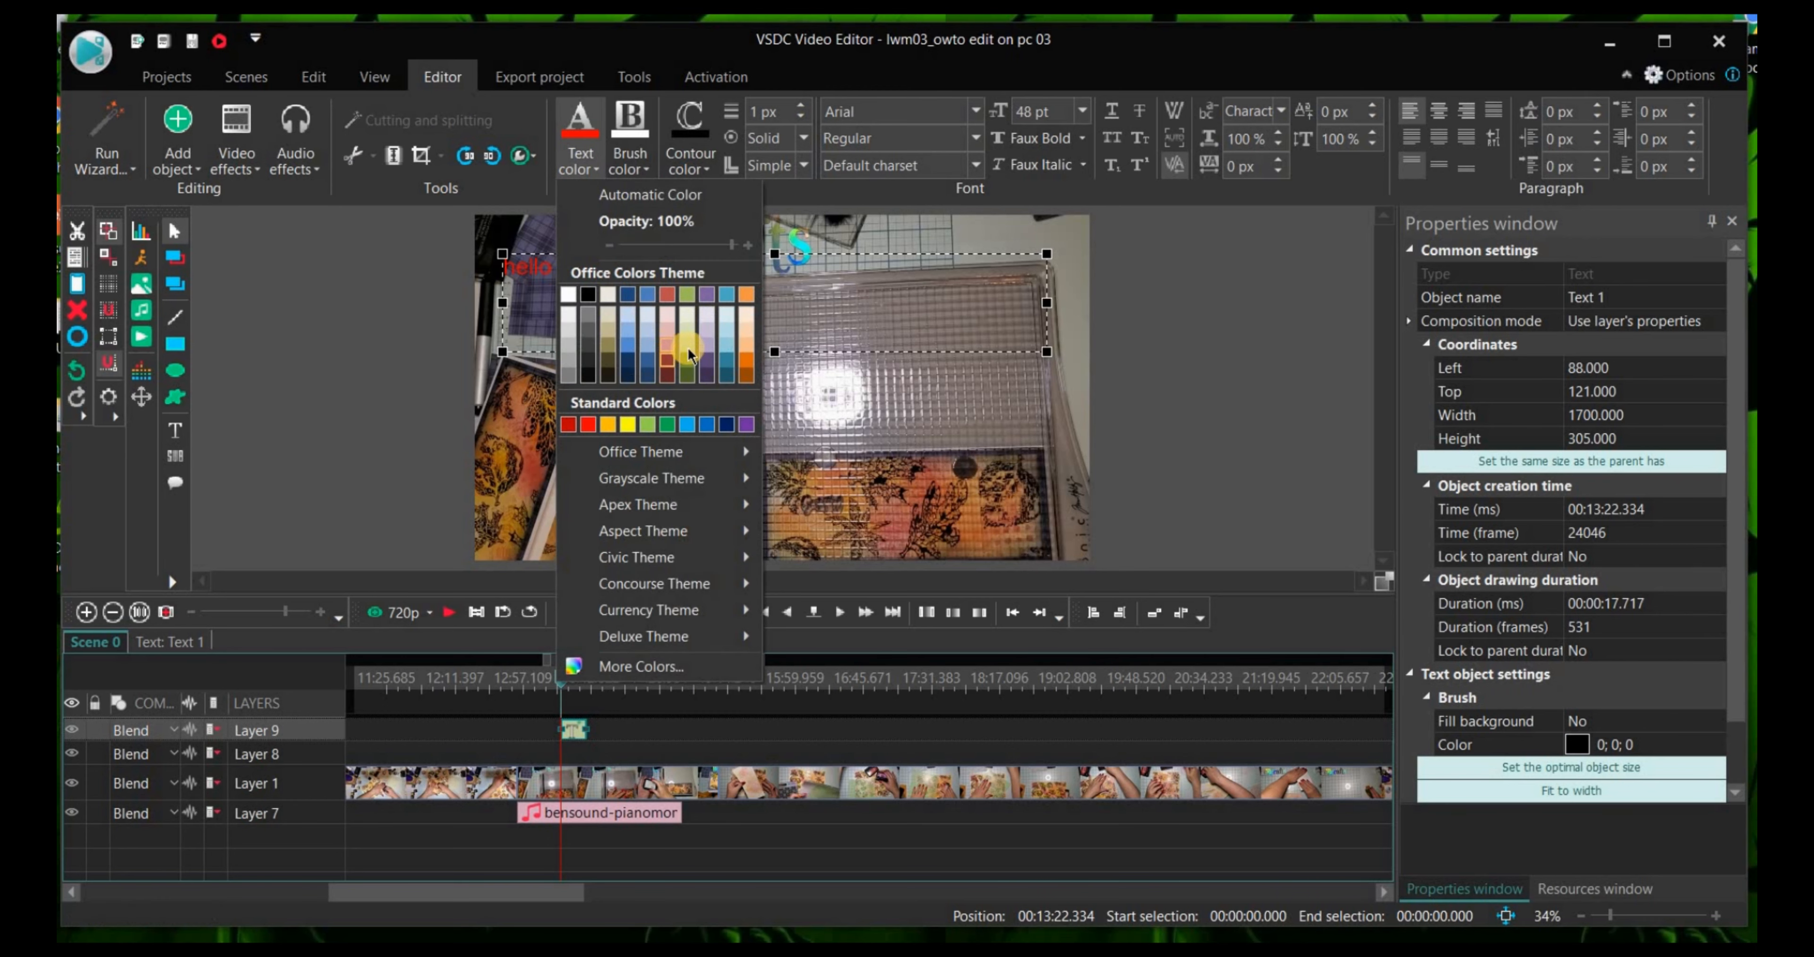
click(687, 349)
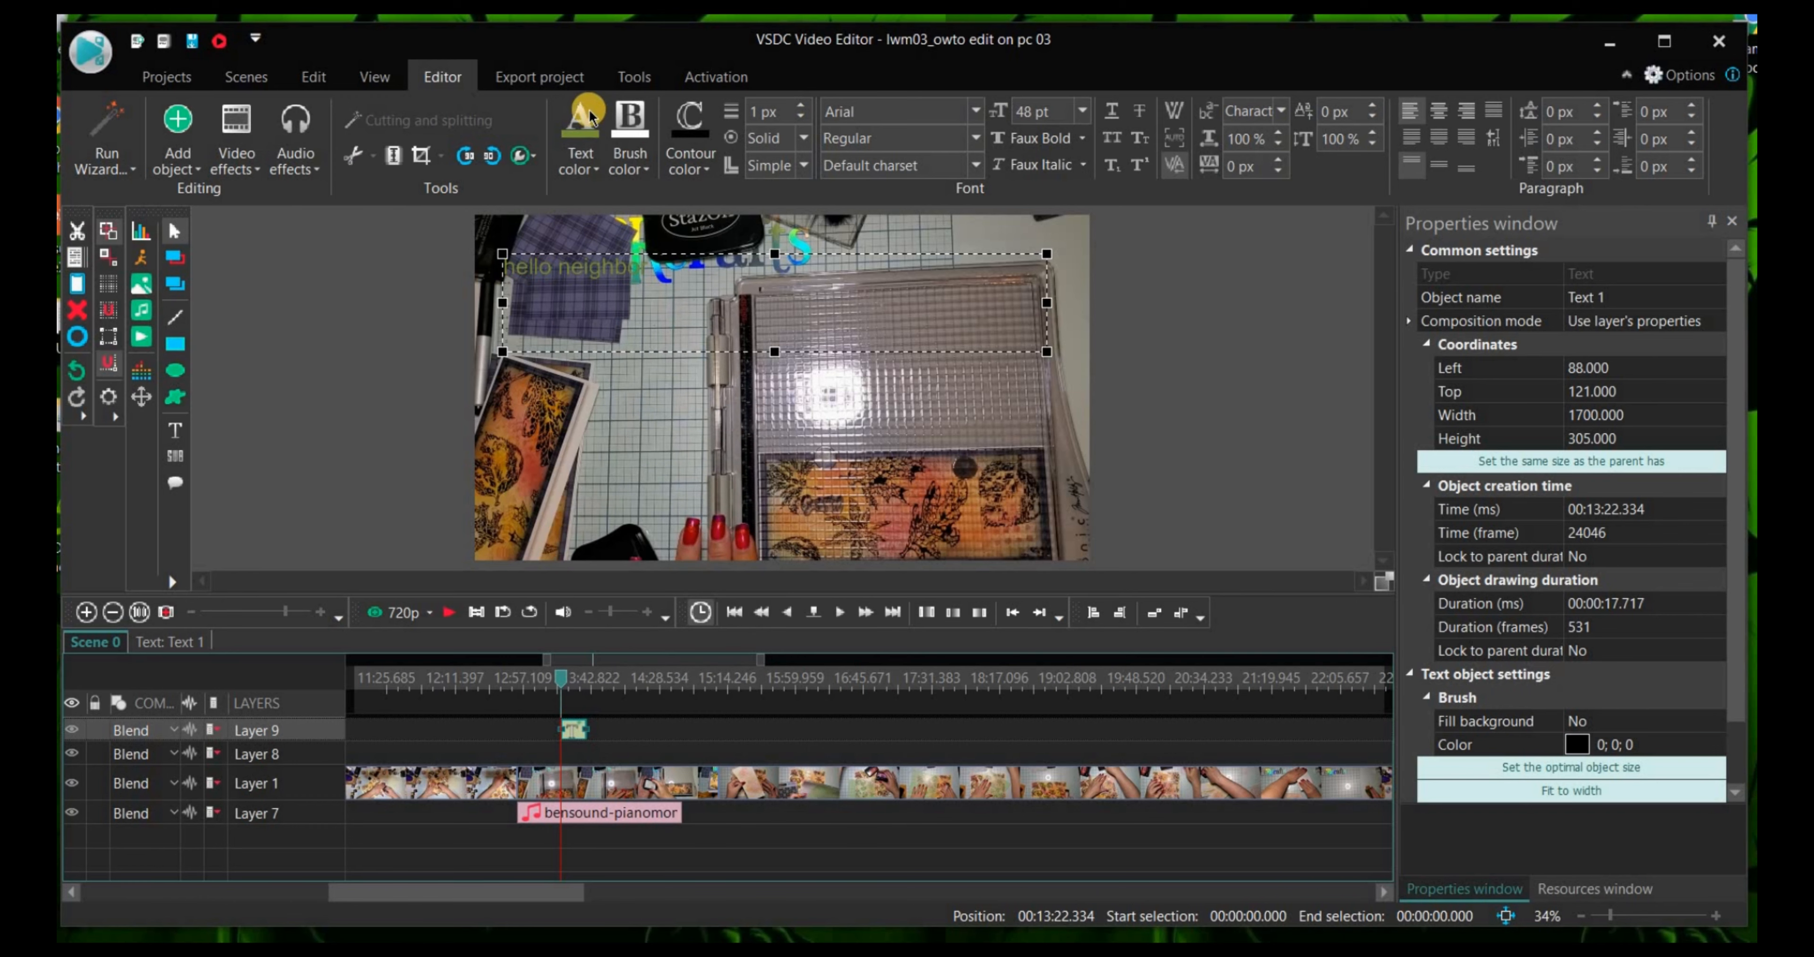
click(581, 162)
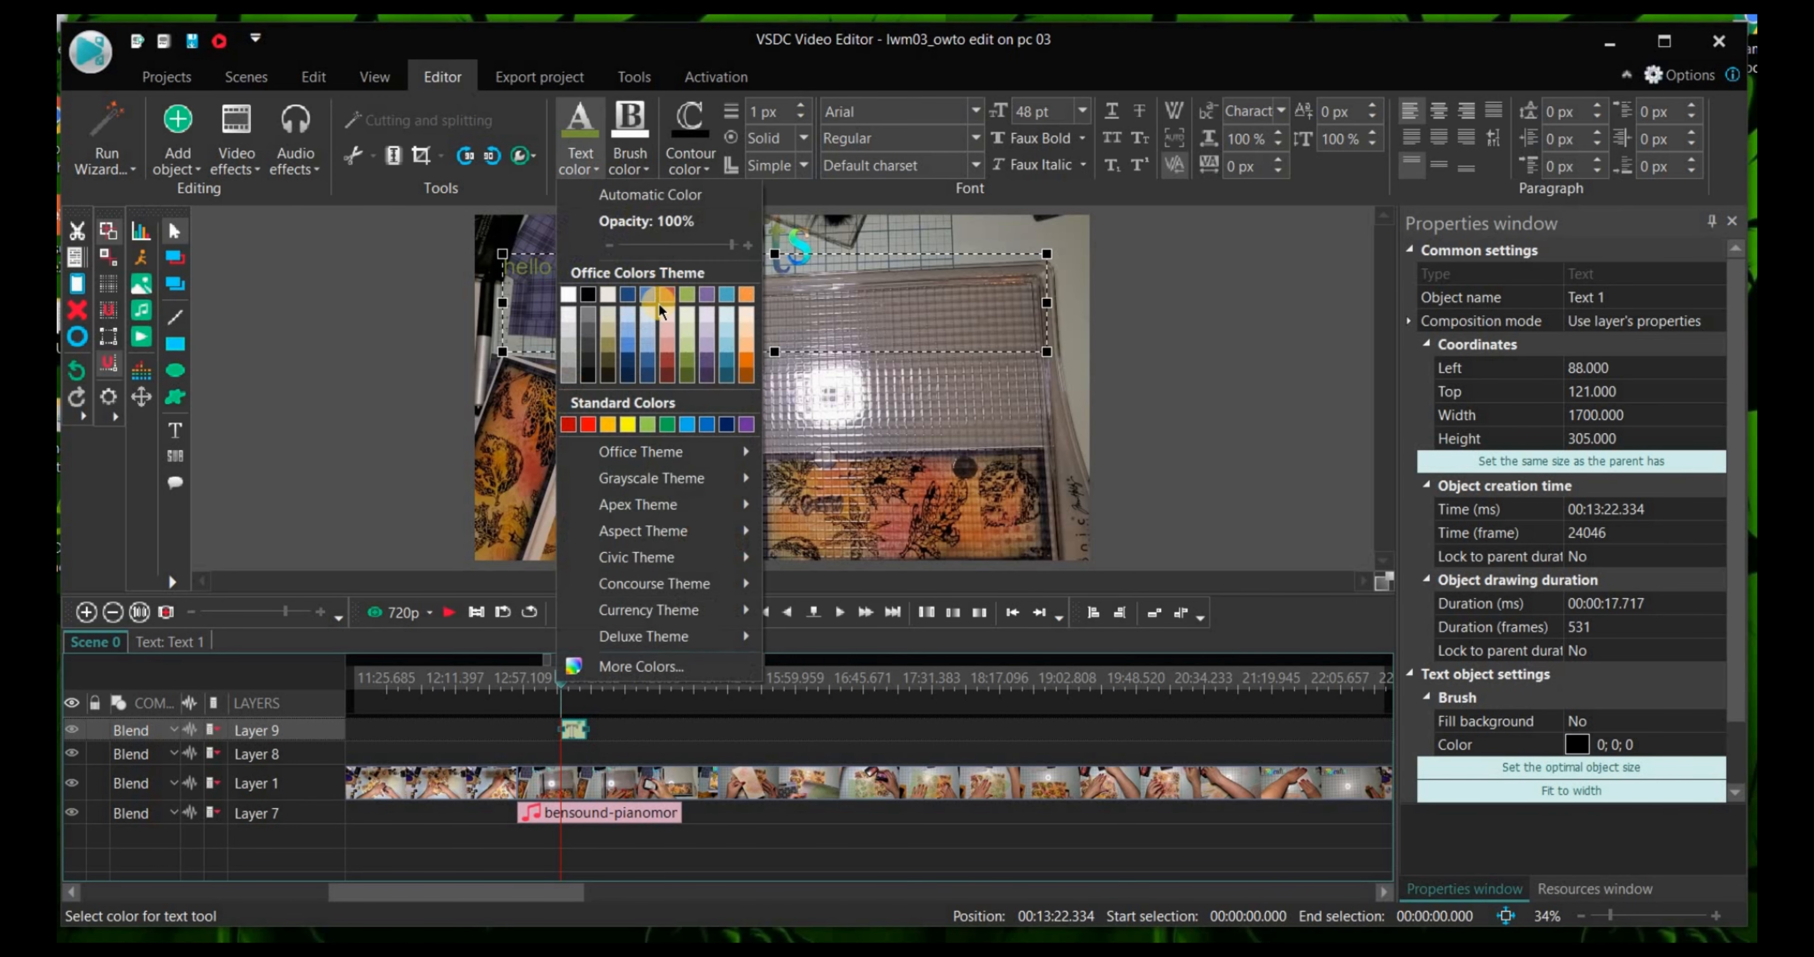
click(611, 318)
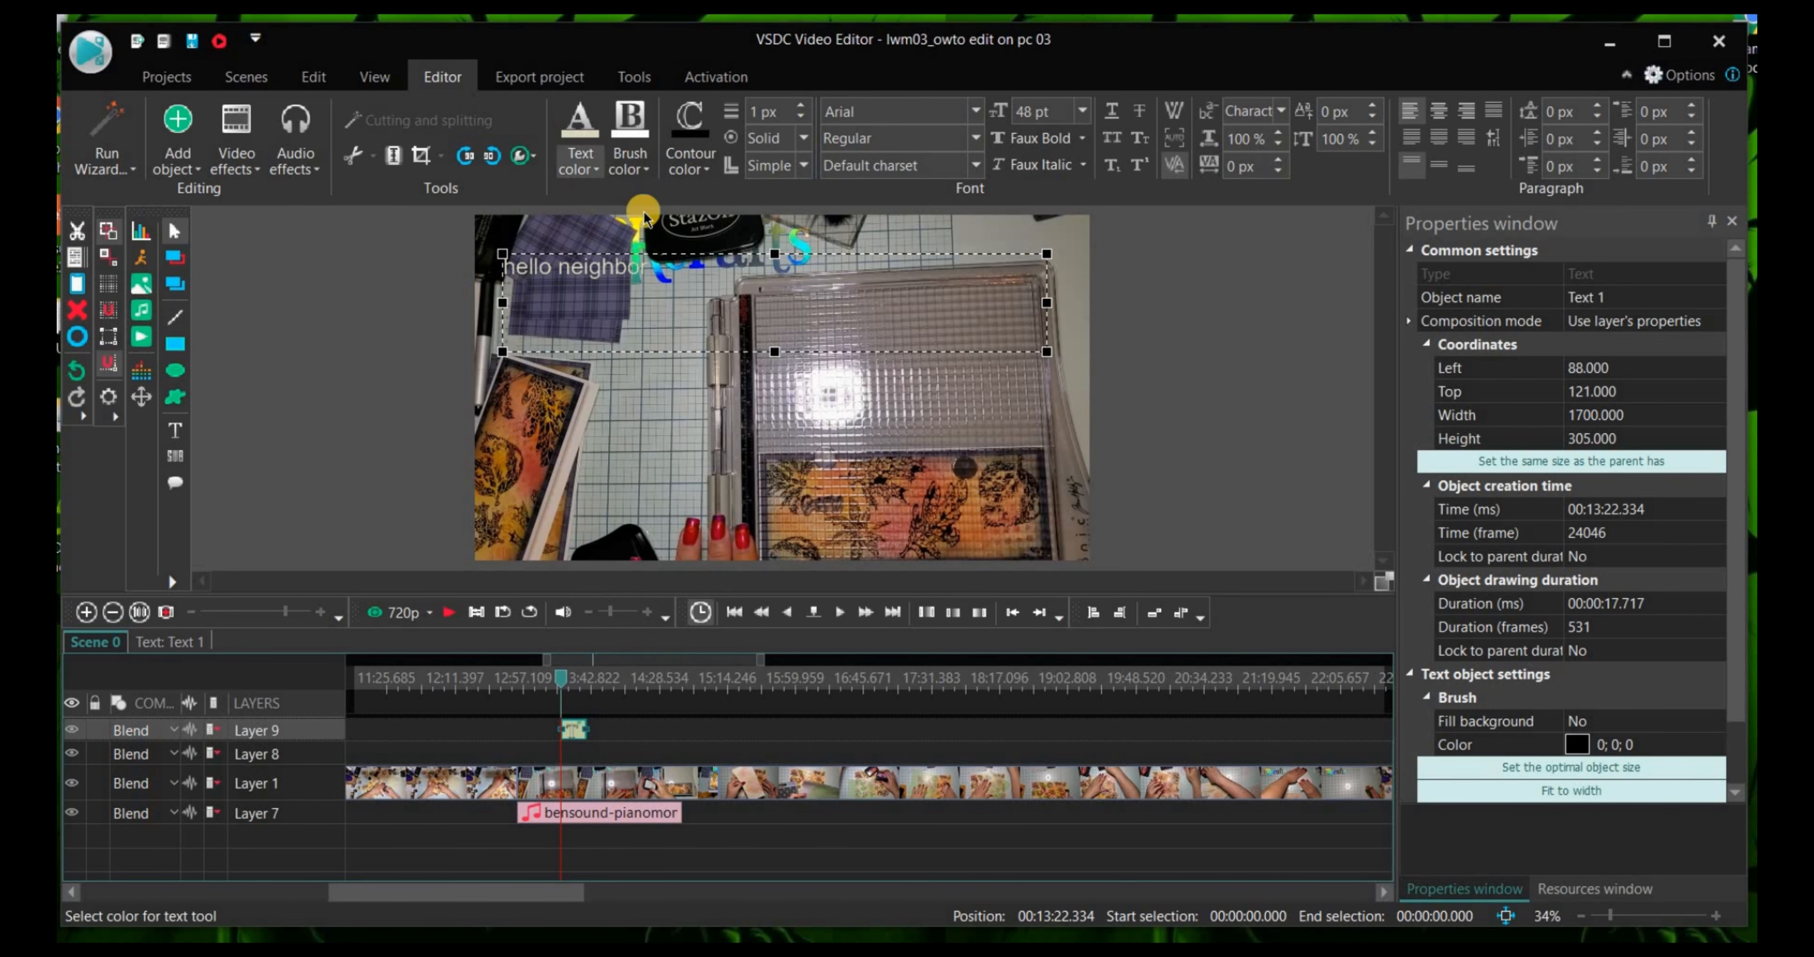
click(590, 171)
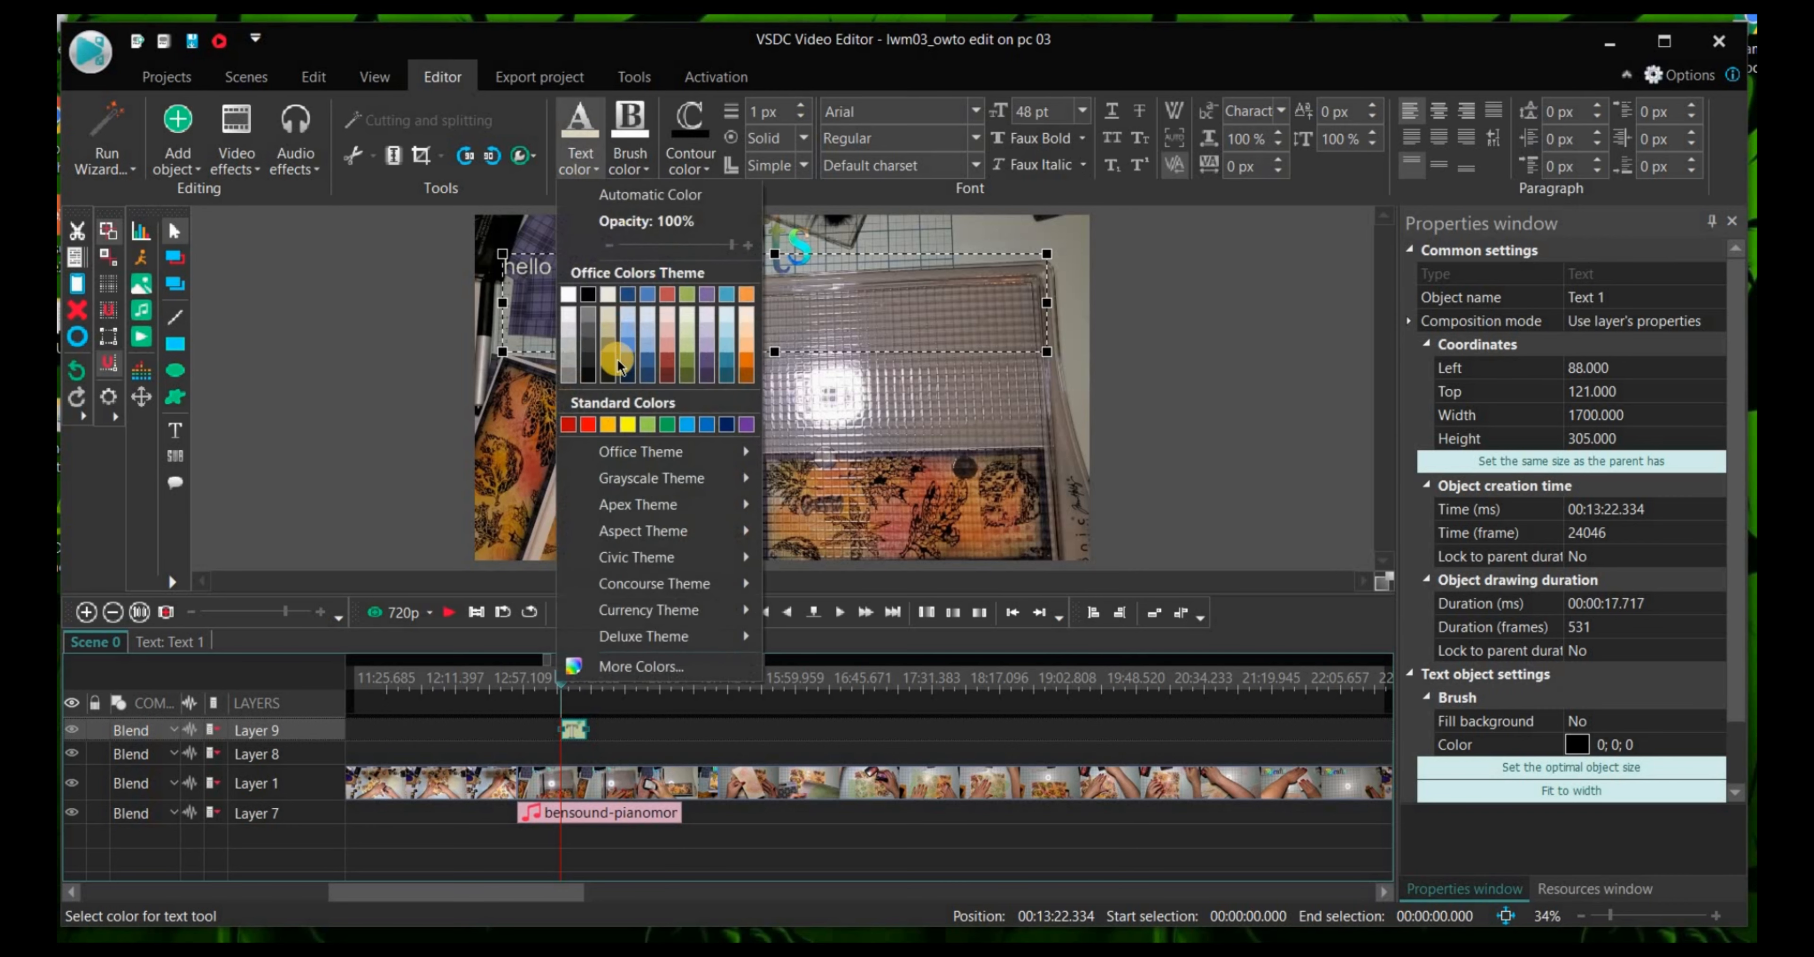
click(585, 427)
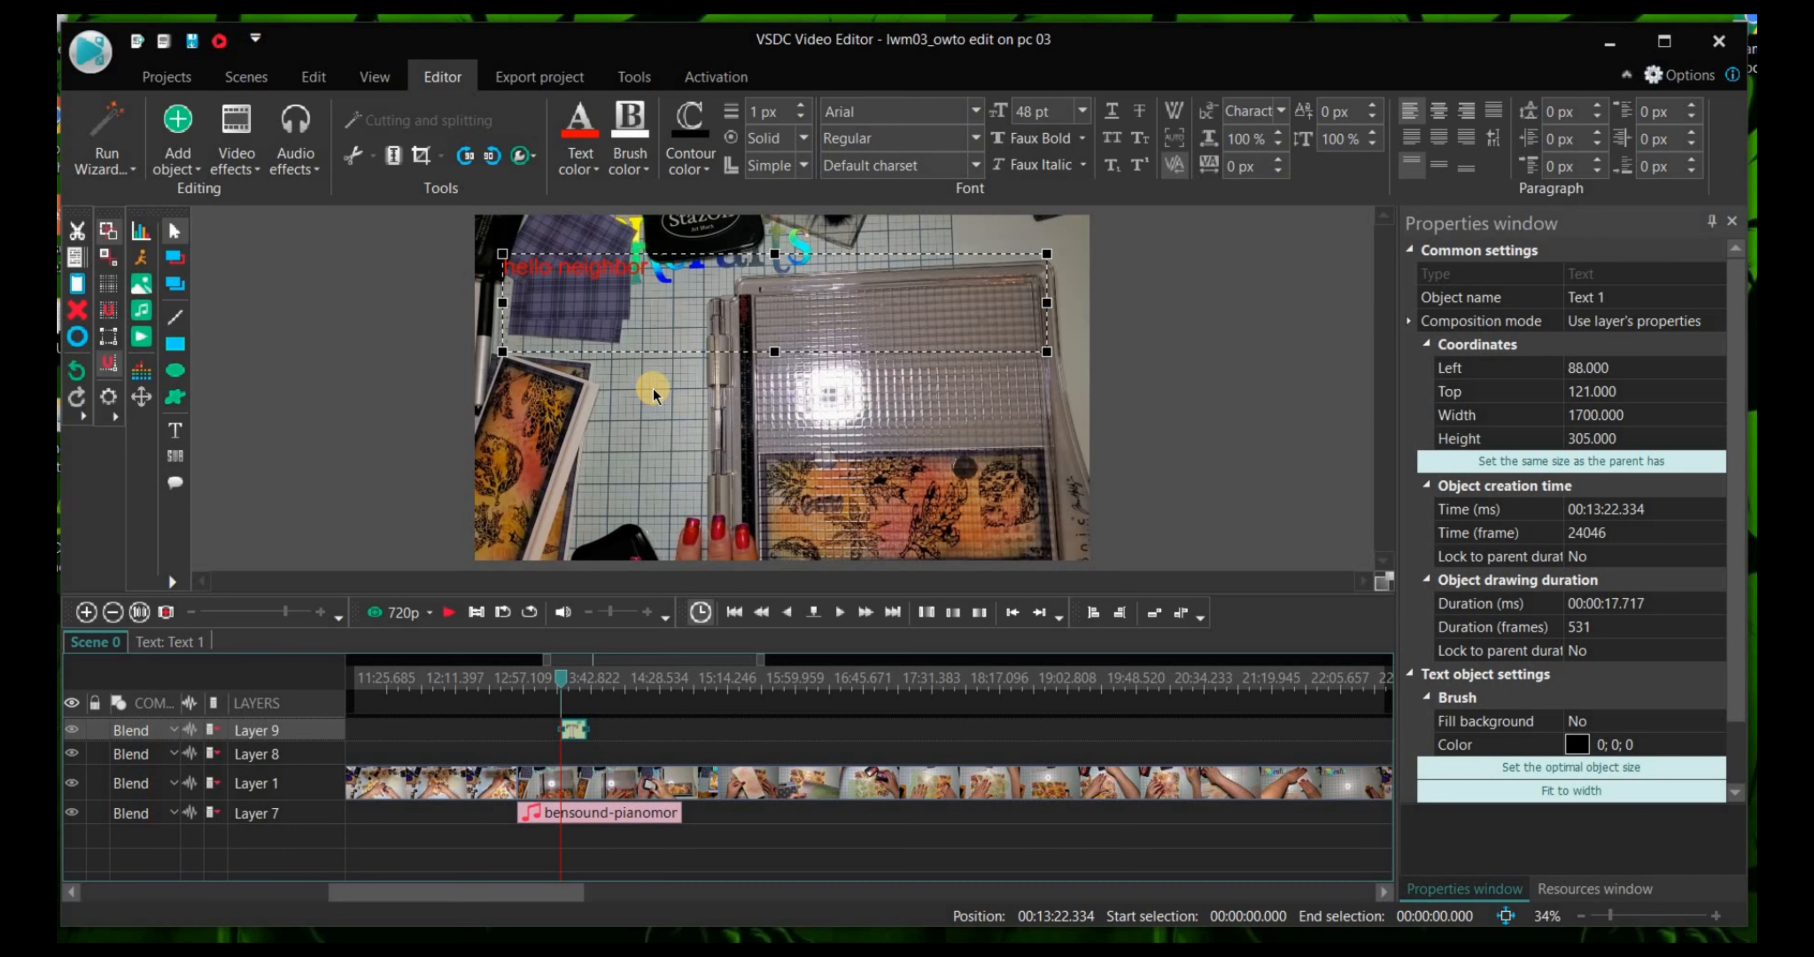
Step: Set the "hello neighbor" text to the Eras Bold ITC font at 120 pt
click(977, 113)
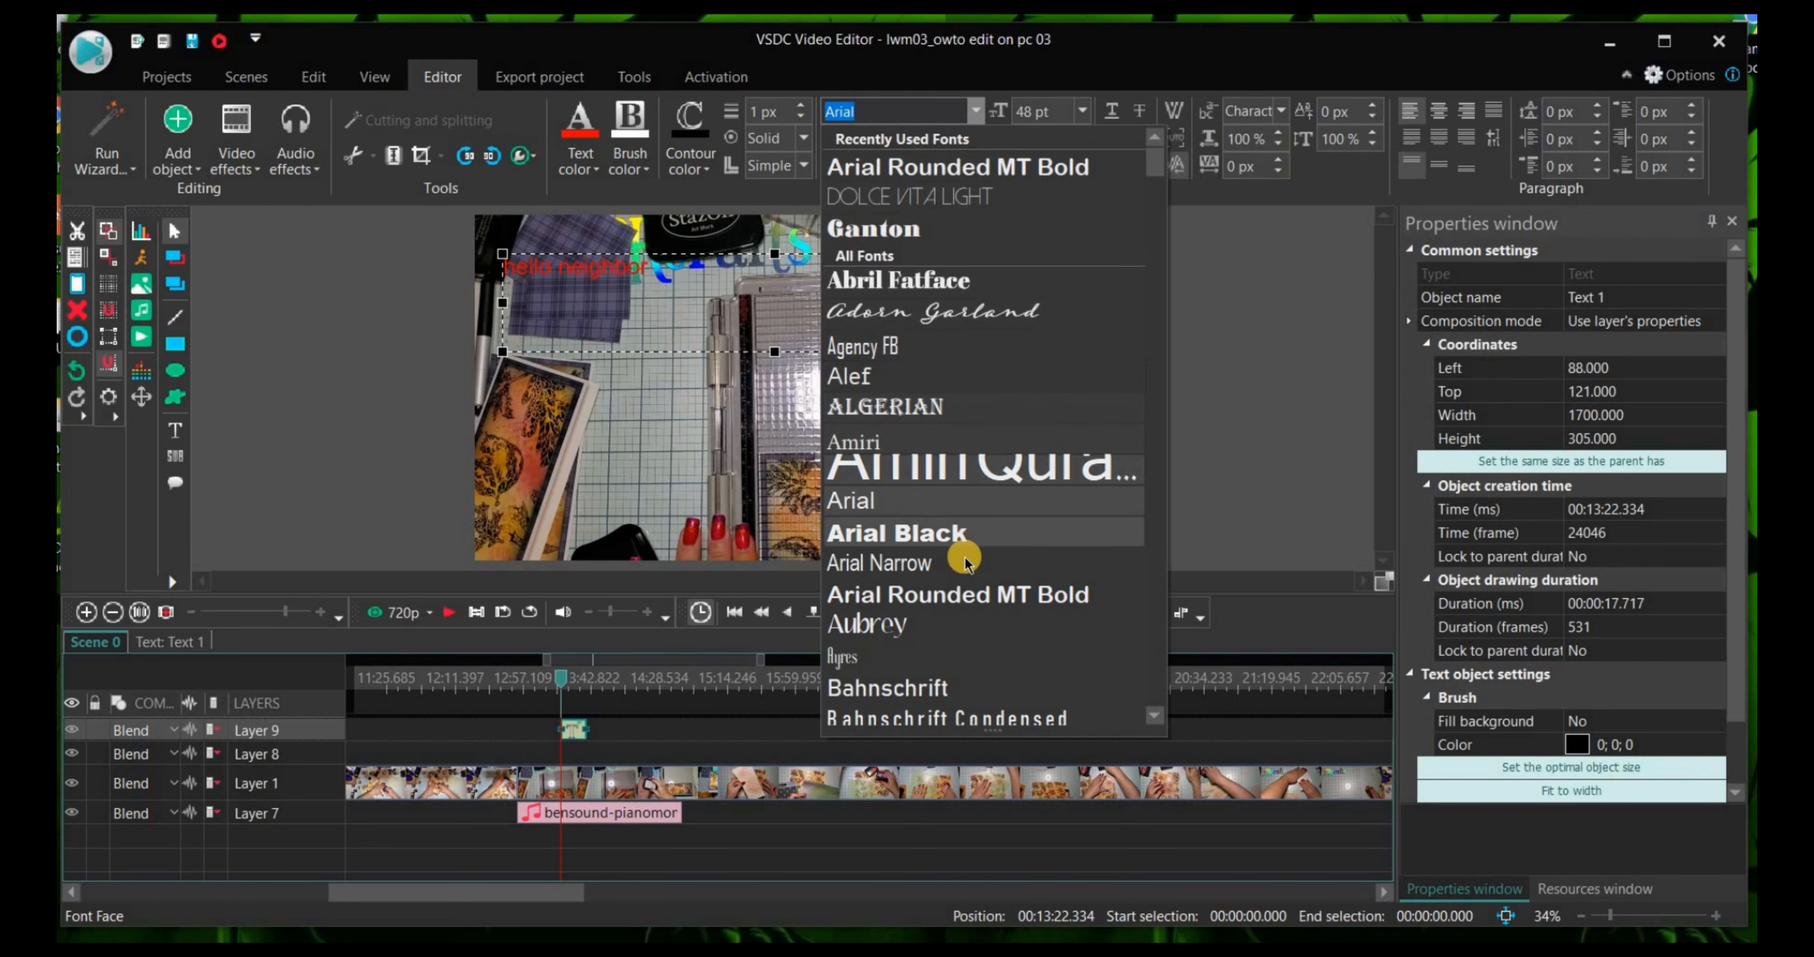
scroll(956, 693, down, 6)
scroll(956, 690, down, 15)
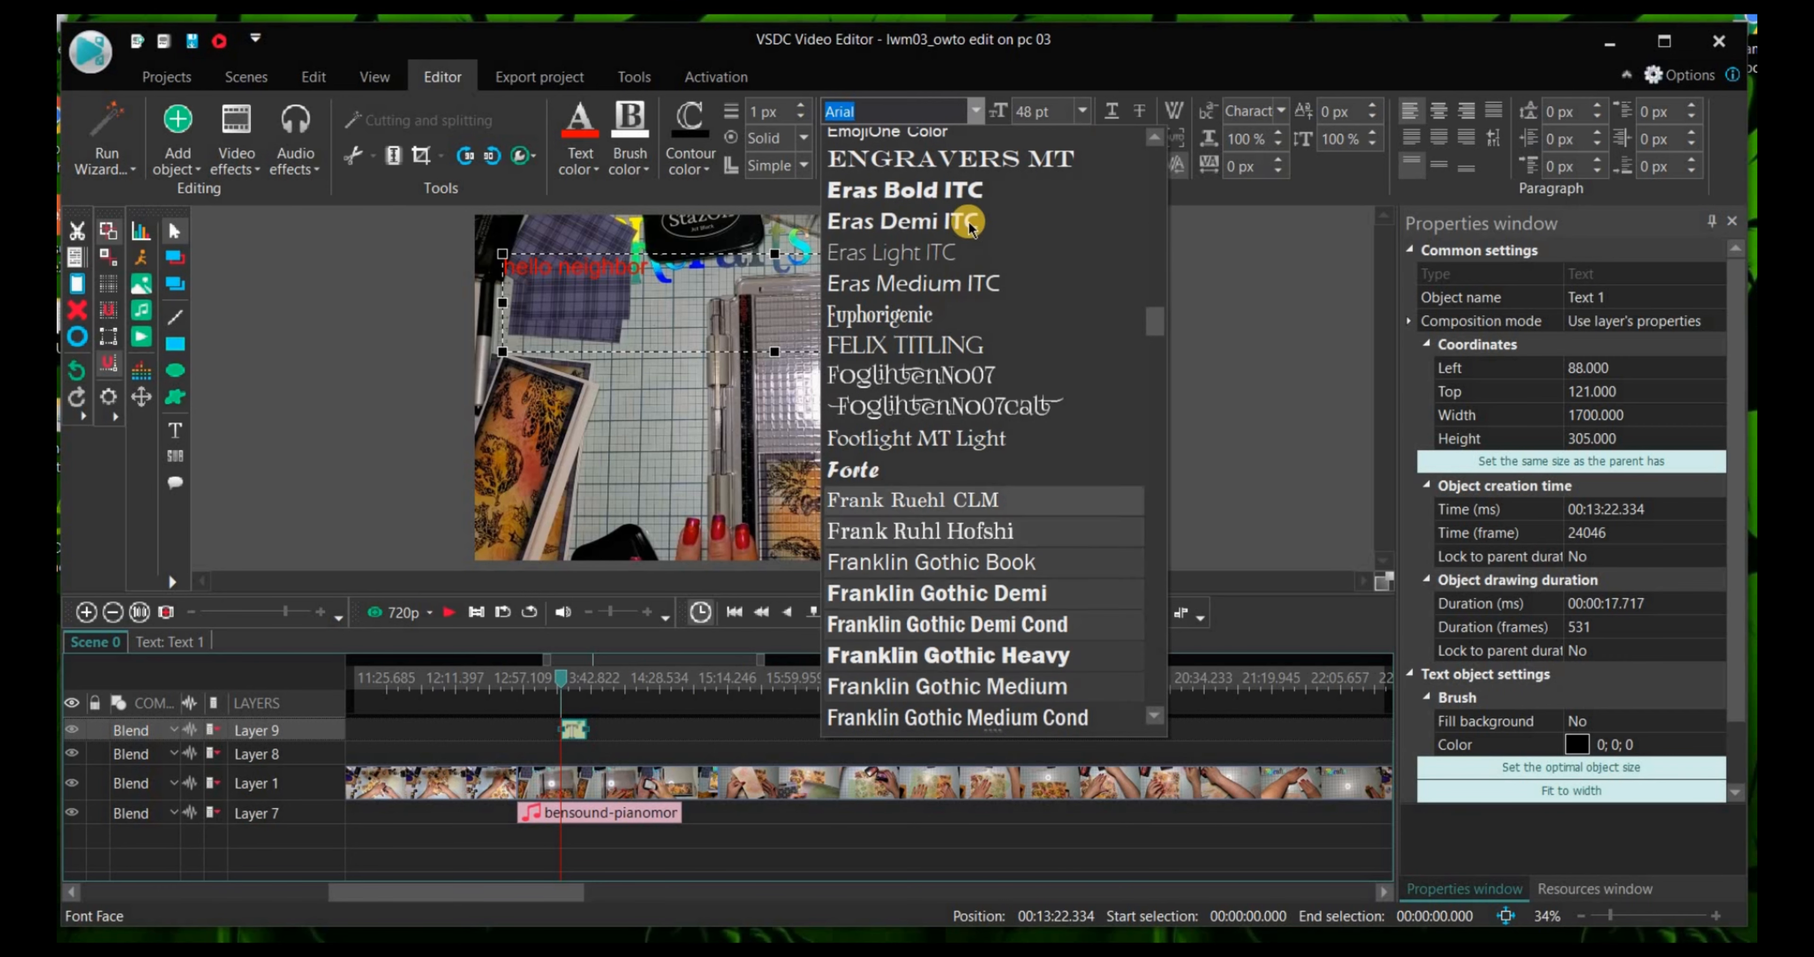
click(967, 183)
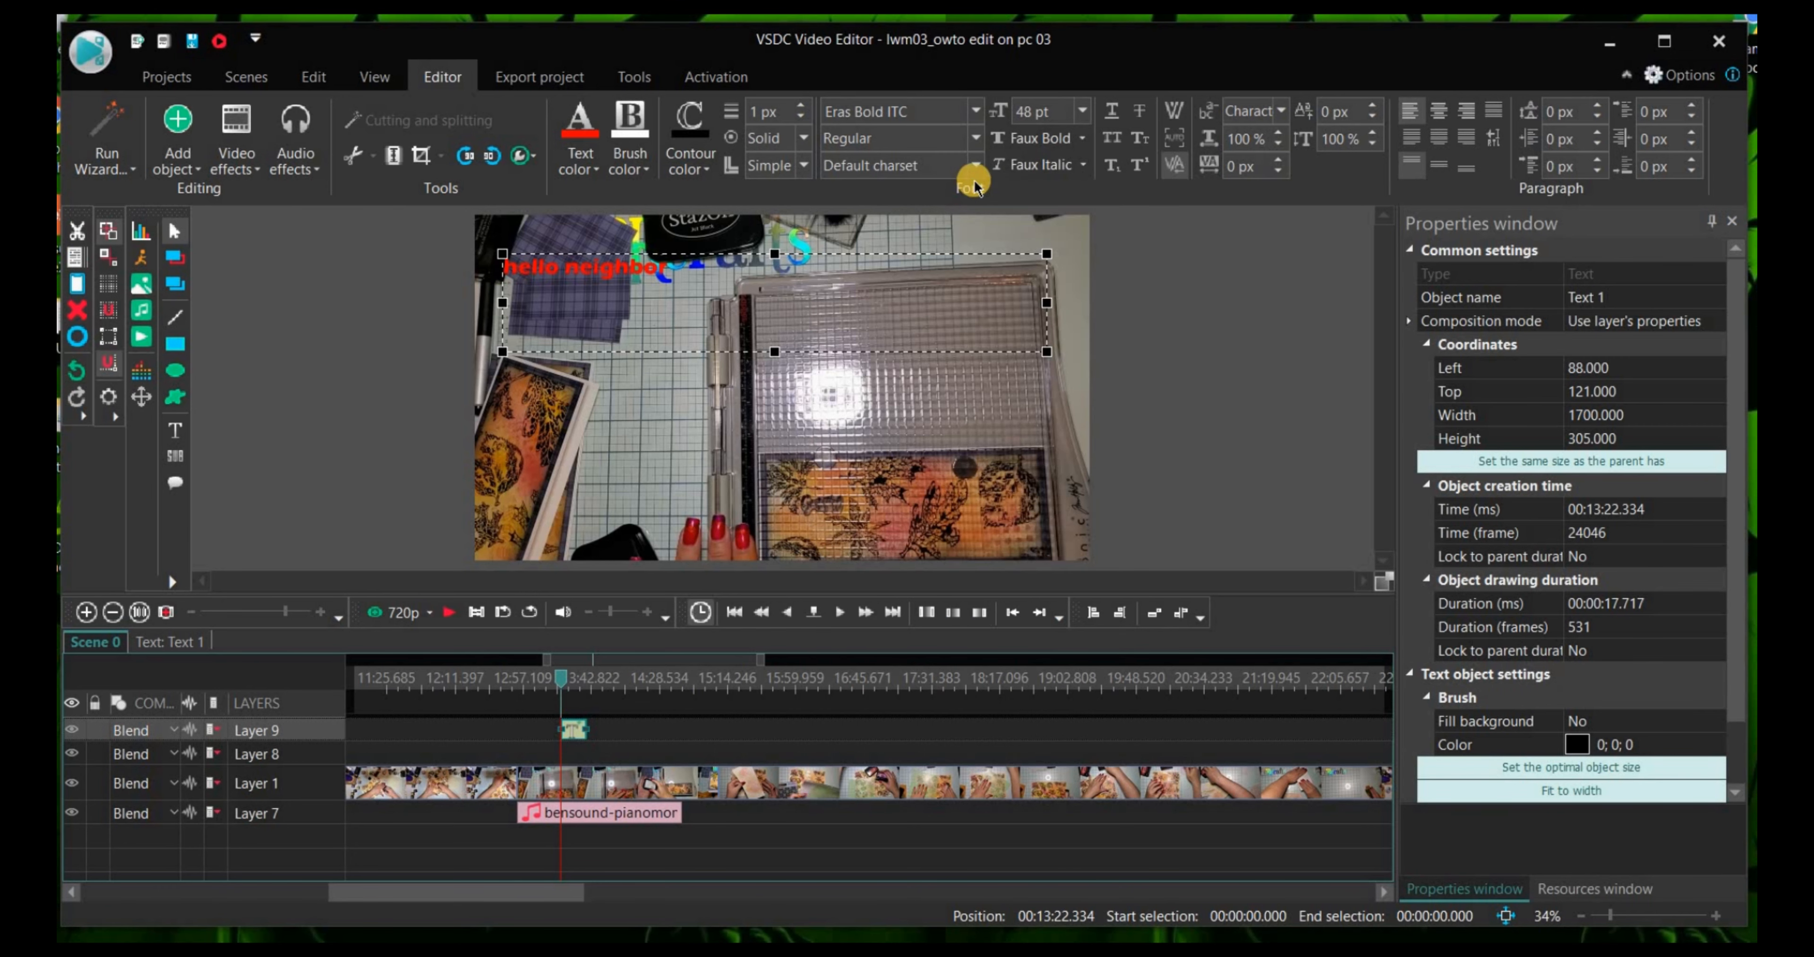
click(1079, 111)
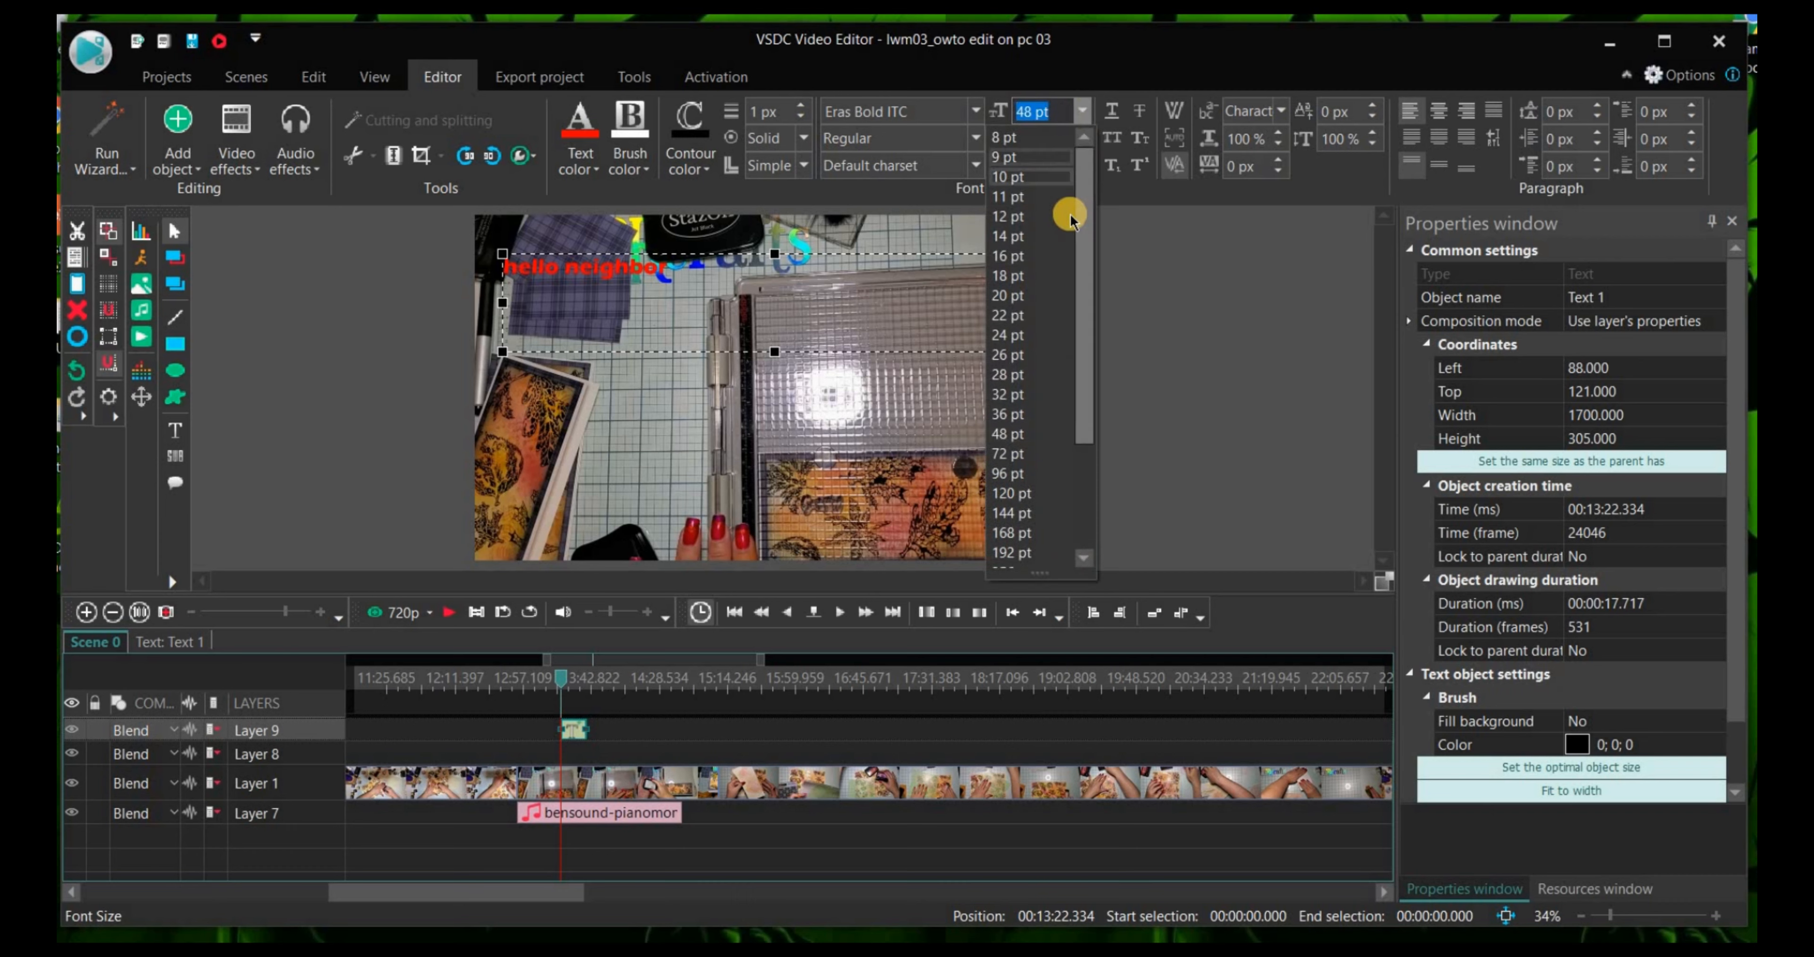
click(1034, 494)
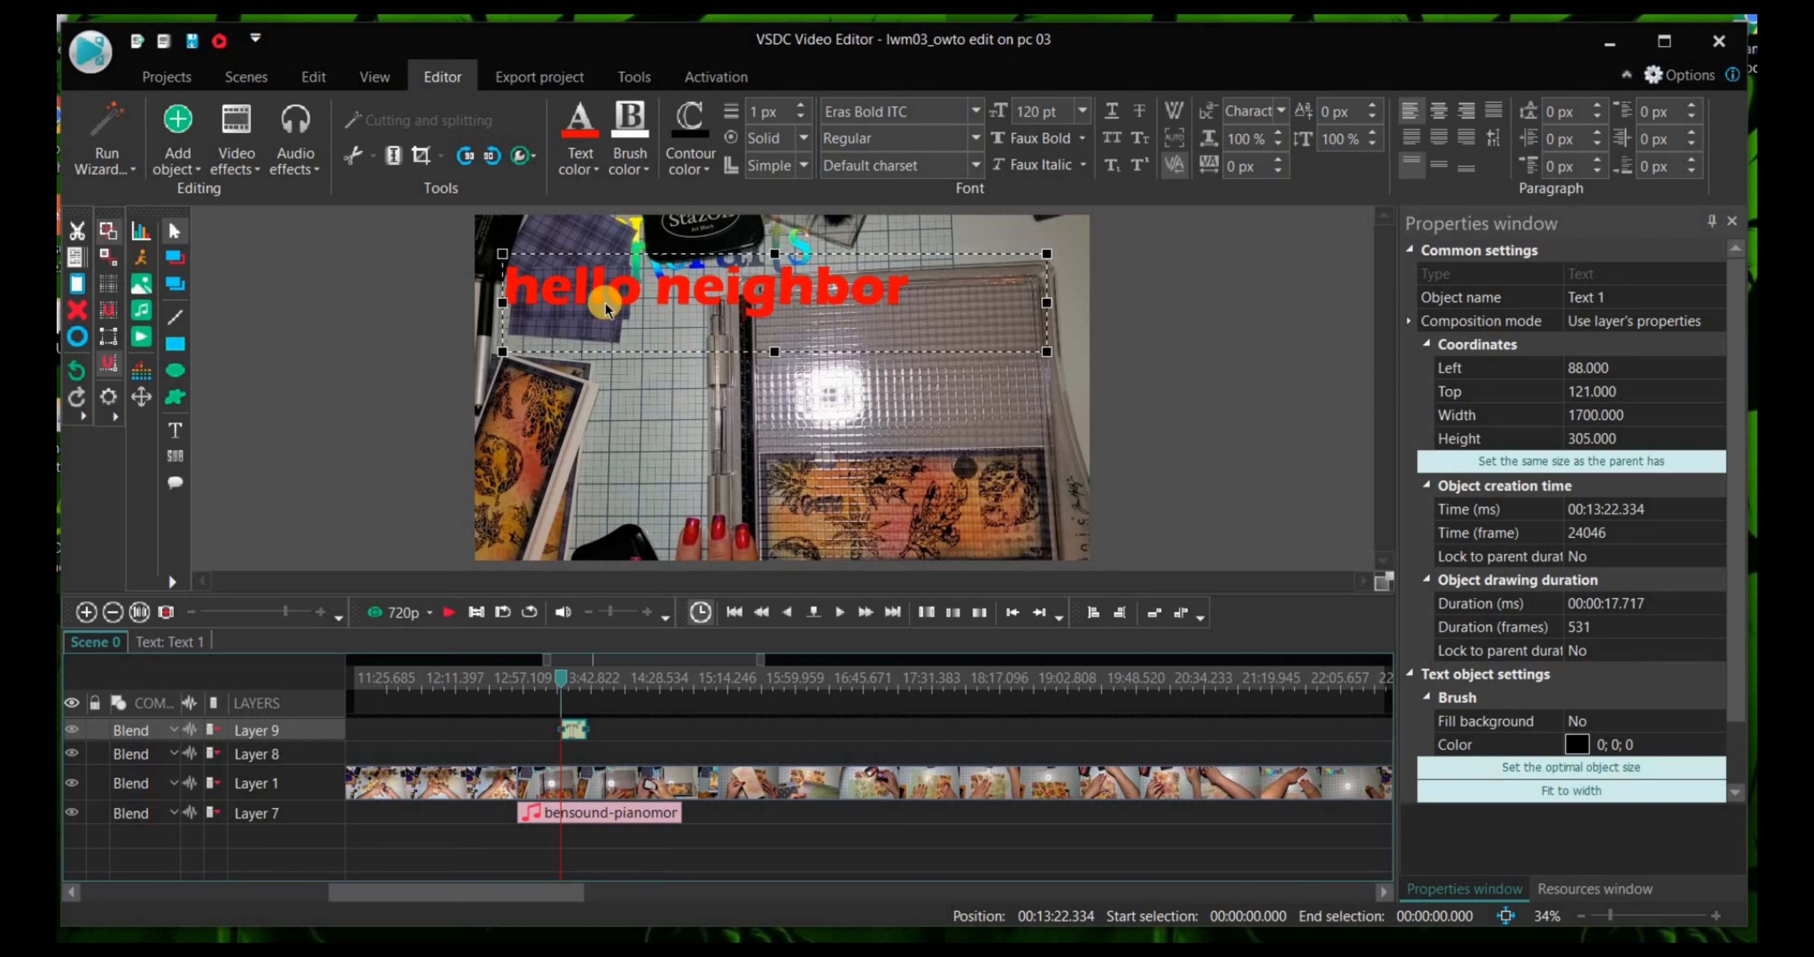
Step: Try the text object partly outside the video frame and reposition it in the frame's upper-left area at about Left 50, Top 44
drag(600, 290, 471, 464)
drag(926, 252, 342, 248)
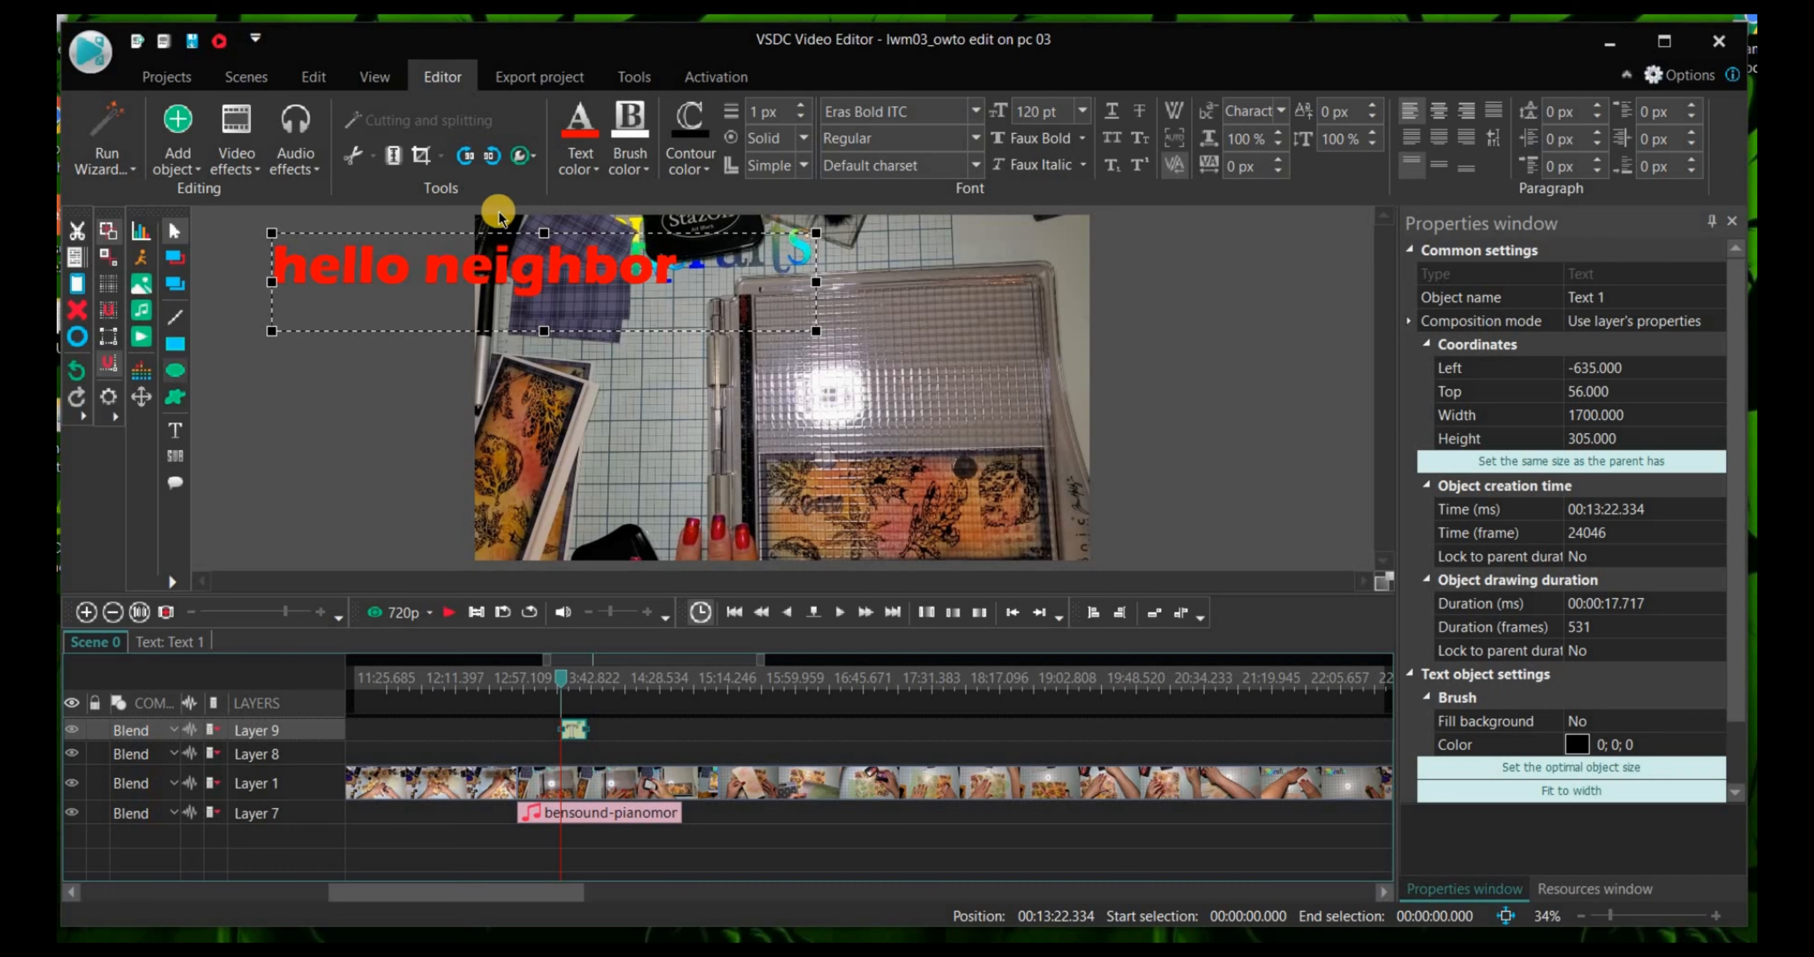
click(770, 397)
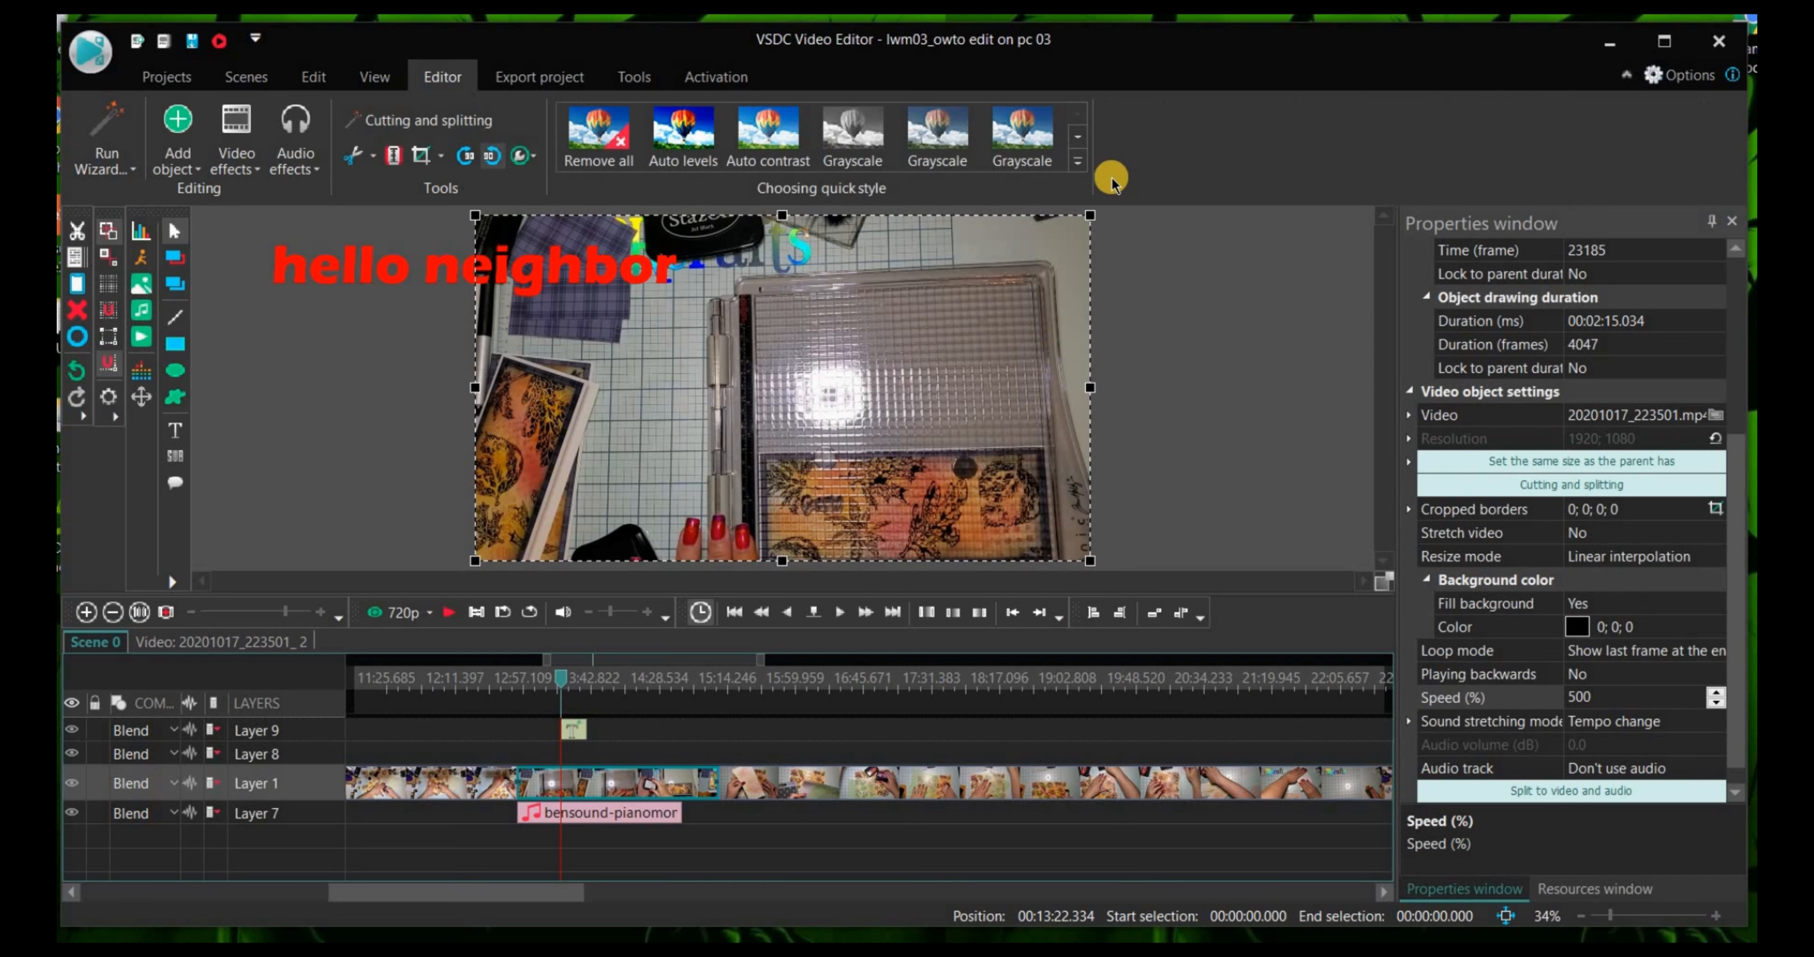
drag(543, 270, 589, 268)
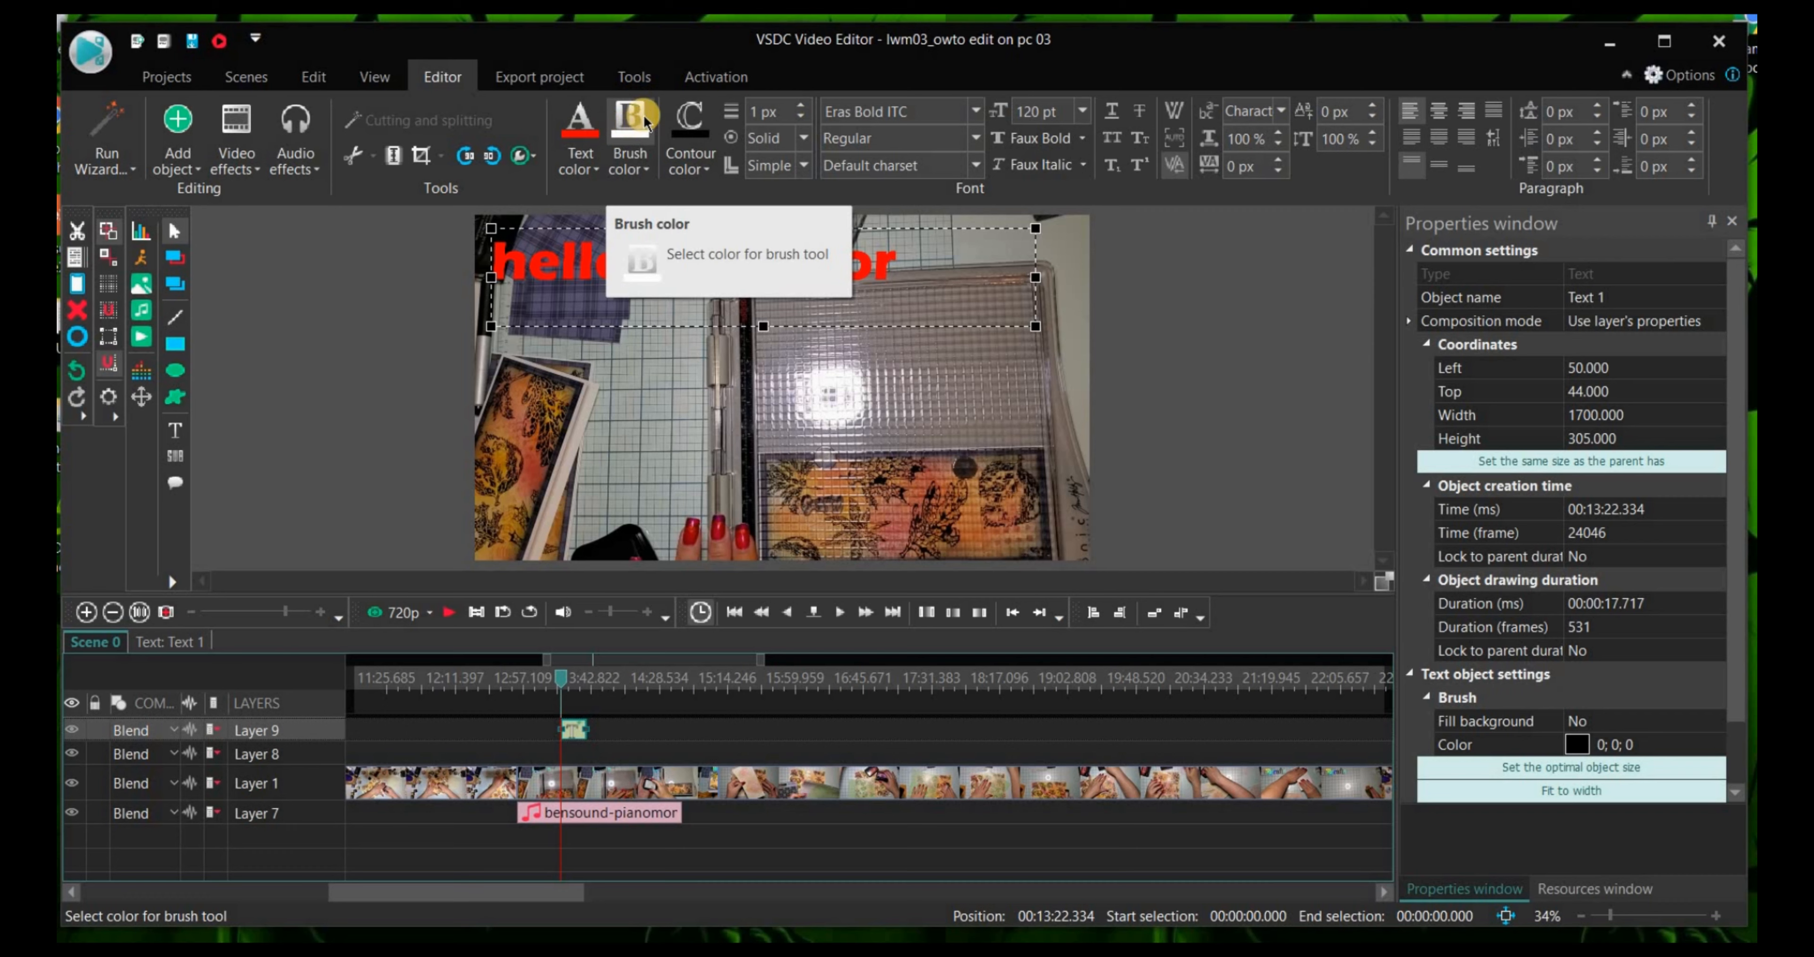
Step: Give the "hello neighbor" text a light purple brush colour as its background and deselect it
click(640, 166)
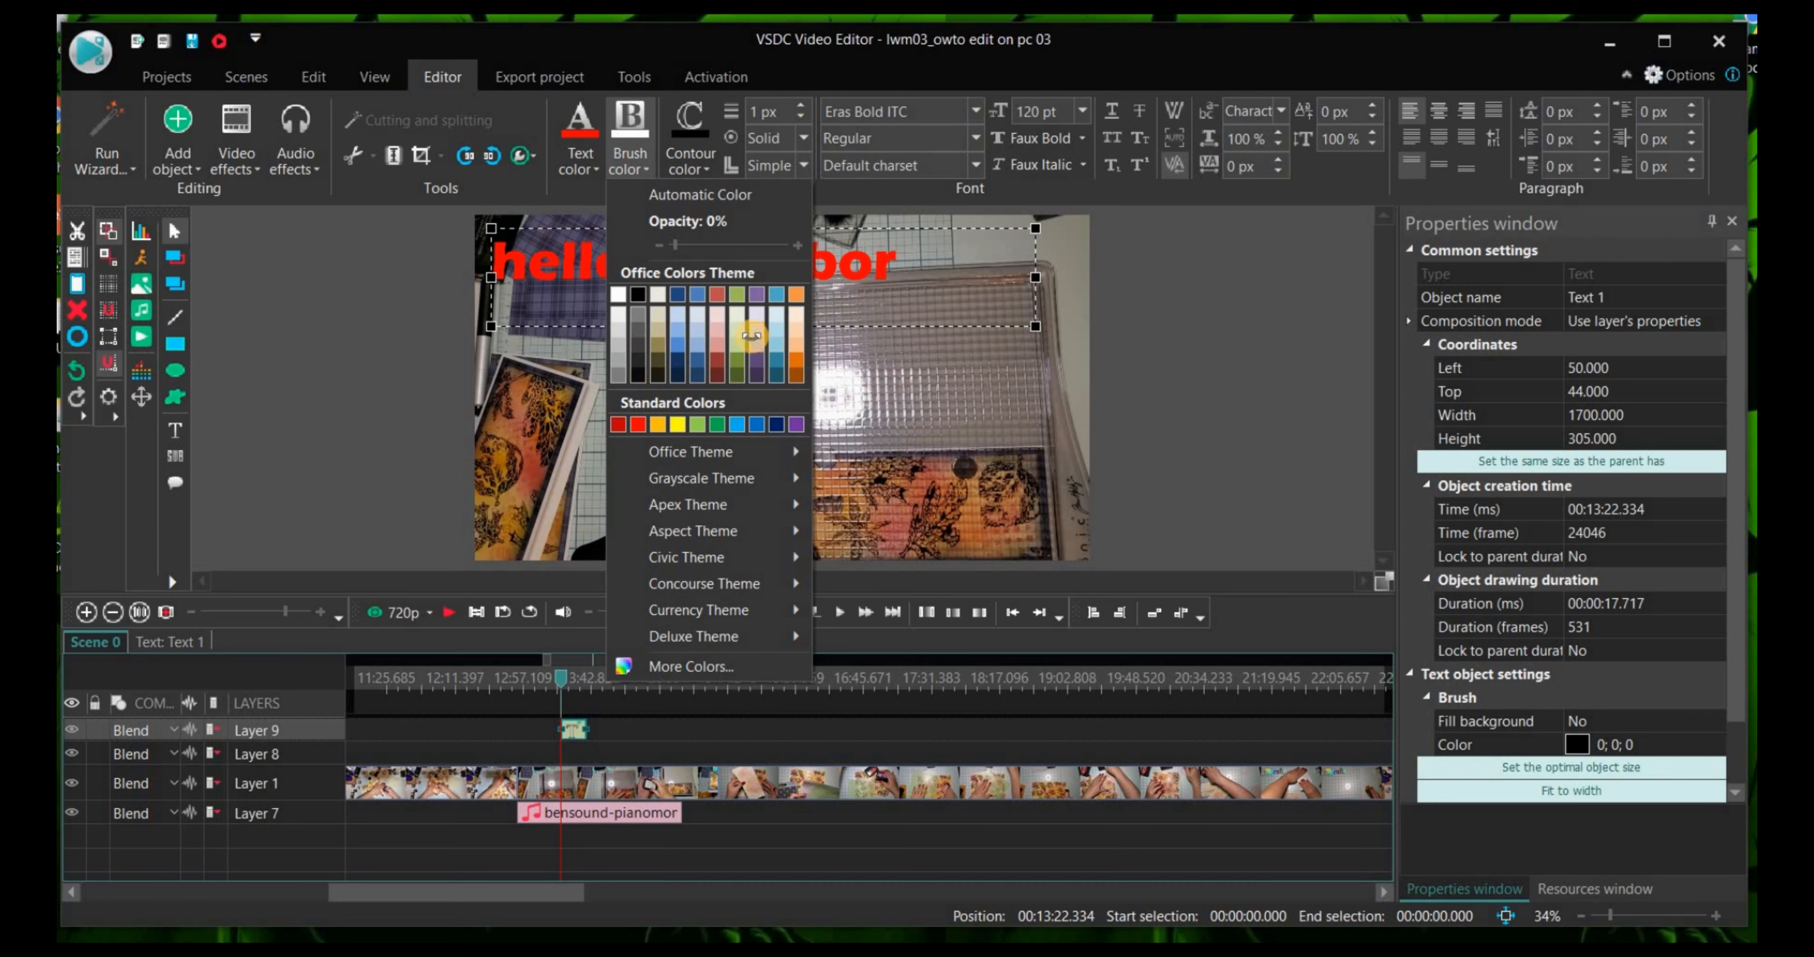
click(751, 338)
click(793, 350)
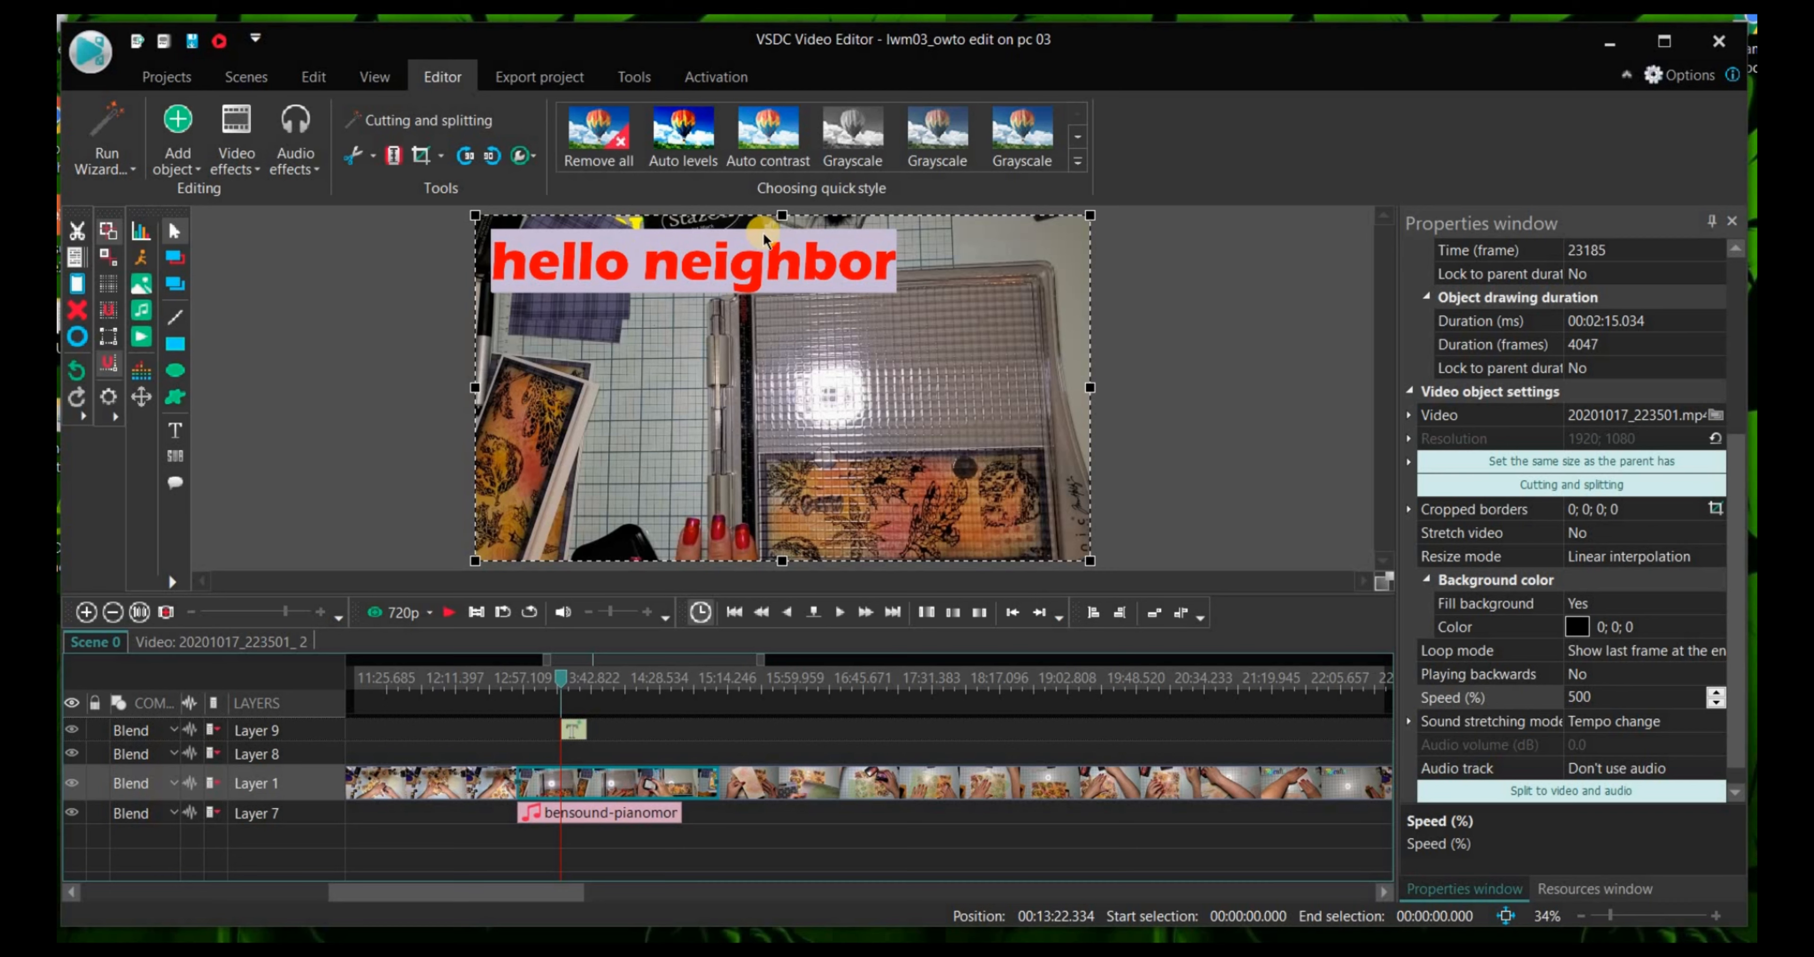
Step: Turn on the background fill for the "hello neighbor" text object
click(626, 273)
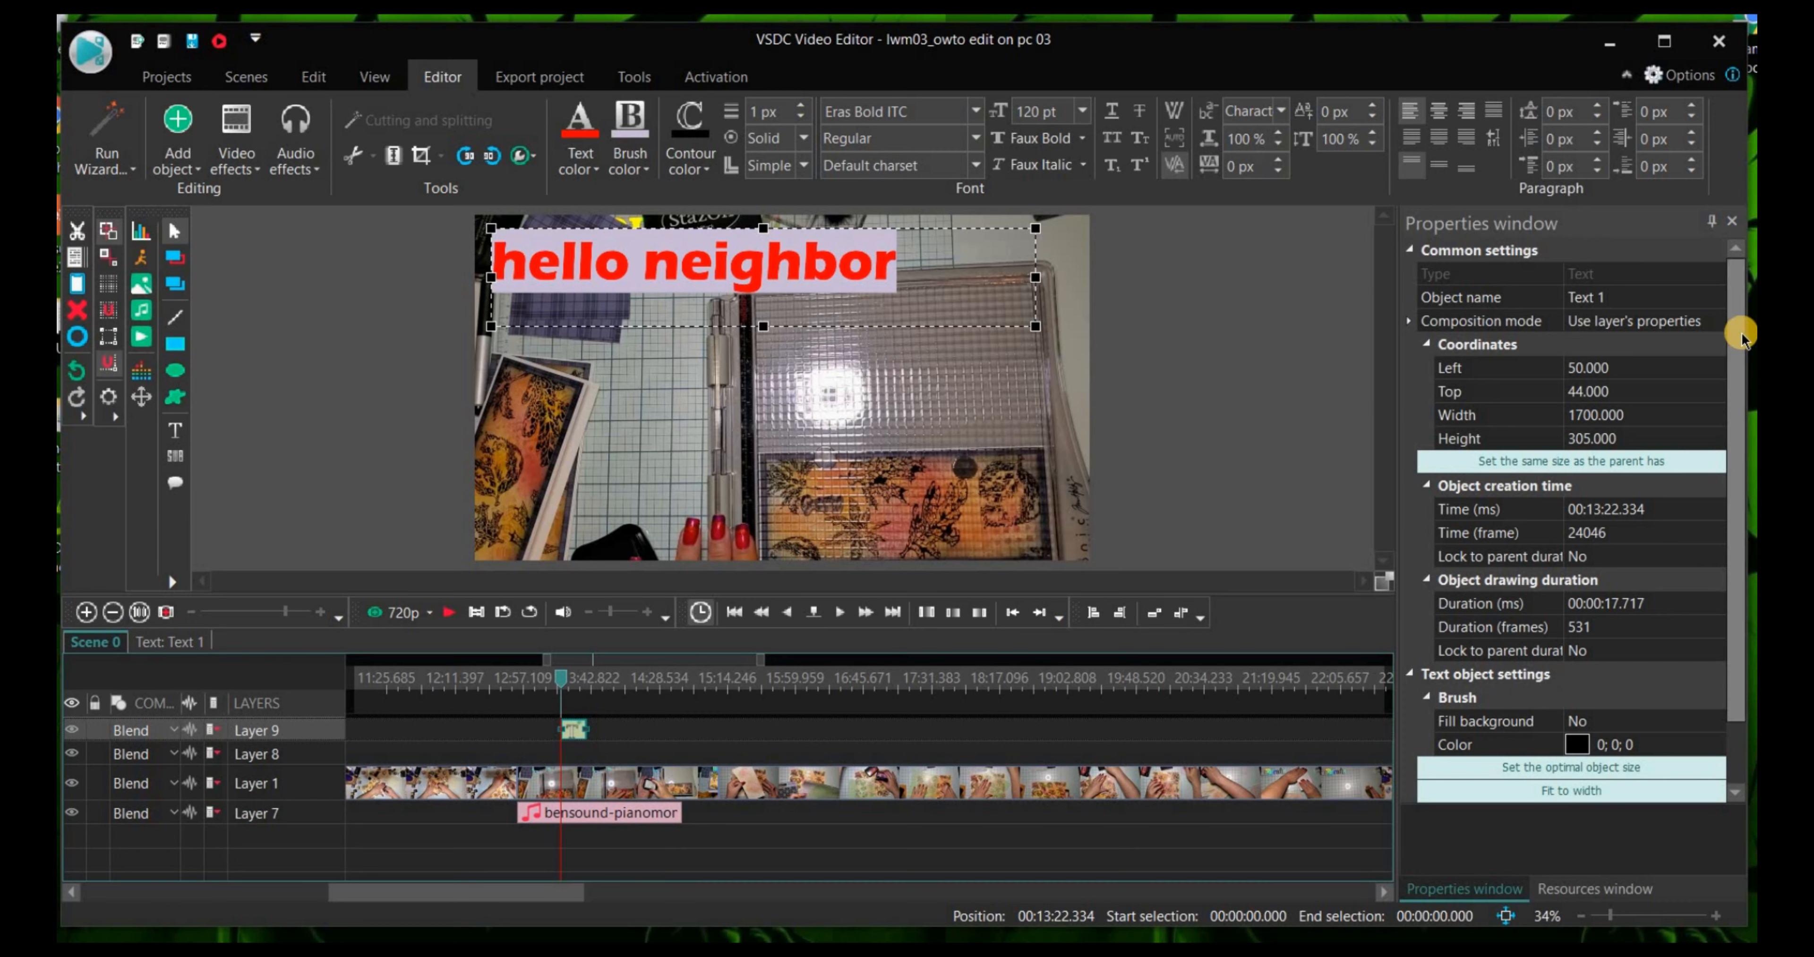
scroll(1736, 336, down, 1)
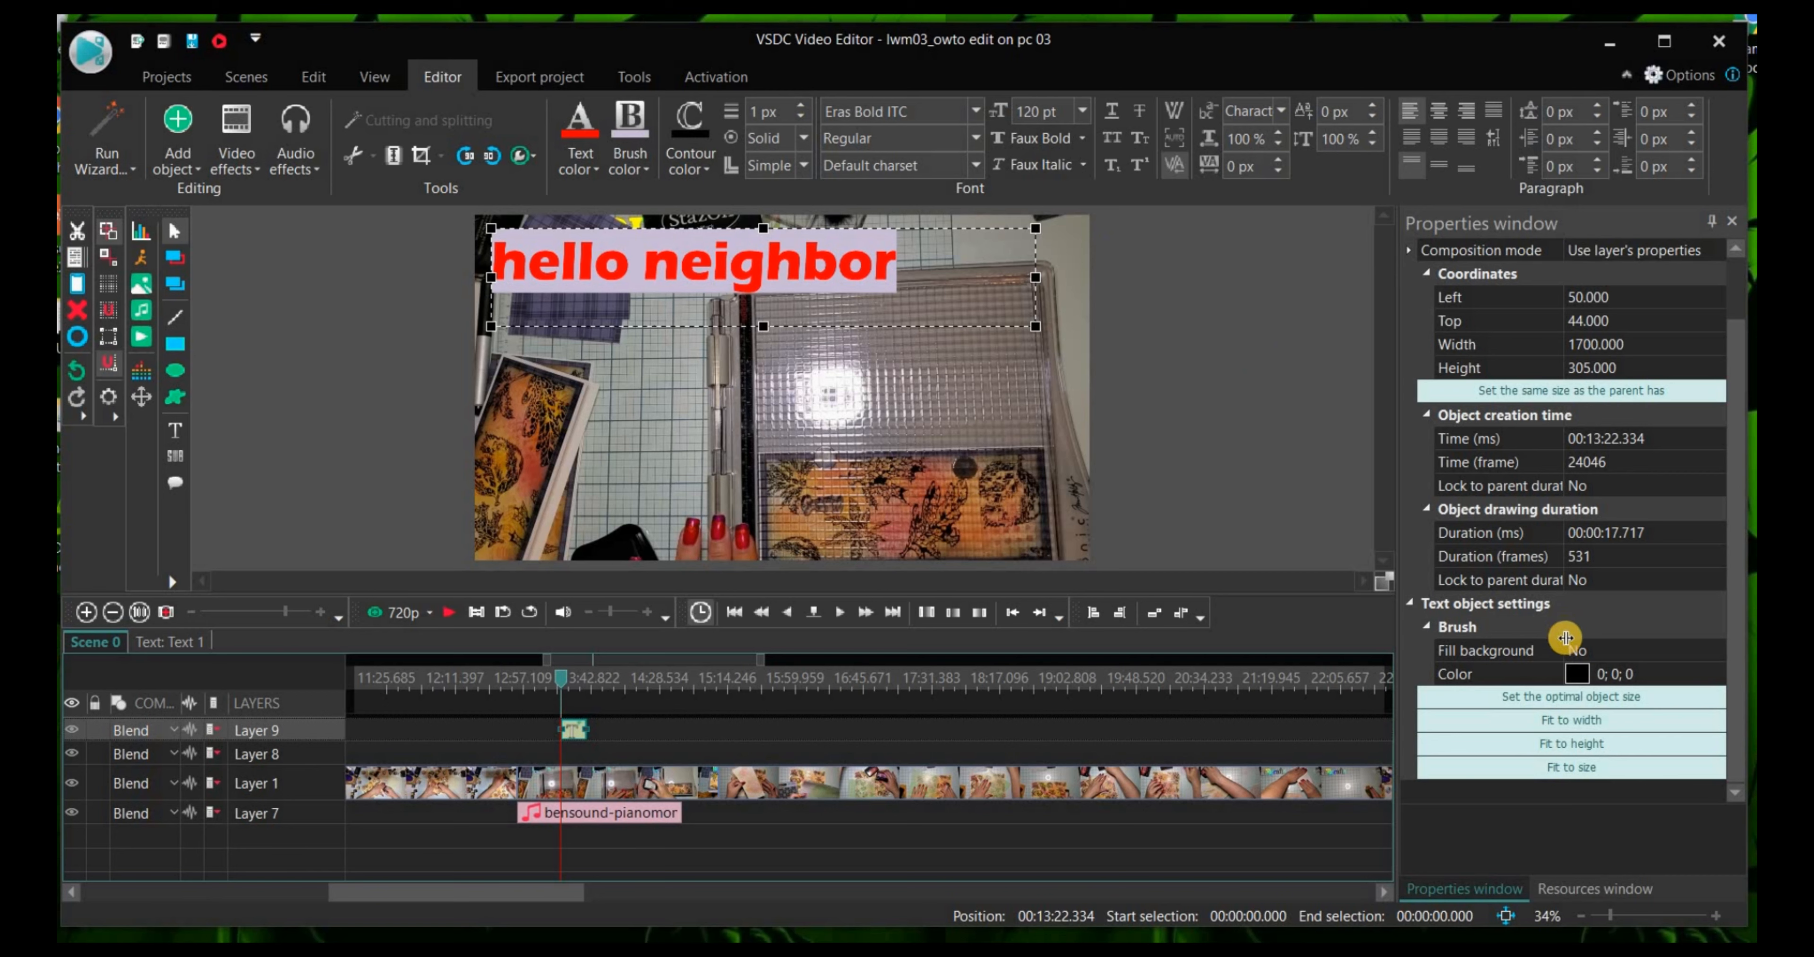
click(1662, 659)
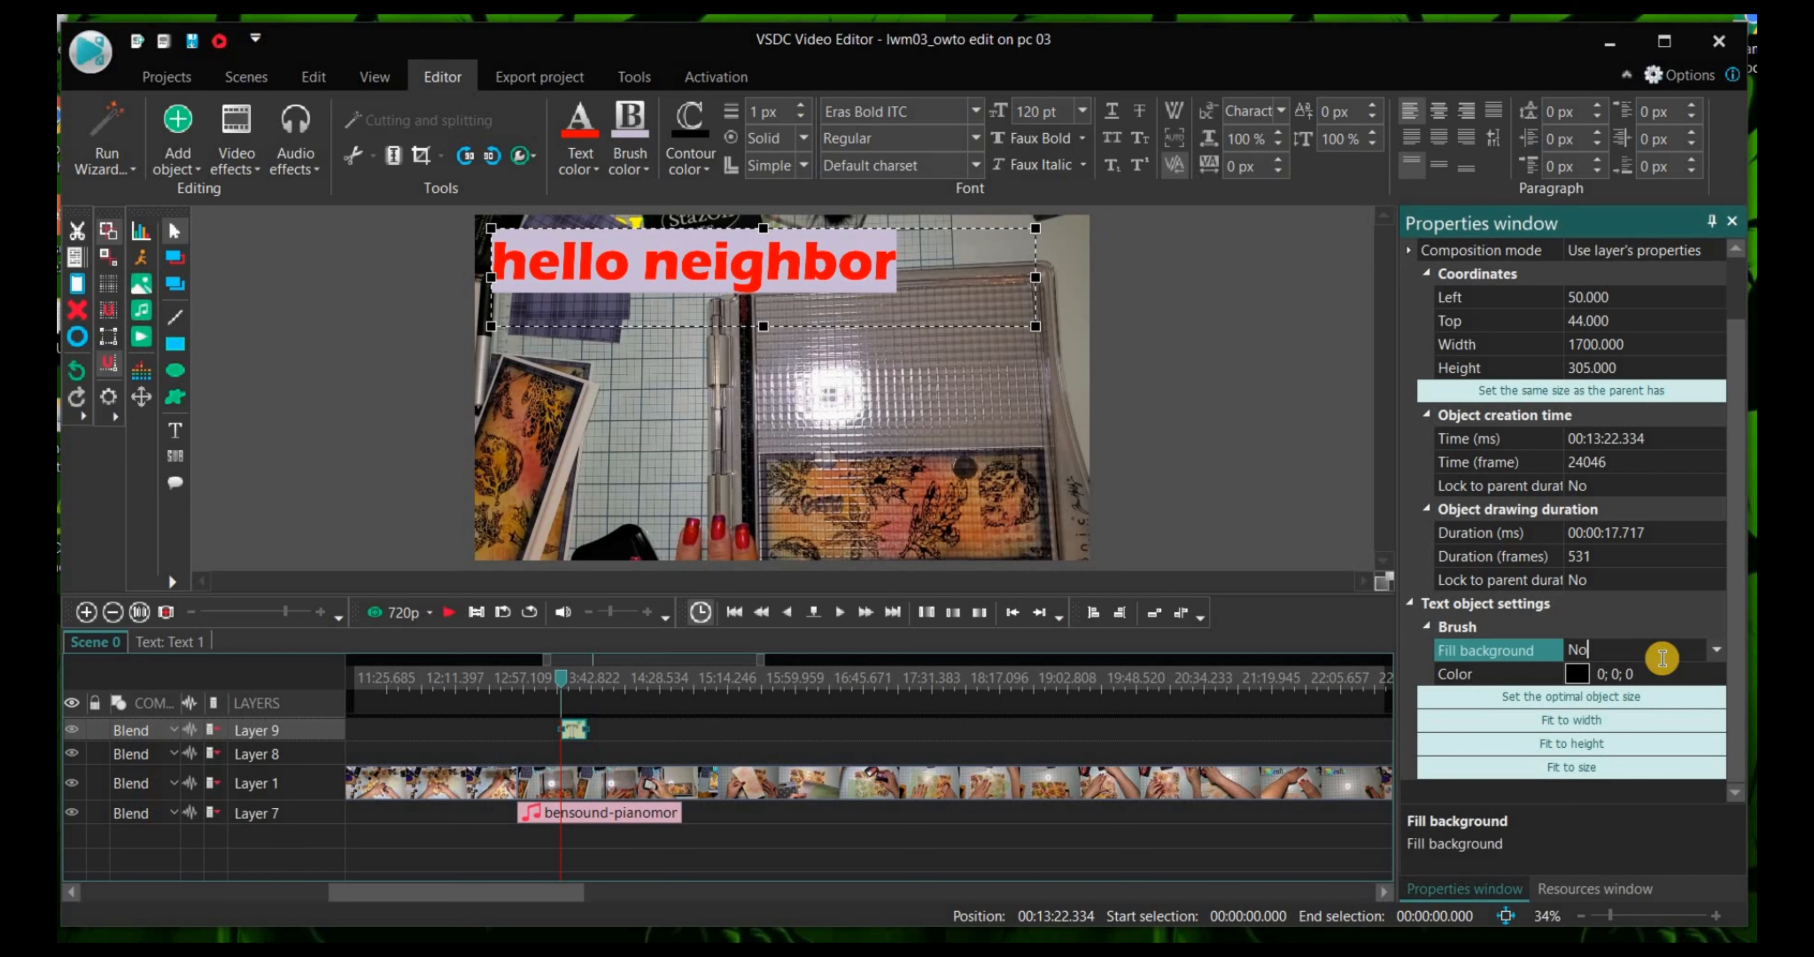
click(1716, 655)
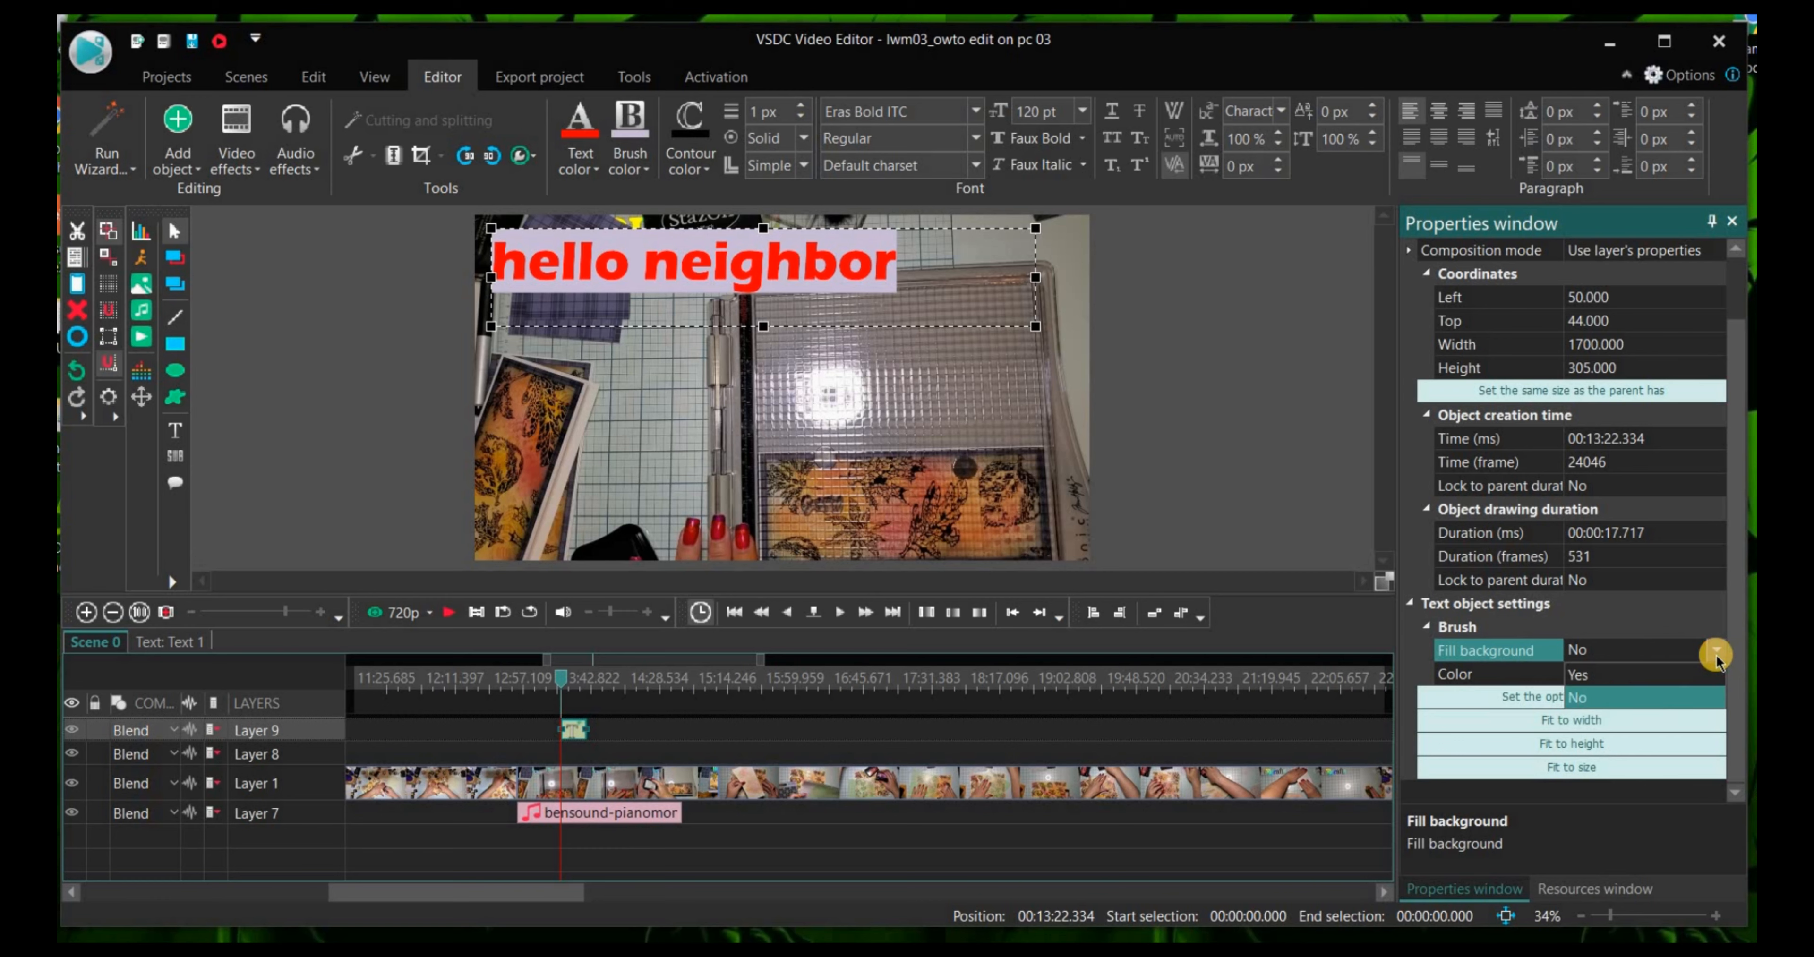
click(1659, 676)
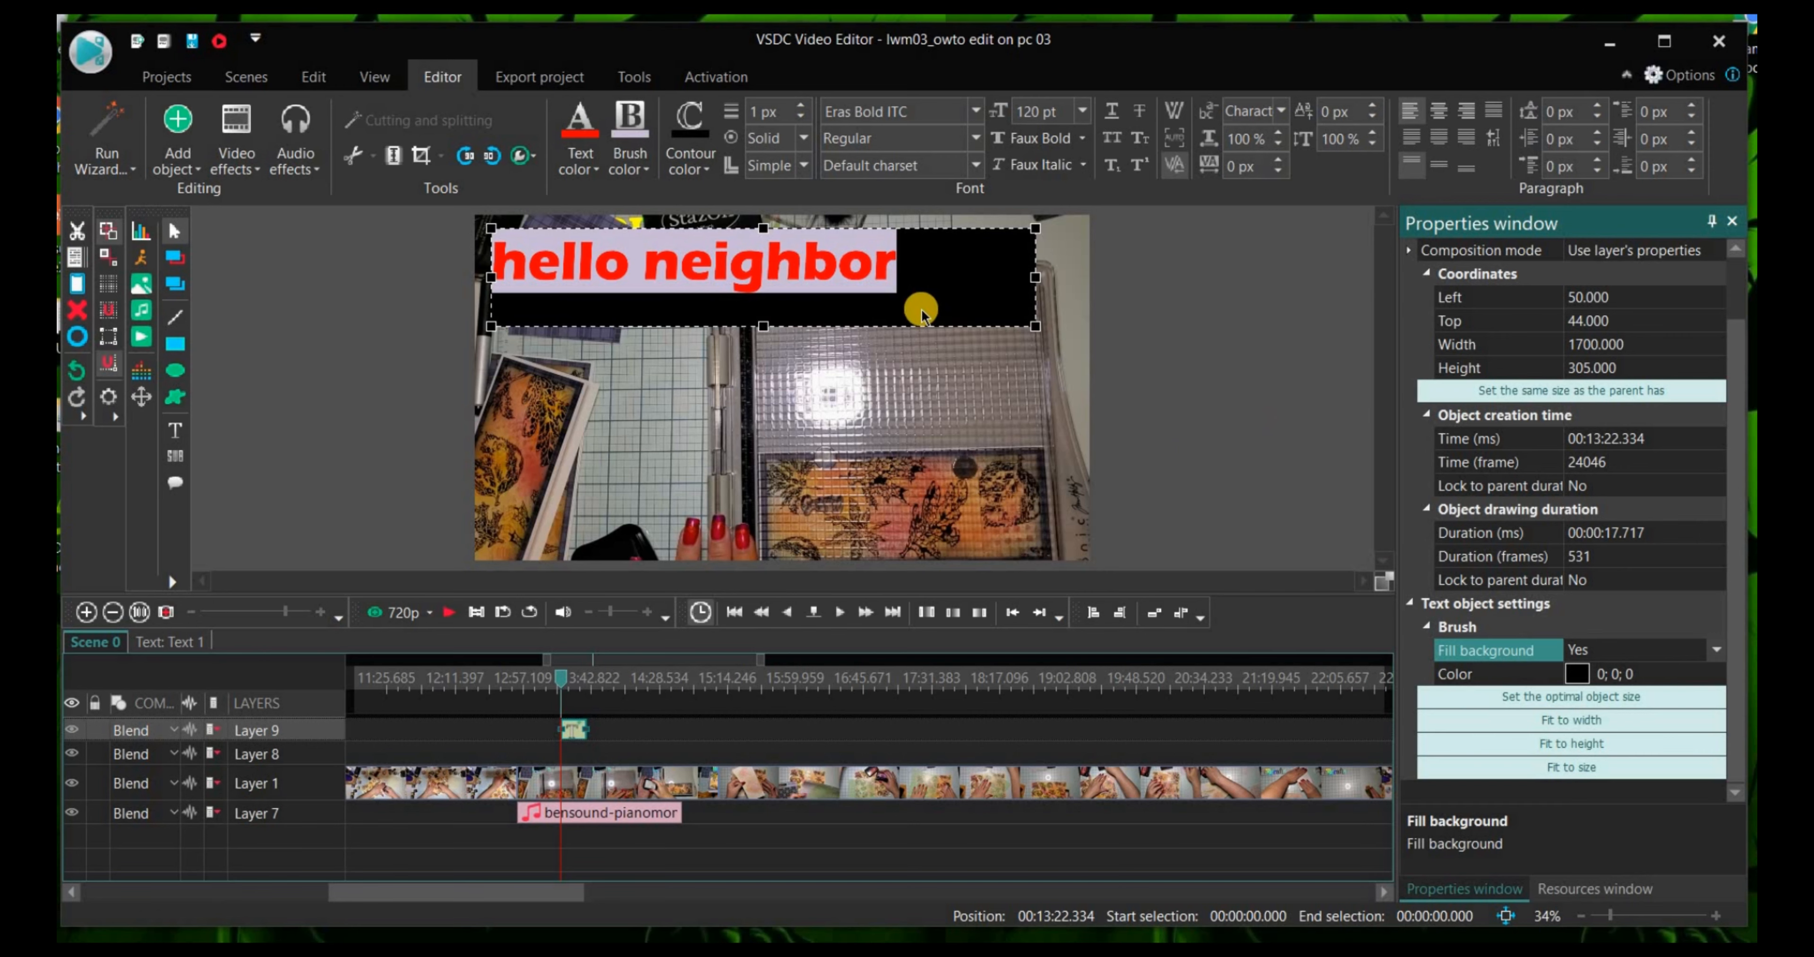
Step: Set the text object's background color to green #00FF00 and center the text horizontally within its box
click(1628, 674)
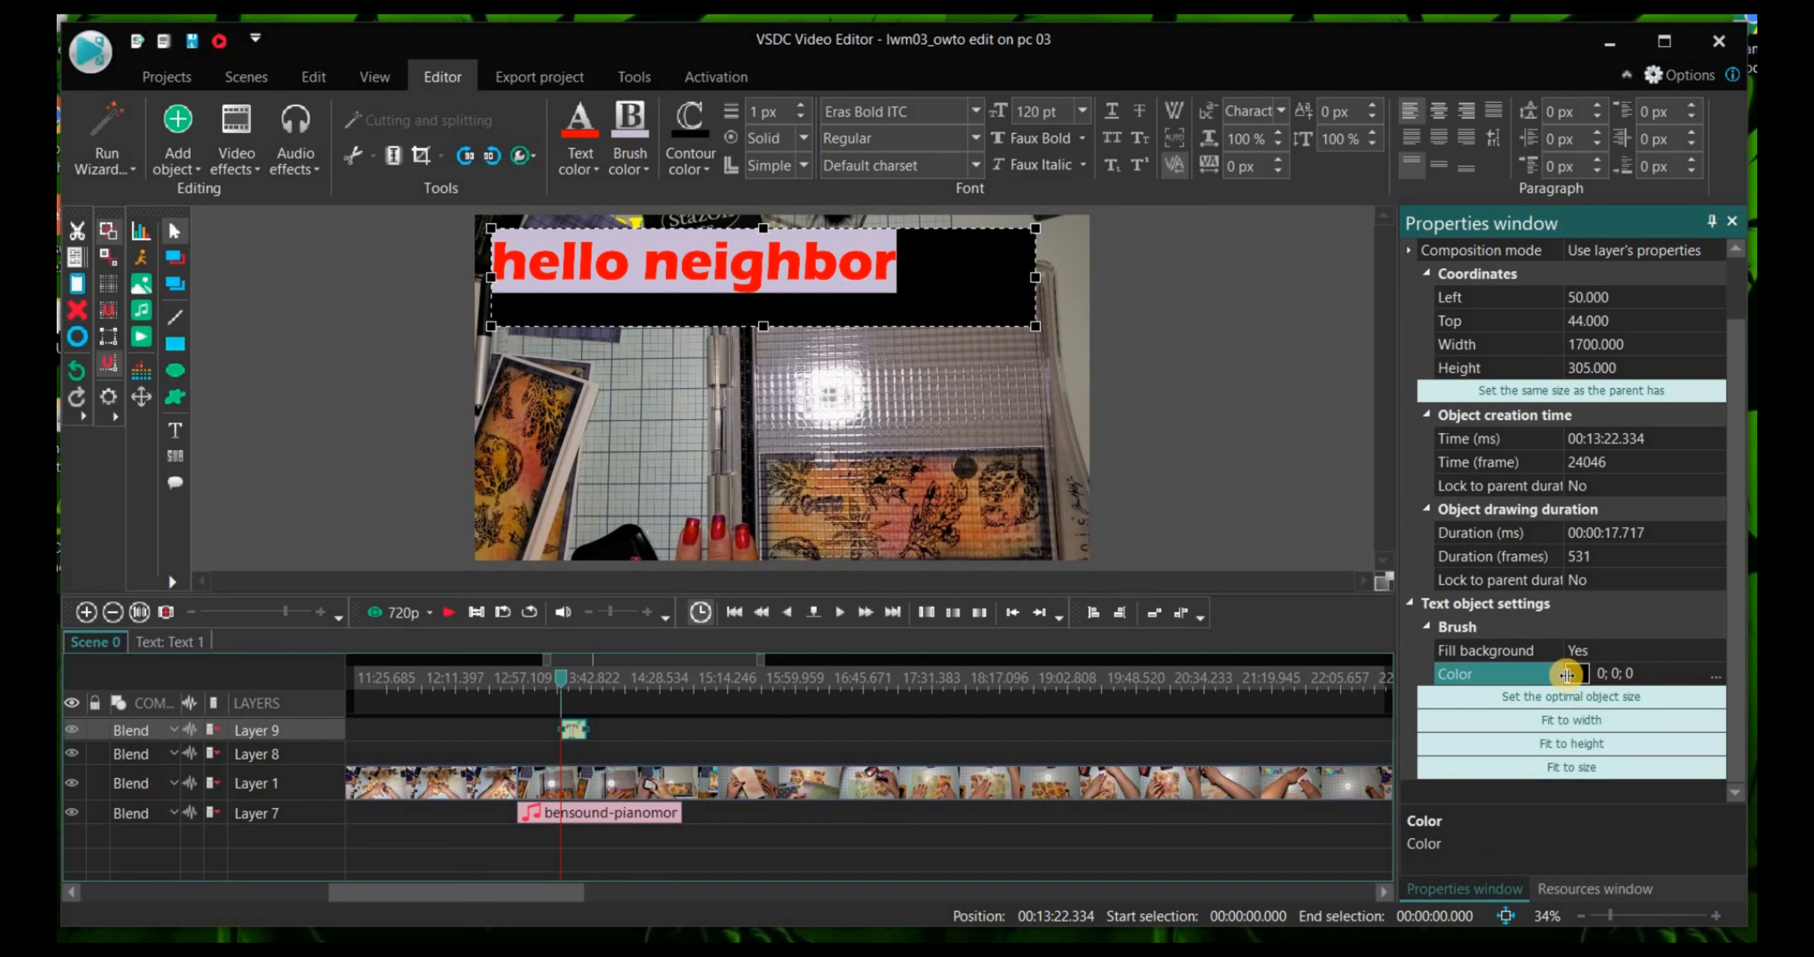
click(1609, 675)
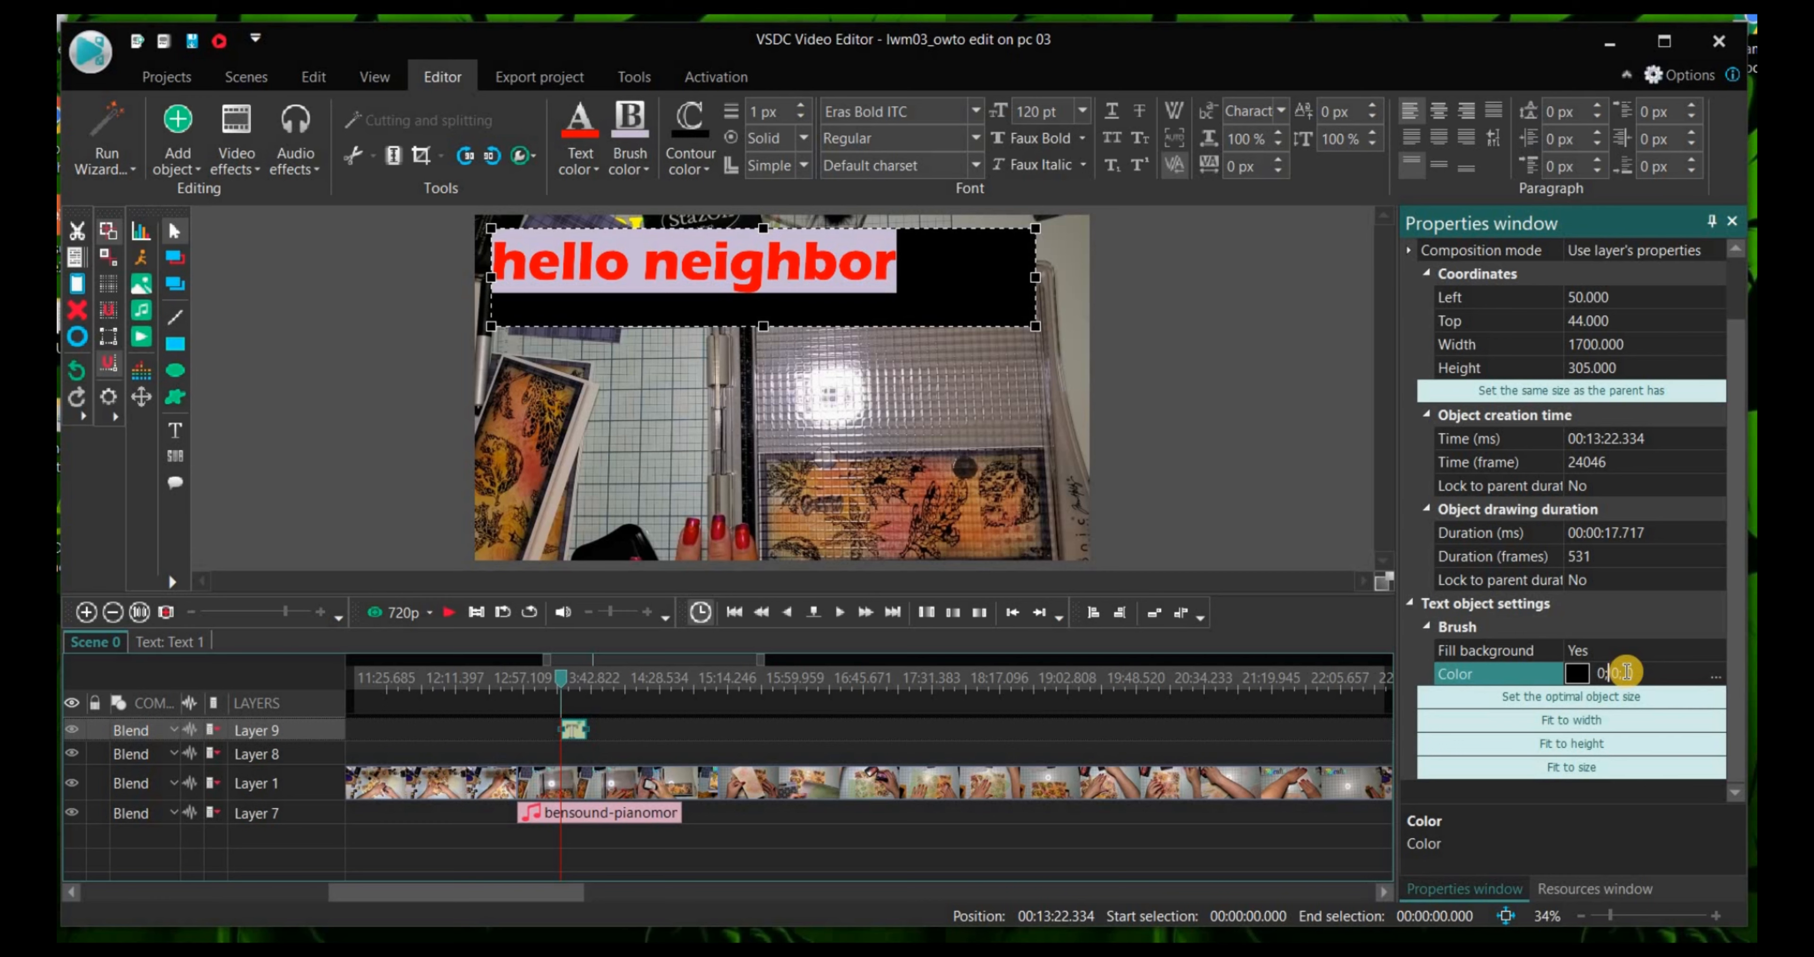
click(1713, 673)
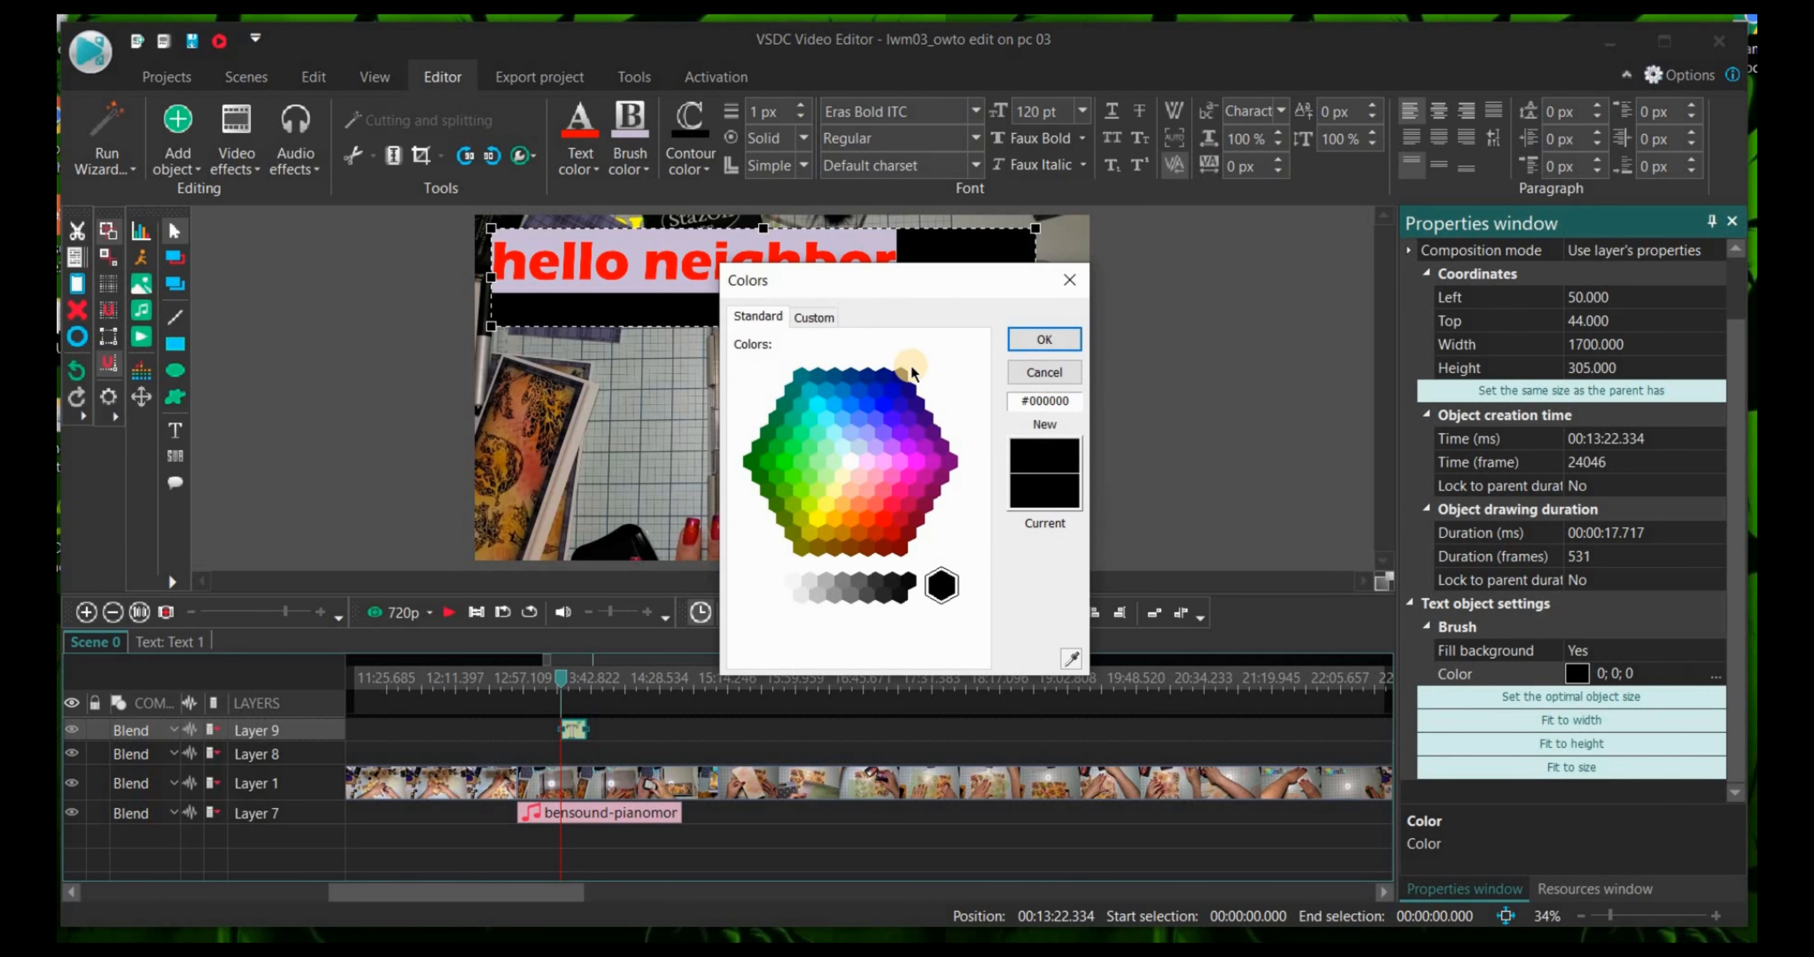
click(784, 461)
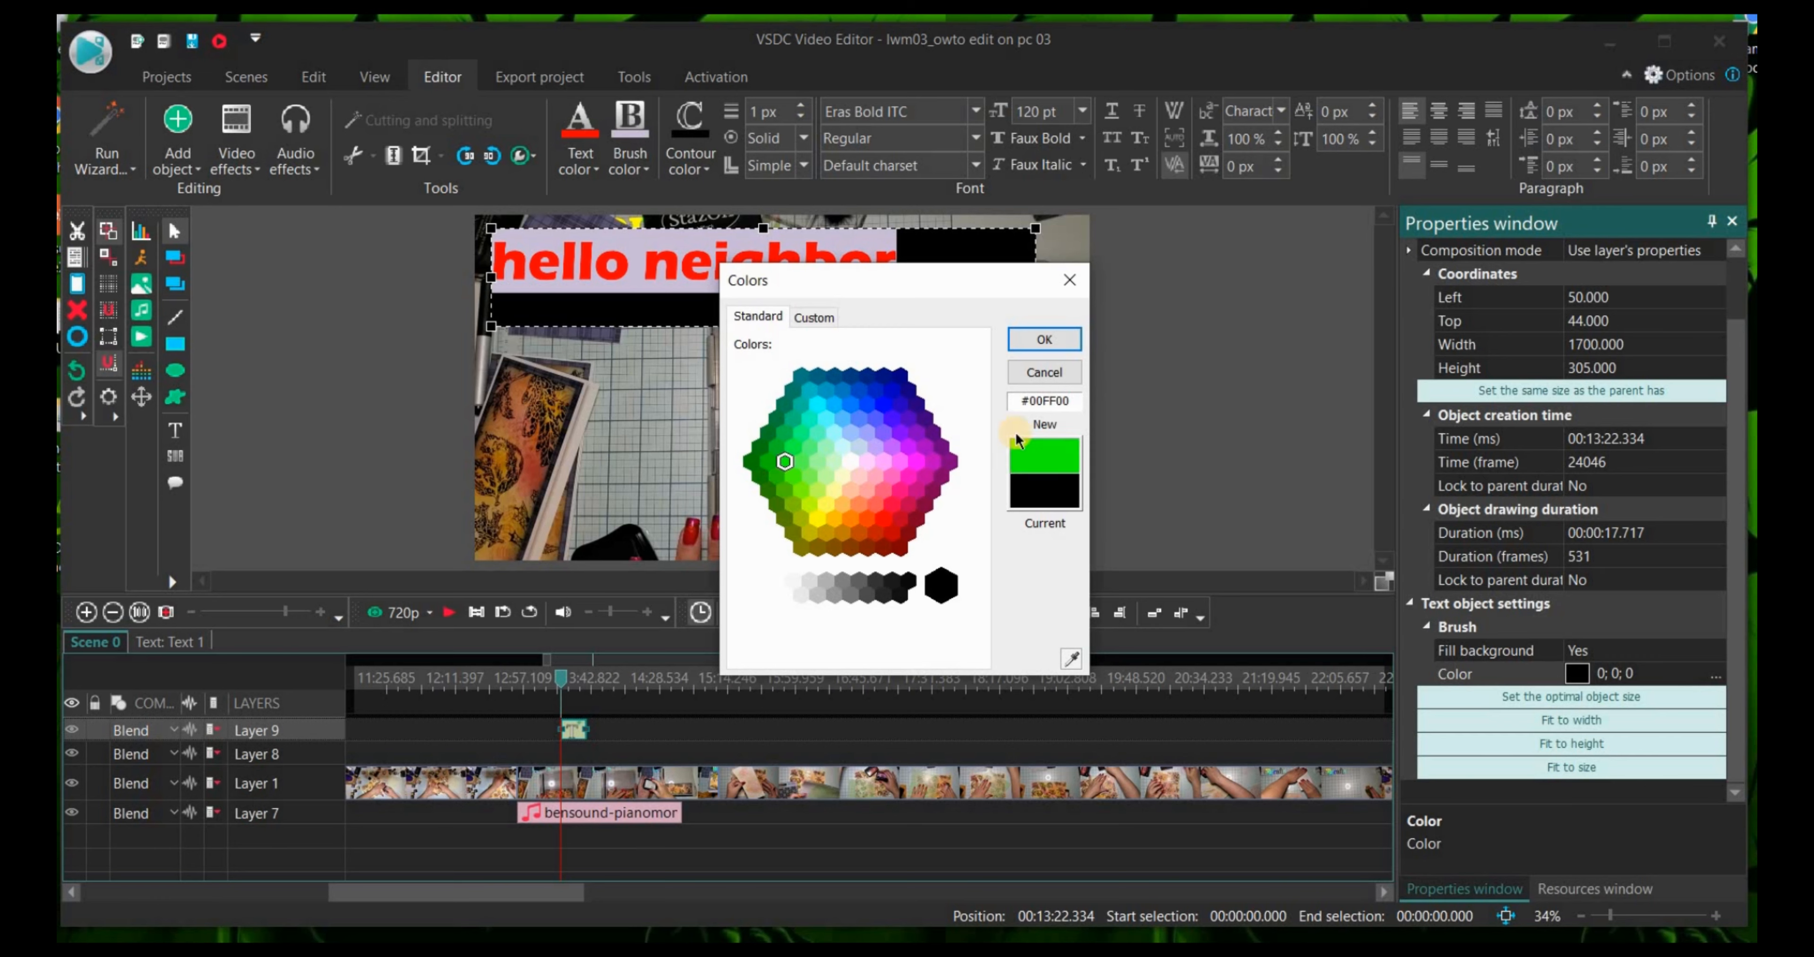
click(1027, 331)
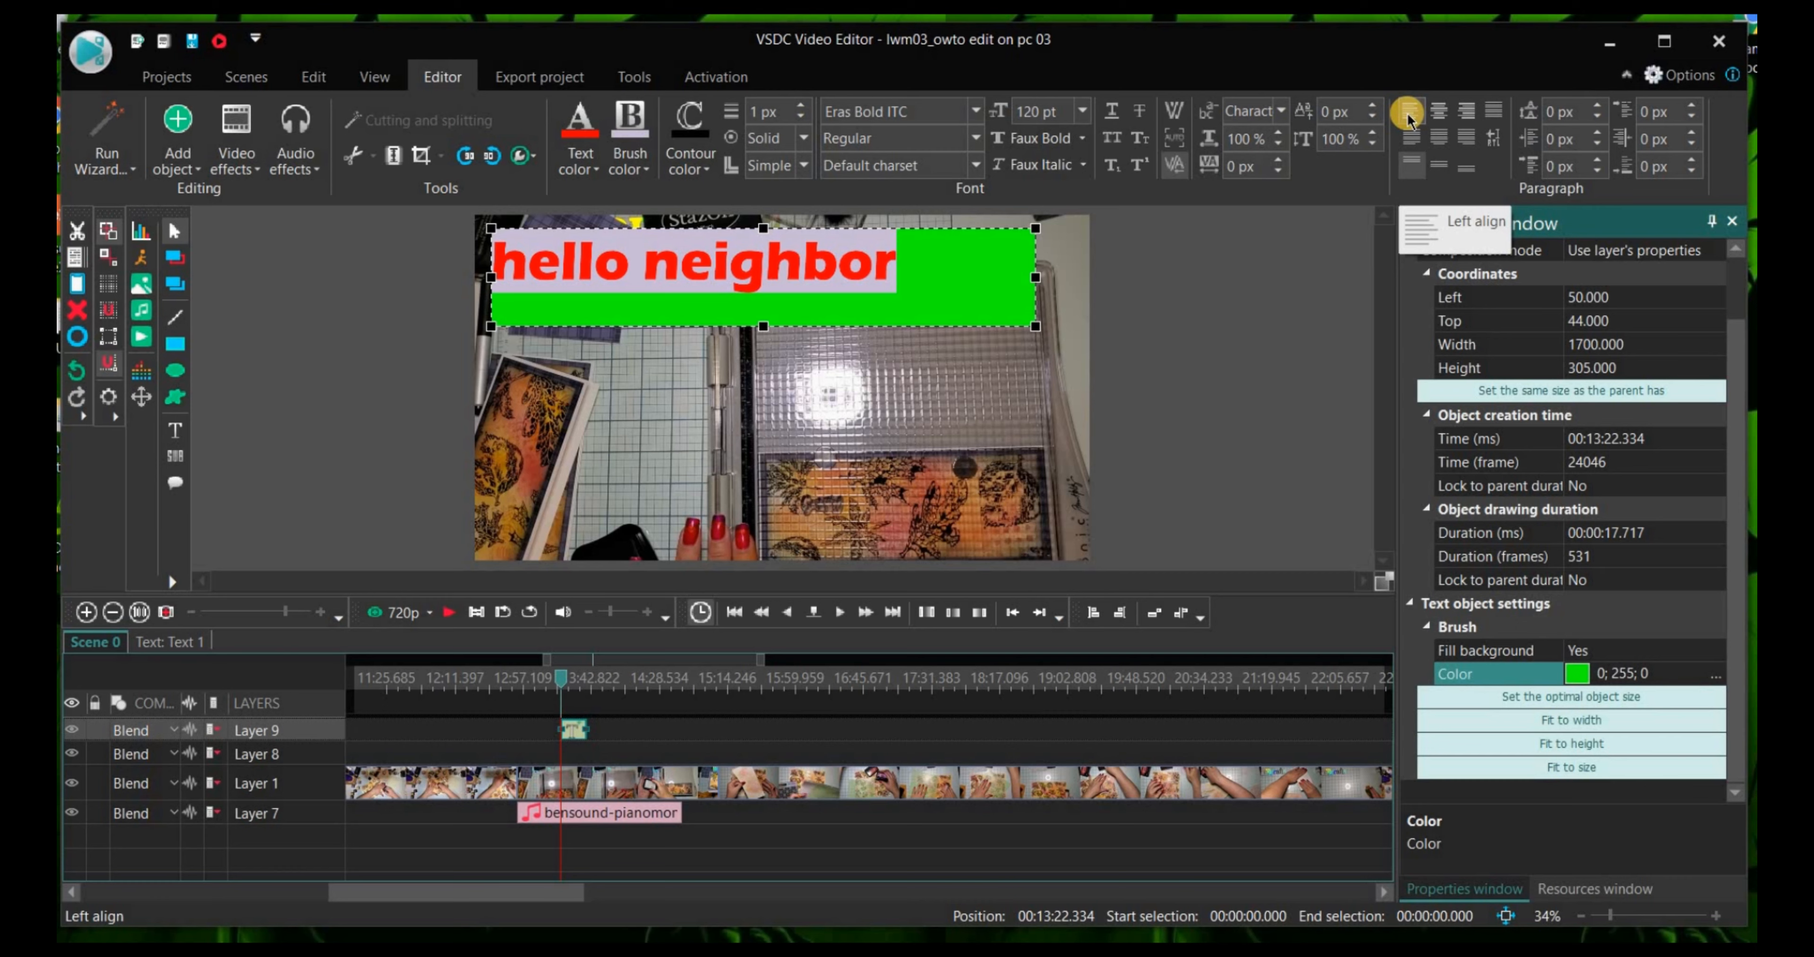
click(1438, 112)
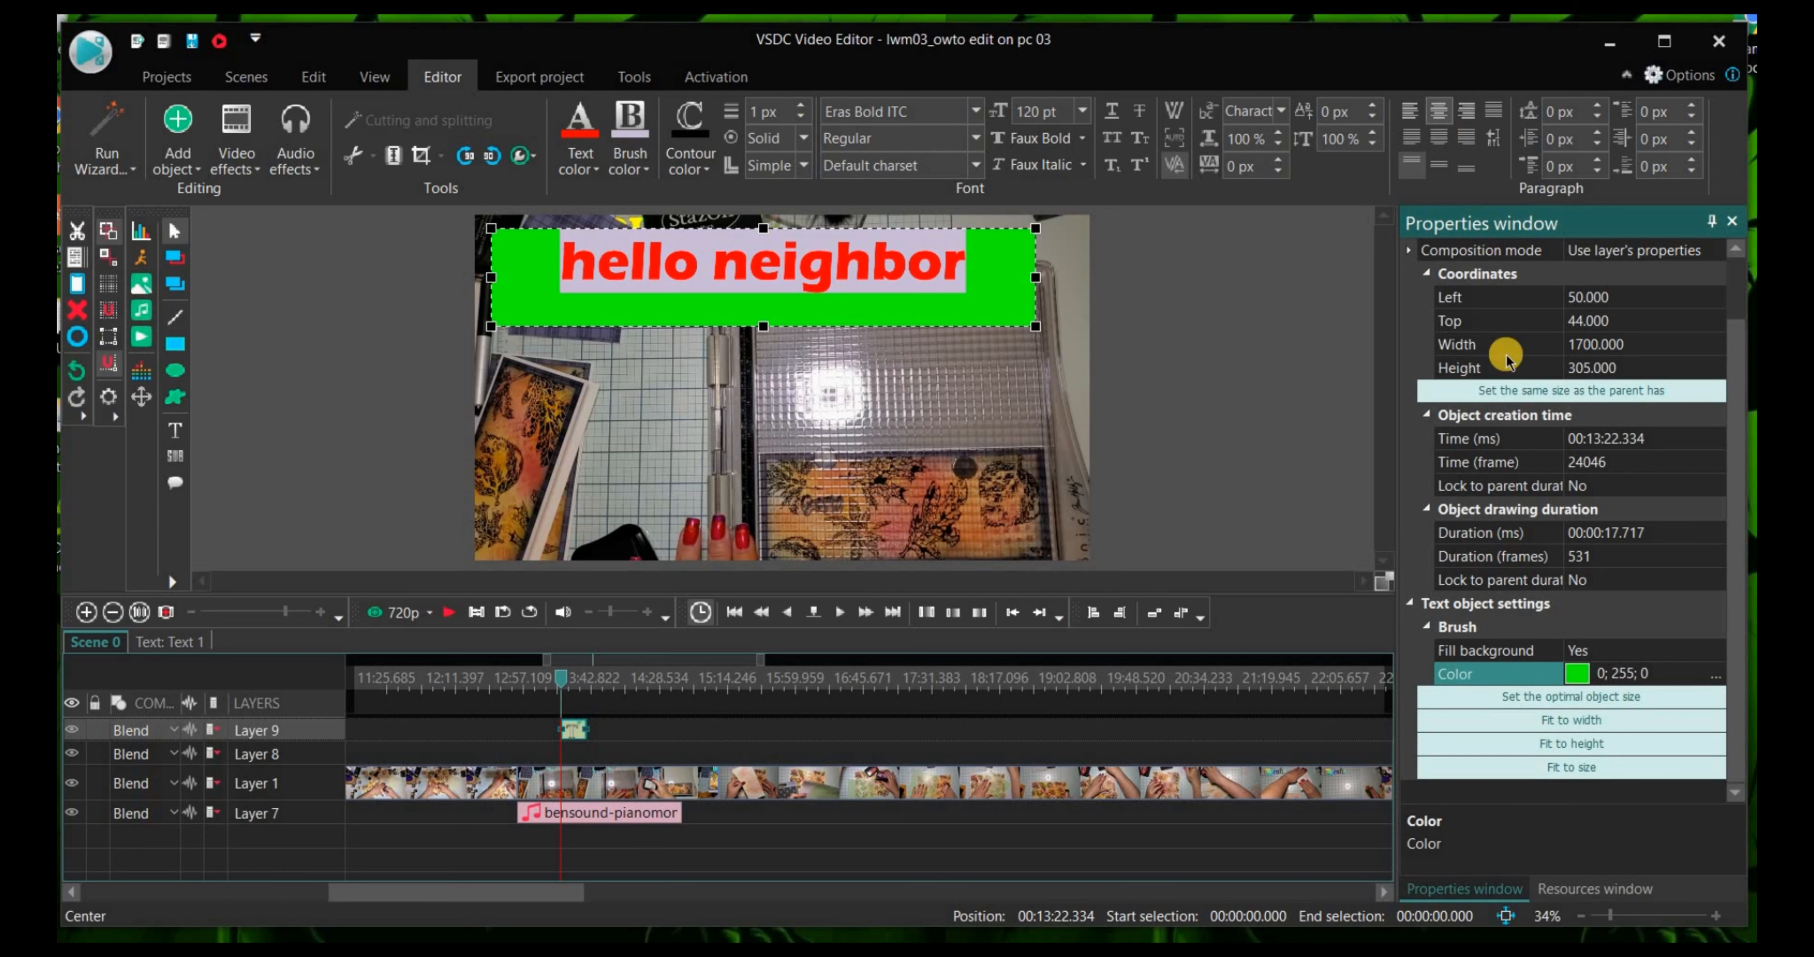
Step: Try the optimal object size and fit-to-width options on the text box, and undo the resizing
click(1514, 704)
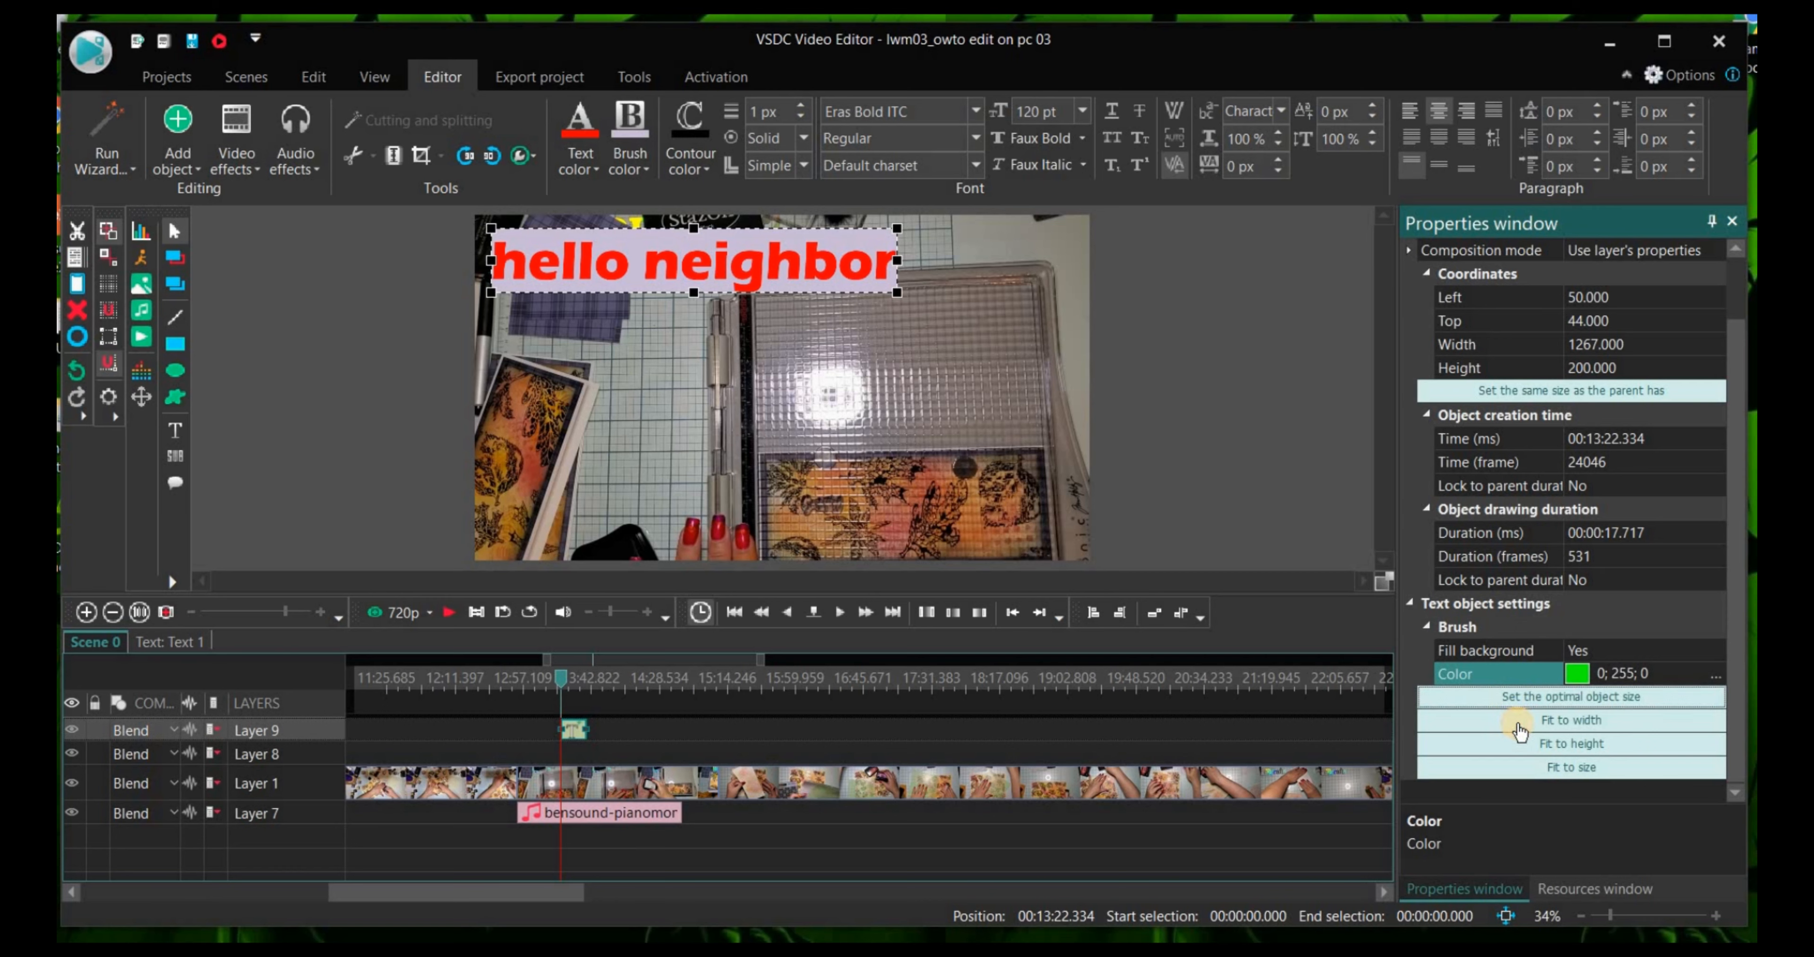
click(1519, 729)
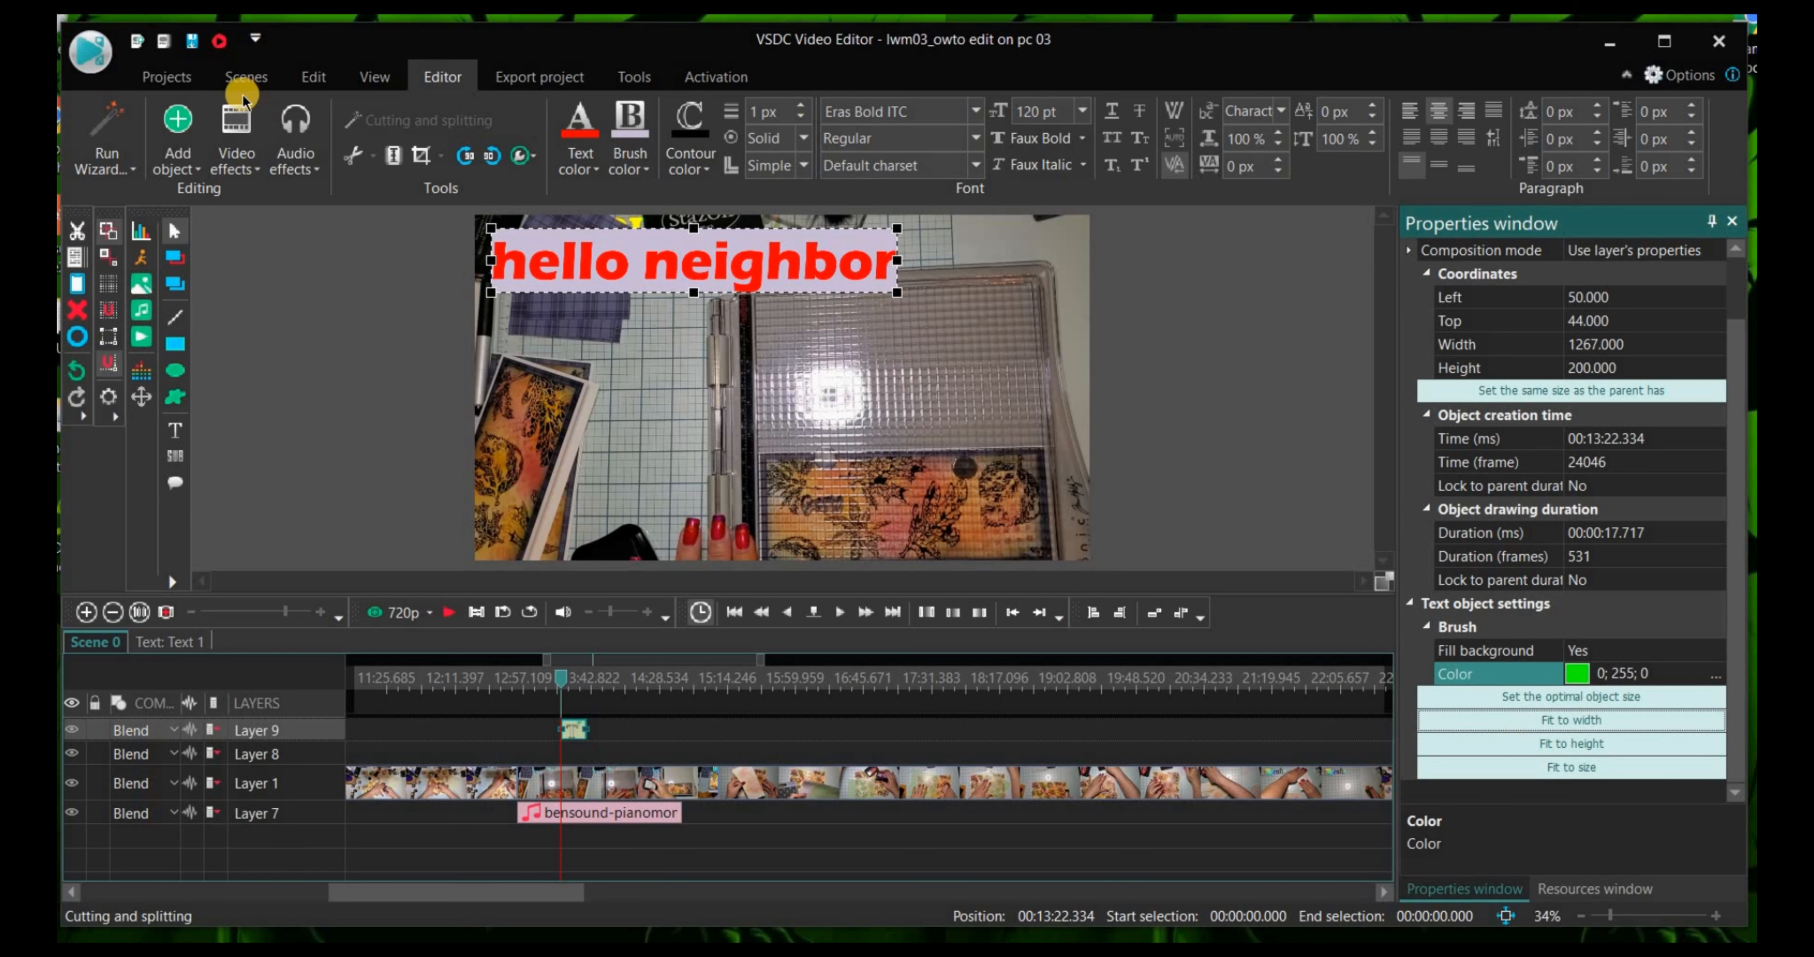
click(313, 79)
click(347, 125)
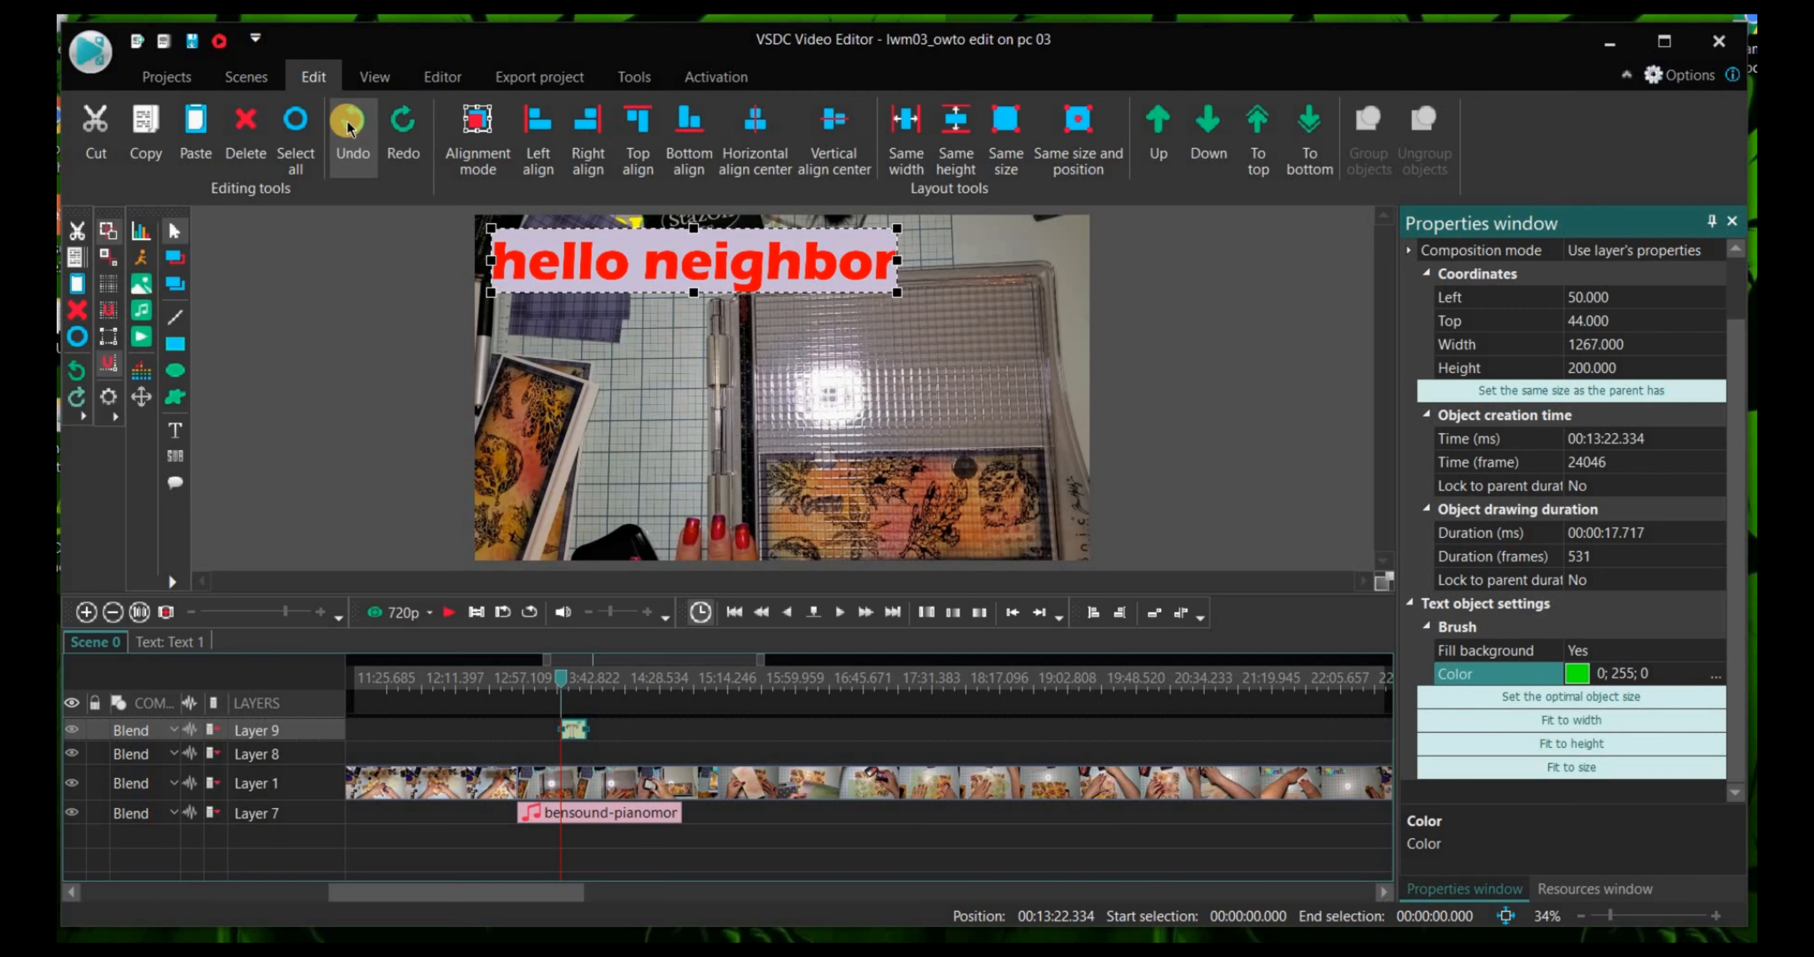
click(348, 121)
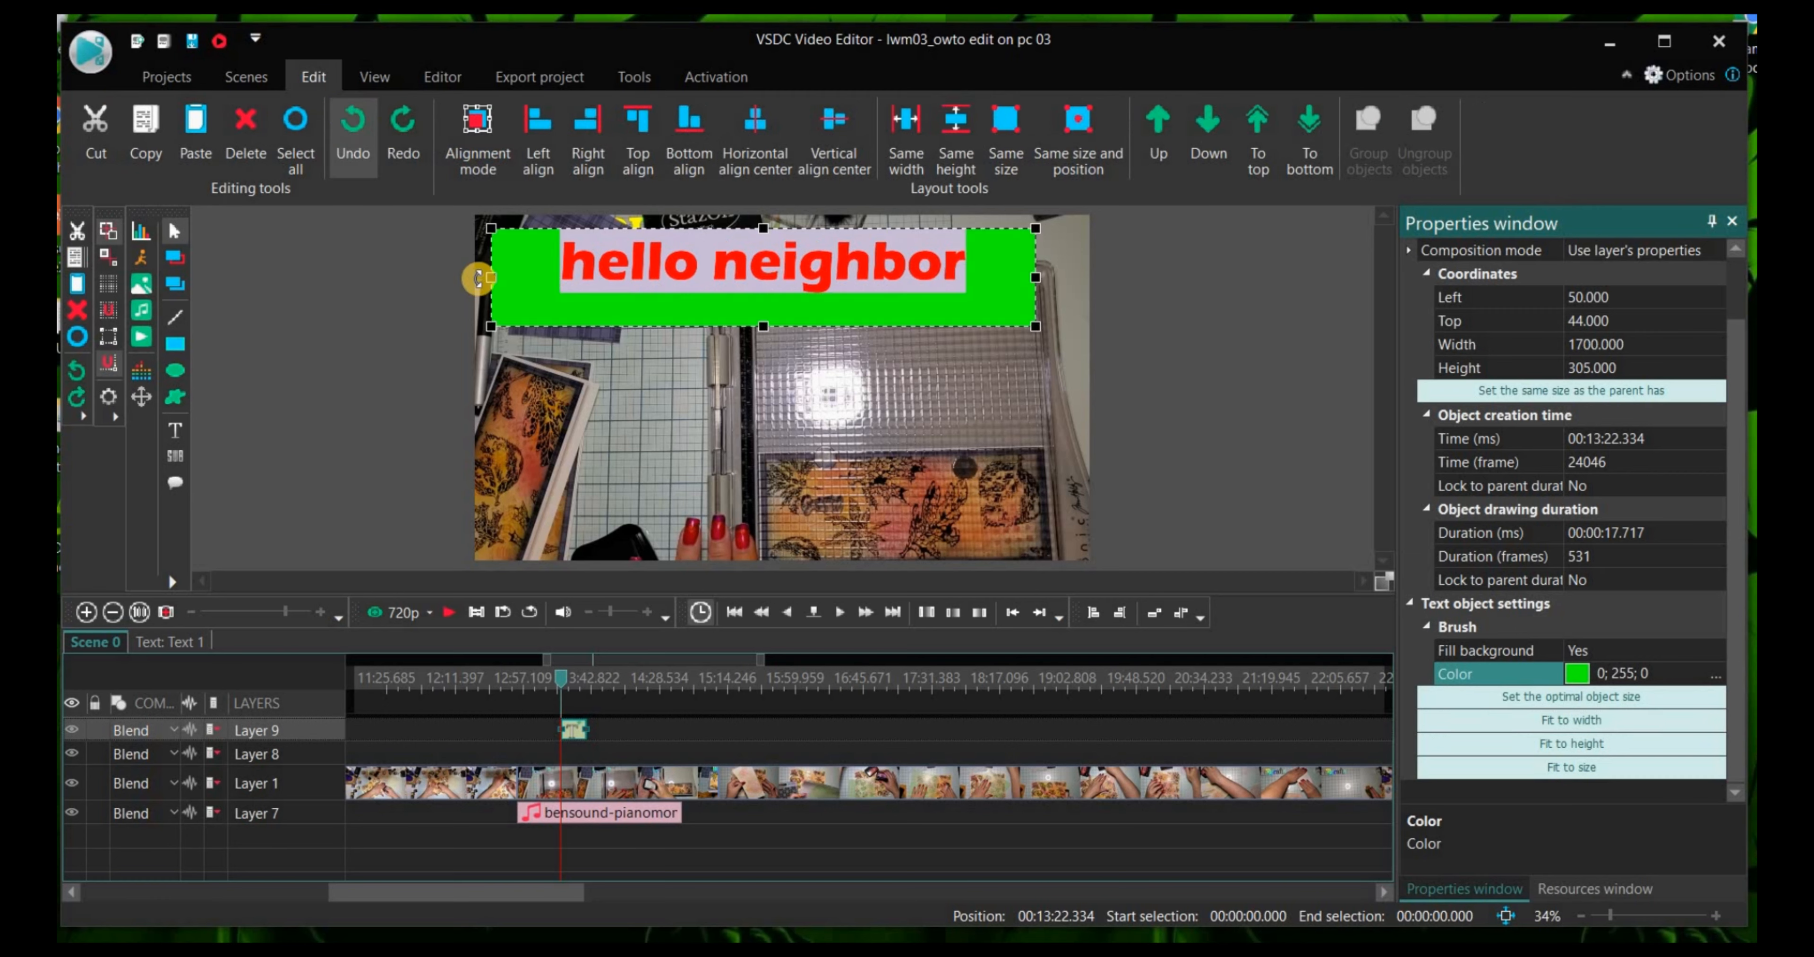
Step: Move the text box slightly down and extend its upper edge to a box height of about 346
drag(698, 286, 697, 308)
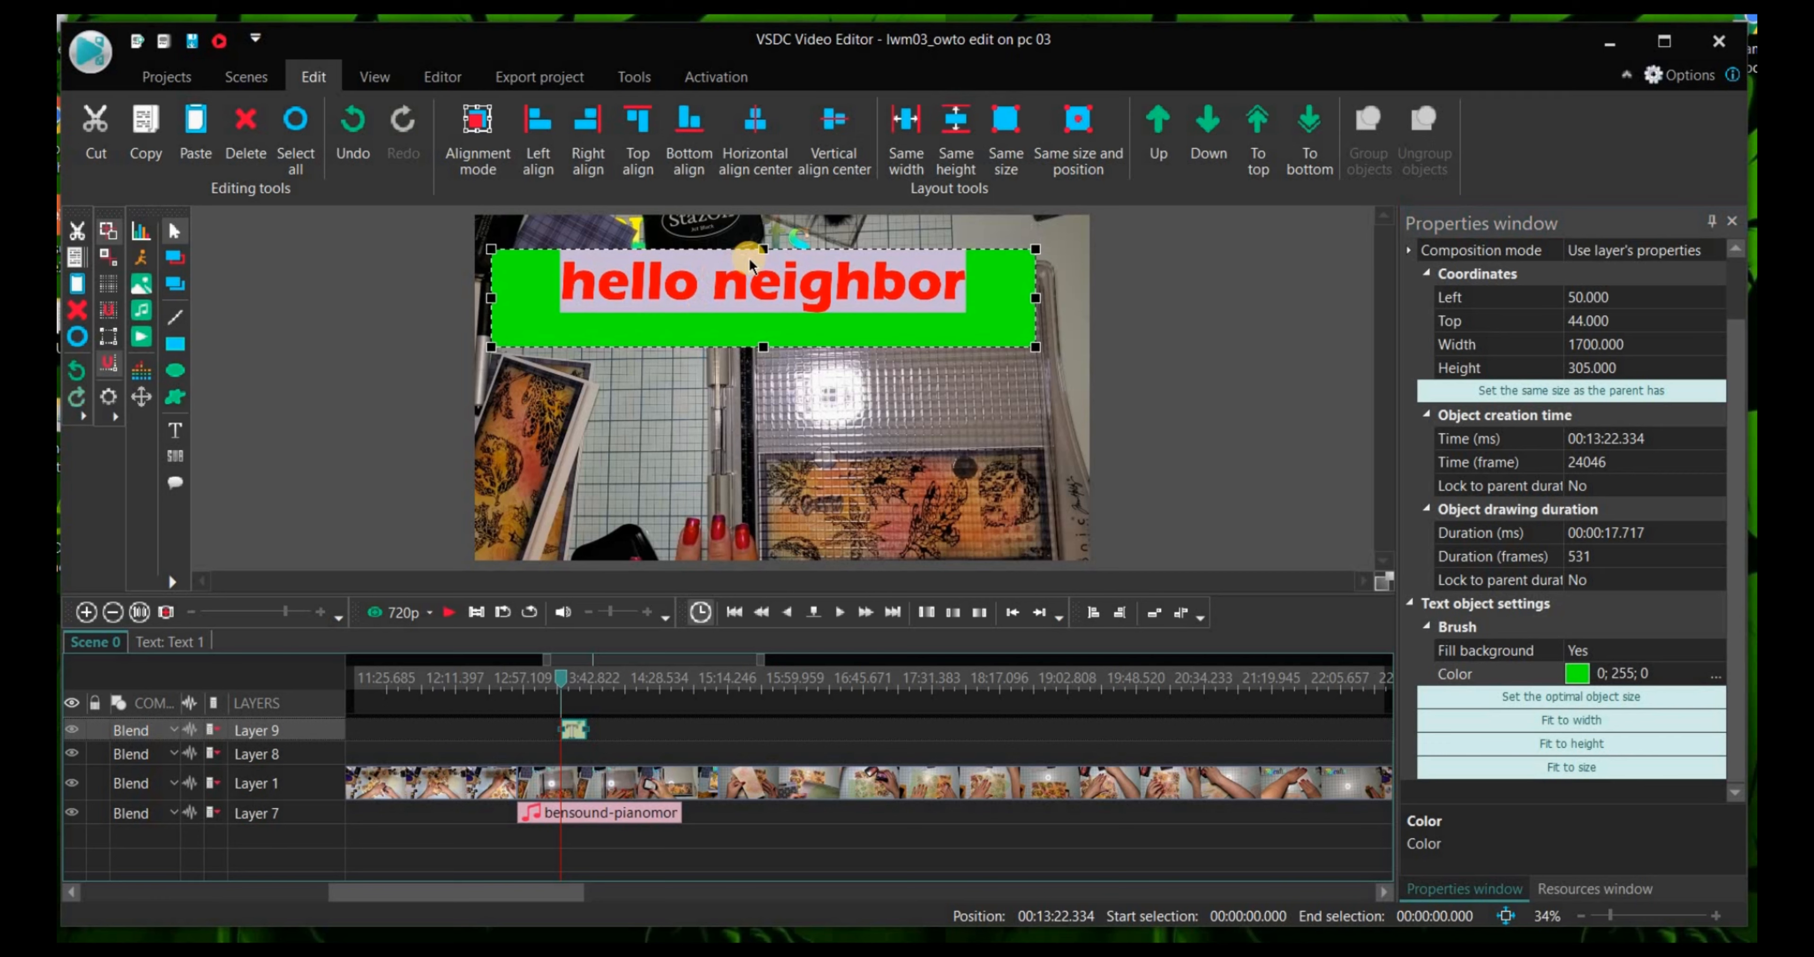
drag(763, 246, 763, 235)
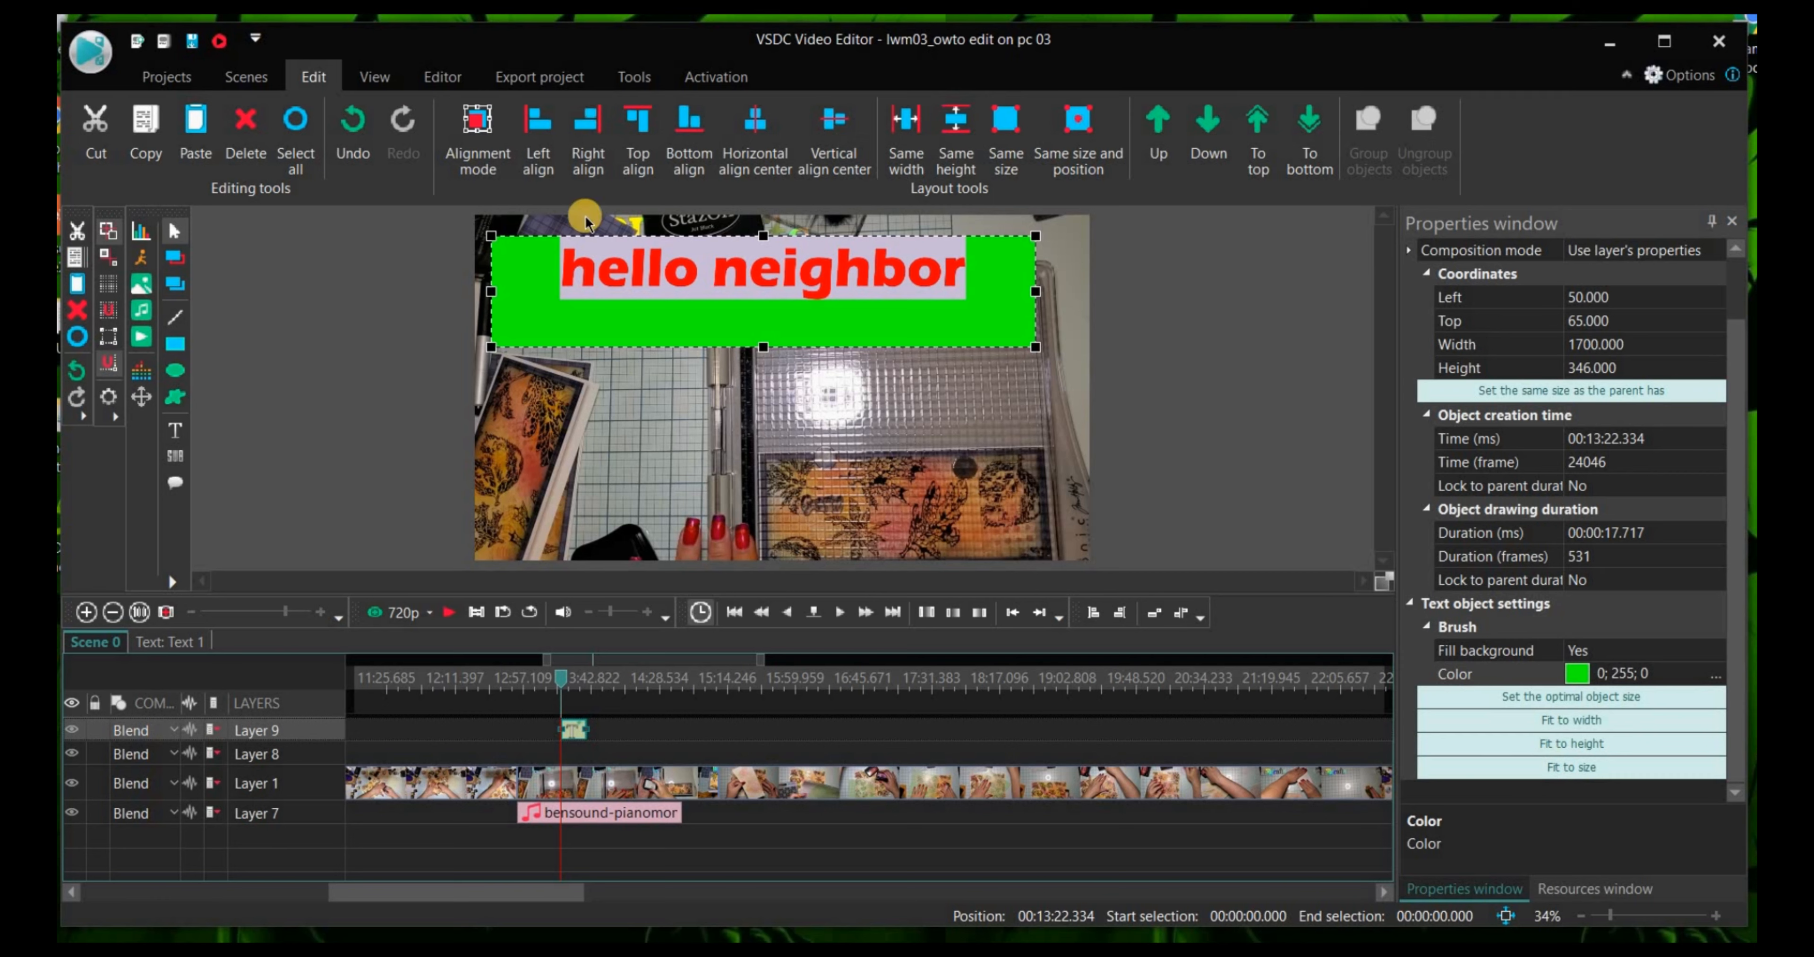
Step: Try centering the text box horizontally and vertically in the frame, and aligning it to the frame's left, right and top edges
click(755, 143)
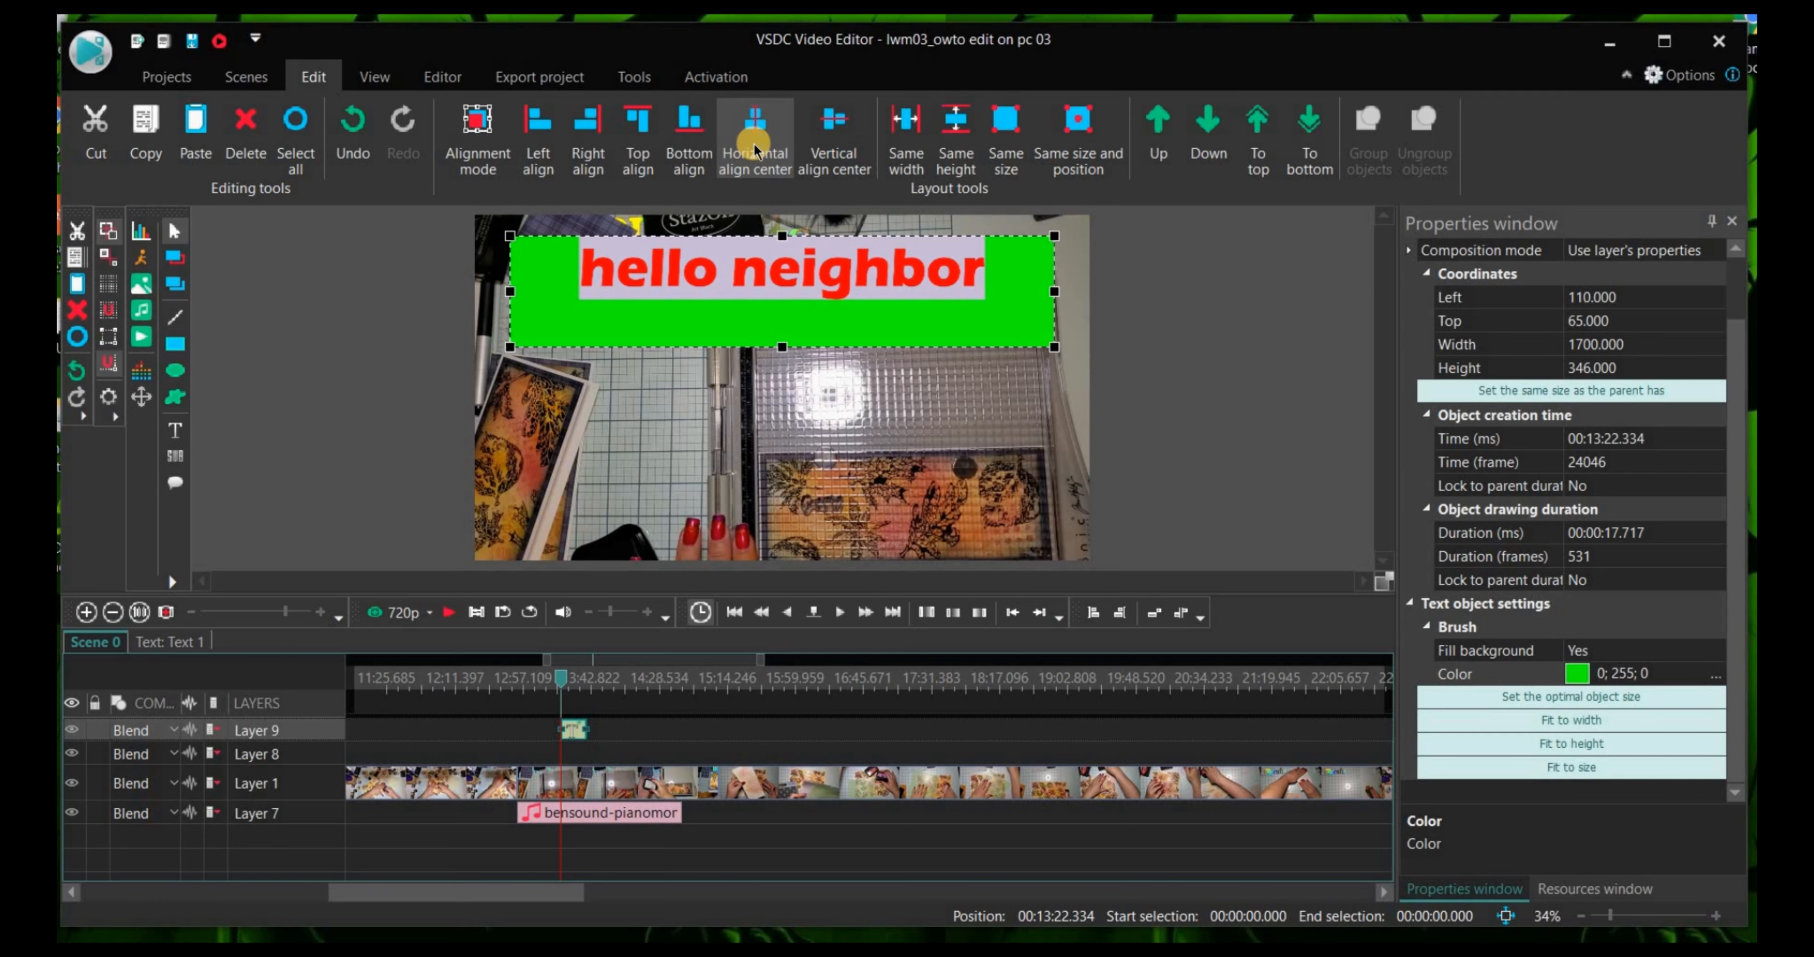
click(825, 146)
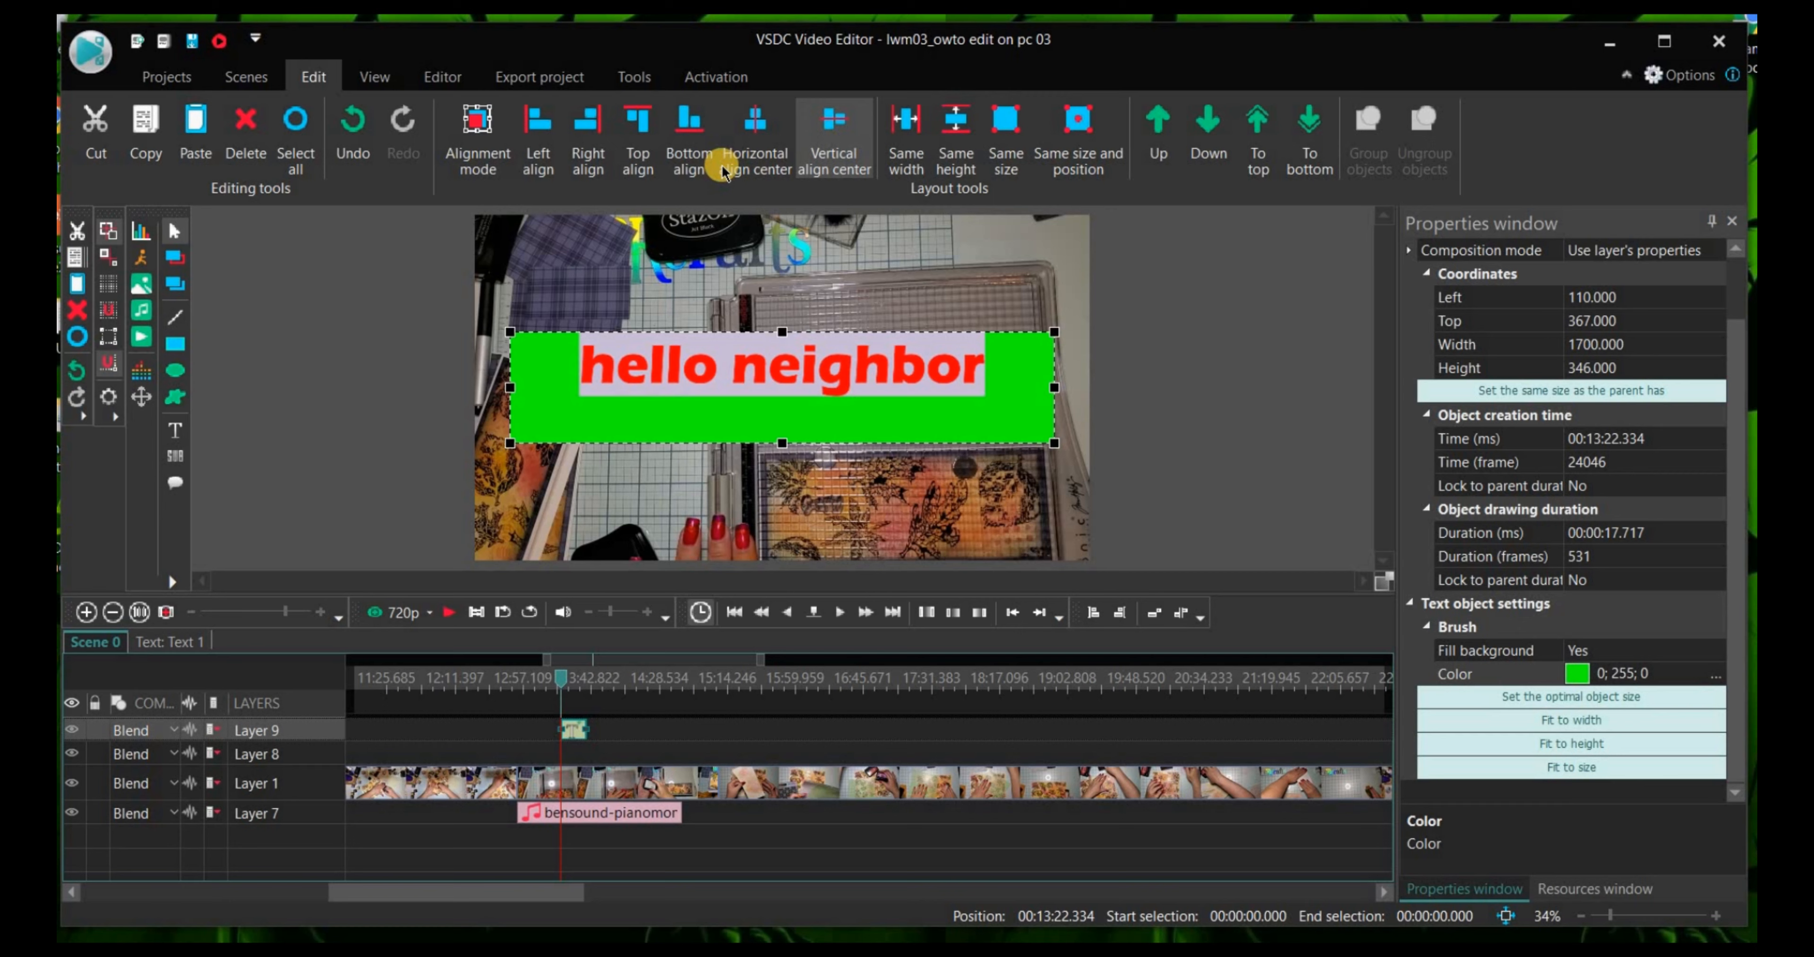
click(541, 134)
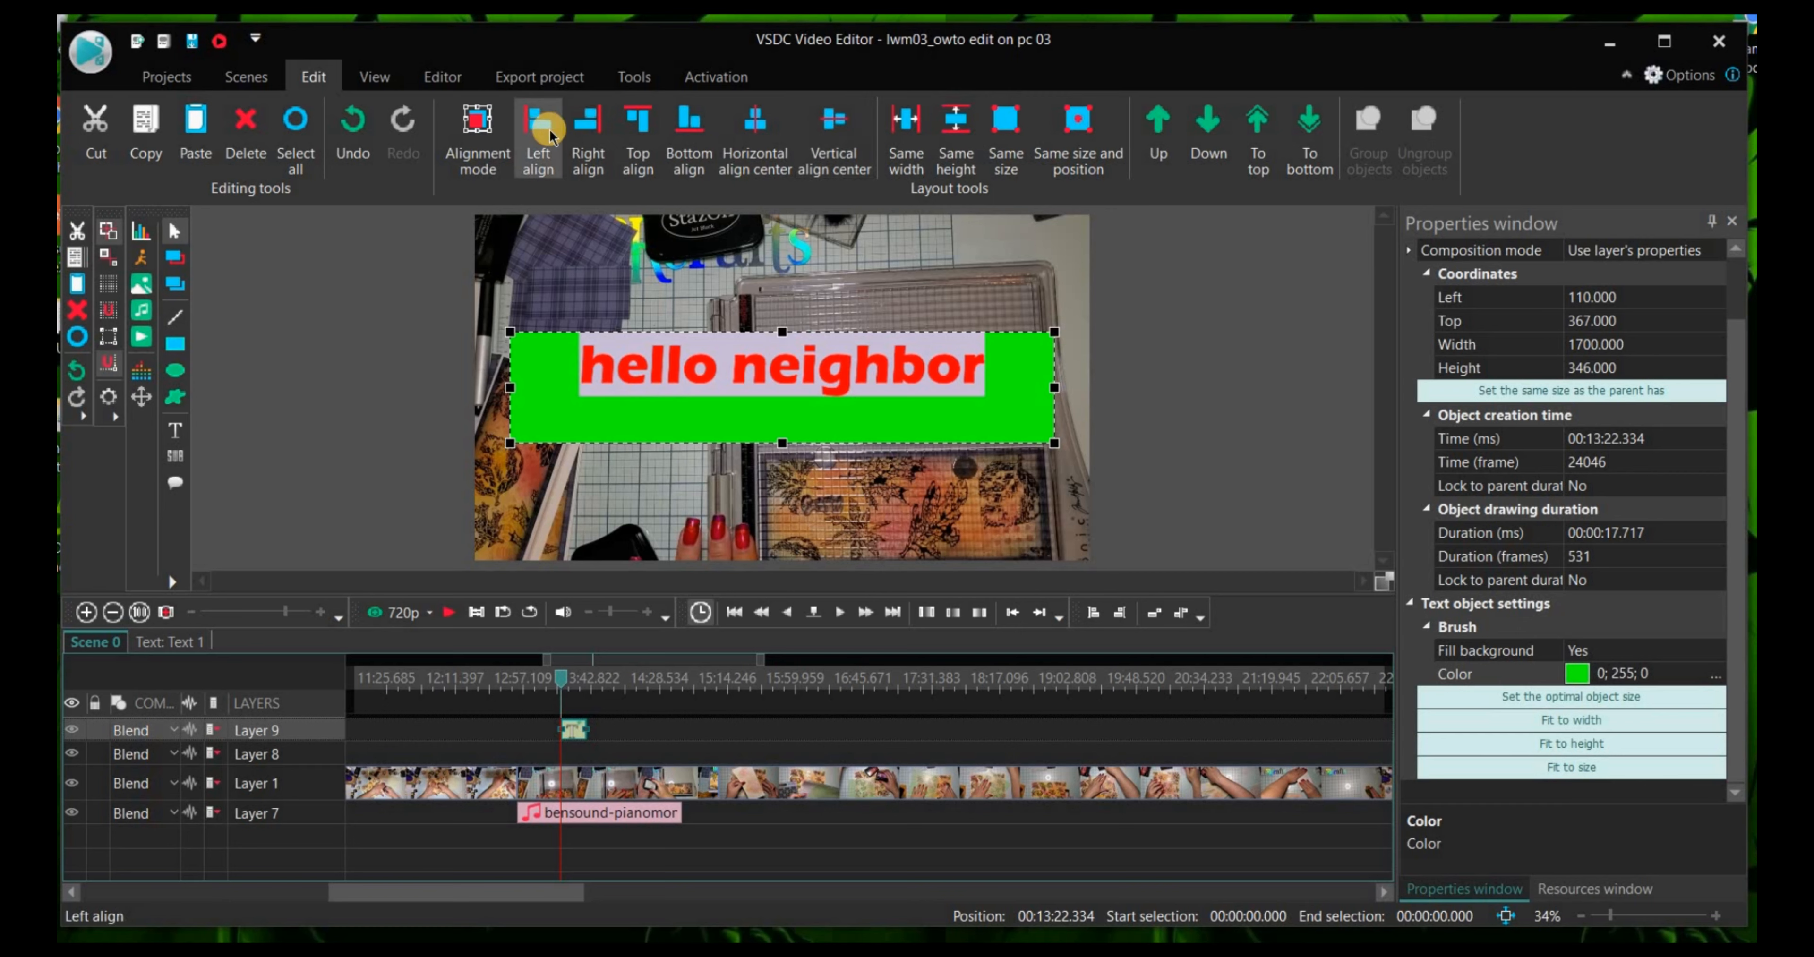
click(589, 137)
click(634, 143)
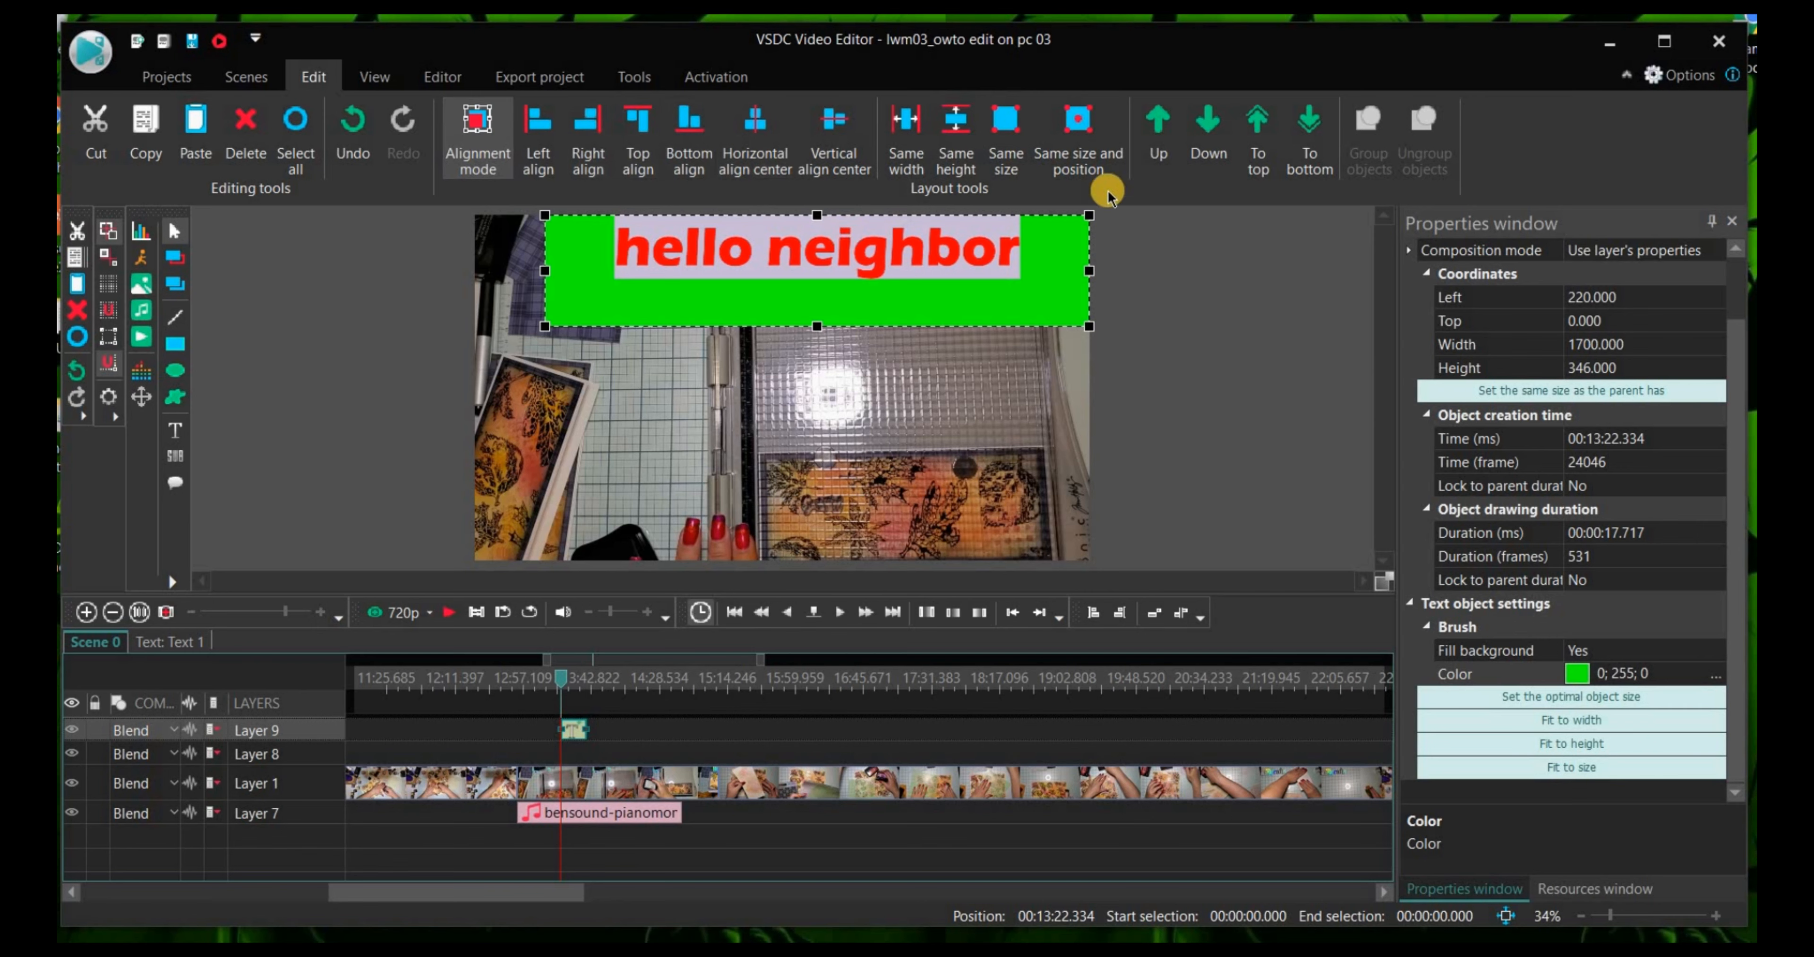
Step: Match the text box to the full size and position of the video frame
click(1063, 145)
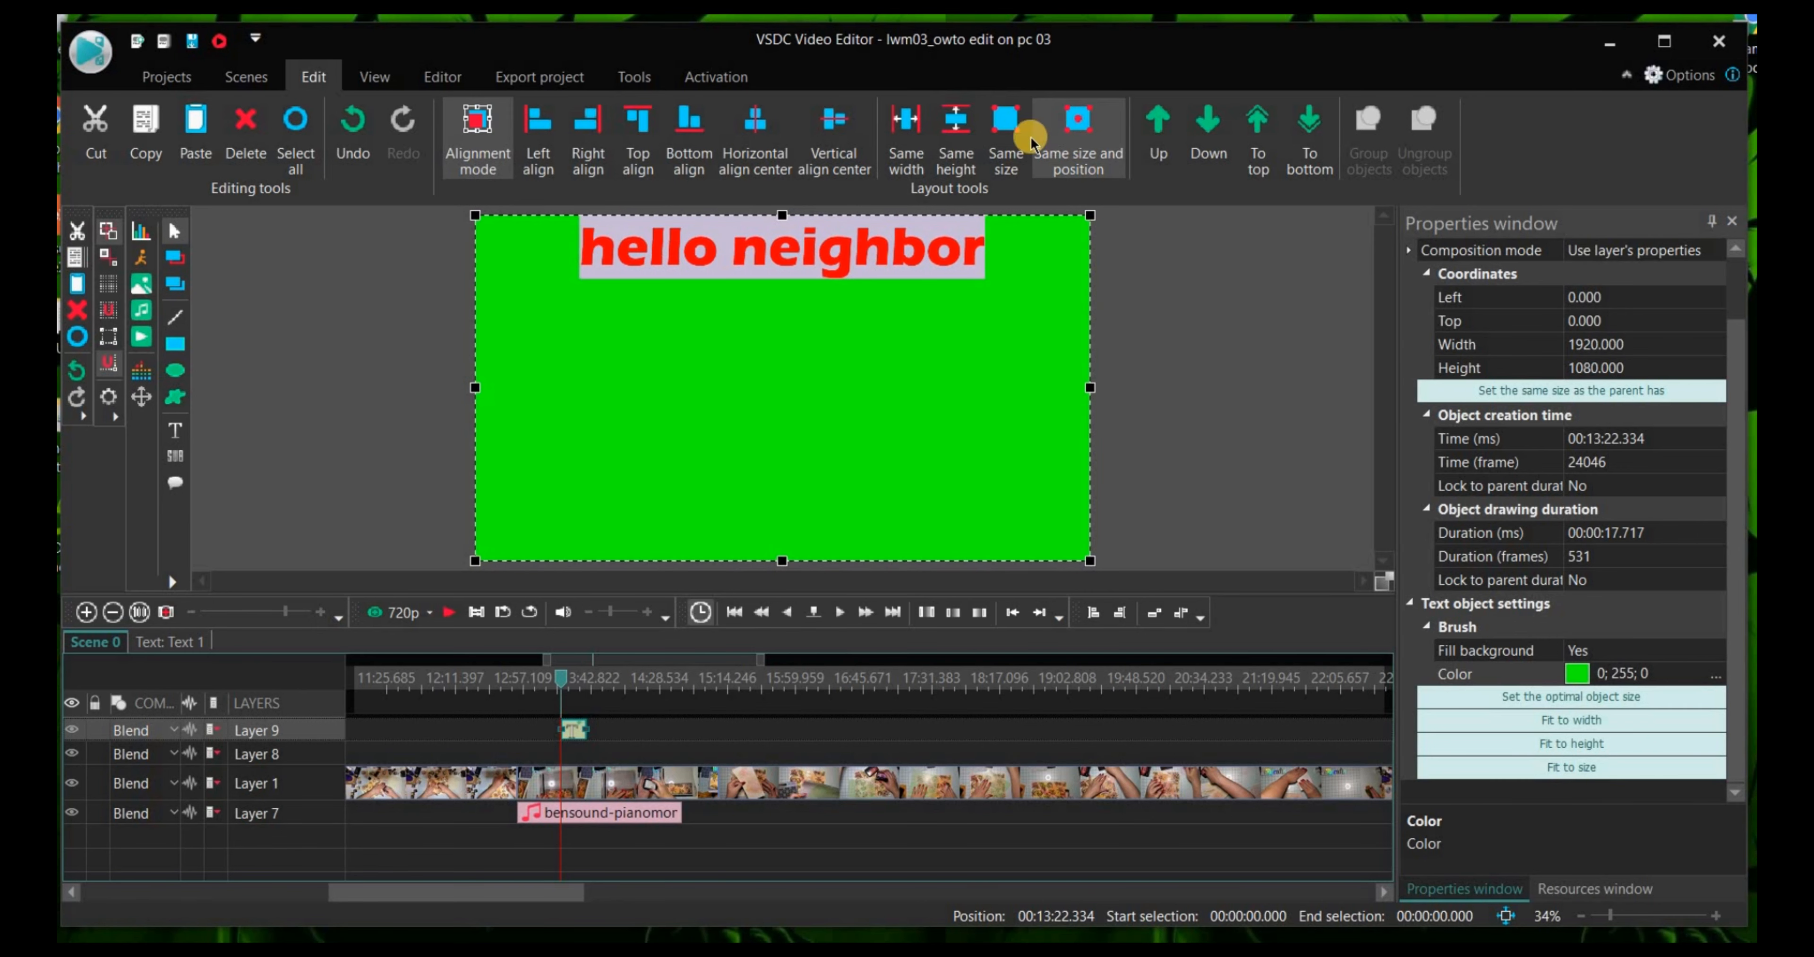
click(1004, 127)
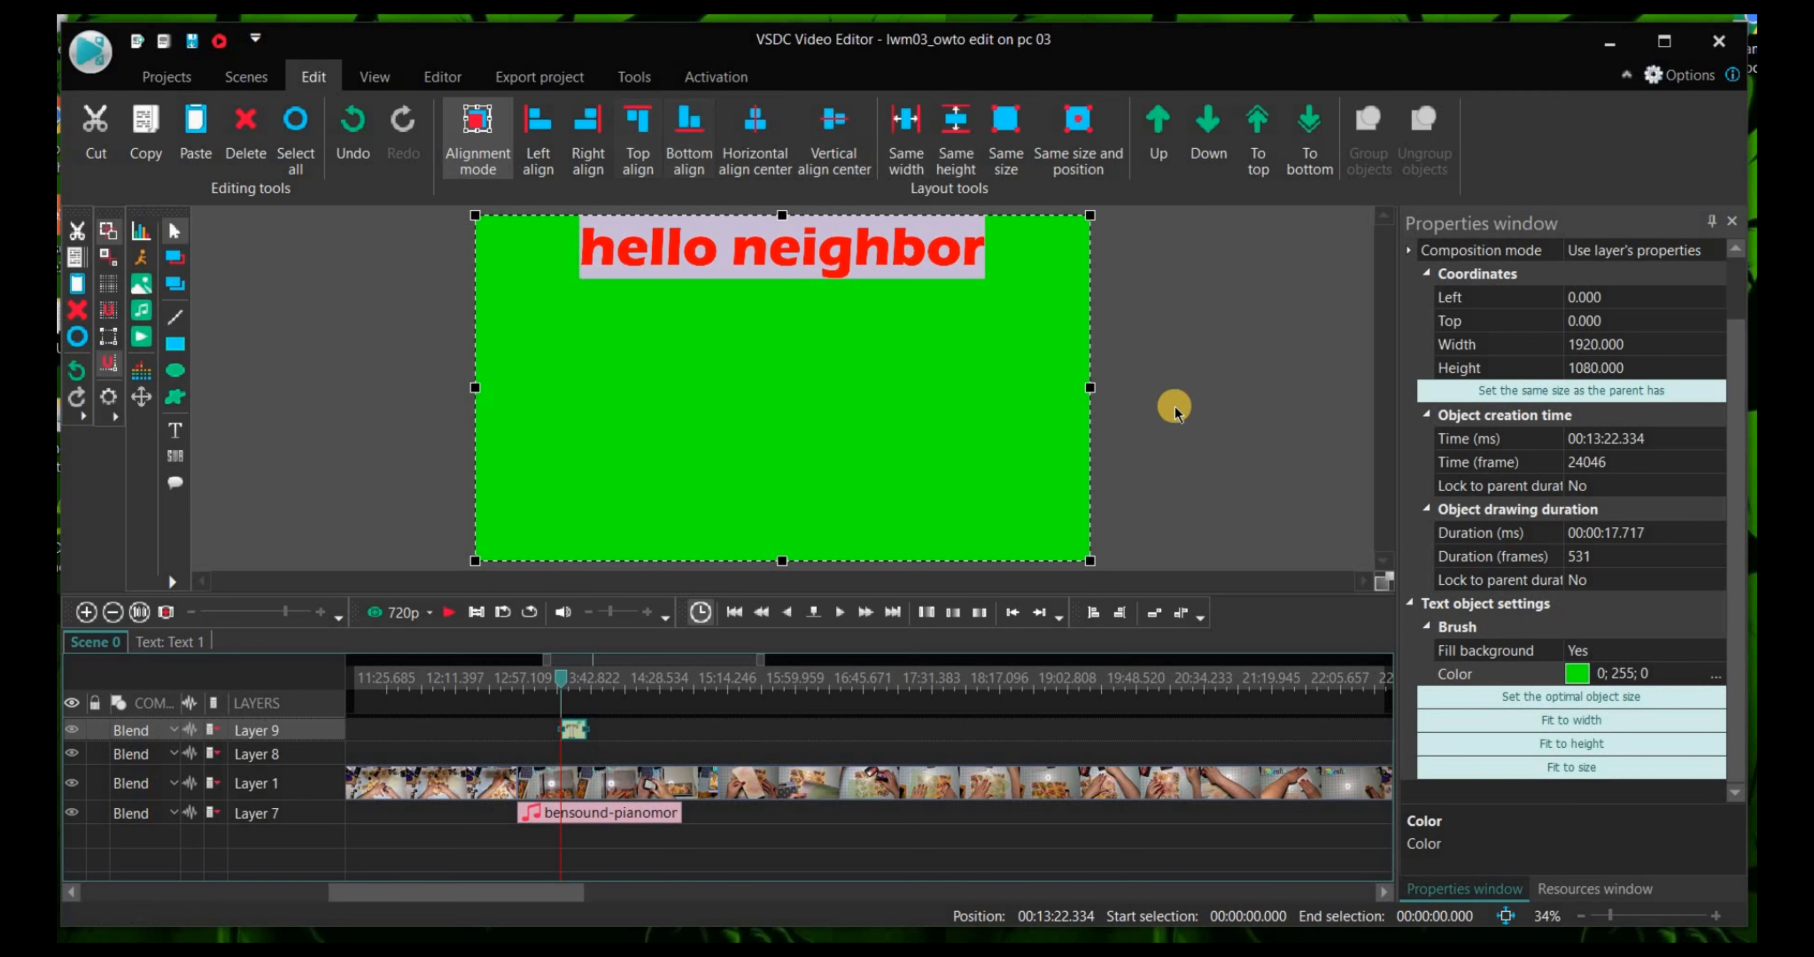
Step: Try the optimal object size on the full-frame text box and undo it
click(1587, 698)
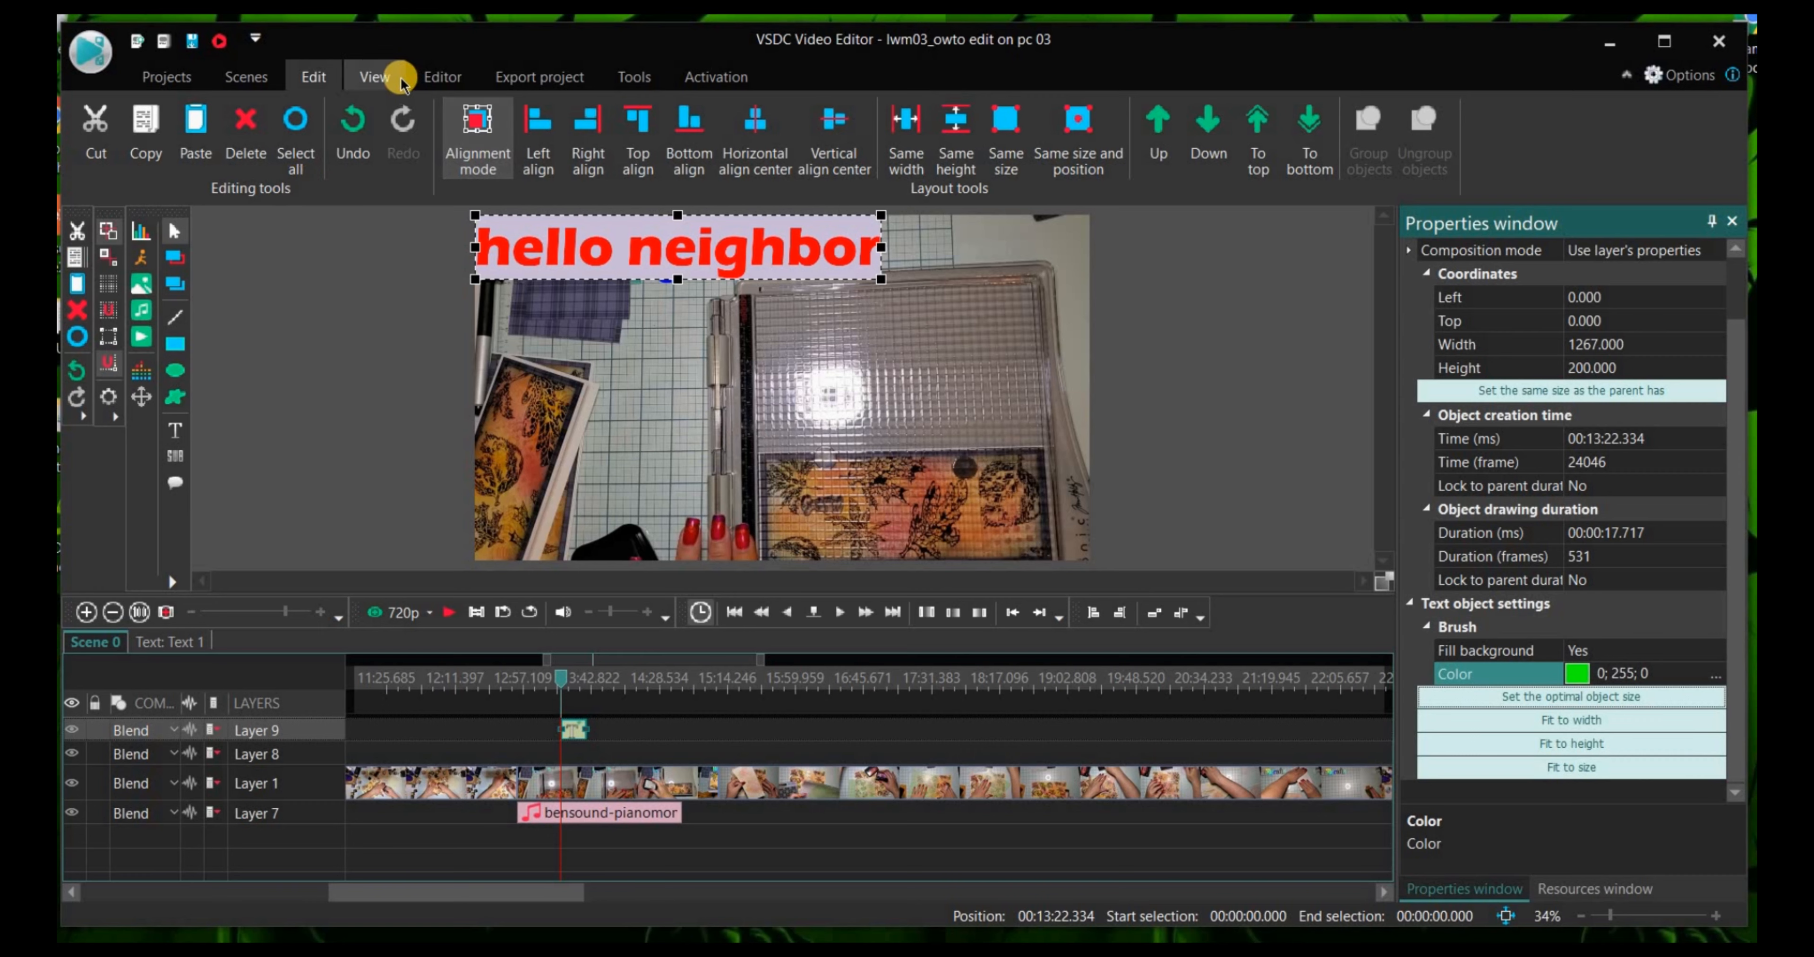
click(437, 77)
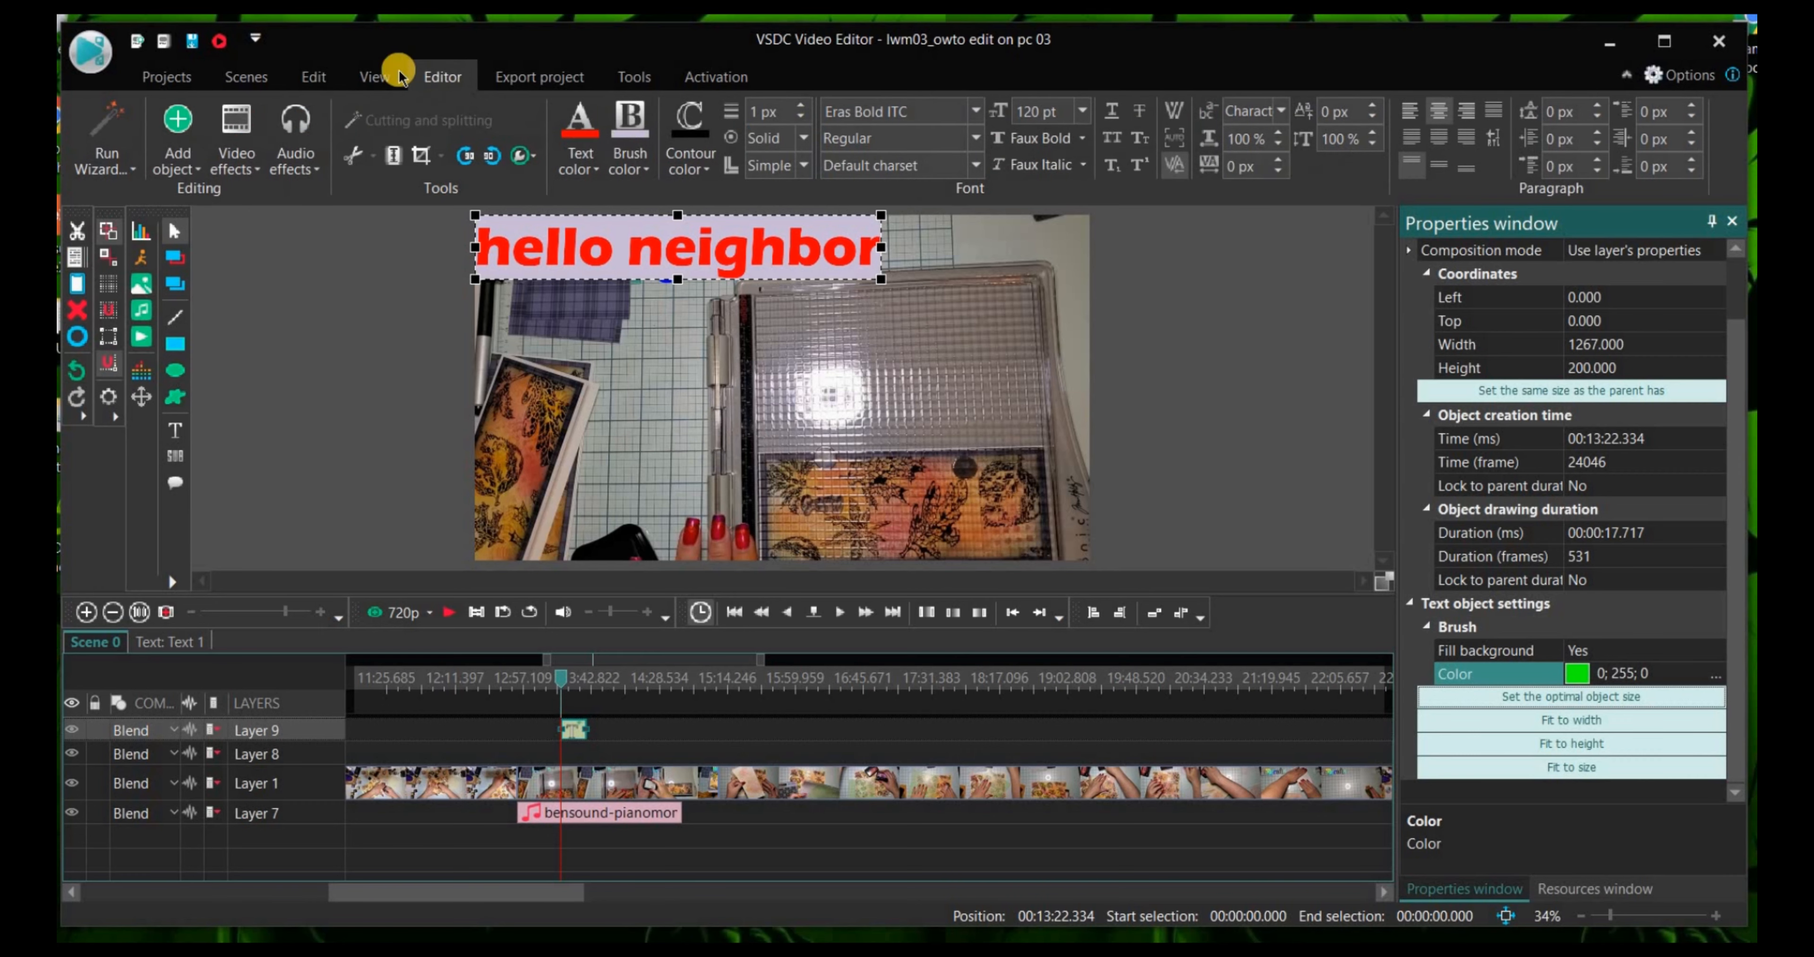
click(320, 78)
click(353, 134)
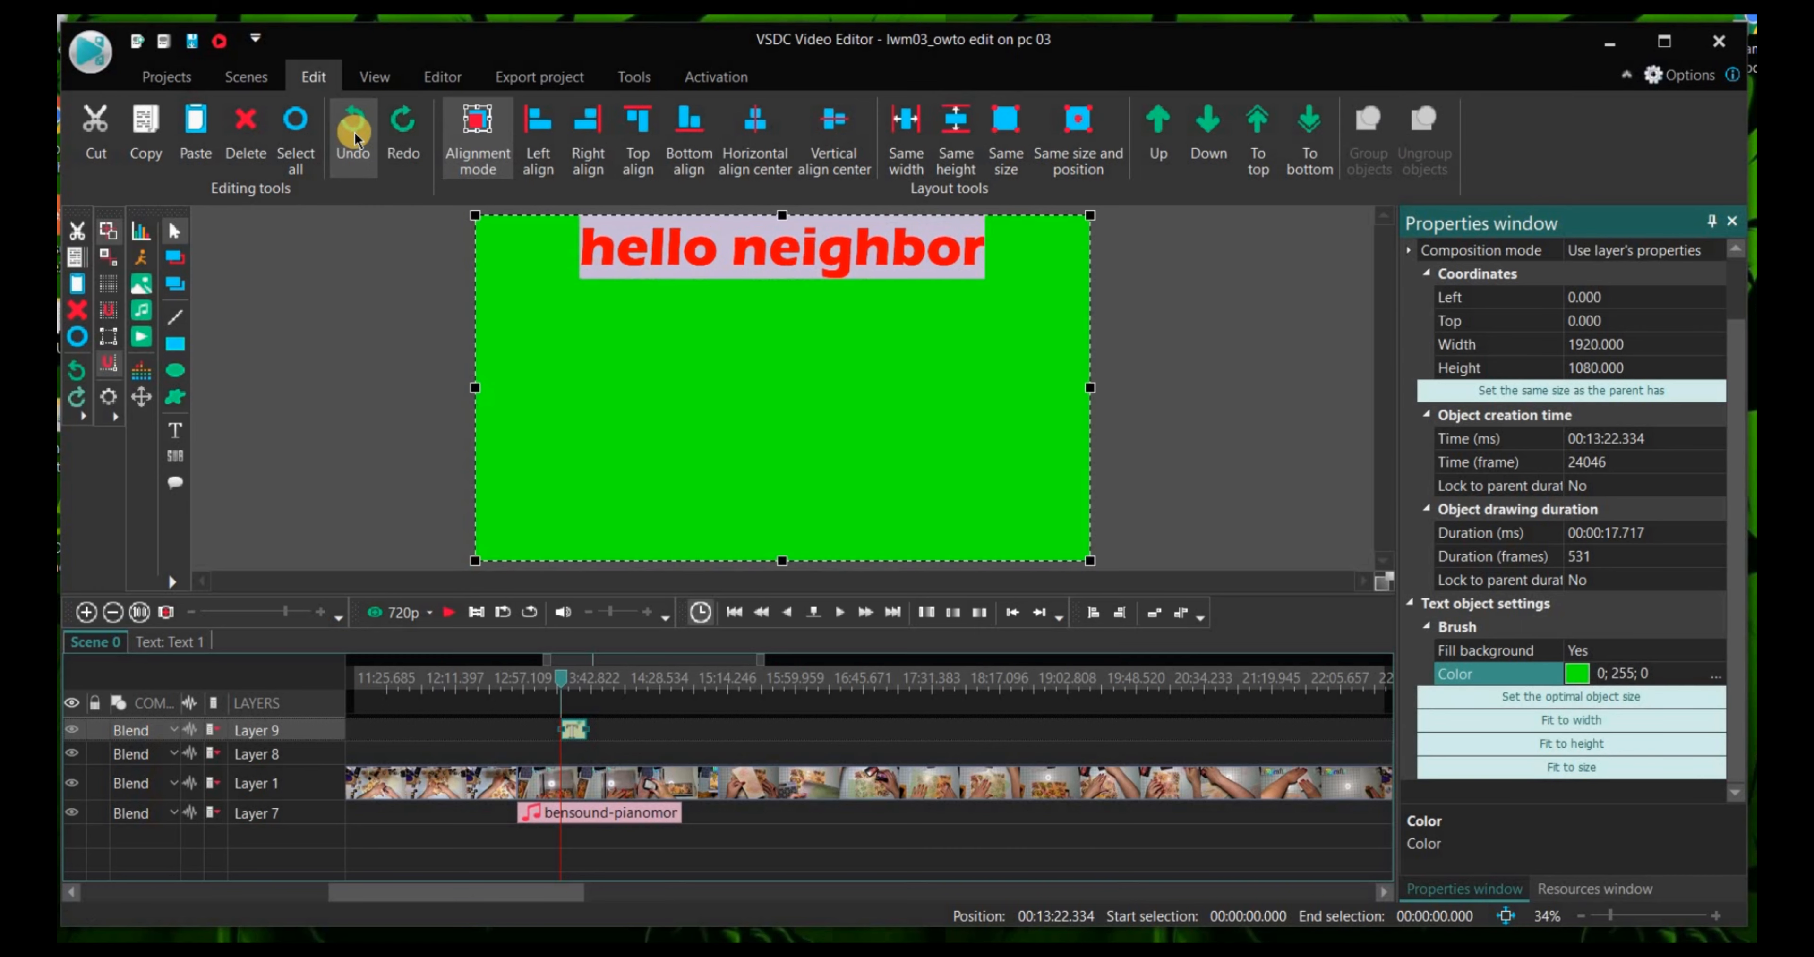
Step: Shrink the text box to a banner about 1806 wide and 282 high across the top of the frame
click(438, 81)
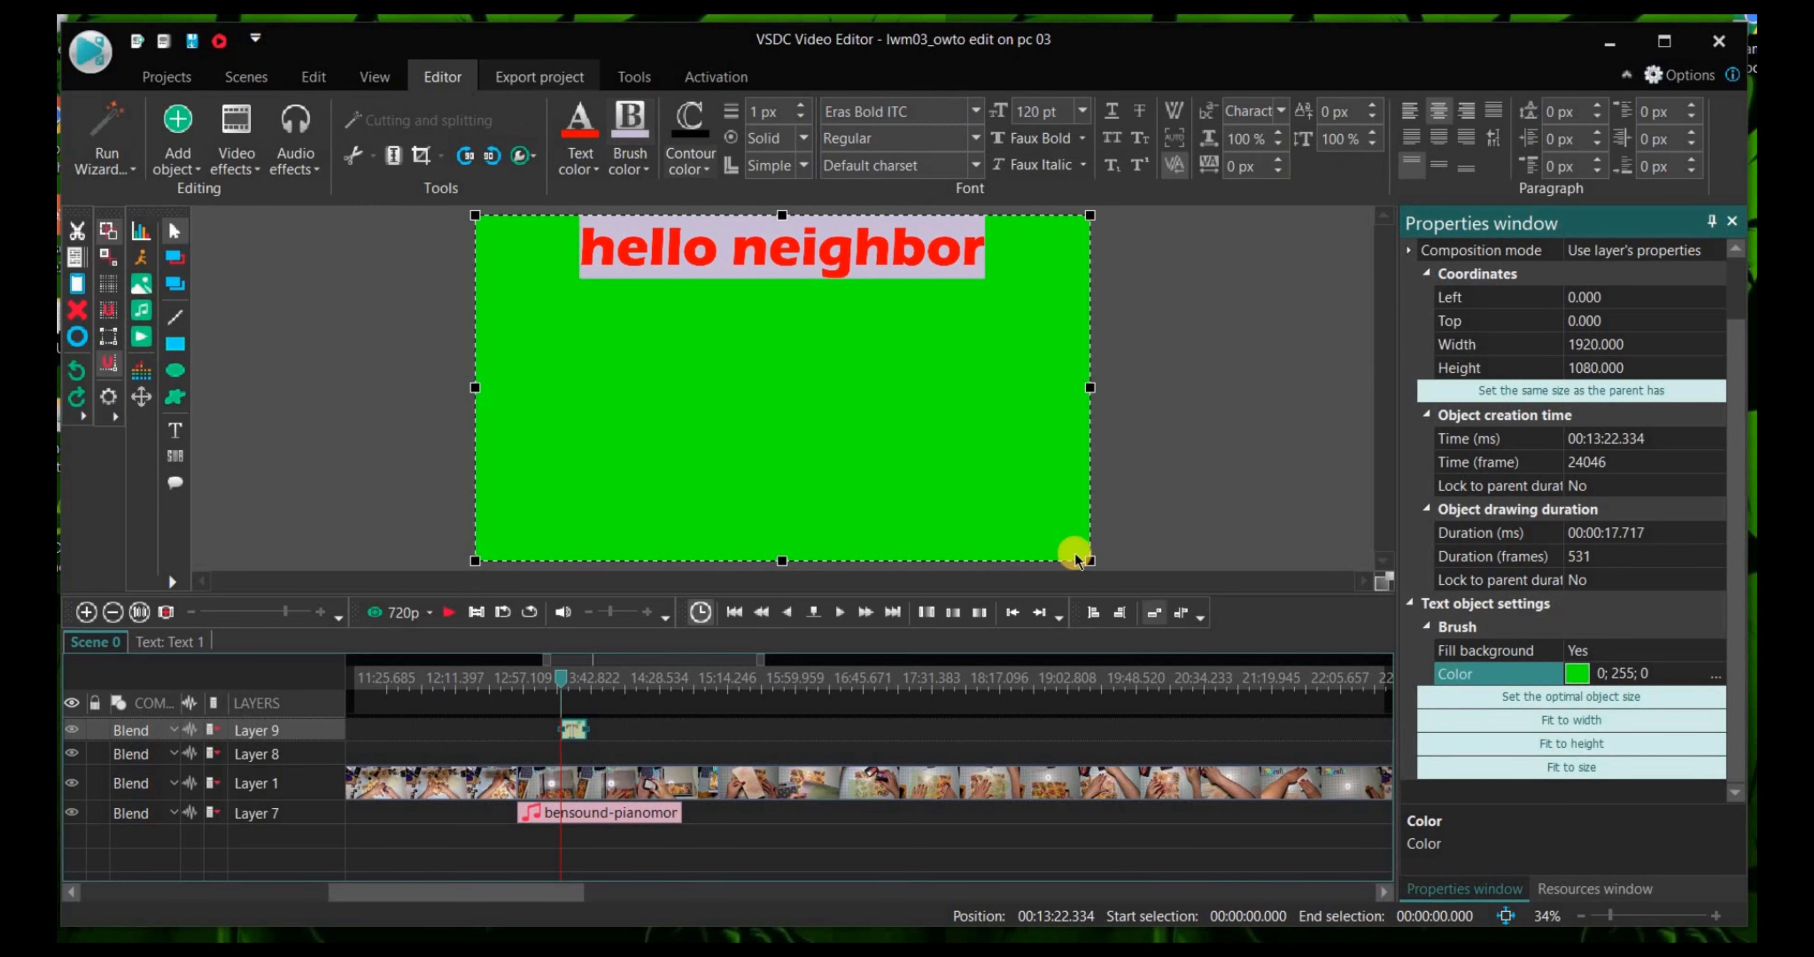
drag(1089, 563, 1053, 306)
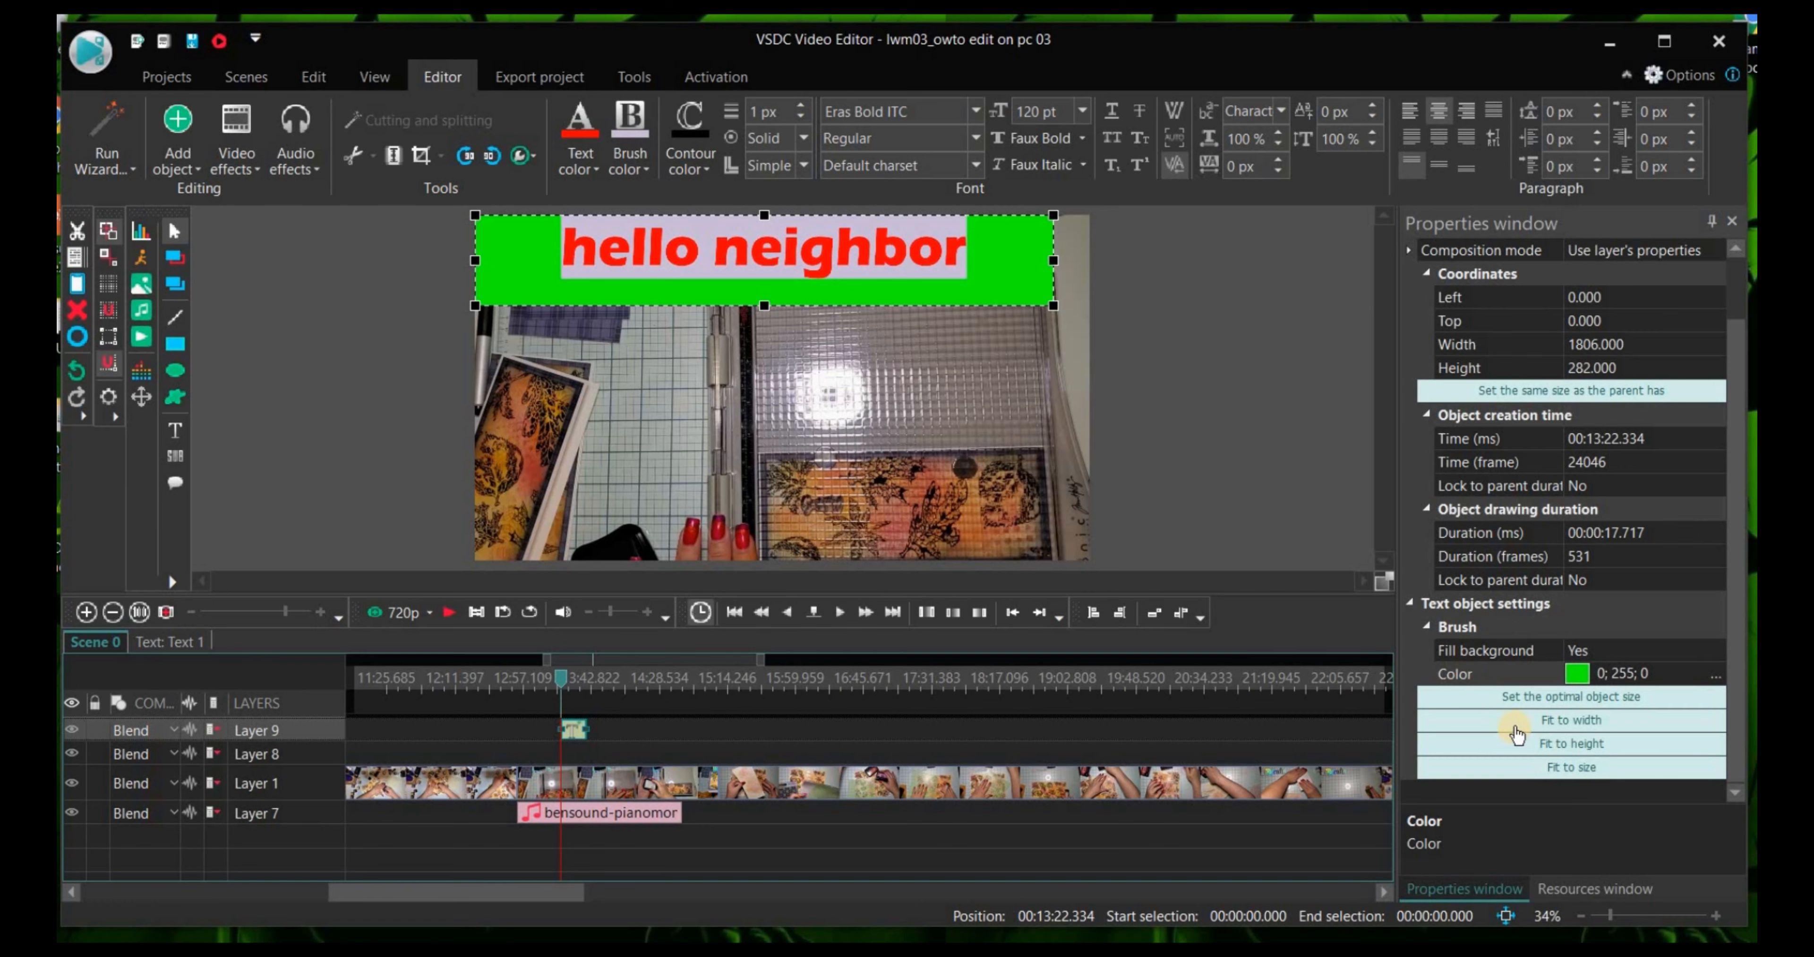
Step: Fit the text to its box by height, size and width, and enlarge the box to about 1938 by 424
click(1516, 744)
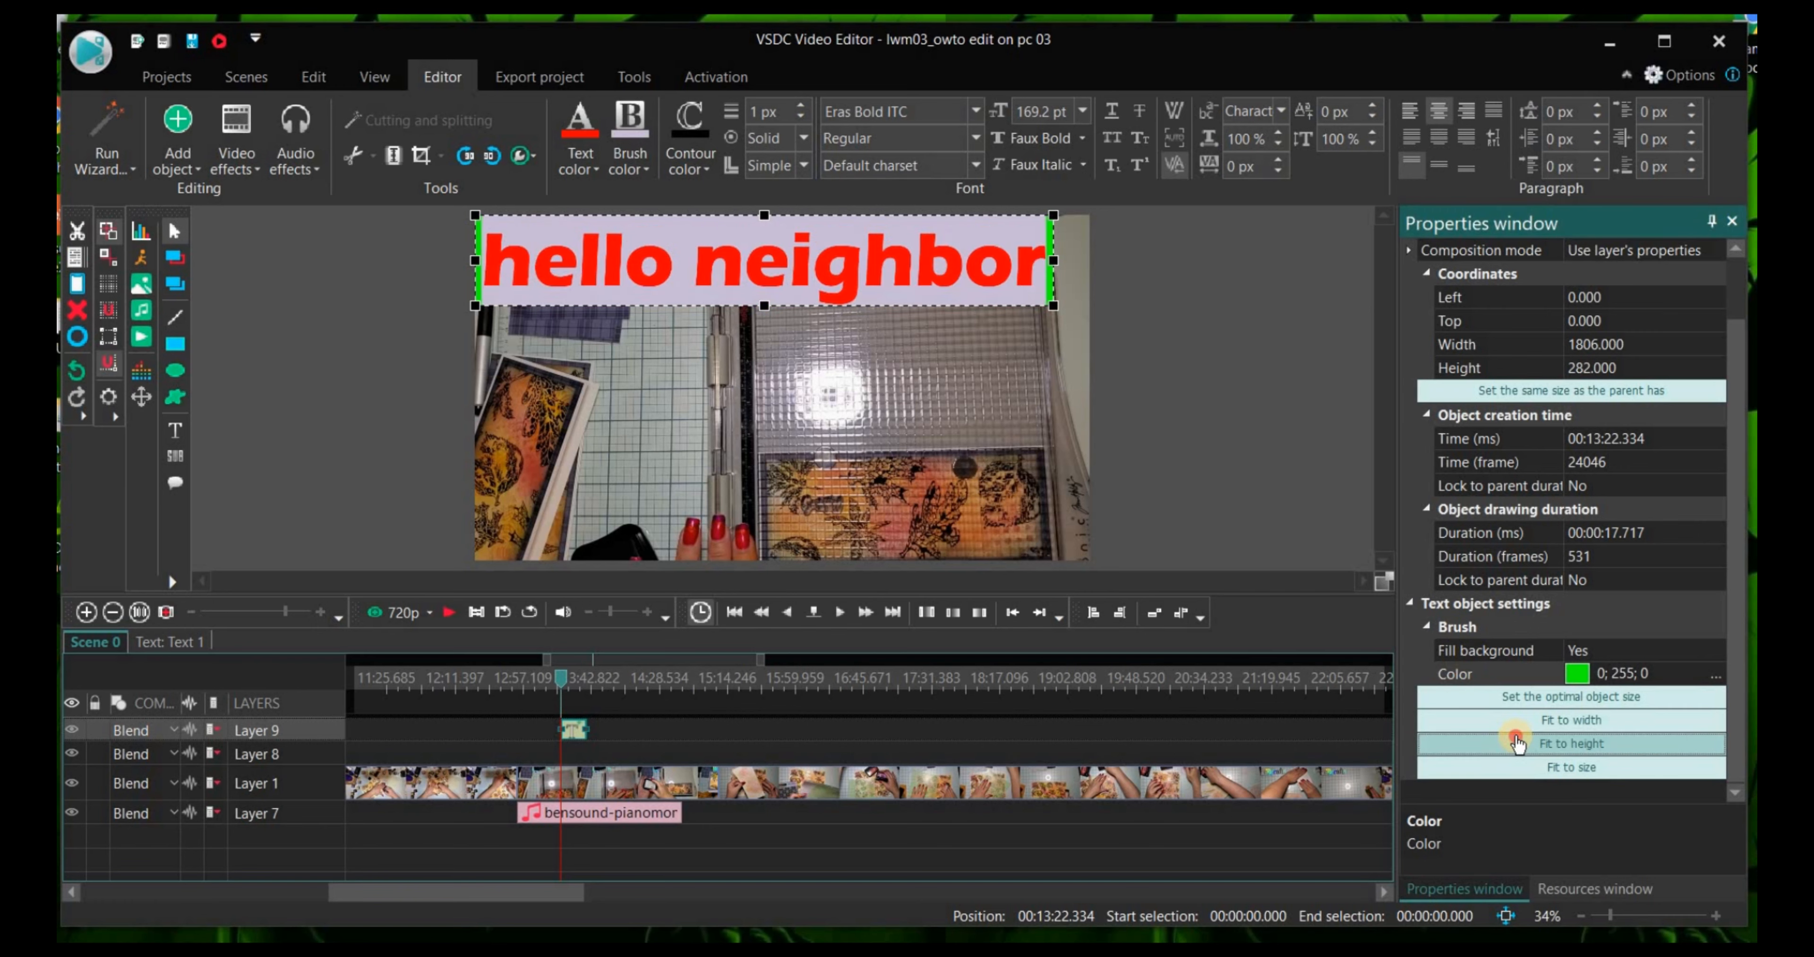
click(1519, 770)
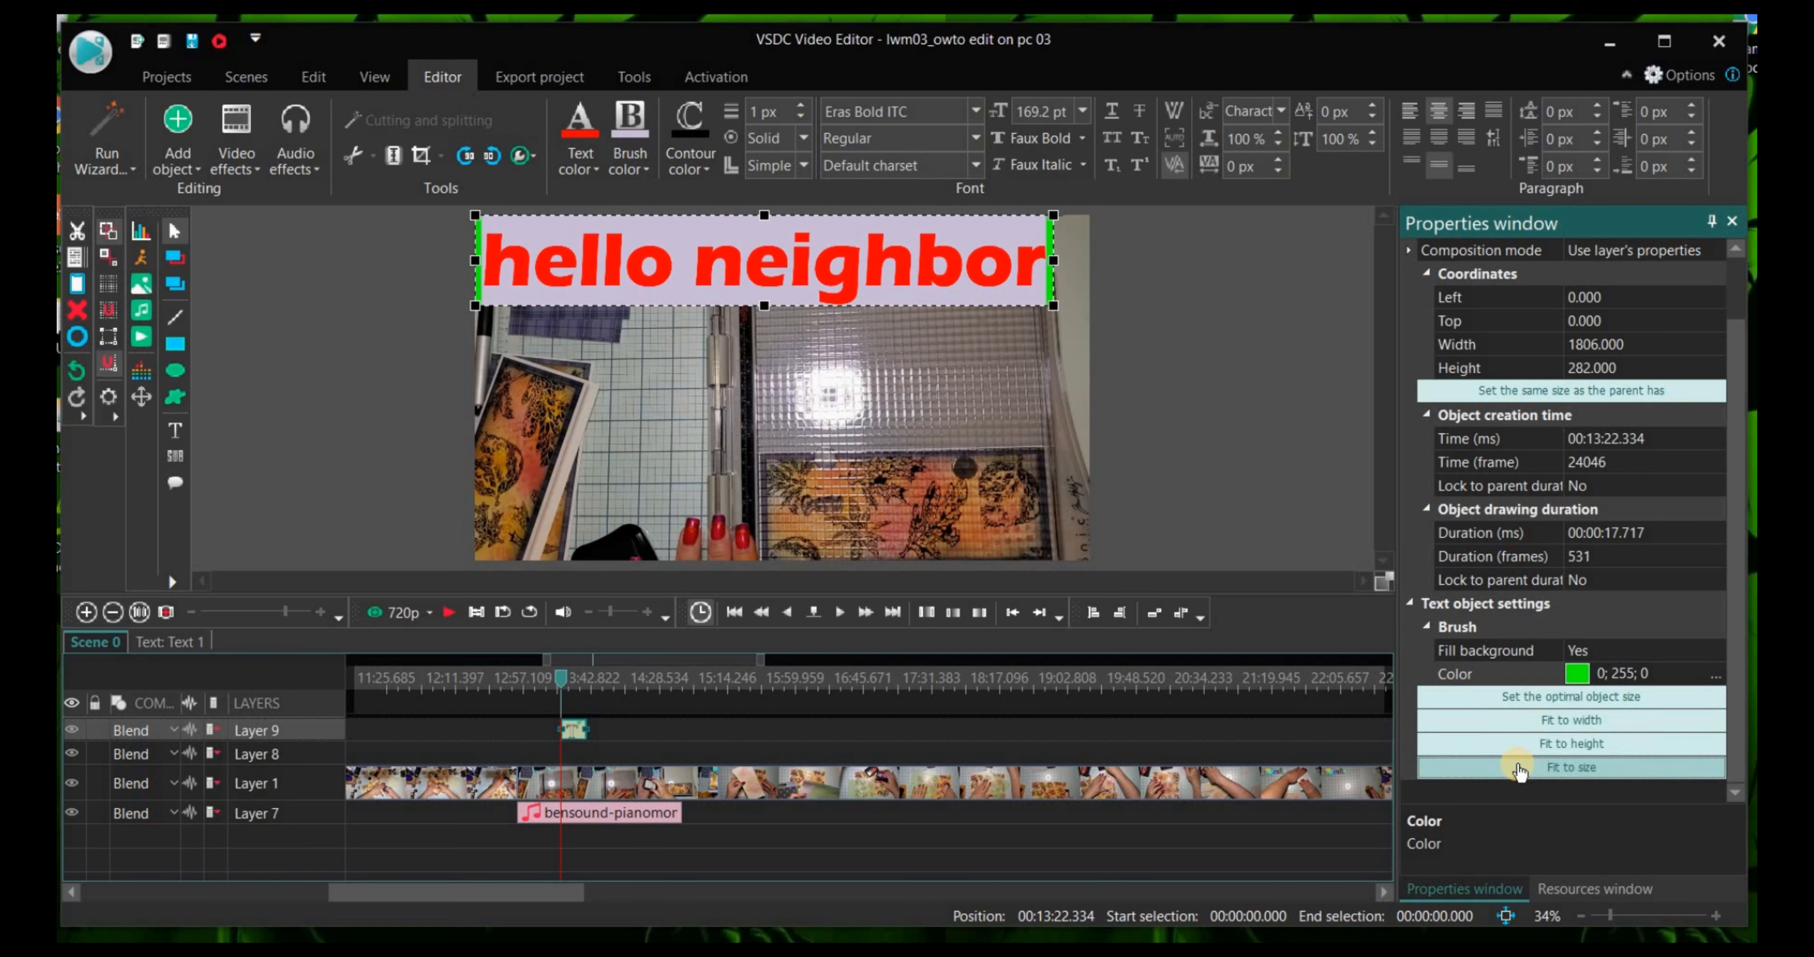
click(1511, 723)
click(1511, 744)
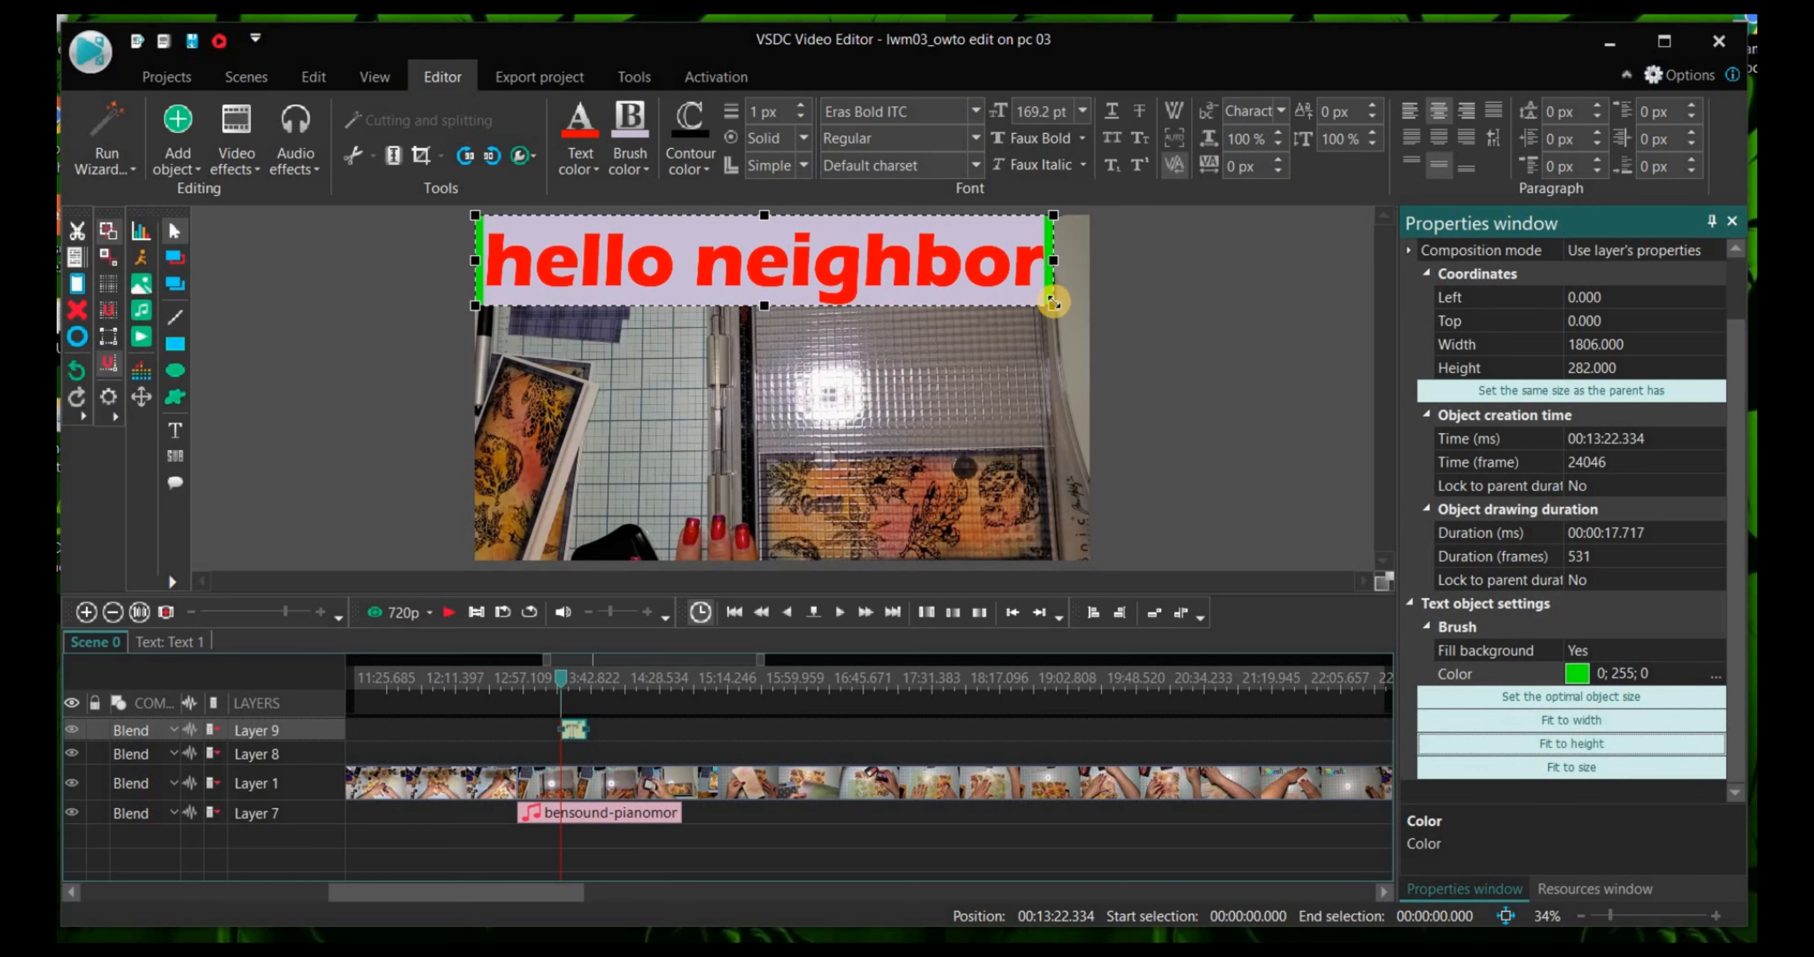
drag(1054, 304, 1095, 351)
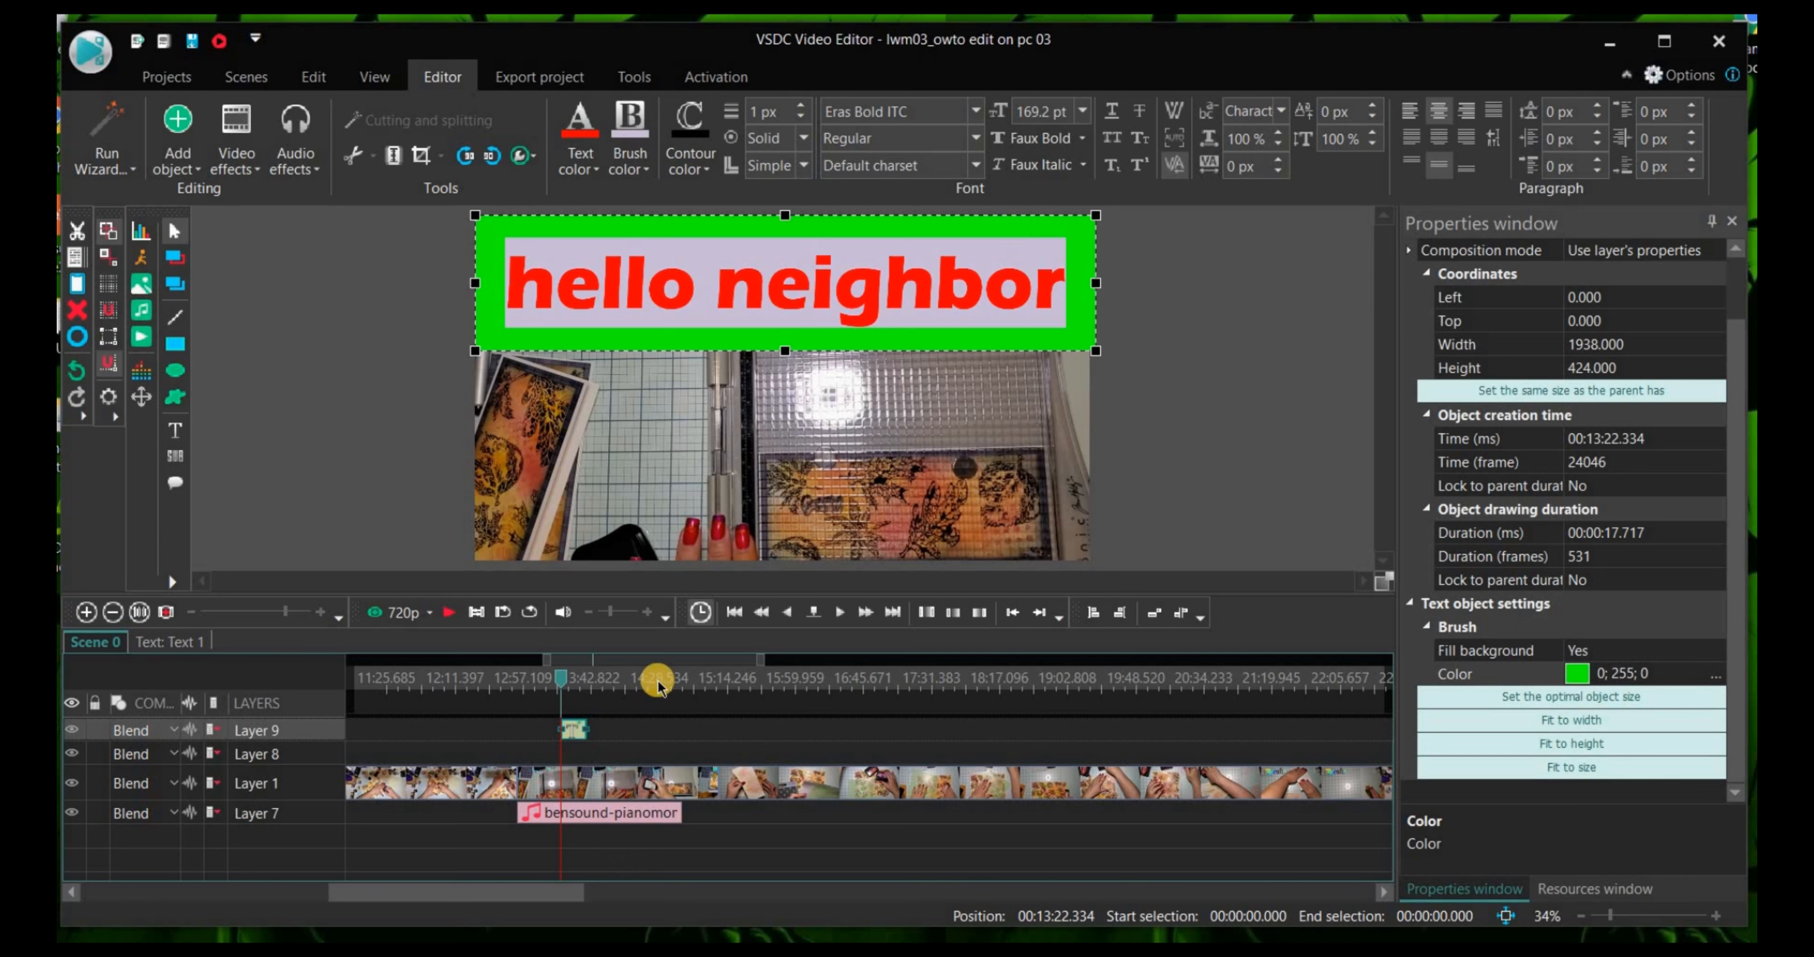
Step: Move the text clip to Layer 8 so that it starts at about 15:14 on the timeline
click(473, 611)
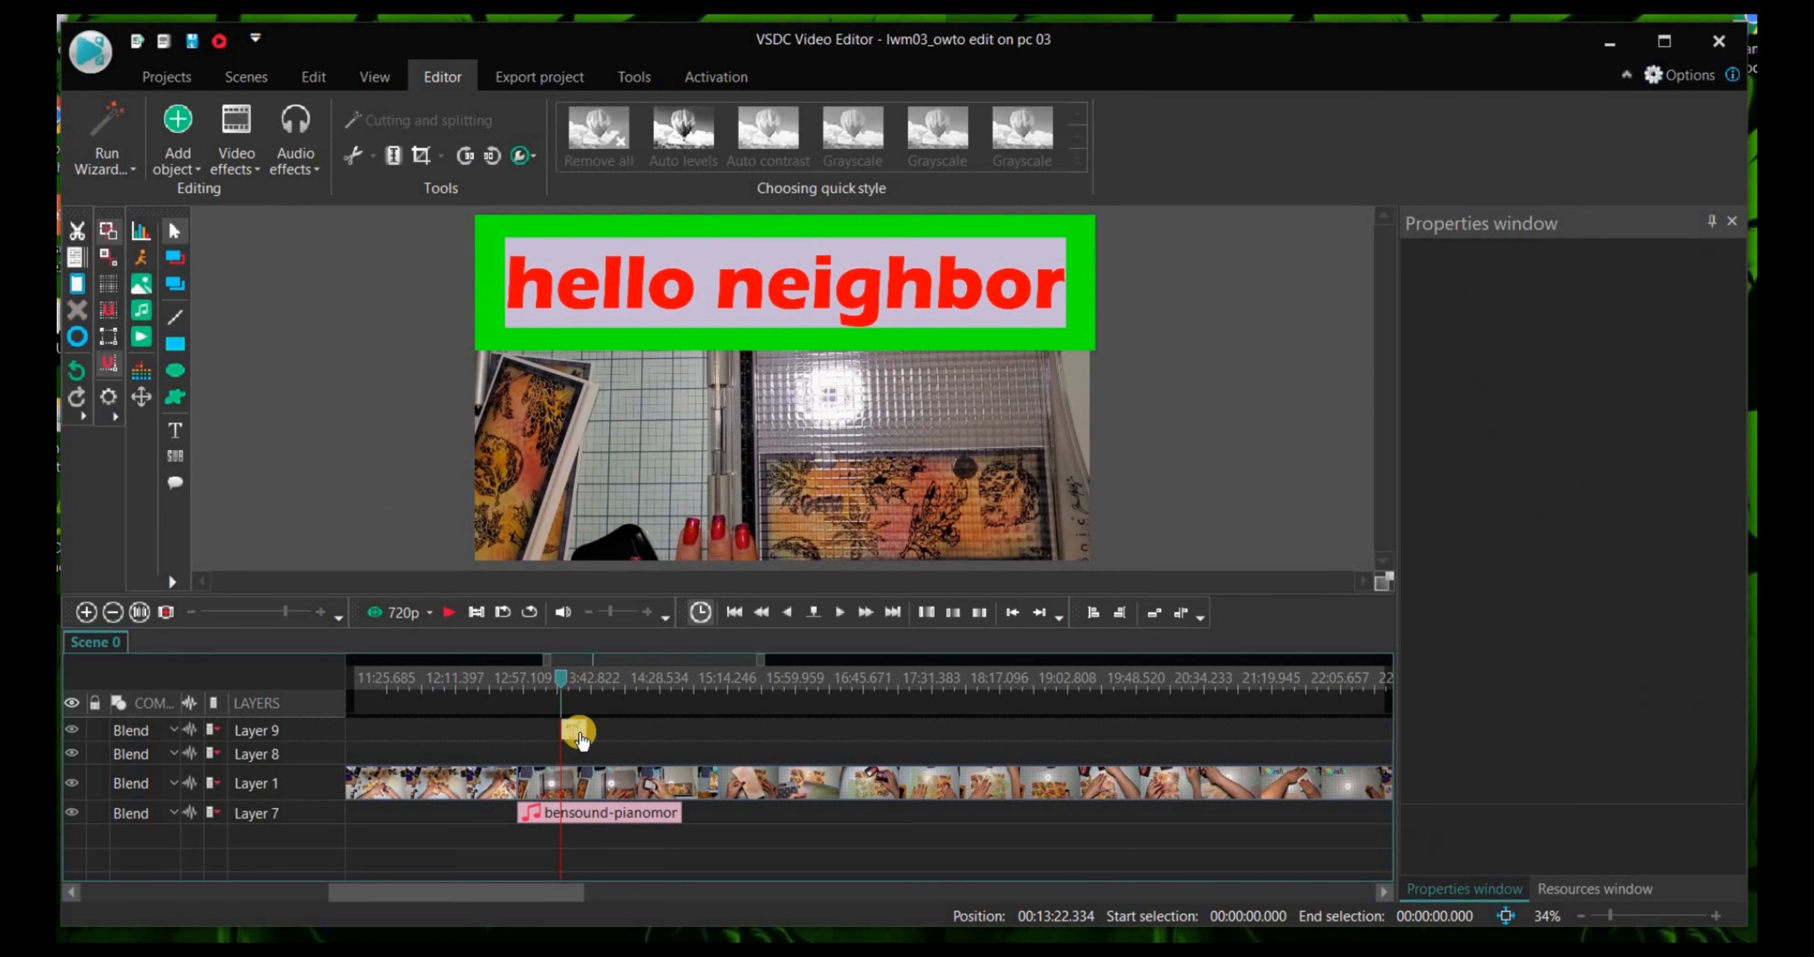
drag(569, 726, 734, 753)
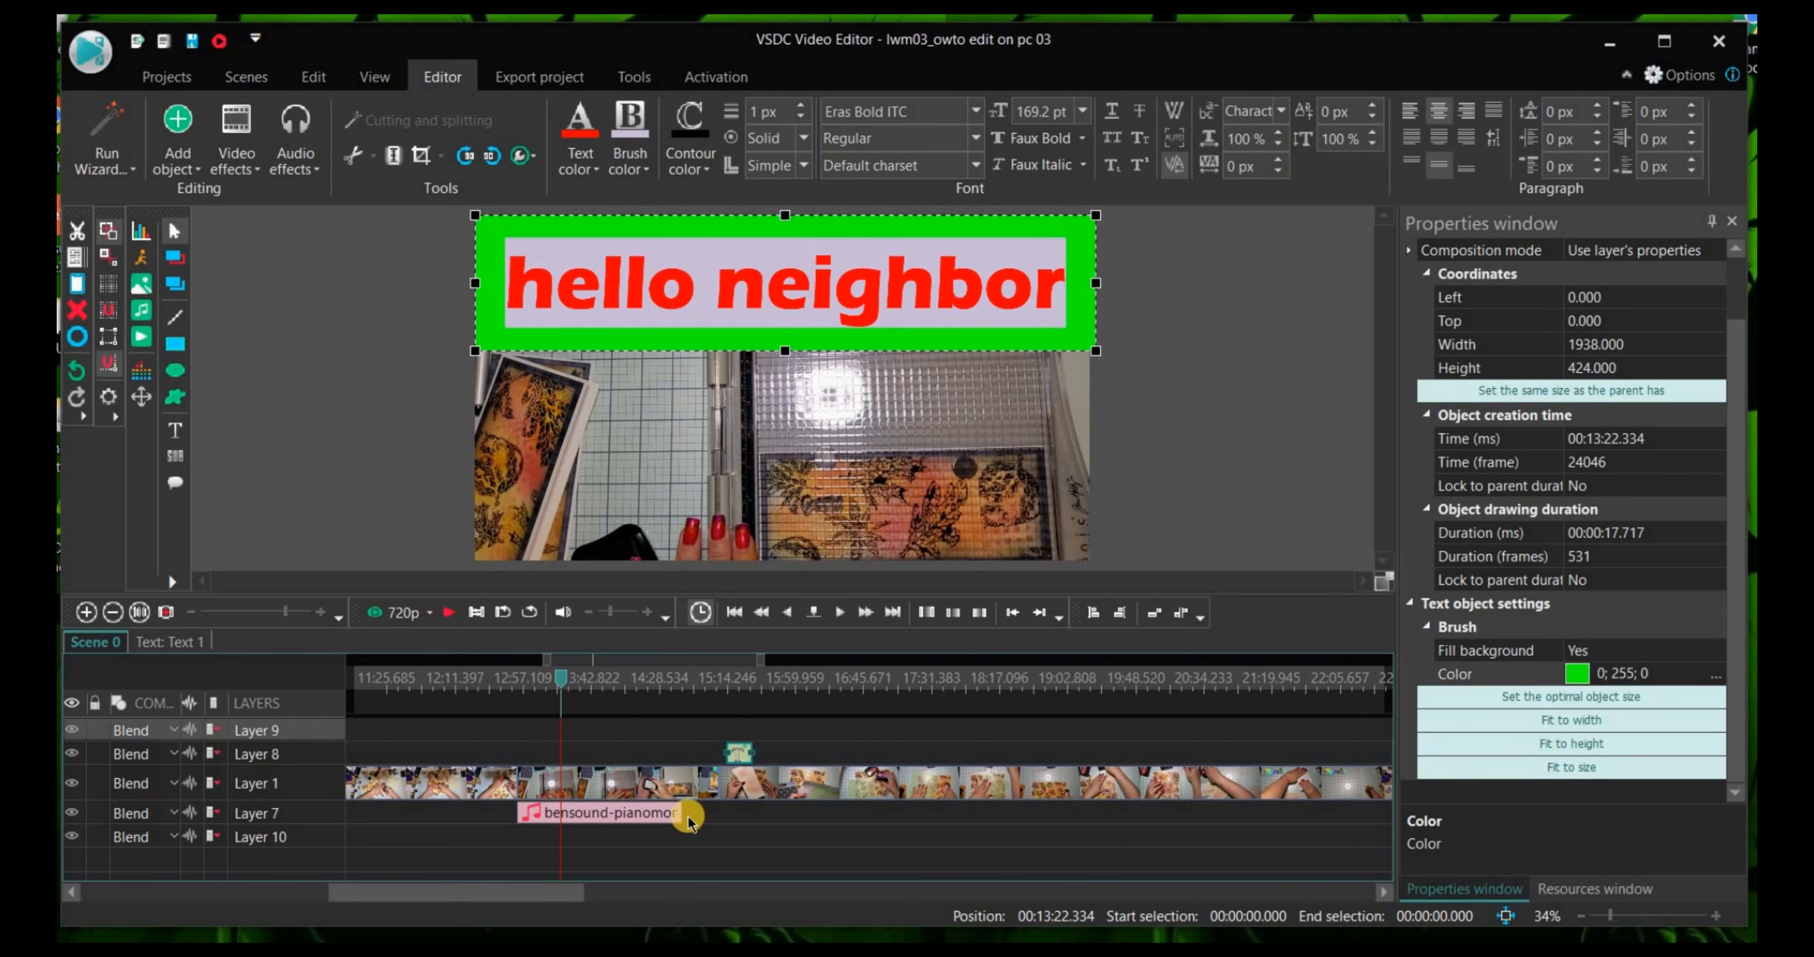
click(675, 762)
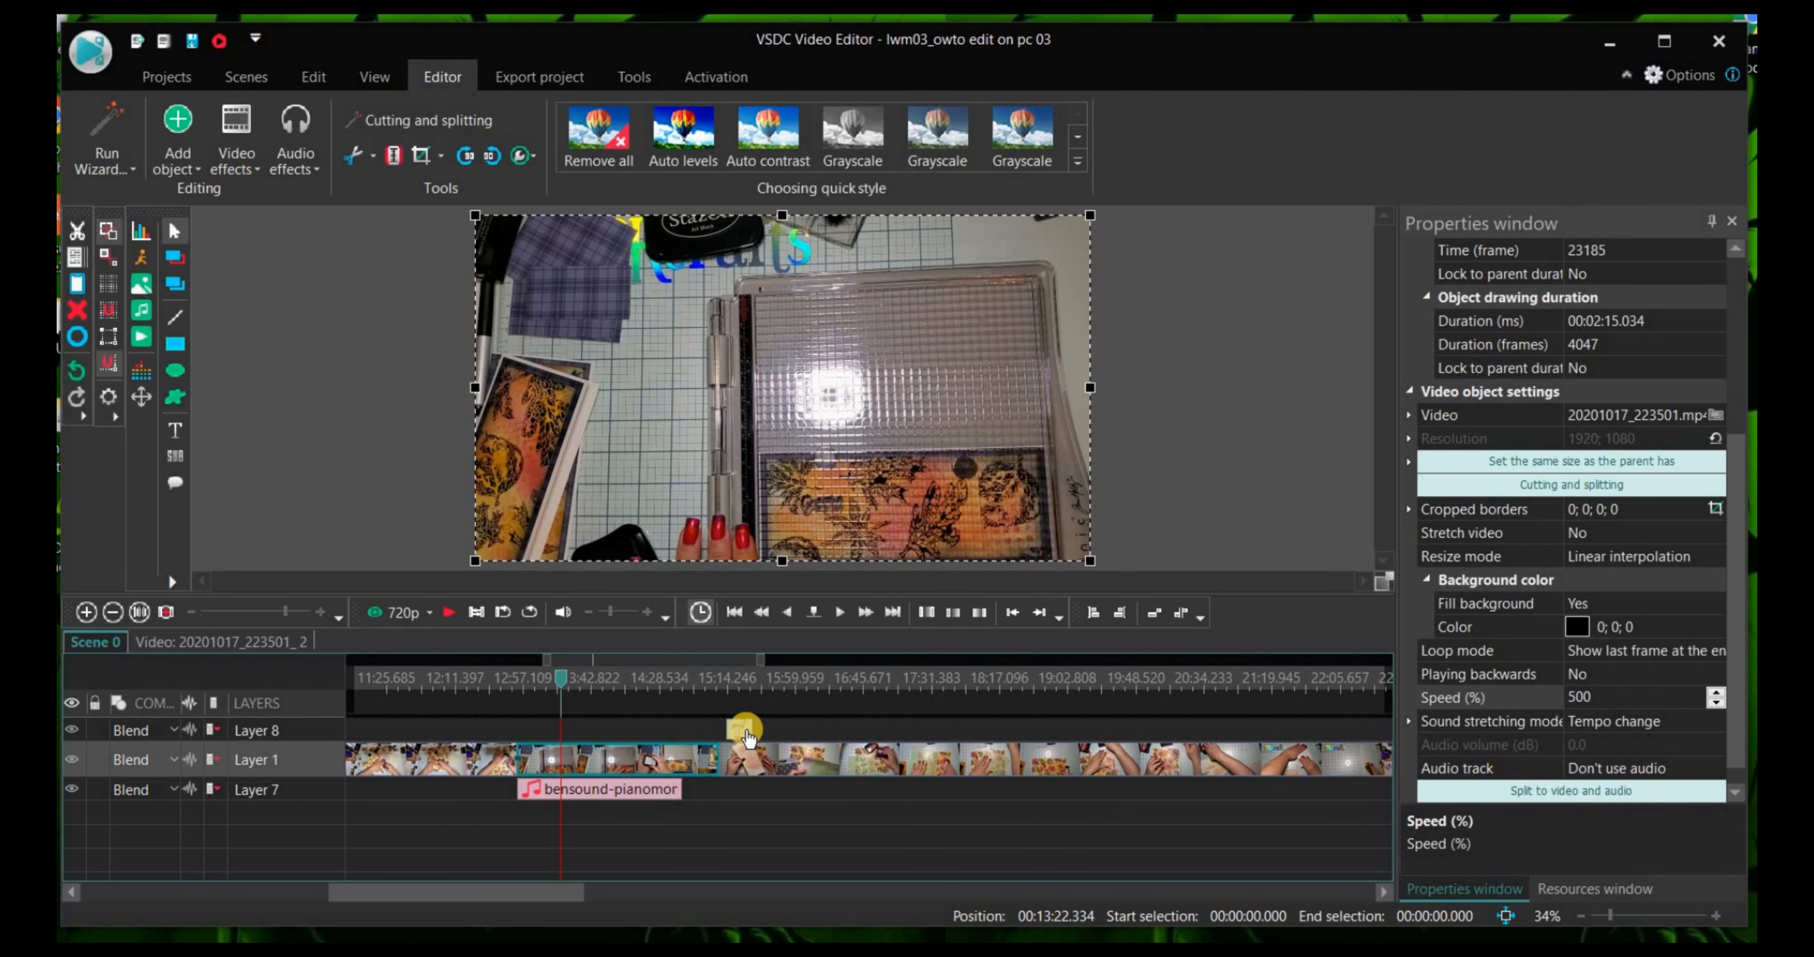
Step: Move the text clip on Layer 8 to 00:15:08.641, level with the start of the second video clip
drag(734, 728, 733, 731)
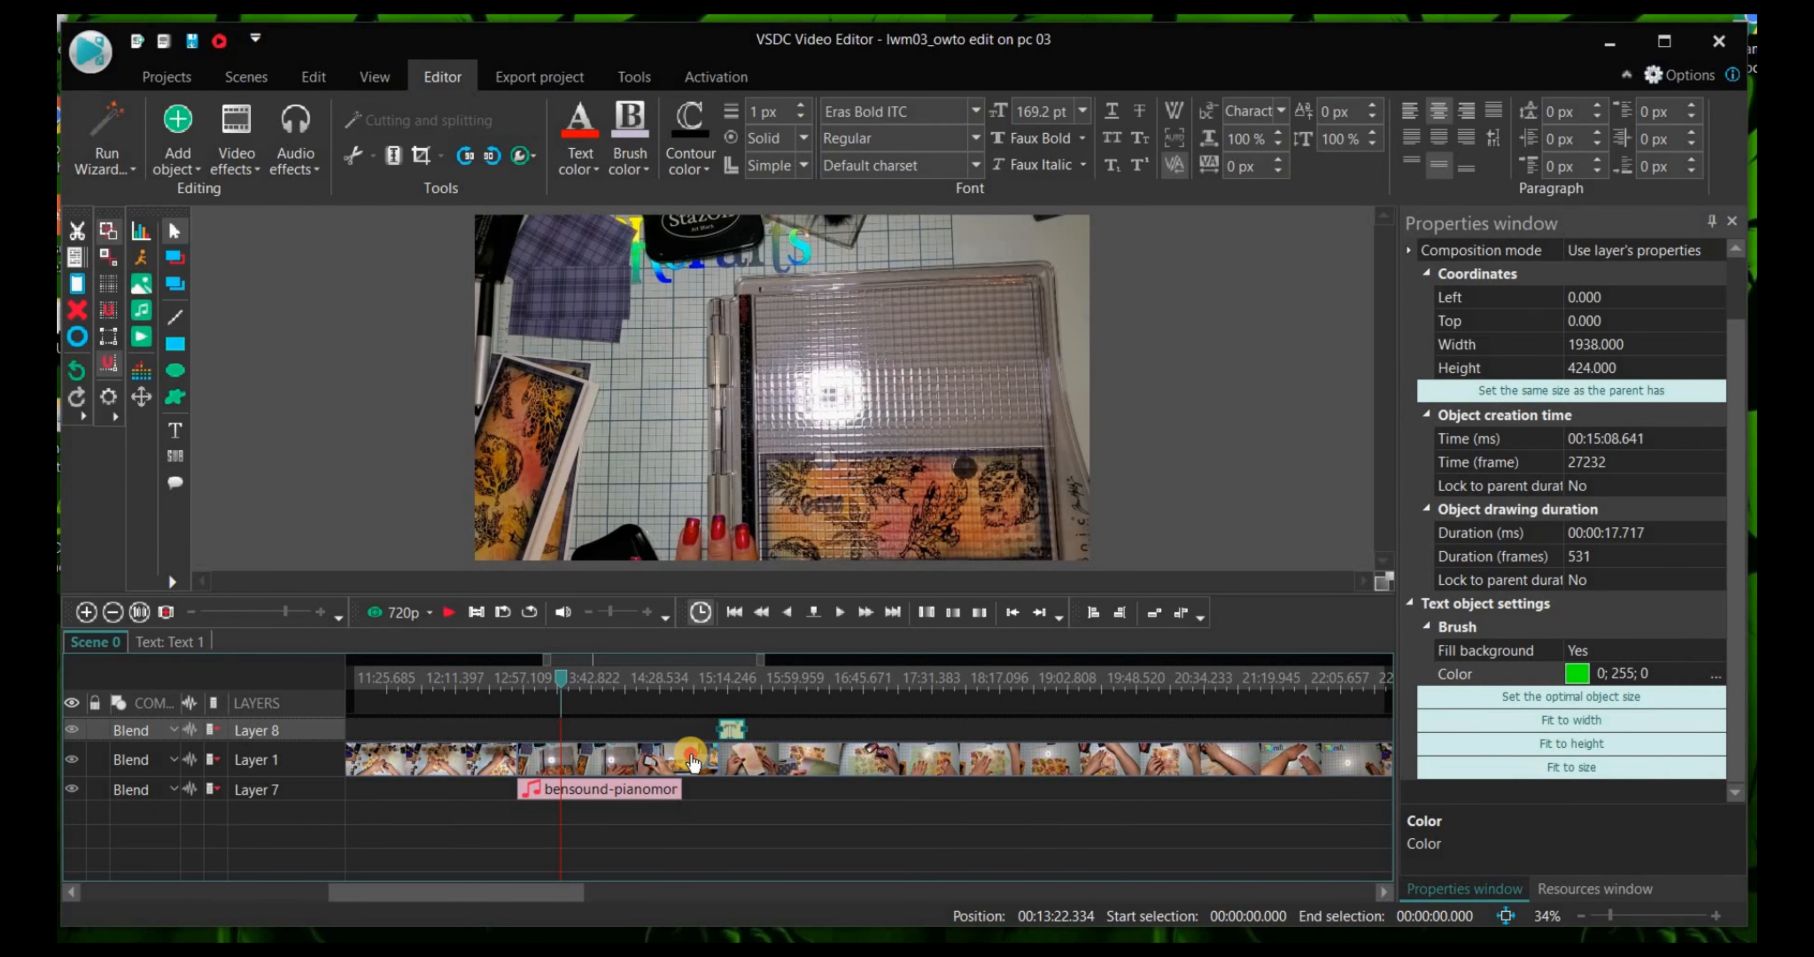
Step: Compare the drawing durations of the sped-up video clip on Layer 1 and the music clip on Layer 7
click(693, 762)
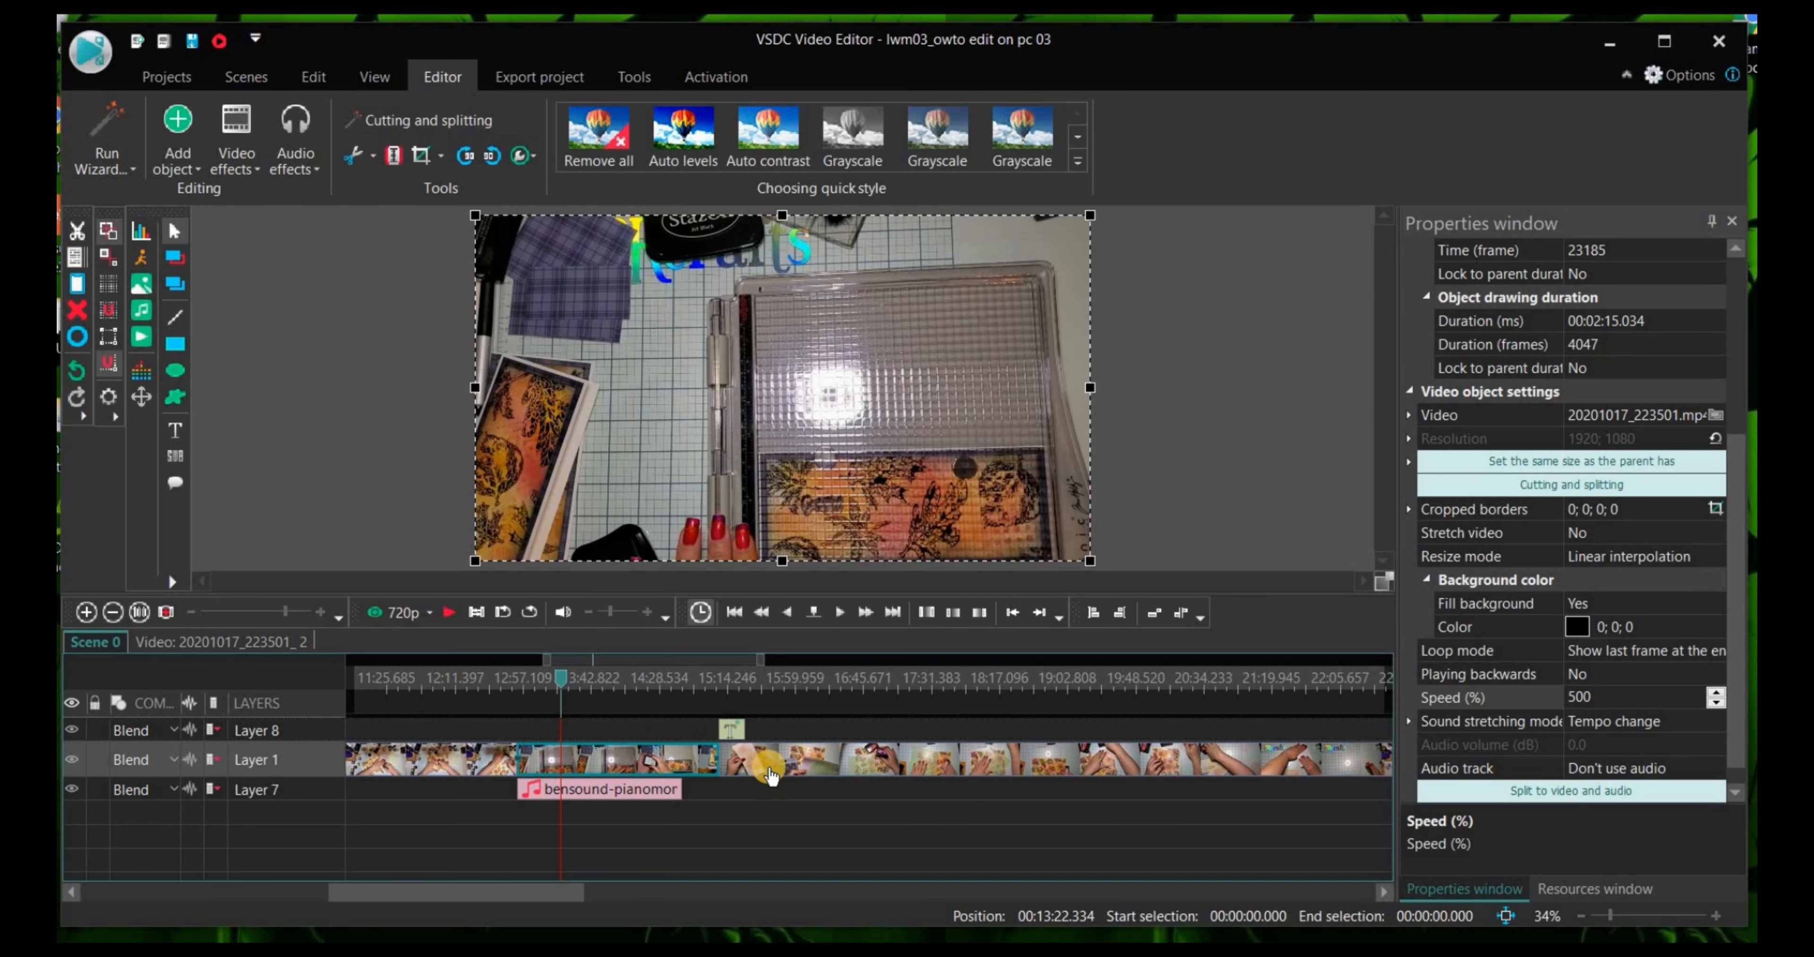
mouse_move(771, 774)
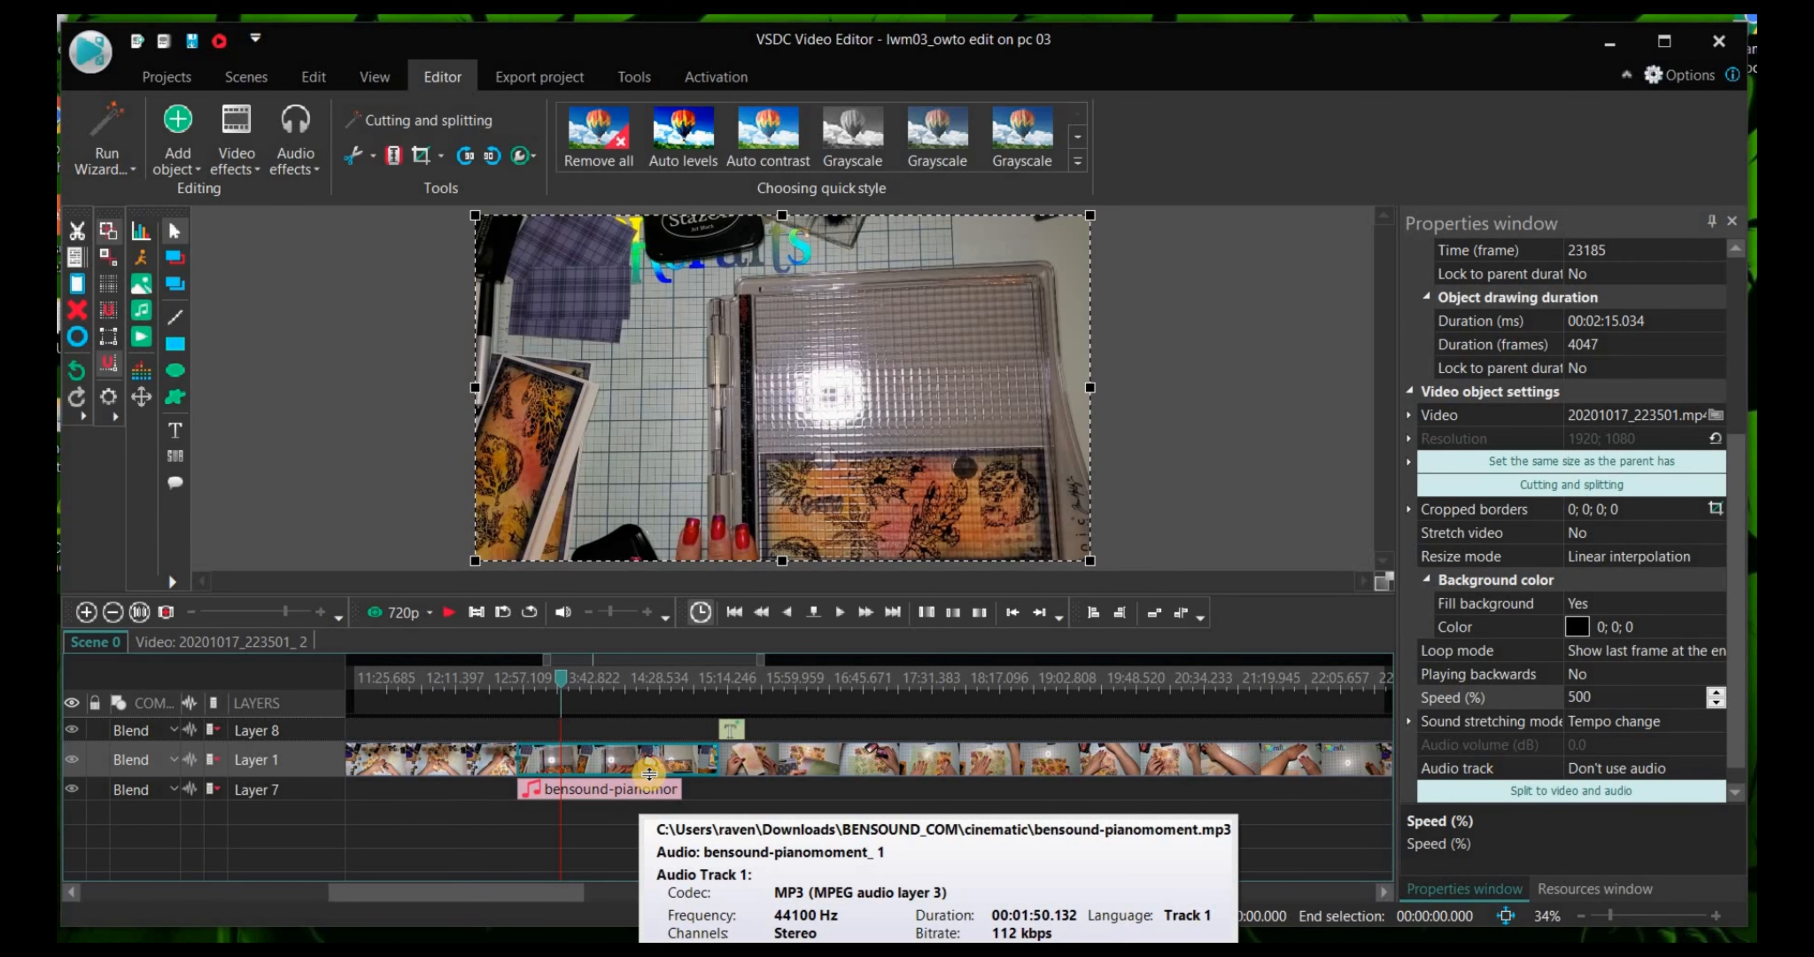
mouse_move(624, 765)
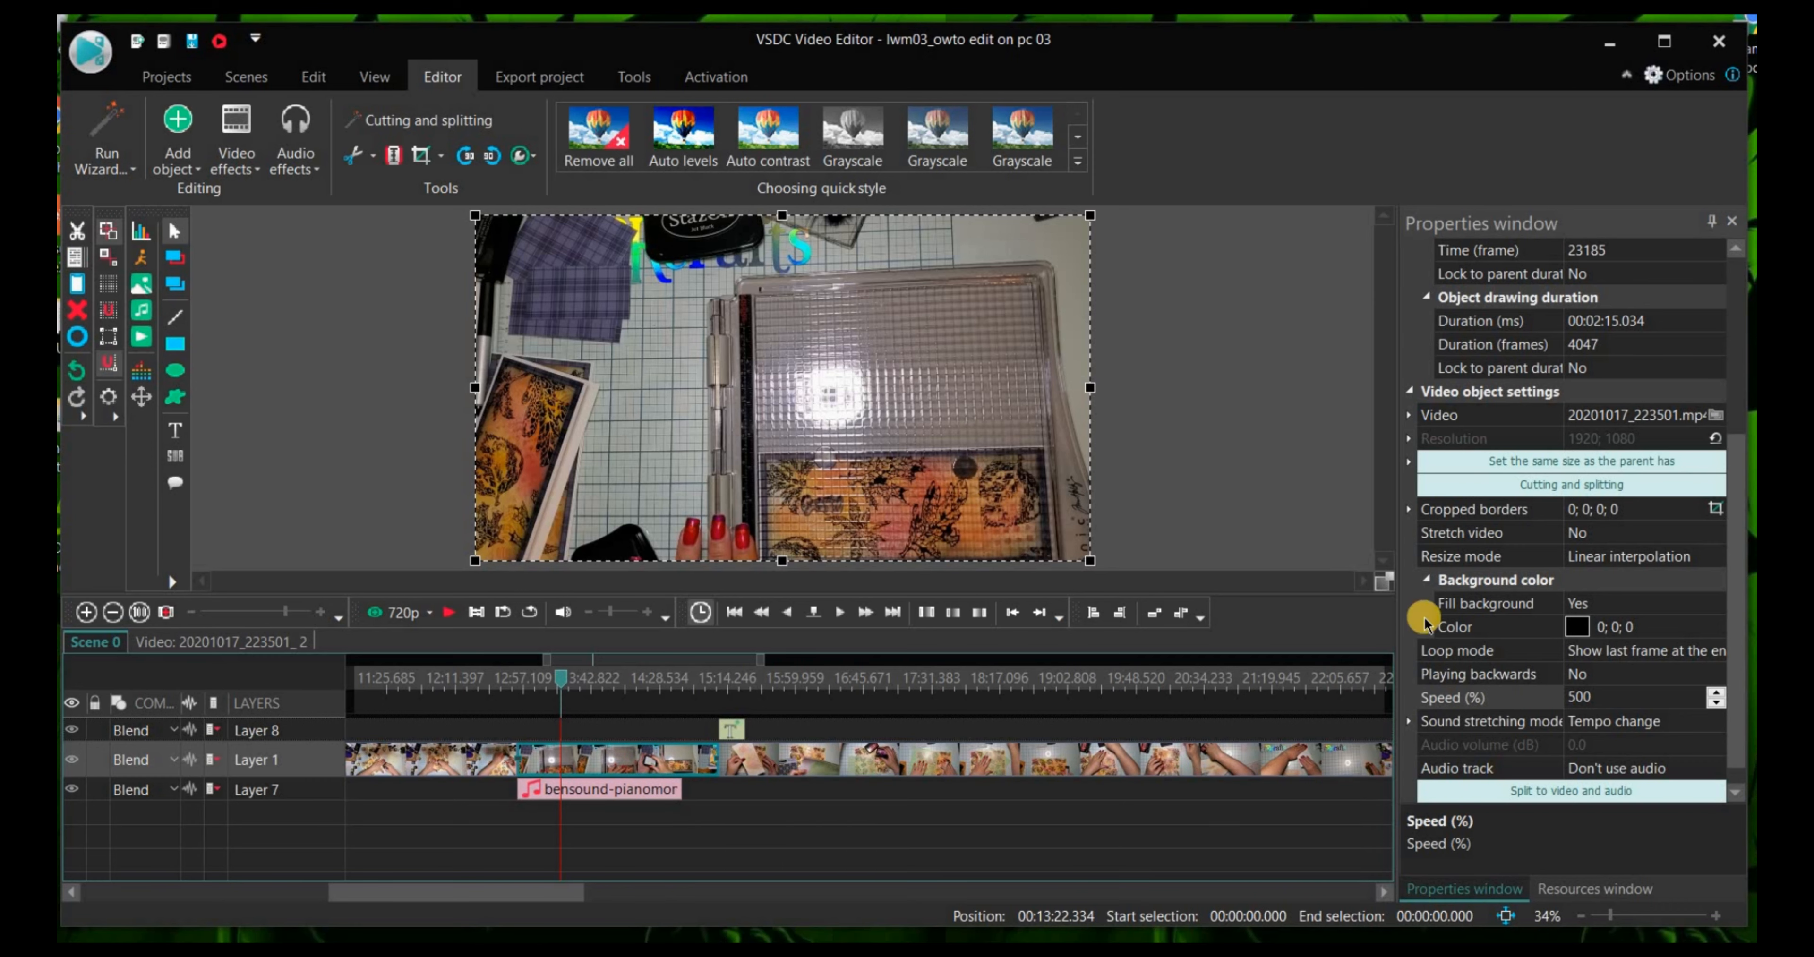
click(1501, 644)
scroll(1501, 644, up, 5)
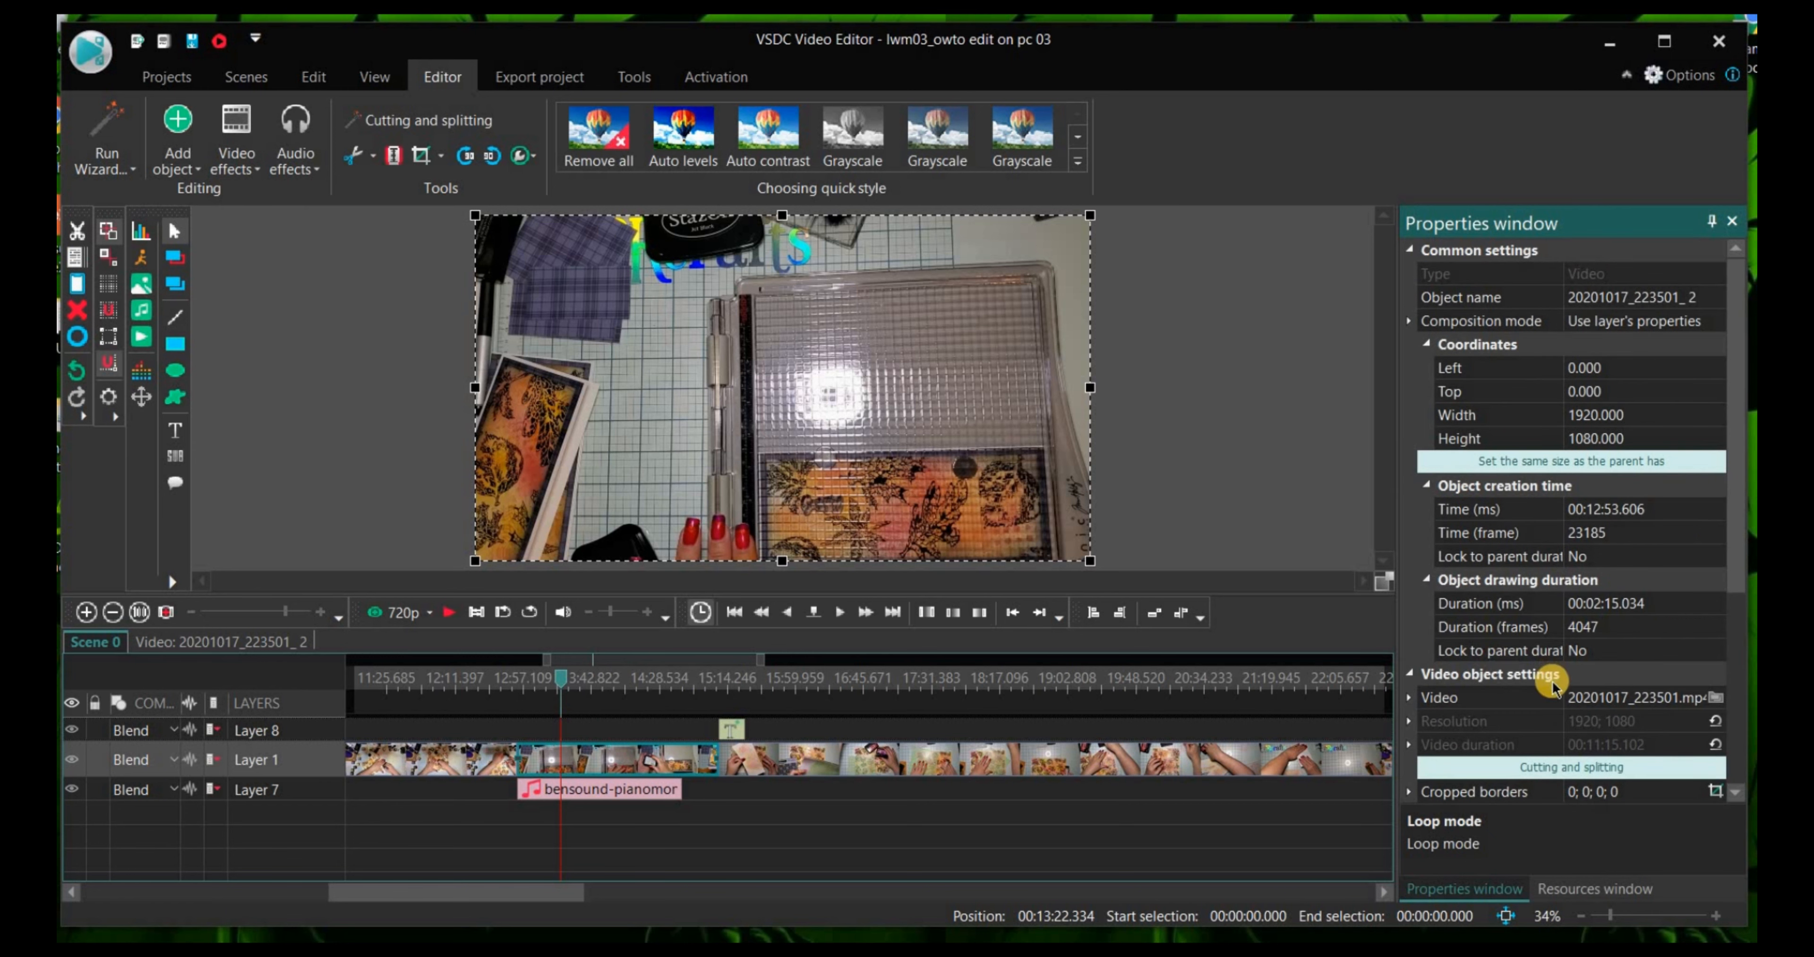
click(692, 760)
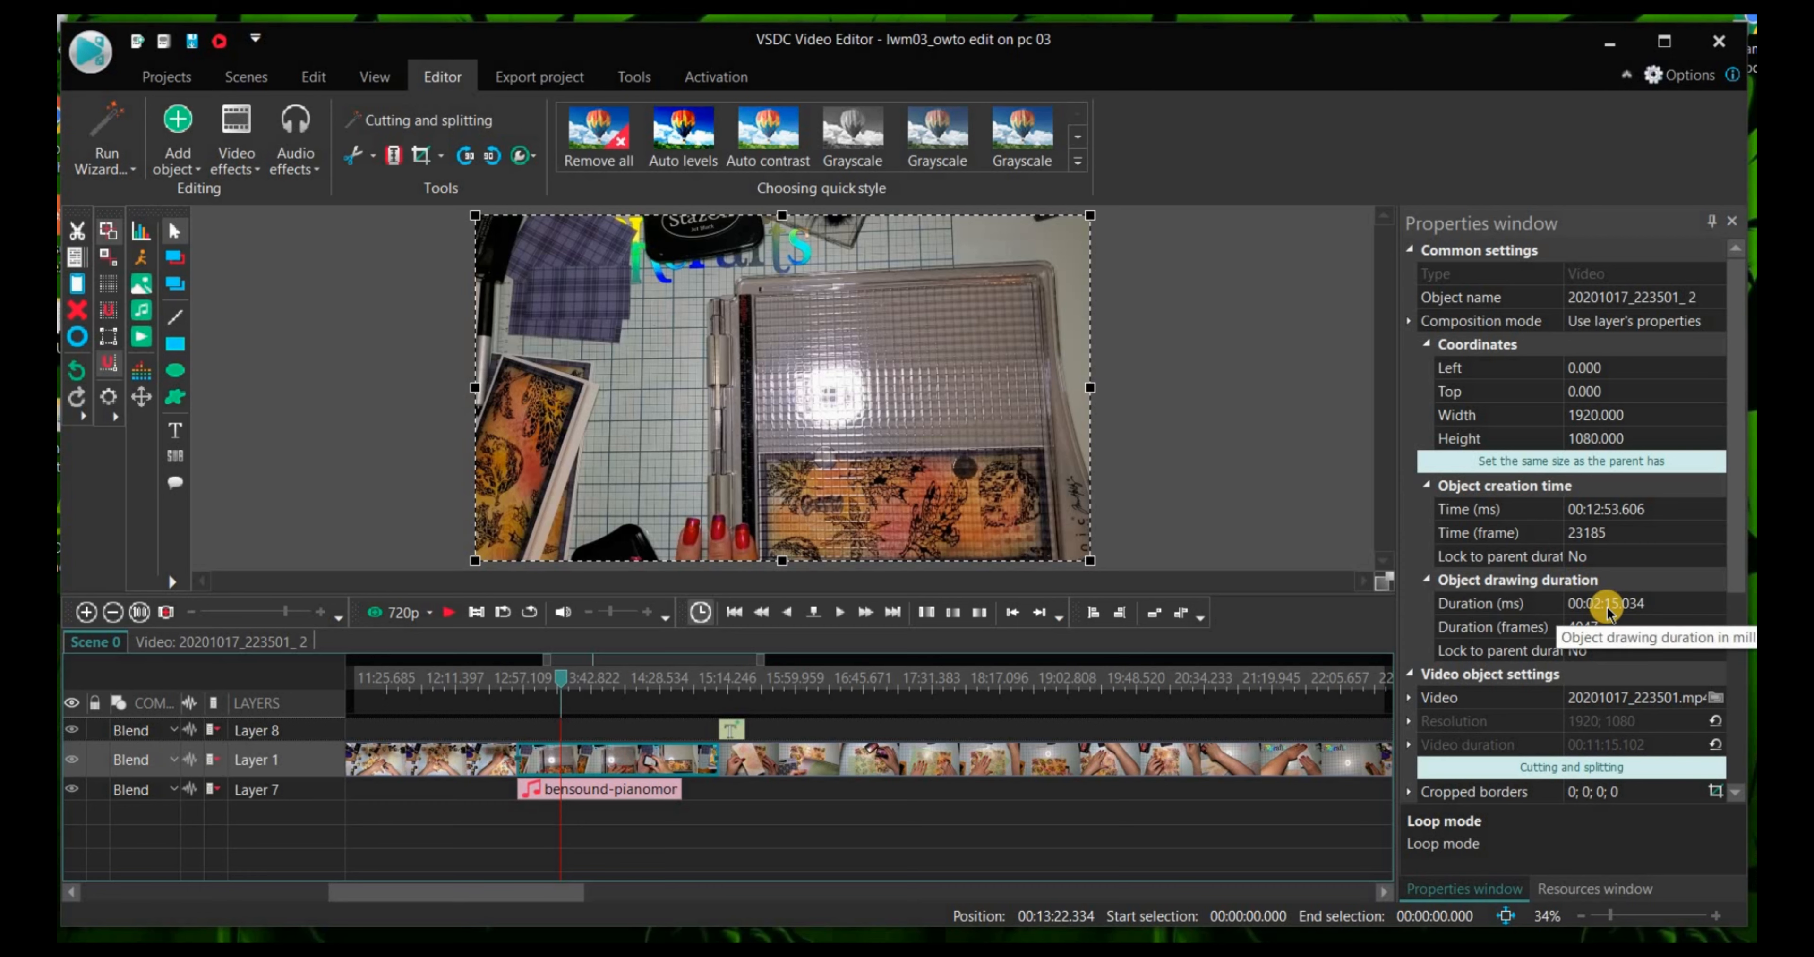
click(627, 800)
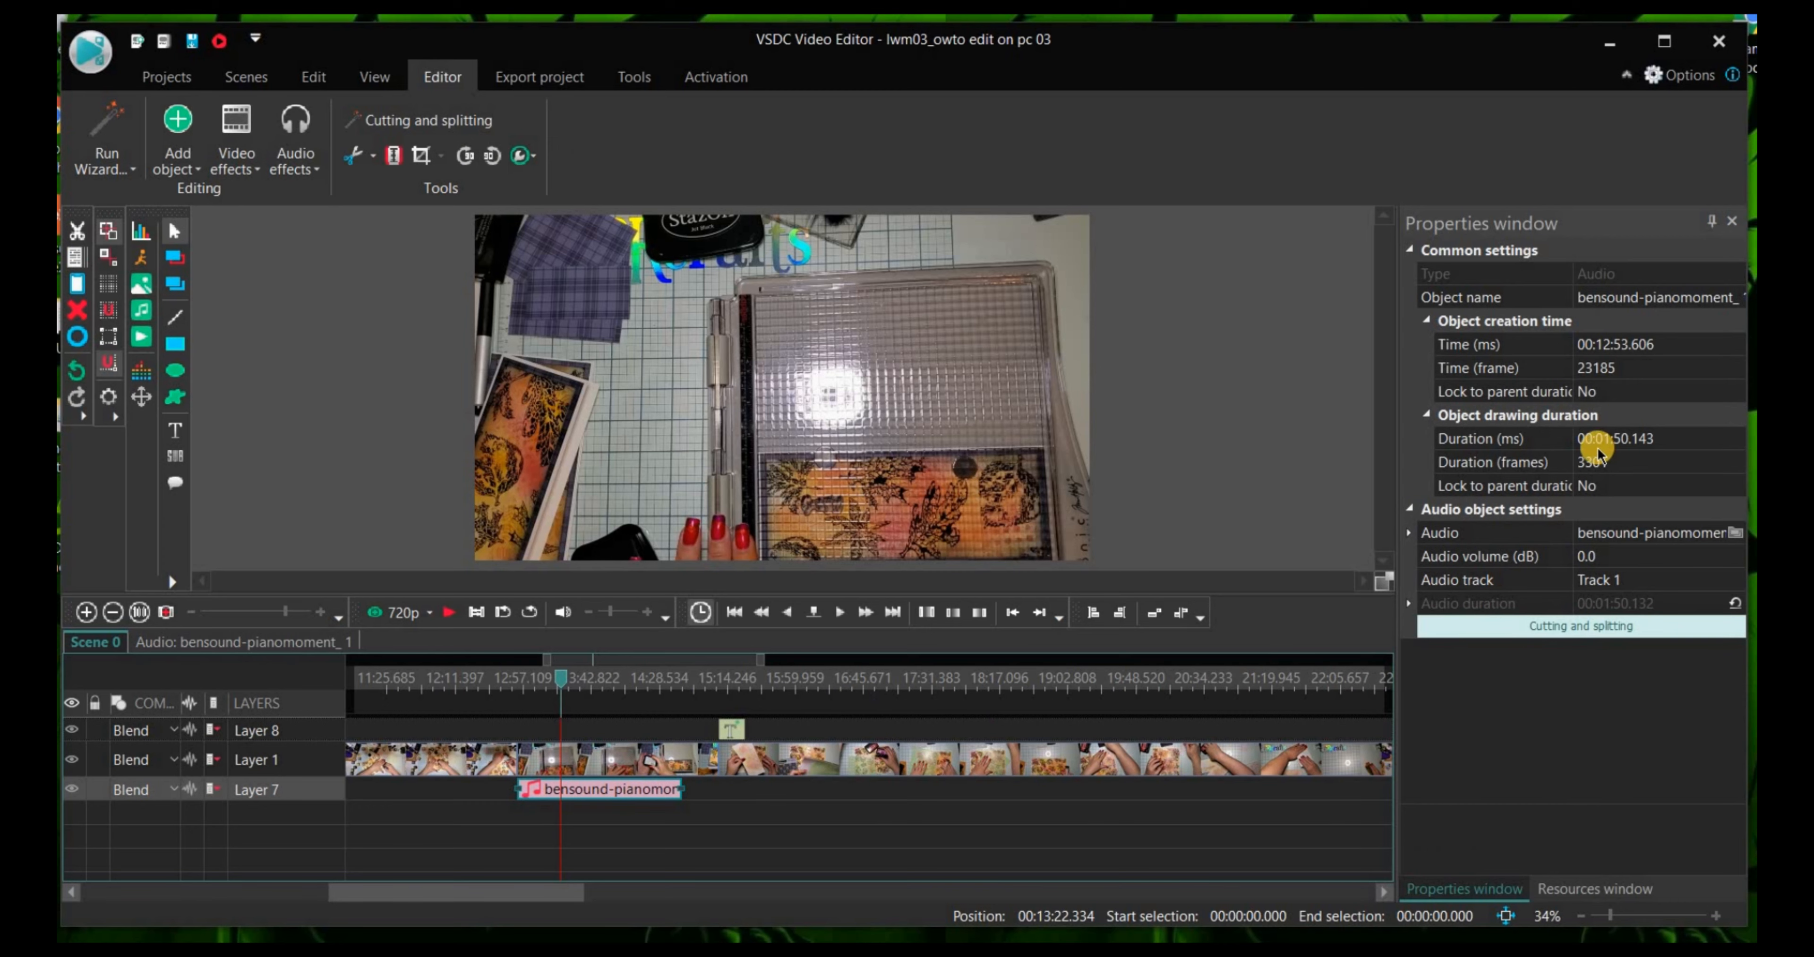
Step: Set the playback speed of the video clip above the music to 550%
click(648, 768)
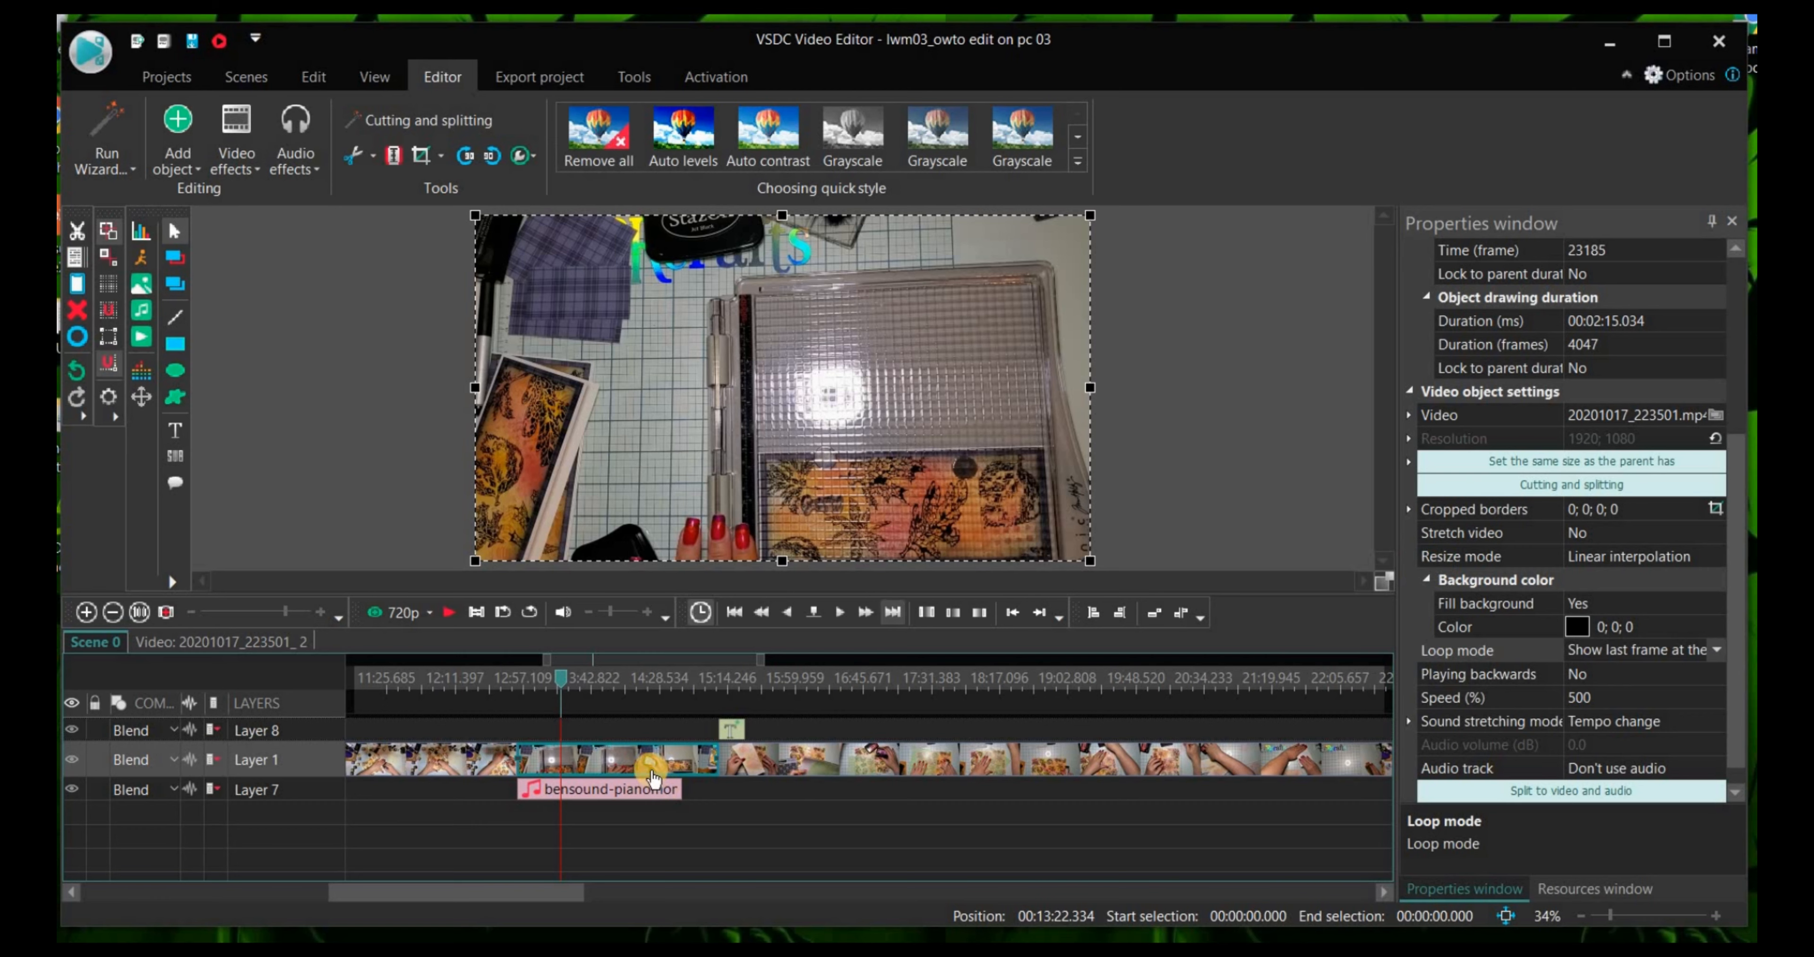
mouse_move(650, 765)
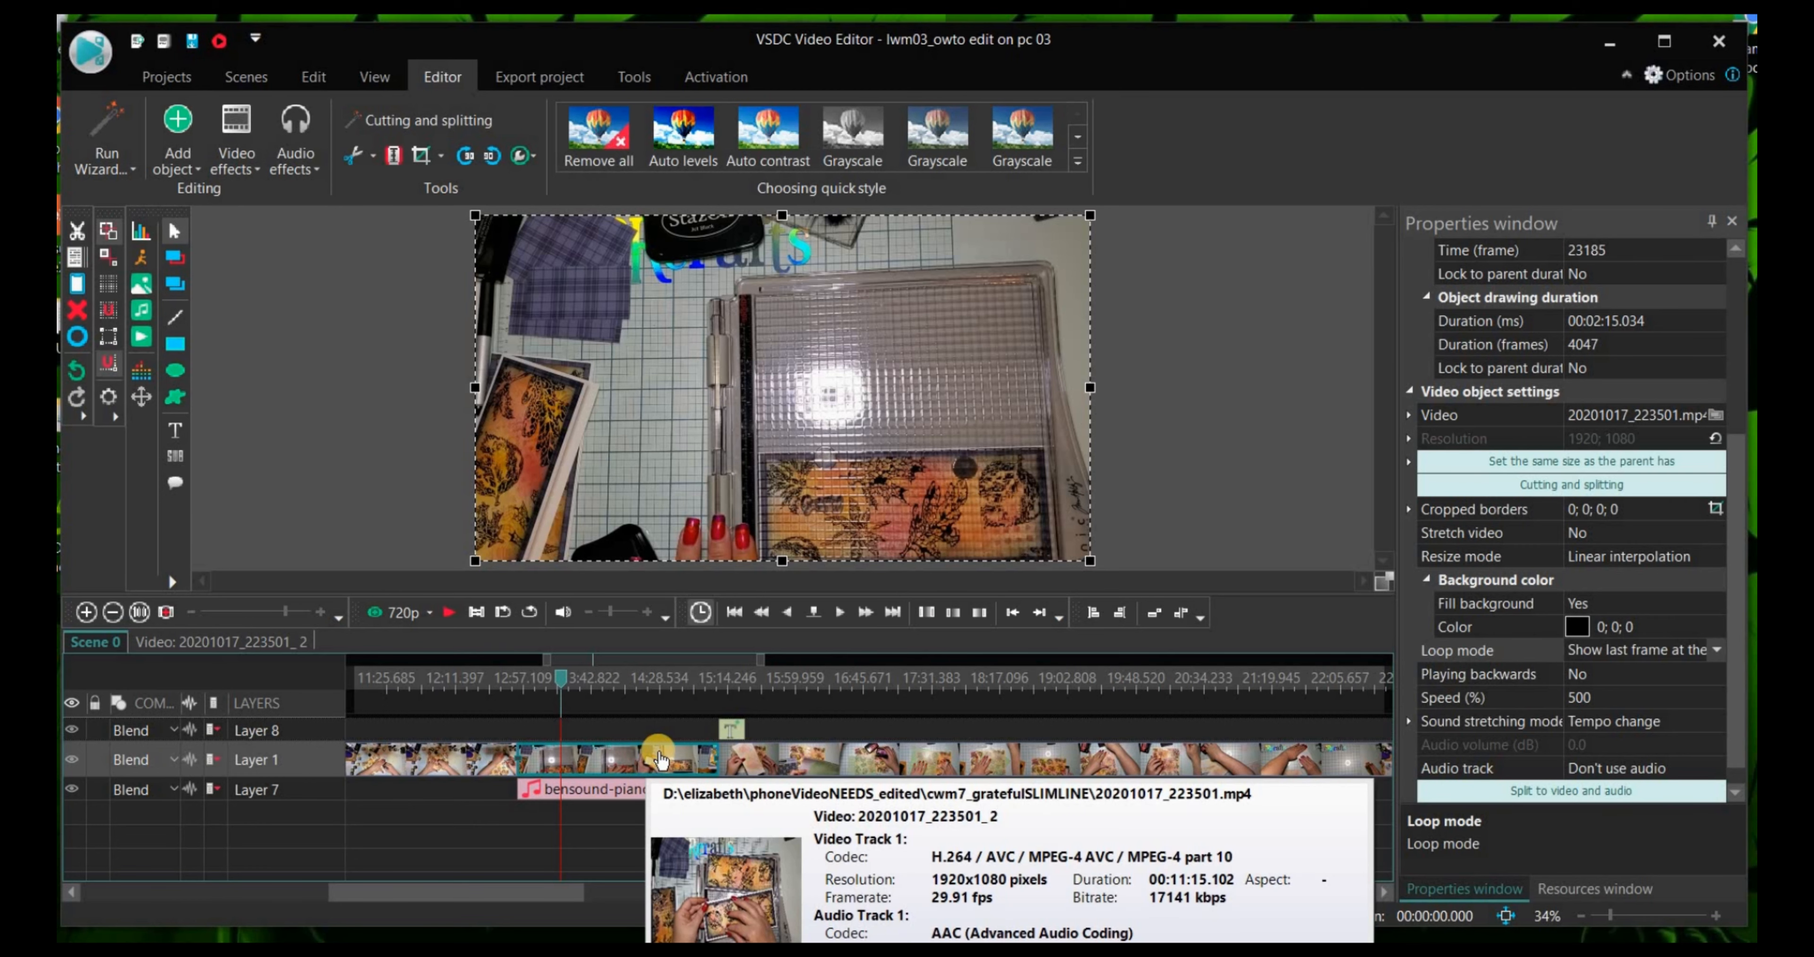
click(1597, 700)
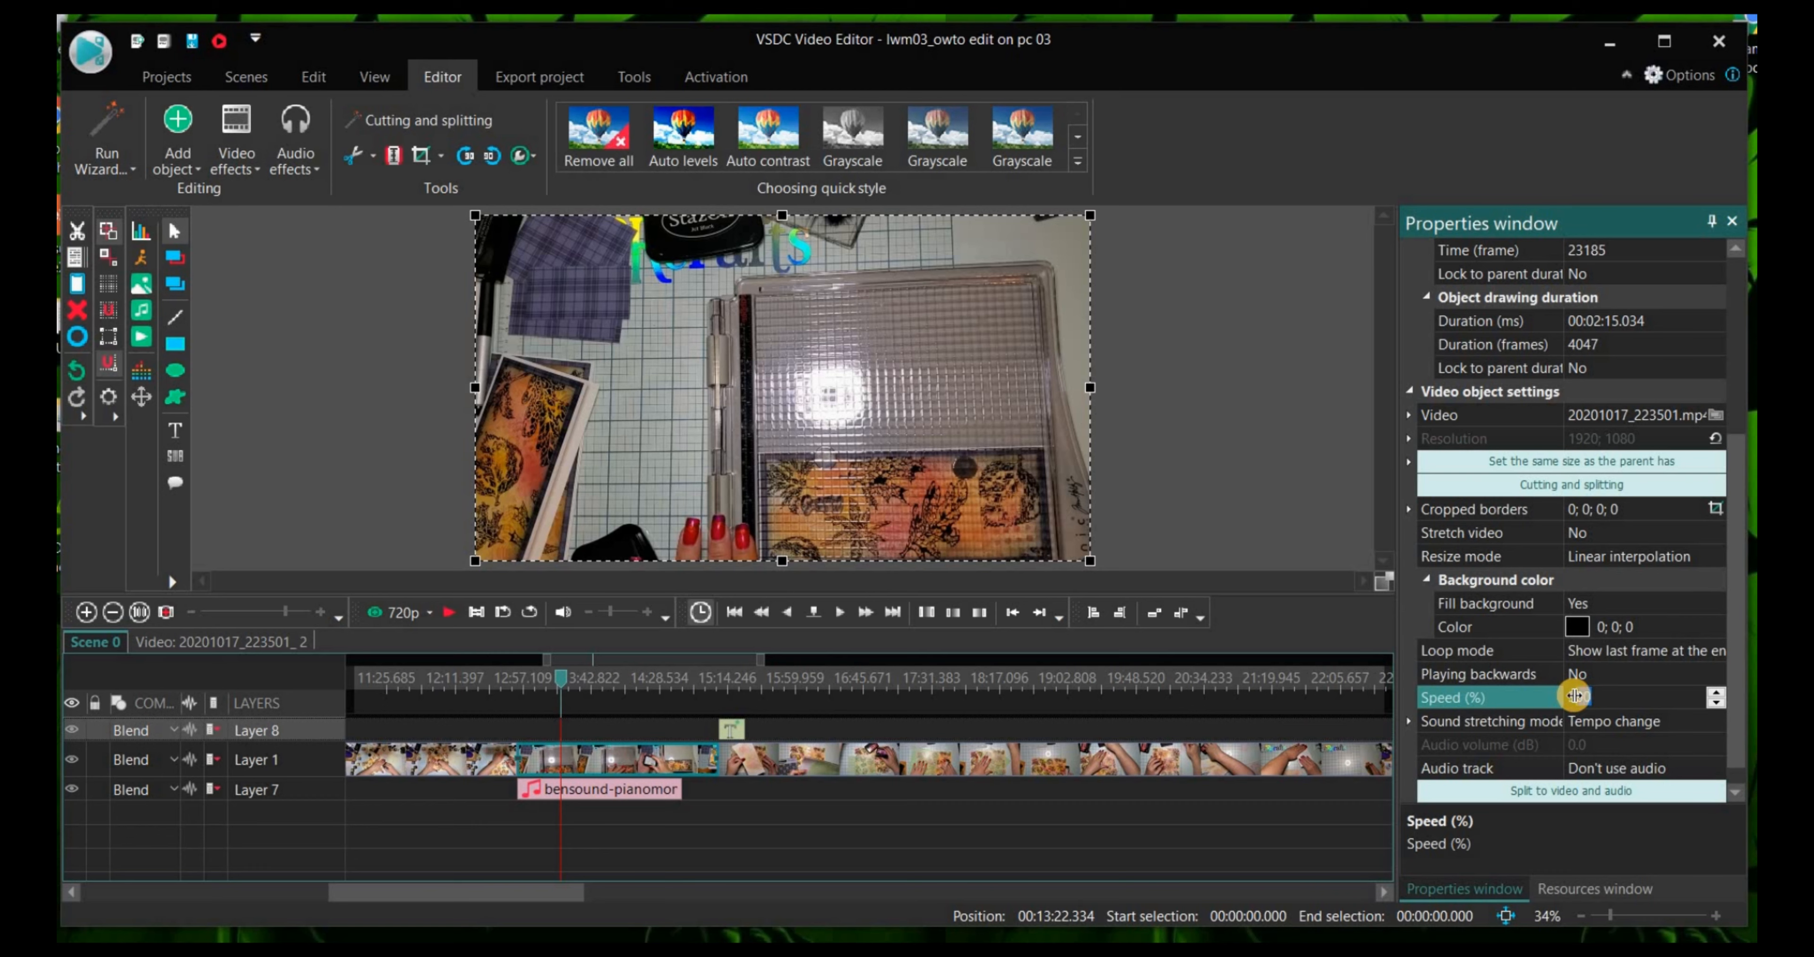
text(550)
key(Return)
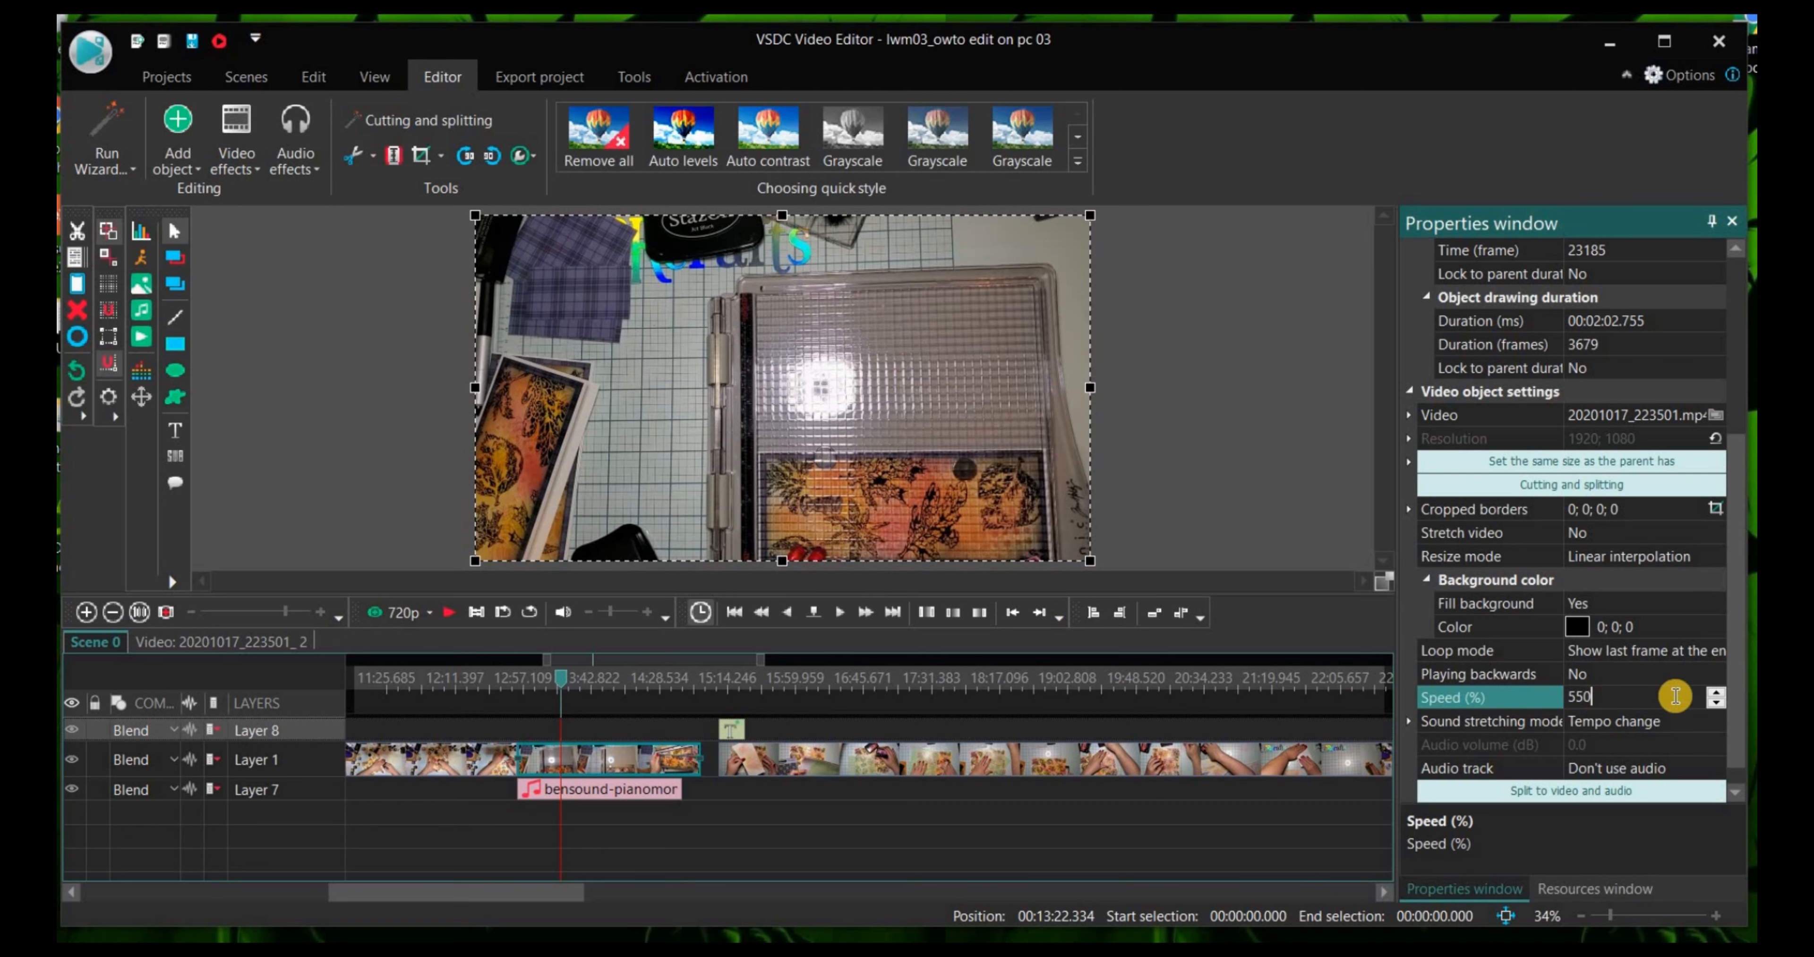
Step: Lower the video clip's speed in single-percent steps to 541%
click(1718, 704)
click(1719, 704)
click(1718, 703)
click(1718, 704)
click(1719, 704)
click(1719, 704)
click(1718, 704)
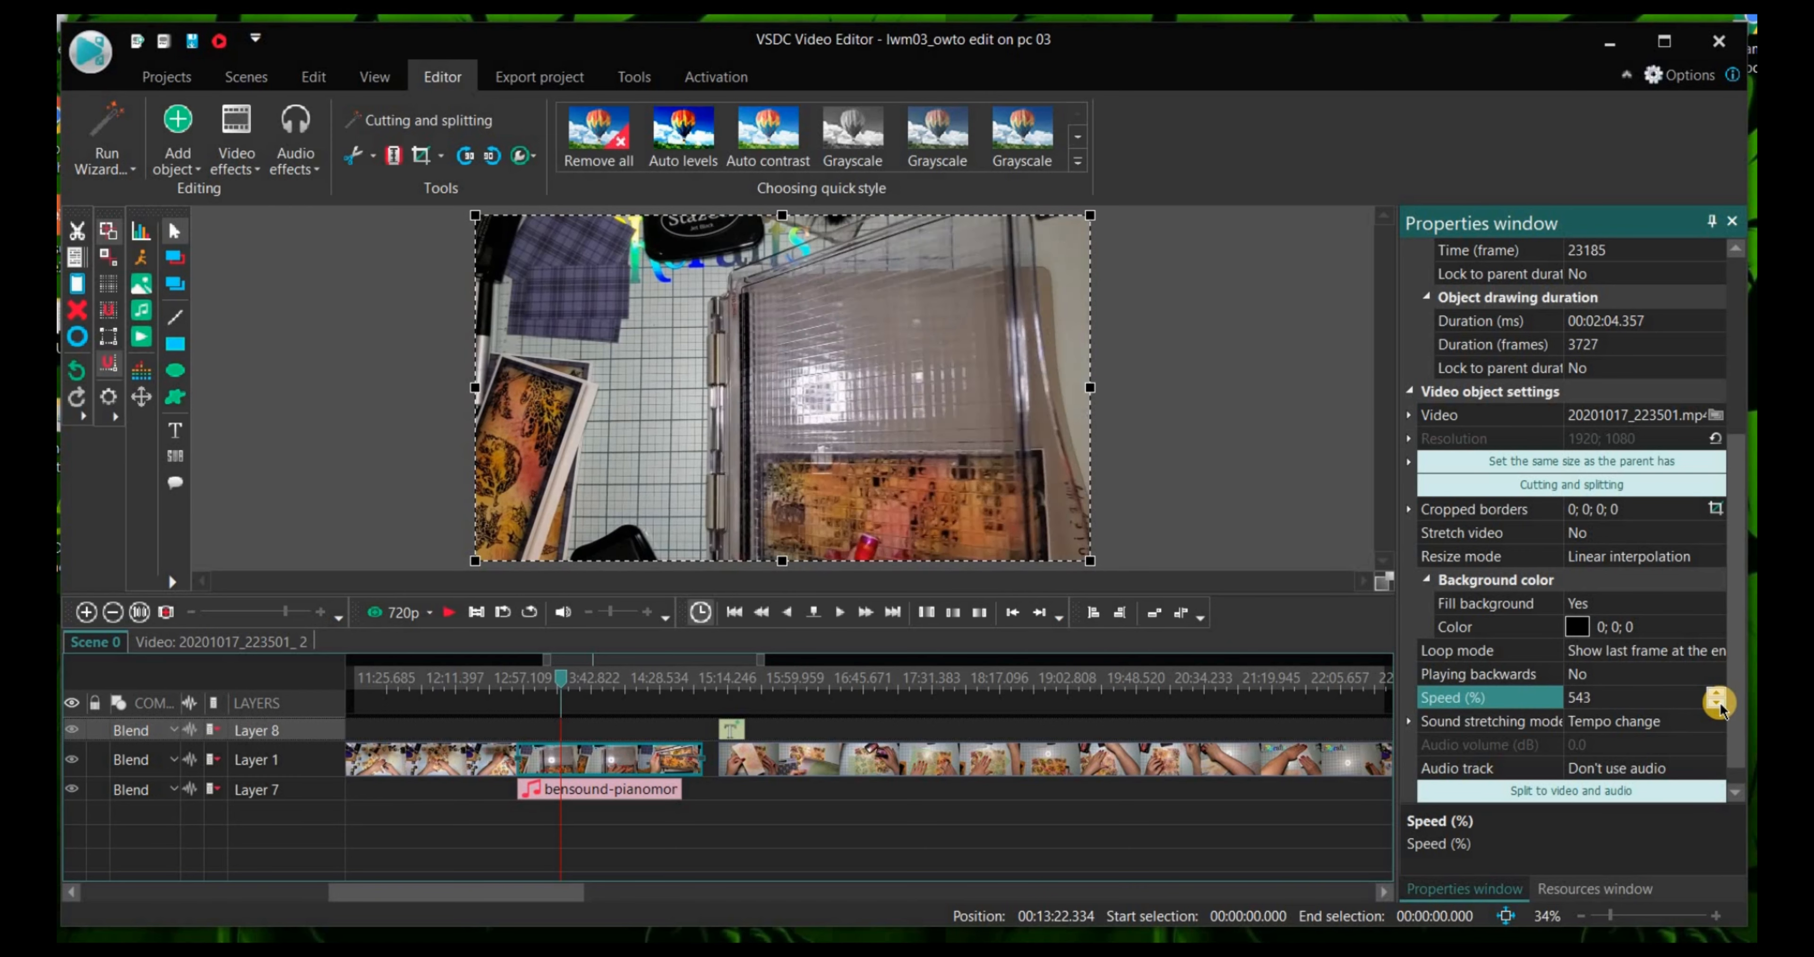
click(1718, 704)
click(1718, 705)
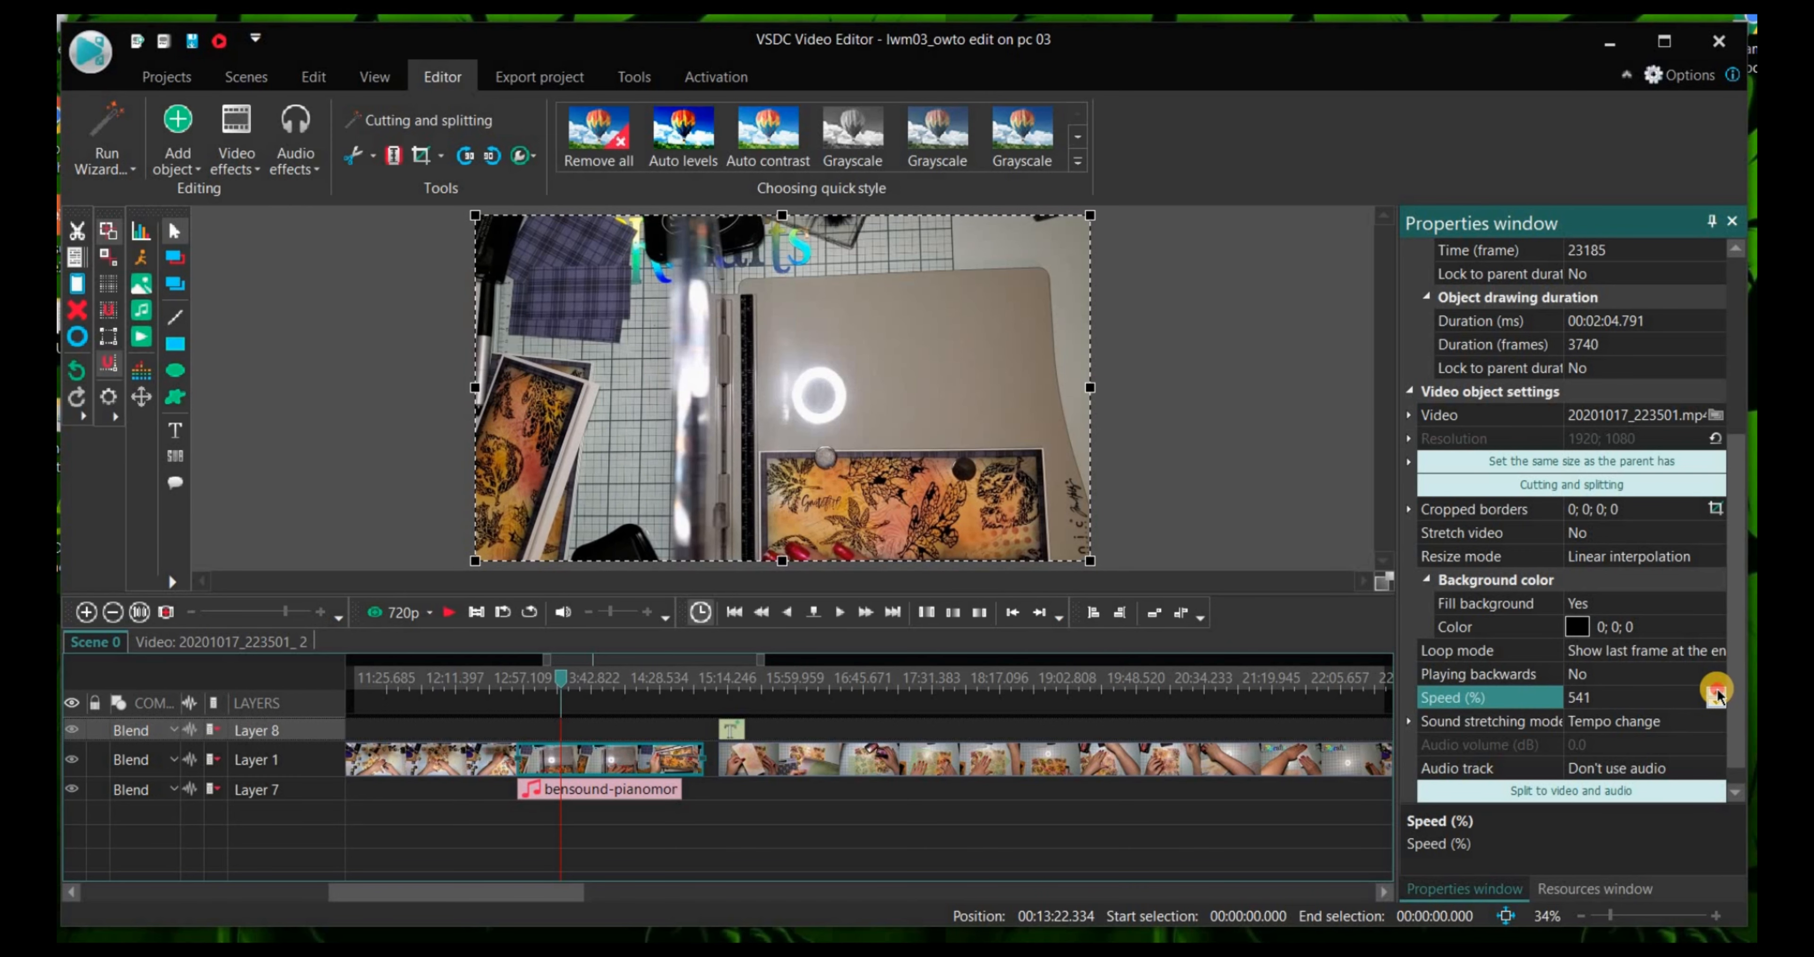
Step: Raise the video clip's speed in single-percent steps to 552%
click(1718, 692)
click(1718, 691)
click(1718, 691)
click(1718, 692)
click(1718, 691)
click(1718, 692)
click(1719, 692)
click(1719, 692)
click(1718, 692)
click(1719, 692)
click(1718, 692)
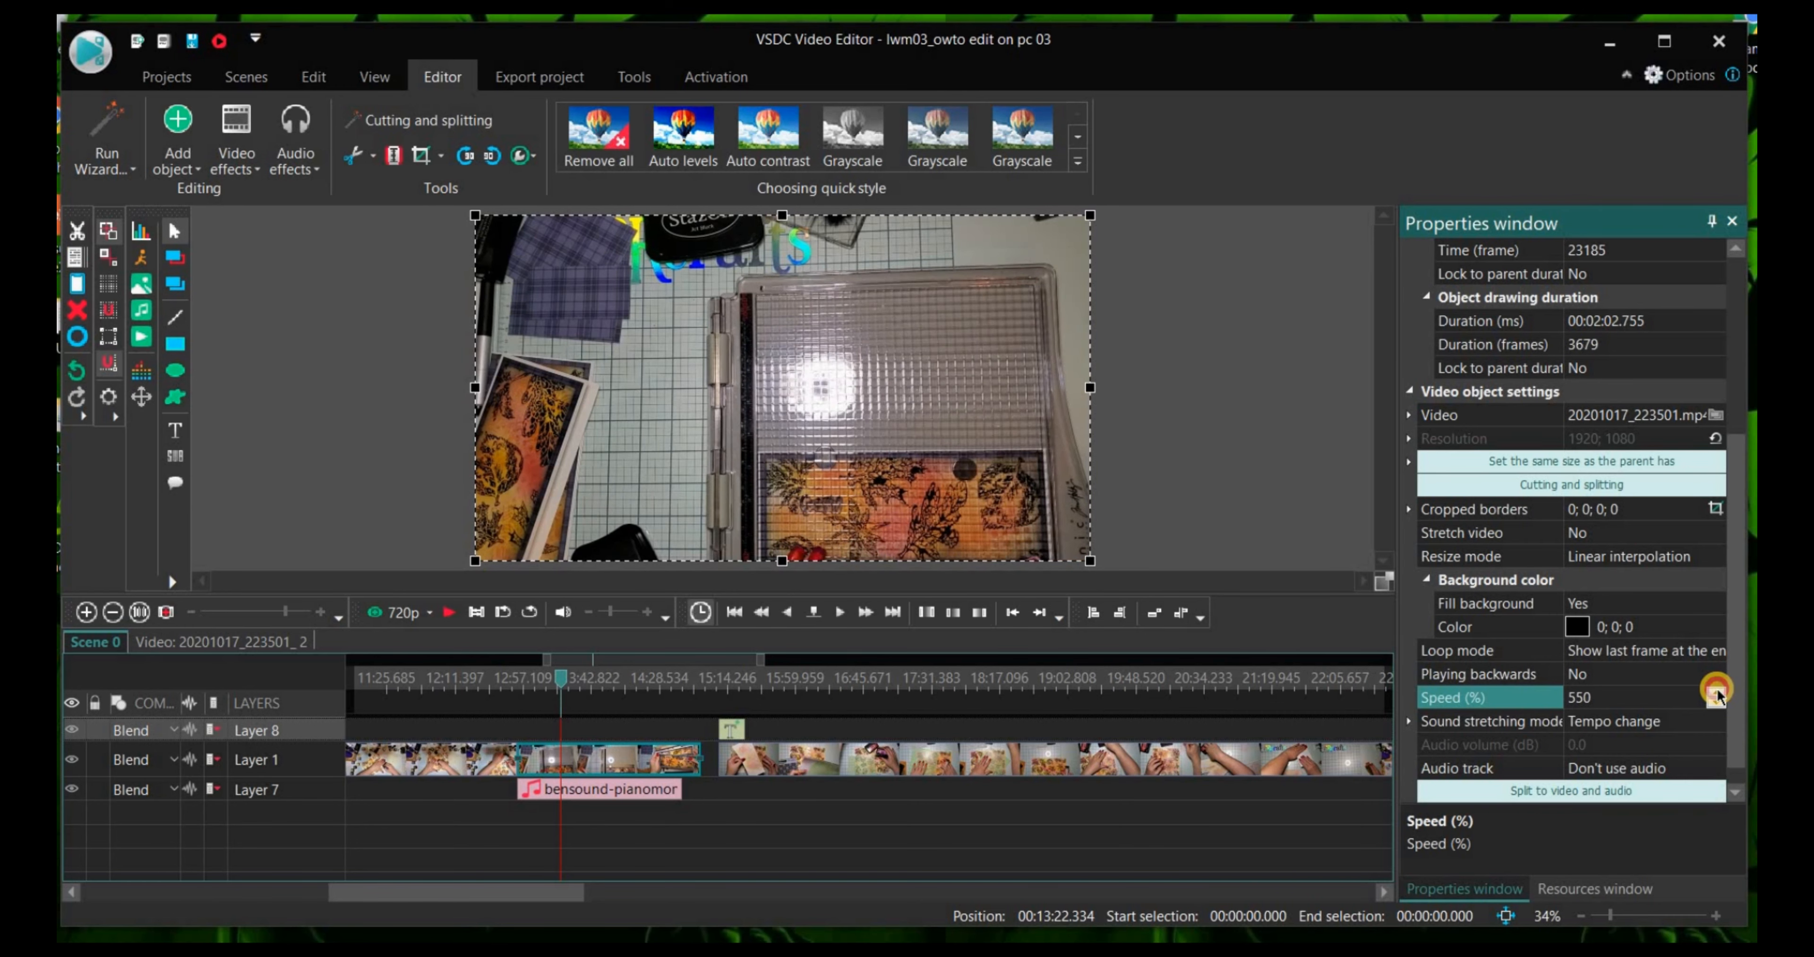
Step: Raise the video clip's speed to 575% and finally to 600% to match the music's length
double_click(1677, 699)
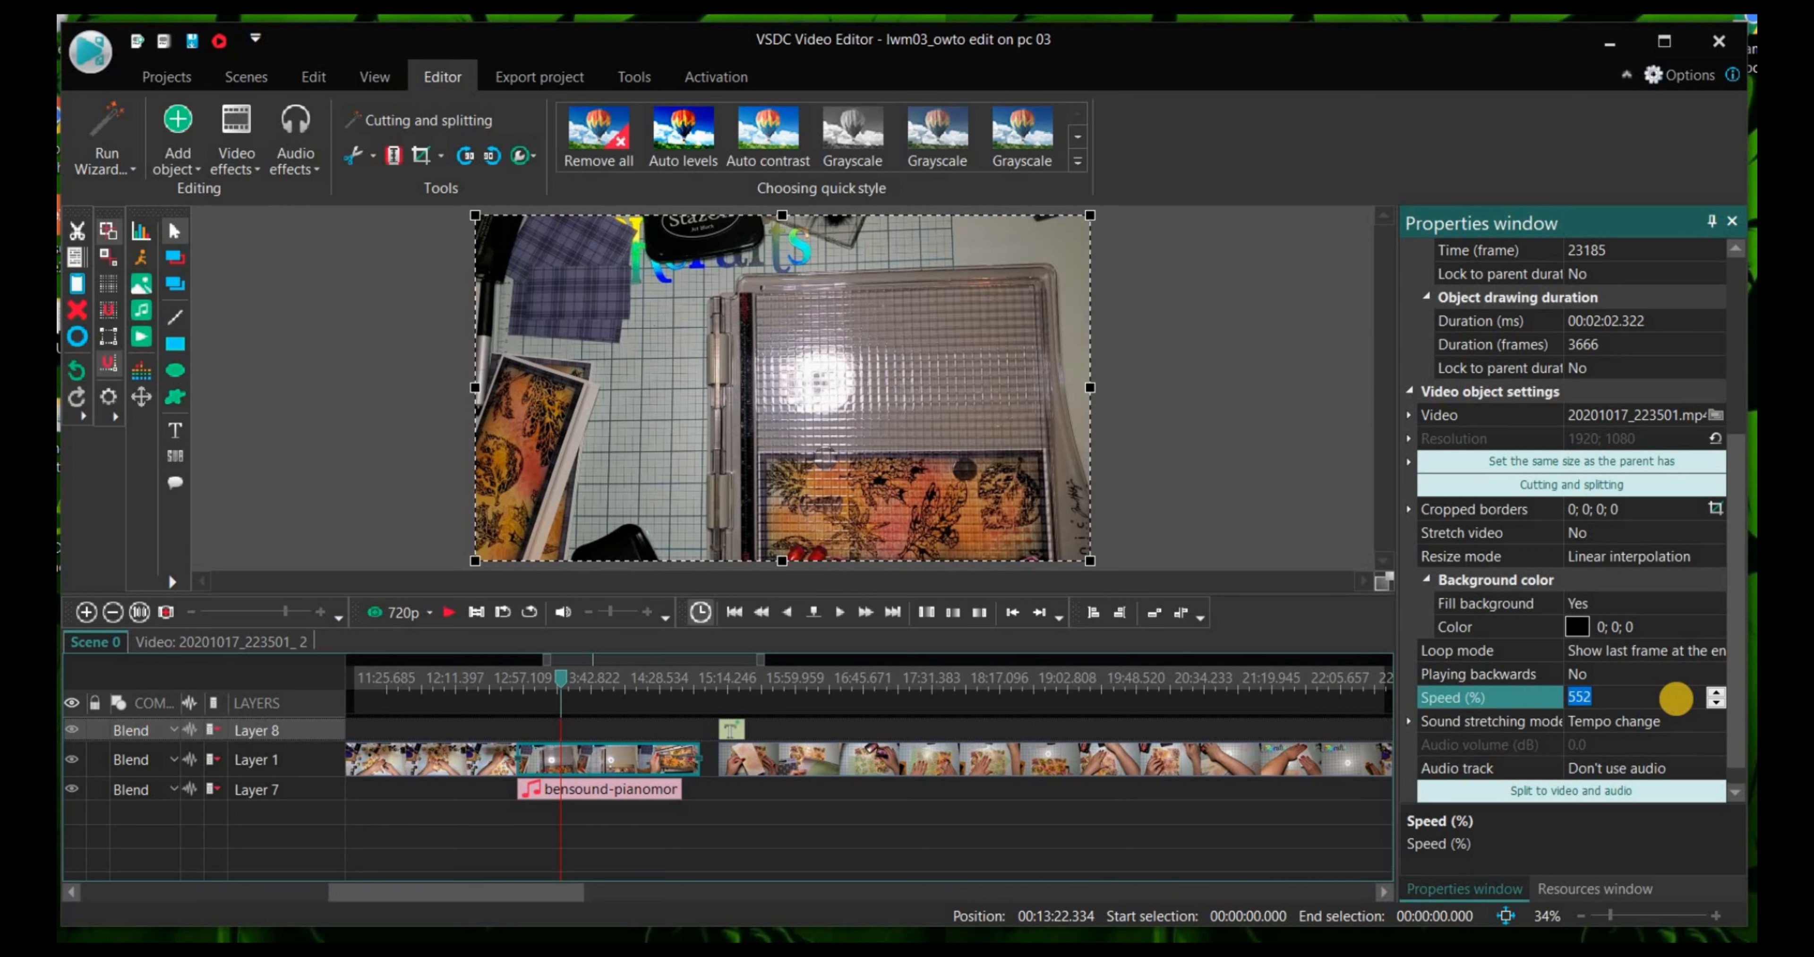
key(Return)
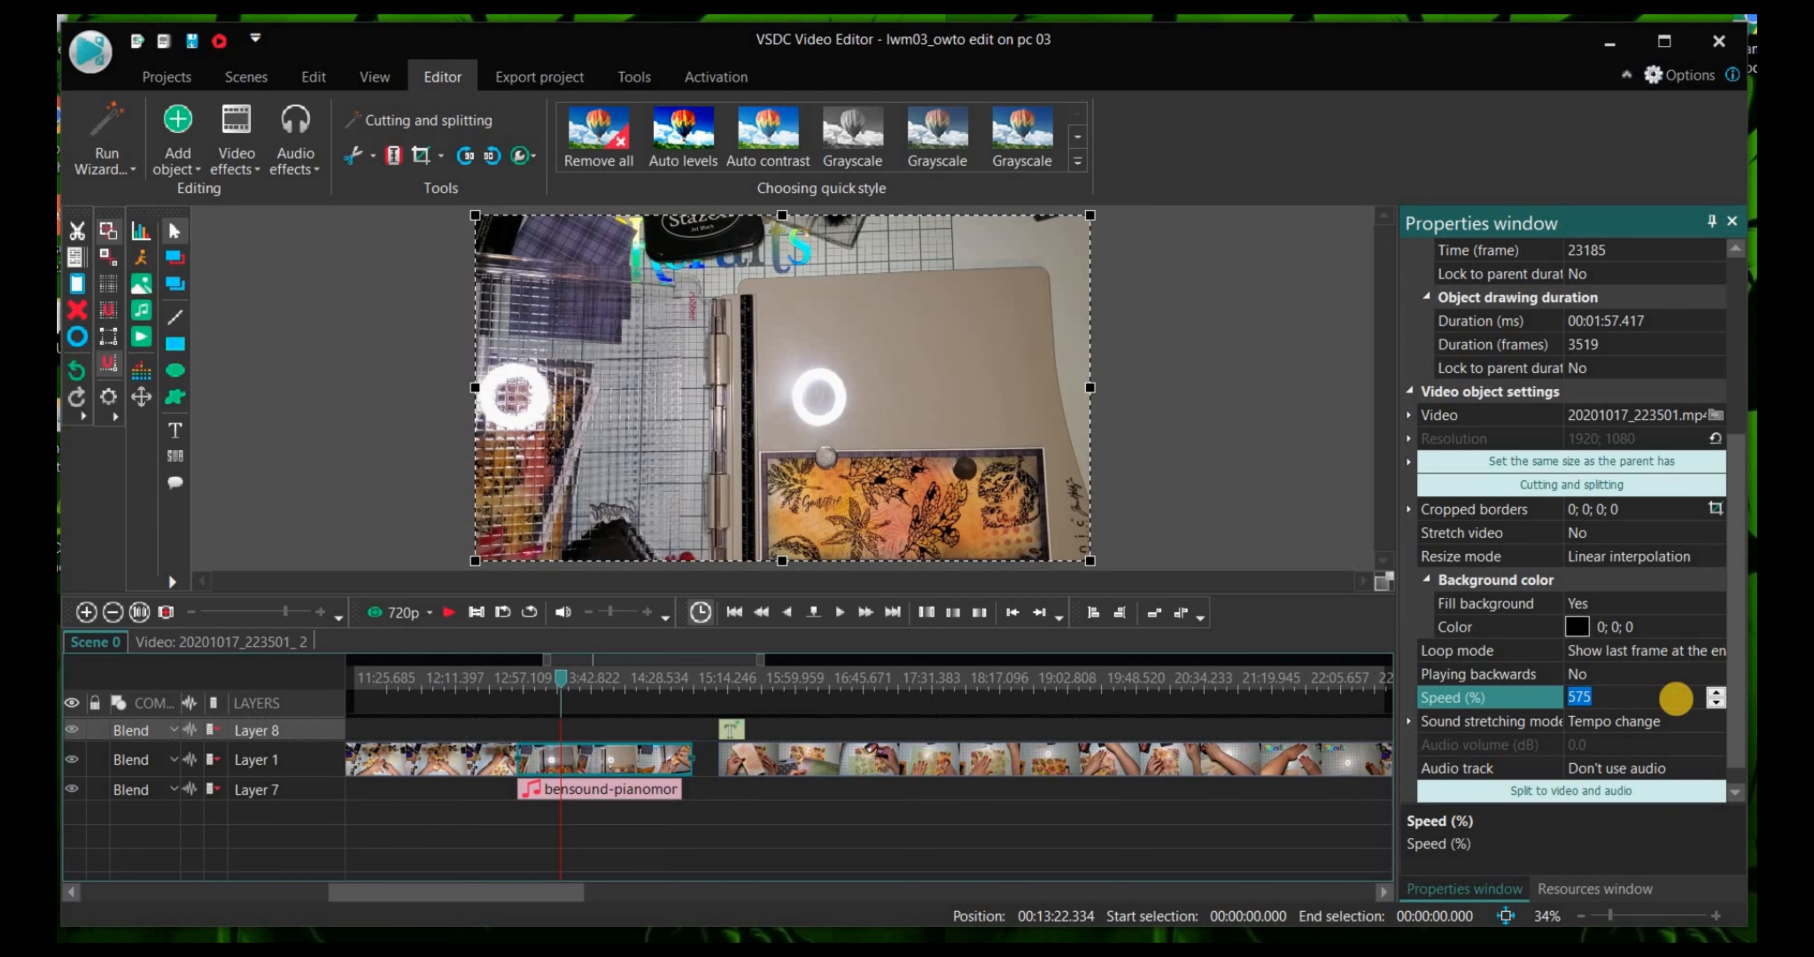
key(Return)
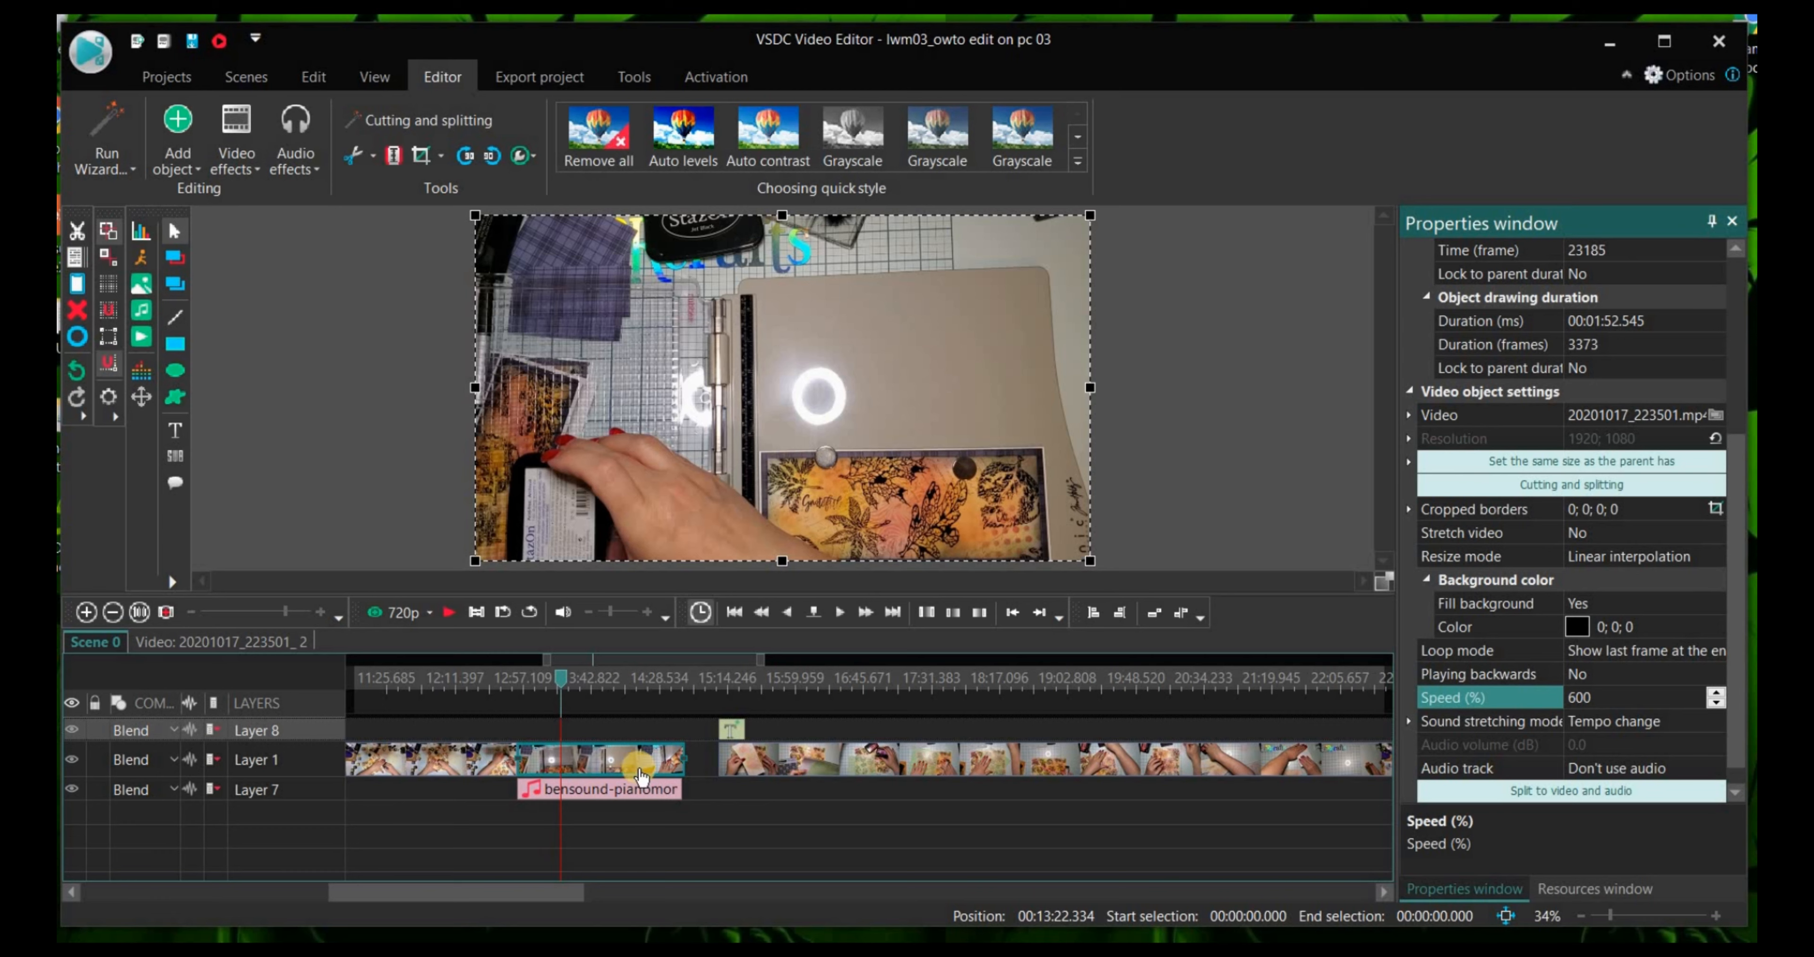
Step: Try moving the second video clip on its own against the sped-up clip, and undo the move
mouse_move(752, 766)
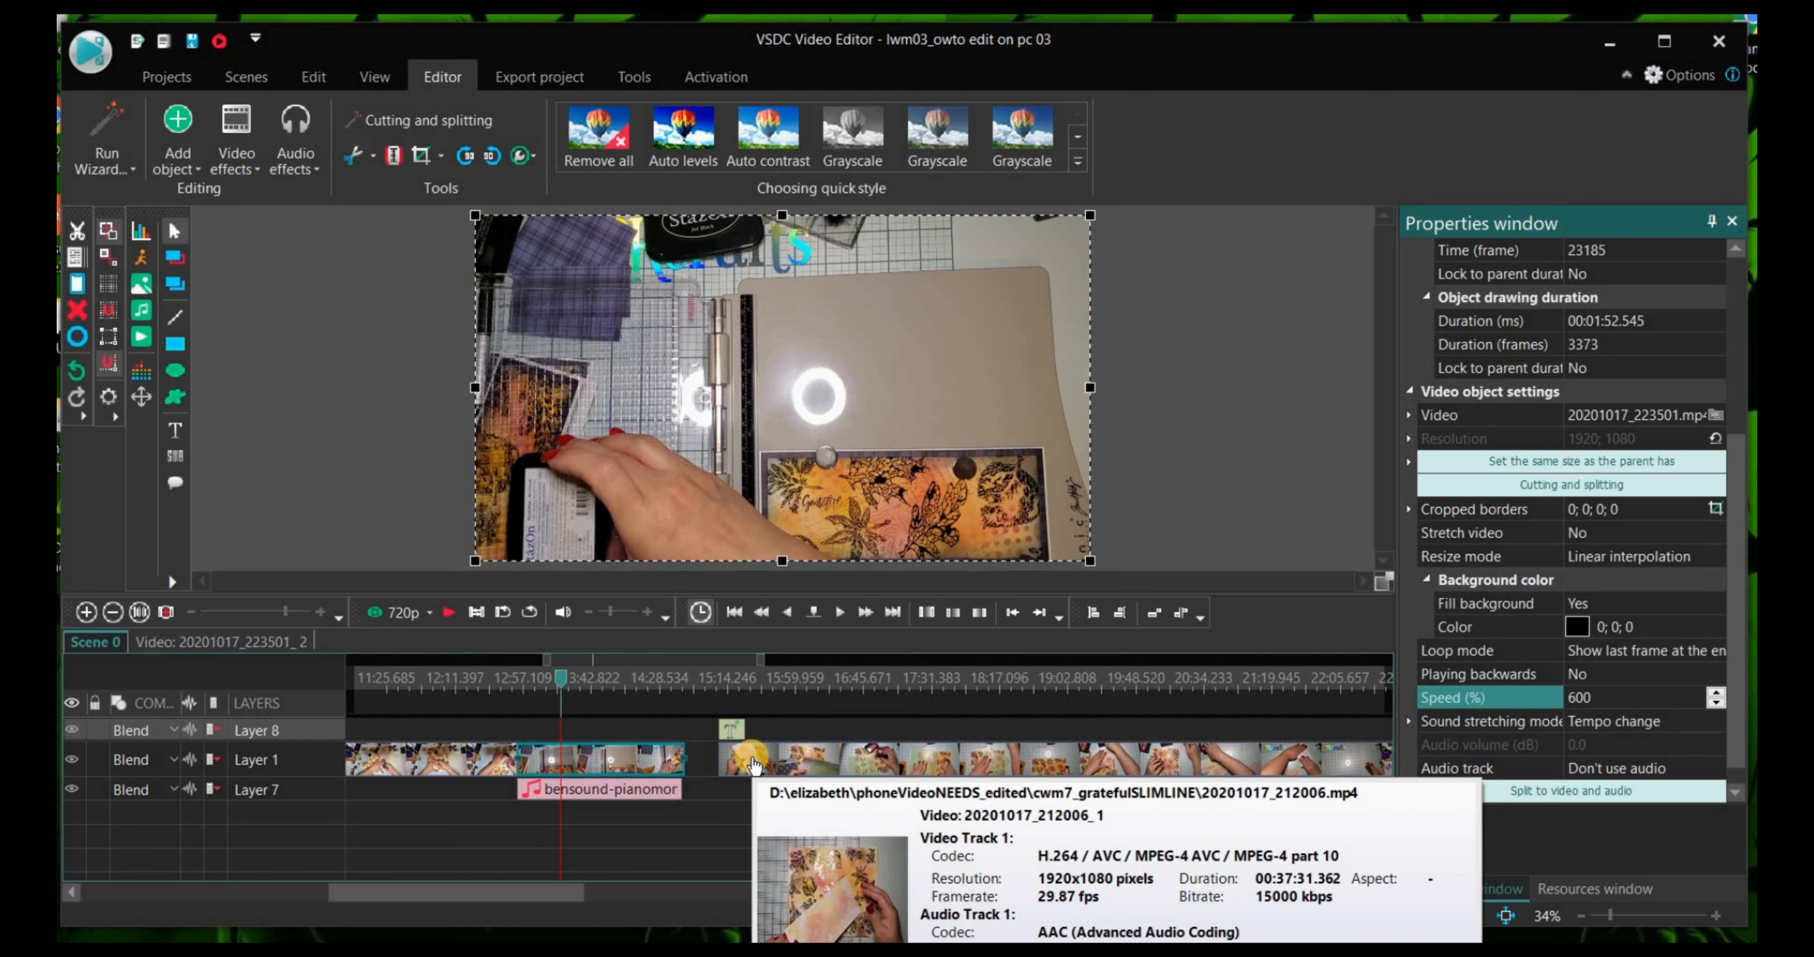
drag(749, 761, 717, 761)
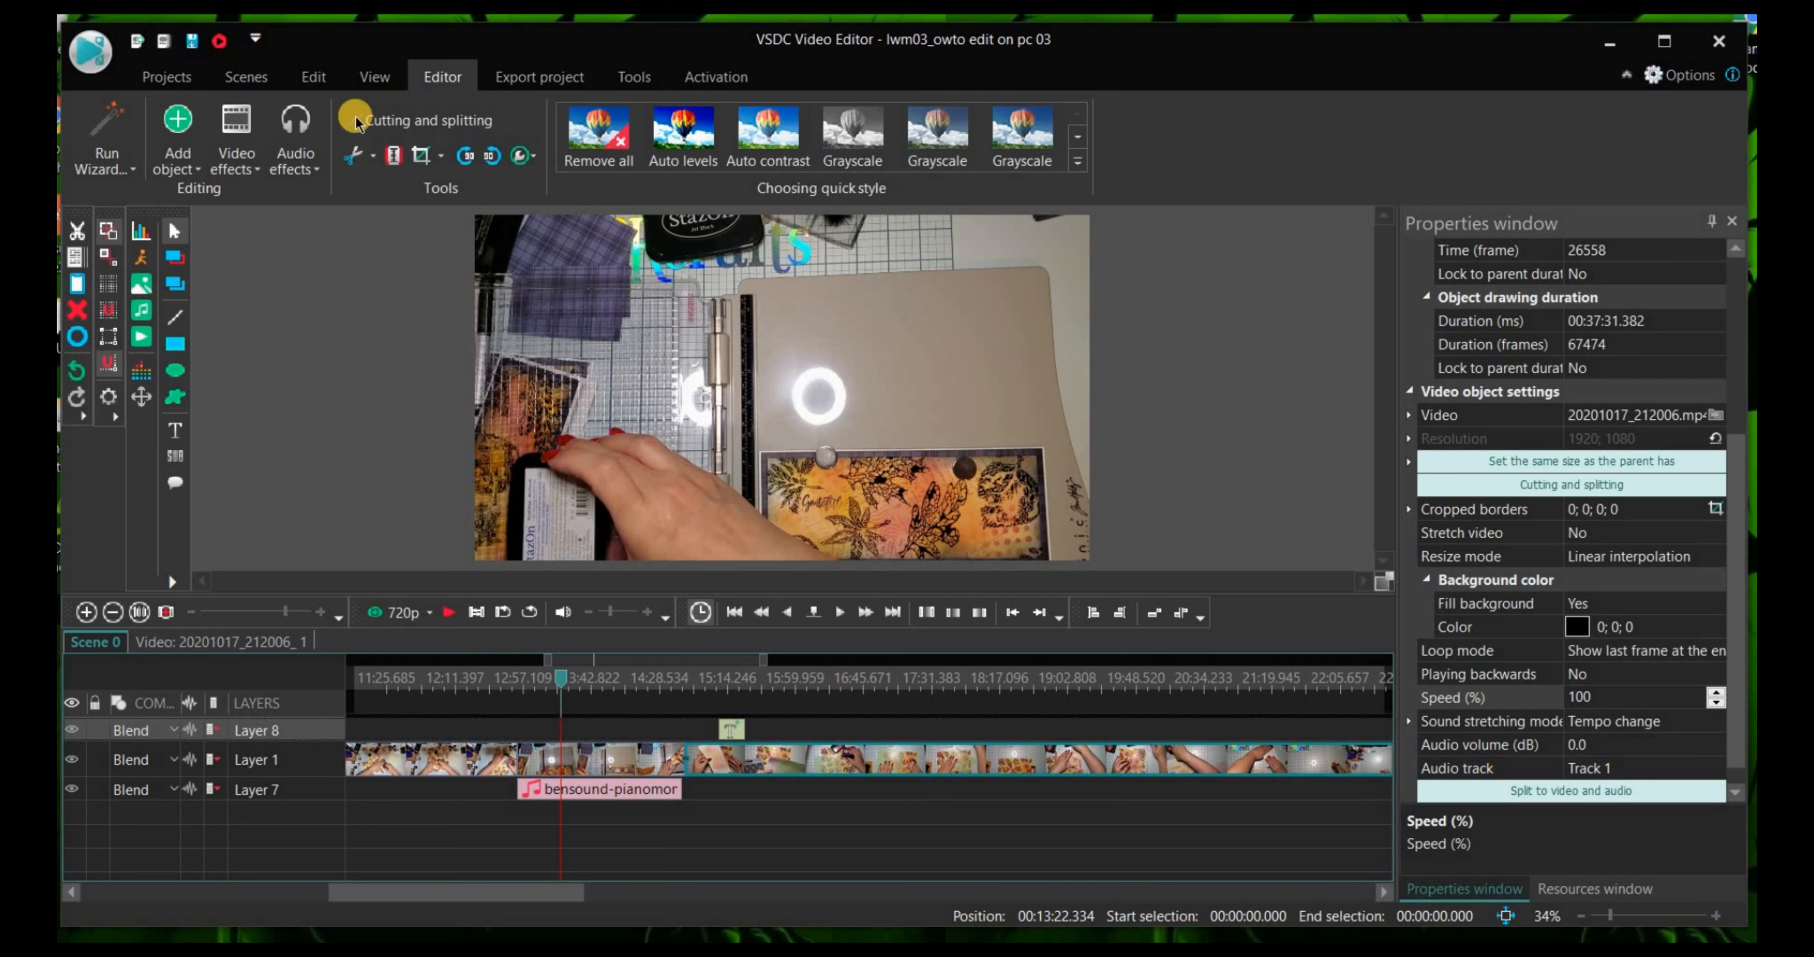
click(314, 78)
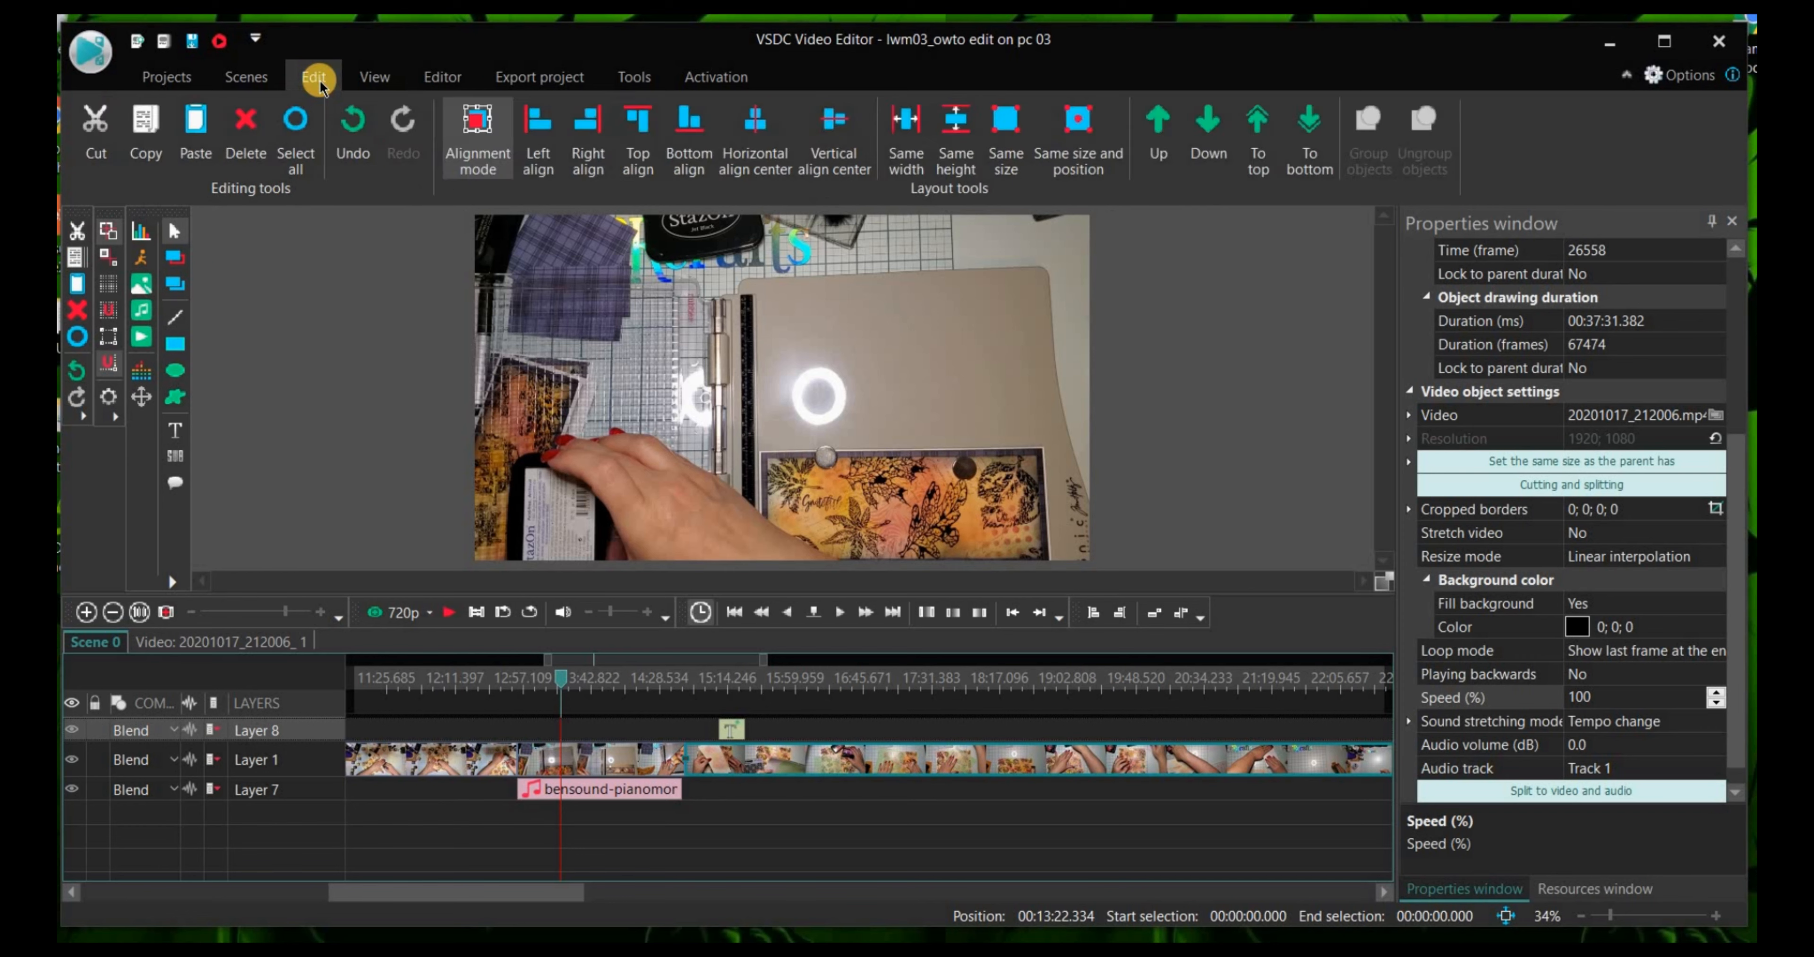
click(346, 131)
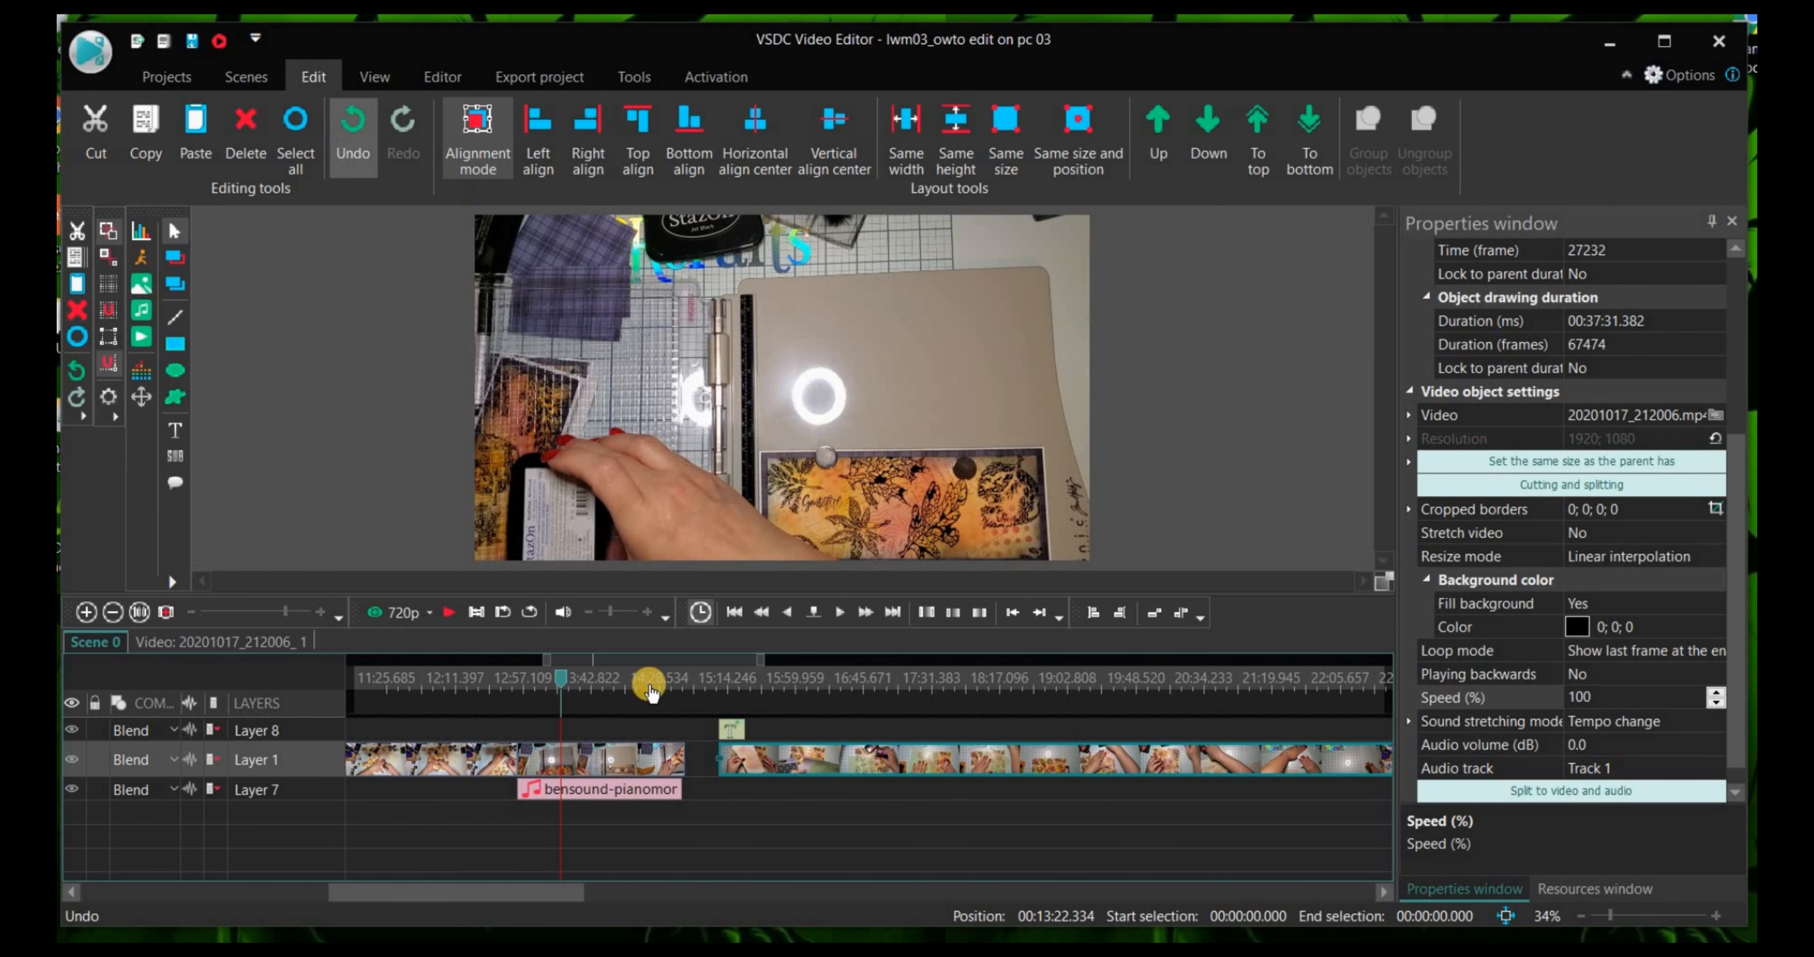
Step: Select the text clip and the second video clip together and move both back against the end of the sped-up clip
click(695, 730)
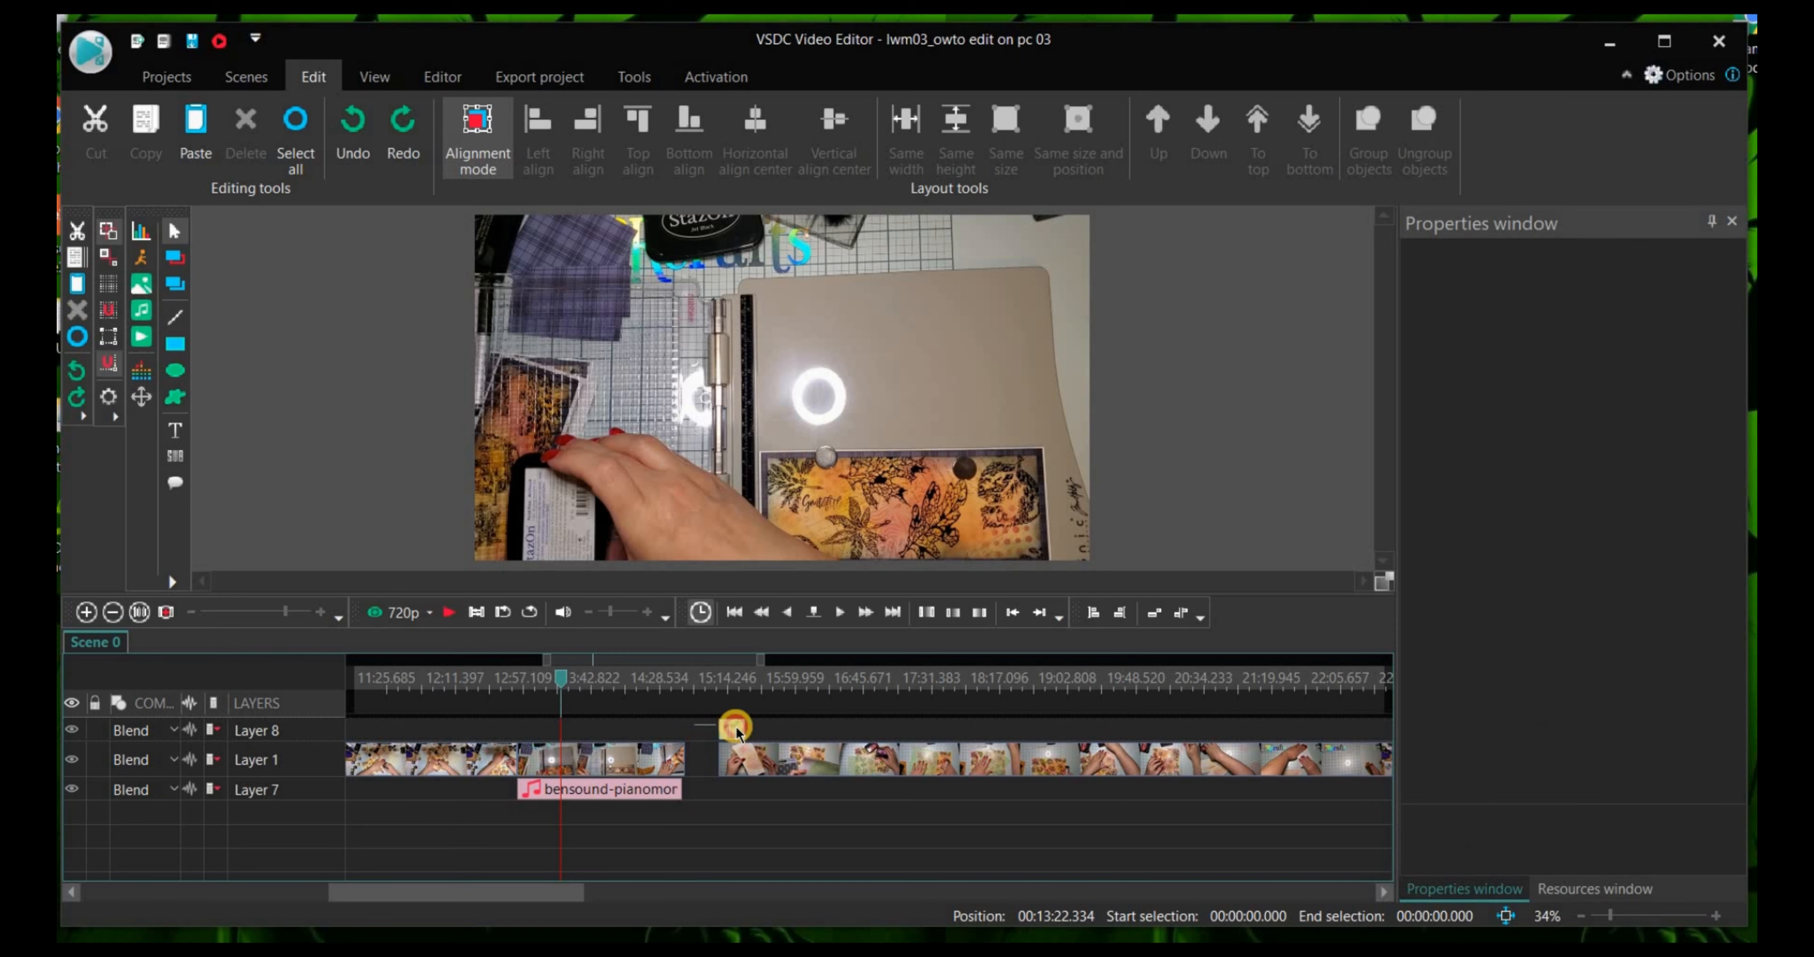
click(741, 730)
click(693, 729)
click(742, 732)
click(696, 733)
mouse_move(739, 736)
mouse_down()
mouse_move(743, 786)
mouse_move(740, 764)
mouse_up()
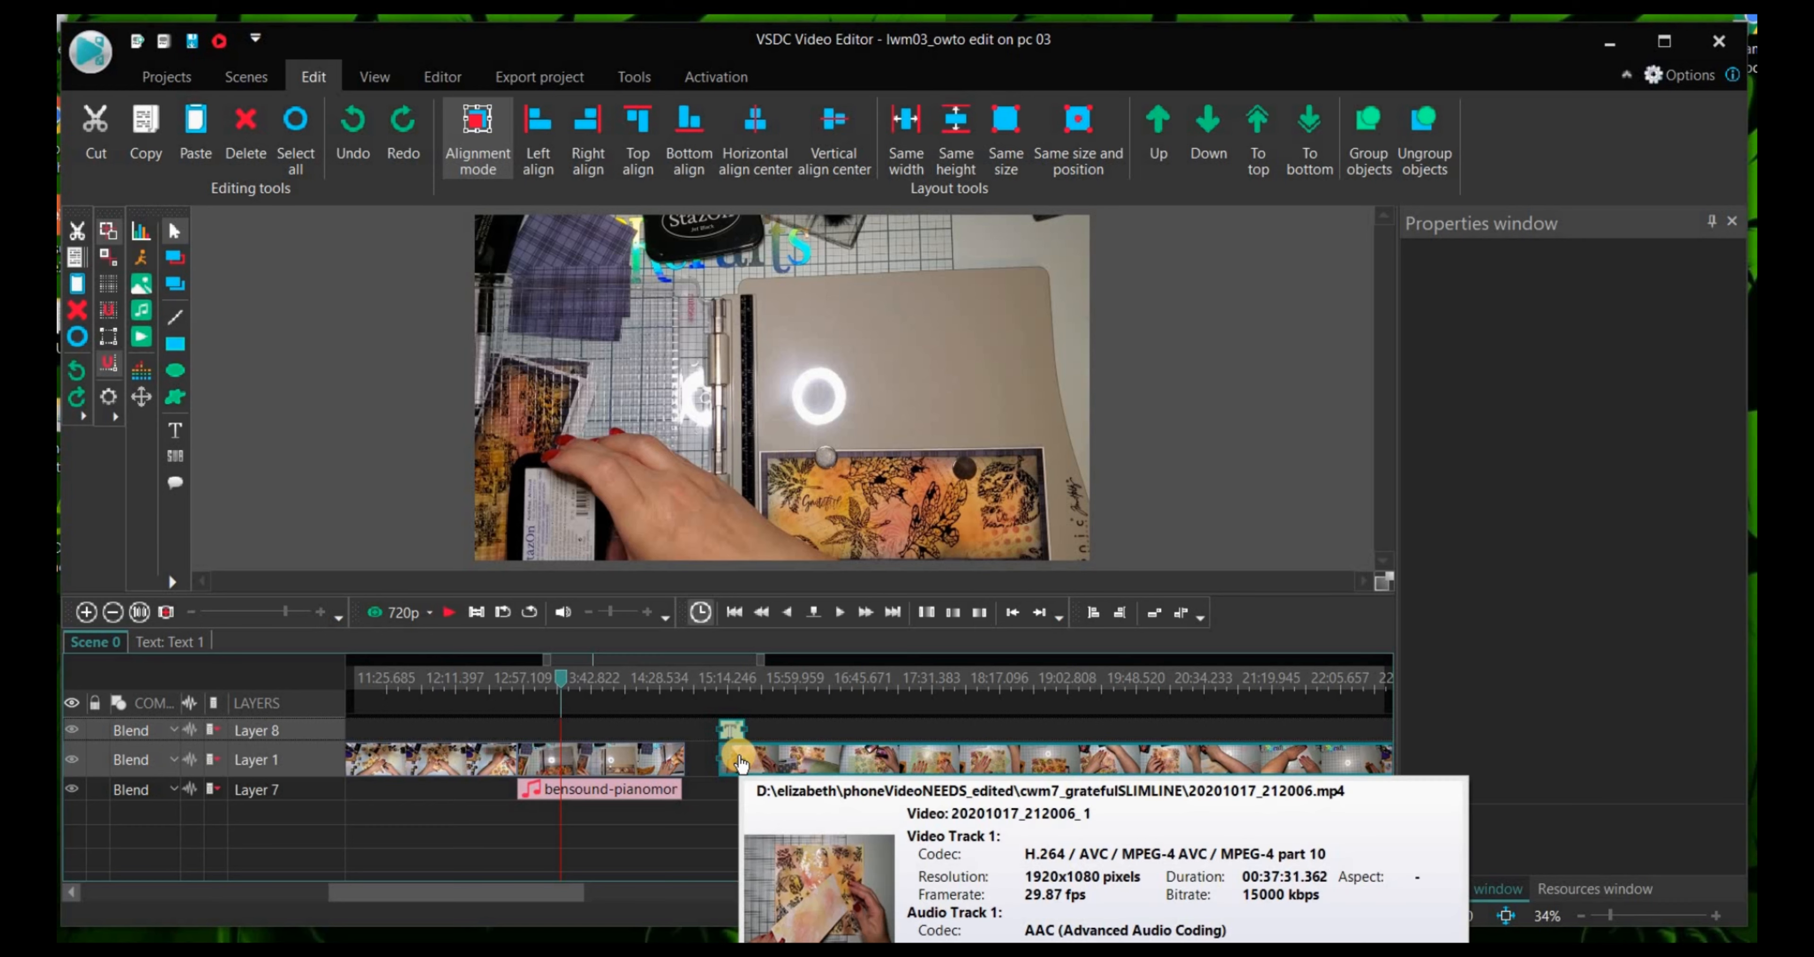
drag(740, 764, 699, 766)
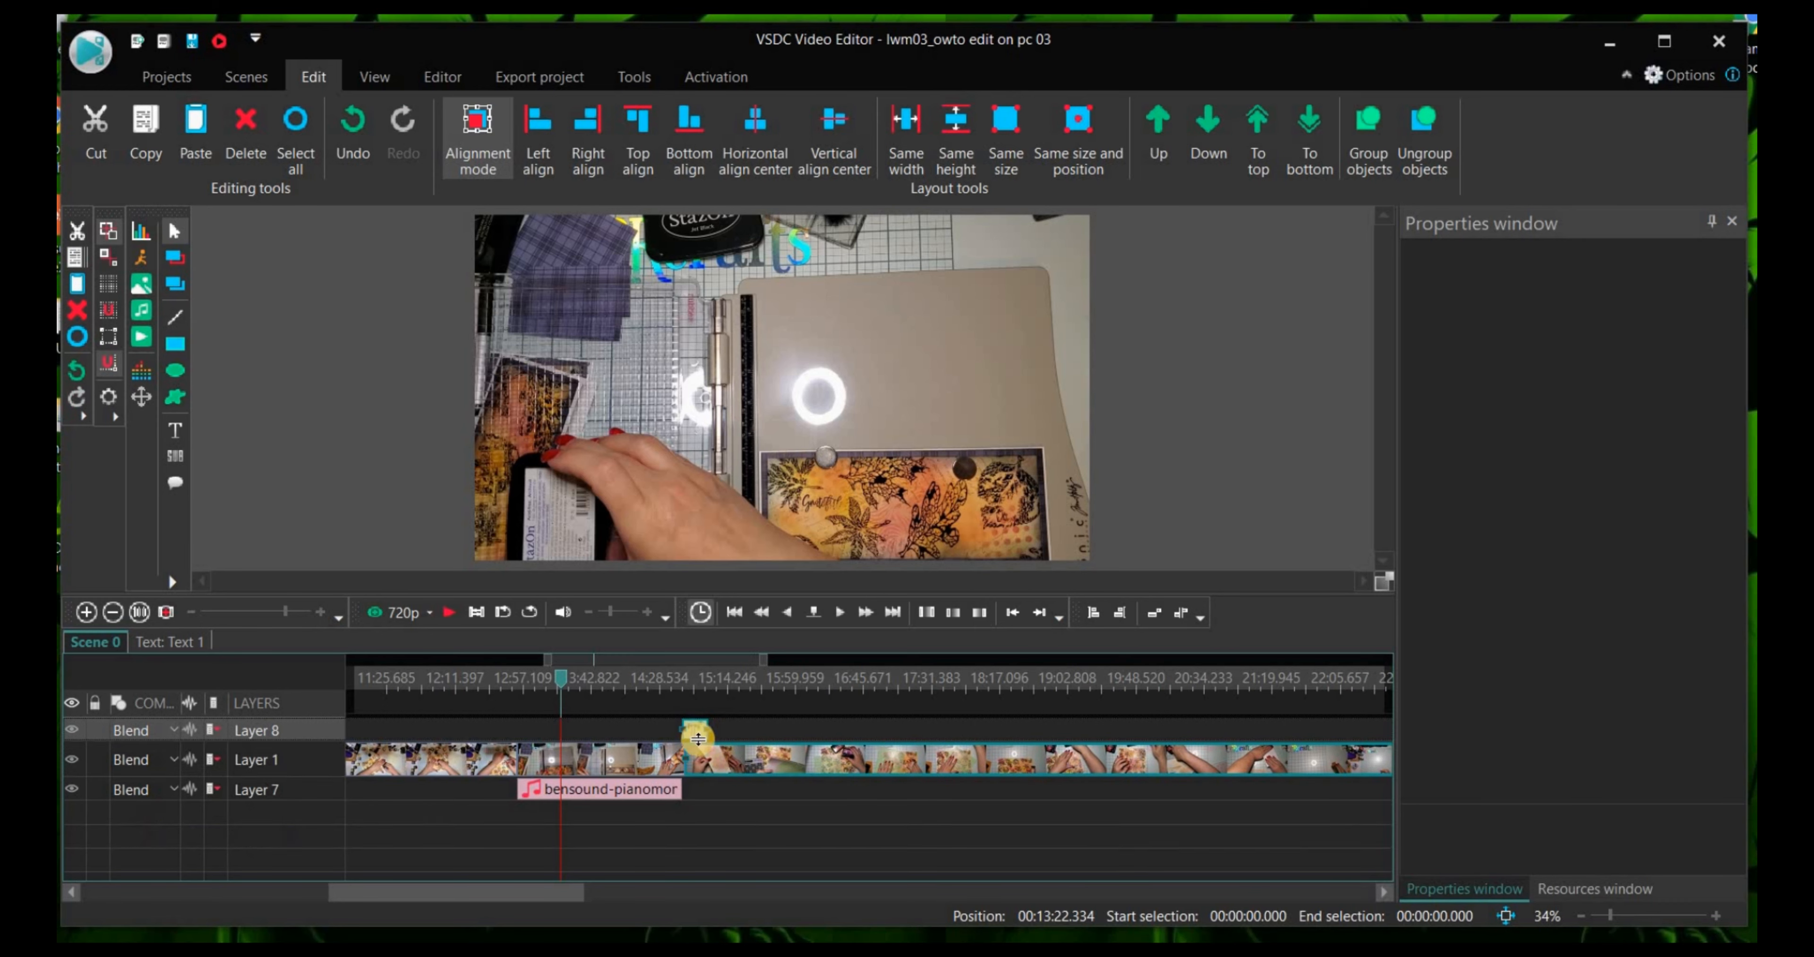
Step: Preview the transition into the text overlay and second video clip, starting from about 00:14:42
drag(562, 686, 681, 691)
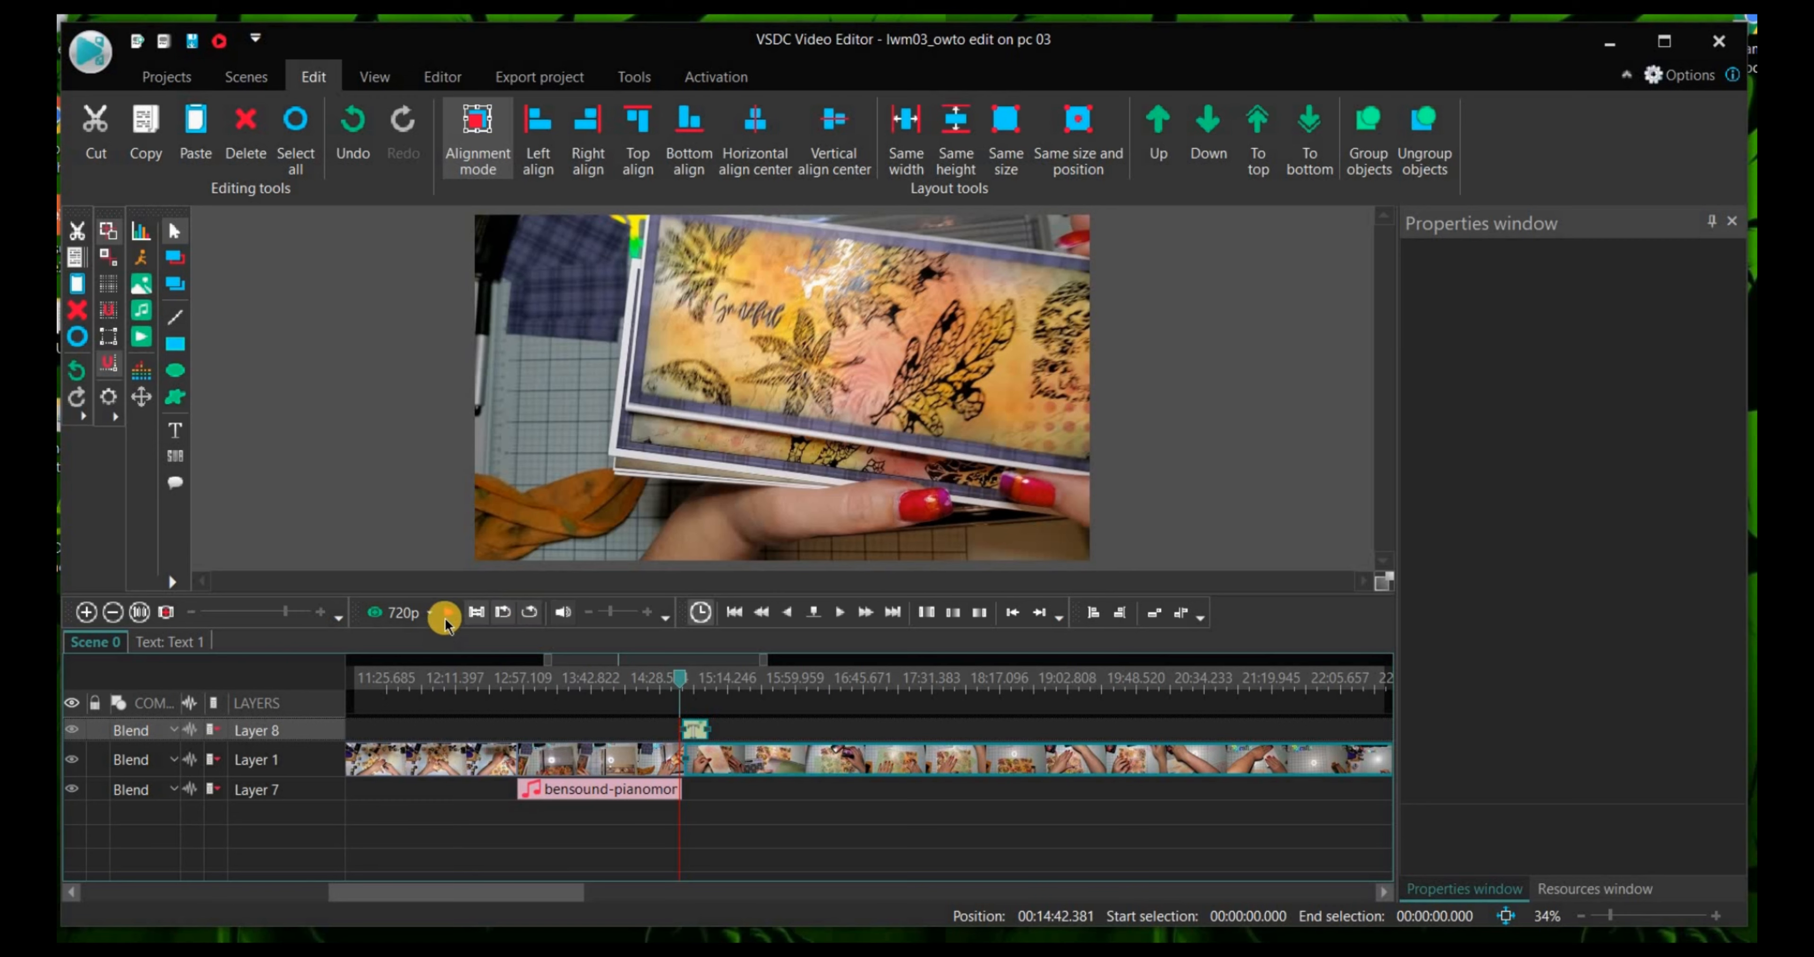
click(445, 614)
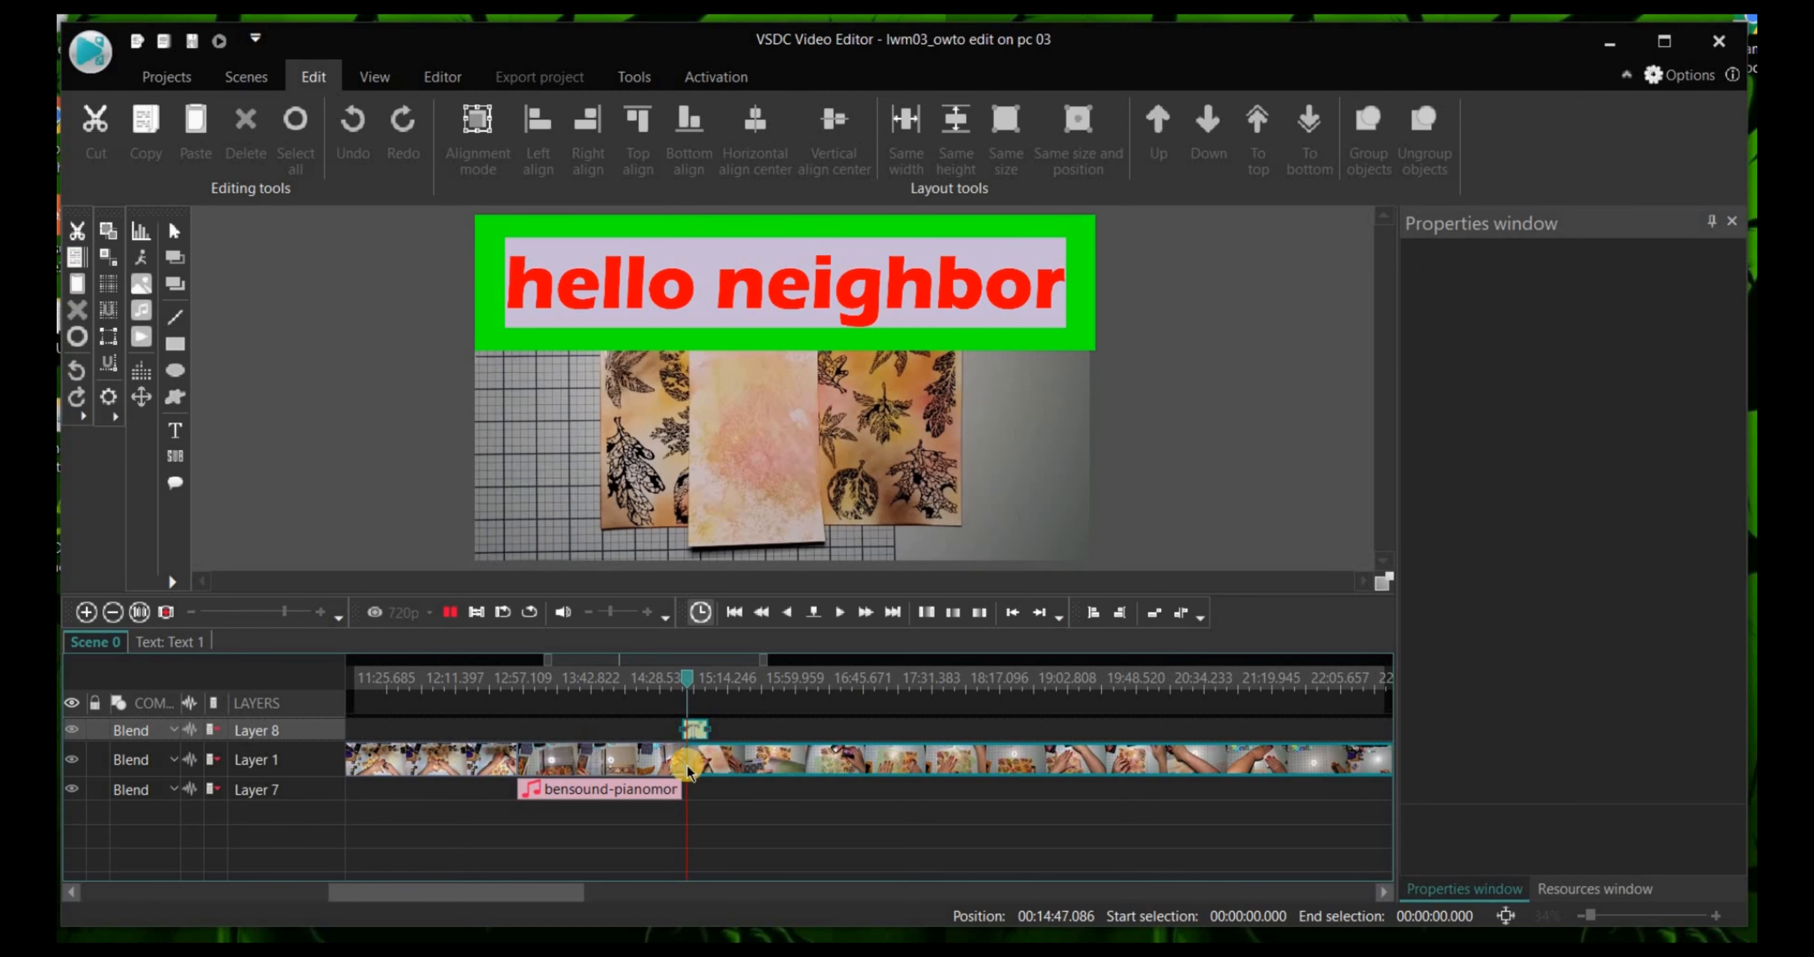
click(458, 612)
click(696, 729)
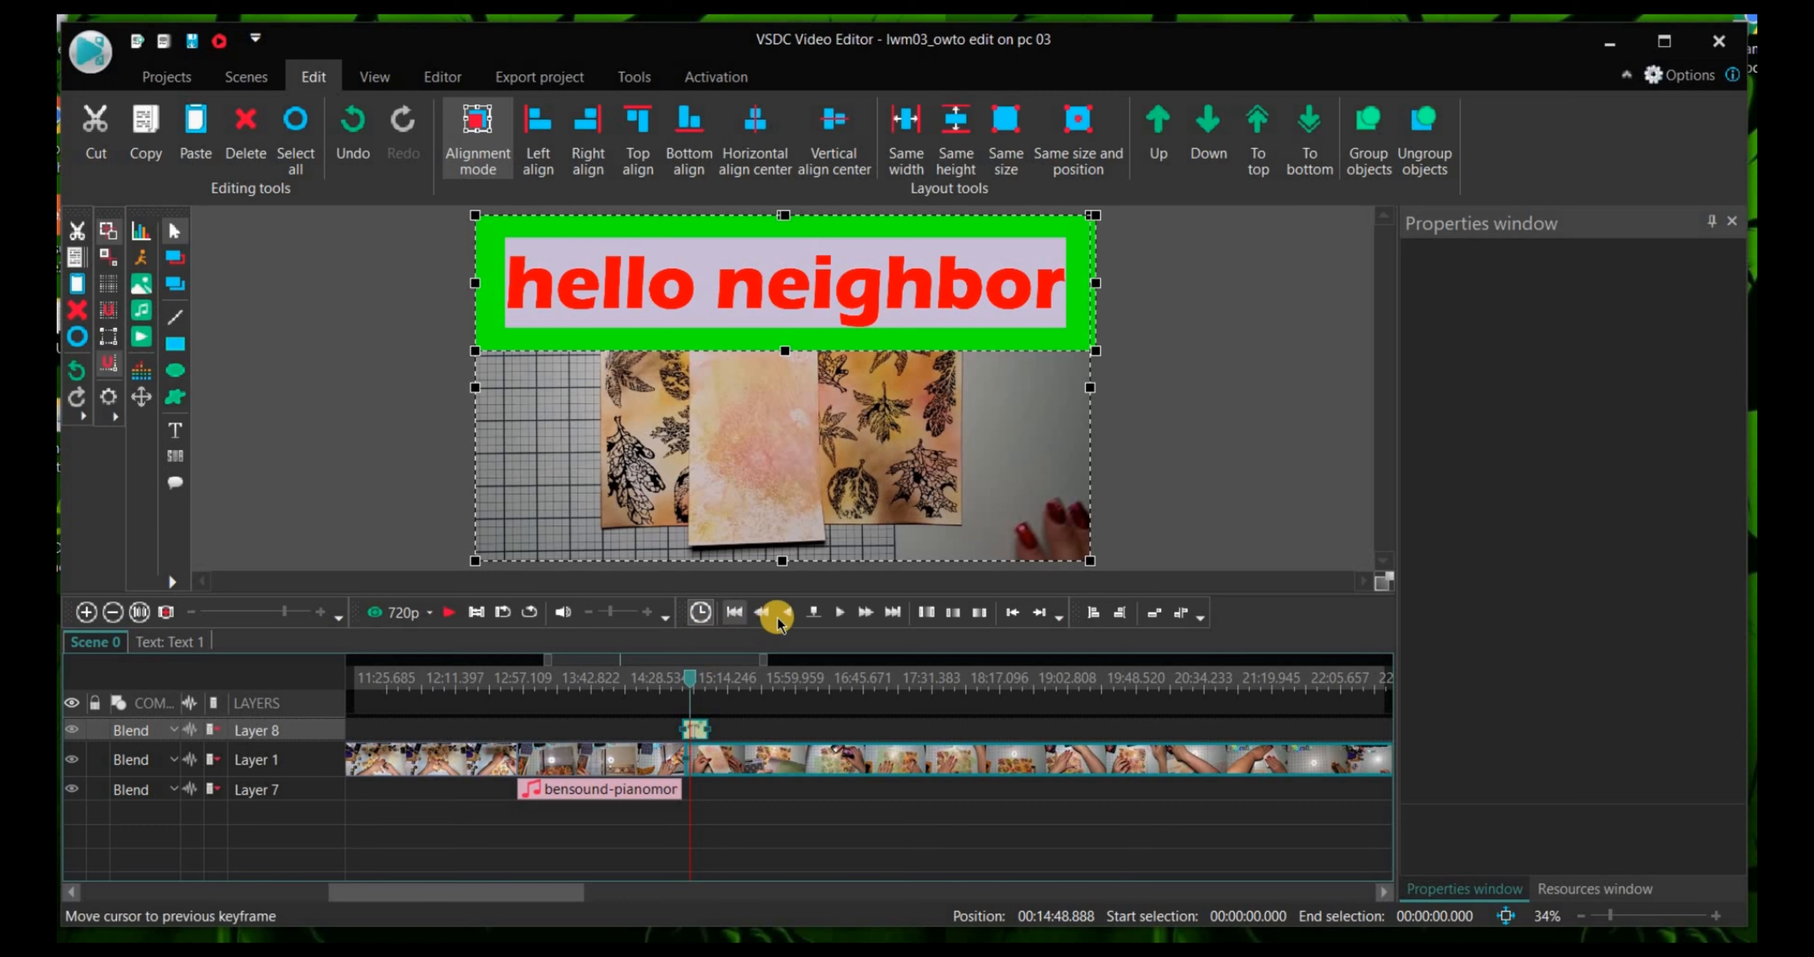
Step: Step second by second between 00:14:44 and 00:14:48 to compare where the text and the second video clip start
click(770, 620)
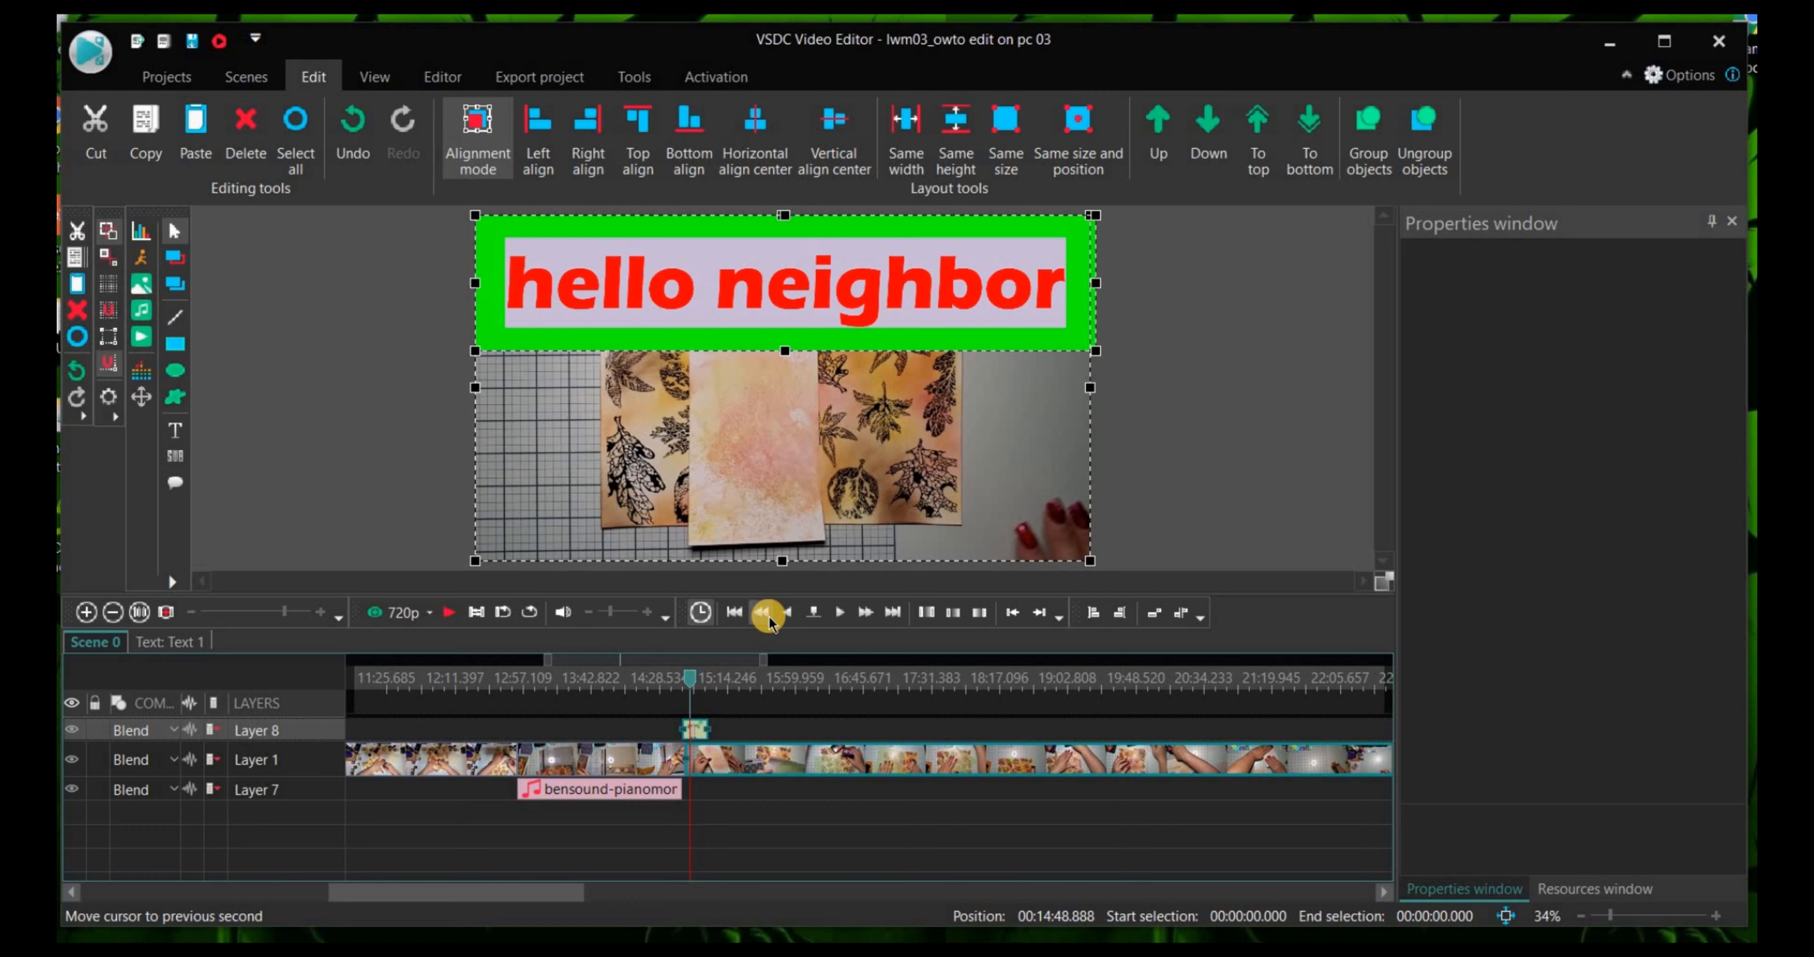
click(770, 619)
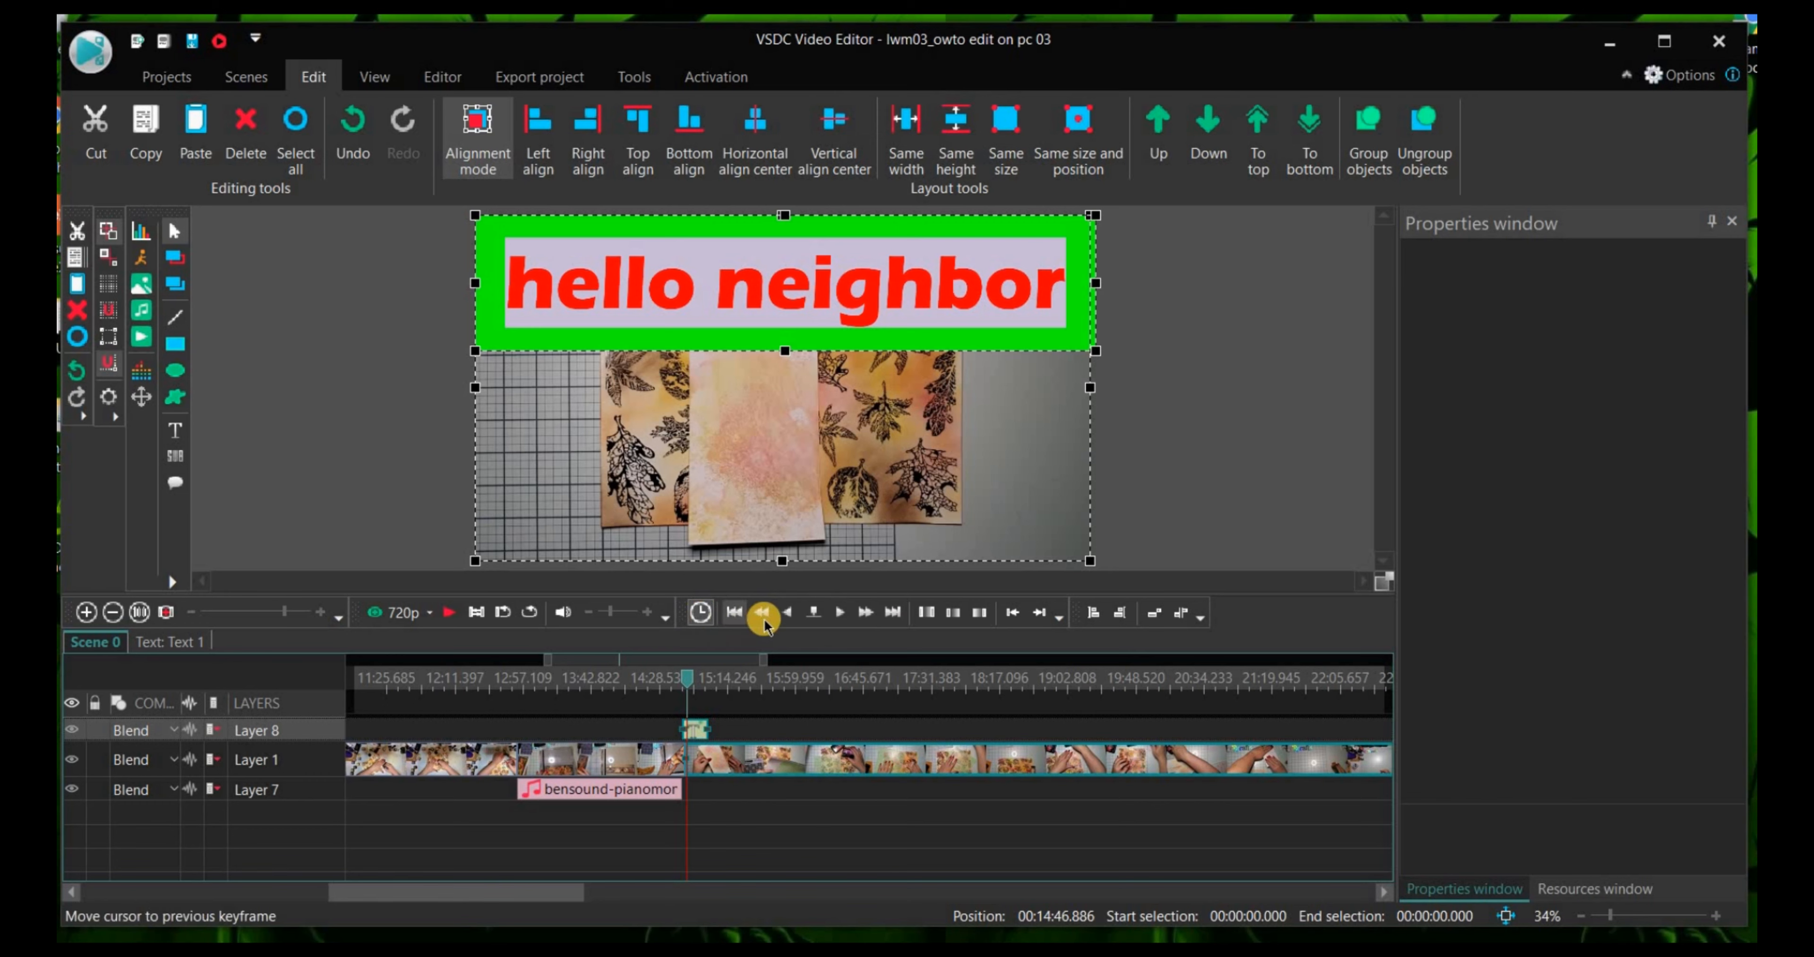
click(766, 623)
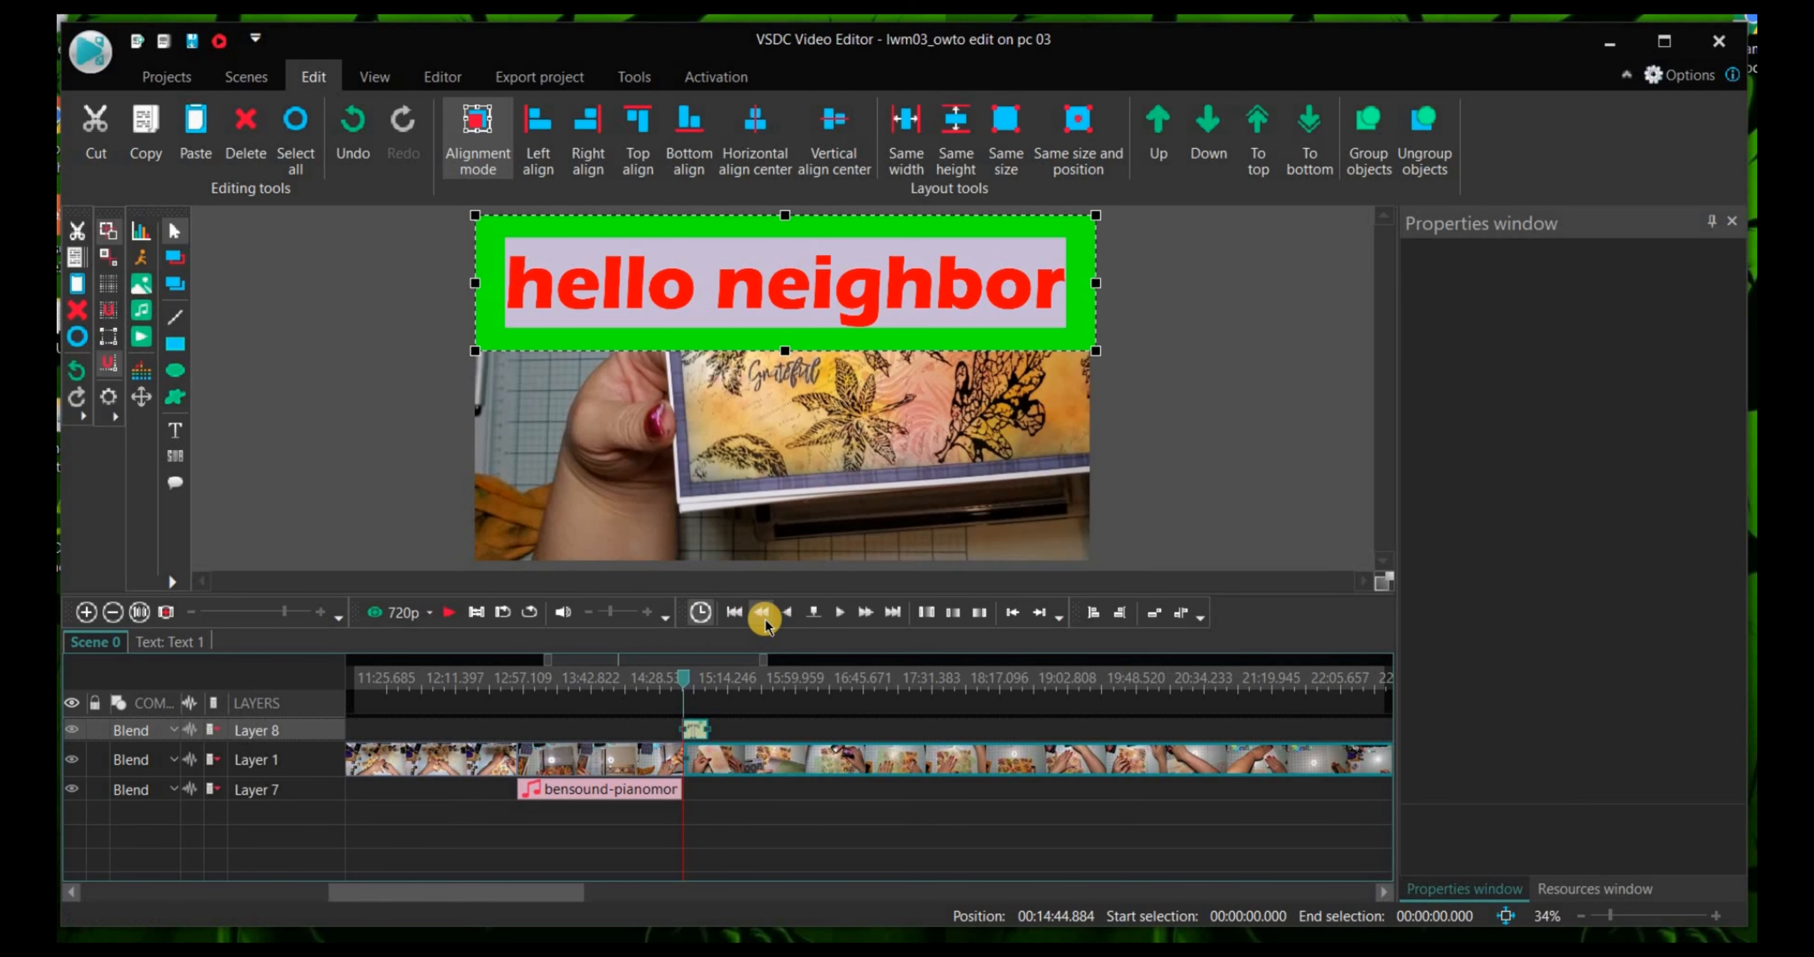
click(861, 616)
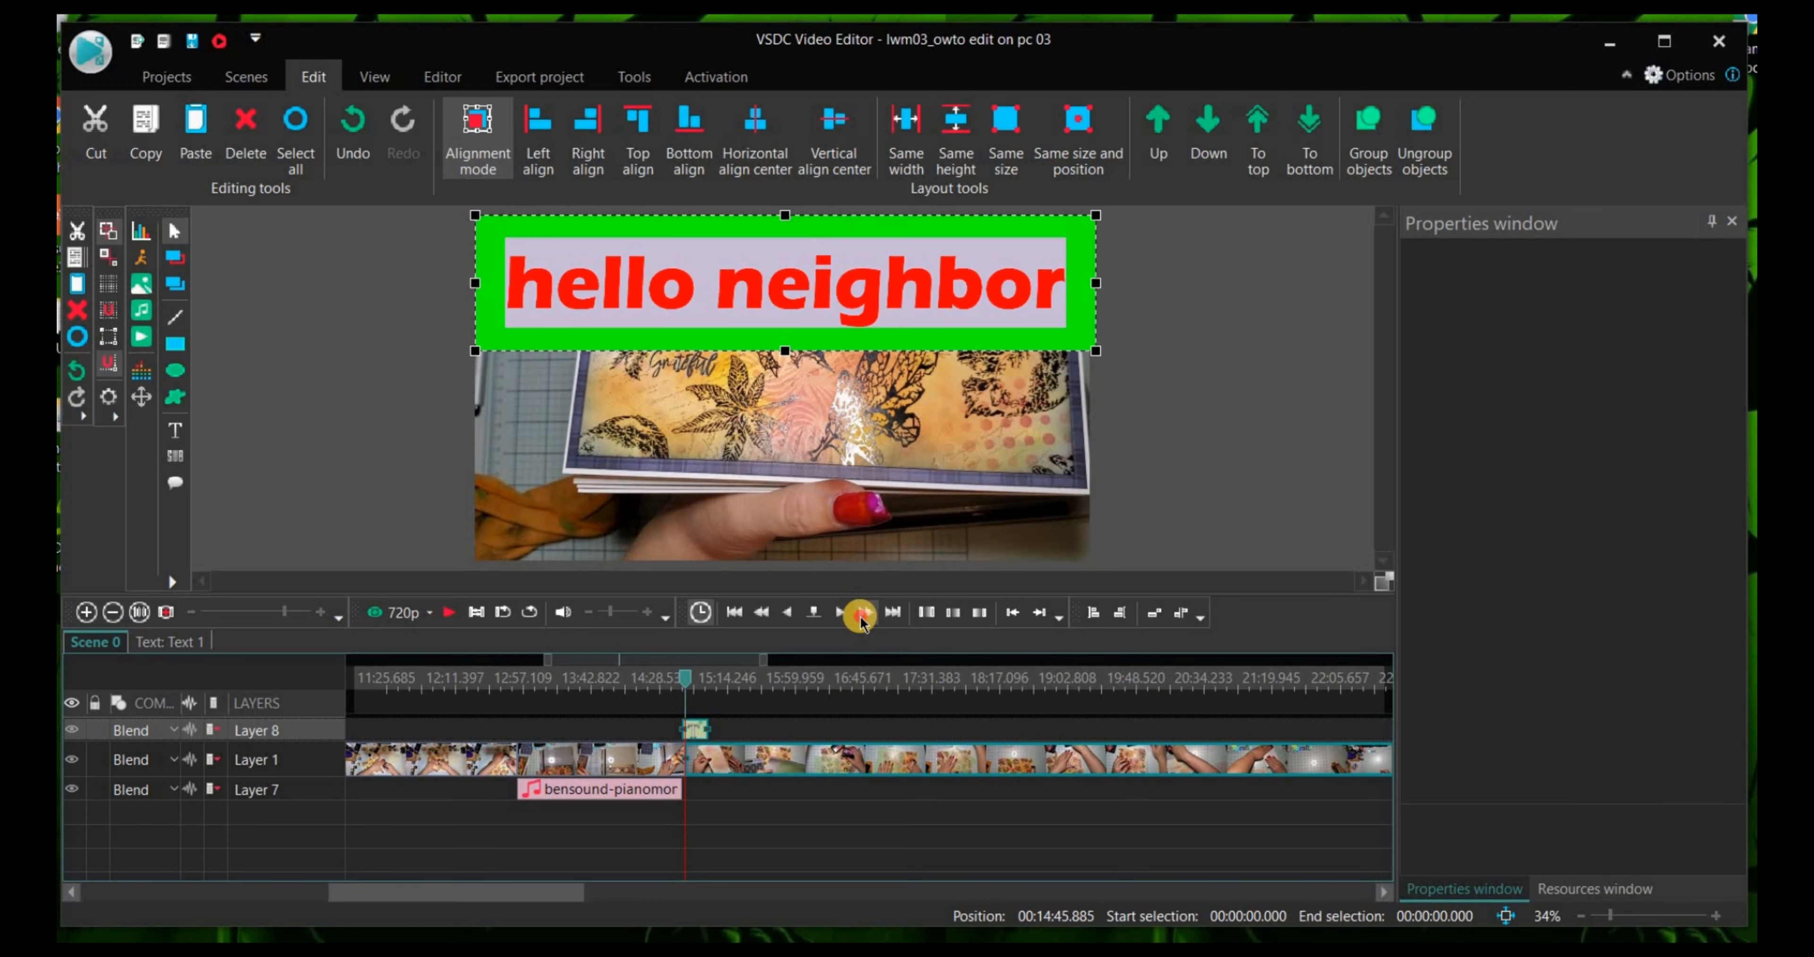
click(861, 616)
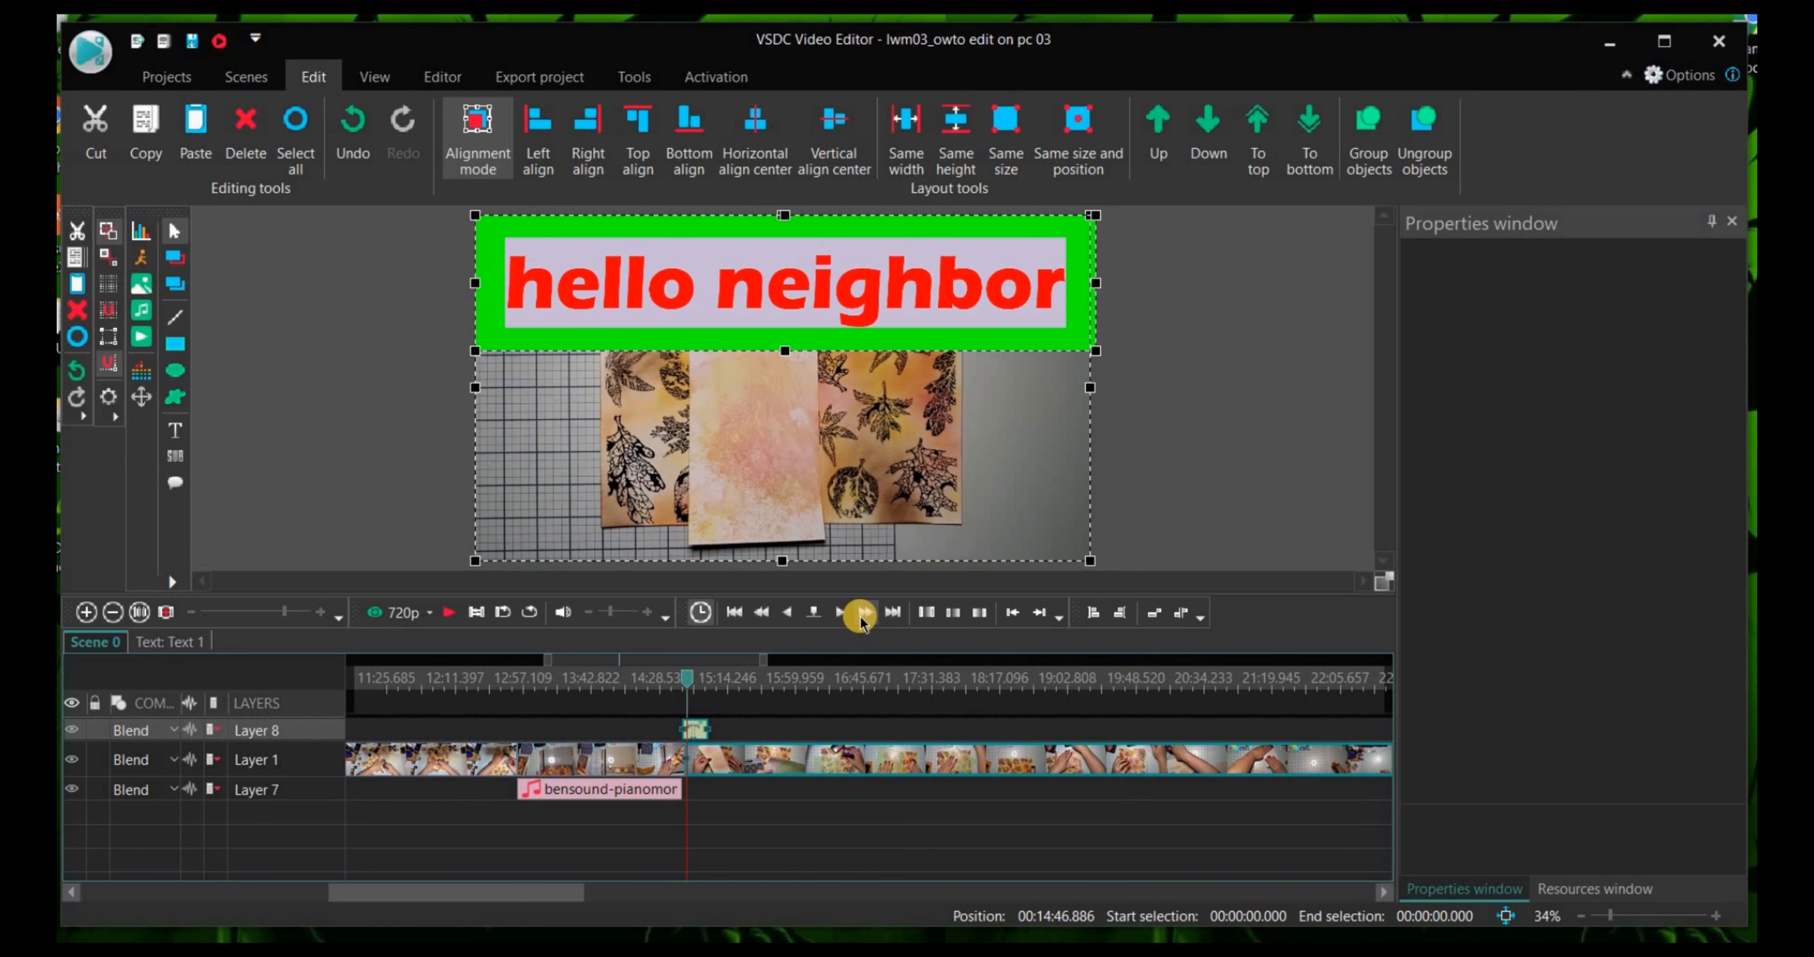
Step: Undo the last timeline move, deselect the clips, and shift only the "hello neighbor" text clip to start at the cursor position 00:14:46.886
click(717, 725)
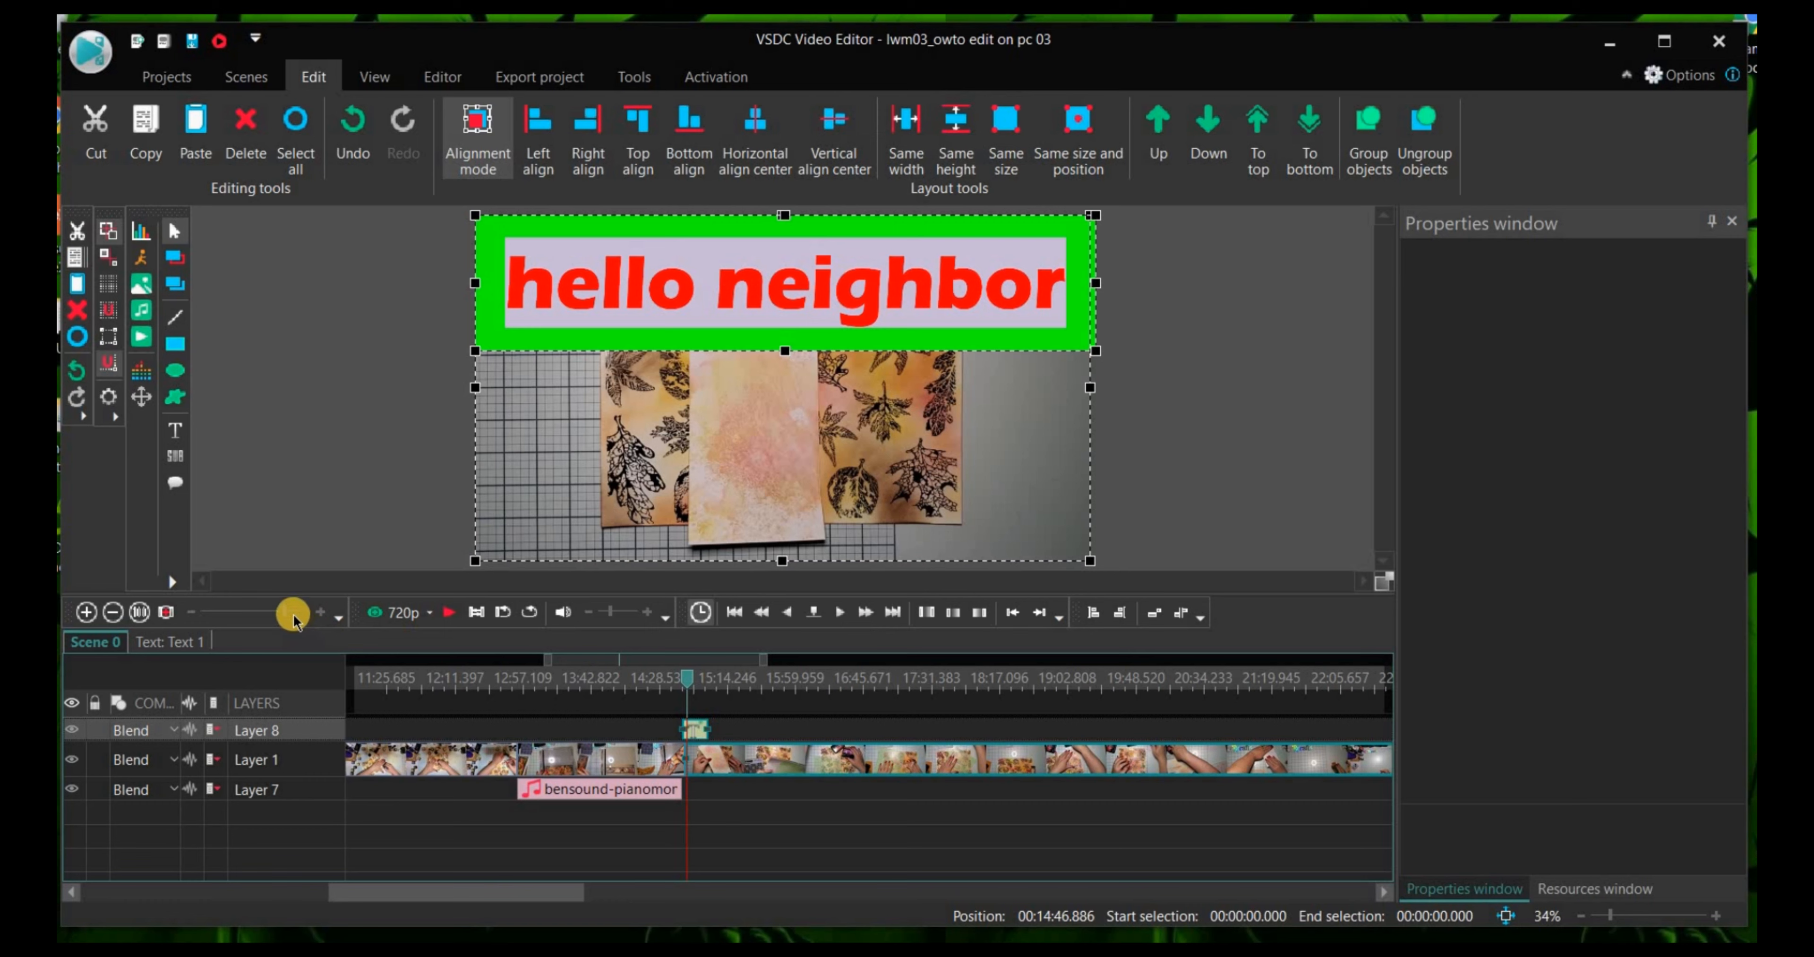
drag(291, 617, 301, 617)
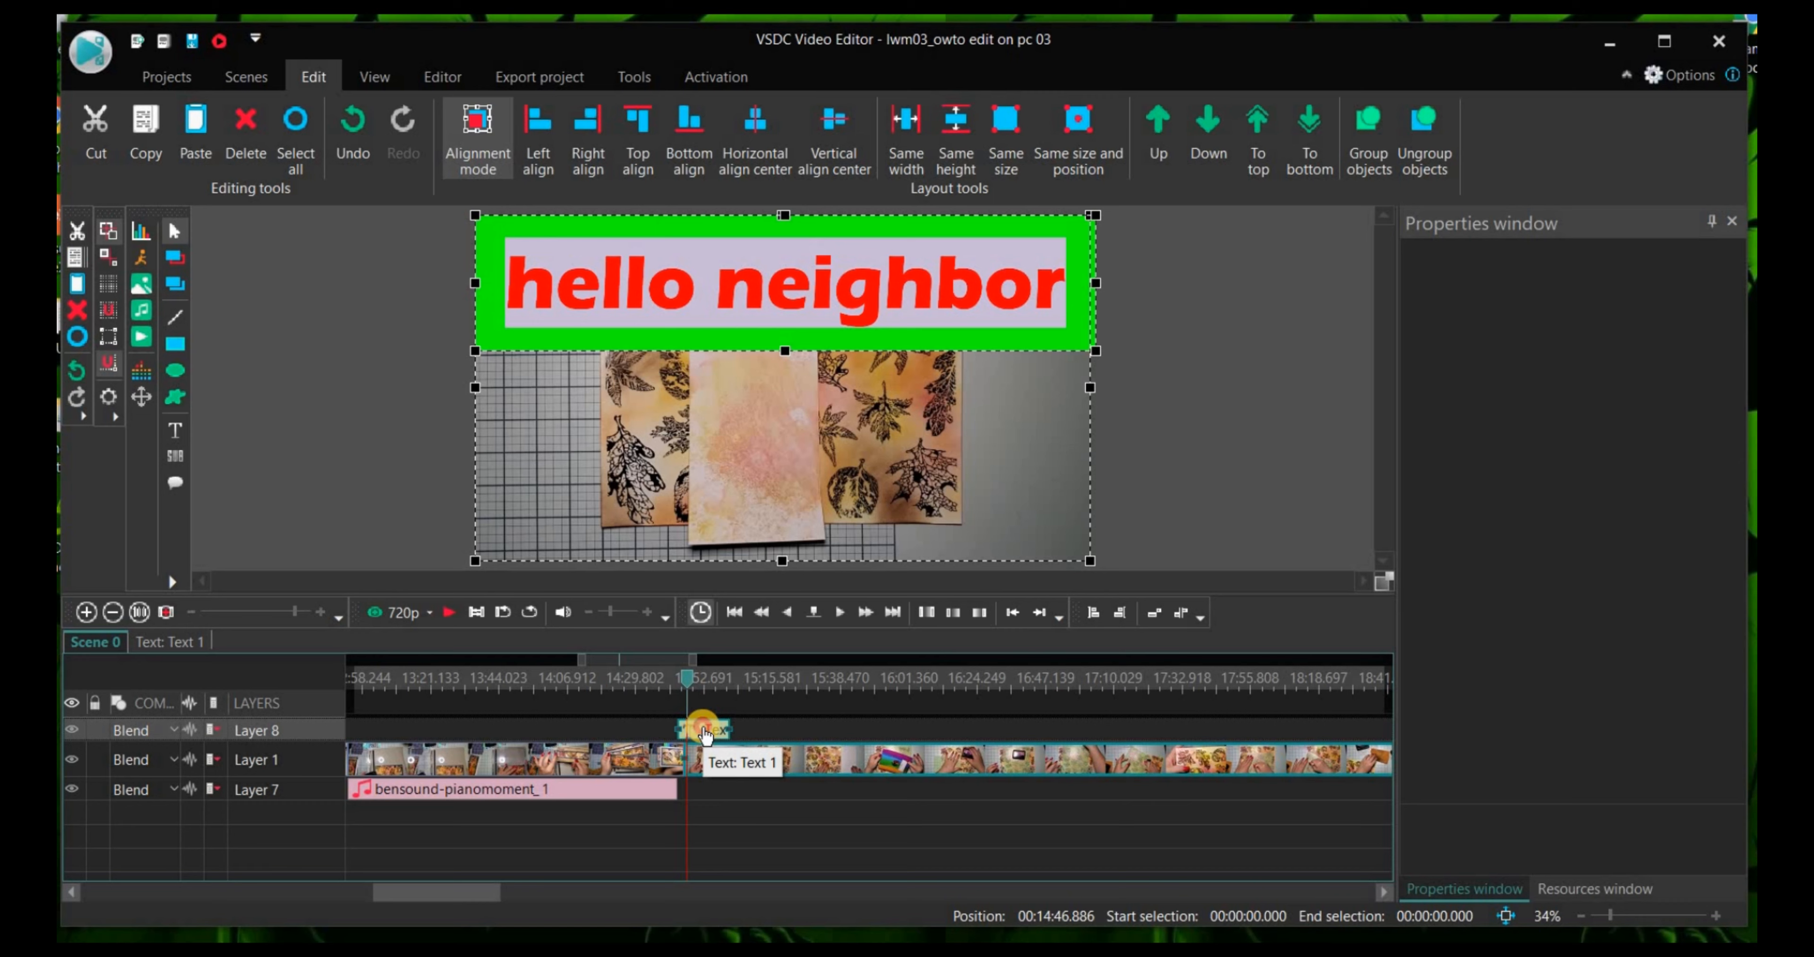
drag(703, 733, 705, 734)
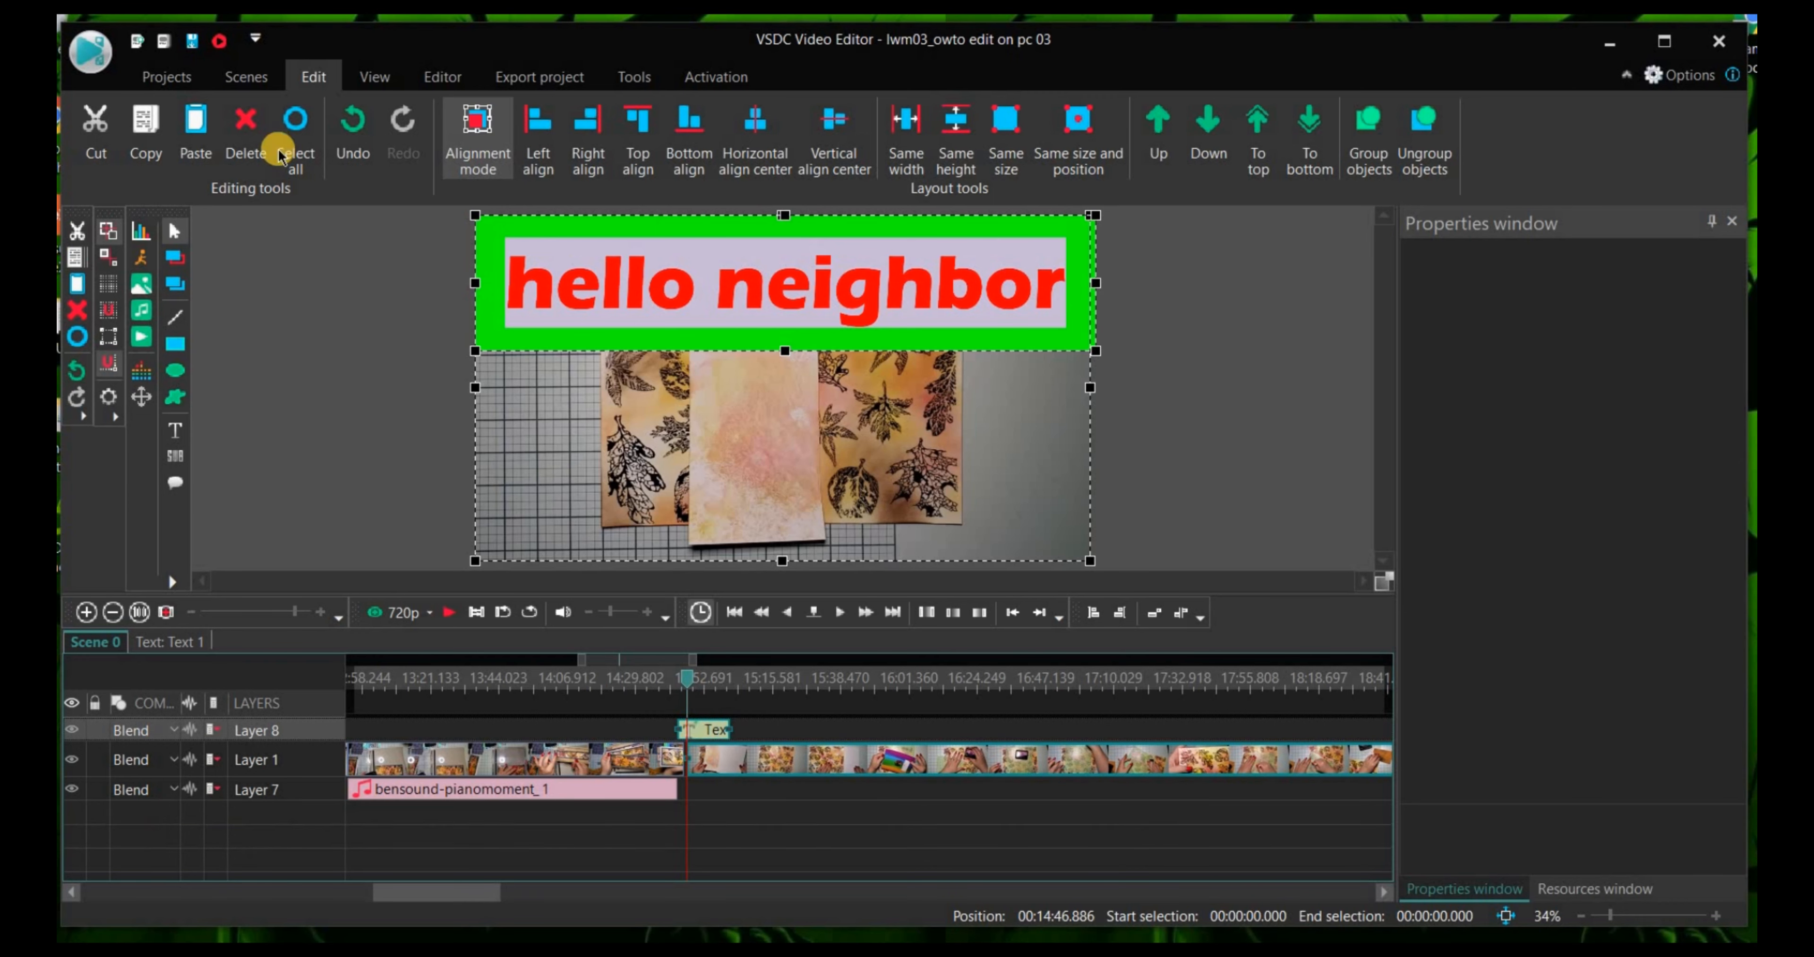
click(355, 125)
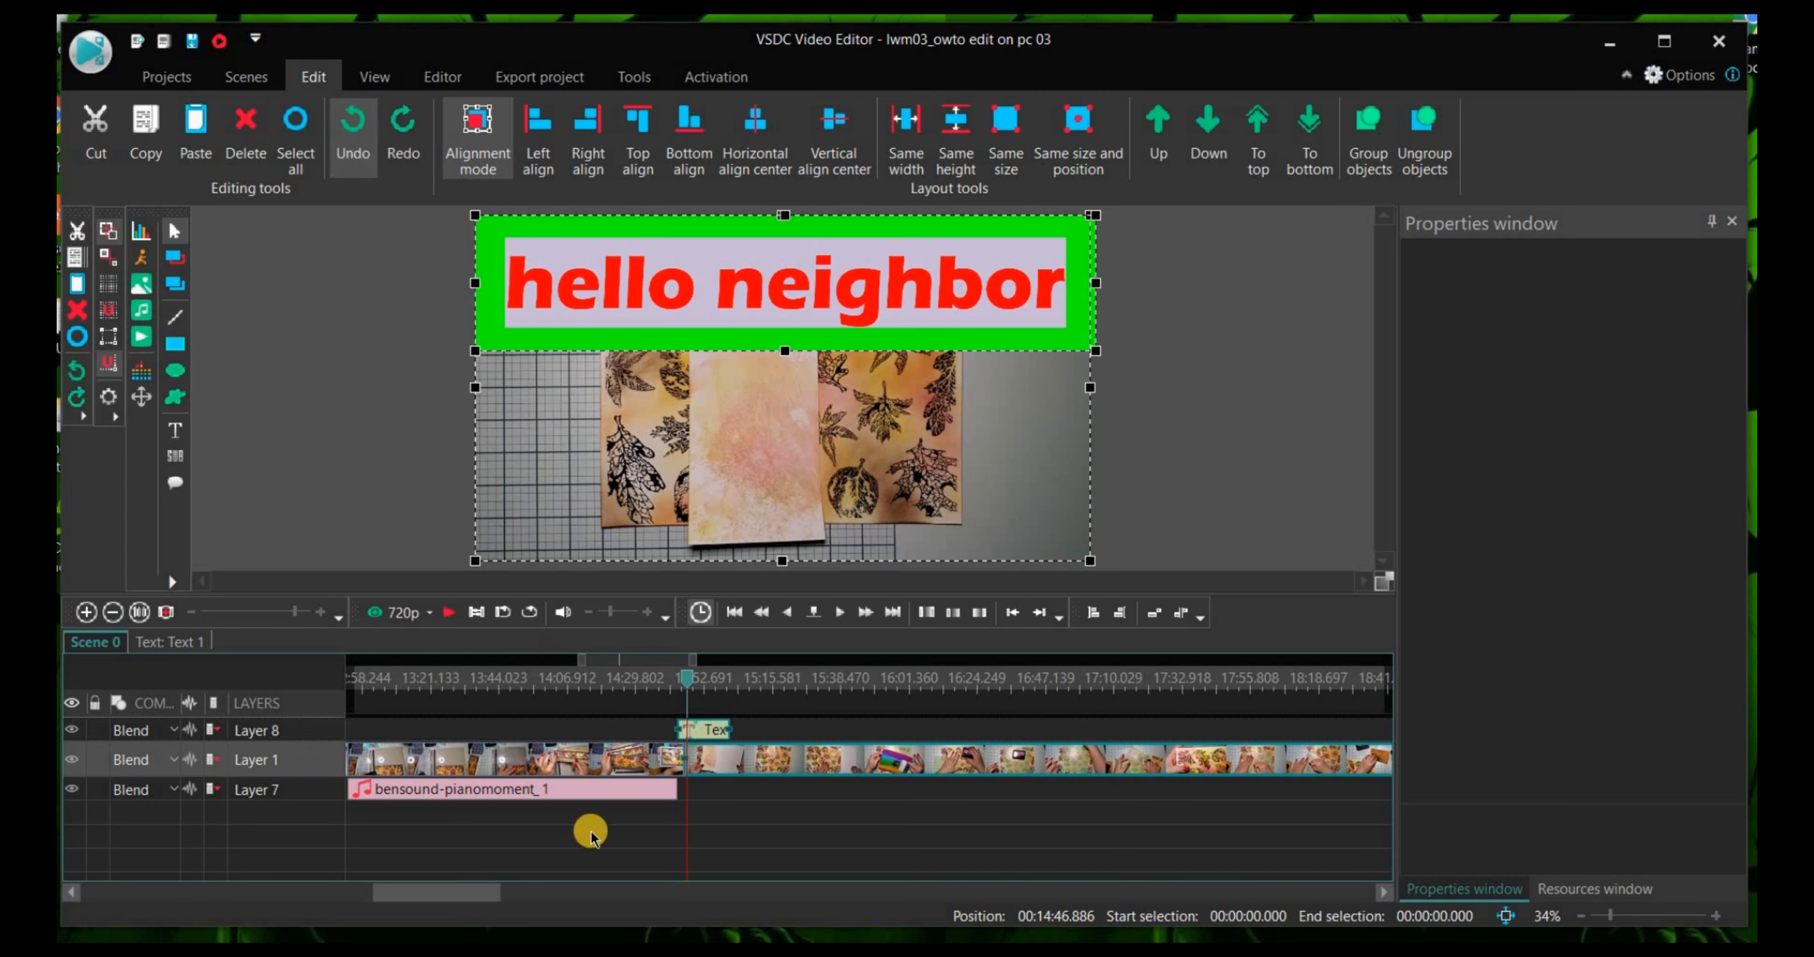
click(793, 855)
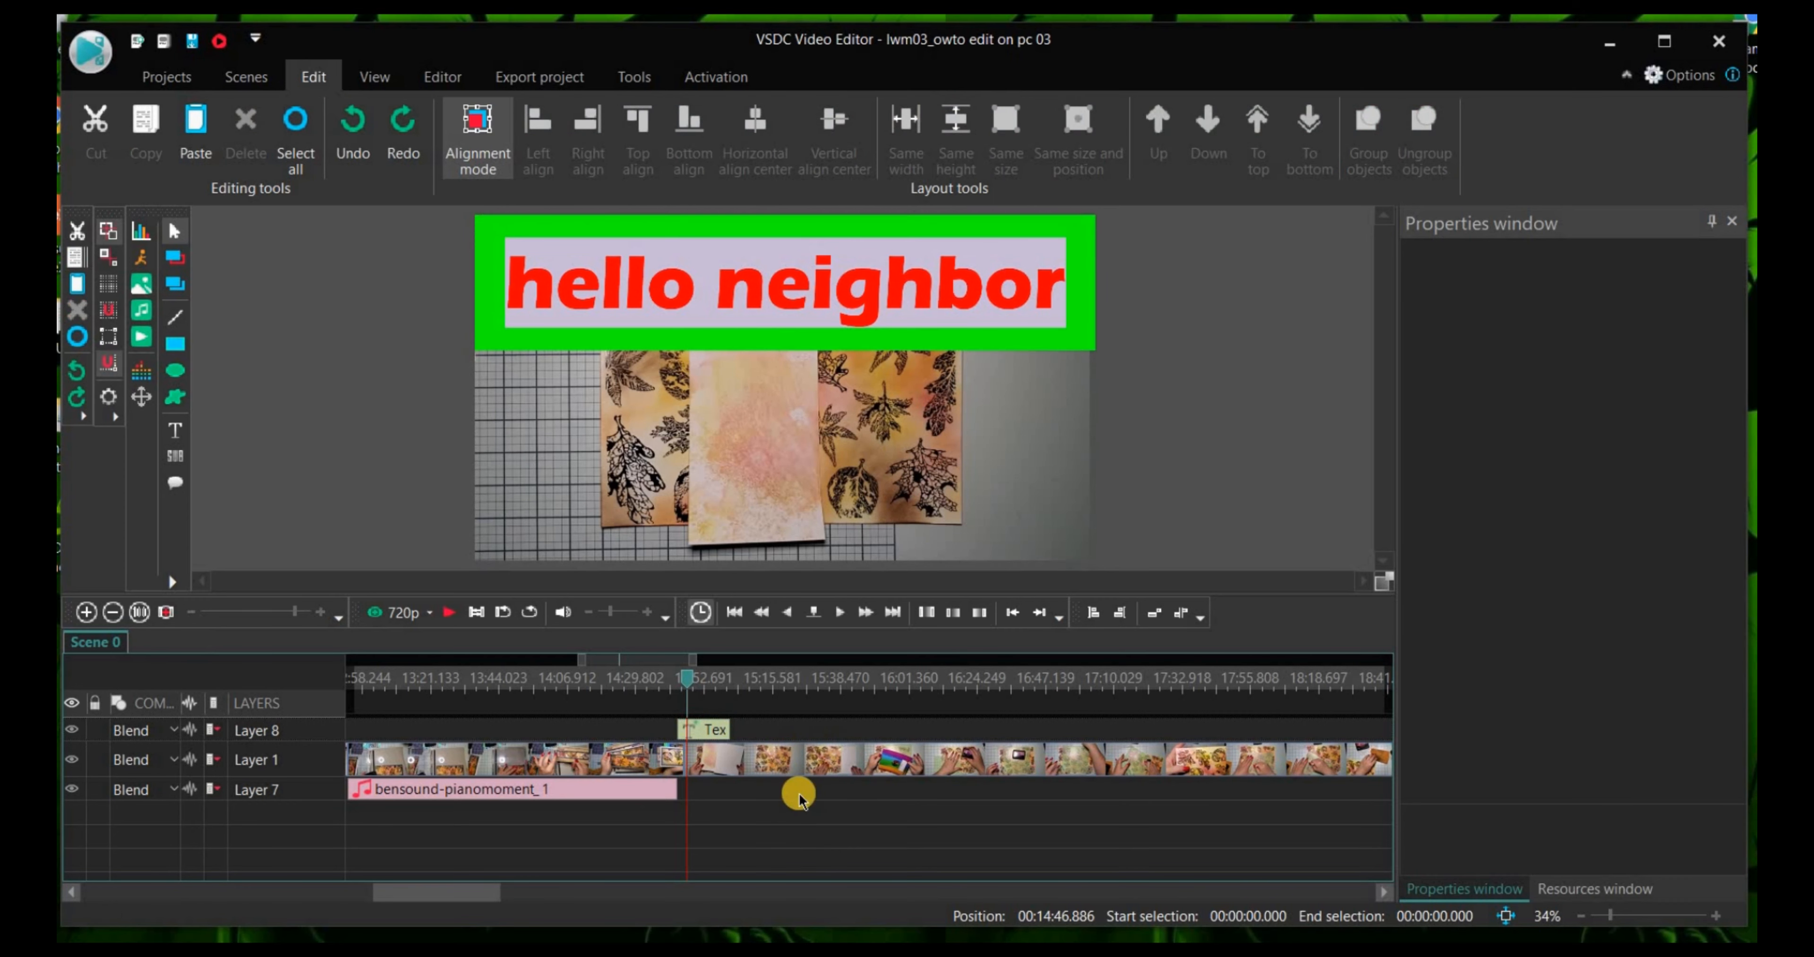
click(705, 731)
drag(714, 740, 710, 743)
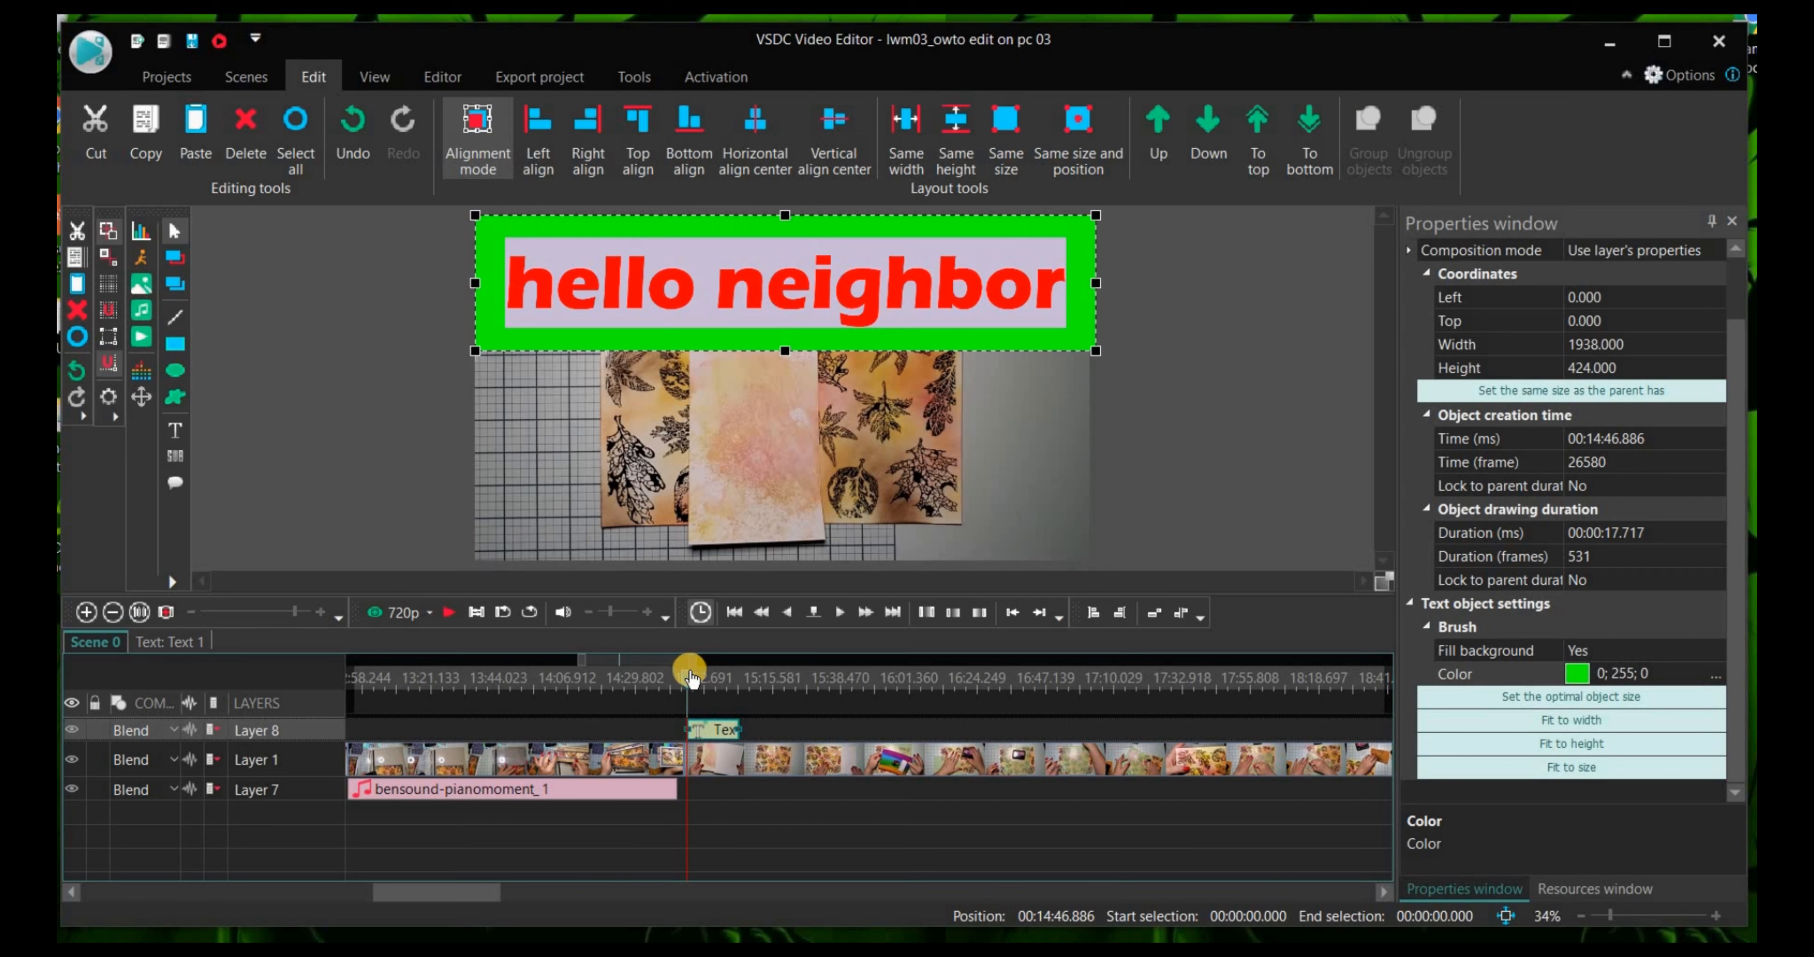
Step: Preview the transition into the text overlay and second video clip from 00:14:44.316
click(684, 688)
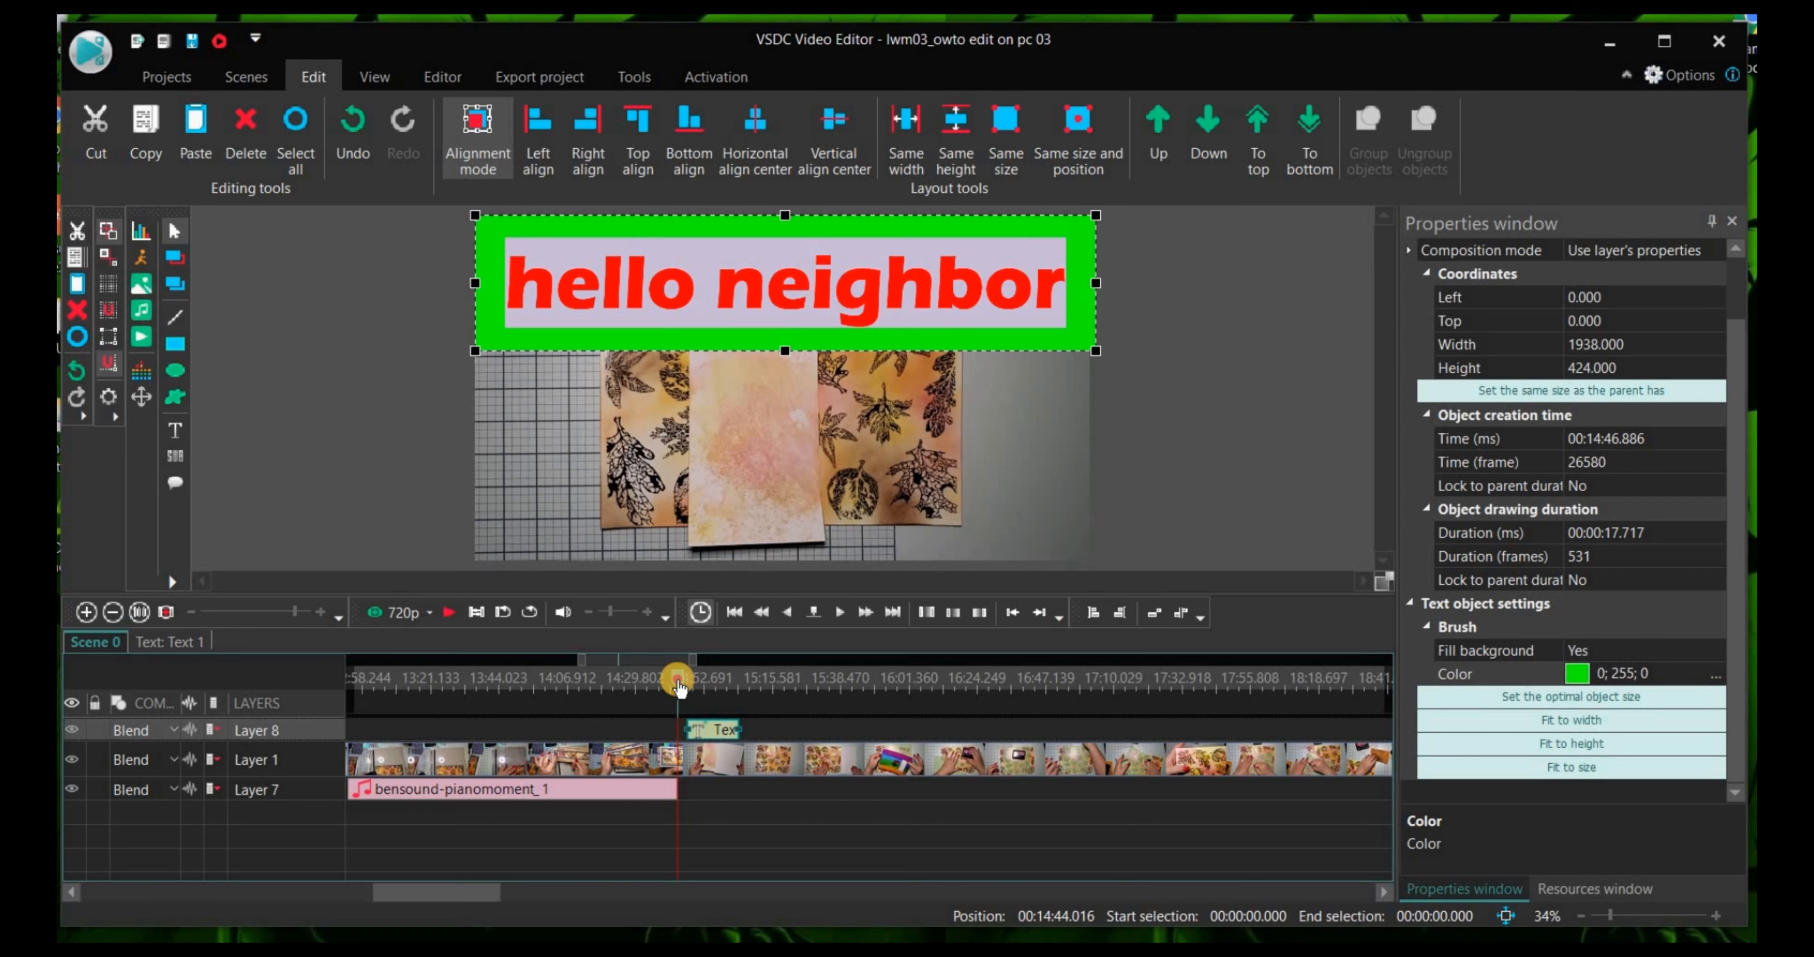
click(679, 686)
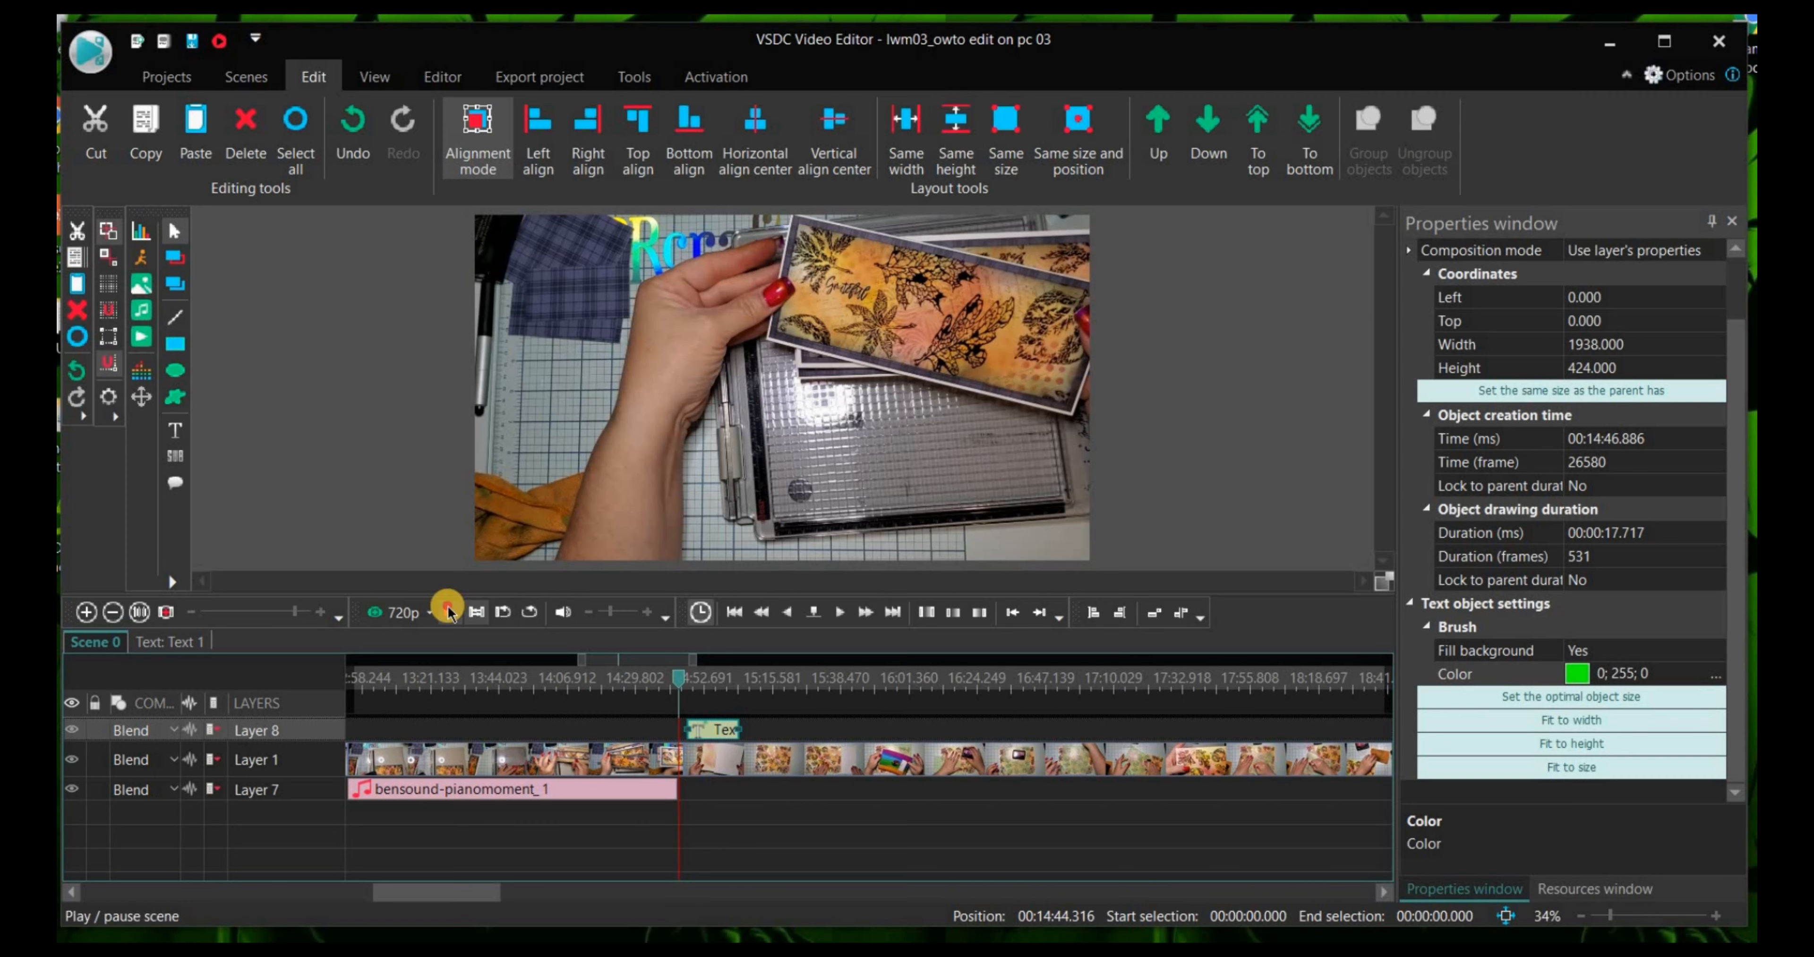
click(448, 612)
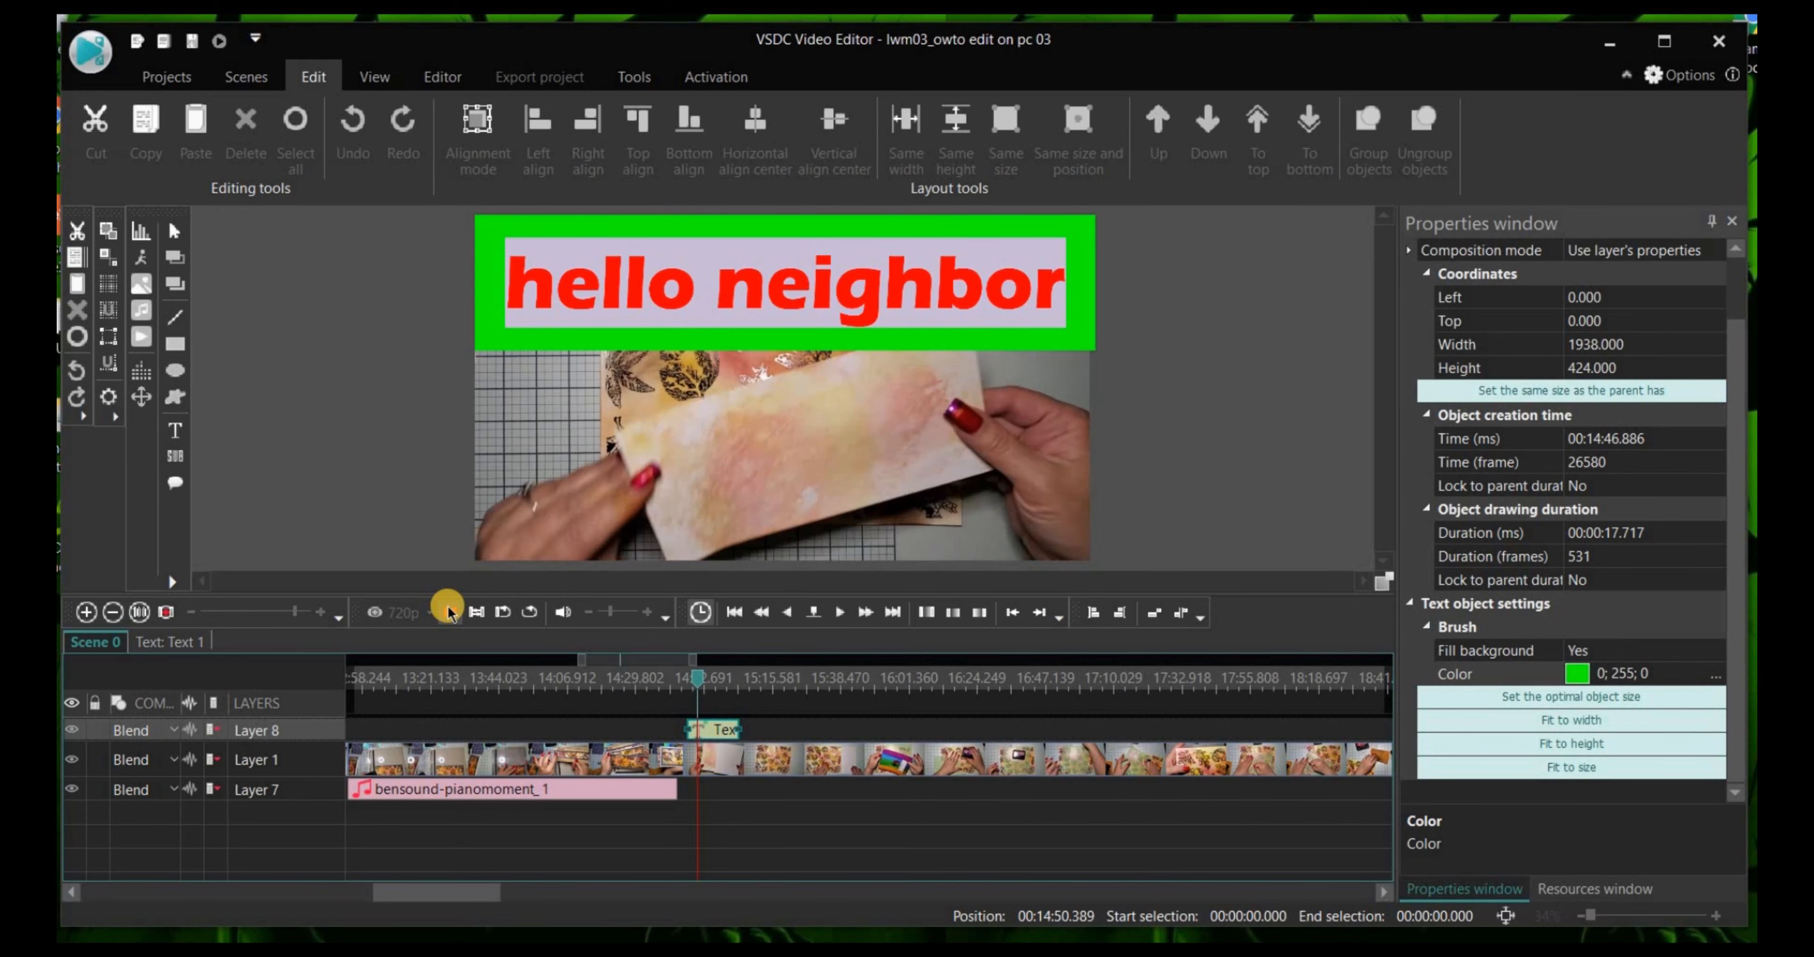
click(448, 609)
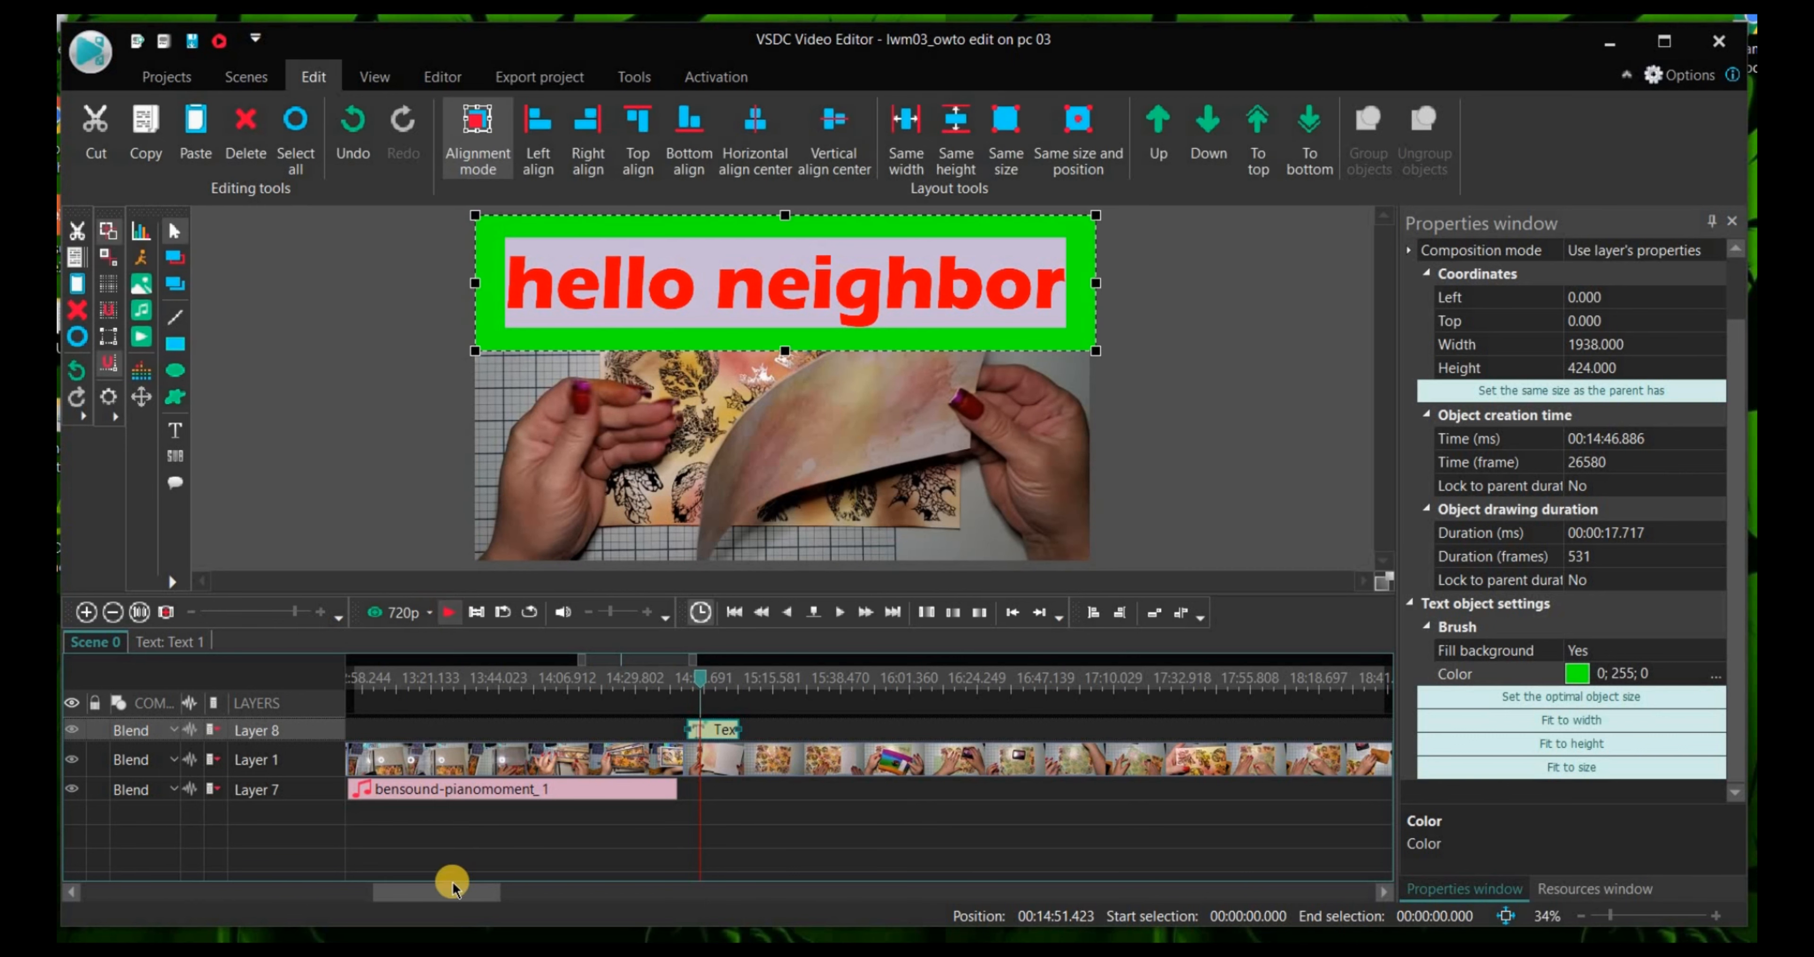
Step: Zoom out to show the whole project, review it up to about 00:47:54, and return the cursor to the start
click(224, 610)
click(224, 610)
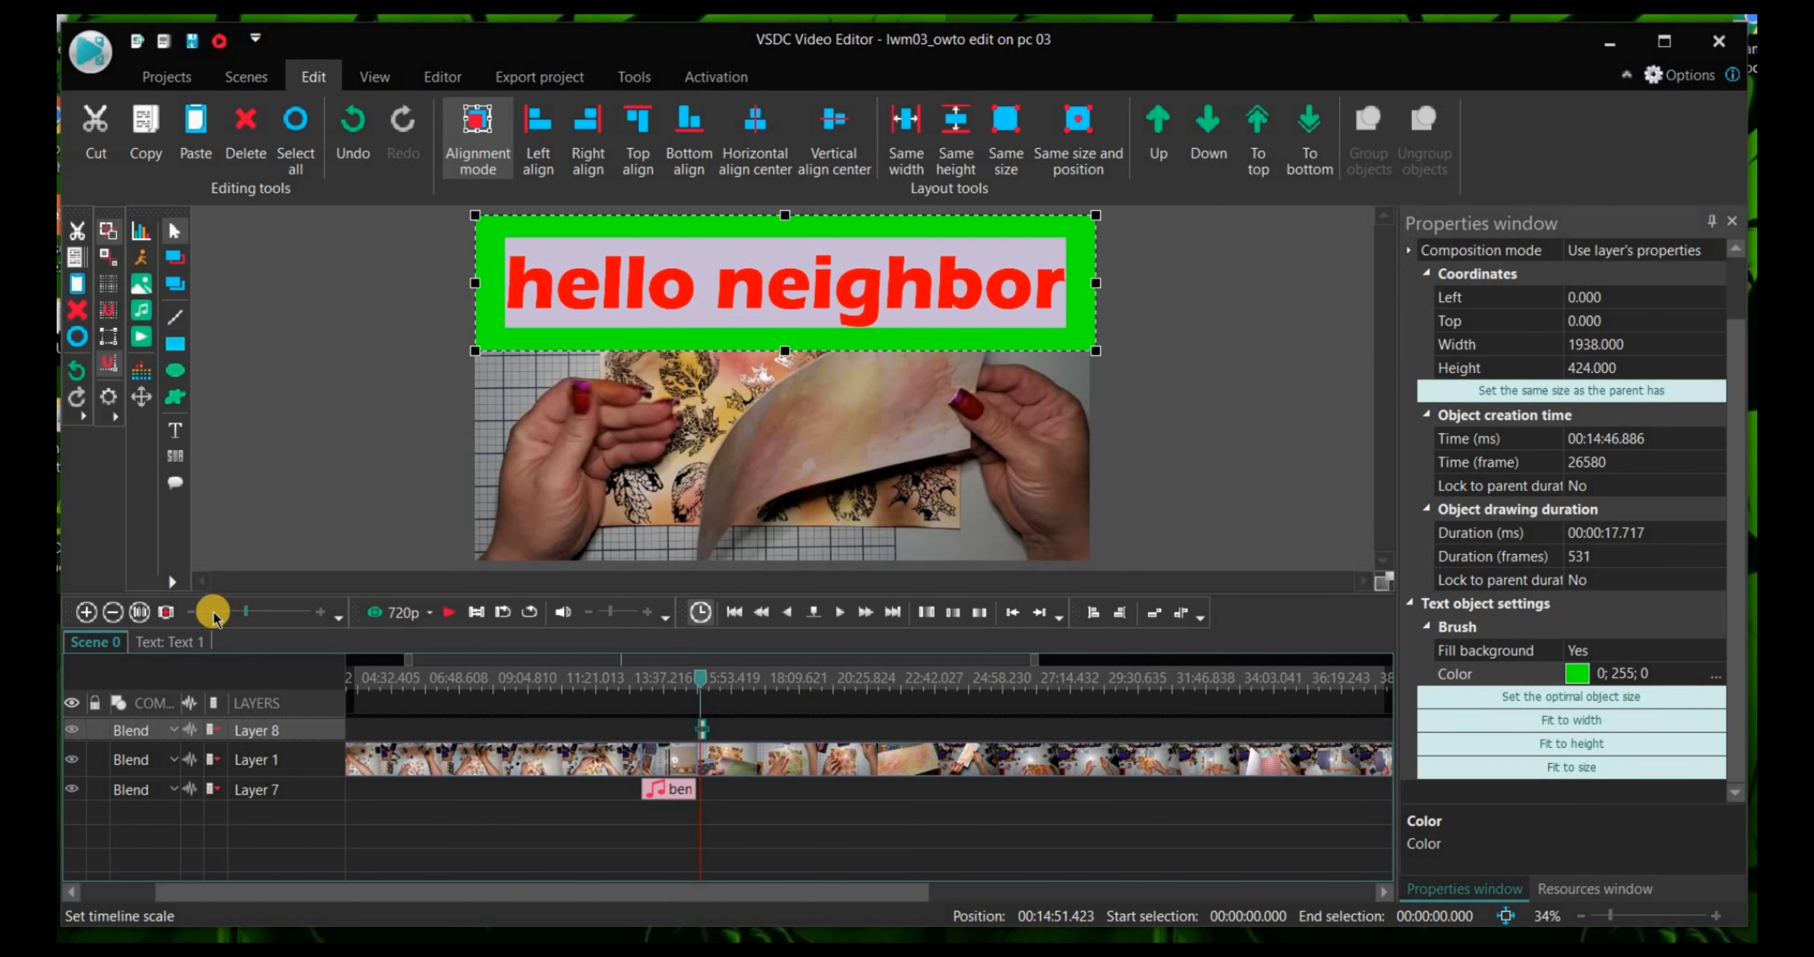
click(211, 612)
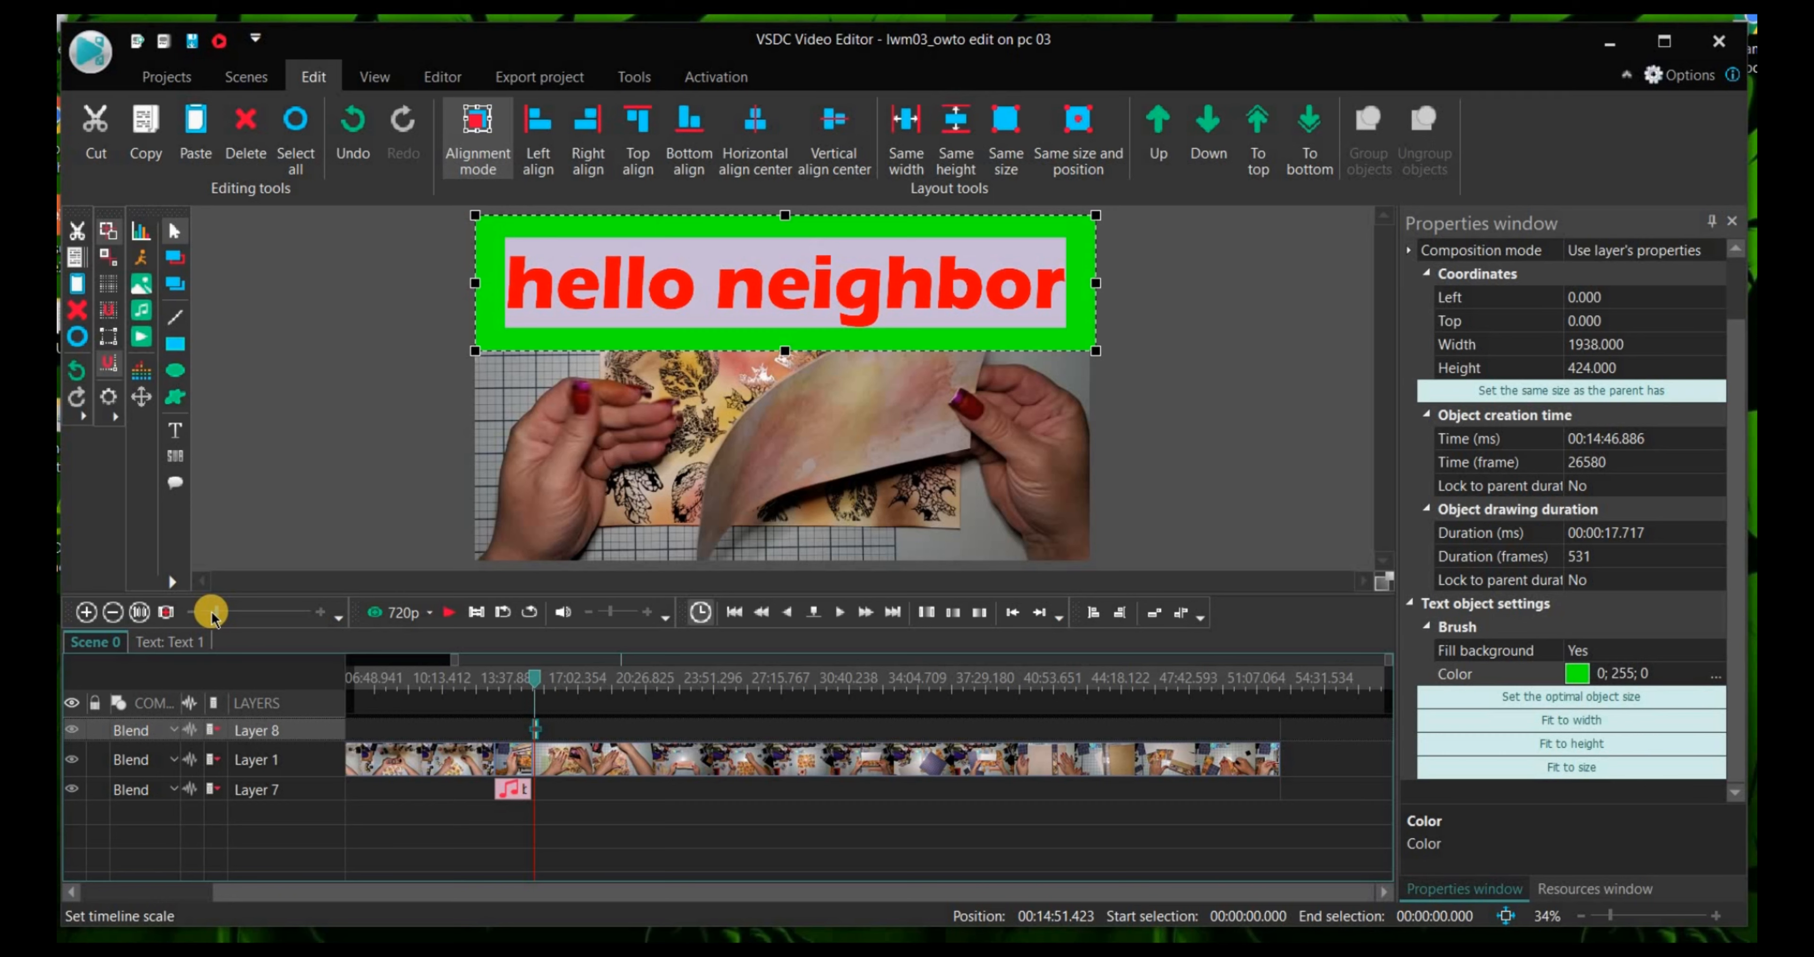
click(206, 612)
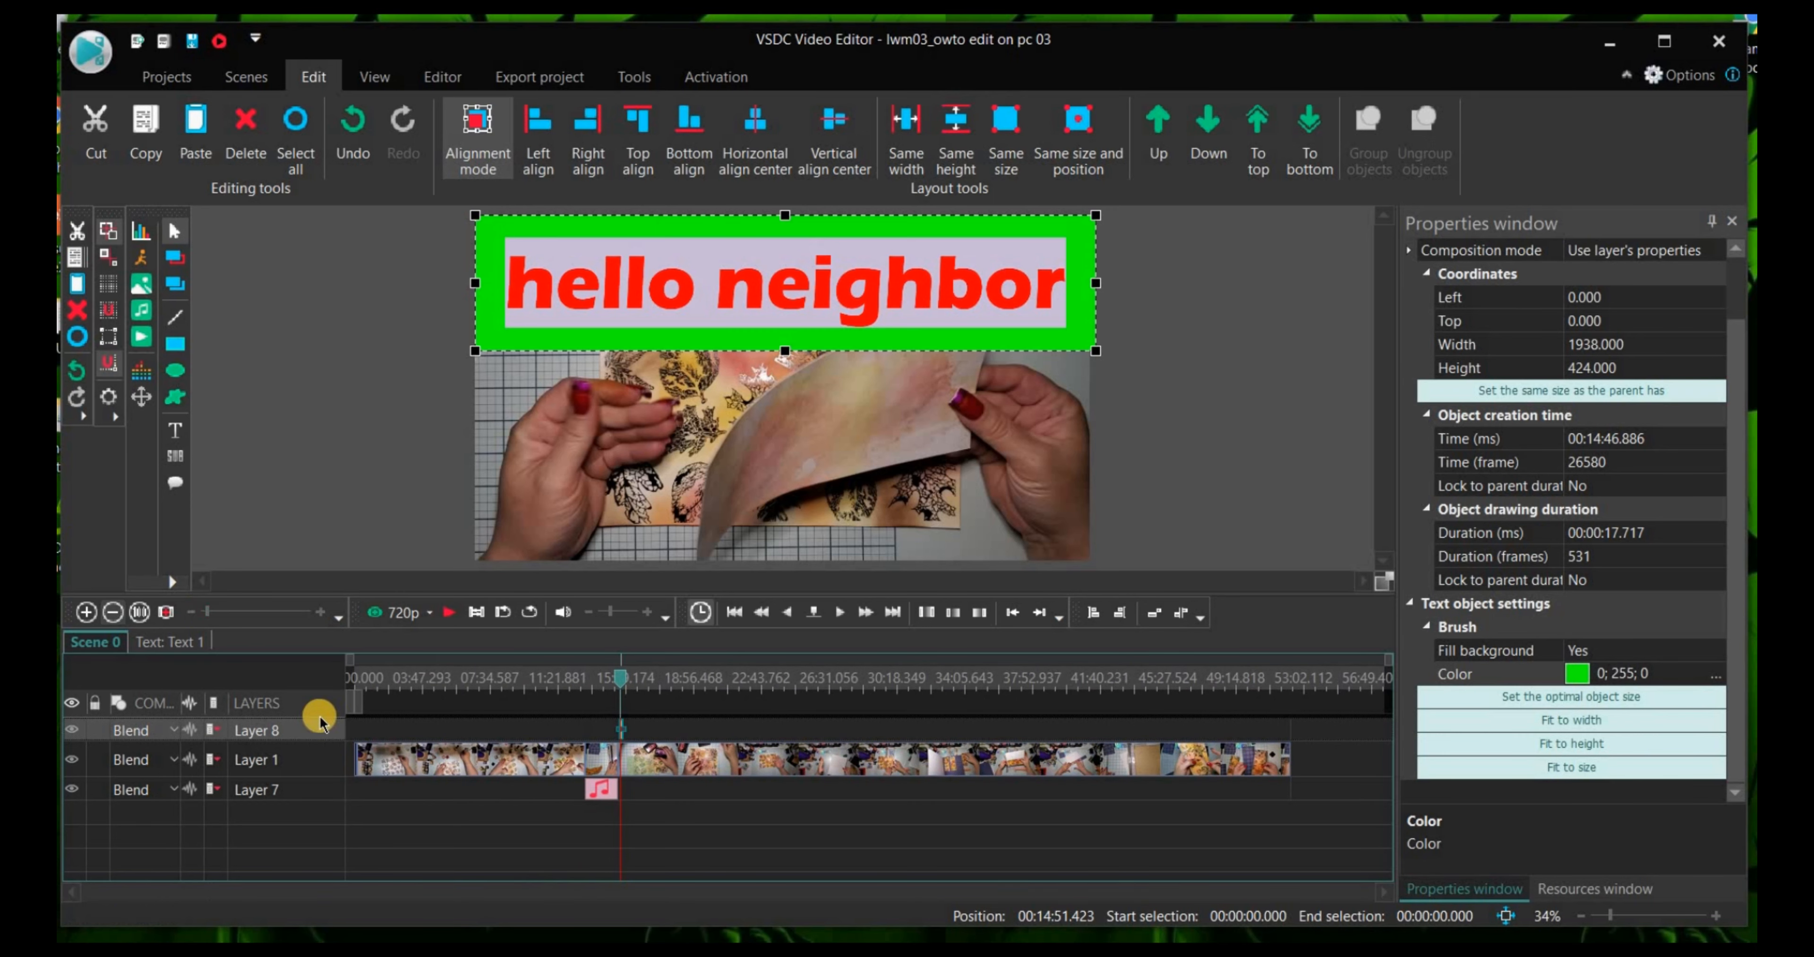
click(485, 810)
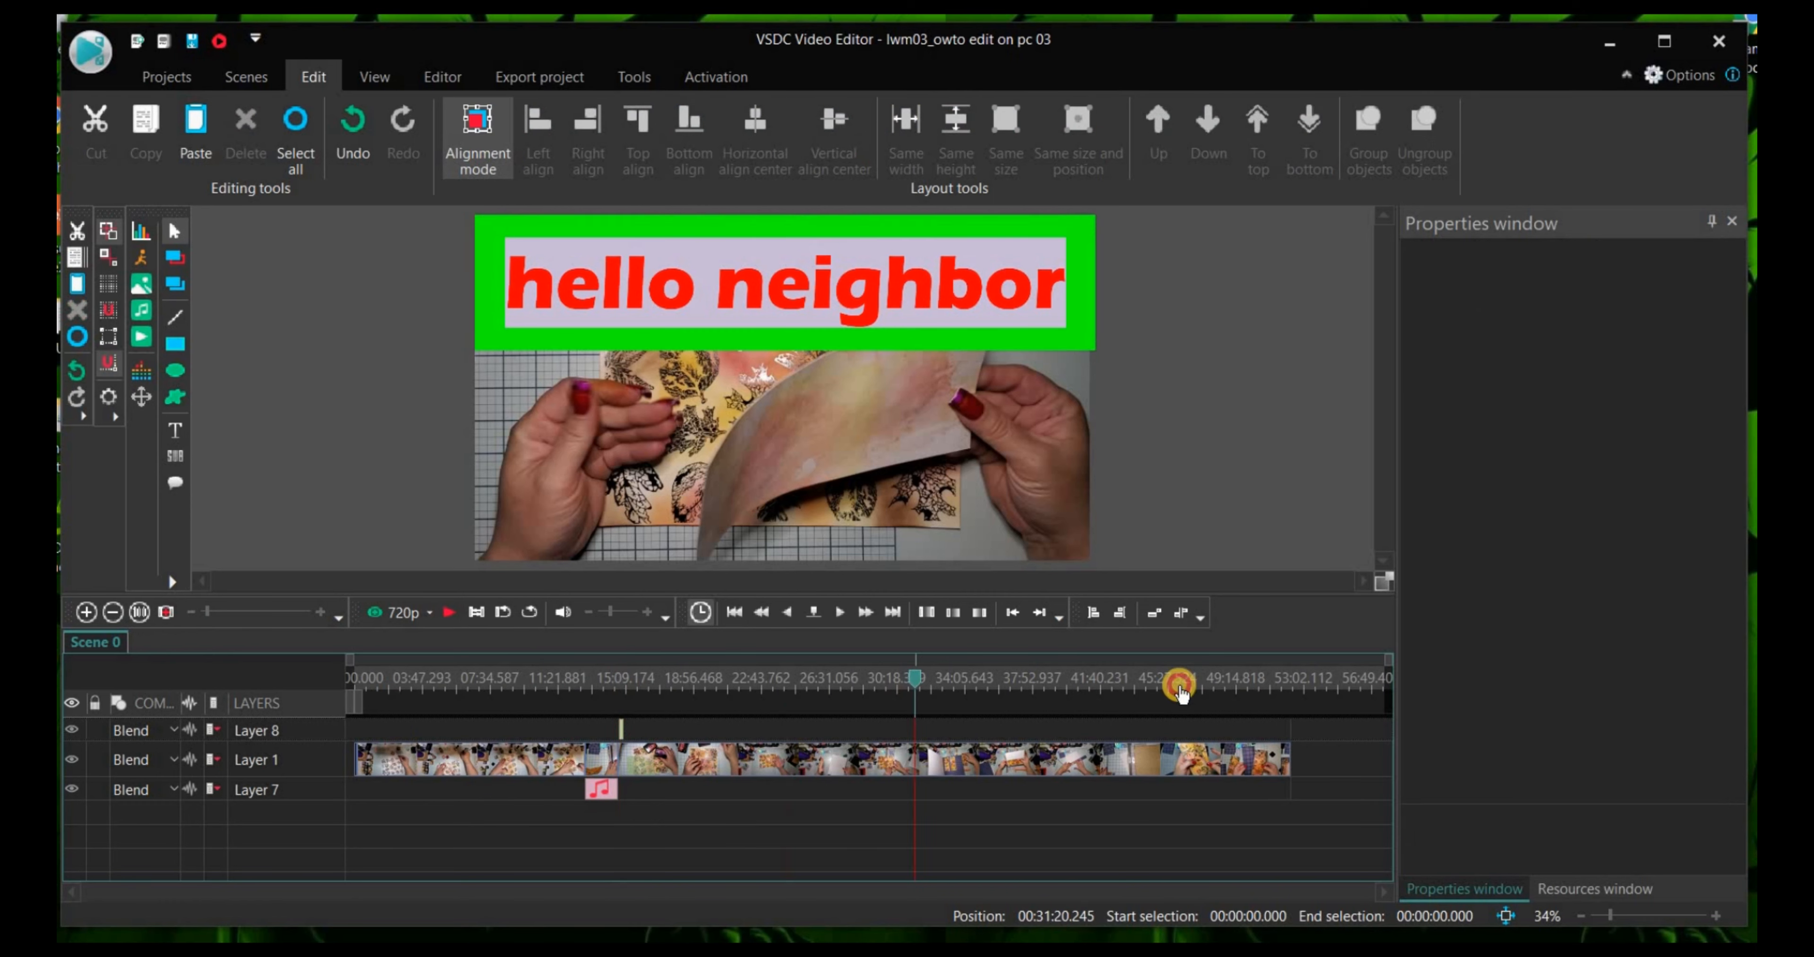
click(1210, 684)
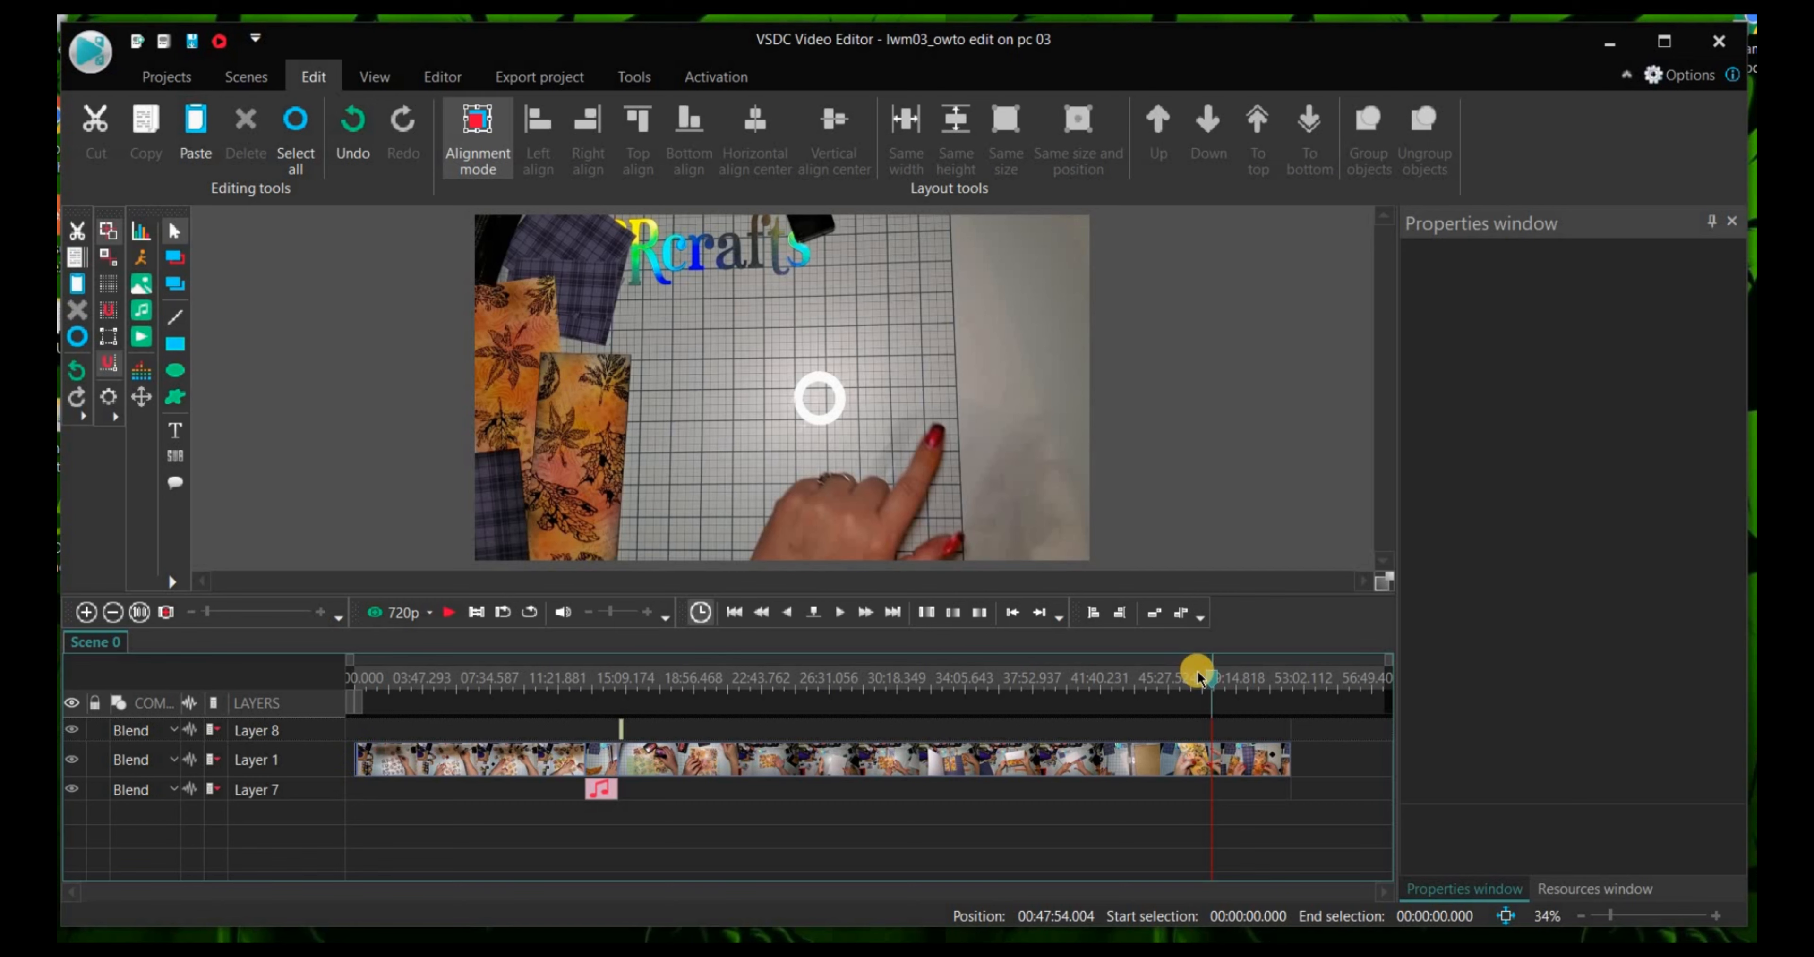
drag(1211, 678, 242, 700)
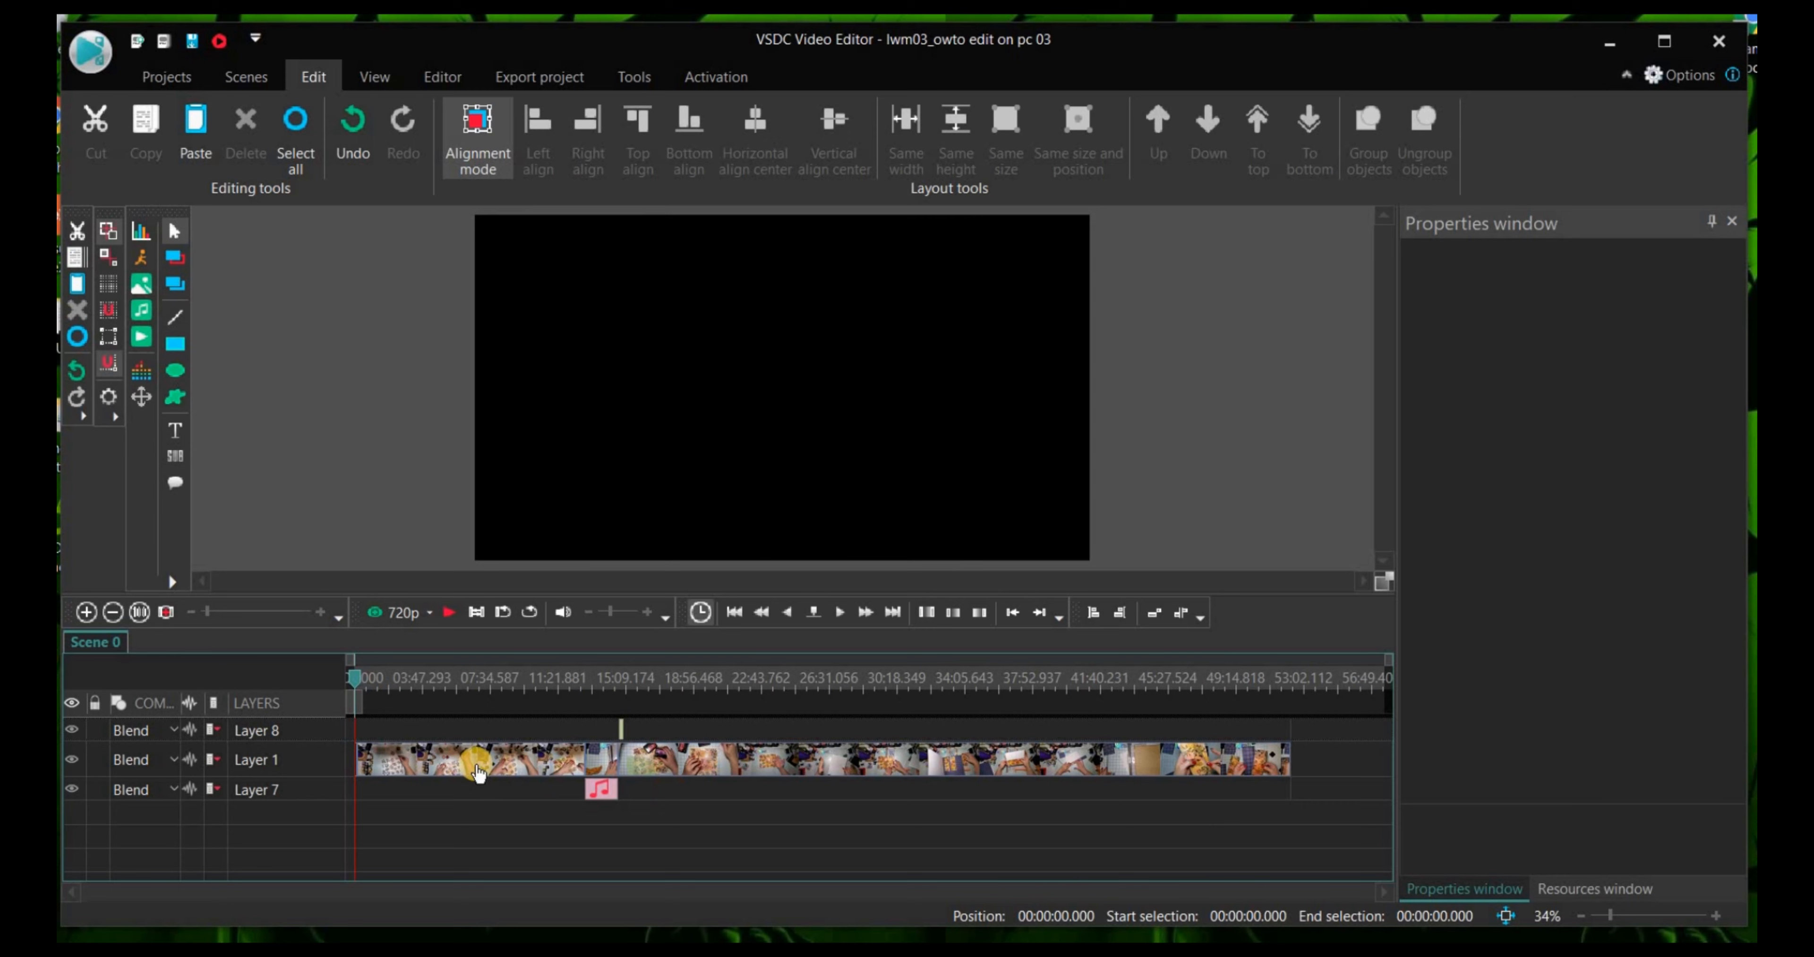
mouse_move(476, 772)
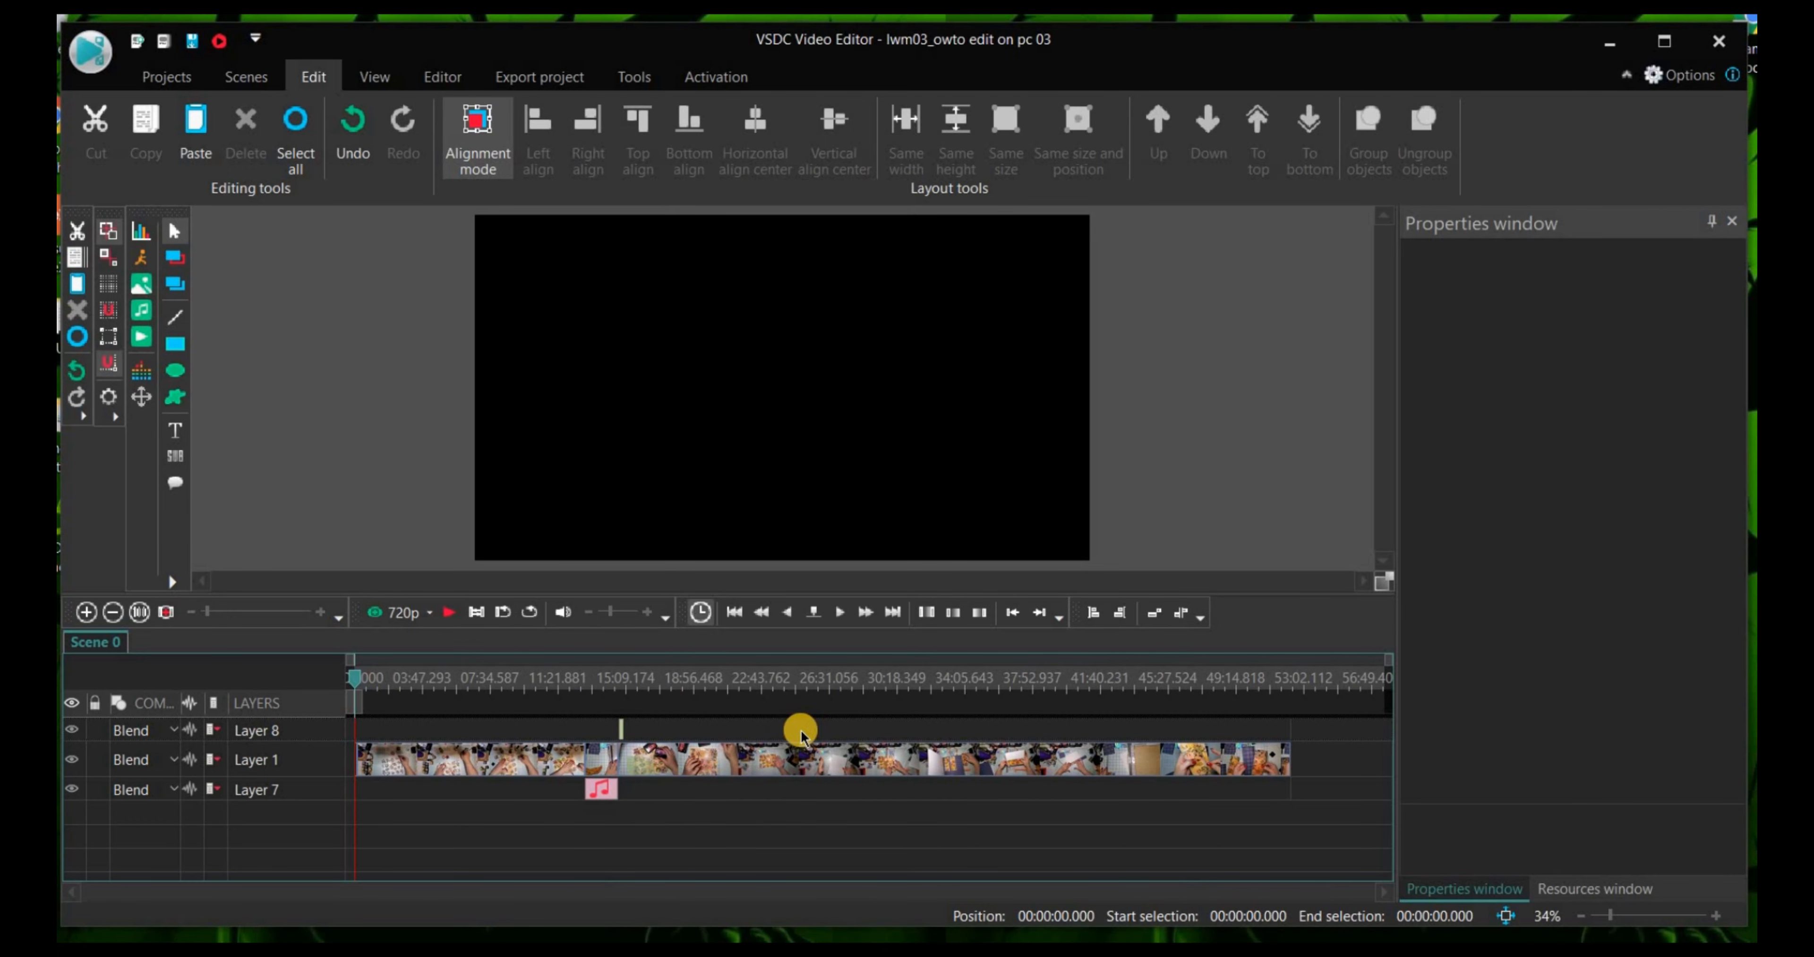
click(602, 792)
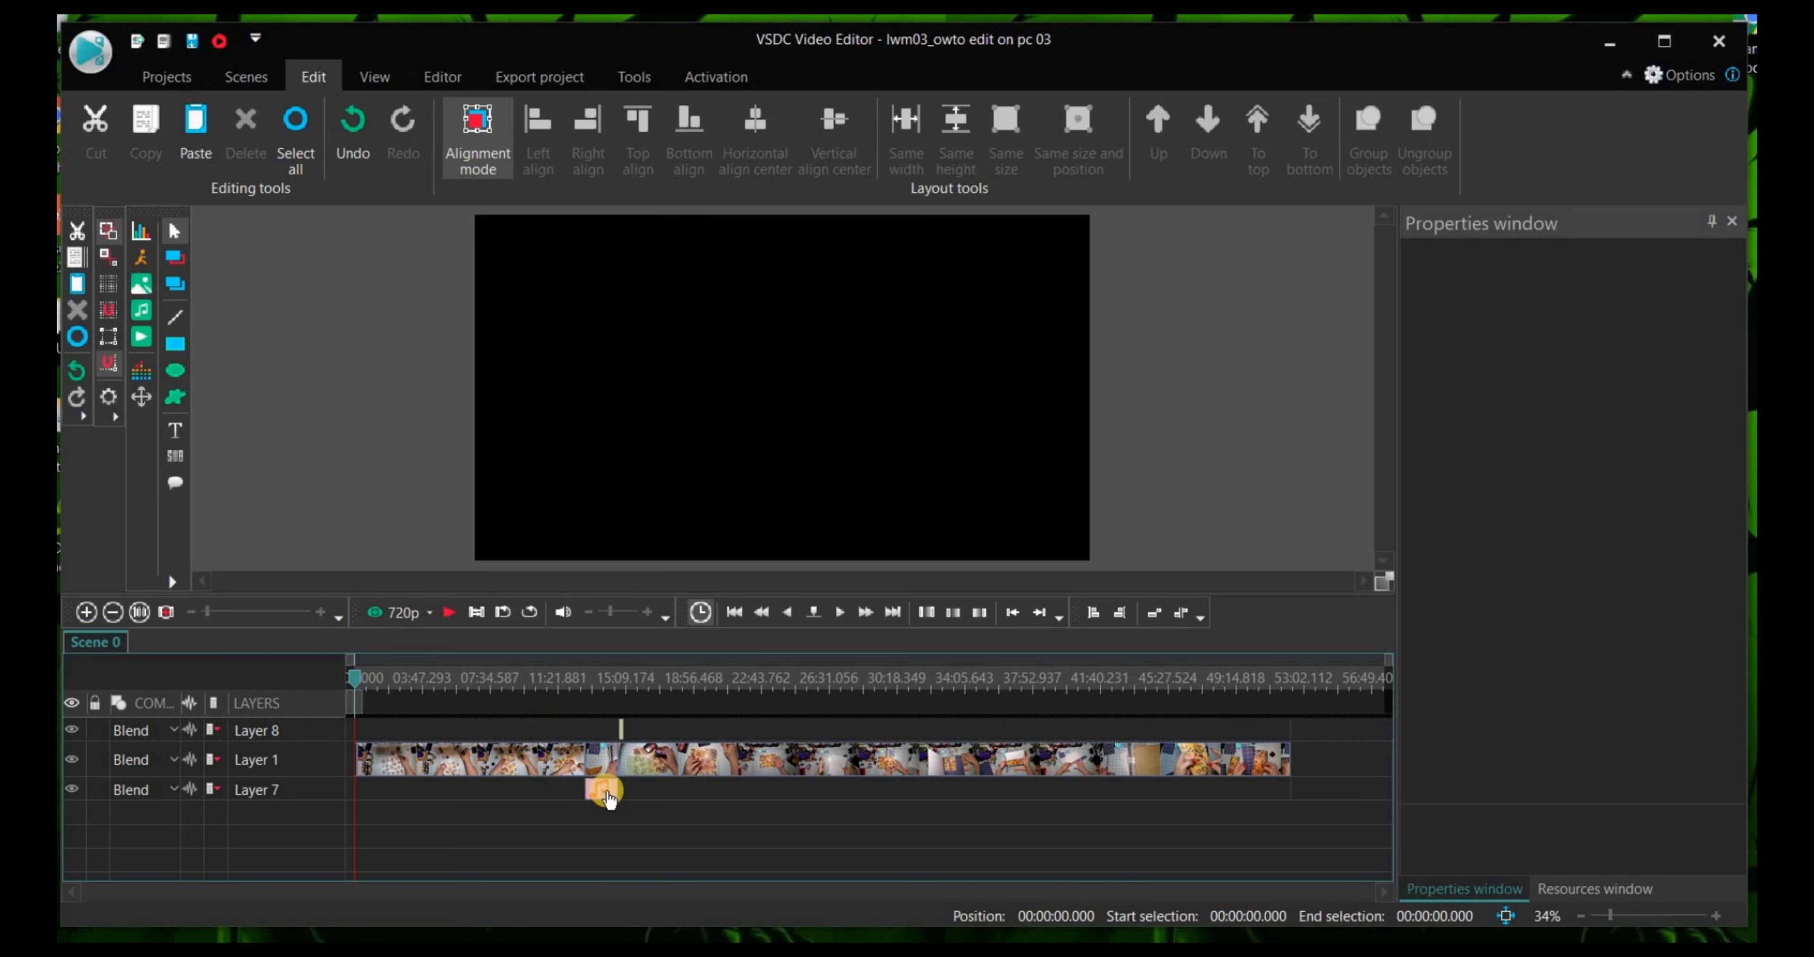
click(615, 748)
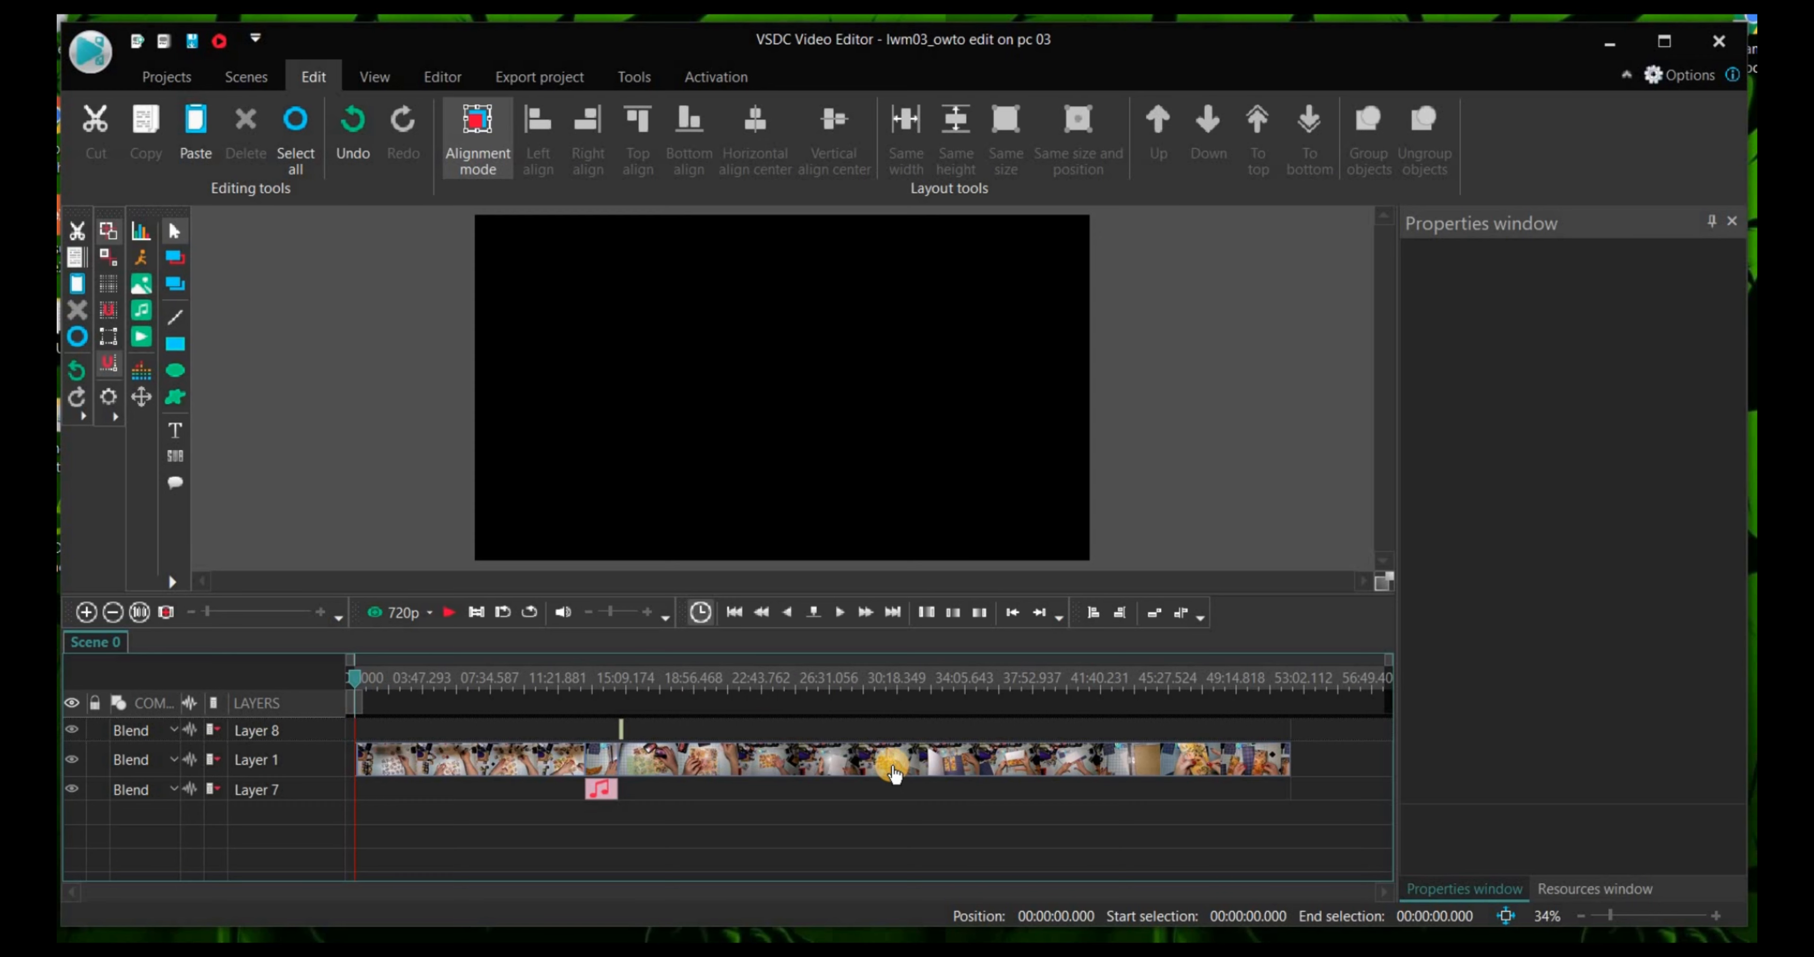
Step: Select the second video clip and bring up the editing tools that include Split into parts
click(893, 773)
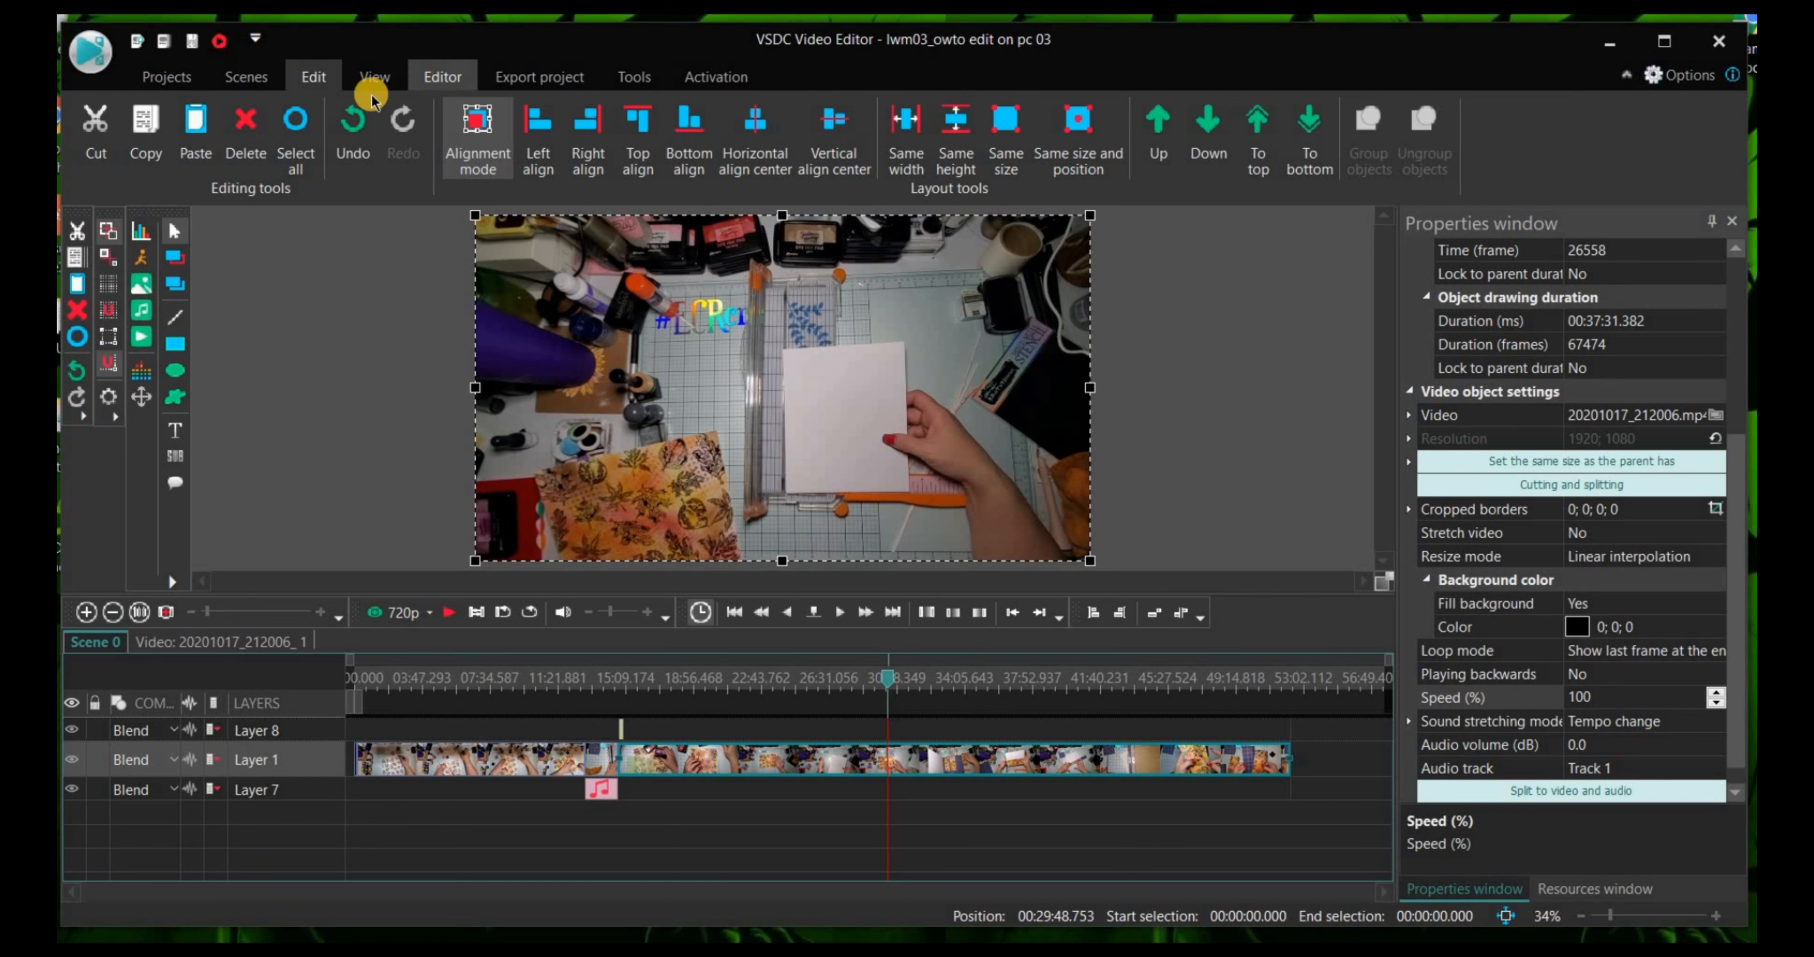
click(450, 81)
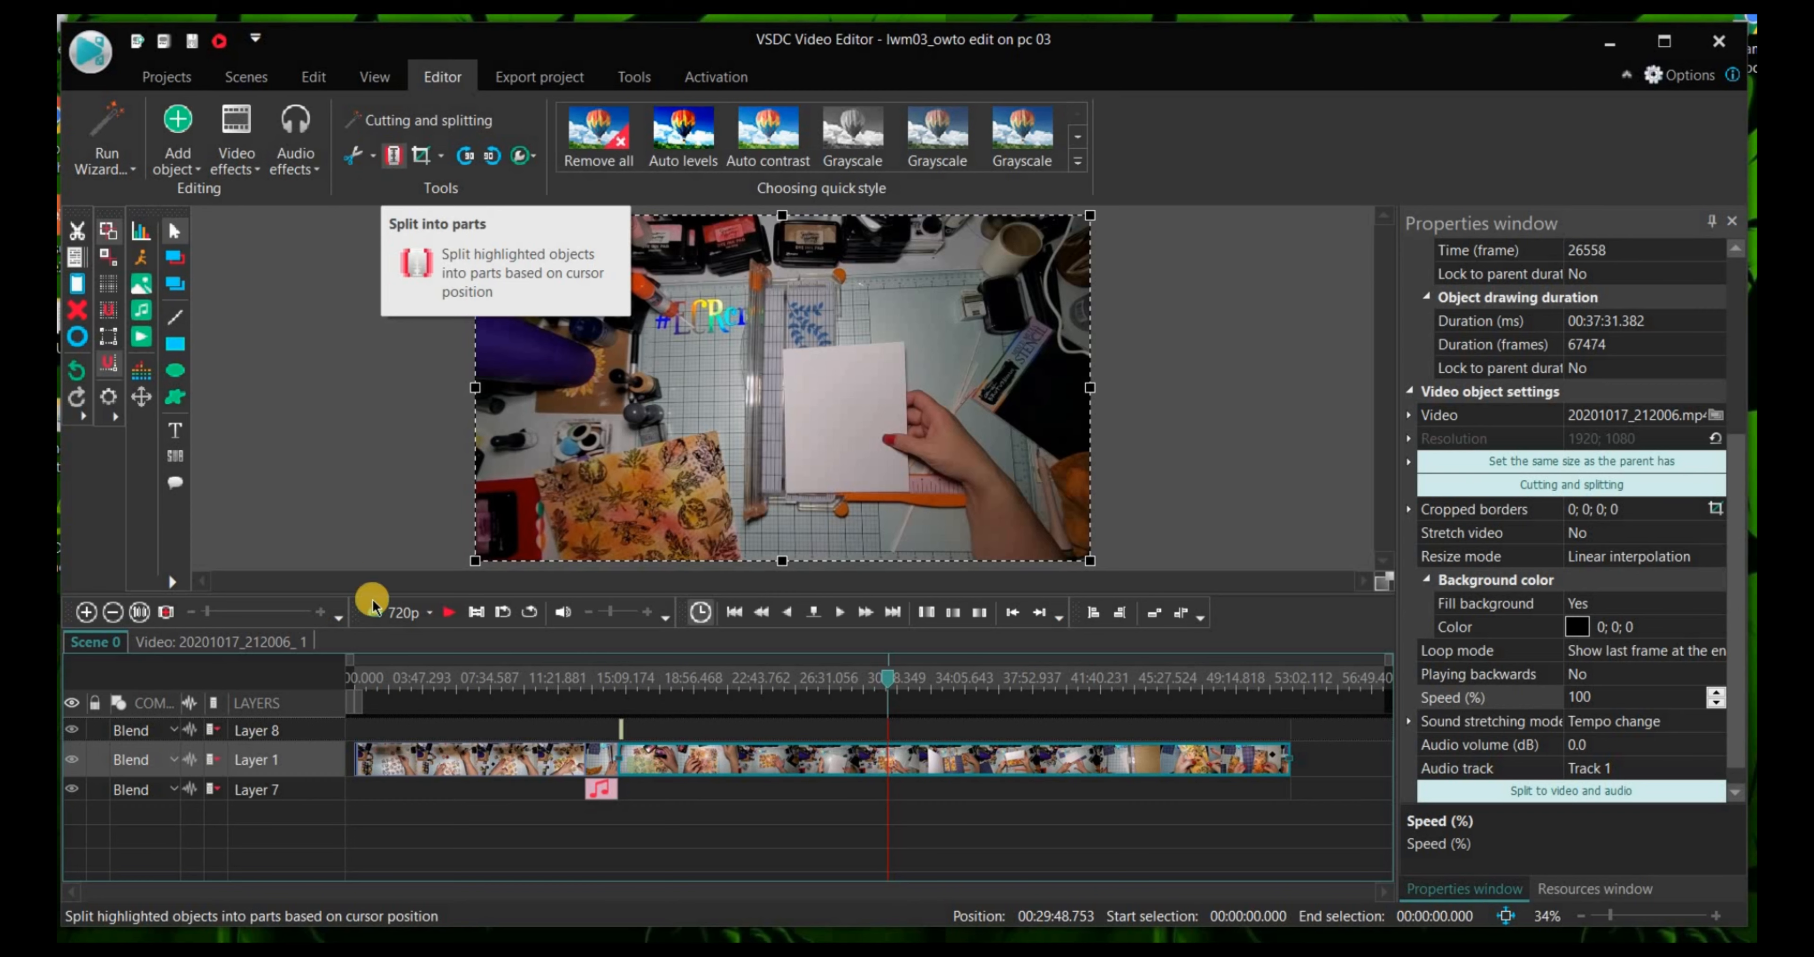
click(429, 814)
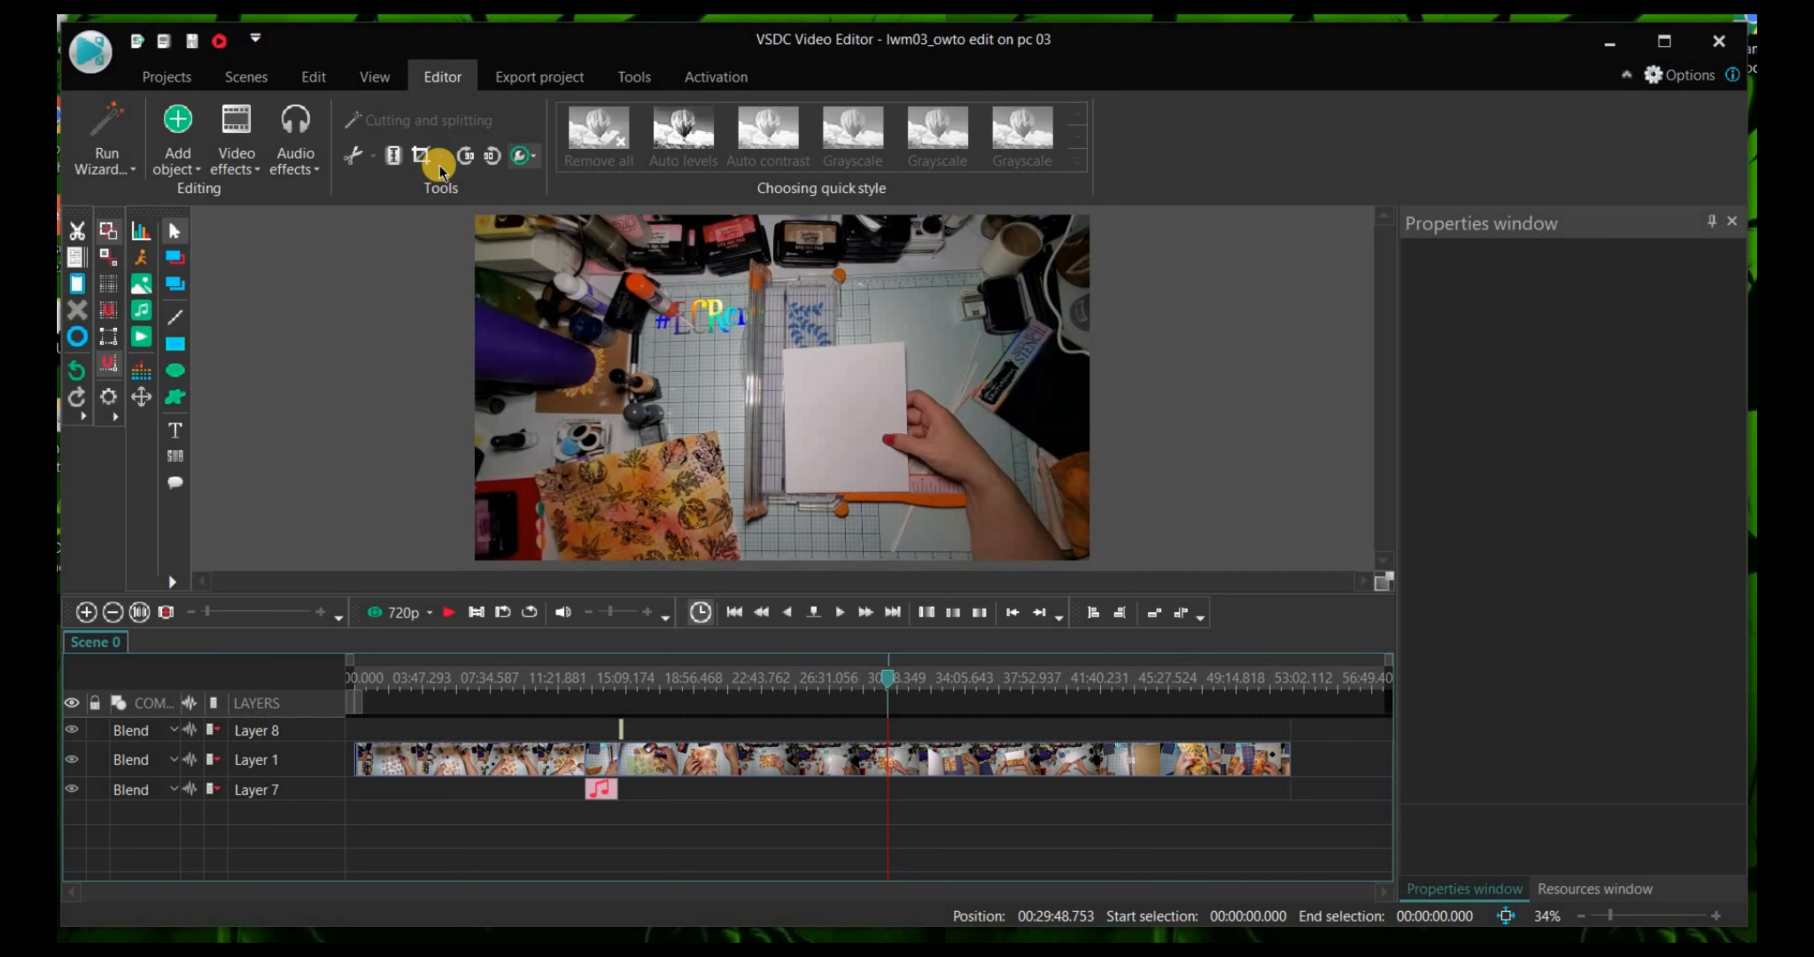
click(864, 767)
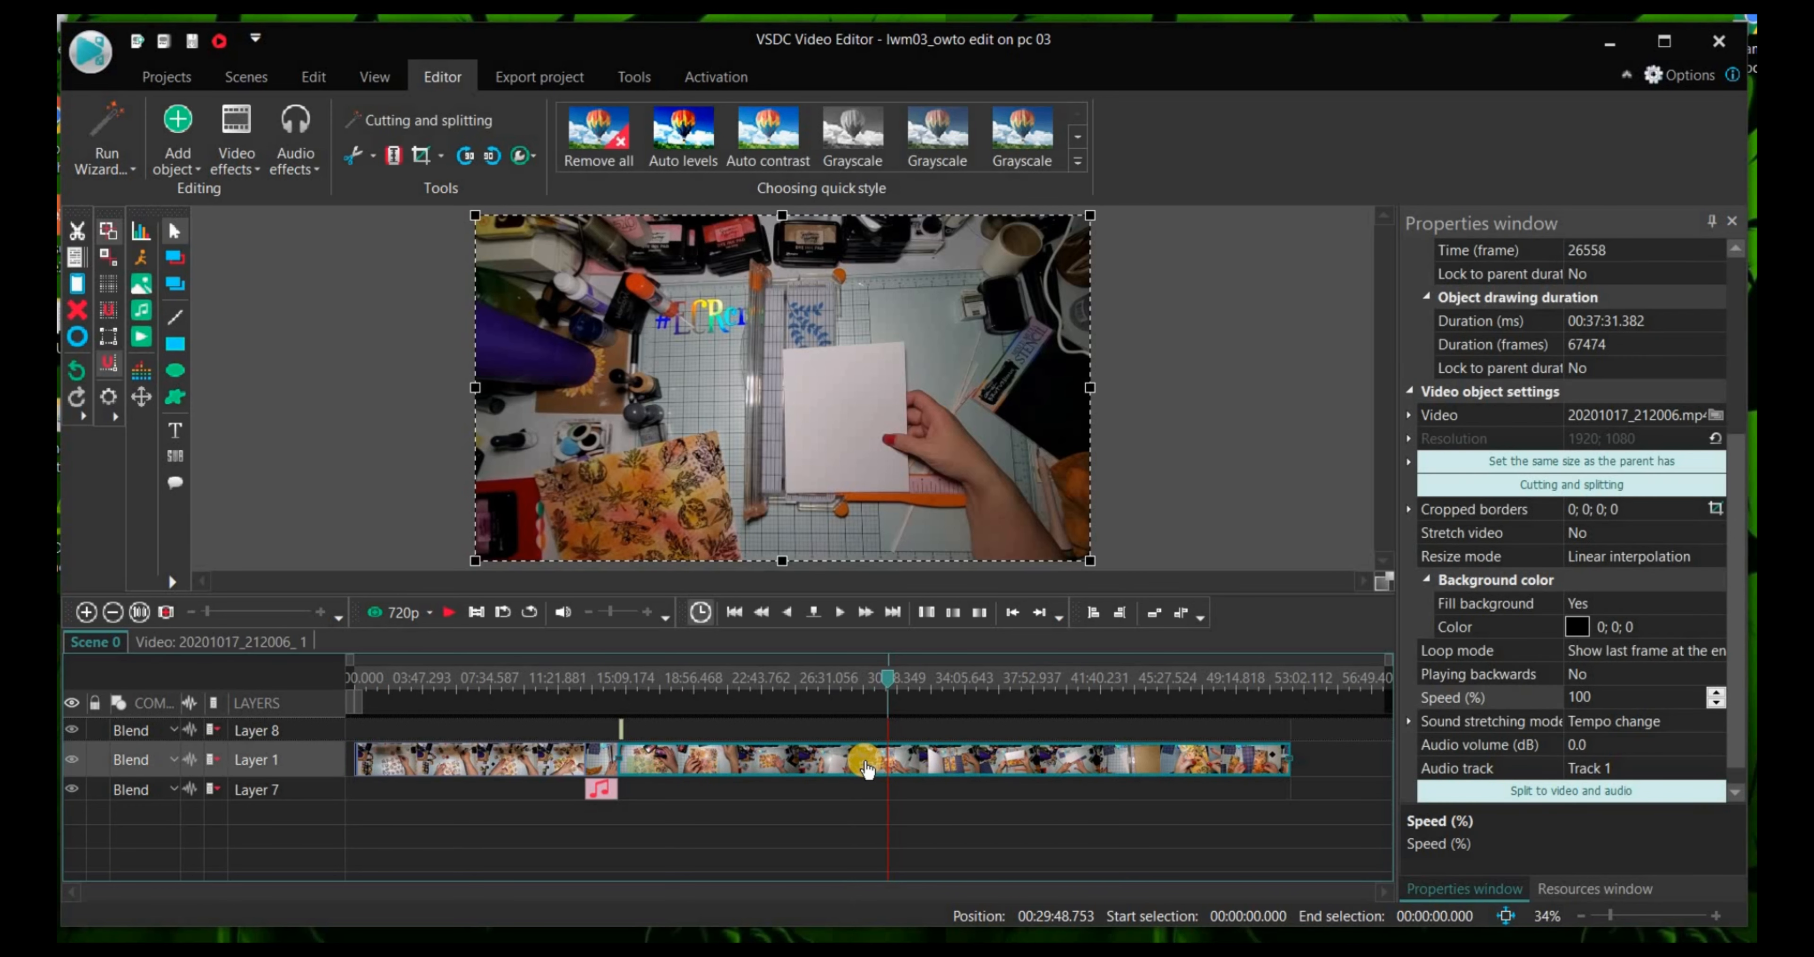
Step: Preview the footage around 00:26 to 00:28 minutes for a cutting point and split the second video clip at 00:26:40.065
drag(887, 681, 843, 651)
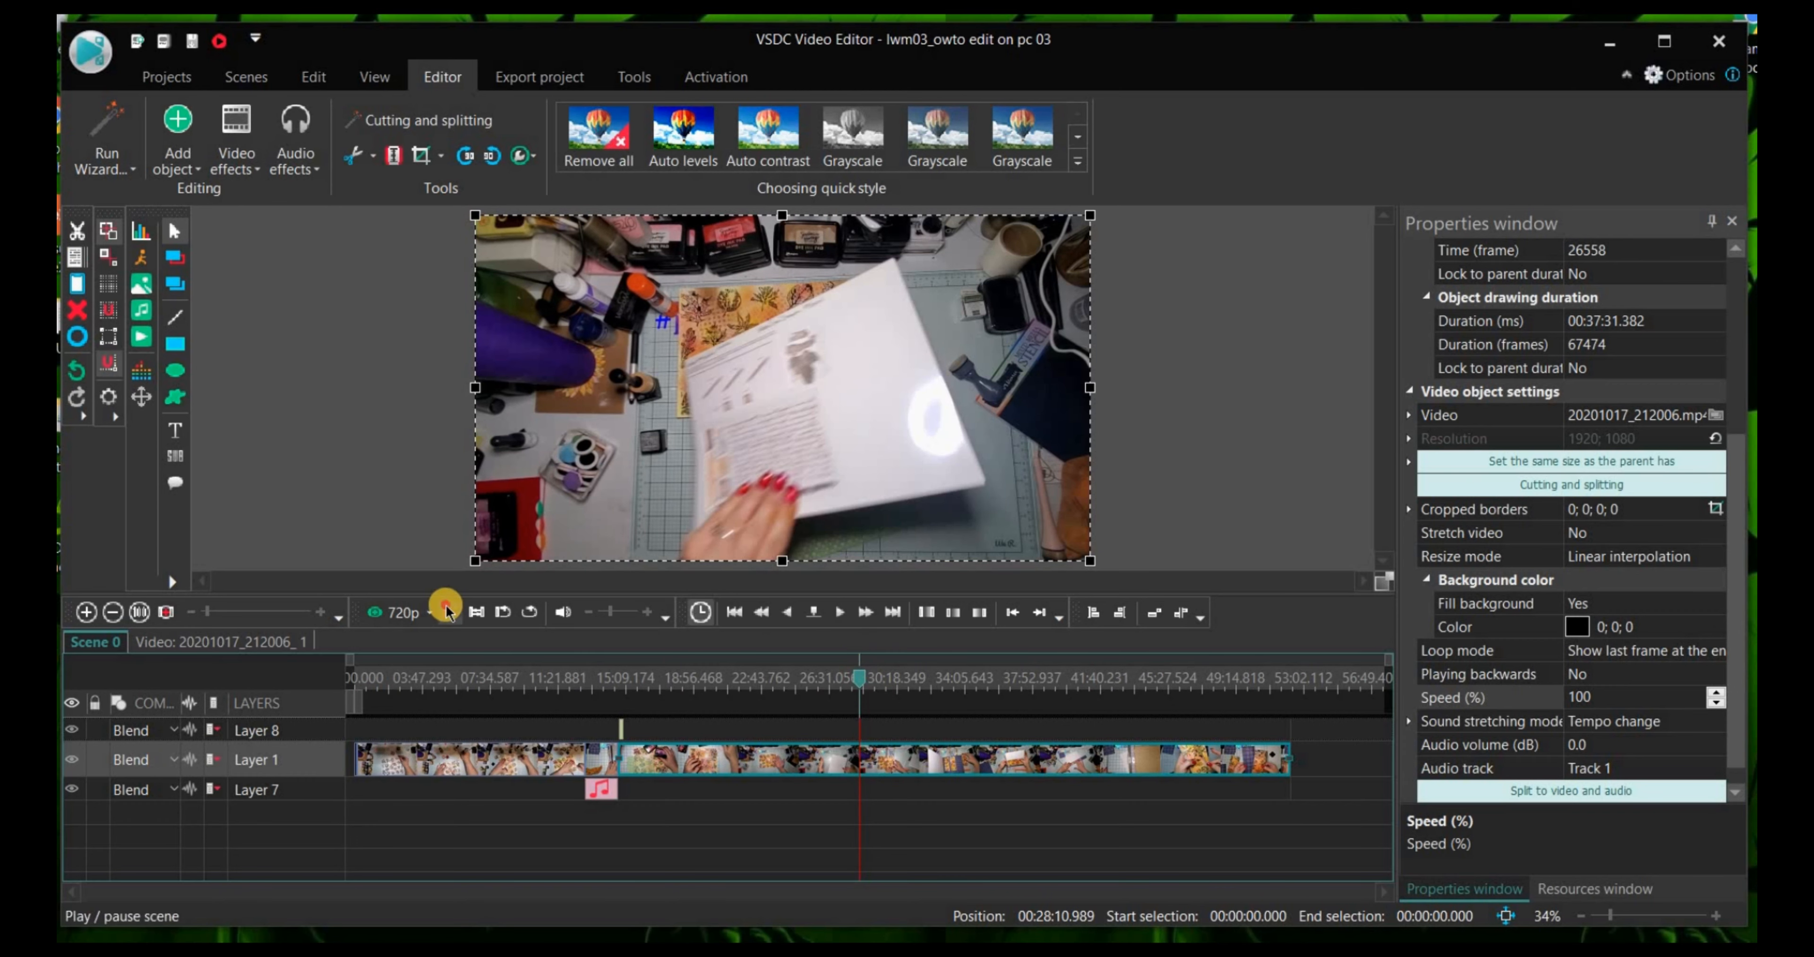
click(448, 611)
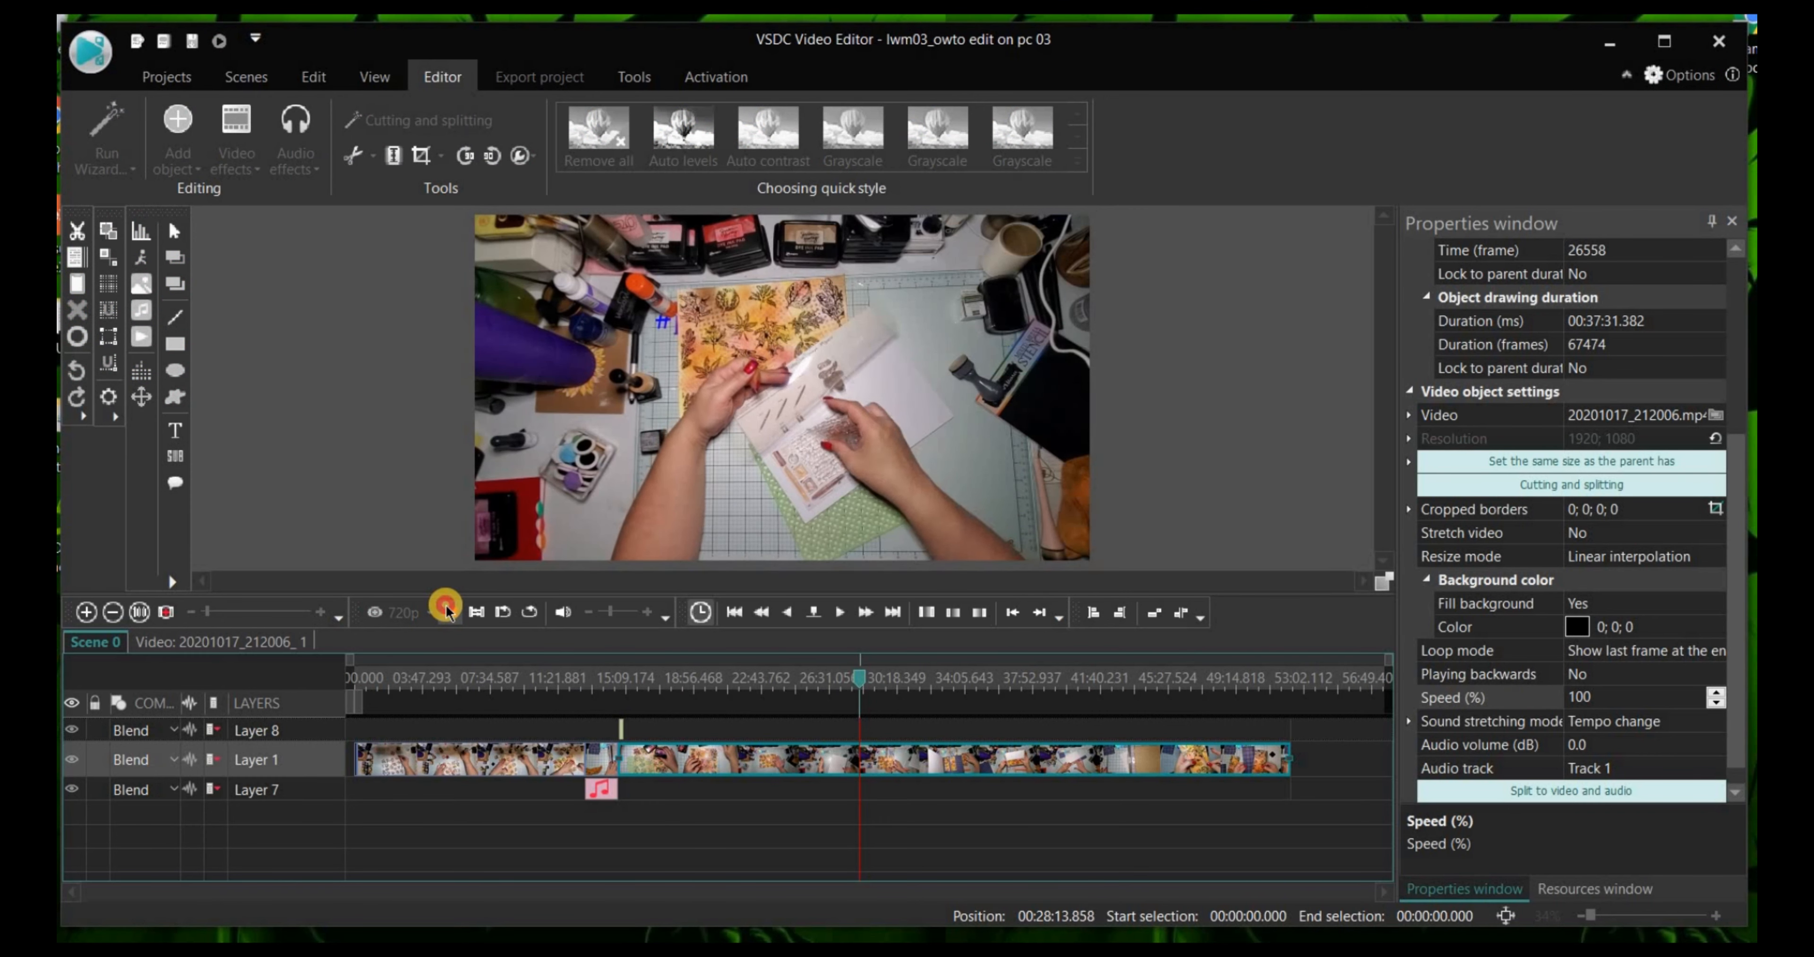
click(448, 611)
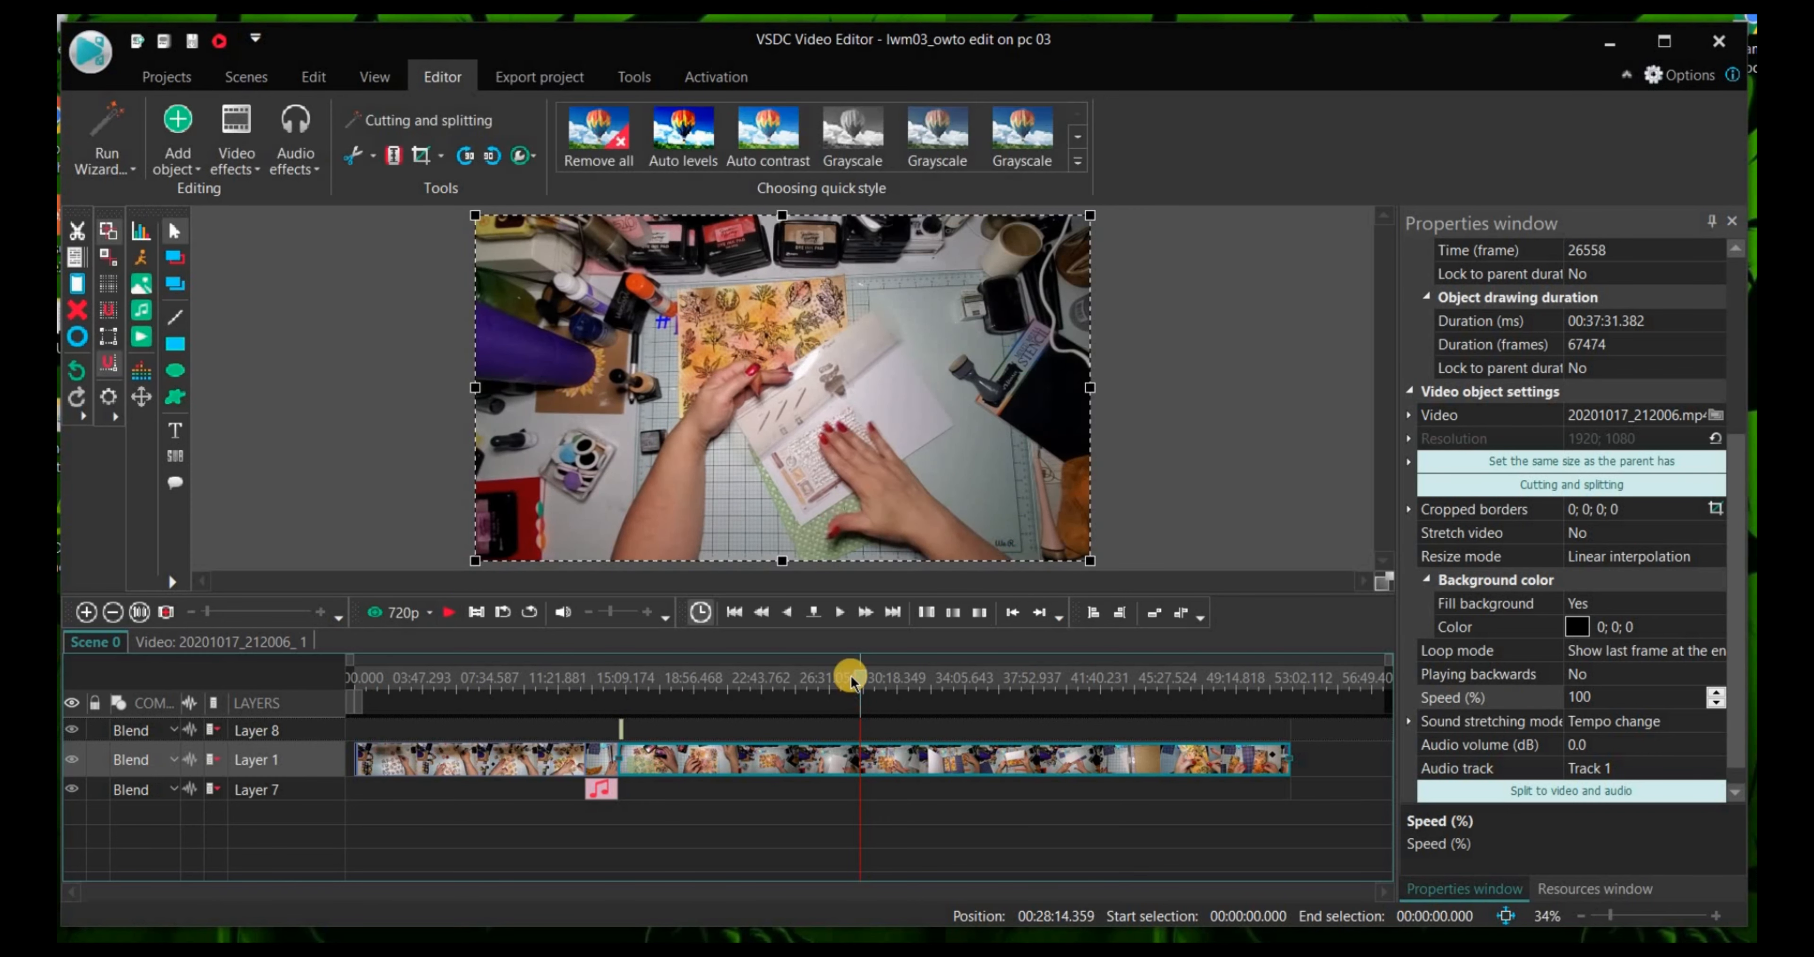
drag(865, 686, 831, 689)
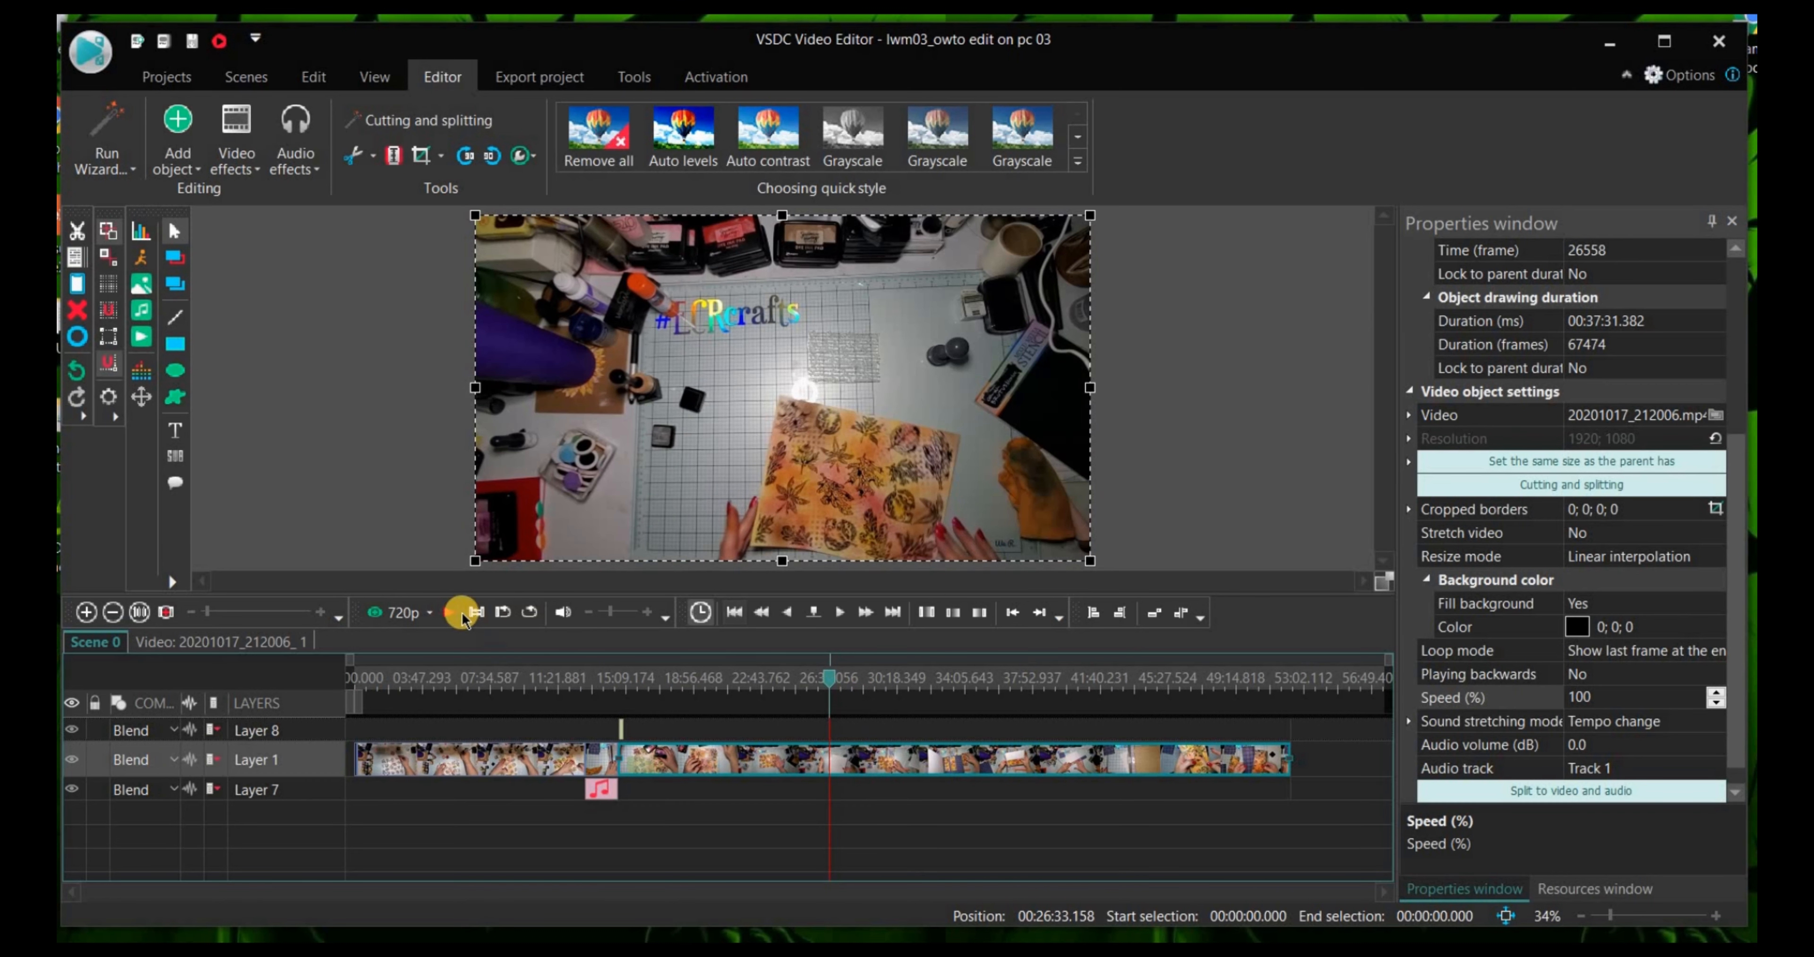
click(451, 612)
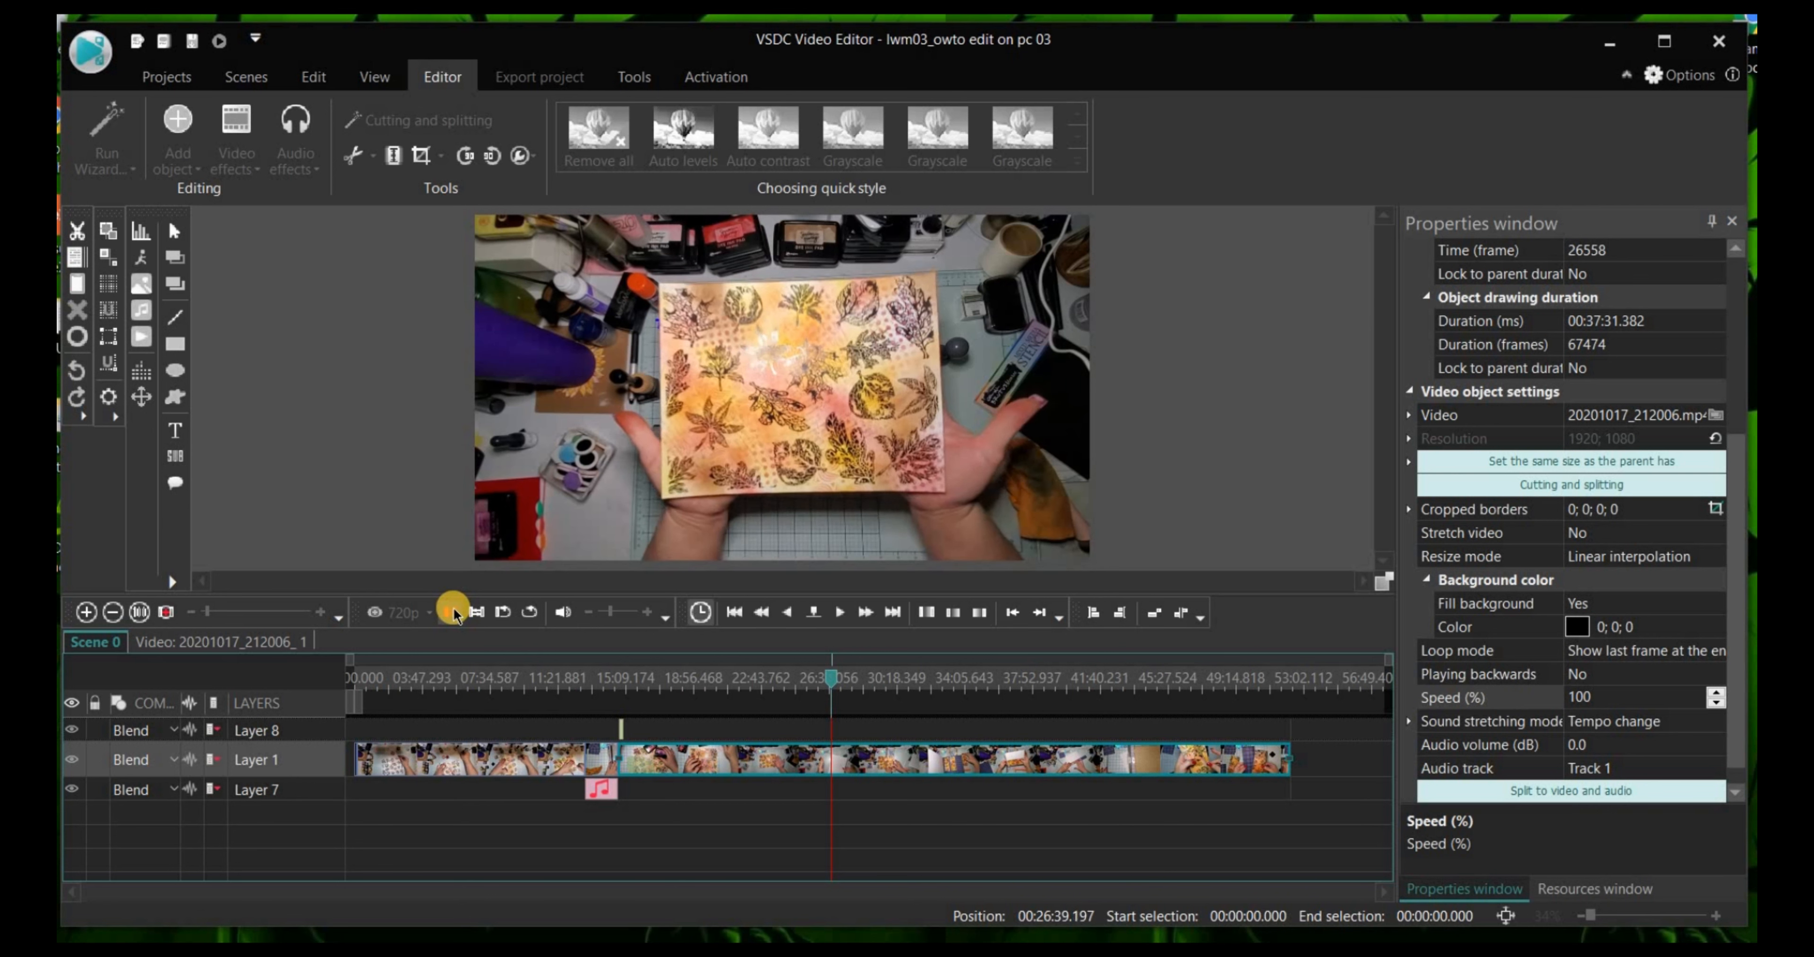
click(453, 614)
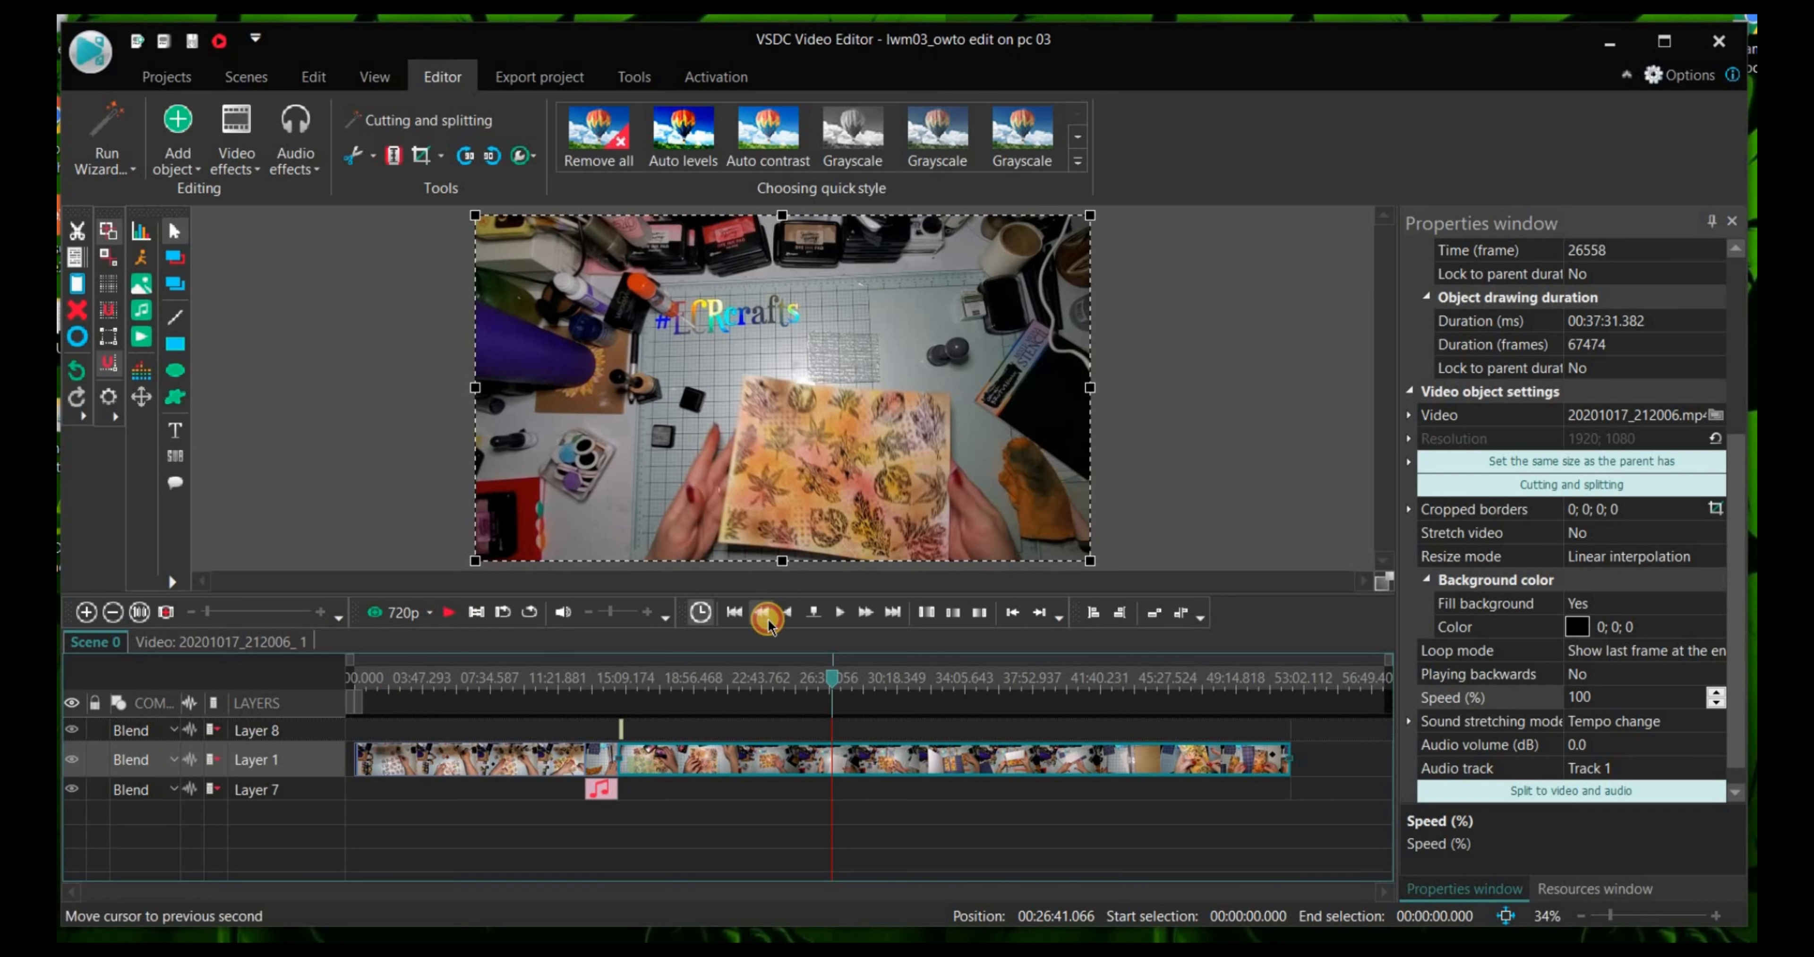
click(764, 614)
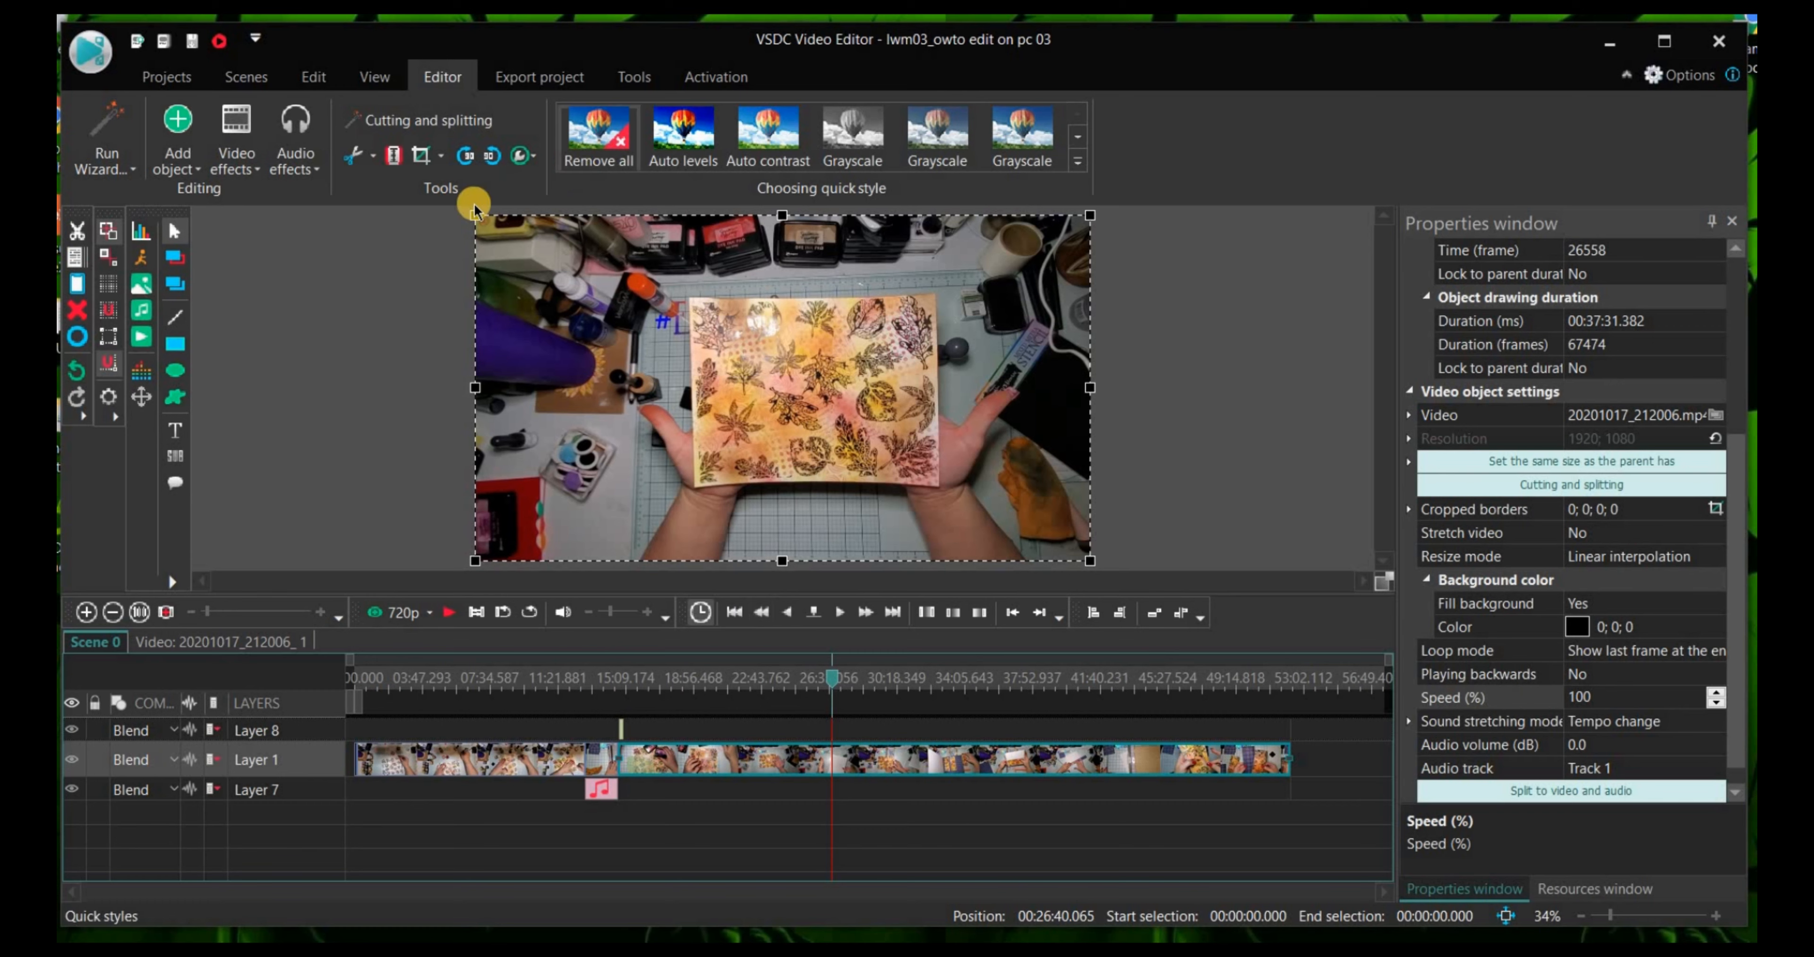
click(392, 155)
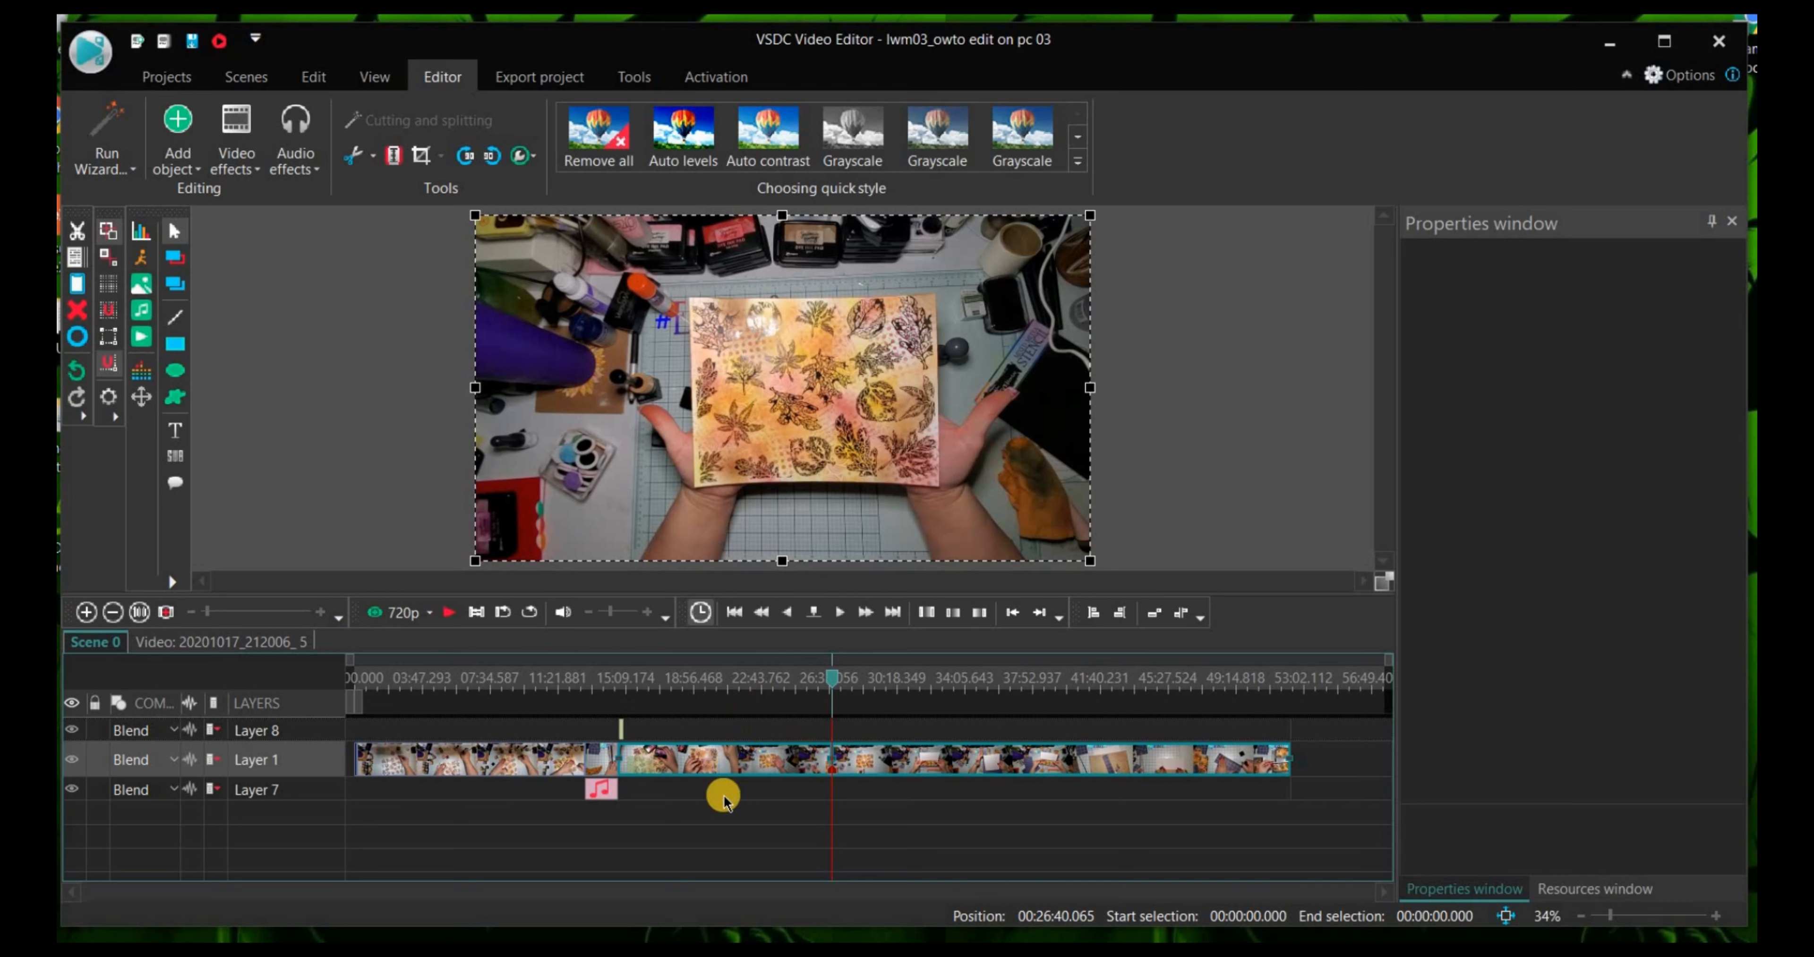
Step: Check the two parts created by the split, then preview the footage from 00:26:40.065 to about 00:28:20 for the next cutting point
click(903, 793)
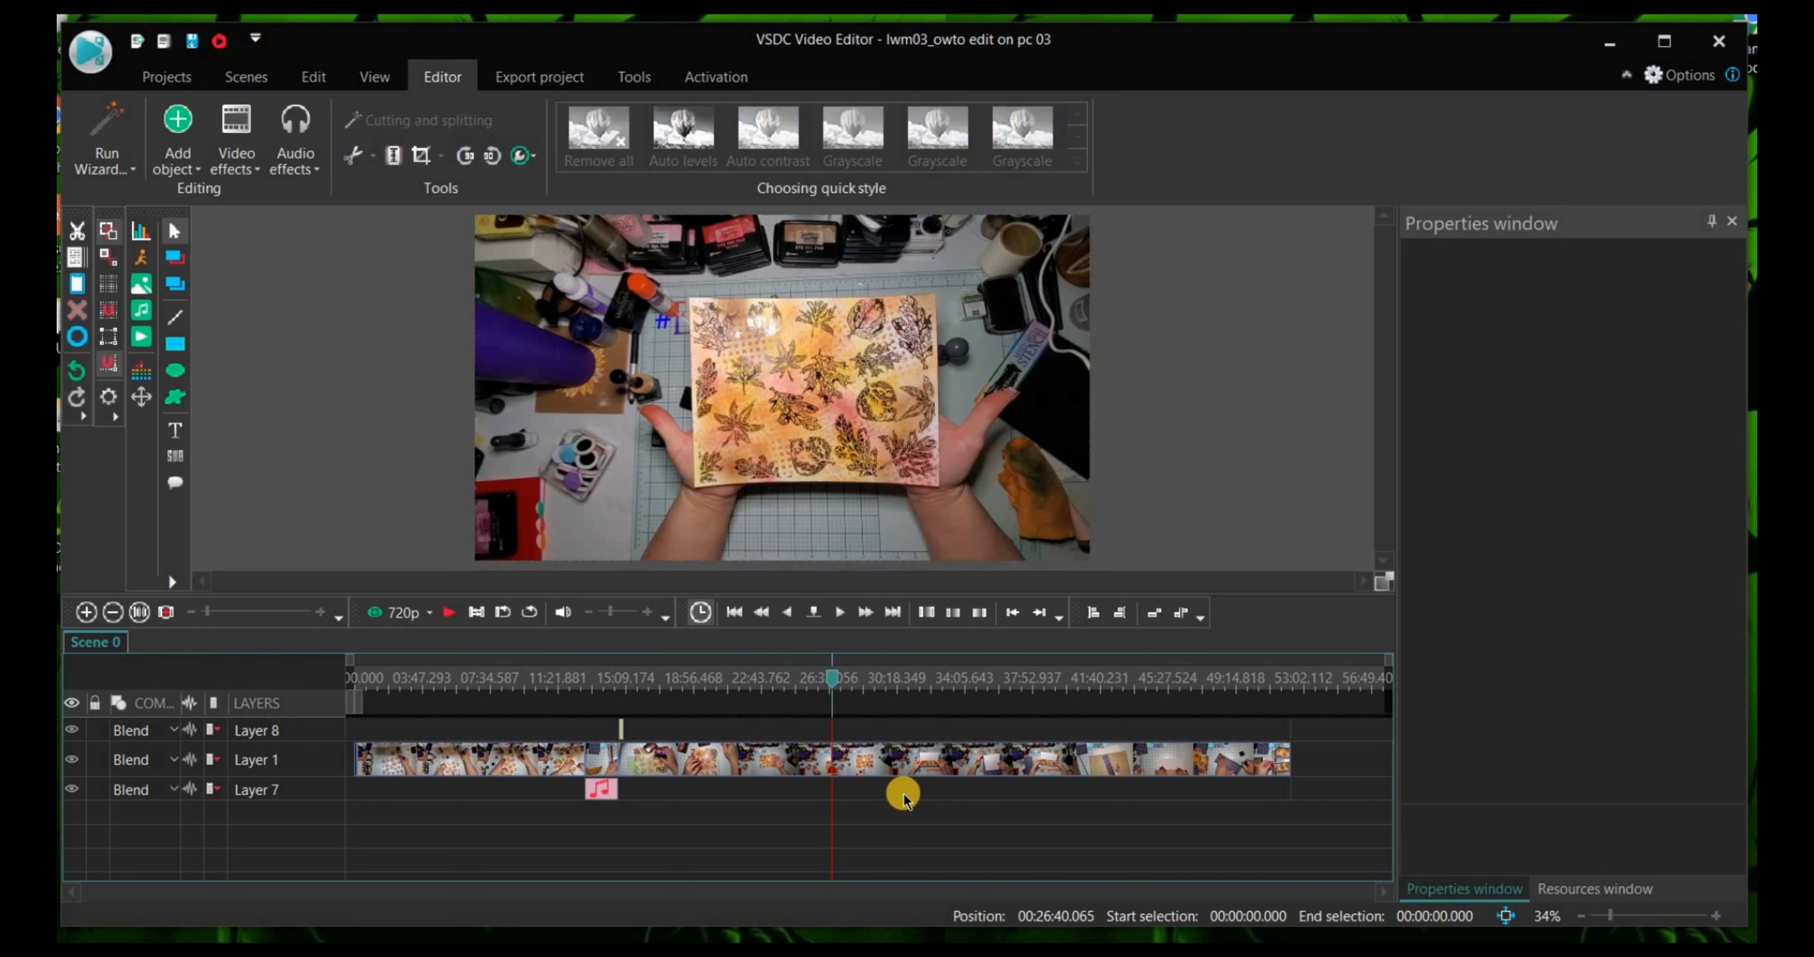
click(793, 763)
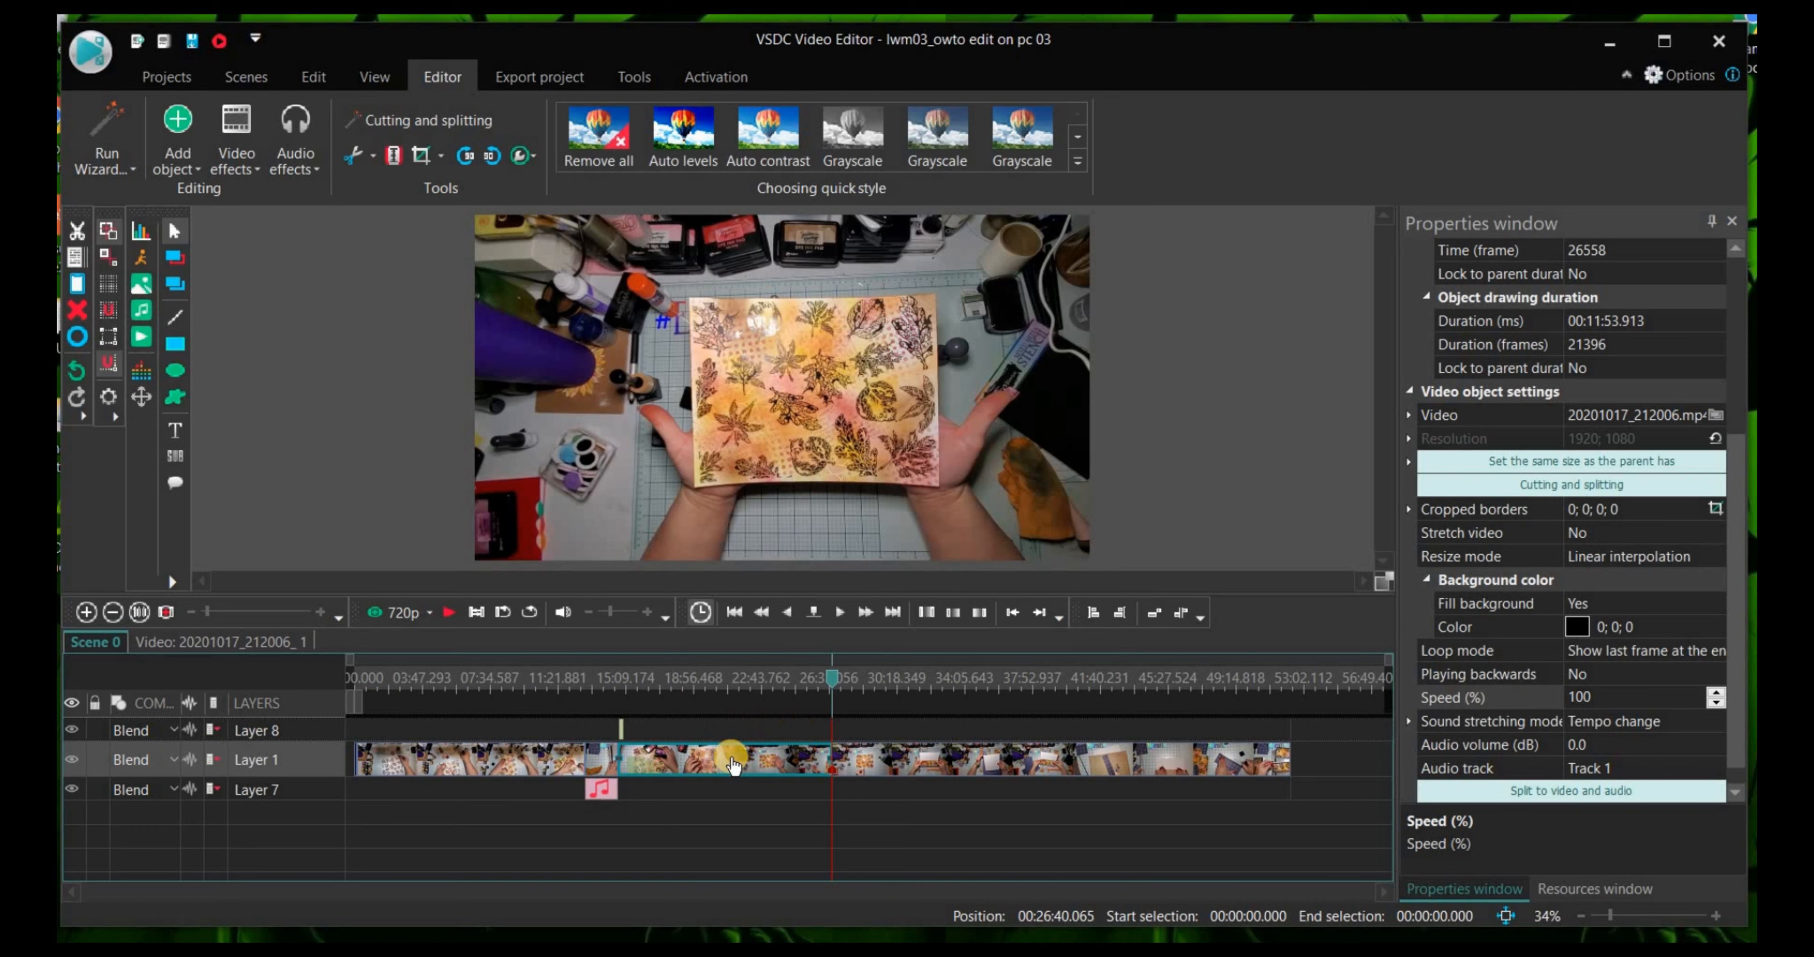
mouse_move(969, 755)
mouse_down()
mouse_move(1041, 755)
mouse_move(969, 759)
mouse_up()
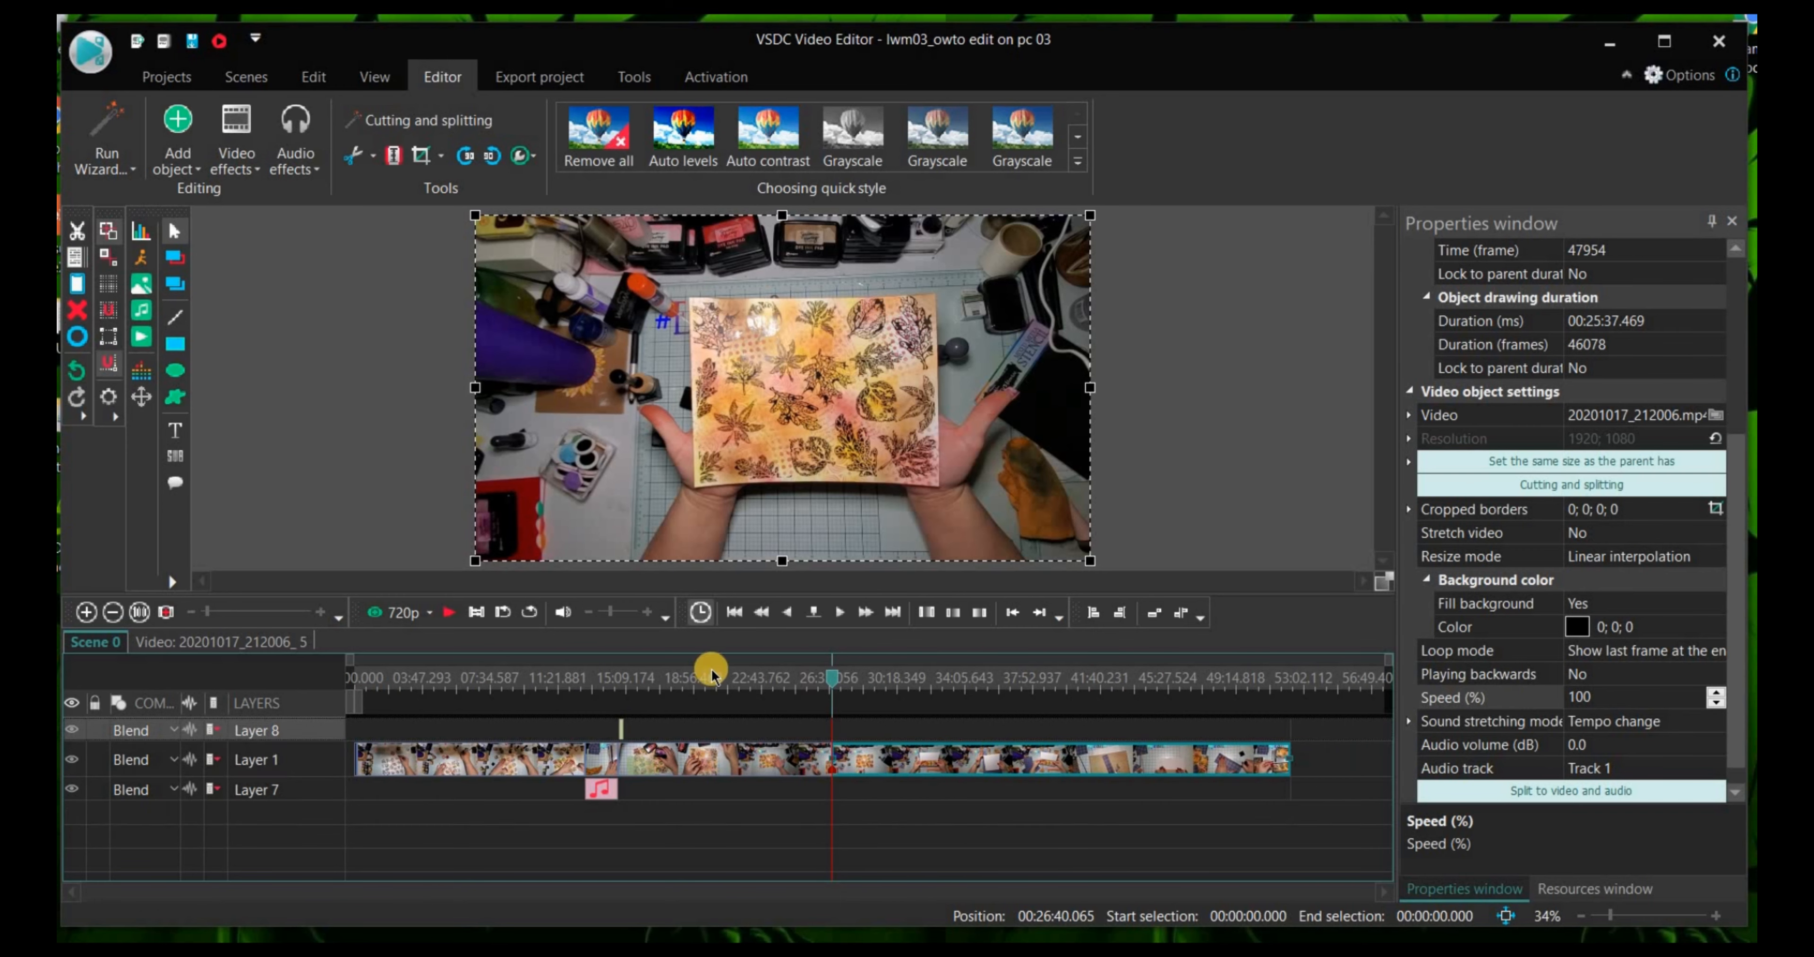
click(451, 612)
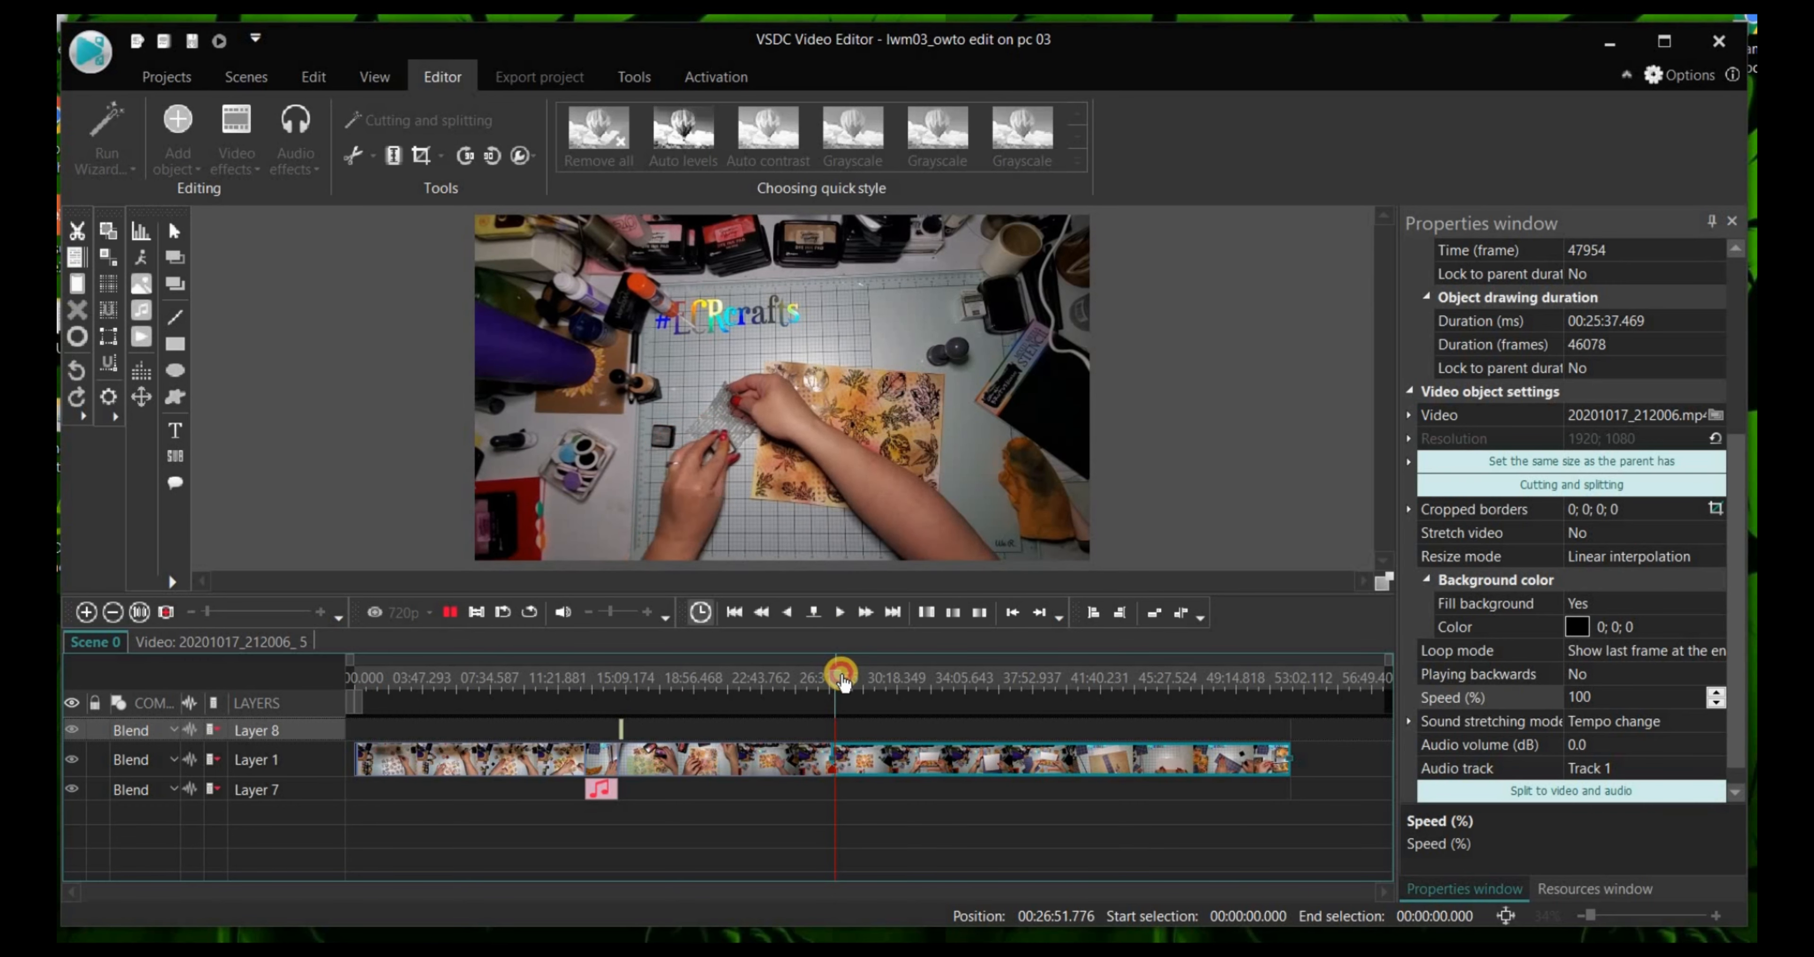
drag(849, 678, 851, 679)
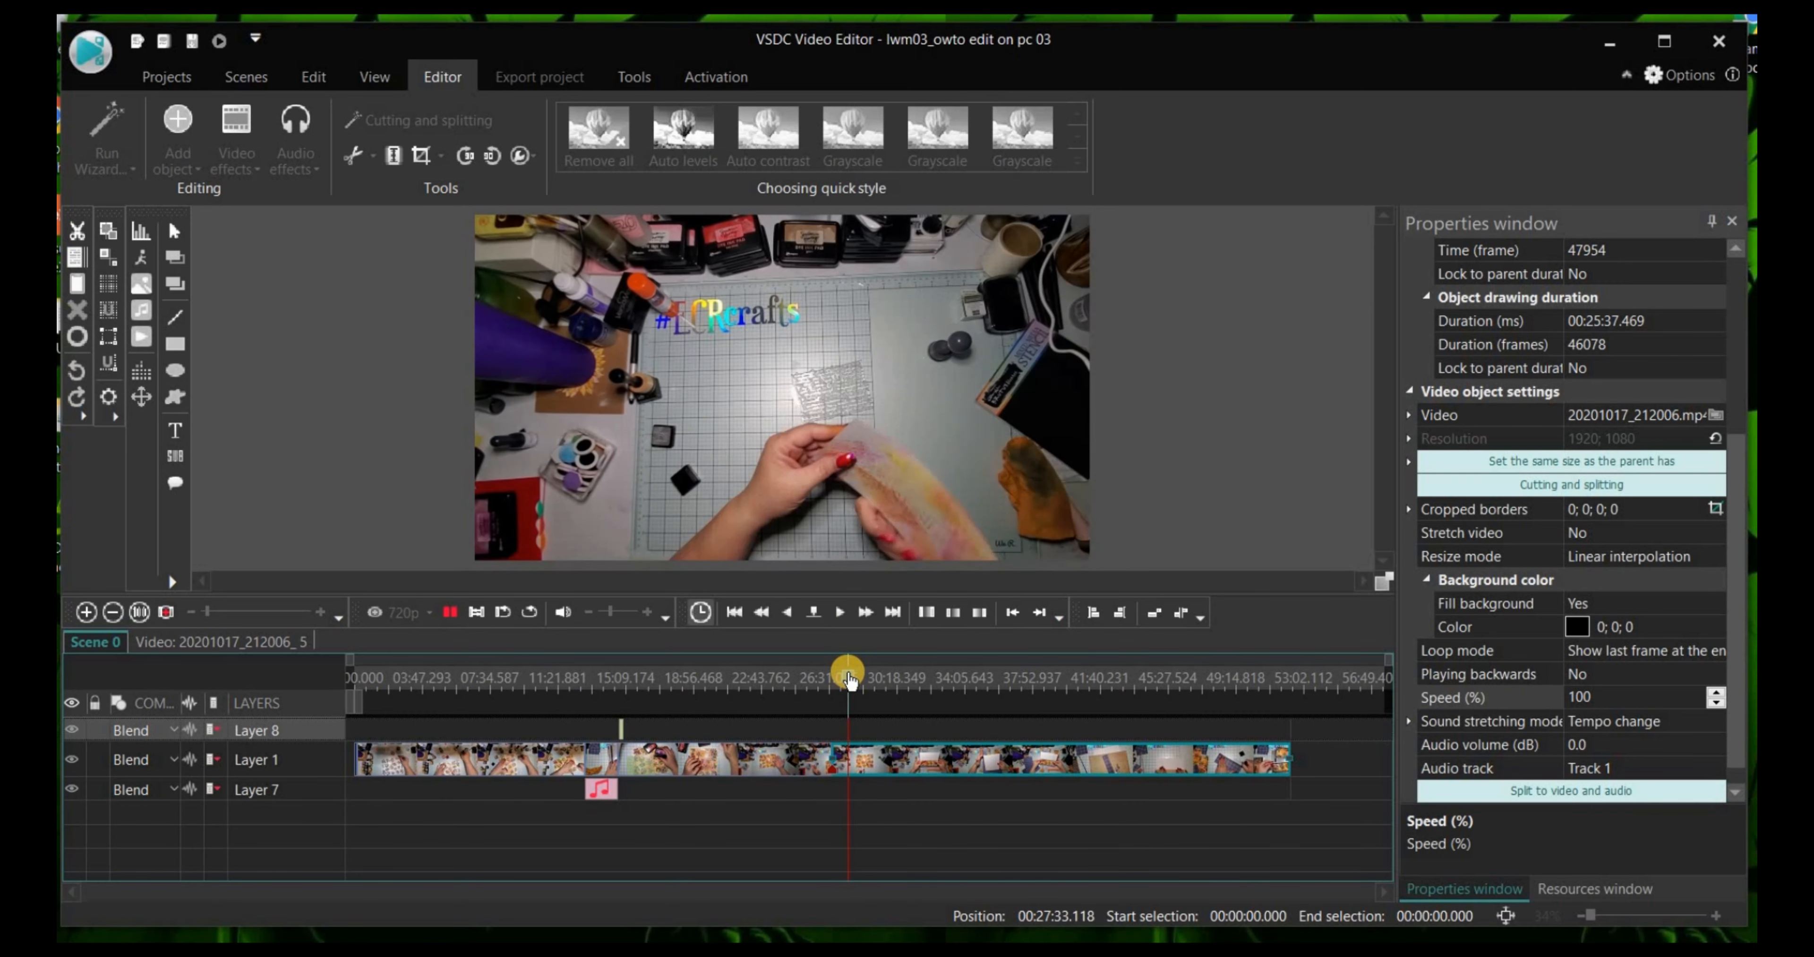
drag(851, 678, 865, 678)
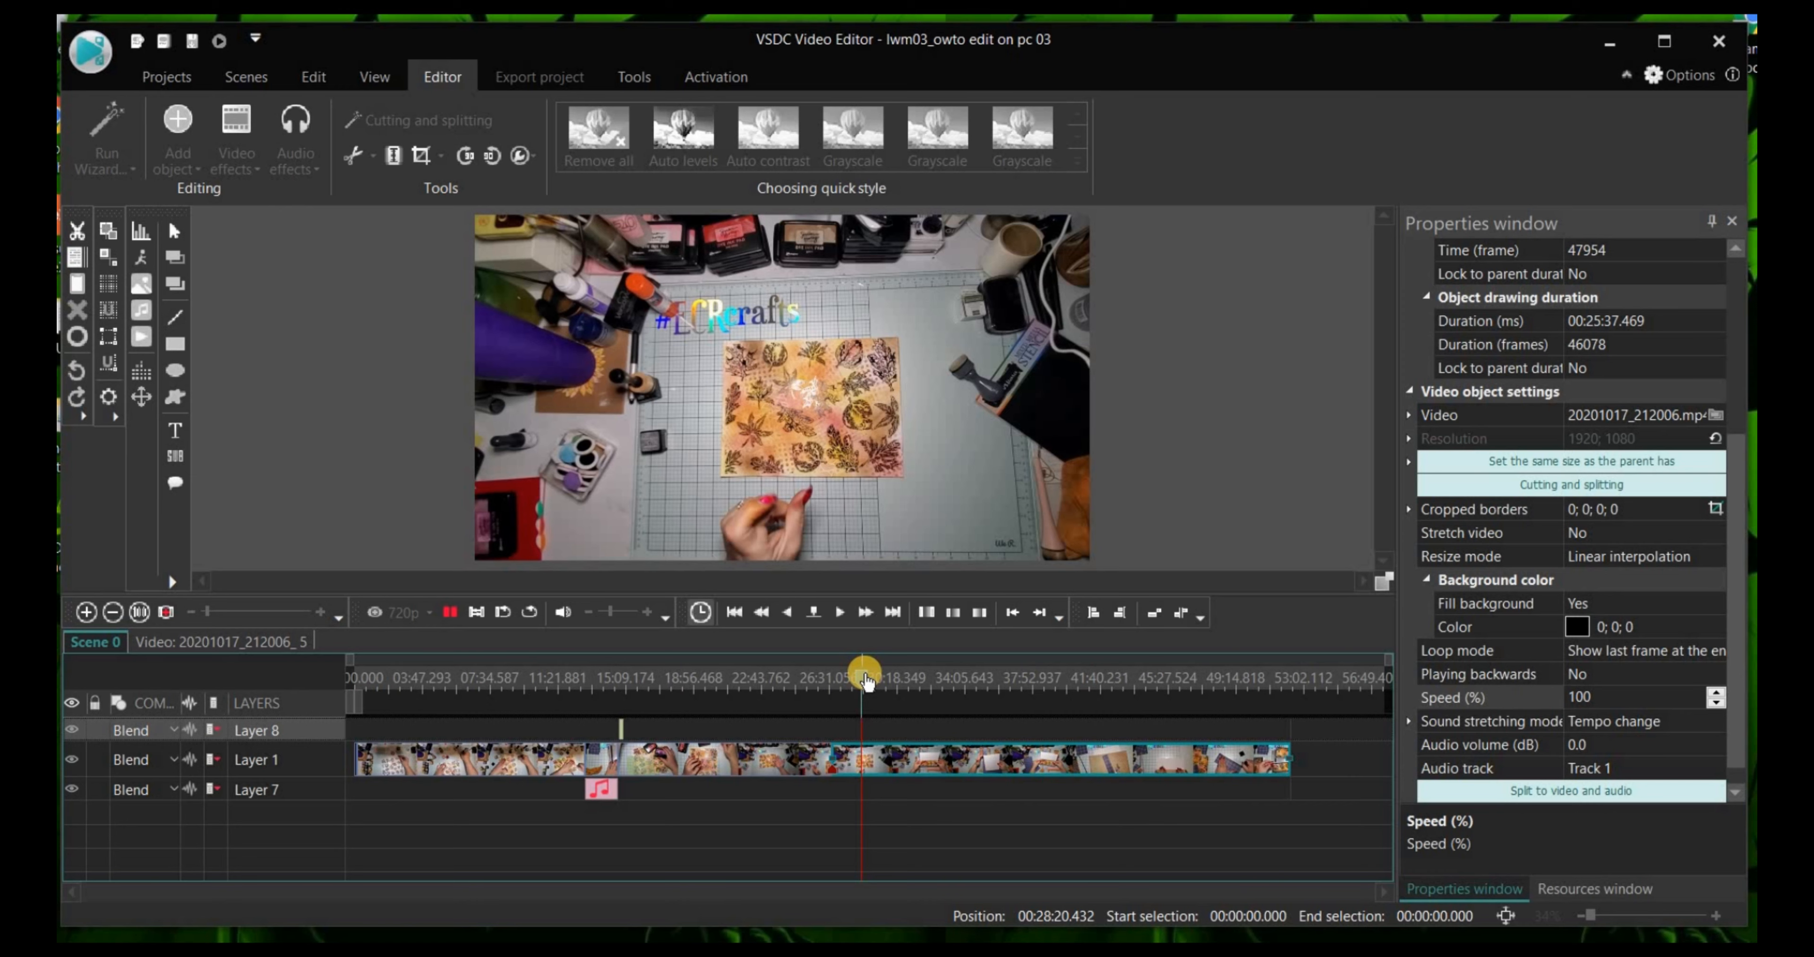
click(451, 612)
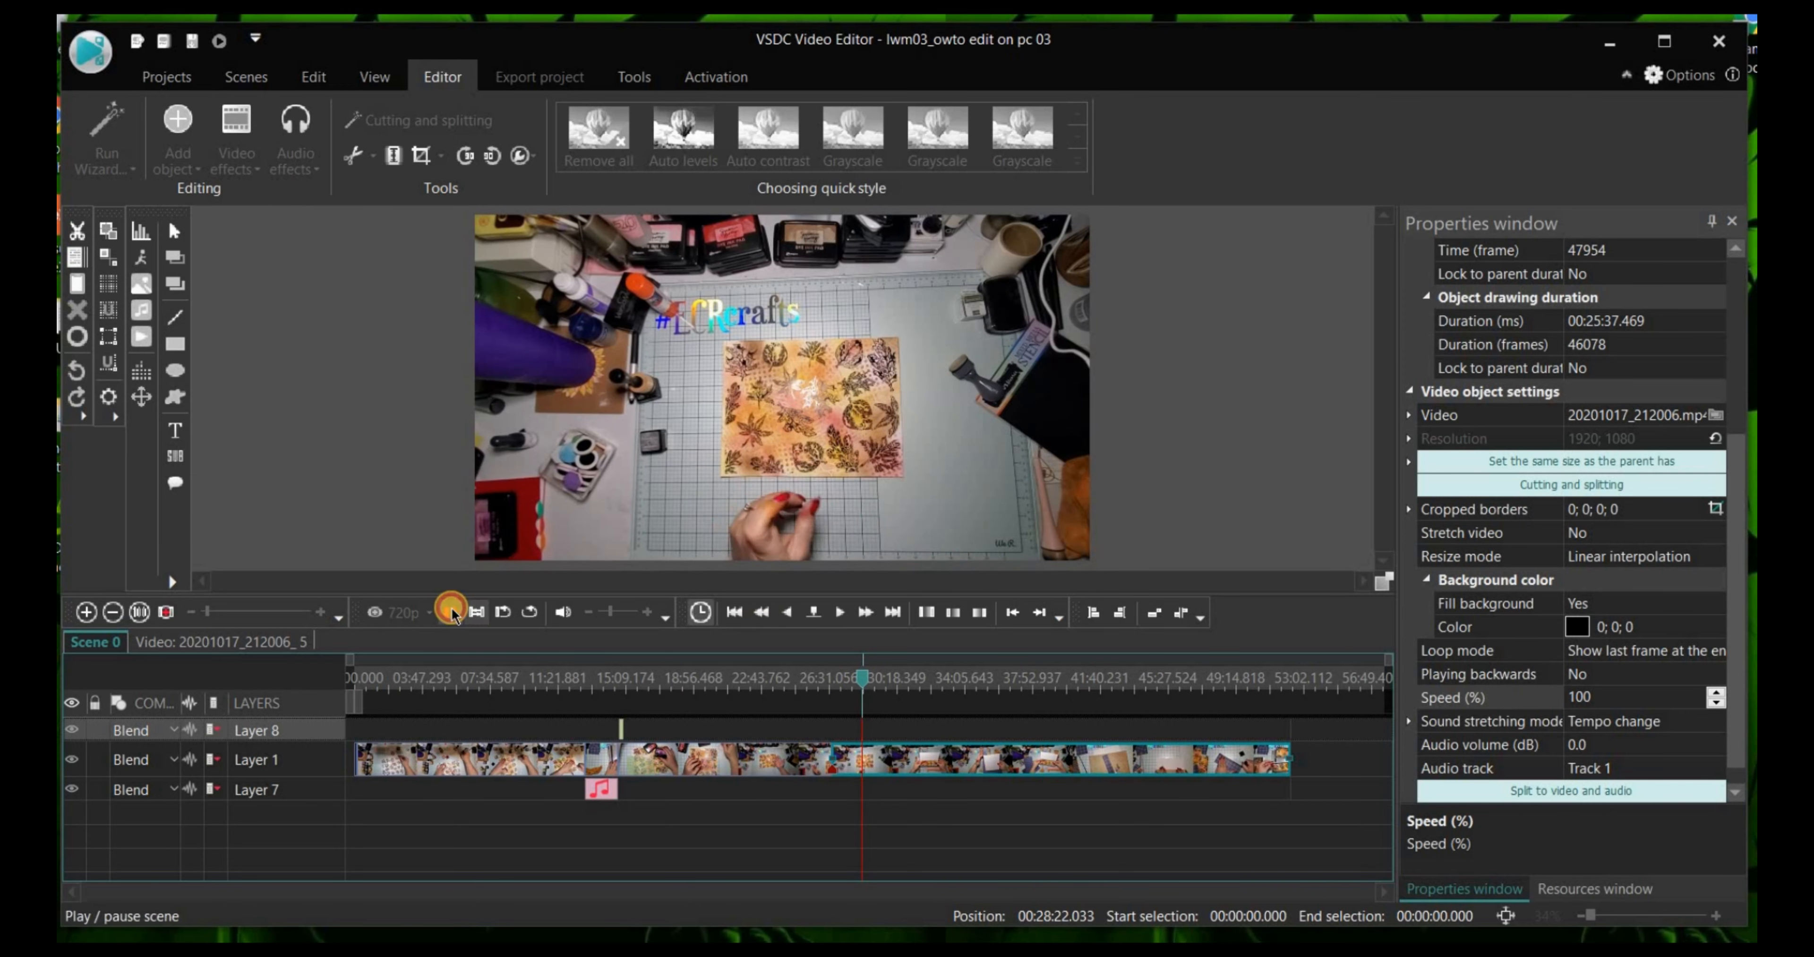
Step: Step the cursor back to 00:28:17.429 and split the remaining footage there, then deselect it
click(759, 615)
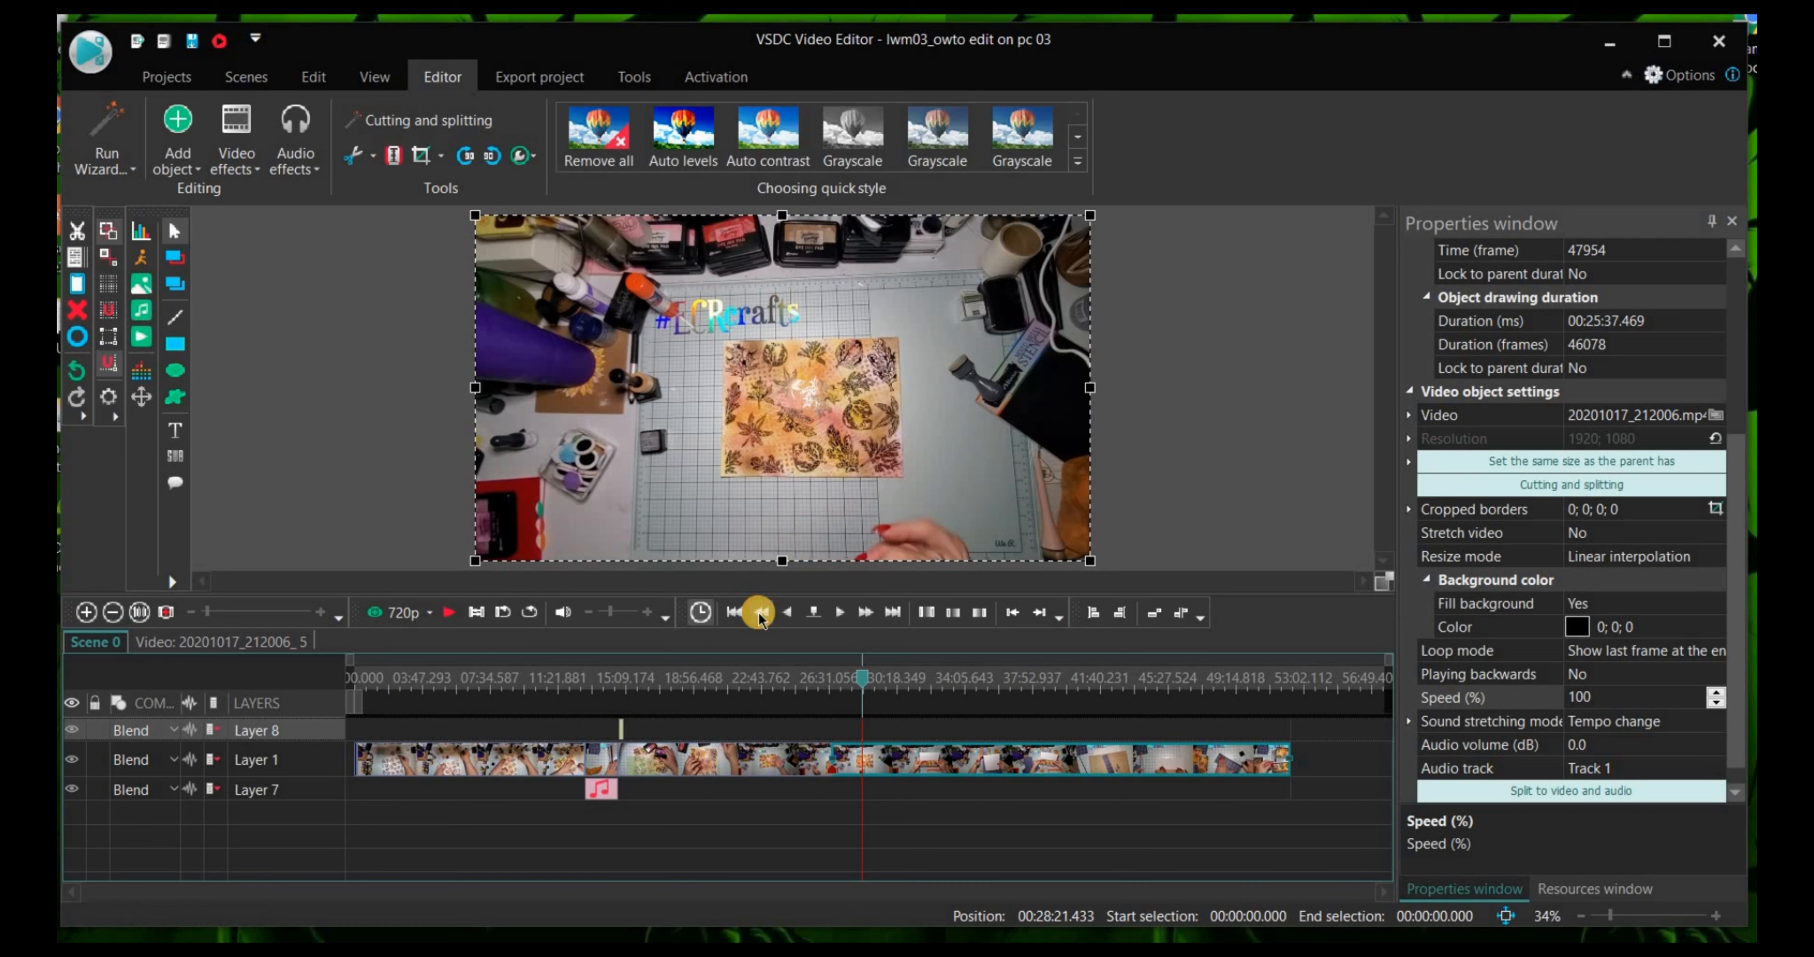
click(759, 615)
click(759, 615)
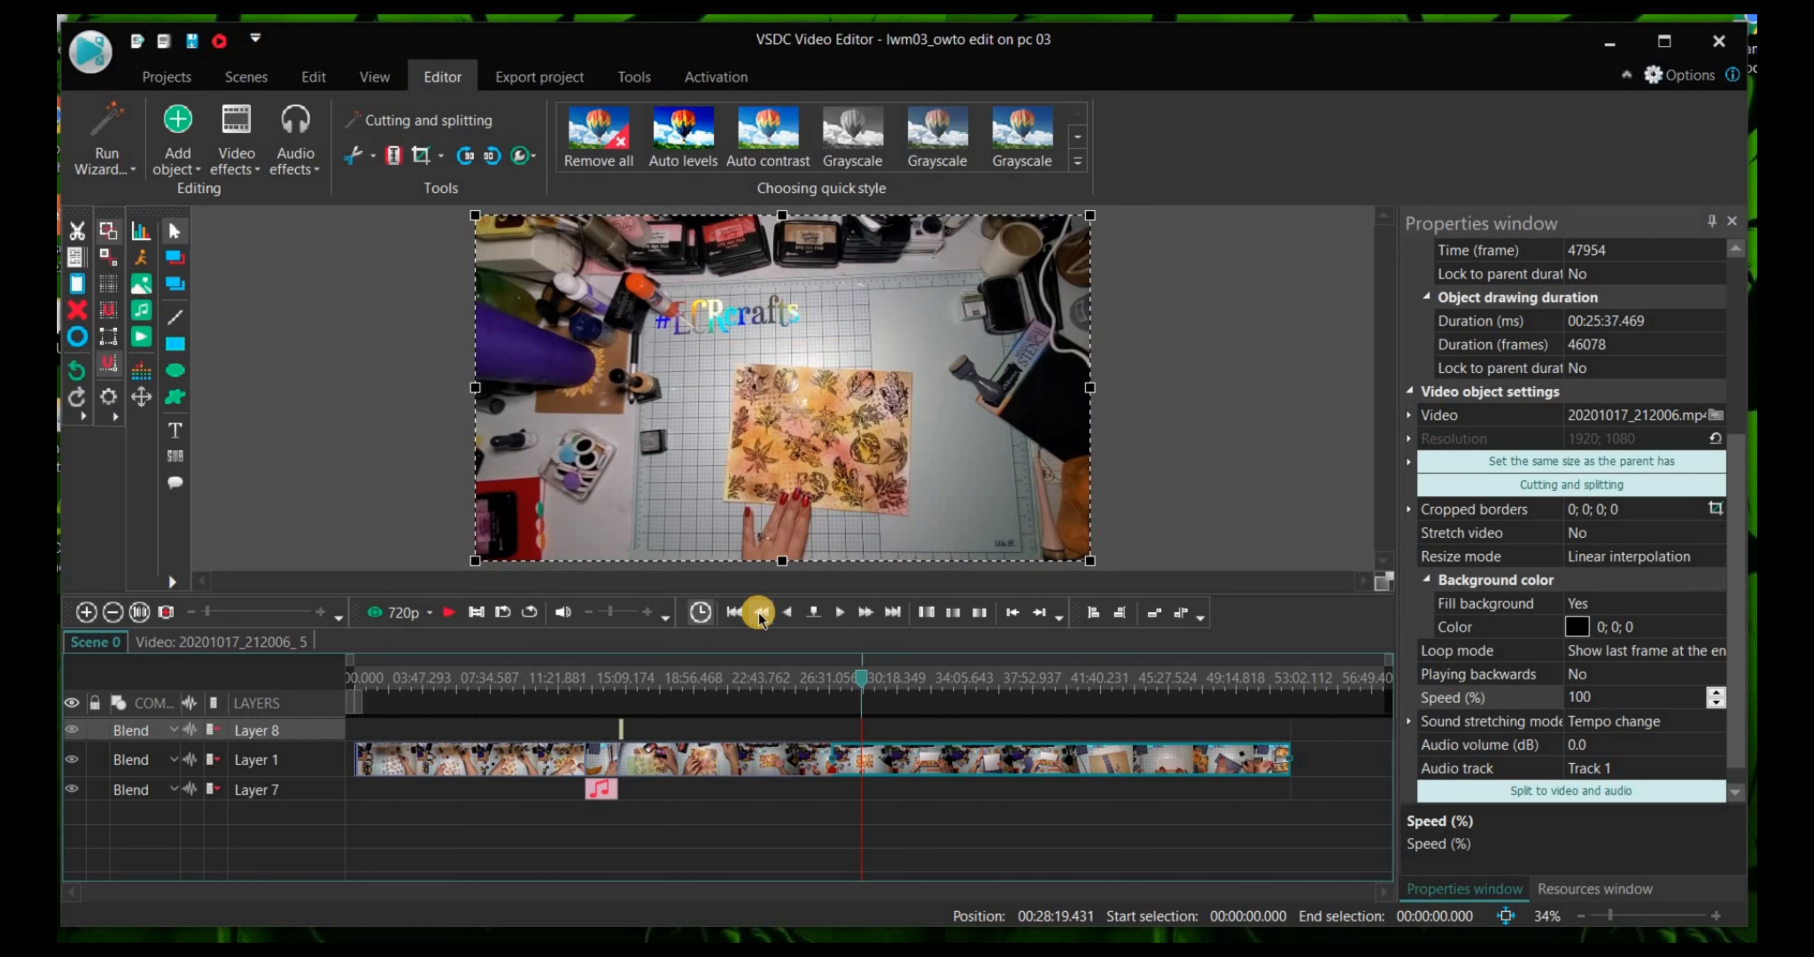
click(759, 615)
click(760, 614)
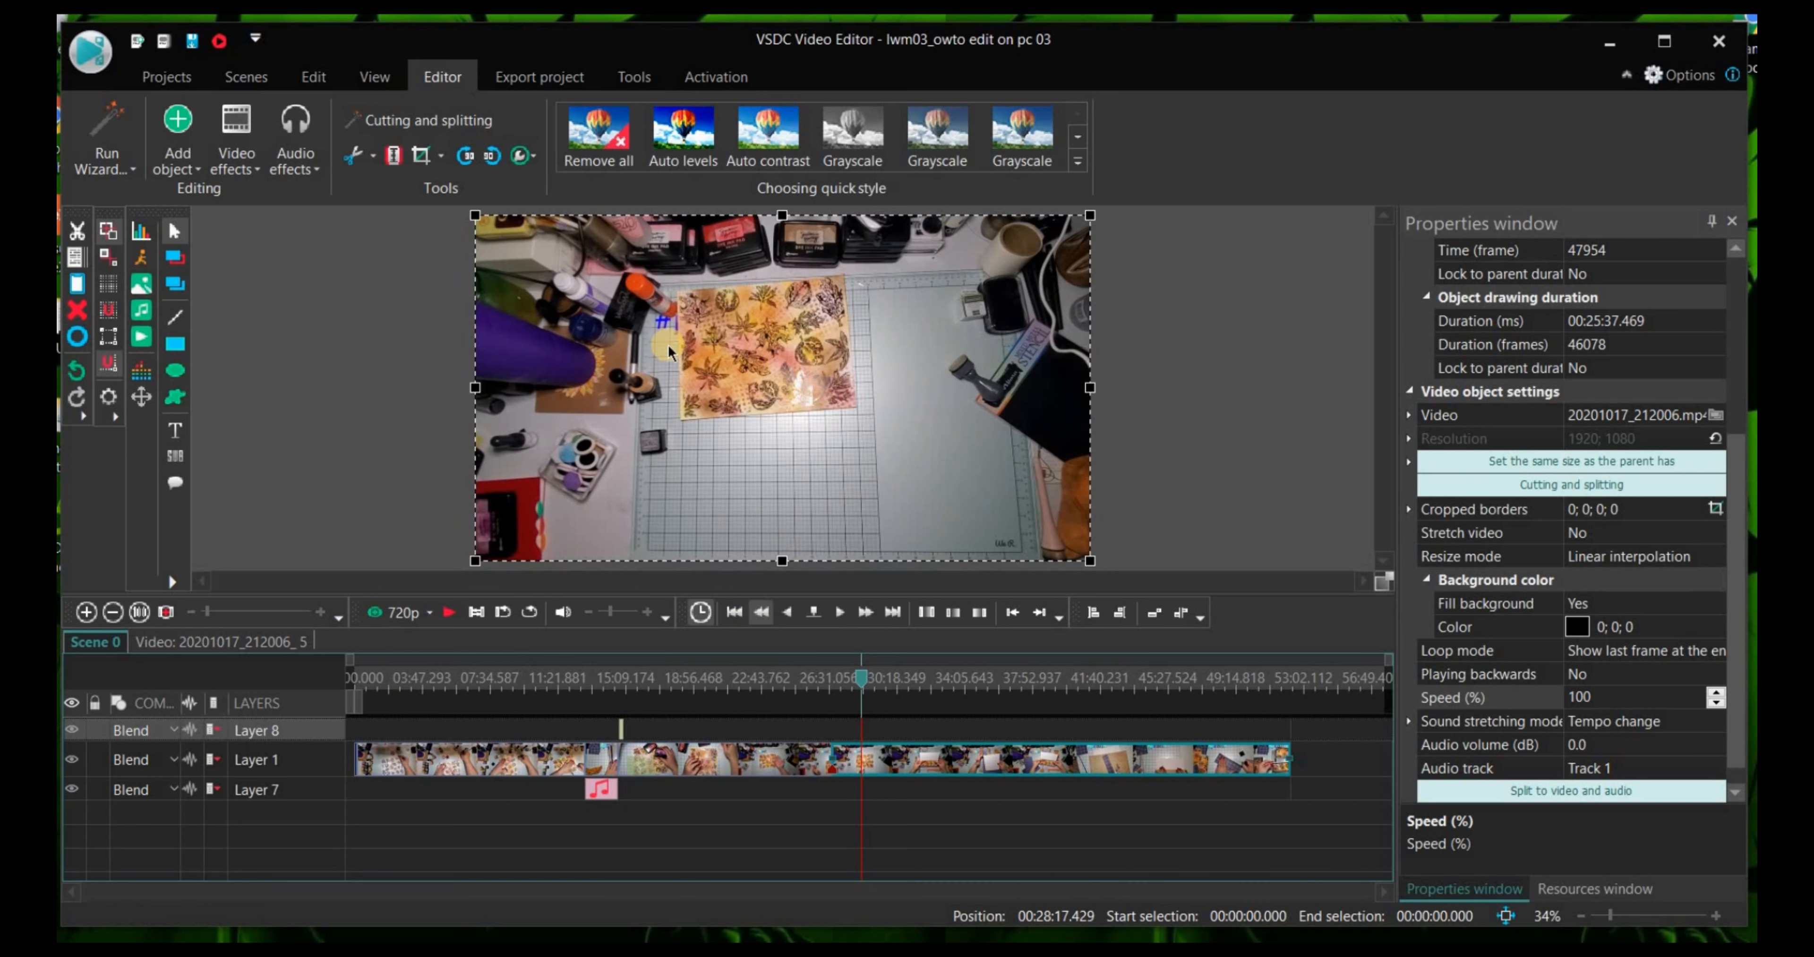
click(393, 160)
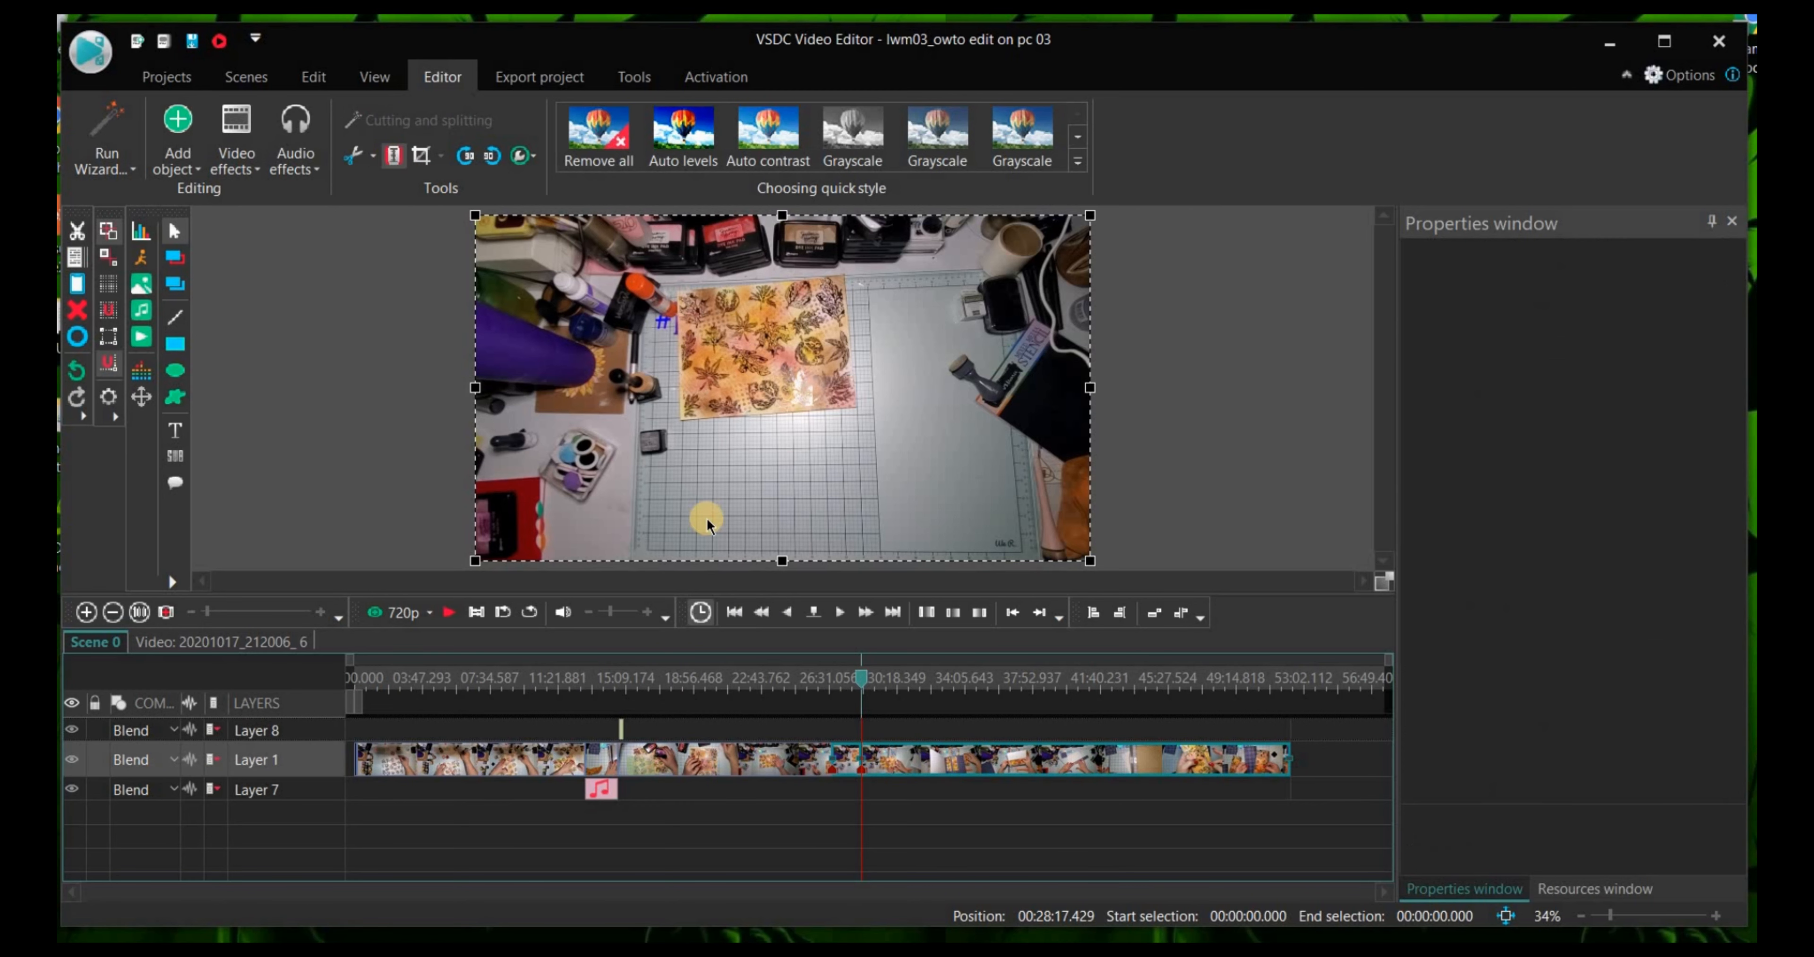
click(773, 821)
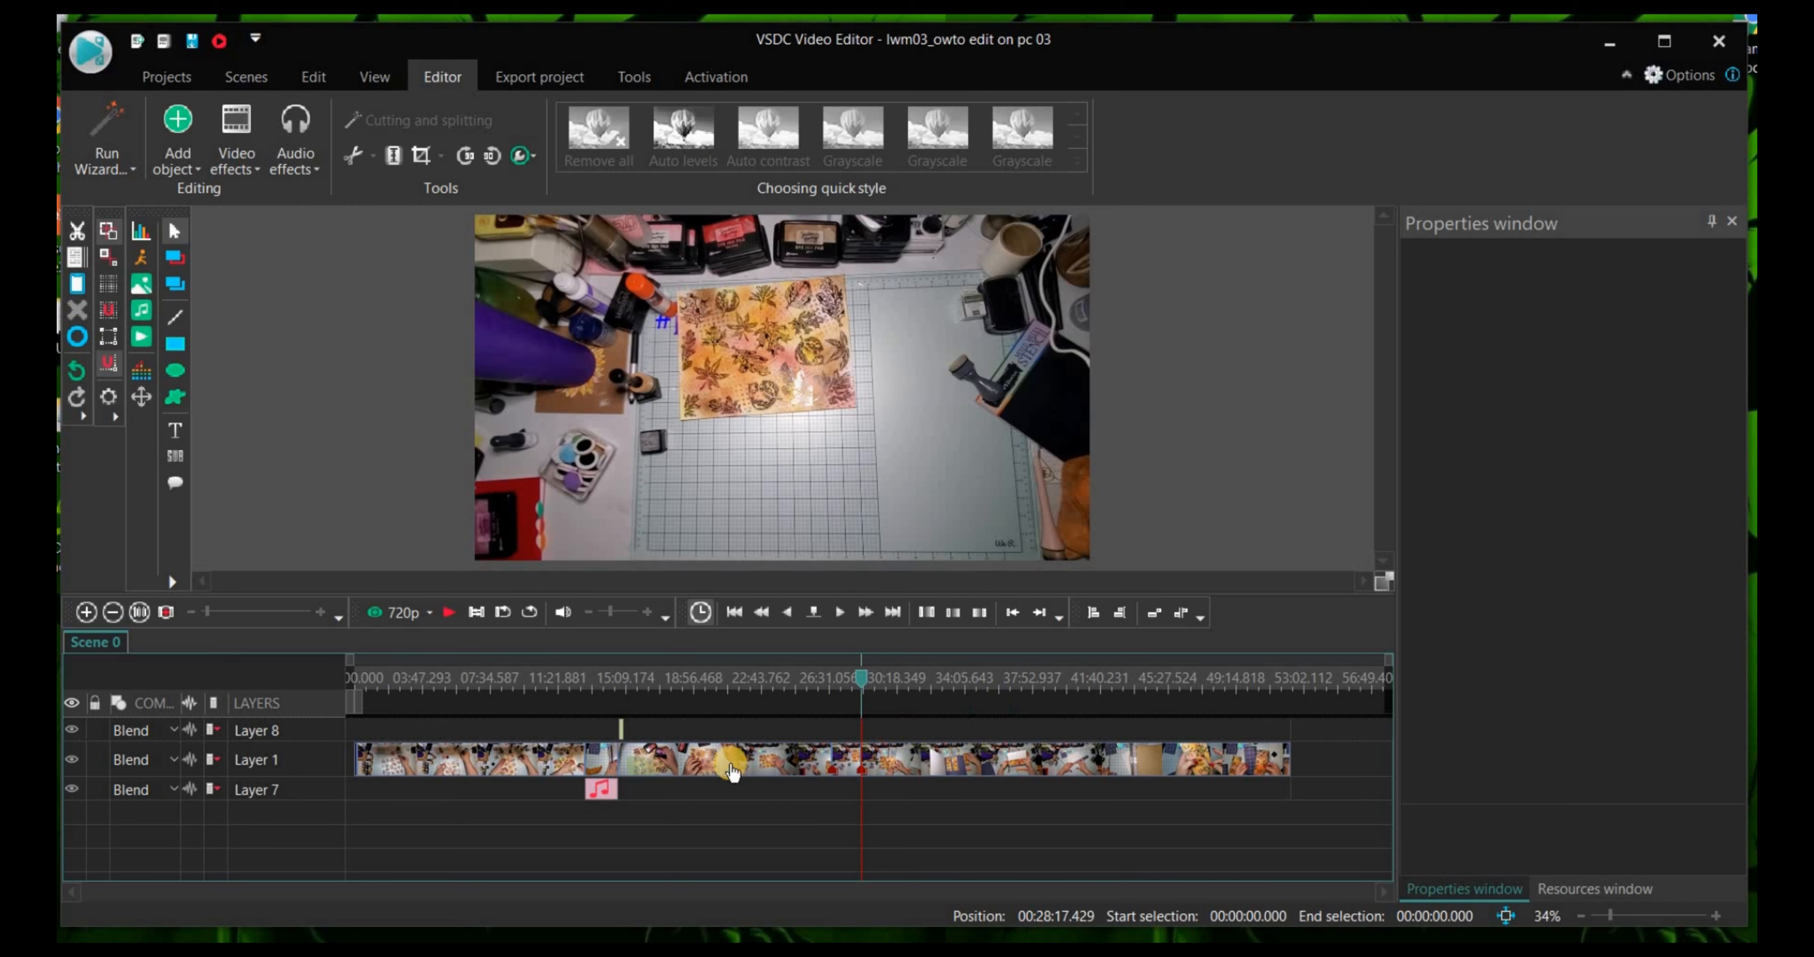
Step: Move the short part between the two cuts to a separate layer below and shift the remaining footage back to close the gap
click(851, 778)
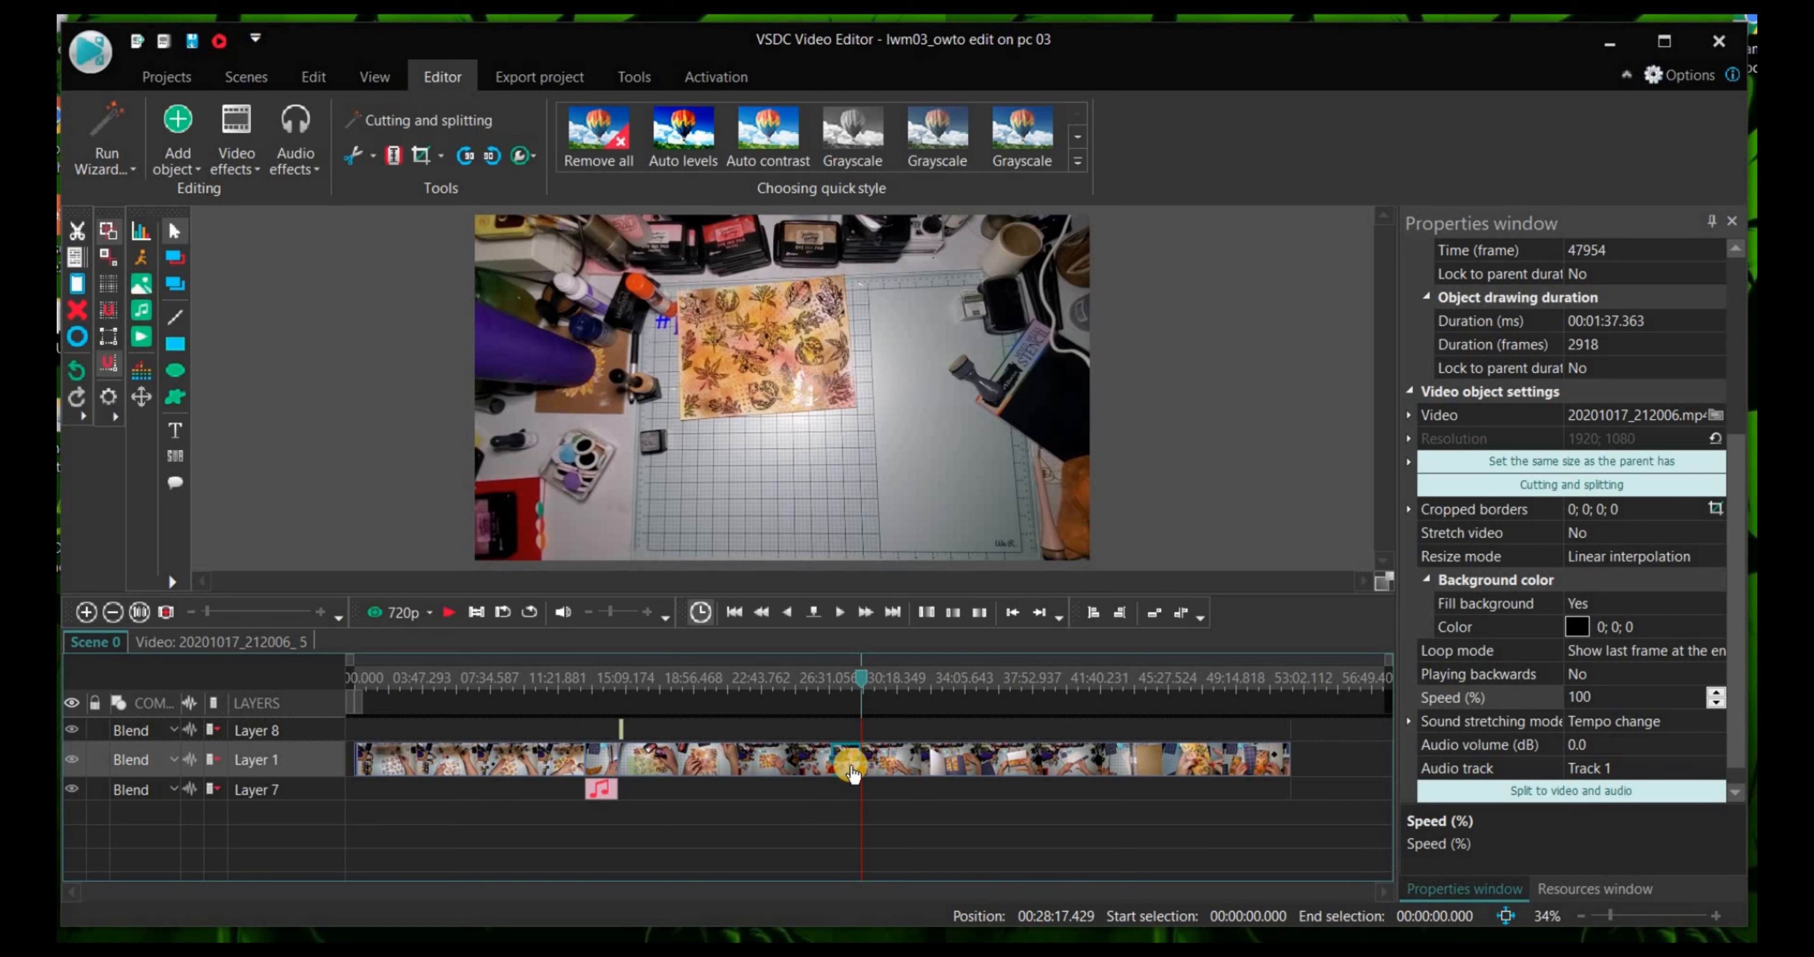
mouse_move(853, 772)
drag(851, 767, 855, 815)
click(946, 767)
drag(946, 768, 883, 765)
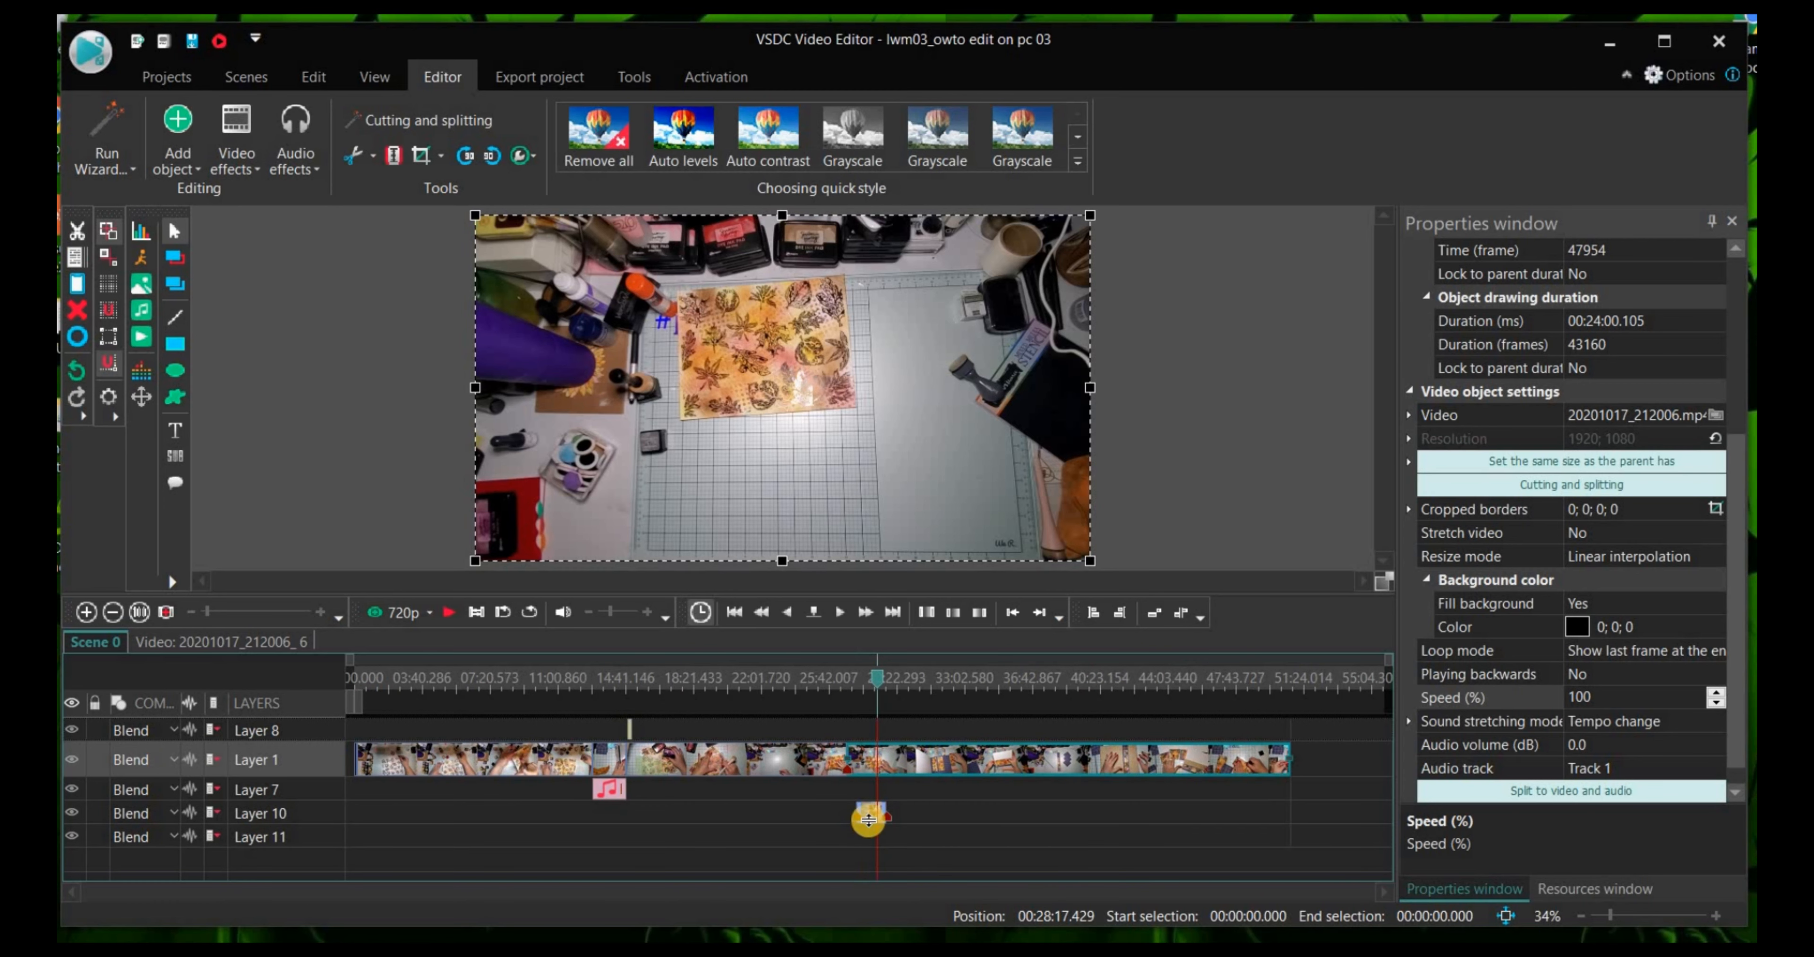
Step: Set the audio track of the short clip on the separate layer to "Don't use audio"
click(871, 817)
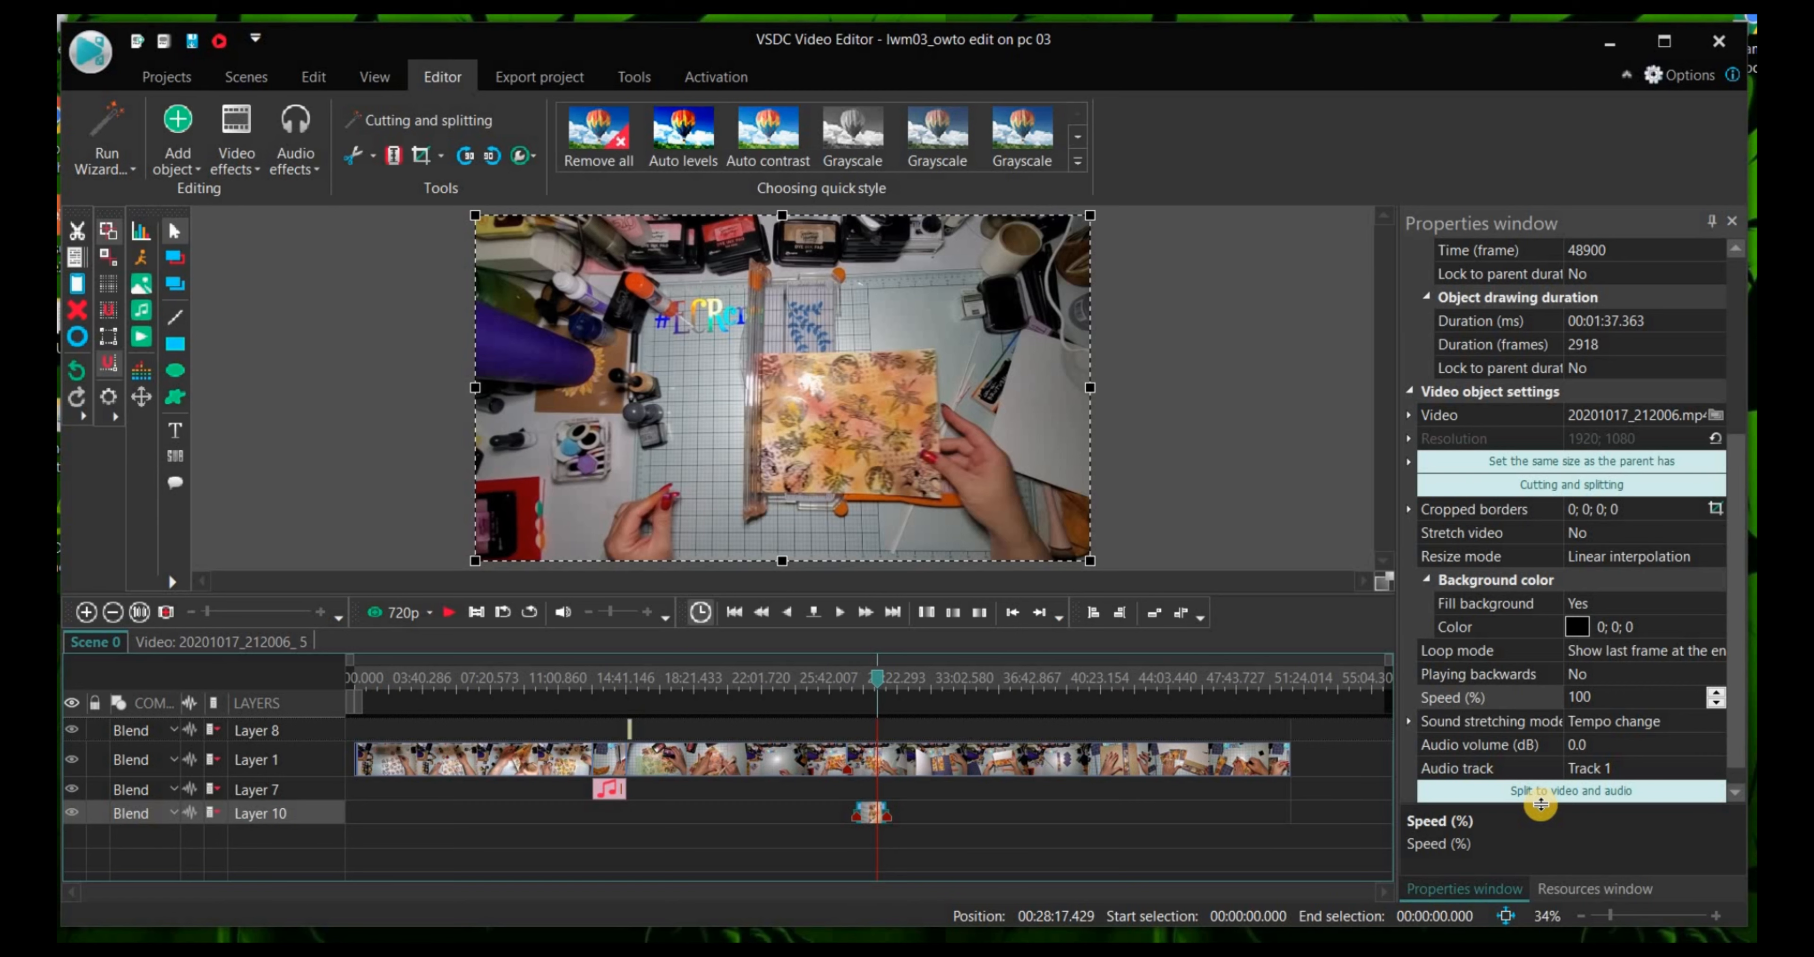
click(1593, 766)
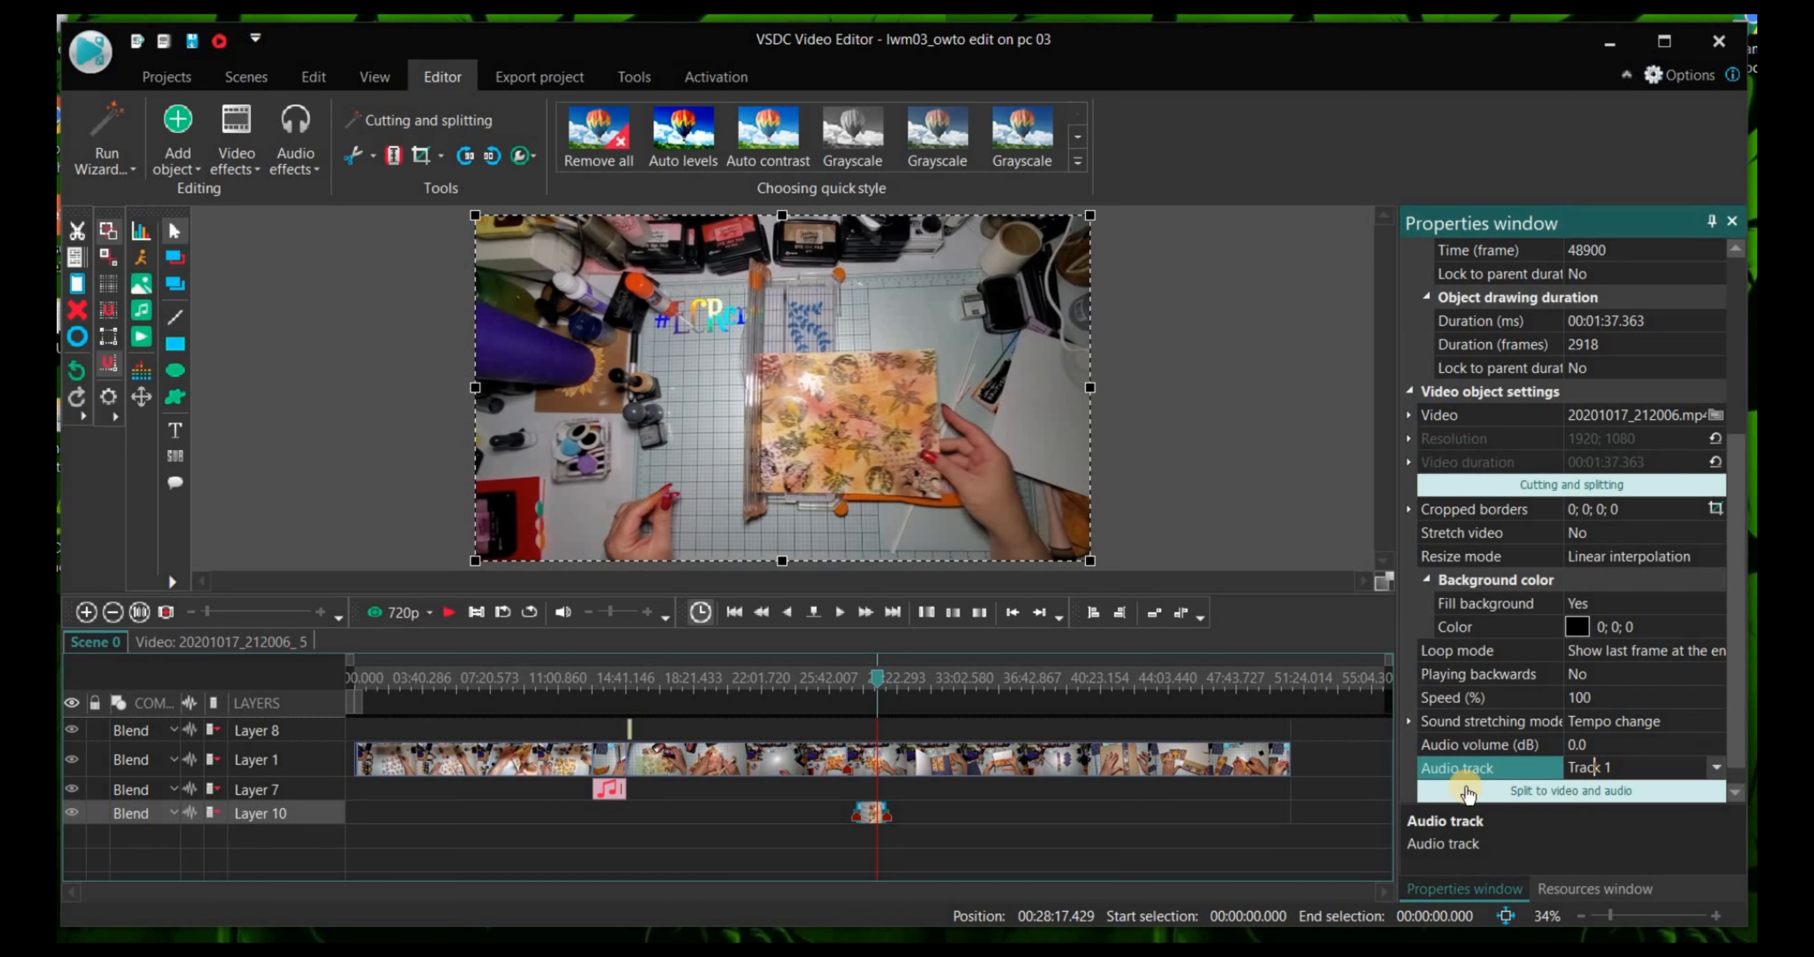
click(1465, 493)
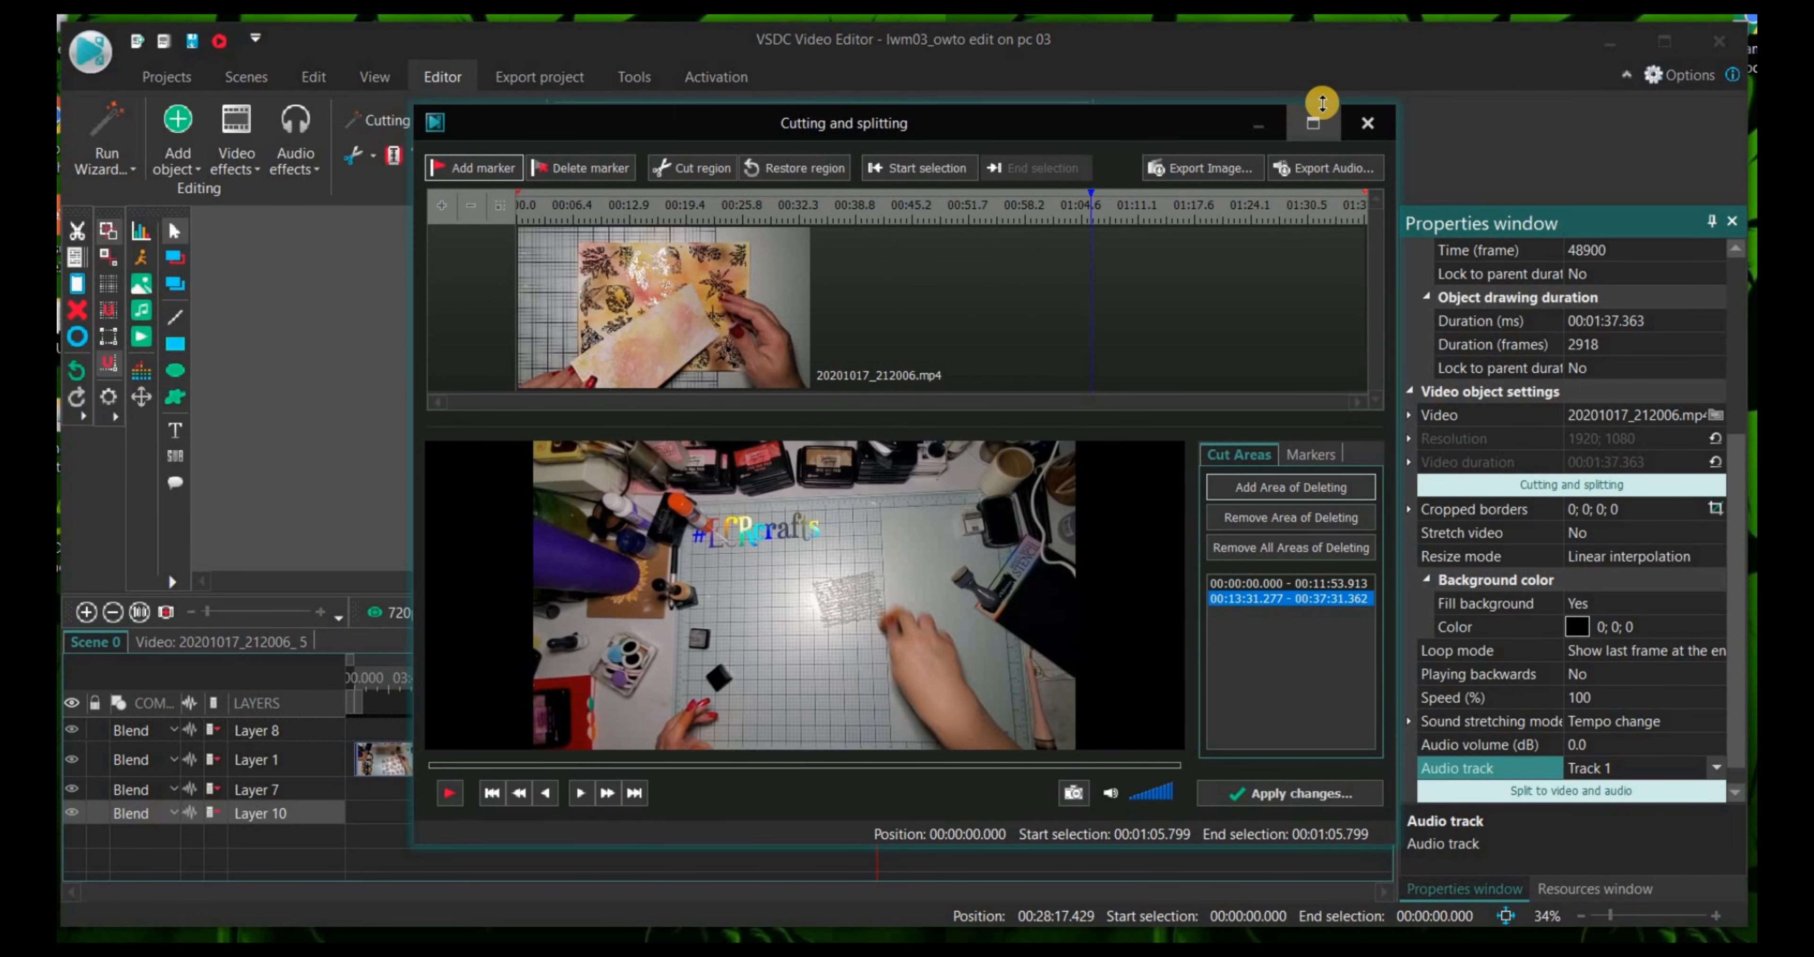
click(1367, 123)
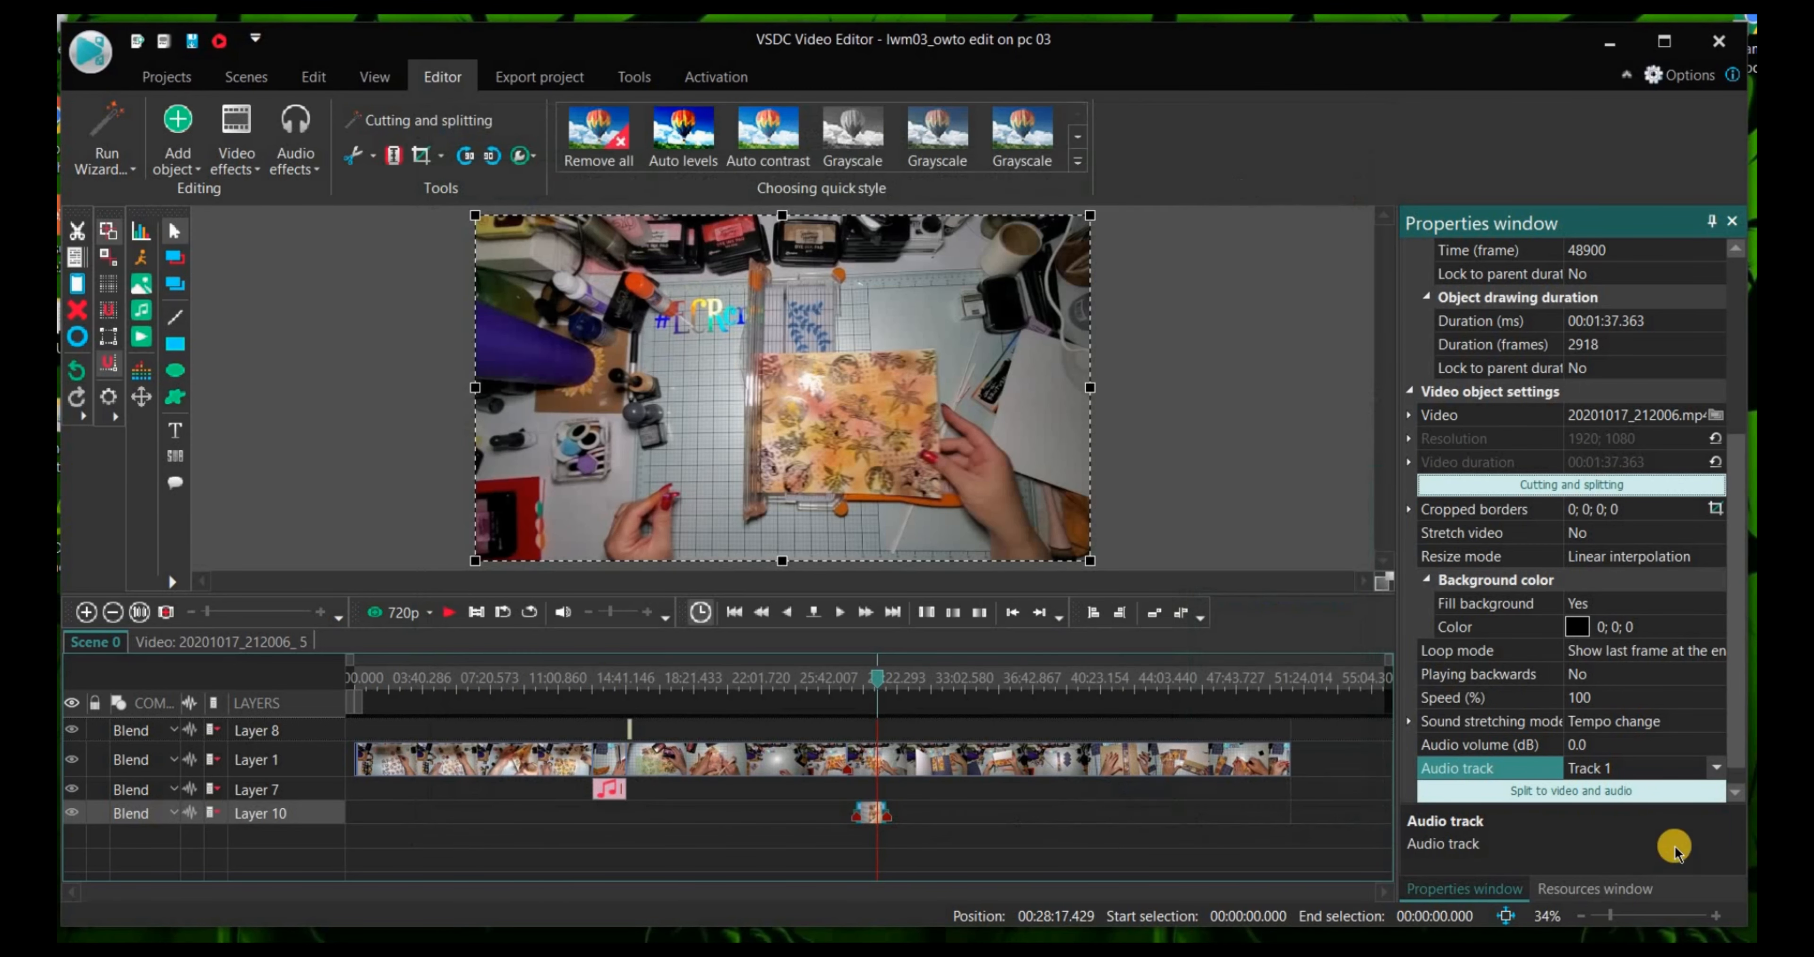
click(1715, 768)
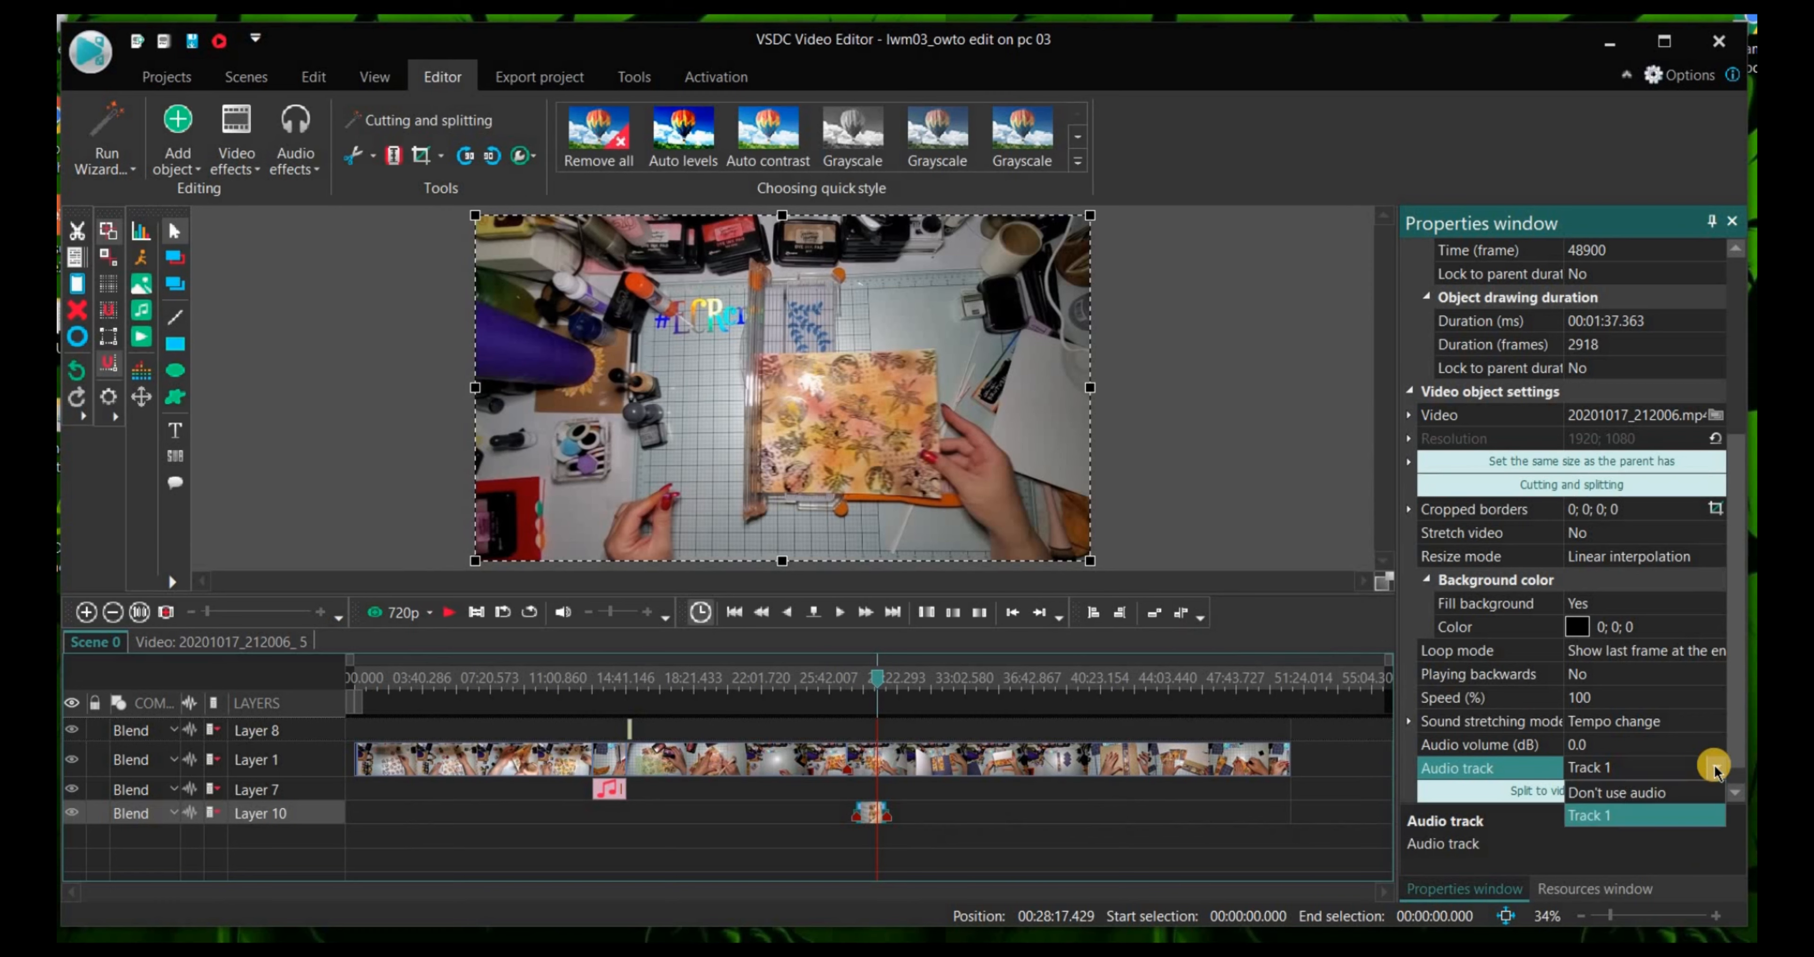
click(1650, 793)
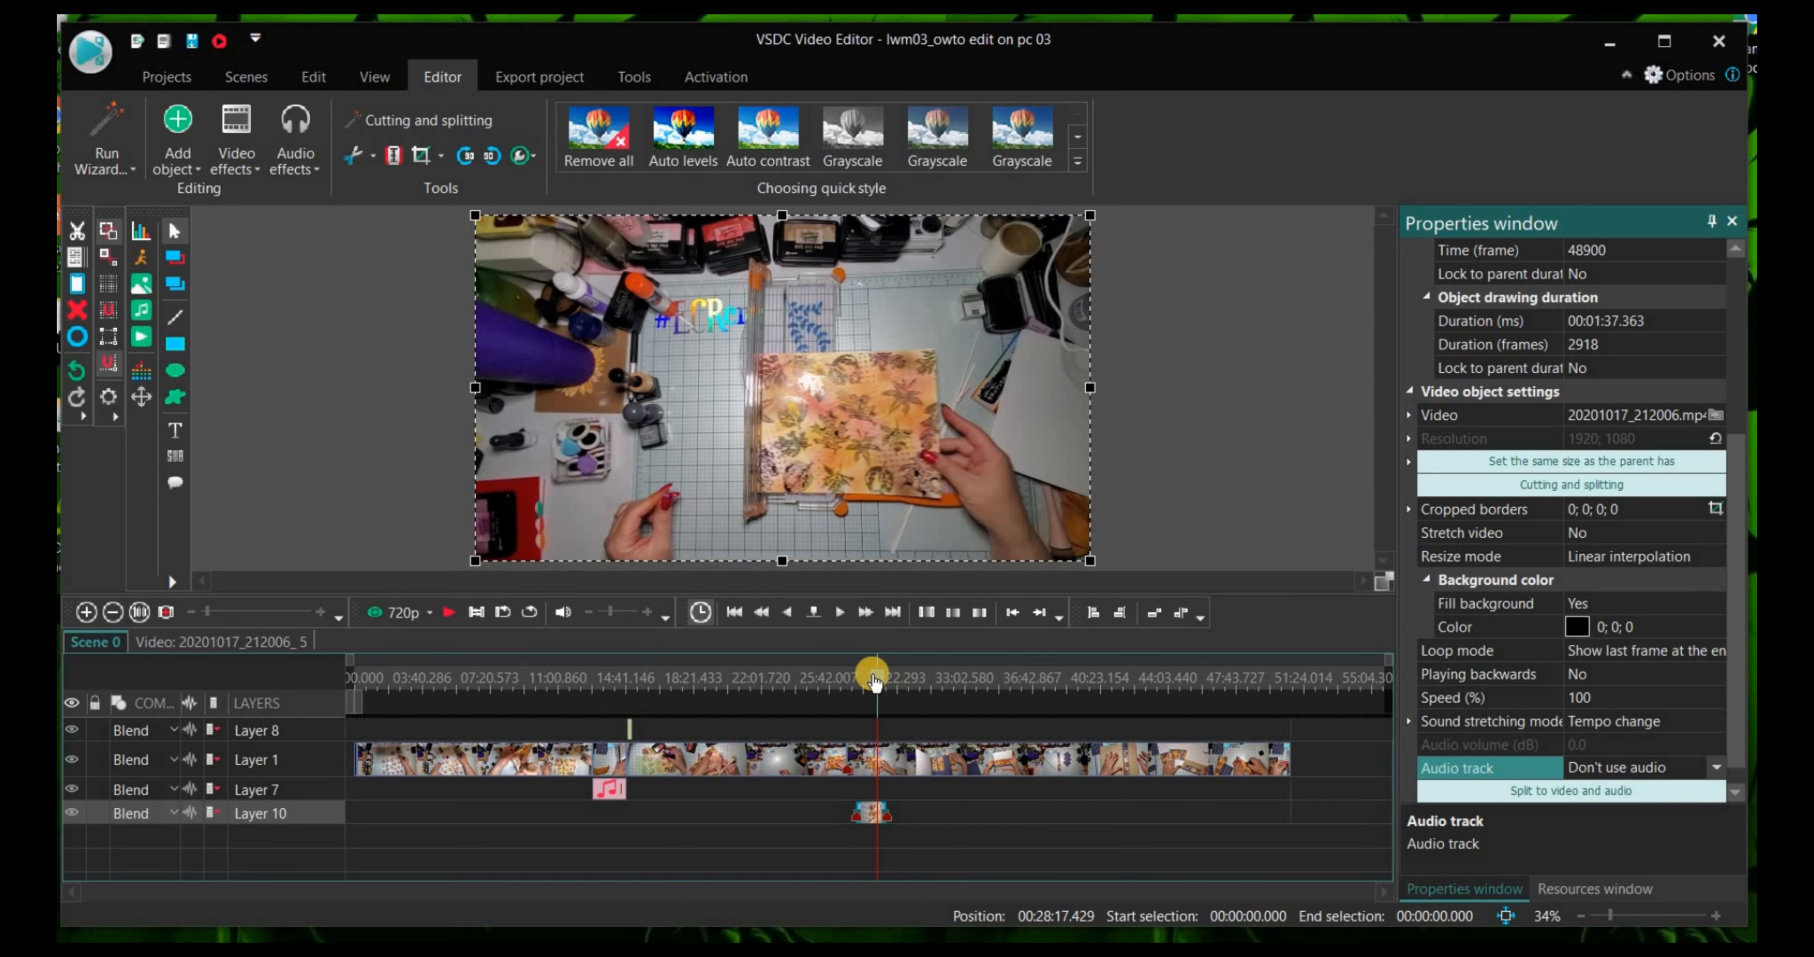
Step: Select the remaining footage and preview the join on Layer 1 from 00:26:26.518 to 00:26:42.467
drag(877, 682, 837, 680)
click(886, 756)
click(886, 758)
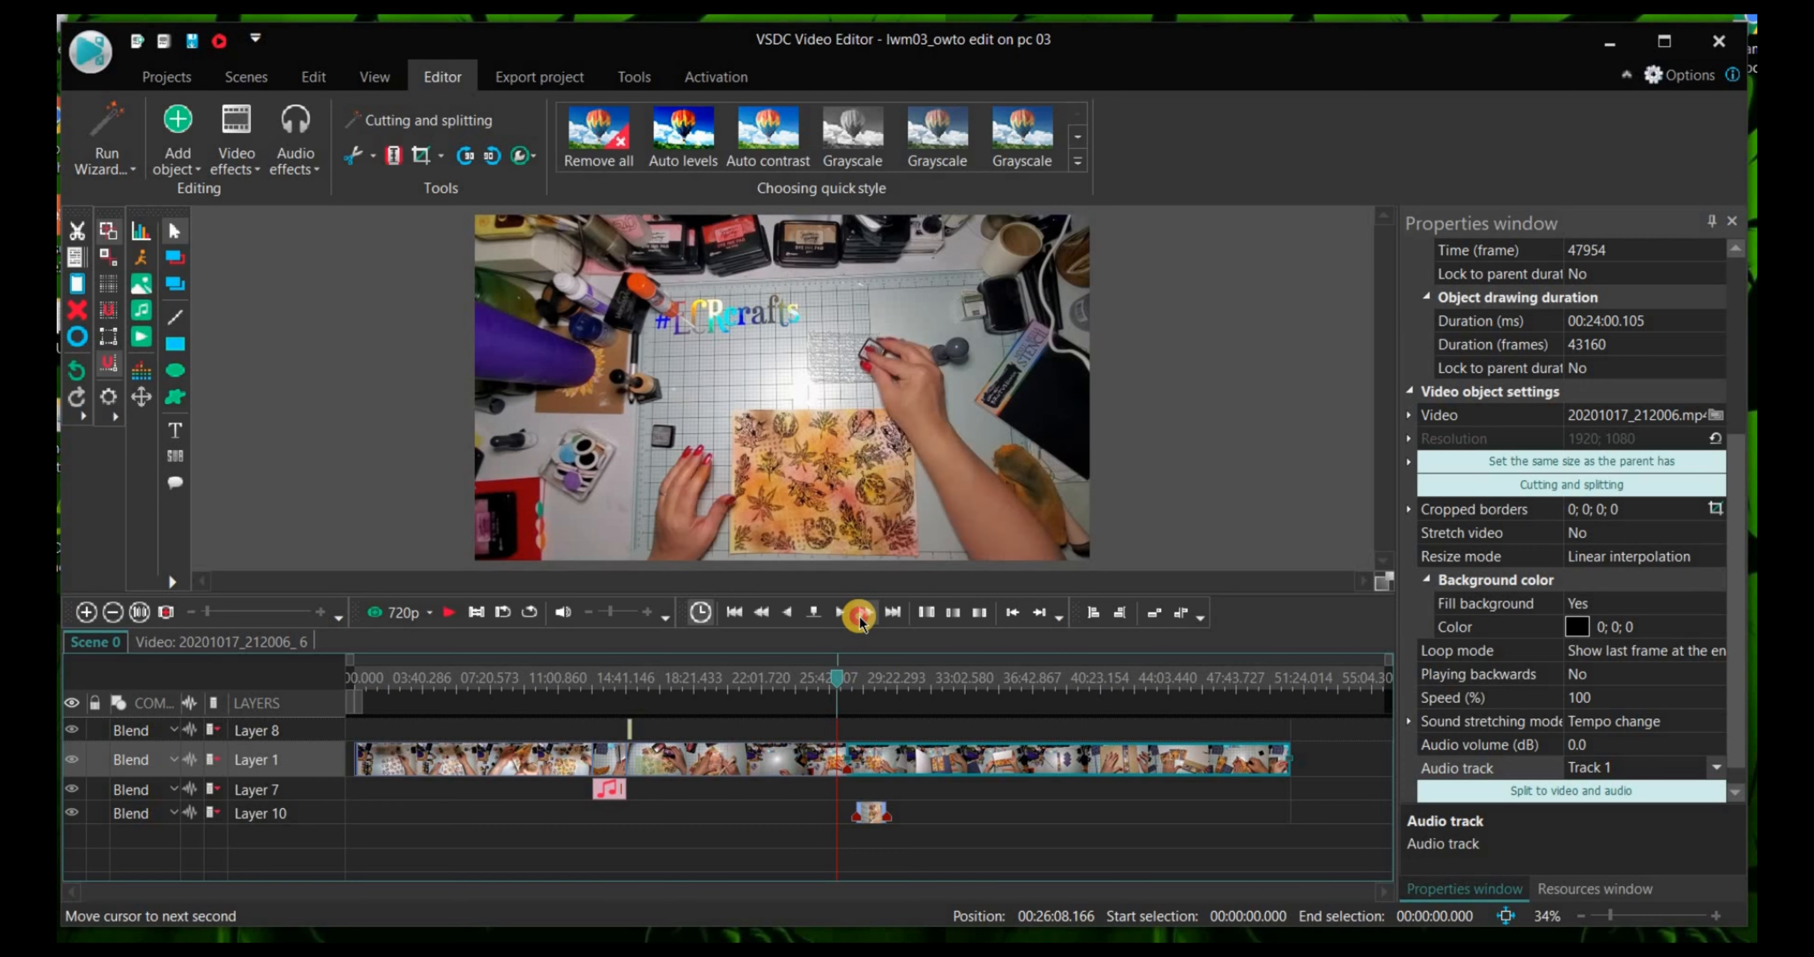
drag(838, 681, 843, 681)
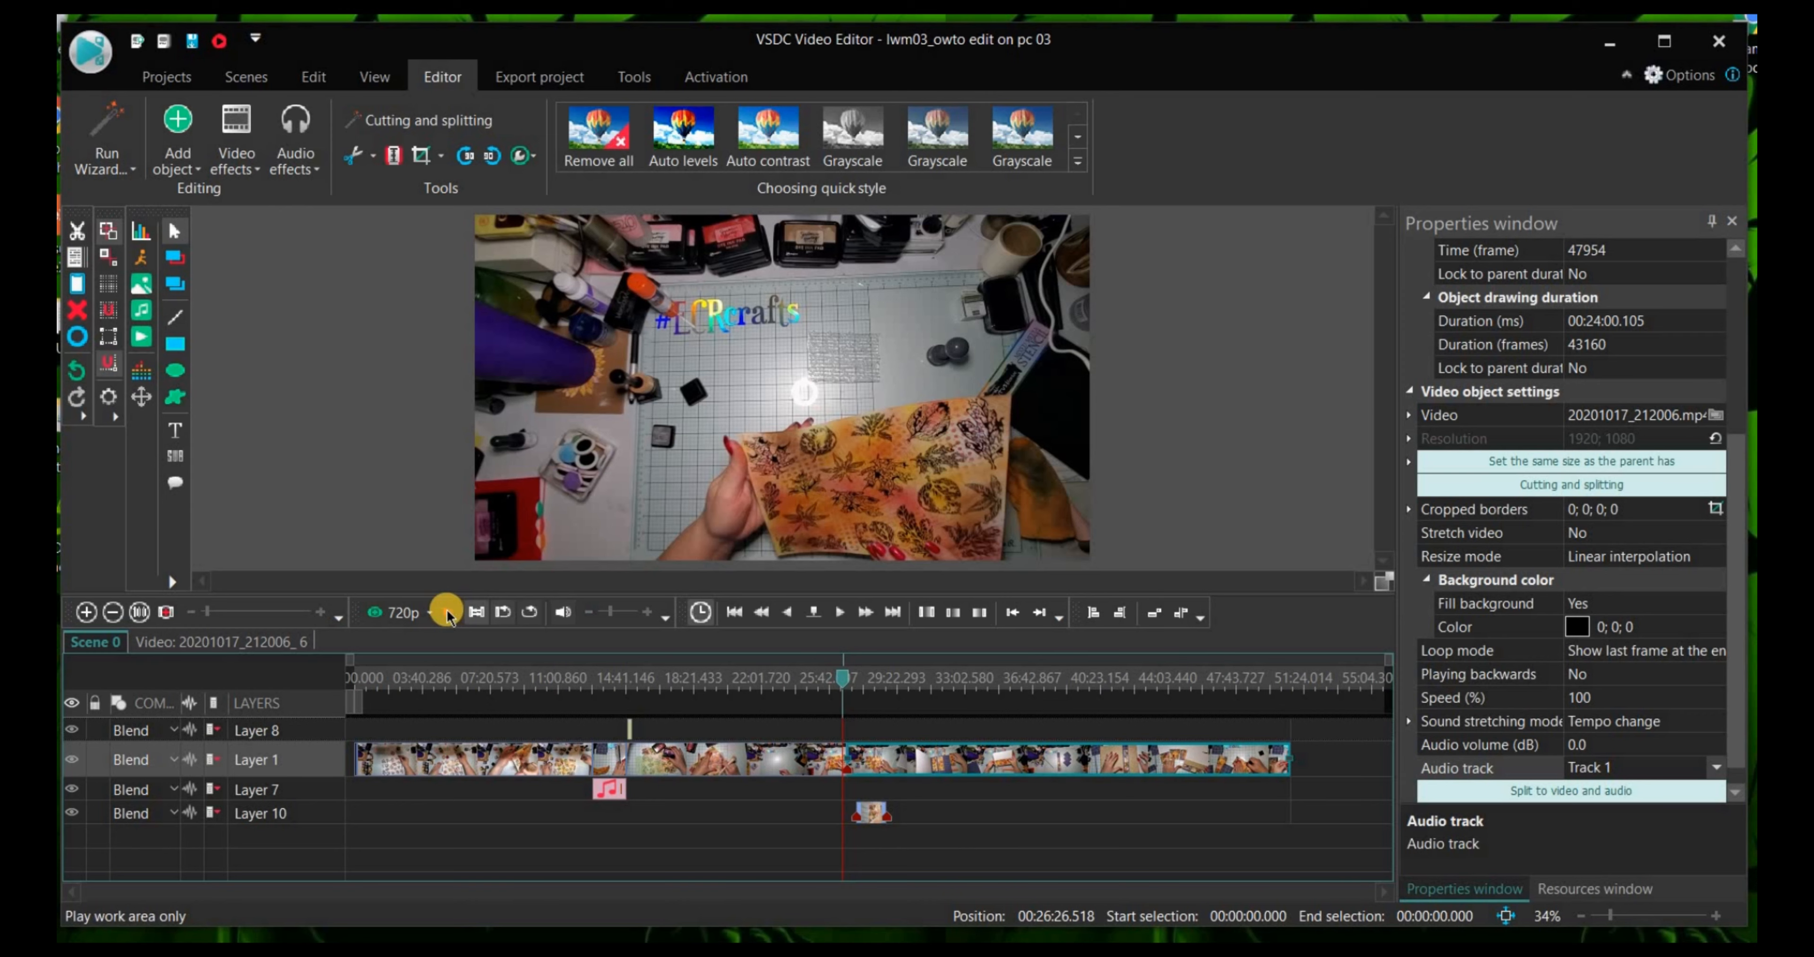
click(443, 613)
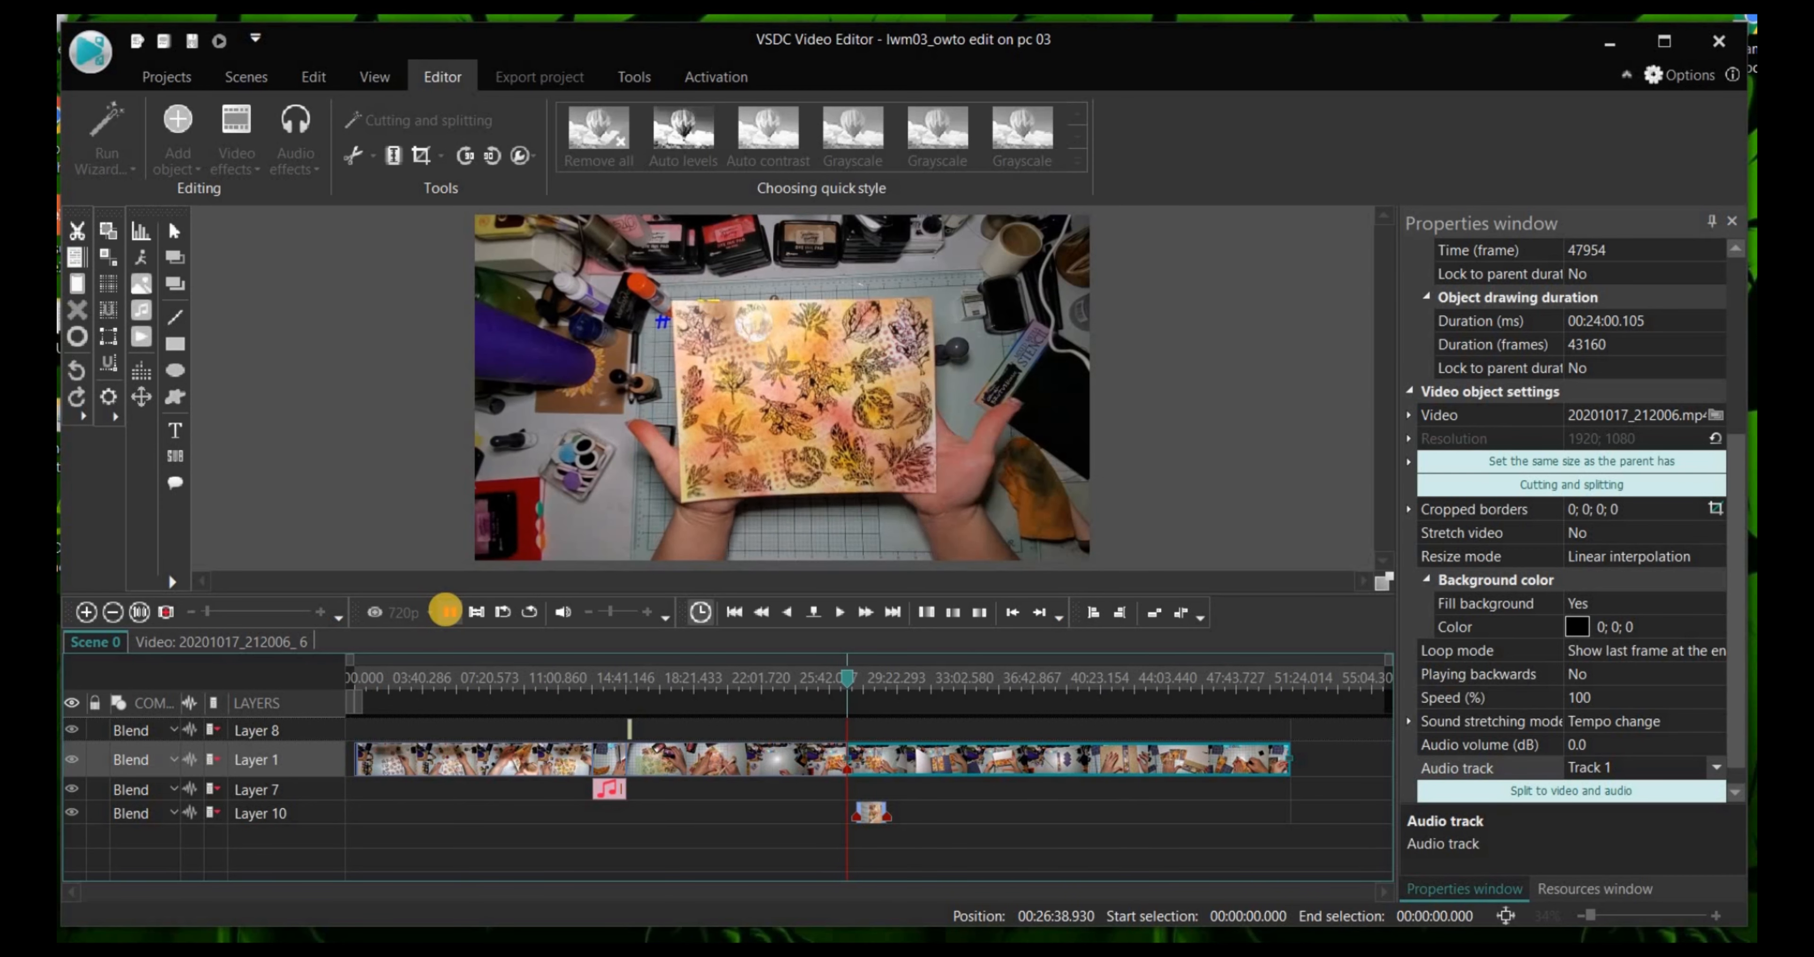
click(446, 614)
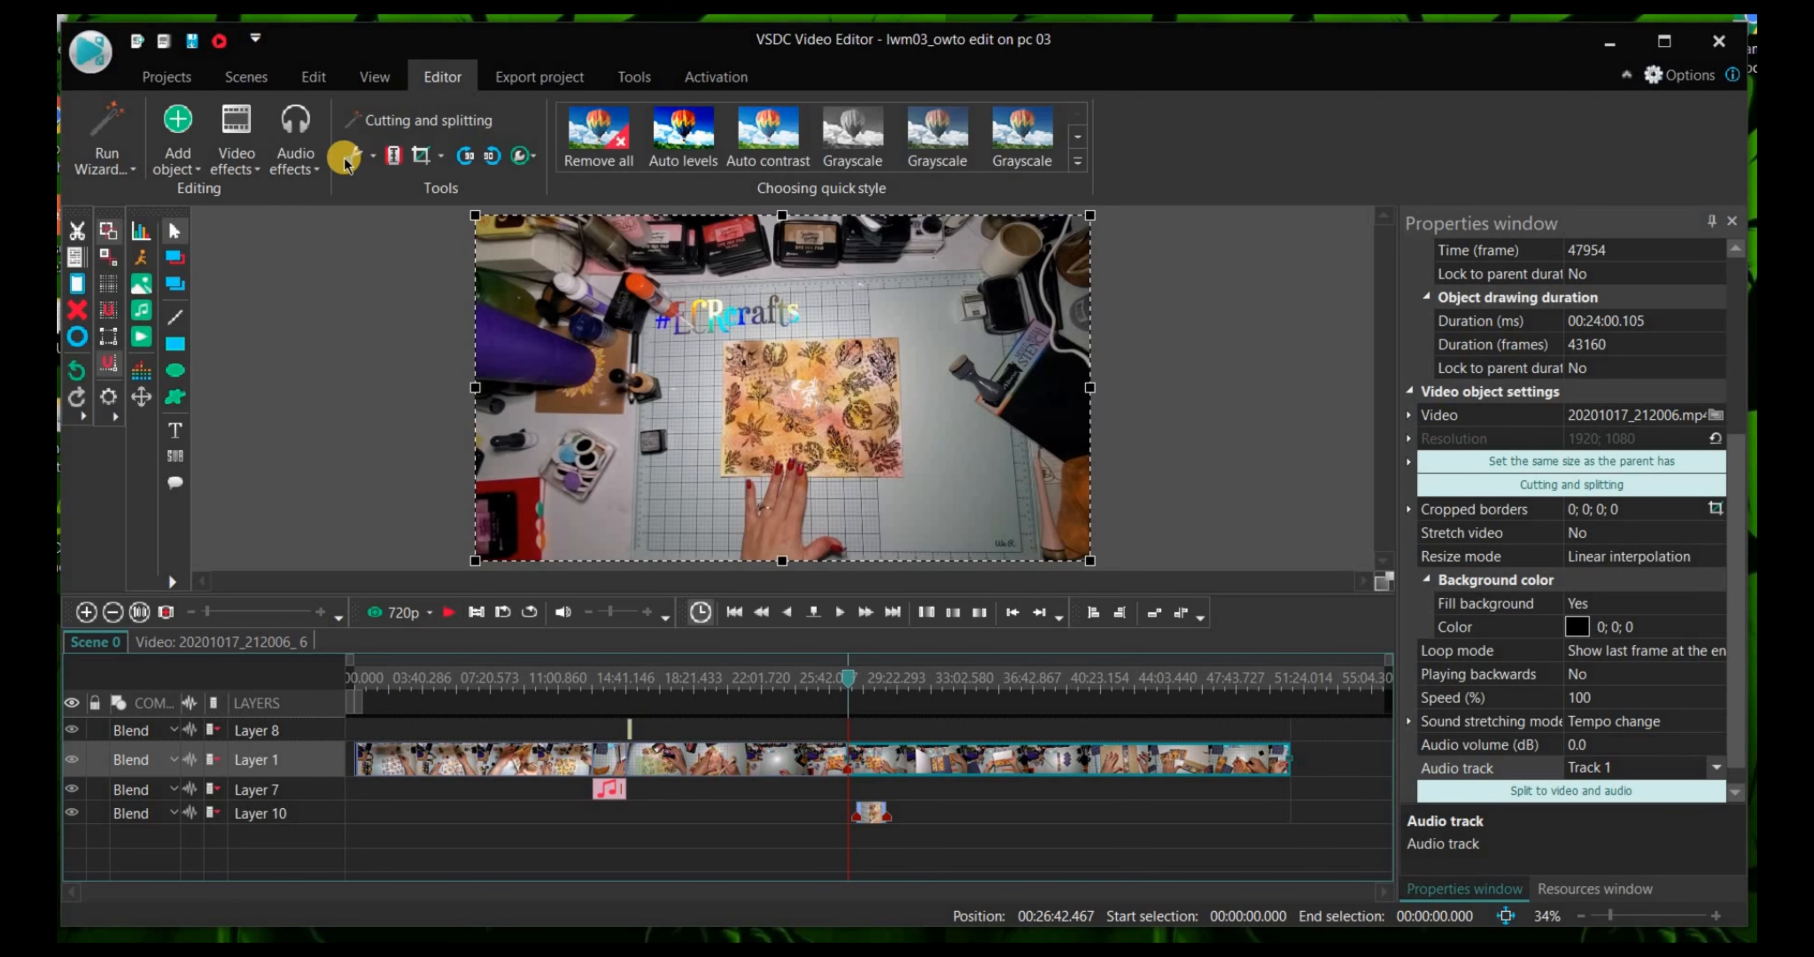
Step: Try moving the short clip back to Layer 1, then undo its relocation, the audio and gap changes, and the second split
click(315, 74)
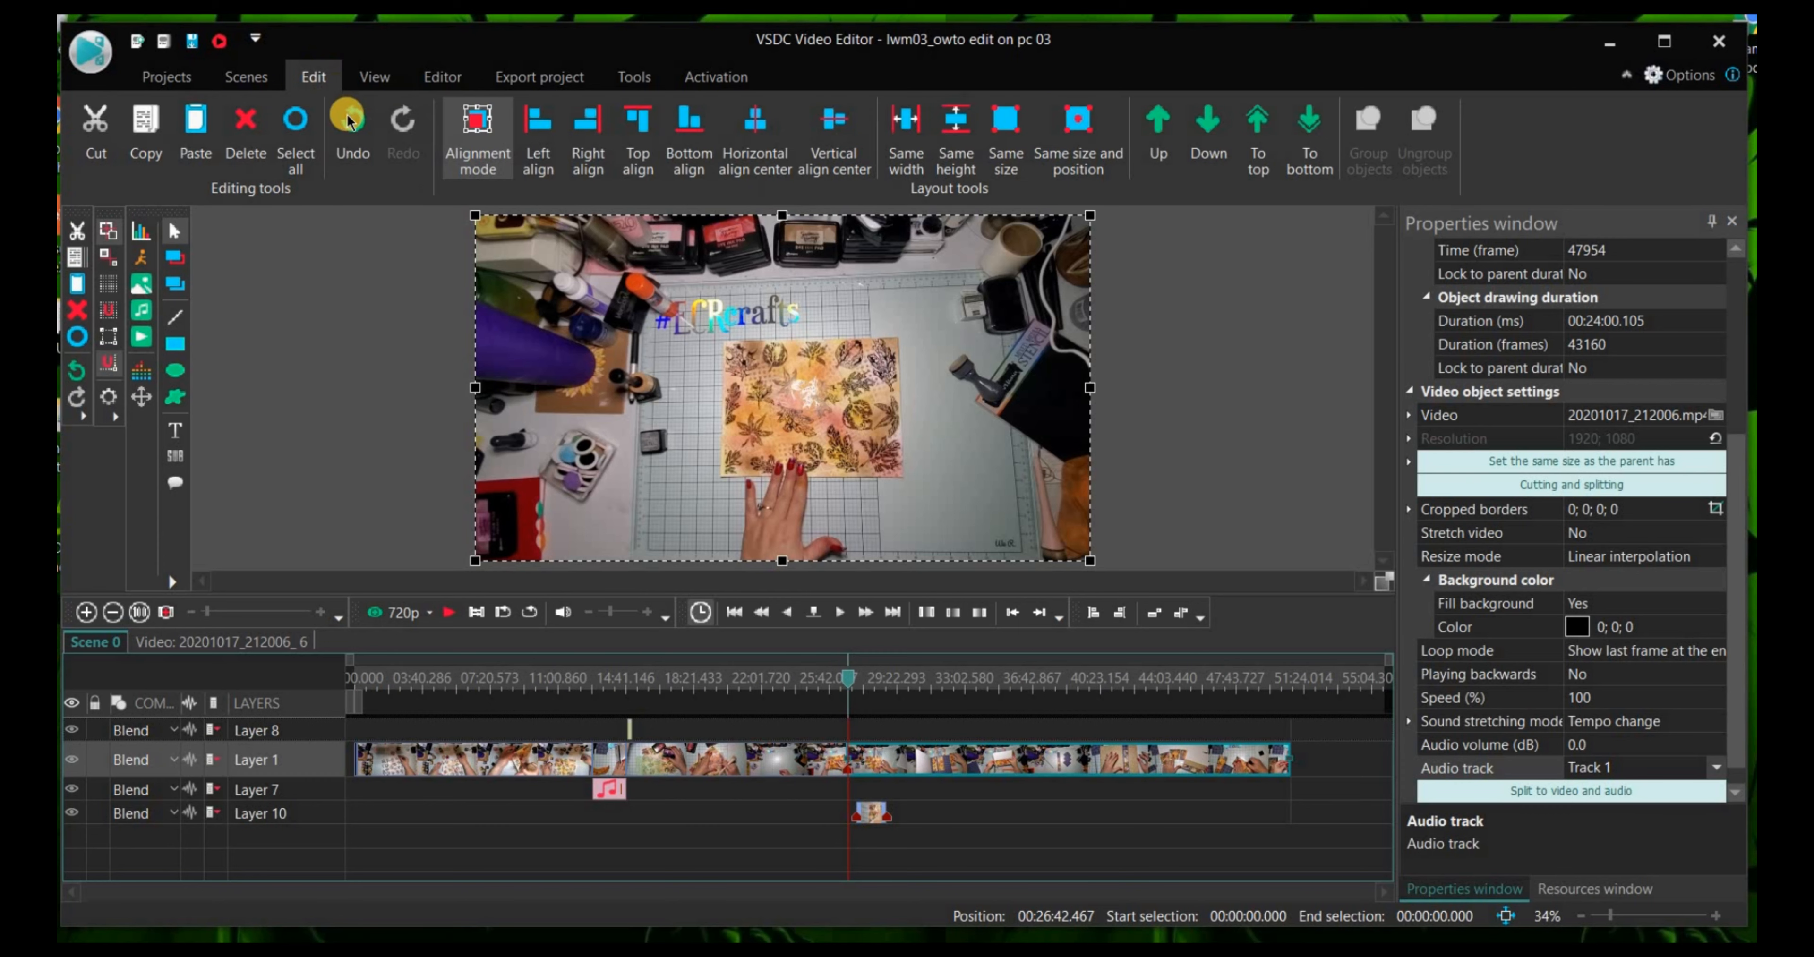
click(347, 121)
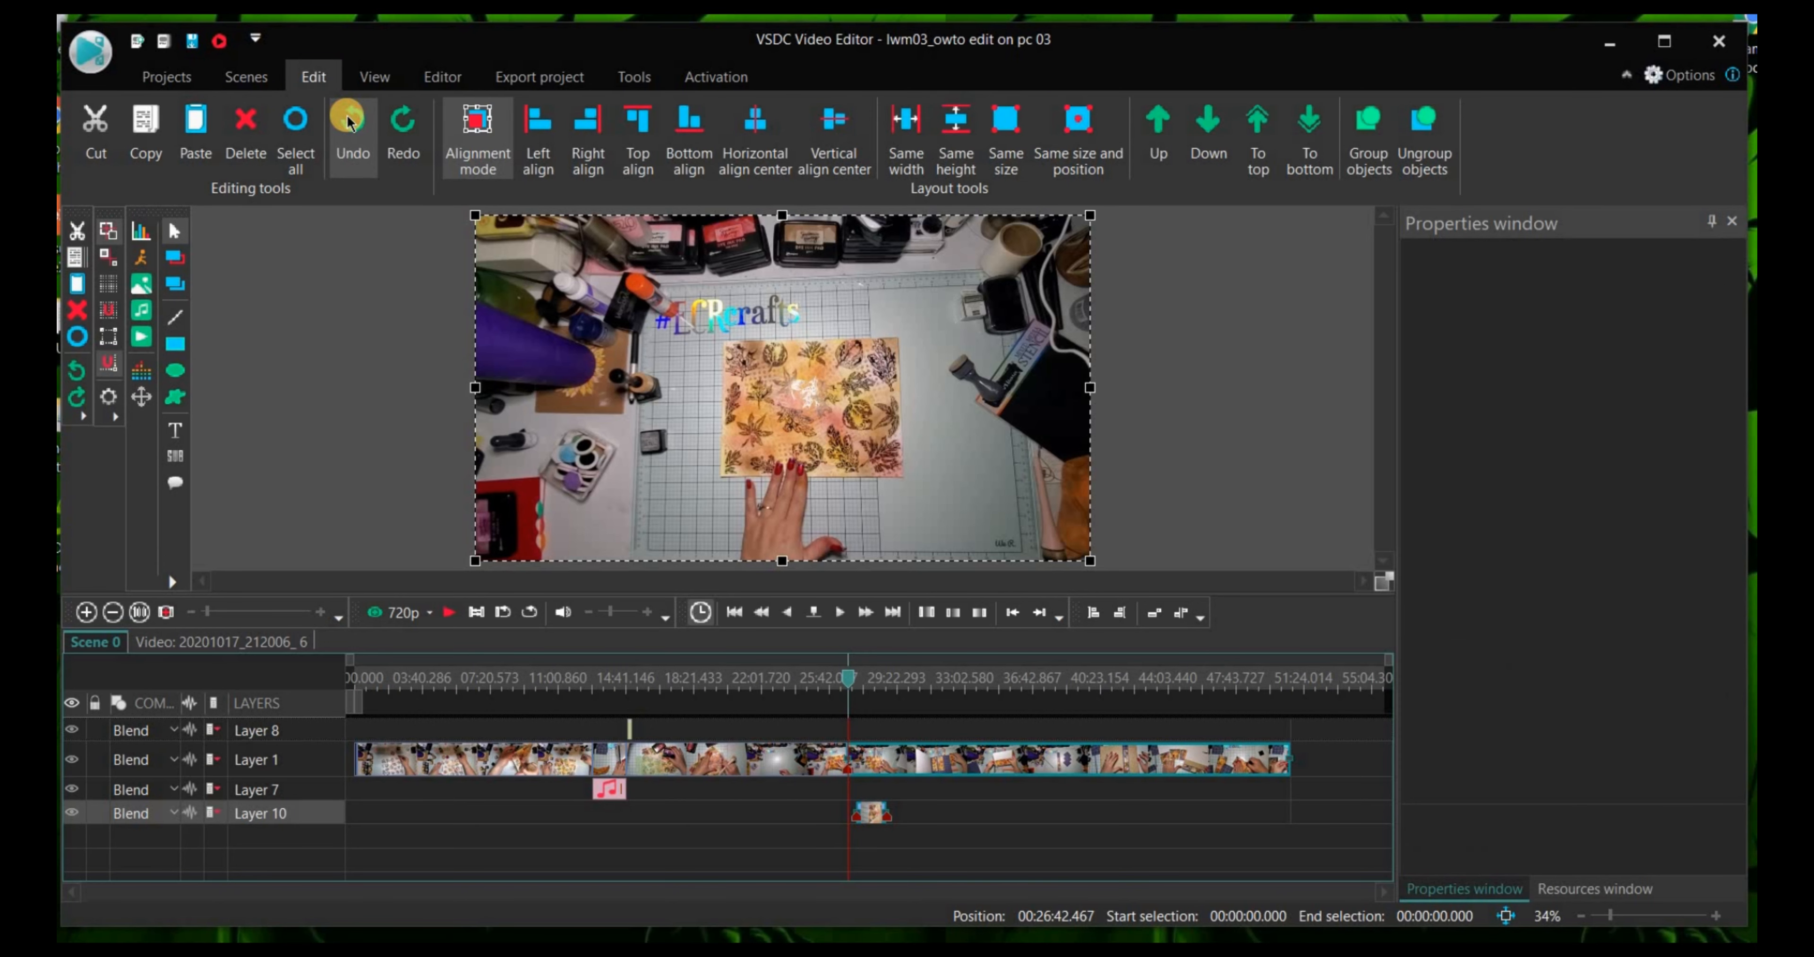
click(348, 121)
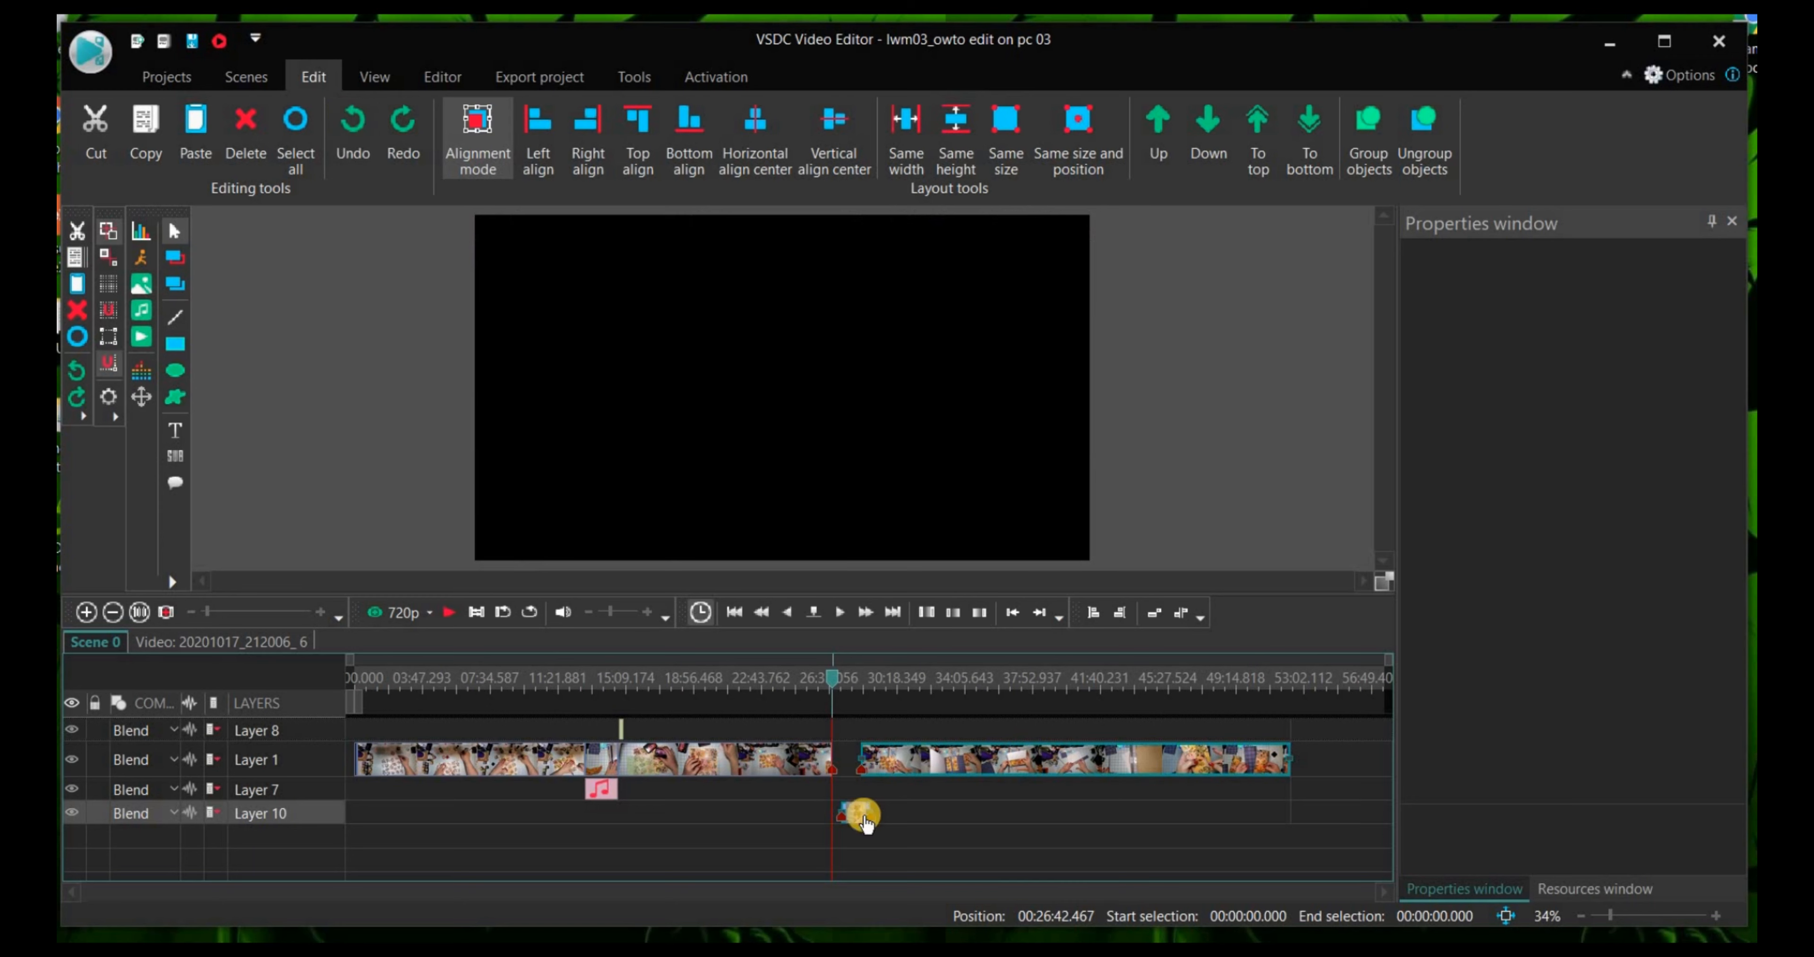
drag(856, 813, 844, 770)
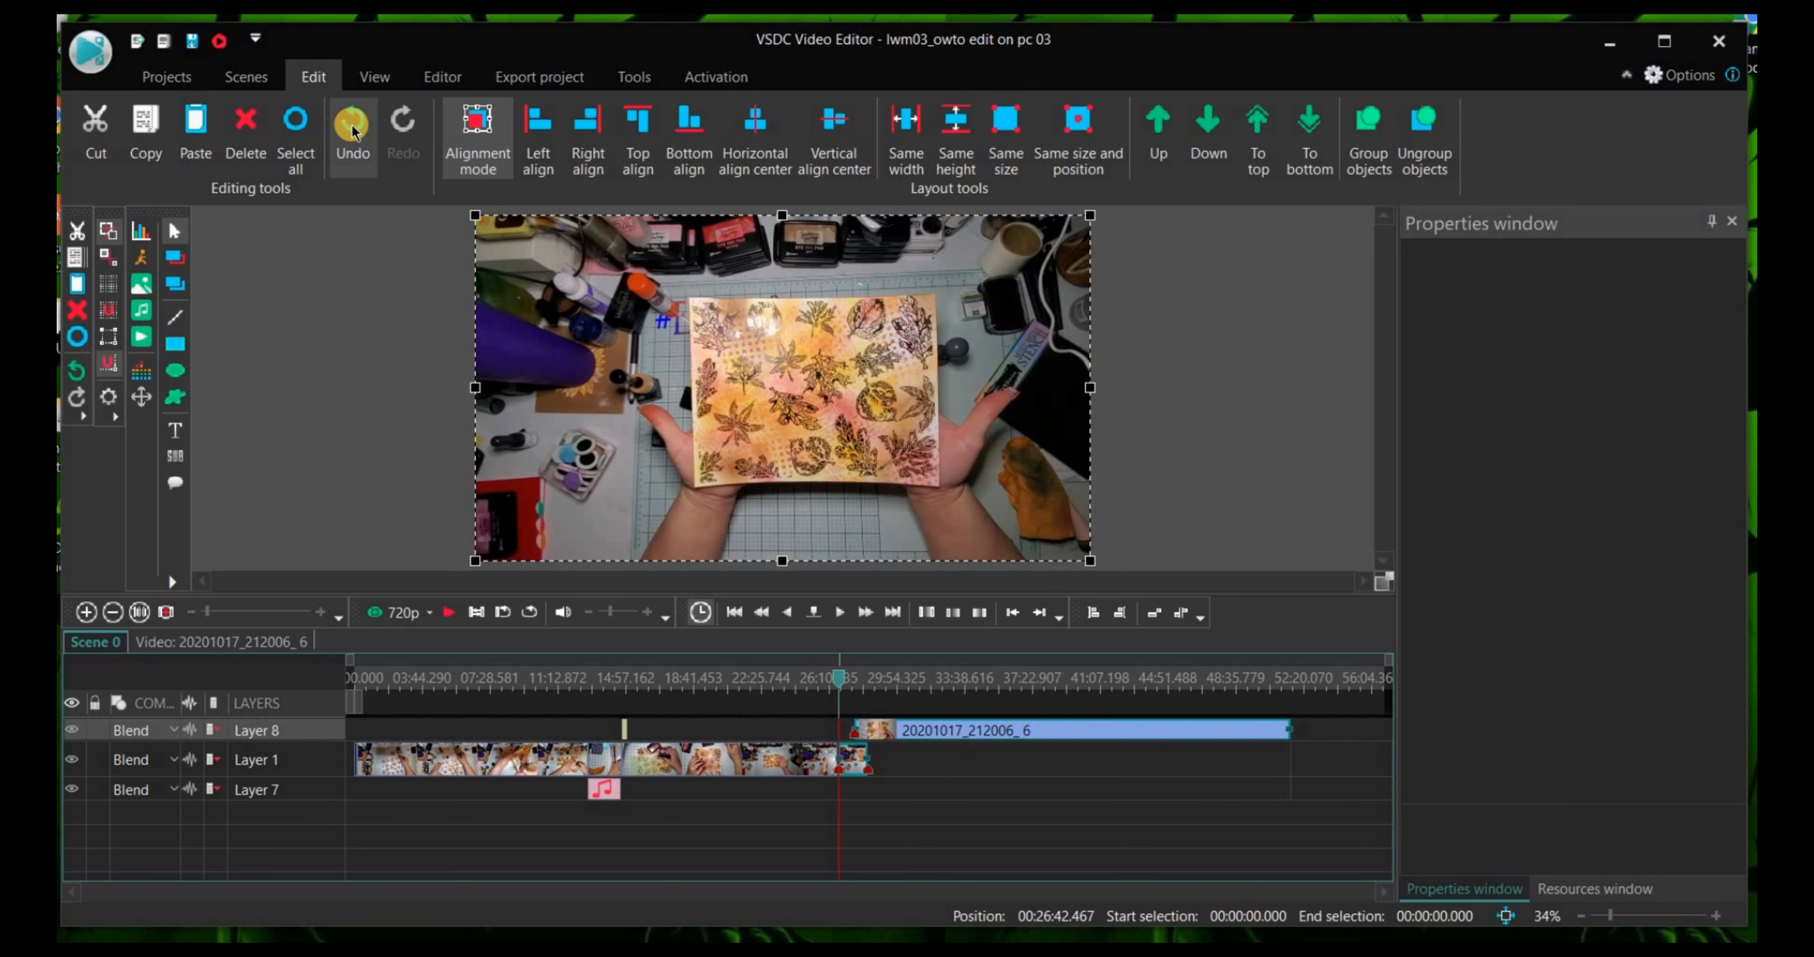
click(351, 124)
click(352, 127)
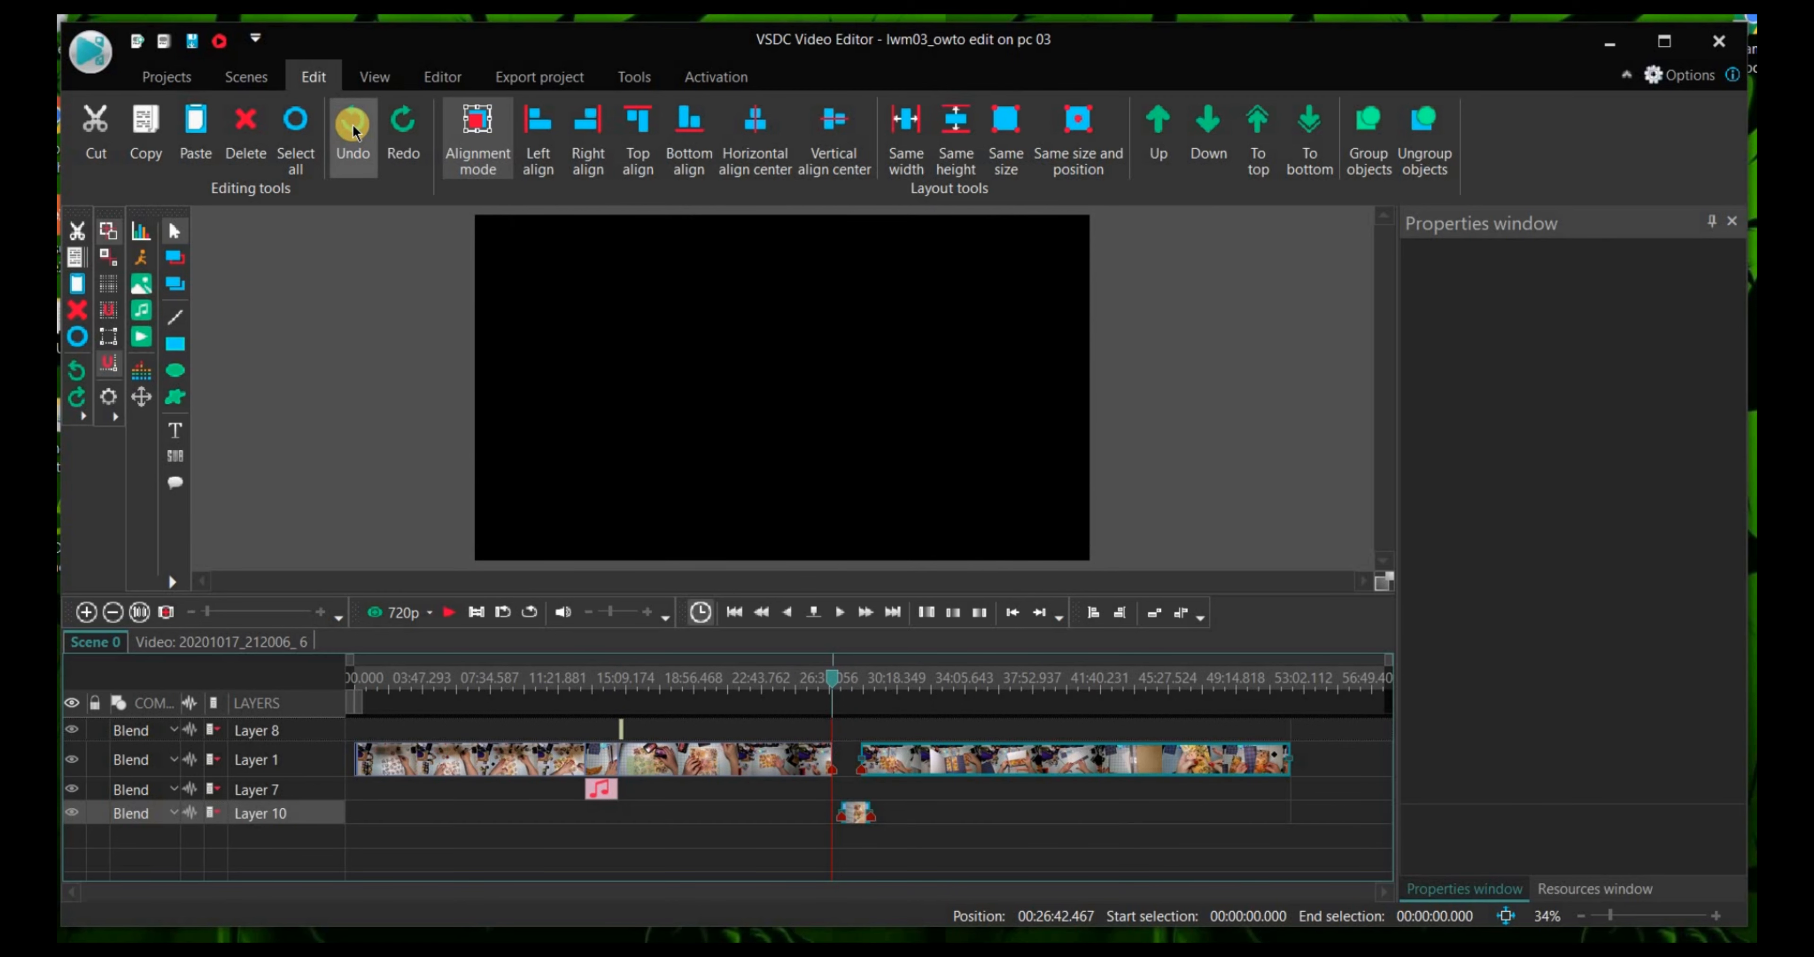
click(353, 131)
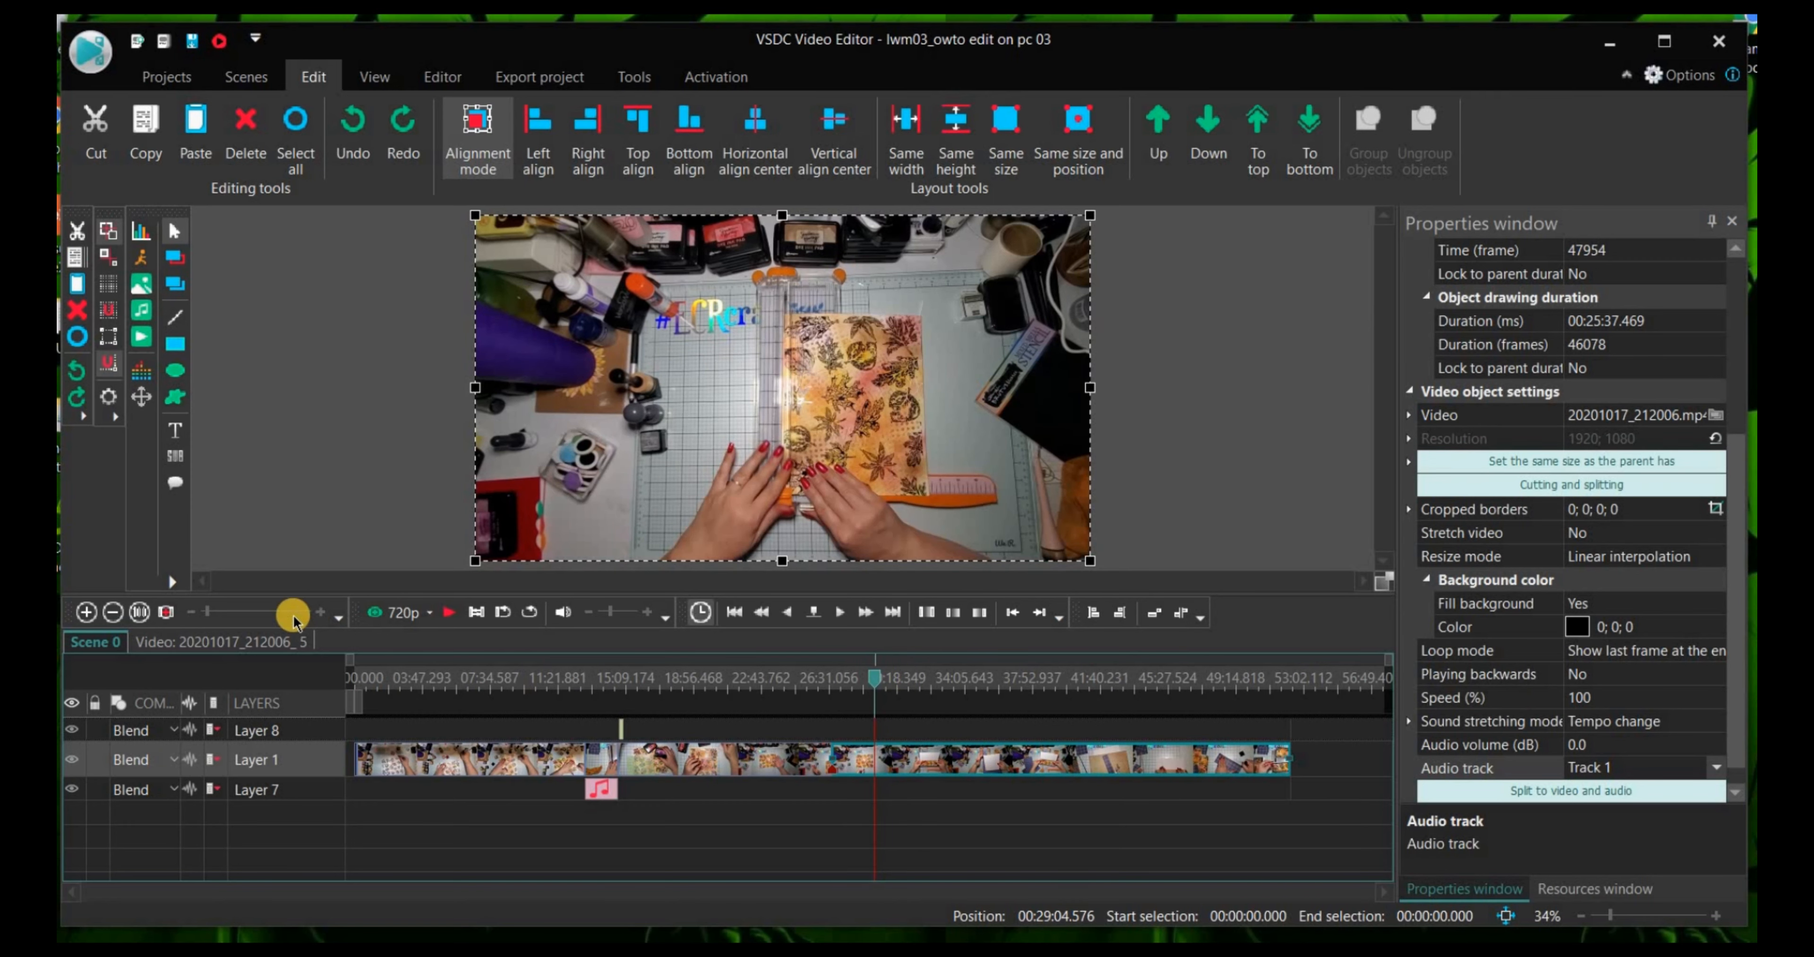
Step: Zoom in on the timeline and preview the footage from 00:28:14.659 to 00:28:21.066 for a cutting point
click(253, 615)
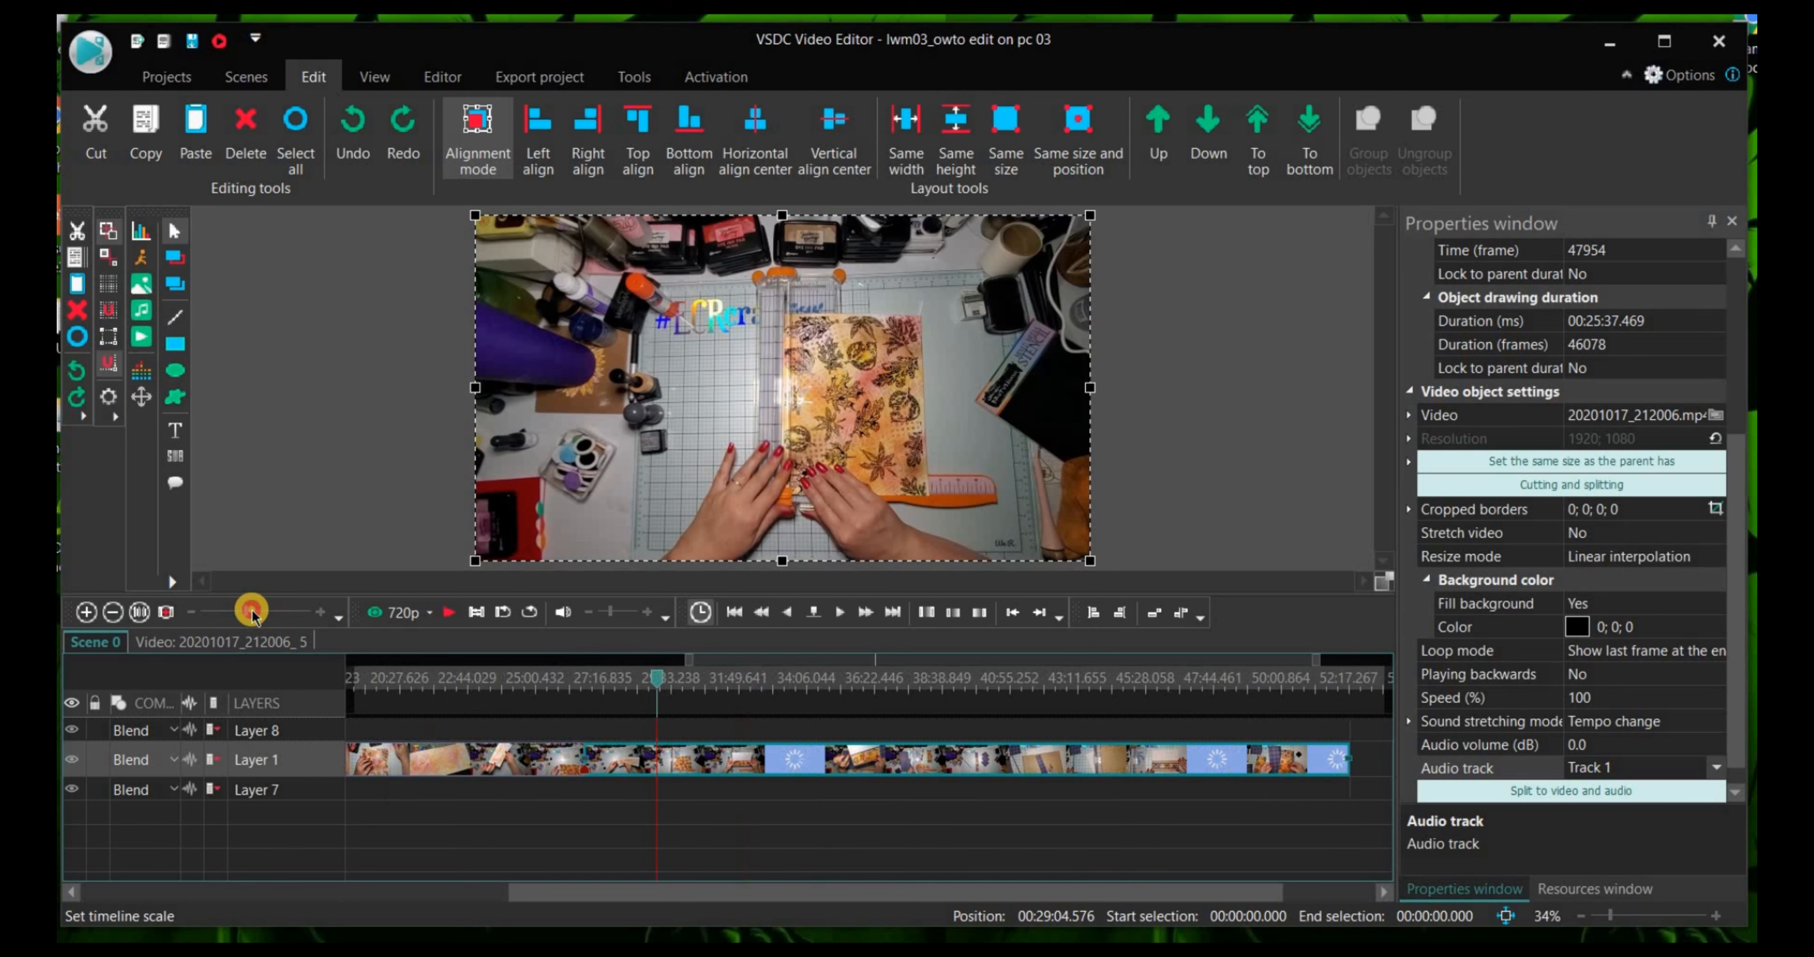
drag(253, 614, 279, 615)
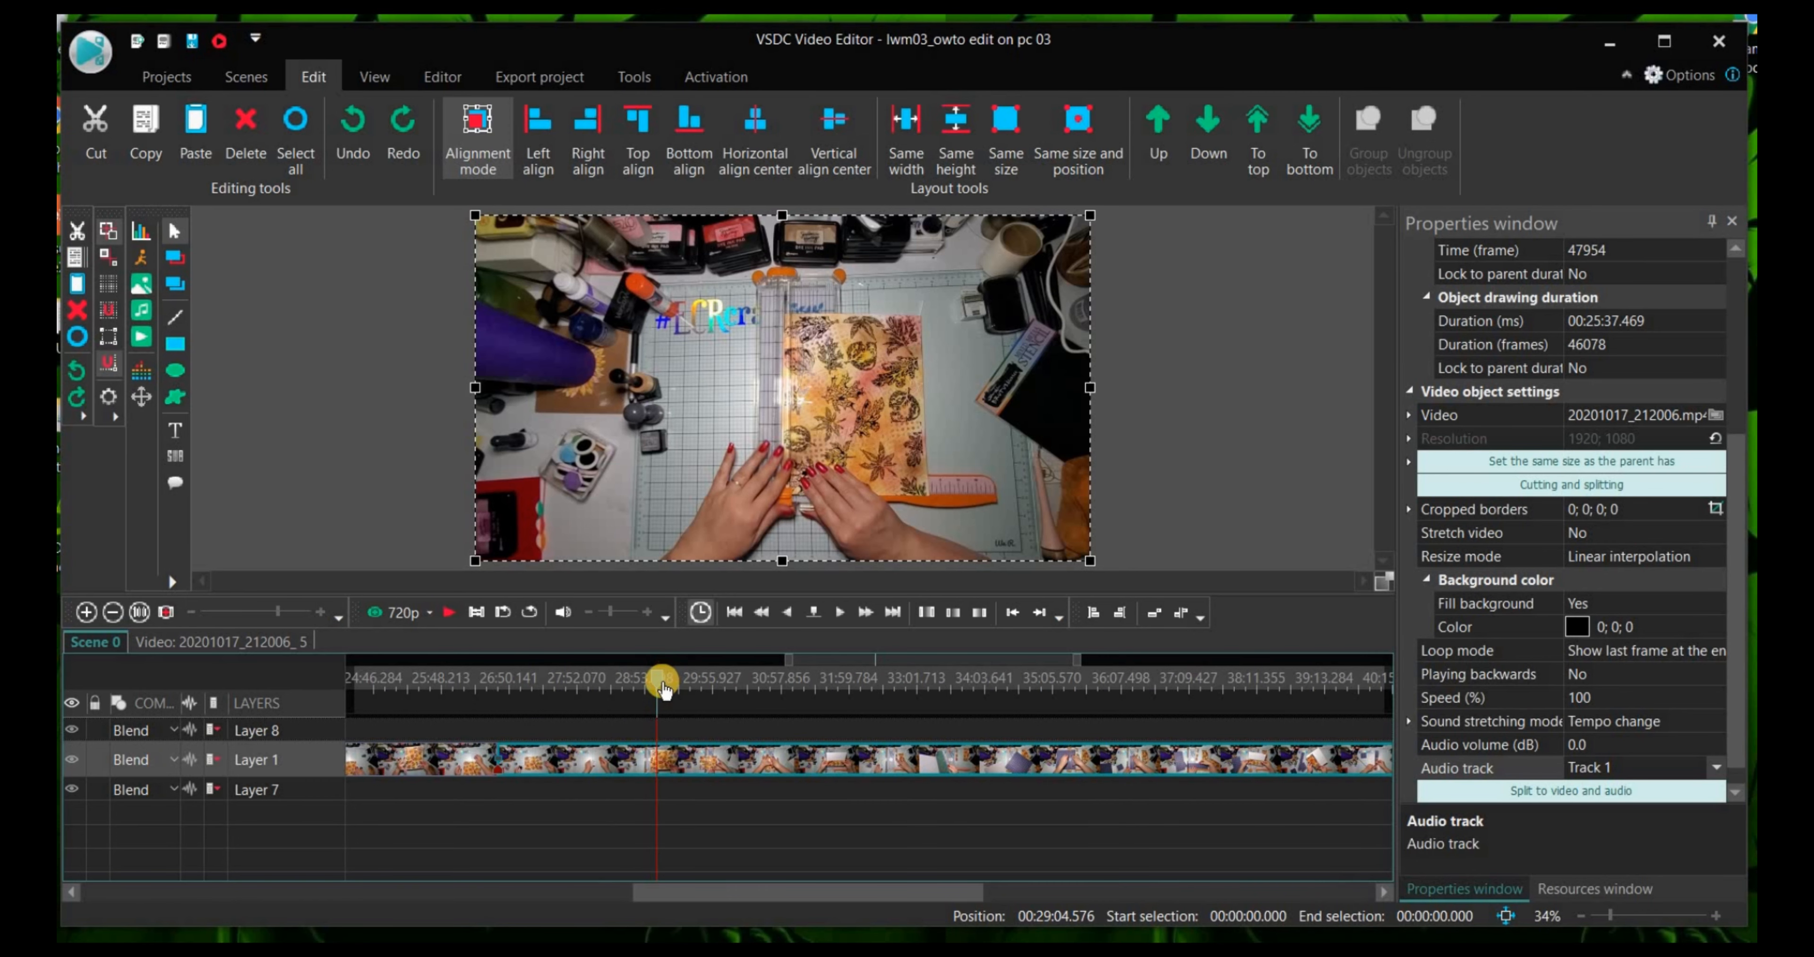
drag(646, 689, 599, 686)
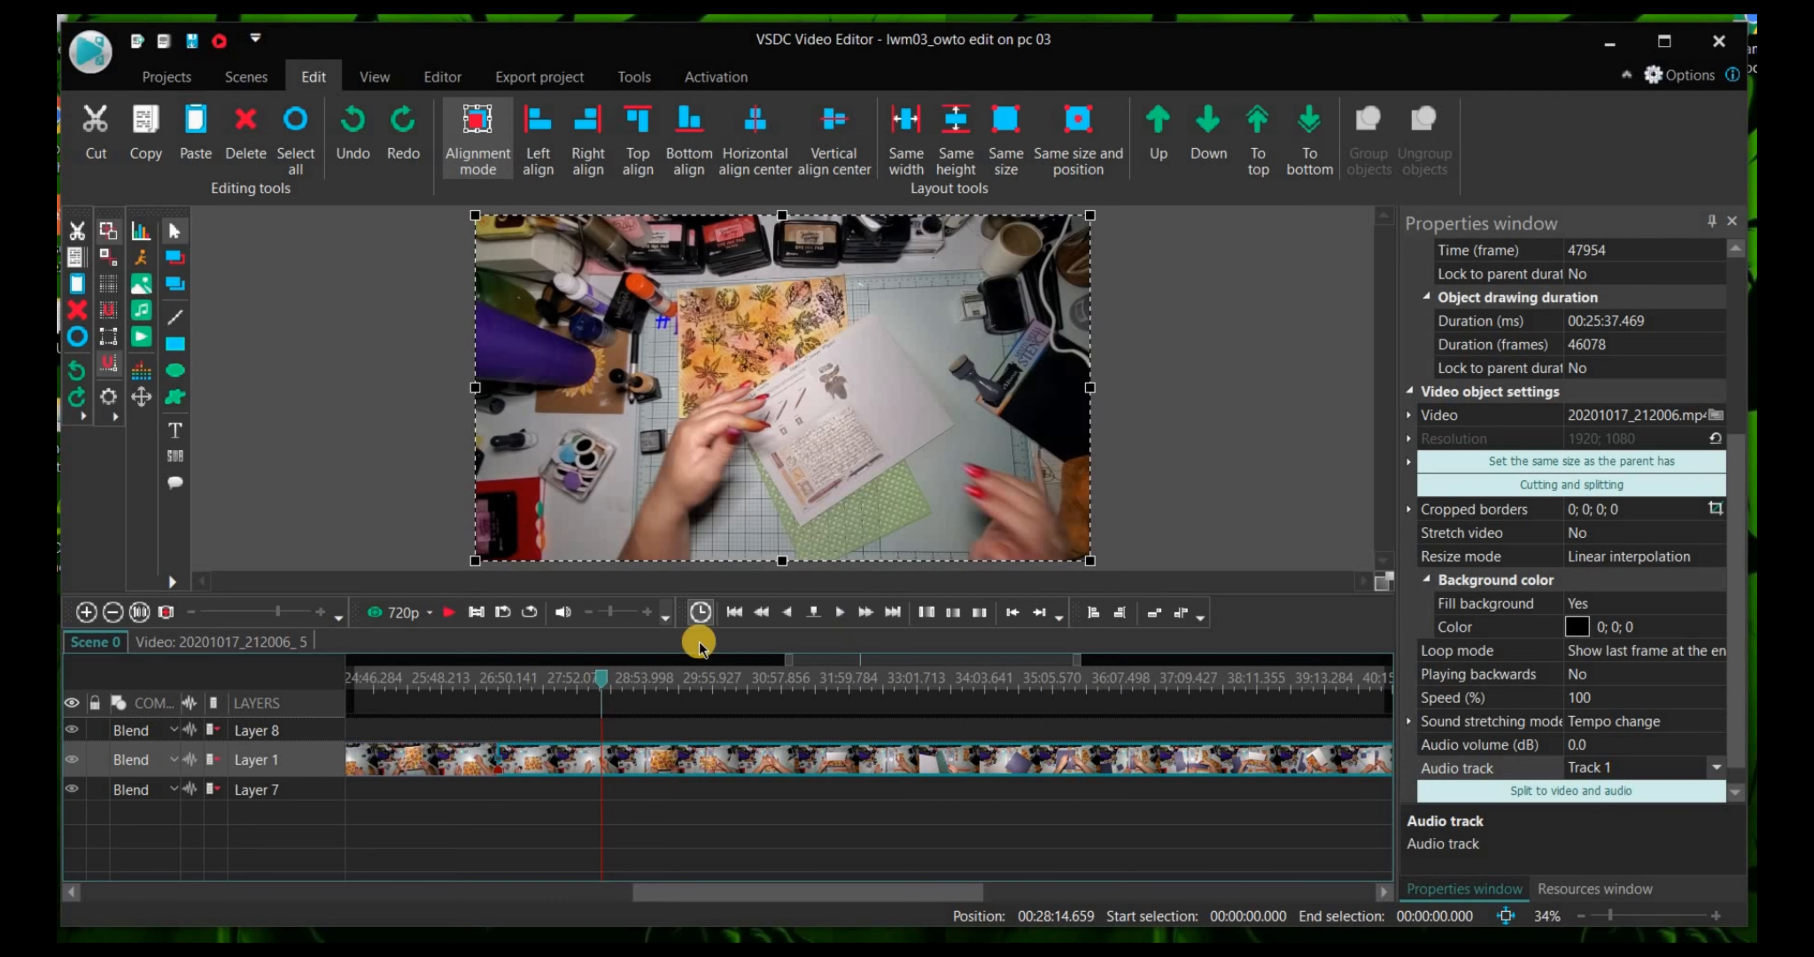
click(446, 612)
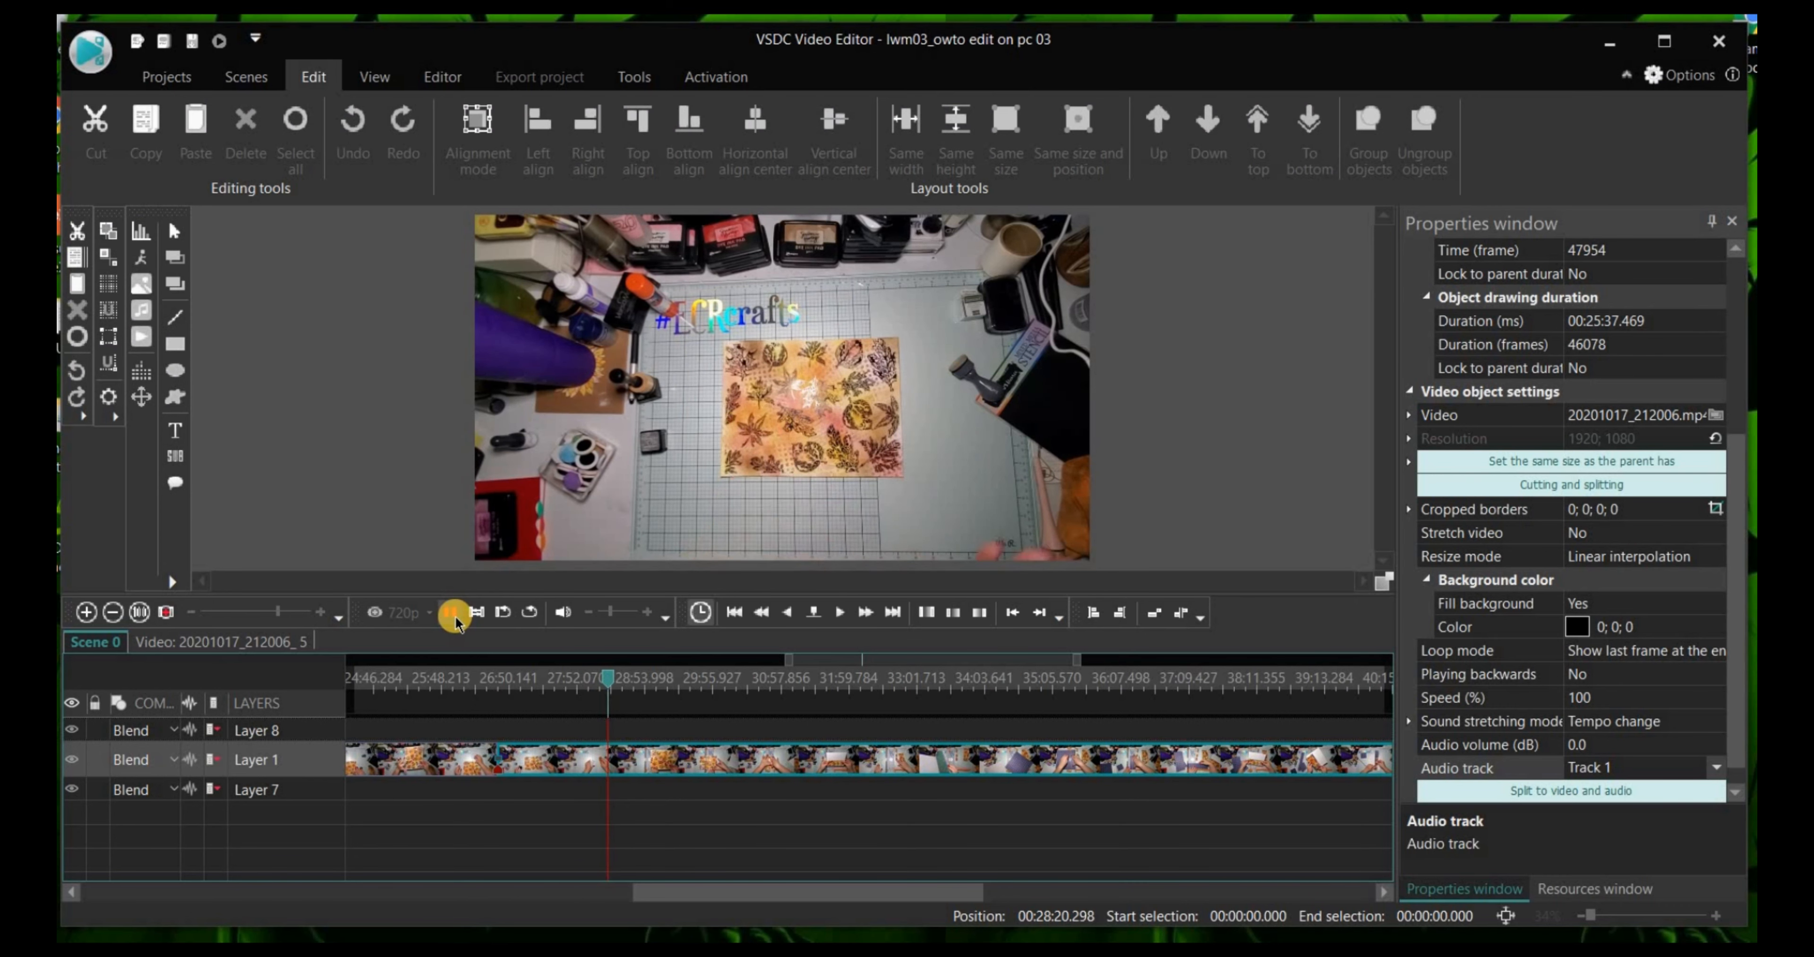
click(454, 612)
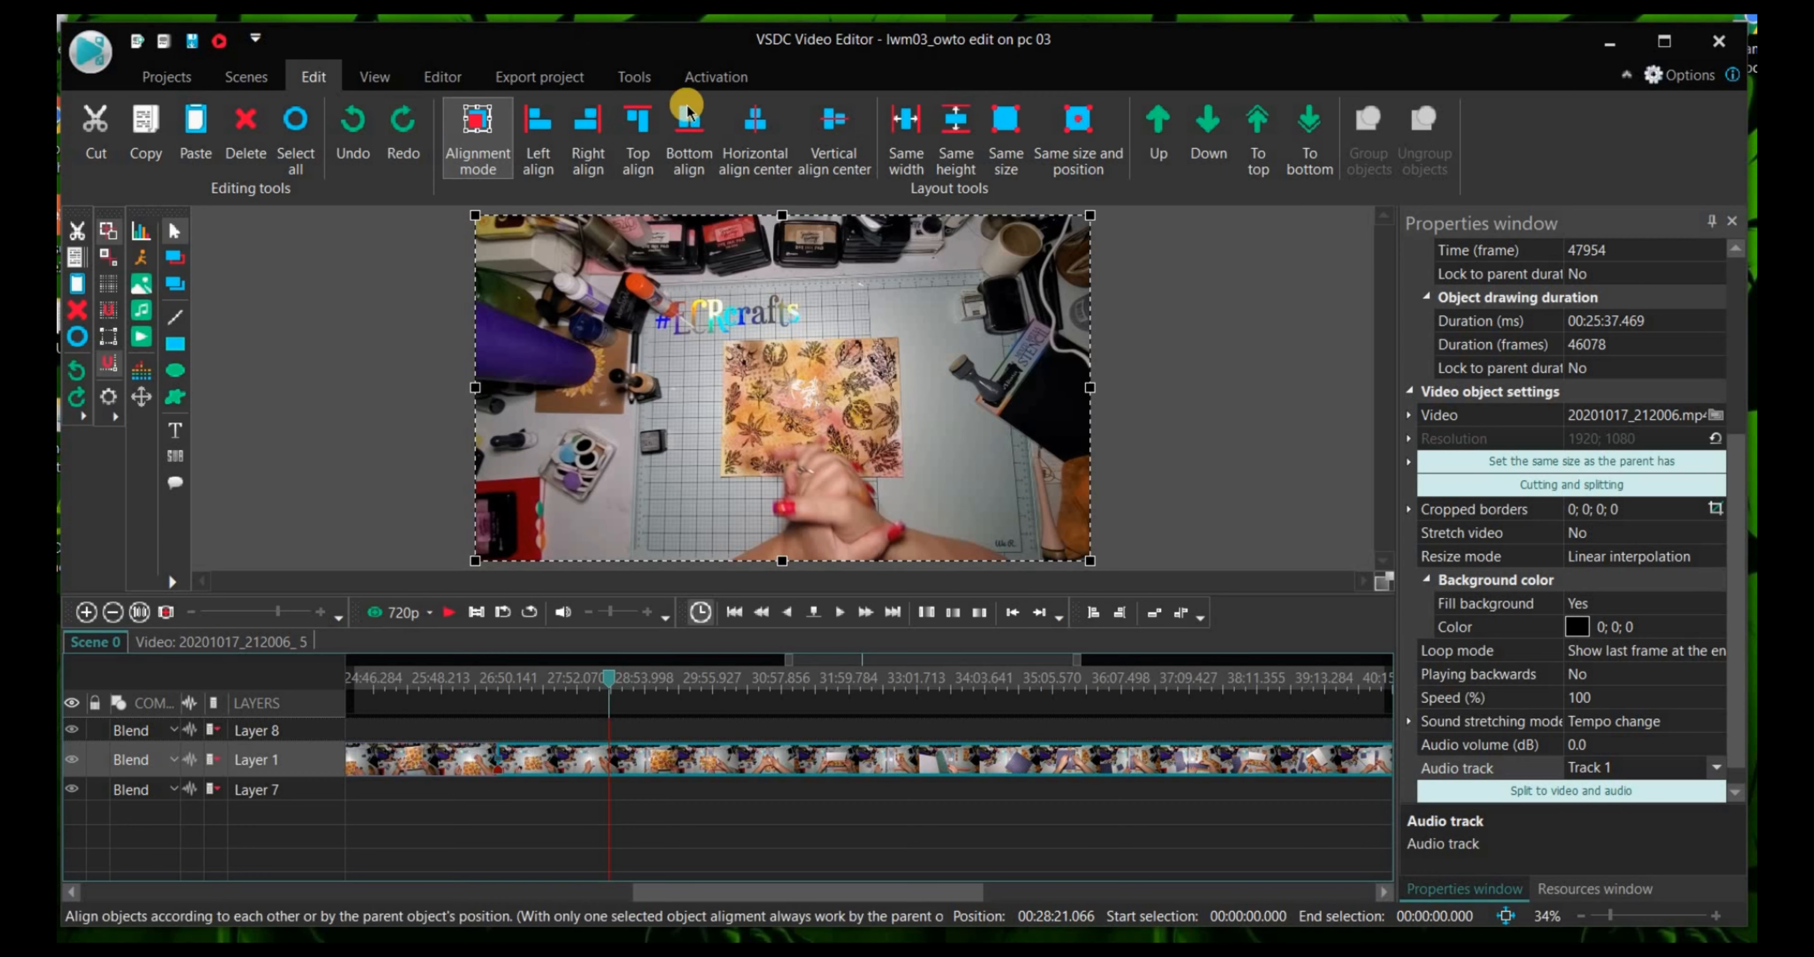
Step: Split the selected Layer 1 footage at 00:28:21.066 and move the short section before the cut down to Layer 7
click(439, 79)
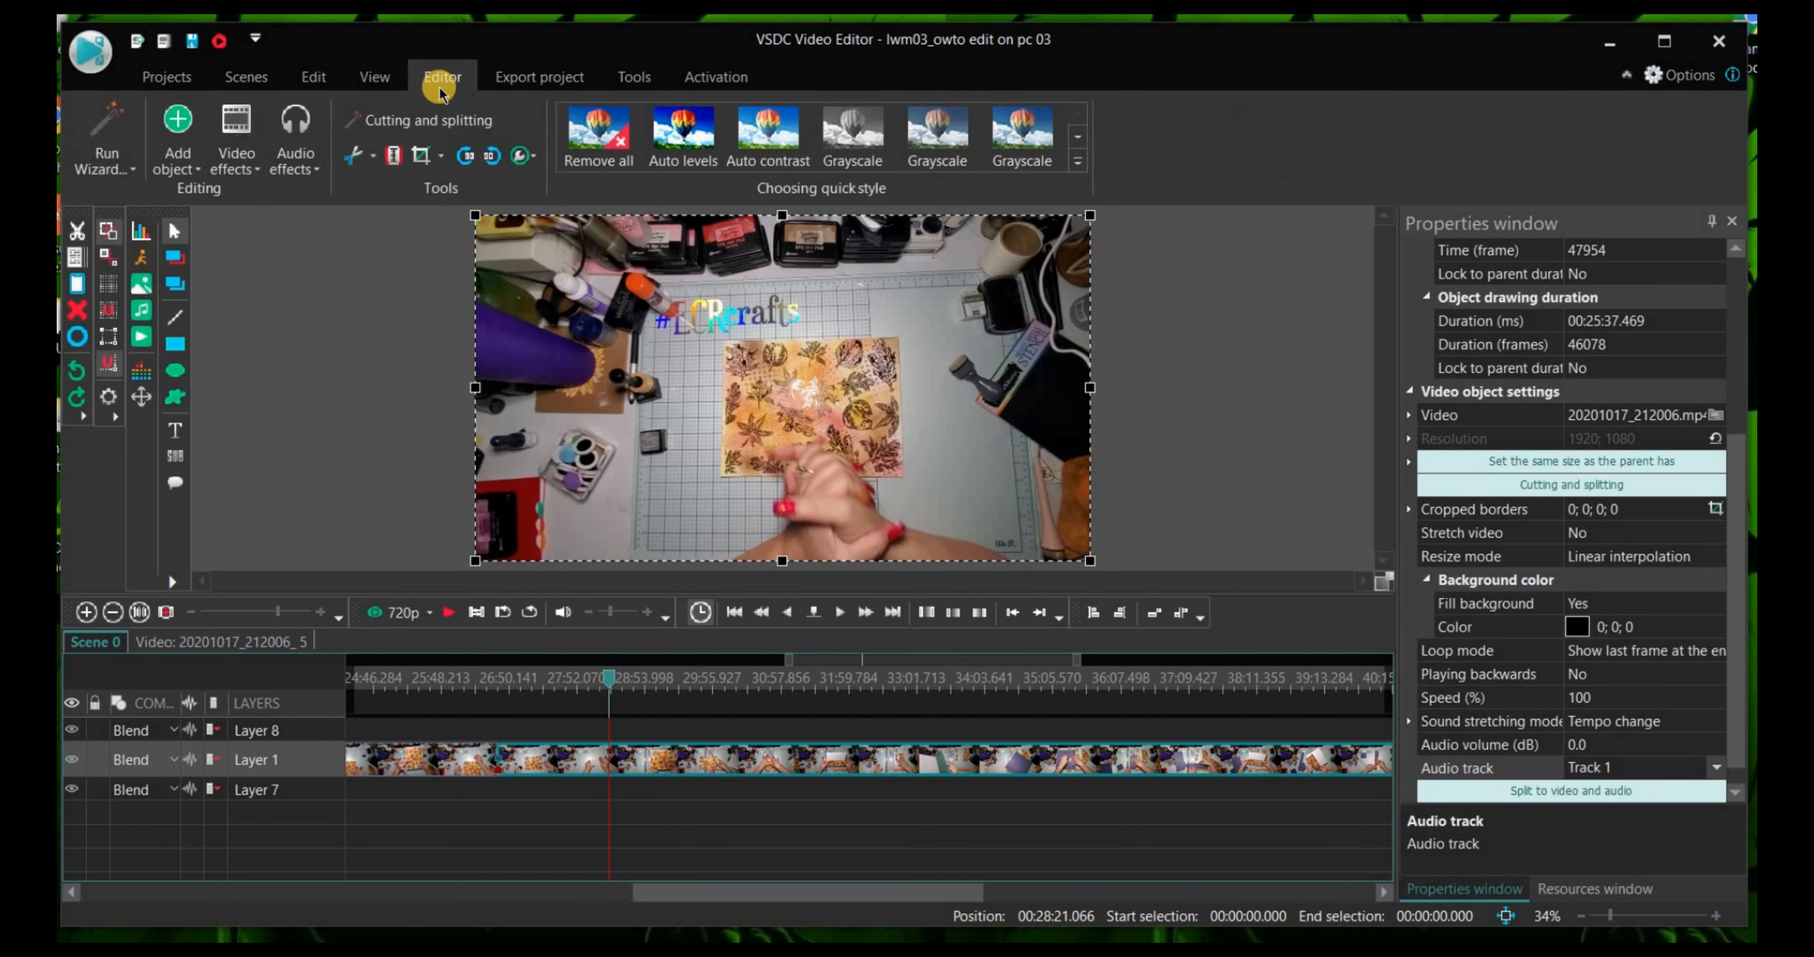
click(396, 165)
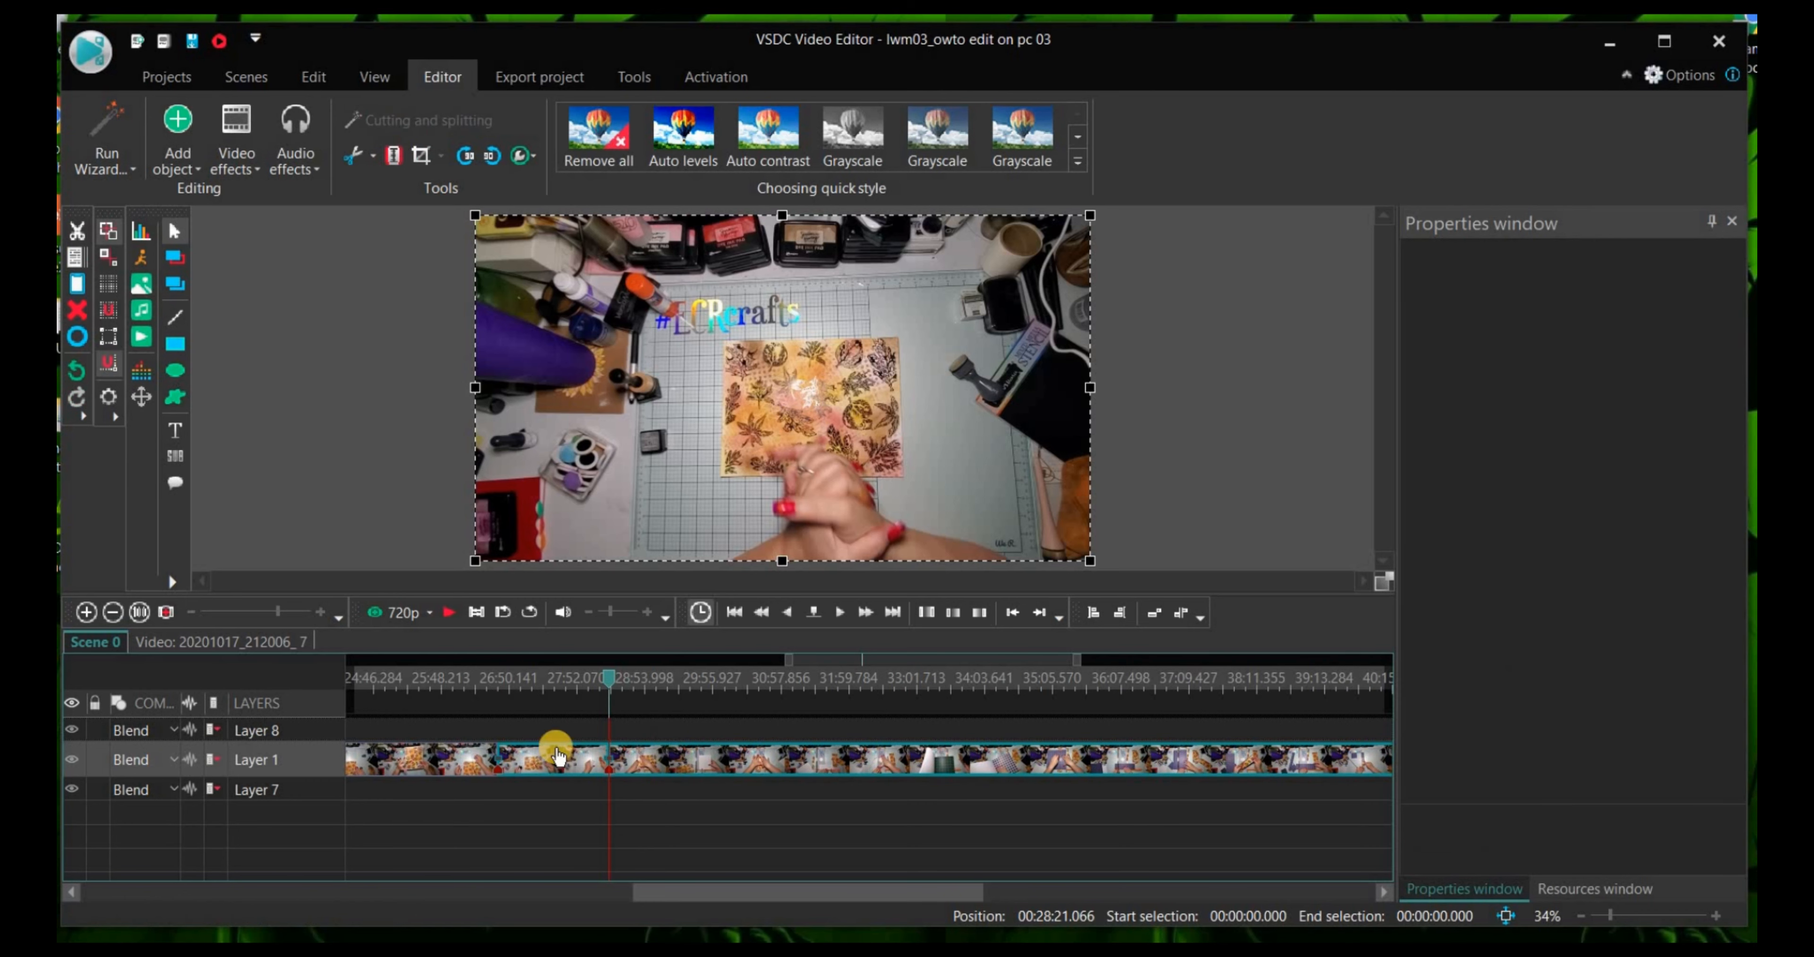
click(540, 796)
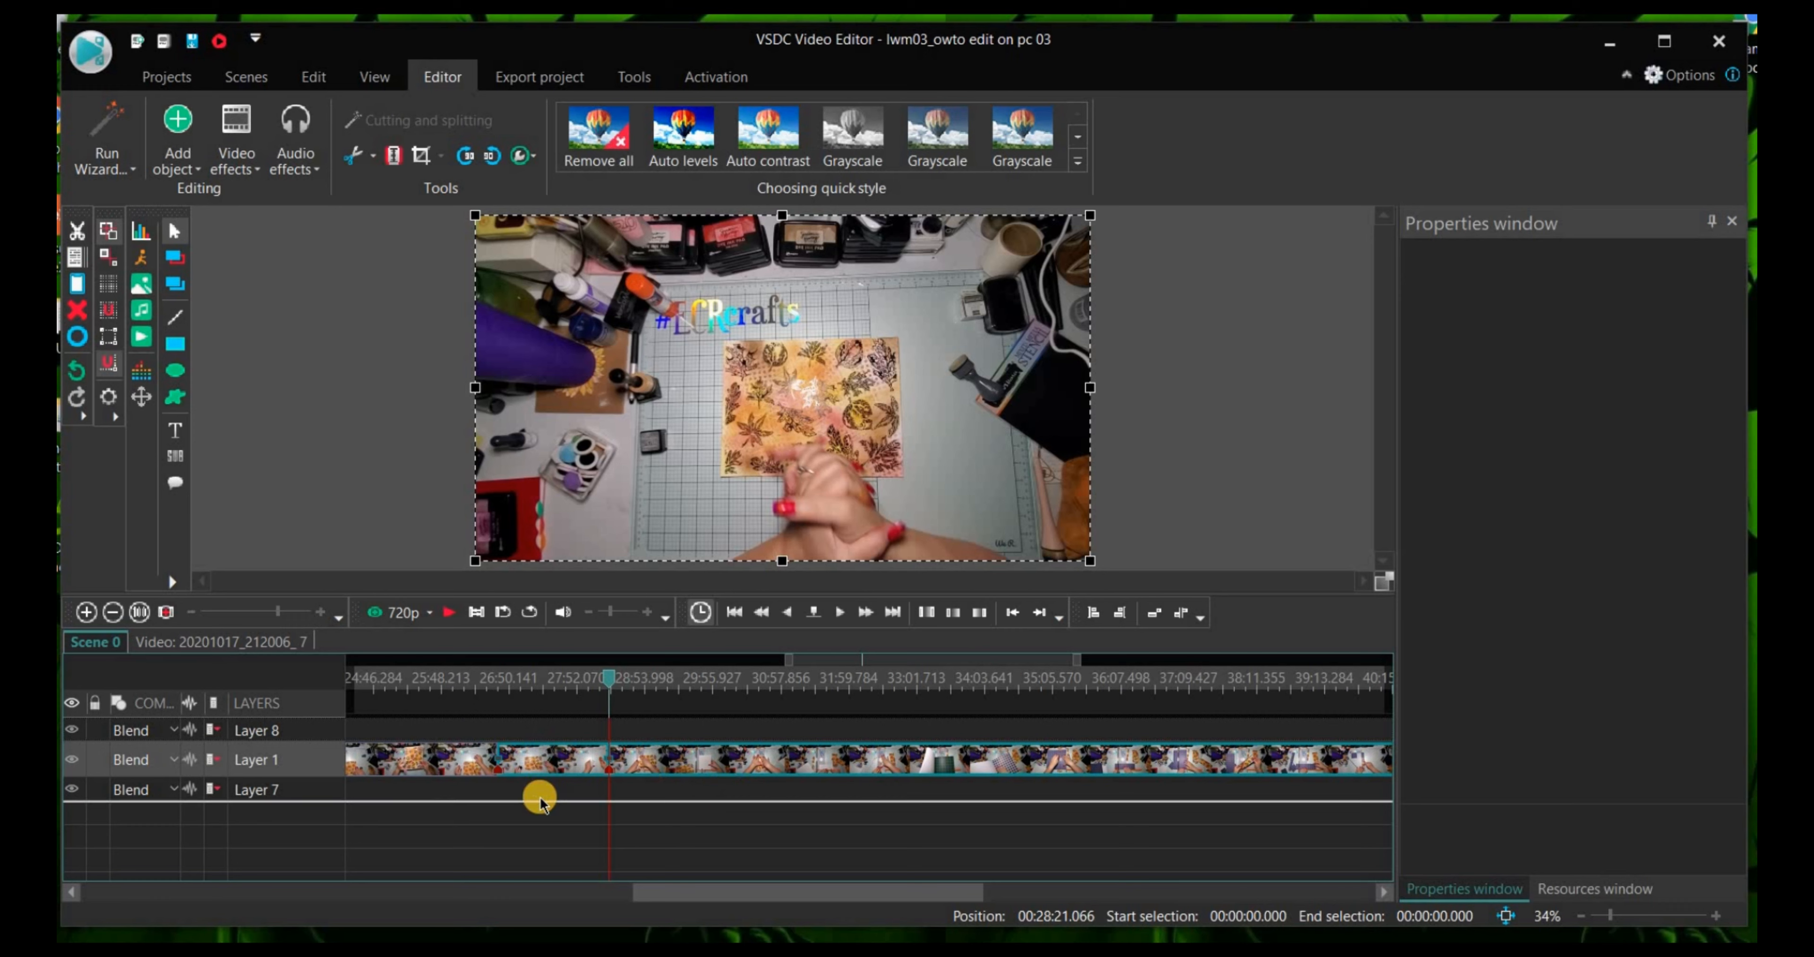
click(541, 799)
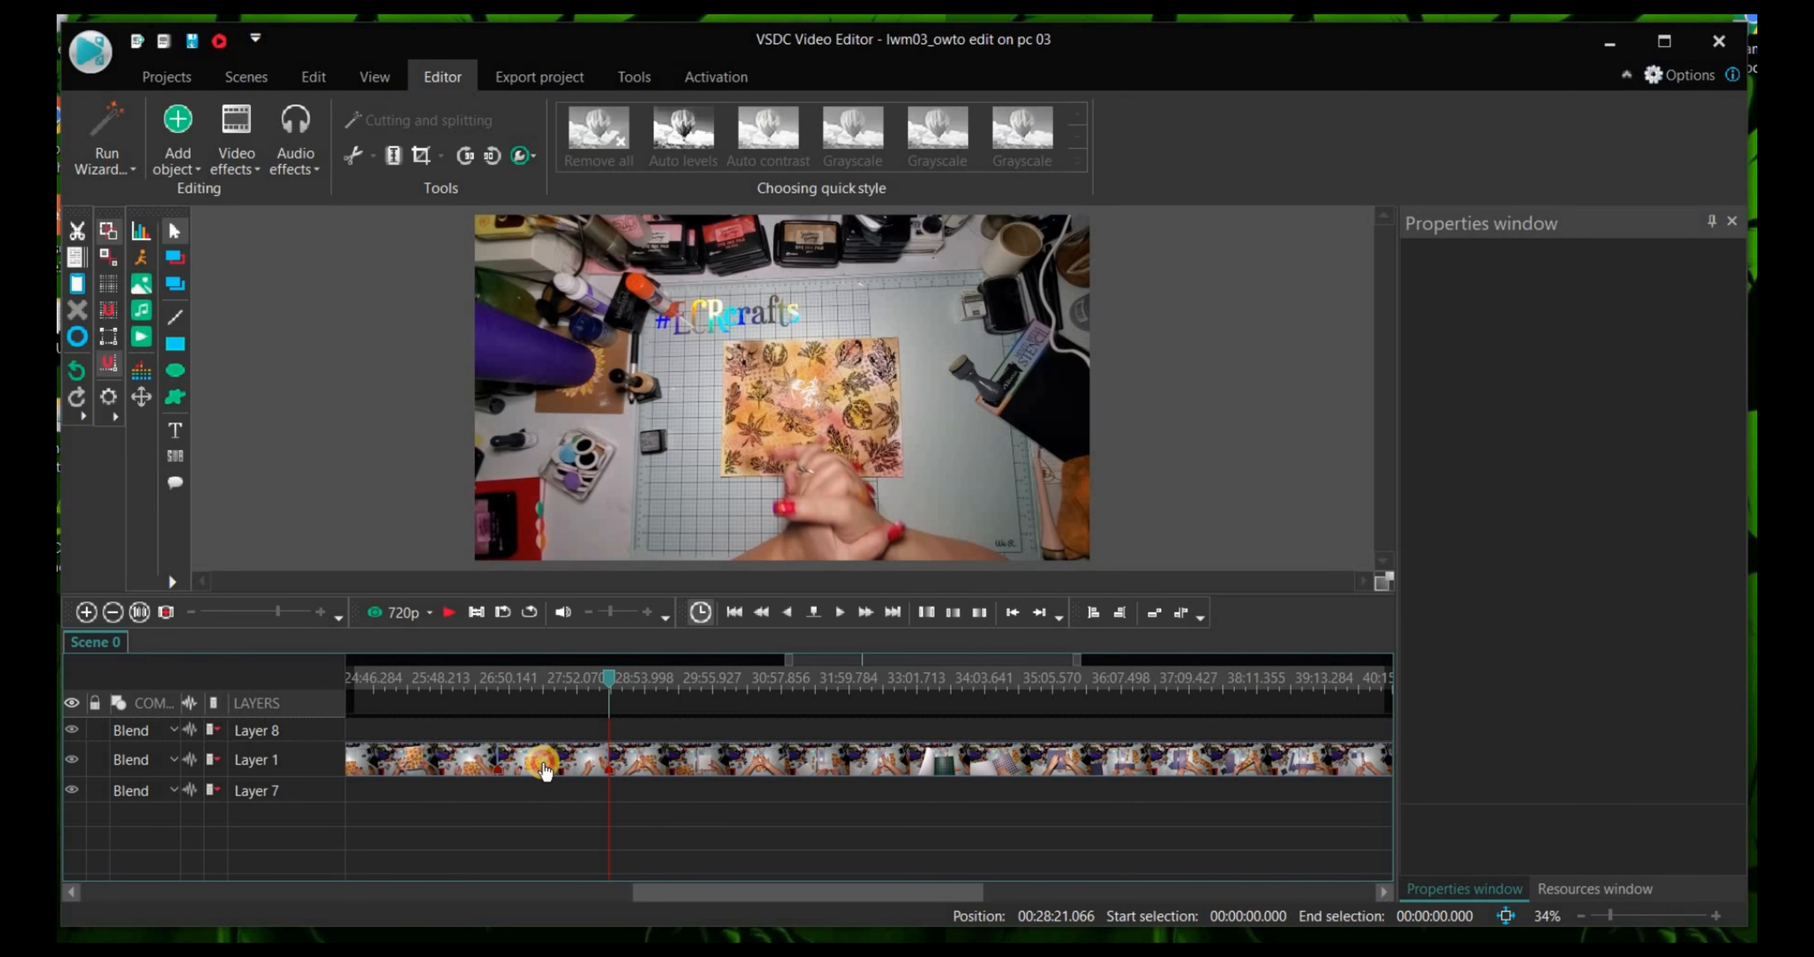
click(545, 770)
drag(541, 806, 541, 801)
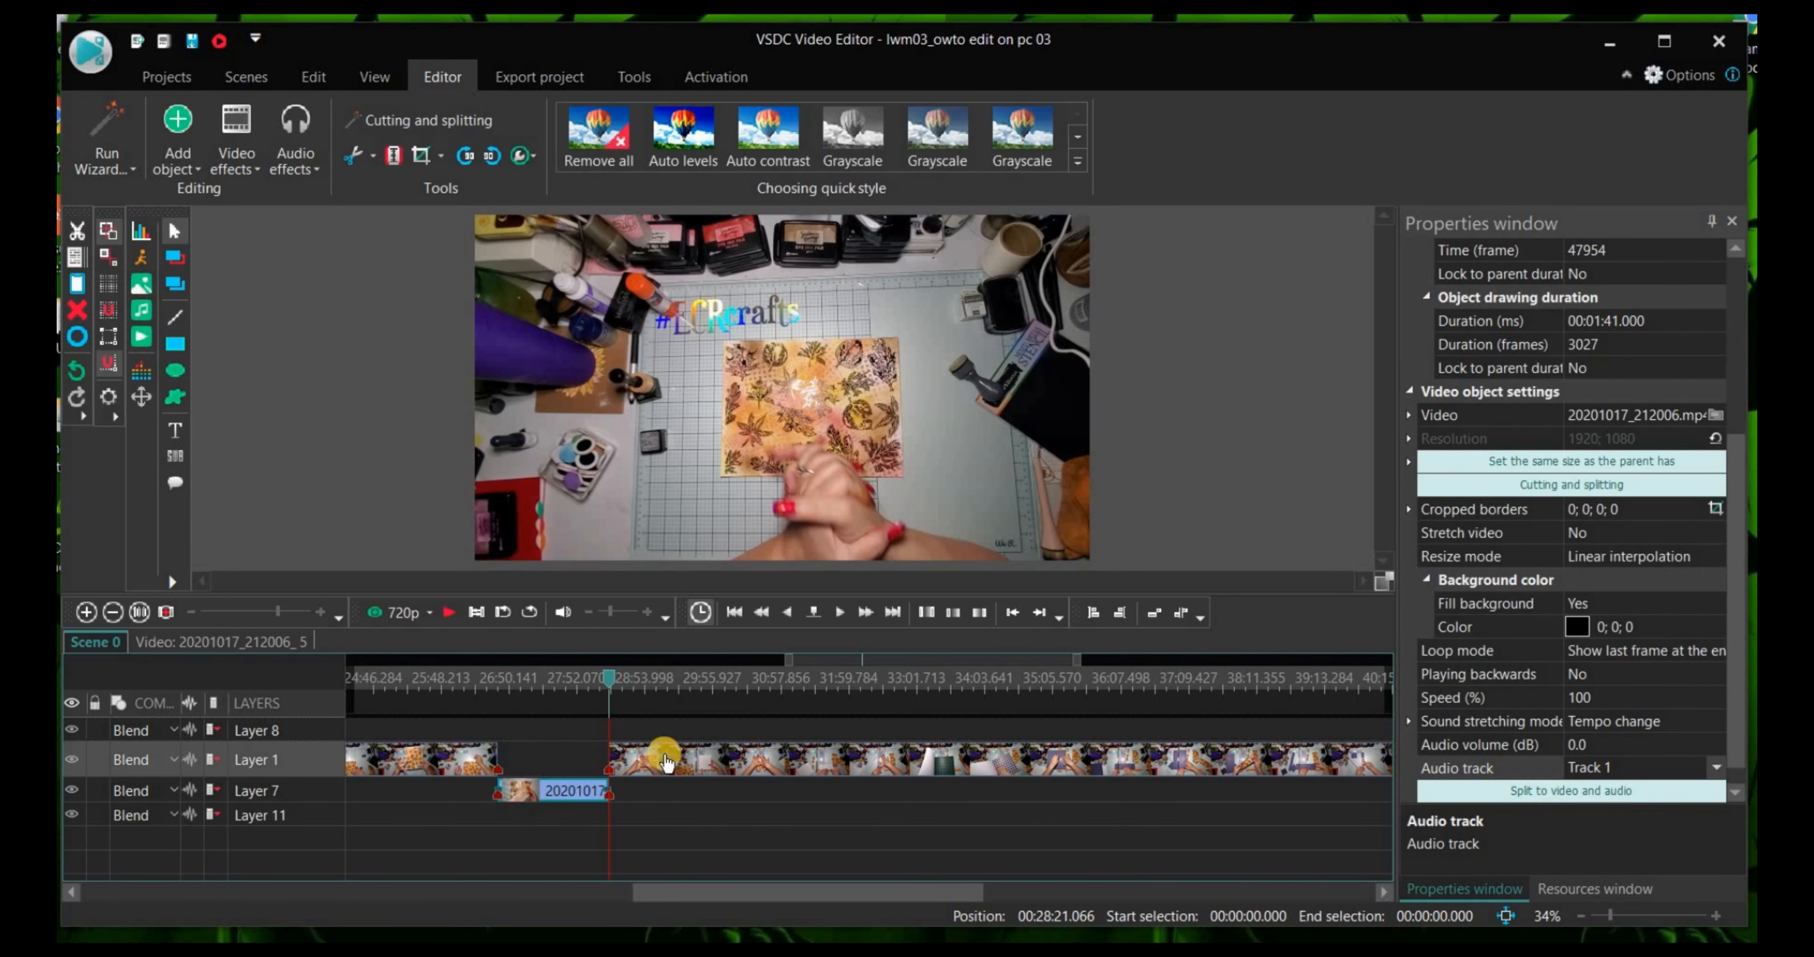
Step: Set the short clip's audio track to "Don't use audio" and shift the remaining Layer 1 footage earlier to close the gap
click(1719, 769)
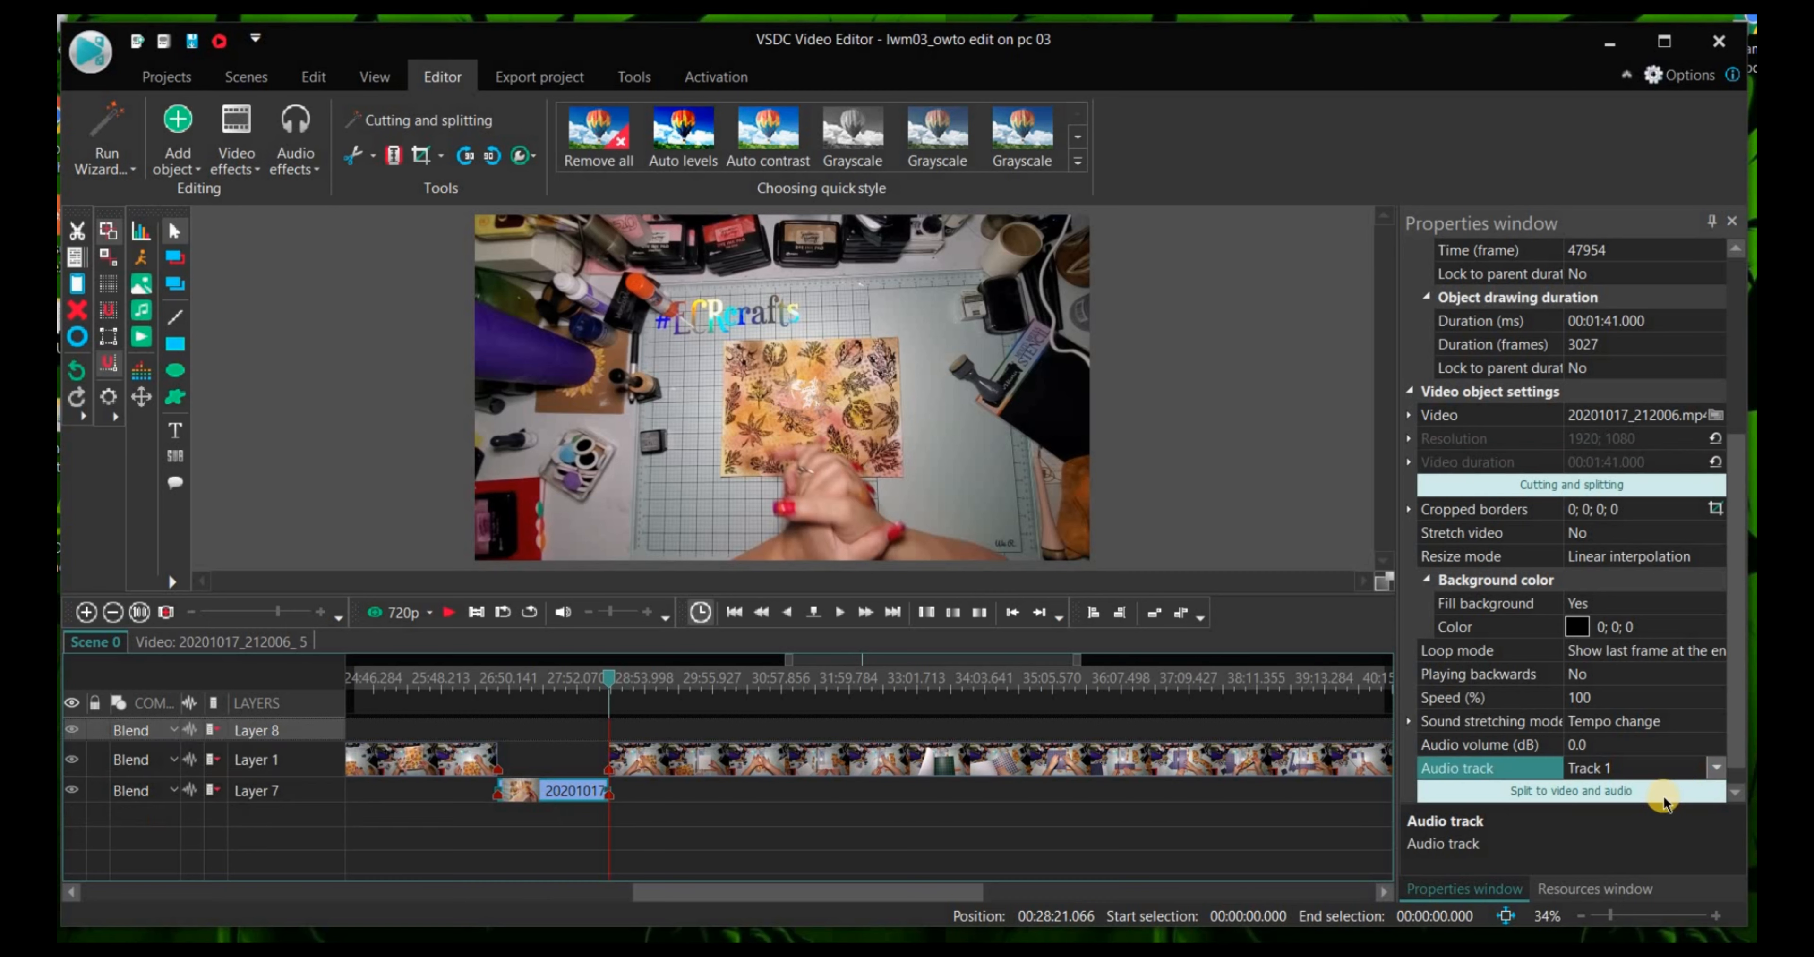
click(1620, 793)
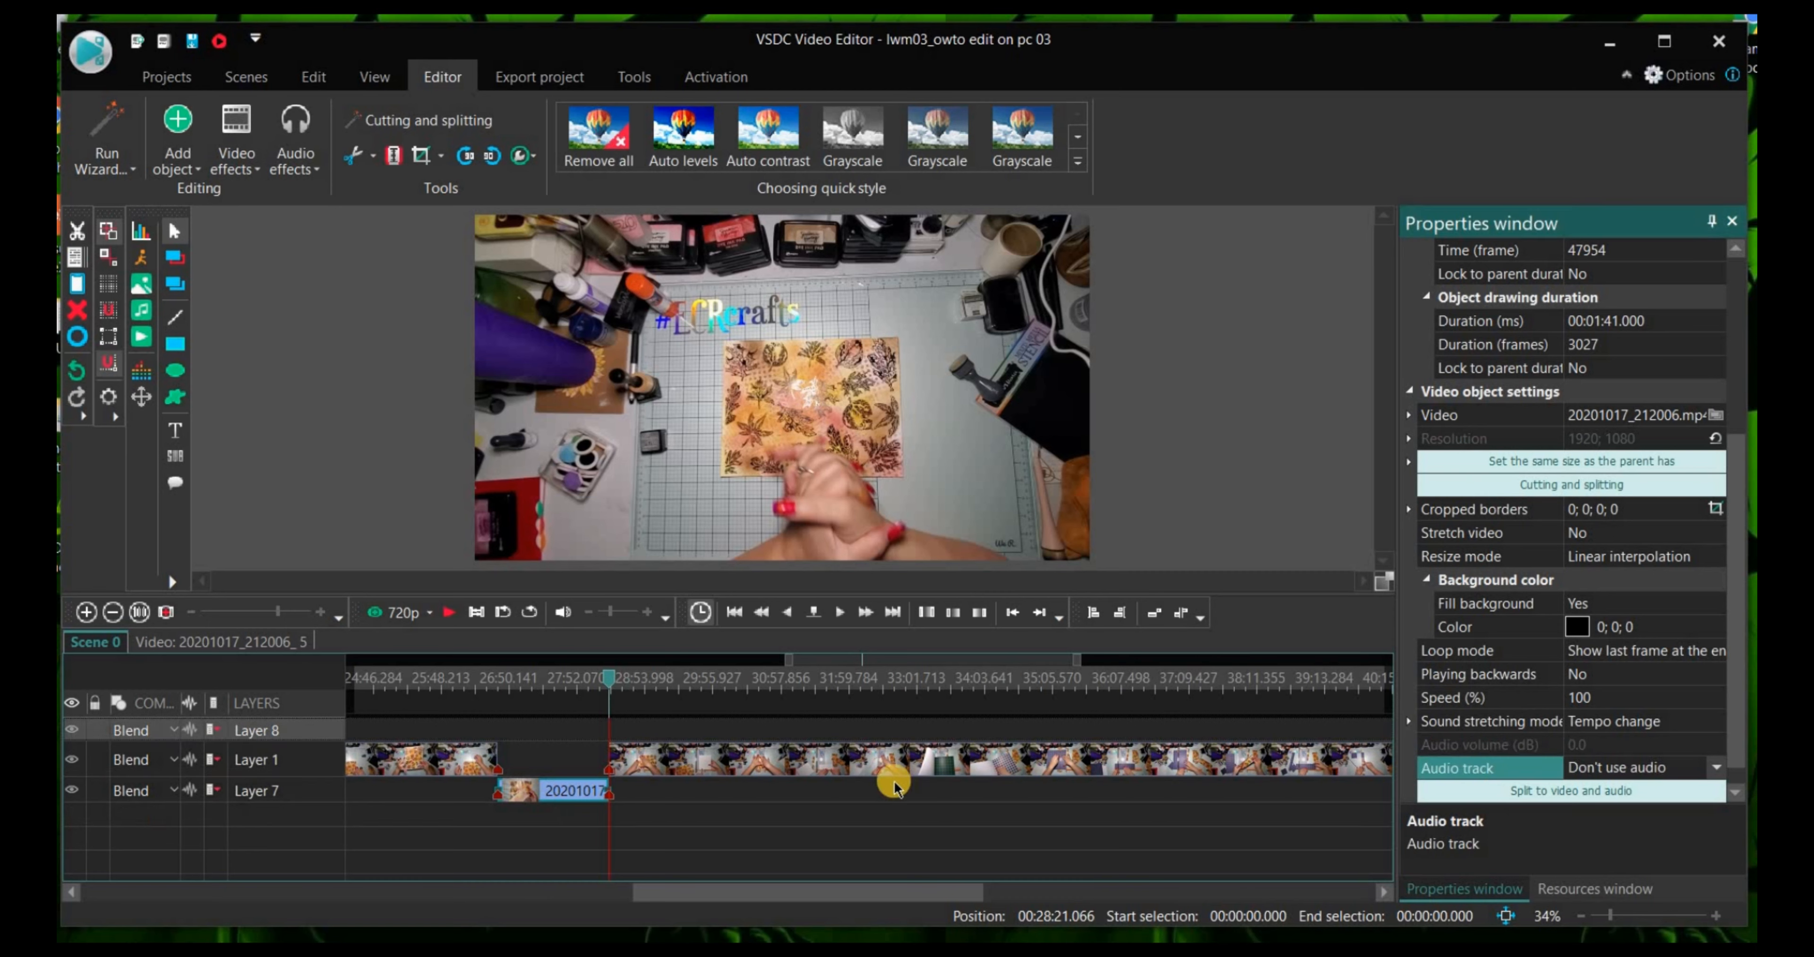
click(749, 775)
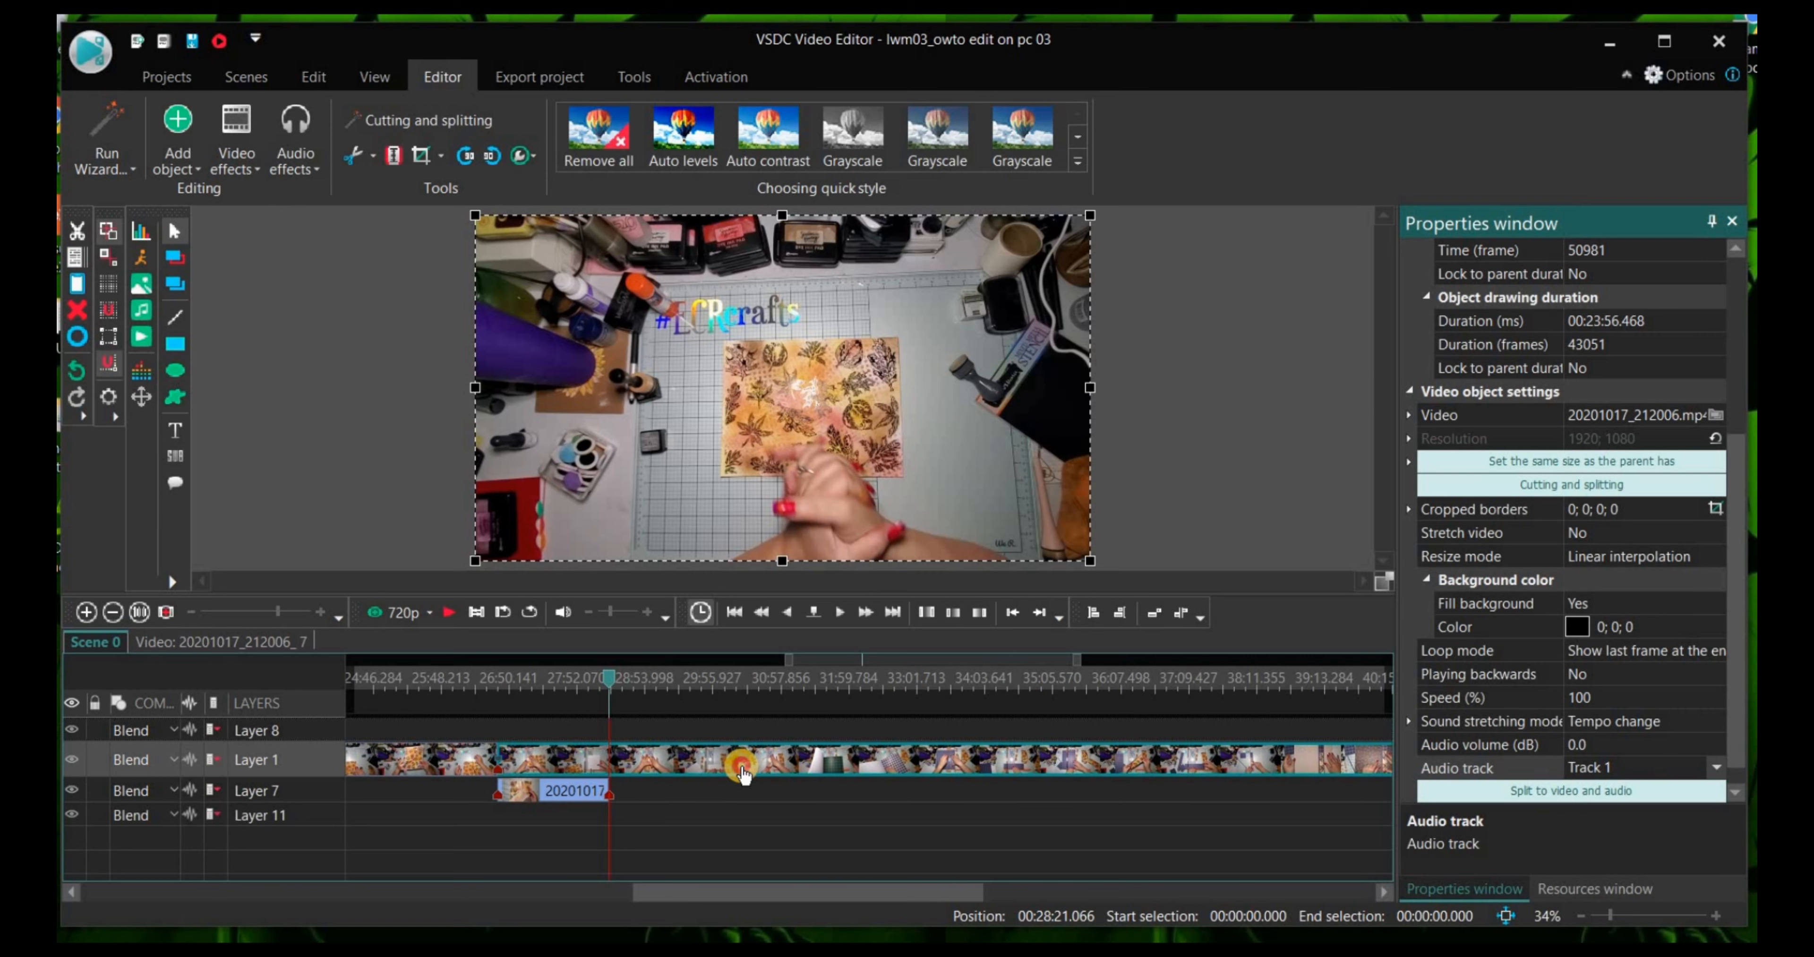
Step: Preview the closed join on Layer 1 from 00:26:36.828 to 00:26:42.300
click(610, 681)
click(496, 697)
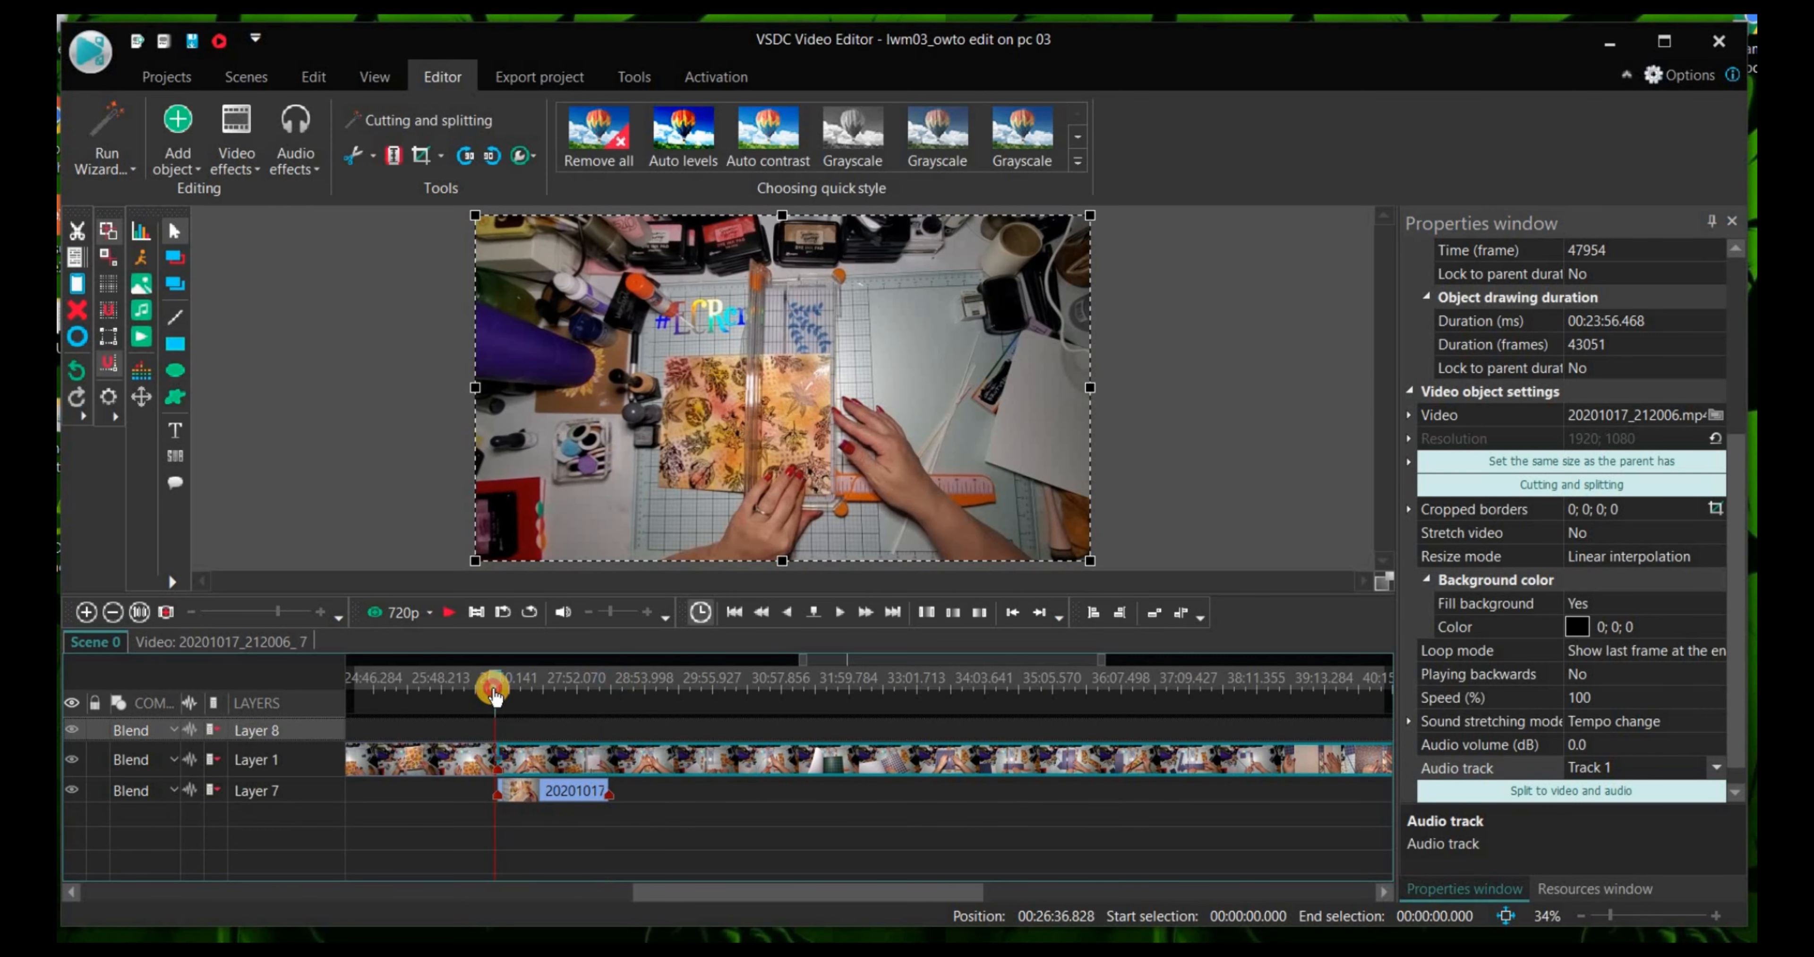
click(448, 612)
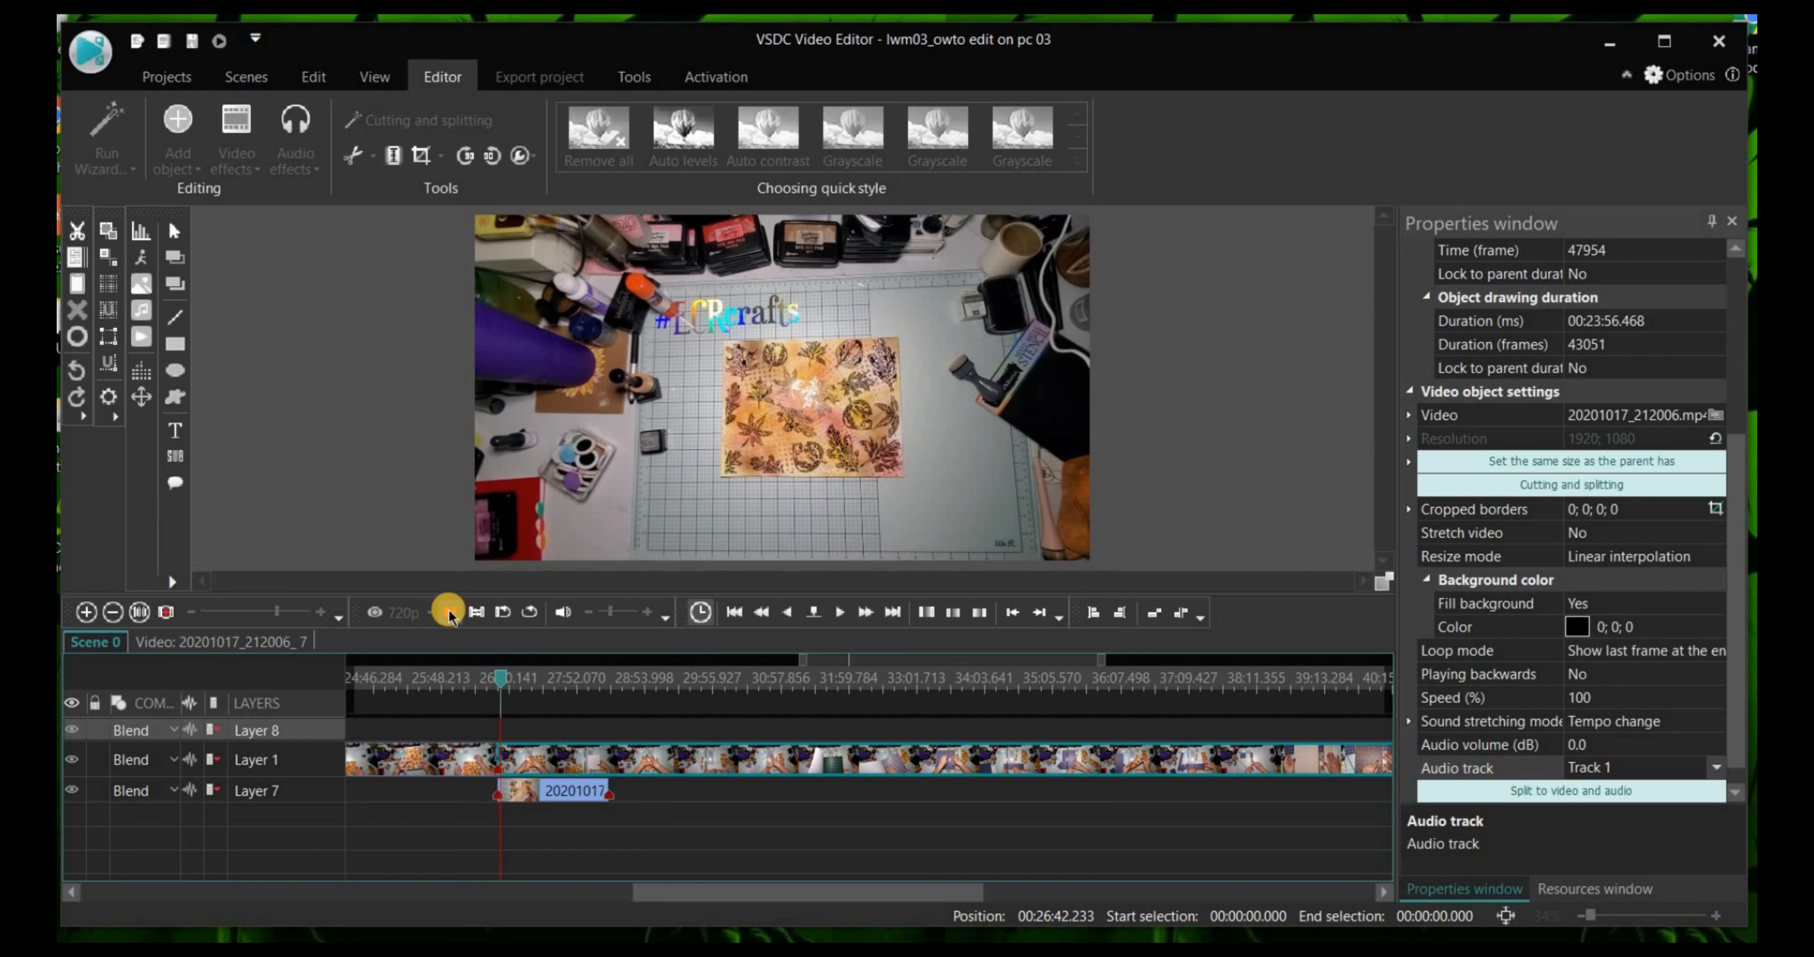
click(449, 615)
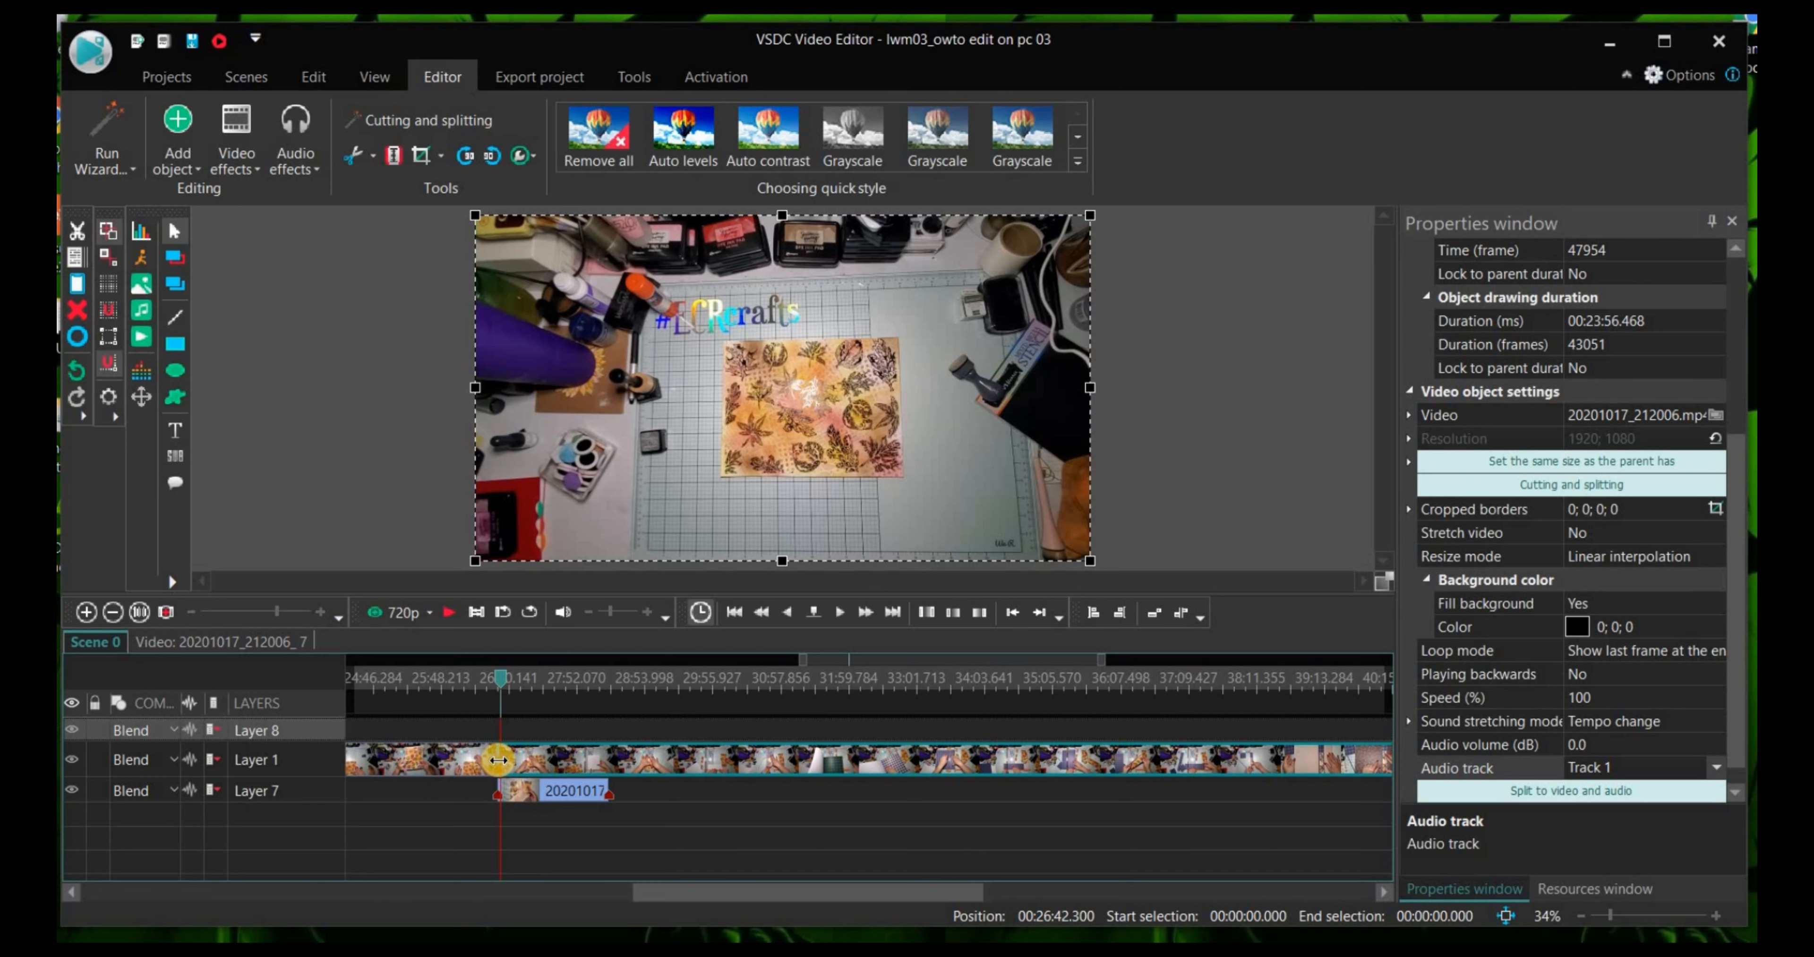
Step: Delete the muted short clip from Layer 7
mouse_move(498, 760)
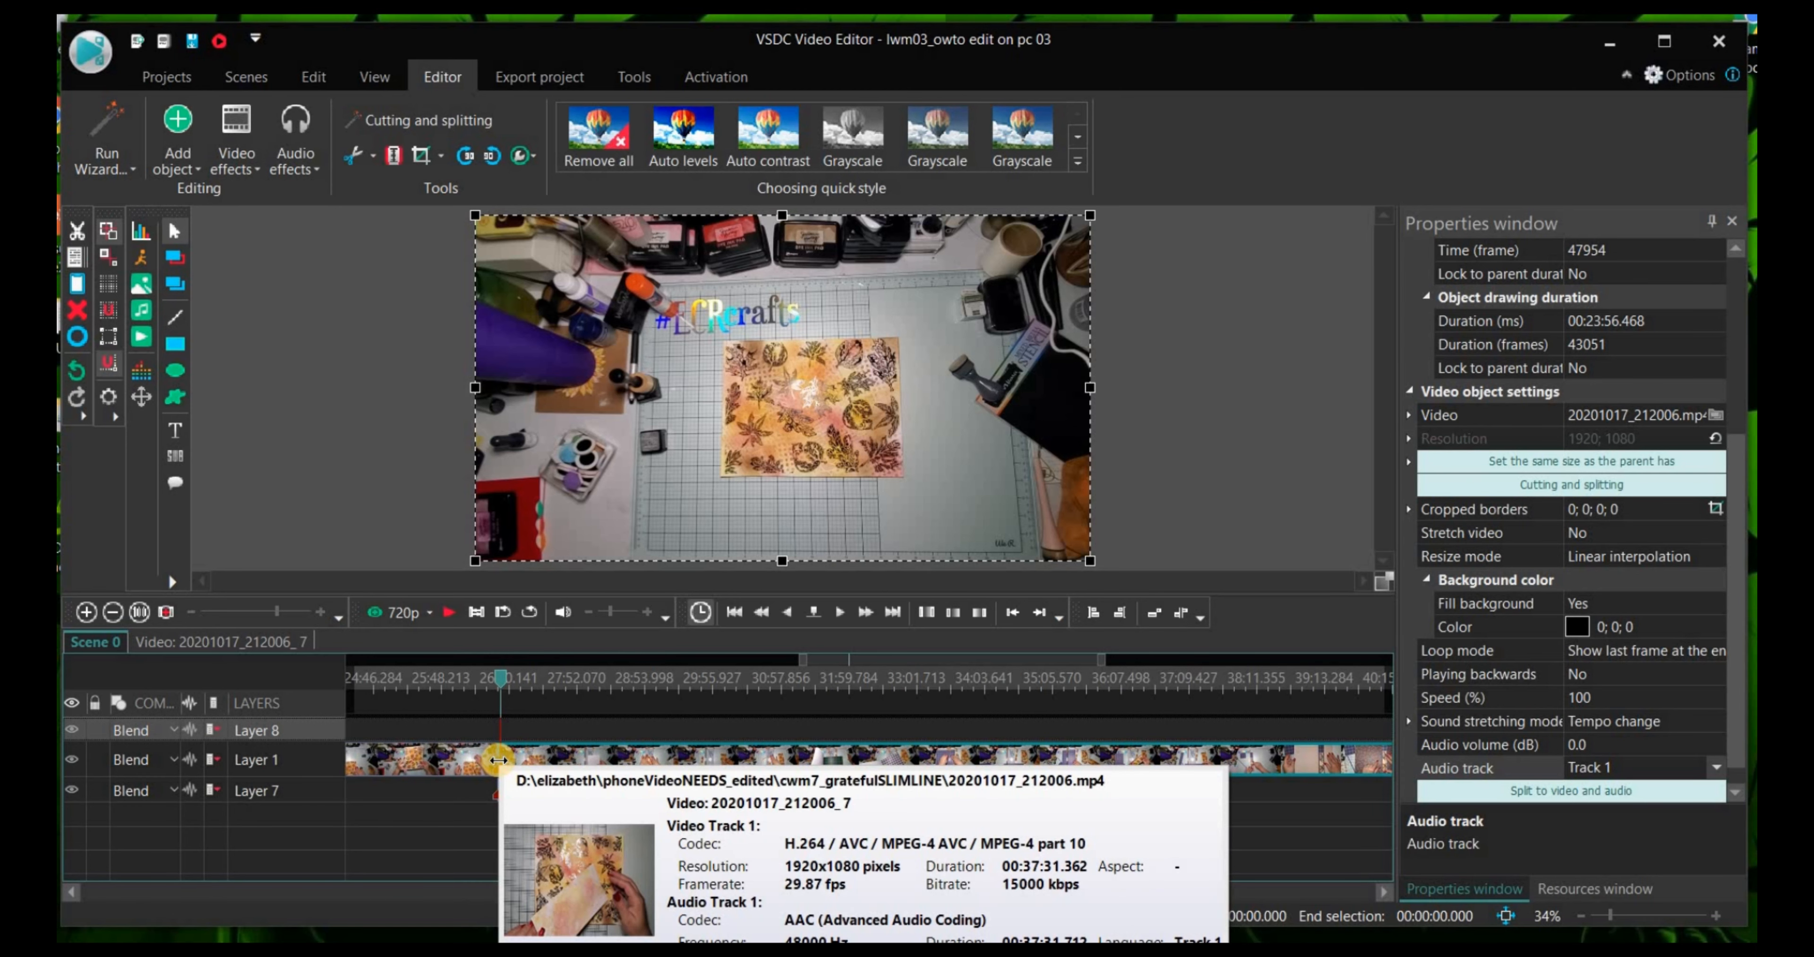
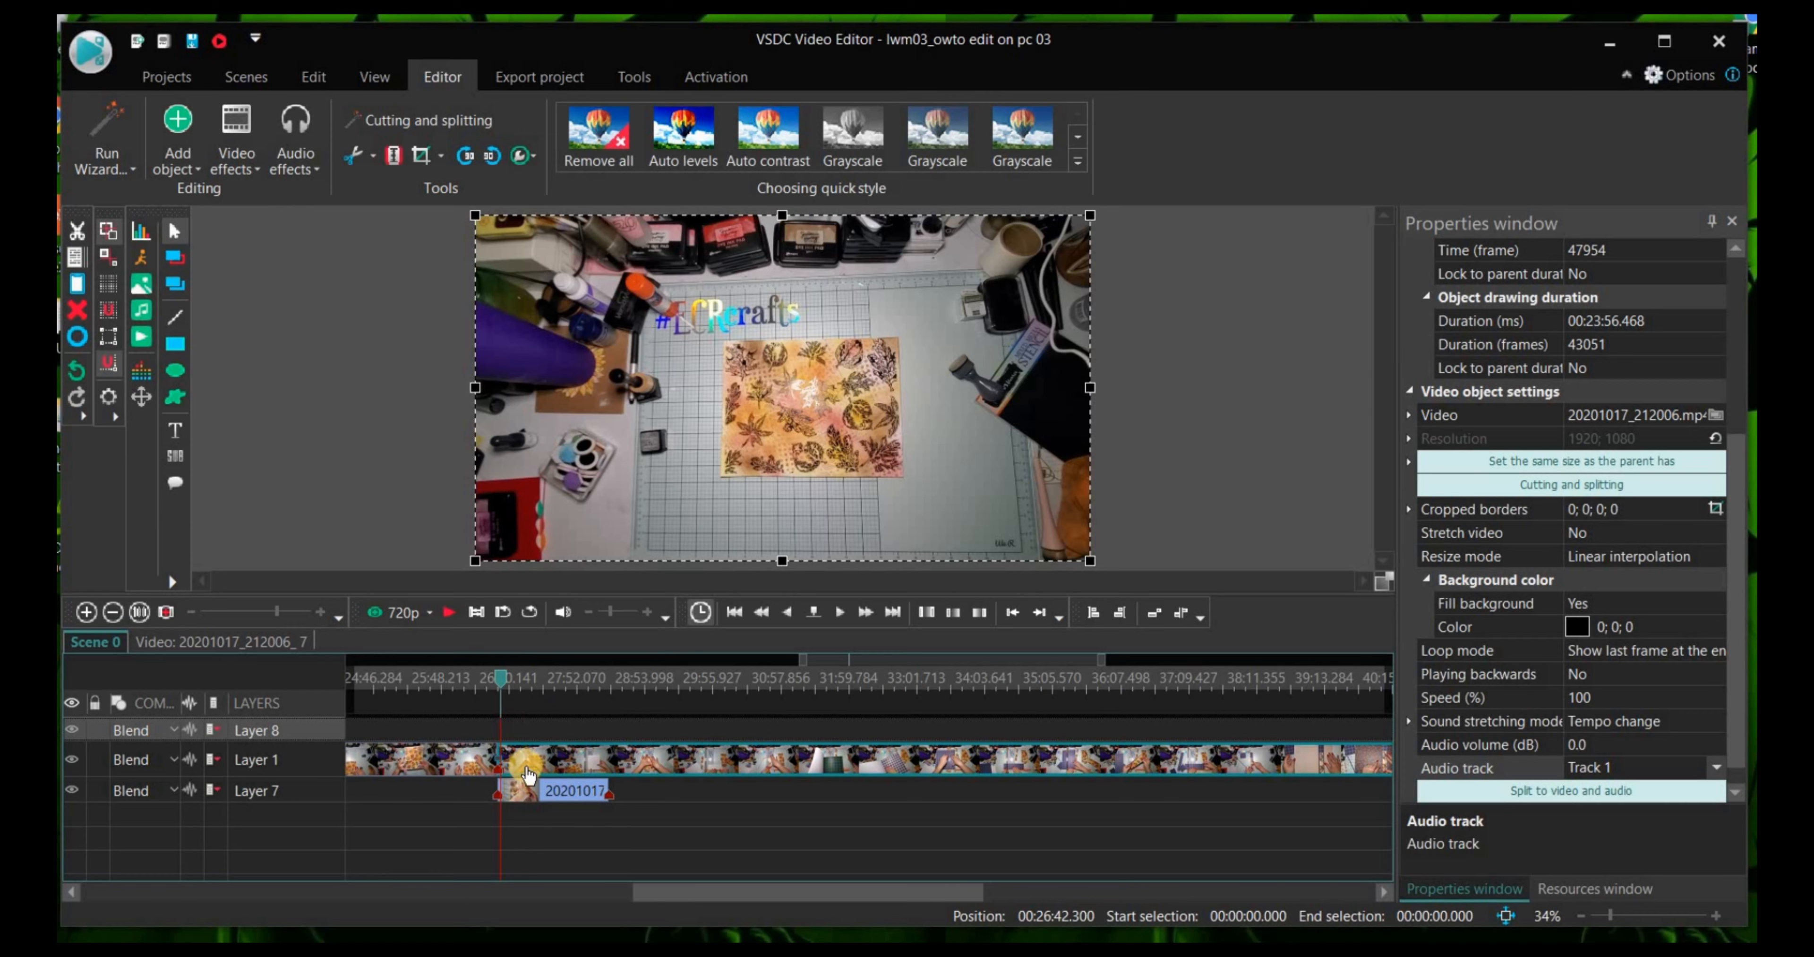
click(531, 805)
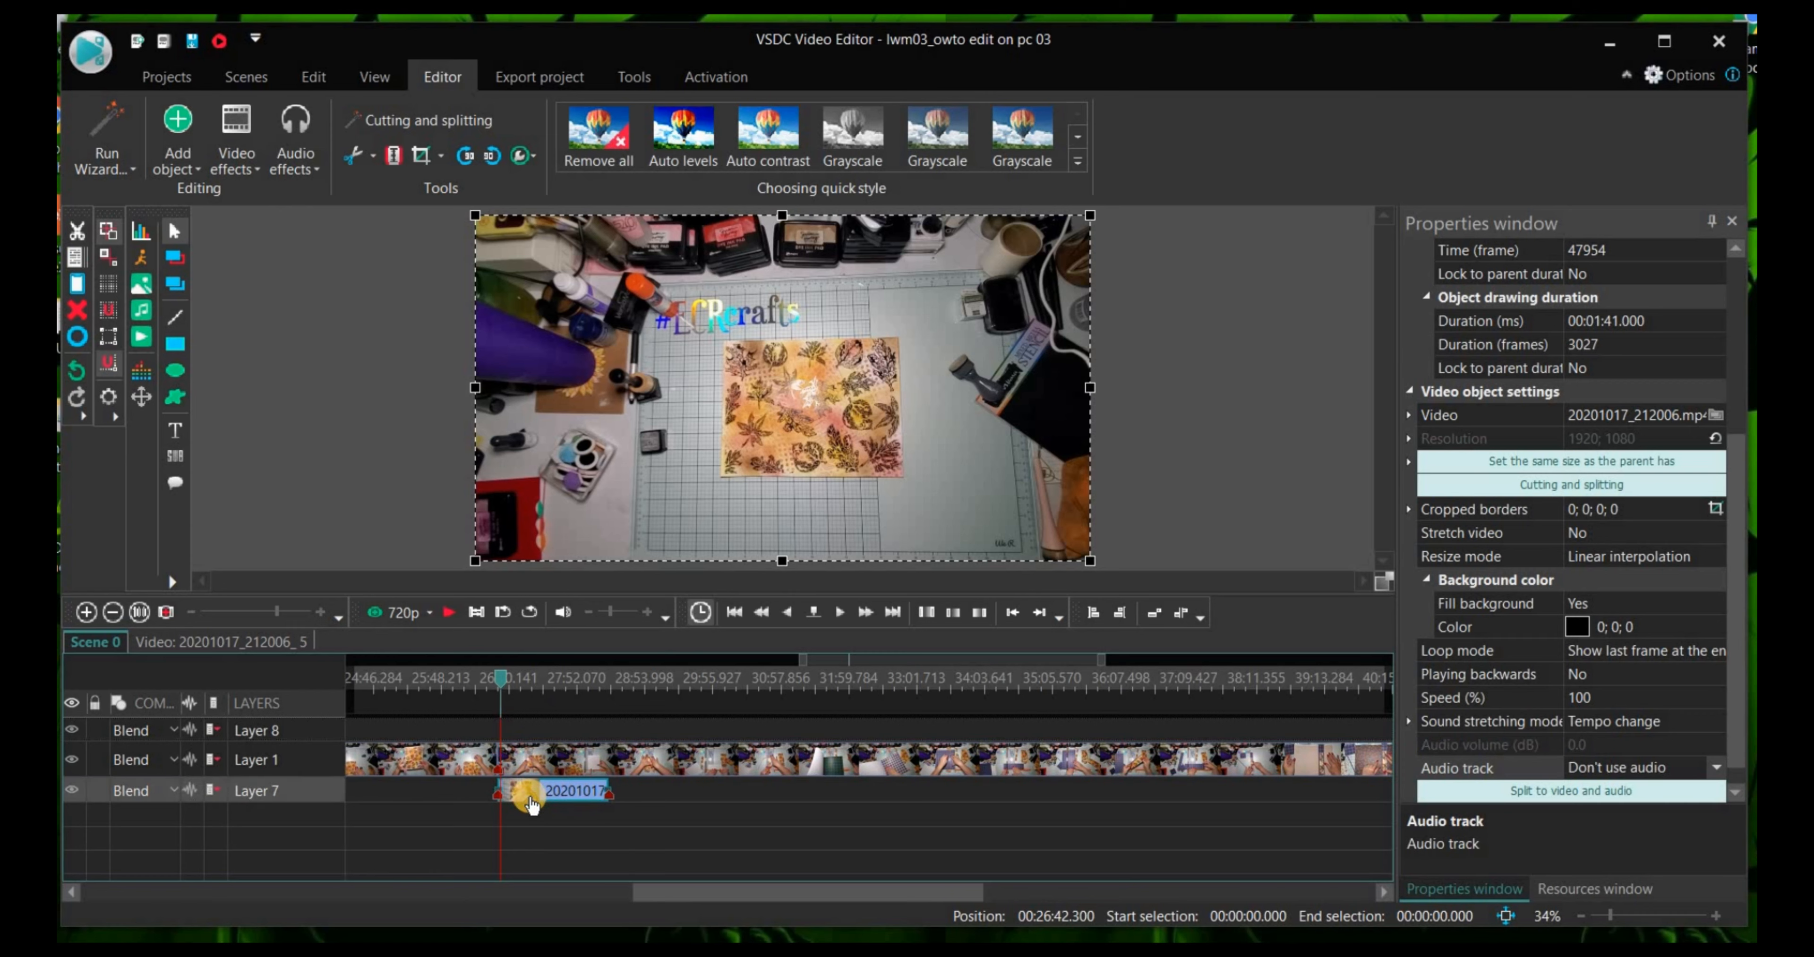
key(Delete)
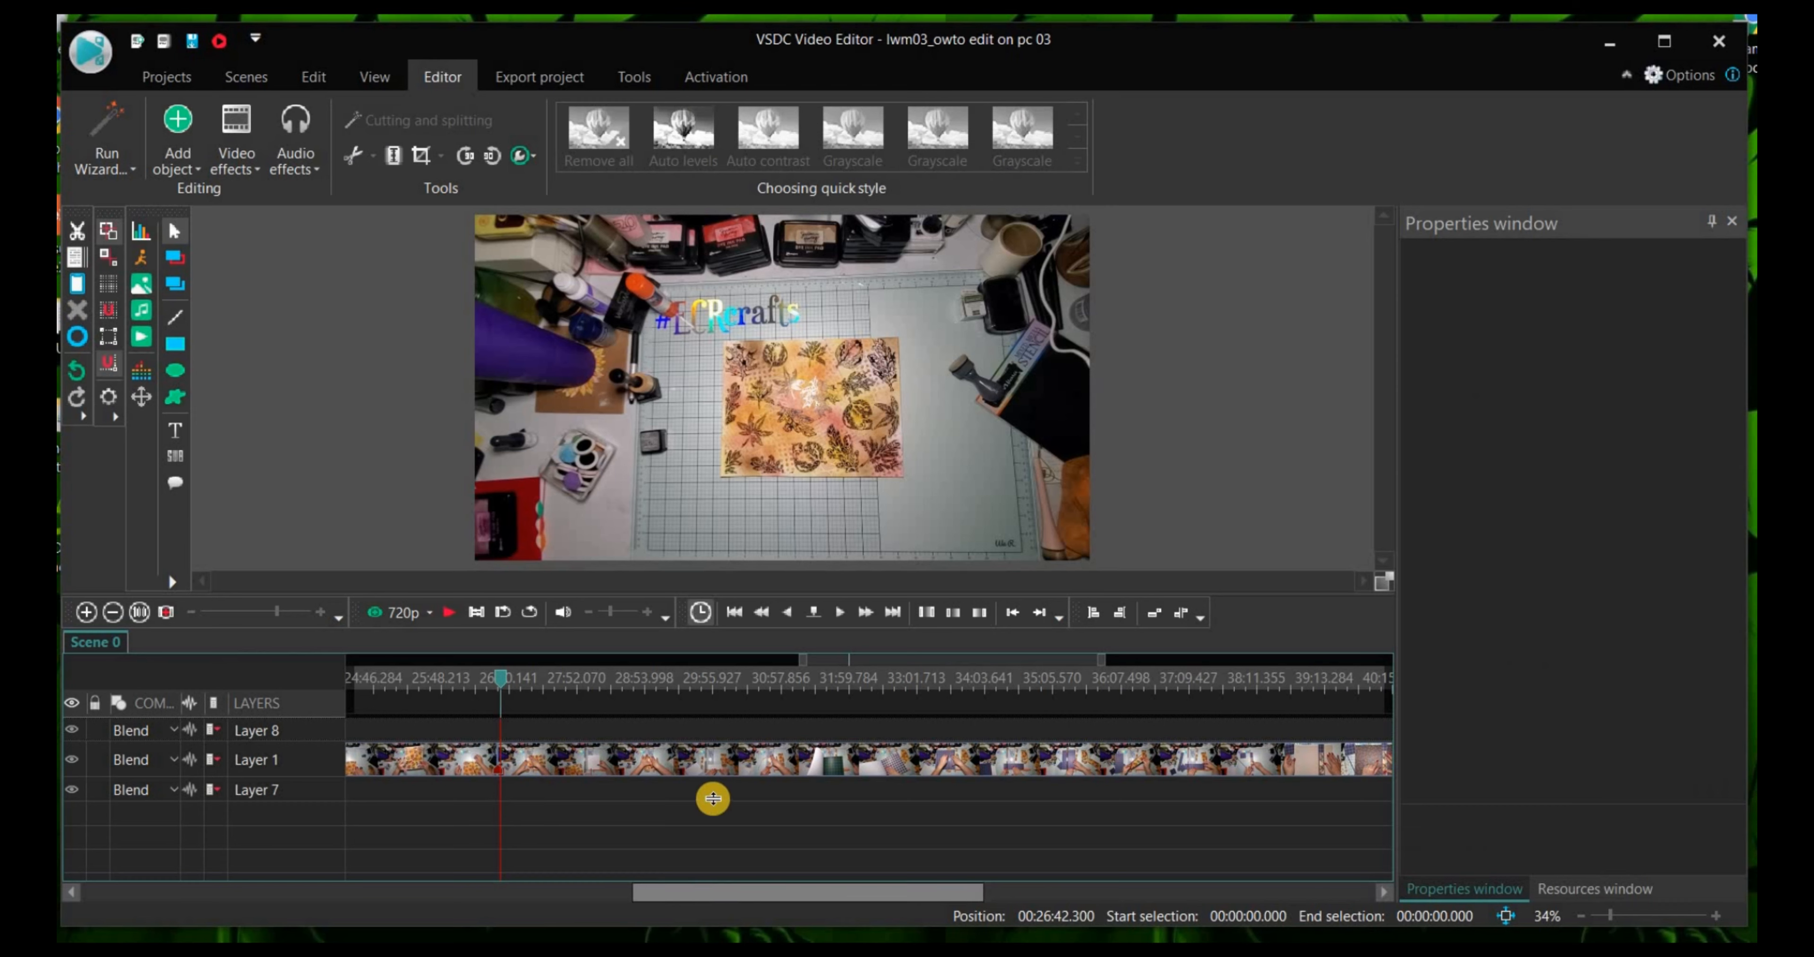
Step: Split the last piece of footage on Layer 1 at 00:31:49.507
drag(217, 614, 220, 617)
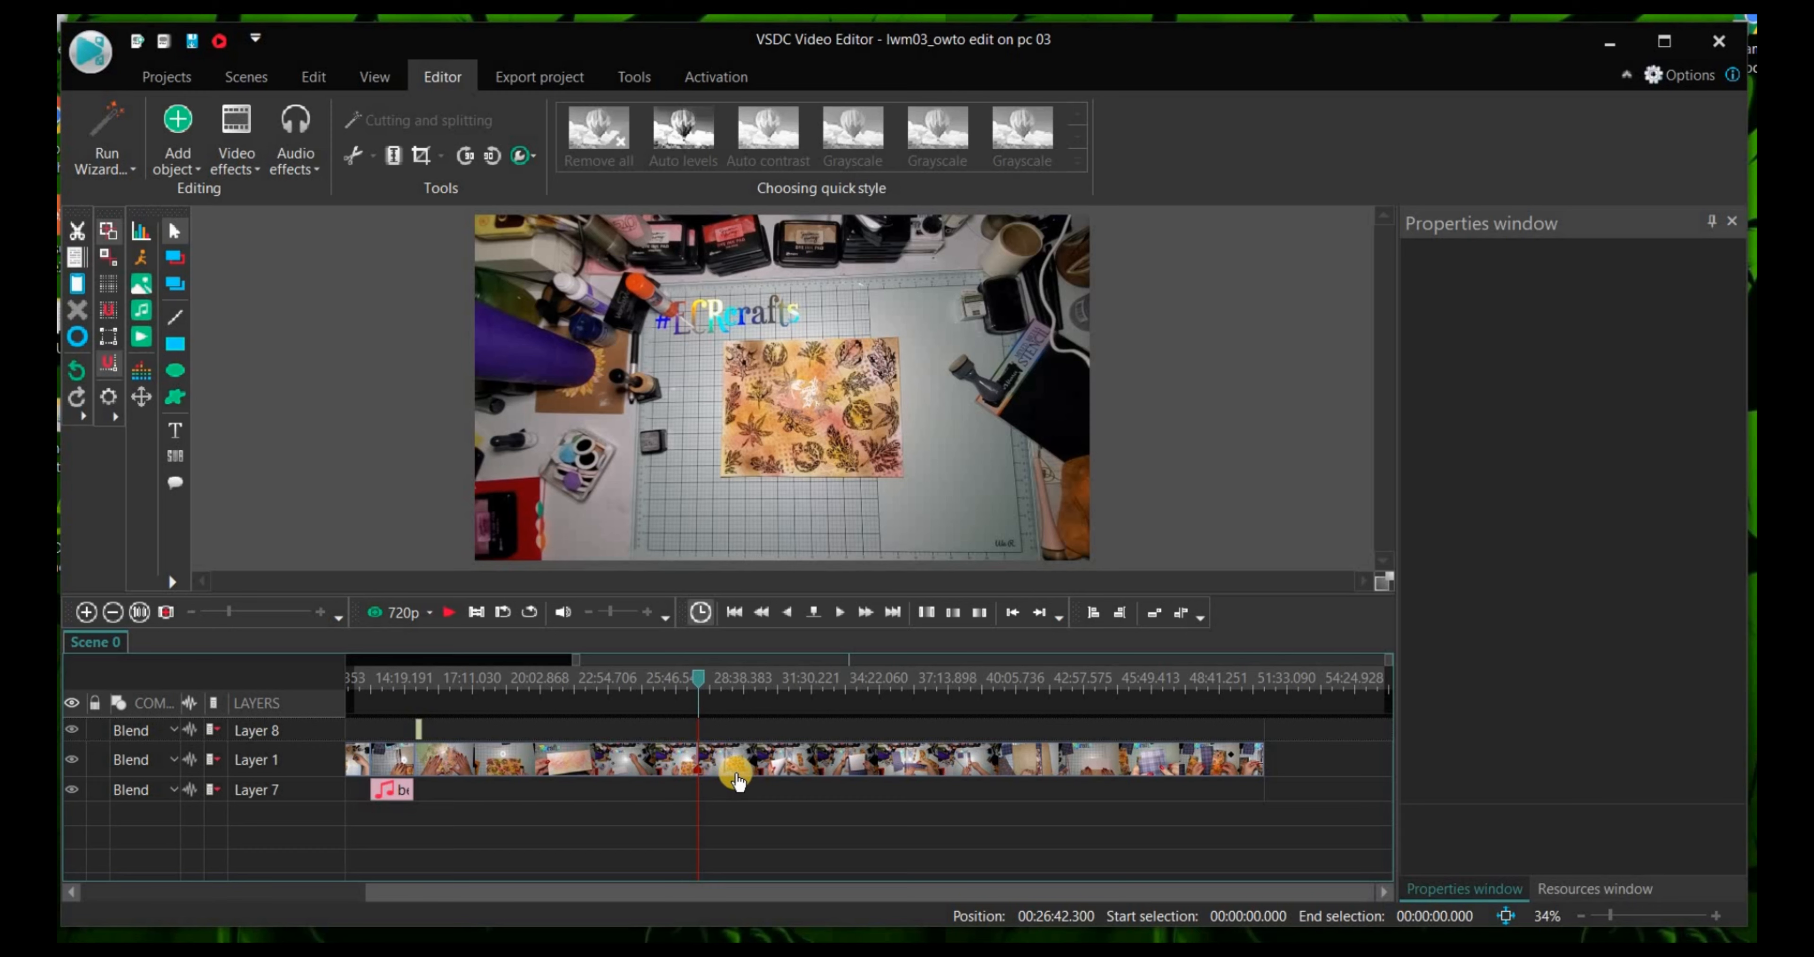
mouse_move(736, 780)
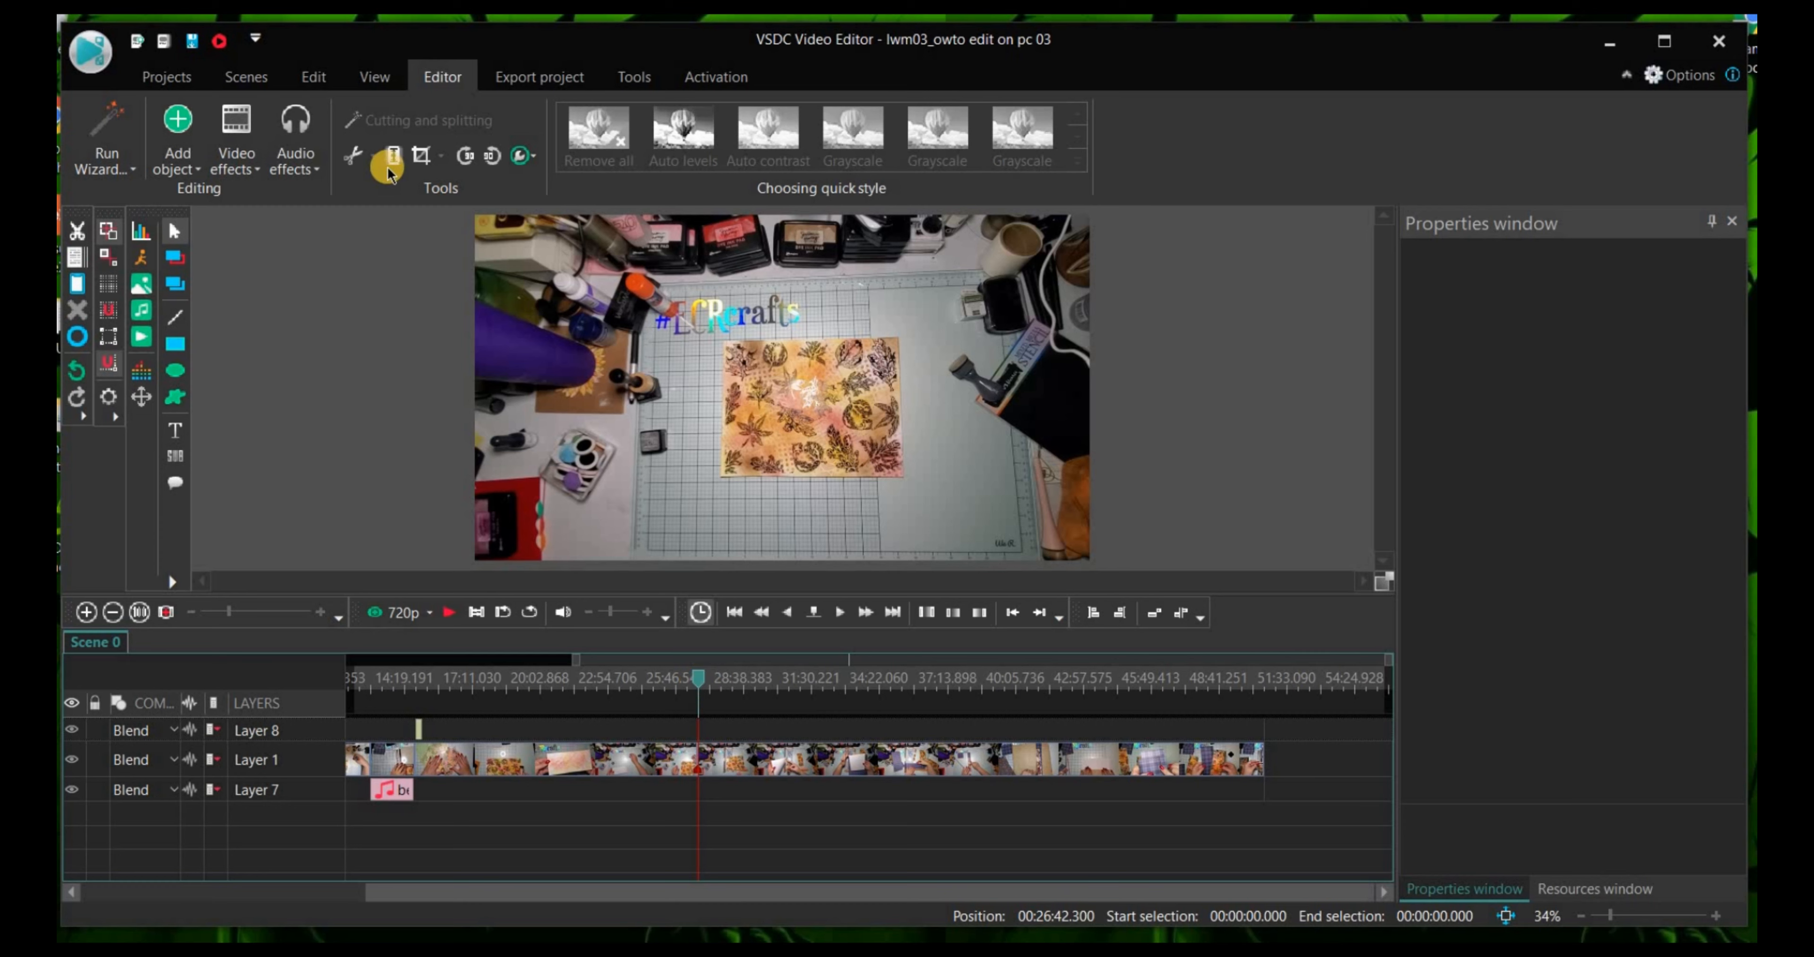
click(718, 769)
drag(700, 677, 818, 697)
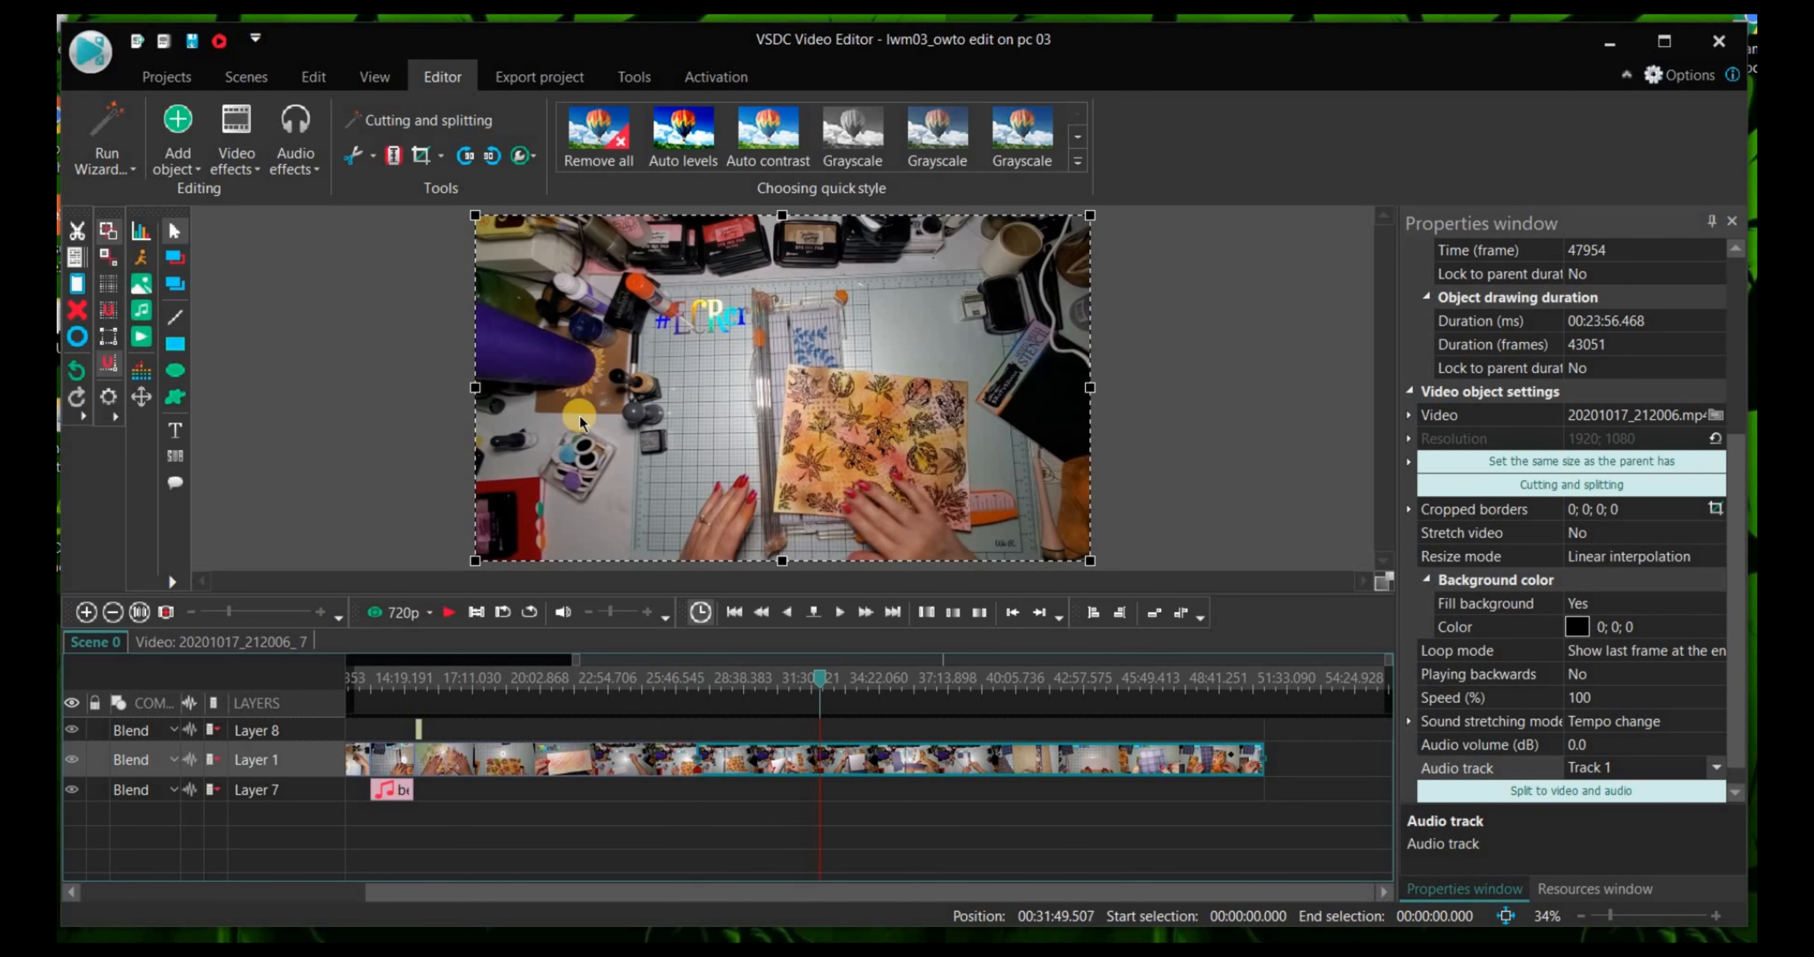
click(395, 156)
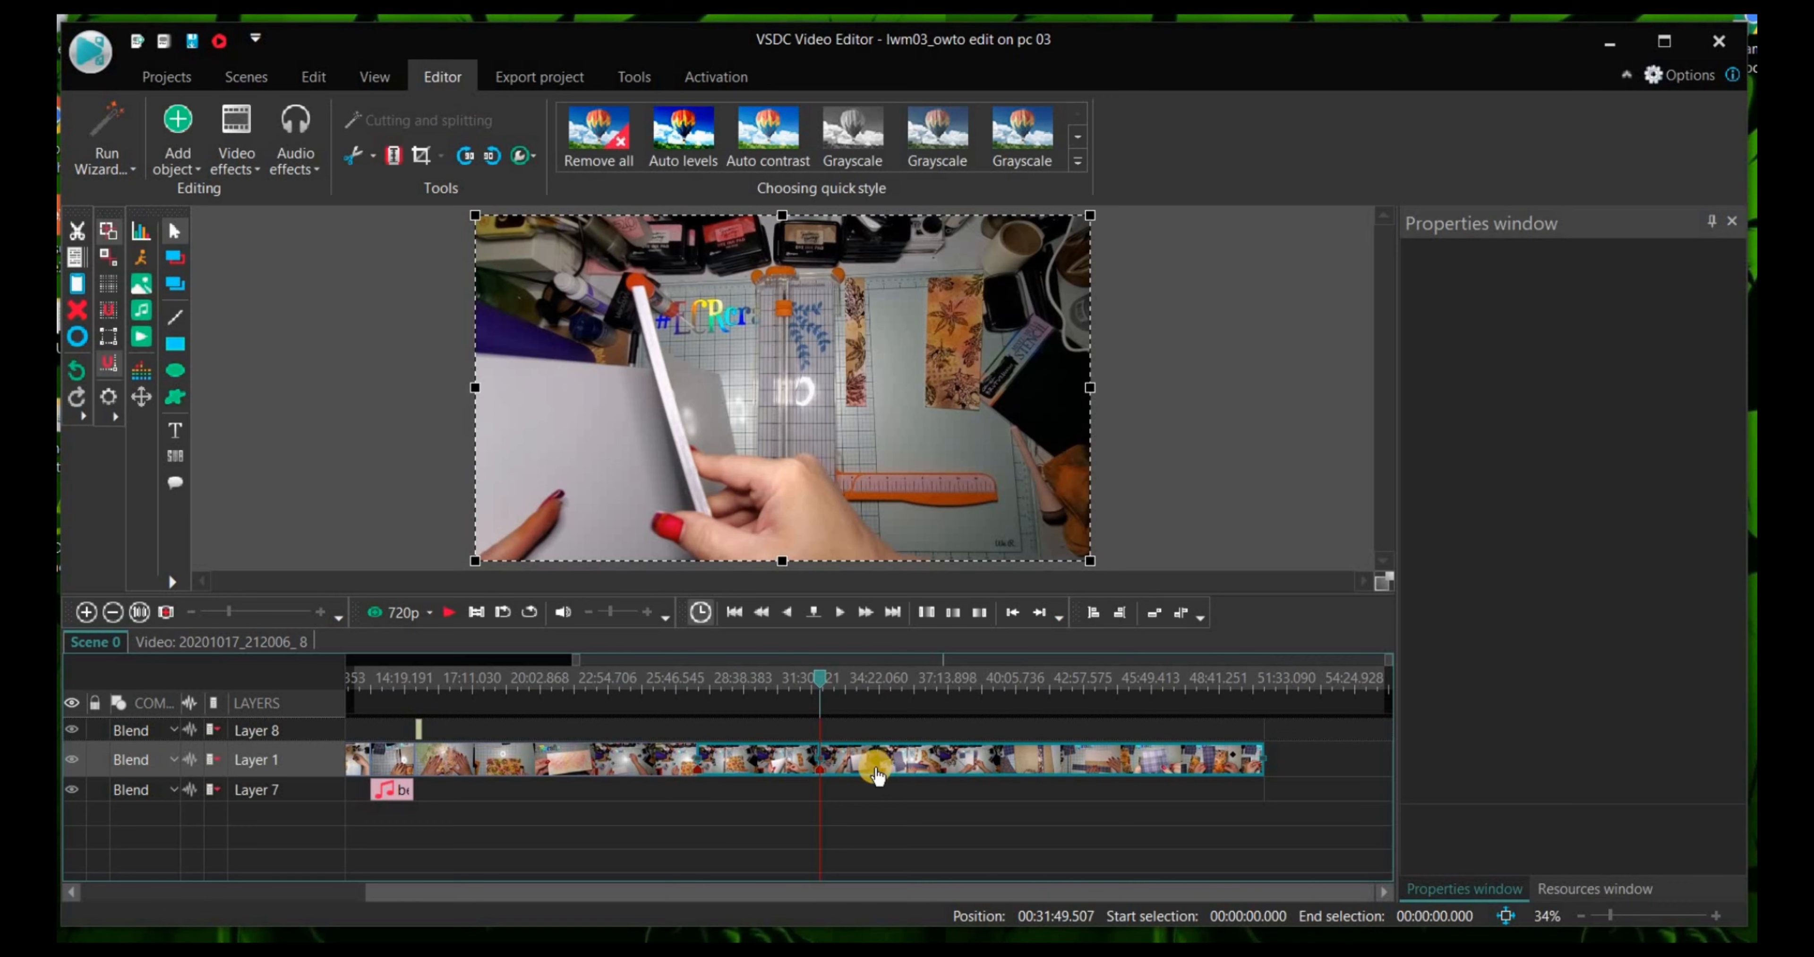
Step: Shift only the footage after the new cut later on Layer 1 to leave a gap behind the cut
click(930, 761)
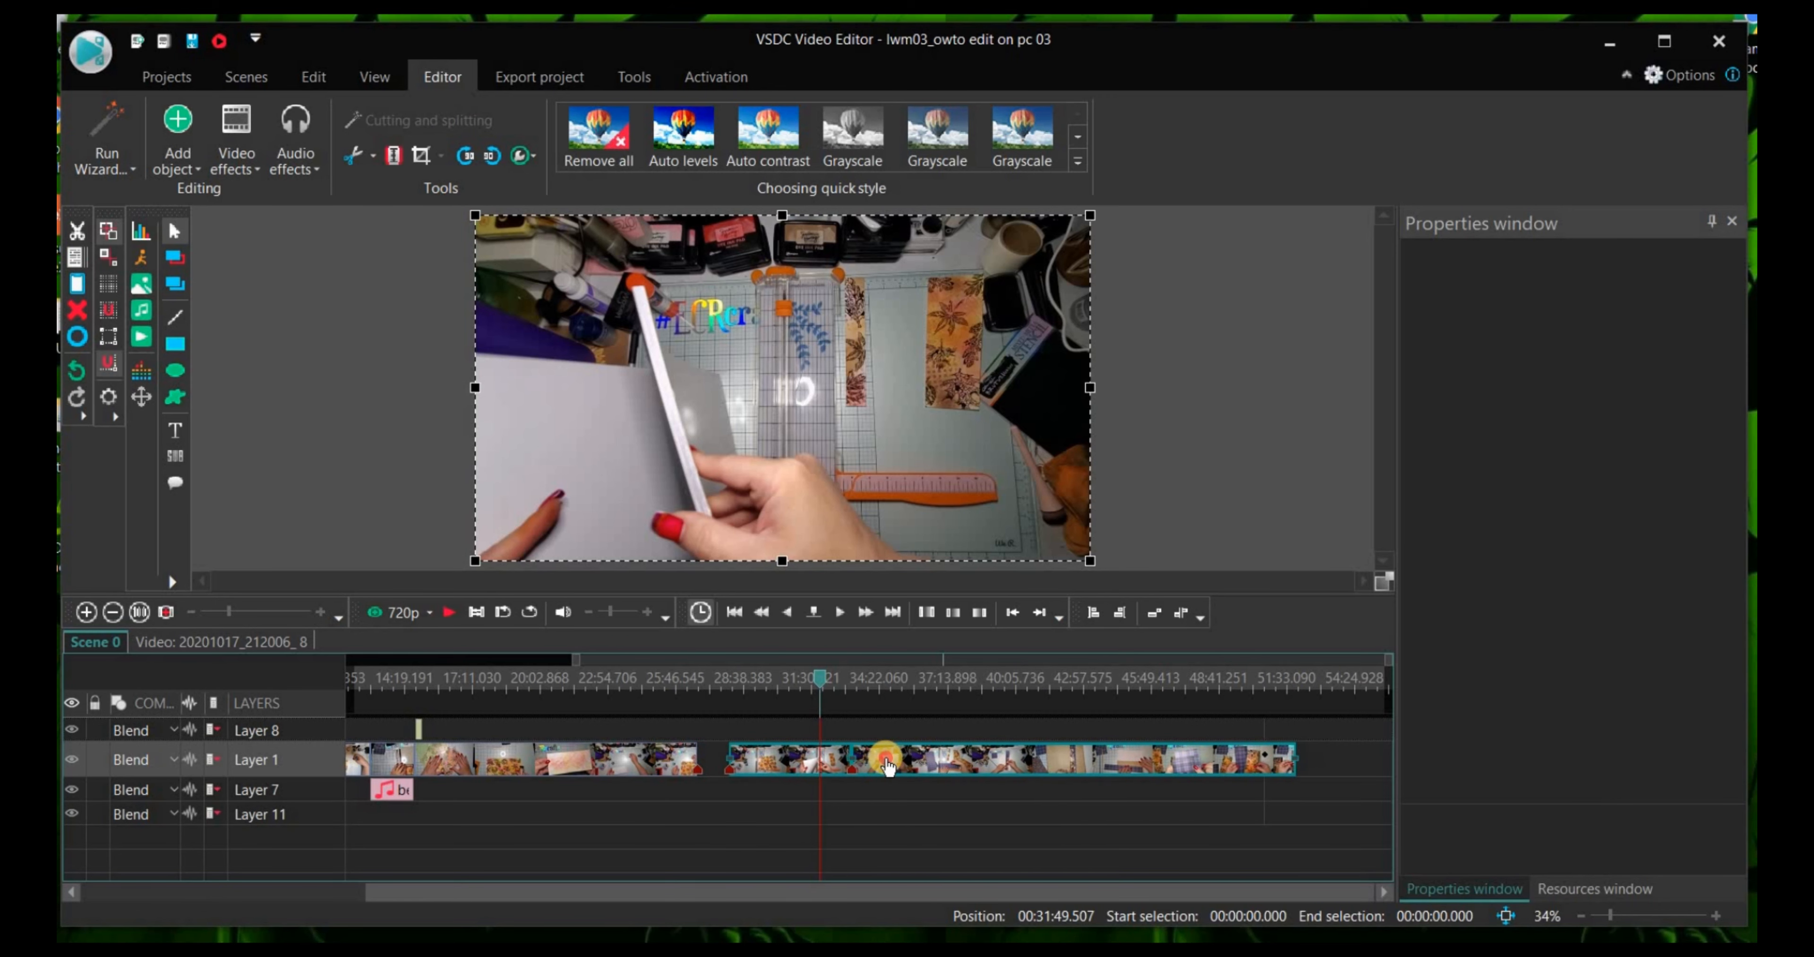
click(889, 813)
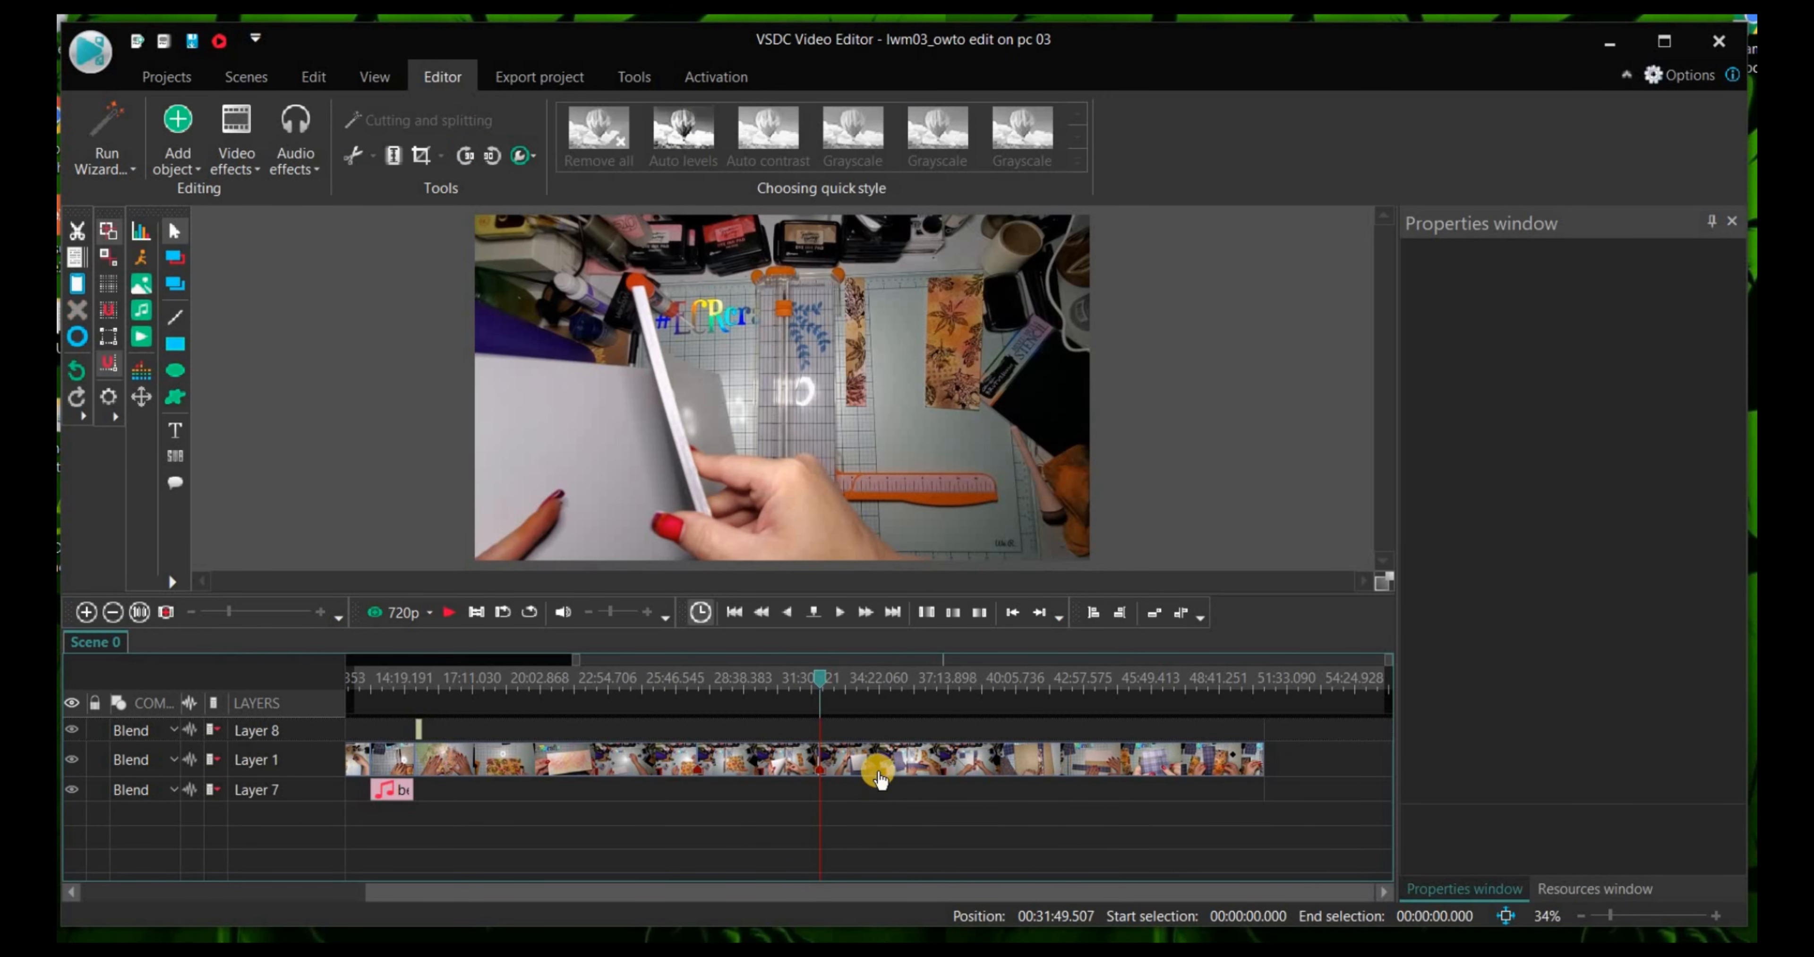
drag(877, 774, 979, 774)
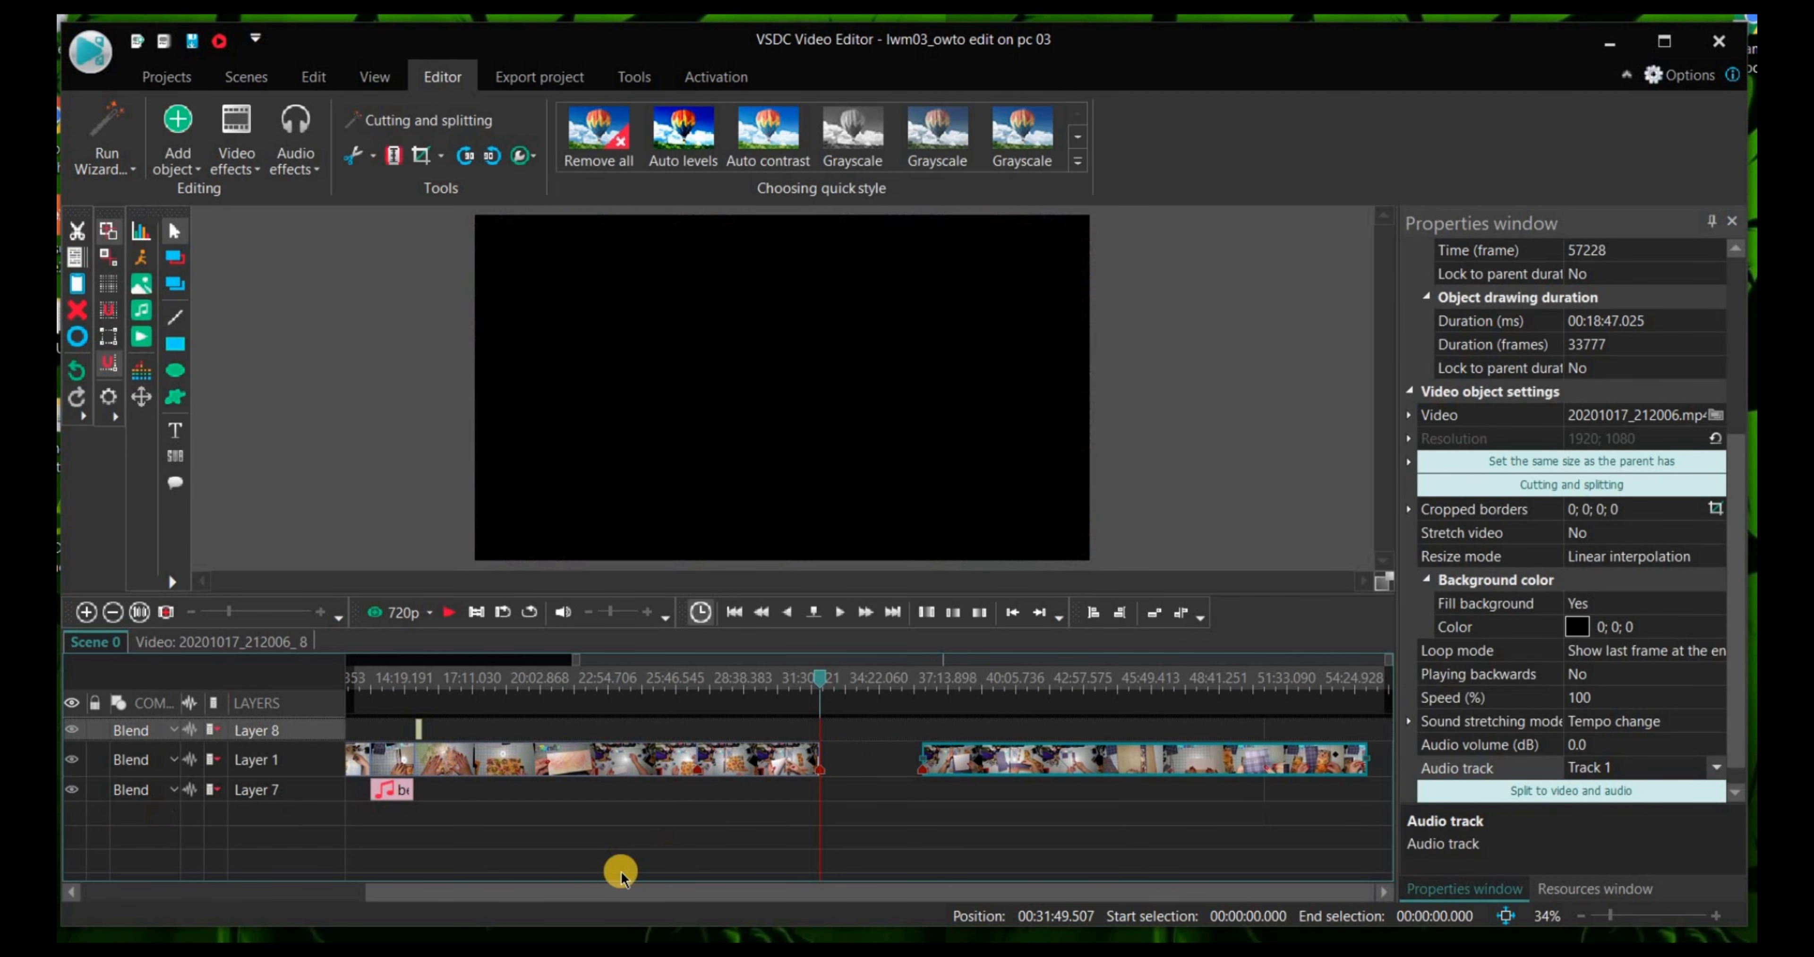
Step: Swap the order of the two Layer 1 clips before the gap so the longer one directly precedes the final footage
drag(657, 764, 810, 810)
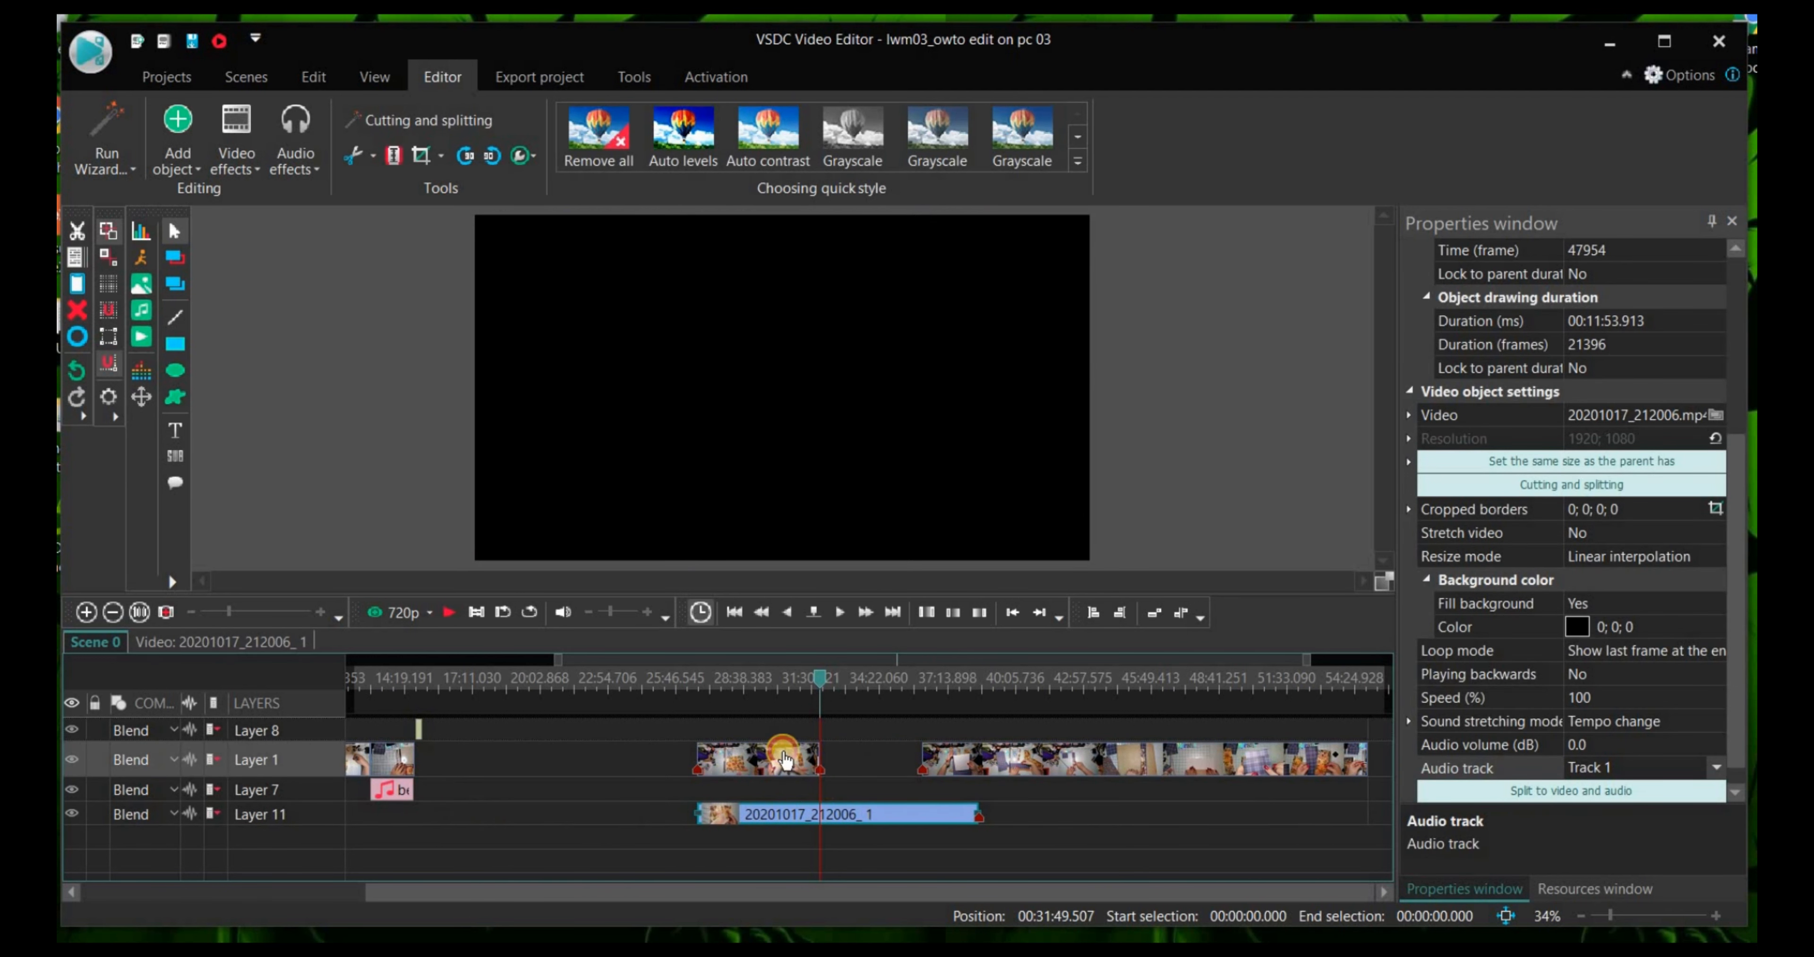
drag(724, 758, 546, 756)
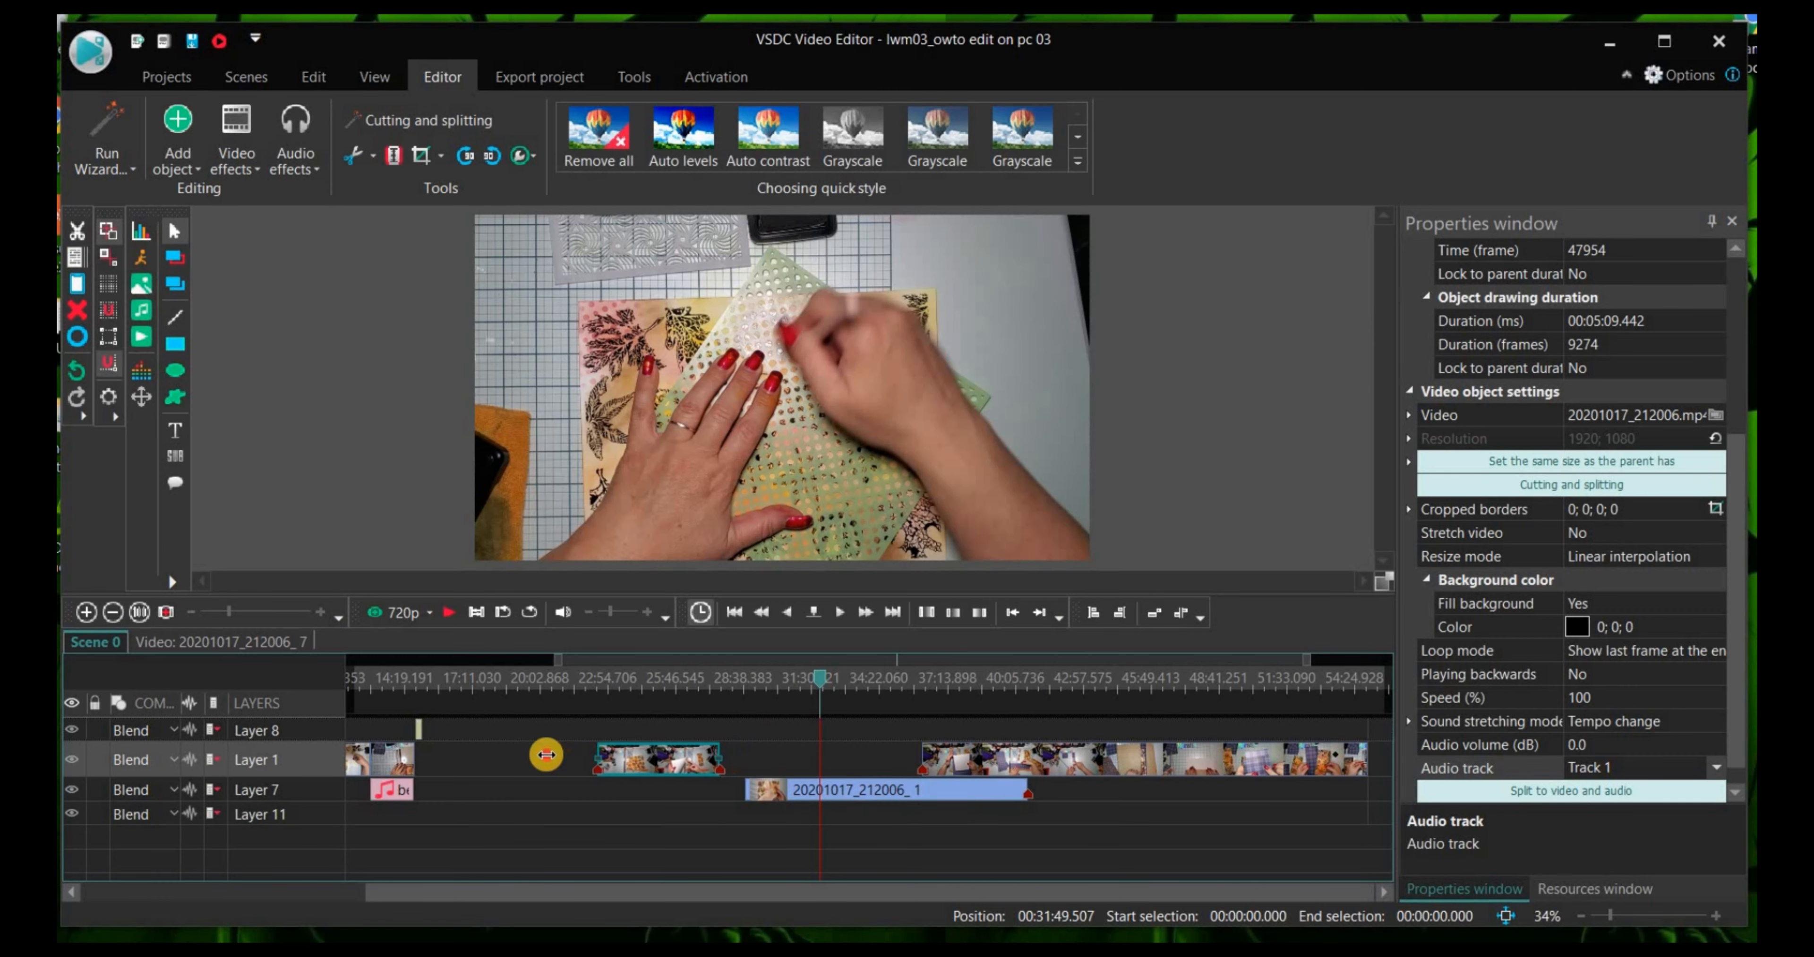
drag(758, 810, 721, 753)
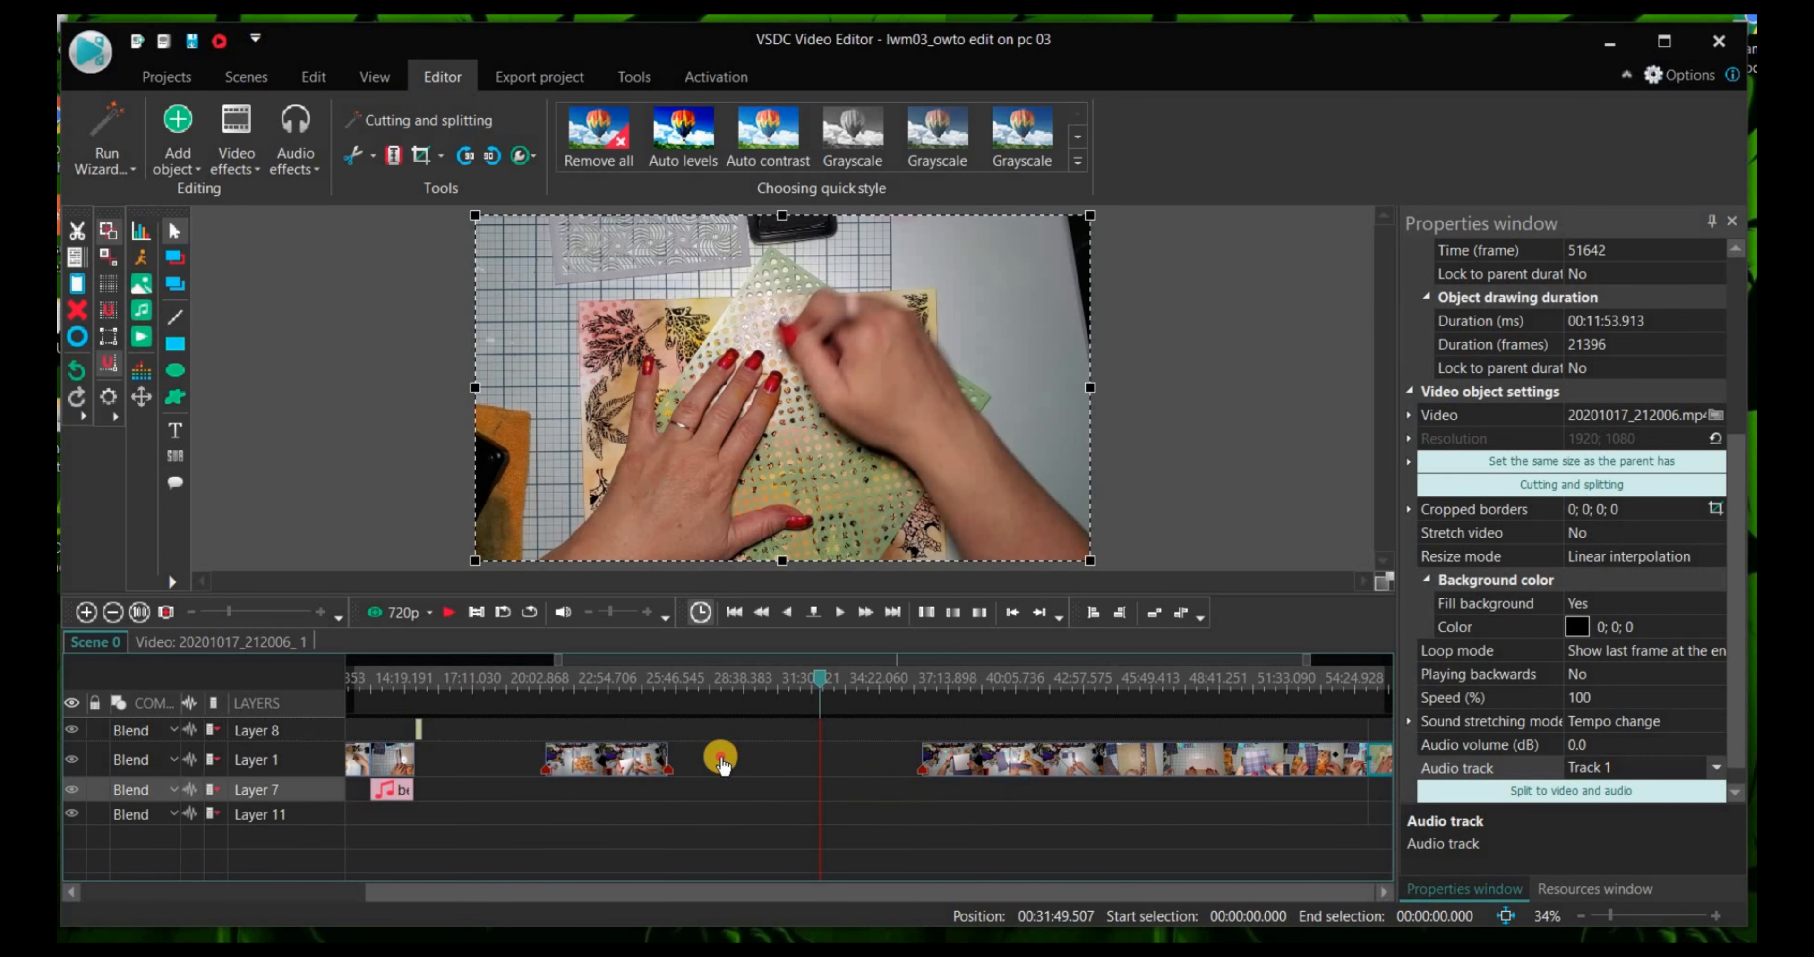
drag(738, 837, 680, 821)
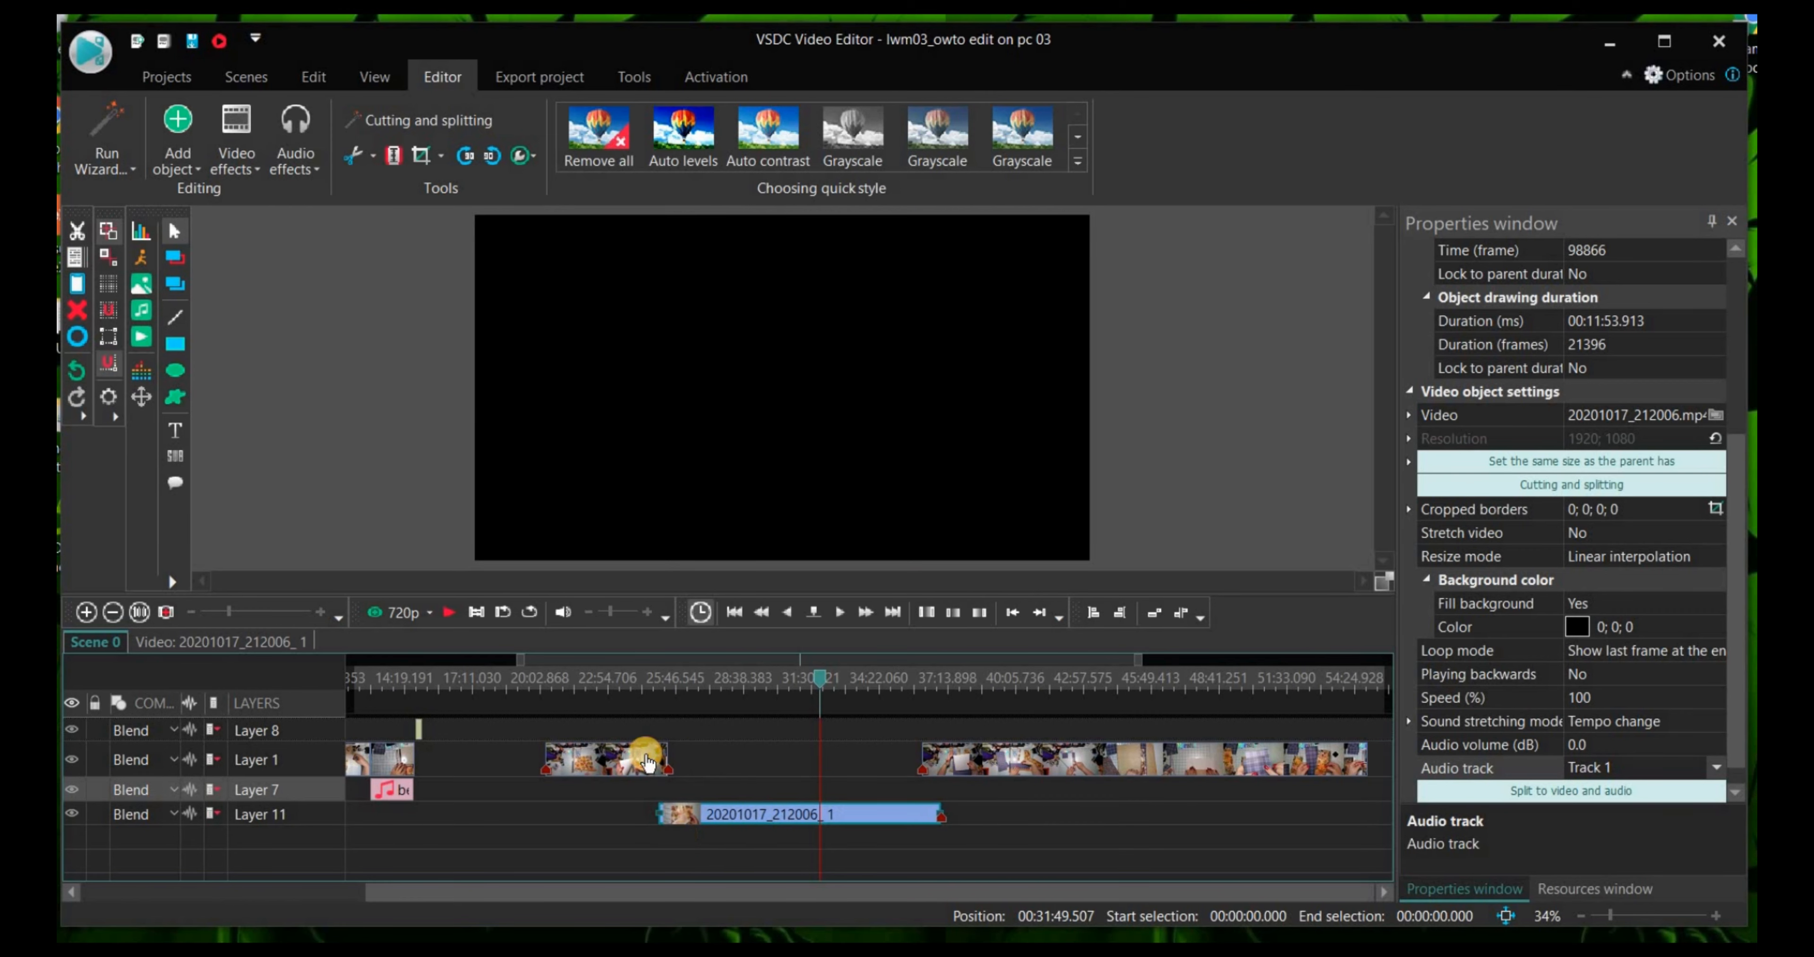
drag(553, 759, 515, 752)
drag(739, 819, 717, 761)
drag(552, 766, 617, 774)
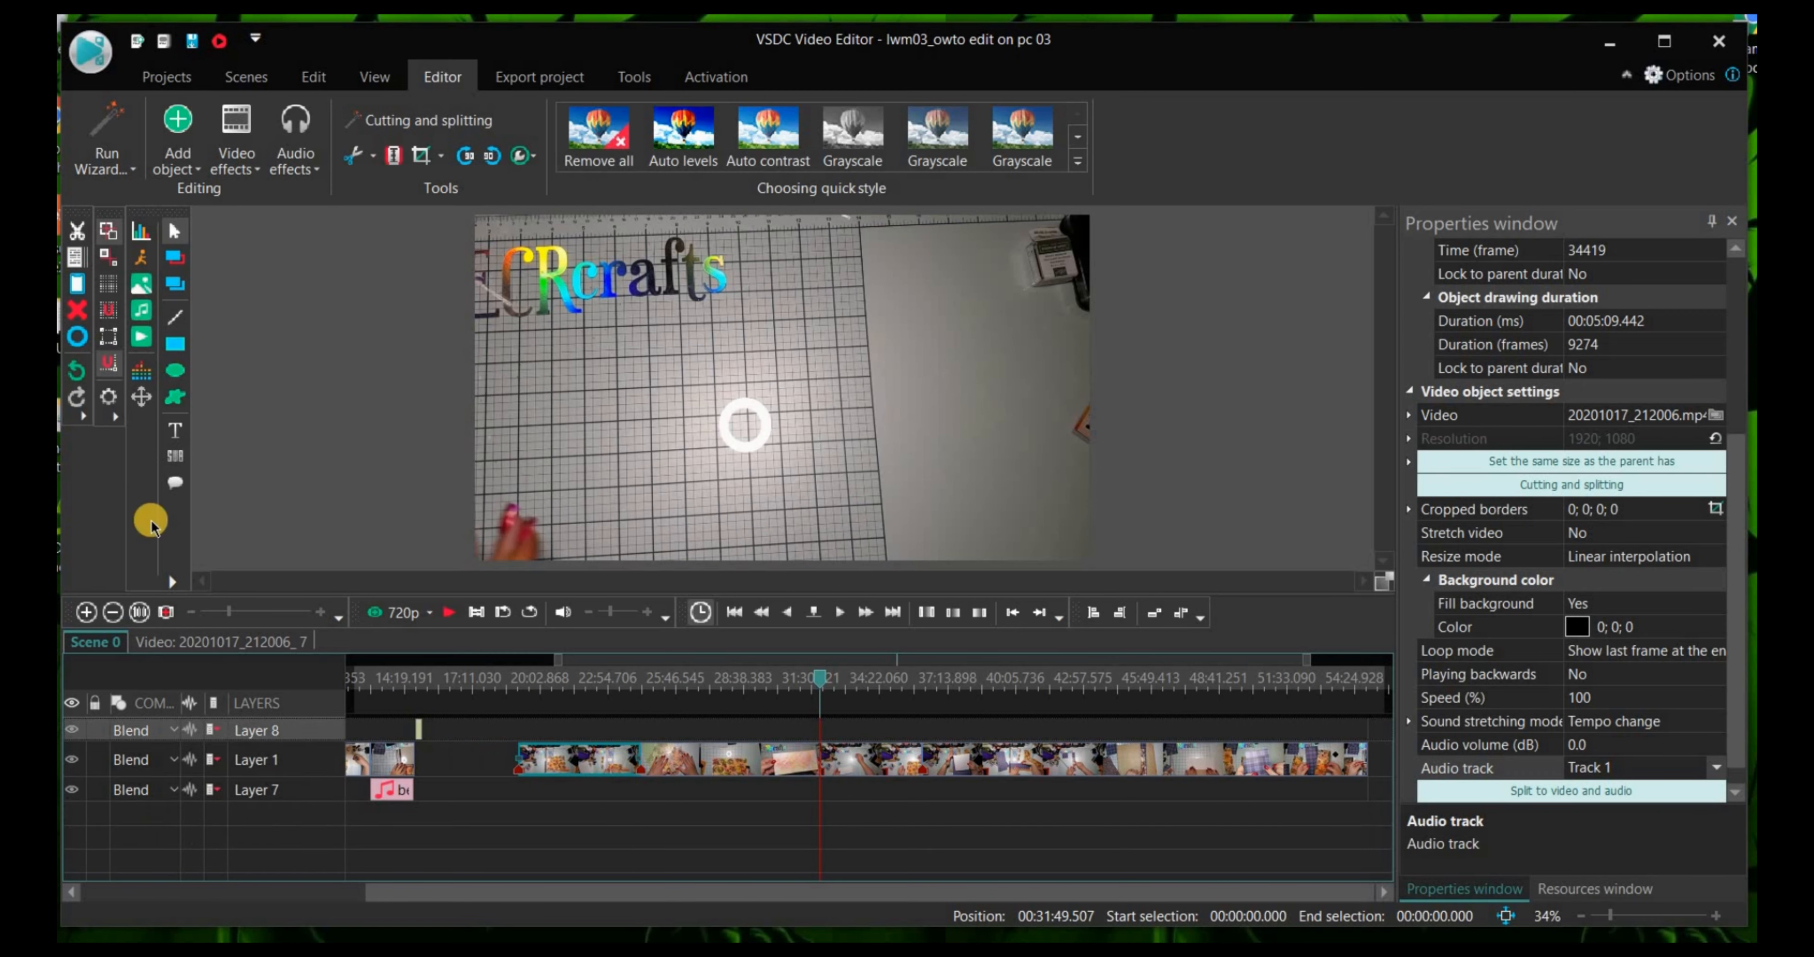
Step: Open and cancel the add-video file chooser, then try lifting the longer clip off Layer 1 and put it back
click(147, 344)
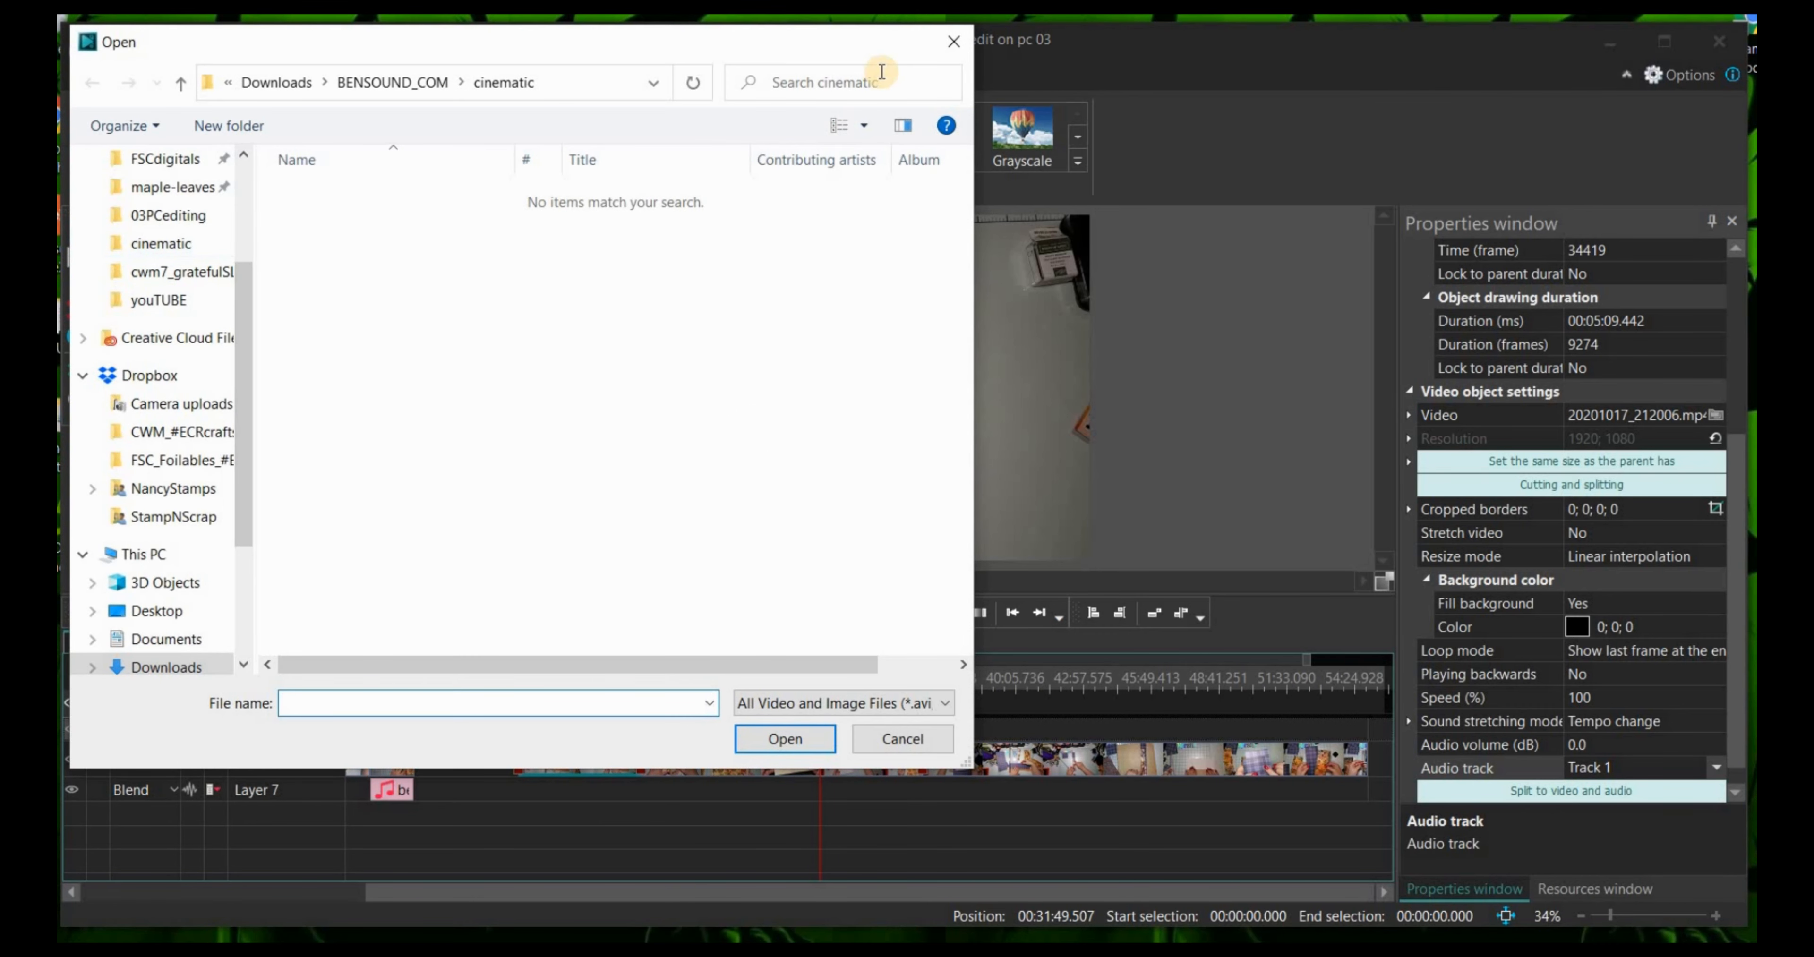
click(953, 55)
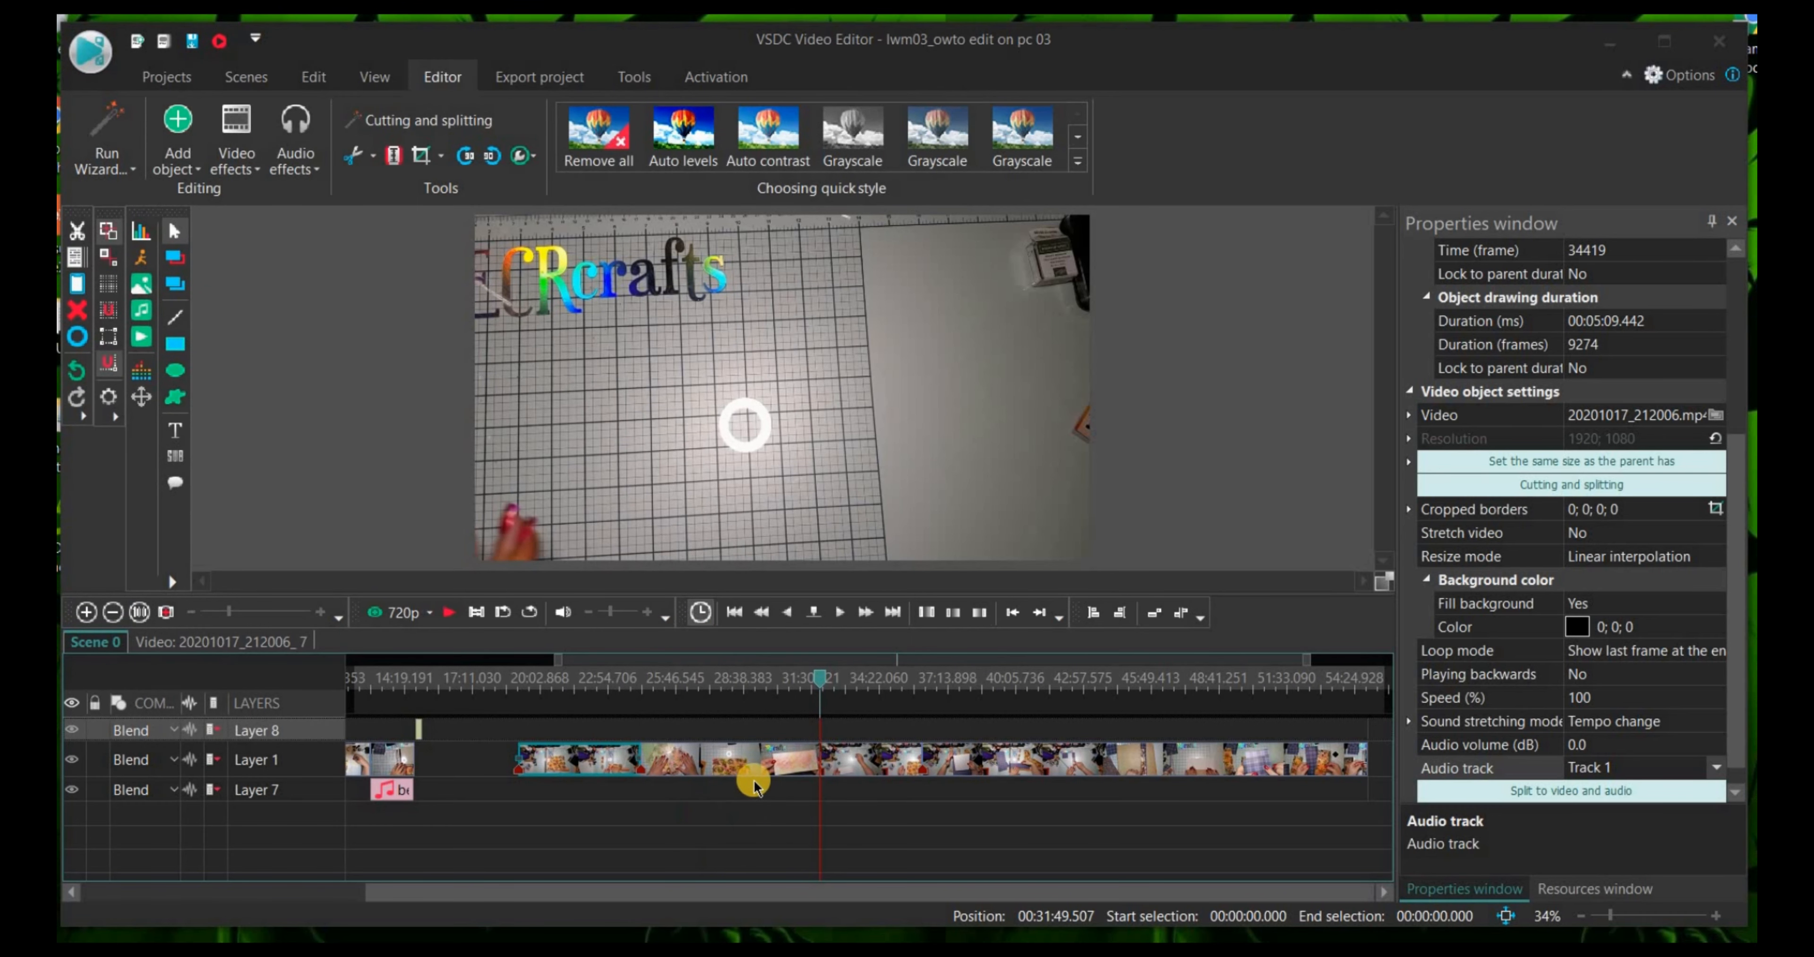
drag(788, 767, 790, 848)
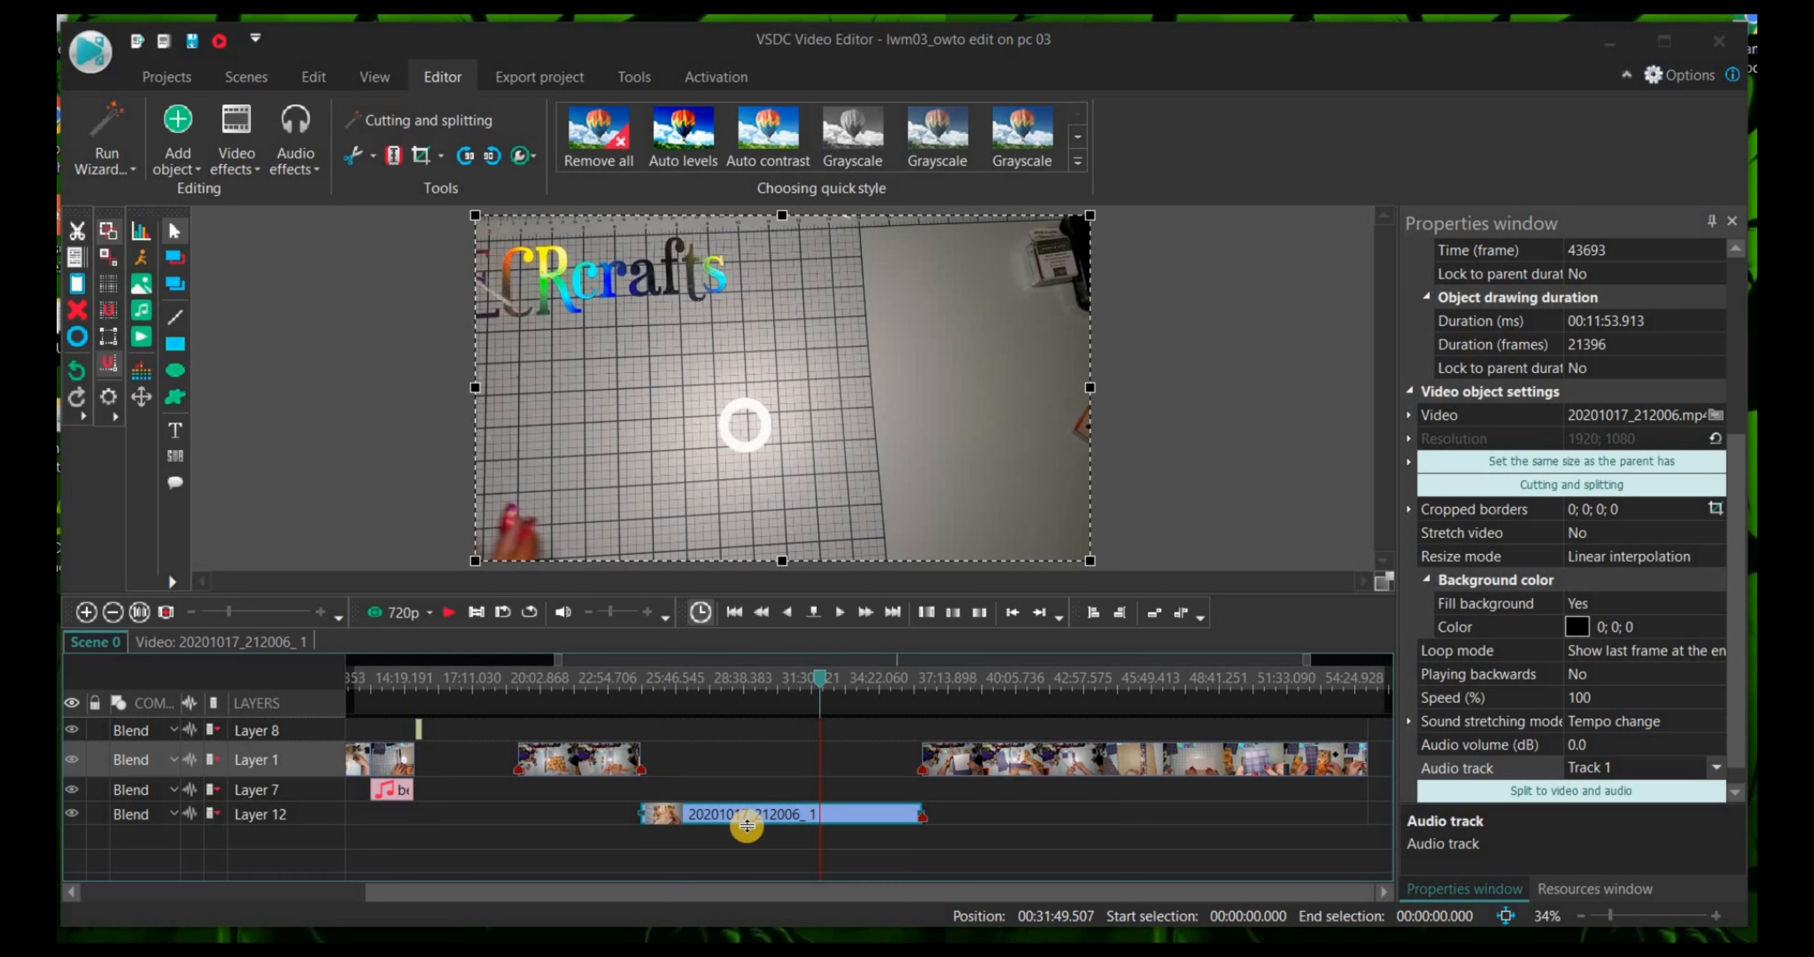
mouse_move(775, 821)
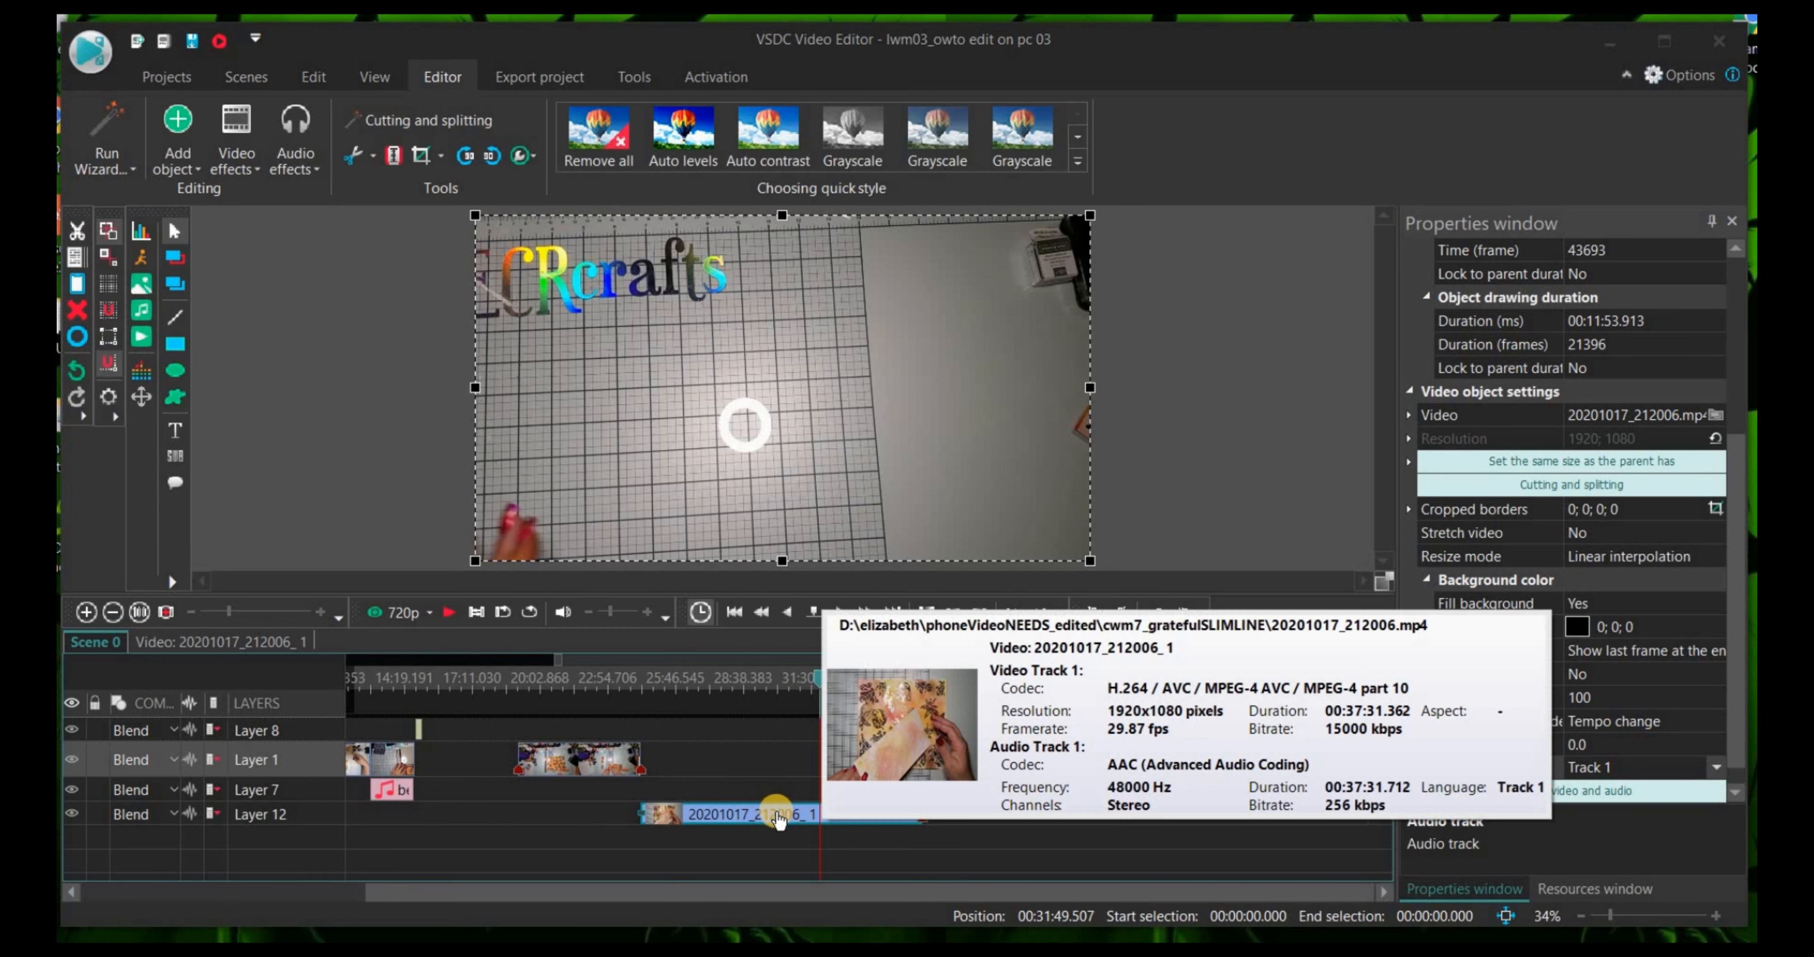
drag(747, 823, 740, 756)
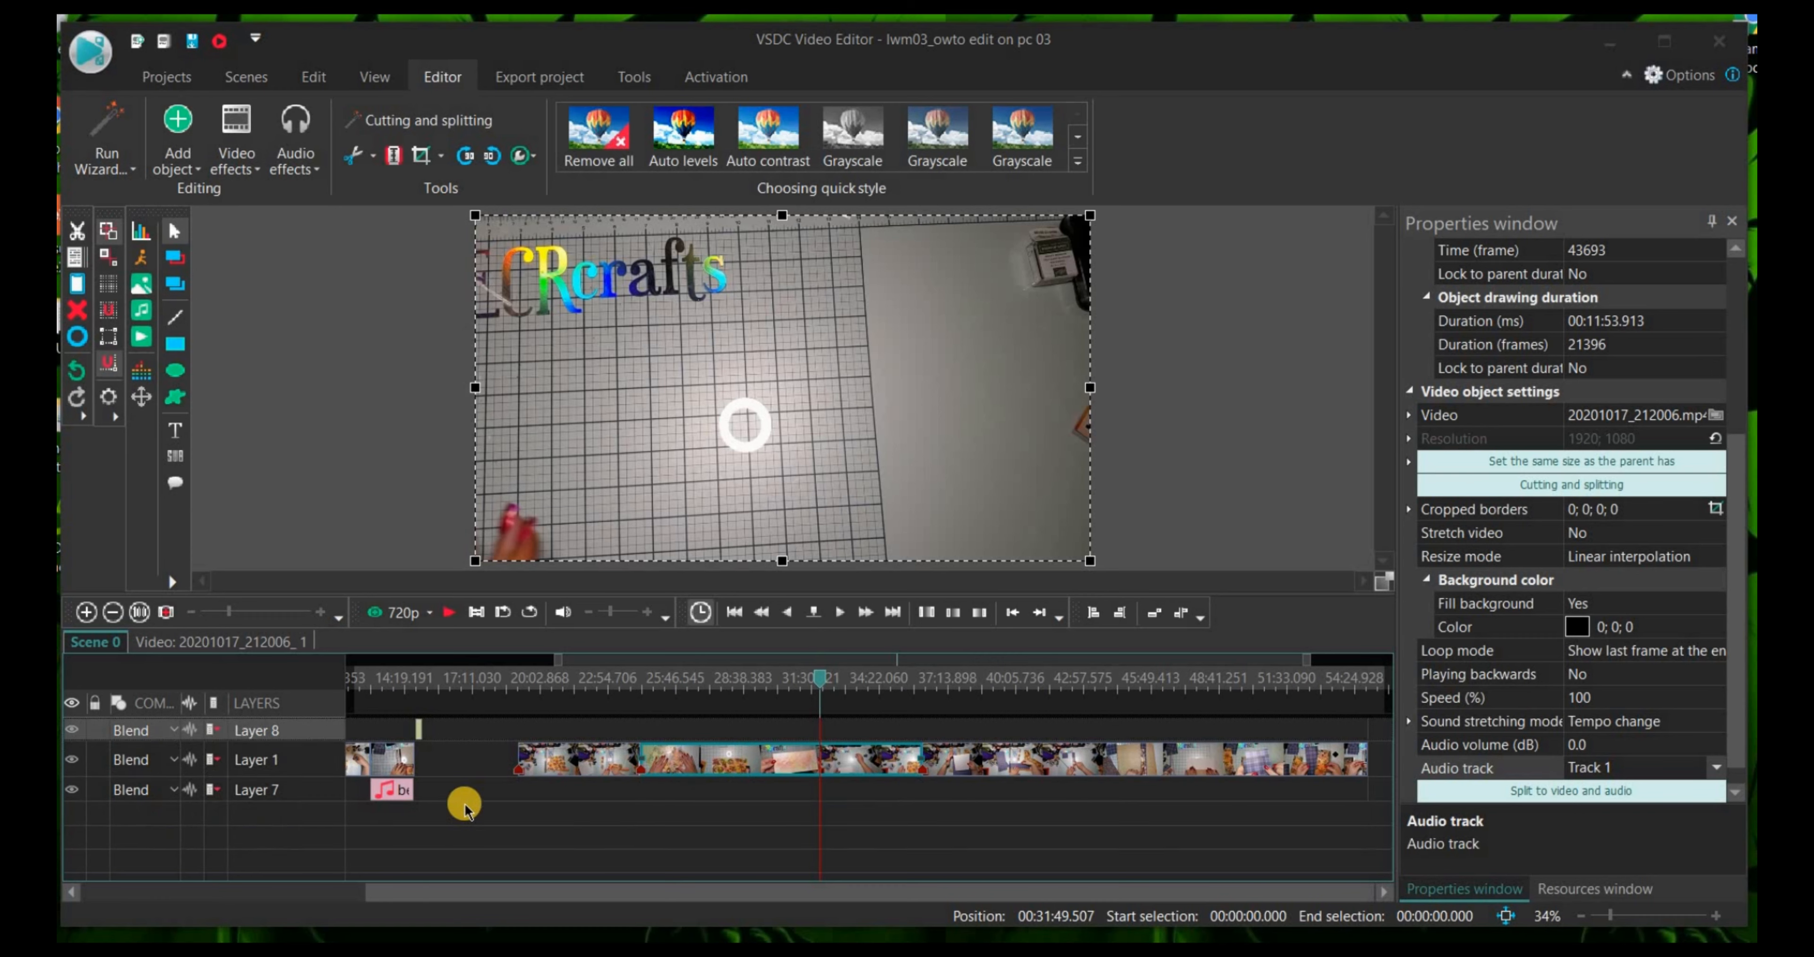
Step: Select all Layer 1 clips after the remaining gap and shift them earlier together to meet the preceding footage
click(483, 758)
drag(483, 752, 1372, 773)
drag(607, 761, 509, 834)
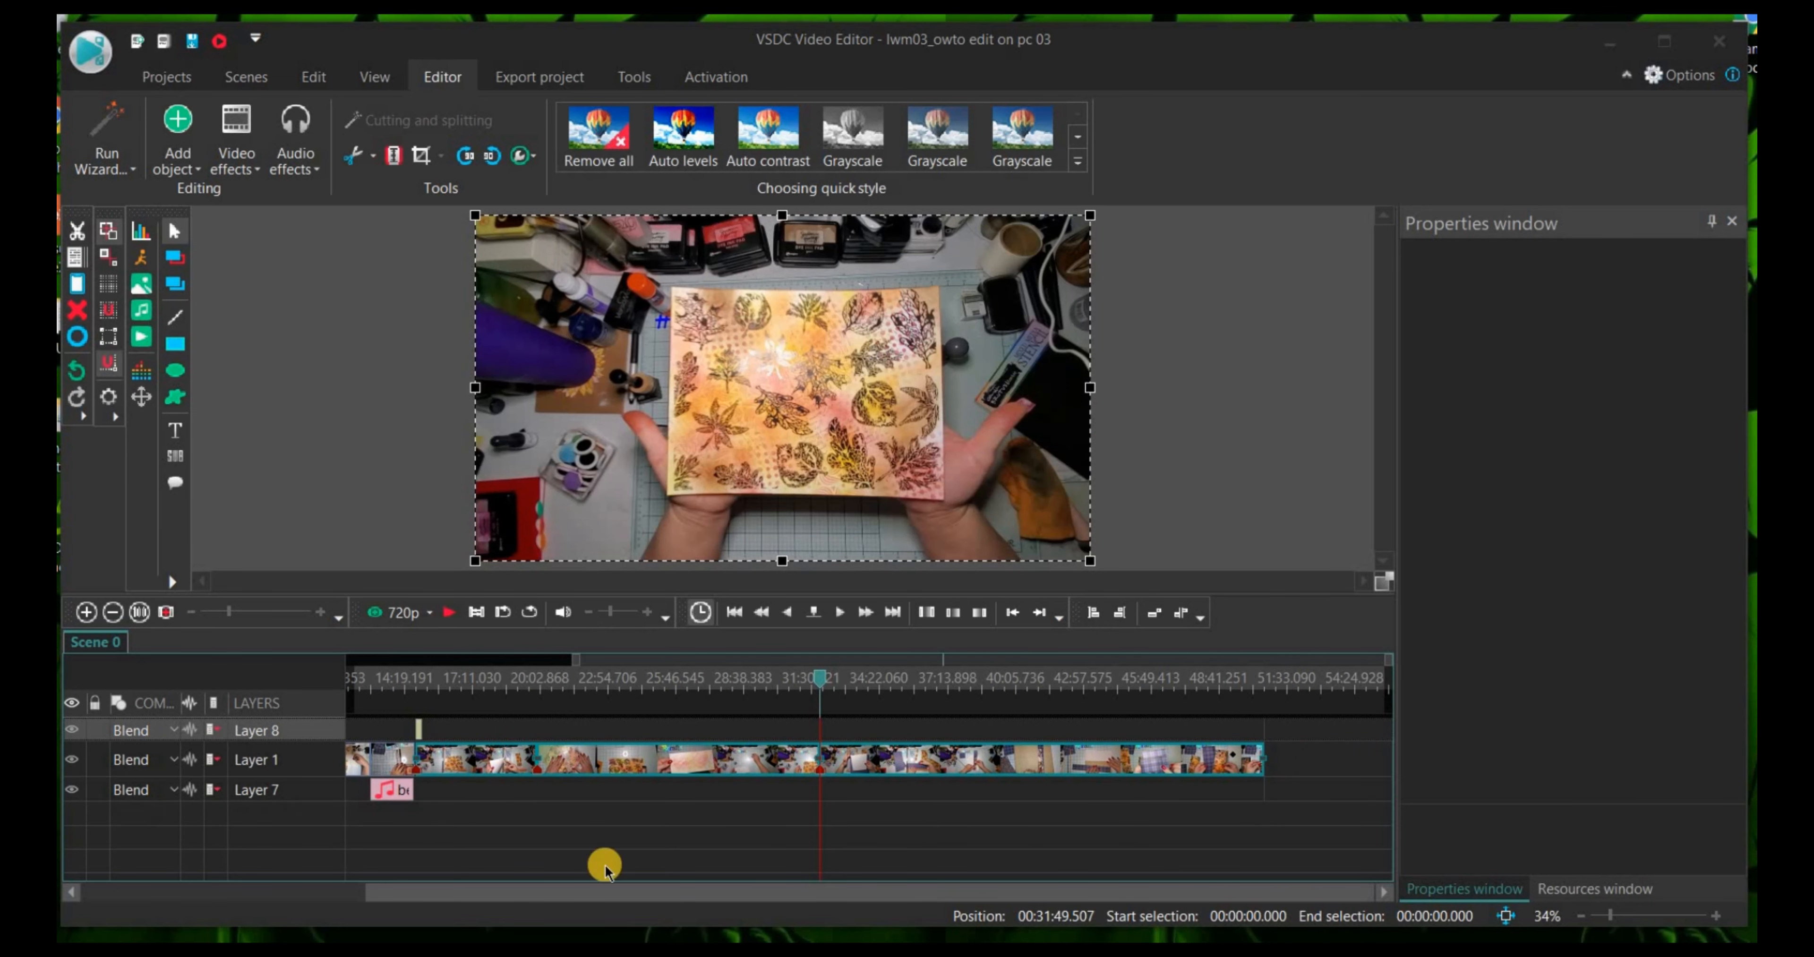
drag(696, 906, 441, 891)
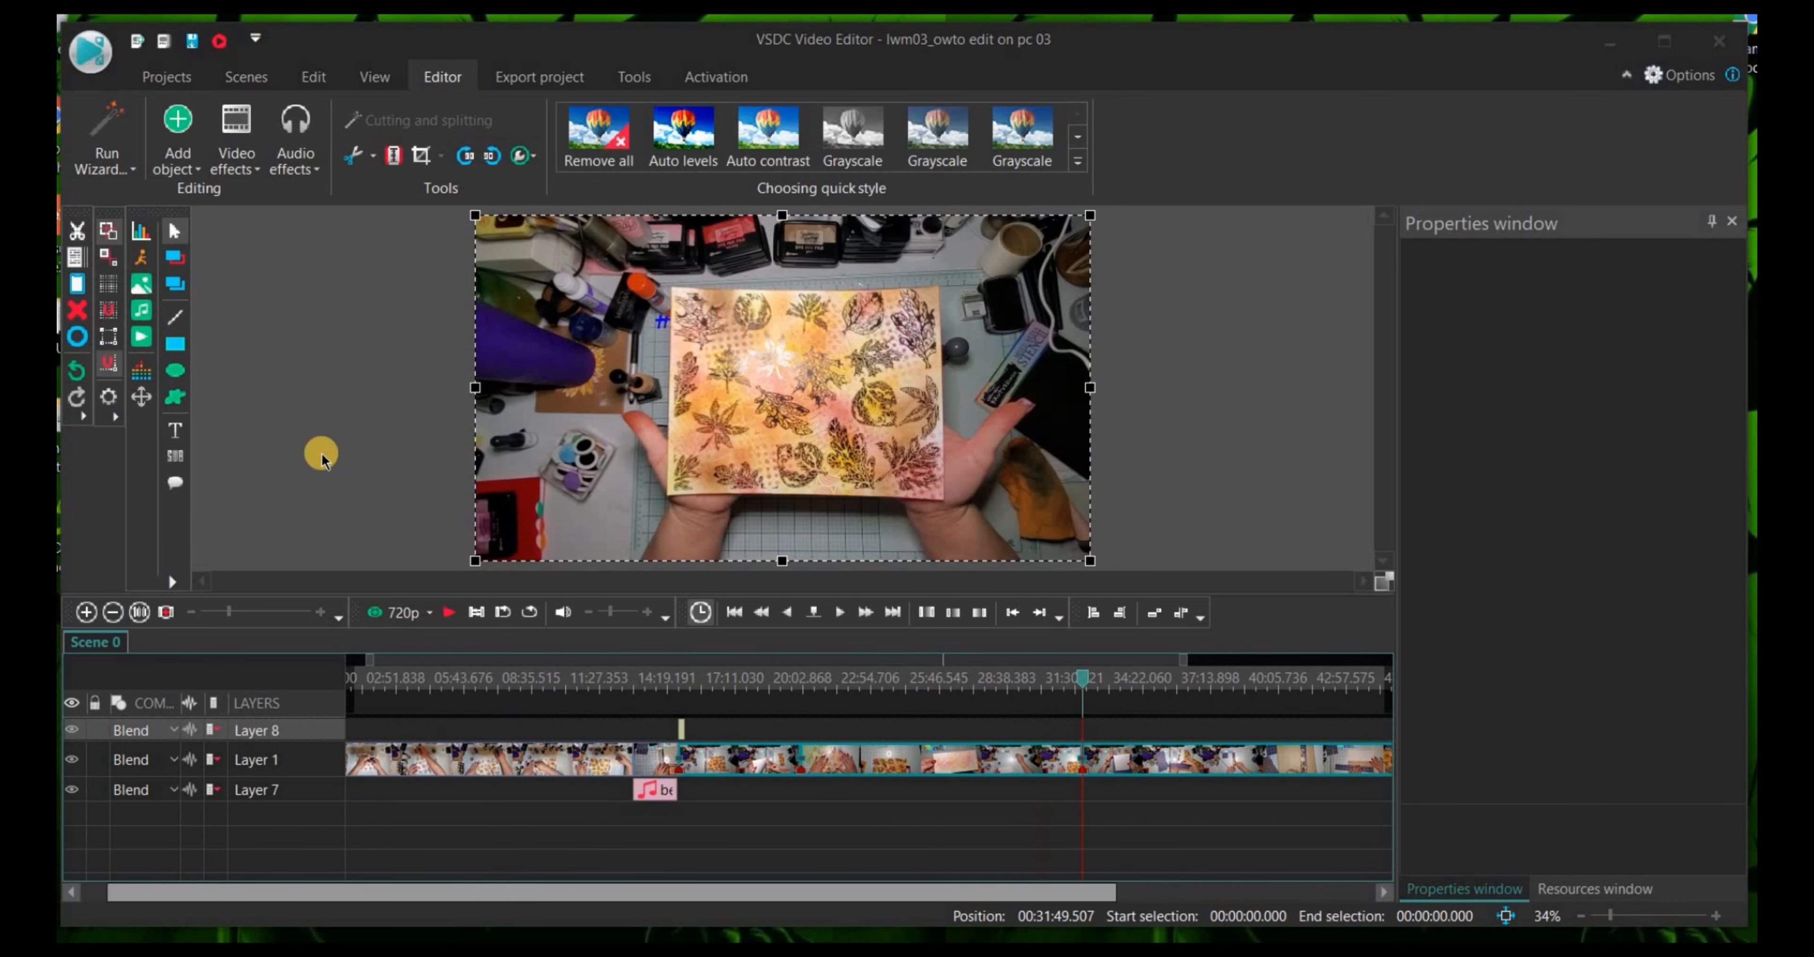
click(200, 612)
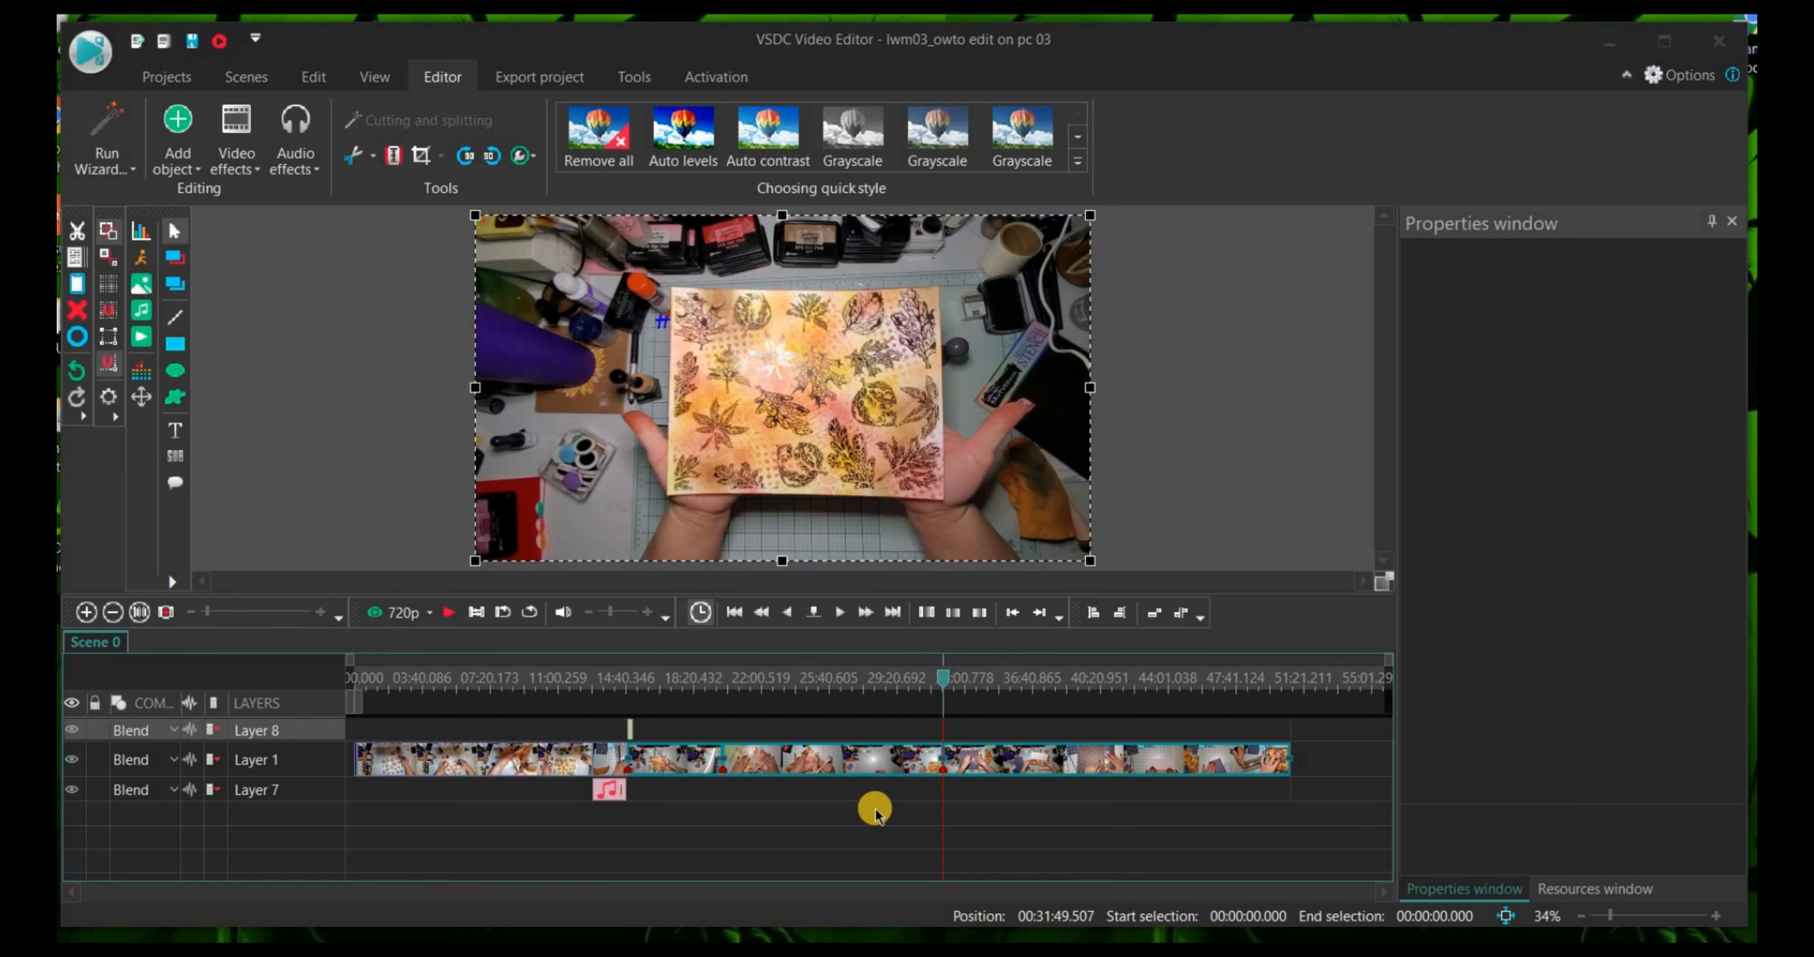
Step: Add LWM_BENSOUND.jpg and LWM_SUBSCRIBE.jpg from the desktop's youTUBE/thumbNAILS/LWM folder as a sequence starting where the footage ends
drag(943, 679, 1025, 678)
mouse_move(1280, 680)
mouse_down()
mouse_move(1315, 676)
mouse_move(1280, 677)
mouse_move(1296, 686)
mouse_up()
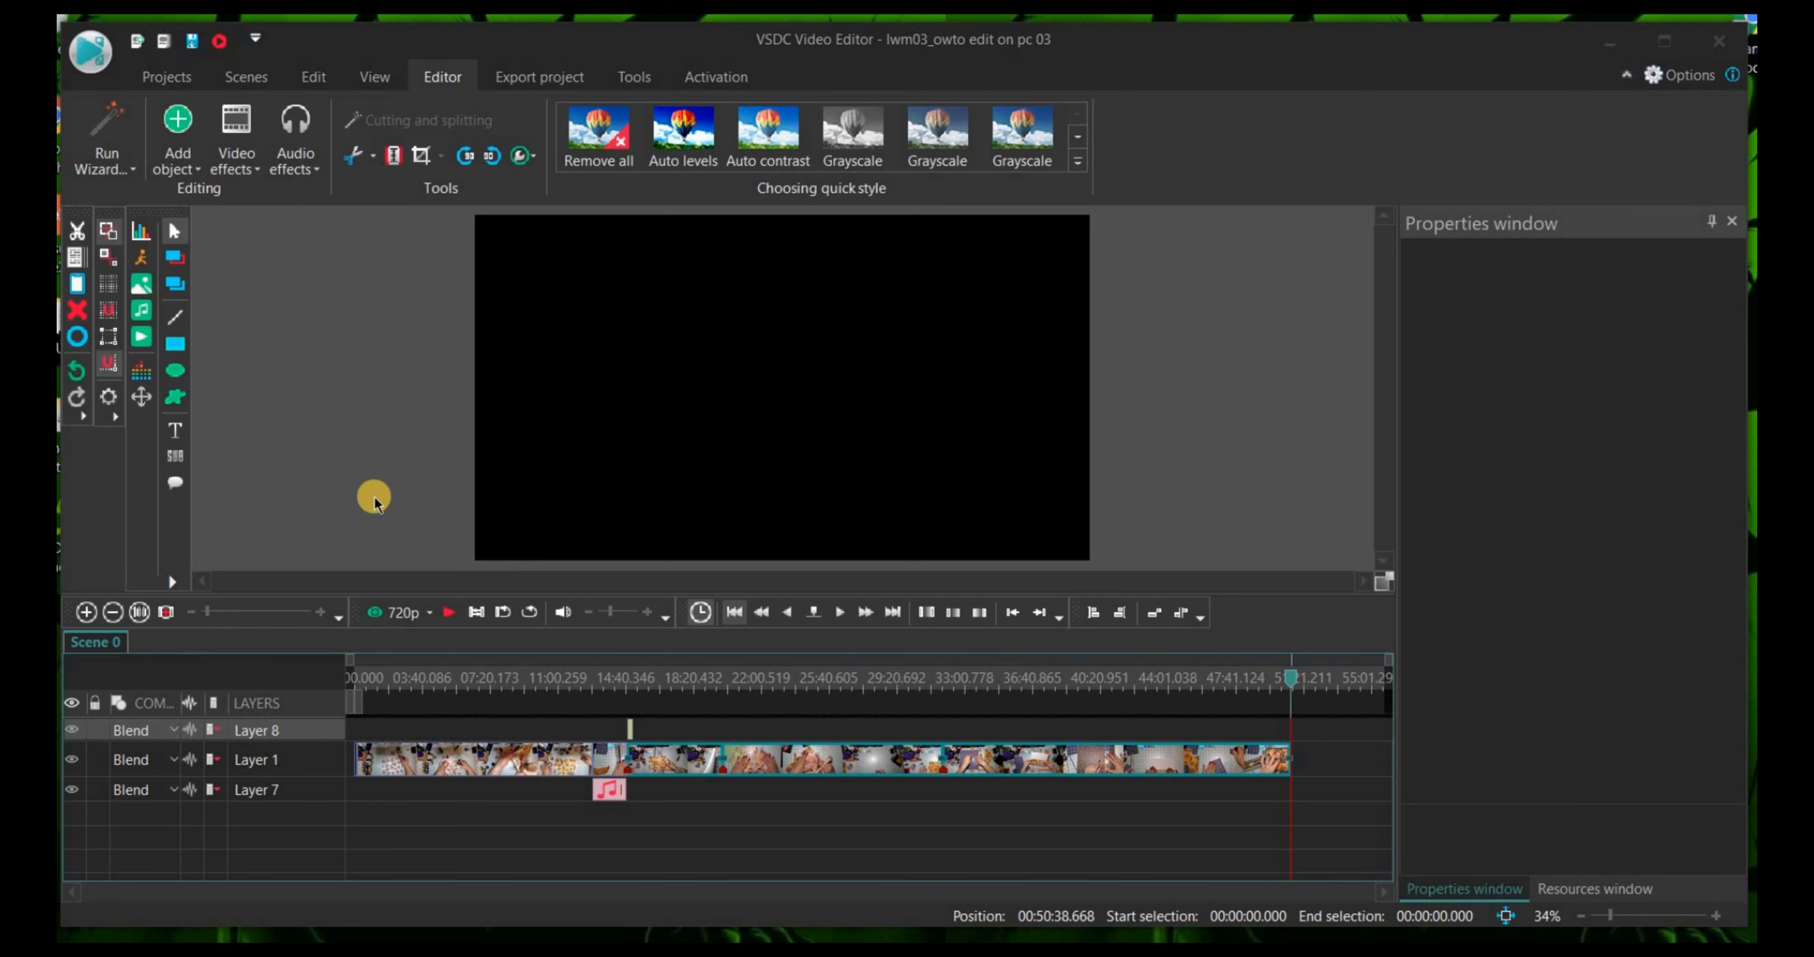
click(142, 287)
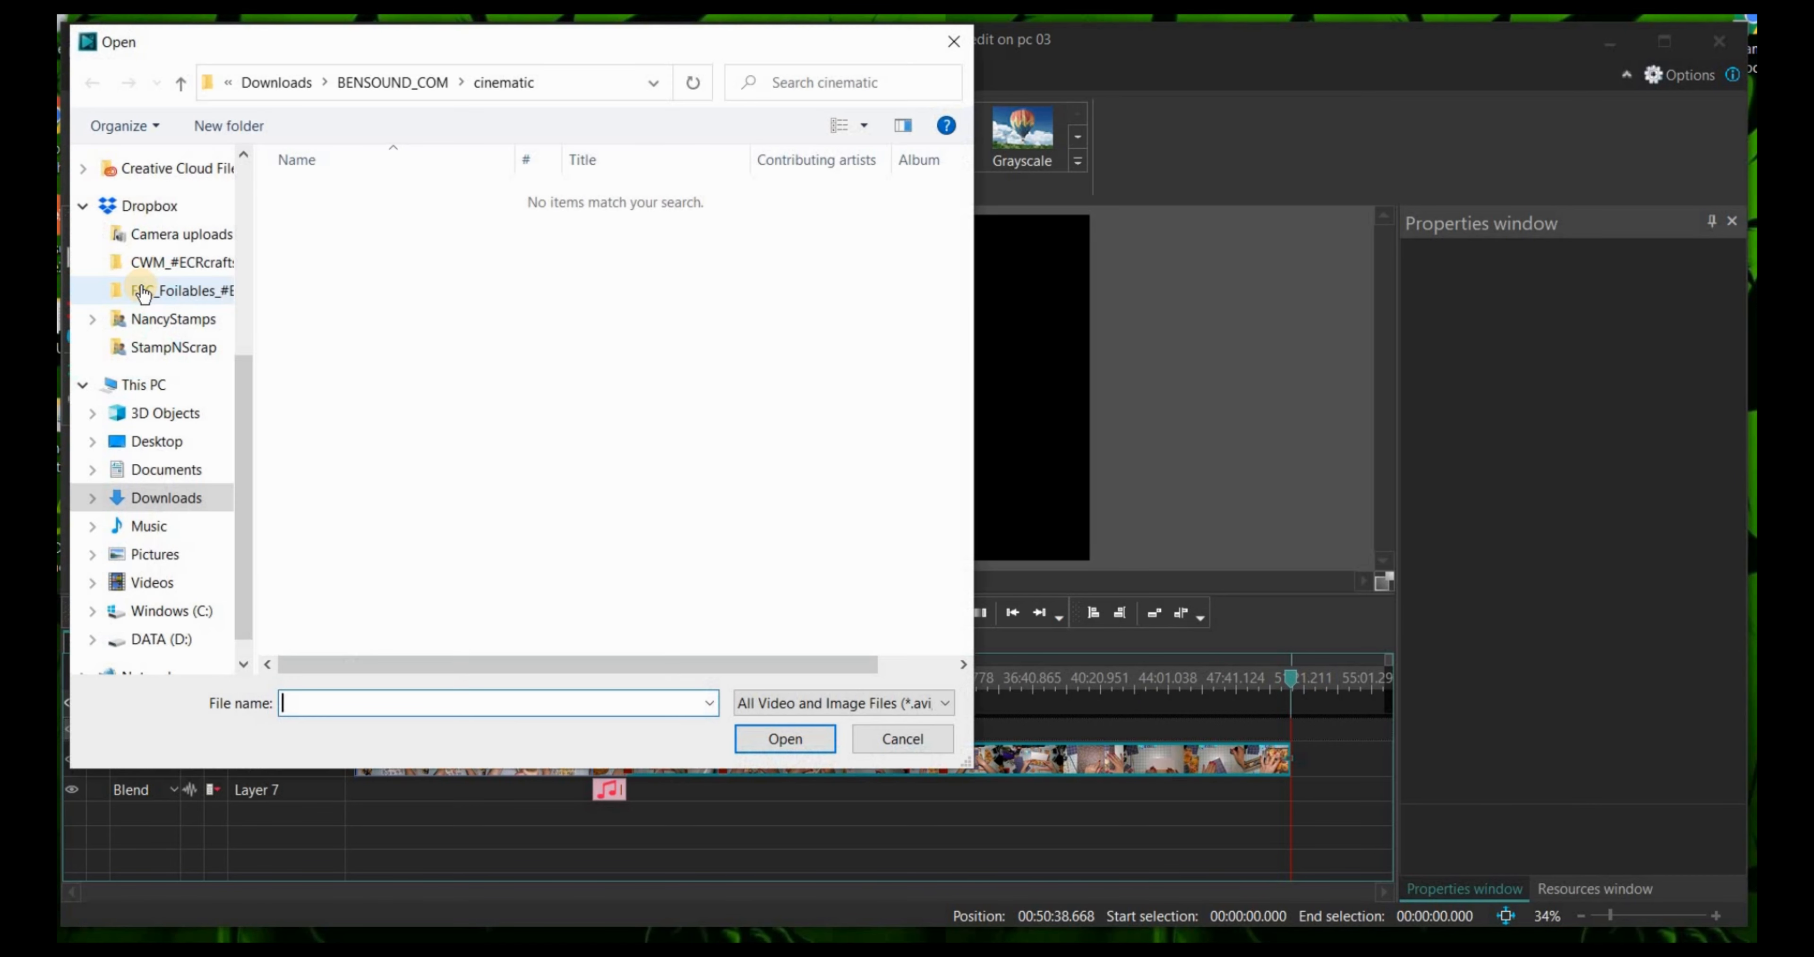
drag(250, 372, 237, 175)
click(186, 206)
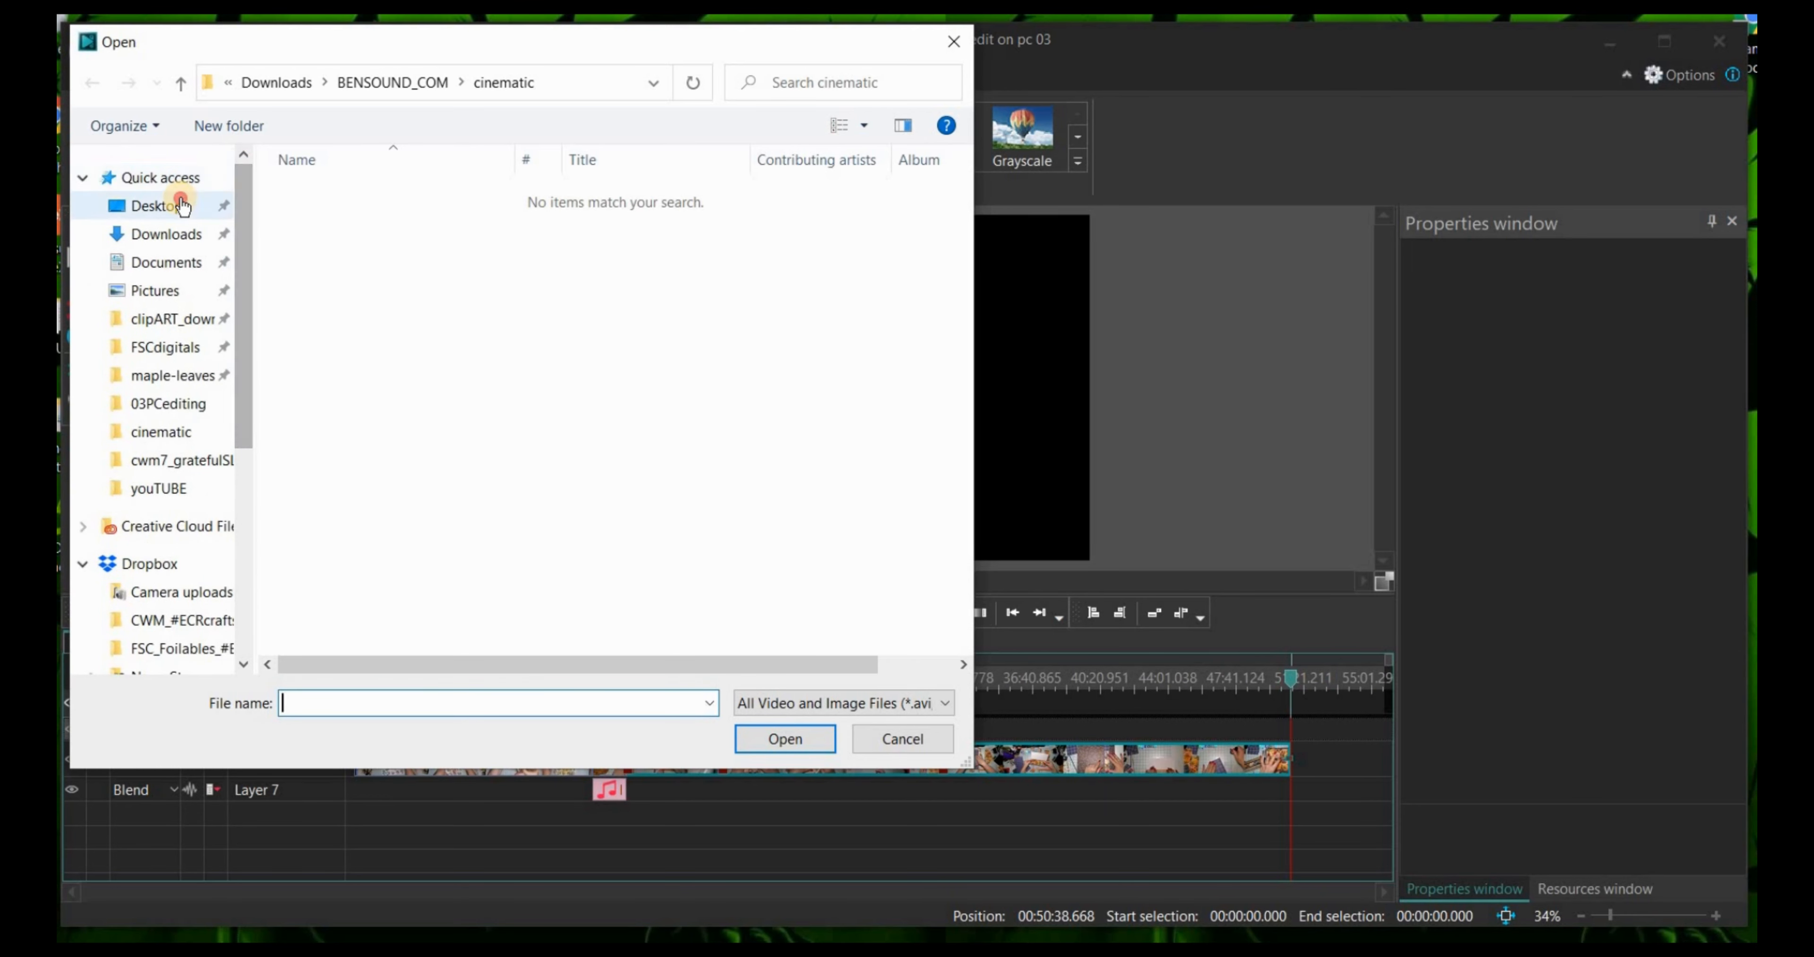
double_click(357, 205)
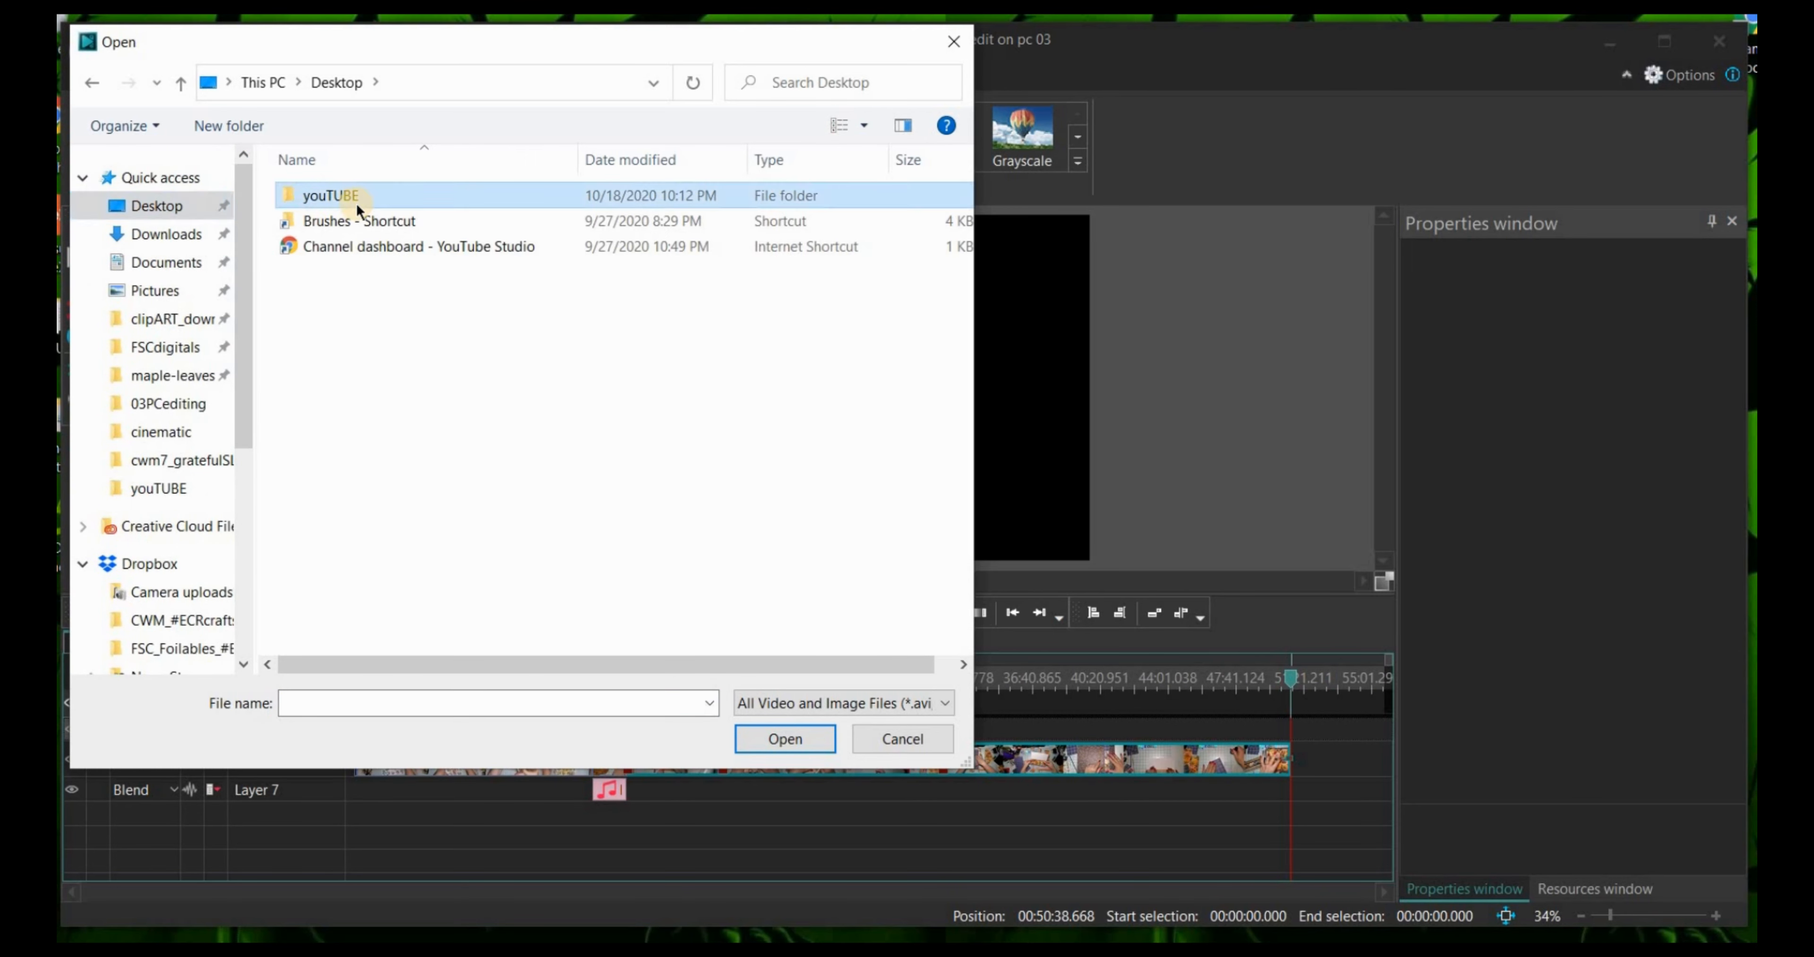
double_click(356, 229)
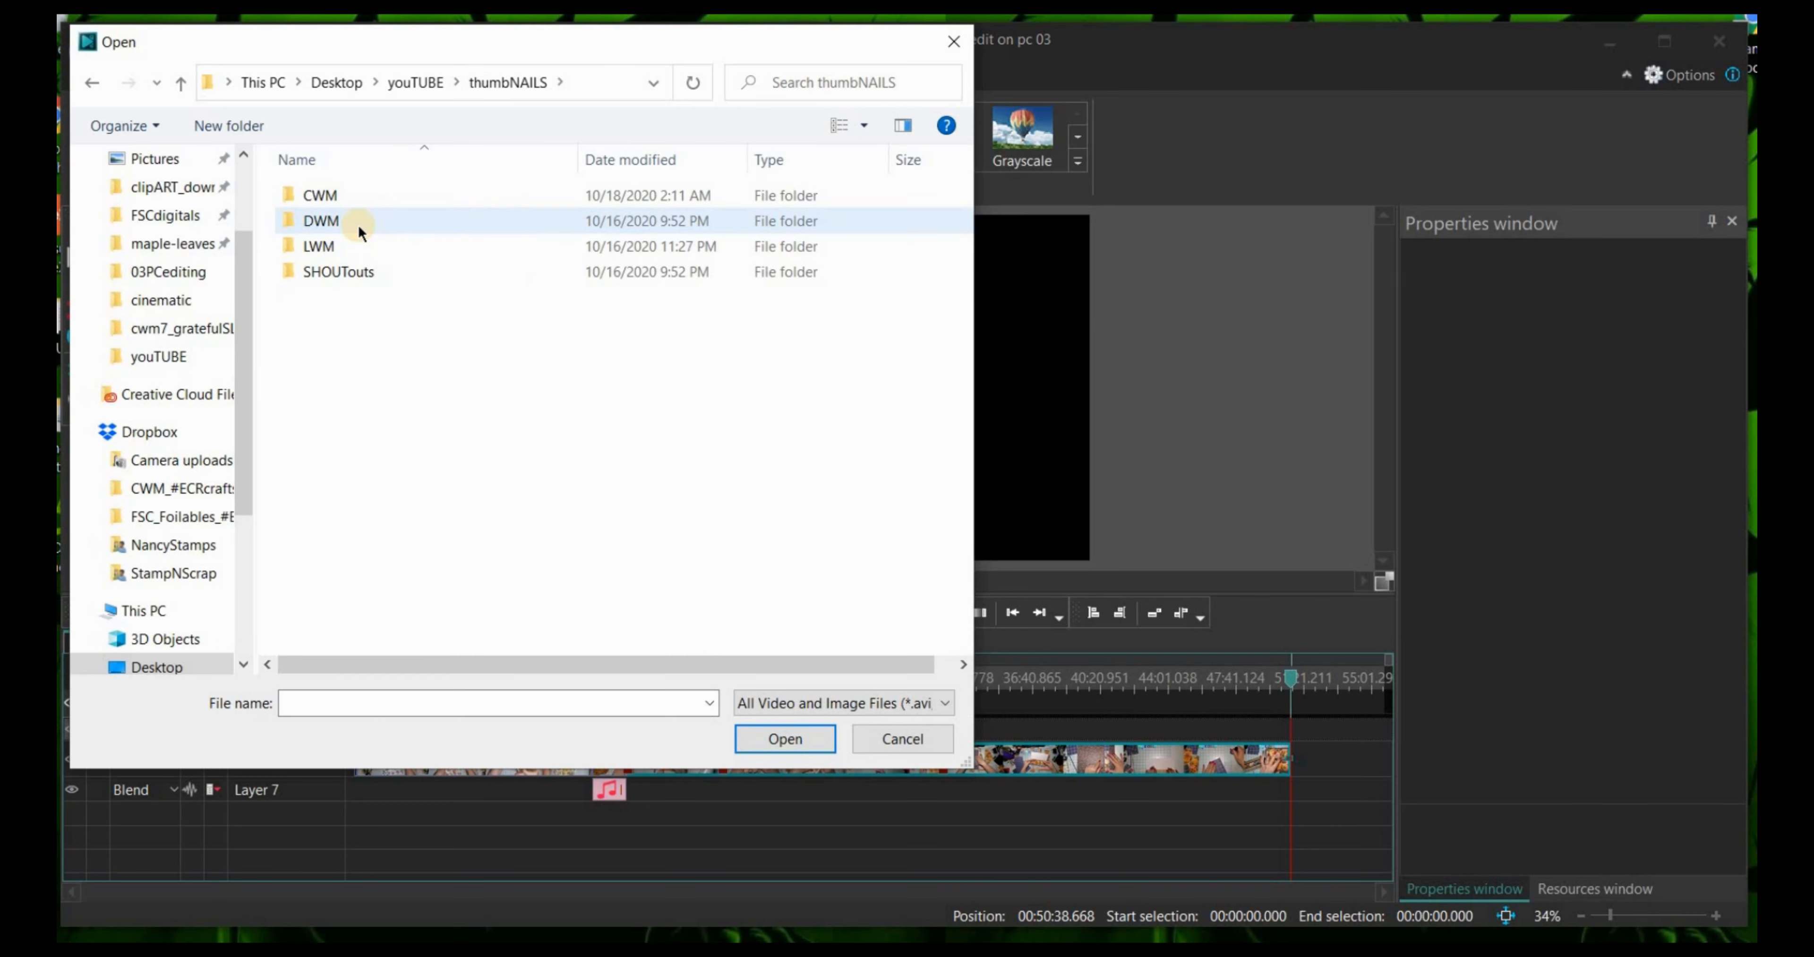
double_click(334, 248)
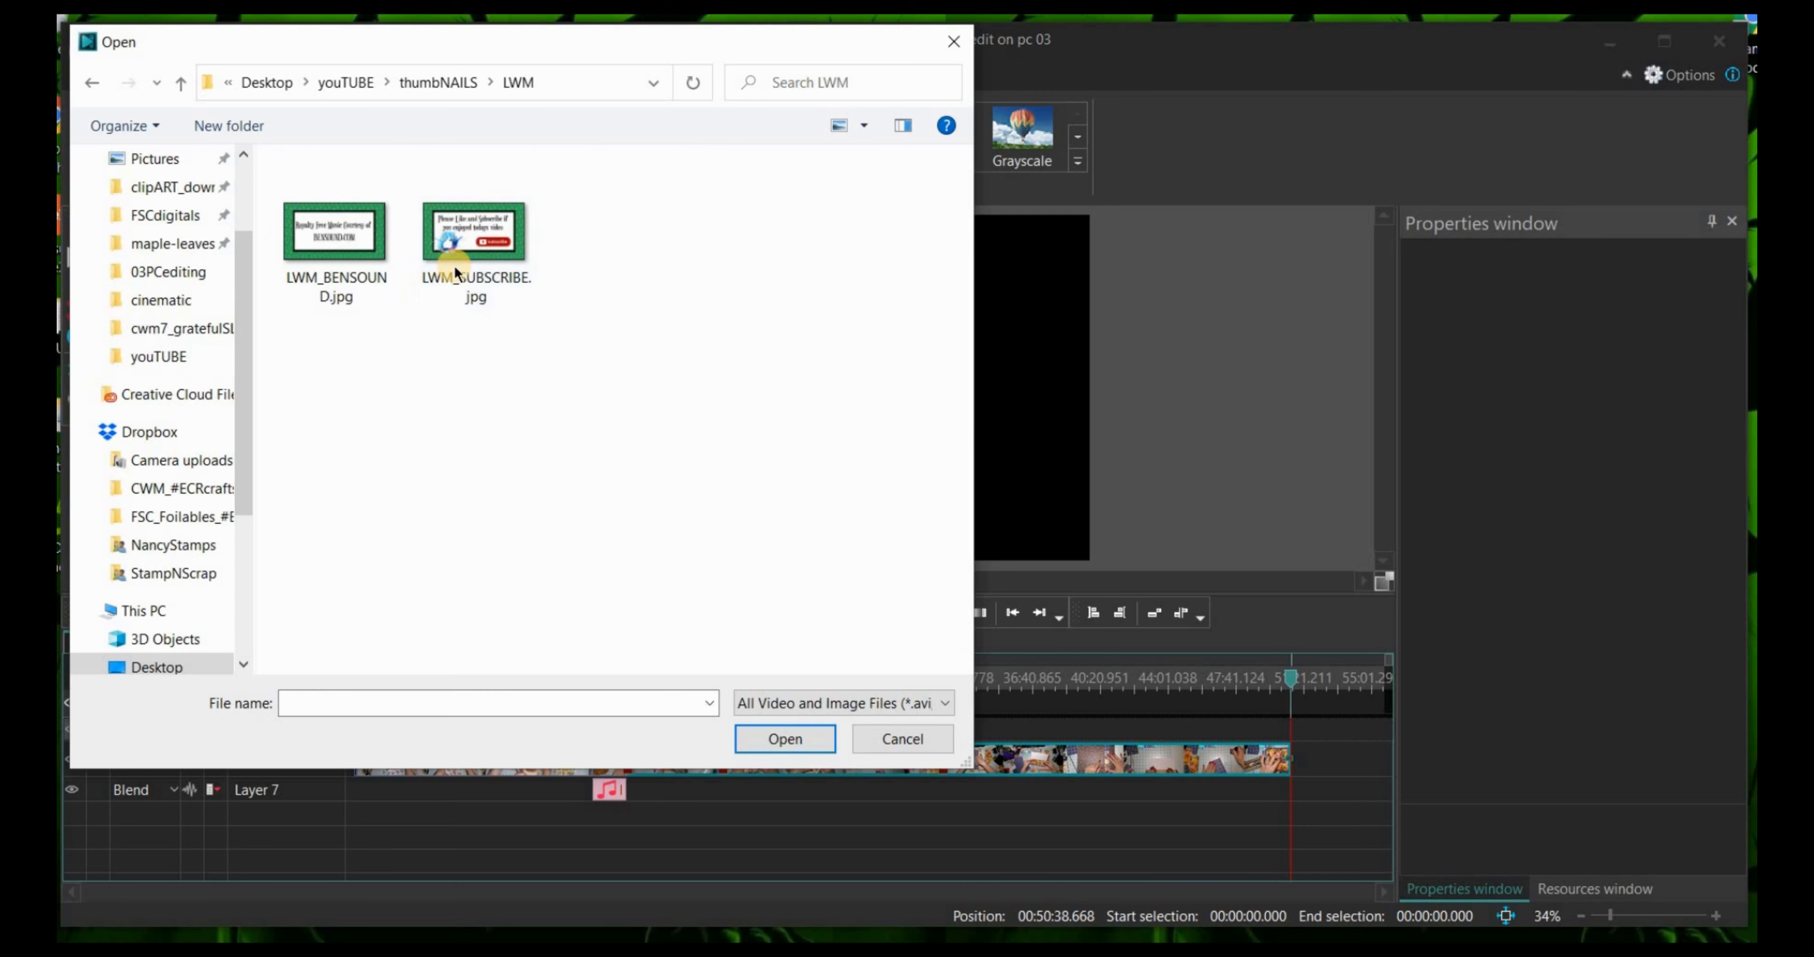
drag(360, 309, 475, 224)
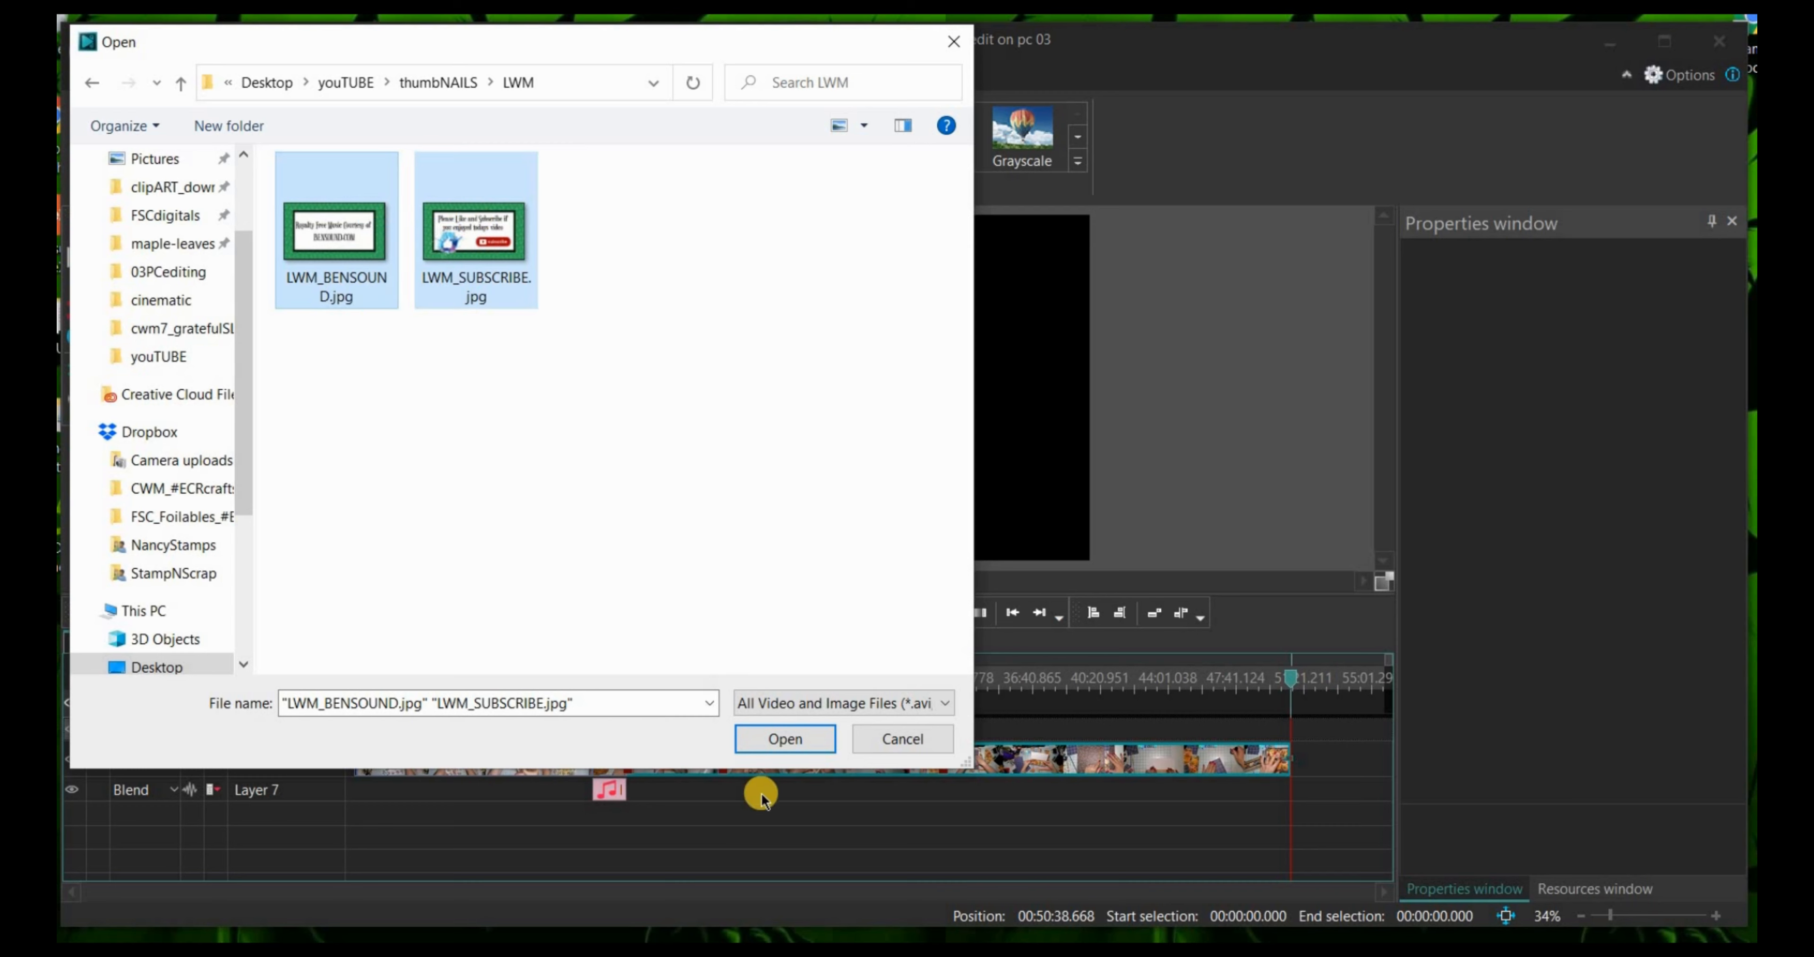
click(766, 744)
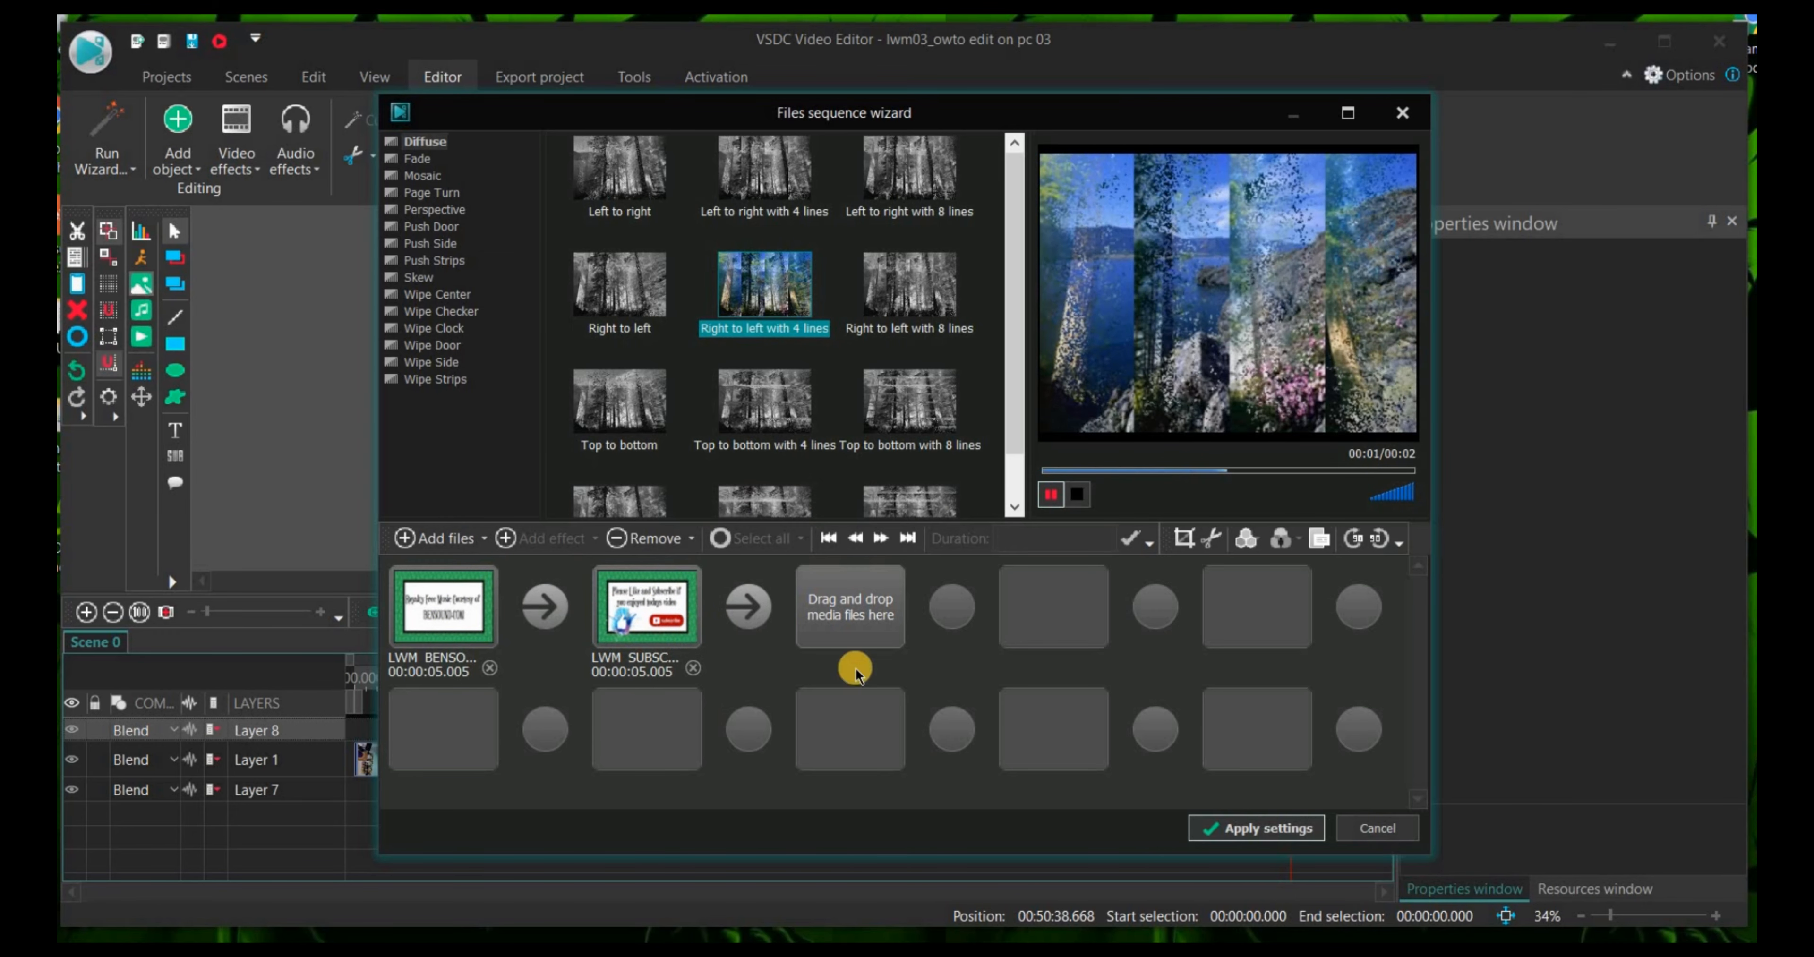
click(1238, 828)
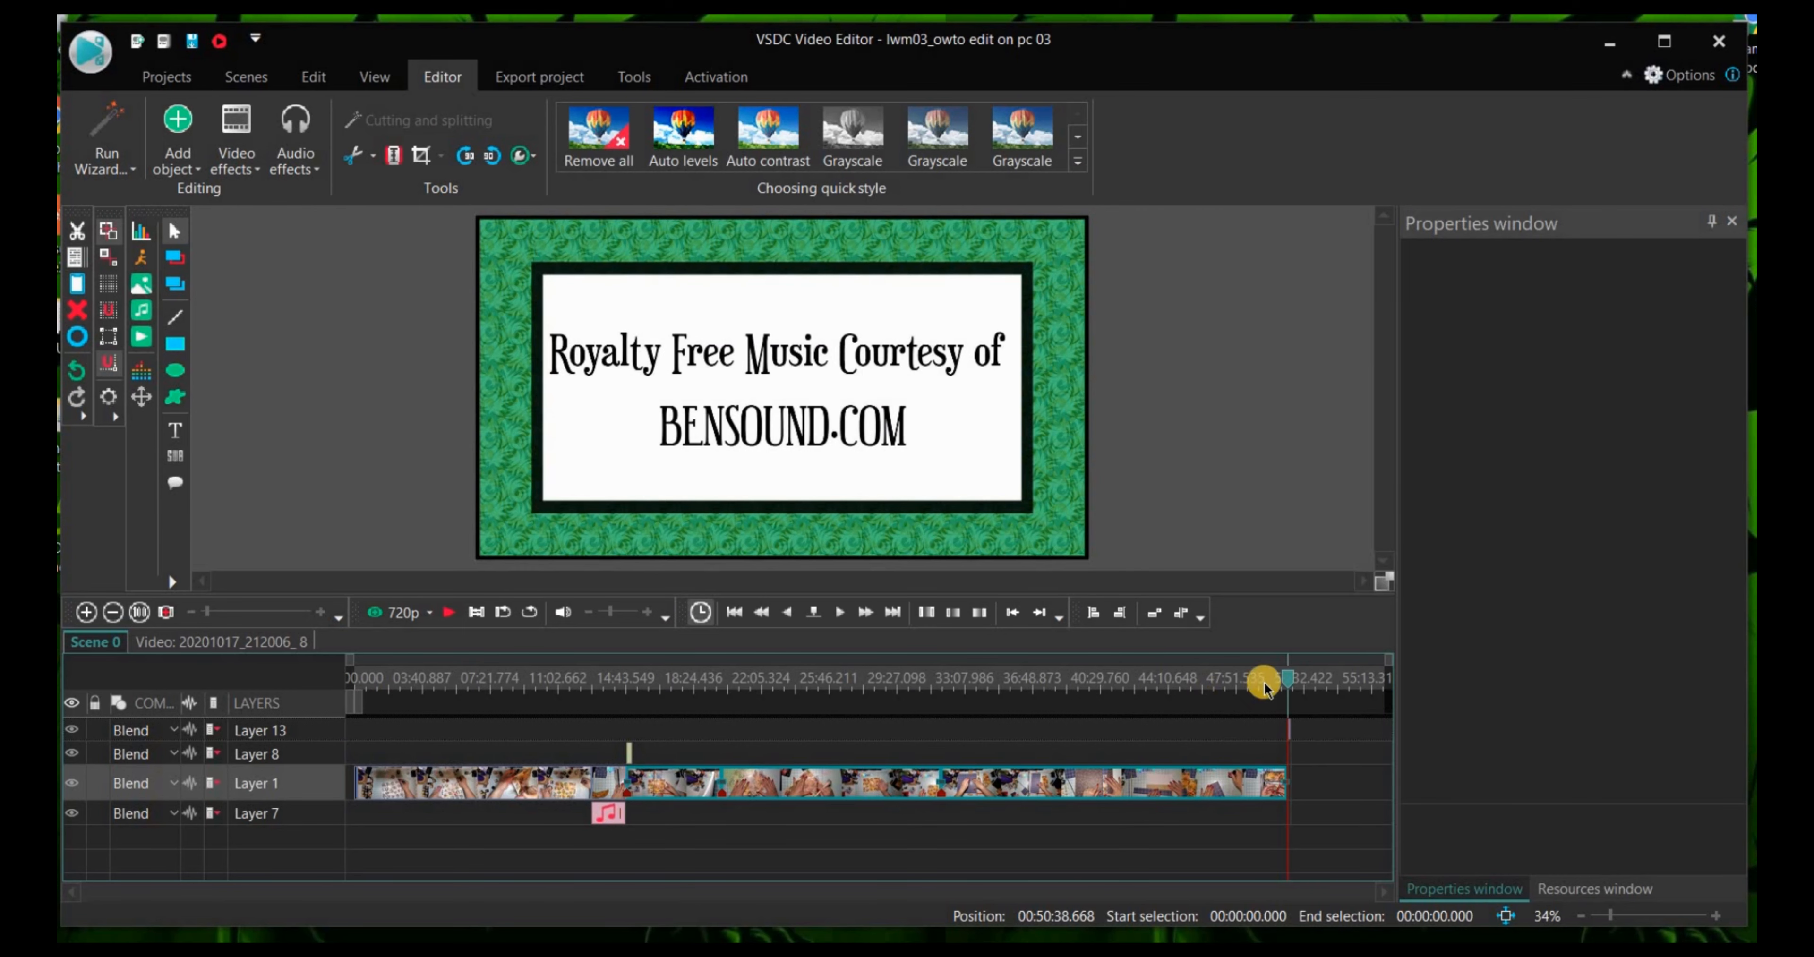
Step: Move the LWM_BENSOUND and LWM_SUBSCRIBE images from Layer 13 onto Layer 1, one after the other behind the final footage
drag(1288, 686, 1262, 684)
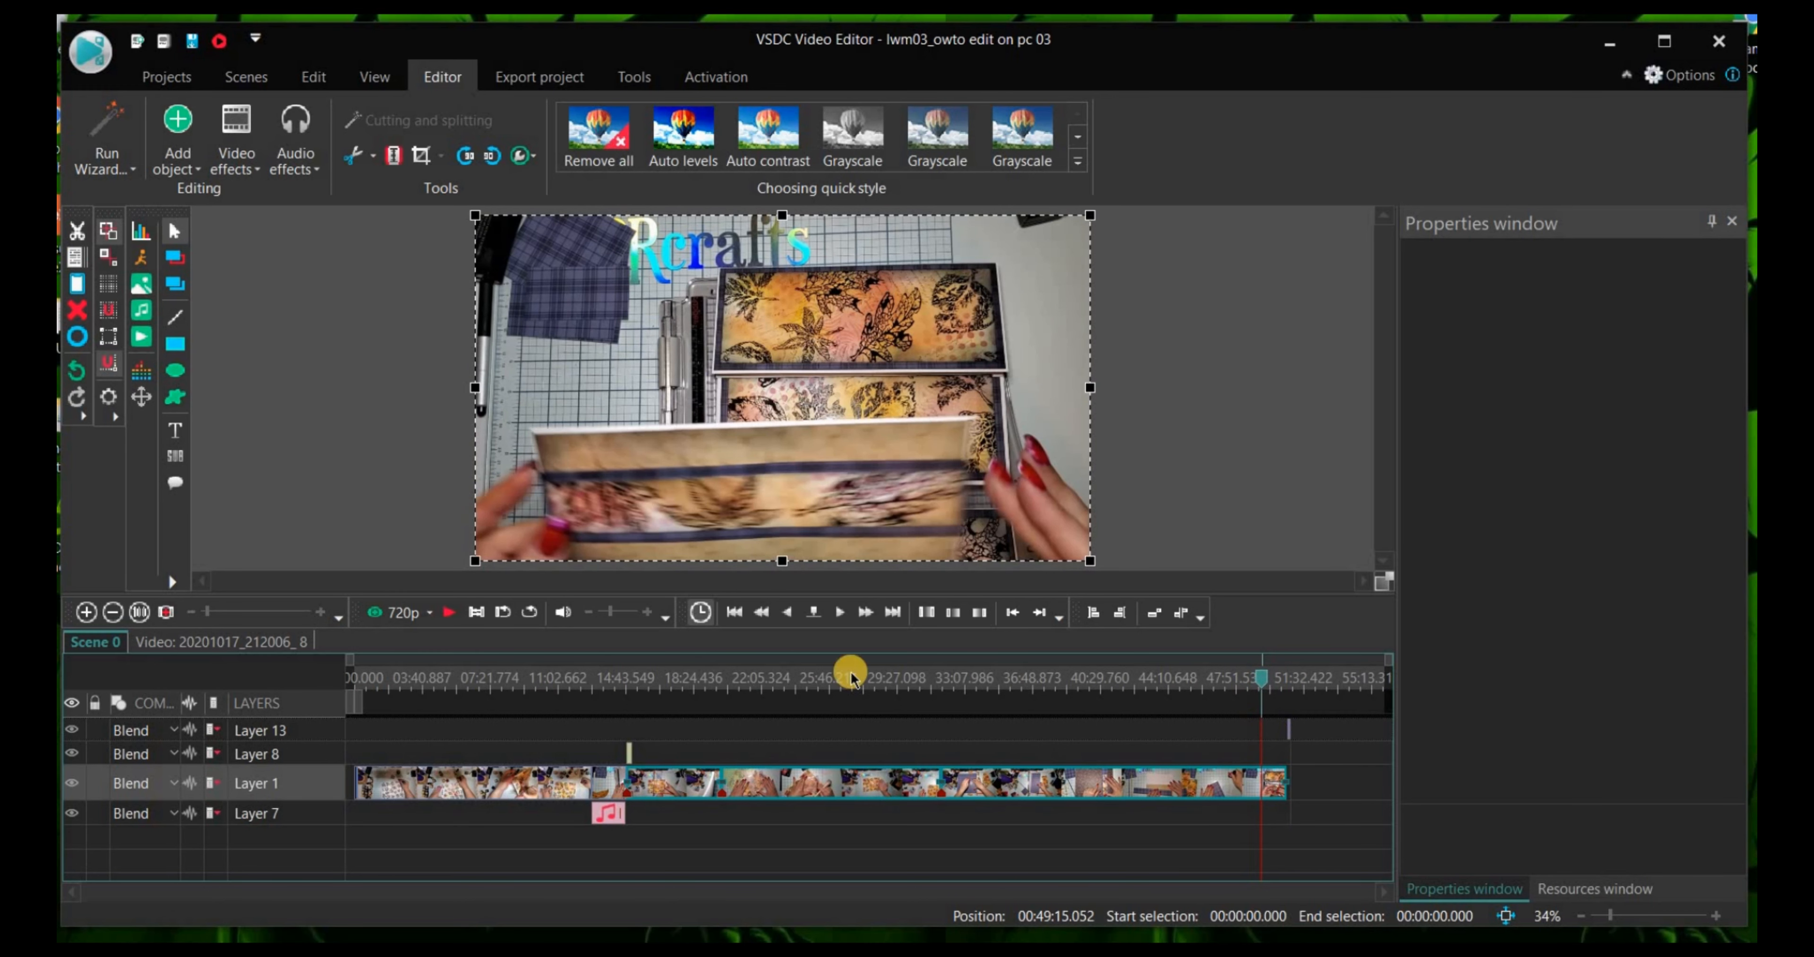
drag(1262, 680, 1278, 680)
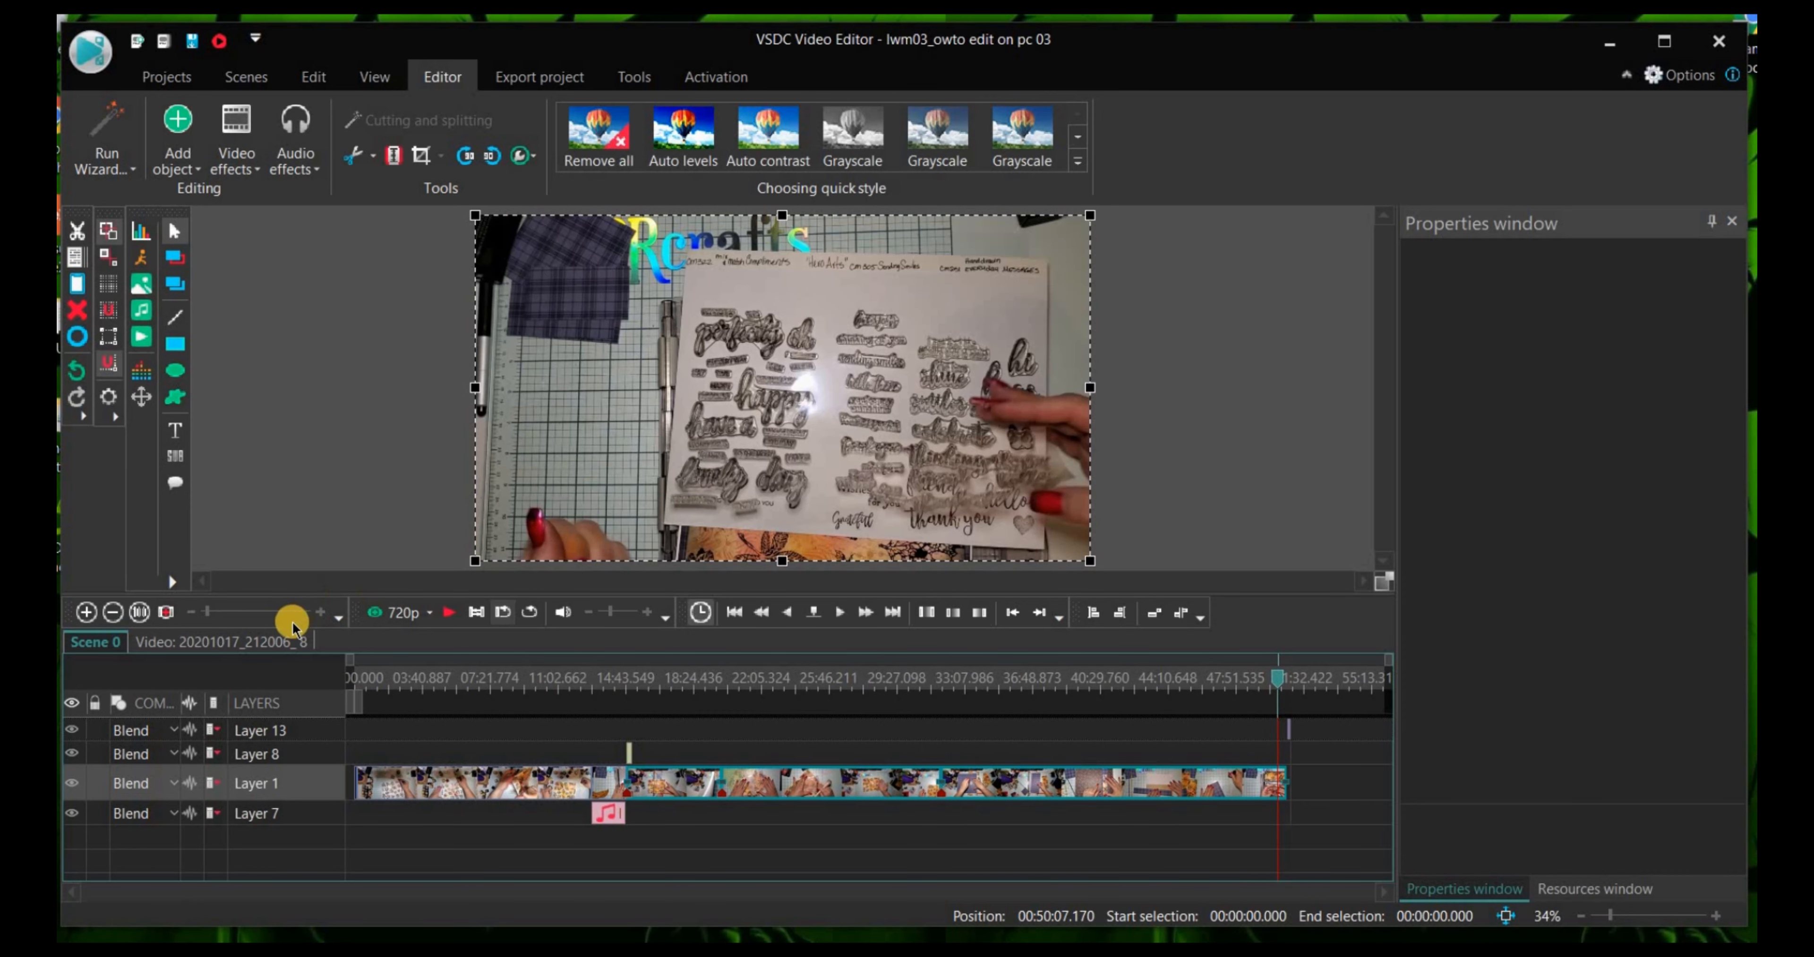
click(291, 614)
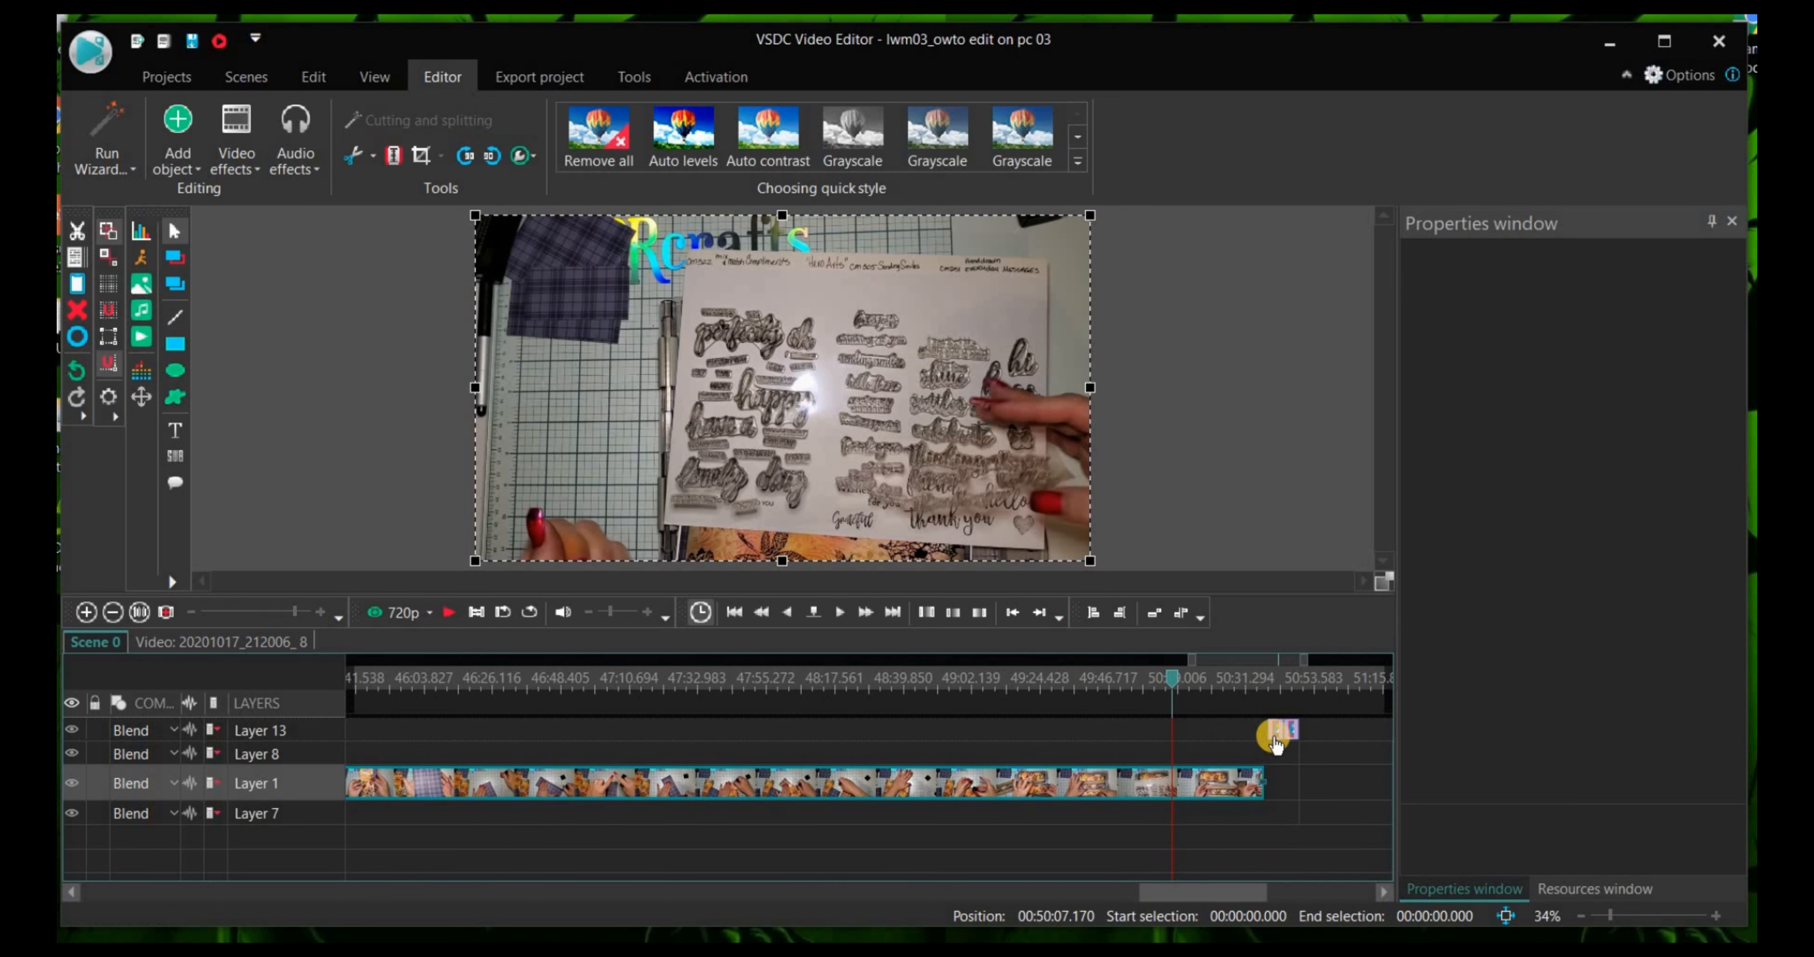
drag(1278, 737, 1279, 784)
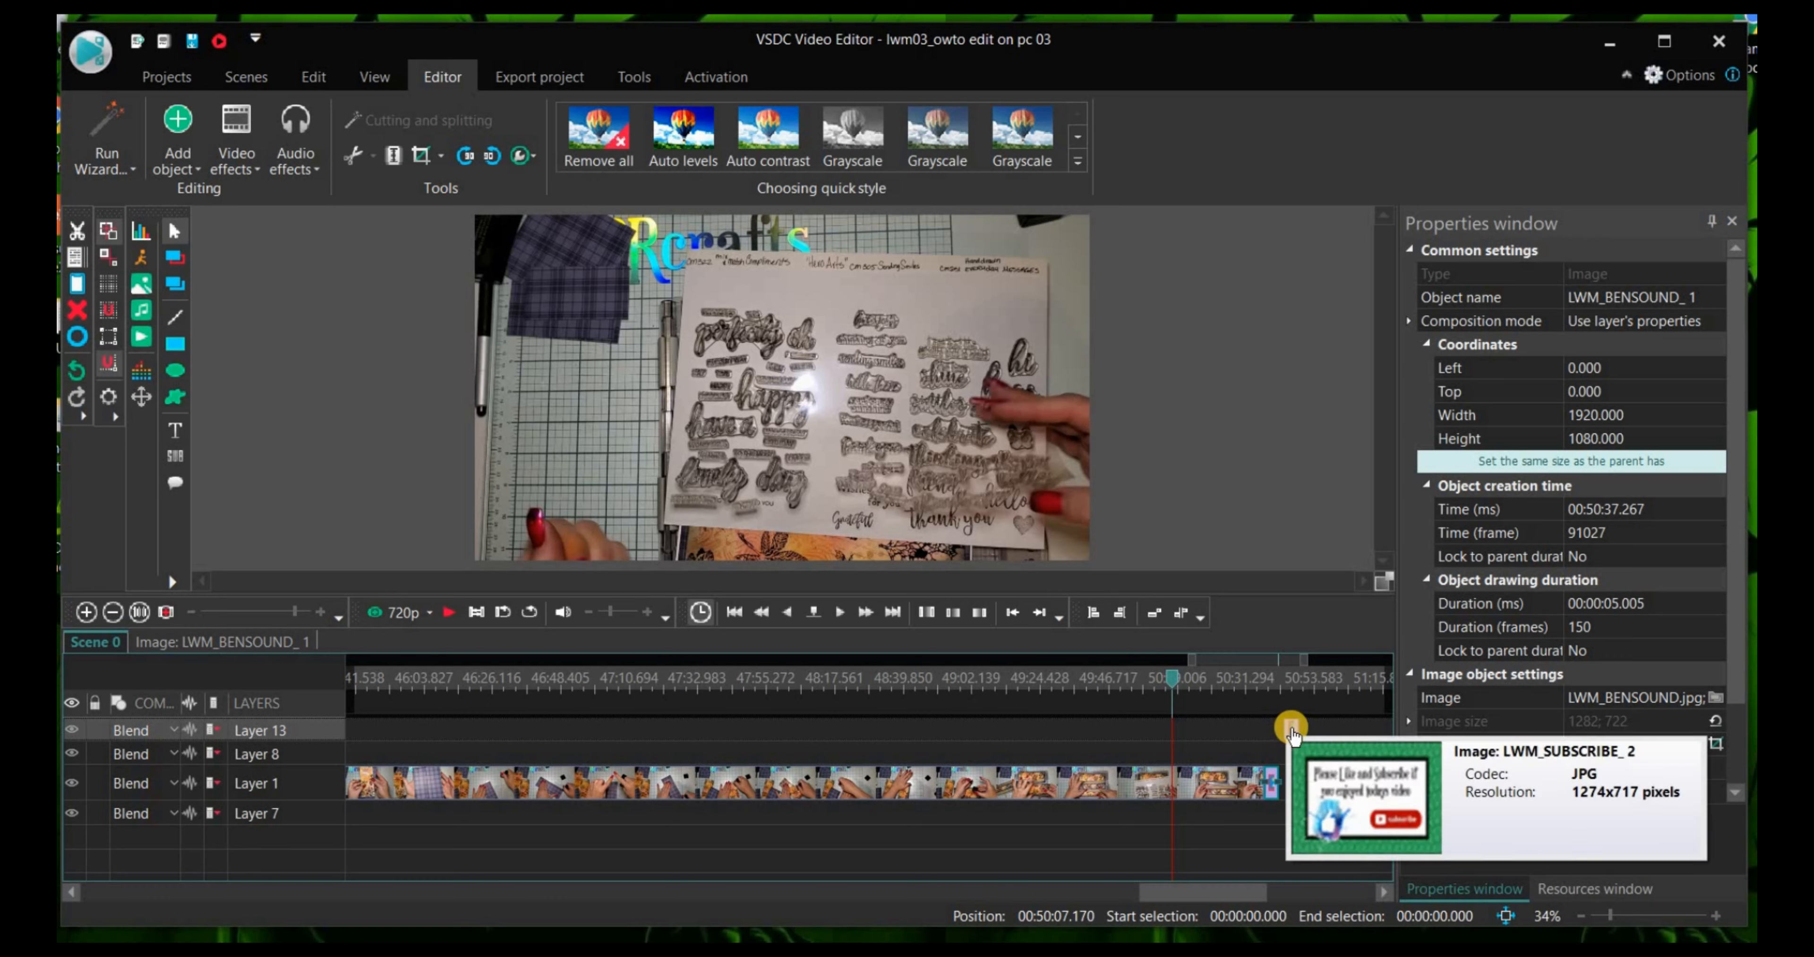
drag(1287, 735, 1294, 781)
Step: Try the LWM_BENSOUND image on Layer 8 over the last footage, and return it to its place behind the Layer 1 footage
click(1172, 682)
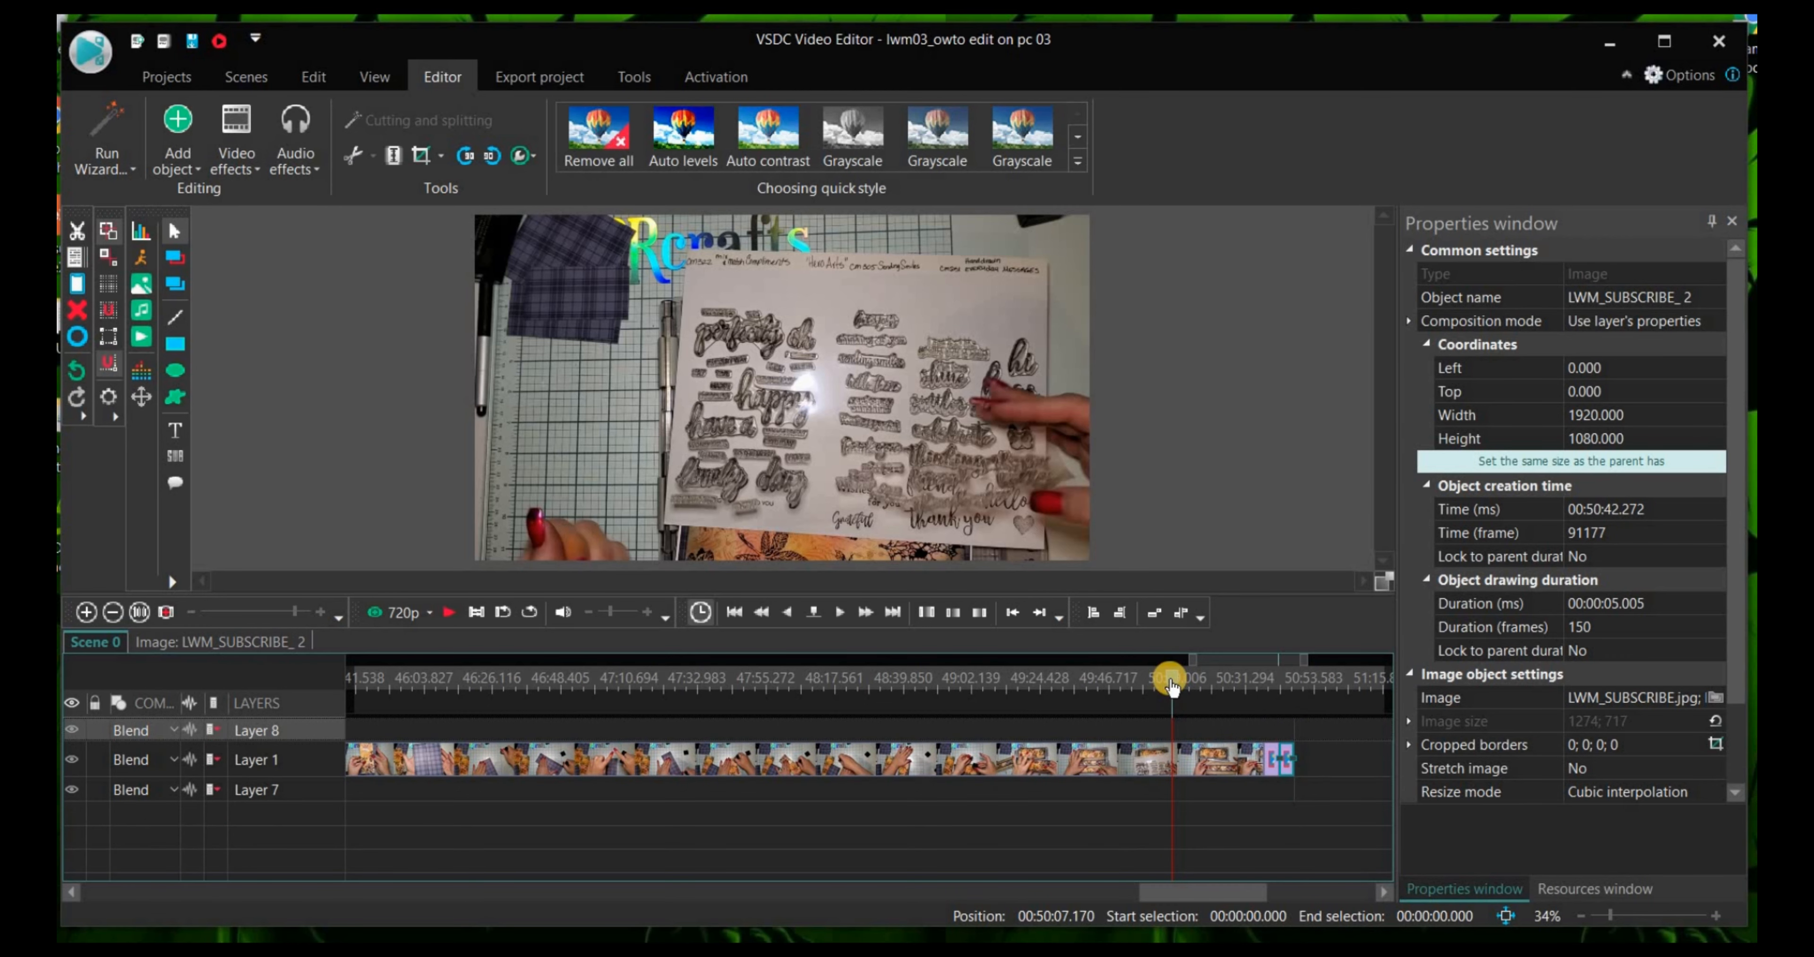
click(1269, 696)
click(1254, 697)
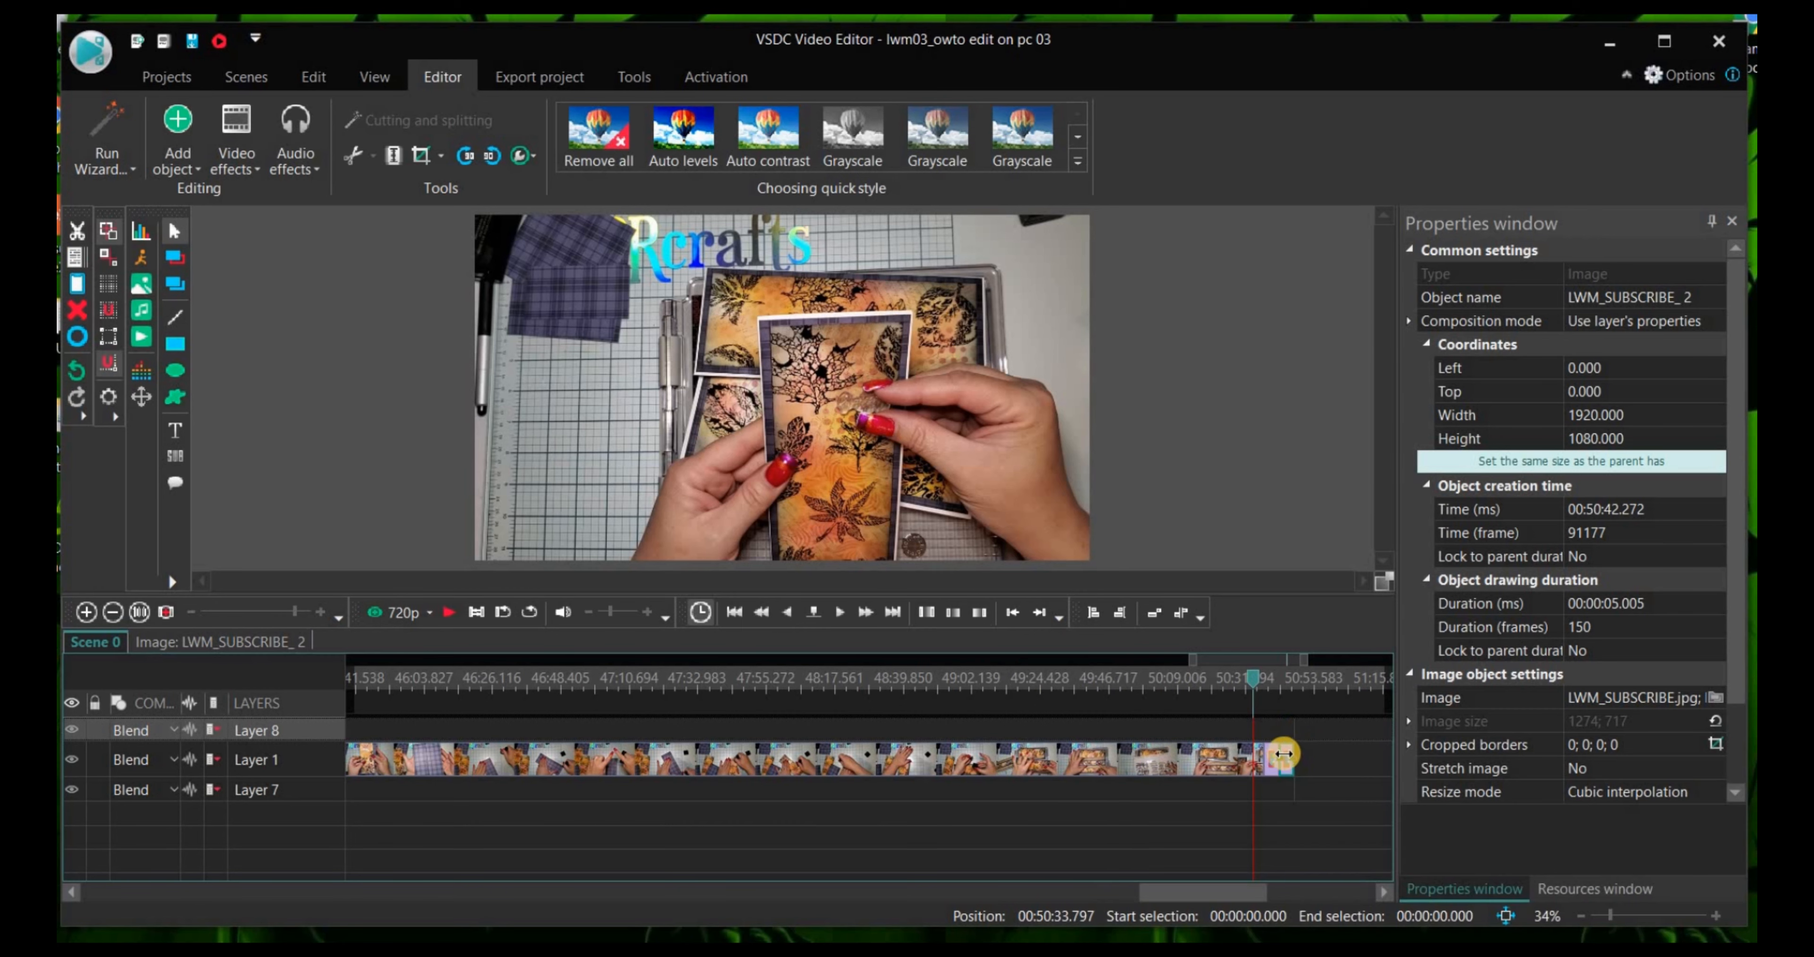
drag(1273, 756, 1223, 685)
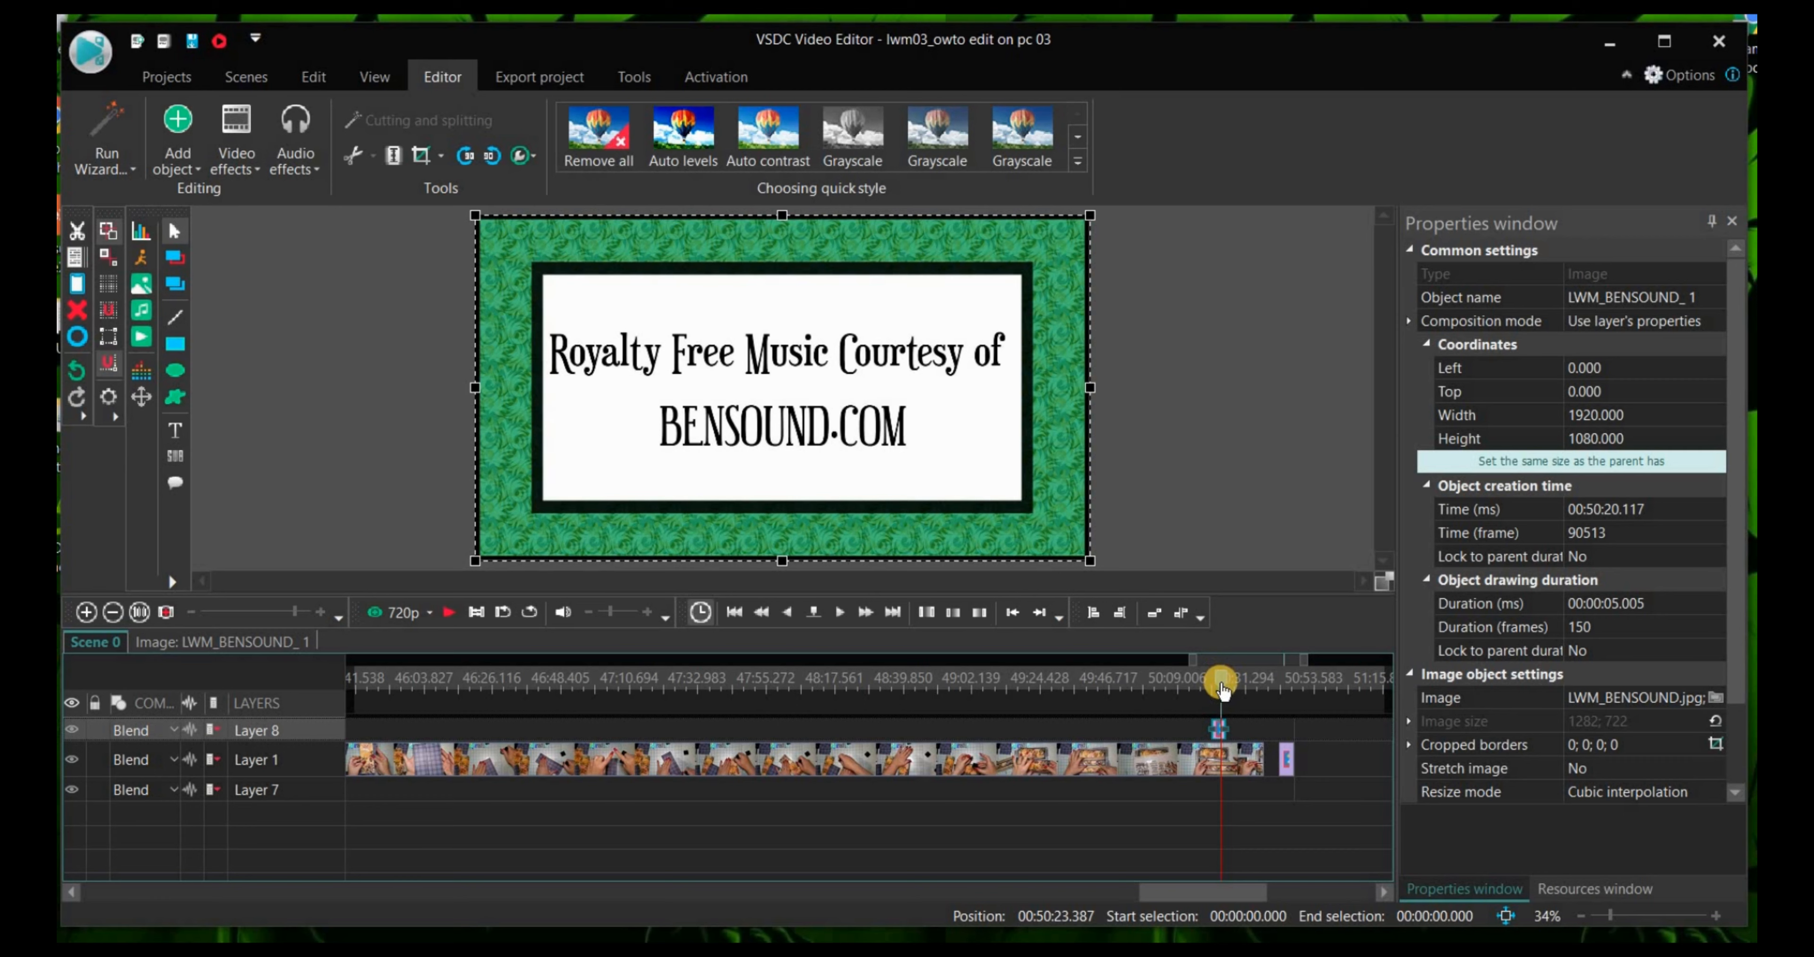
click(1221, 732)
drag(1220, 735, 1265, 763)
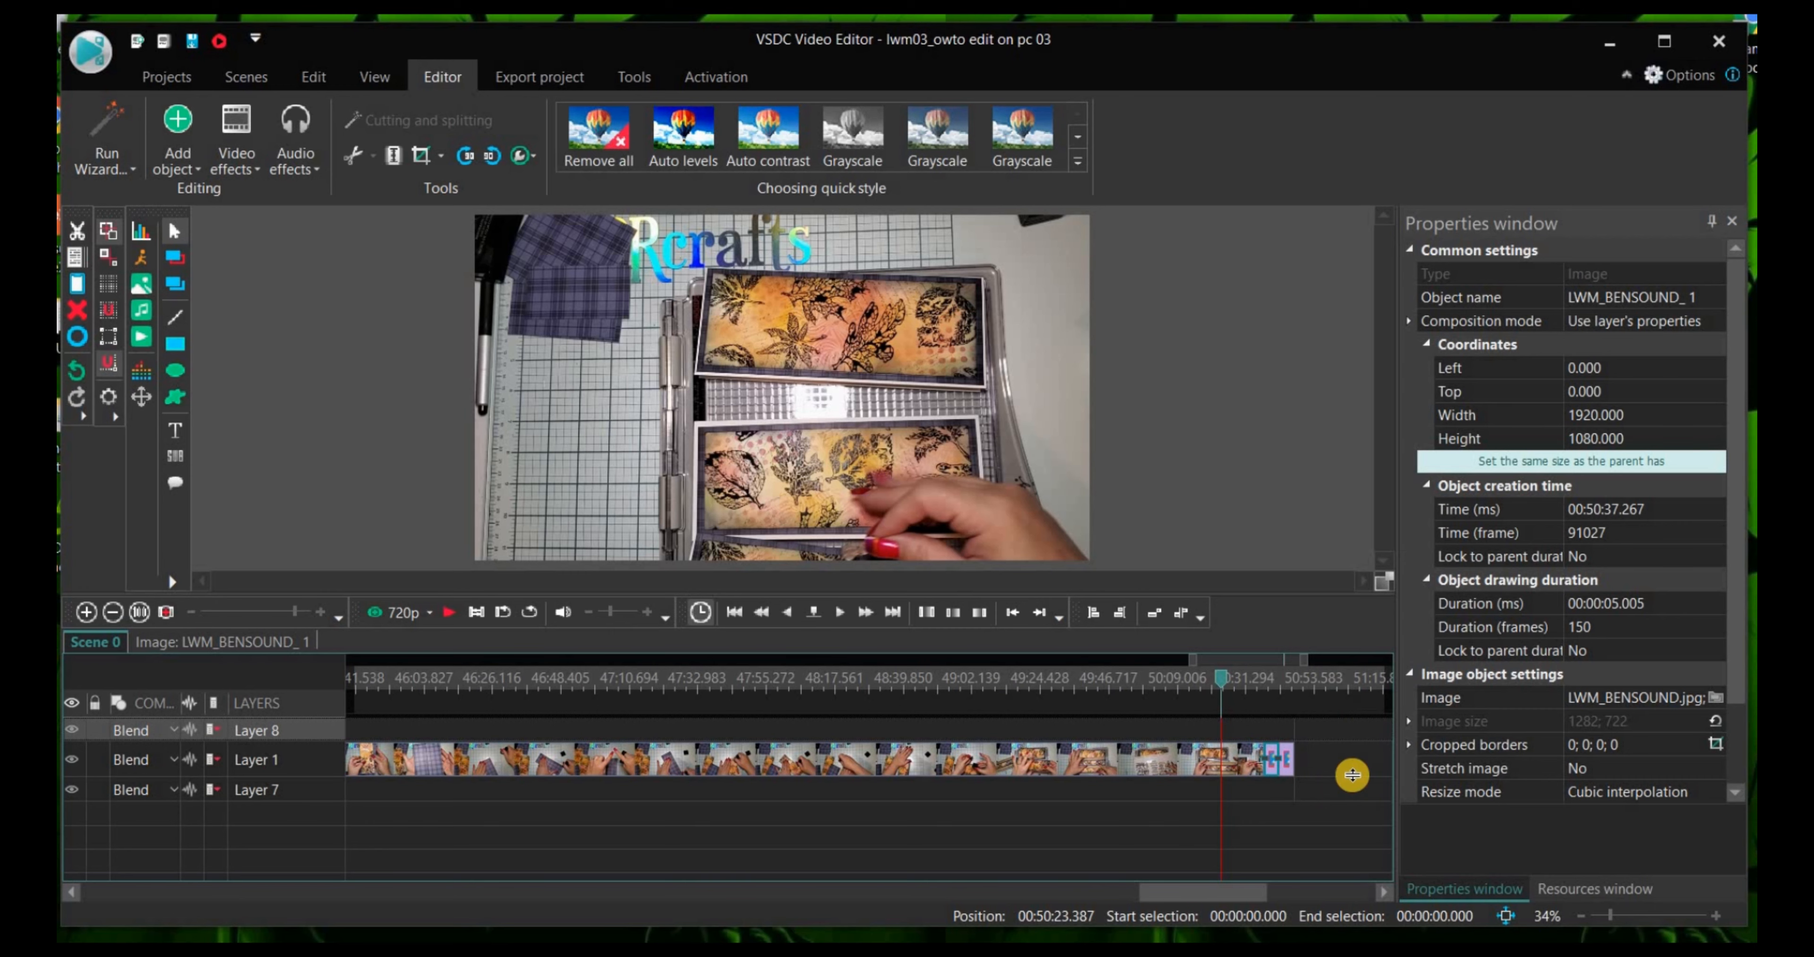
Step: Set the drawing duration of the LWM_BENSOUND image on Layer 1 to 00:00:07.007
click(1168, 768)
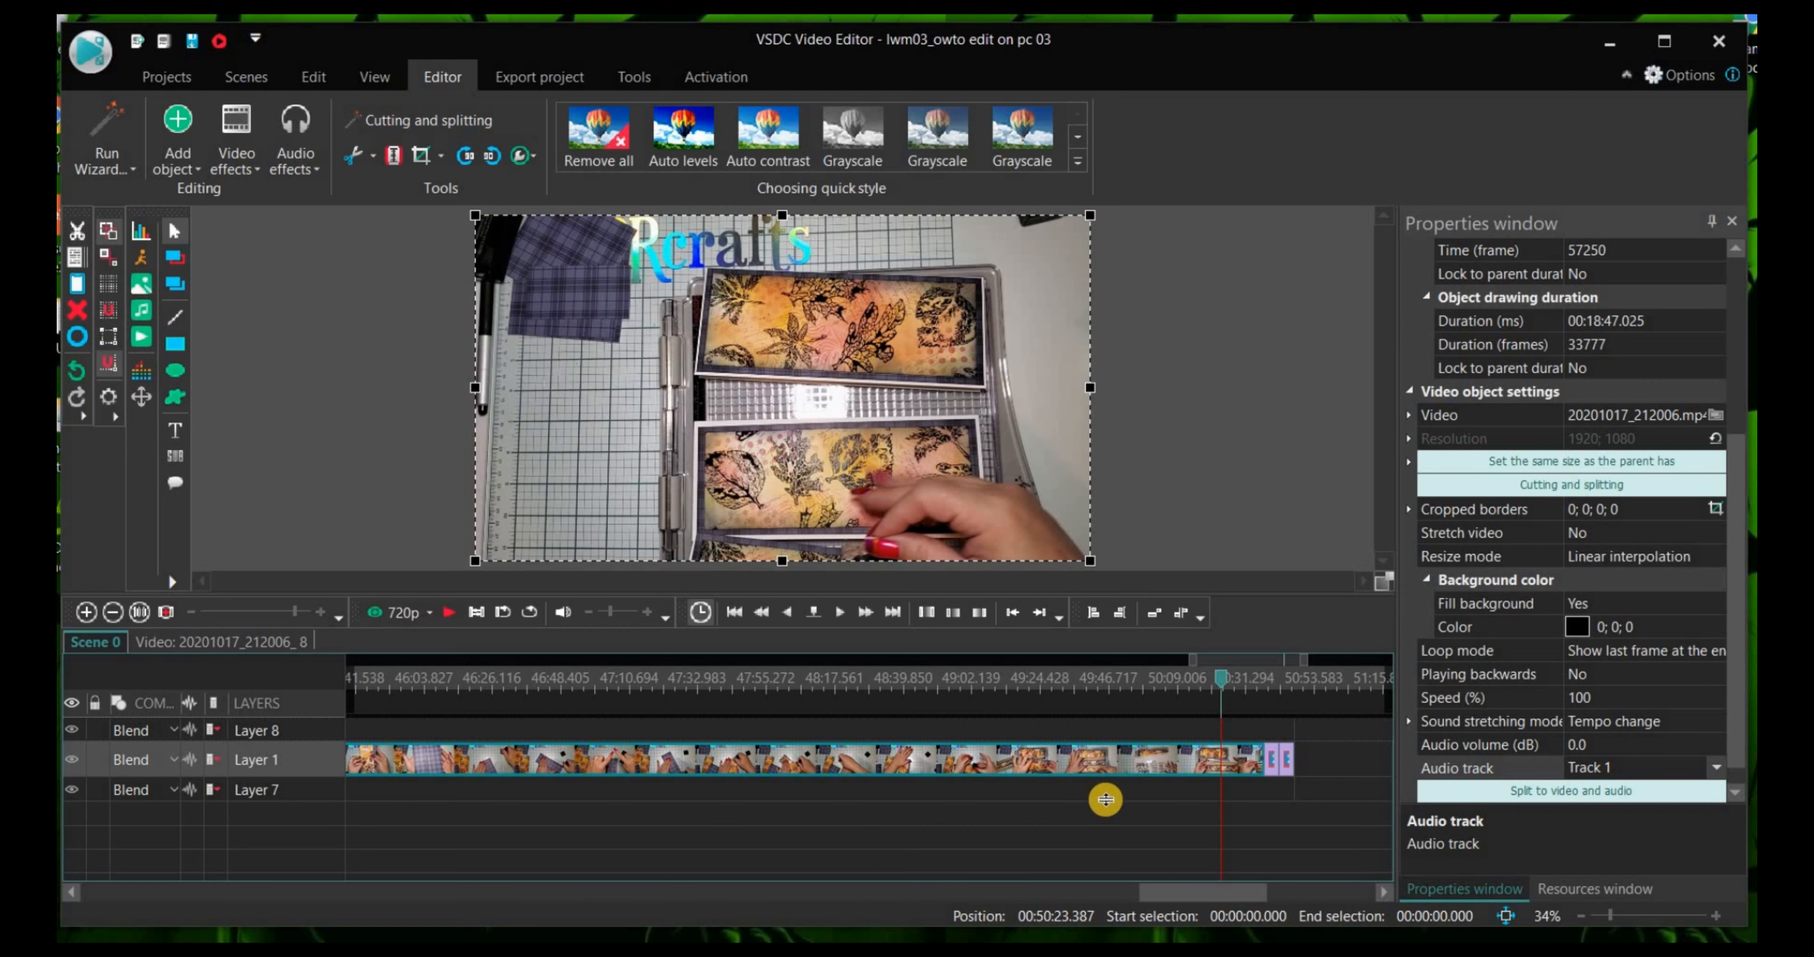
click(1276, 763)
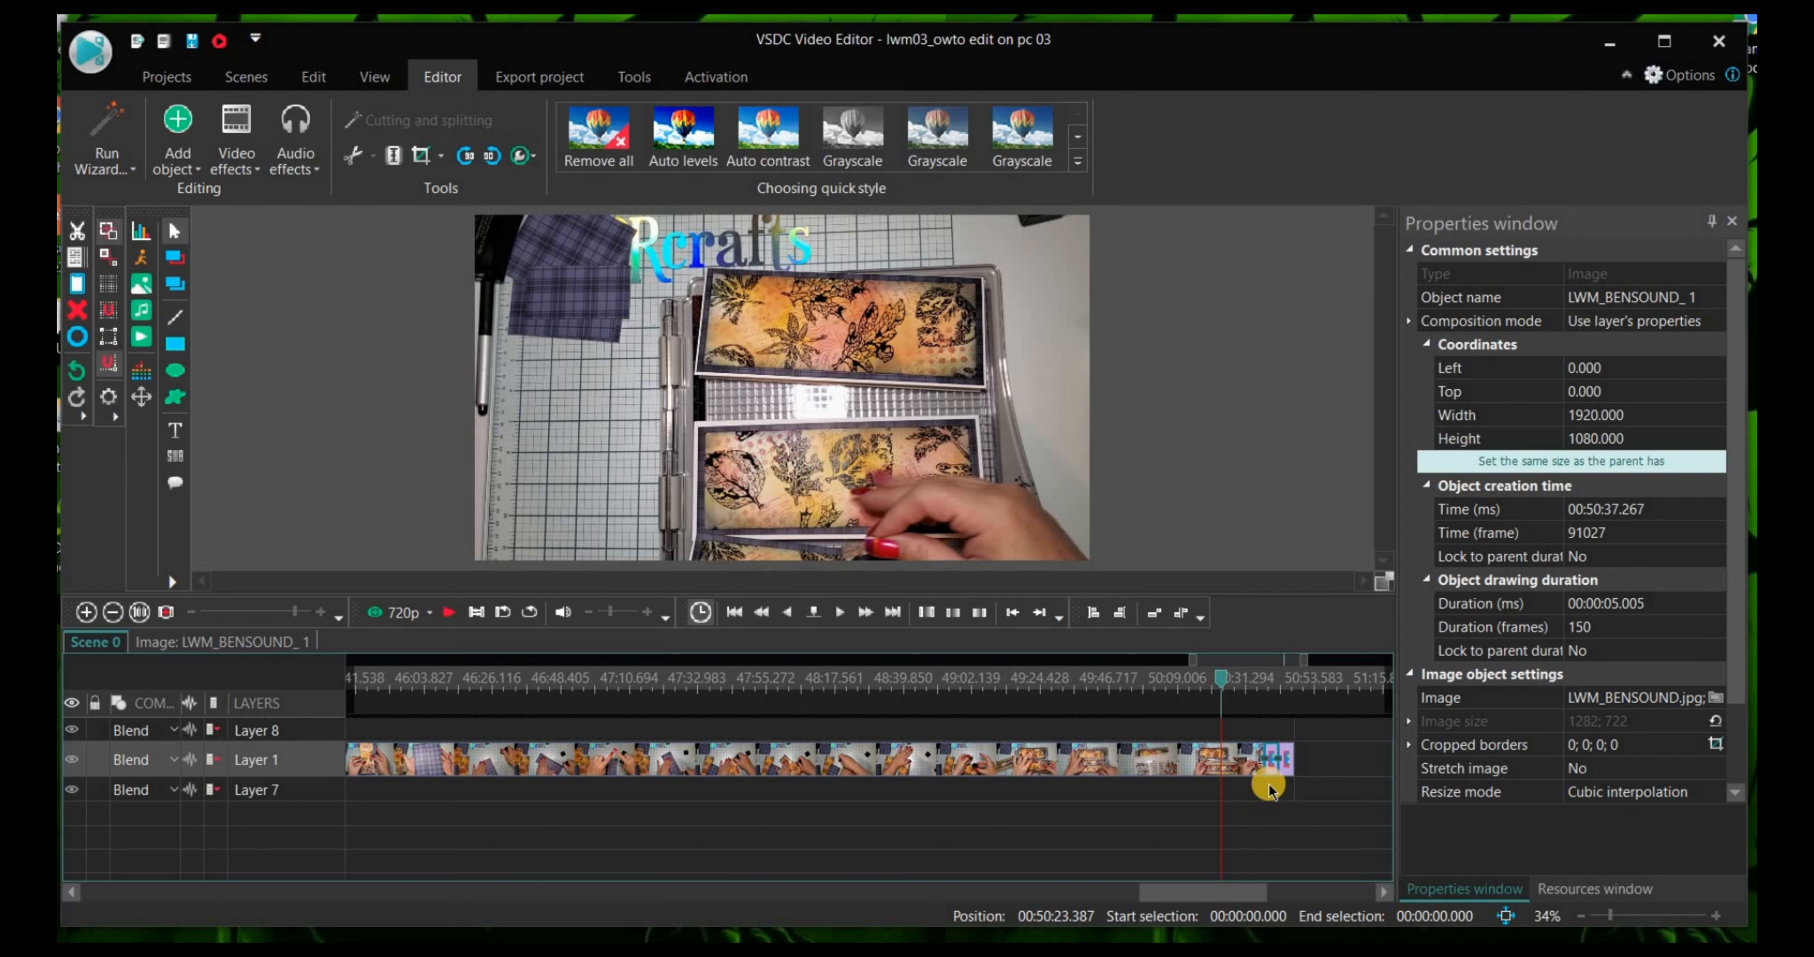
click(1303, 772)
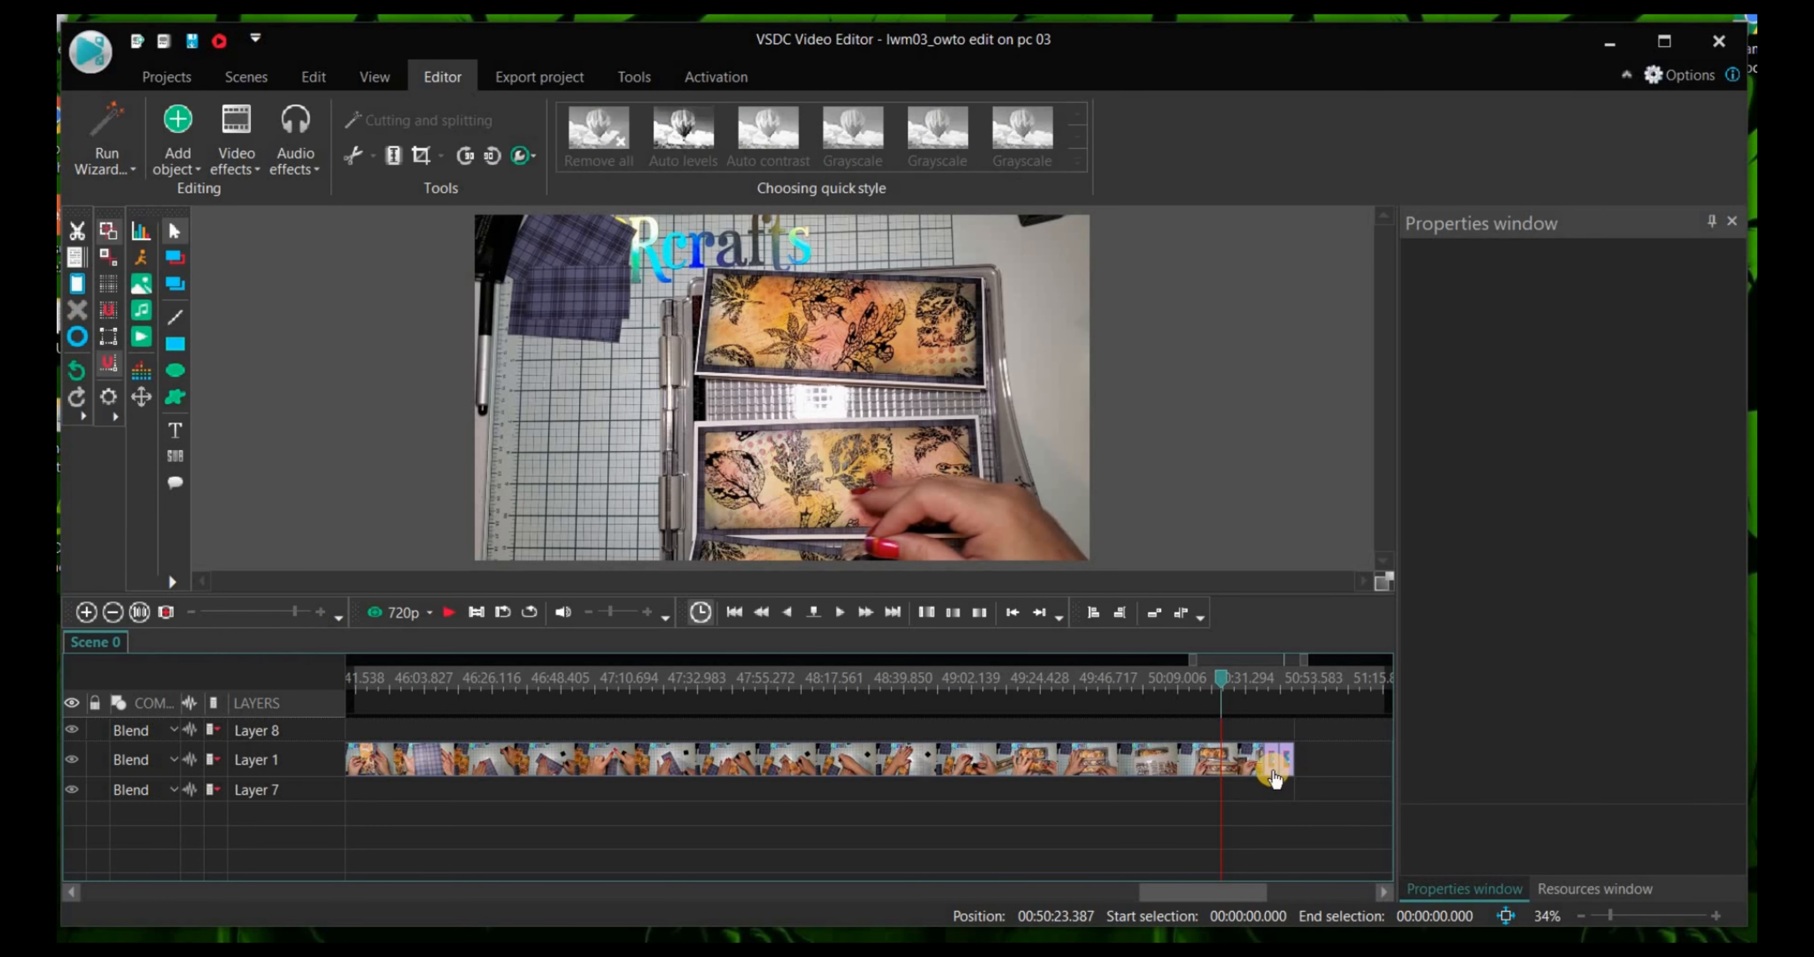
click(1273, 774)
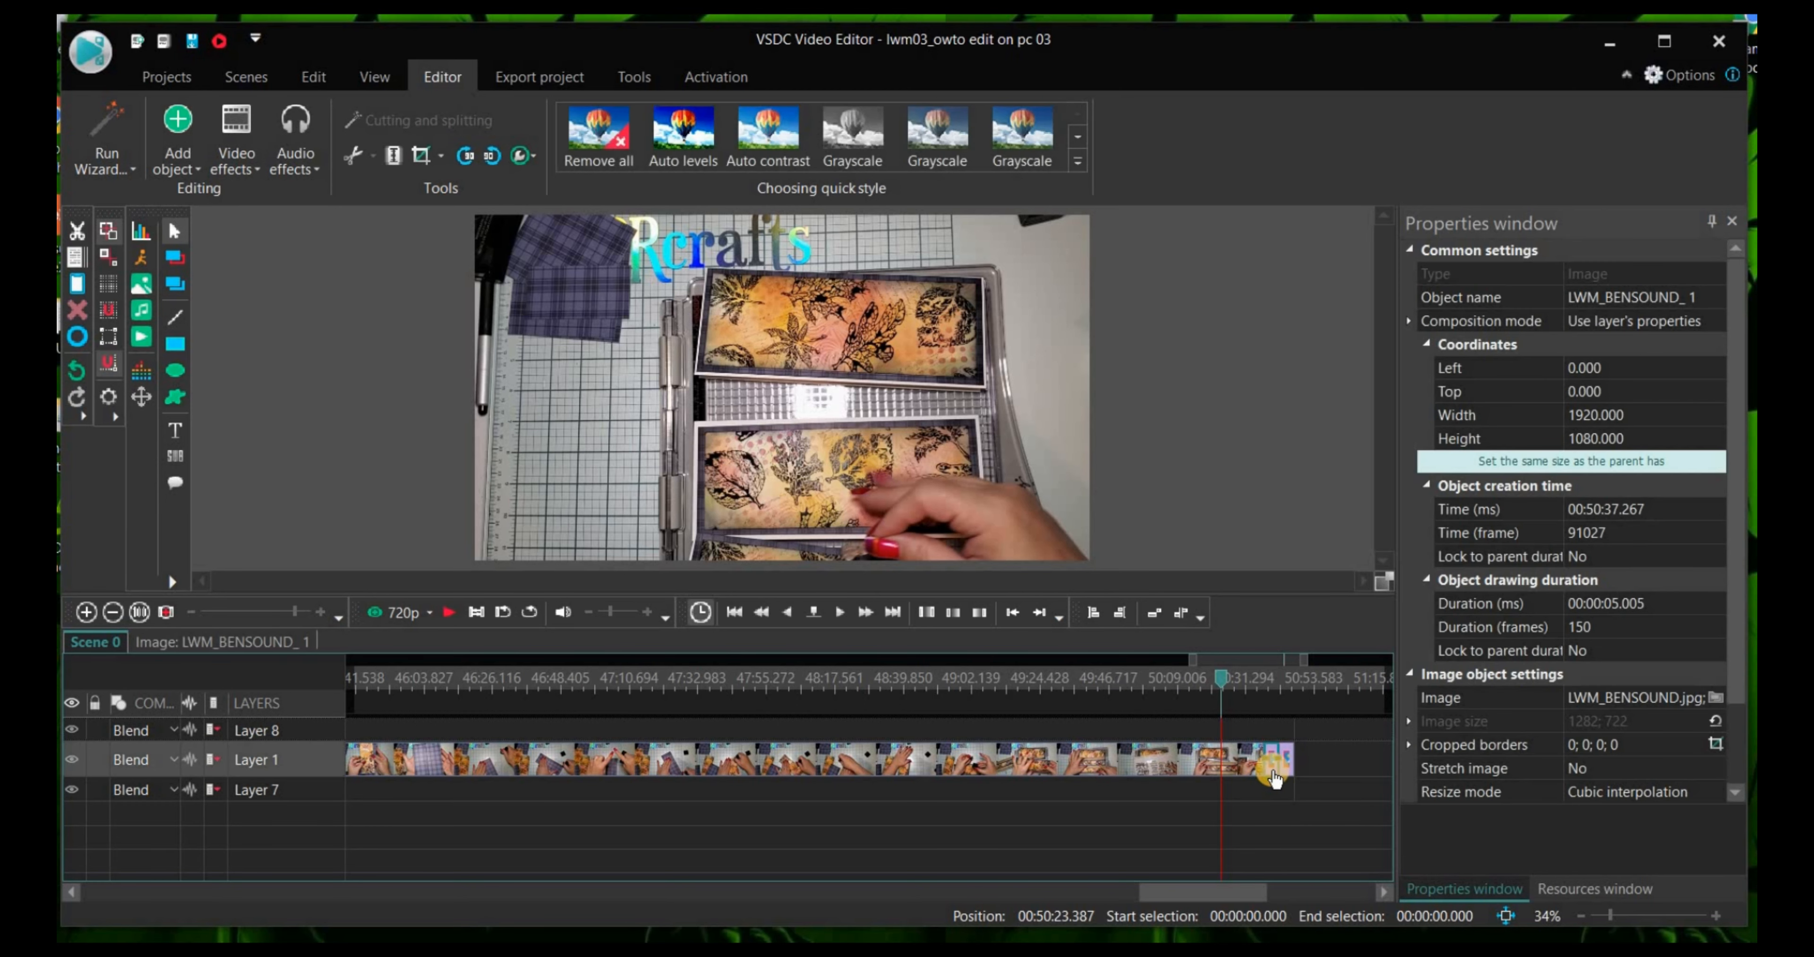
click(1616, 605)
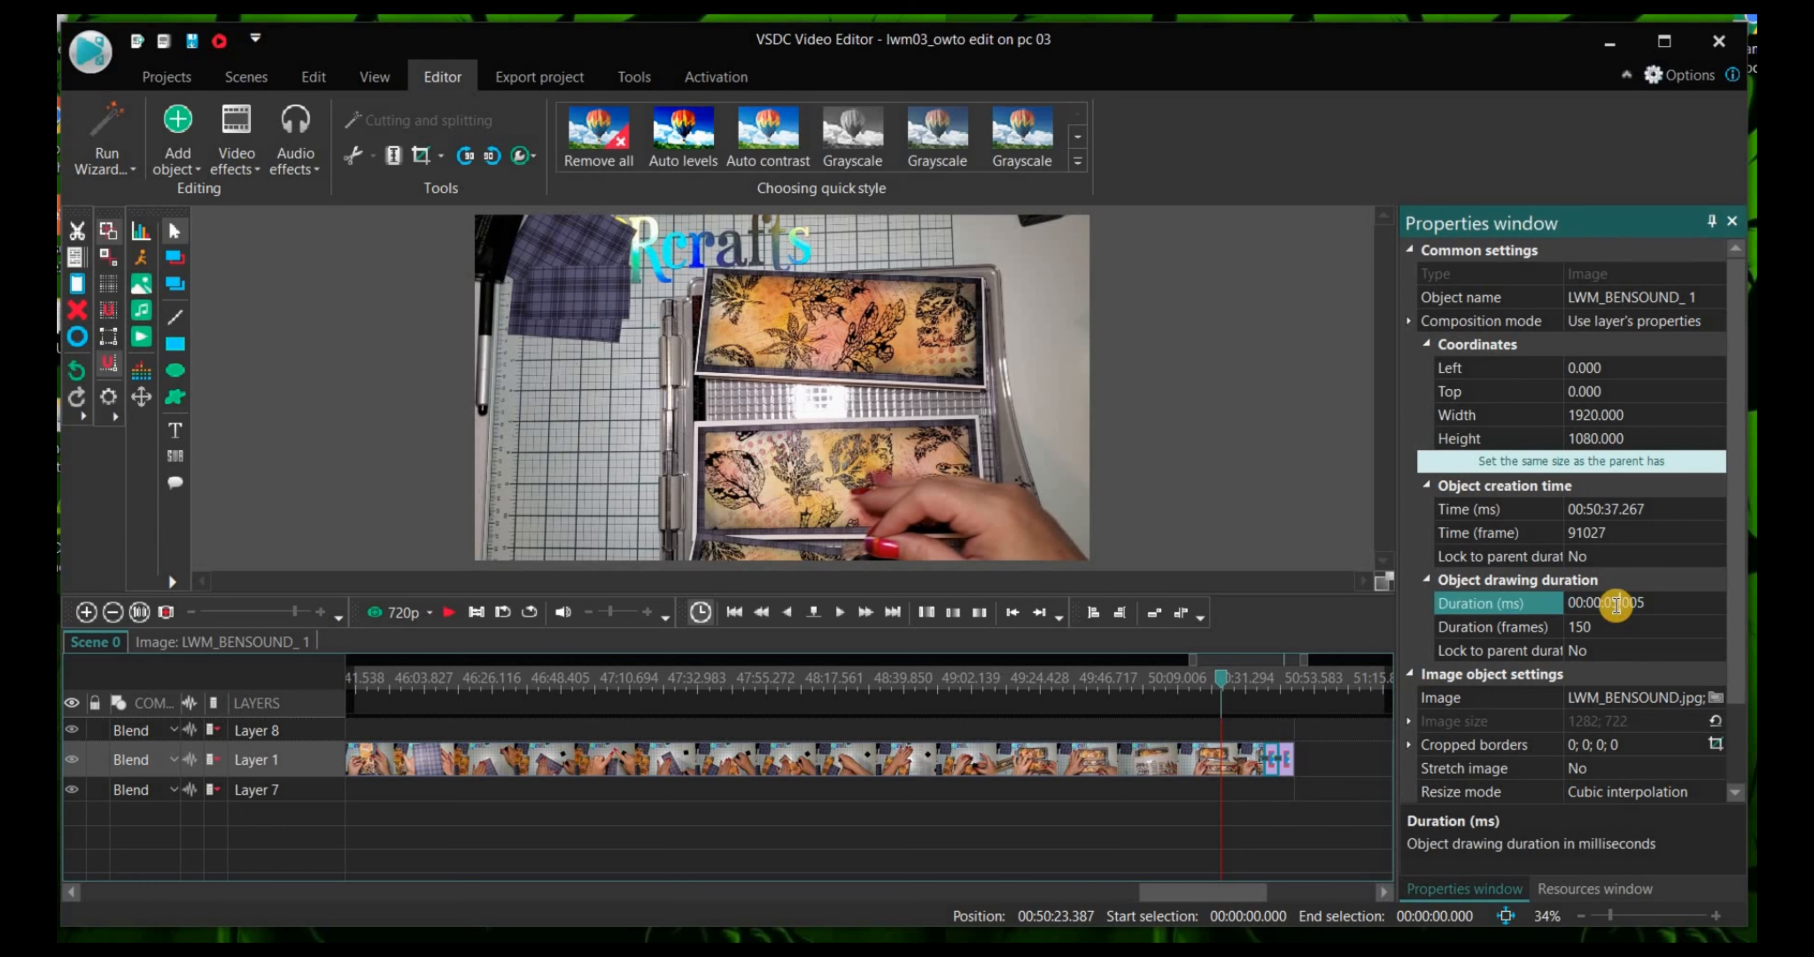
key(BackSpace)
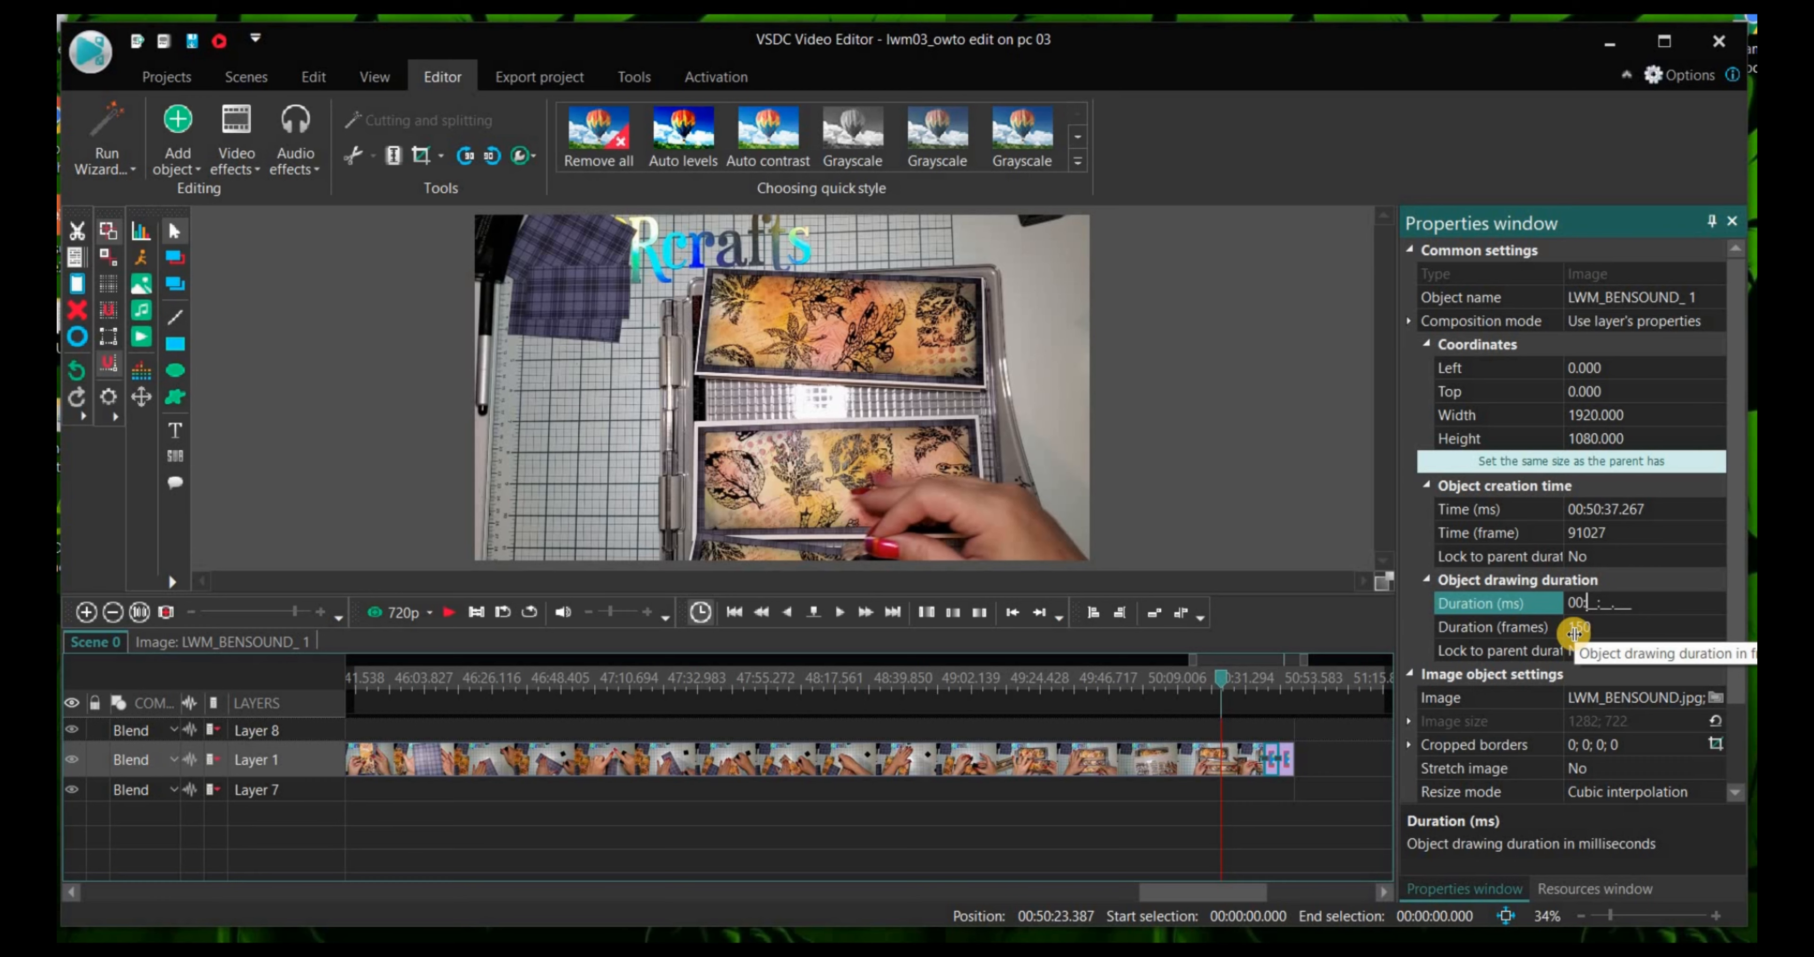
text(00:00:07.0)
text(07)
key(Return)
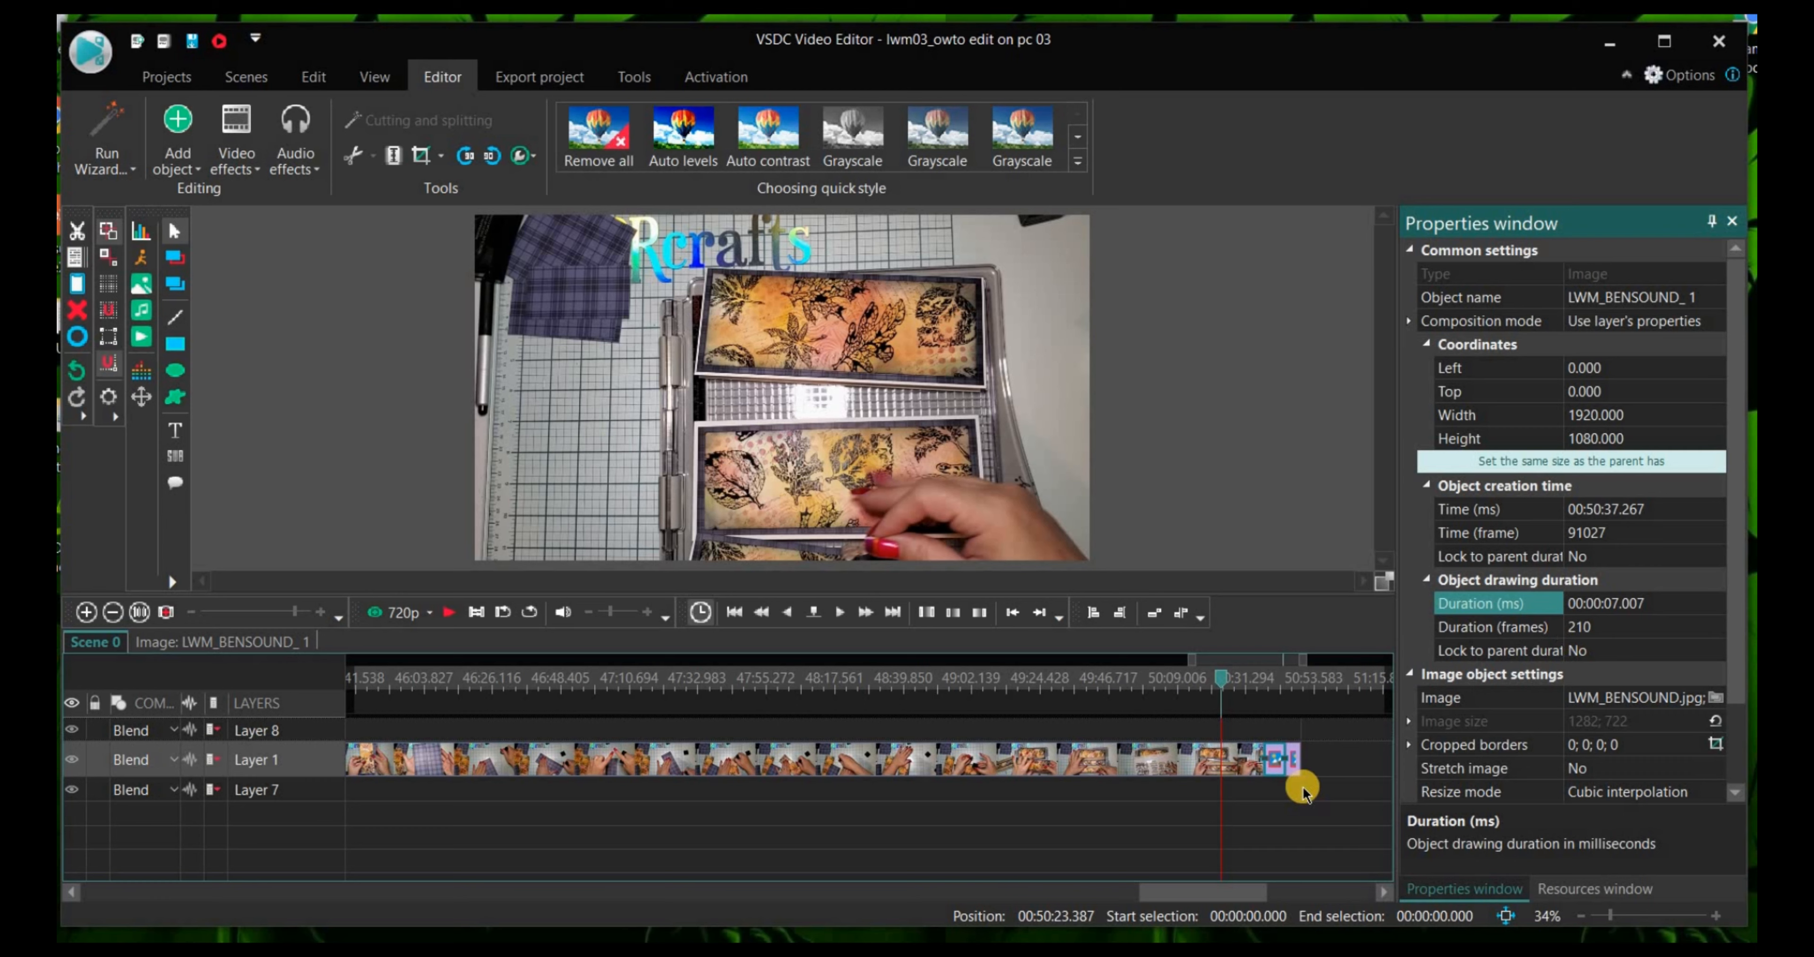
Step: Delete the LWM_SUBSCRIBE image that follows the music credit image on Layer 1
click(1297, 775)
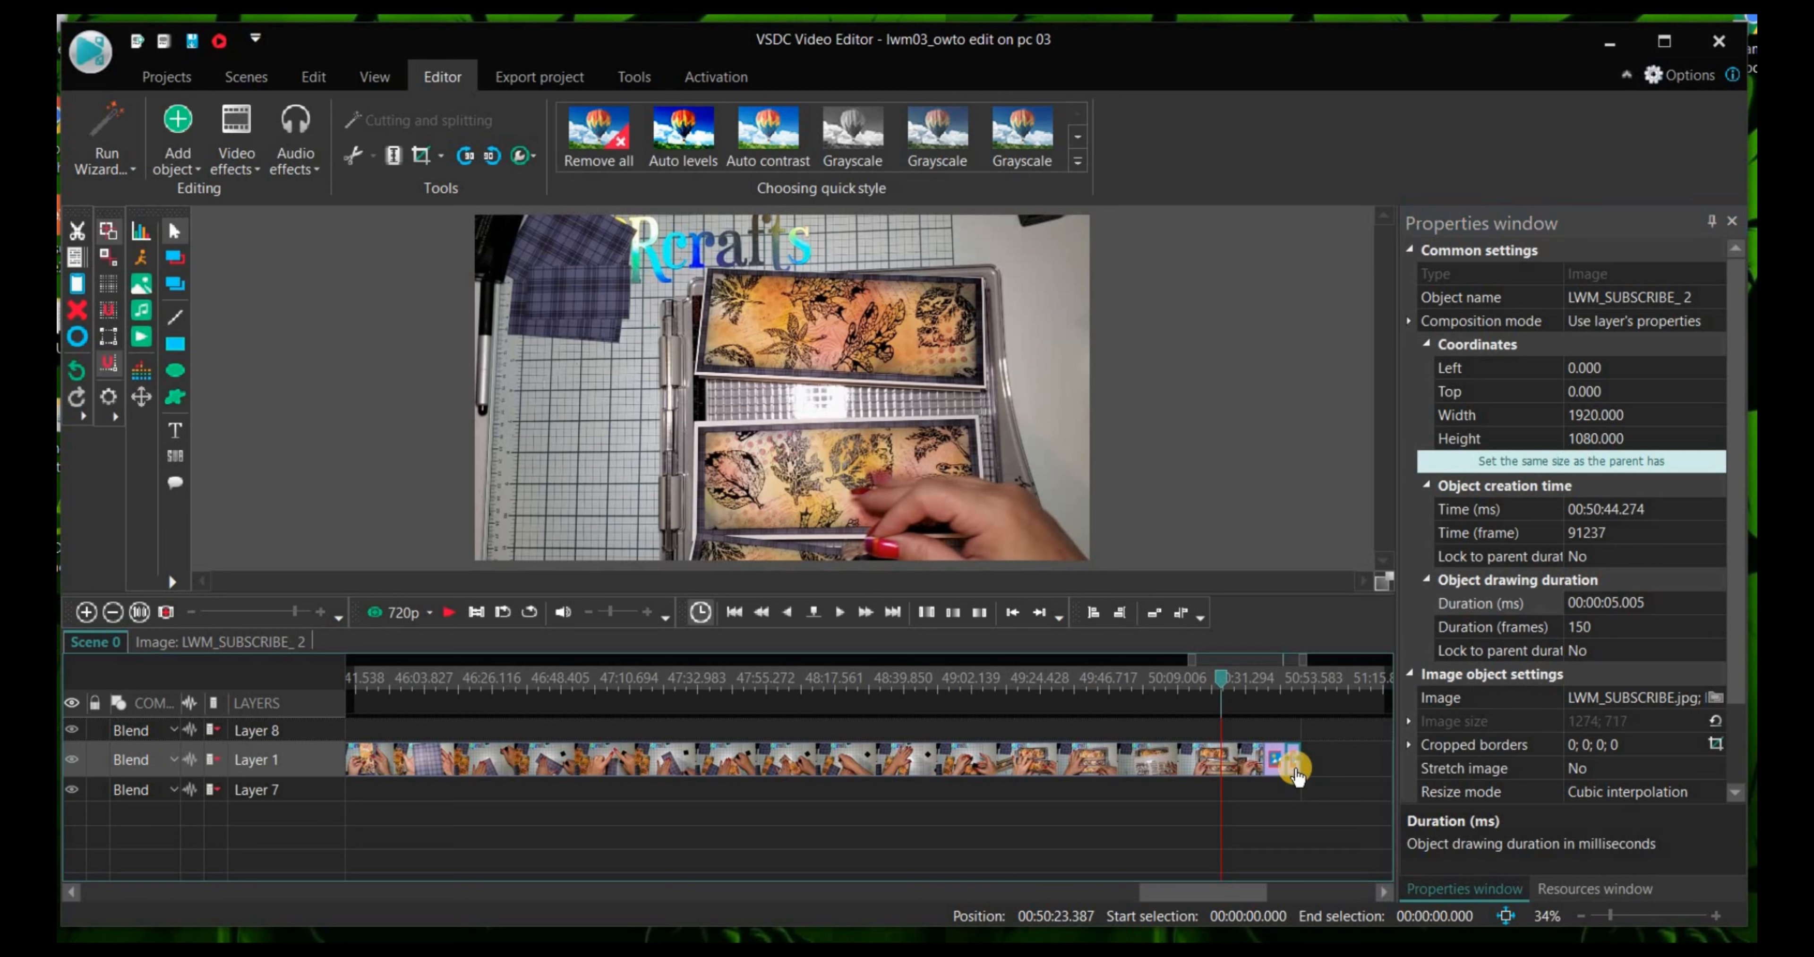
key(Delete)
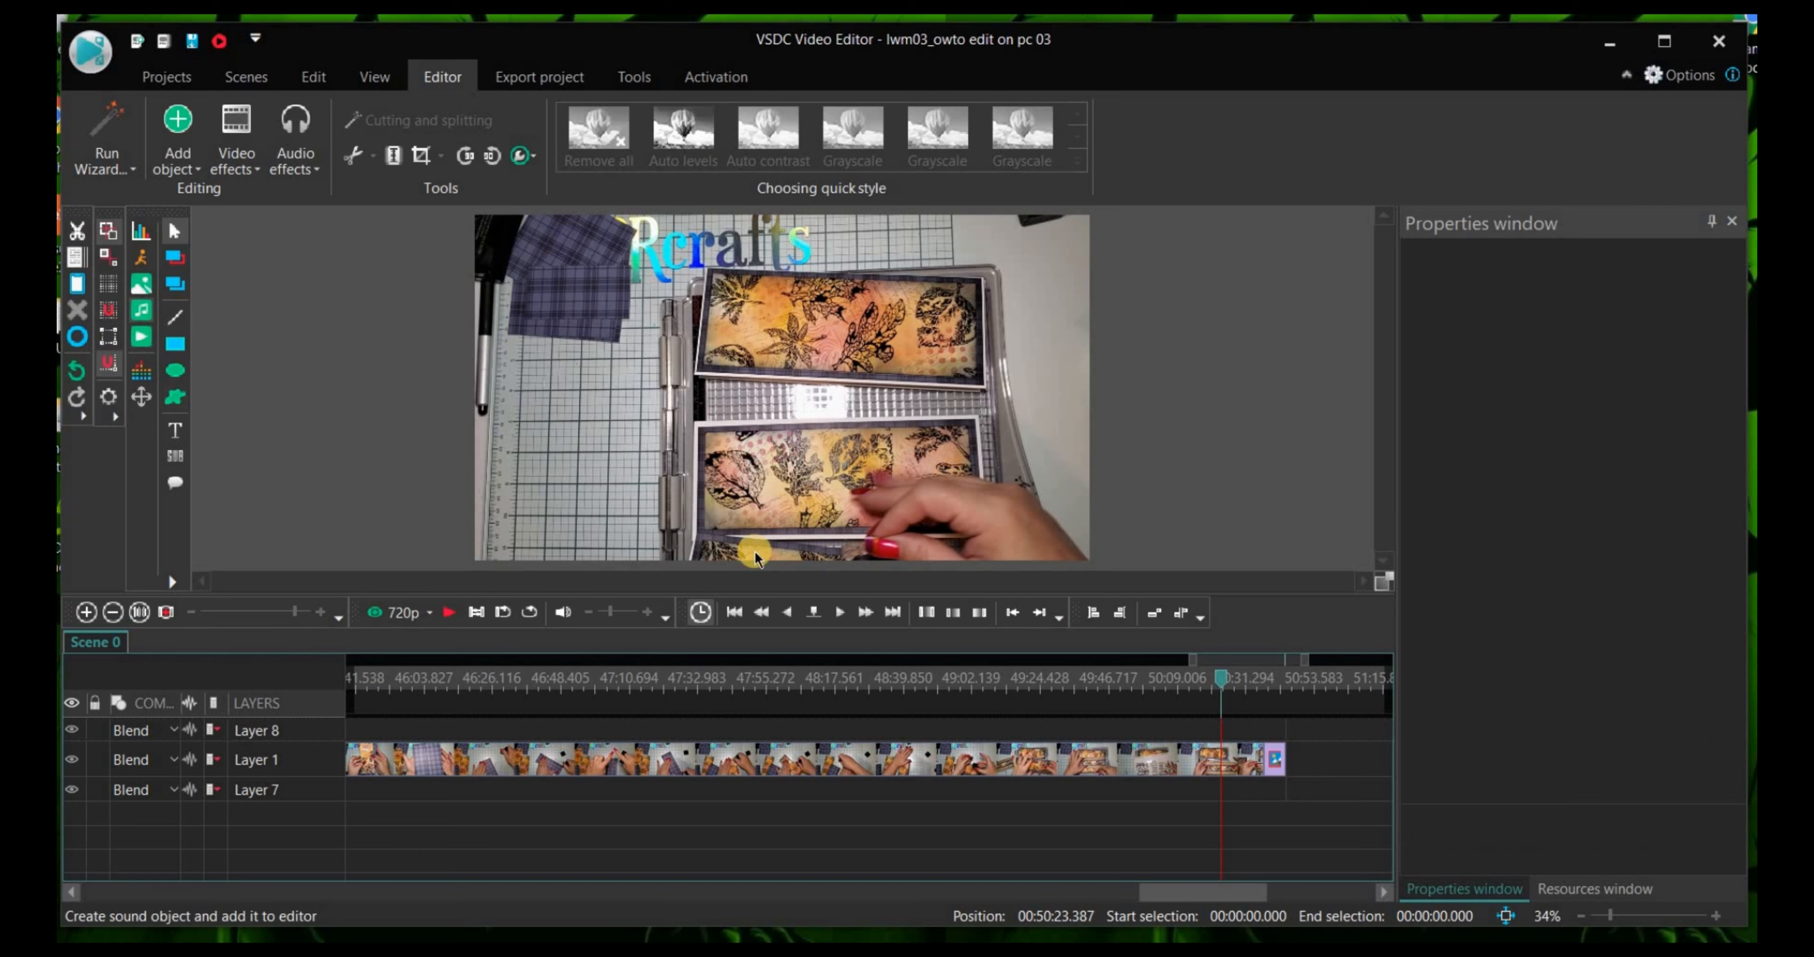
click(1275, 760)
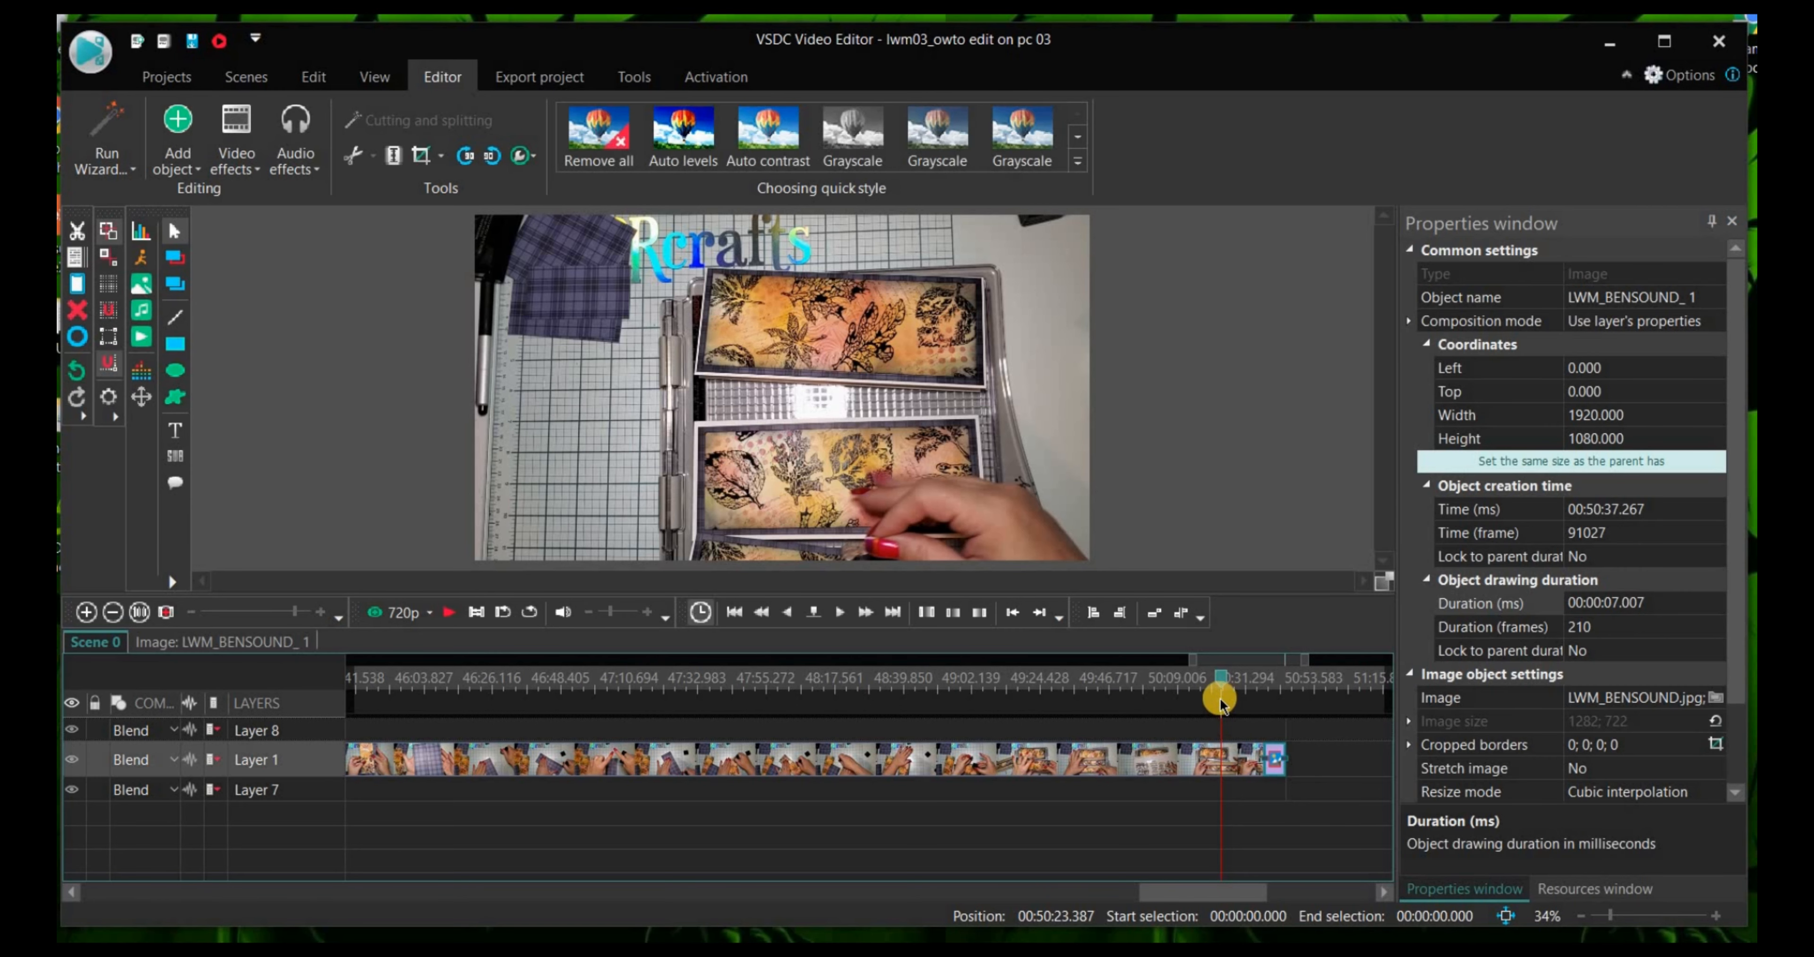
Step: Insert LWM_SUBSCRIBE.jpg into Layer 1 behind the music credit image, from manual position 00:50:43.940 with a duration of 00:00:07.333
drag(1221, 690, 1286, 697)
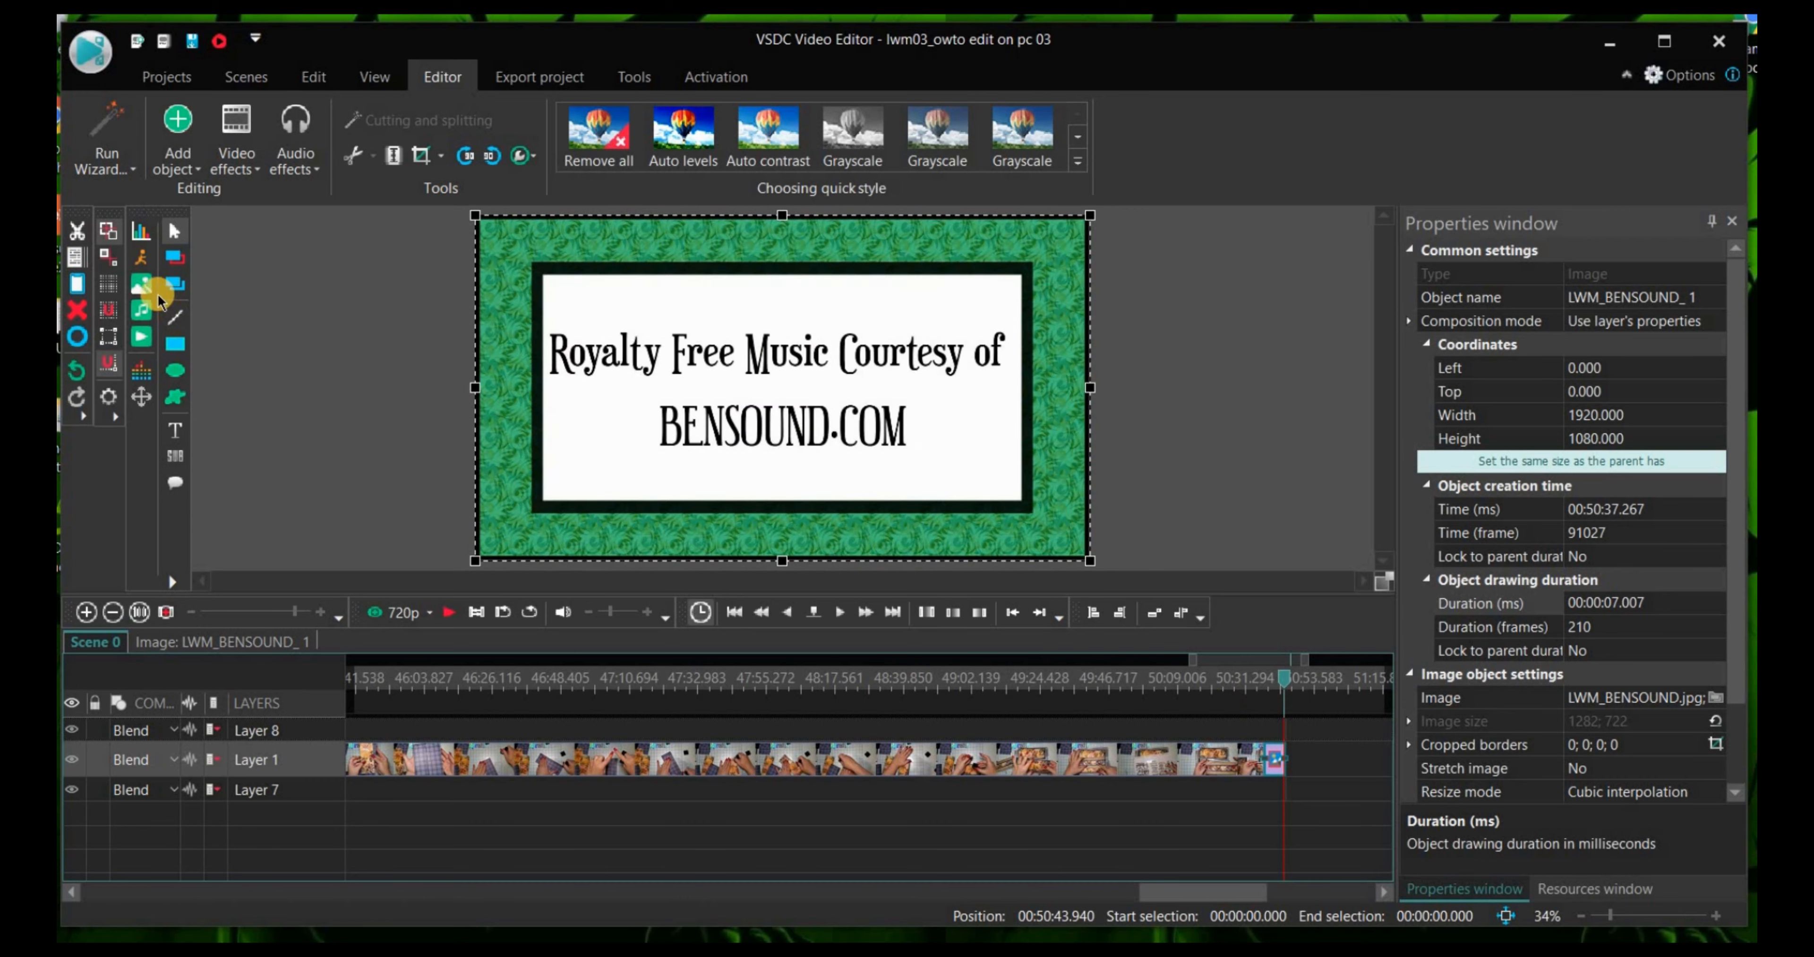
click(149, 288)
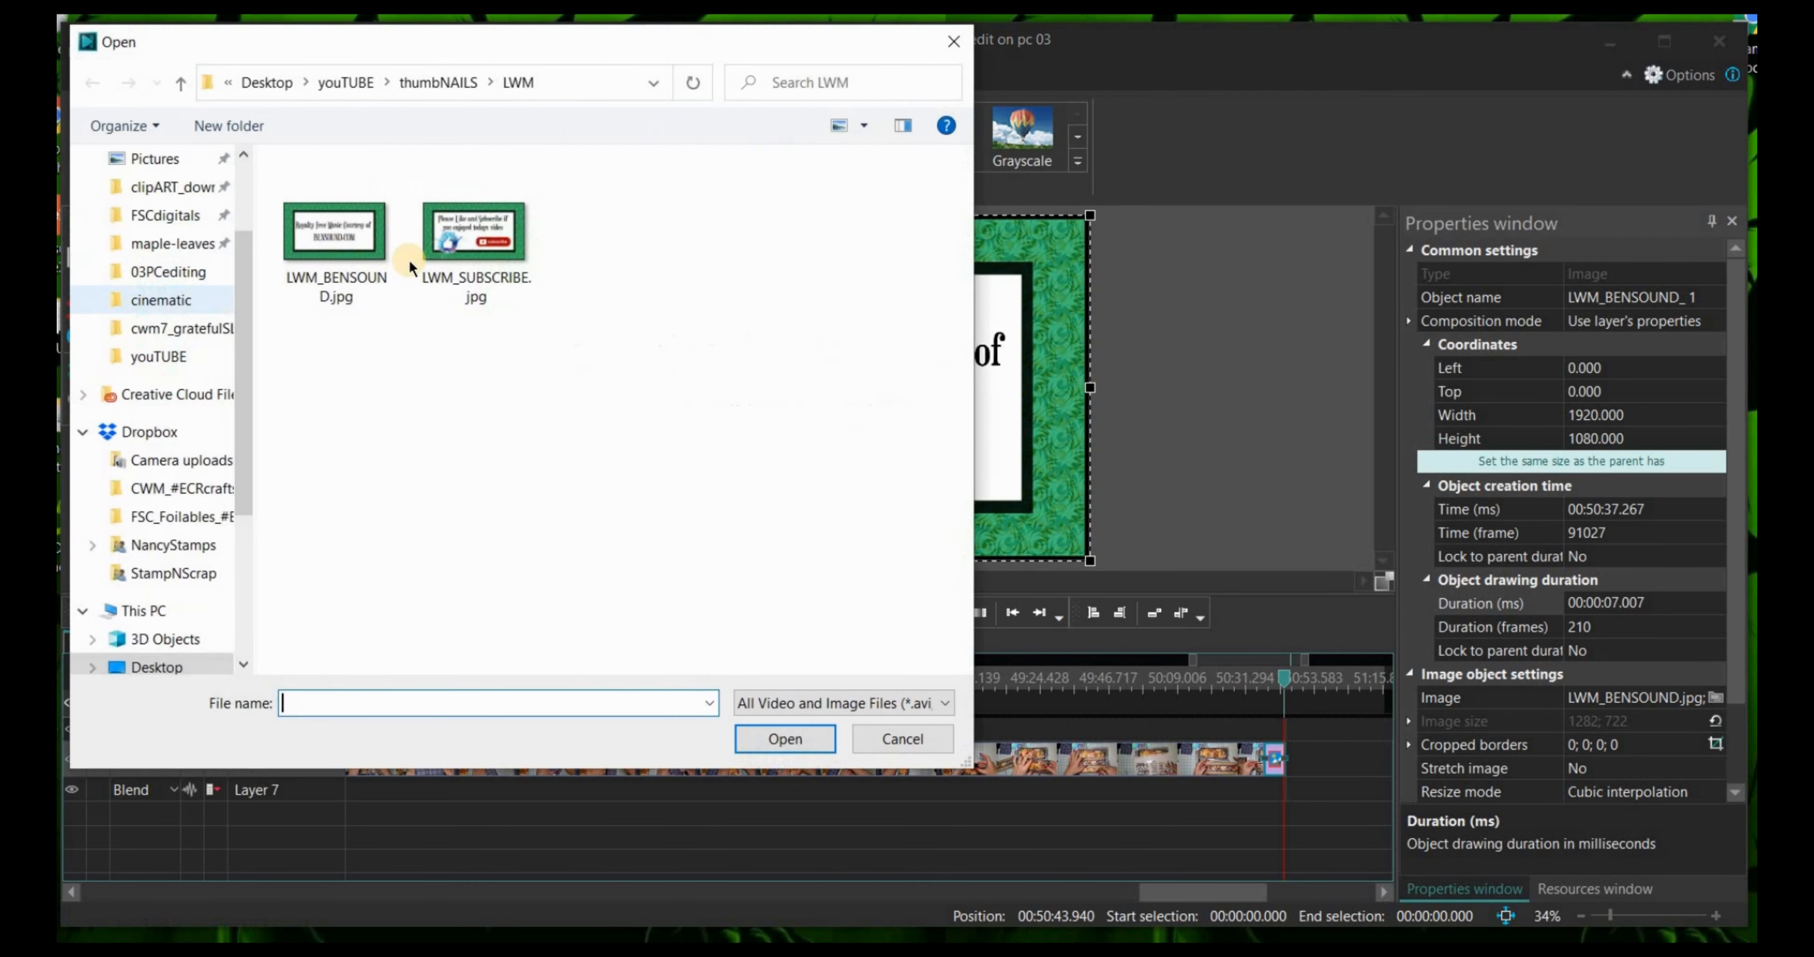
click(478, 236)
click(790, 742)
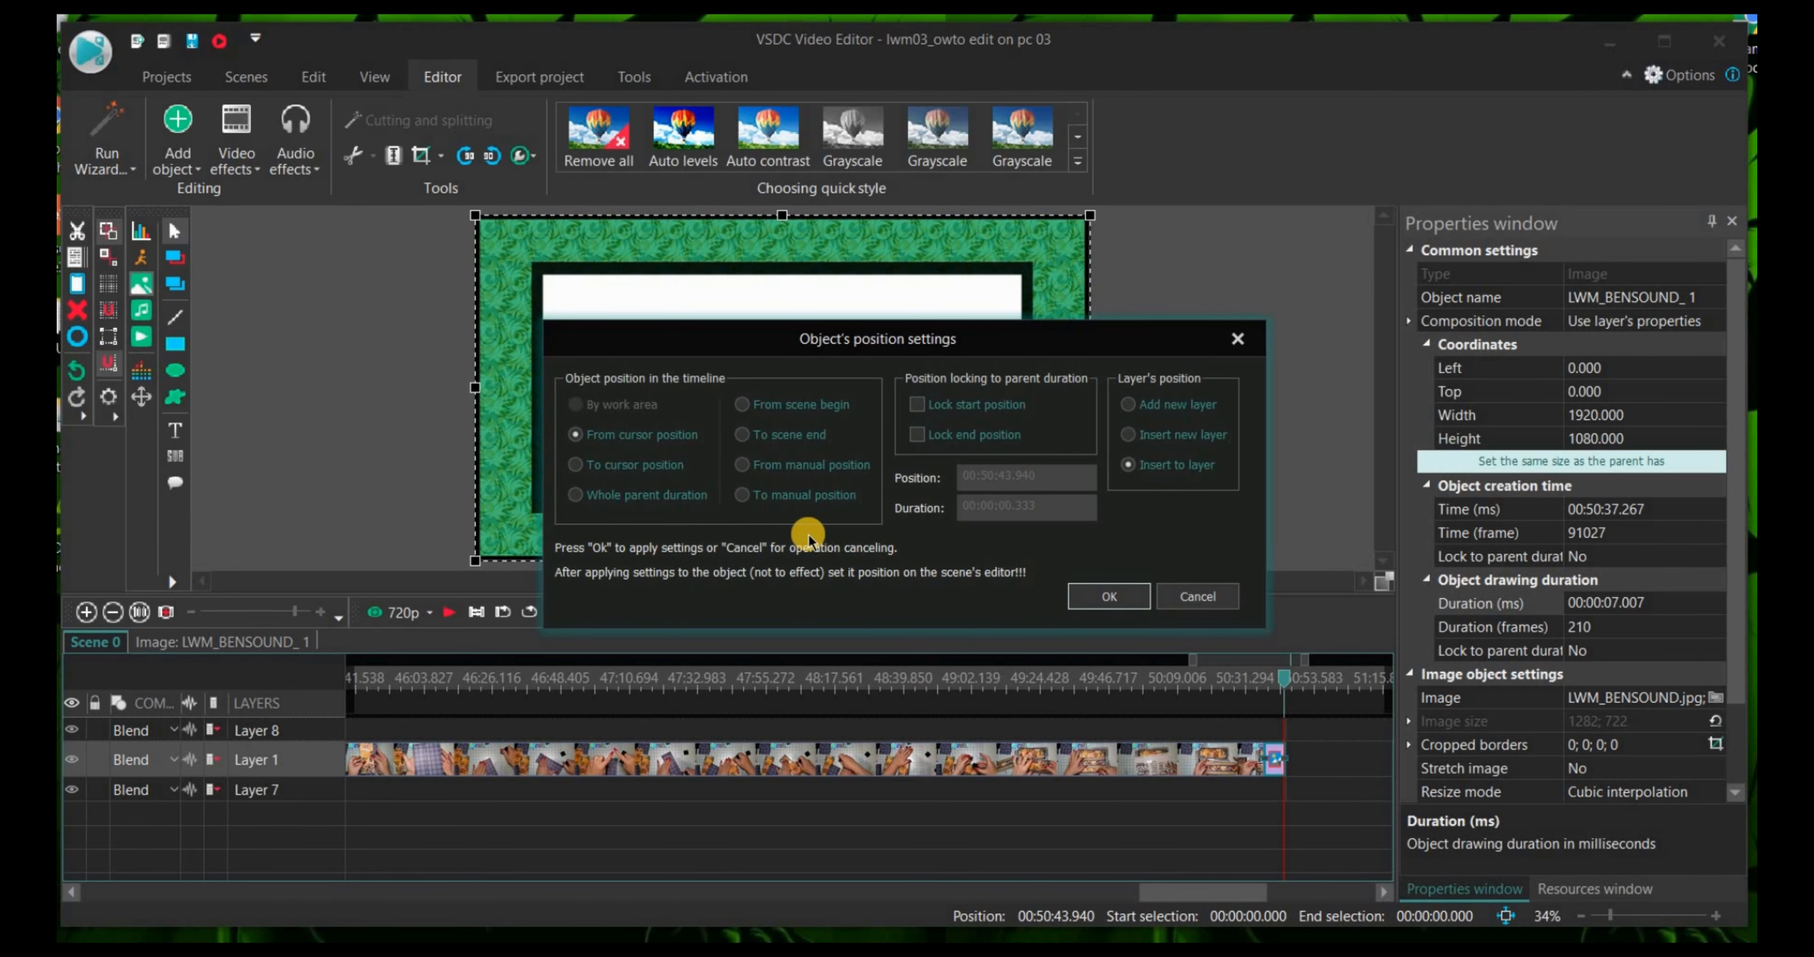
click(743, 464)
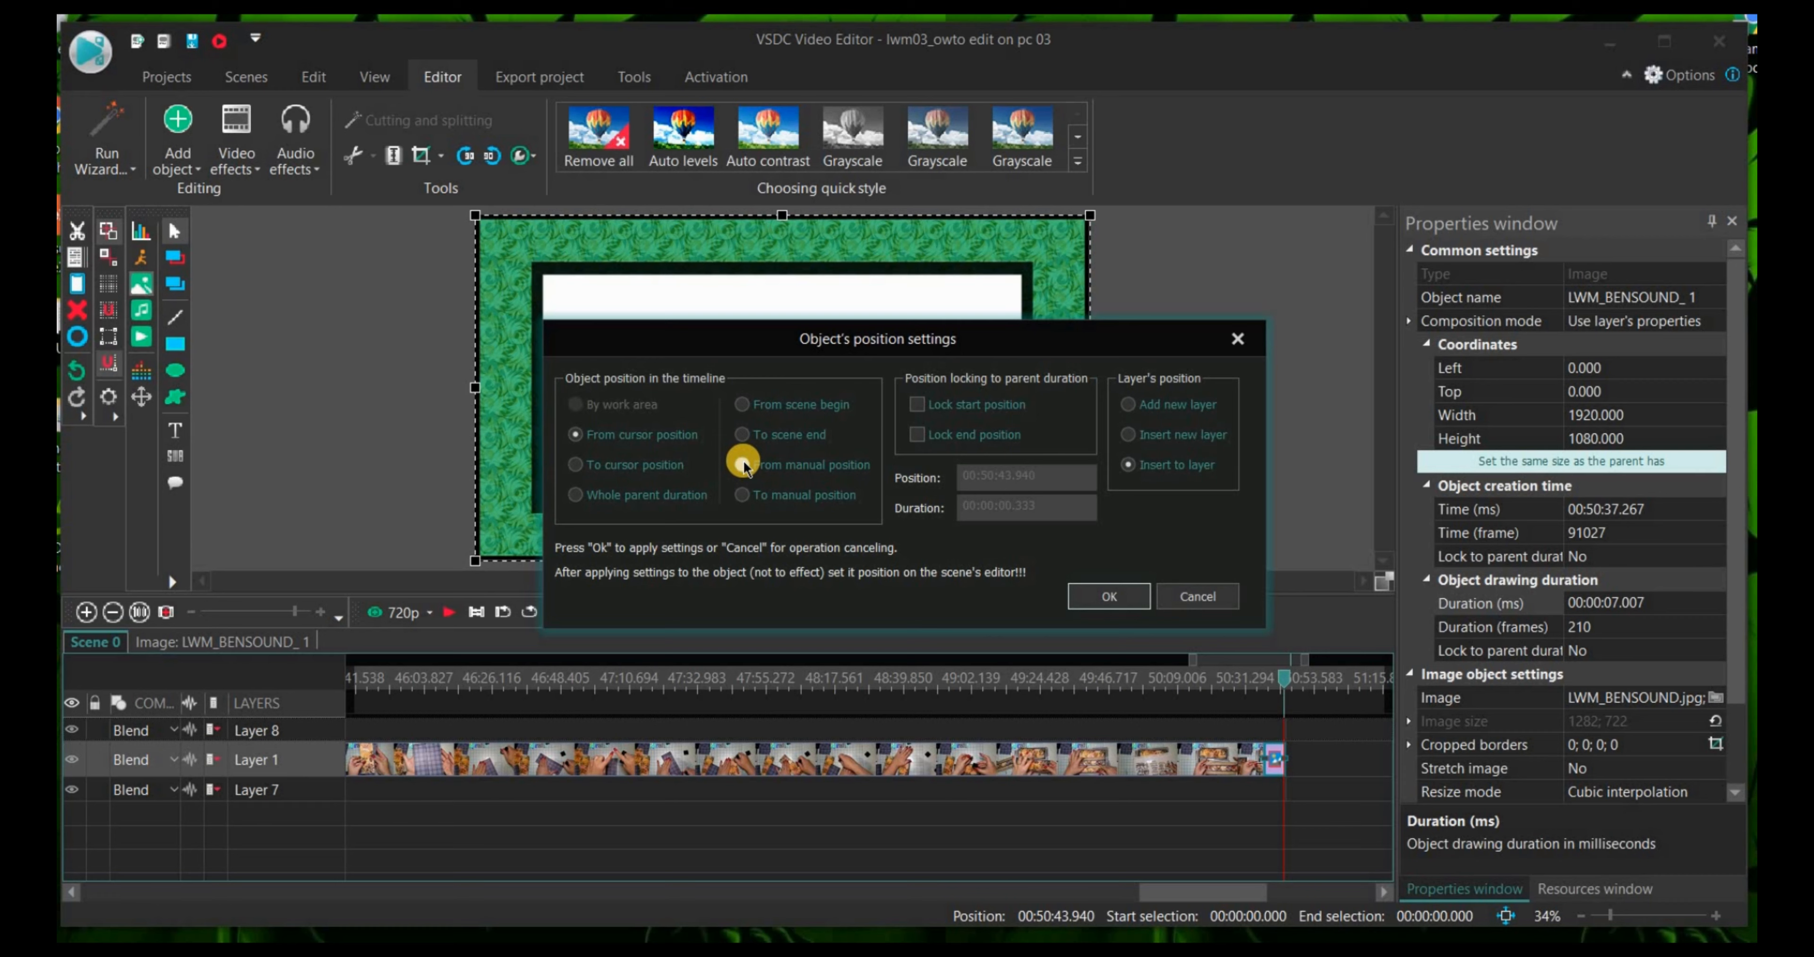
click(743, 465)
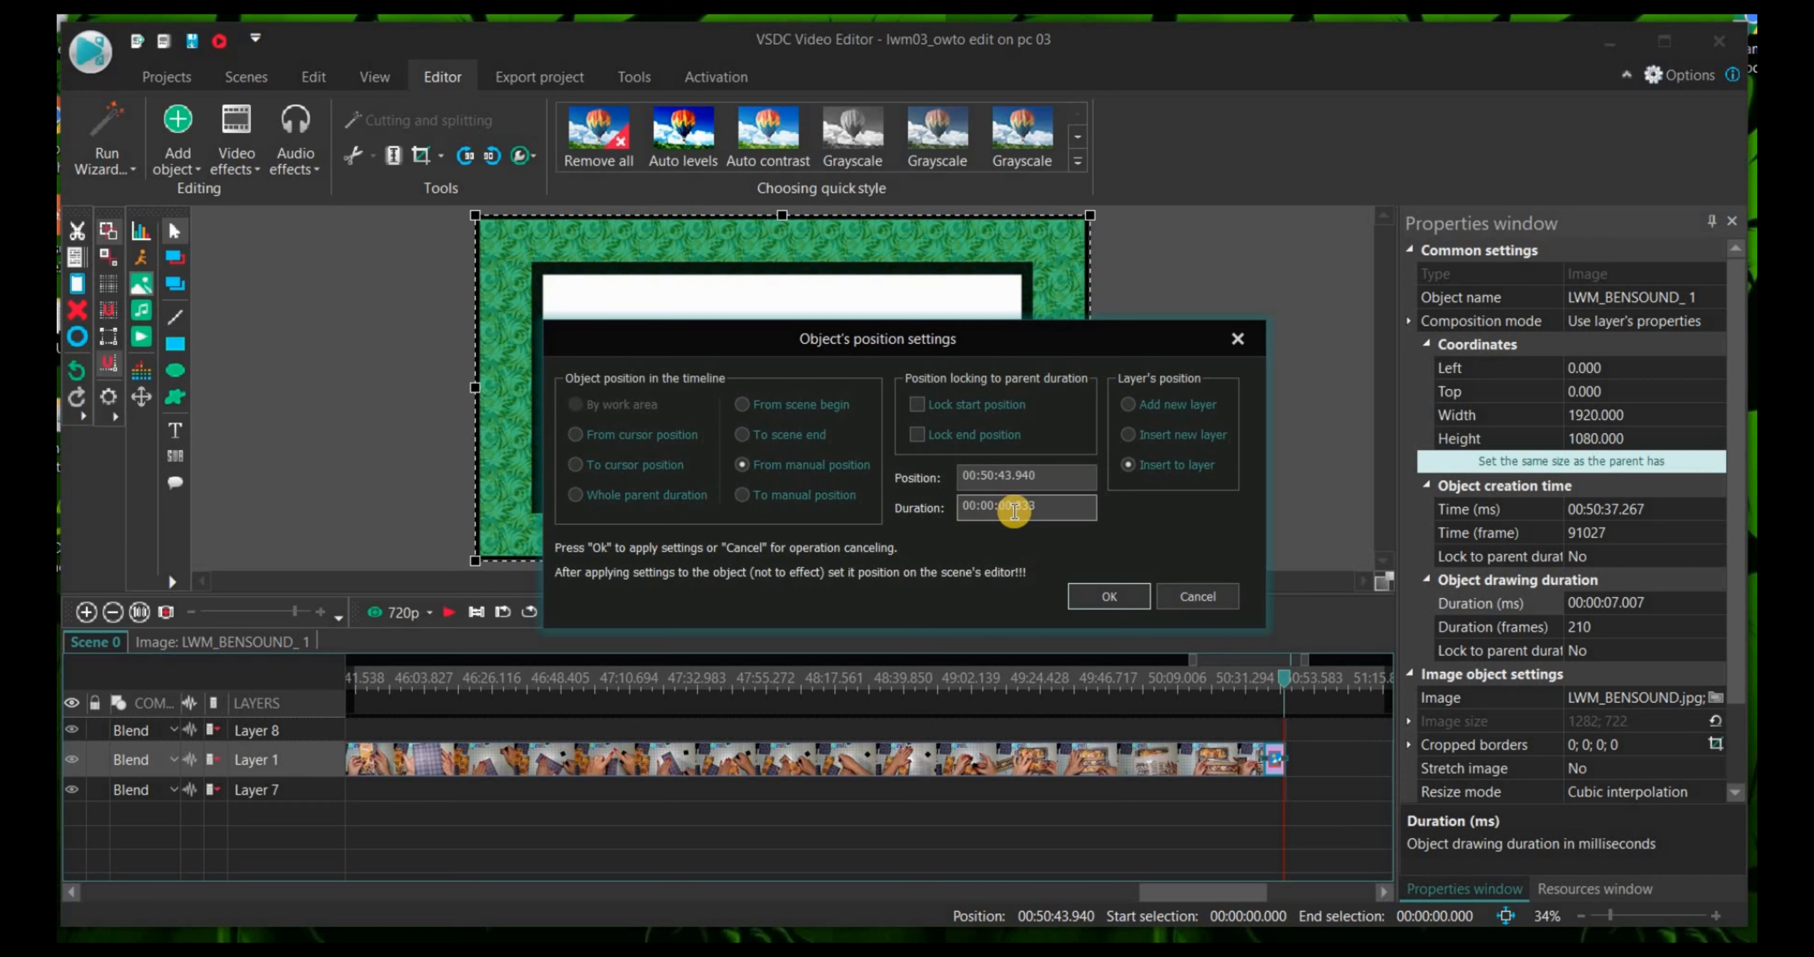
drag(1010, 510, 999, 505)
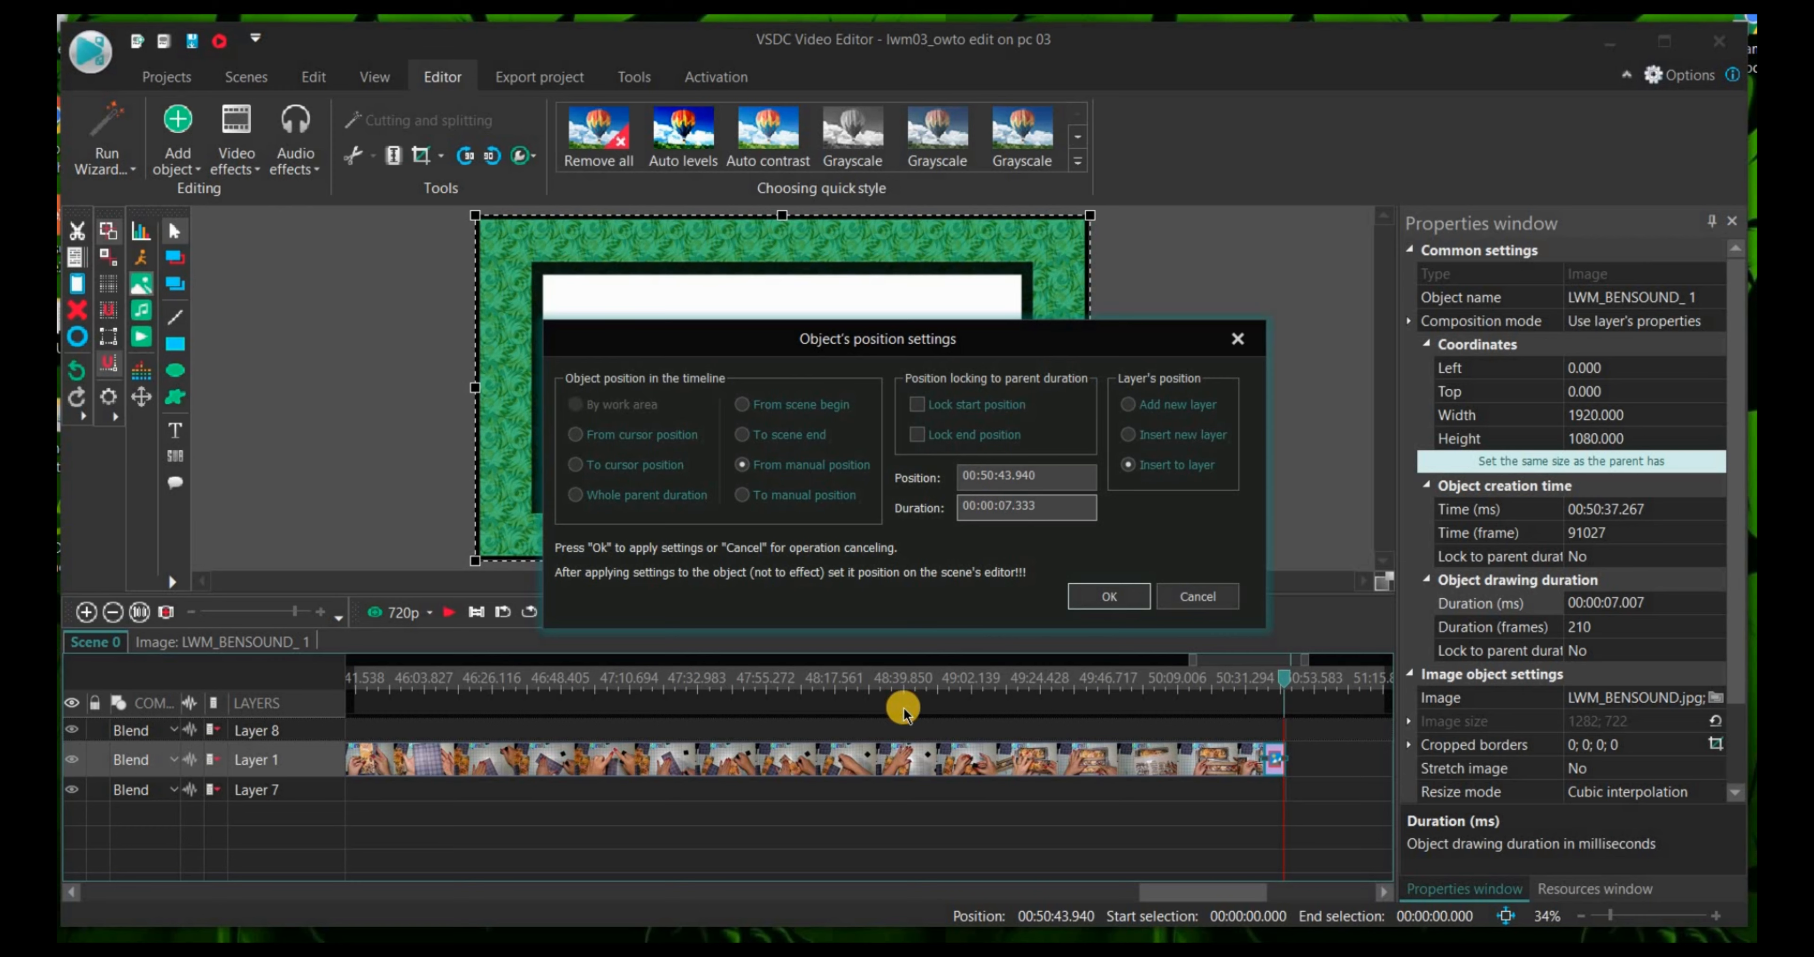
key(Return)
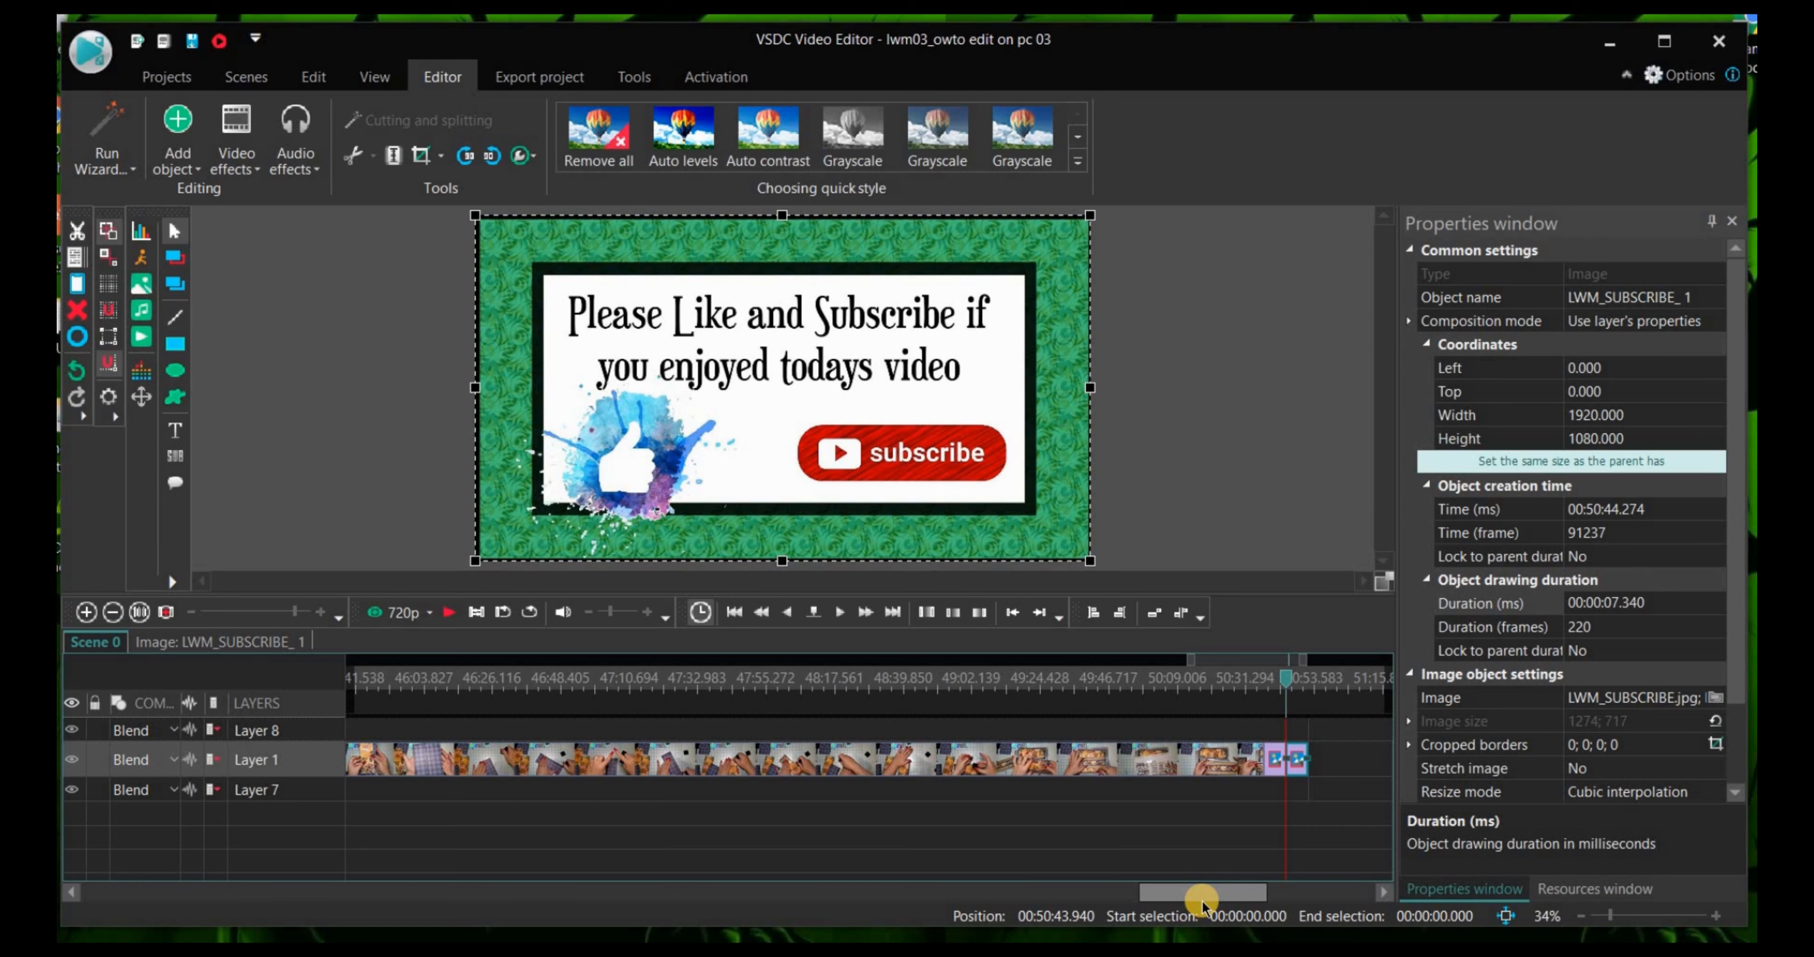
Step: Open the separate timeline of the newly inserted subscribe image
drag(1220, 678, 927, 702)
click(134, 645)
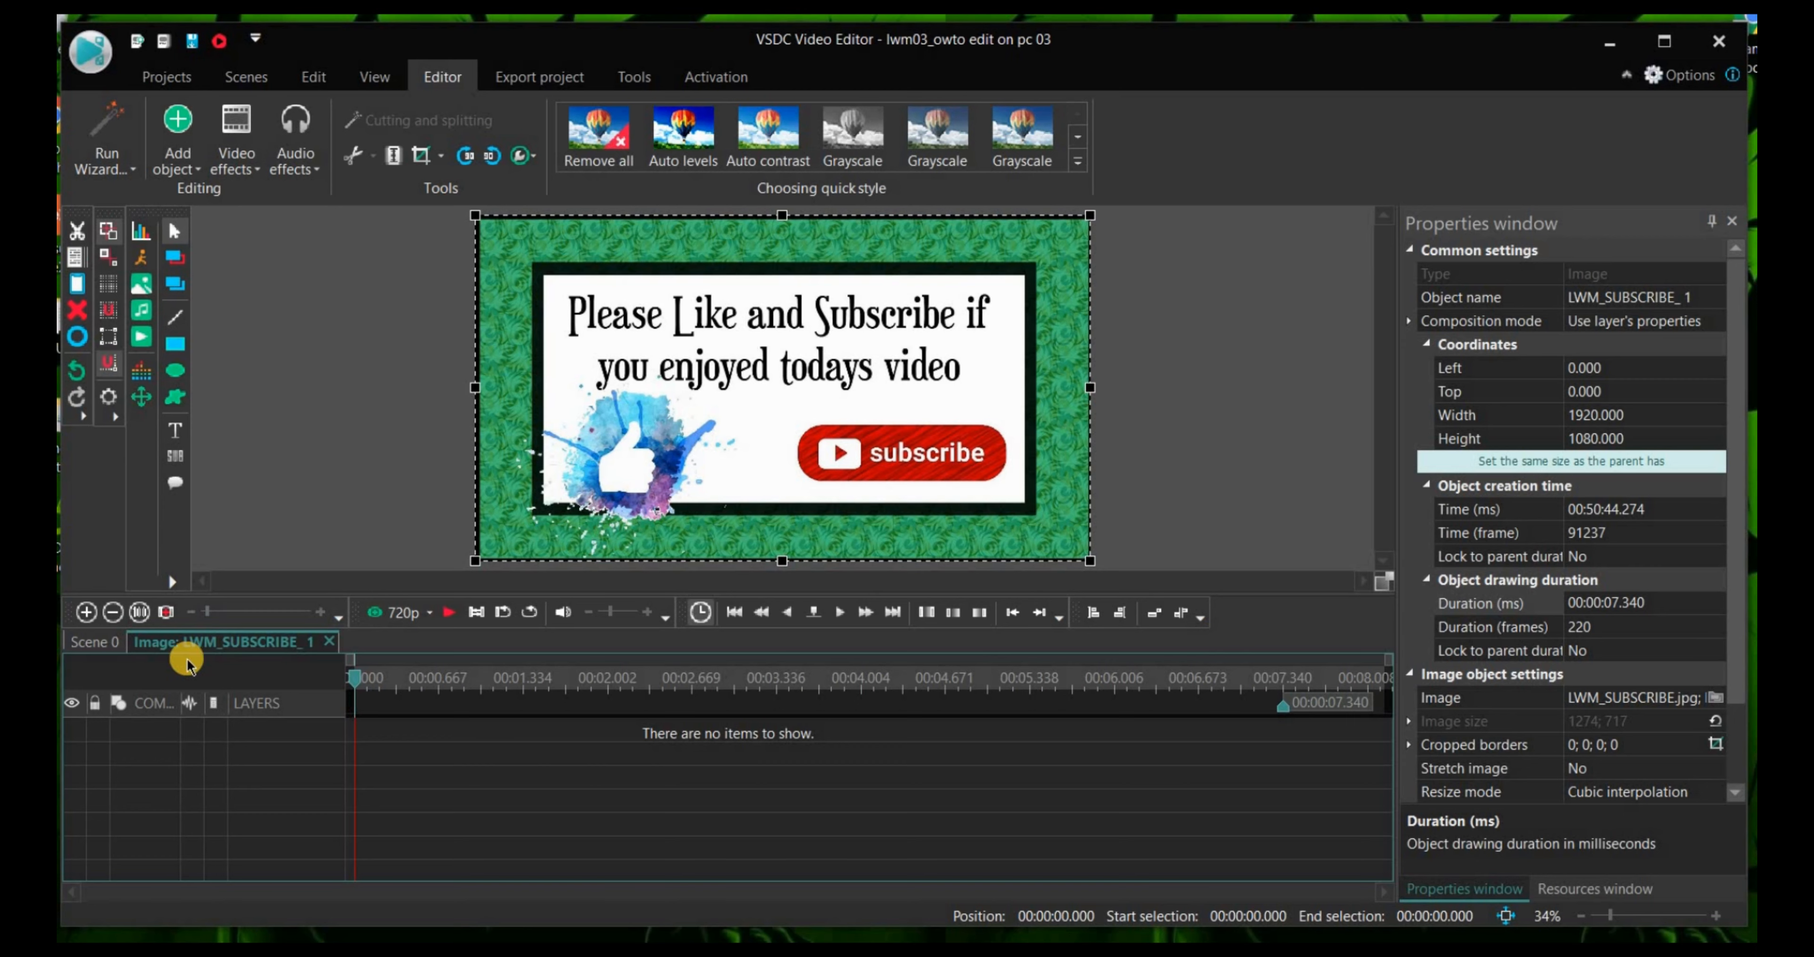
Step: Examine the separate timeline of the first video clip on Layer 1 in comparison with the main Scene 0 timeline
click(110, 642)
click(437, 758)
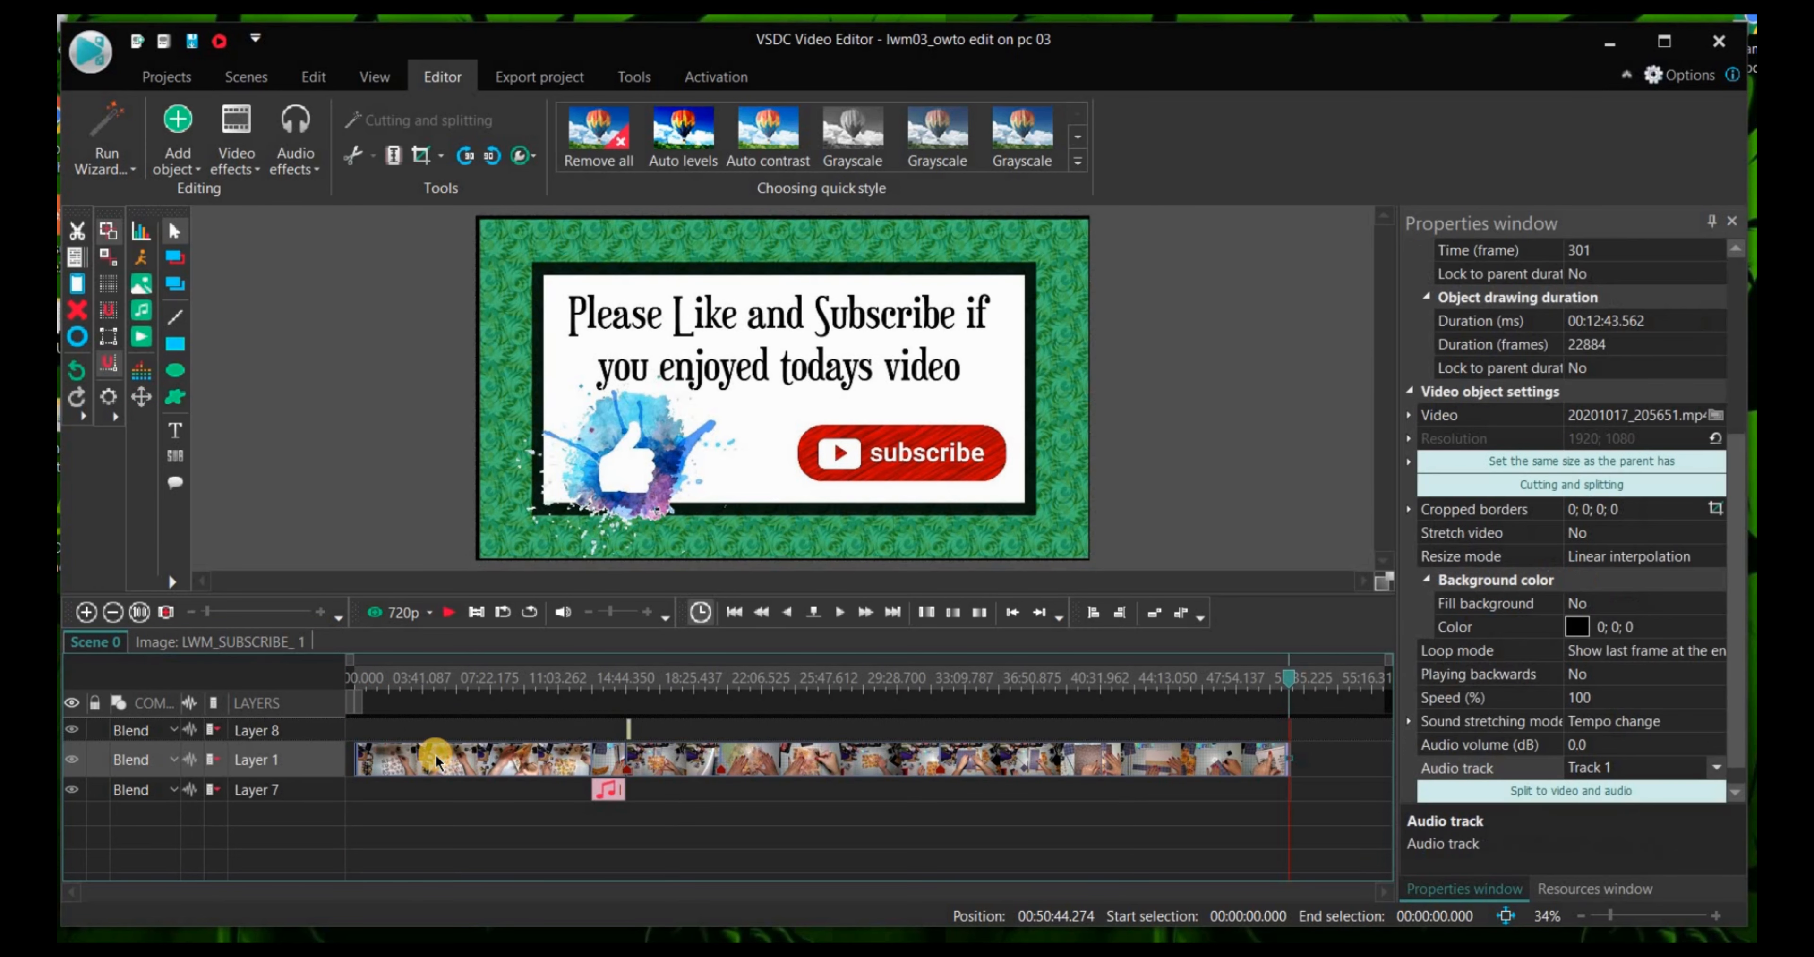
double_click(436, 759)
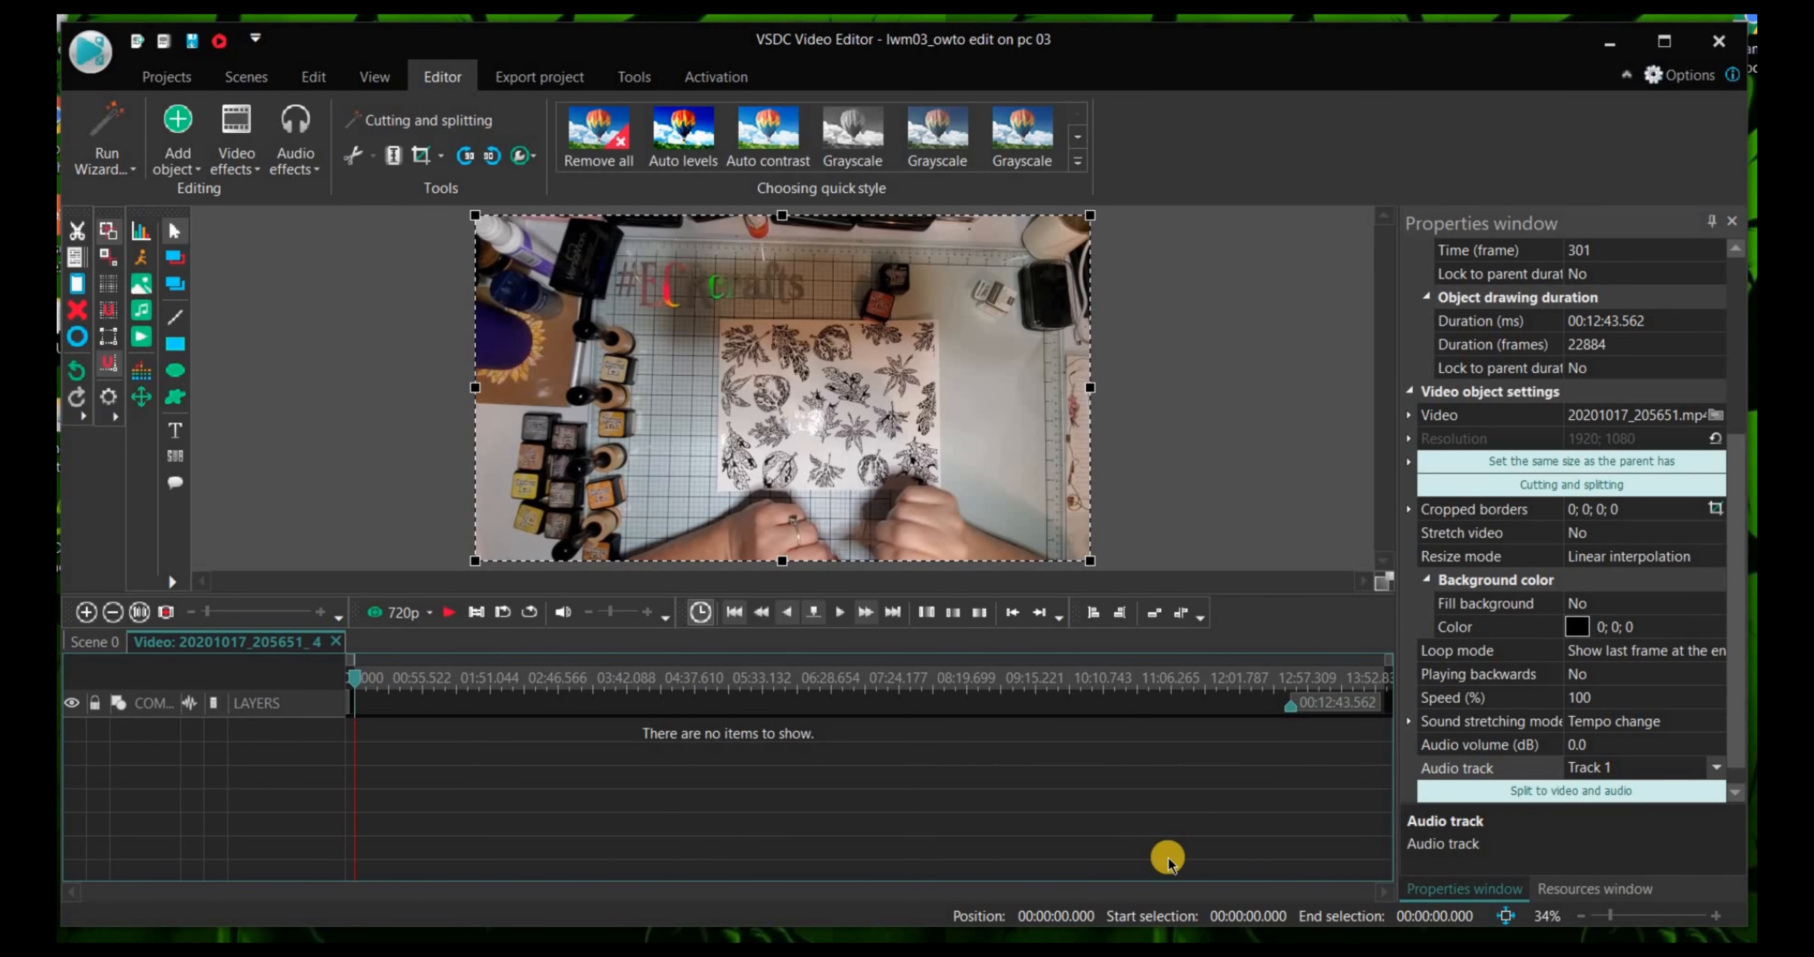
click(97, 647)
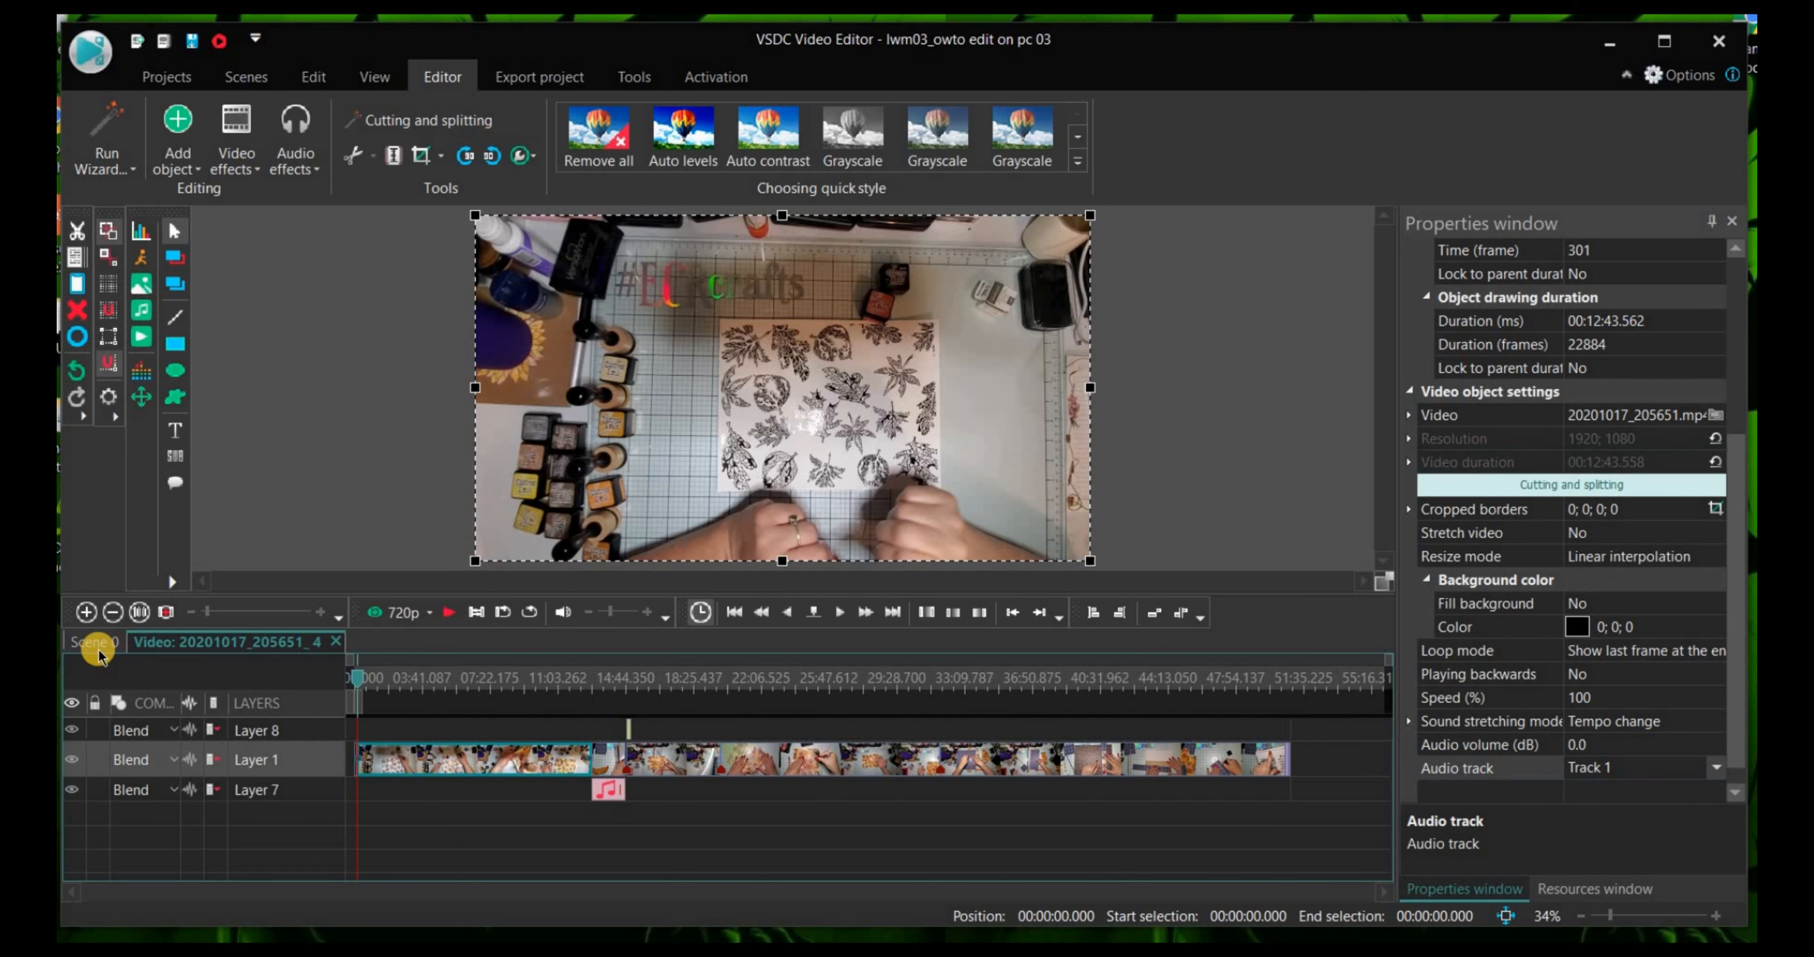
click(161, 647)
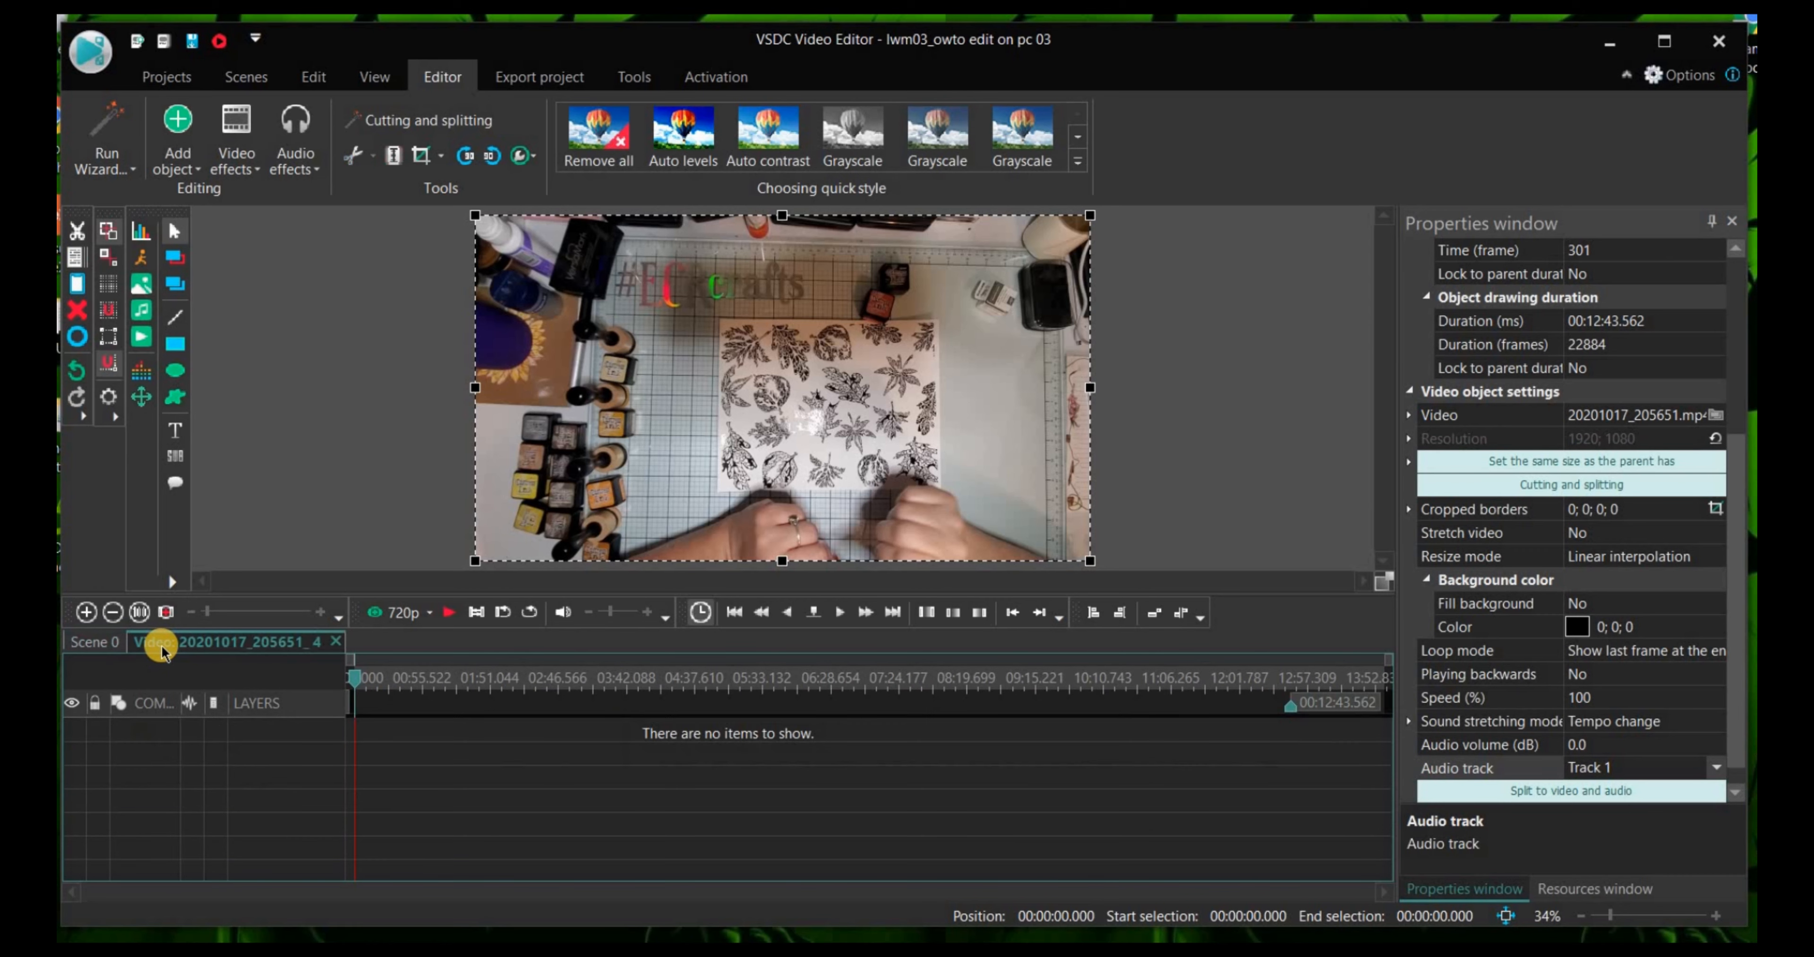
click(99, 646)
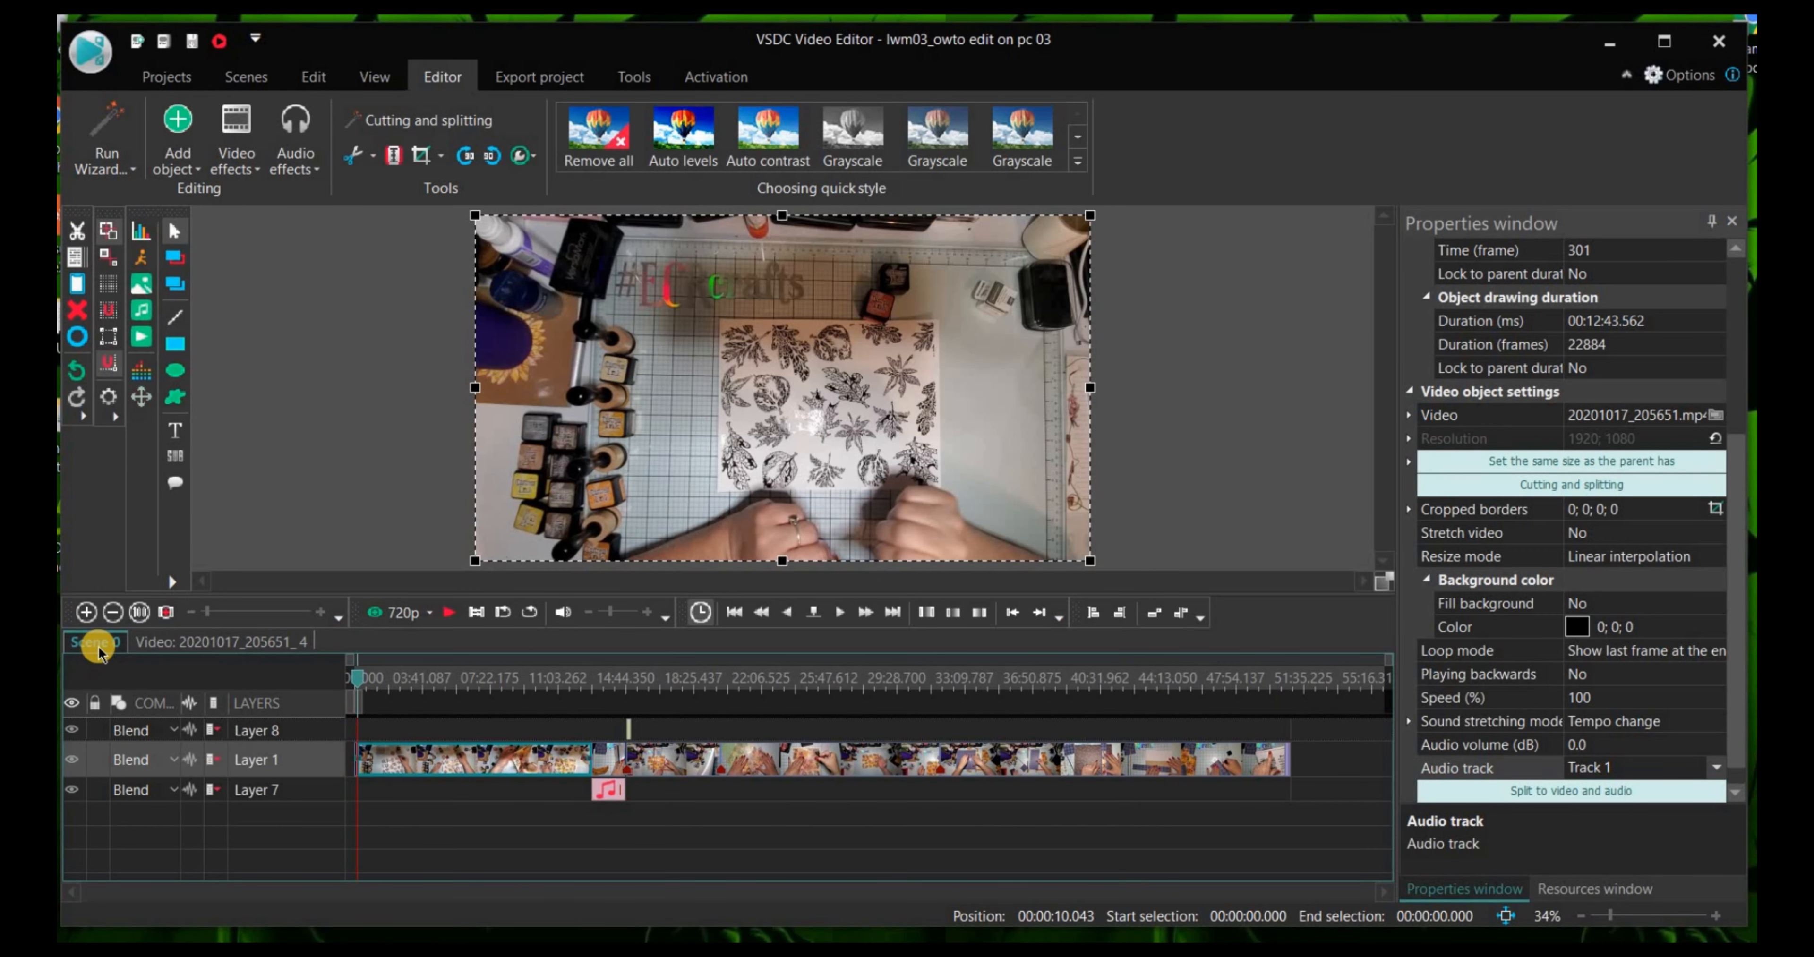
click(782, 864)
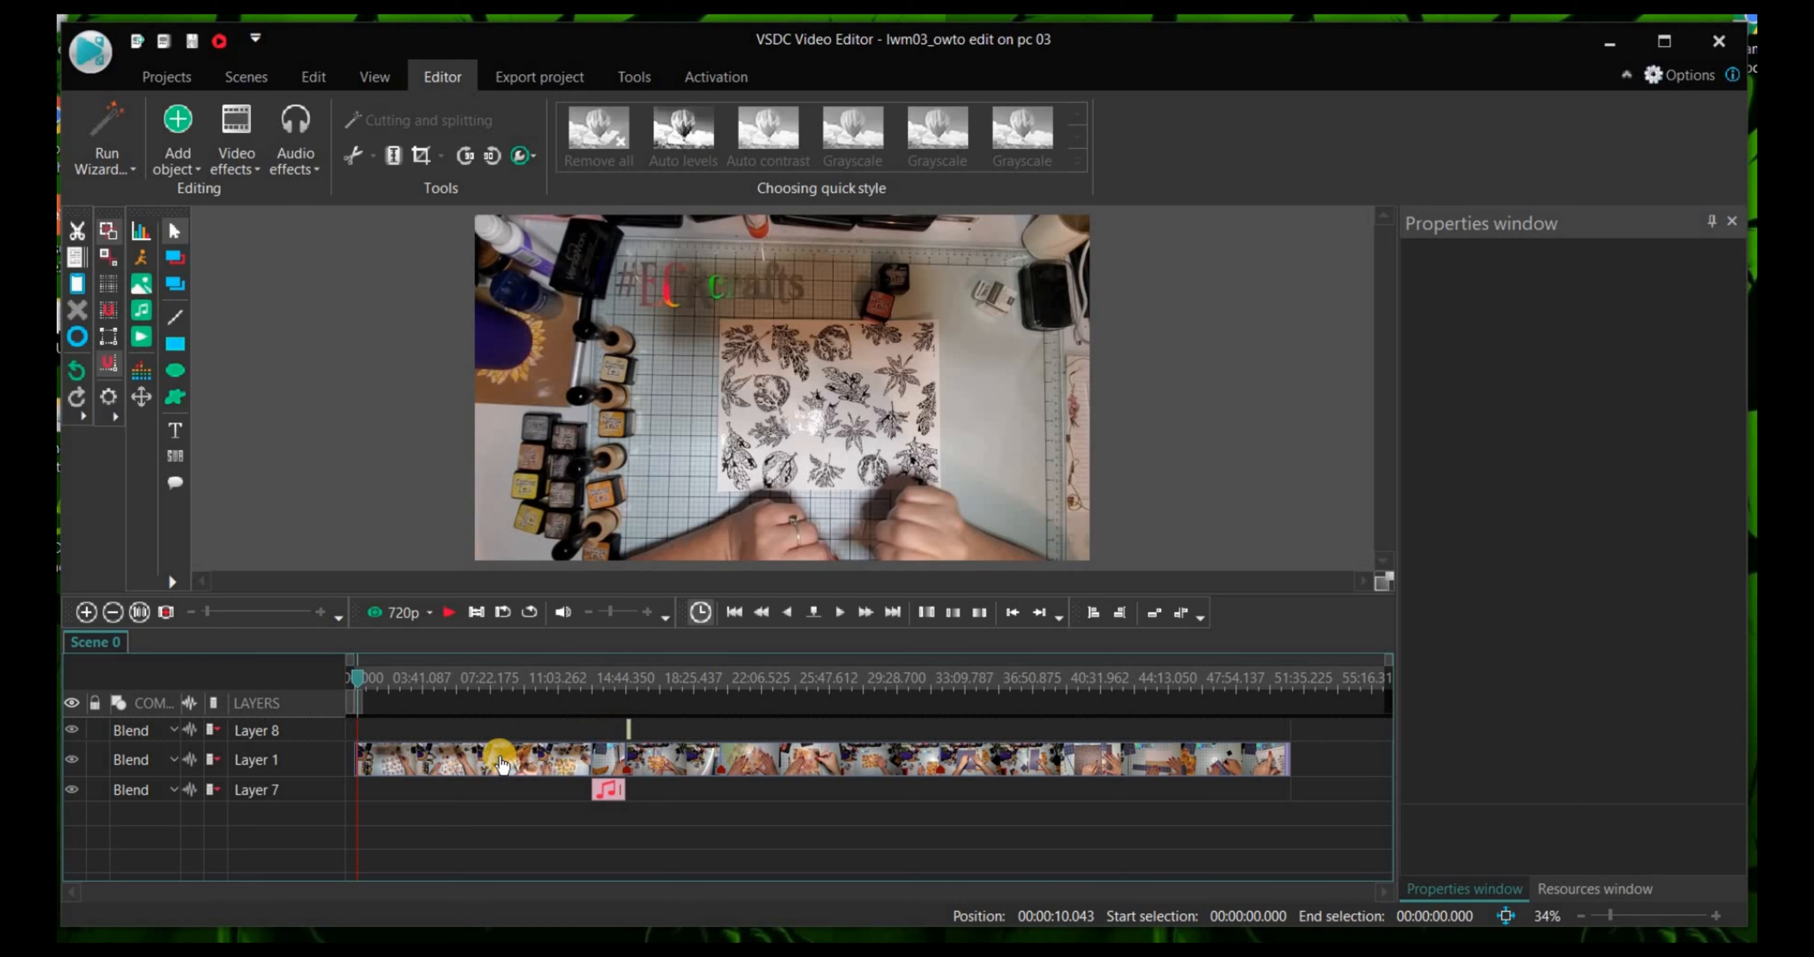
mouse_move(433, 763)
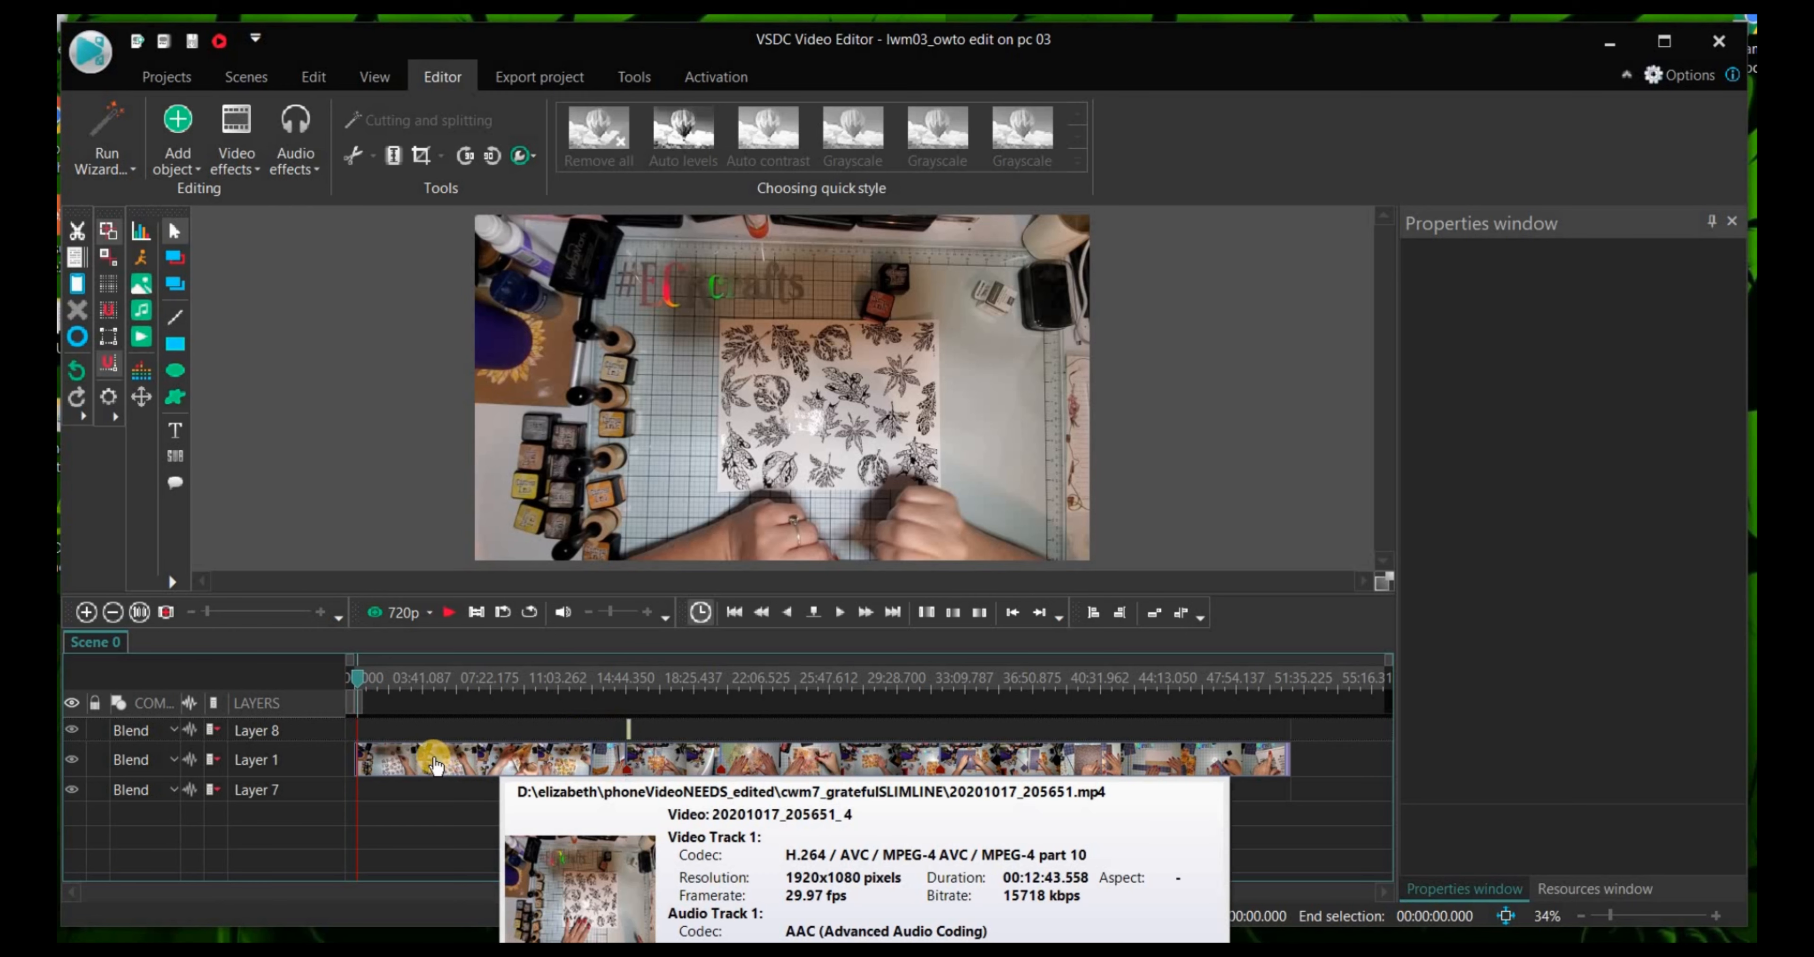
double_click(401, 756)
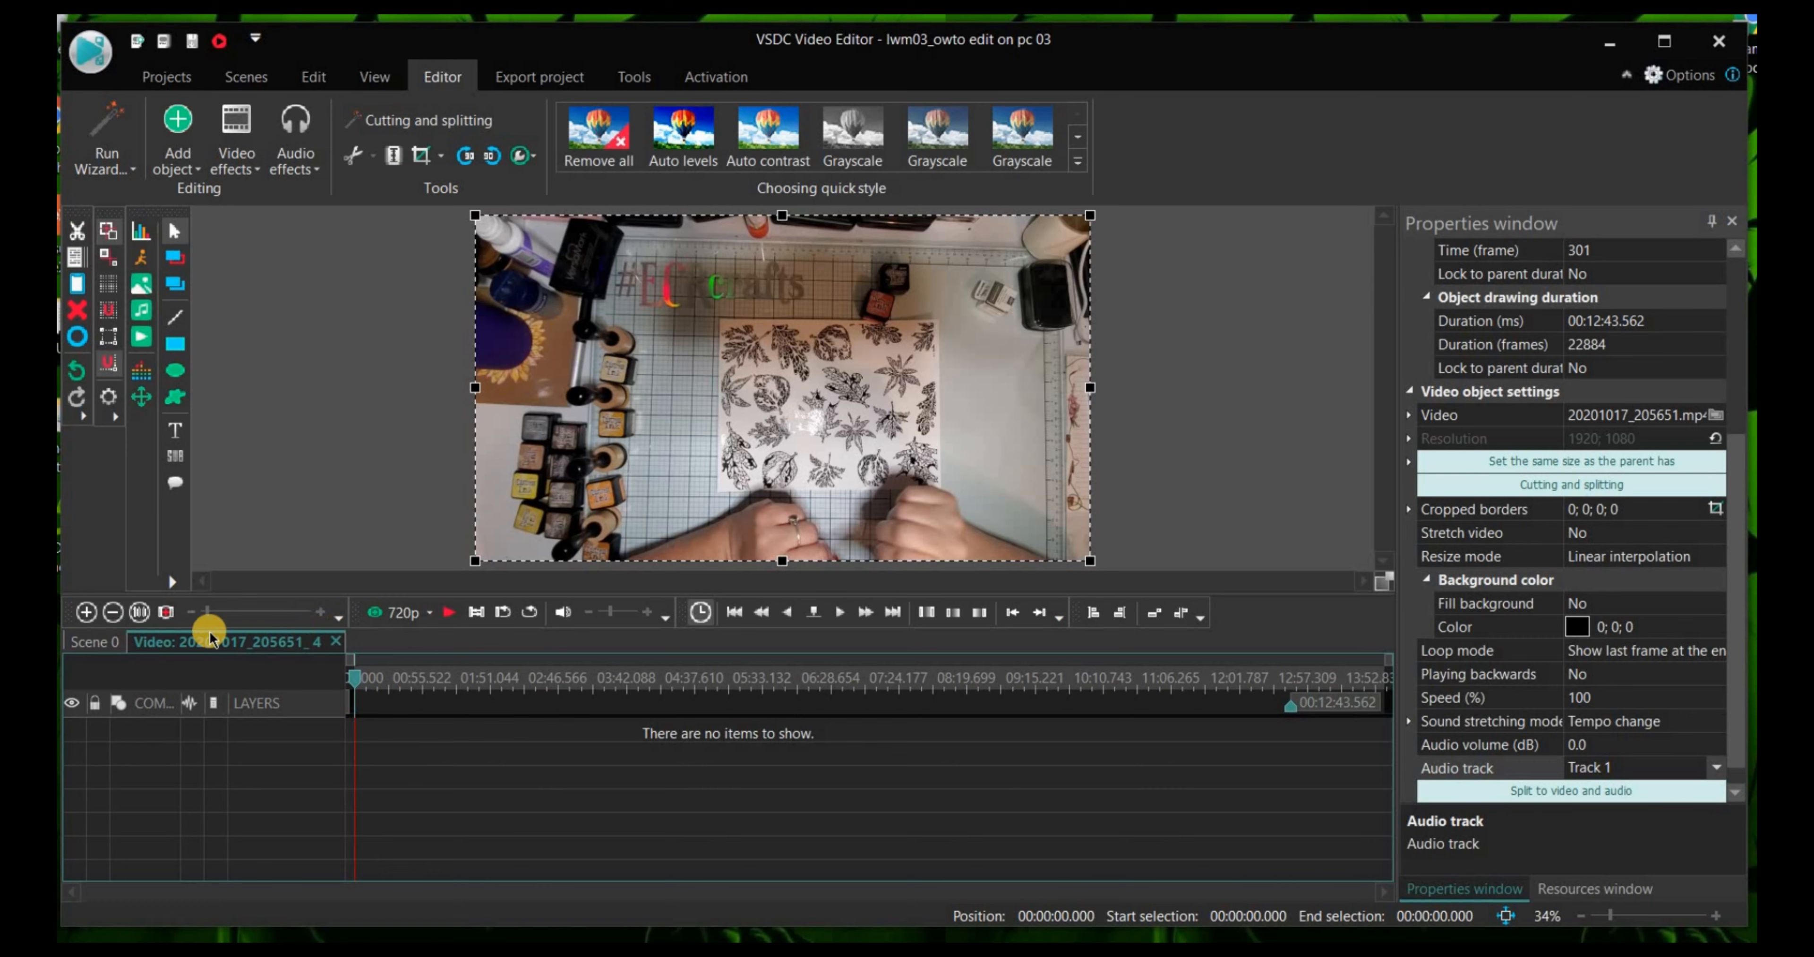
click(91, 643)
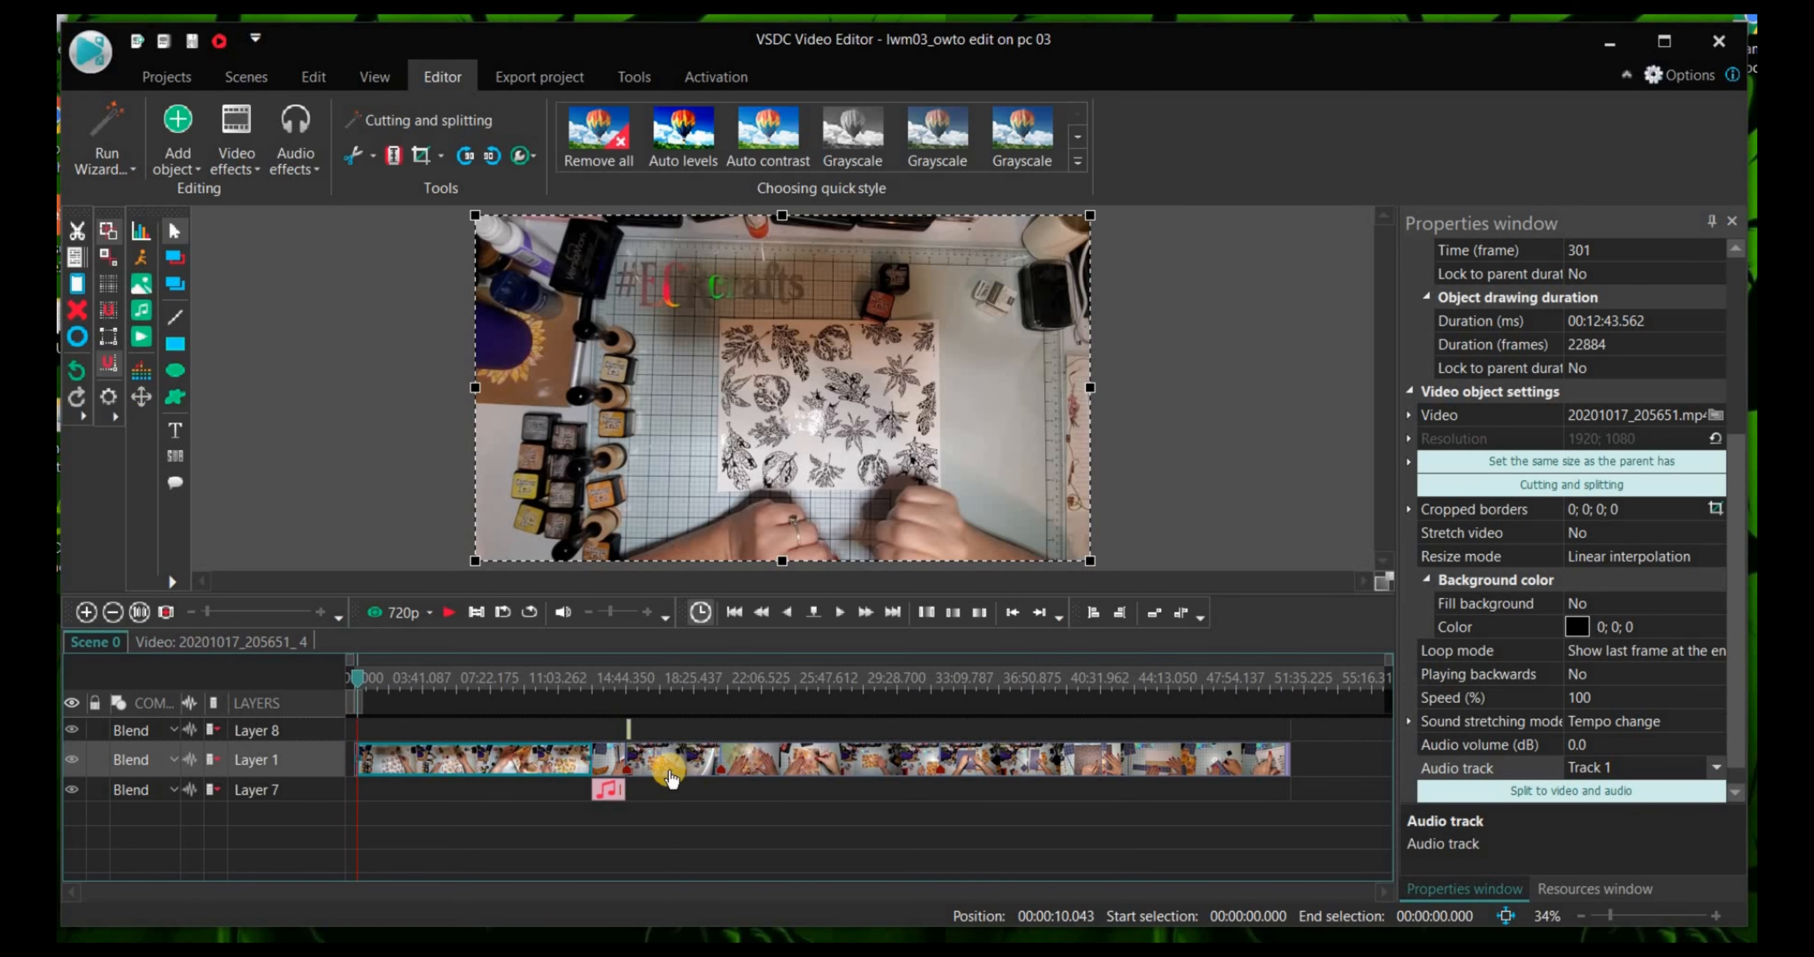
Step: Move the playhead to the very start of the Scene 0 timeline
drag(360, 675, 333, 682)
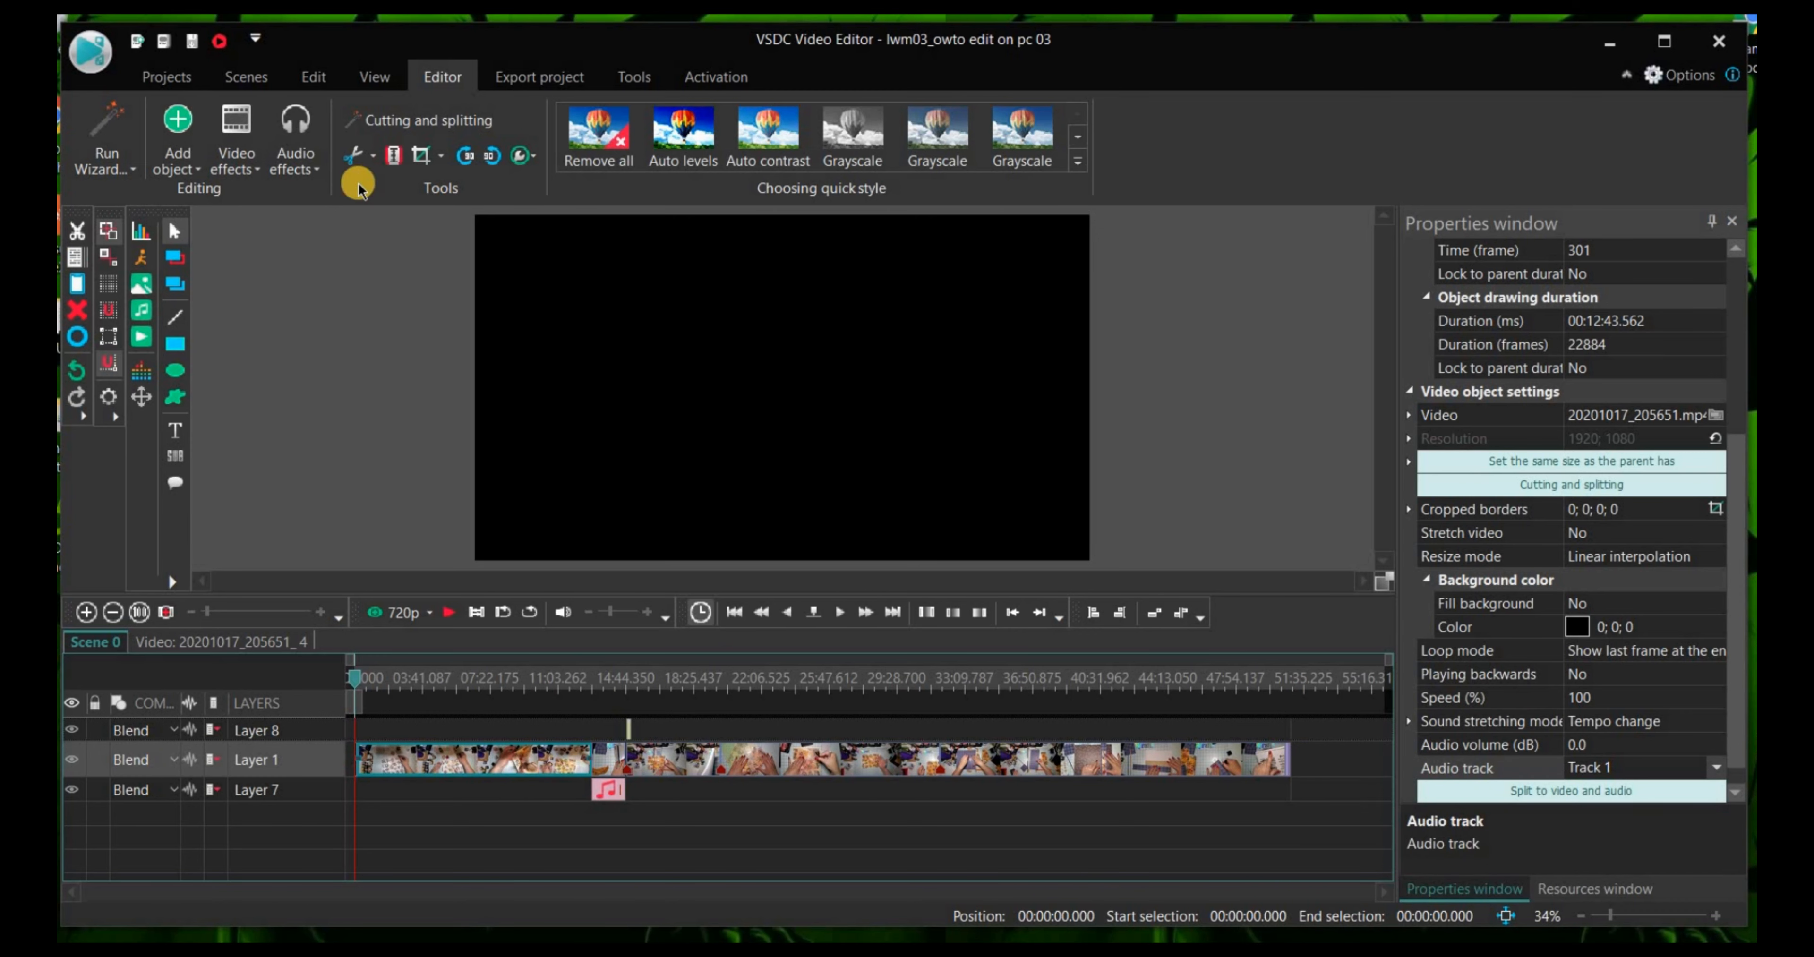
click(309, 80)
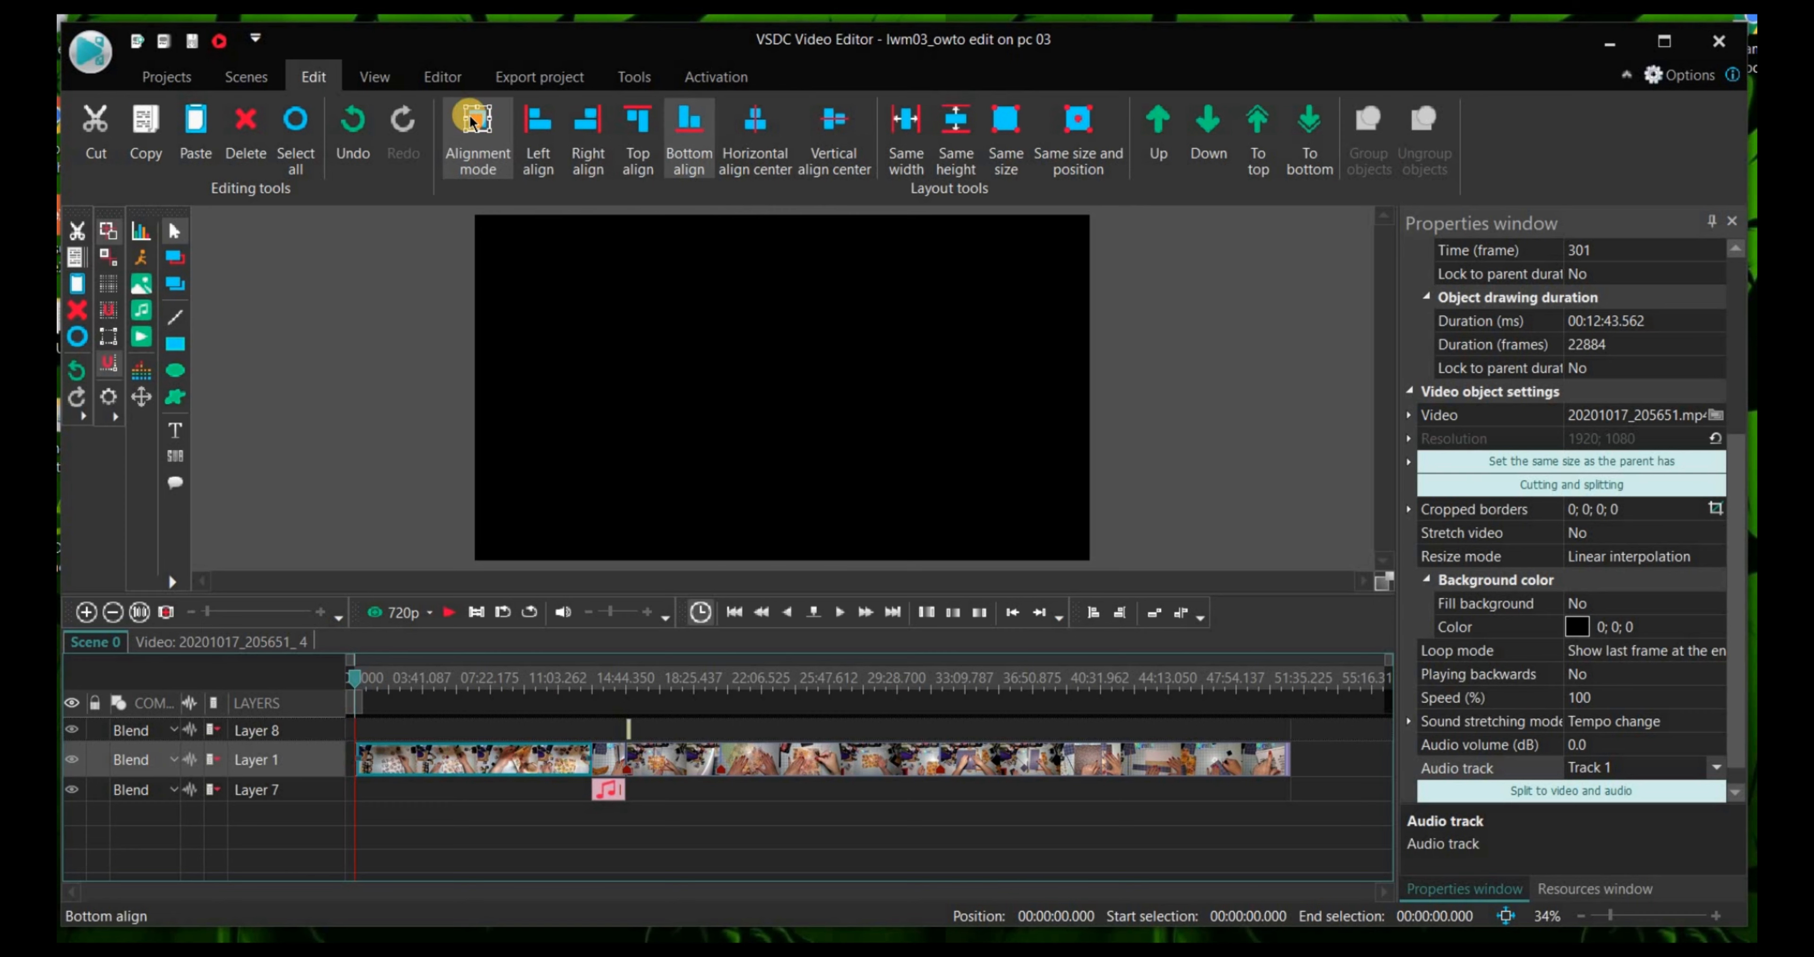
click(440, 76)
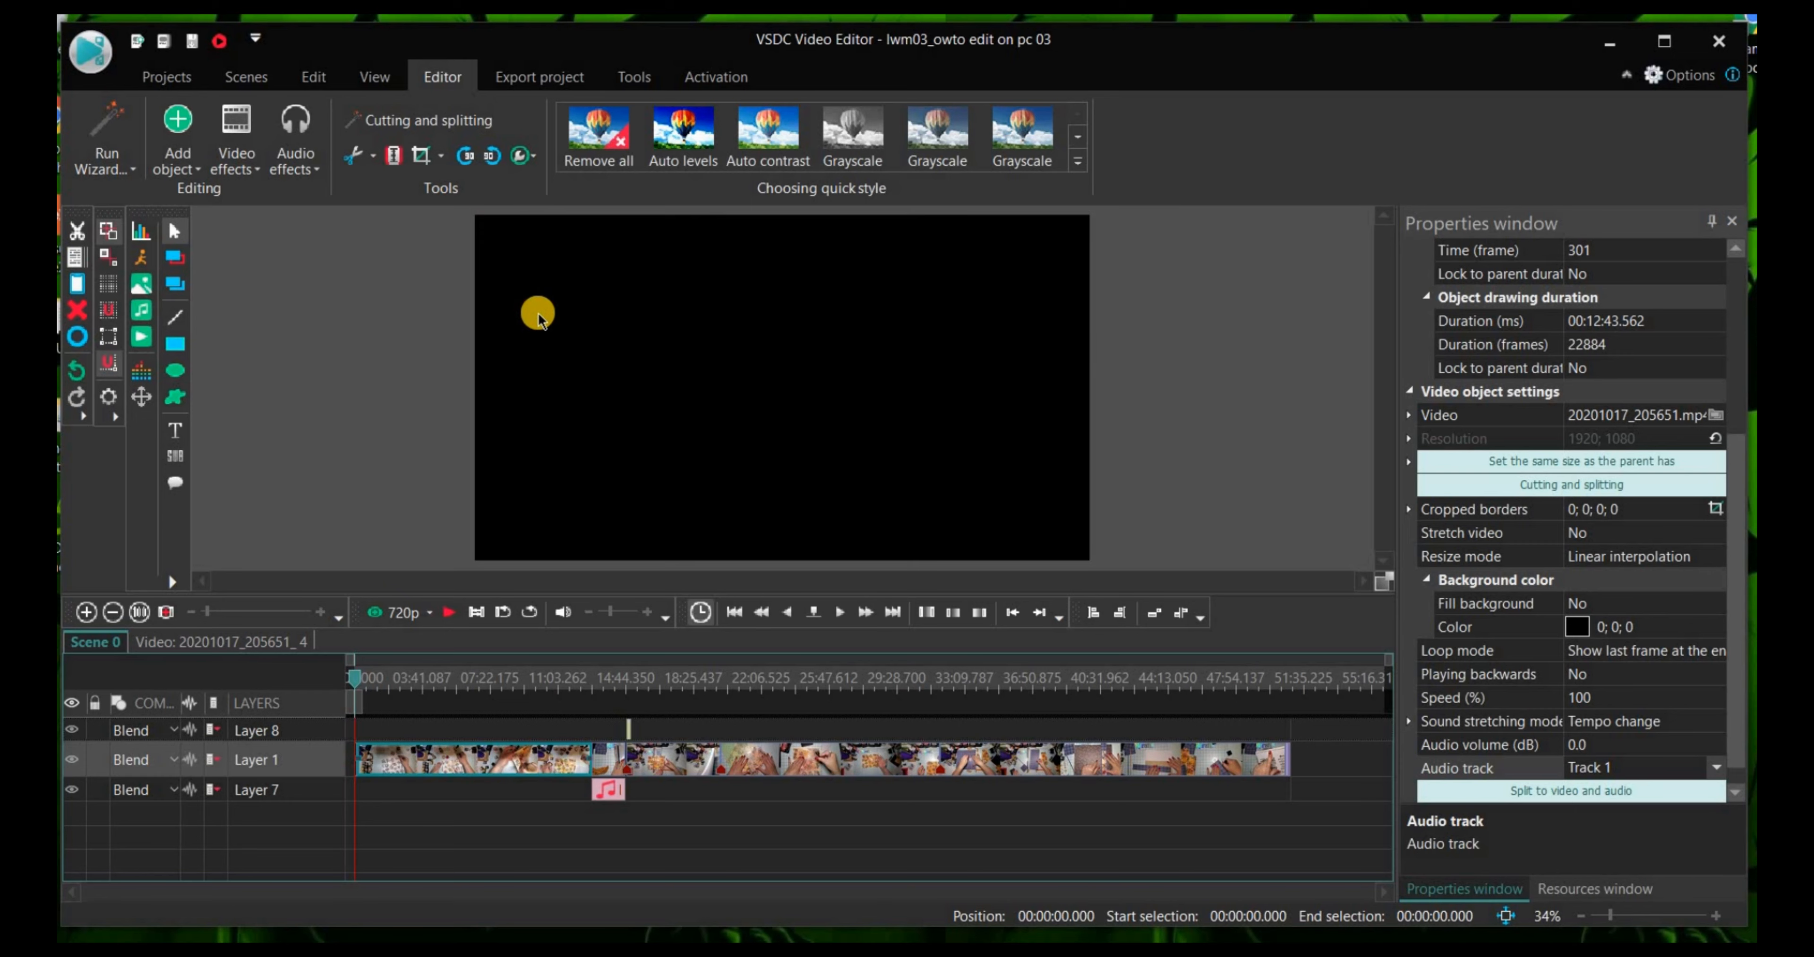
Step: Start exporting the project for YouTube with the DCI 4K (native resolution) H.264 45 Mbps profile, without premium features
click(543, 77)
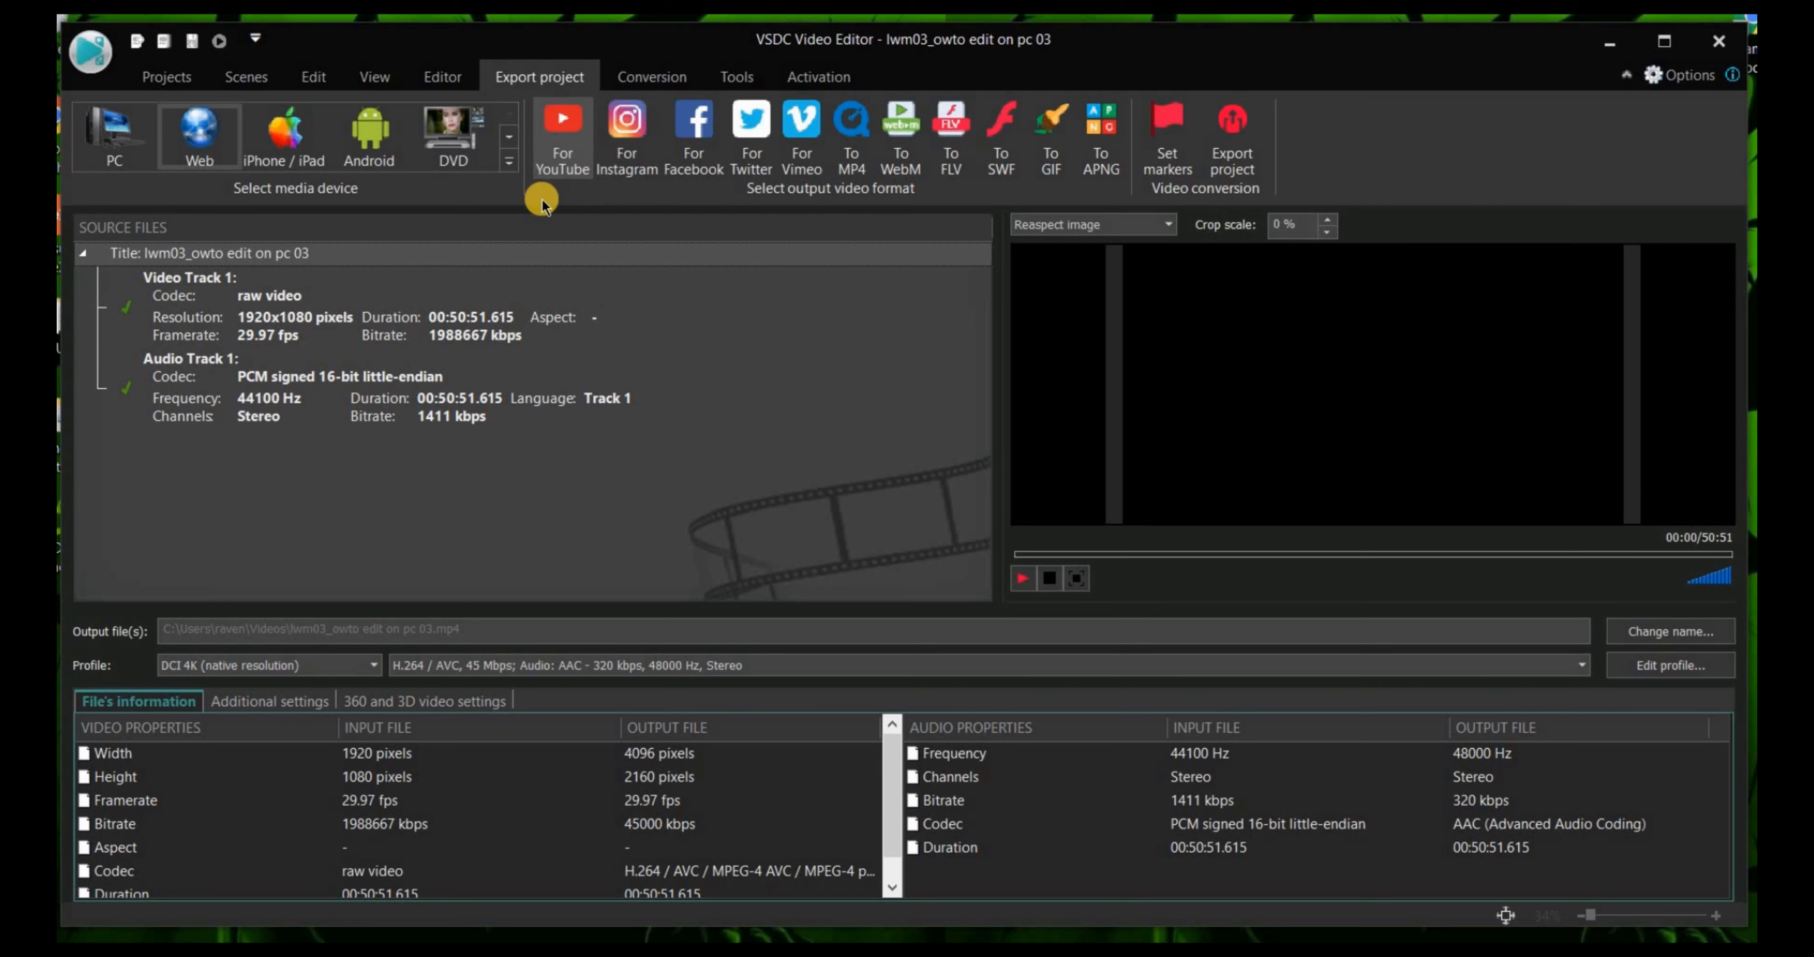
click(567, 166)
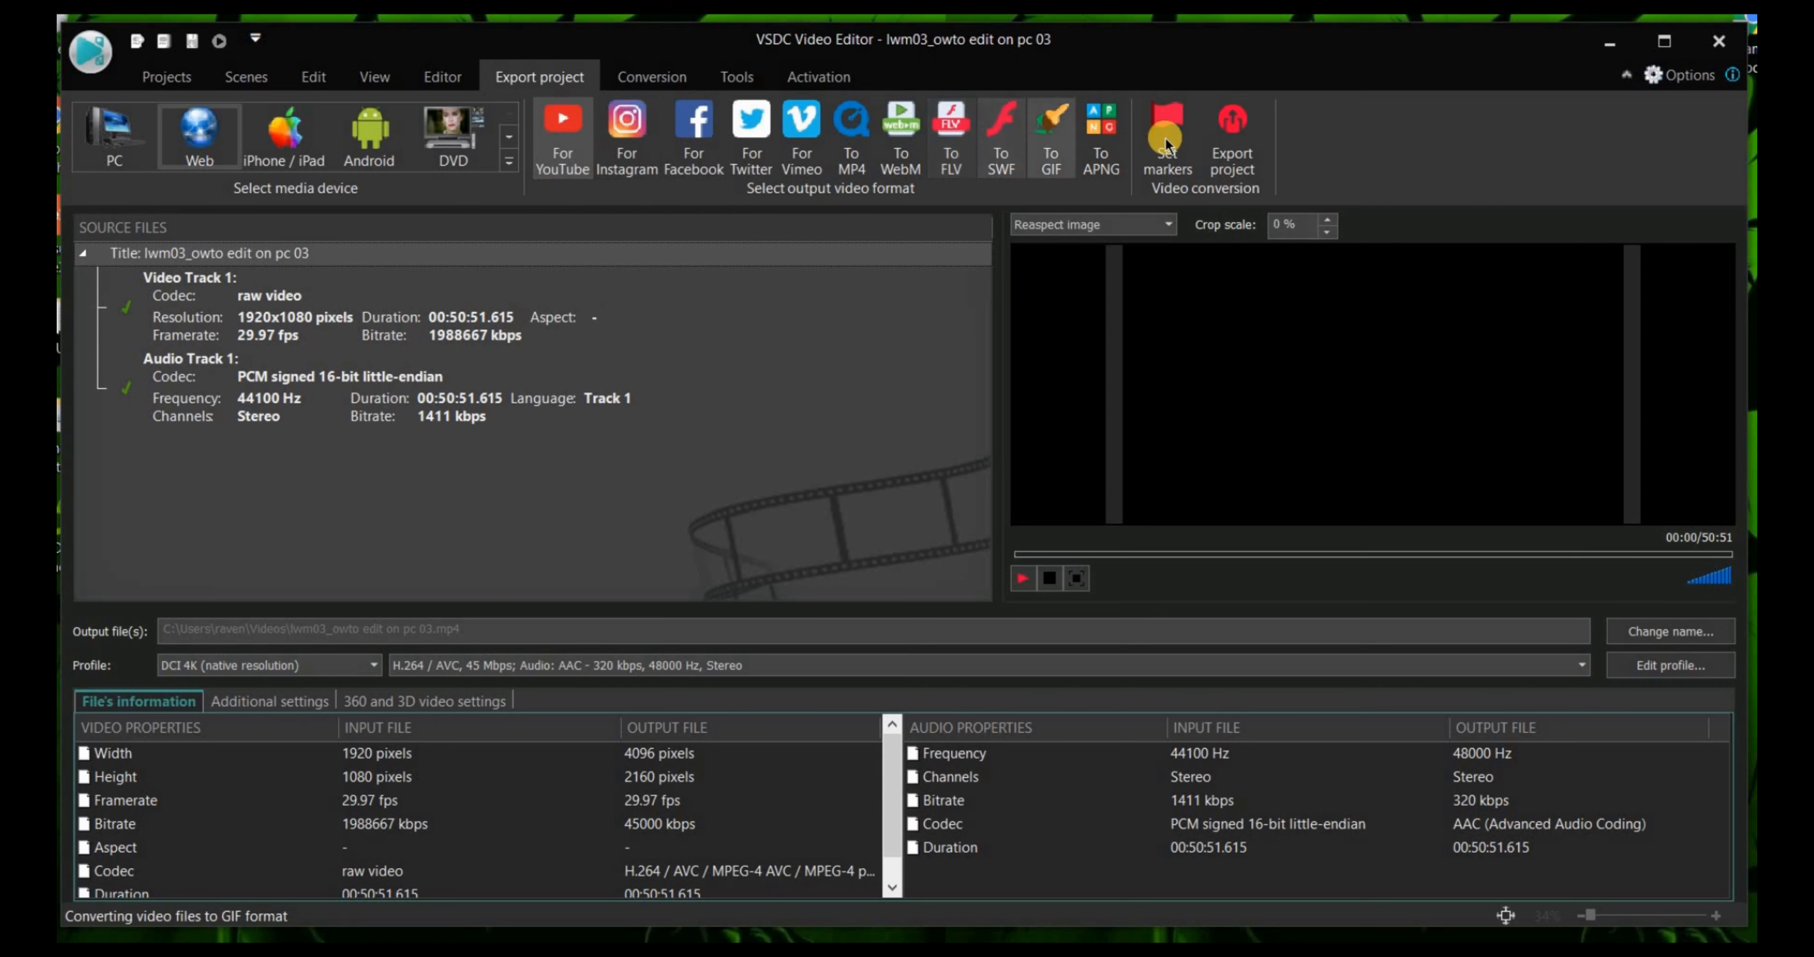
click(1232, 152)
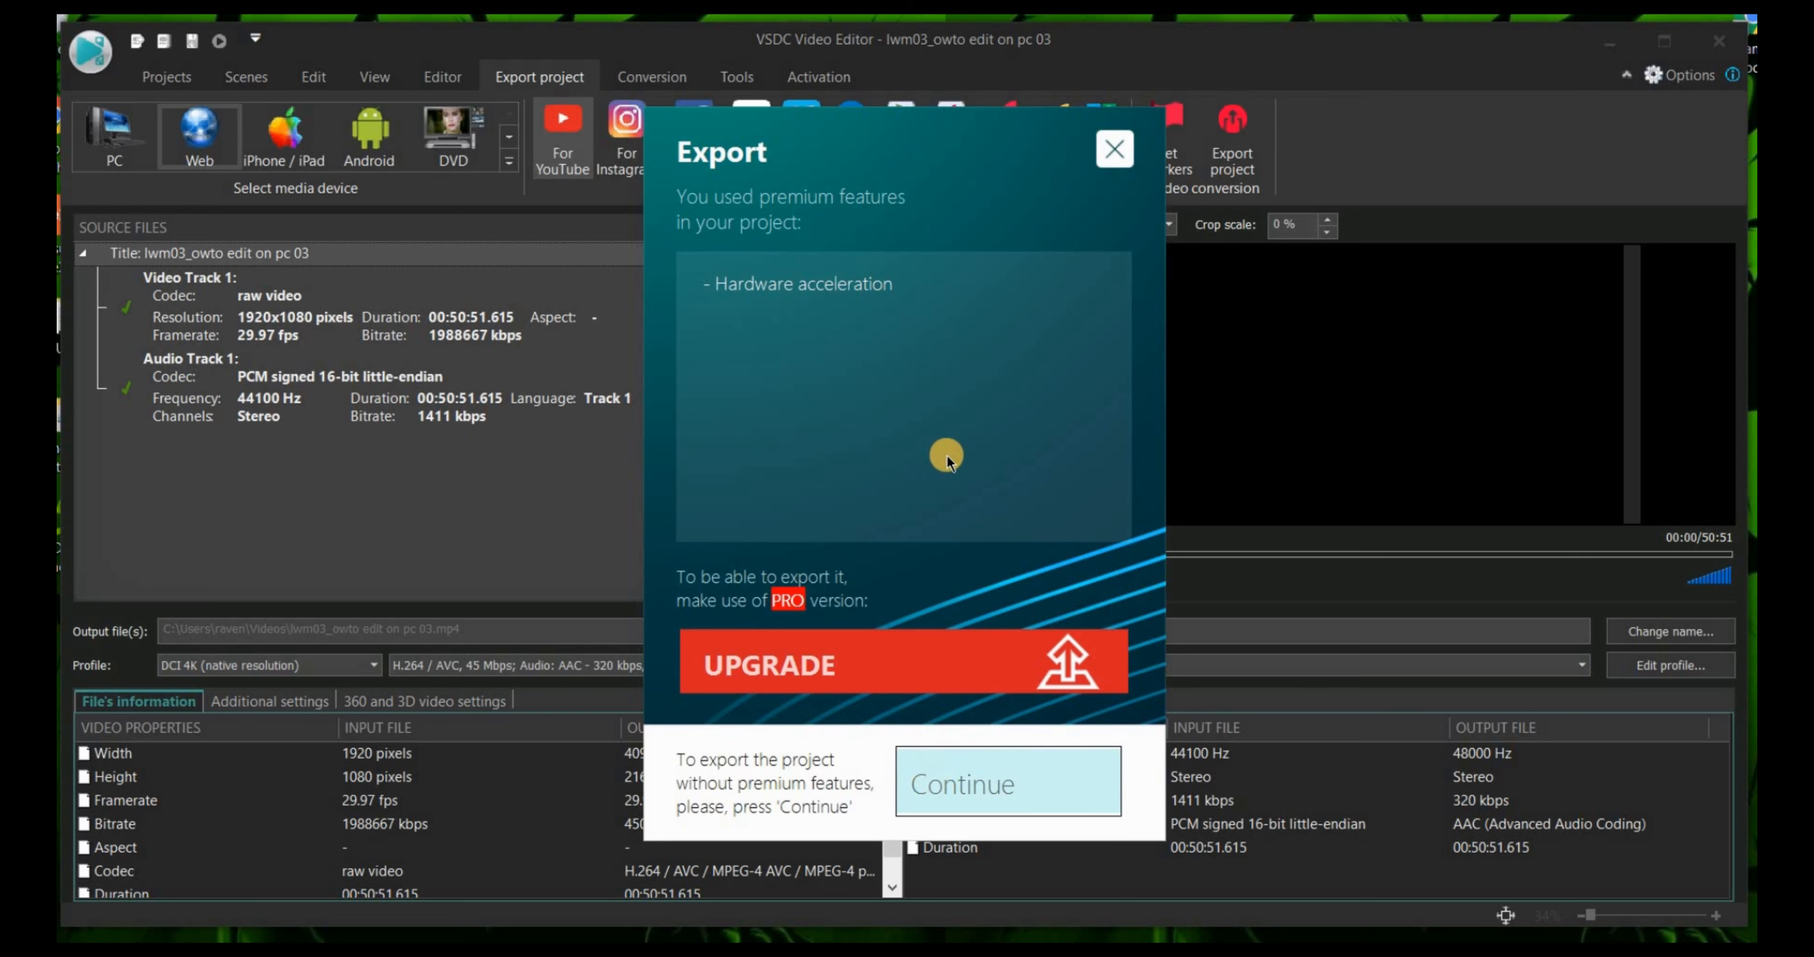
click(986, 791)
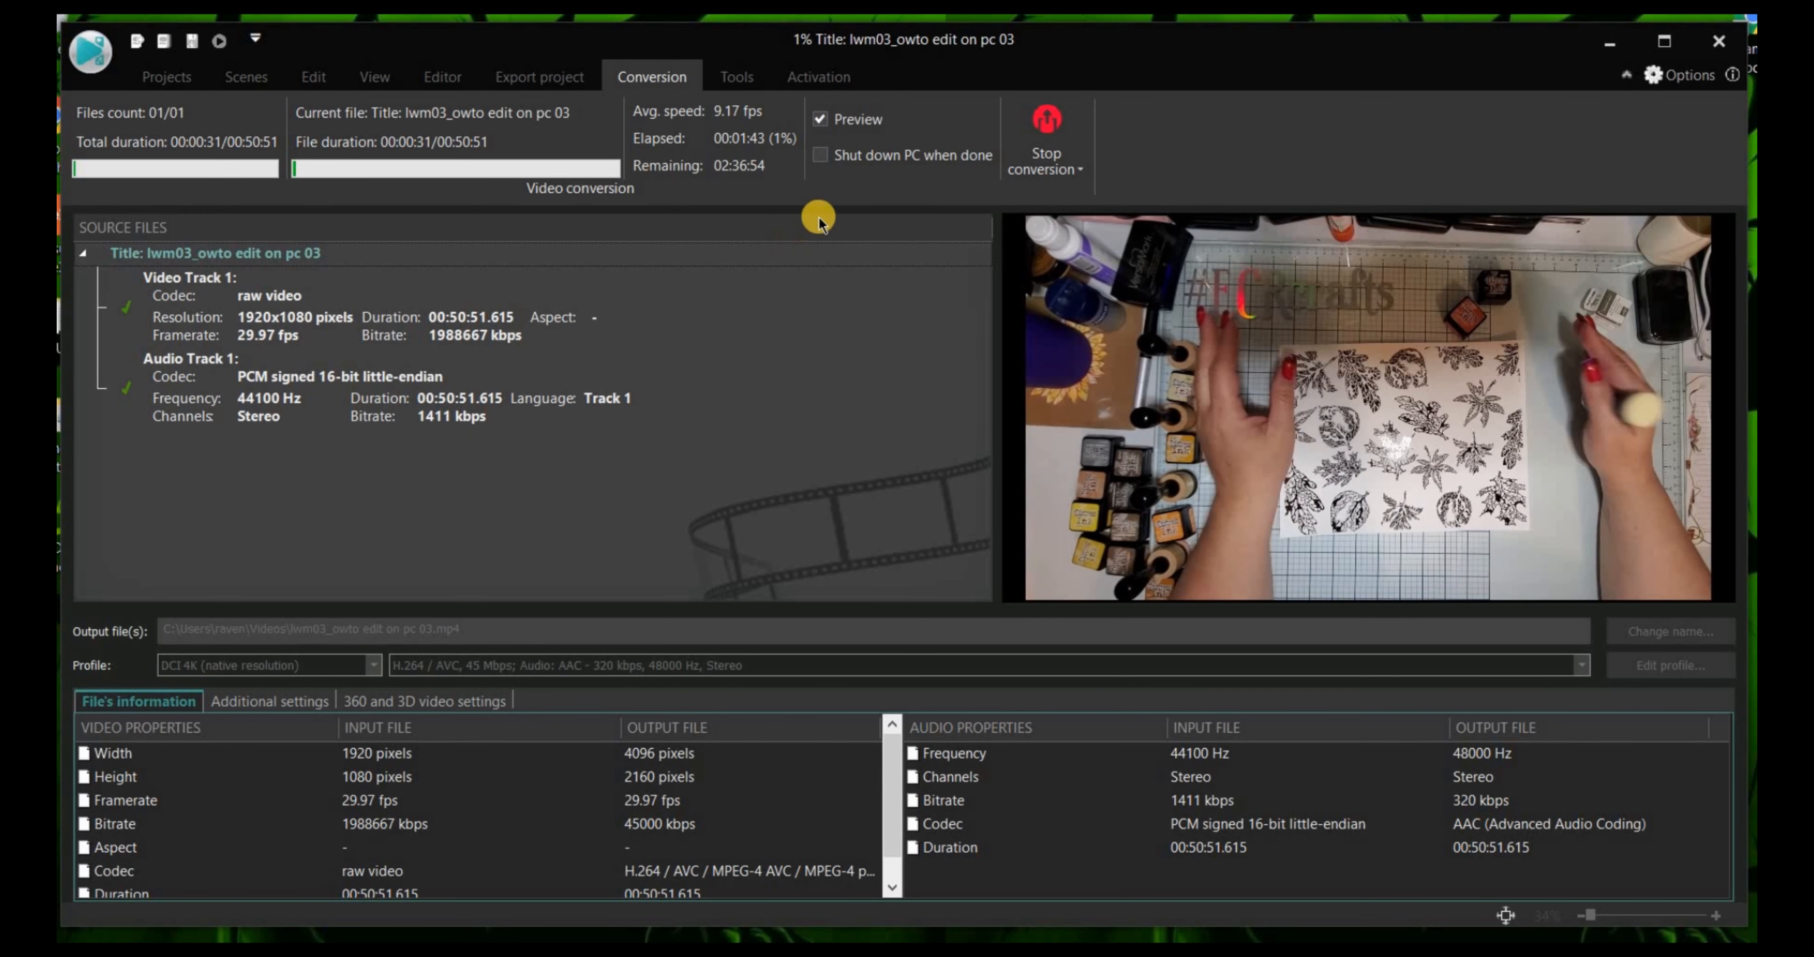
Step: Set the PC to shut down after the YouTube conversion, and stop the running conversion
click(820, 158)
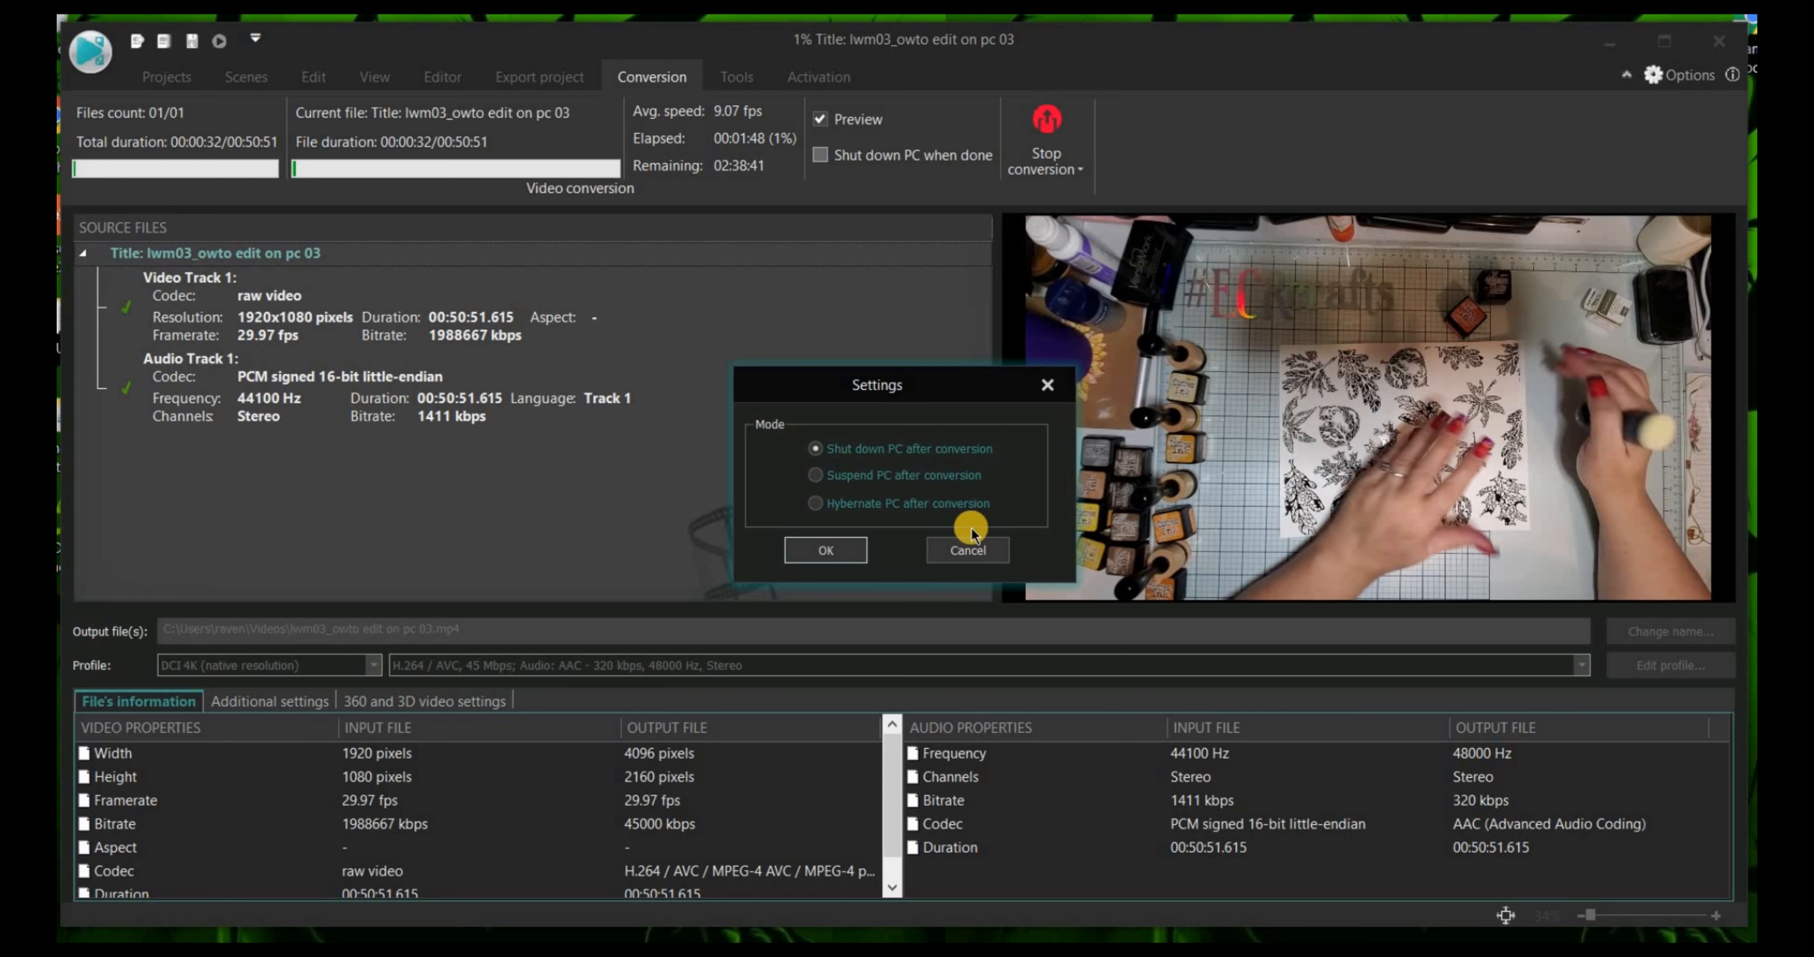
click(844, 555)
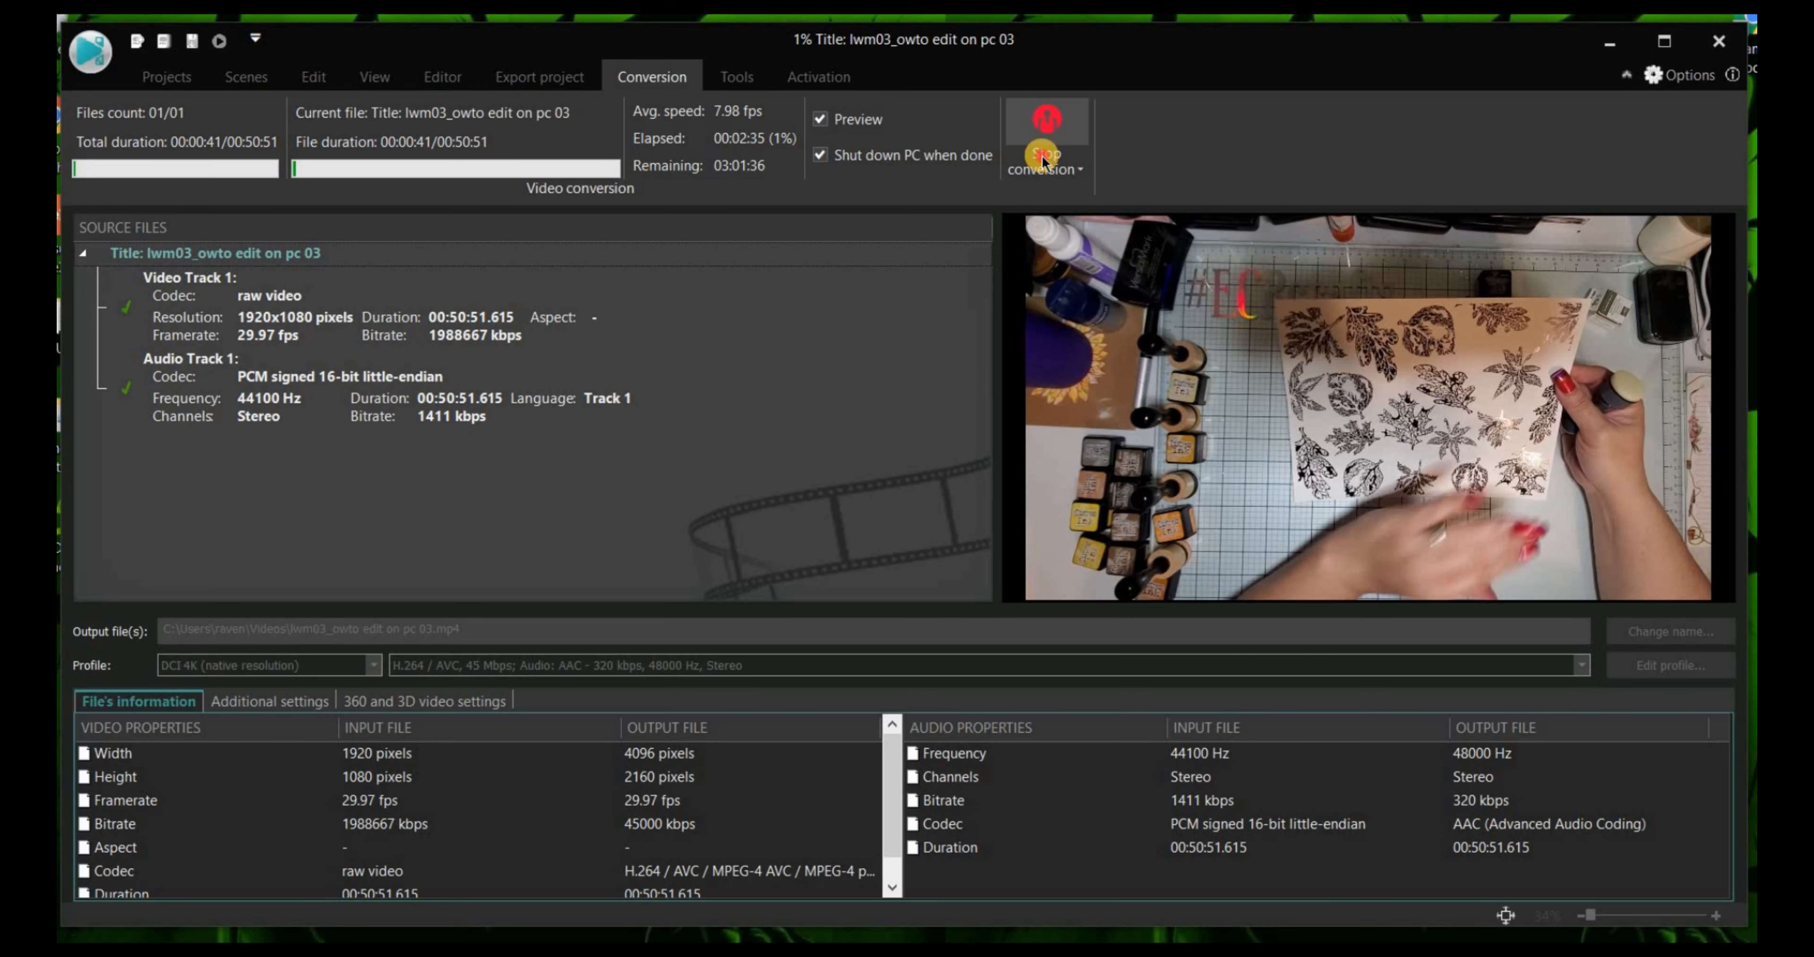
click(1073, 172)
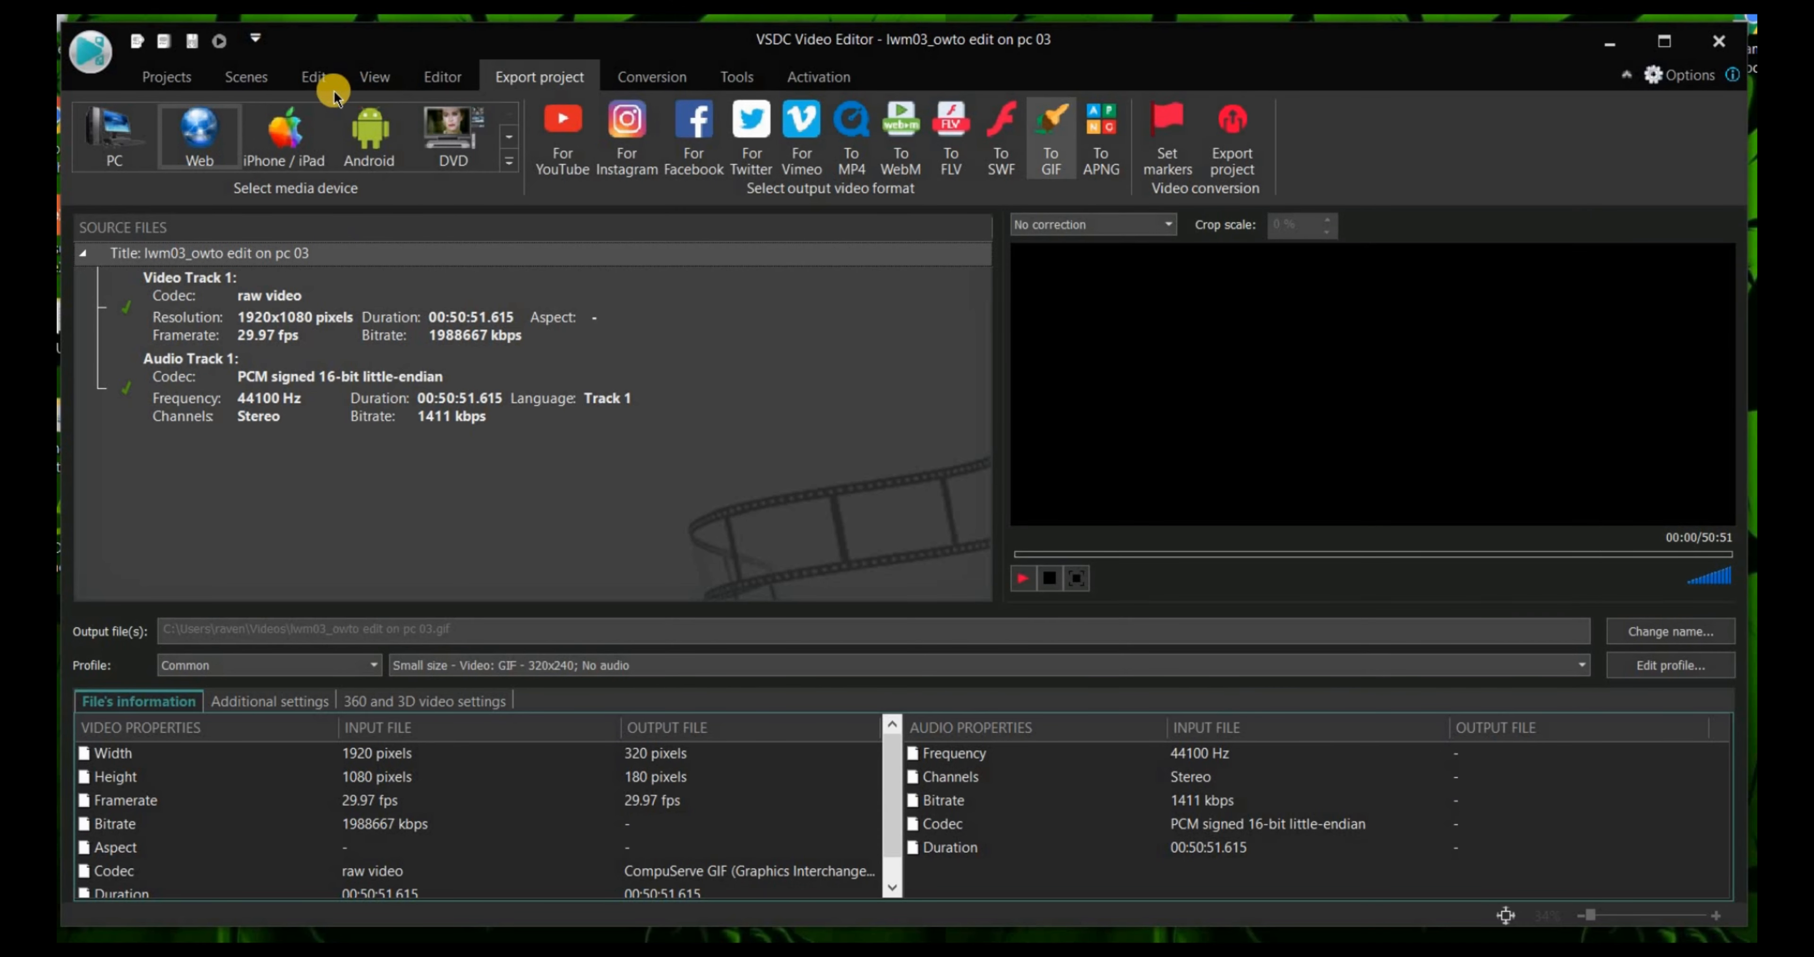
Step: Start exporting the project to GIF with the Small size 320x240 no-audio profile, without premium features
click(314, 77)
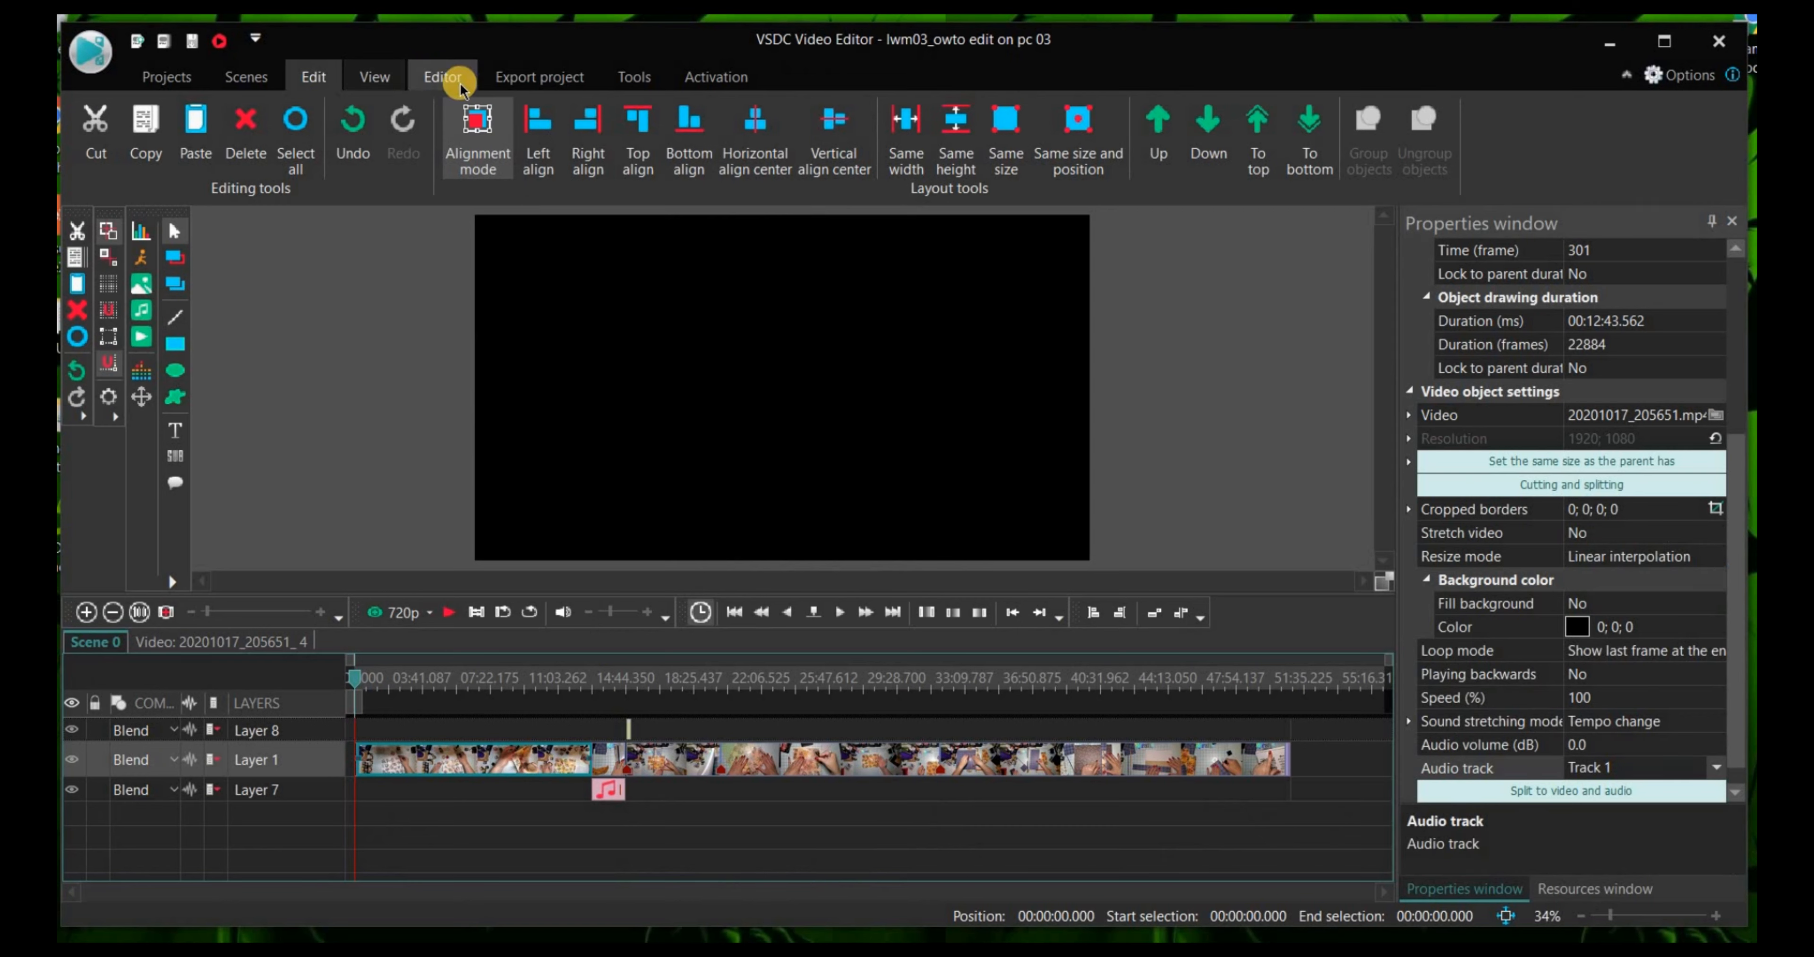
click(456, 70)
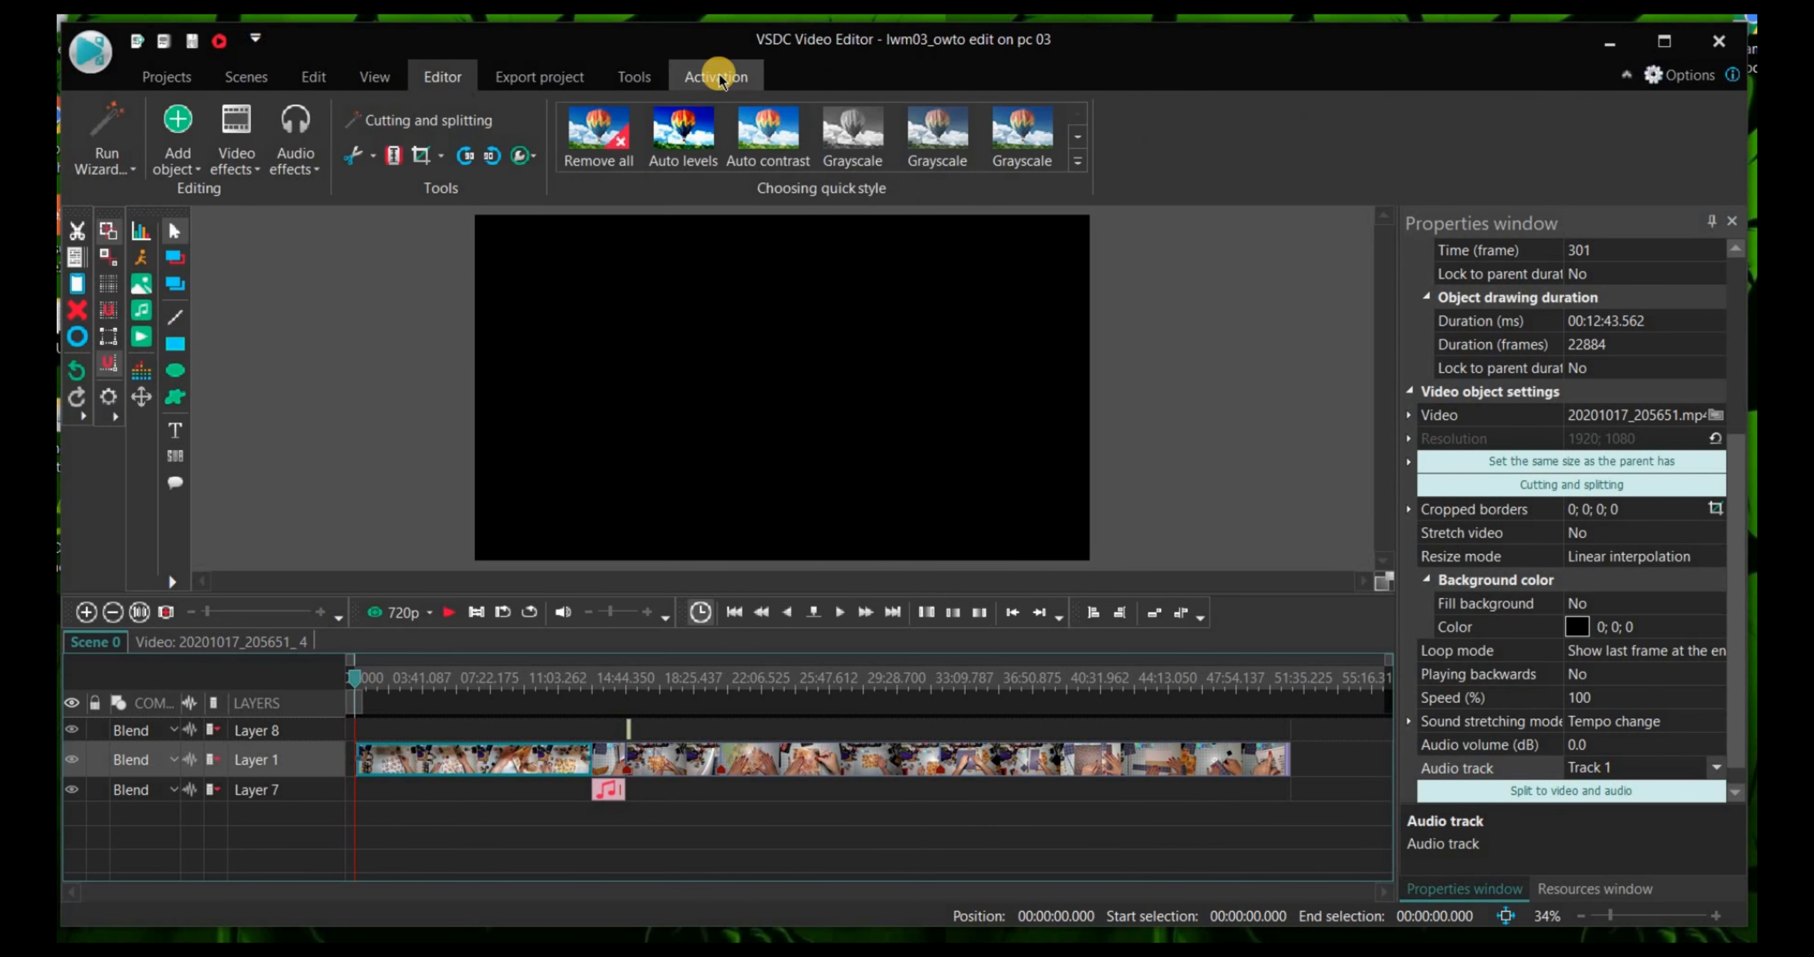
click(551, 79)
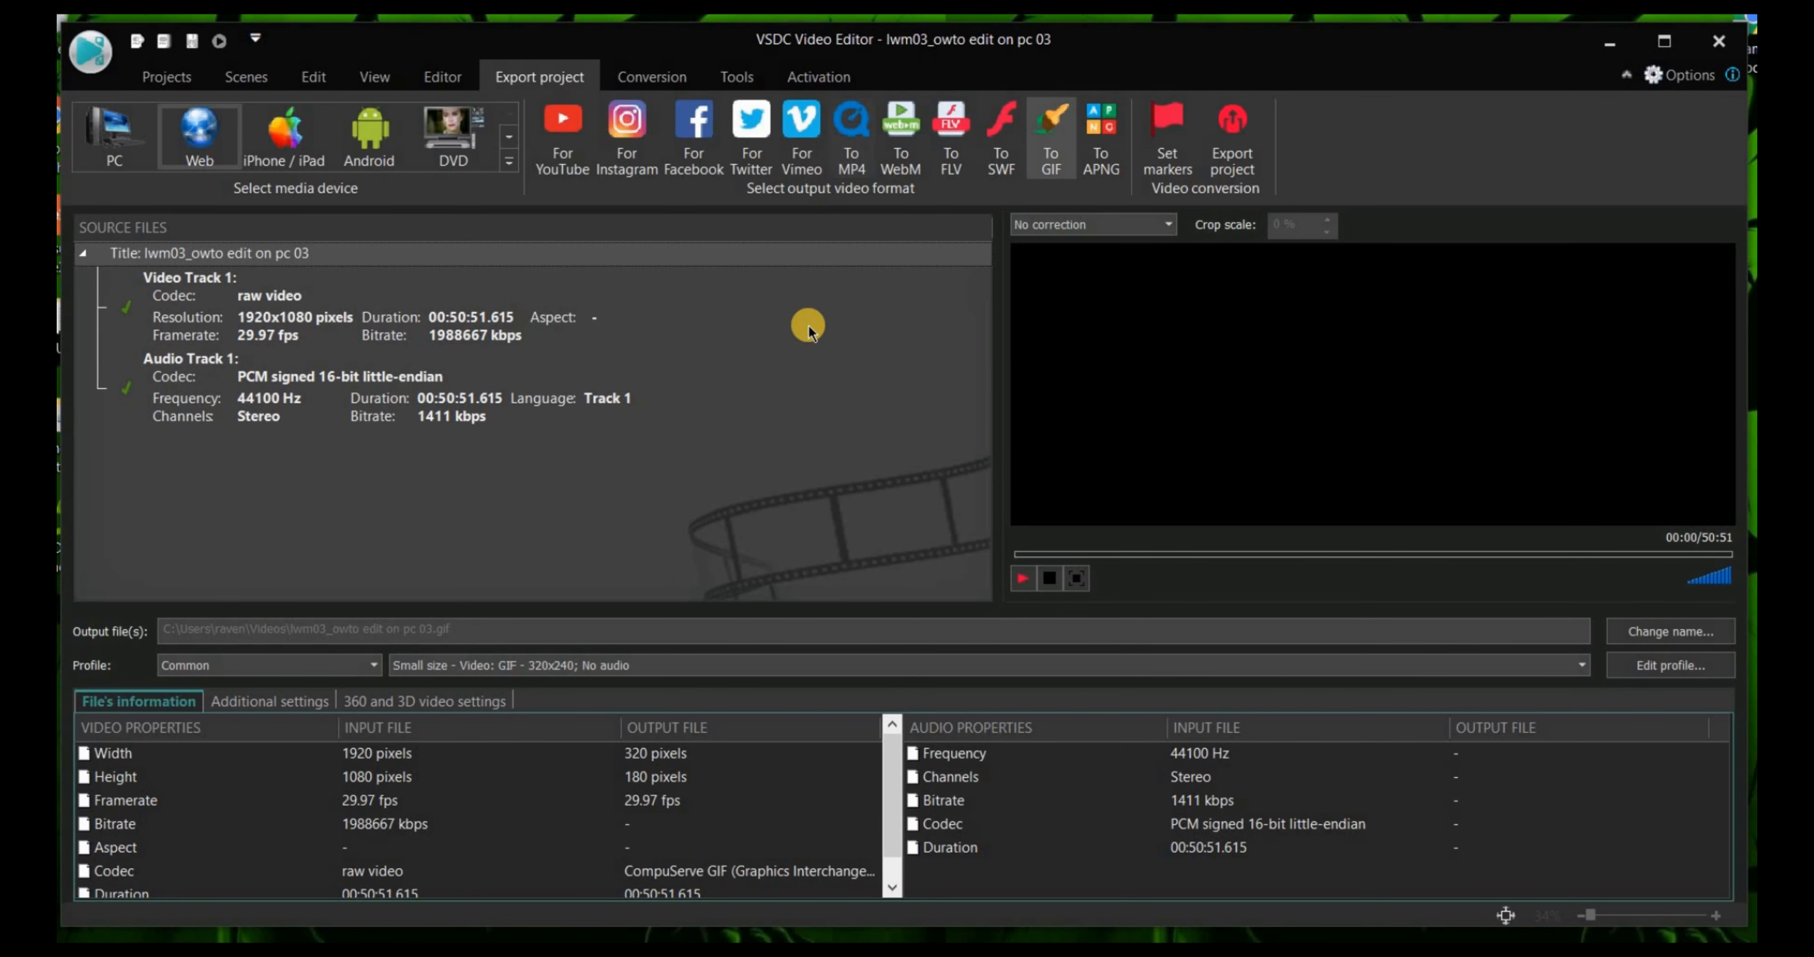
click(1235, 141)
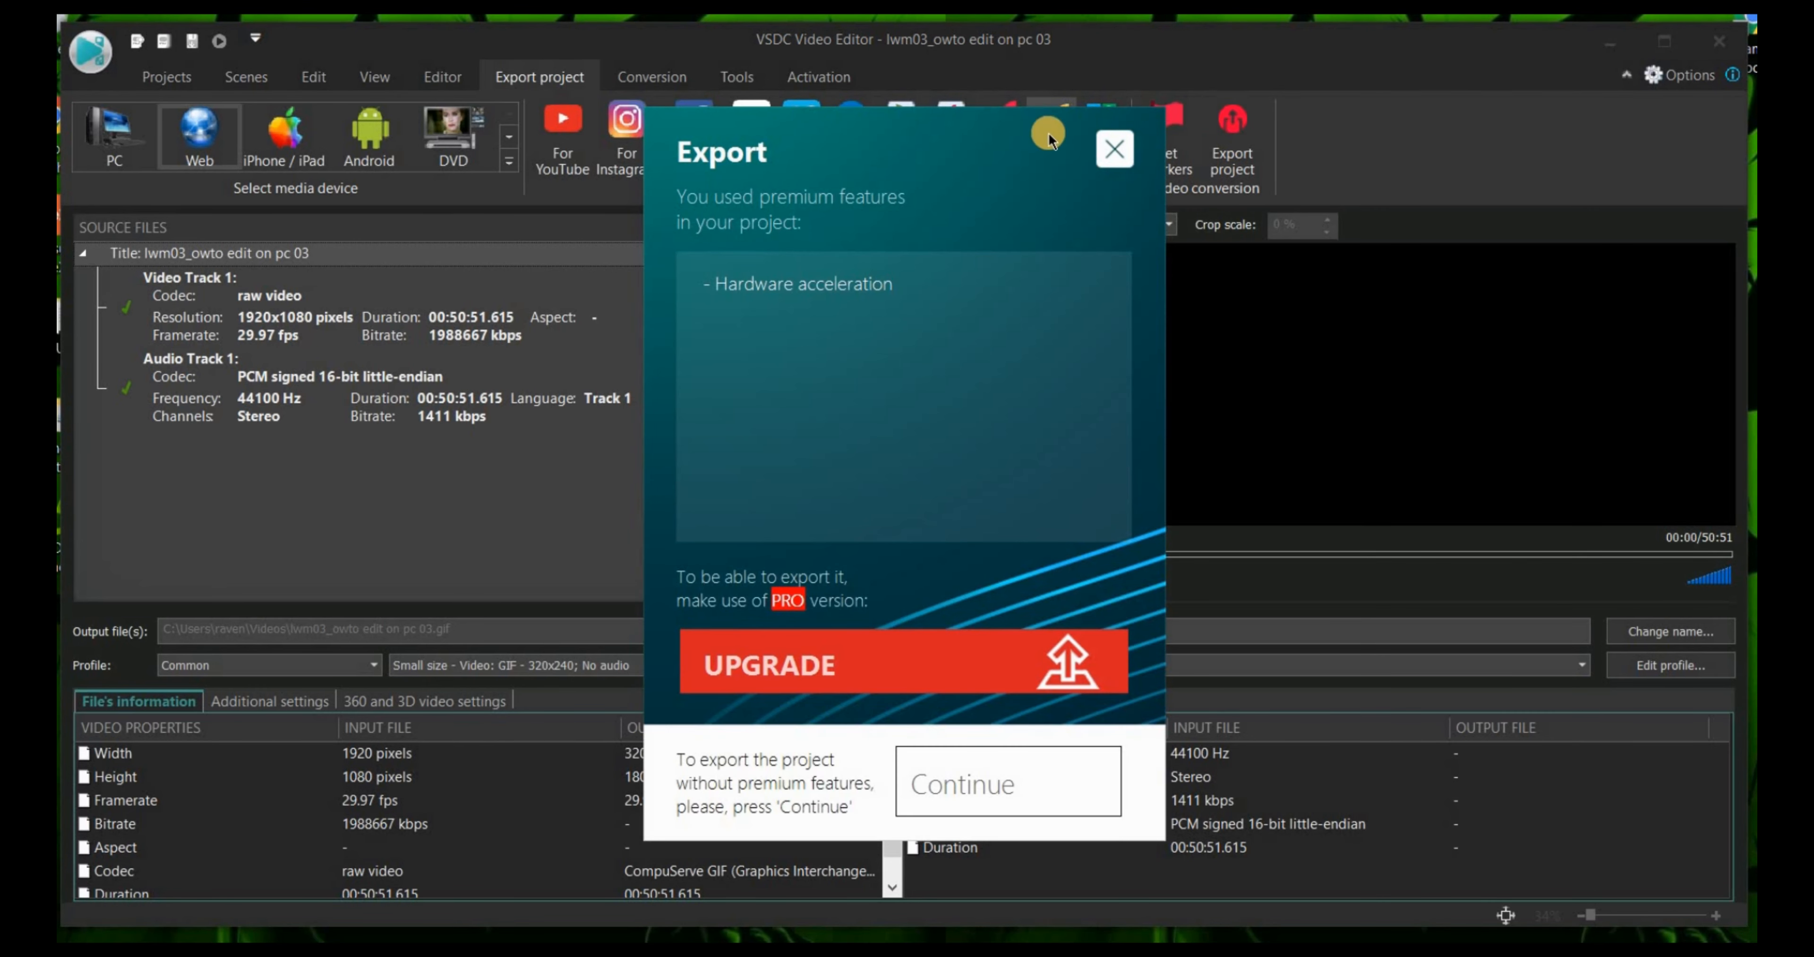
click(1115, 151)
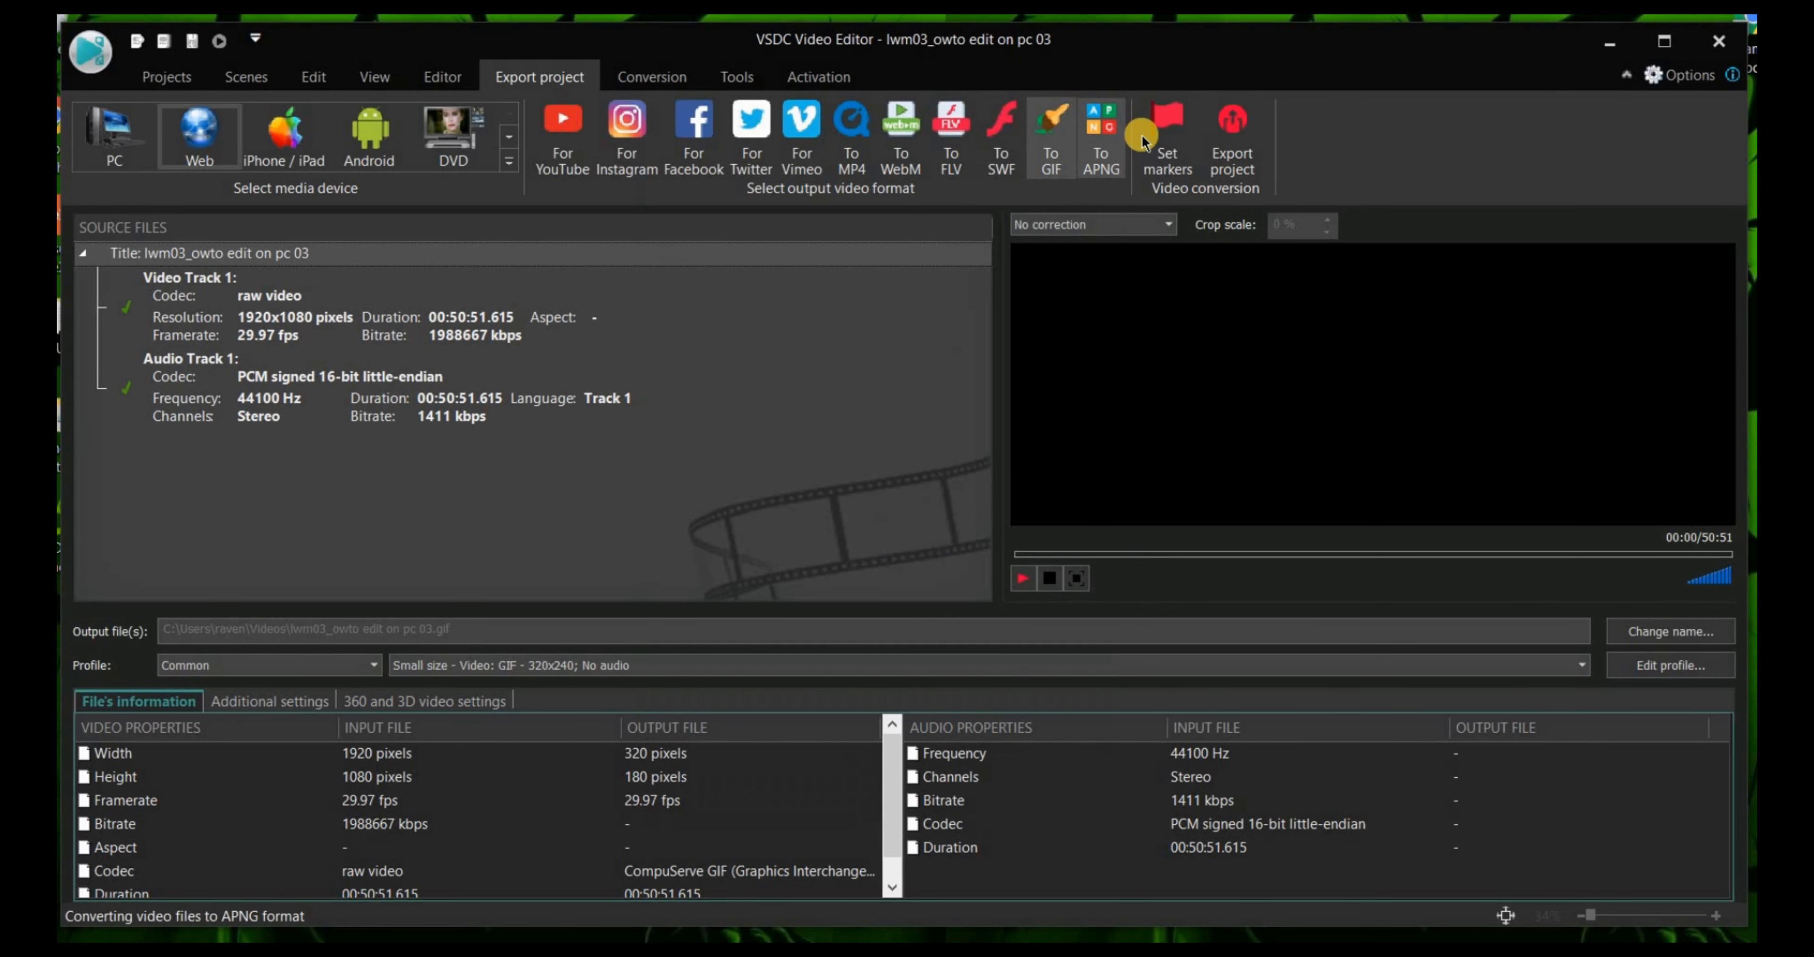
click(1226, 133)
click(1010, 783)
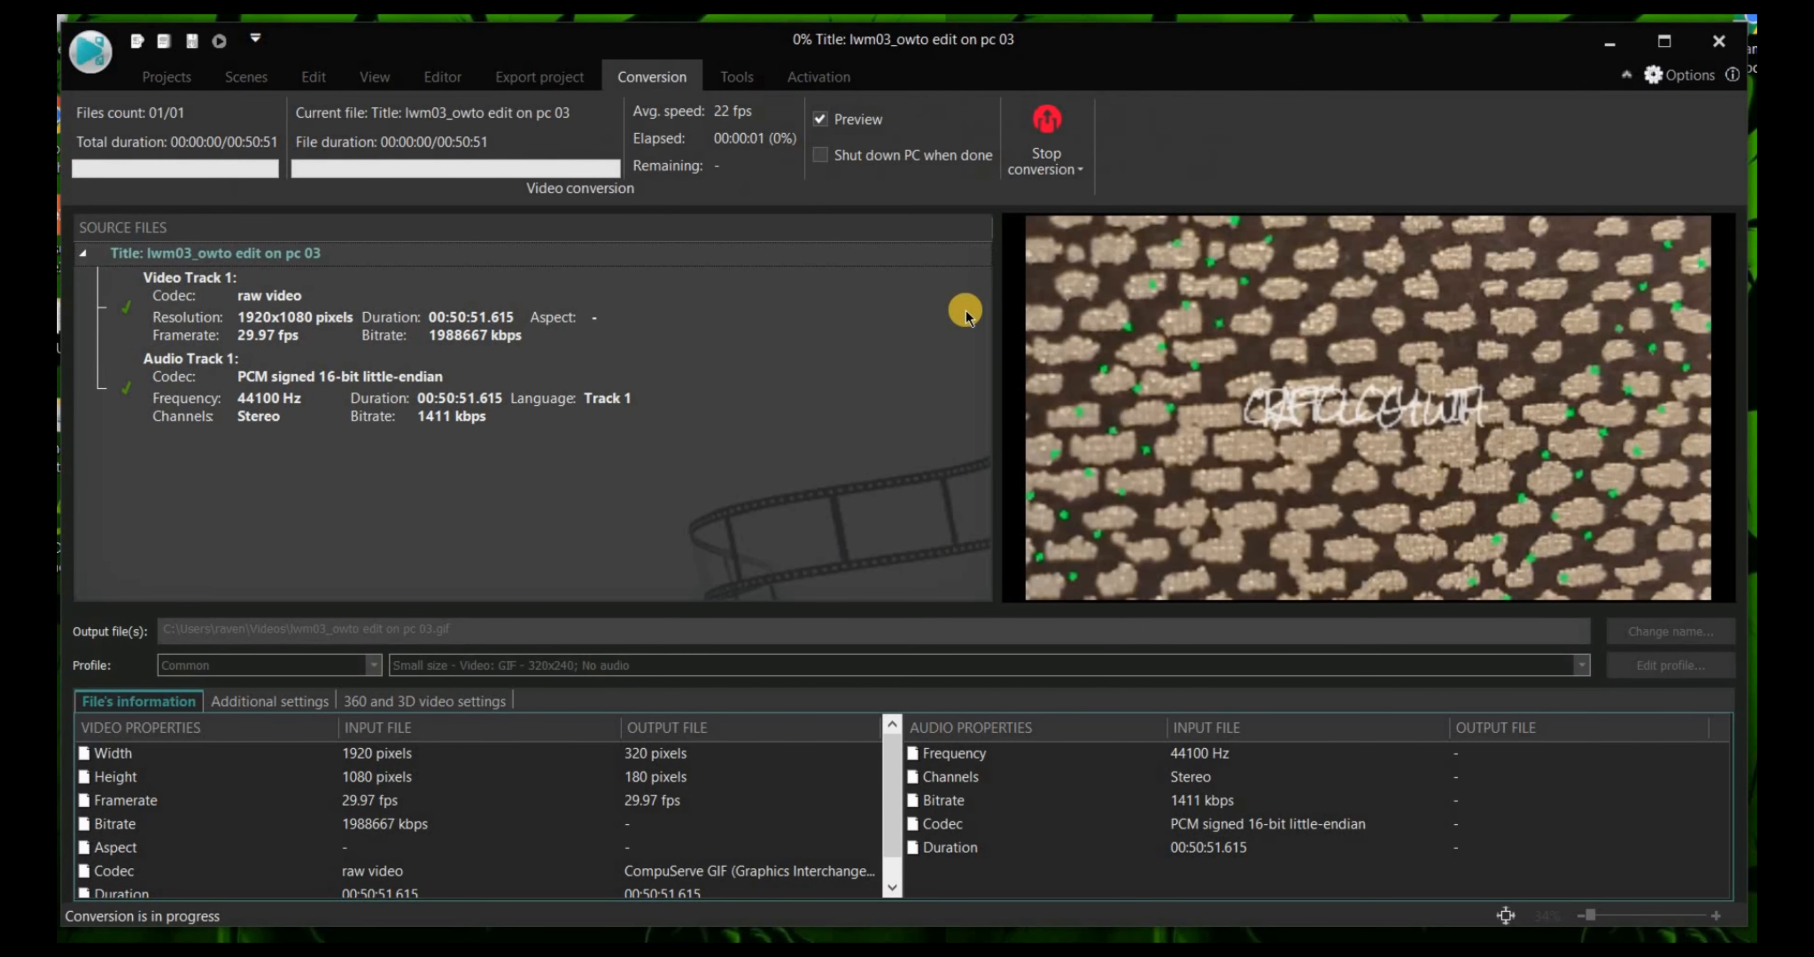
Step: Set the PC to shut down after the GIF conversion and minimize the editor window
click(823, 156)
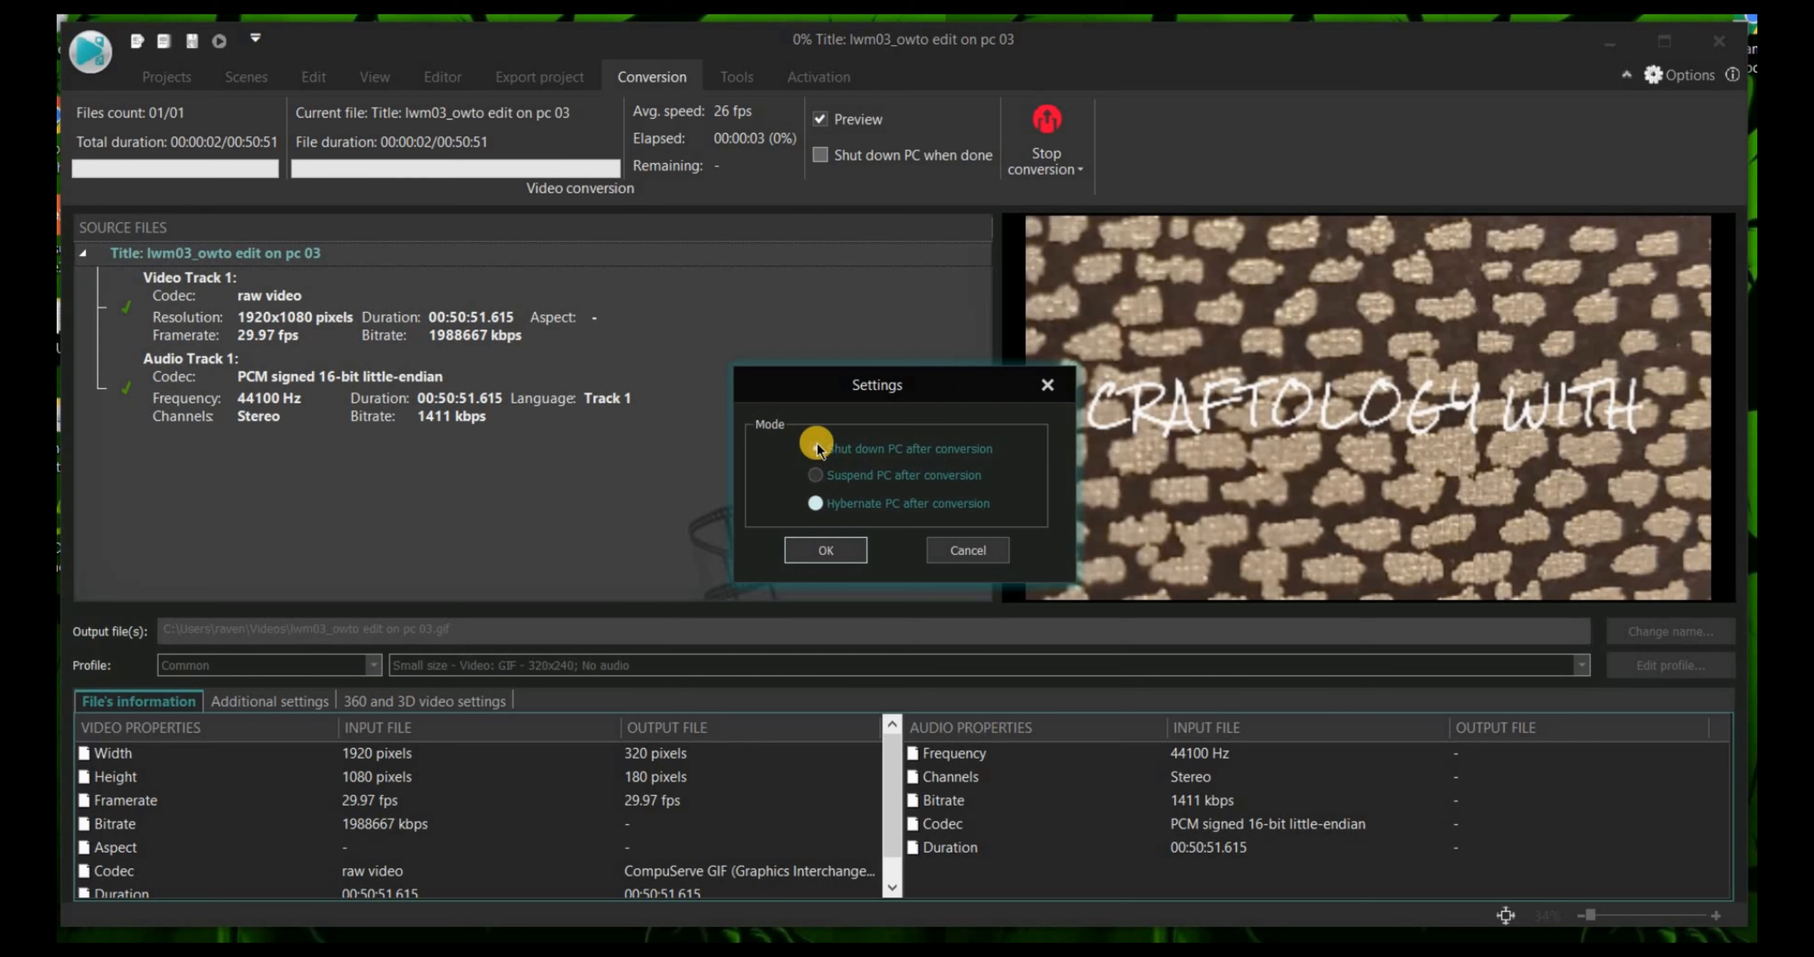
click(822, 556)
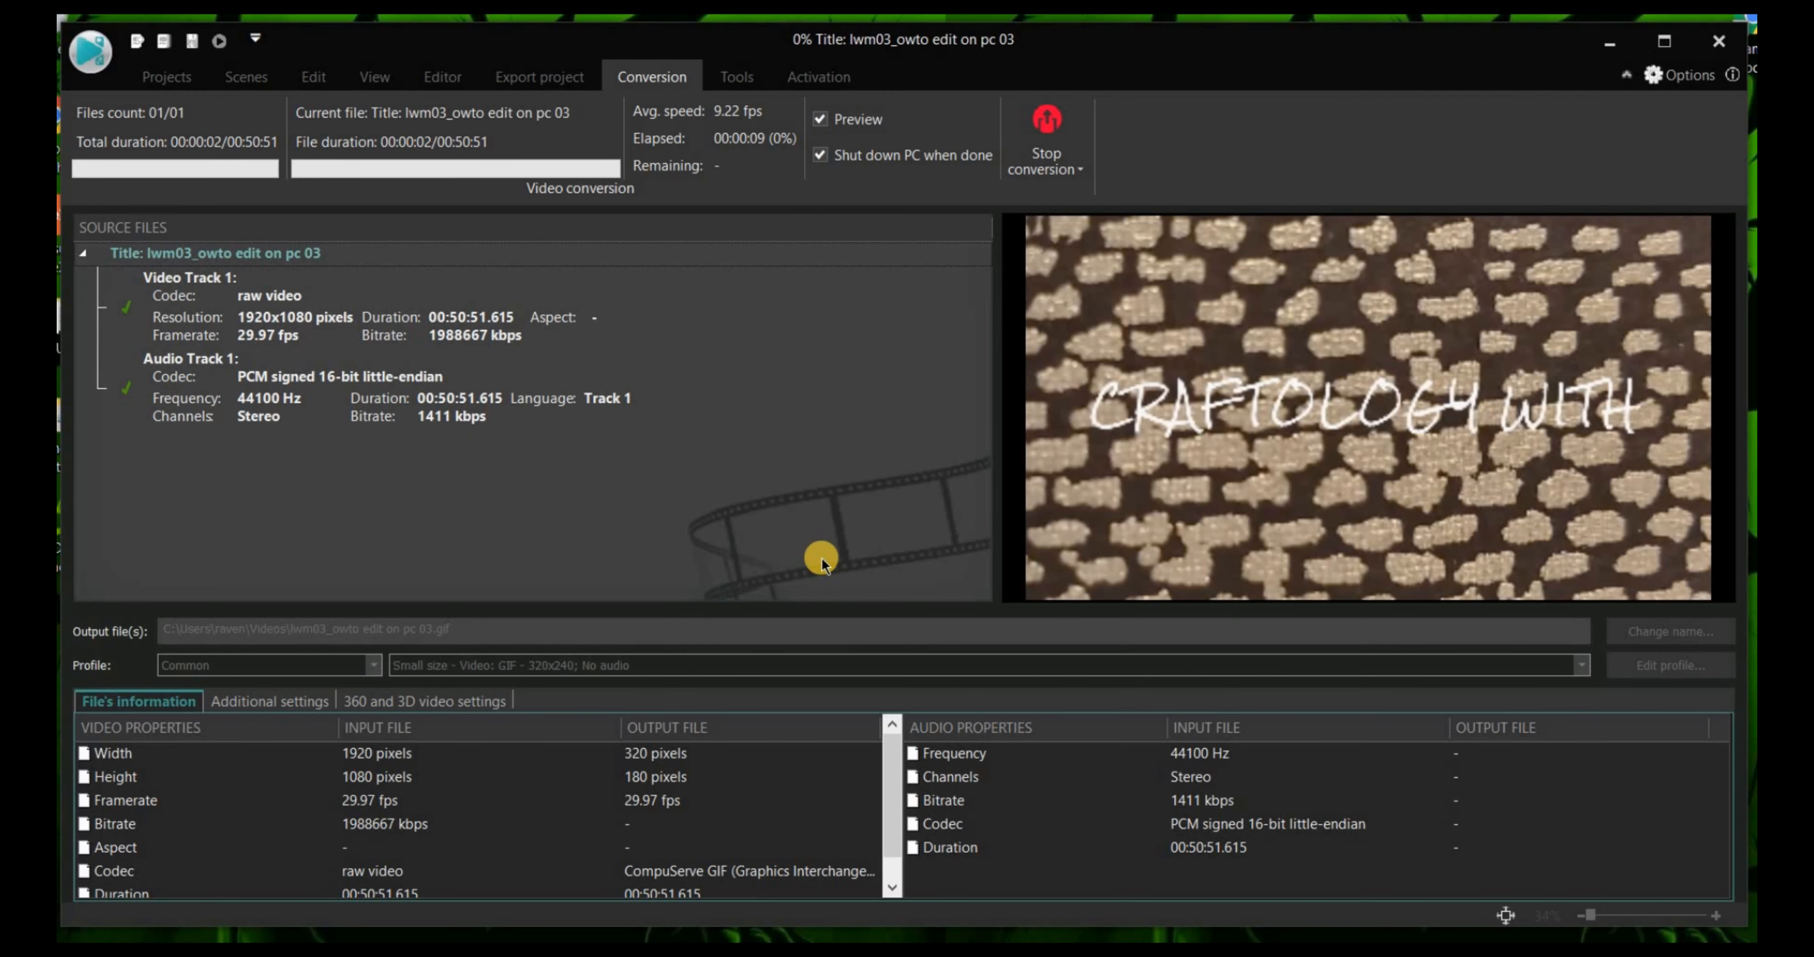
click(1612, 44)
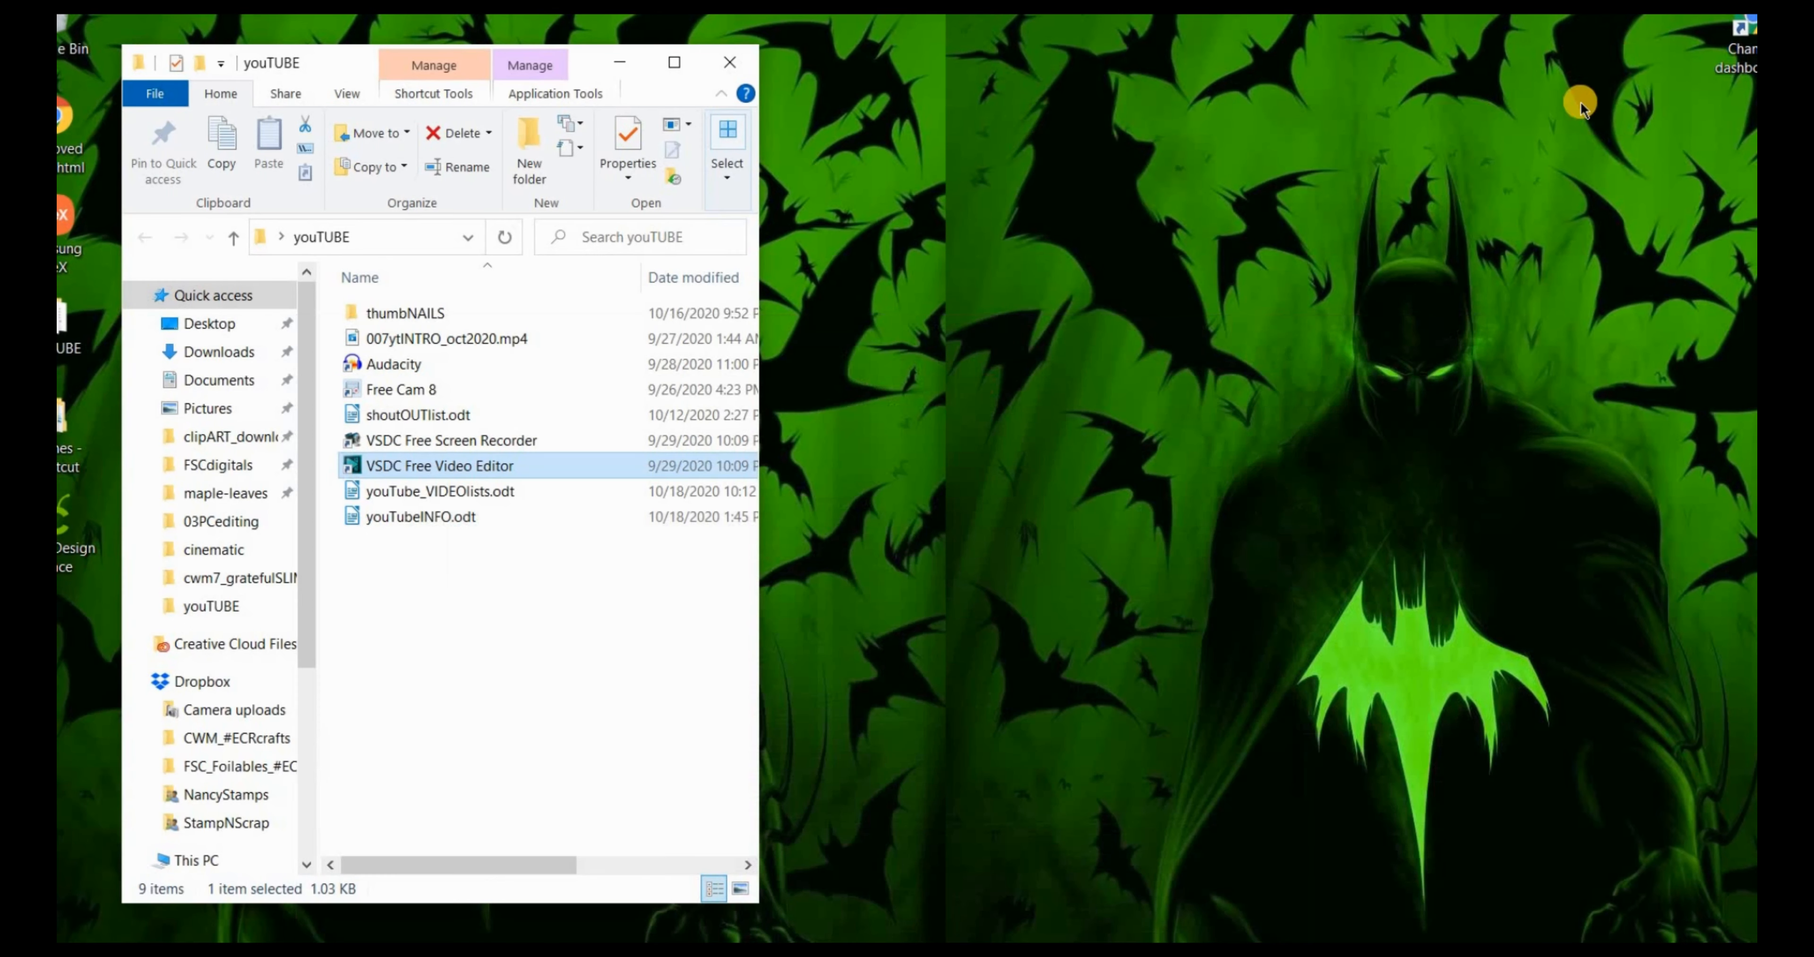